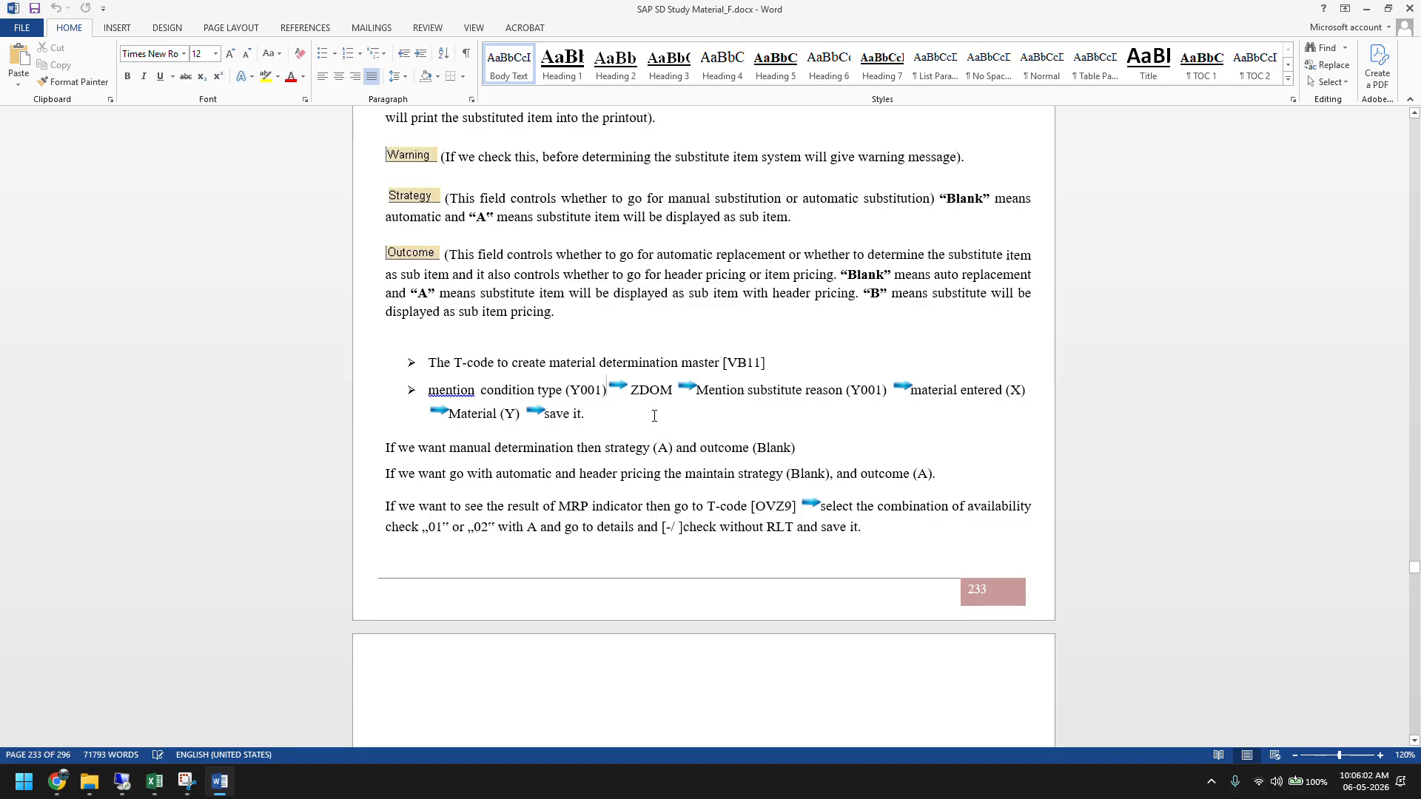
# Step: Go back through the study document to the section on configuration for material determination
pyautogui.click(654, 416)
pyautogui.scroll(3, 654, 416)
pyautogui.scroll(15, 654, 416)
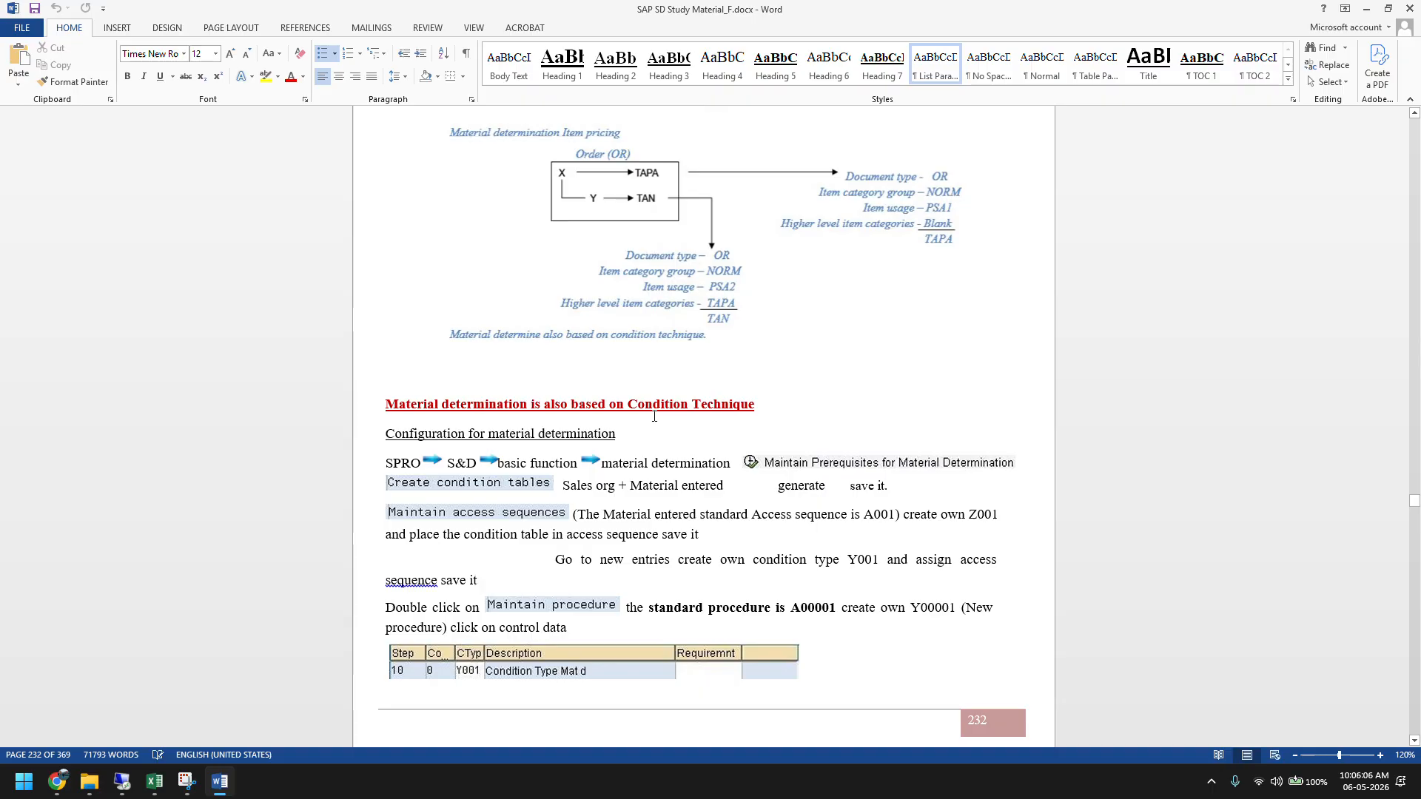
pyautogui.scroll(3, 654, 416)
# Step: Switch to the Google Meet call and share the entire screen
pyautogui.click(58, 783)
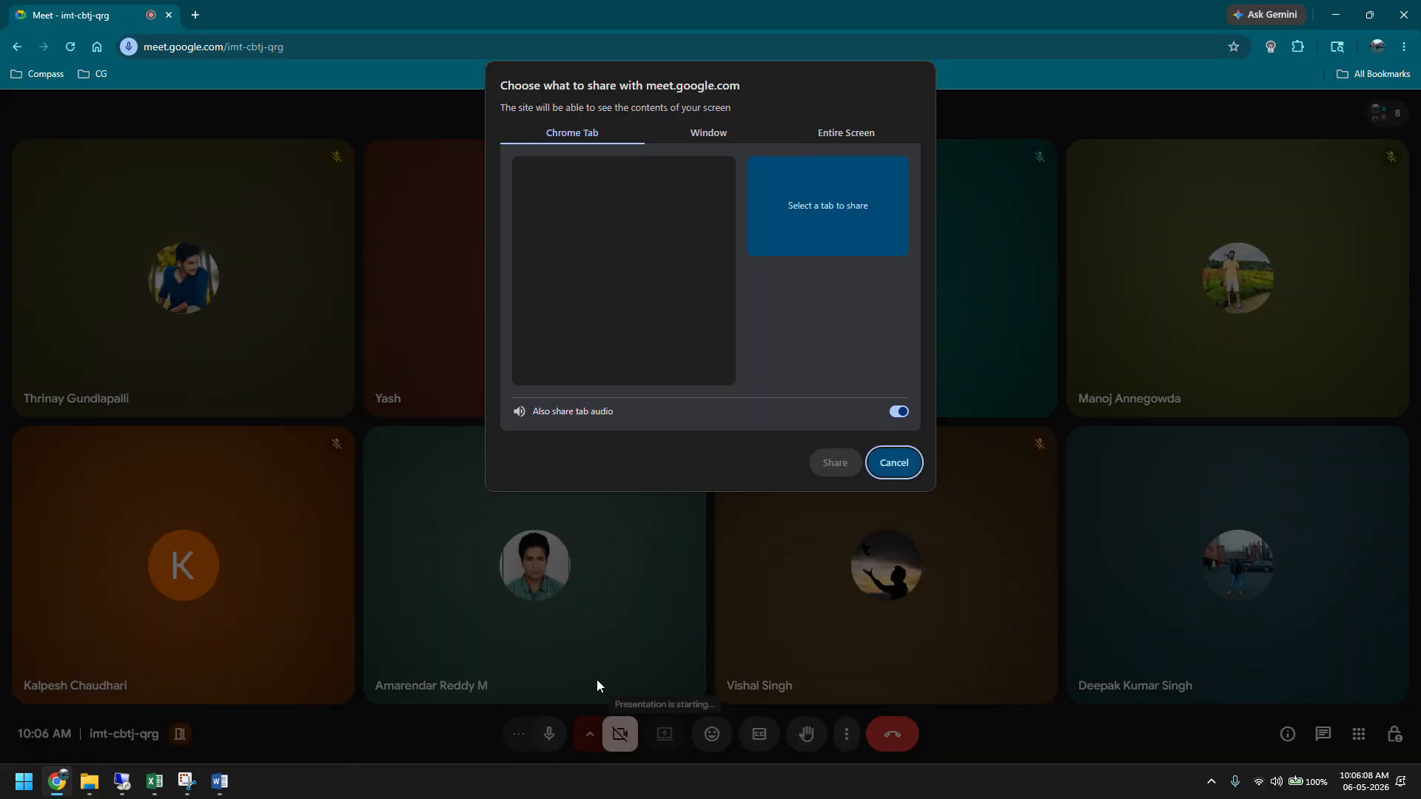
pyautogui.click(846, 129)
pyautogui.click(663, 217)
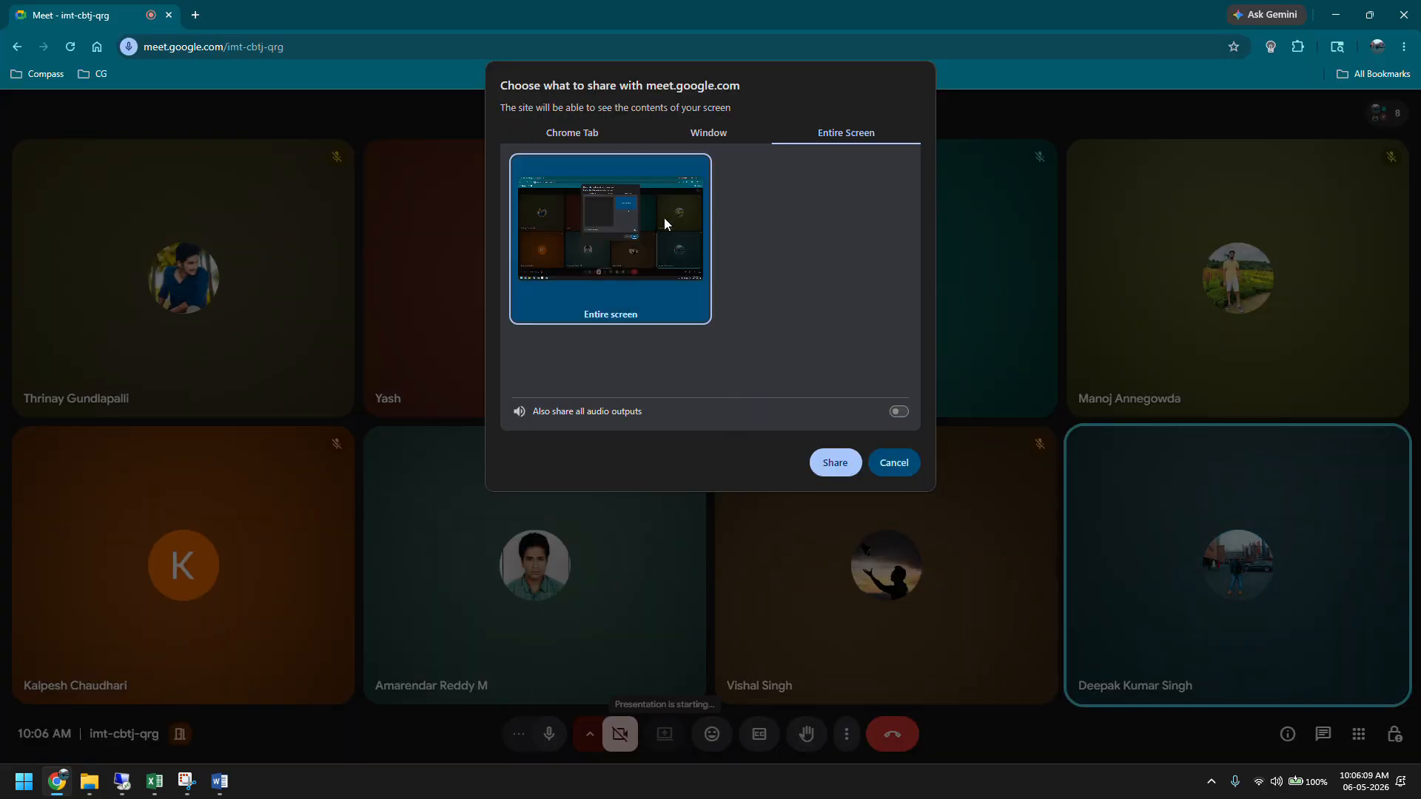
pyautogui.click(829, 462)
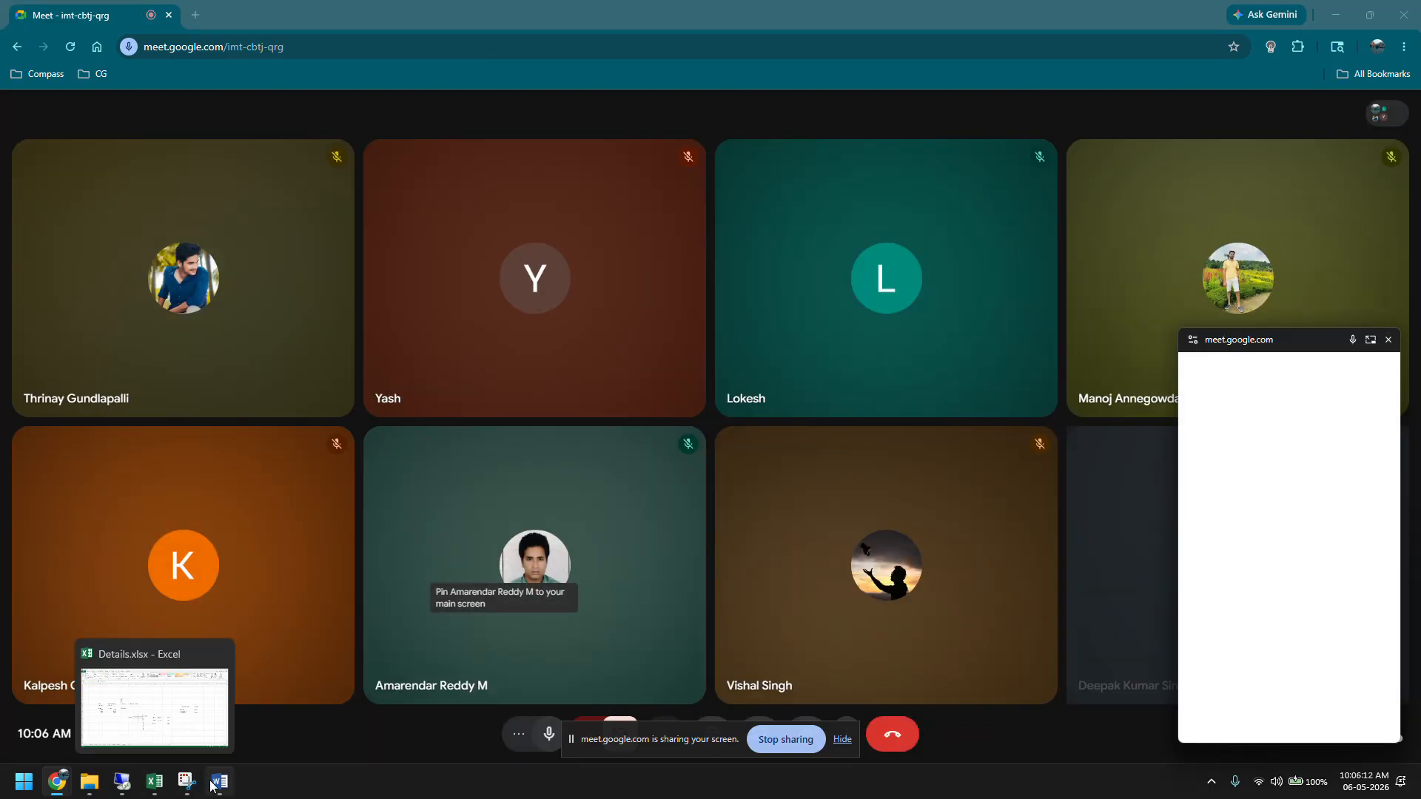
# Step: Switch to the remote SAP desktop and close the sales order type details session, declining to log off from the overview session
pyautogui.click(122, 781)
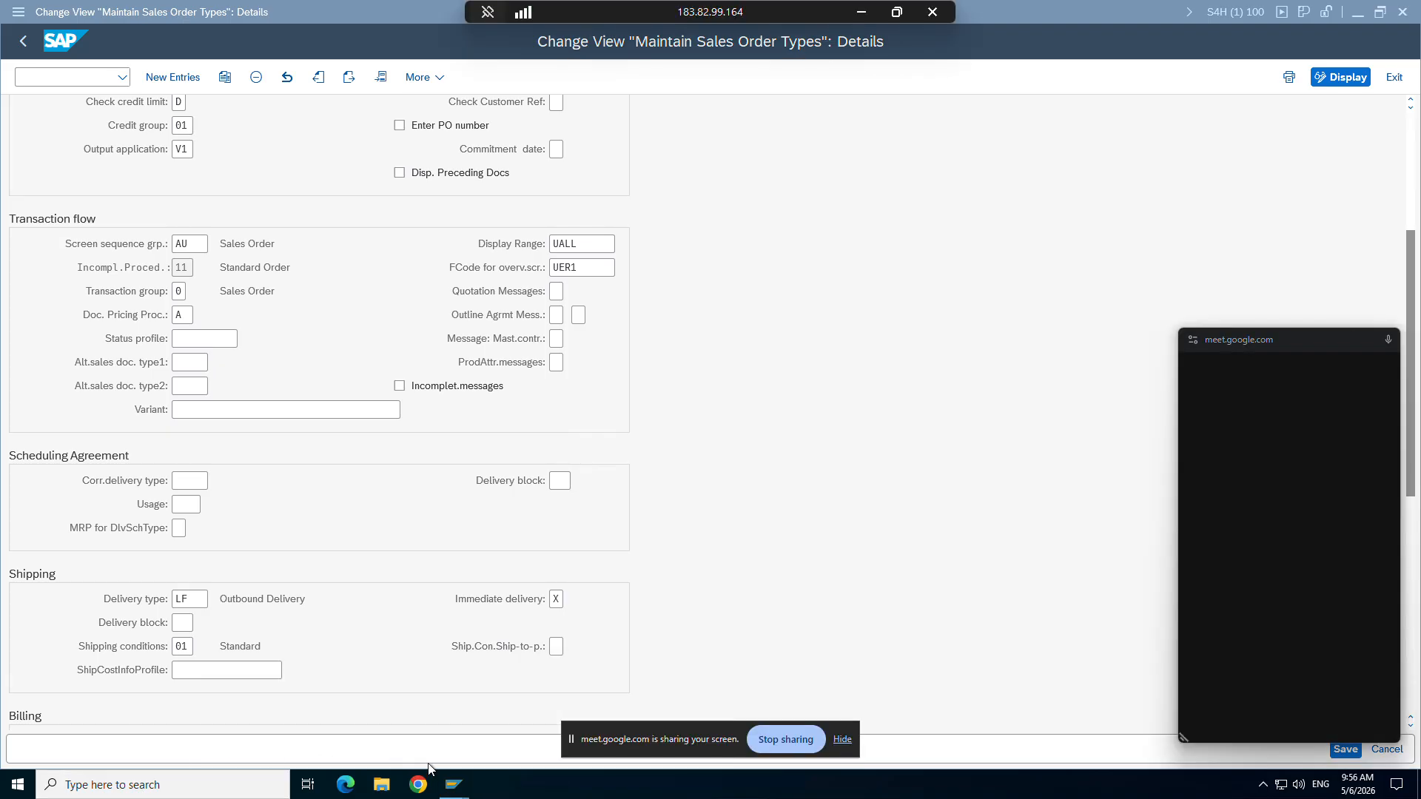
pyautogui.moveTo(454, 785)
pyautogui.click(439, 672)
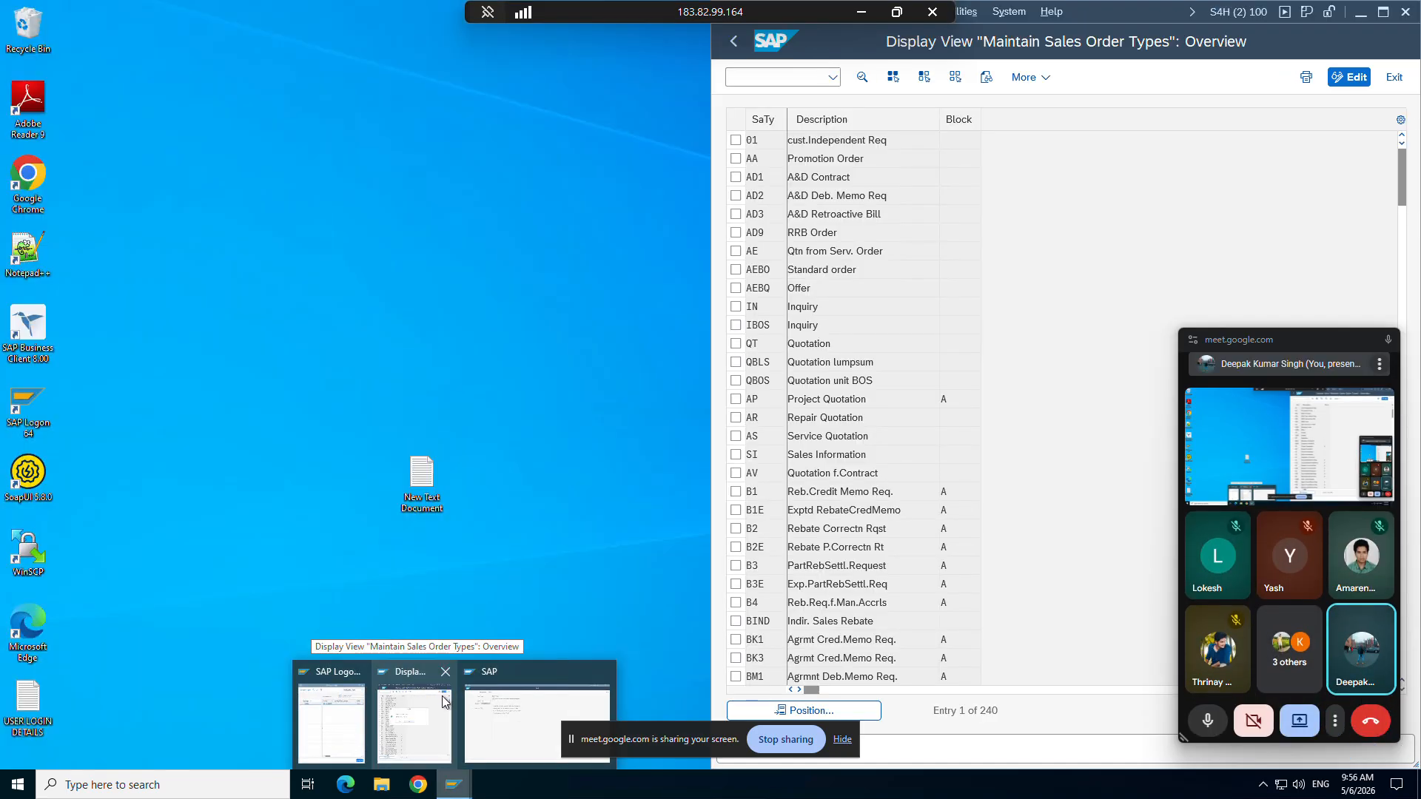
pyautogui.click(404, 717)
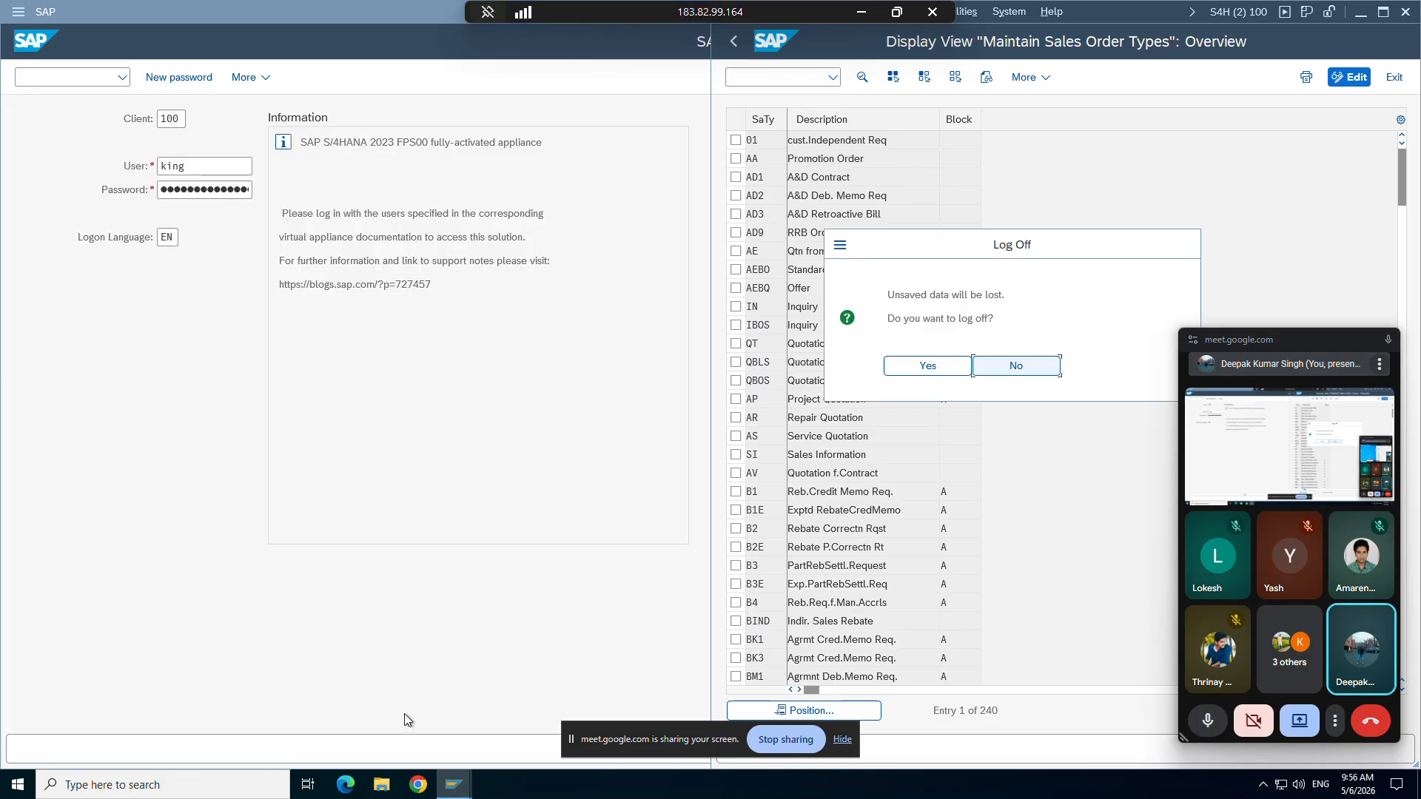
pyautogui.click(1042, 369)
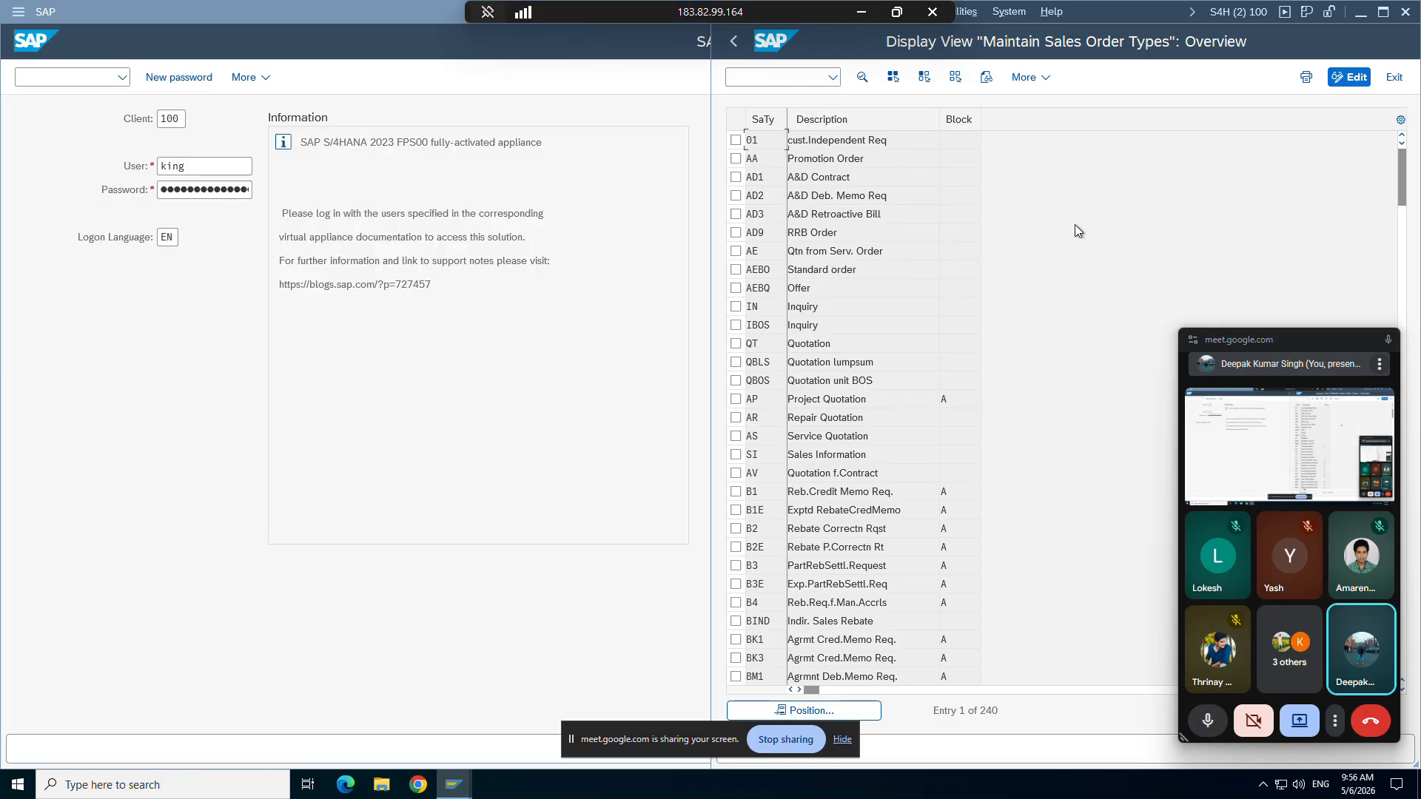
pyautogui.click(1412, 12)
pyautogui.click(1015, 366)
# Step: Close the spare SAP logon window and maximize the Maintain Sales Order Types overview
pyautogui.doubleClick(383, 12)
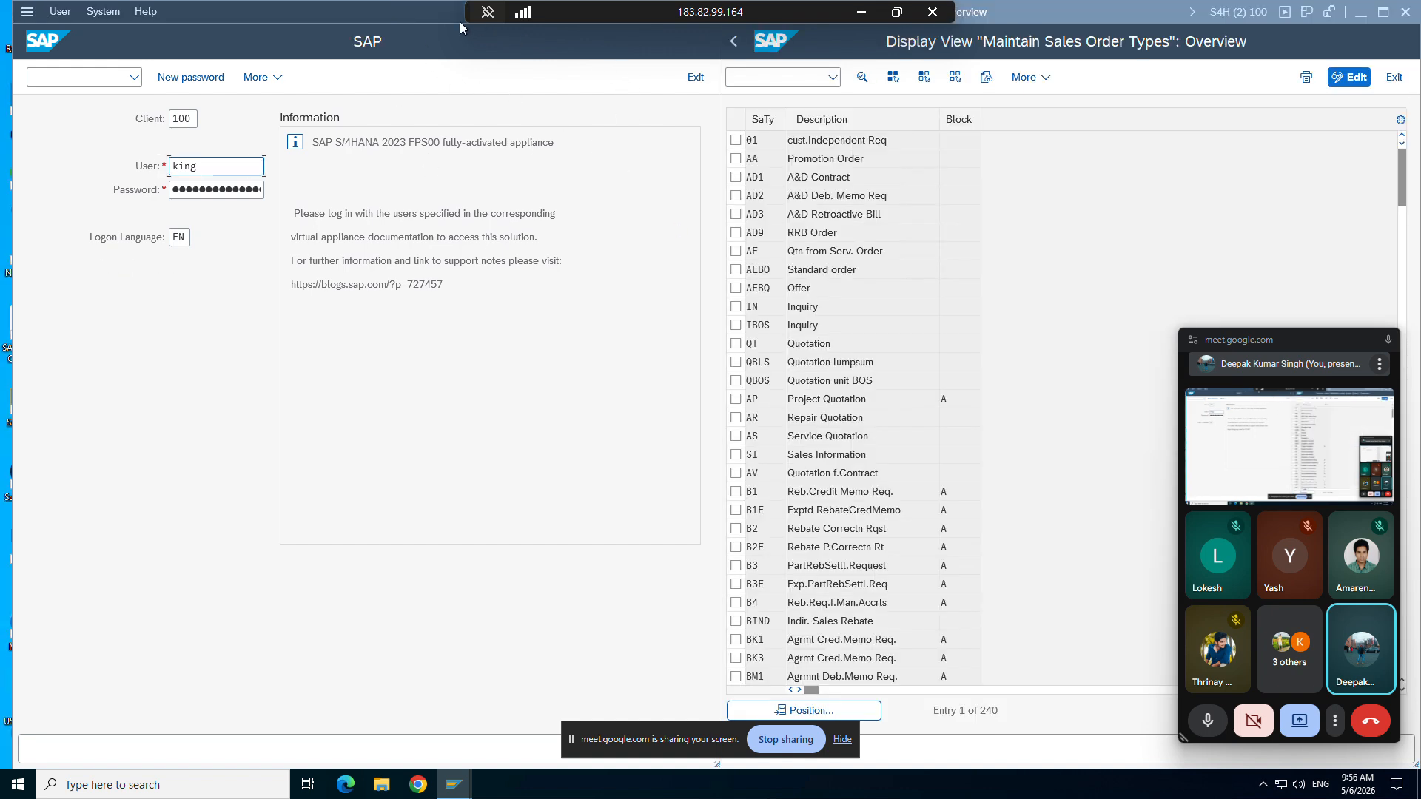
pyautogui.click(27, 11)
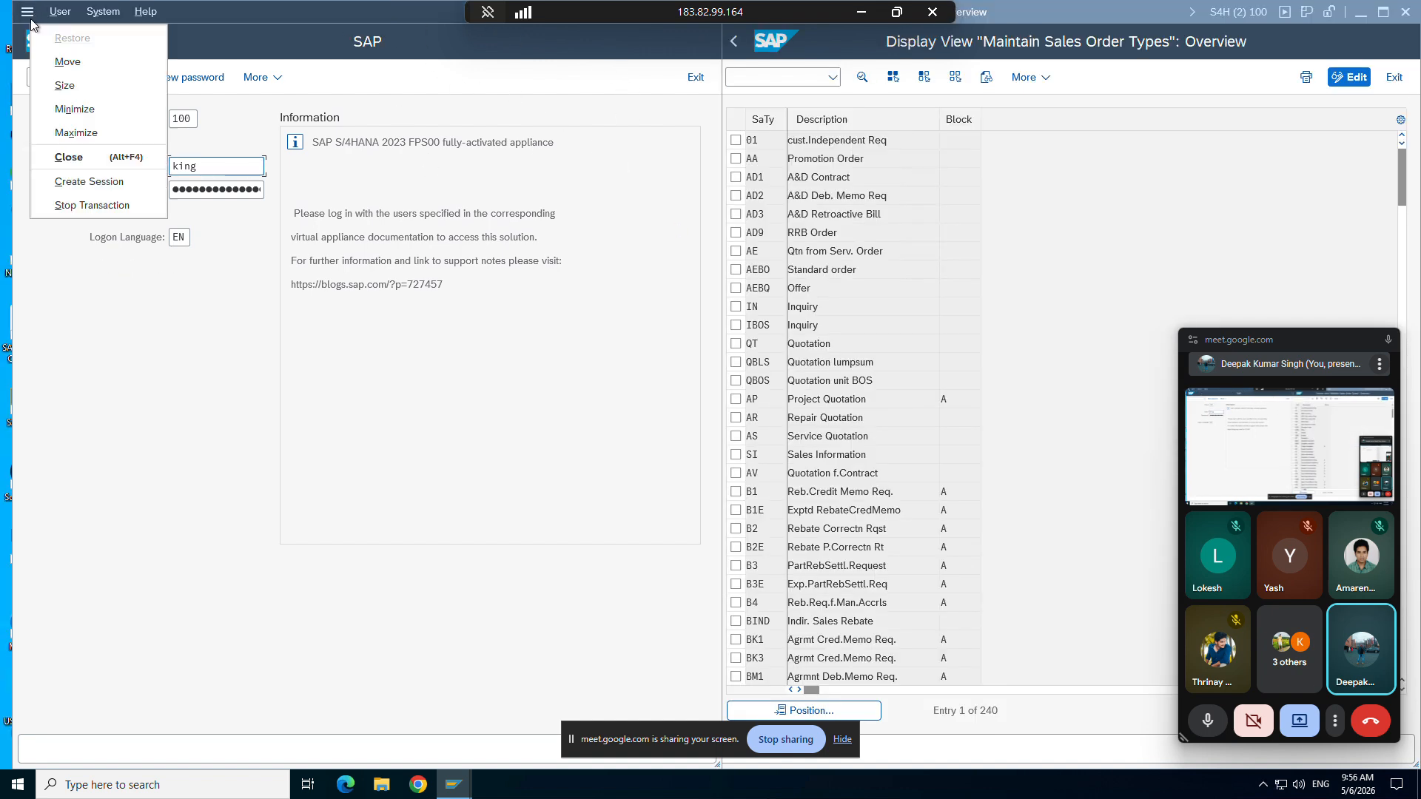
pyautogui.click(73, 157)
pyautogui.click(1383, 11)
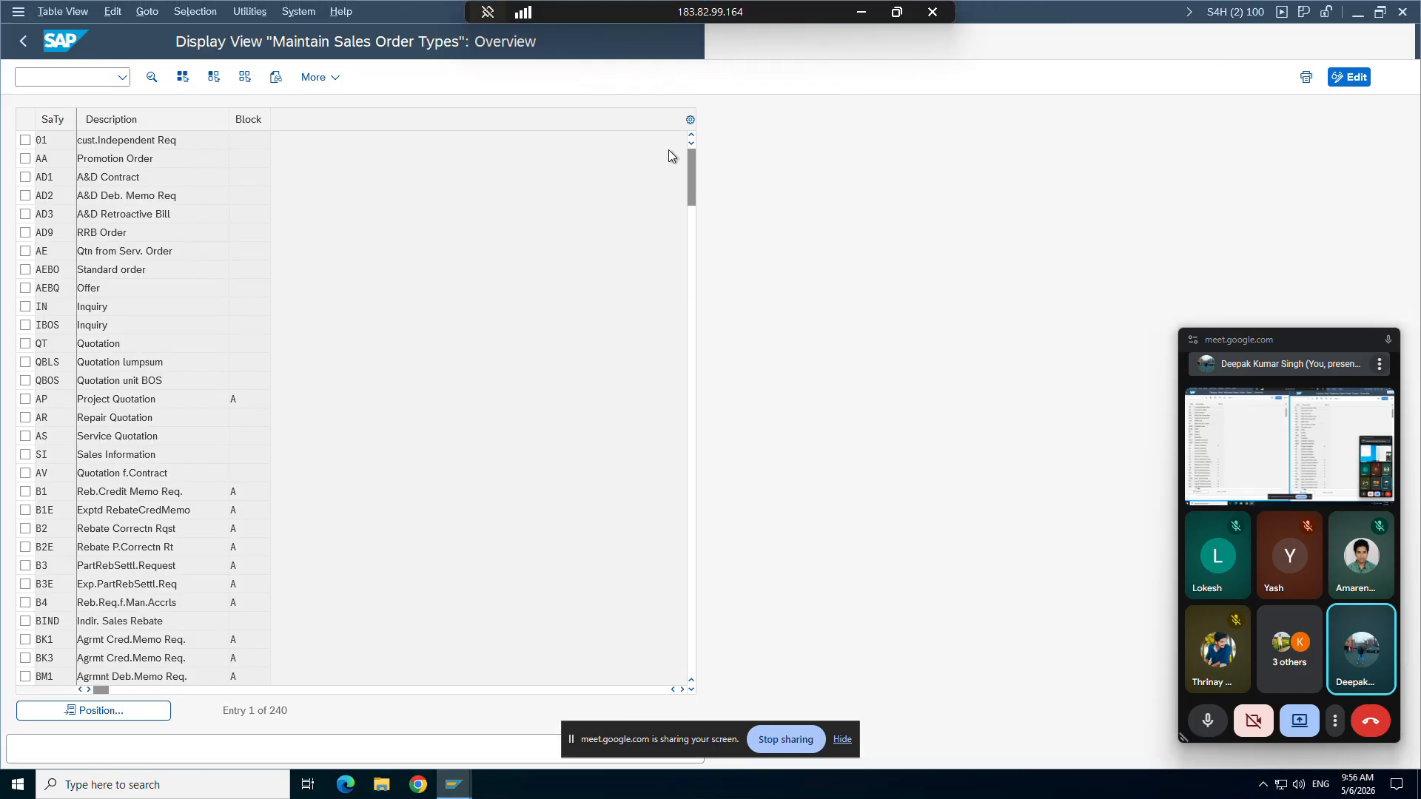
# Step: Start the Change Material Determination transaction with material determination type ZA01
pyautogui.click(62, 74)
pyautogui.write('/')
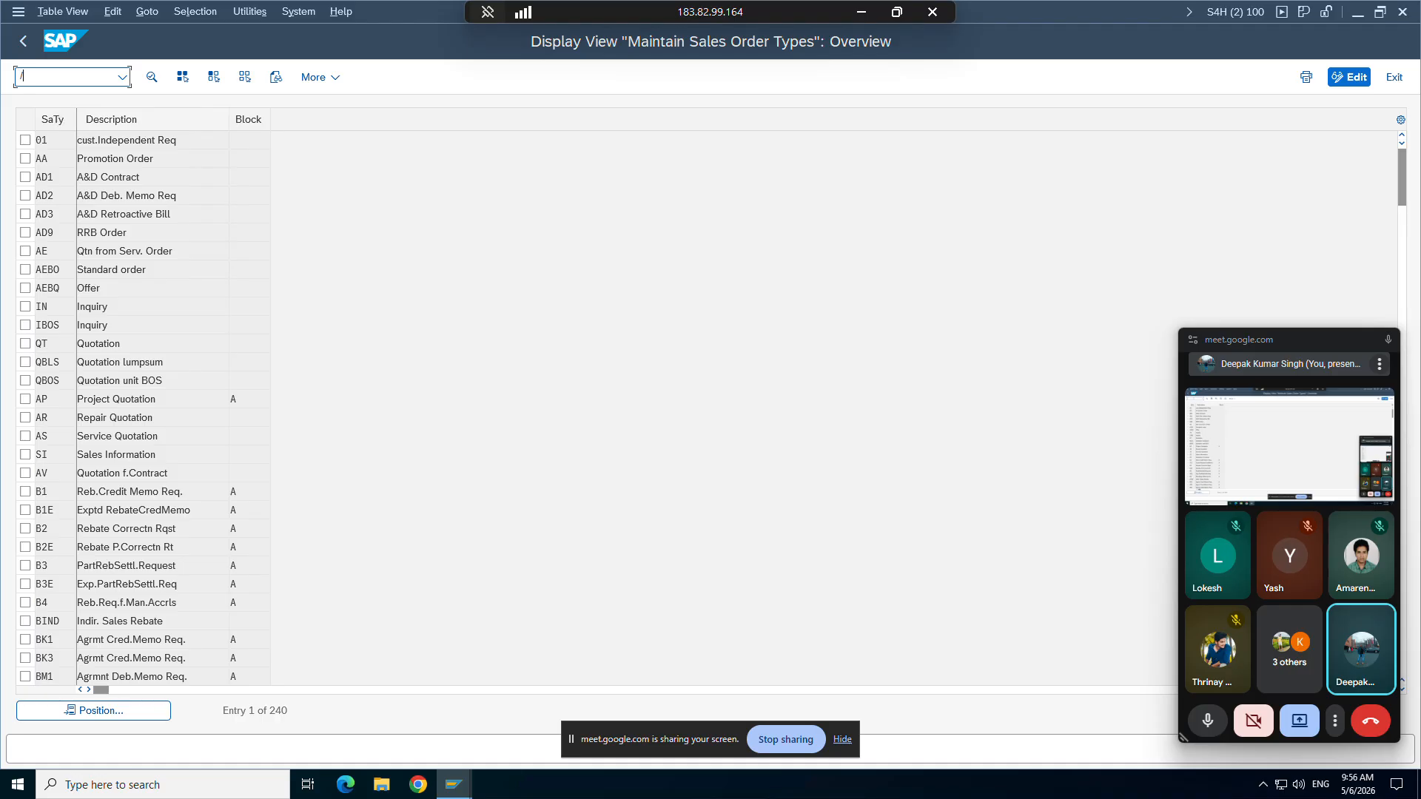
pyautogui.write('nvb')
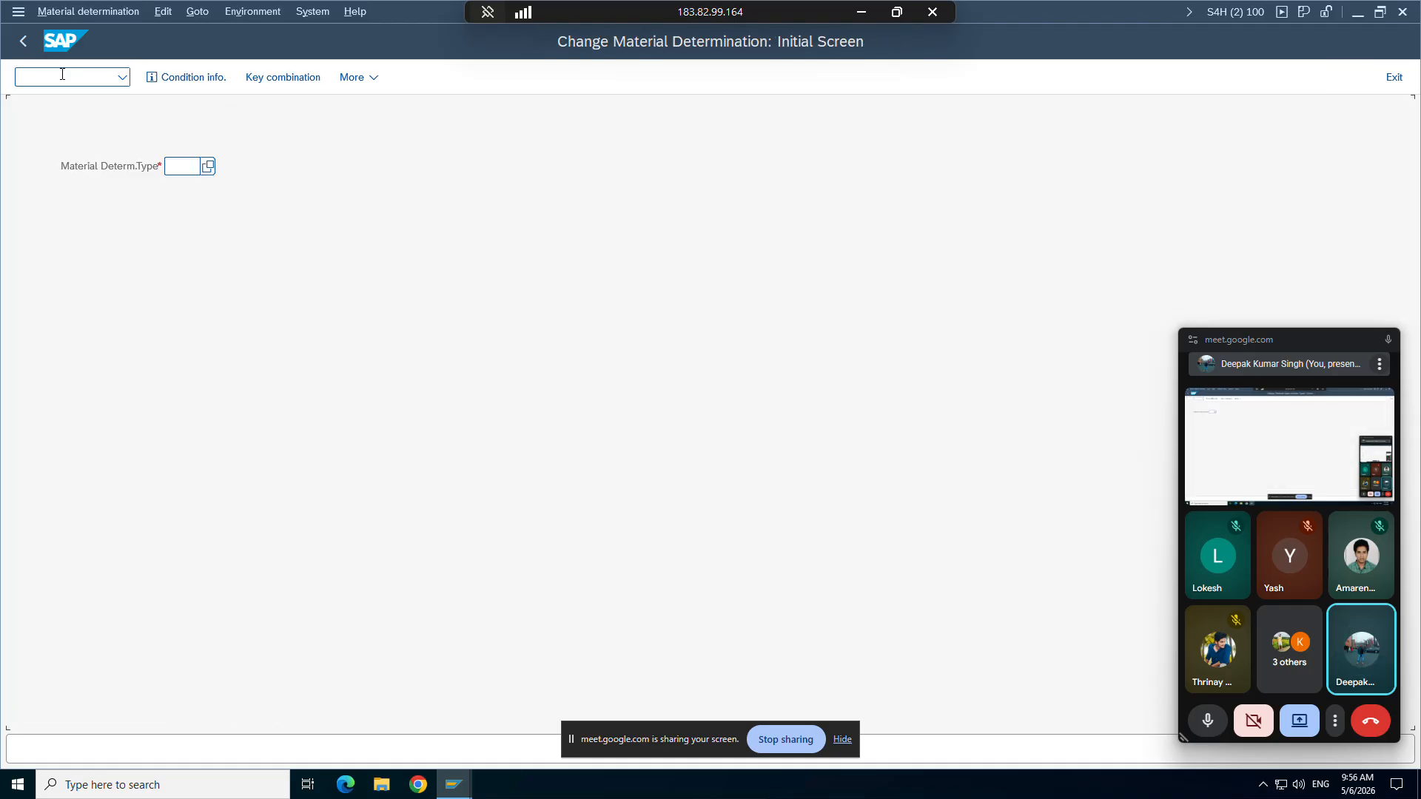
pyautogui.press('BackSpace')
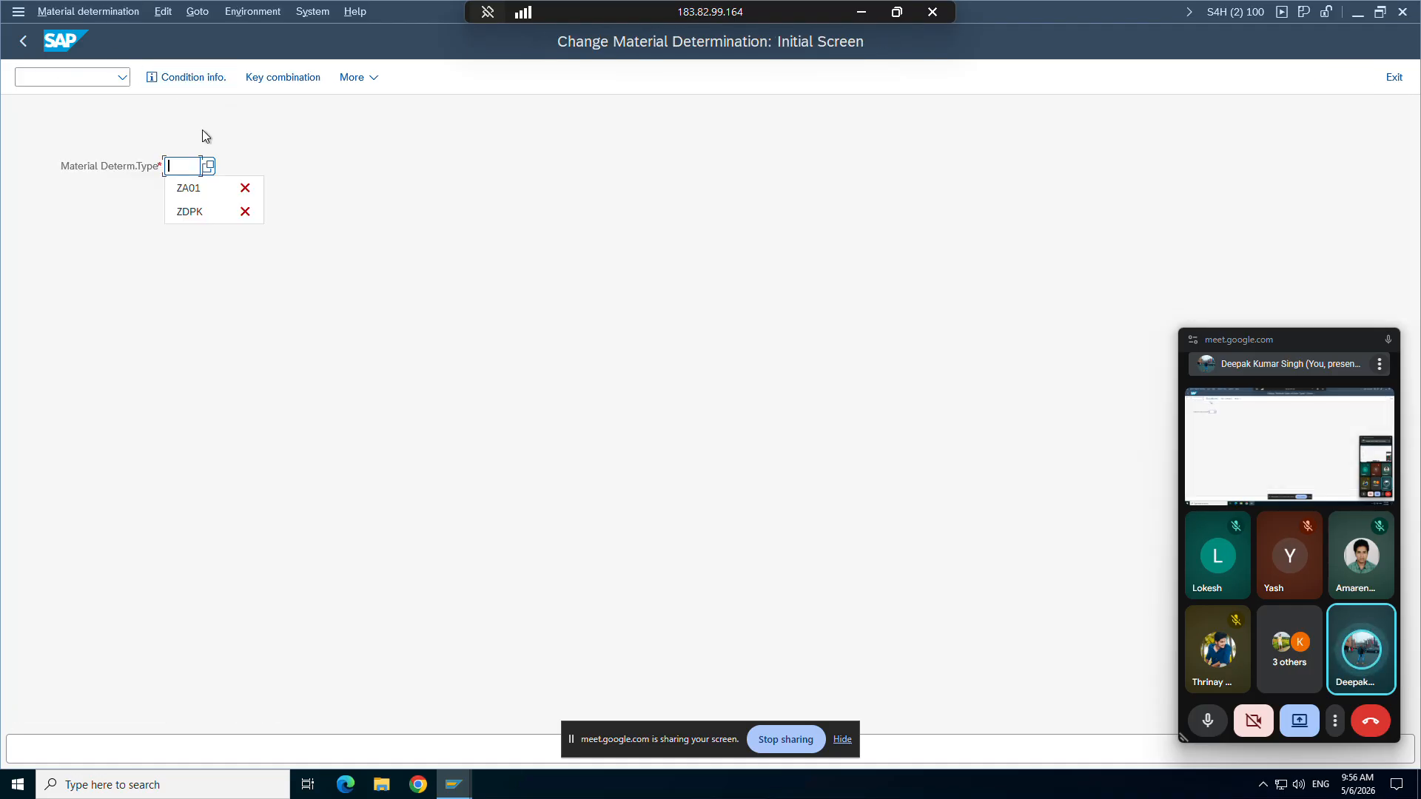
pyautogui.click(190, 188)
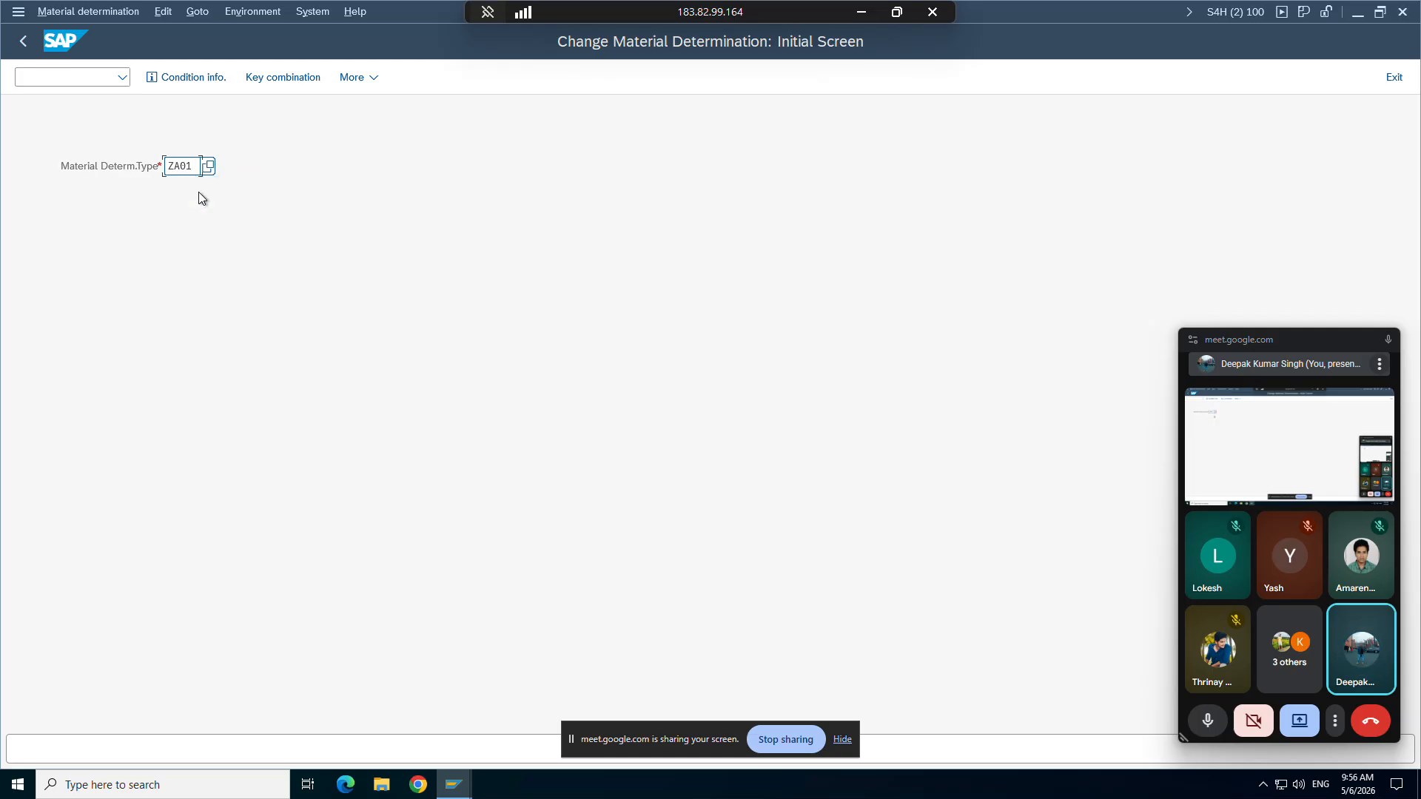
pyautogui.press('Return')
# Step: Select material entered TG12_96F and execute the selection, moving the meeting window clear of the execute control
pyautogui.press('BackSpace')
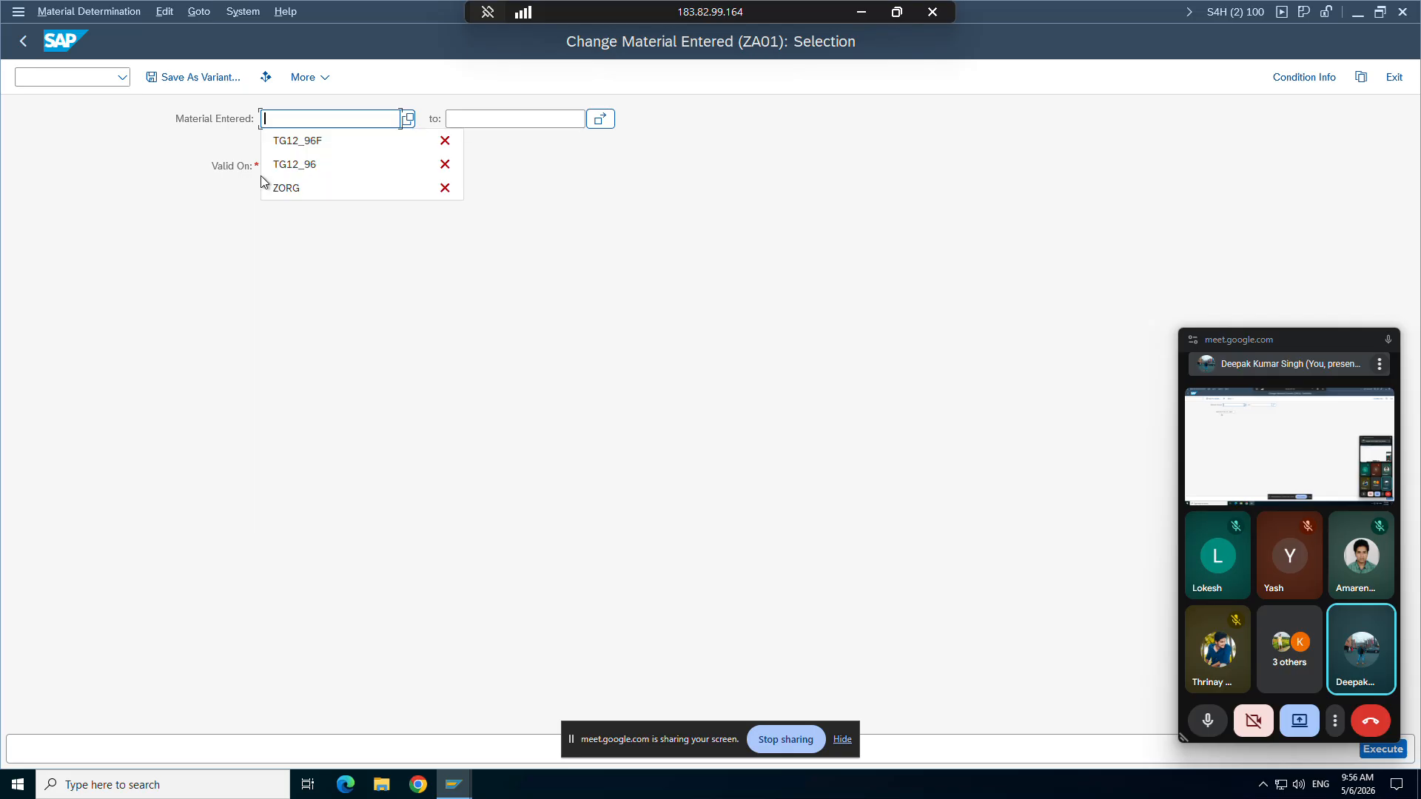
pyautogui.click(308, 140)
pyautogui.moveTo(1321, 345); pyautogui.dragTo(774, 340)
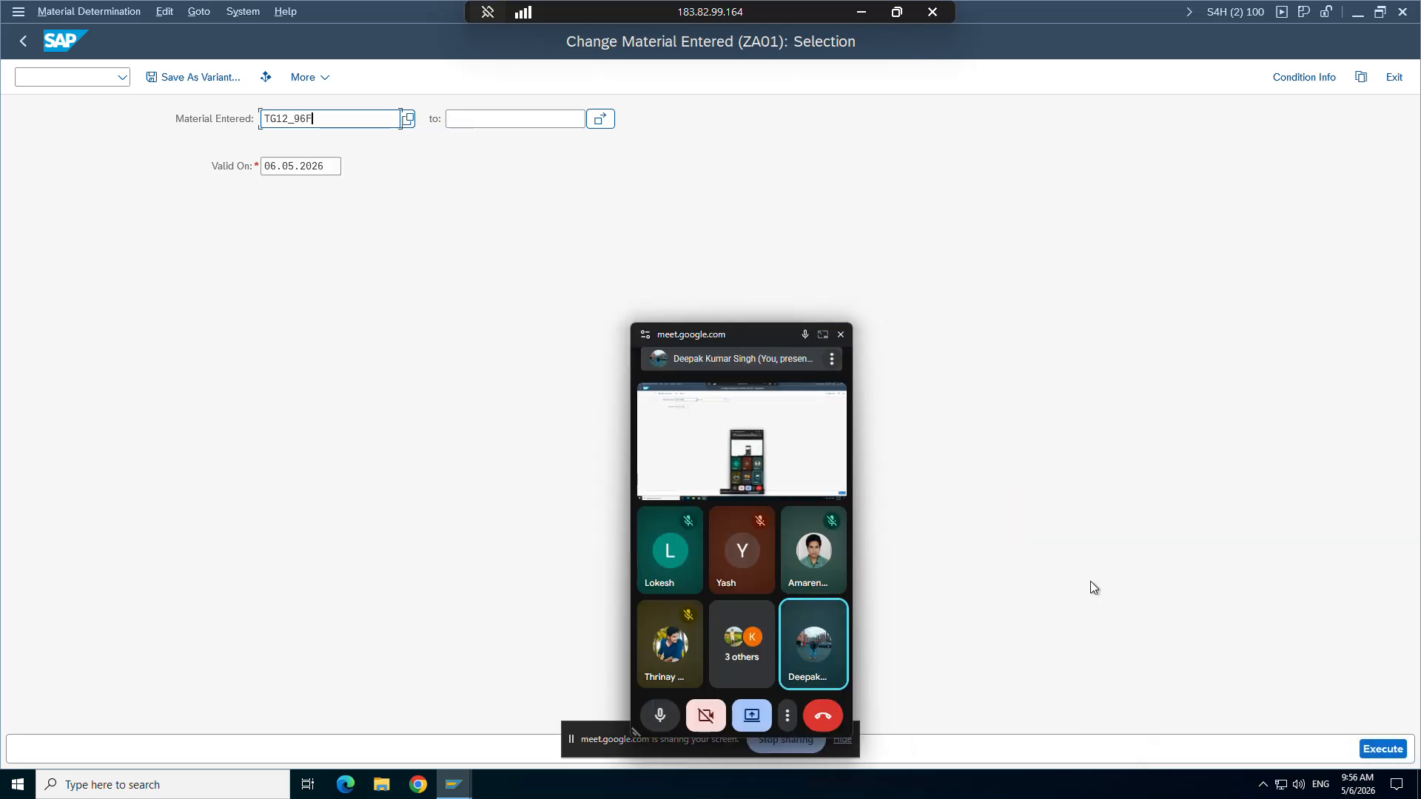
pyautogui.click(1379, 749)
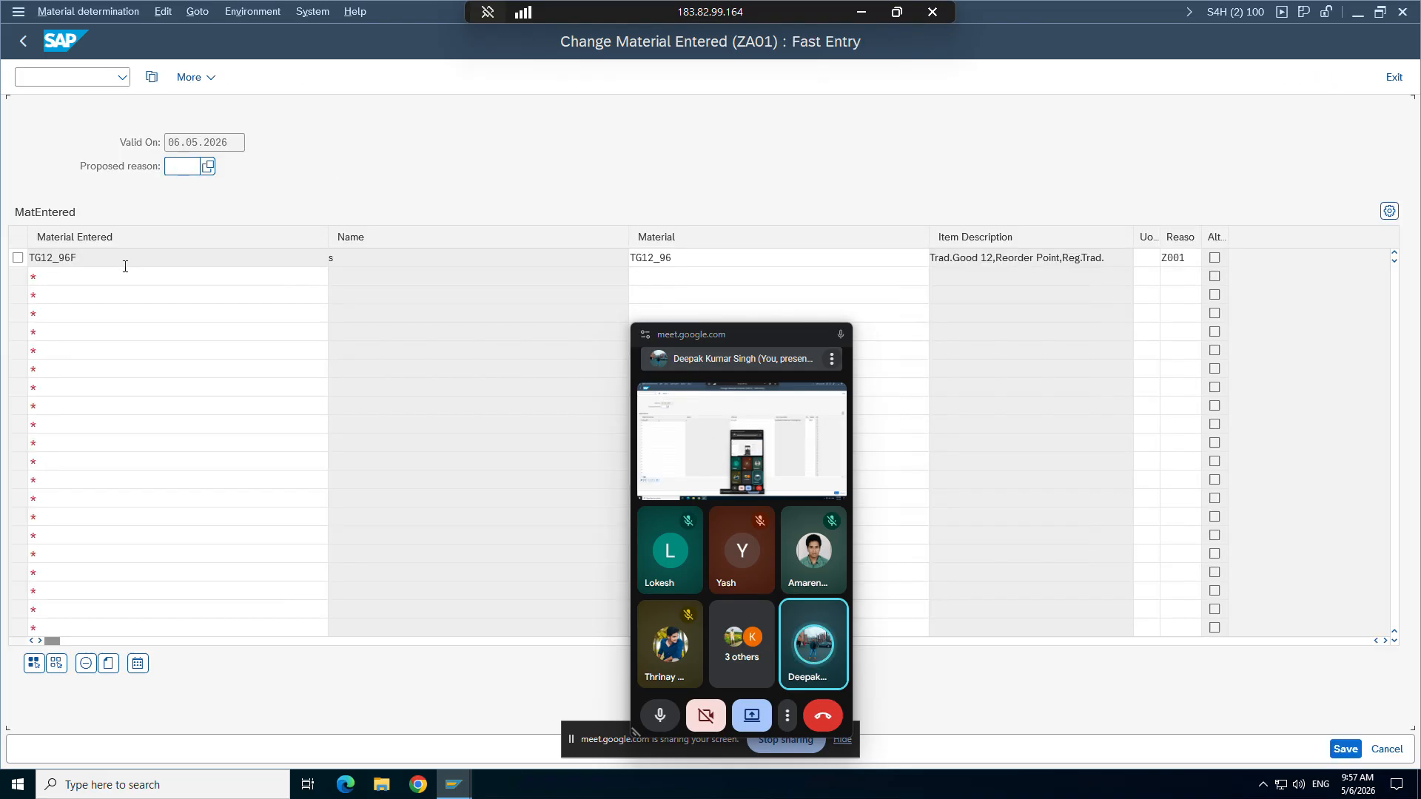
# Step: Review the entered material and its substitute in the TG12_96F row, and widen the Reason column
pyautogui.moveTo(119, 260); pyautogui.dragTo(31, 258)
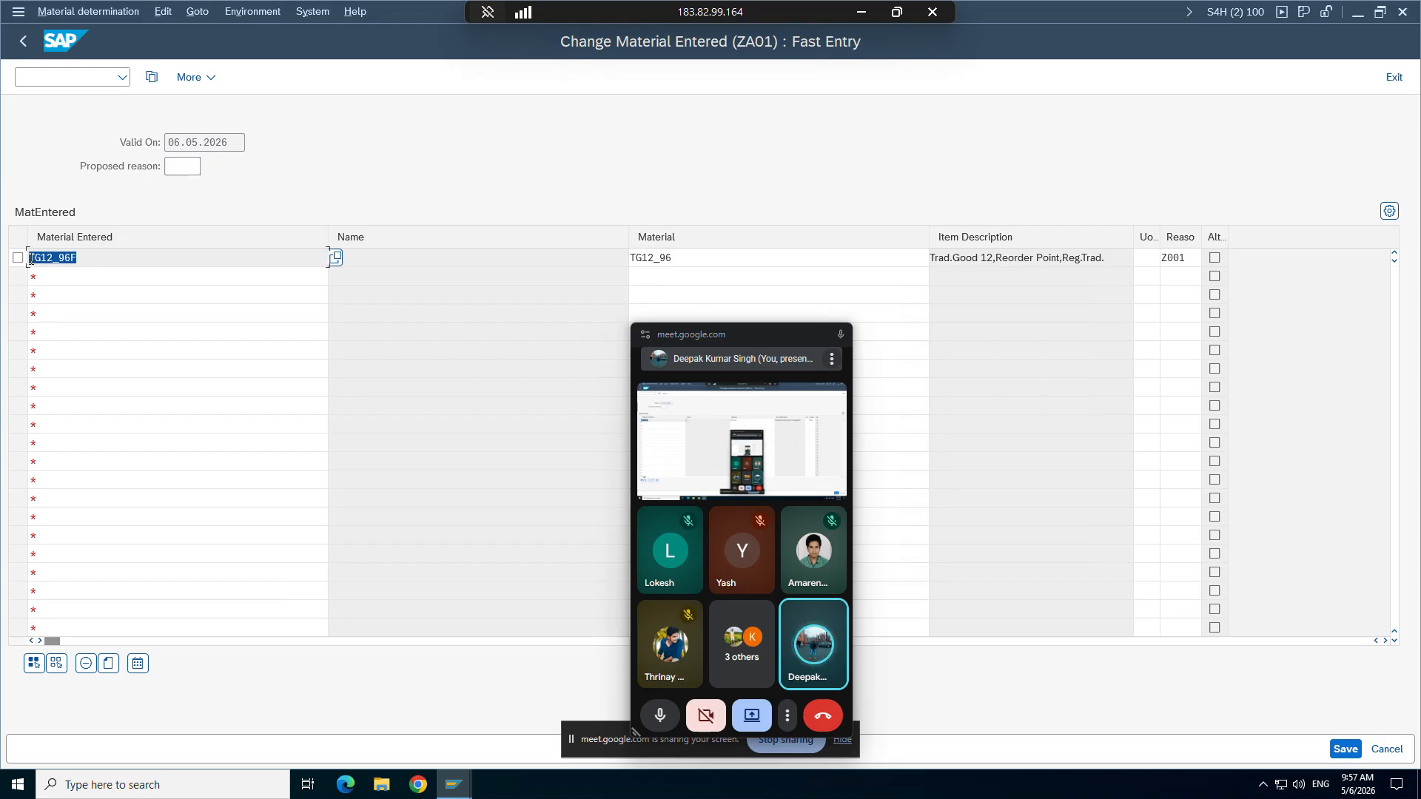
pyautogui.click(30, 259)
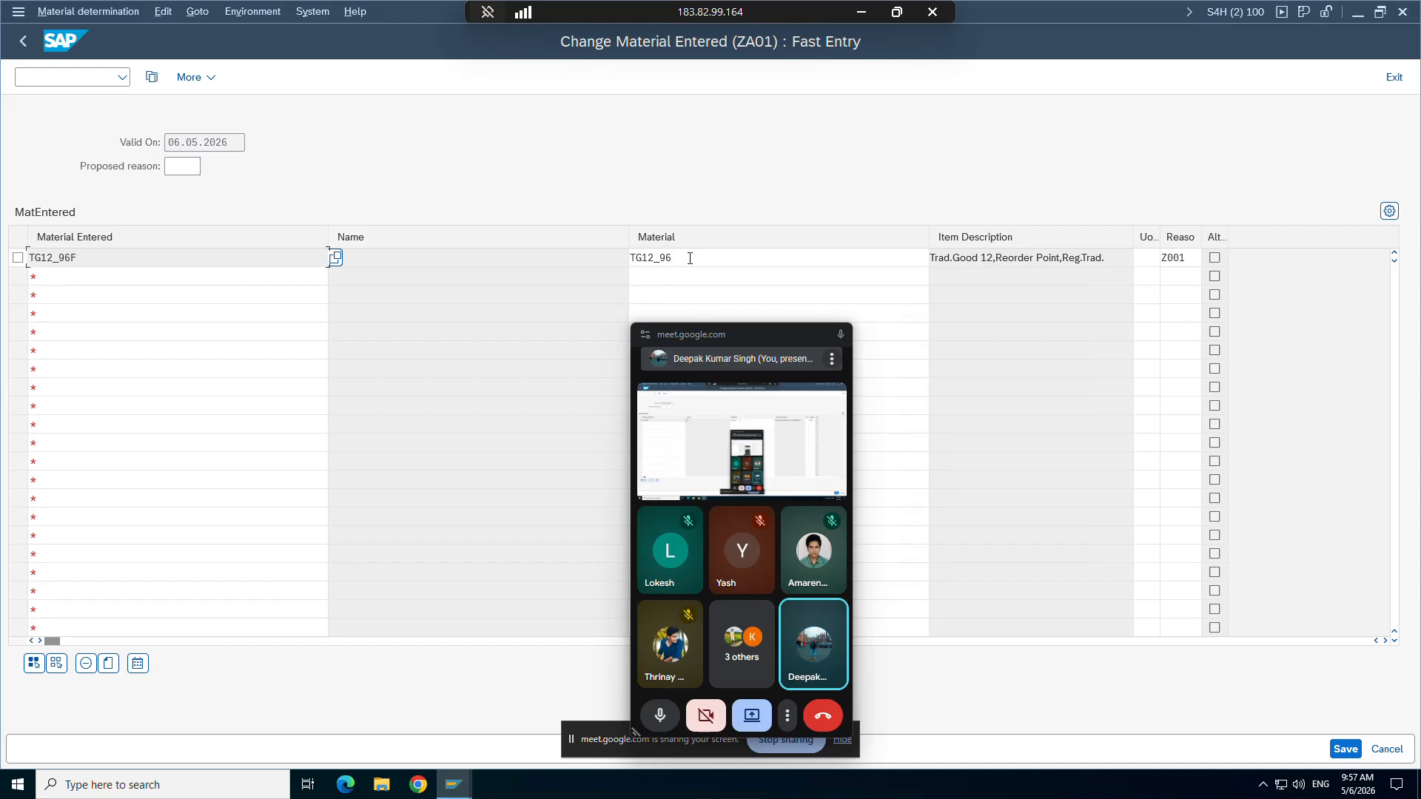
pyautogui.moveTo(689, 259); pyautogui.dragTo(630, 259)
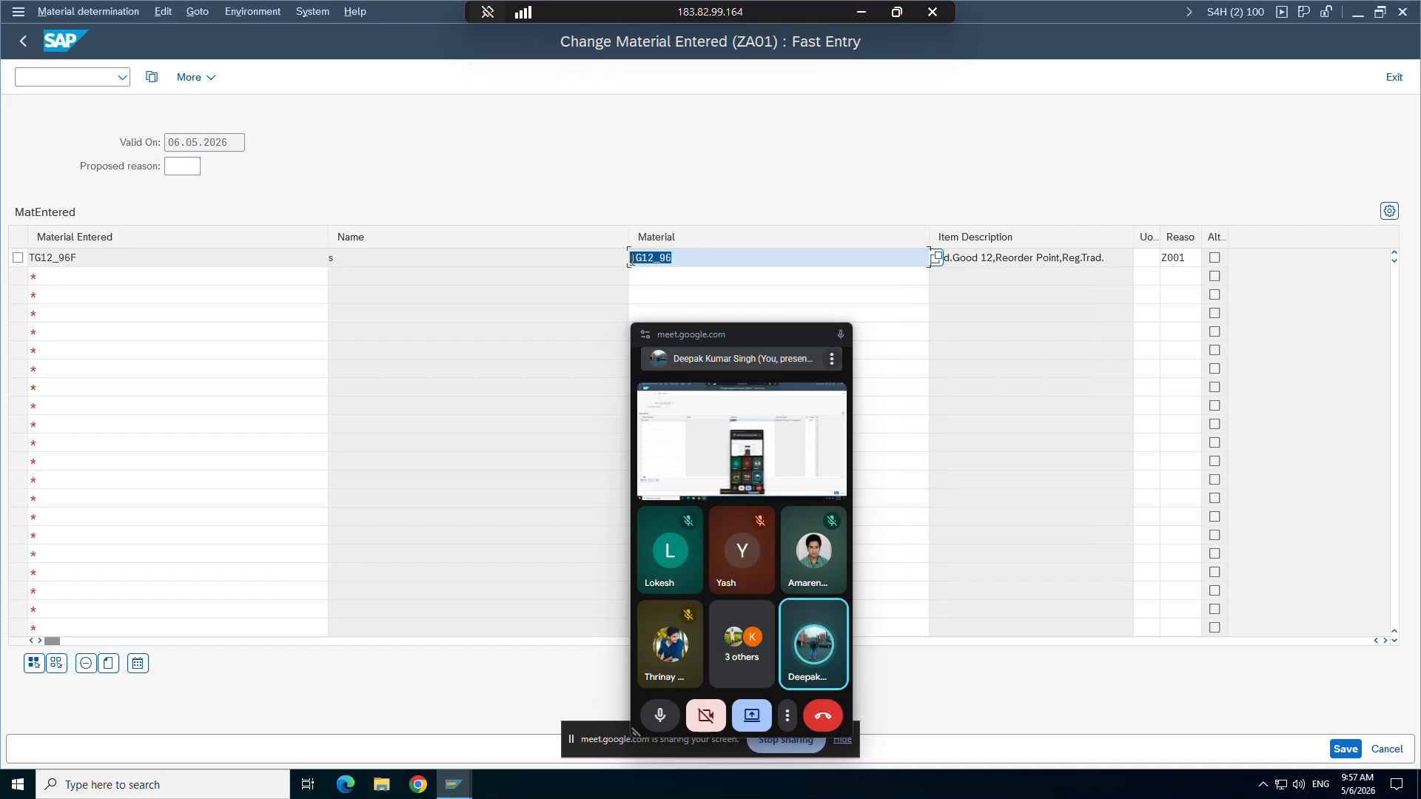
pyautogui.click(630, 259)
pyautogui.moveTo(1201, 237); pyautogui.dragTo(1231, 237)
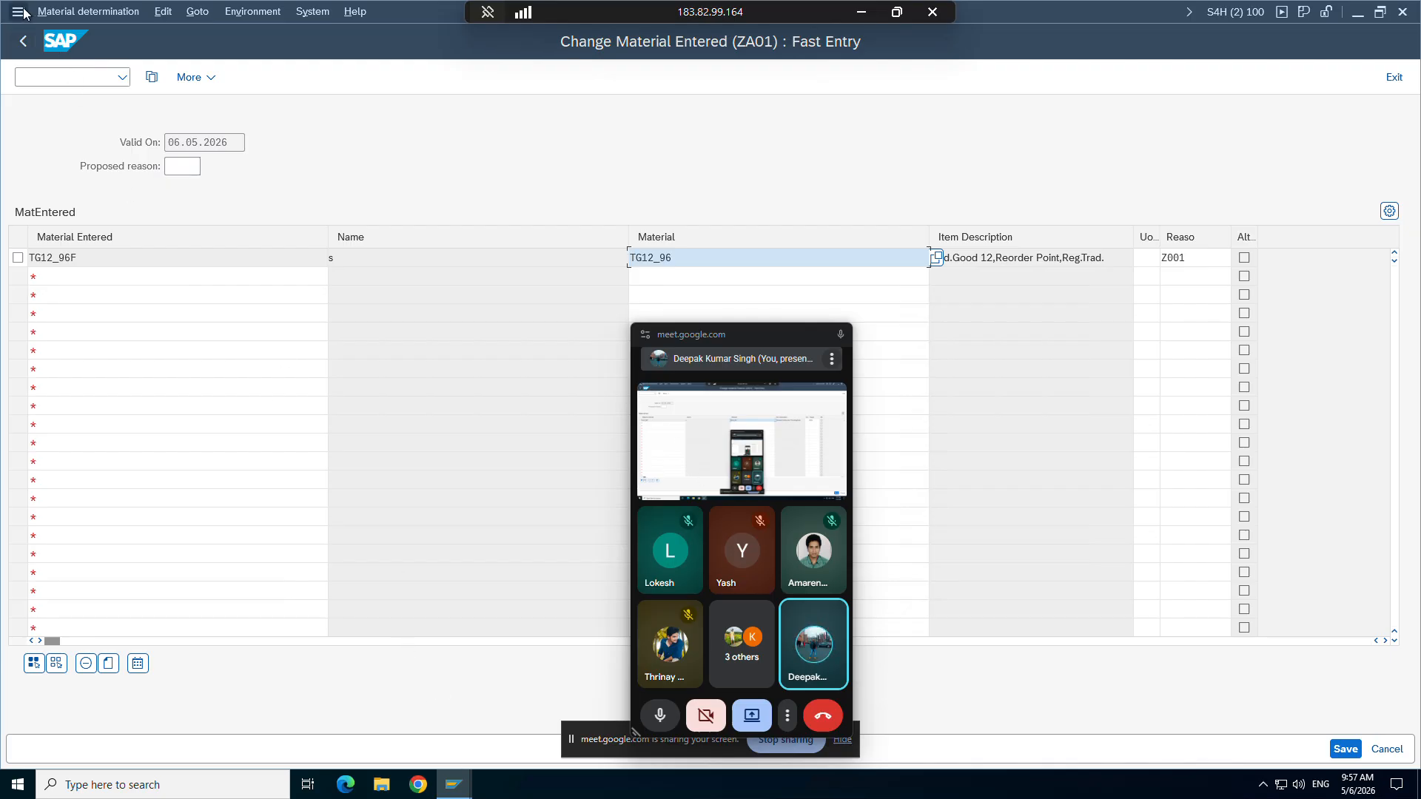
# Step: Open a new SAP GUI window and use transaction SPRO to display the SAP Customizing Implementation Guide
pyautogui.click(88, 11)
pyautogui.click(45, 176)
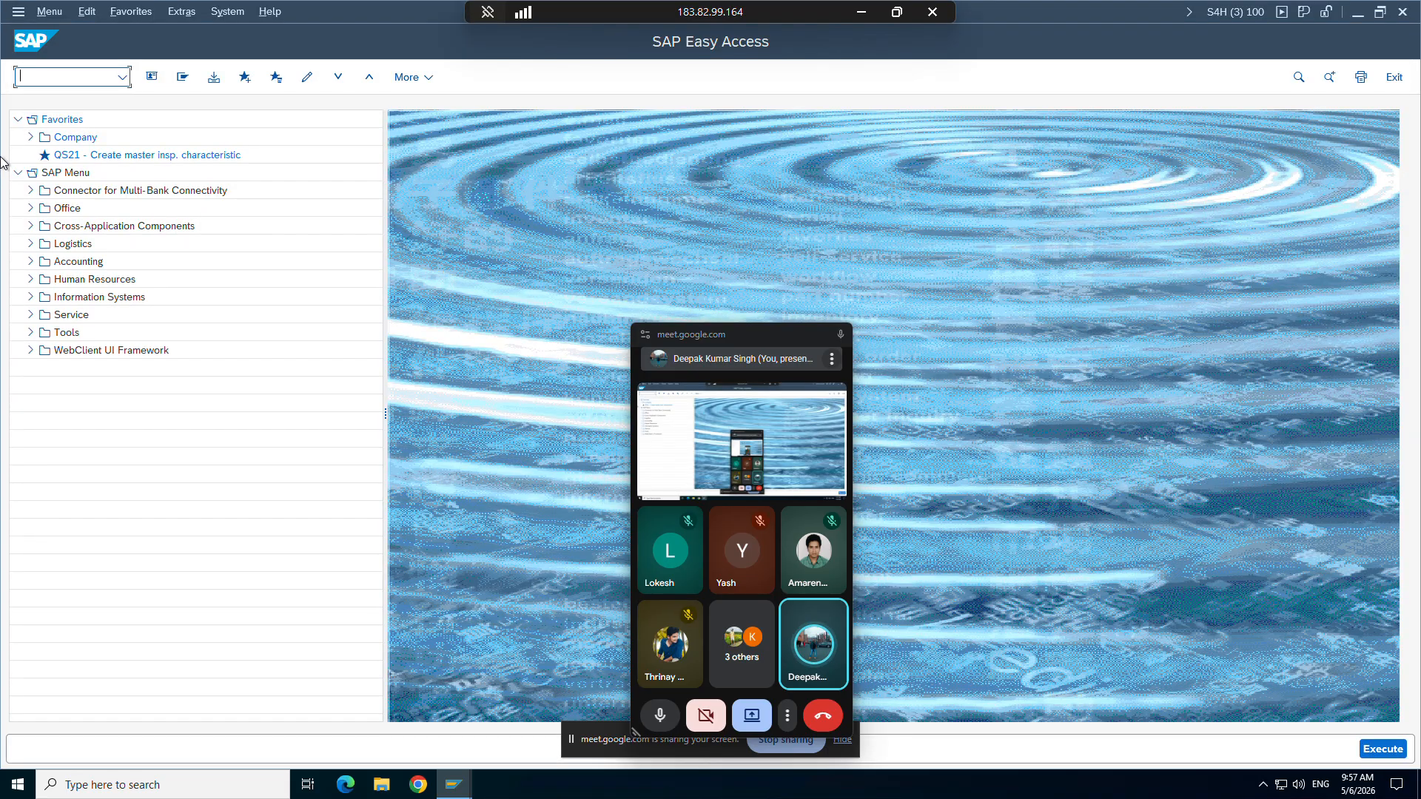
pyautogui.write('spro')
pyautogui.press('Return')
pyautogui.click(194, 77)
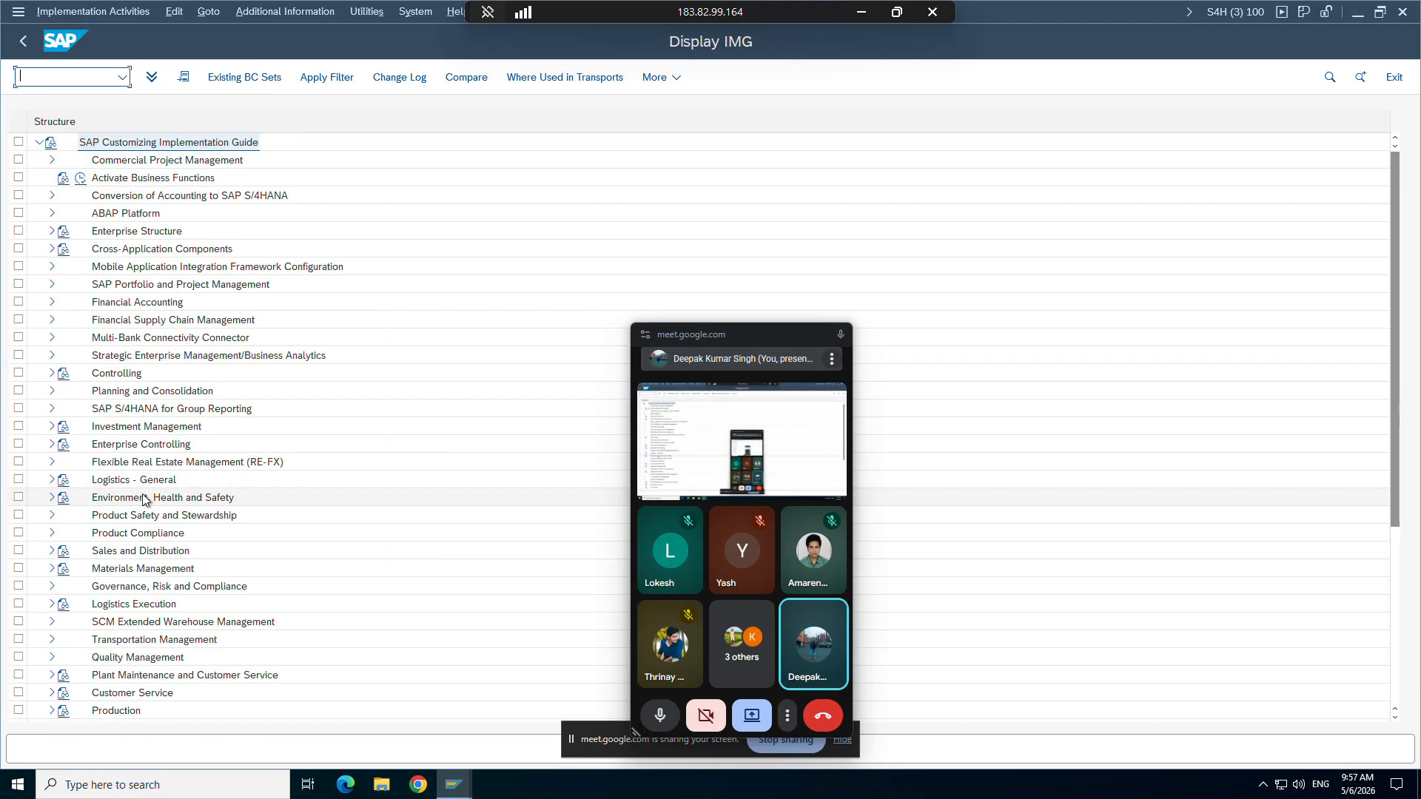
# Step: Open Define Substitution Reasons under Sales and Distribution, Basic Functions, Material Determination, and point out the ZDPK reason
pyautogui.scroll(-2, 144, 501)
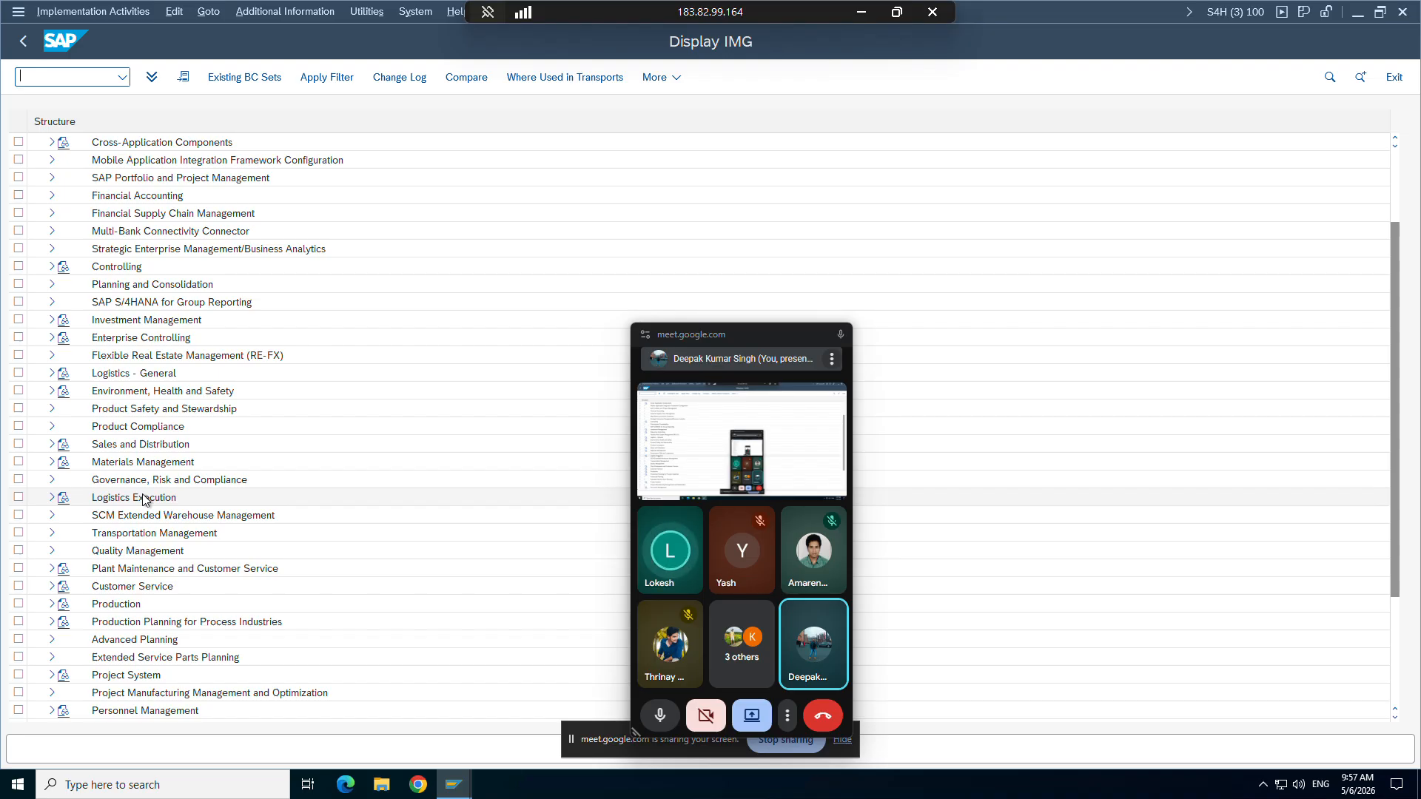
pyautogui.click(51, 444)
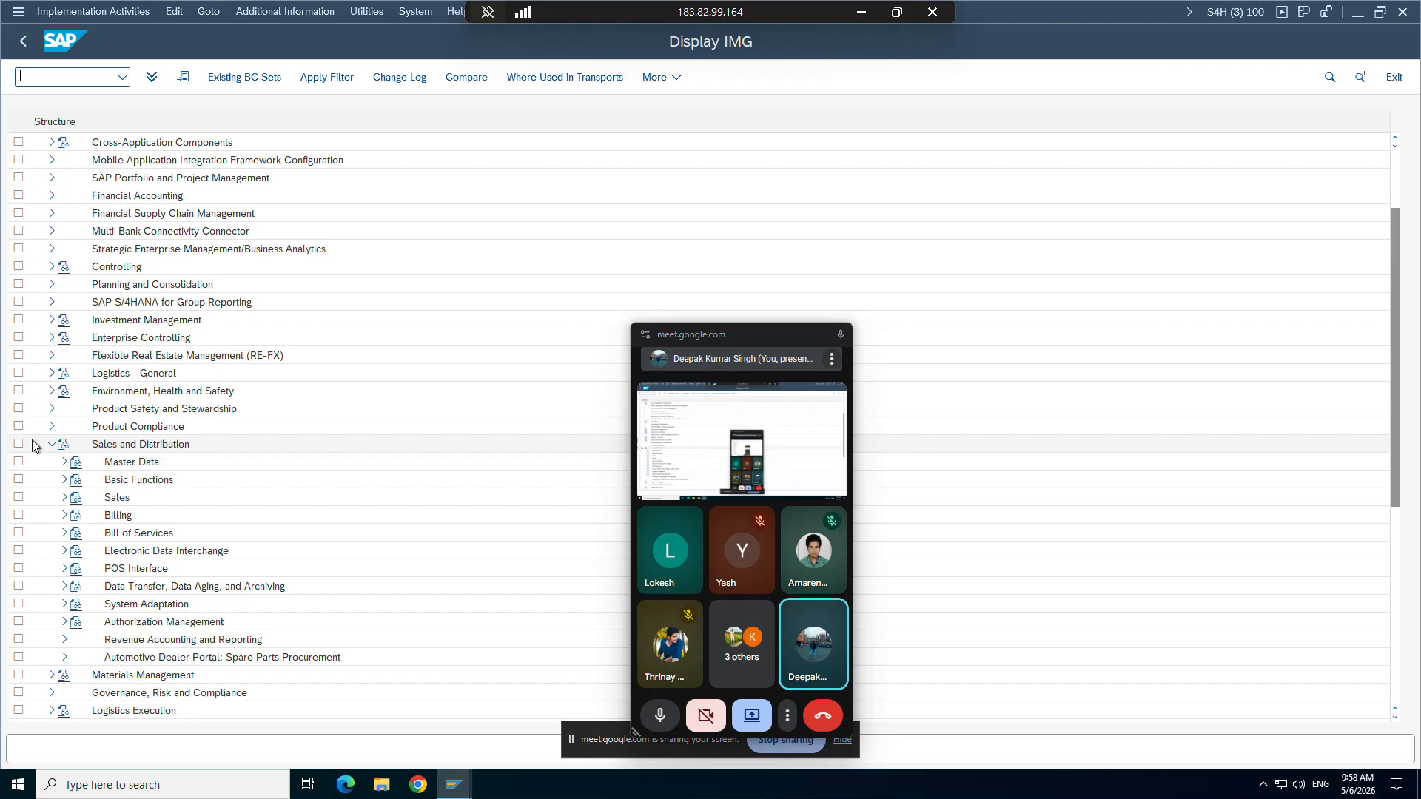
pyautogui.click(63, 463)
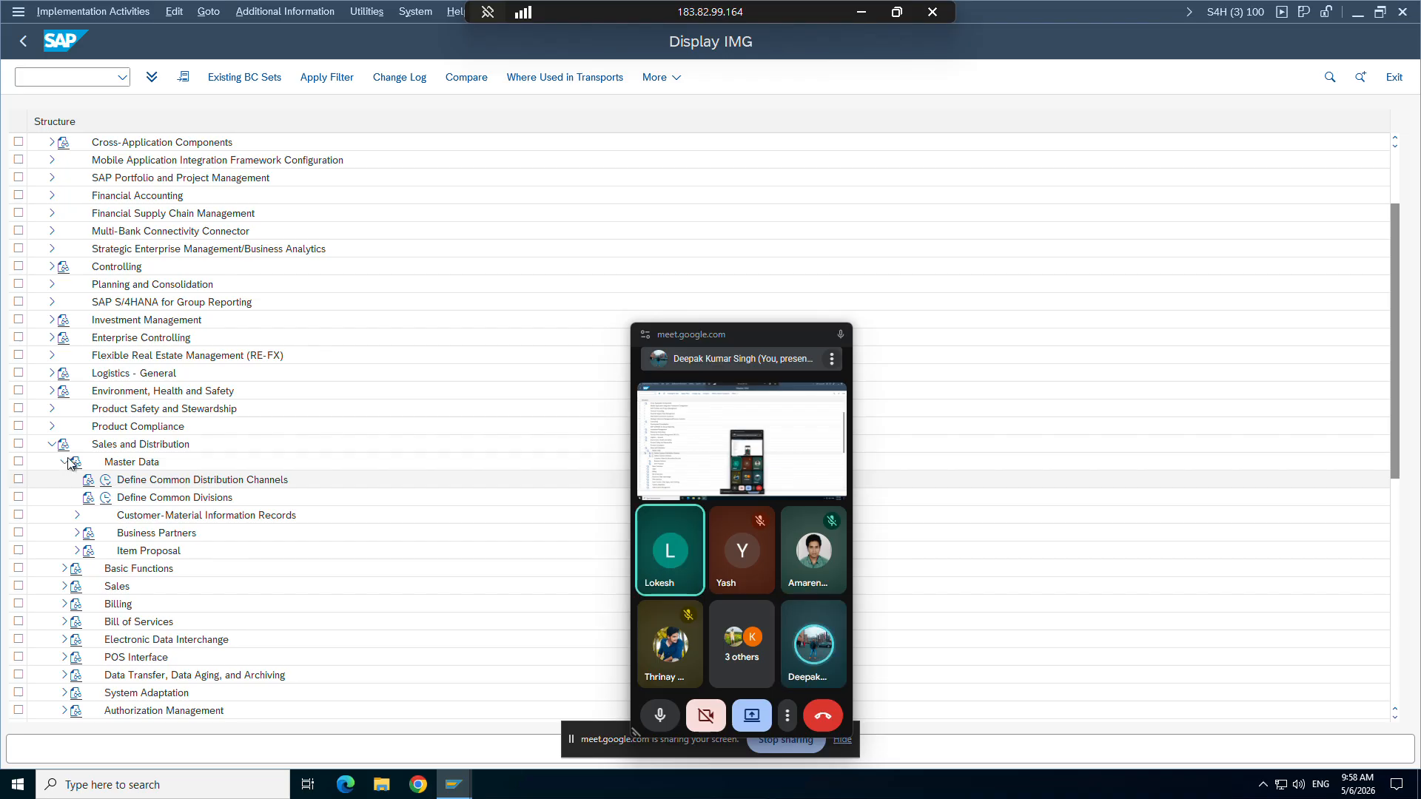
pyautogui.click(64, 462)
pyautogui.click(64, 481)
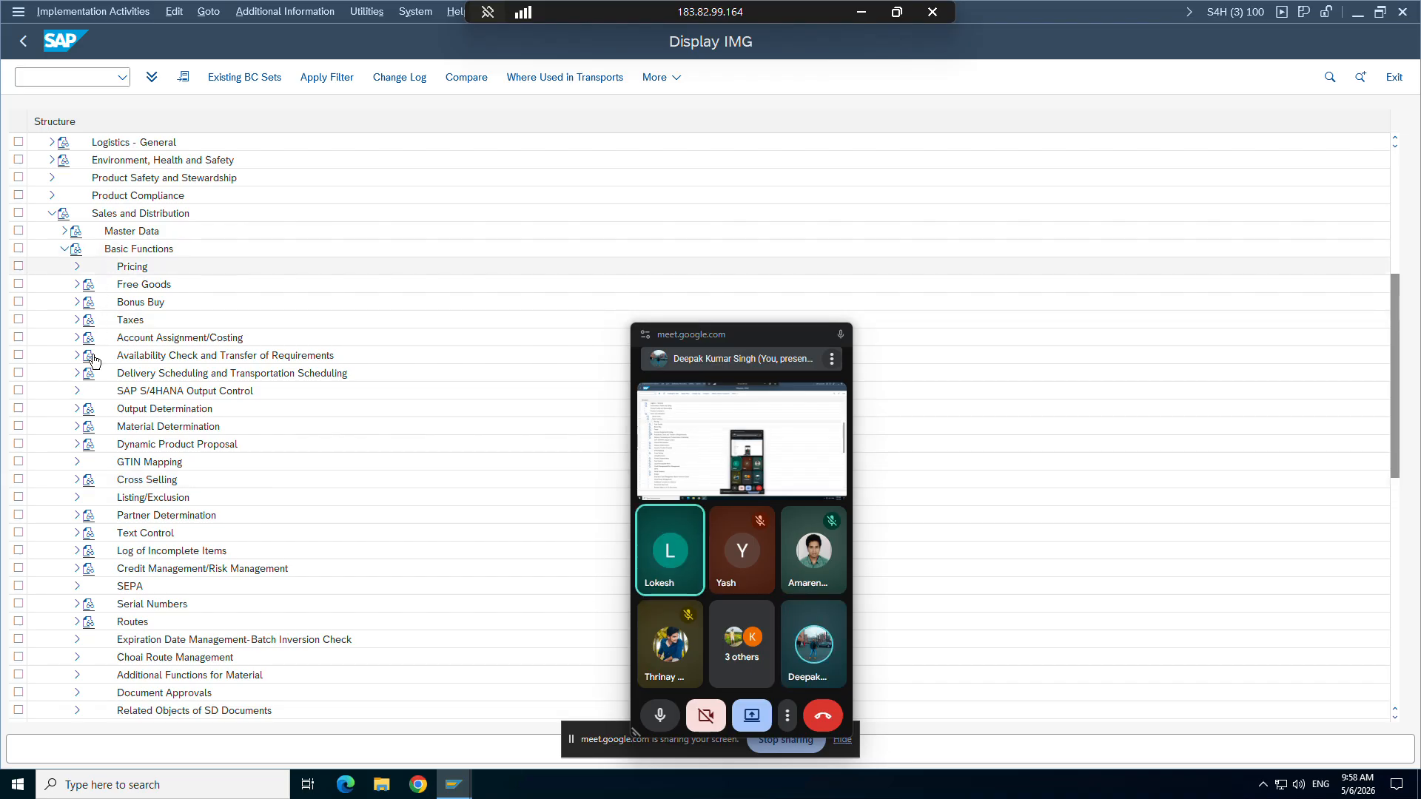
pyautogui.click(78, 427)
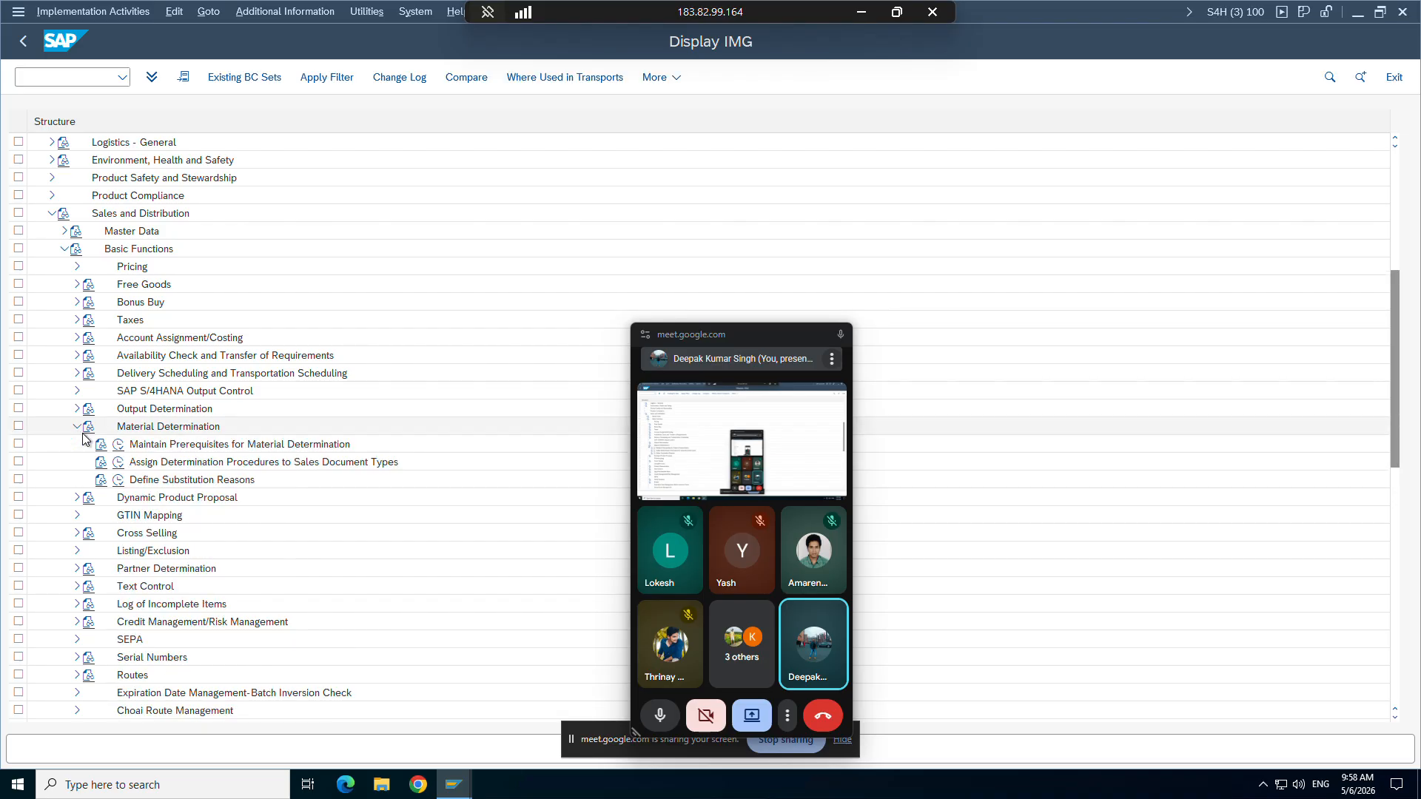
pyautogui.click(119, 481)
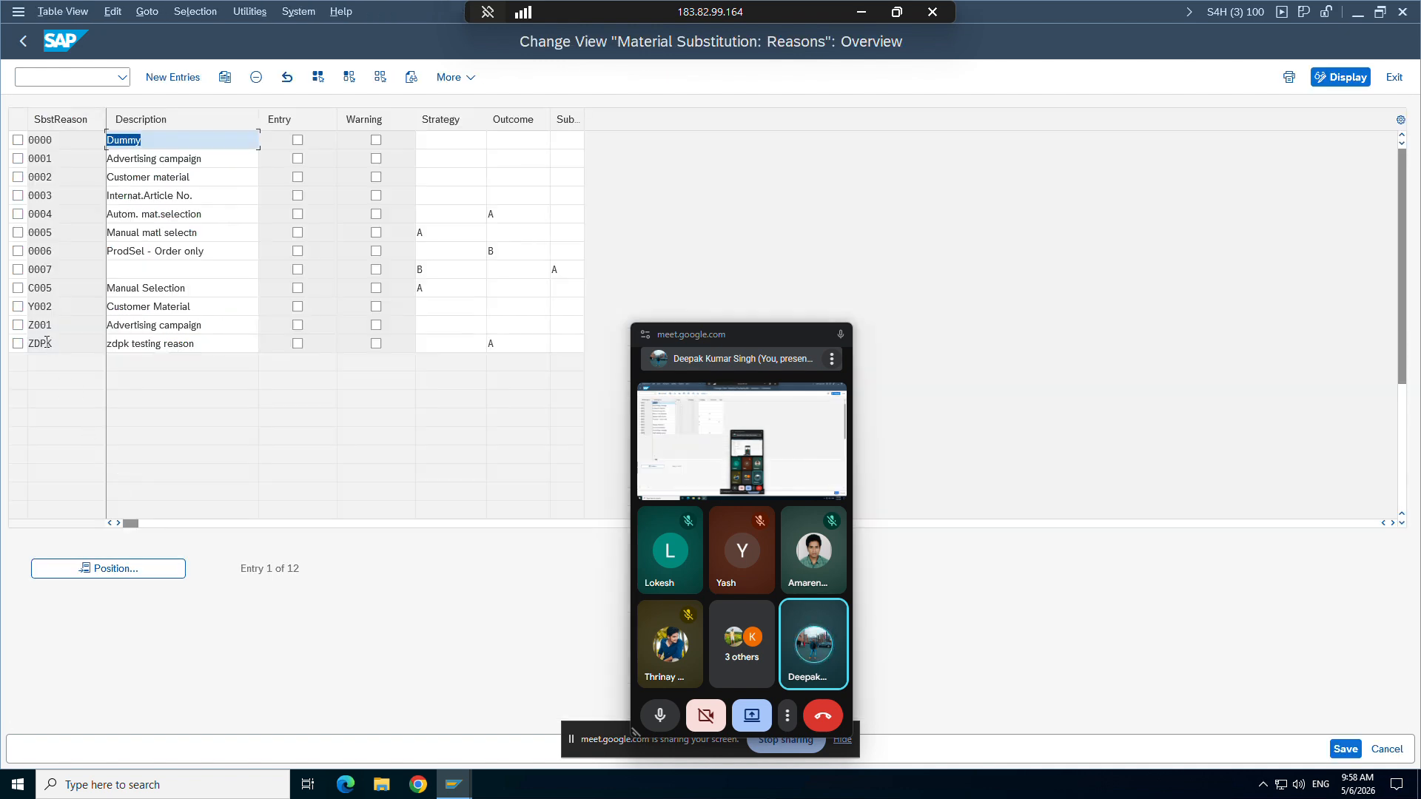
pyautogui.click(49, 343)
pyautogui.moveTo(753, 341); pyautogui.dragTo(875, 296)
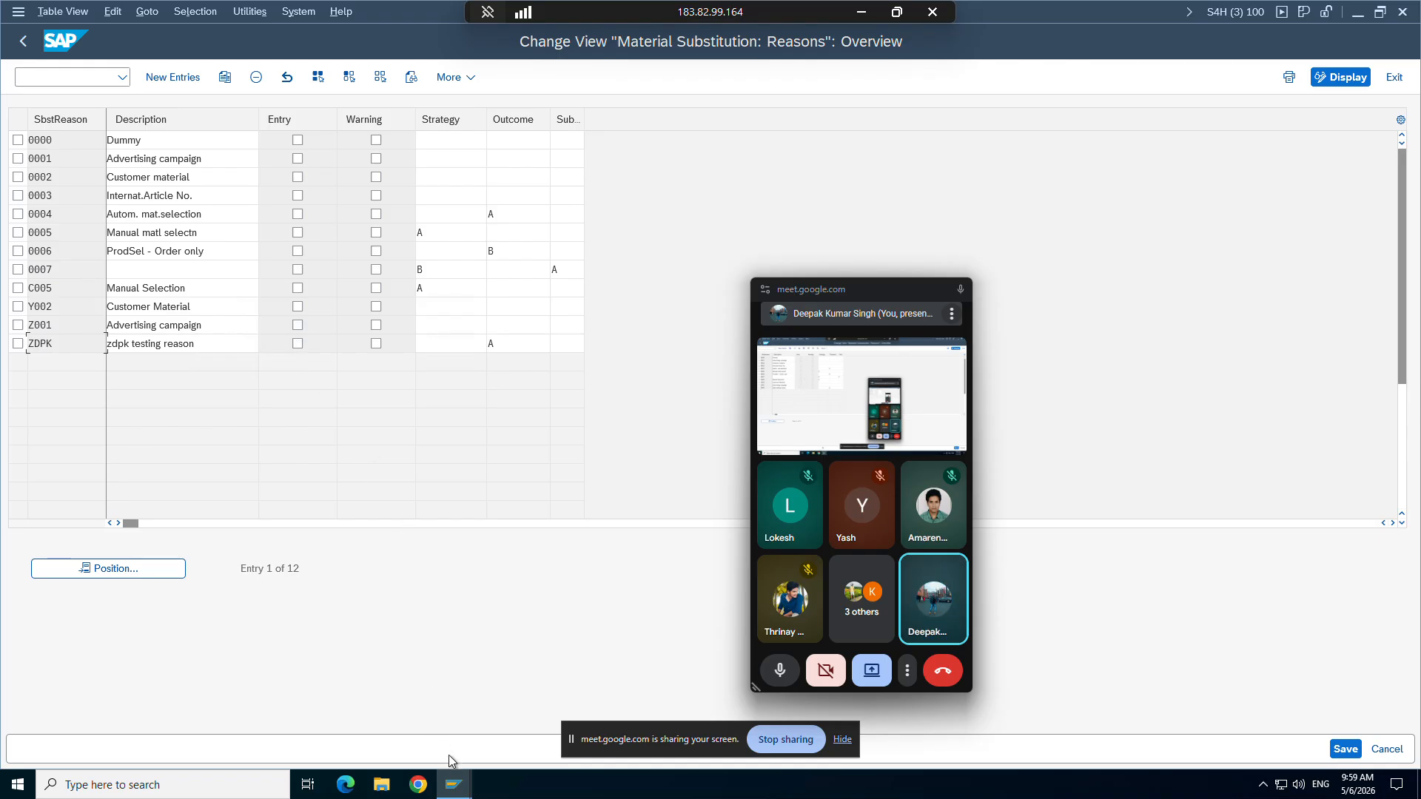
# Step: Return to the ZA01 fast entry session and highlight the entered material TG12_96F and its substitute TG12_96
pyautogui.moveTo(454, 784)
pyautogui.click(419, 707)
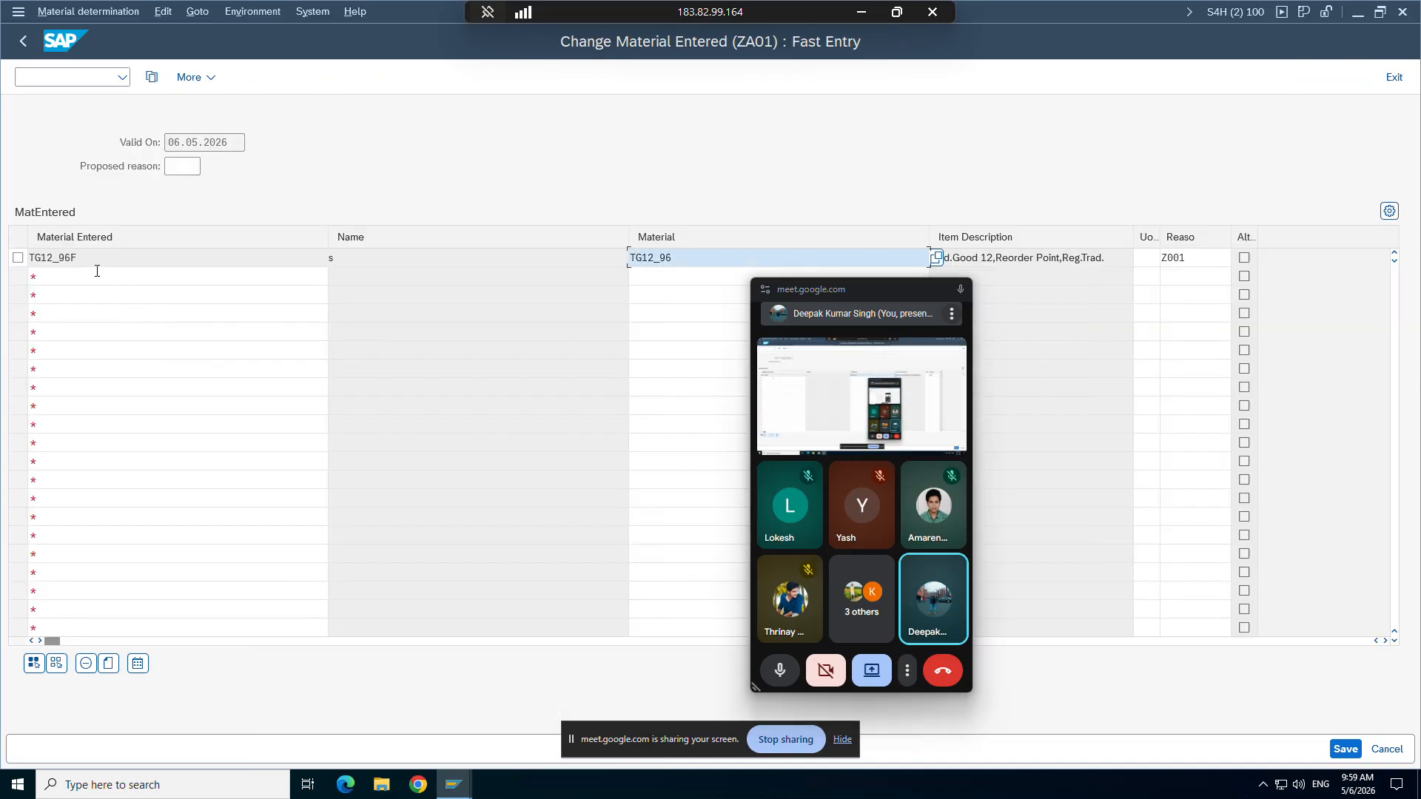
pyautogui.moveTo(83, 261); pyautogui.dragTo(34, 259)
pyautogui.click(33, 259)
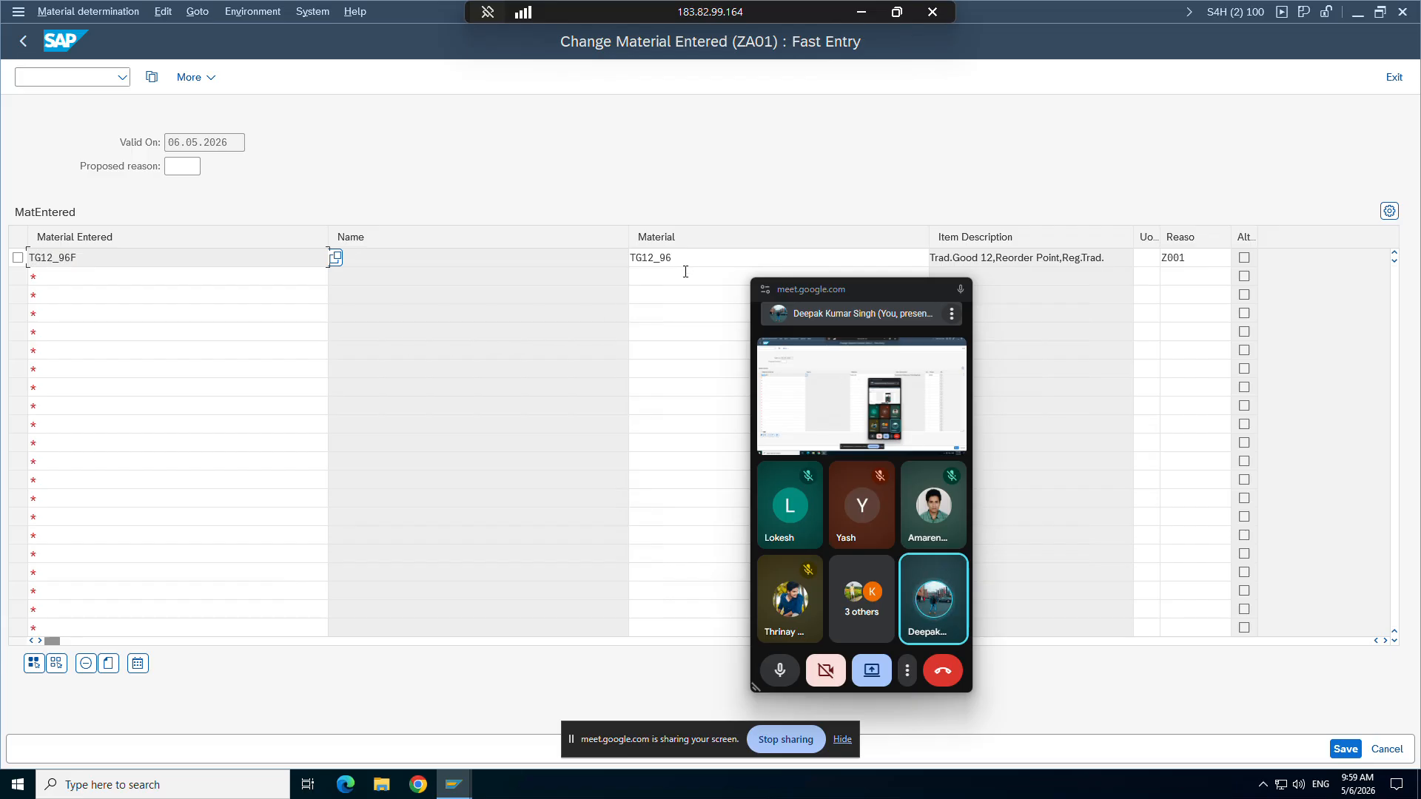
pyautogui.moveTo(678, 261); pyautogui.dragTo(629, 261)
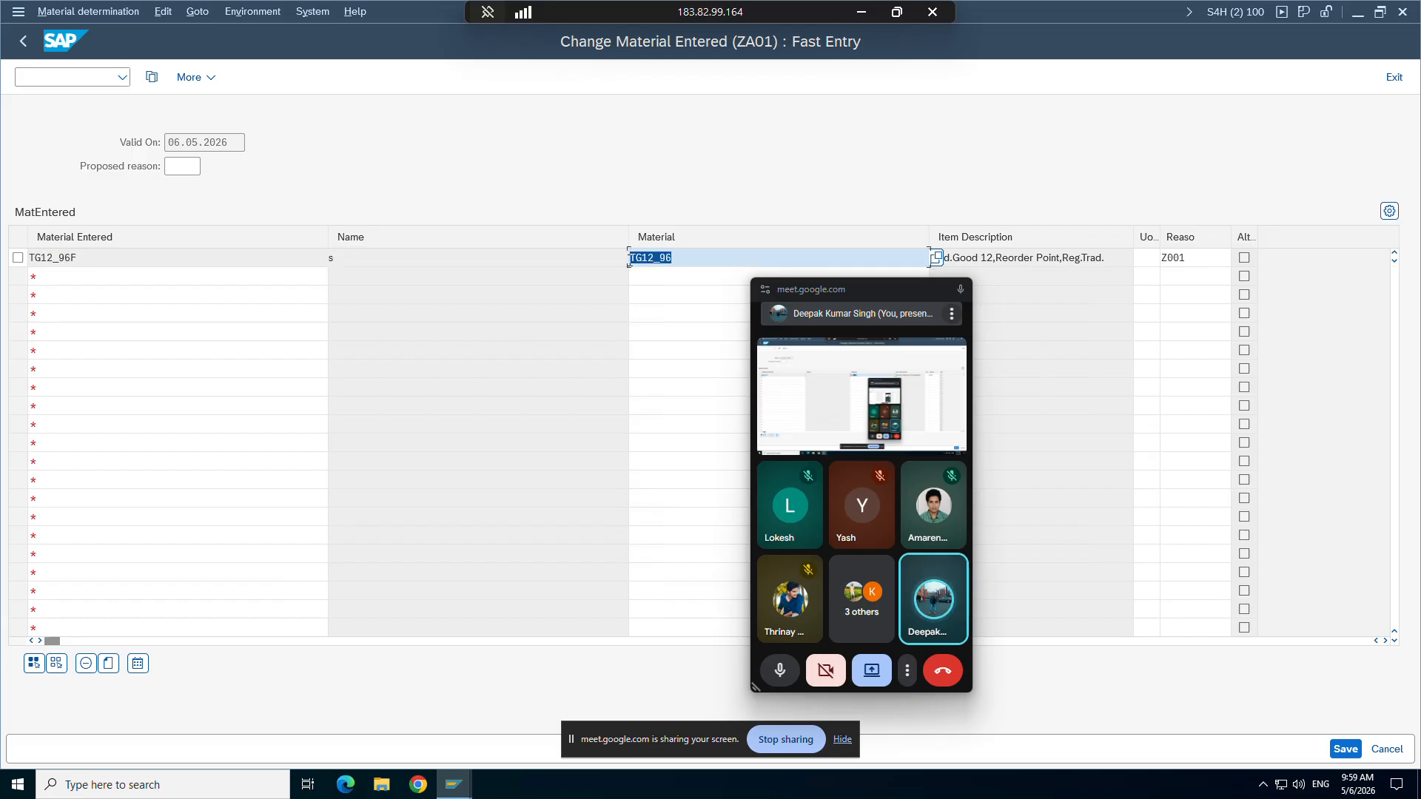
# Step: Open a new SAP GUI window and start a Standard Order 10AM with transaction VA01, keeping the proposed organizational data ZORG, ZC and ZD
pyautogui.click(18, 11)
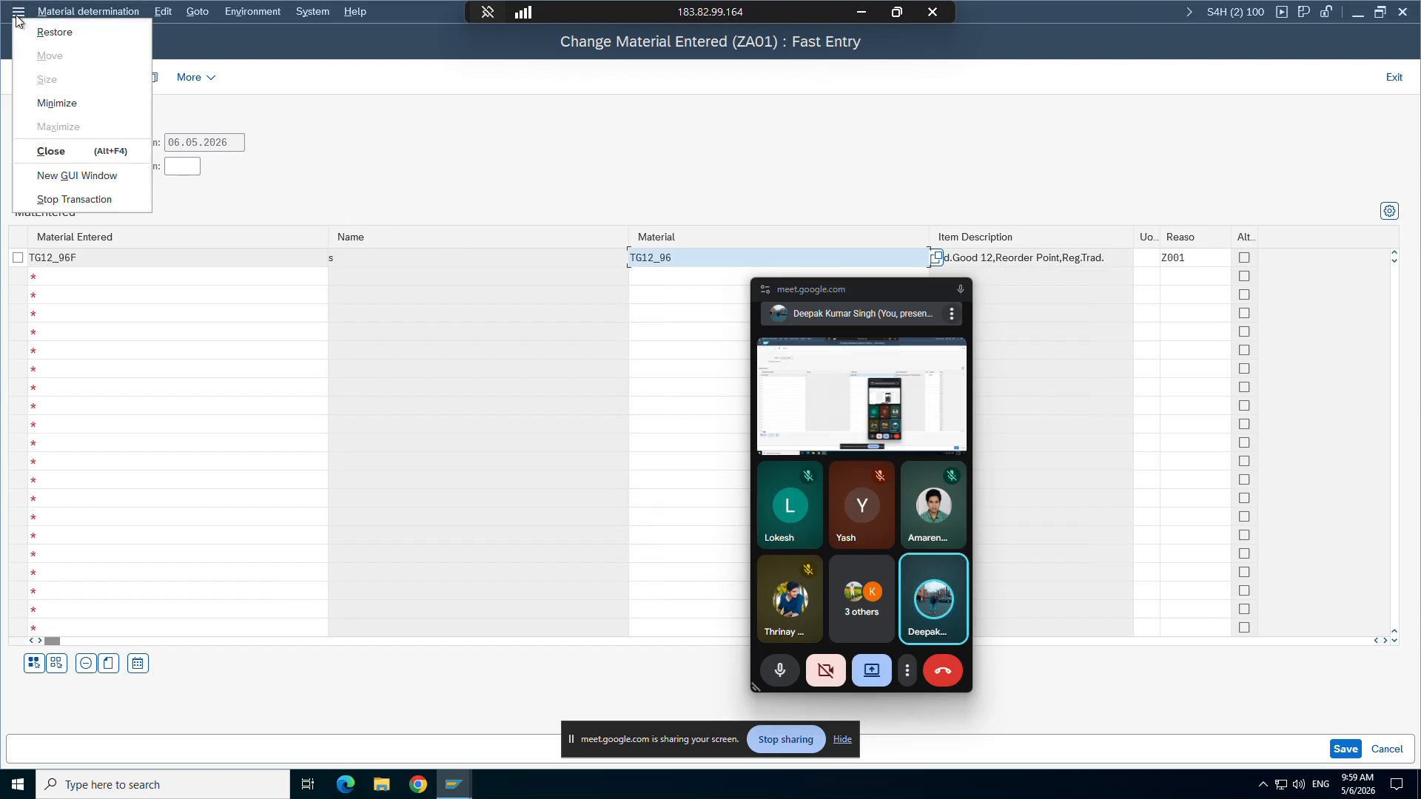
pyautogui.click(41, 177)
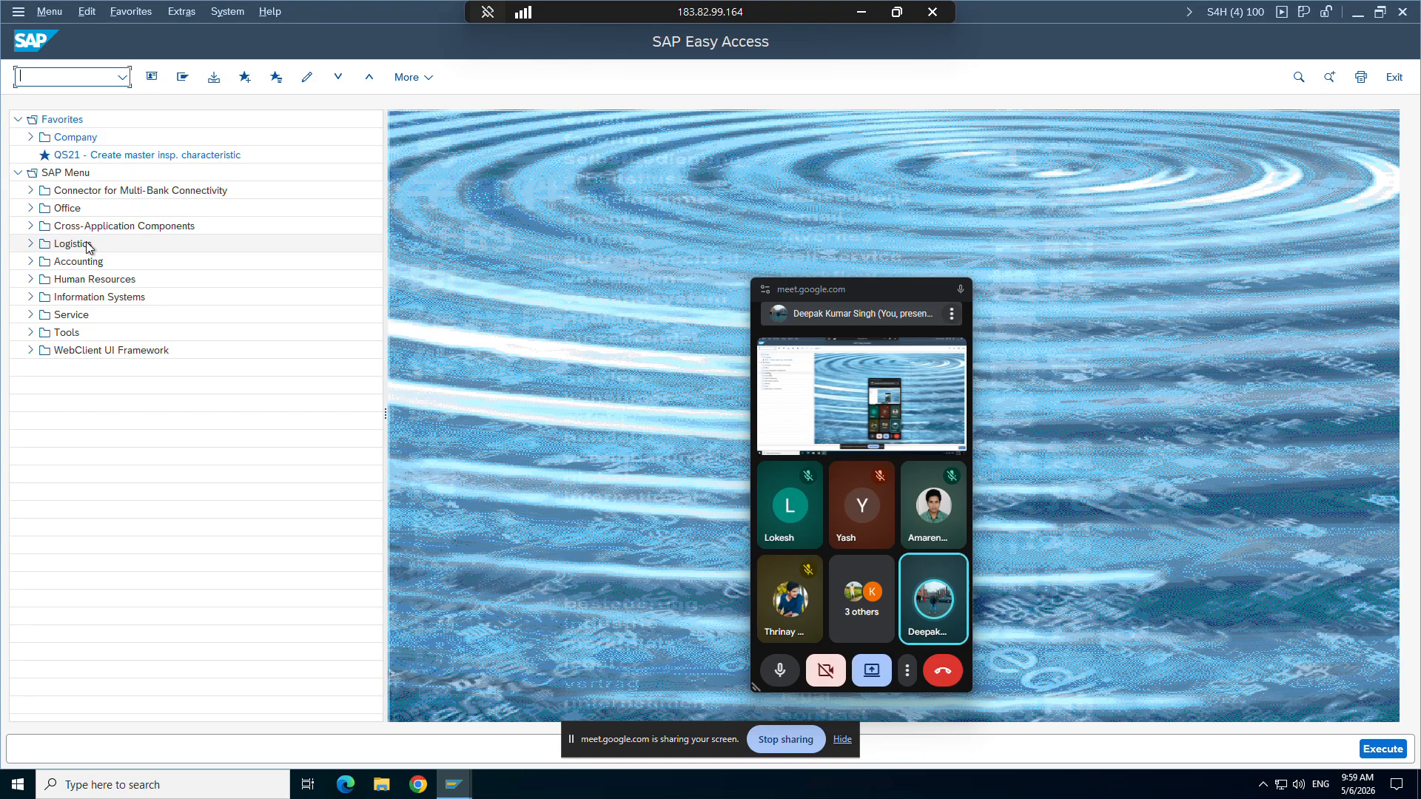
pyautogui.write('va01')
pyautogui.press('Return')
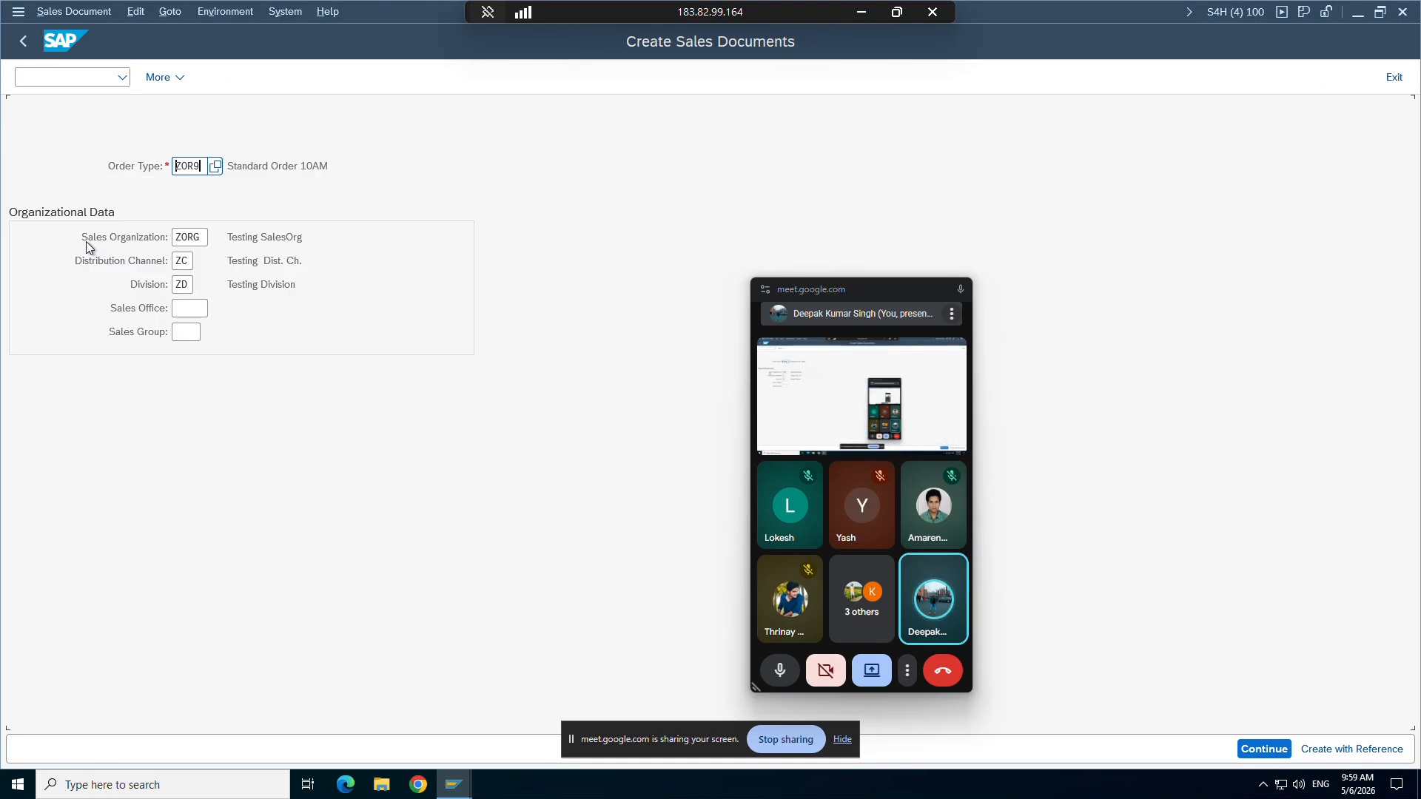
pyautogui.press('Return')
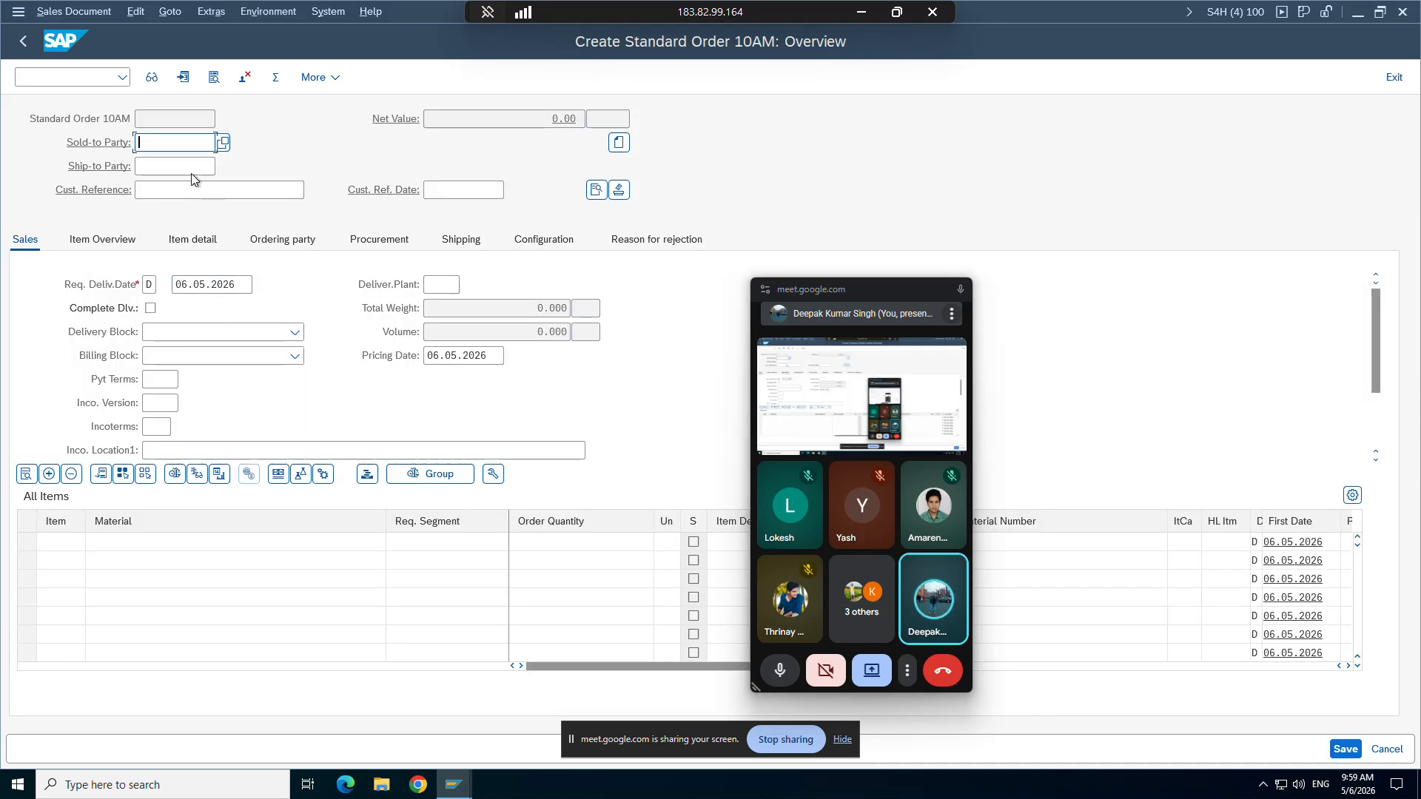
# Step: Fill in the sold-to party's customer number and the customer reference "test" in the order header
pyautogui.click(186, 164)
pyautogui.press('Return')
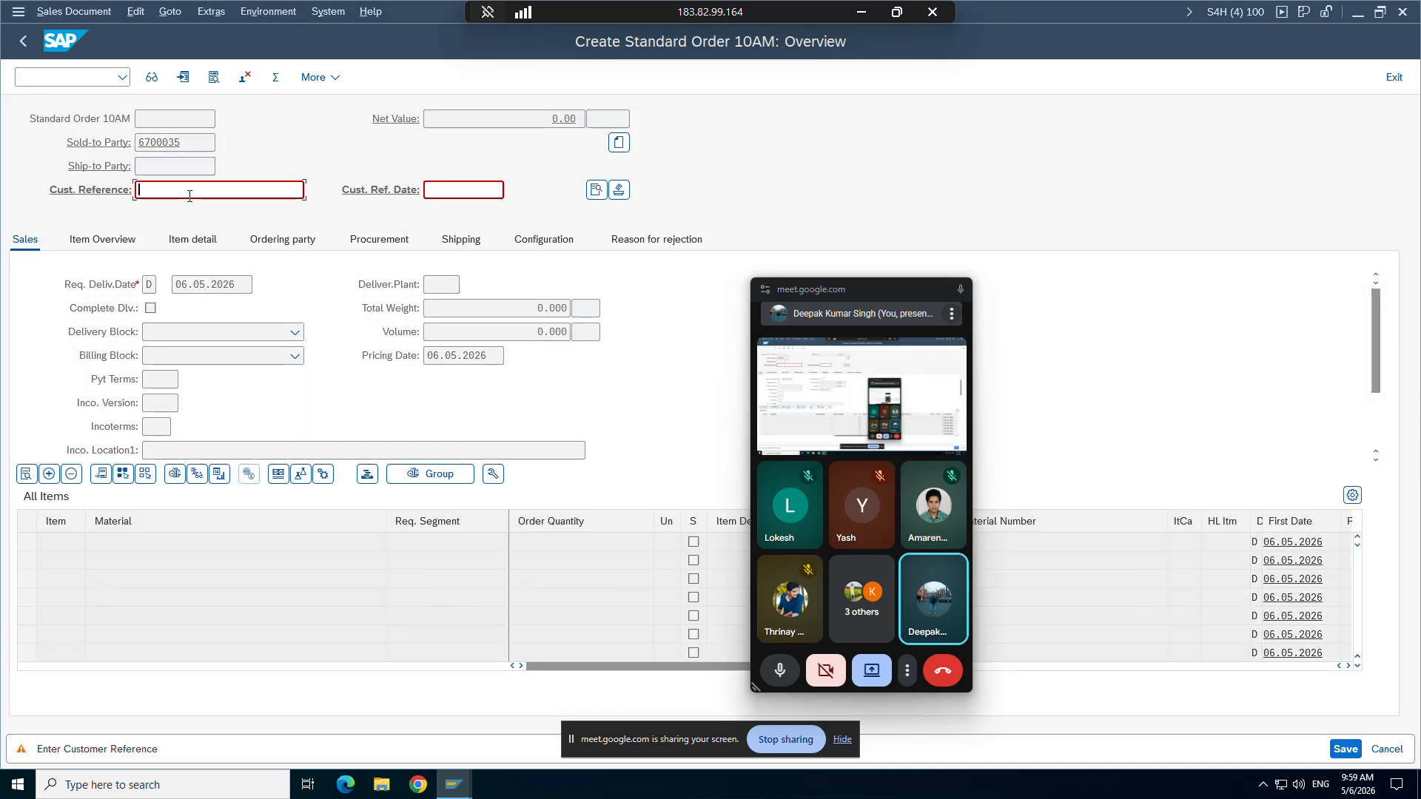
pyautogui.click(181, 213)
pyautogui.press('Return')
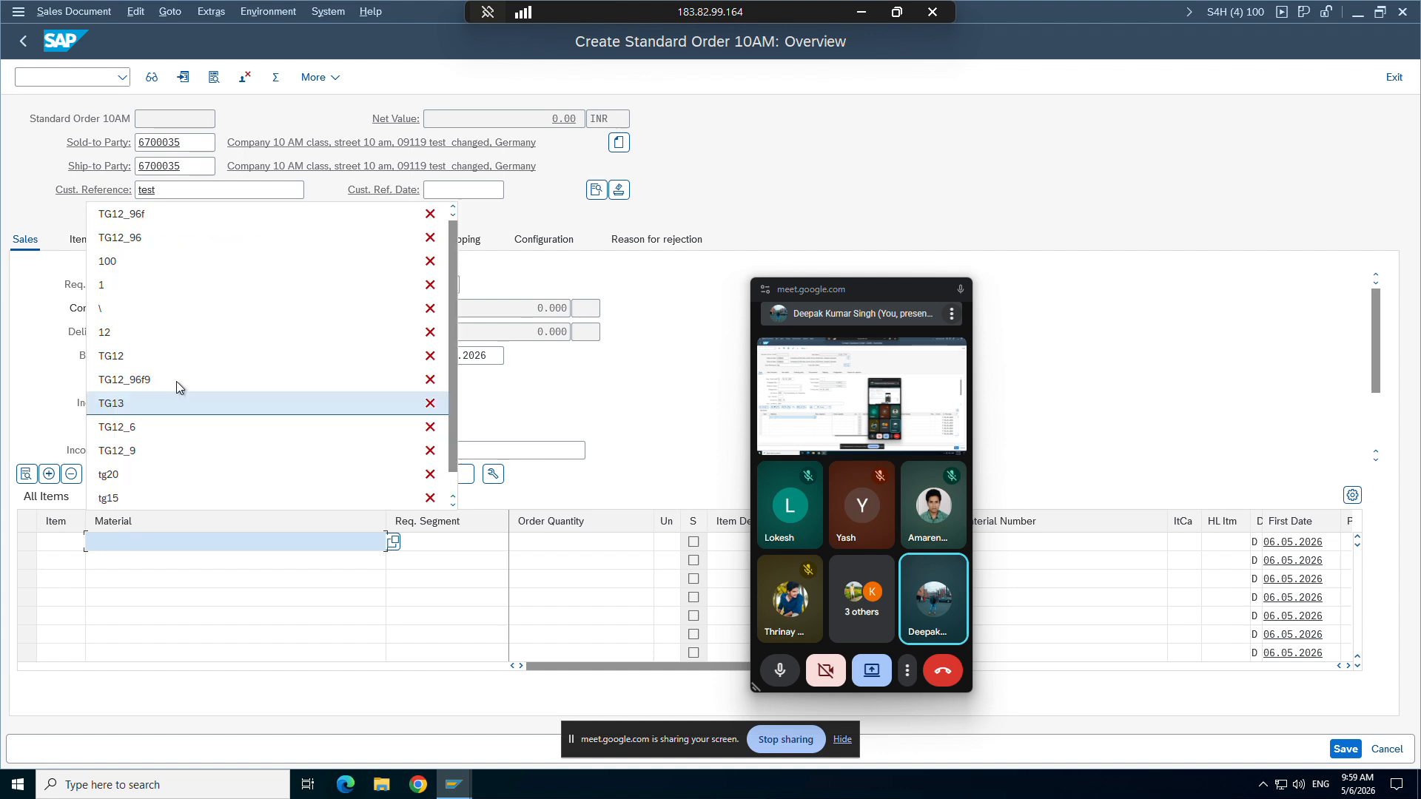
# Step: Add material TG12_96F with order quantity 1 as the first item, dismiss the pricing message and point out the item's material
pyautogui.click(122, 214)
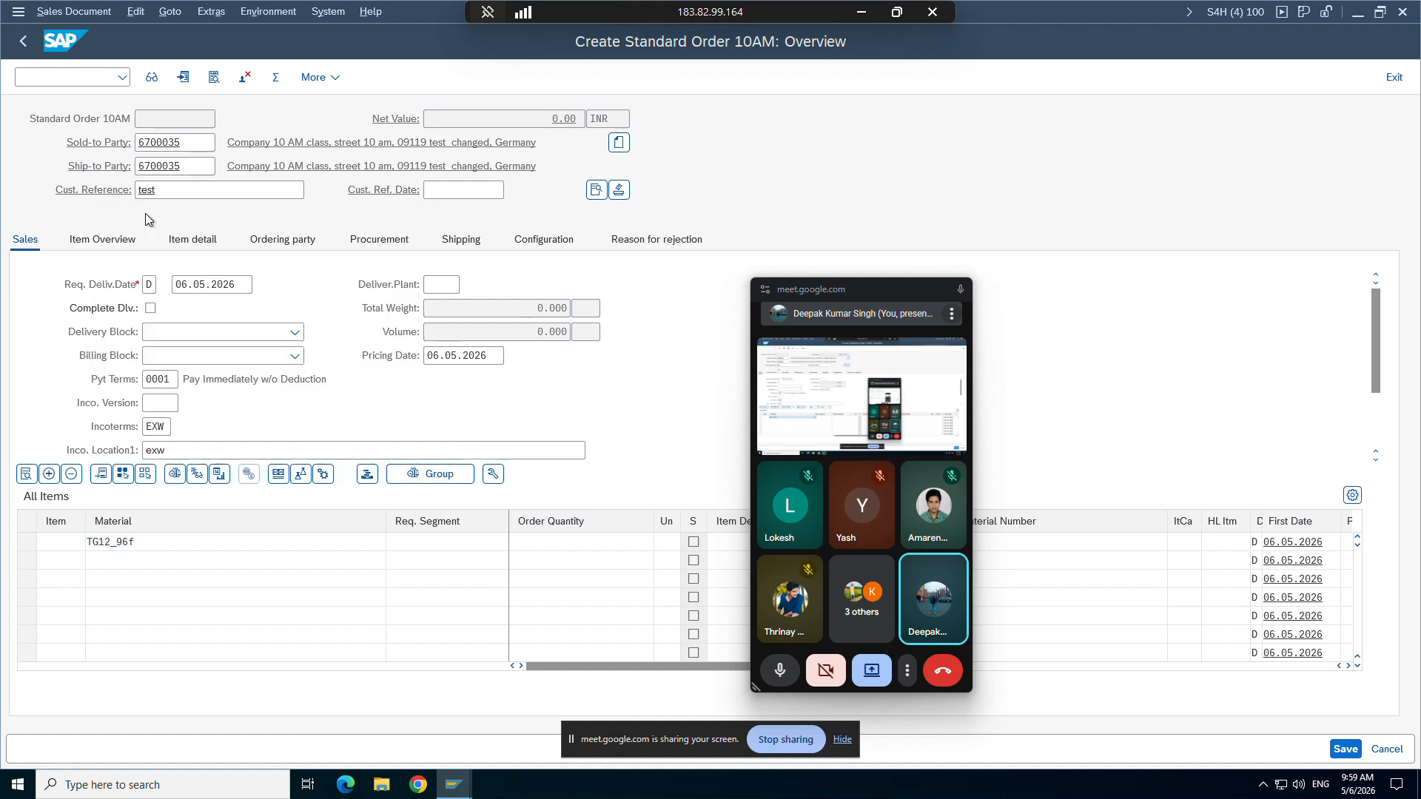
pyautogui.press('Return')
pyautogui.click(521, 541)
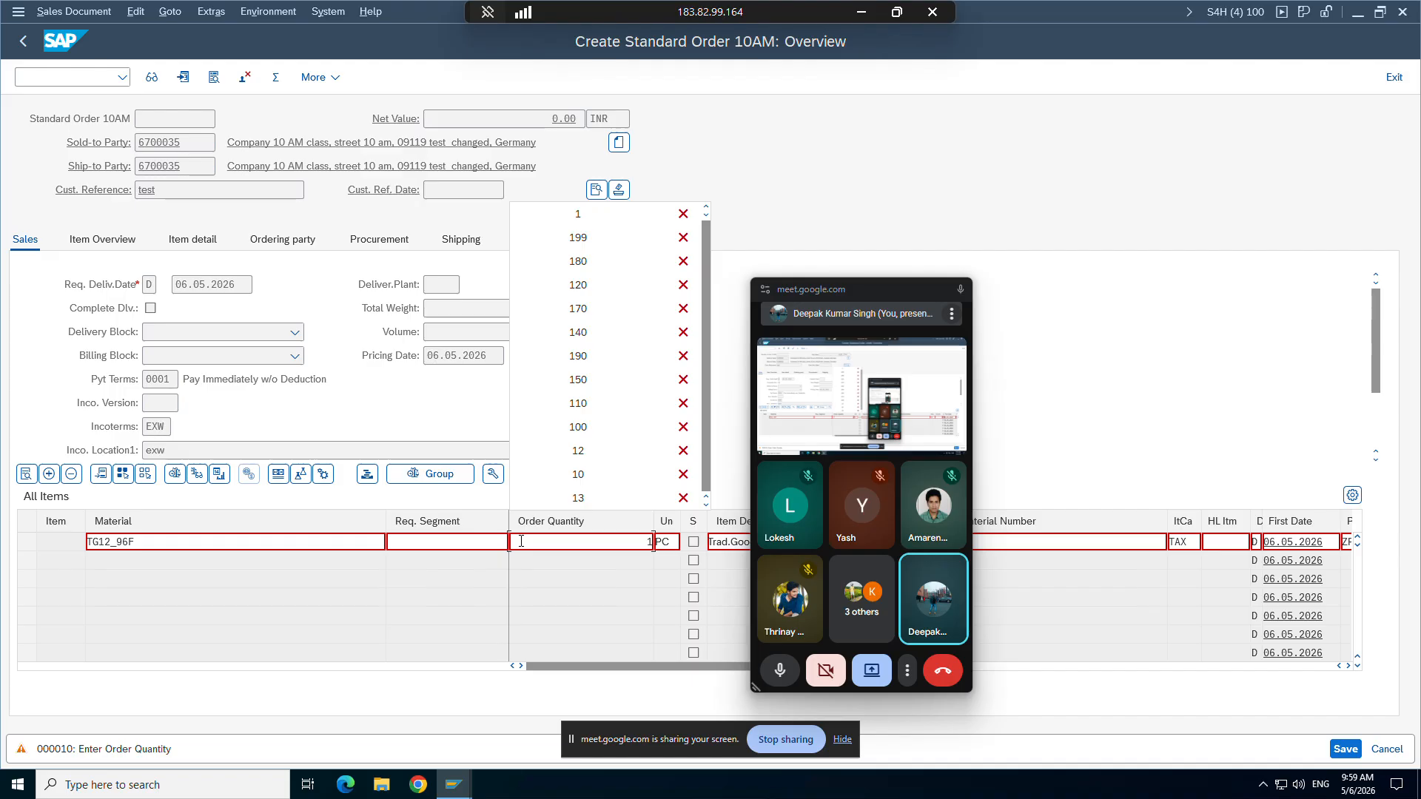
pyautogui.write('1')
pyautogui.press('Return')
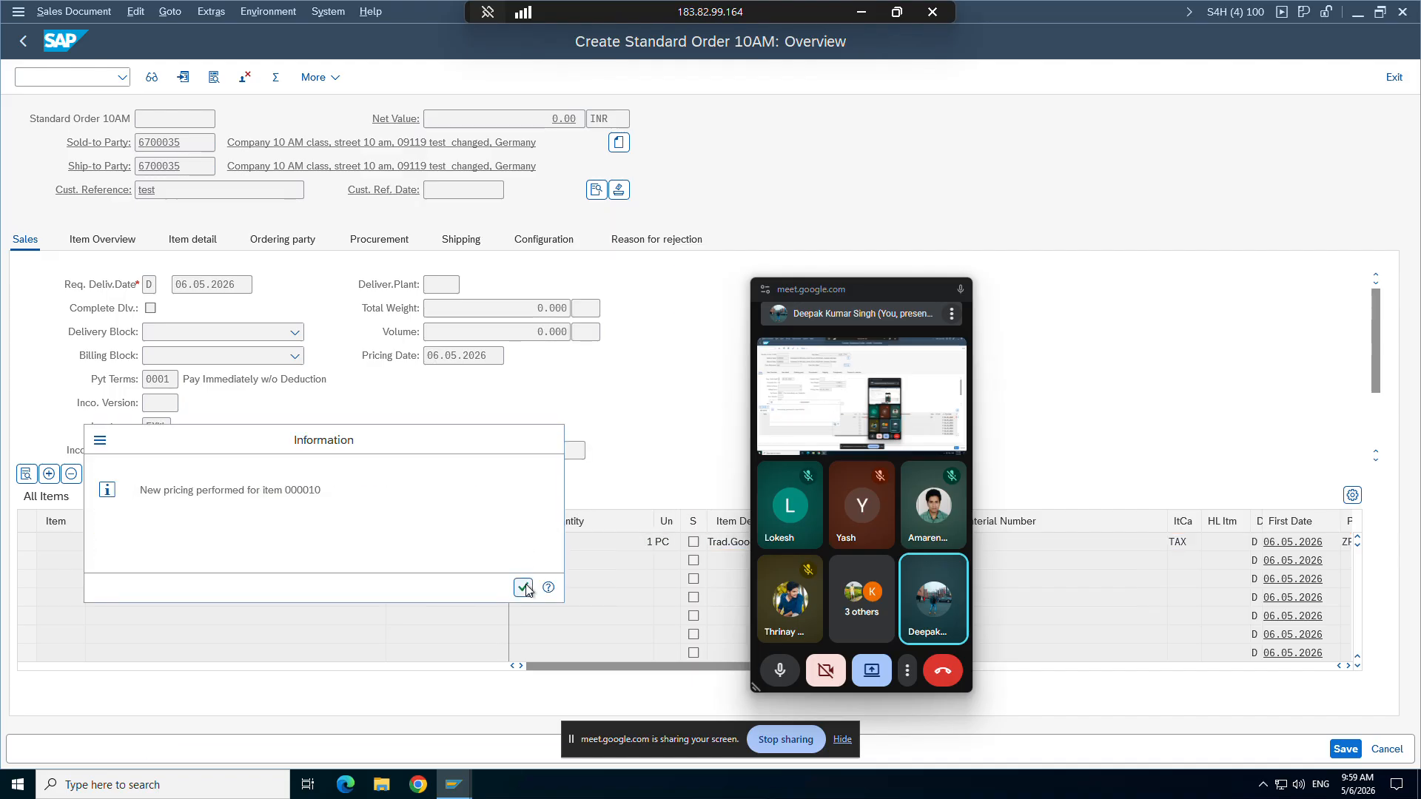
pyautogui.click(525, 586)
pyautogui.moveTo(133, 546); pyautogui.dragTo(89, 542)
pyautogui.click(86, 542)
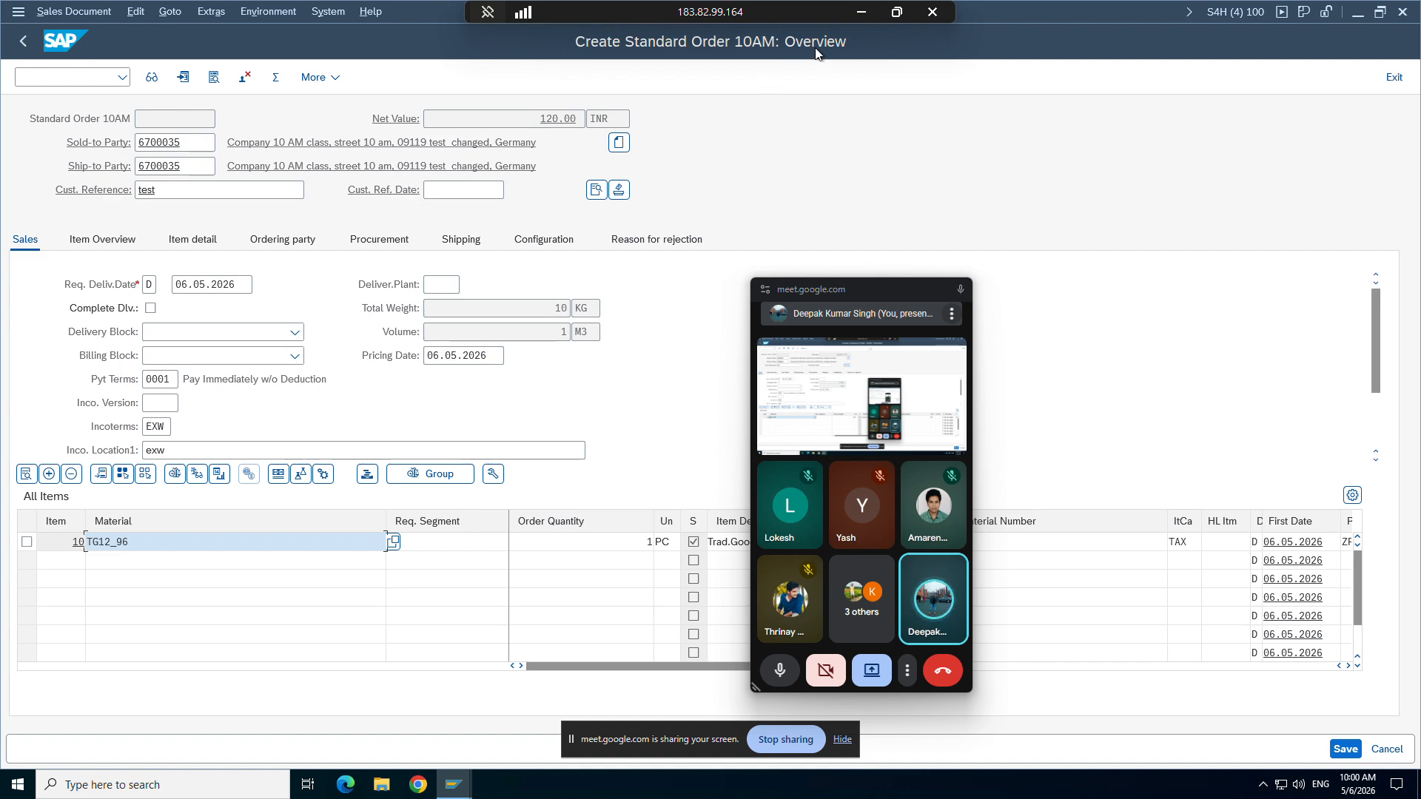
pyautogui.click(851, 15)
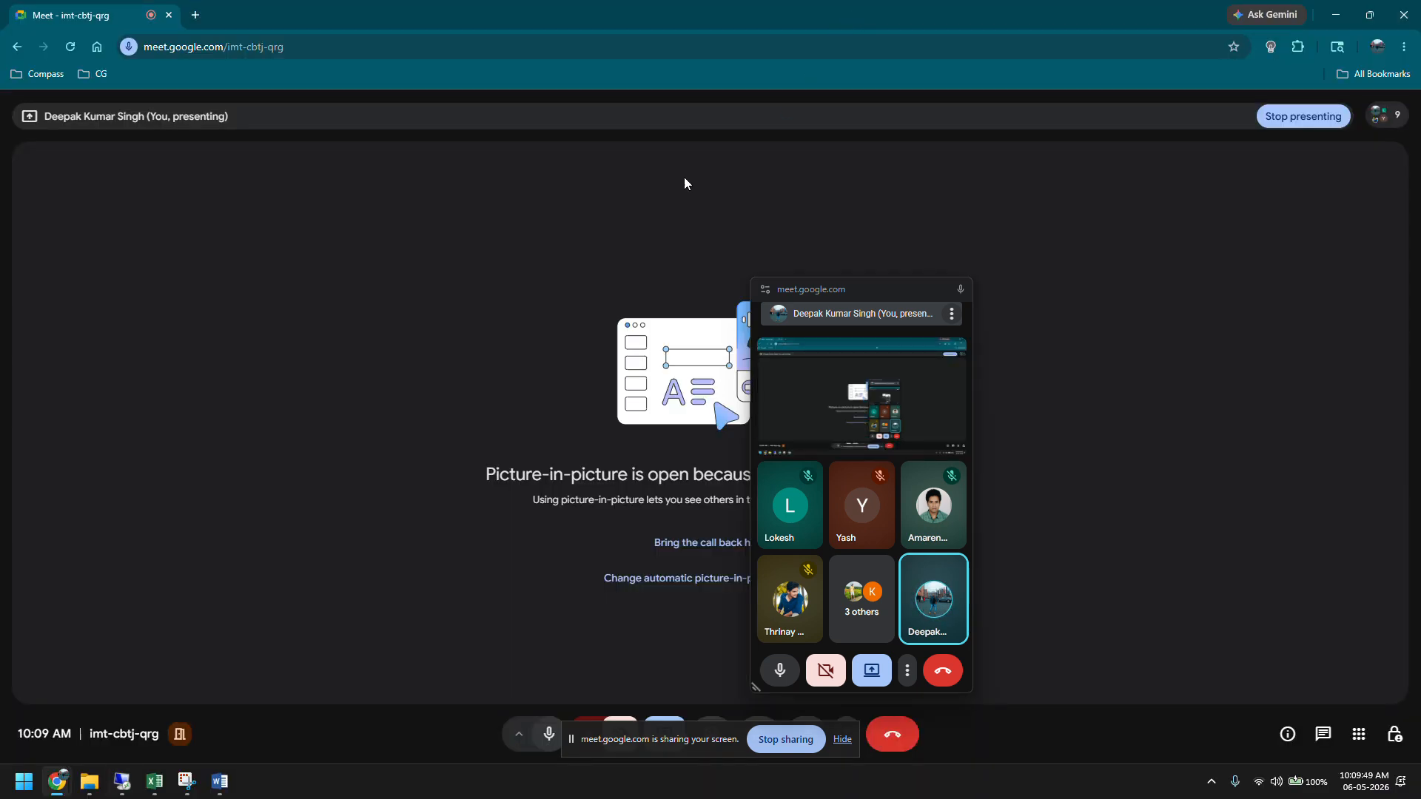
pyautogui.click(219, 781)
pyautogui.click(113, 785)
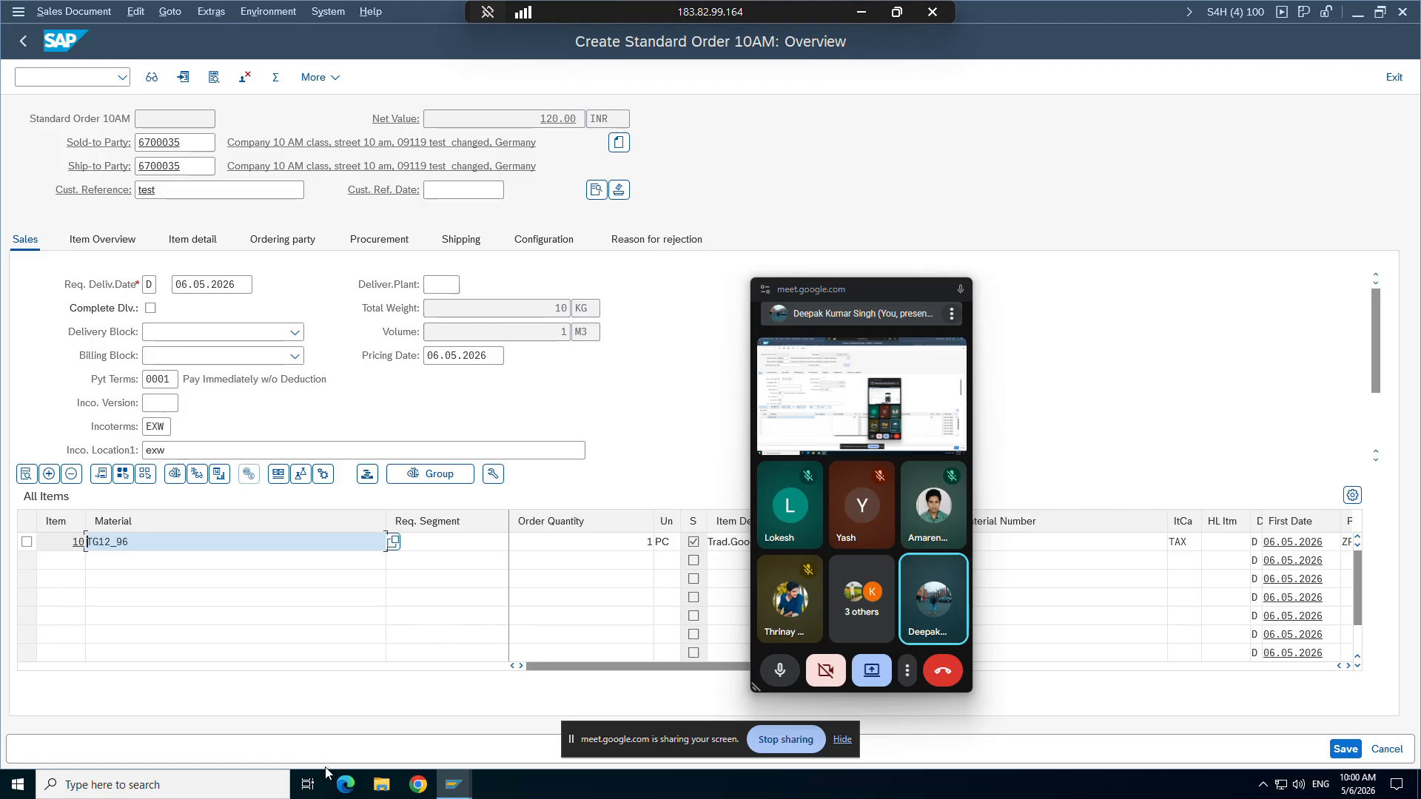
# Step: Examine the ZDPK entry in the substitution reasons session and return to the sales order session
pyautogui.moveTo(453, 784)
pyautogui.click(463, 733)
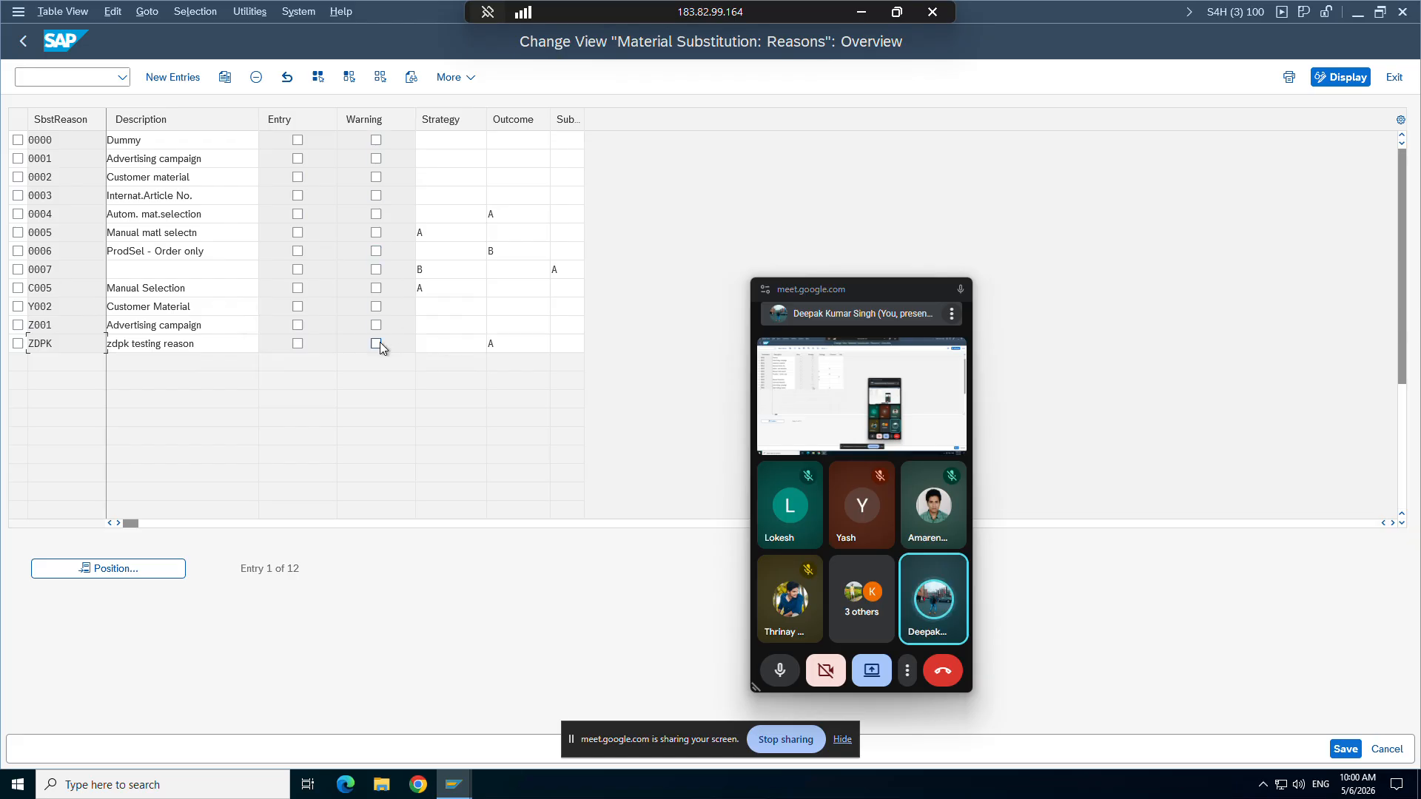
pyautogui.moveTo(454, 782)
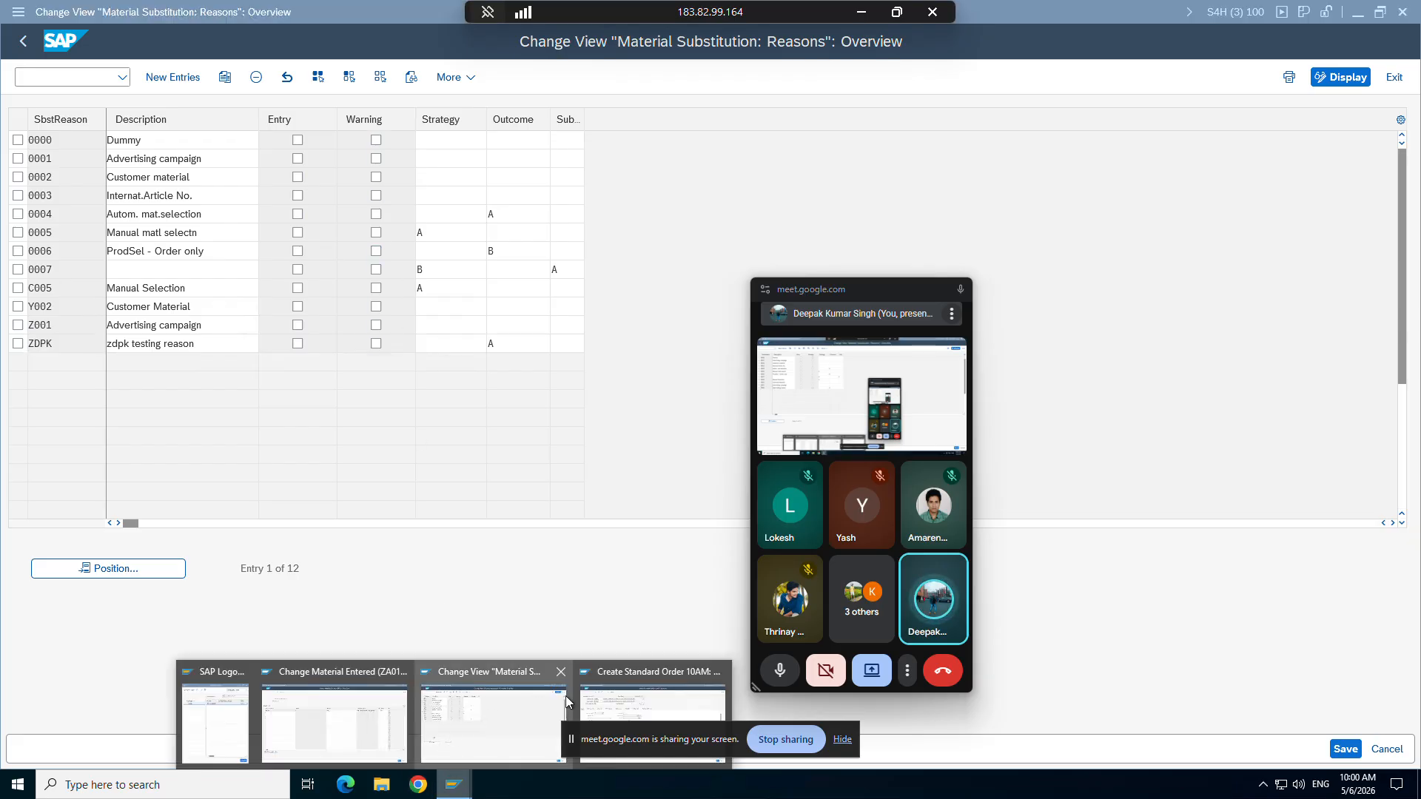
pyautogui.click(603, 684)
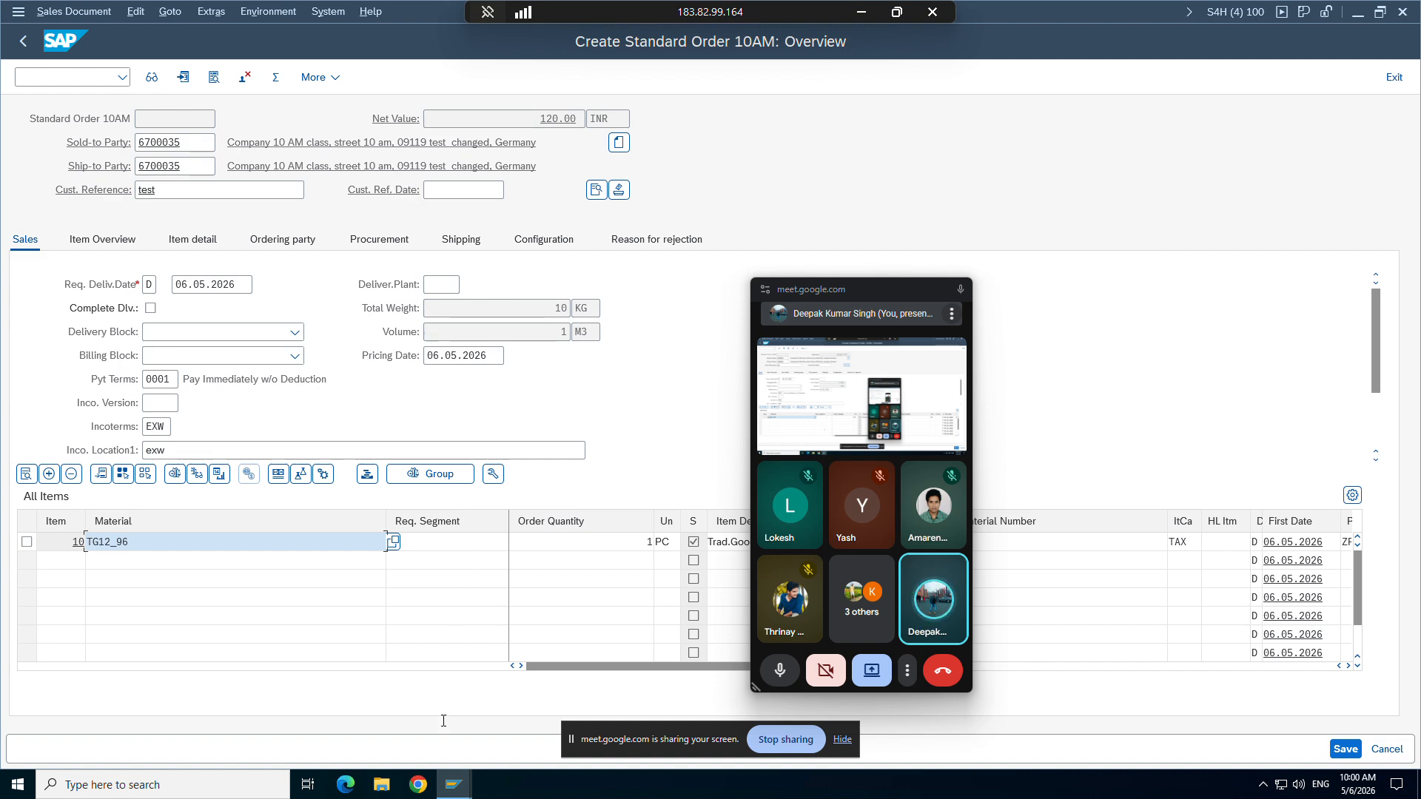
# Step: Activate the warning for the ZDPK substitution reason and try to save the change
pyautogui.click(454, 784)
pyautogui.click(470, 711)
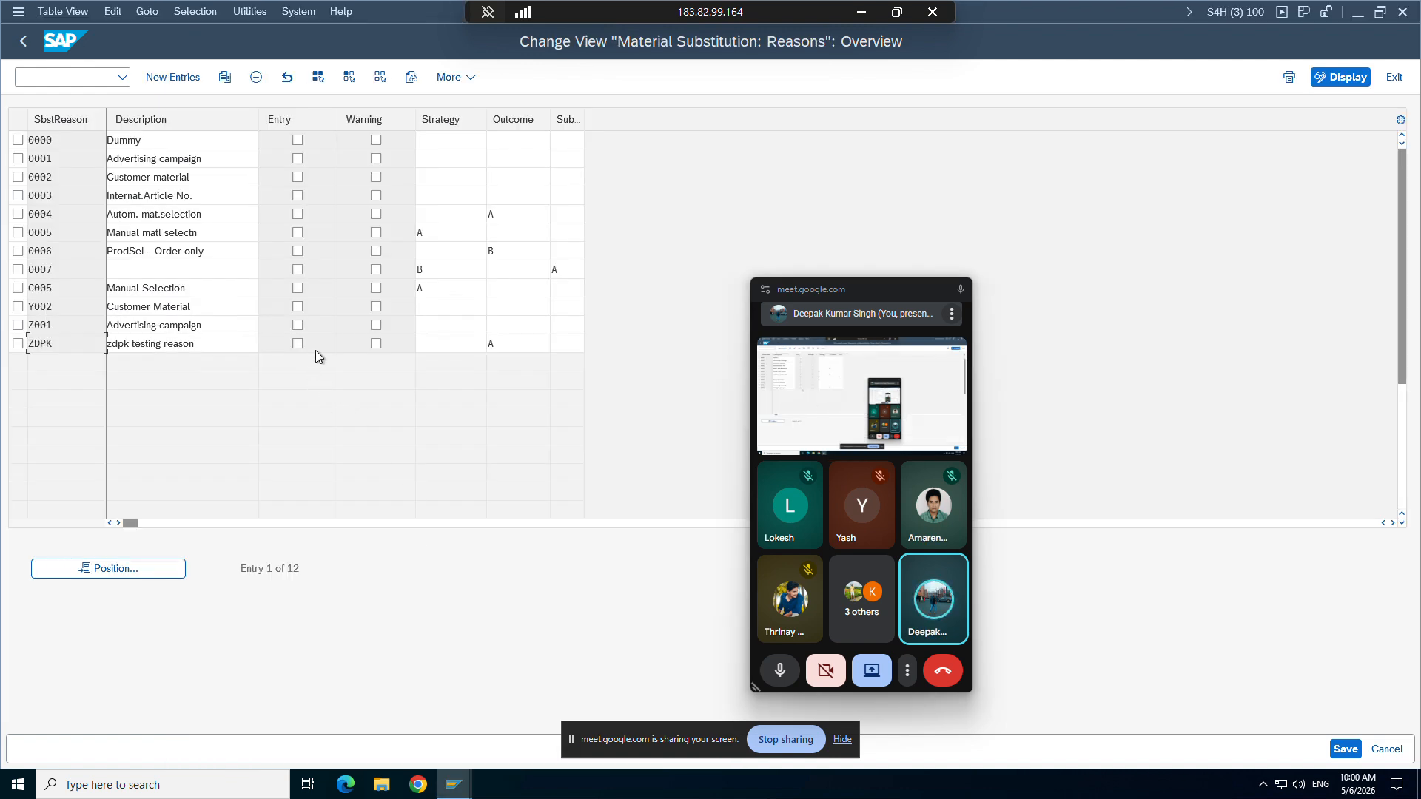
pyautogui.click(376, 348)
pyautogui.click(376, 345)
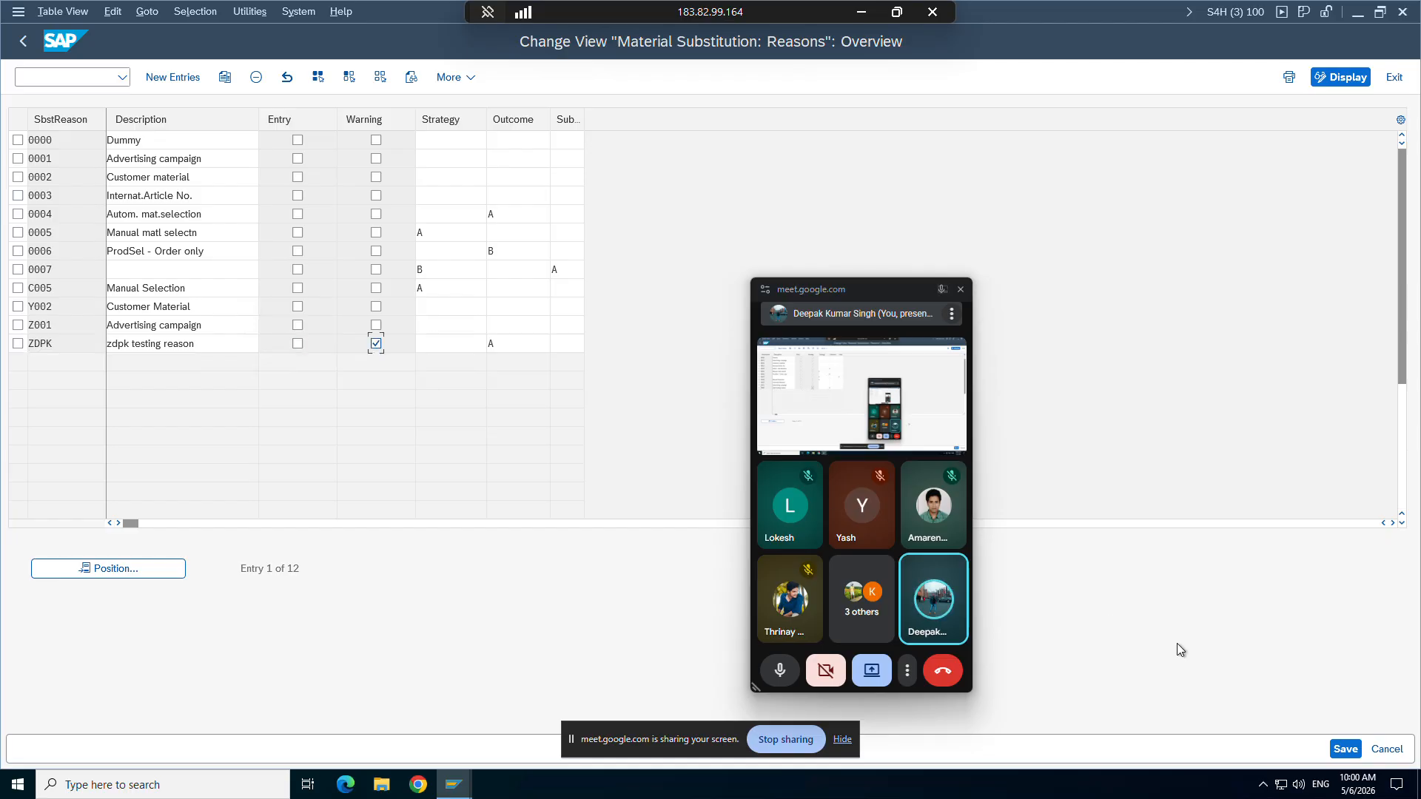
pyautogui.click(1340, 750)
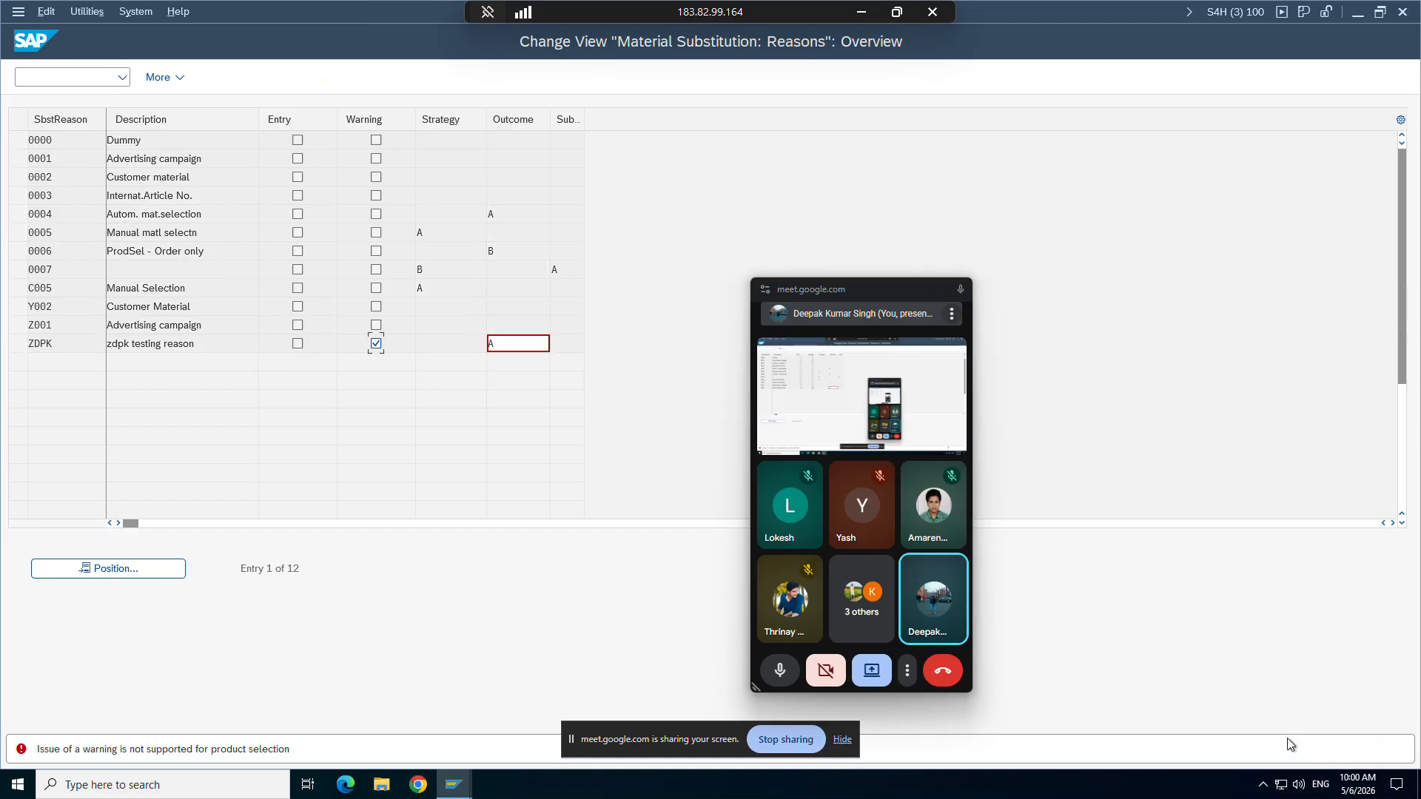
# Step: Set the ZDPK reason's outcome to "Item will be replaced", save it and cancel the customizing request prompt
pyautogui.click(520, 342)
pyautogui.press('F4')
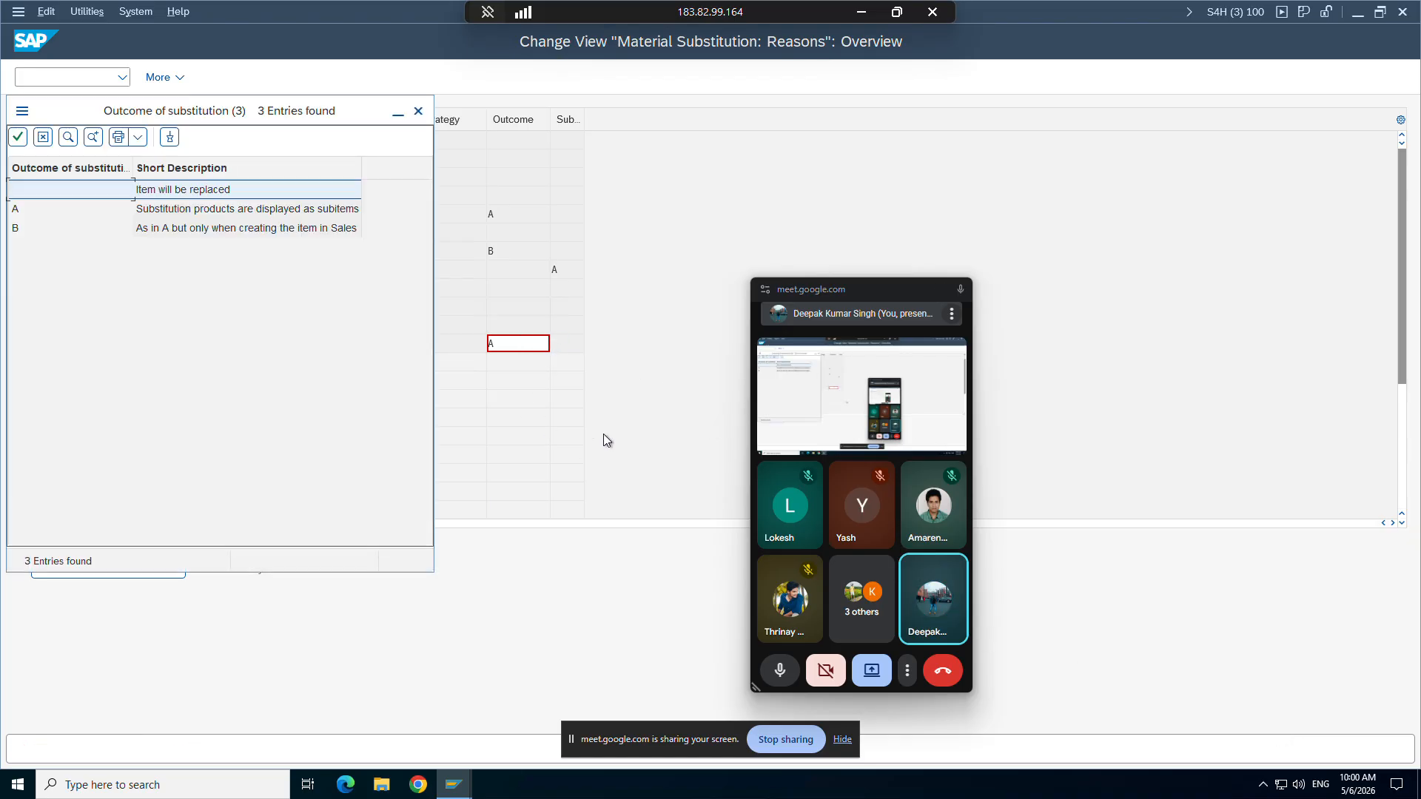
pyautogui.doubleClick(141, 196)
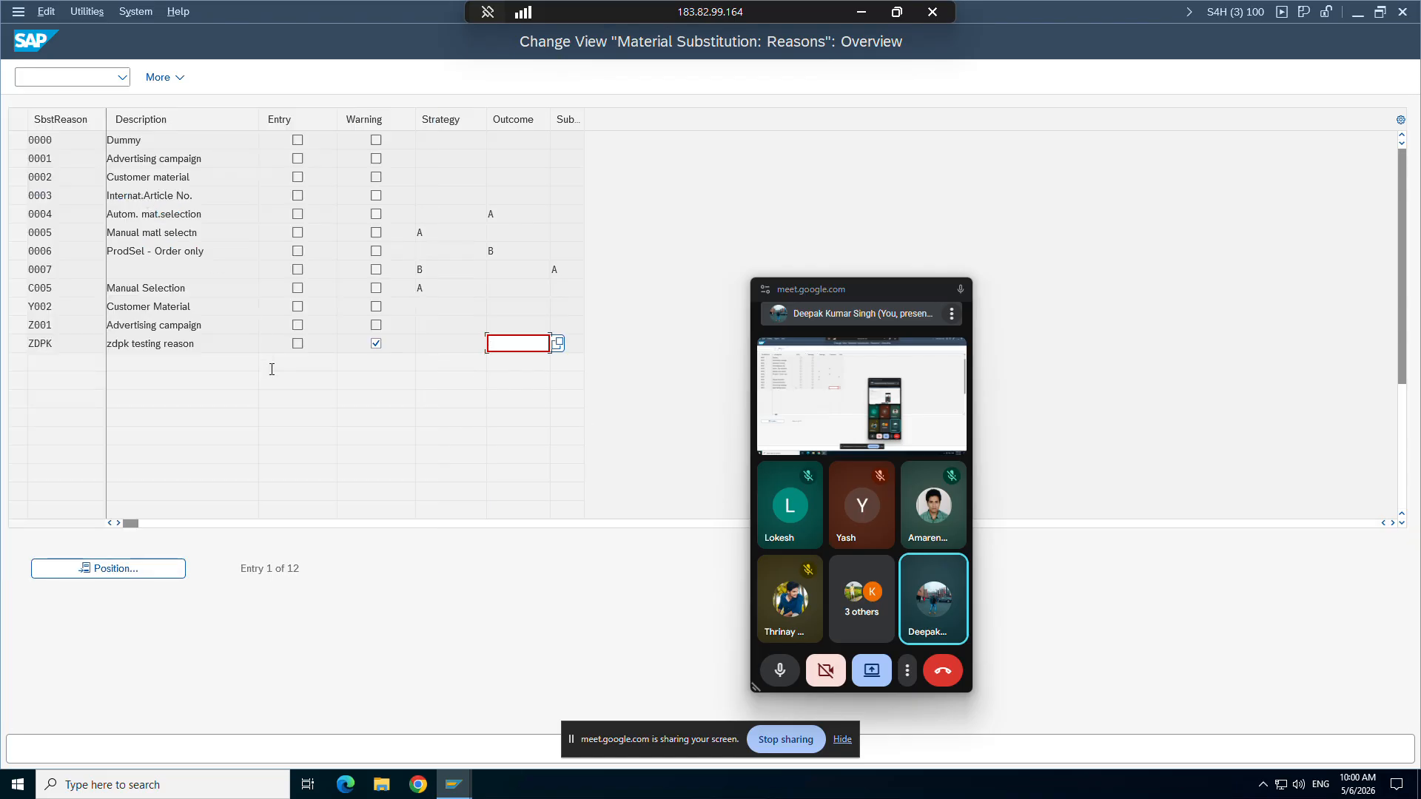
pyautogui.hotkey('ctrl', 's')
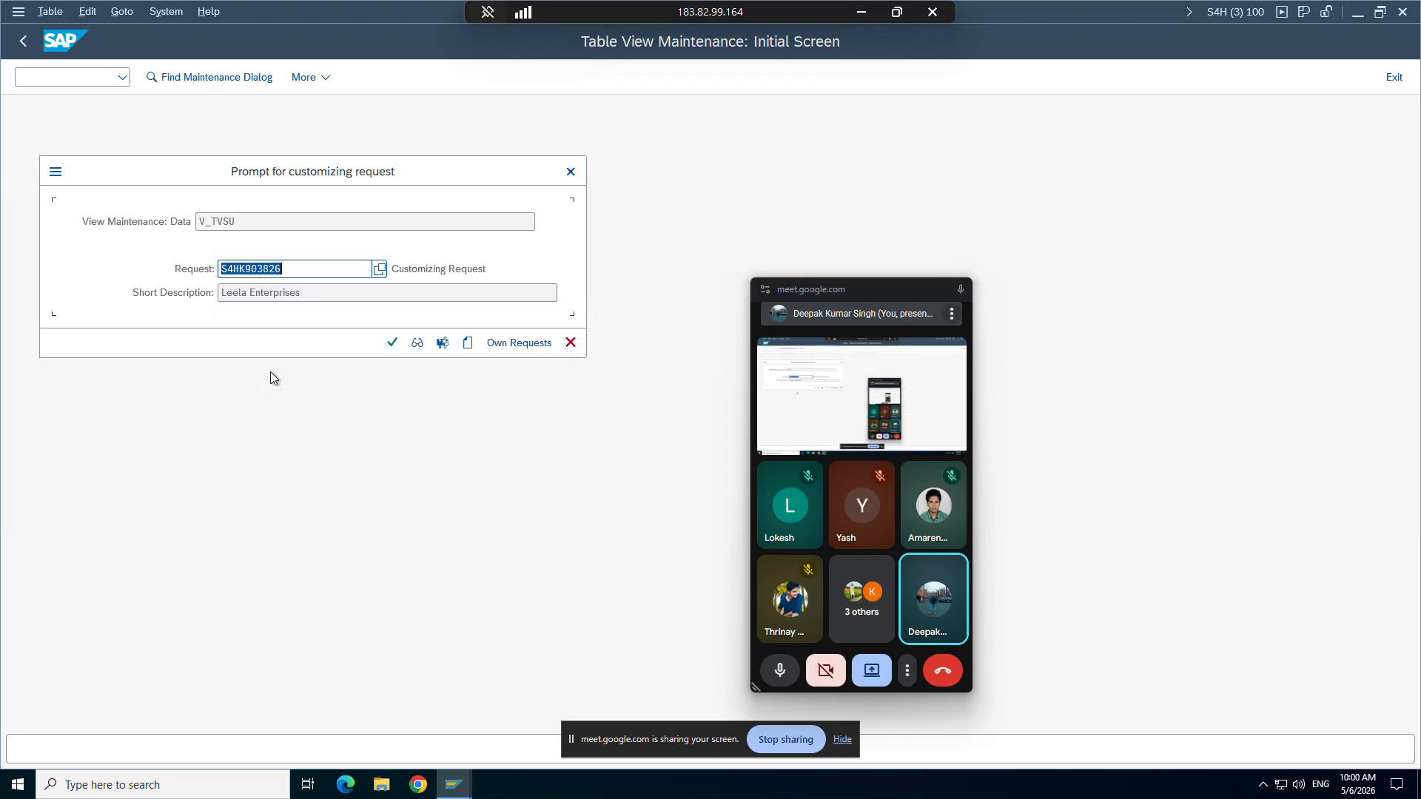
pyautogui.click(570, 342)
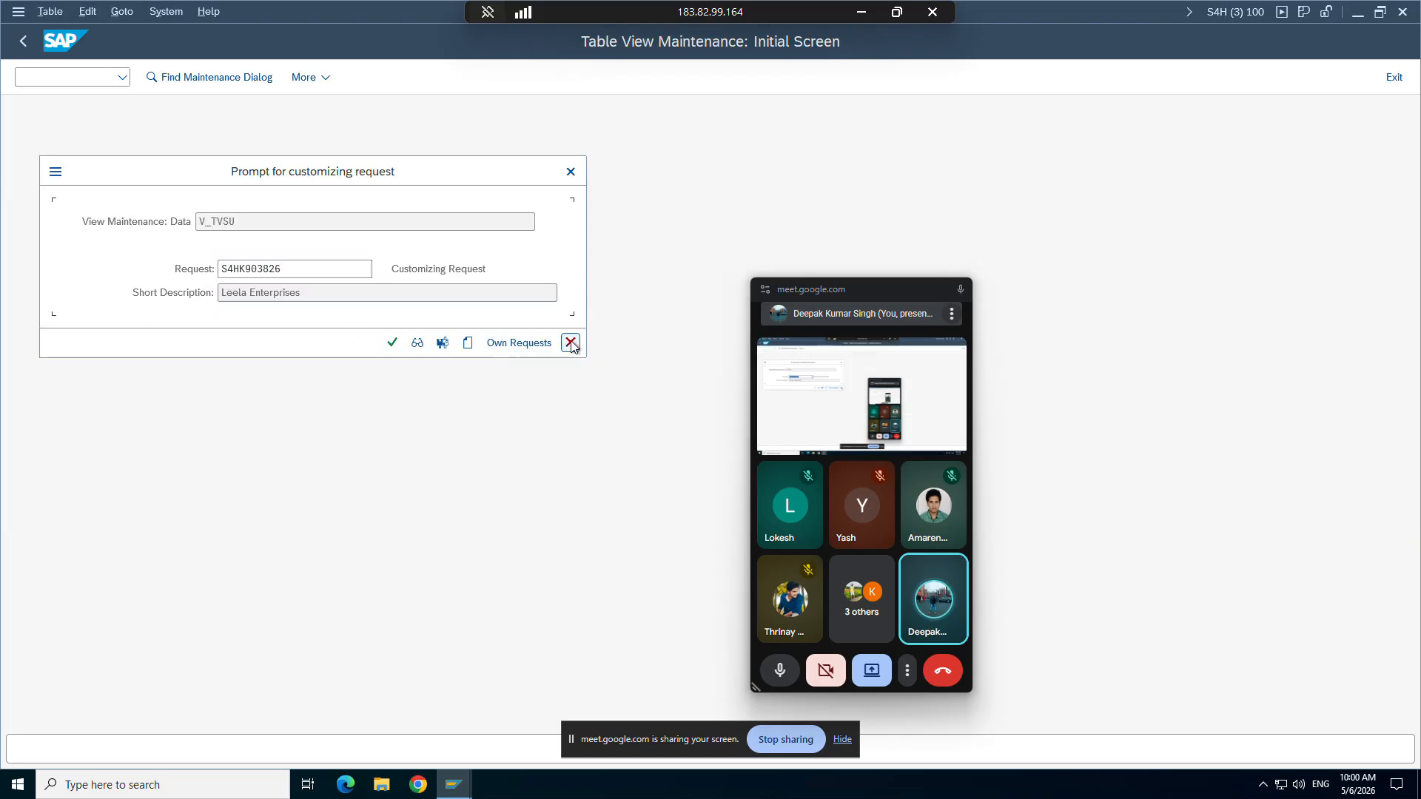
# Step: Check the substitution reason assigned to TG12_96F in the ZA01 fast entry session
pyautogui.moveTo(462, 792)
pyautogui.click(372, 713)
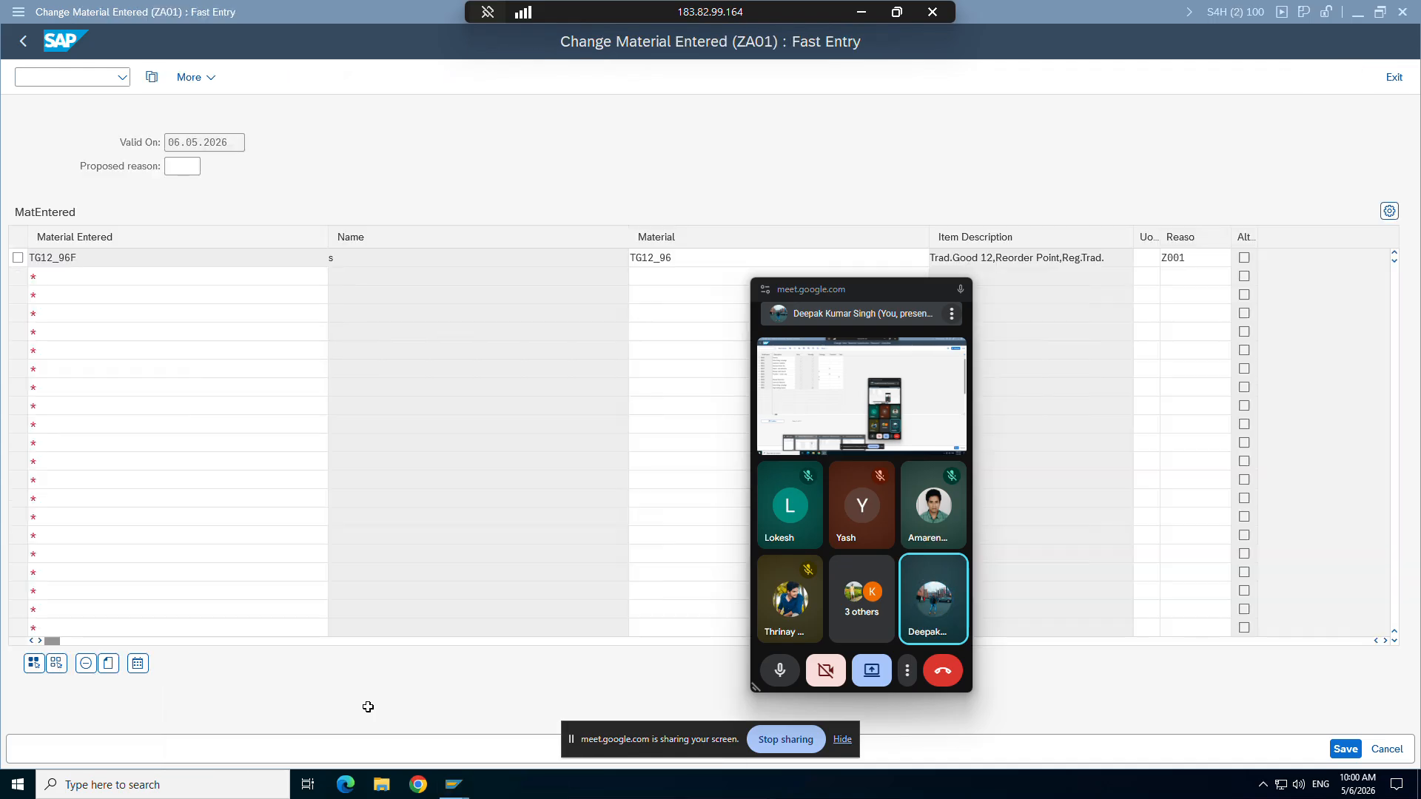
pyautogui.click(1173, 258)
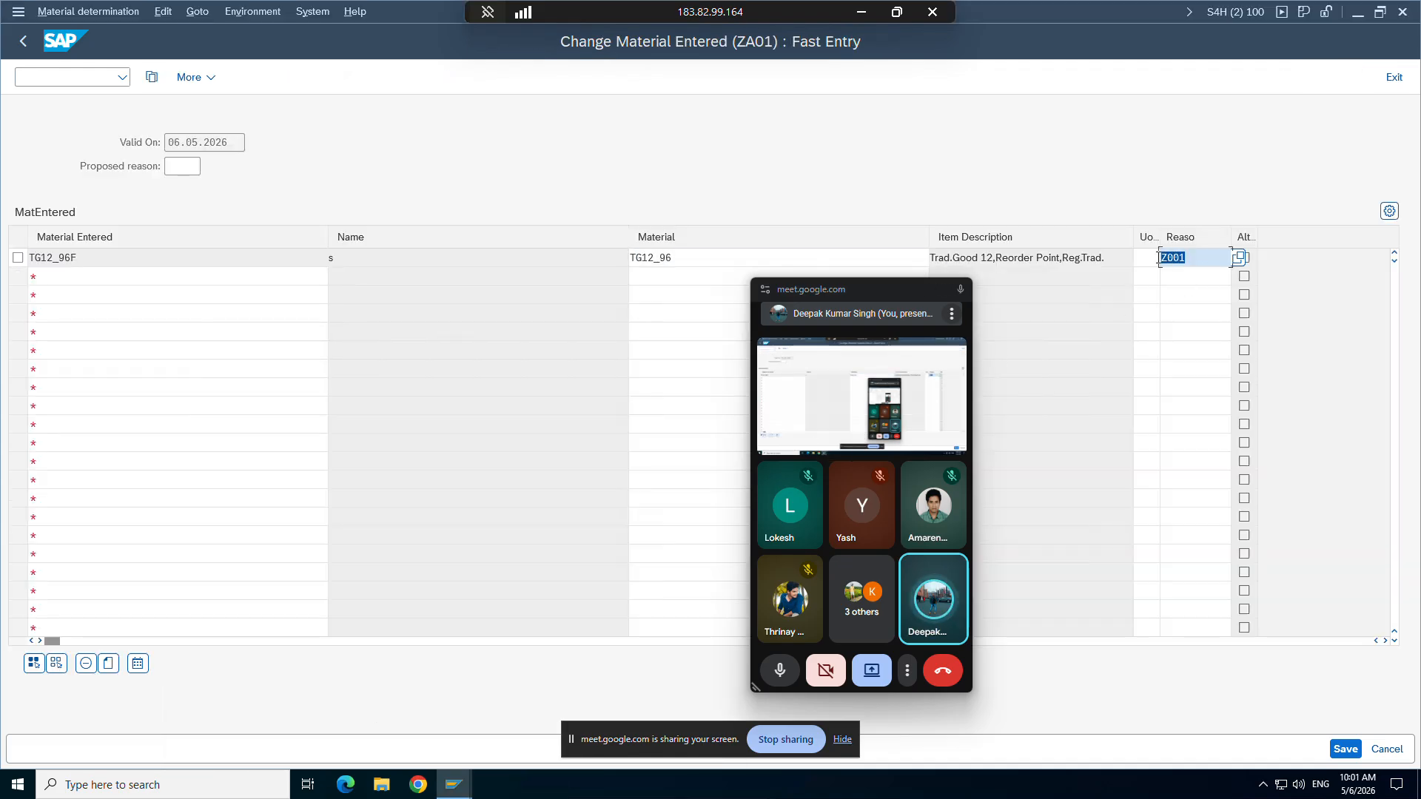
# Step: Activate the warning for substitution reason Z001 instead of ZDPK and save it in the proposed customizing request
pyautogui.moveTo(458, 786)
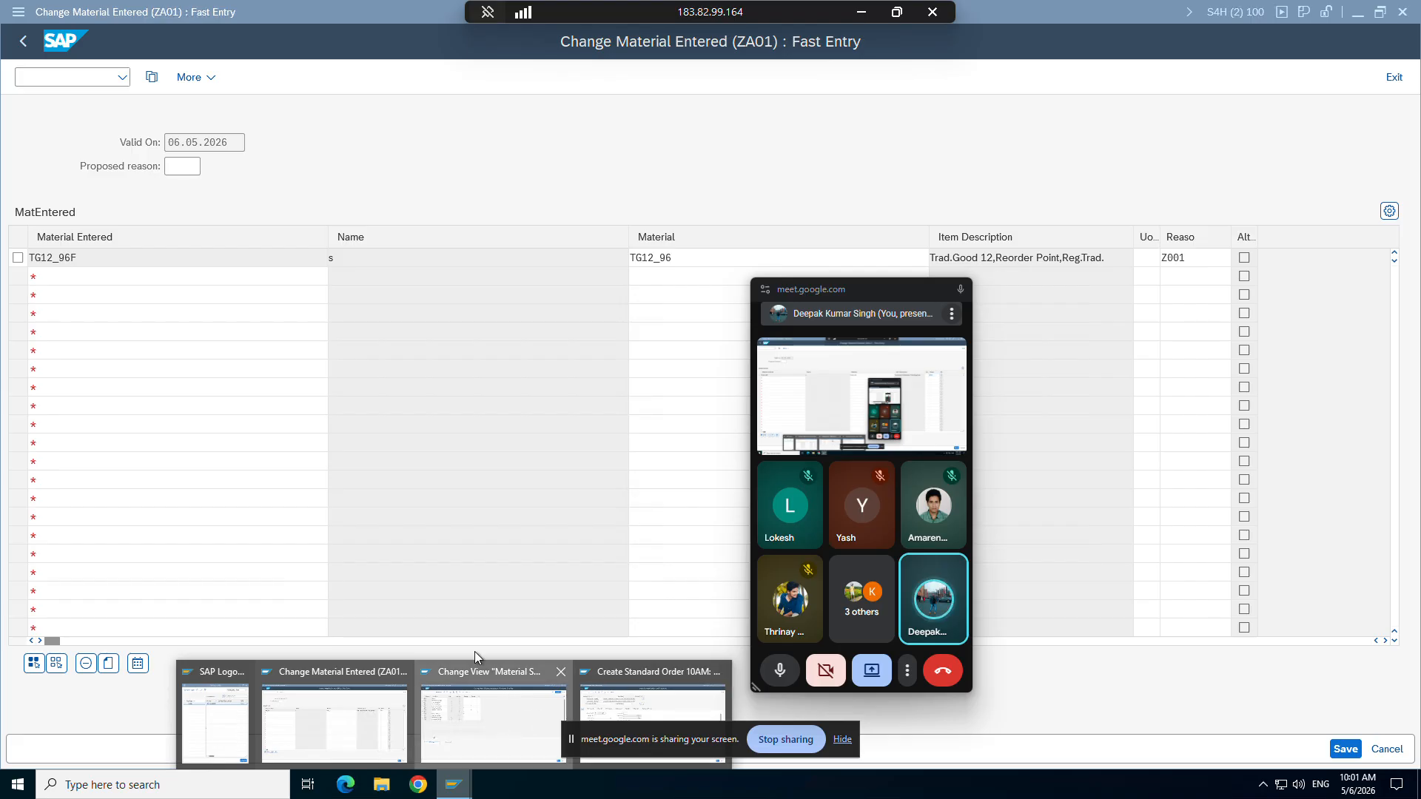
pyautogui.click(476, 685)
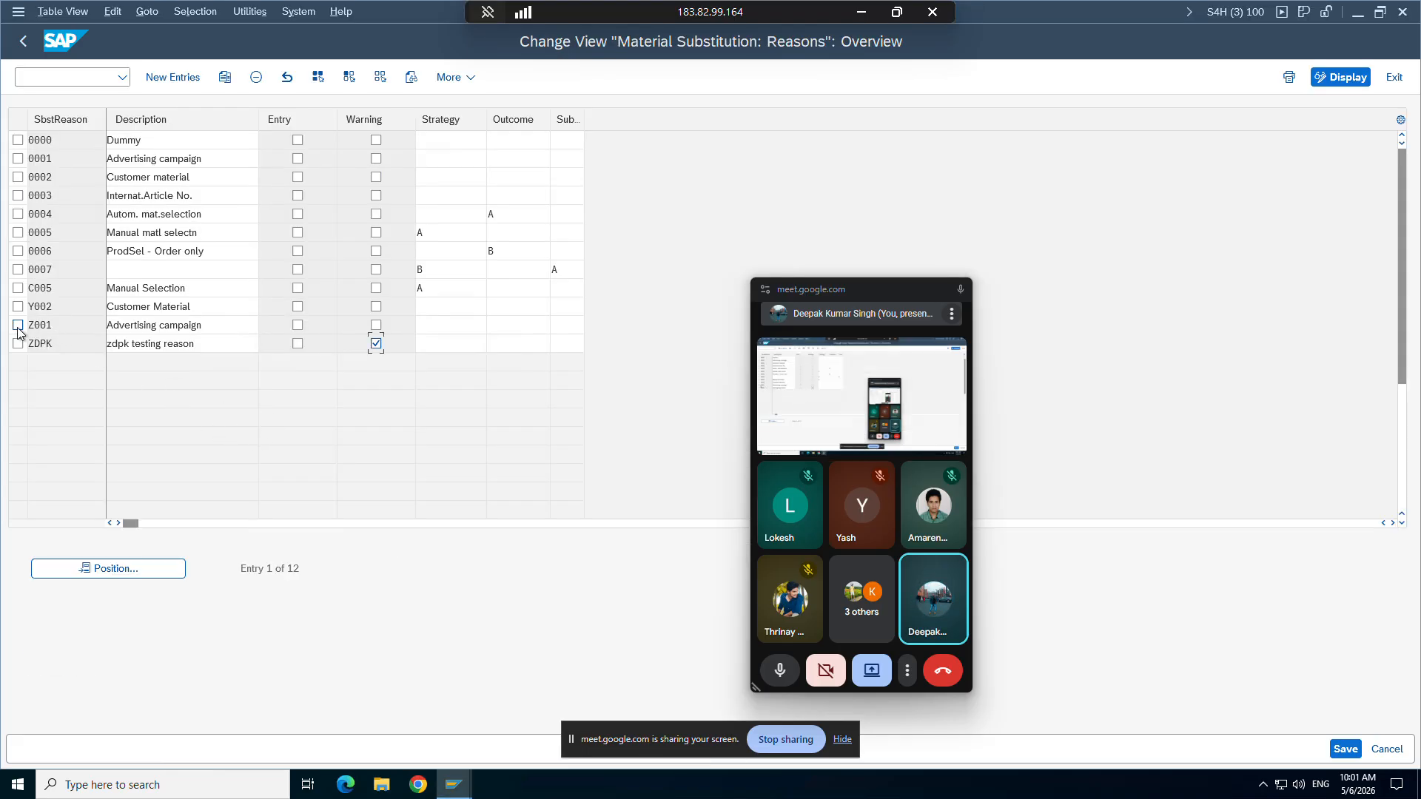
pyautogui.click(376, 325)
pyautogui.click(16, 327)
pyautogui.click(71, 326)
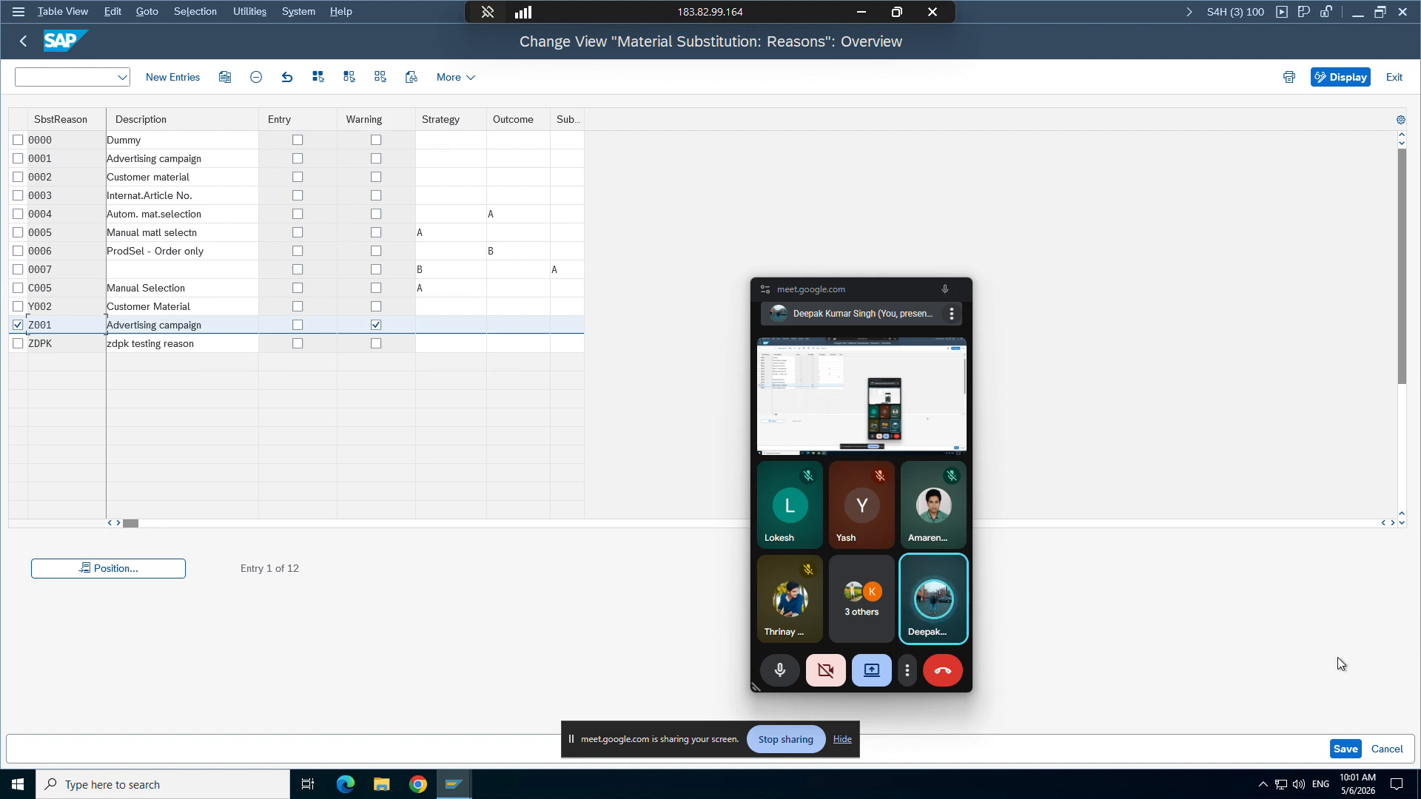
pyautogui.click(1357, 744)
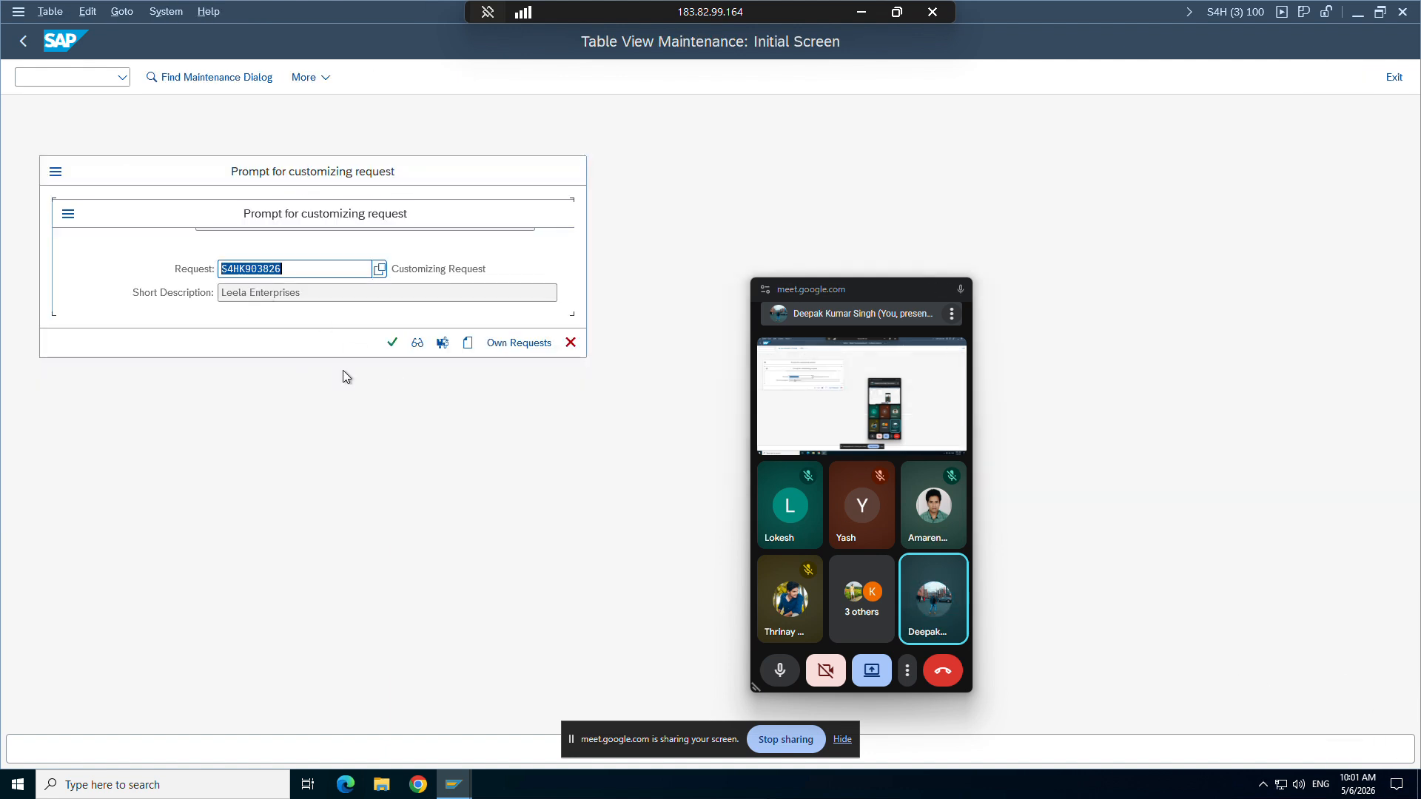
pyautogui.click(393, 344)
# Step: Switch to the sales order session and start a new Standard Order 10AM with /nva01
pyautogui.moveTo(453, 782)
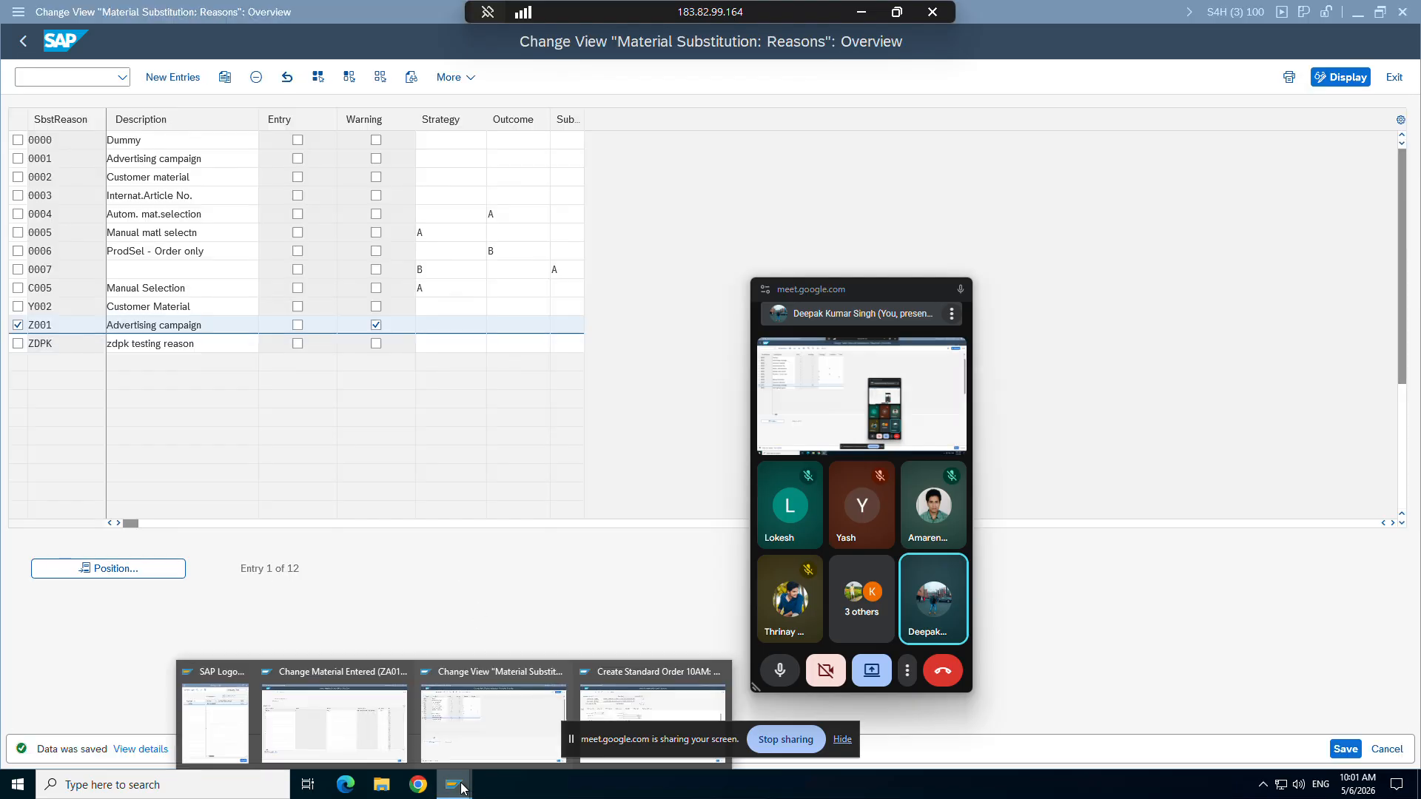
pyautogui.click(620, 682)
pyautogui.click(48, 83)
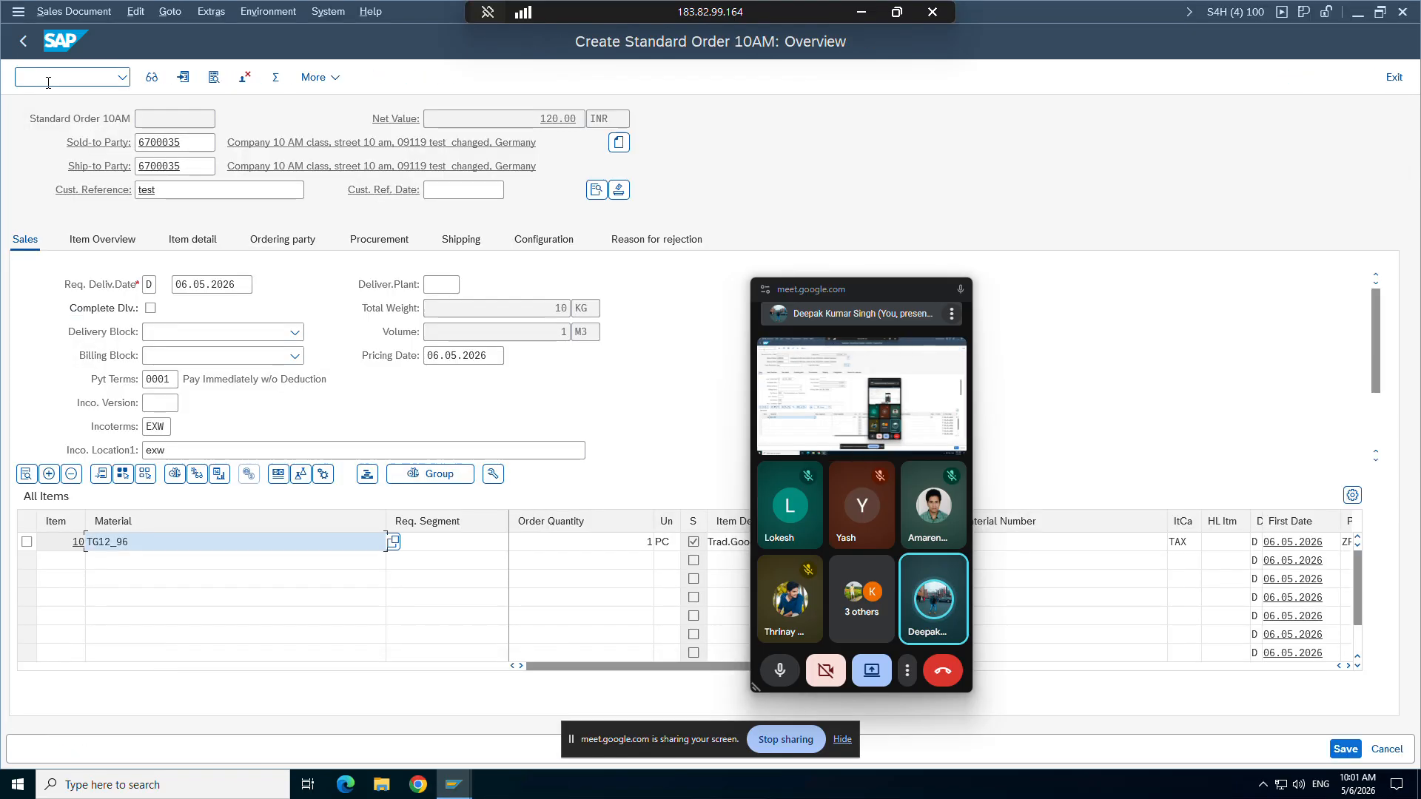
pyautogui.write('/nva')
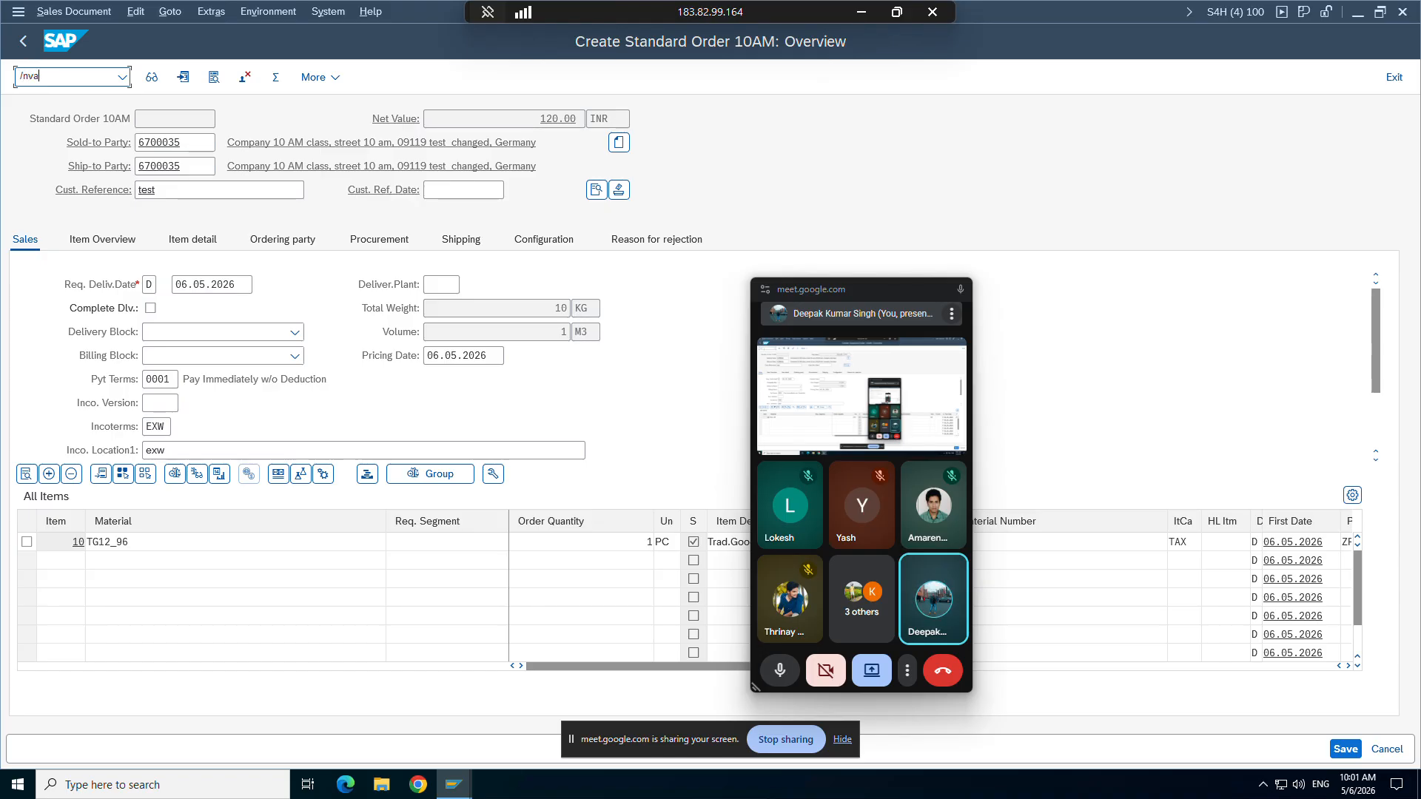
pyautogui.write('01')
pyautogui.press('Return')
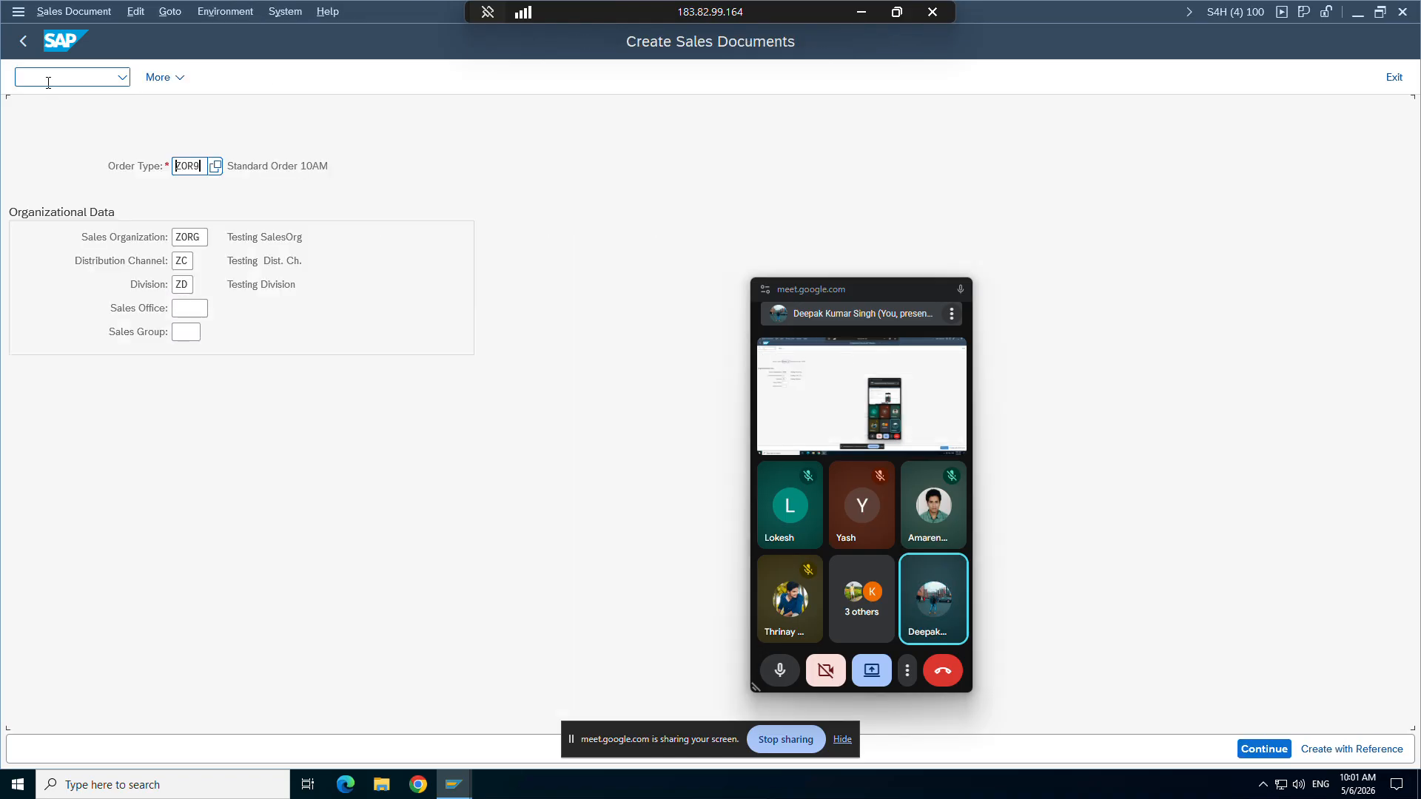
pyautogui.press('Return')
# Step: Enter the sold-to party's customer number and the customer reference "test" in the new order
pyautogui.press('BackSpace')
pyautogui.press('Down')
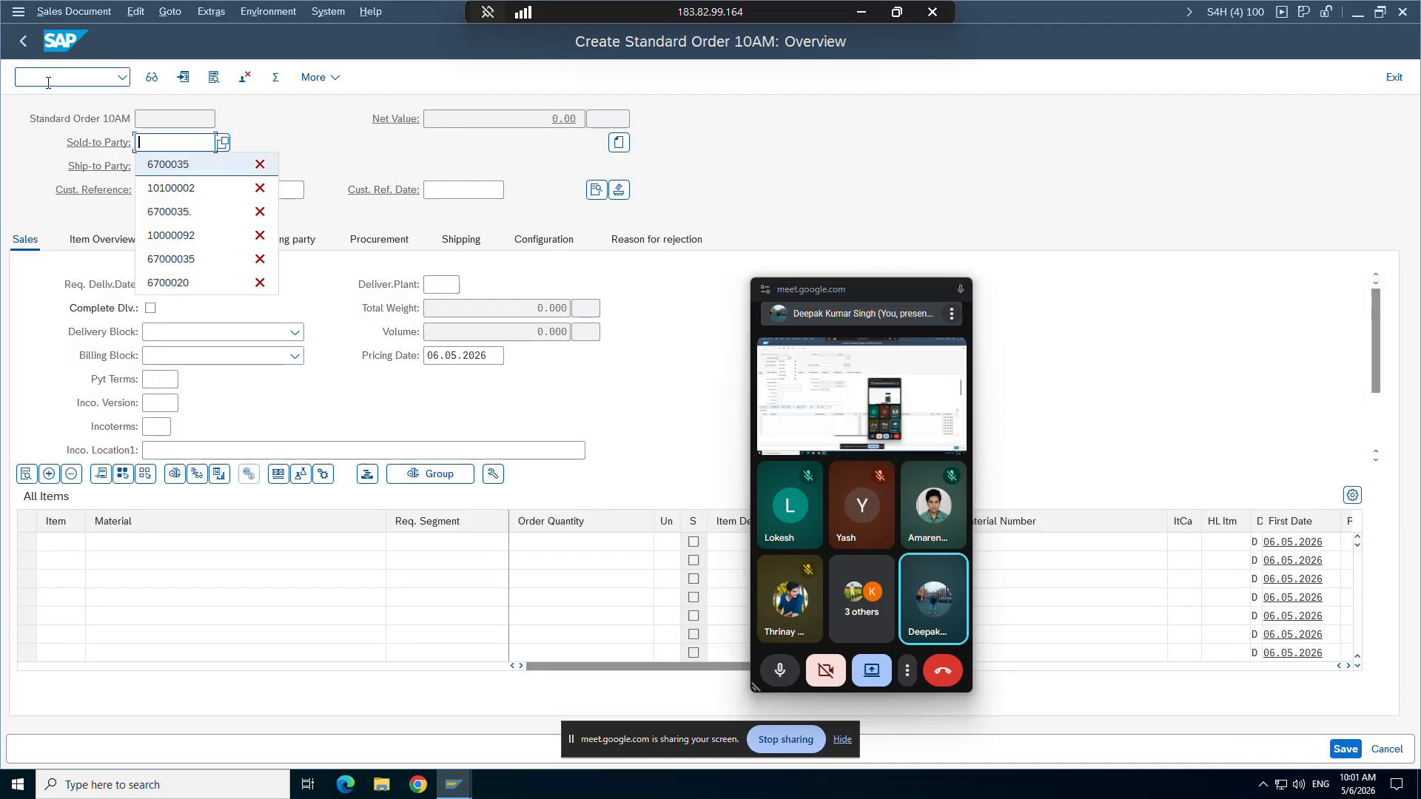
pyautogui.press('Return')
pyautogui.press('Return')
pyautogui.press('BackSpace')
pyautogui.press('Down')
pyautogui.press('Return')
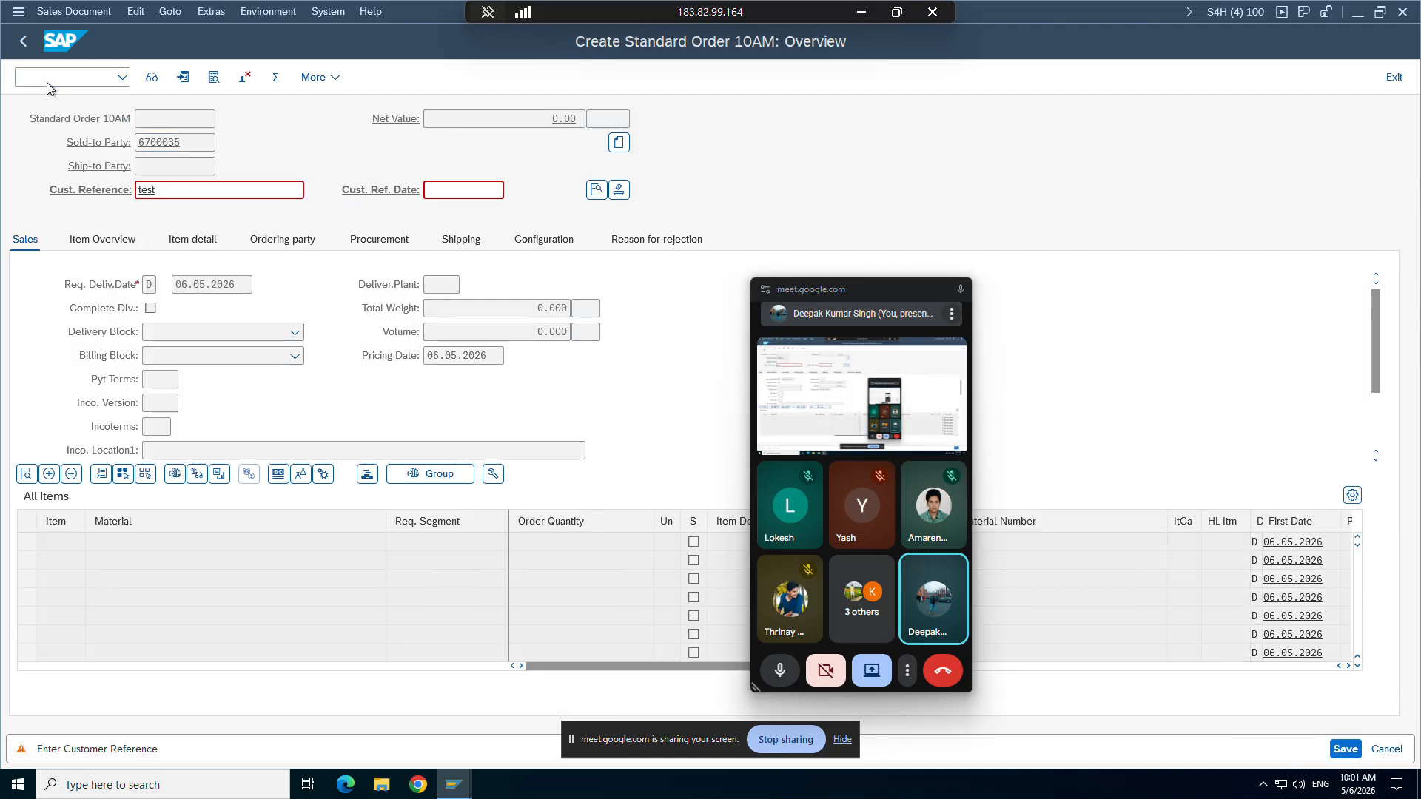
pyautogui.press('Return')
# Step: Enter material TG12_96F in the new order's first item line and confirm it to trigger material determination
pyautogui.press('BackSpace')
pyautogui.press('Down')
pyautogui.press('Return')
pyautogui.press('Return')
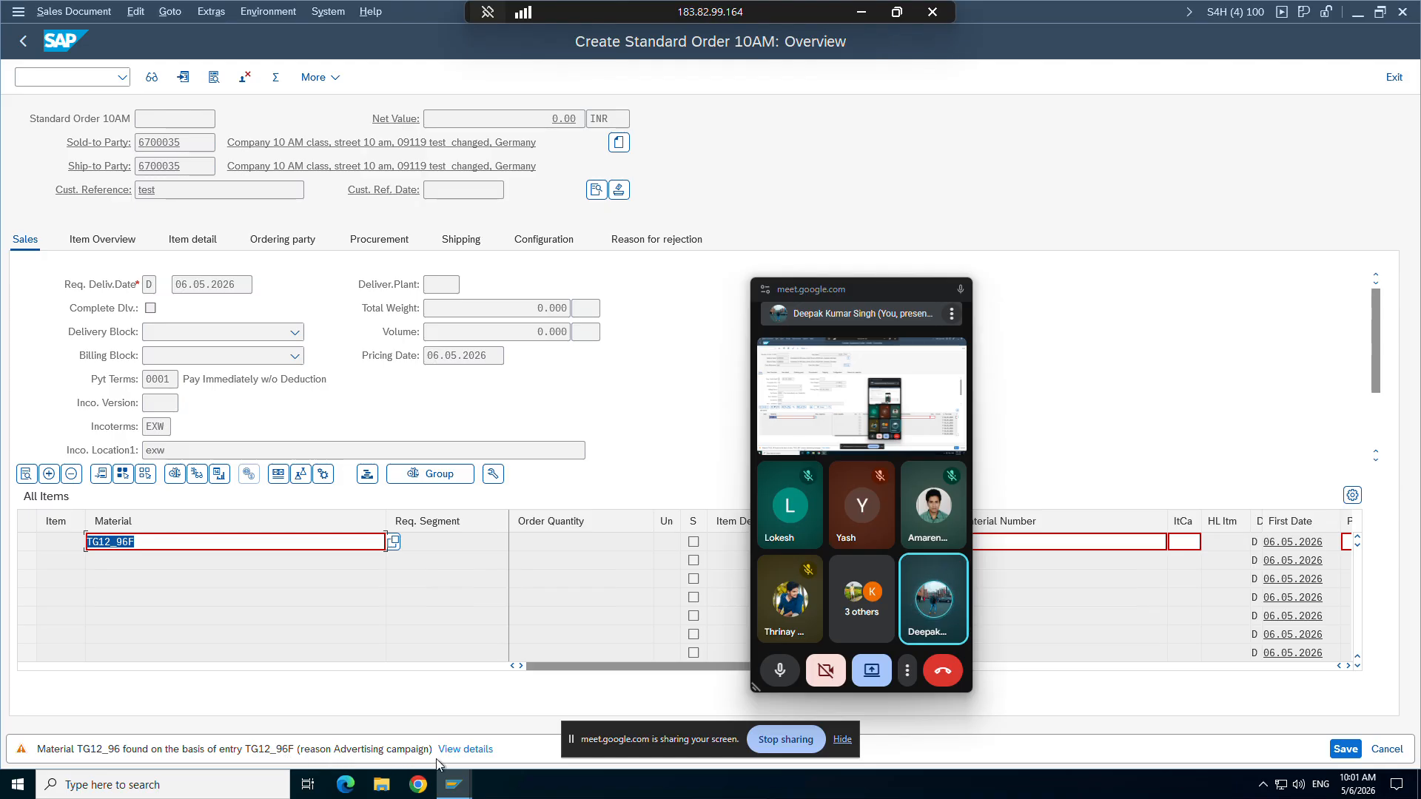
# Step: Check reason Z001's description in the substitution reasons session against the order's warning message, returning to the sales order
pyautogui.click(453, 784)
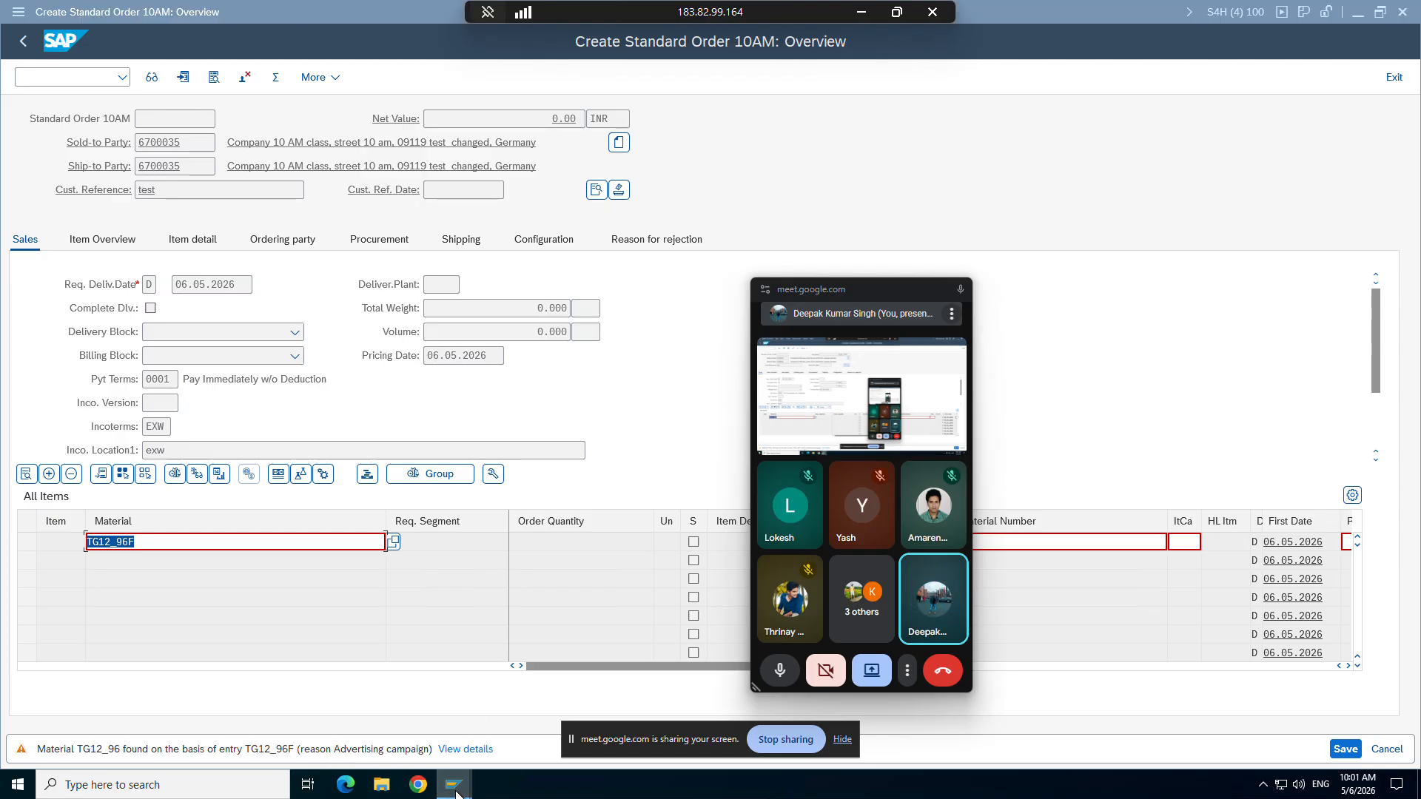
pyautogui.click(472, 707)
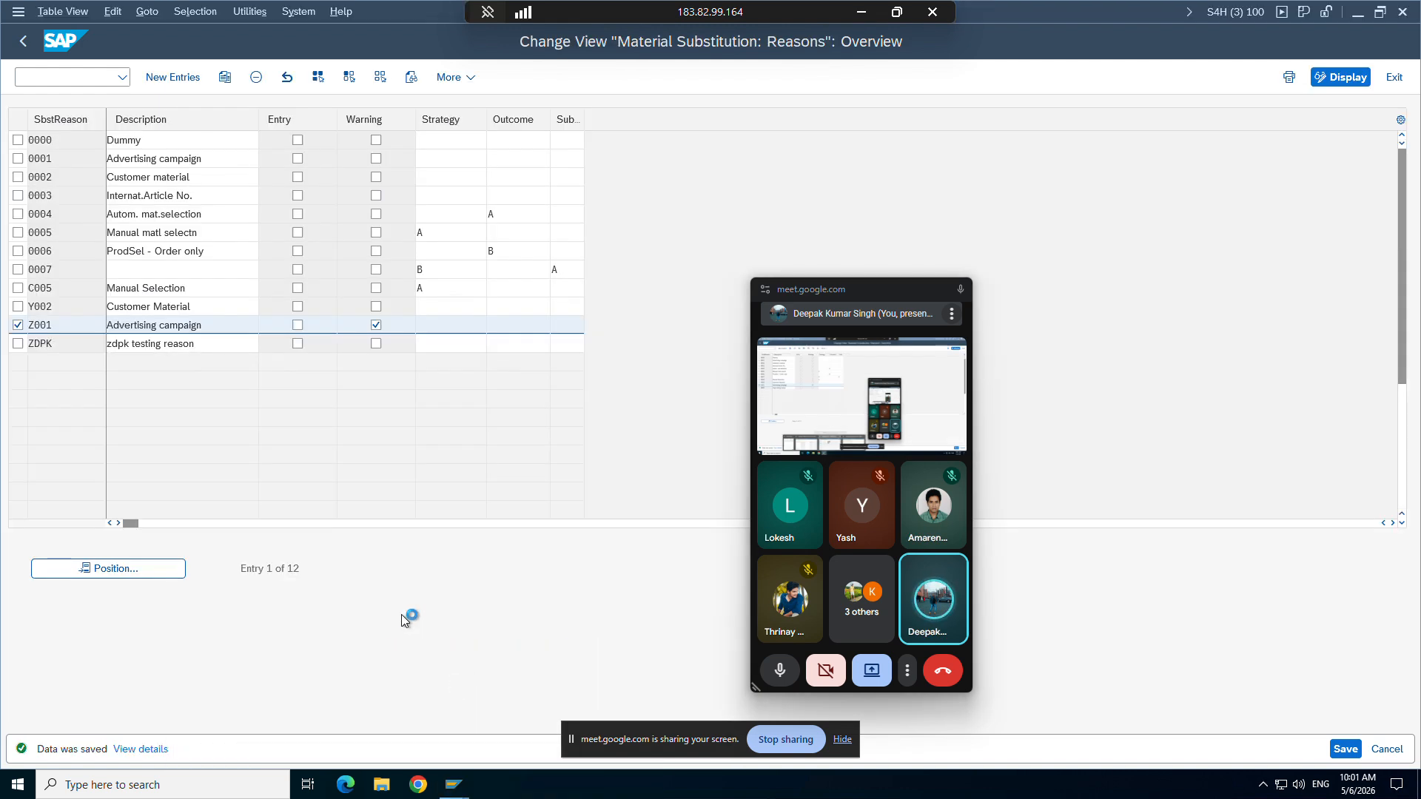
pyautogui.moveTo(209, 326); pyautogui.dragTo(110, 325)
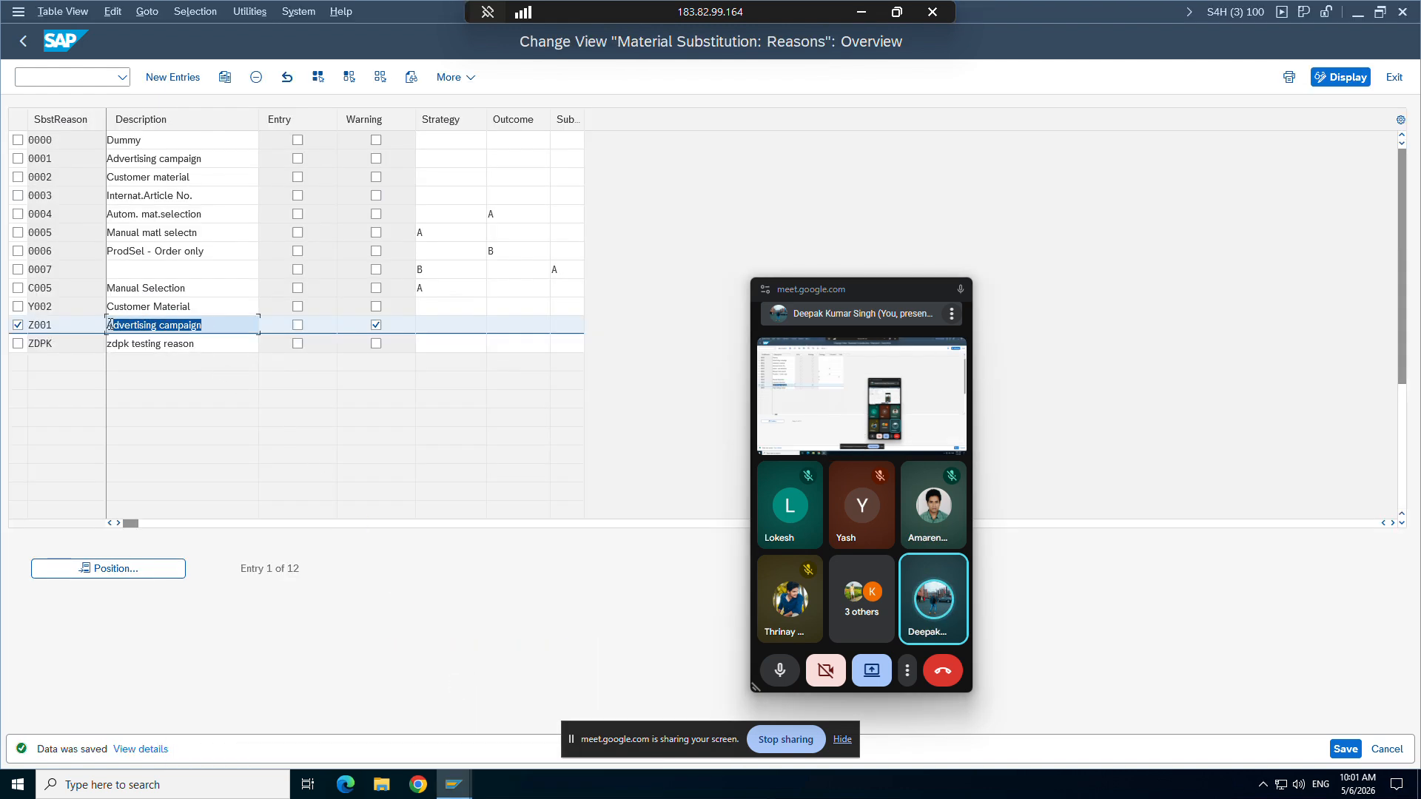
pyautogui.click(453, 784)
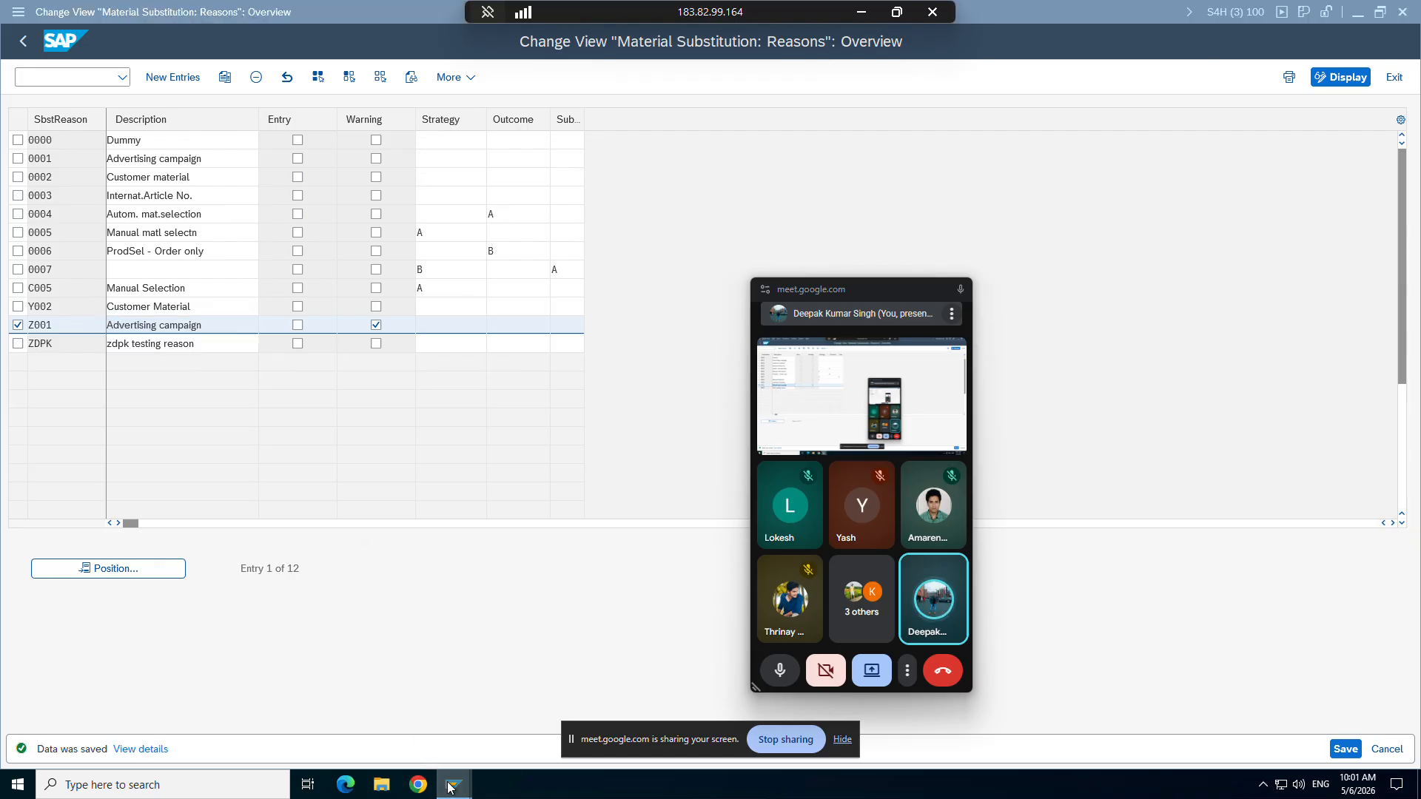
pyautogui.click(620, 700)
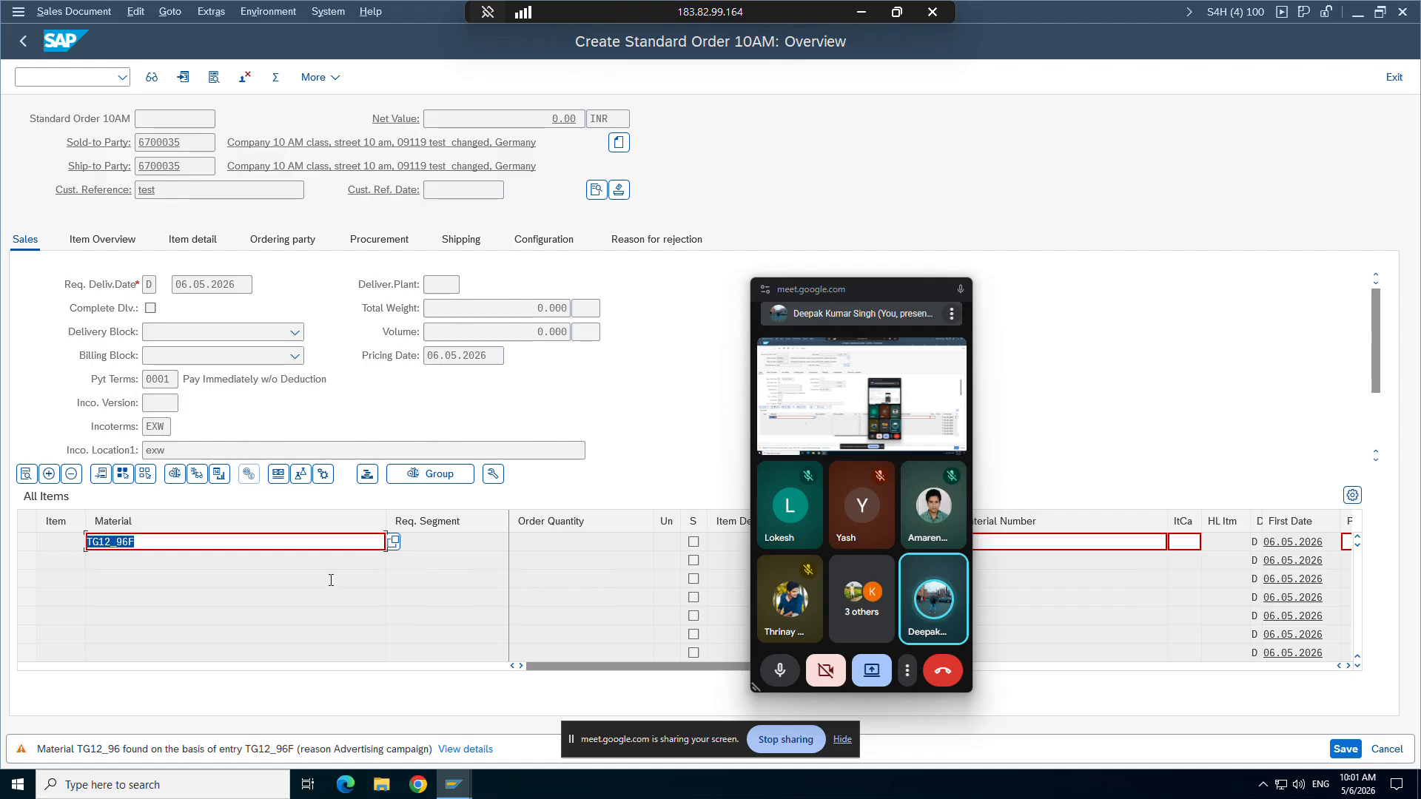
# Step: Accept the material substitution warnings, enter an order quantity of 1 for the item and acknowledge the pricing message
pyautogui.press('Return')
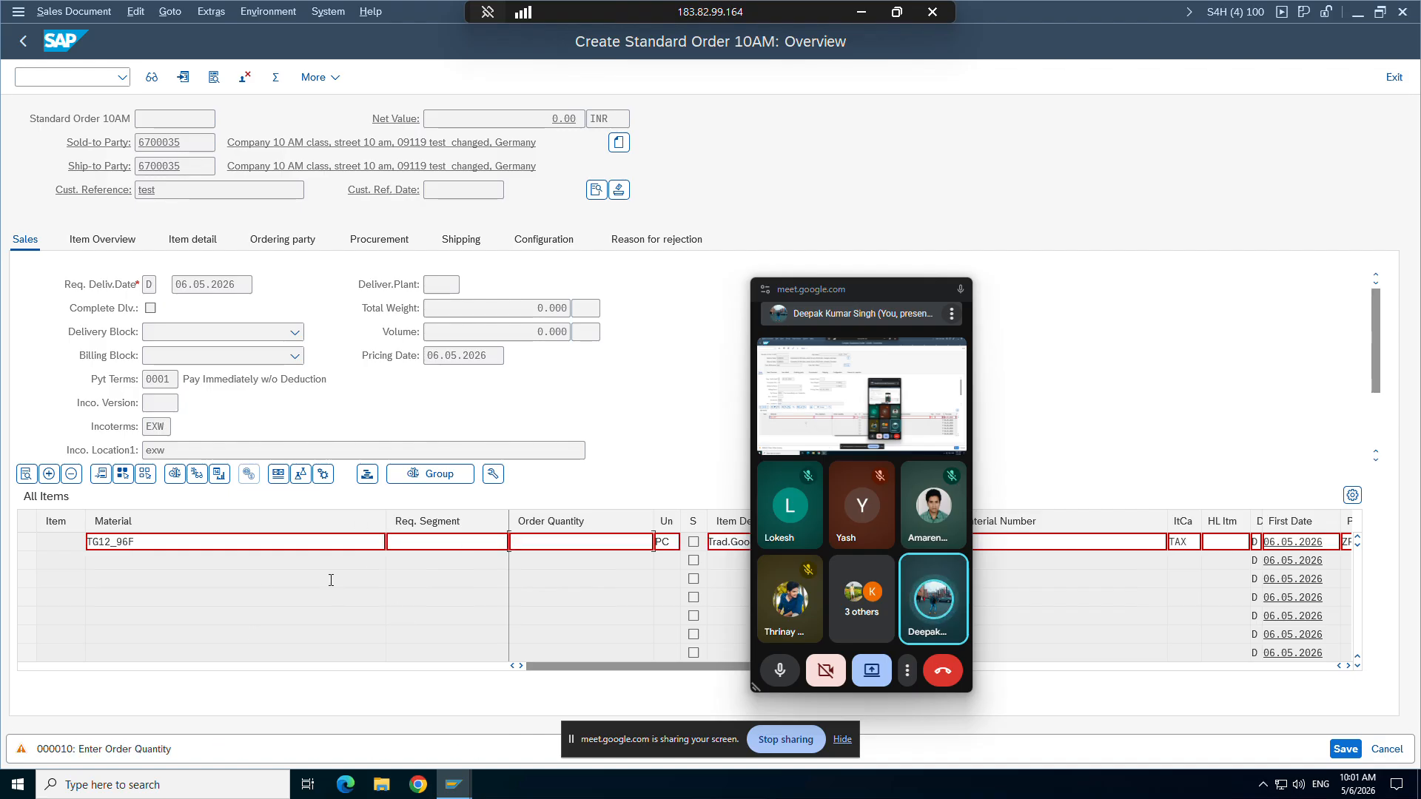
pyautogui.write('1')
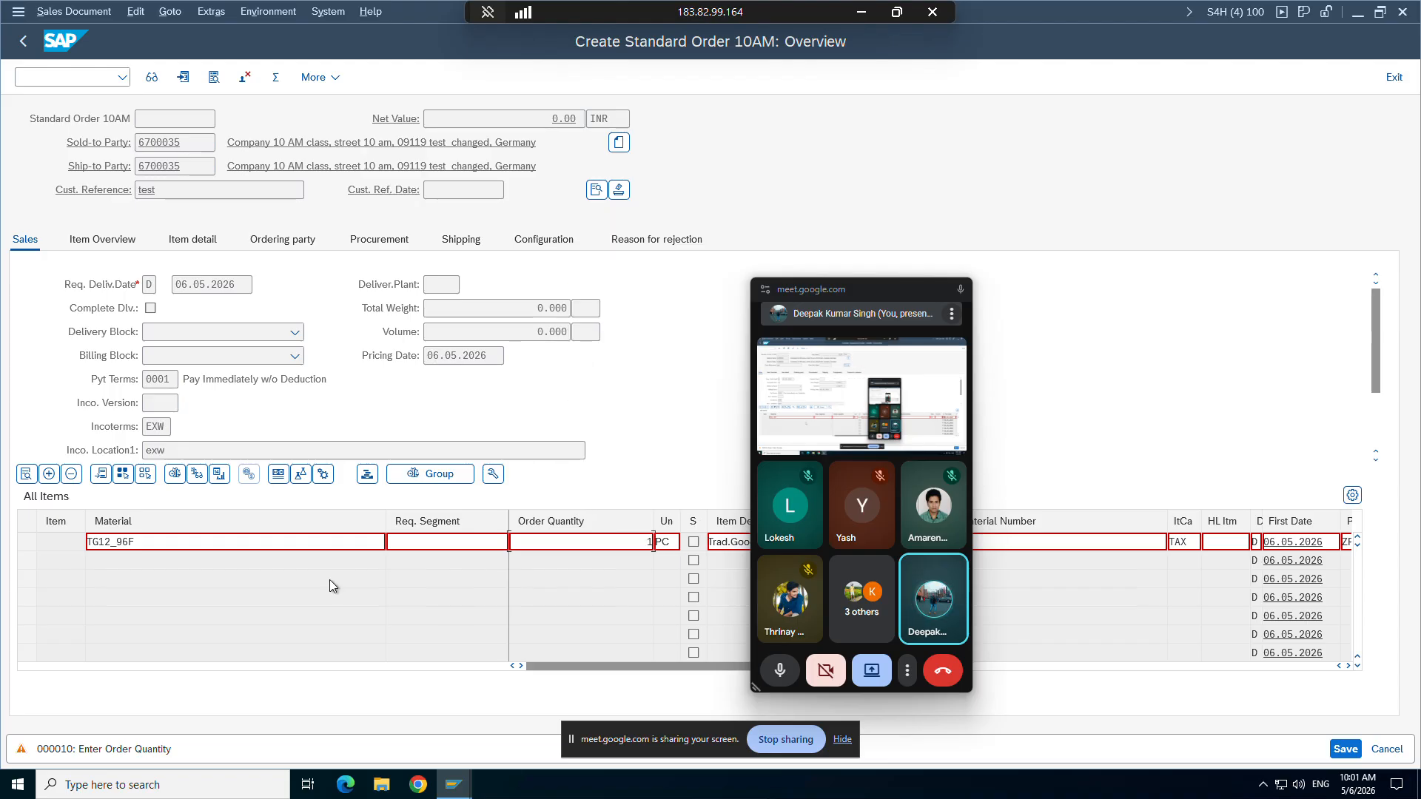
pyautogui.press('Return')
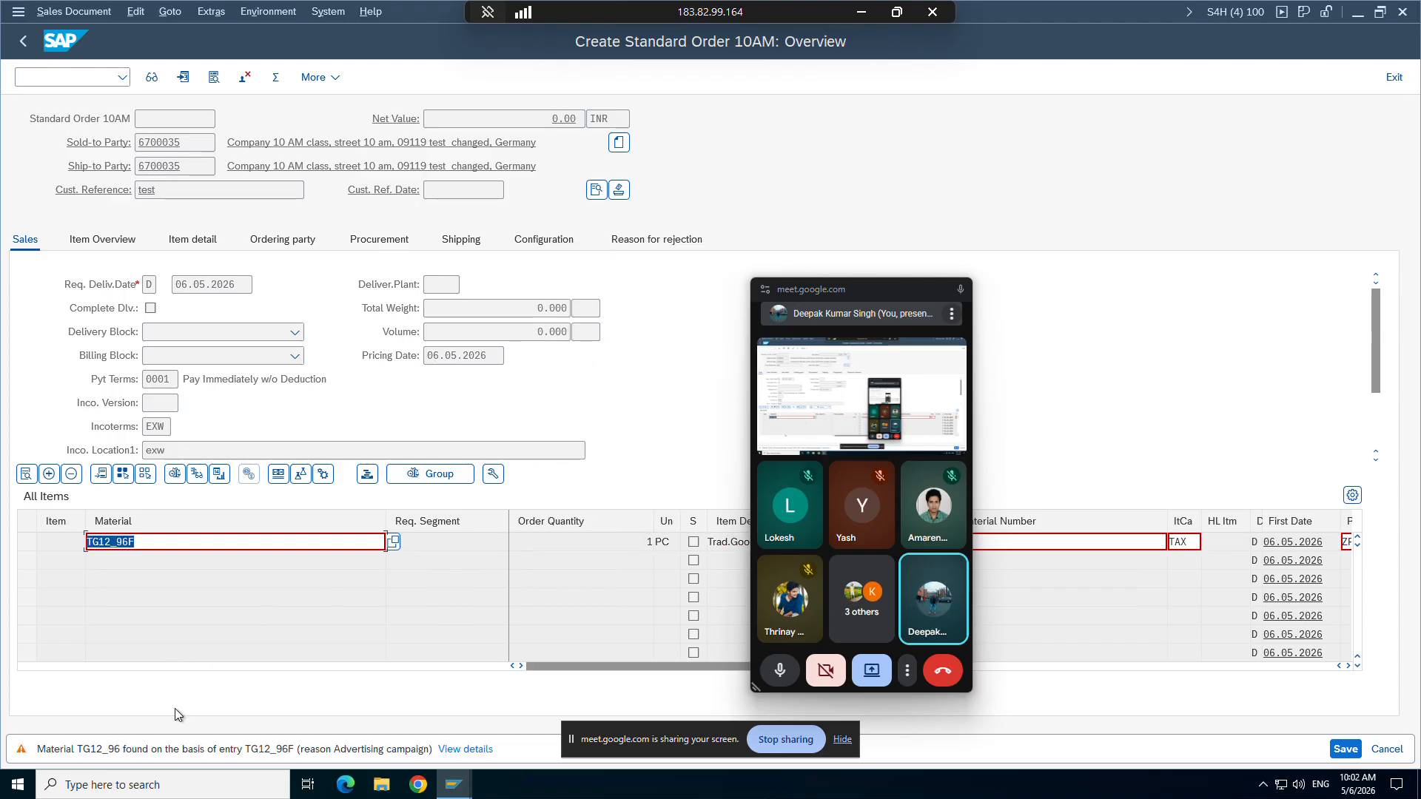
pyautogui.press('Return')
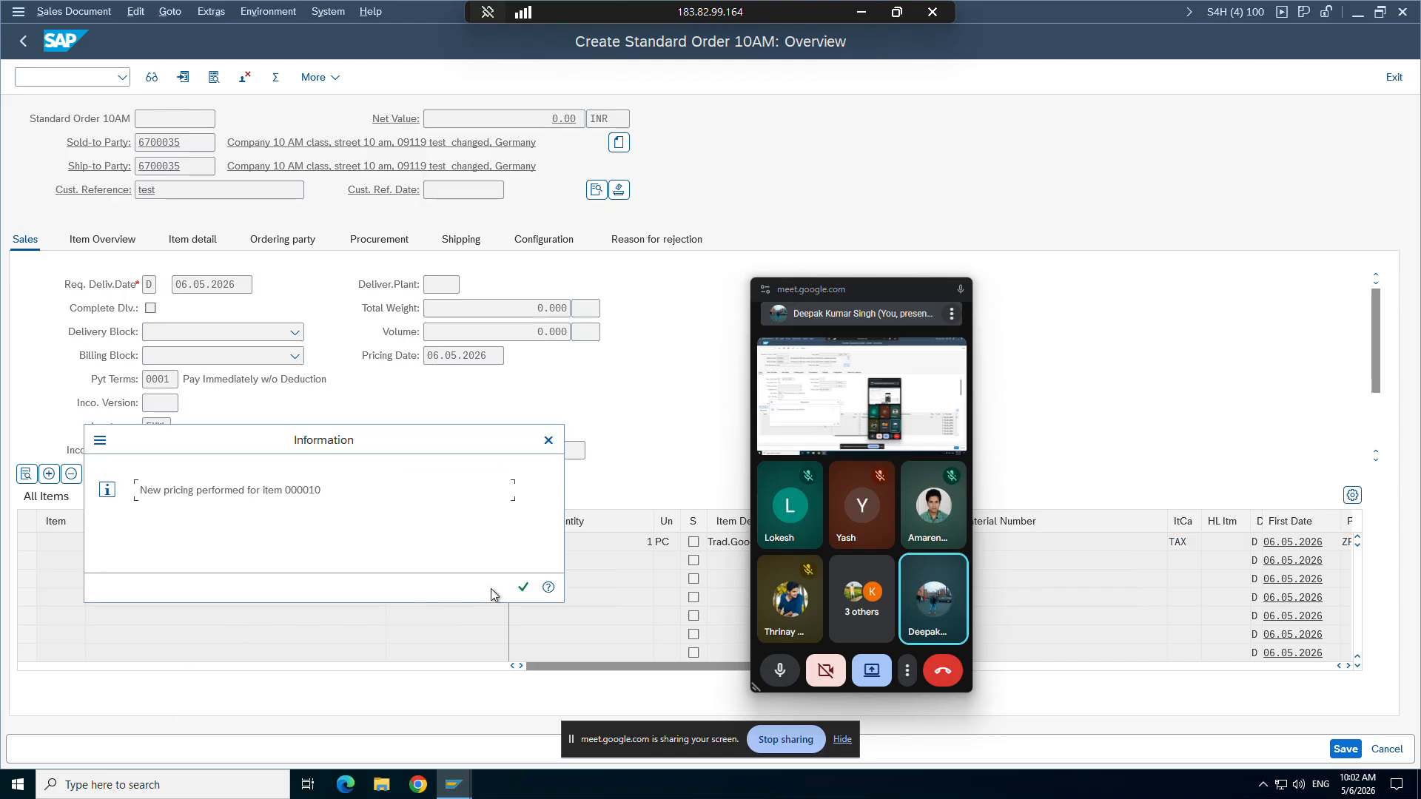
pyautogui.click(522, 587)
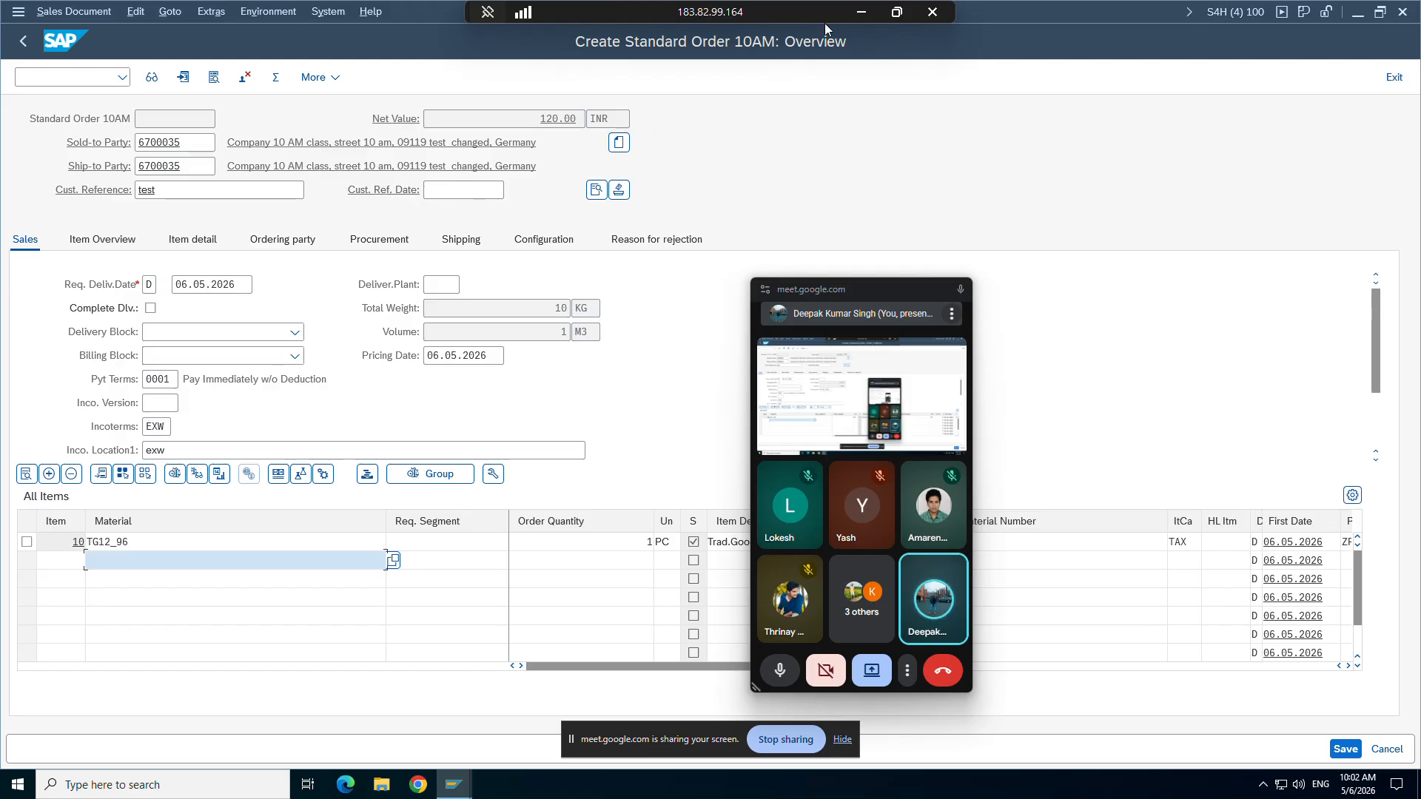
# Step: Switch to the substitution reasons session and deactivate the warning for reason Z001
pyautogui.click(861, 12)
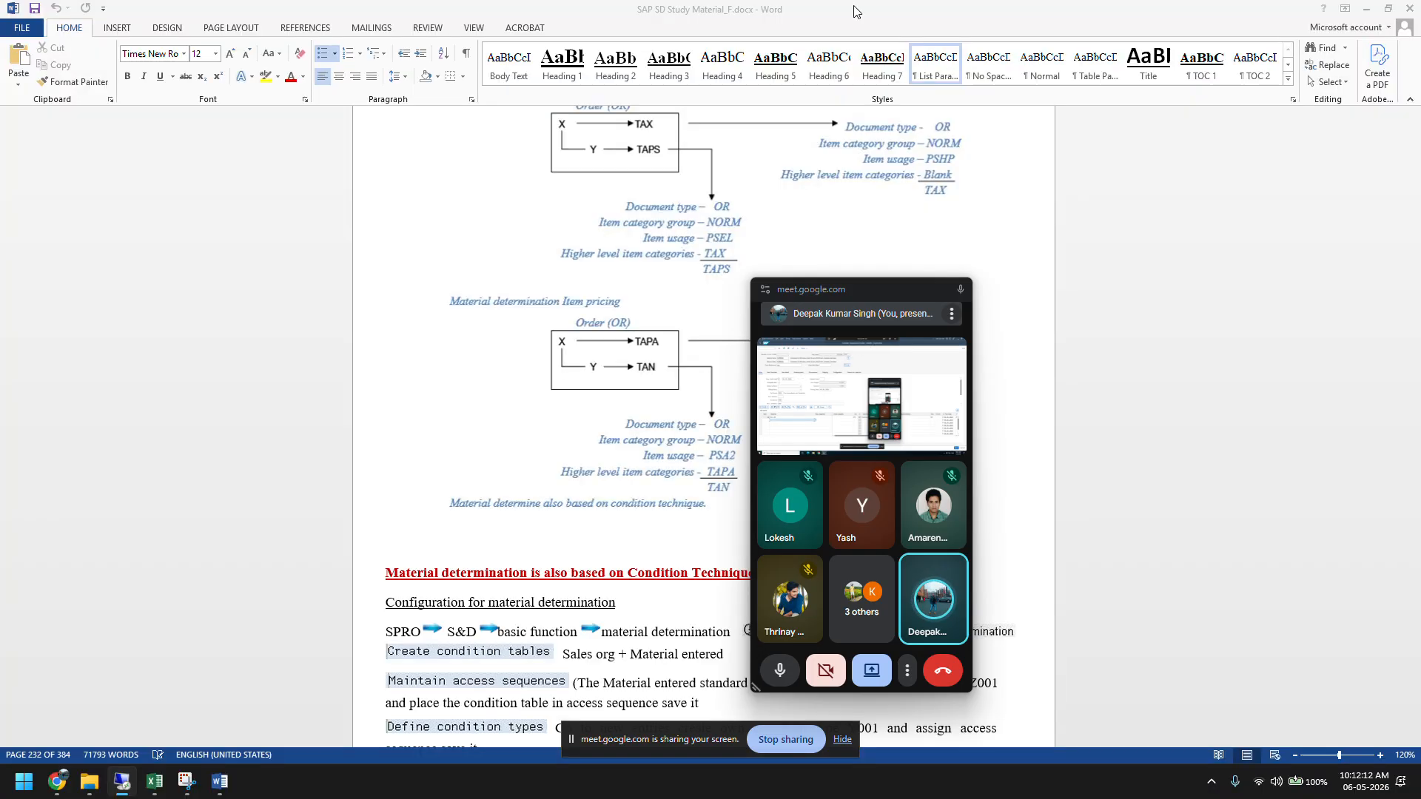
pyautogui.click(185, 781)
pyautogui.moveTo(453, 783)
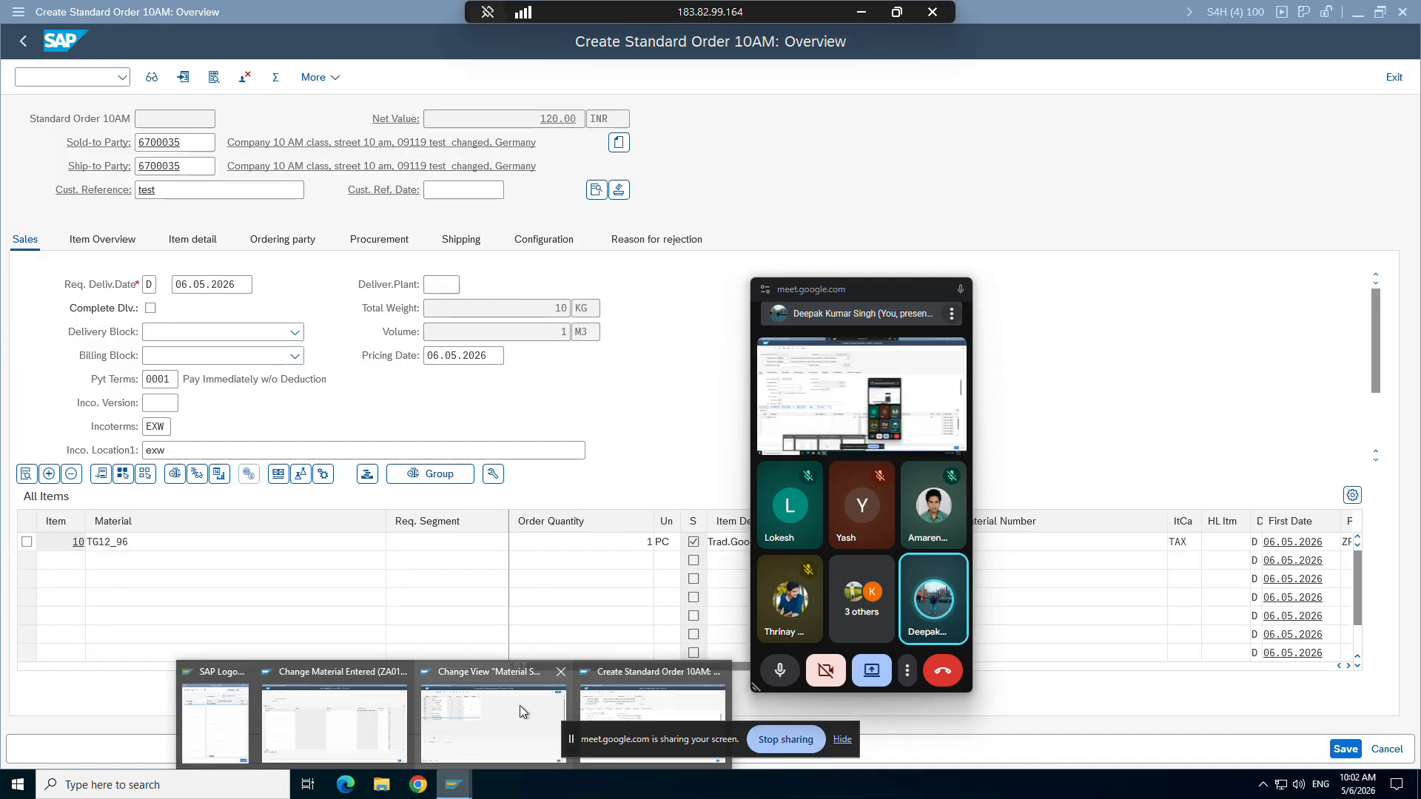
pyautogui.click(487, 699)
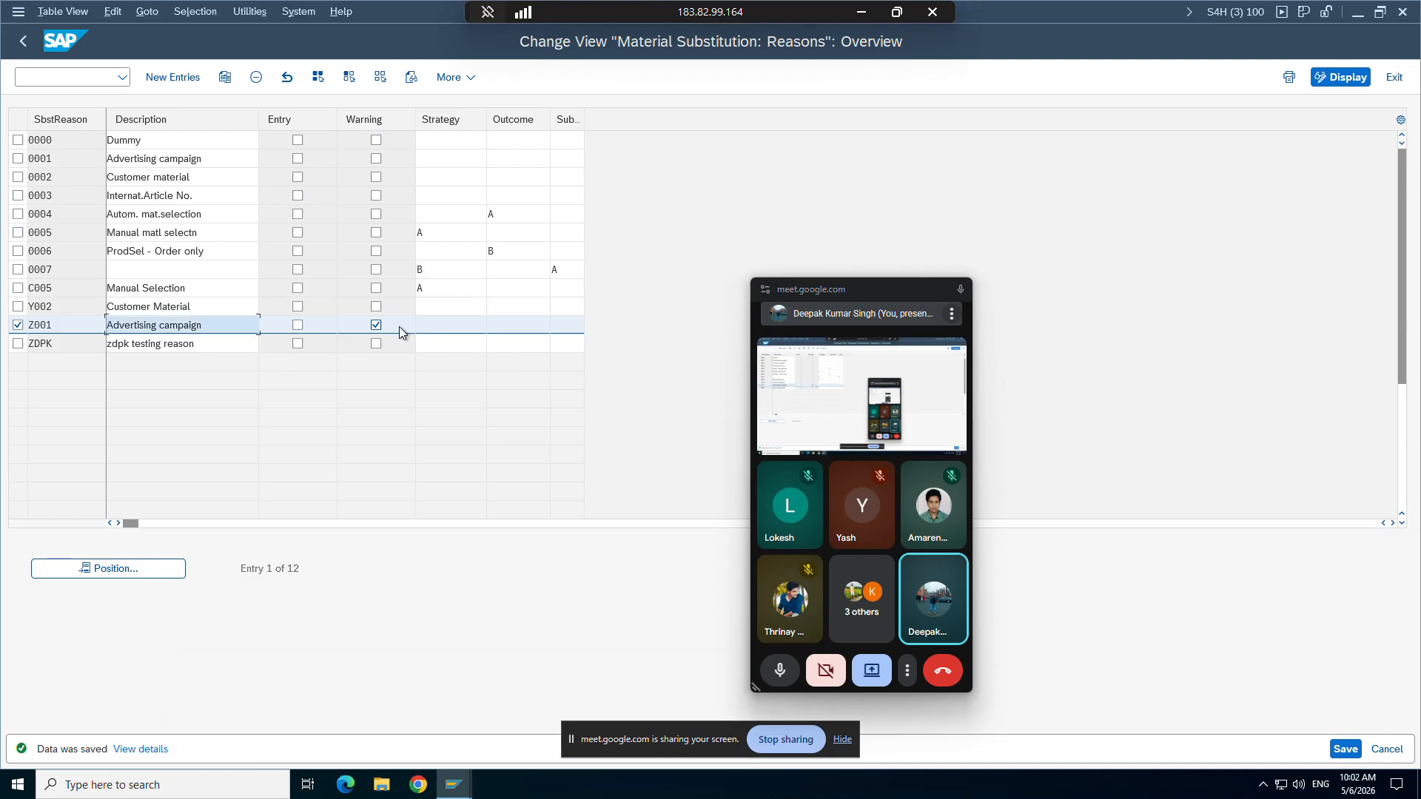
pyautogui.click(376, 326)
# Step: Examine the available substitution strategies for reason Z001 without choosing one
pyautogui.click(453, 326)
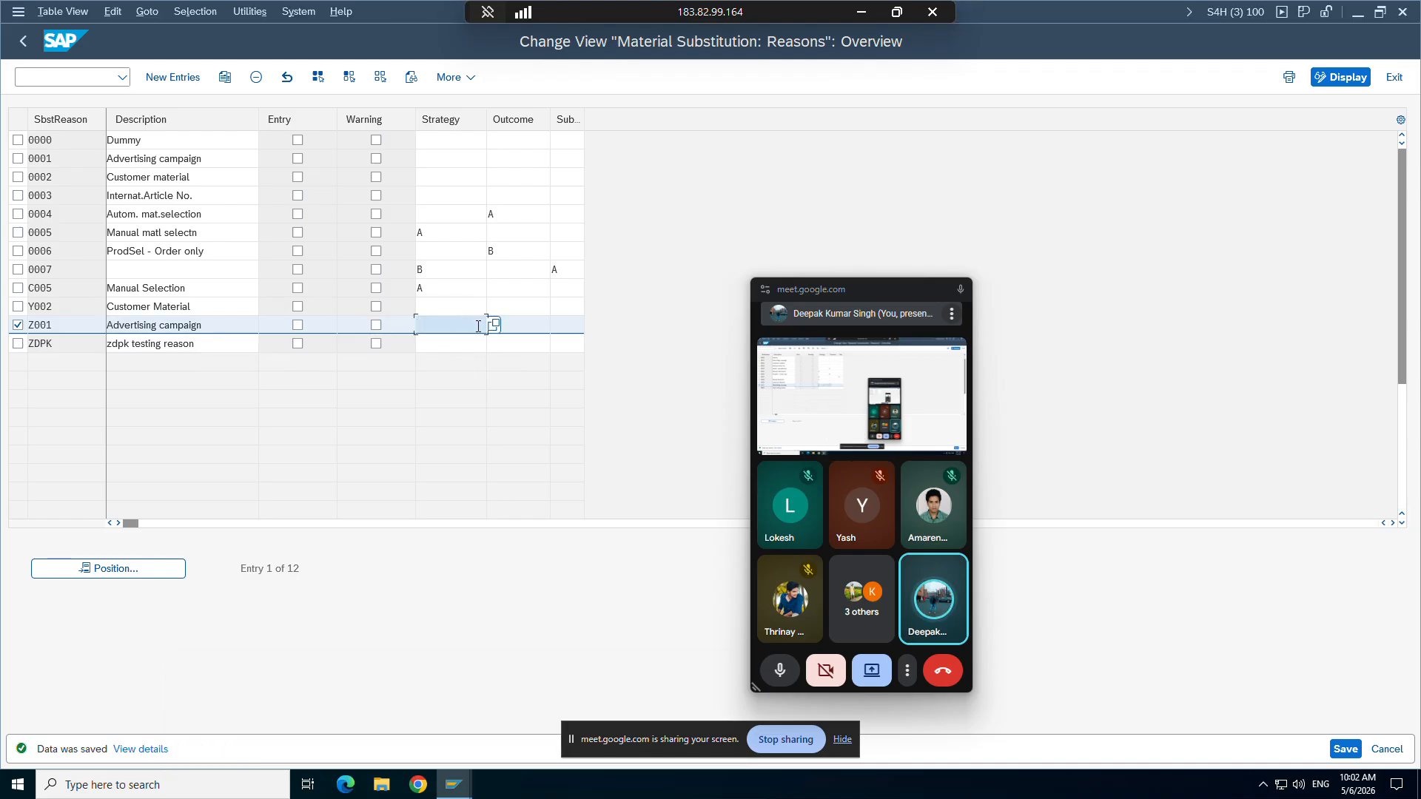
pyautogui.click(494, 326)
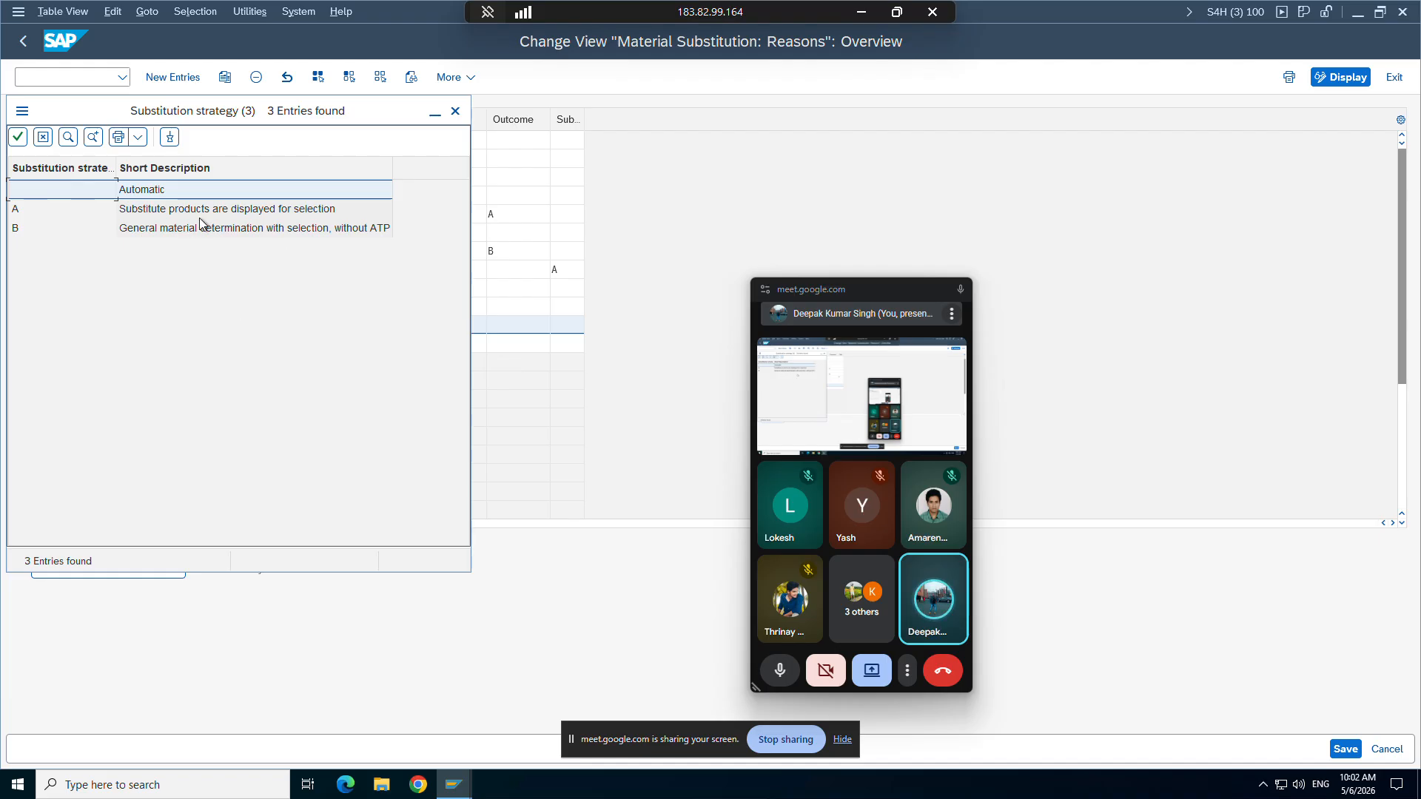
pyautogui.click(95, 214)
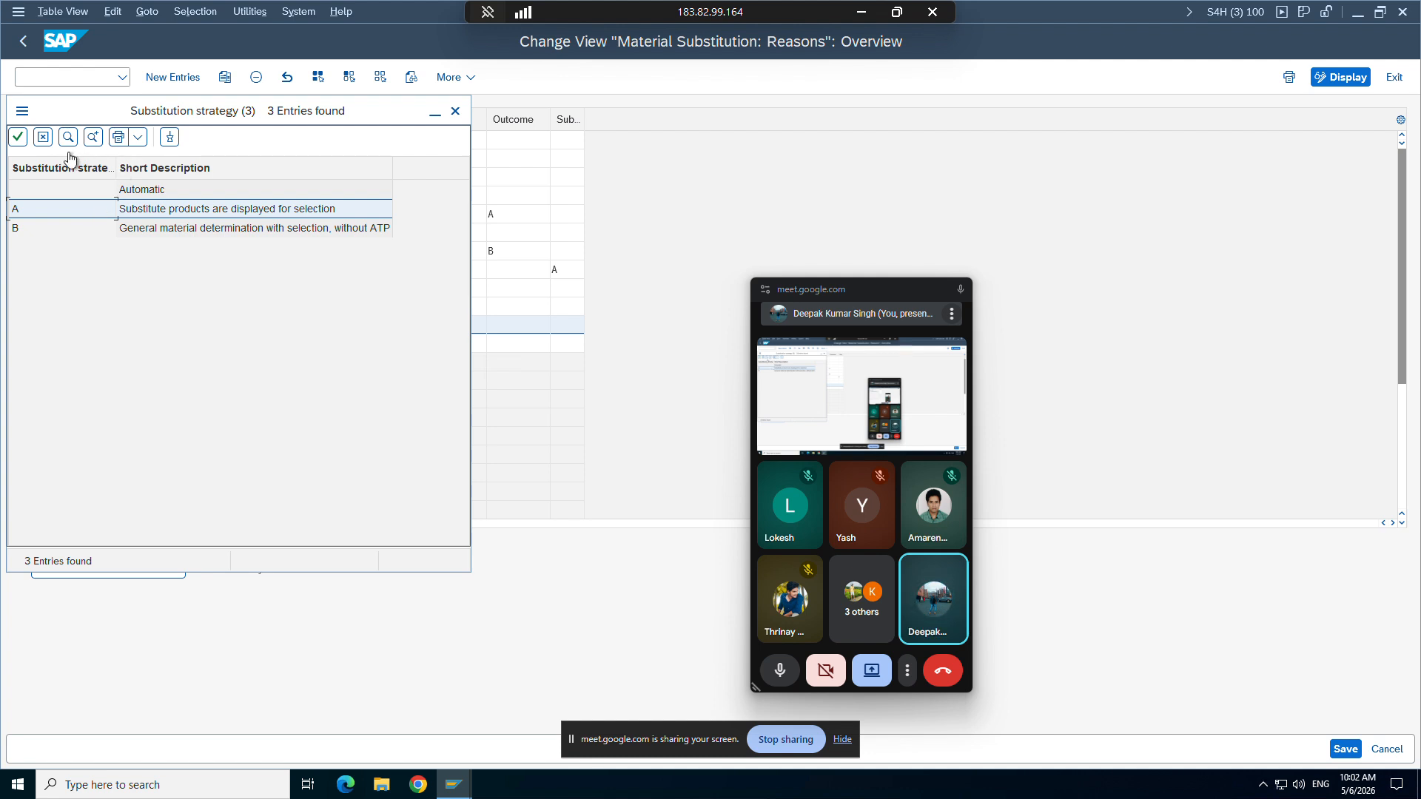
pyautogui.click(42, 138)
# Step: Switch to the Change Material Entered (ZA01) fast entry session
pyautogui.moveTo(455, 786)
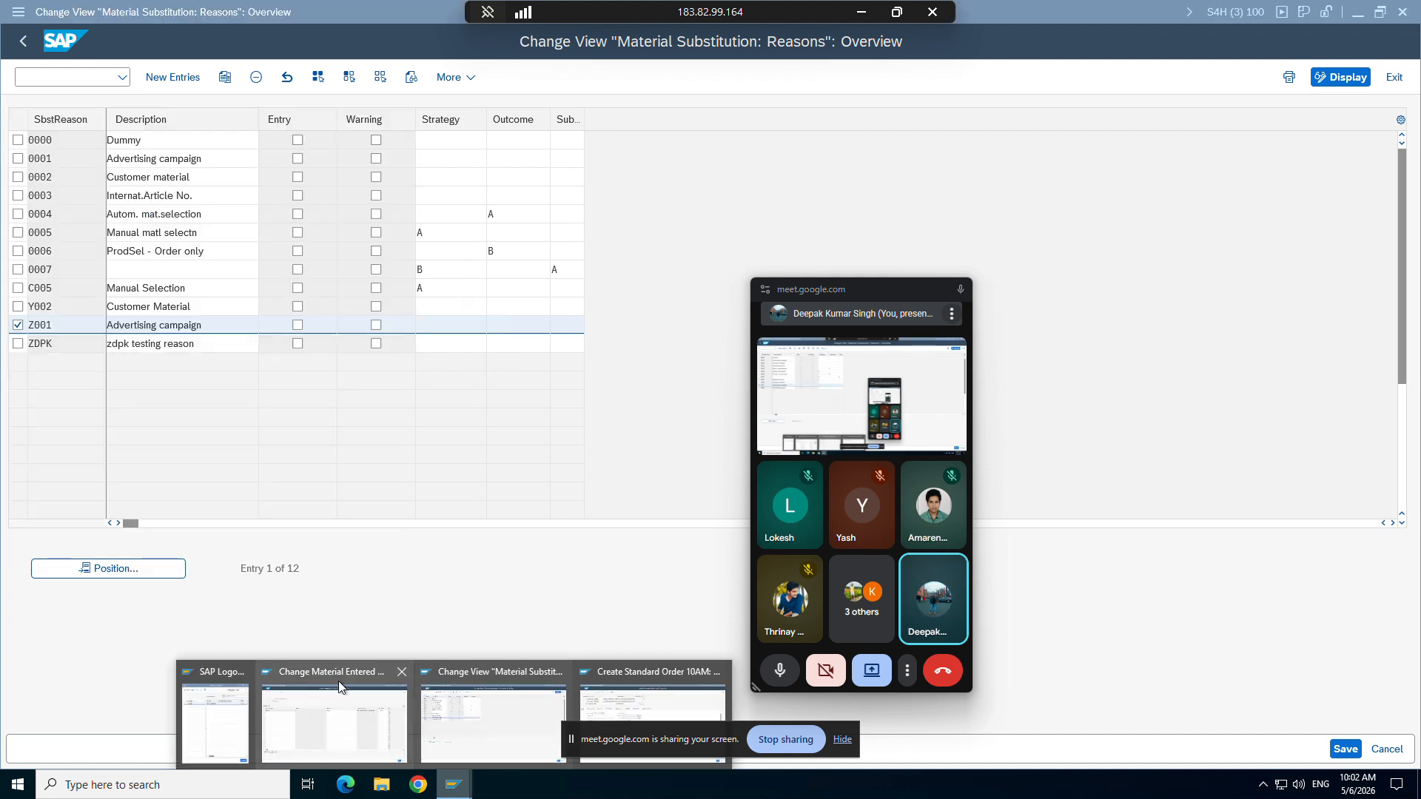
pyautogui.click(348, 685)
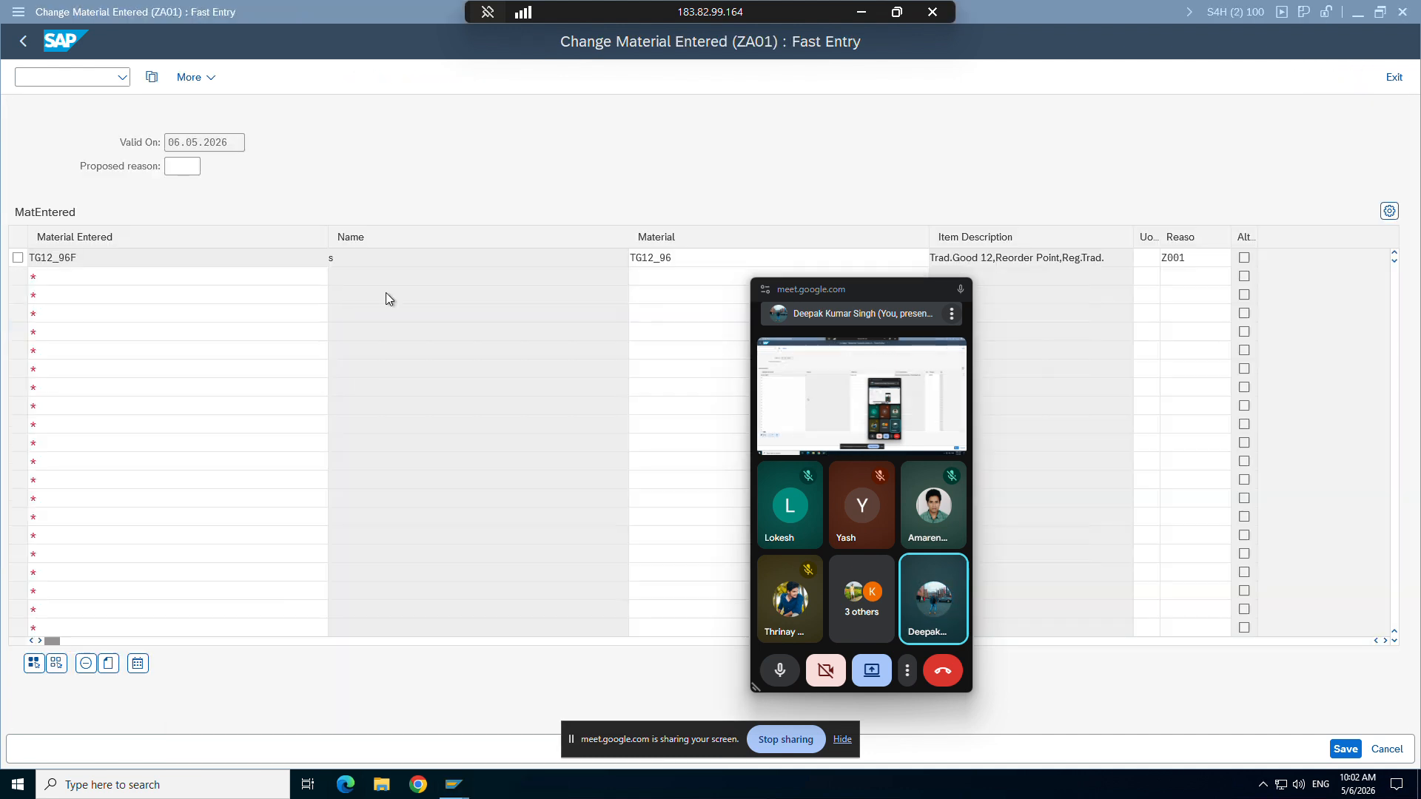
pyautogui.click(654, 275)
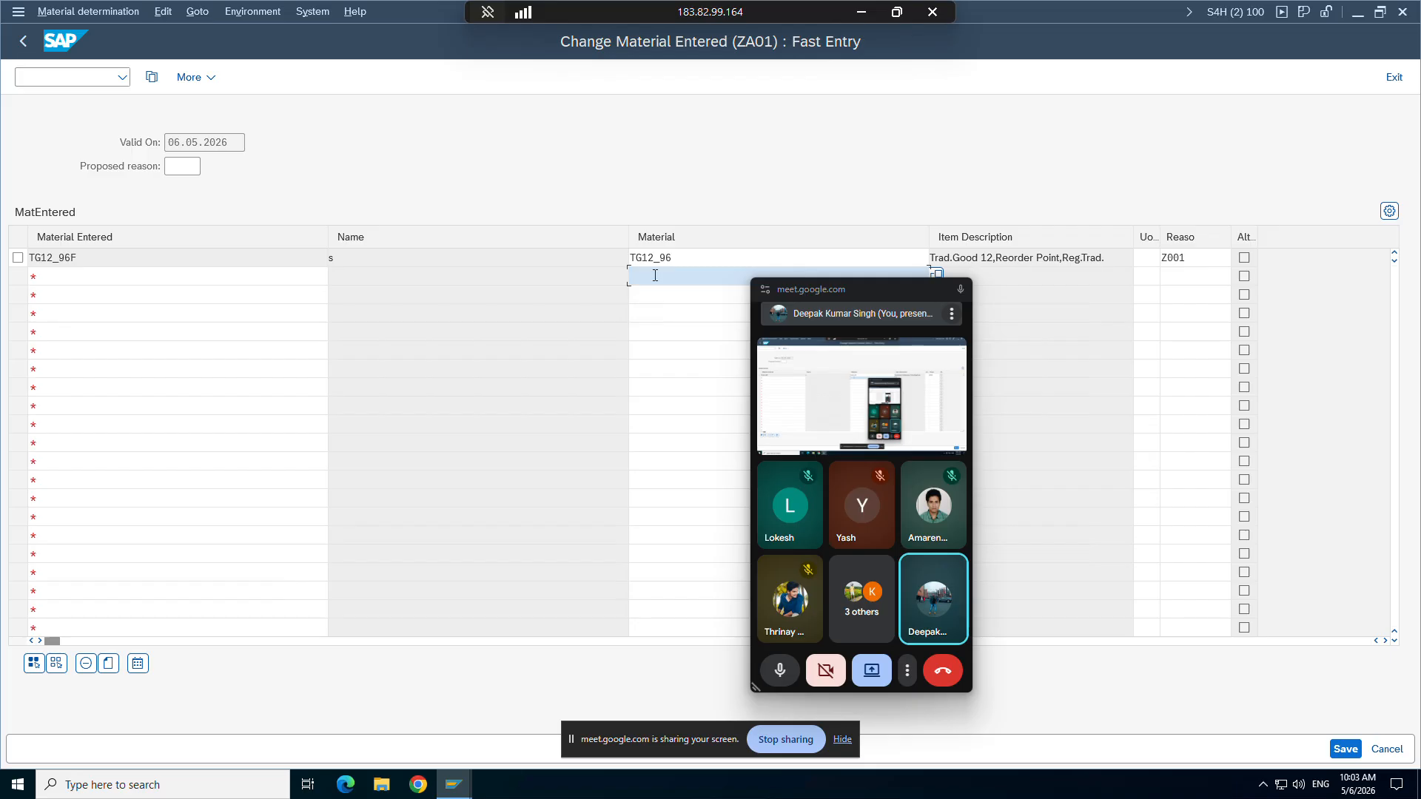
pyautogui.write('tg12')
pyautogui.press('Return')
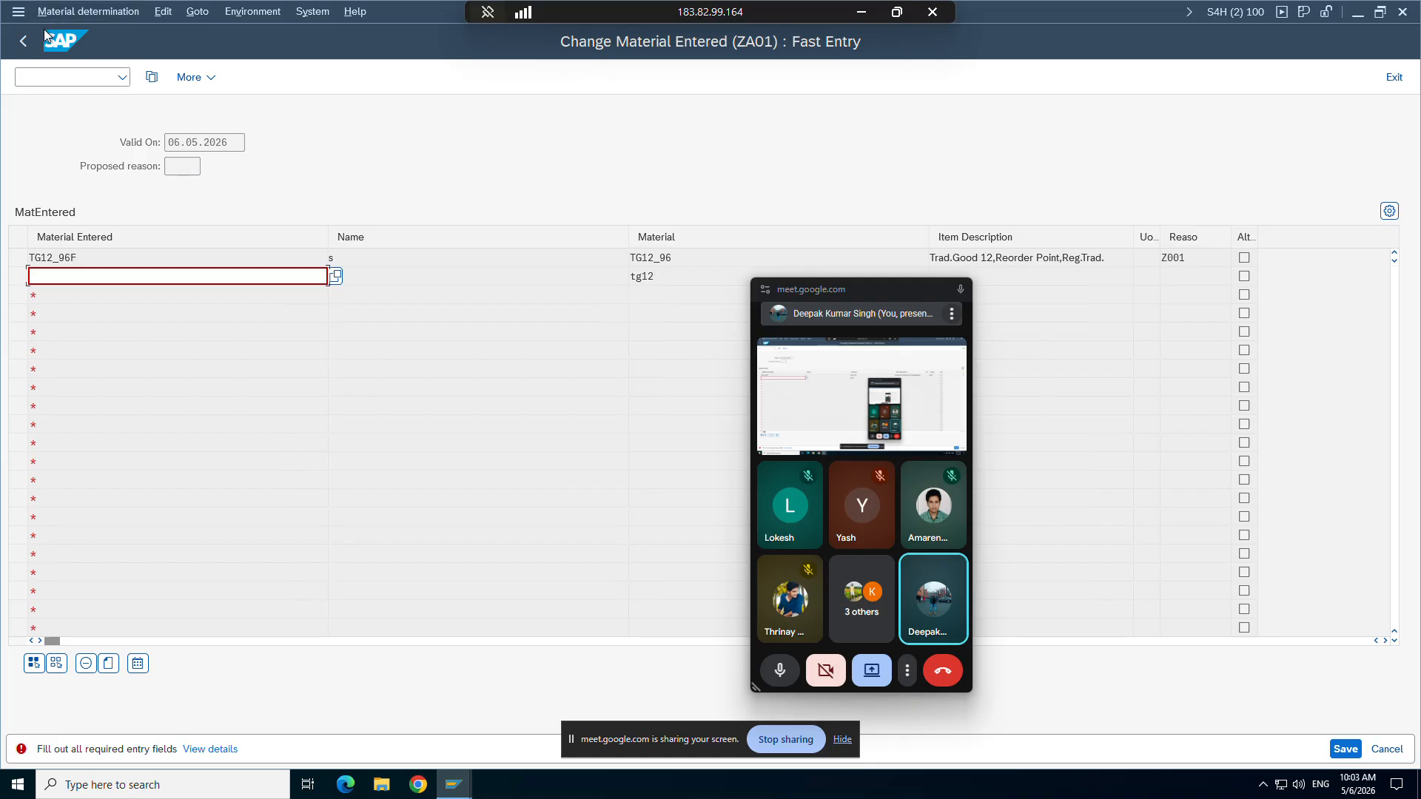
pyautogui.click(25, 41)
pyautogui.click(313, 421)
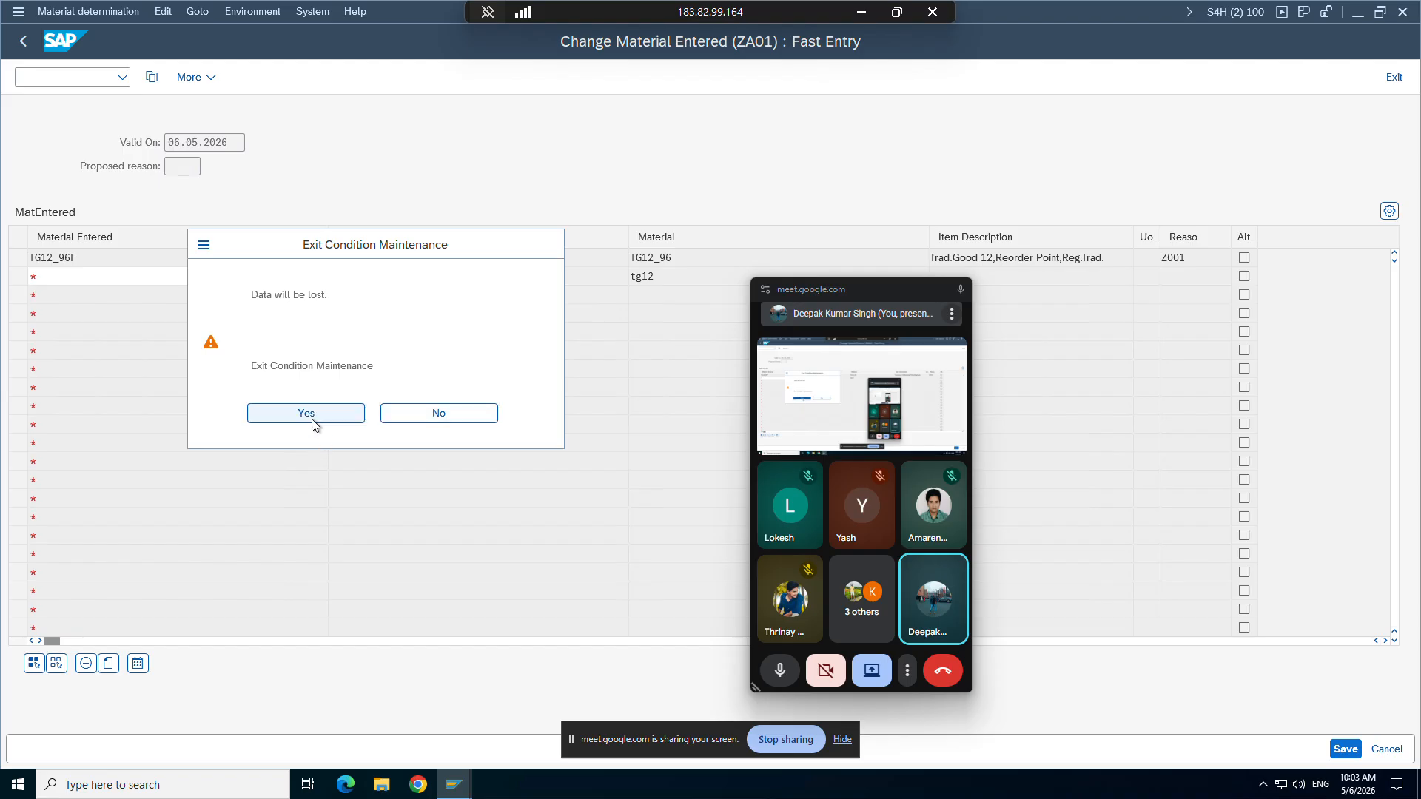
pyautogui.press('Return')
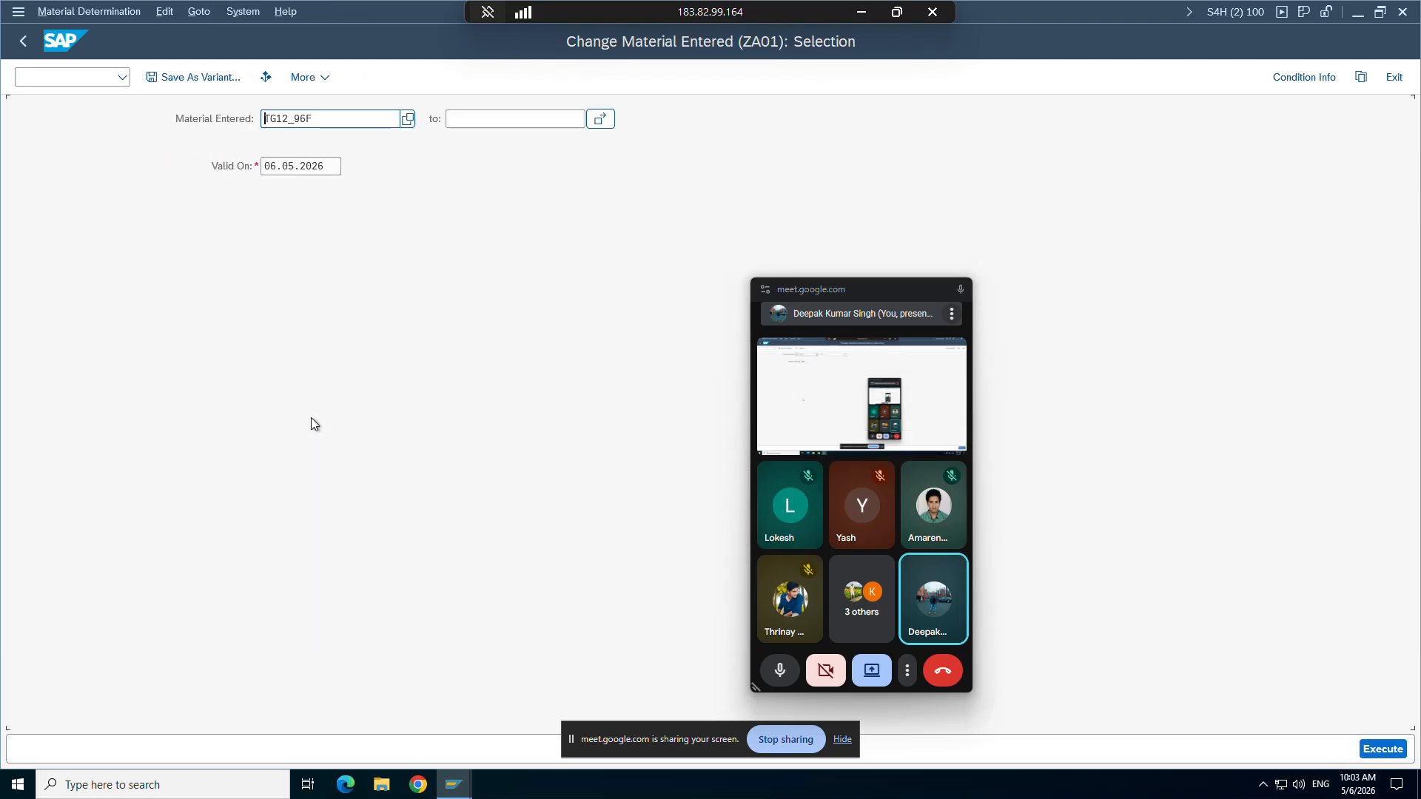
# Step: Reopen the ZA01 record for TG12_96F, add tg12 as an alternative material below TG12_96 and save the condition record
pyautogui.press('F8')
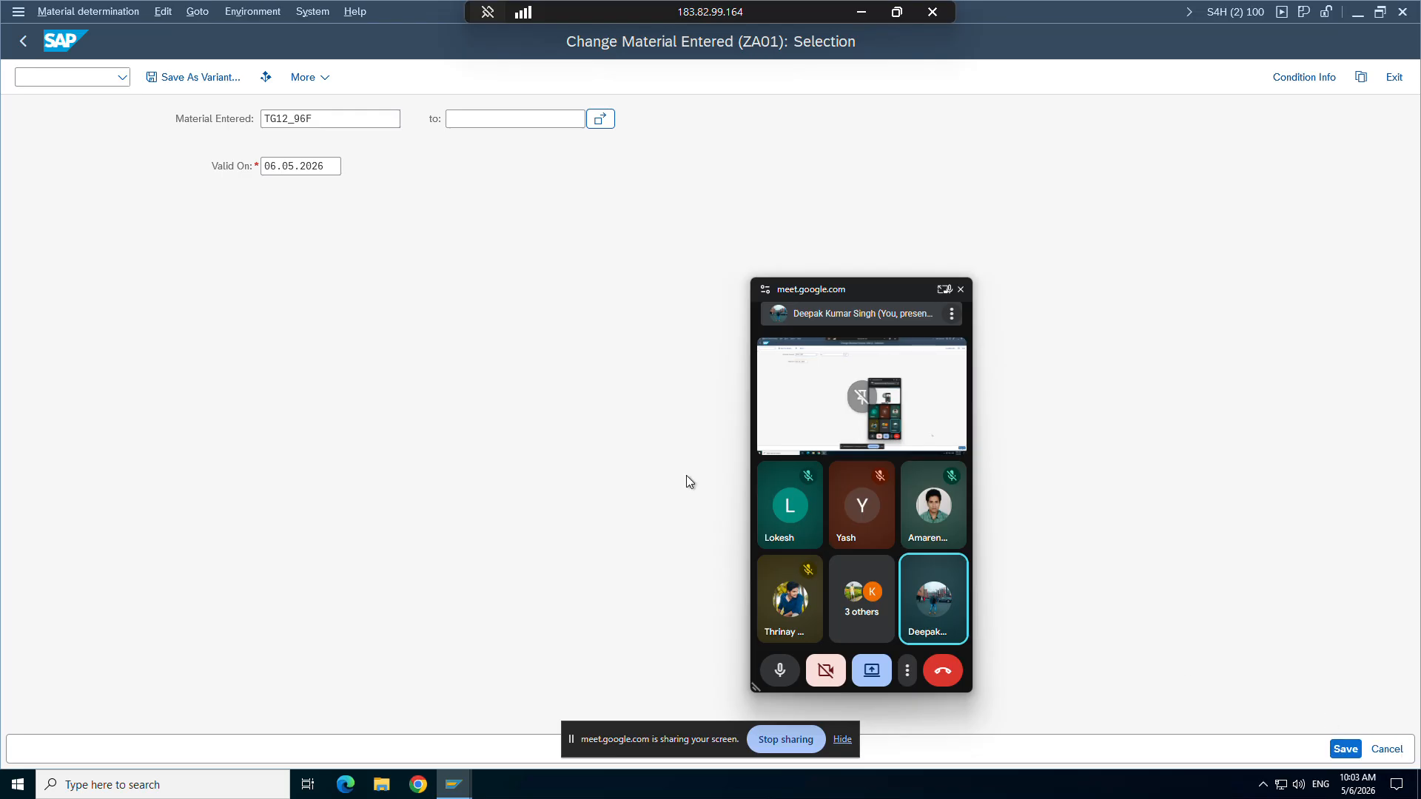
pyautogui.doubleClick(178, 257)
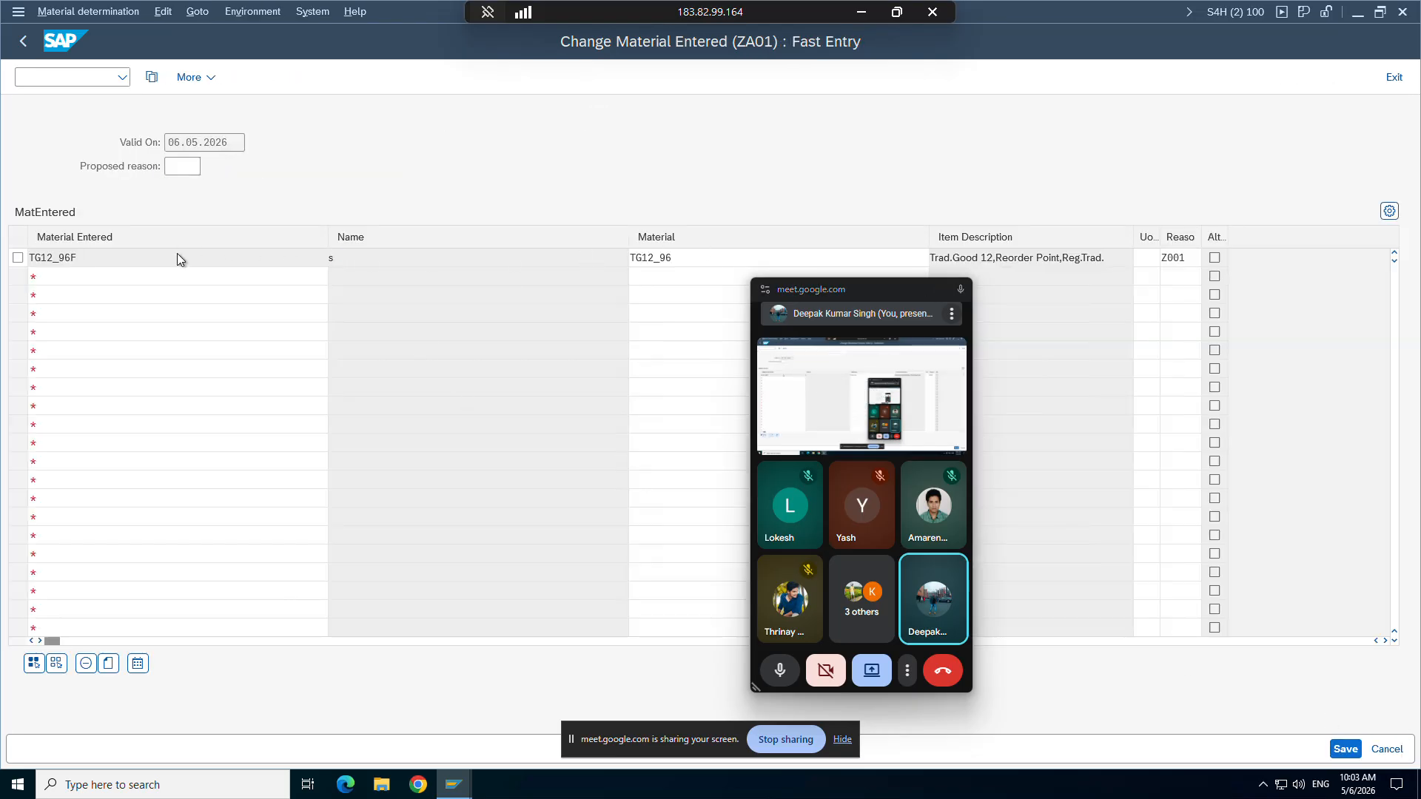
pyautogui.click(72, 420)
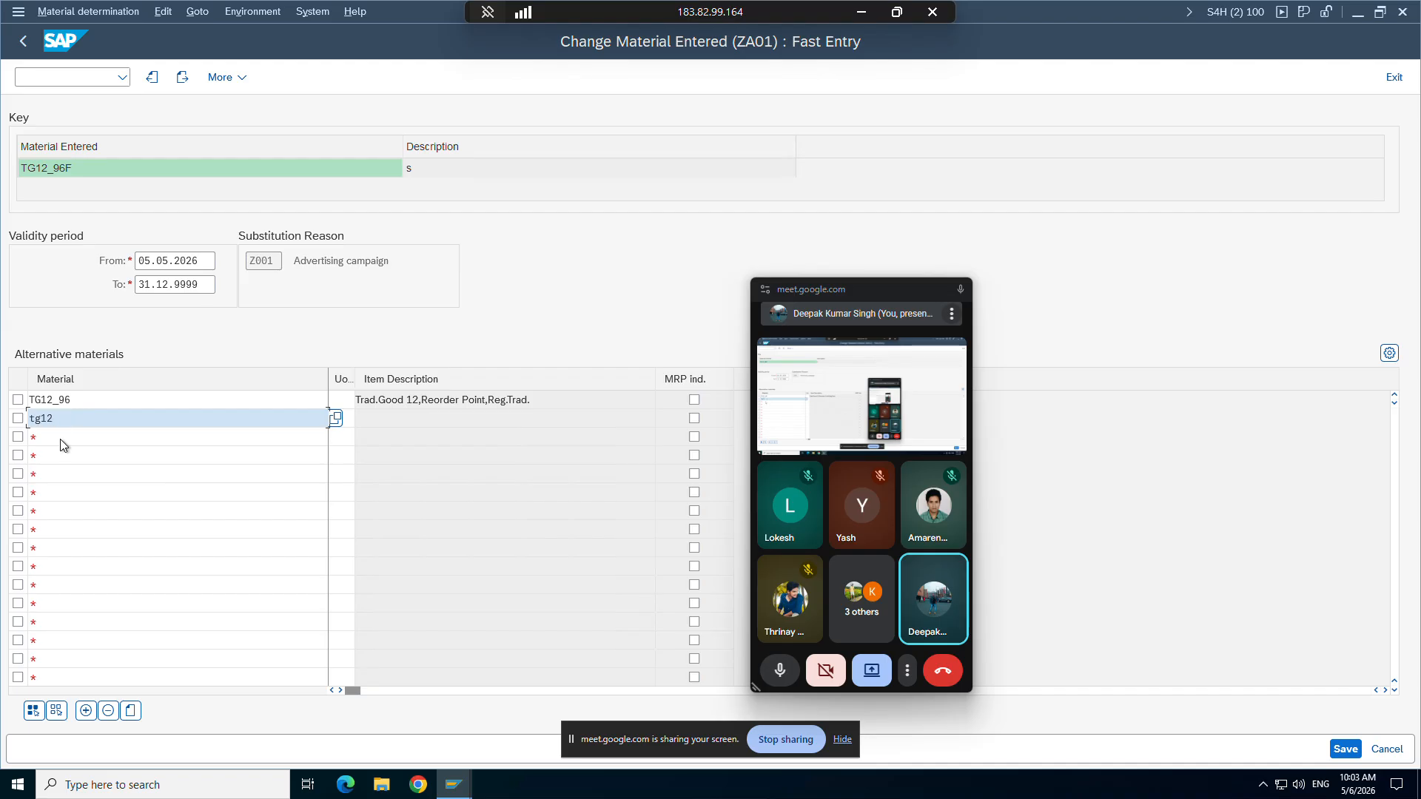
pyautogui.press('Return')
pyautogui.click(1346, 750)
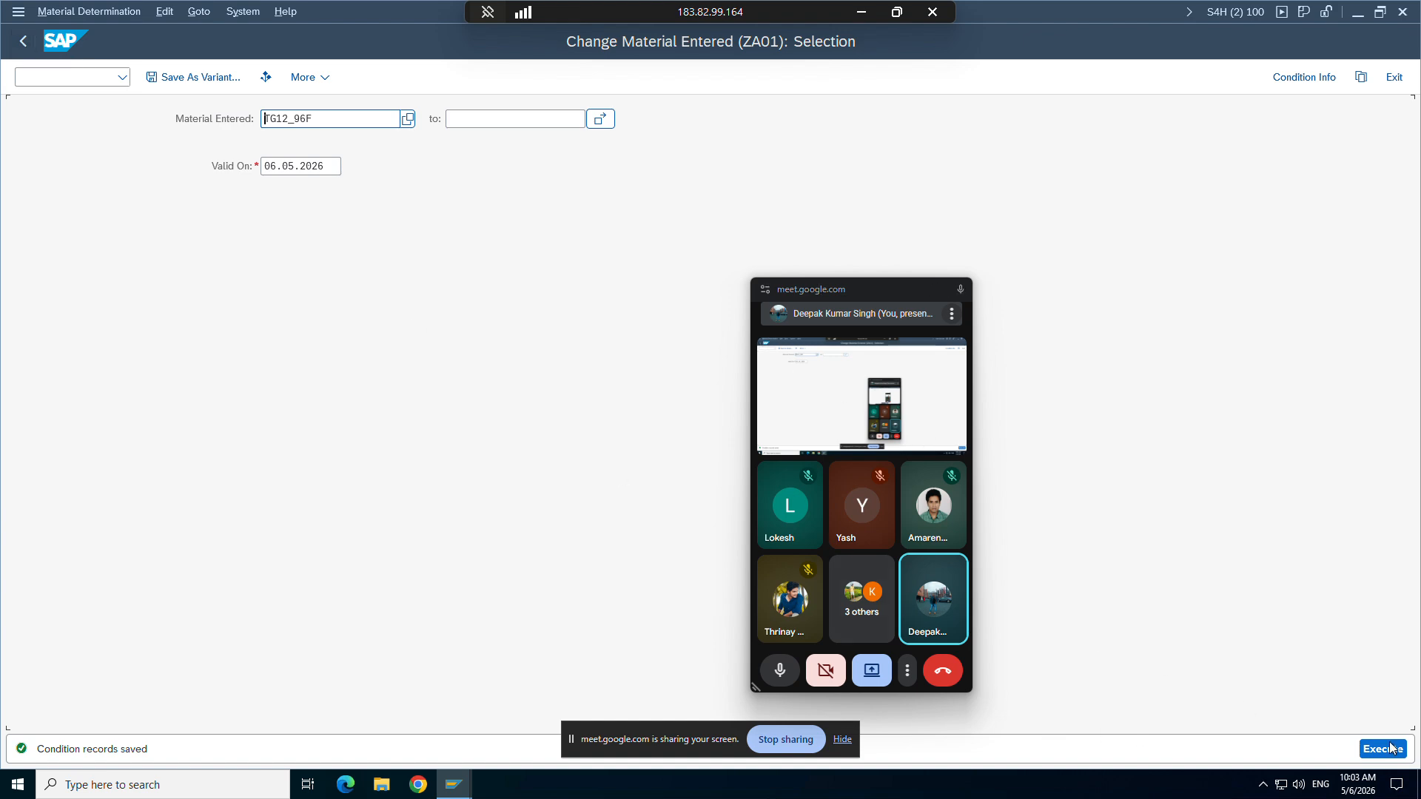
# Step: In the substitution reasons session, set reason Z001's strategy to A, displaying substitute products for selection, and save
pyautogui.moveTo(453, 790)
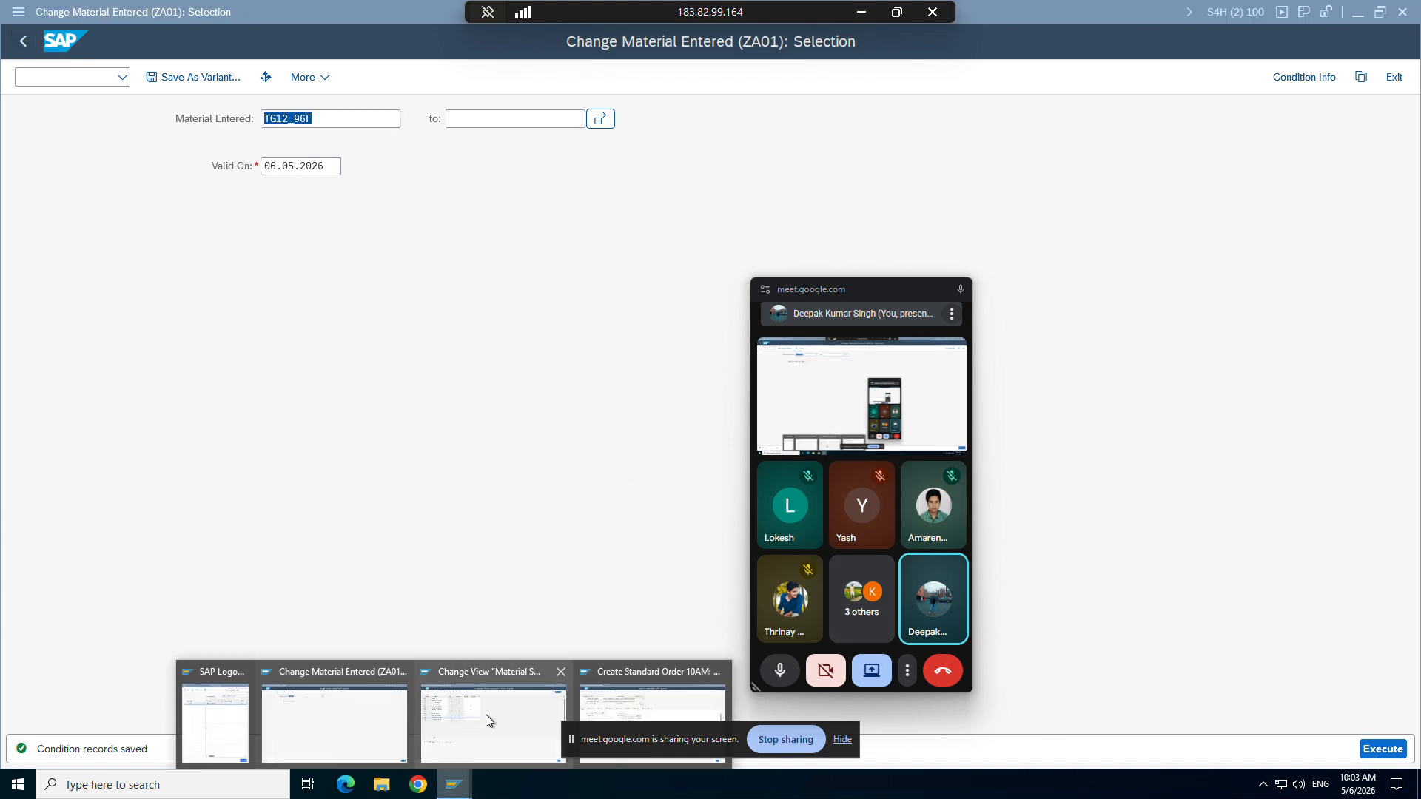
pyautogui.click(490, 716)
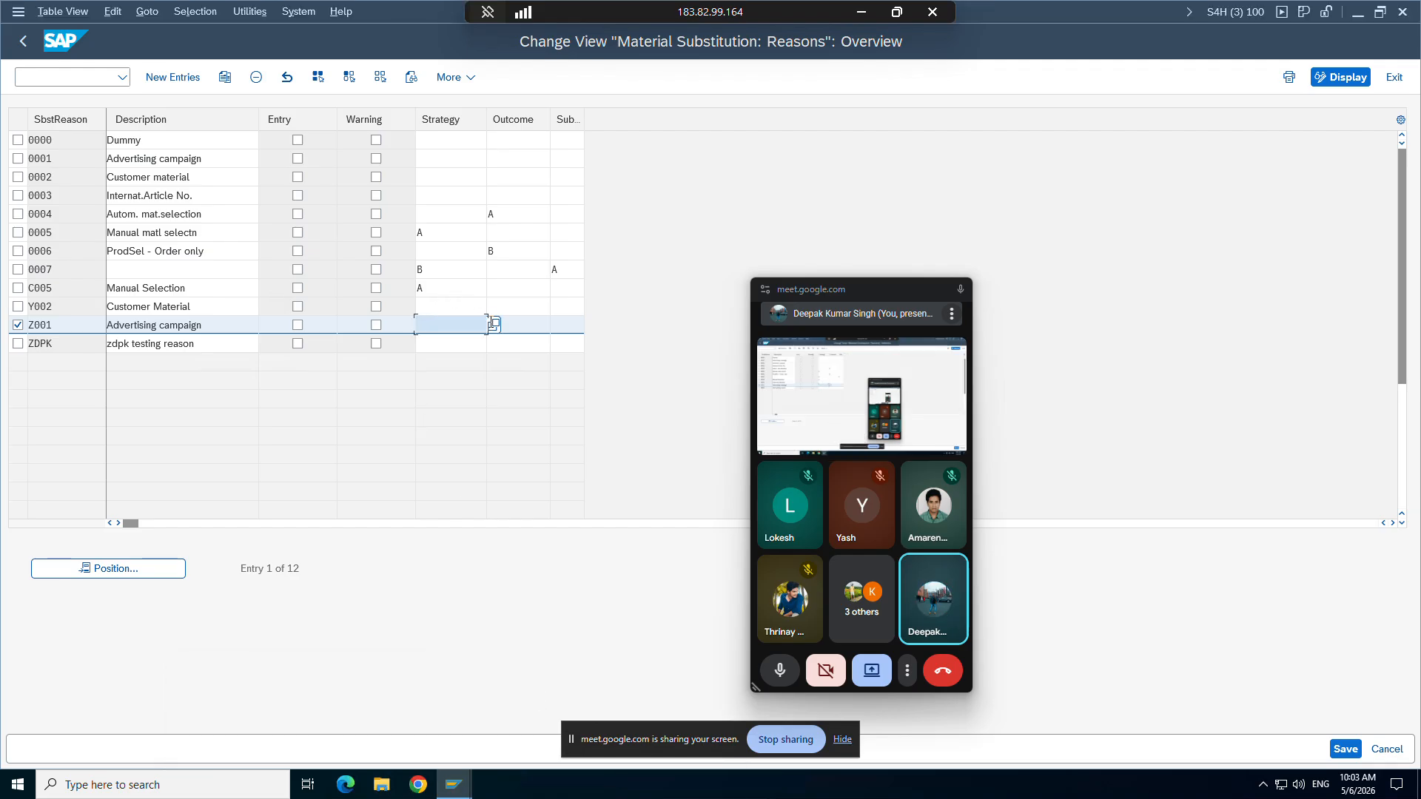
pyautogui.click(493, 324)
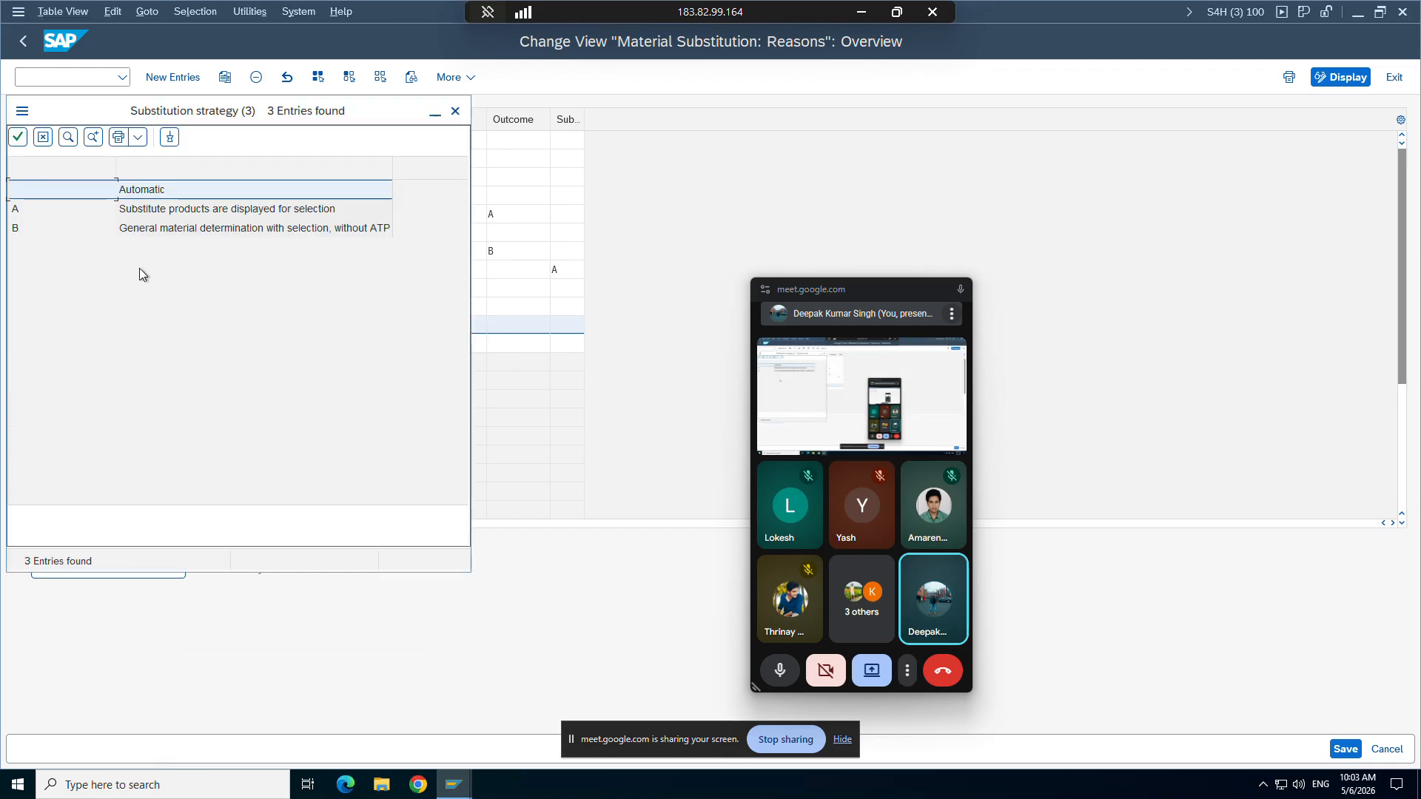
pyautogui.click(116, 212)
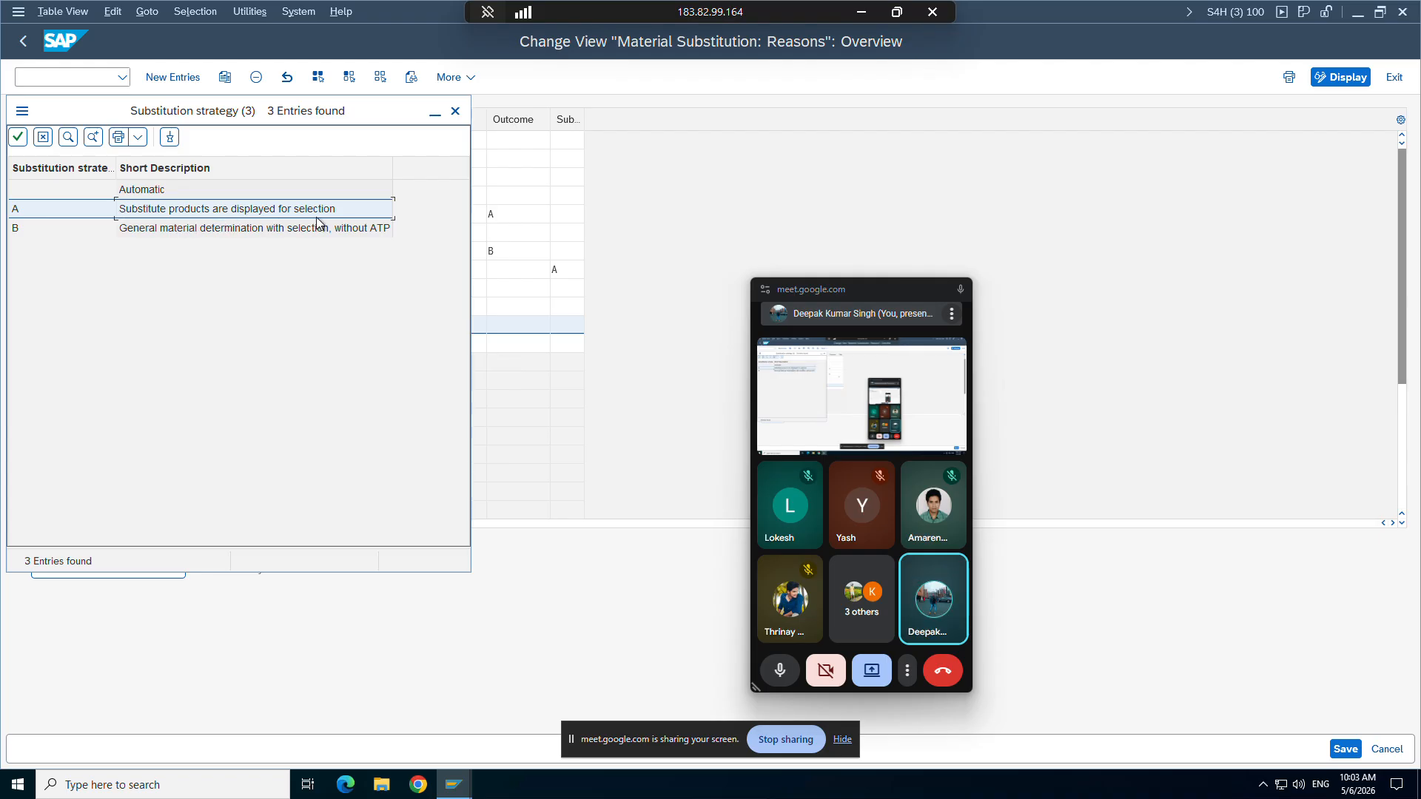
pyautogui.doubleClick(242, 209)
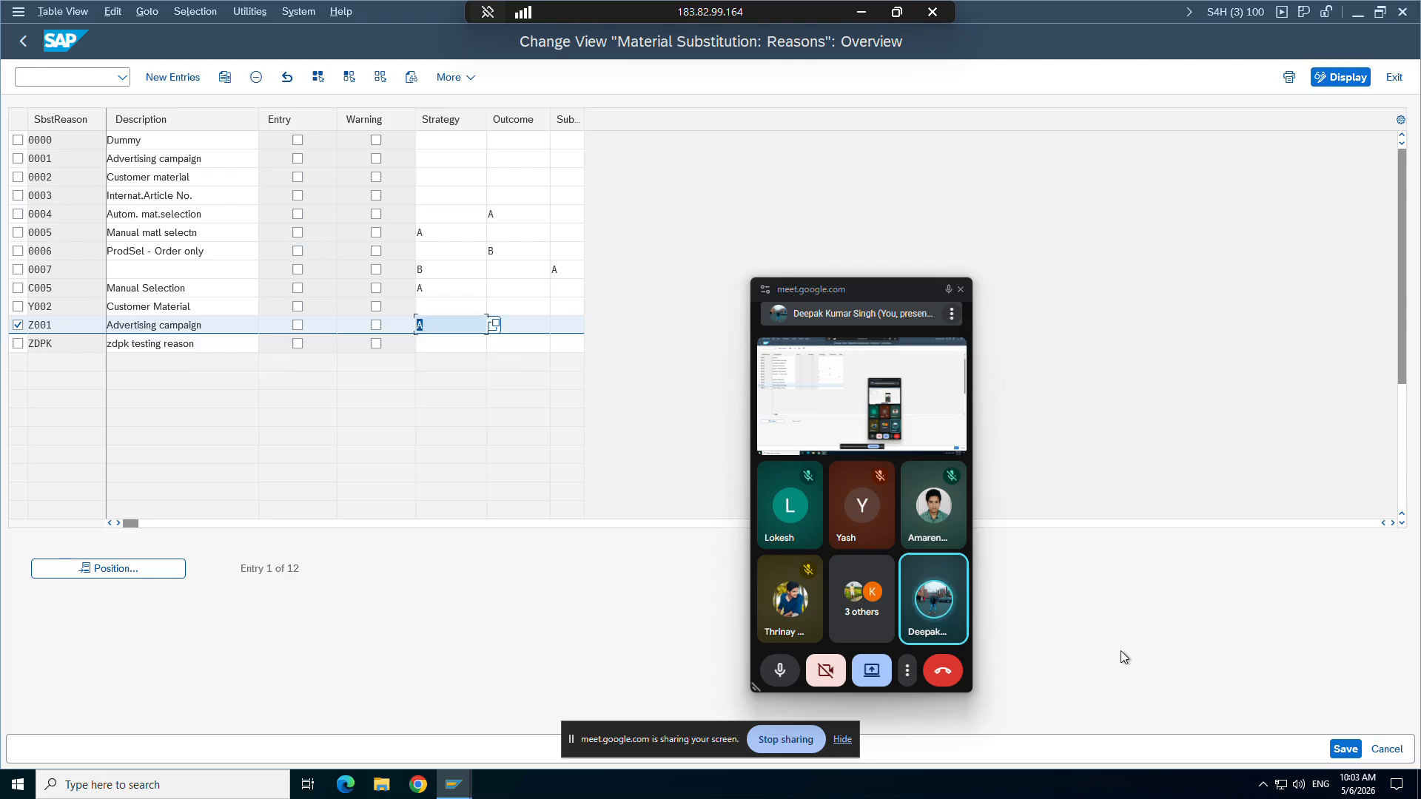
pyautogui.click(1344, 748)
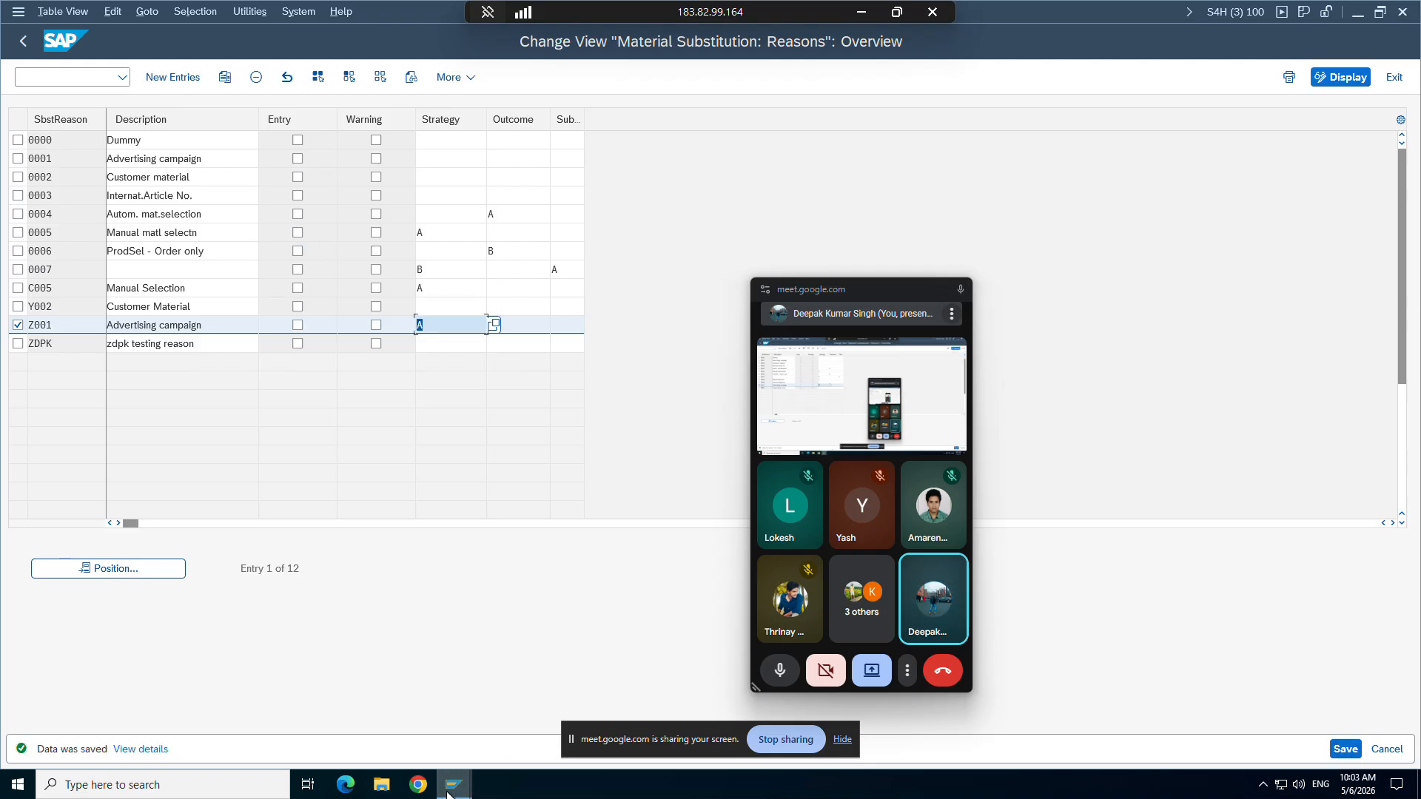
# Step: Switch to the sales order session and start a new Standard Order 10AM without saving the current one
pyautogui.moveTo(453, 784)
pyautogui.click(635, 707)
pyautogui.click(37, 77)
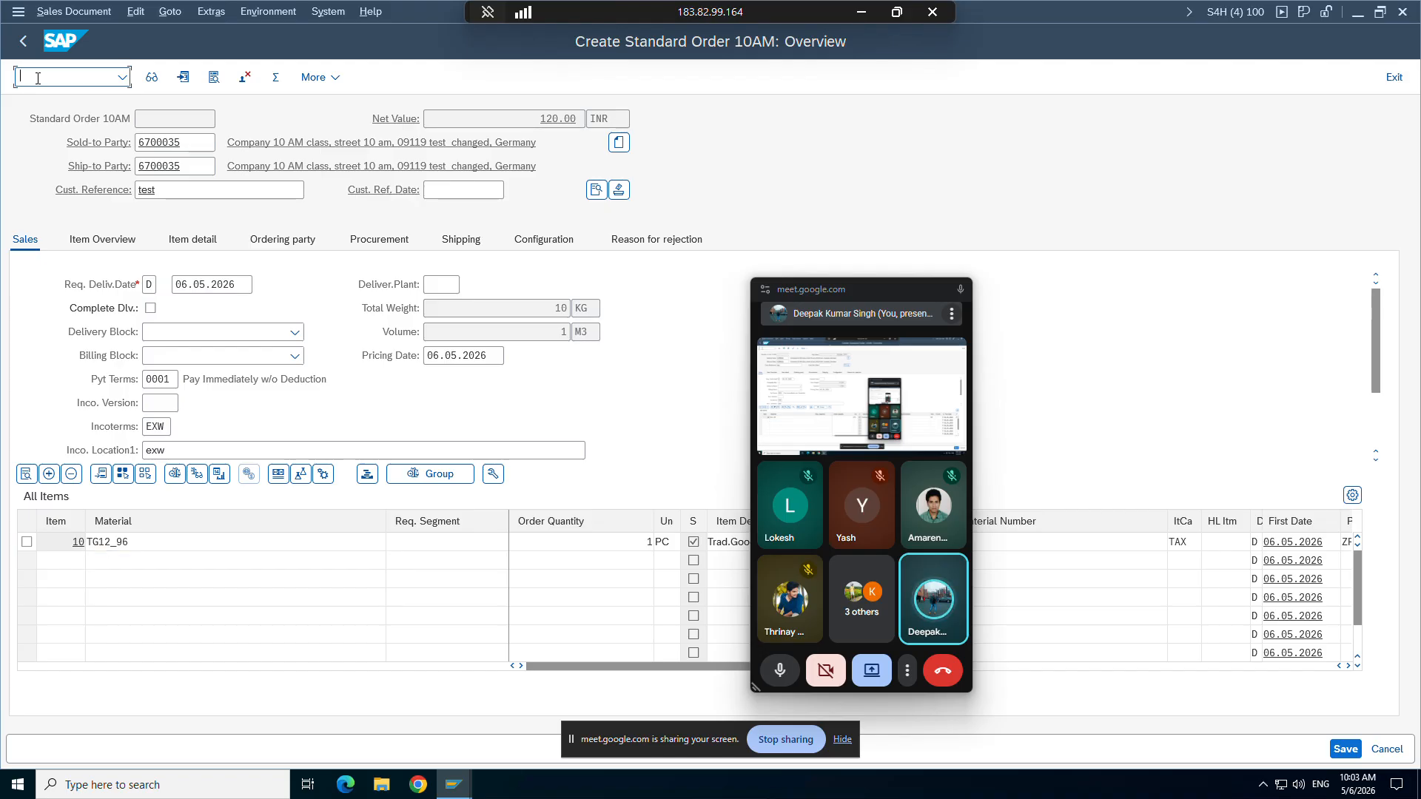
pyautogui.write('/nva')
pyautogui.press('Return')
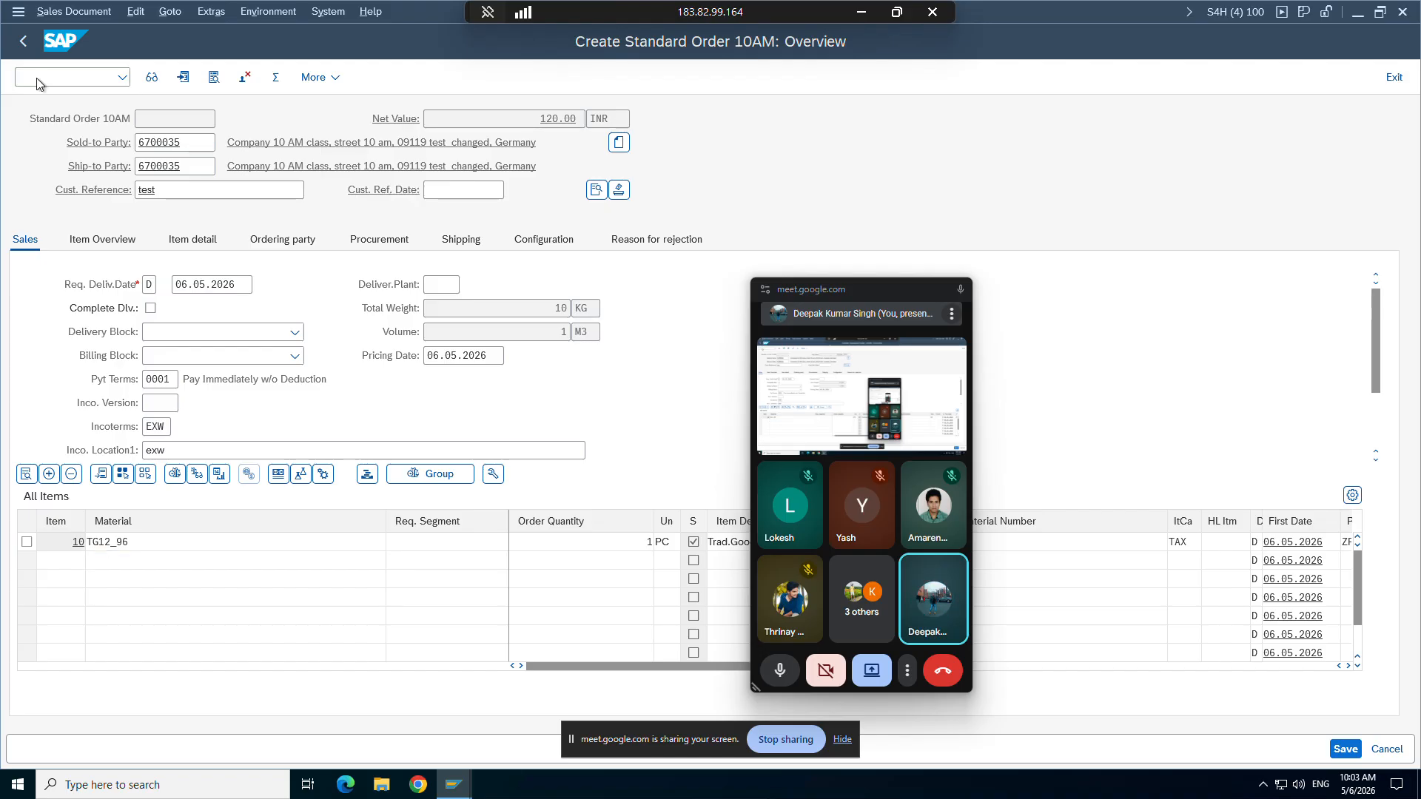
pyautogui.press('Return')
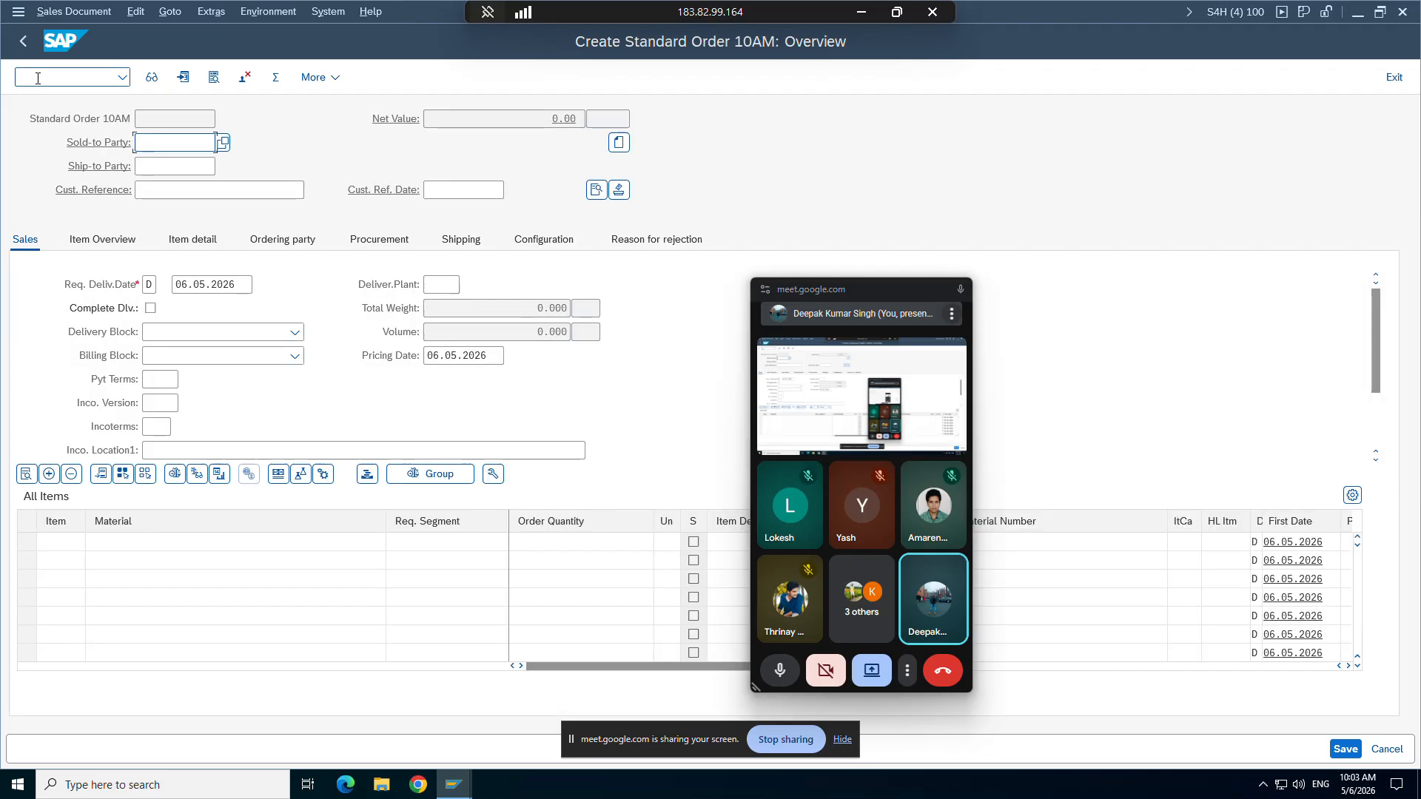
# Step: Enter the sold-to party's customer number and add TG12_96F as the first item's material in the new order
pyautogui.write('6700035')
pyautogui.press('Return')
pyautogui.press('Return')
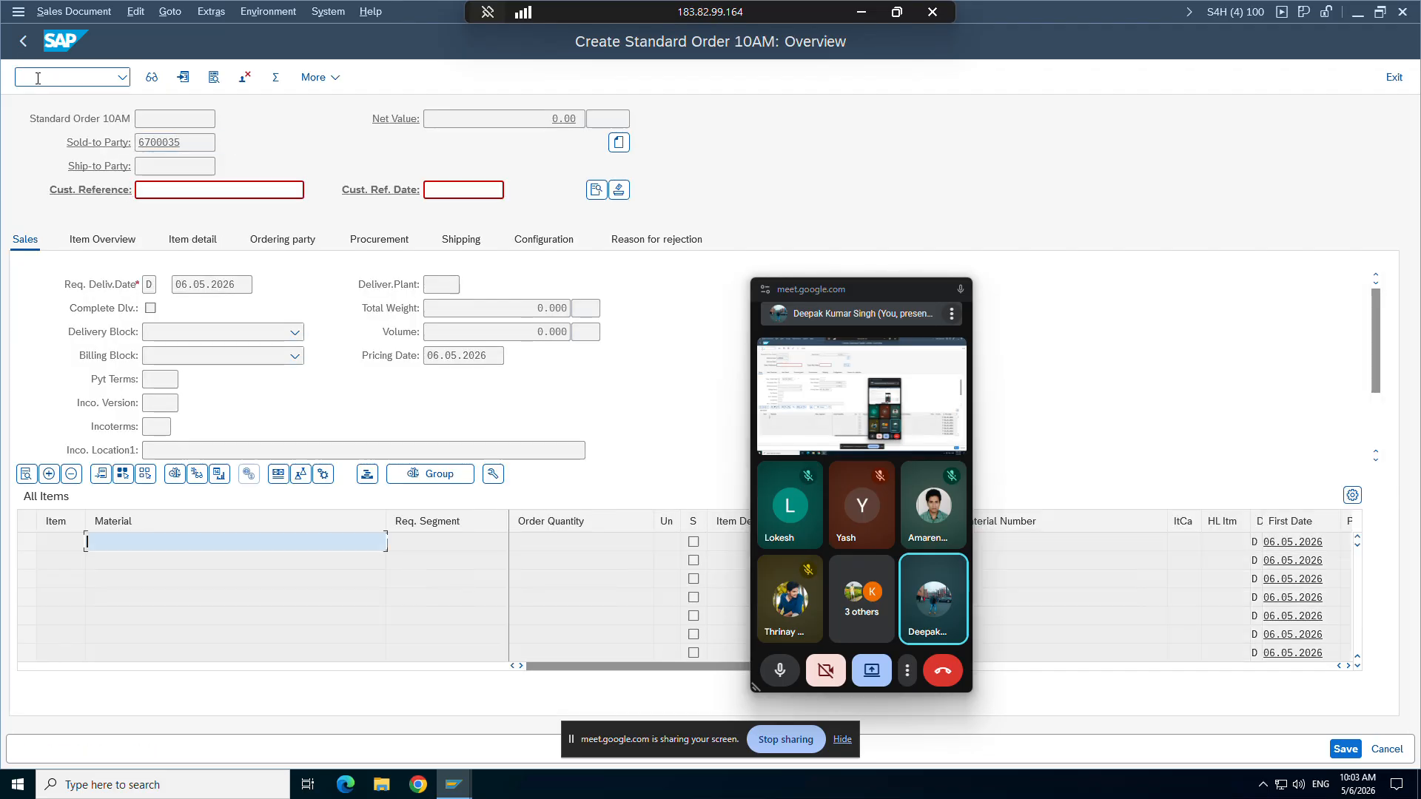
pyautogui.write('TG12')
pyautogui.press('Return')
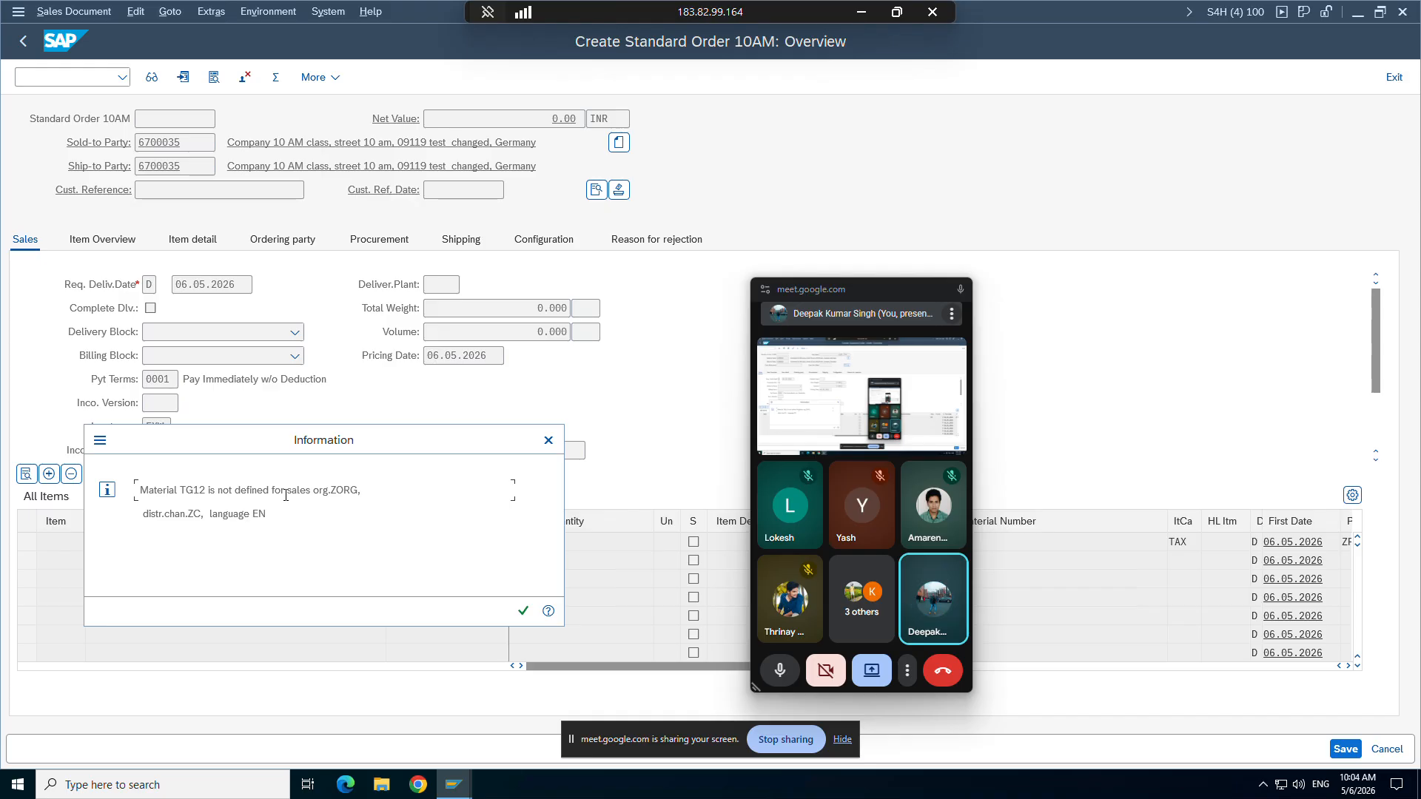
# Step: Reopen the ZA01 record for TG12_96F in its session and check the alternative materials TG12_96 and TG12
pyautogui.moveTo(453, 783)
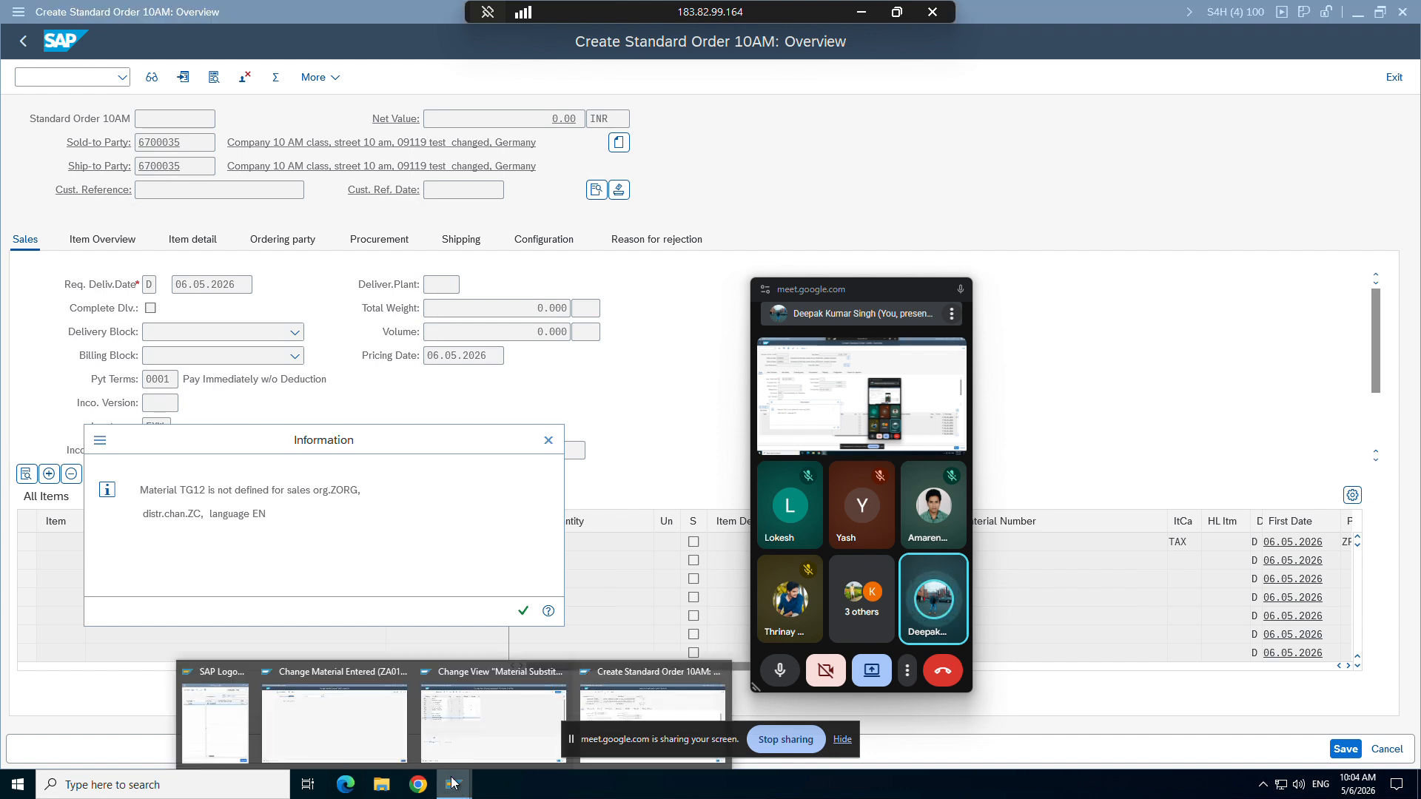
pyautogui.click(385, 722)
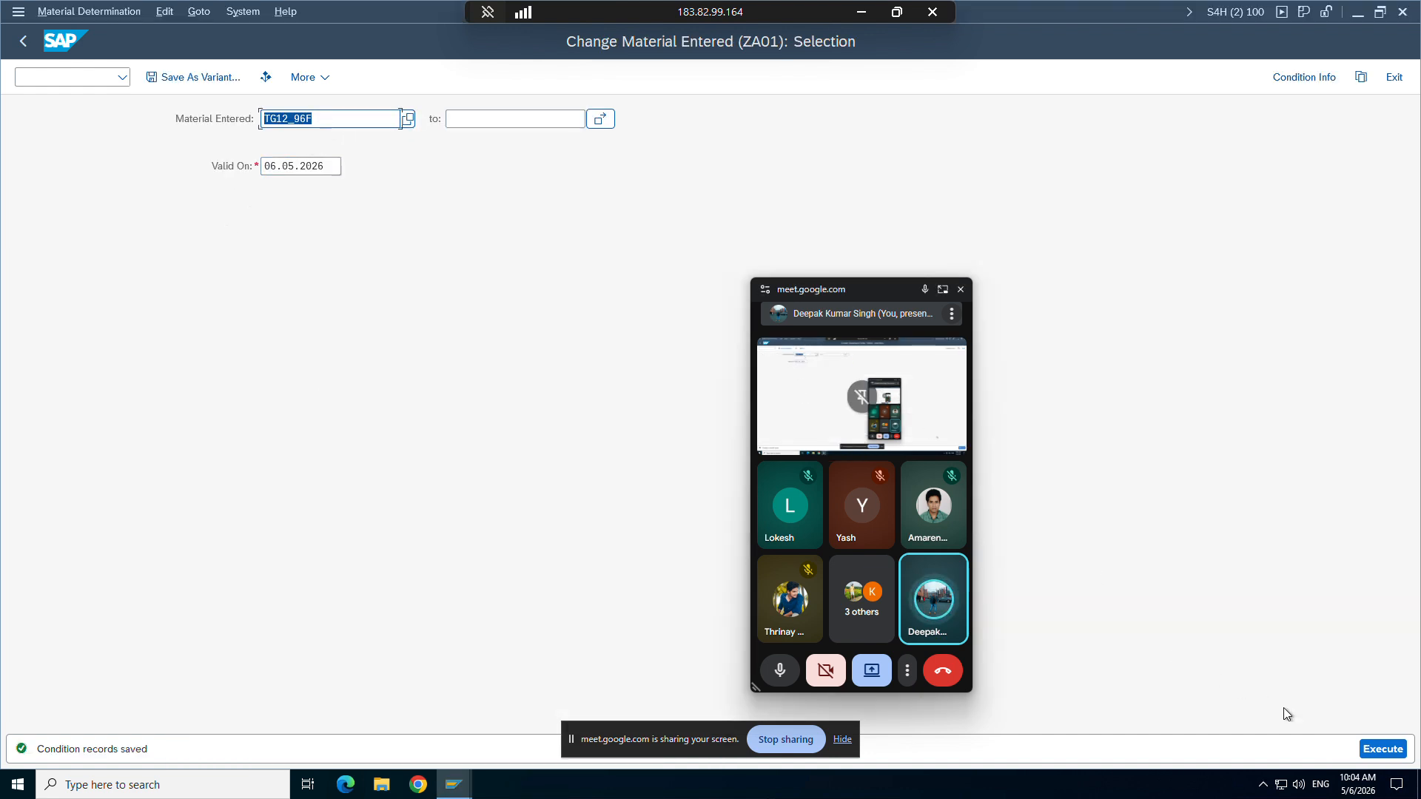
pyautogui.click(1370, 749)
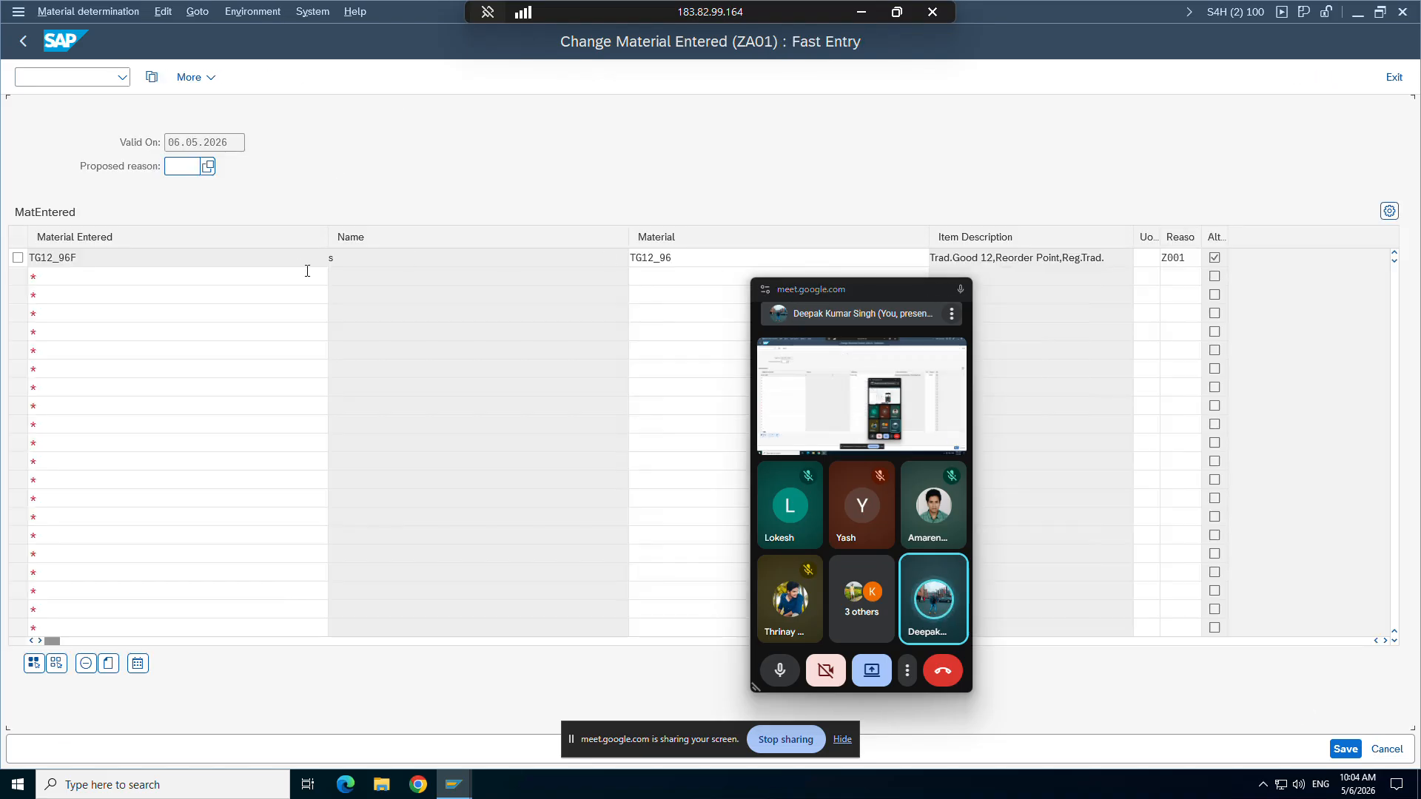
pyautogui.doubleClick(84, 259)
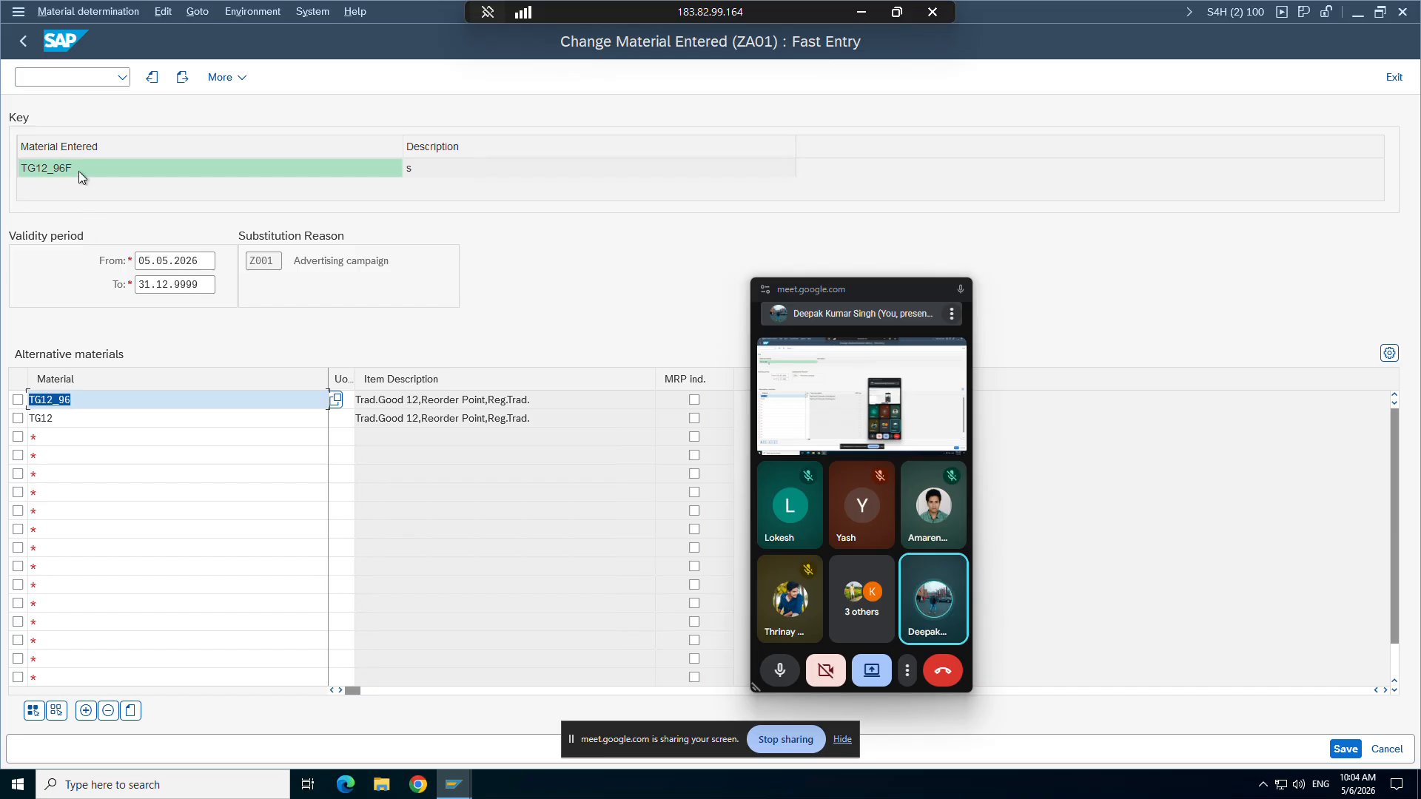
pyautogui.click(82, 404)
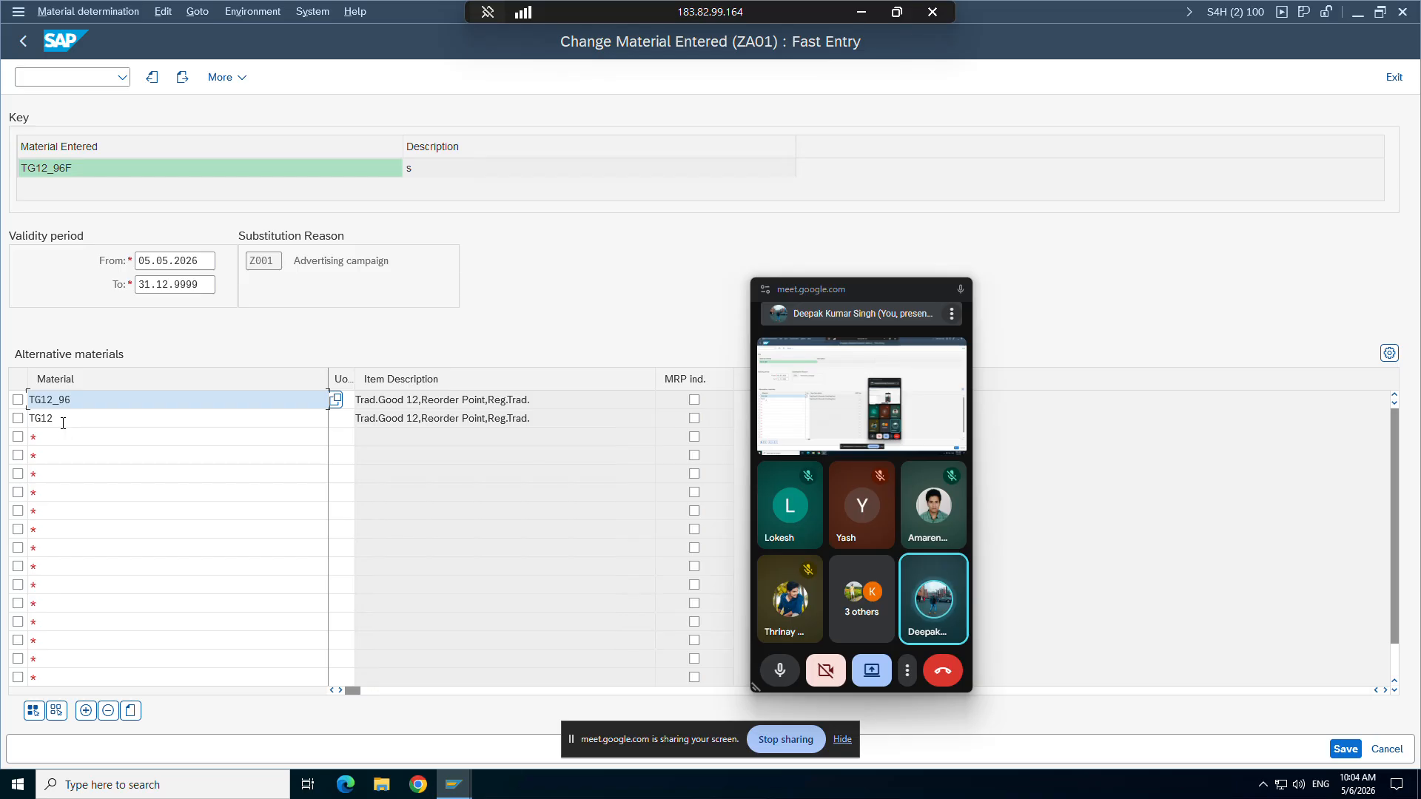
pyautogui.click(63, 423)
# Step: Return to the sales order, acknowledge the information message and try to choose TG12 as the substitute for TG12_96F
pyautogui.moveTo(477, 795)
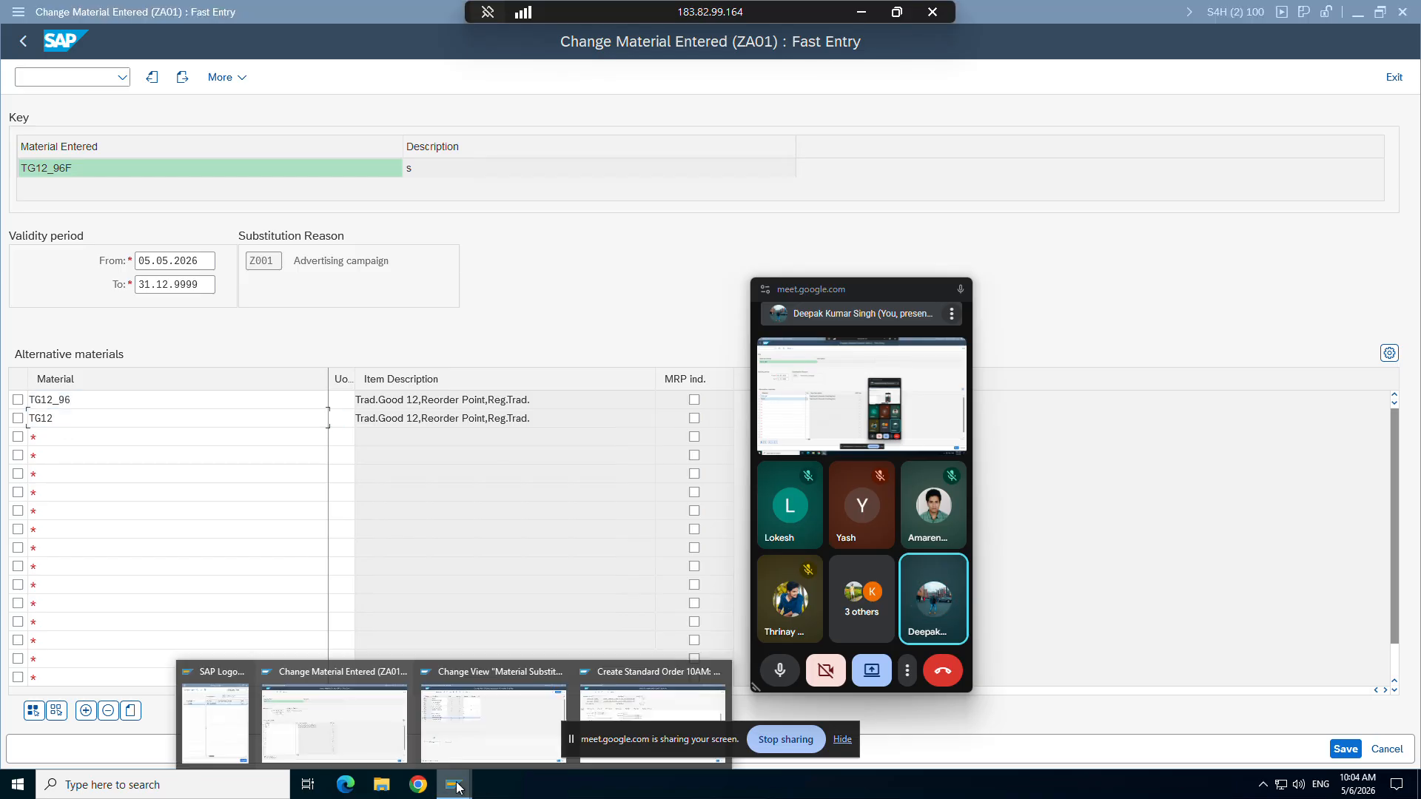
pyautogui.click(650, 712)
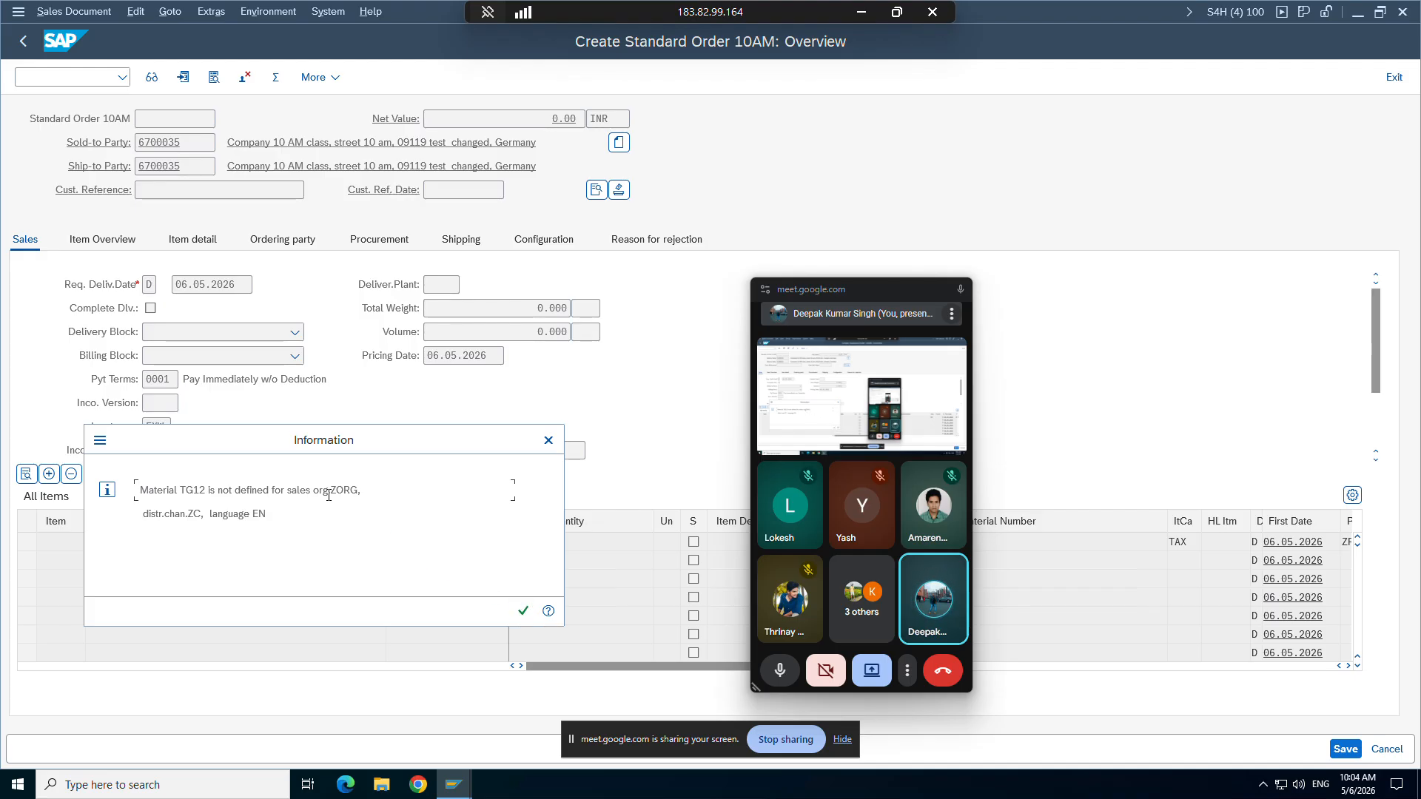
pyautogui.click(522, 610)
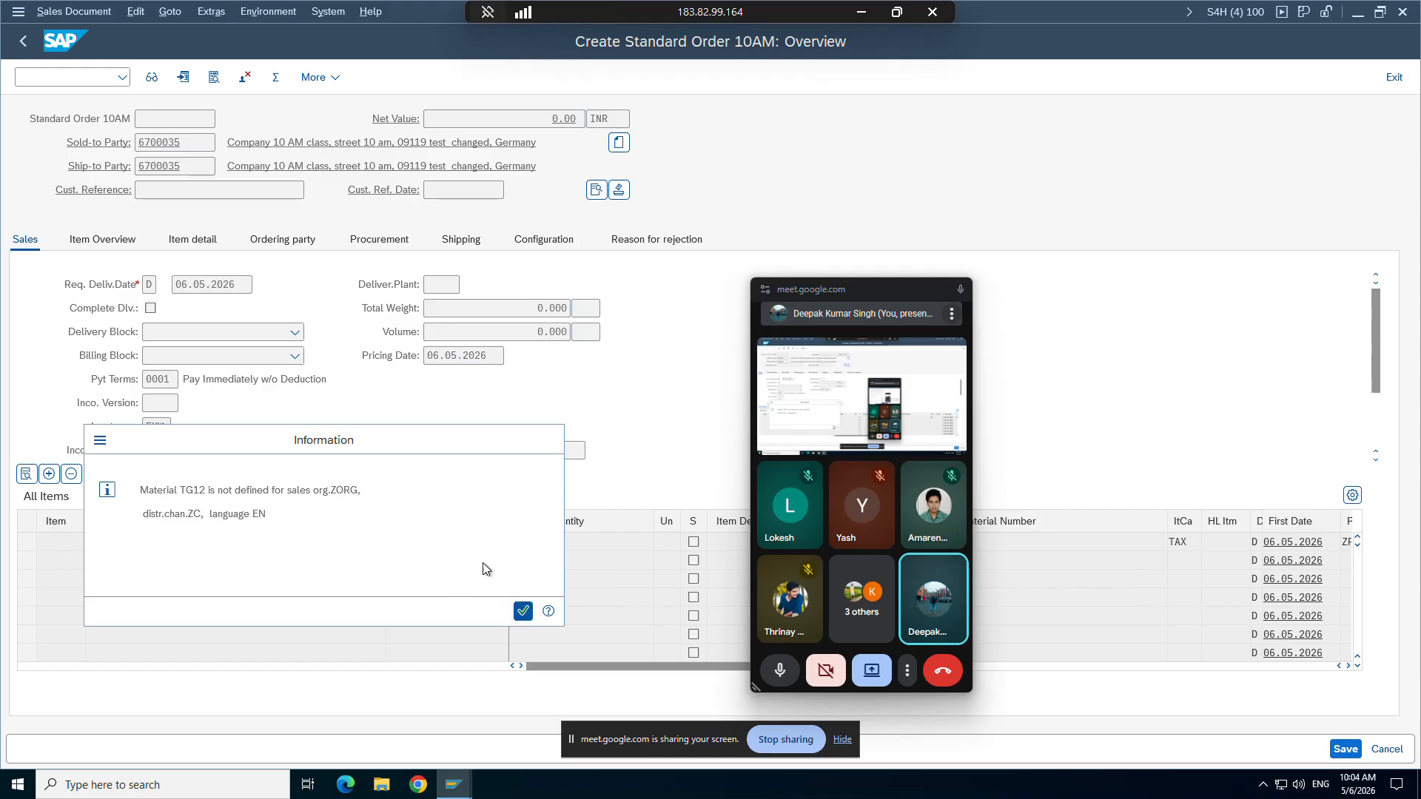
pyautogui.click(521, 610)
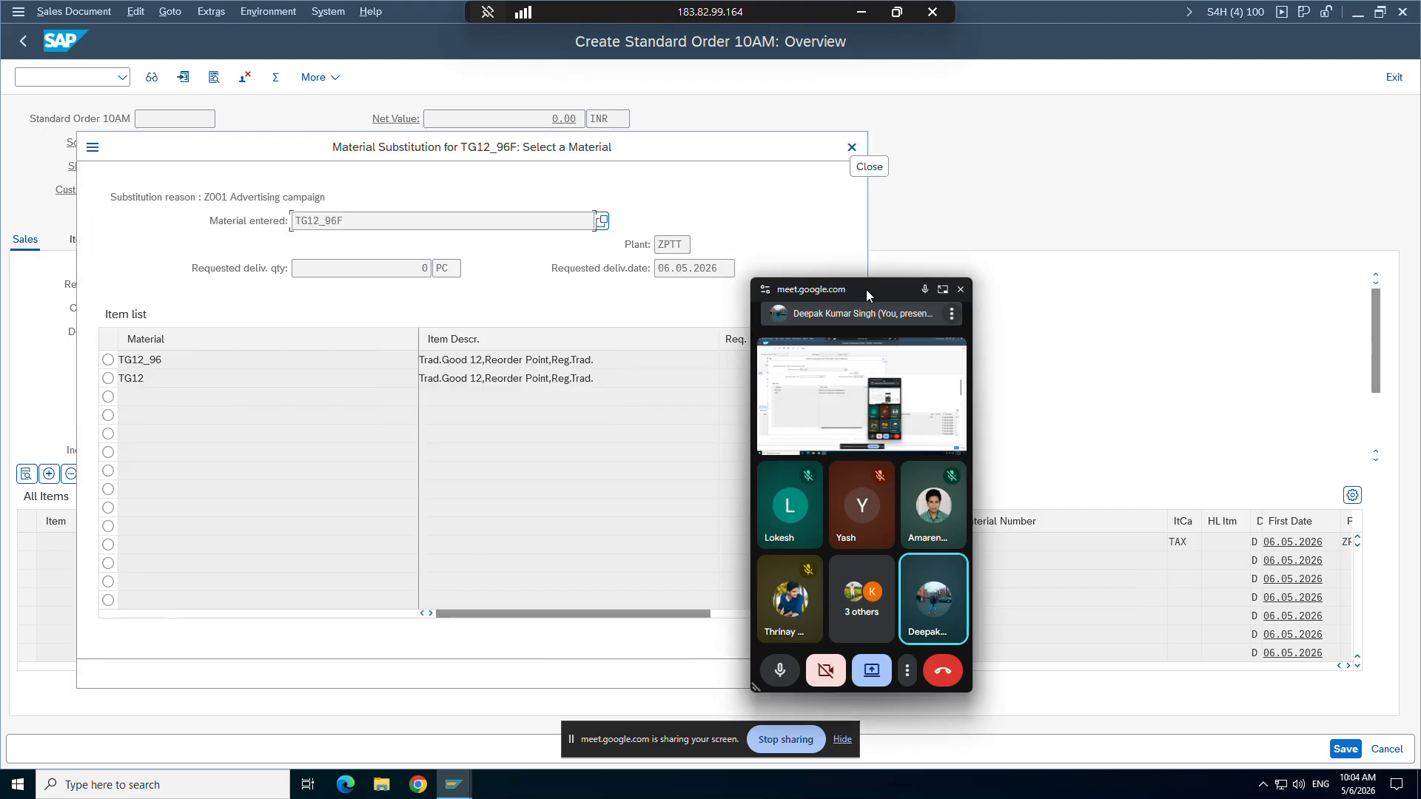
pyautogui.moveTo(866, 290); pyautogui.dragTo(1085, 282)
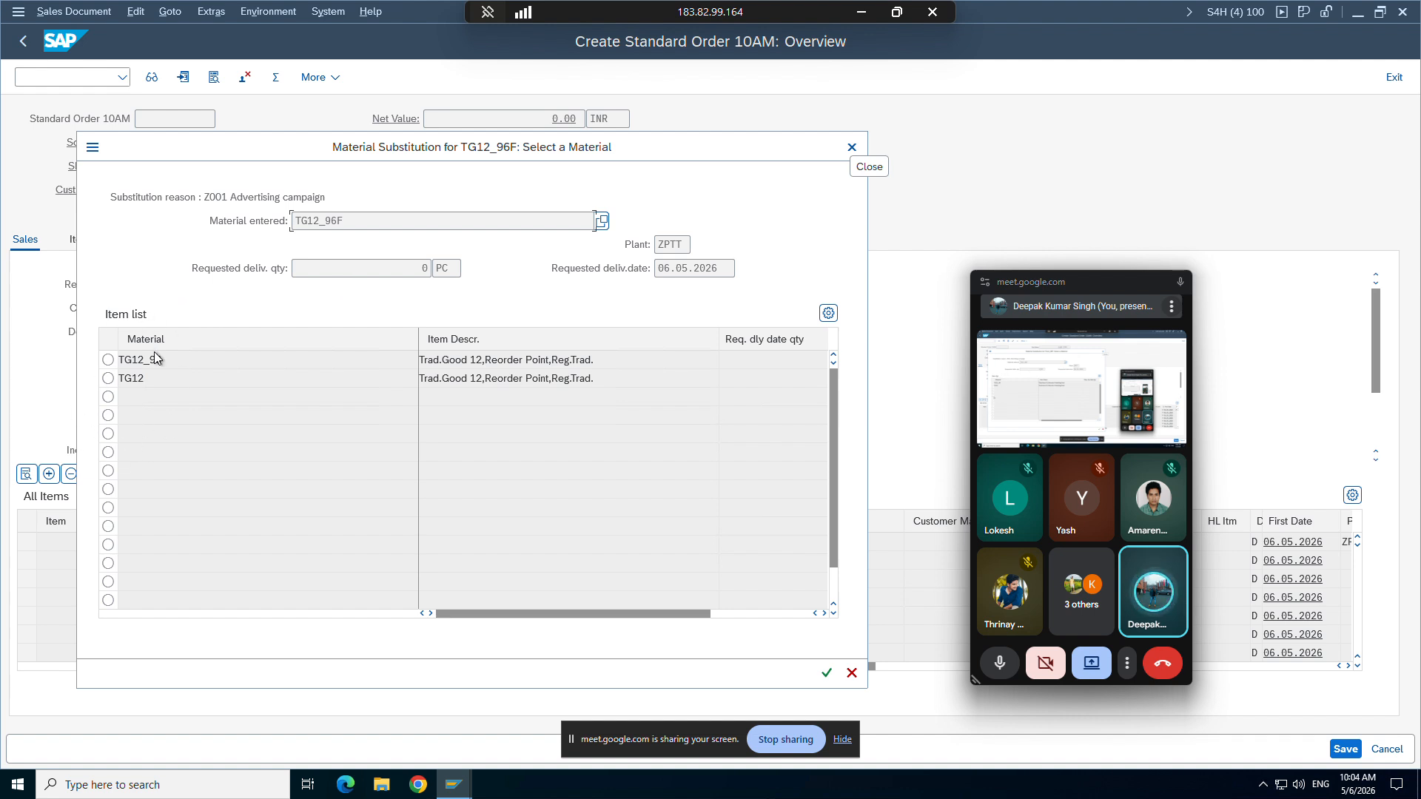
pyautogui.click(108, 360)
pyautogui.click(109, 378)
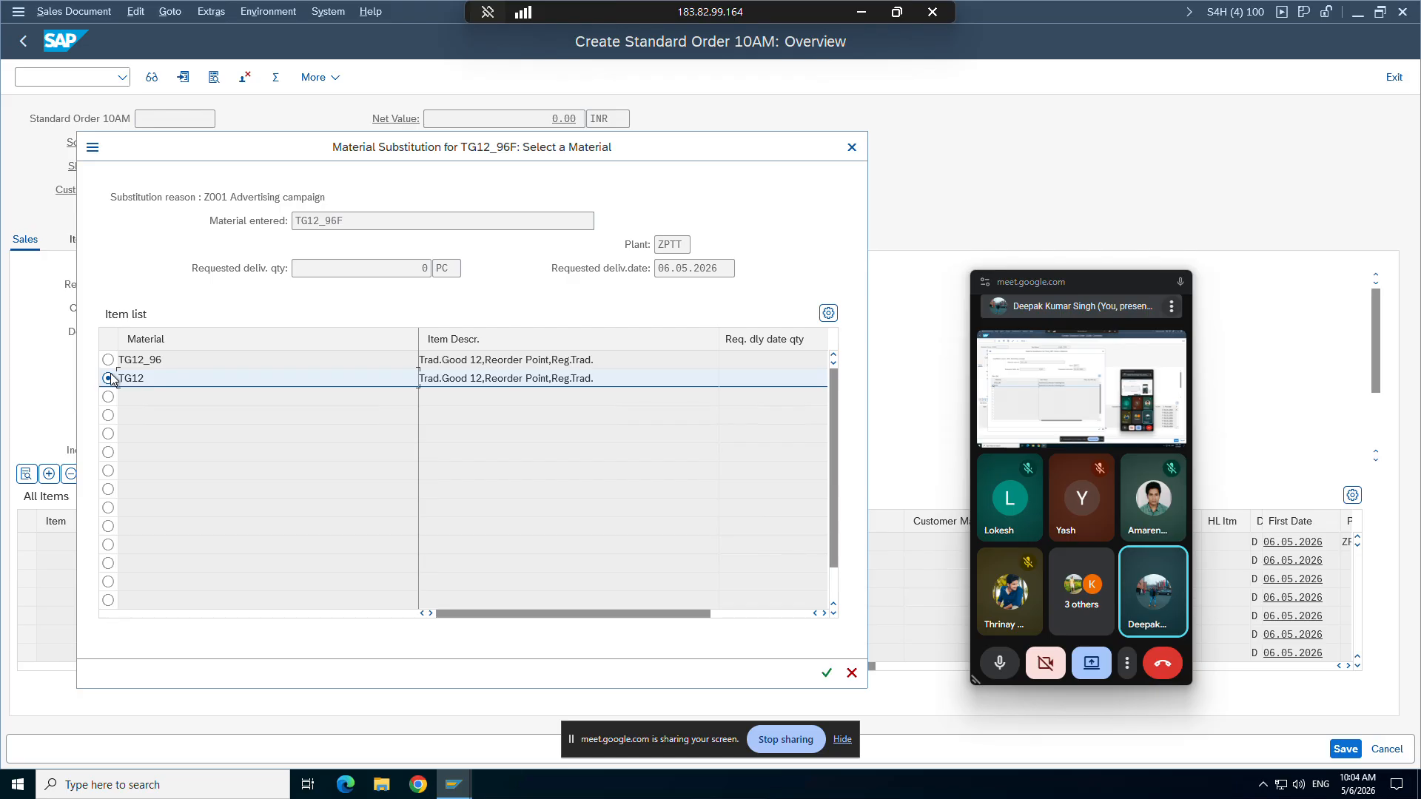
pyautogui.click(108, 378)
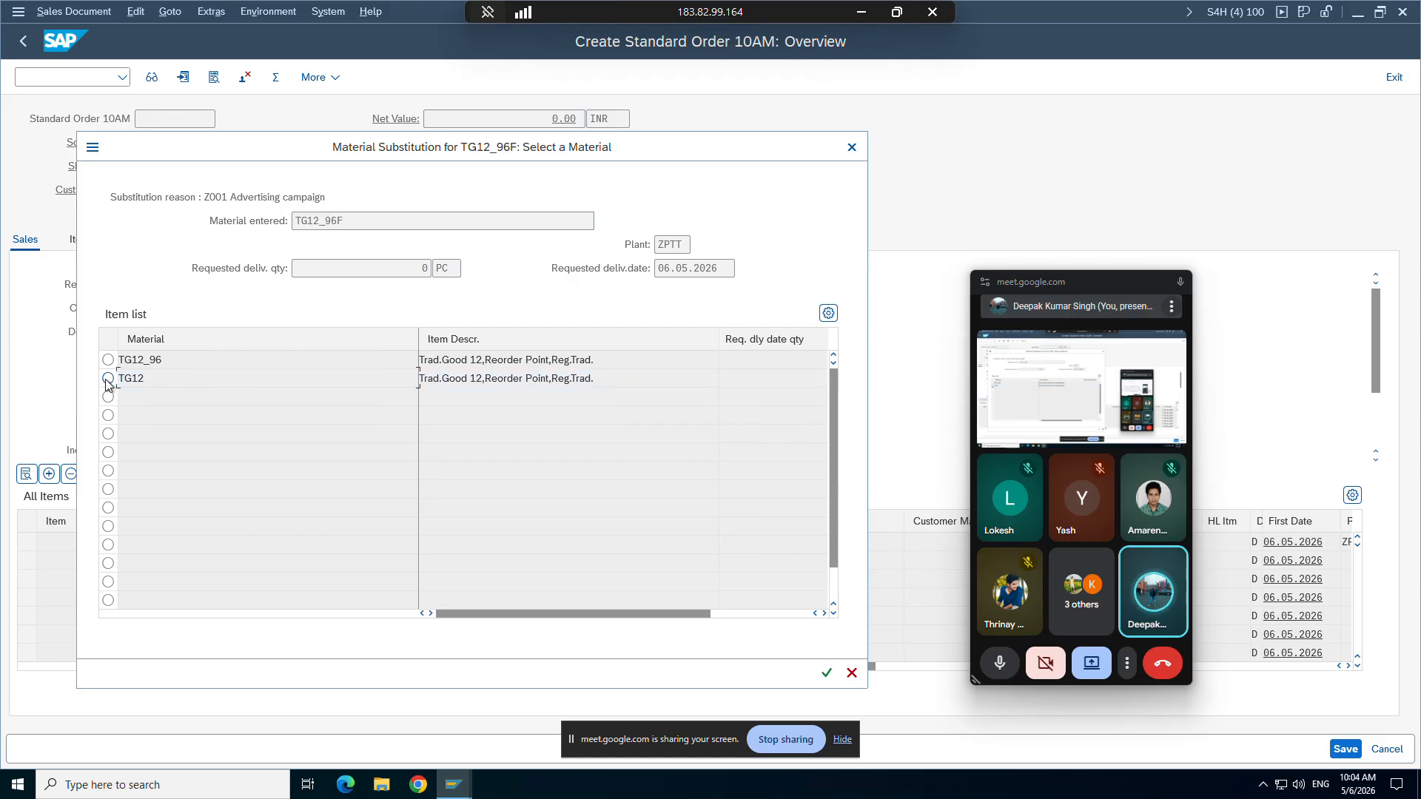
pyautogui.click(827, 673)
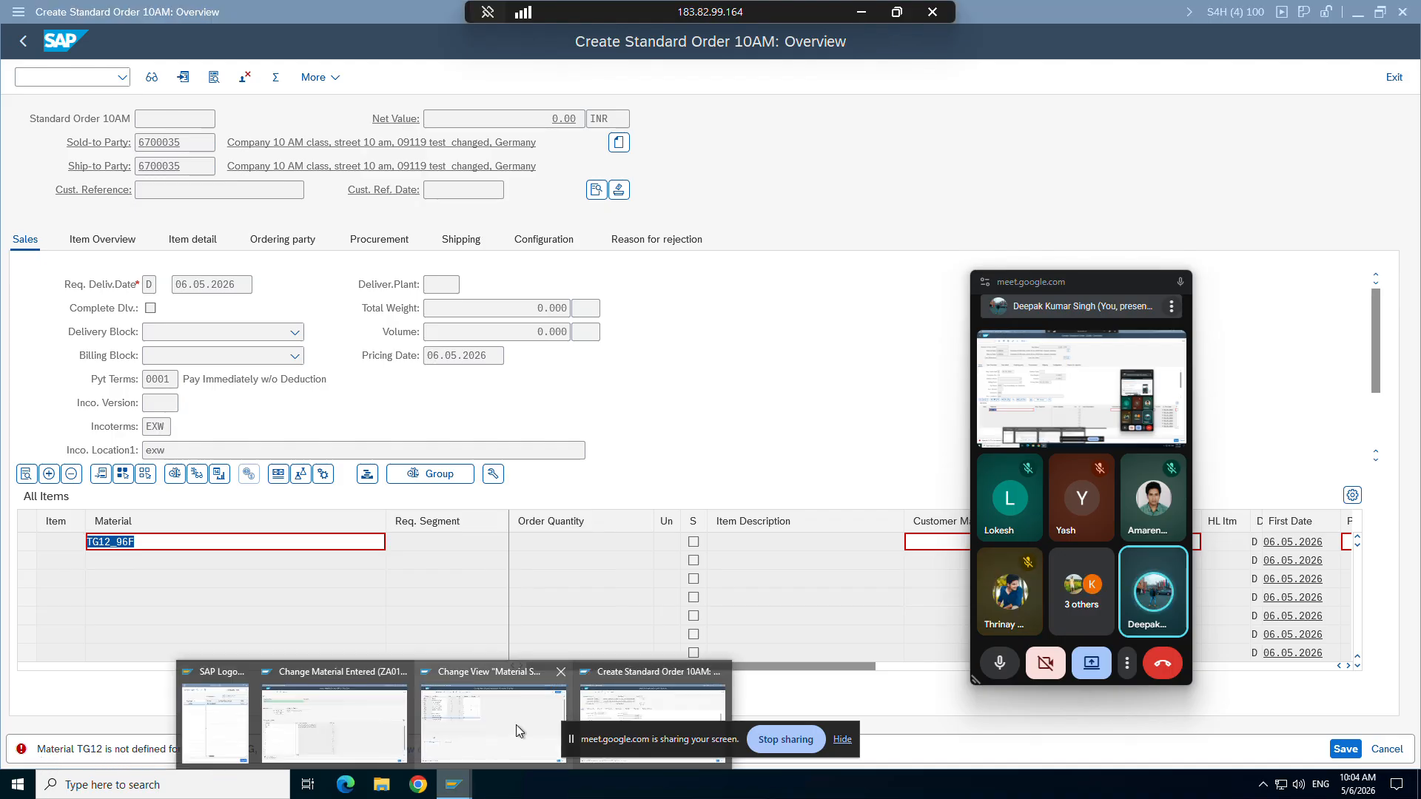
# Step: Open a new SAP GUI window and start the general table display with transaction se16n
pyautogui.click(43, 12)
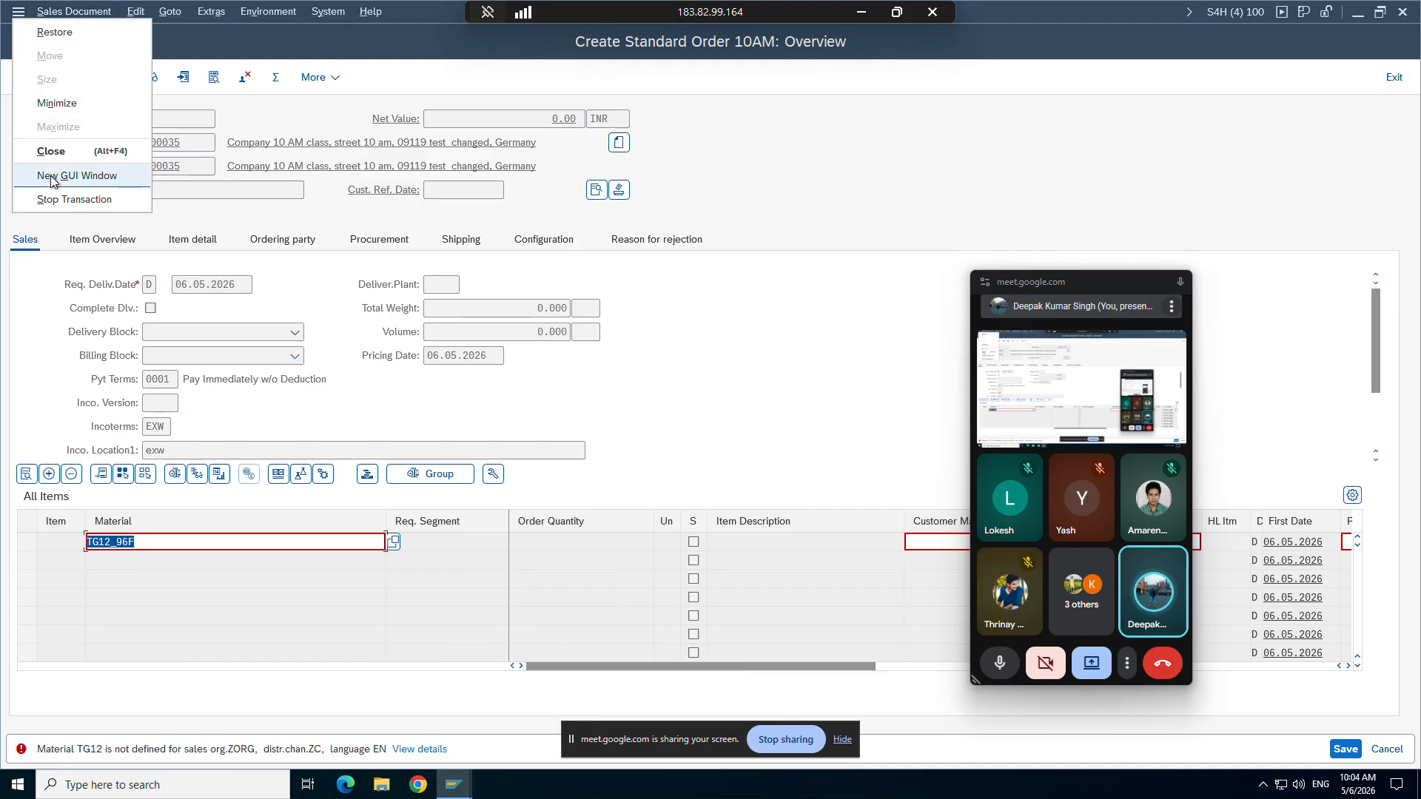
pyautogui.click(53, 174)
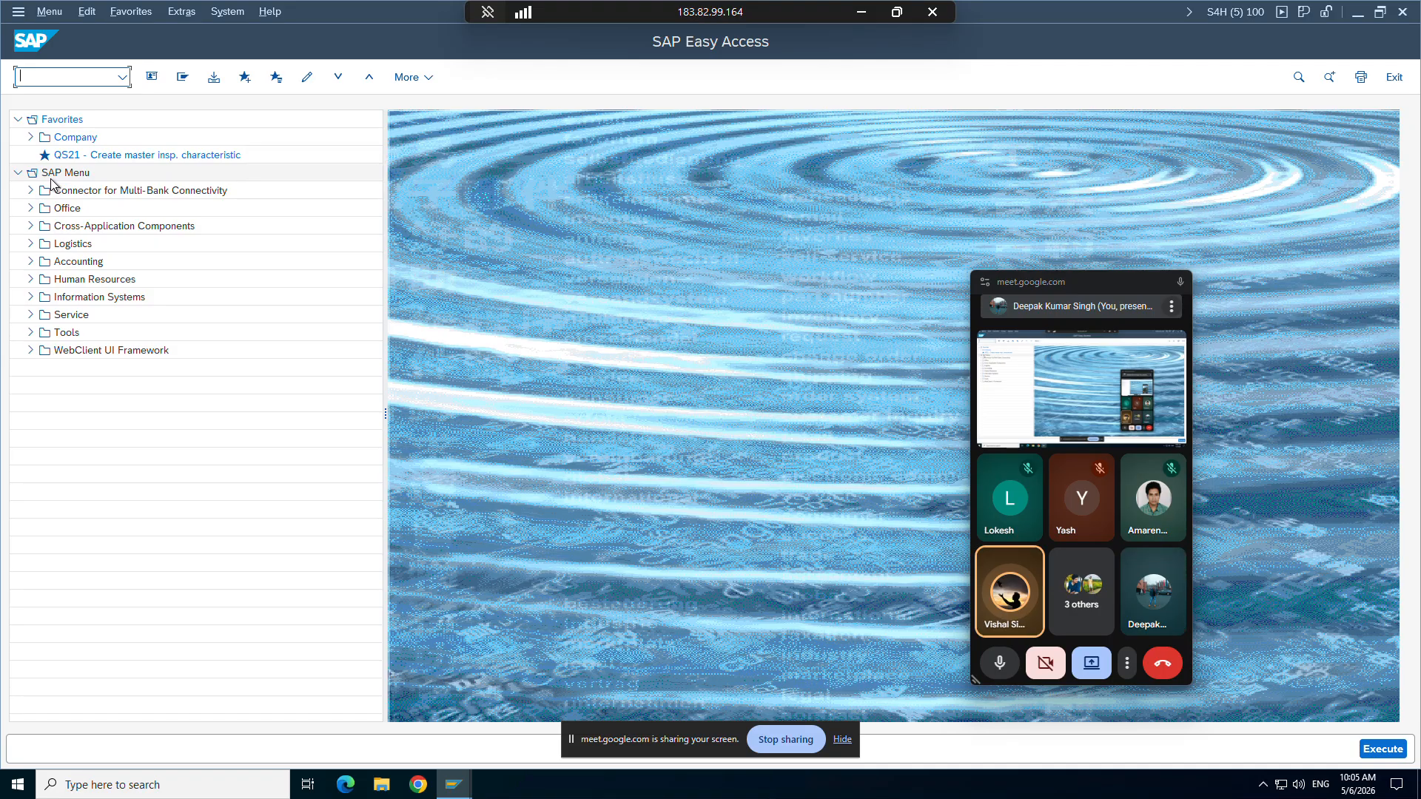
pyautogui.write('se16n')
pyautogui.press('Return')
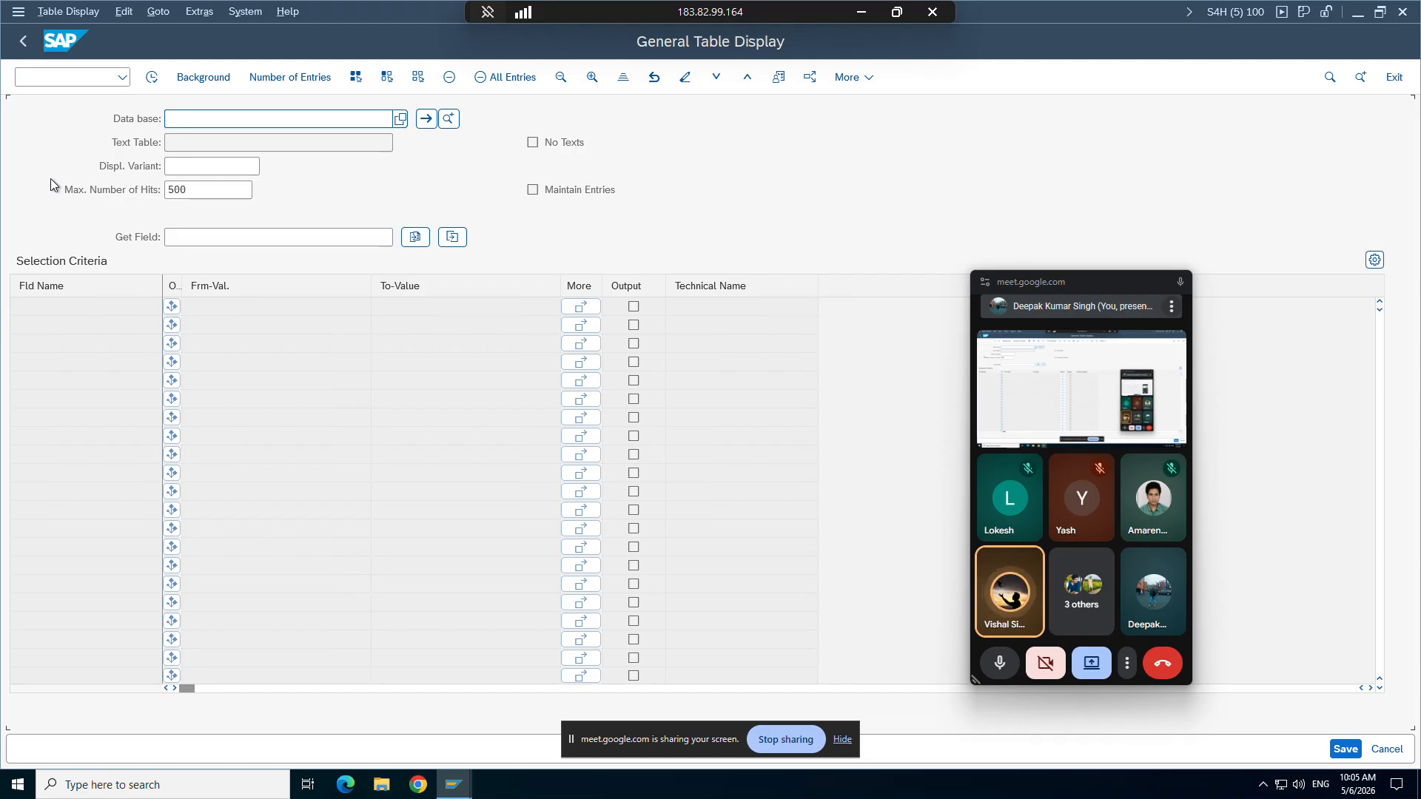
# Step: Try to load MATNR as the table in the general table display
pyautogui.write('m')
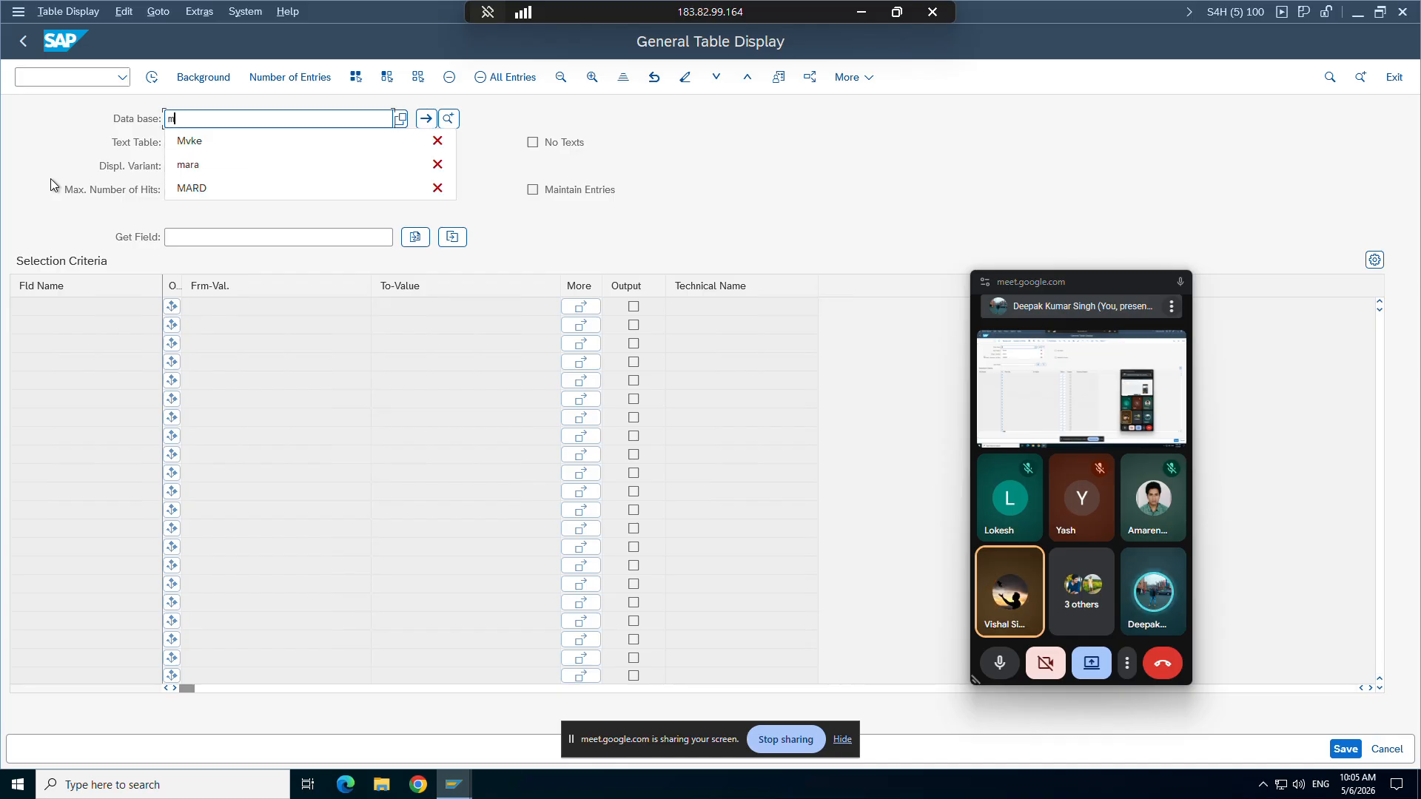
pyautogui.write('at')
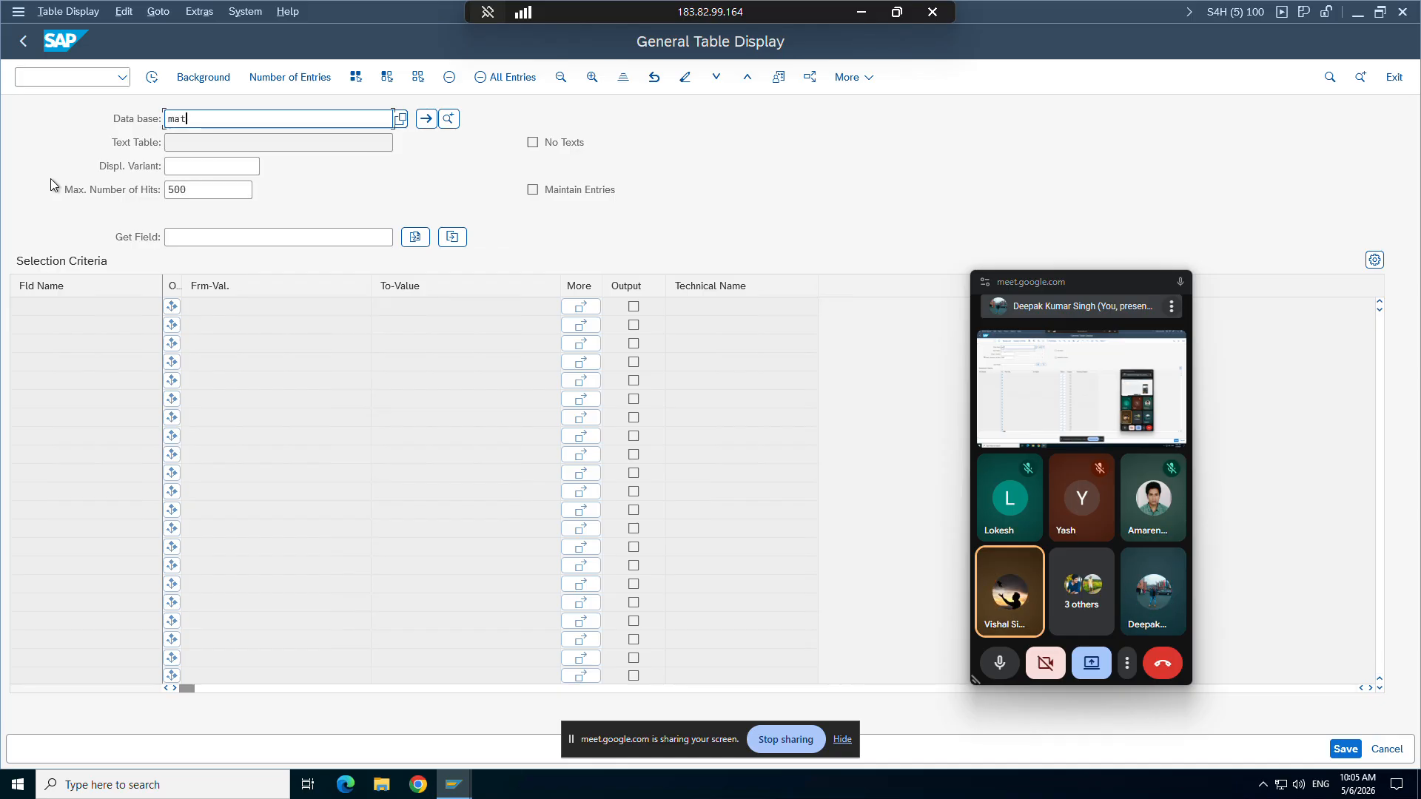
pyautogui.write('nr')
pyautogui.press('Return')
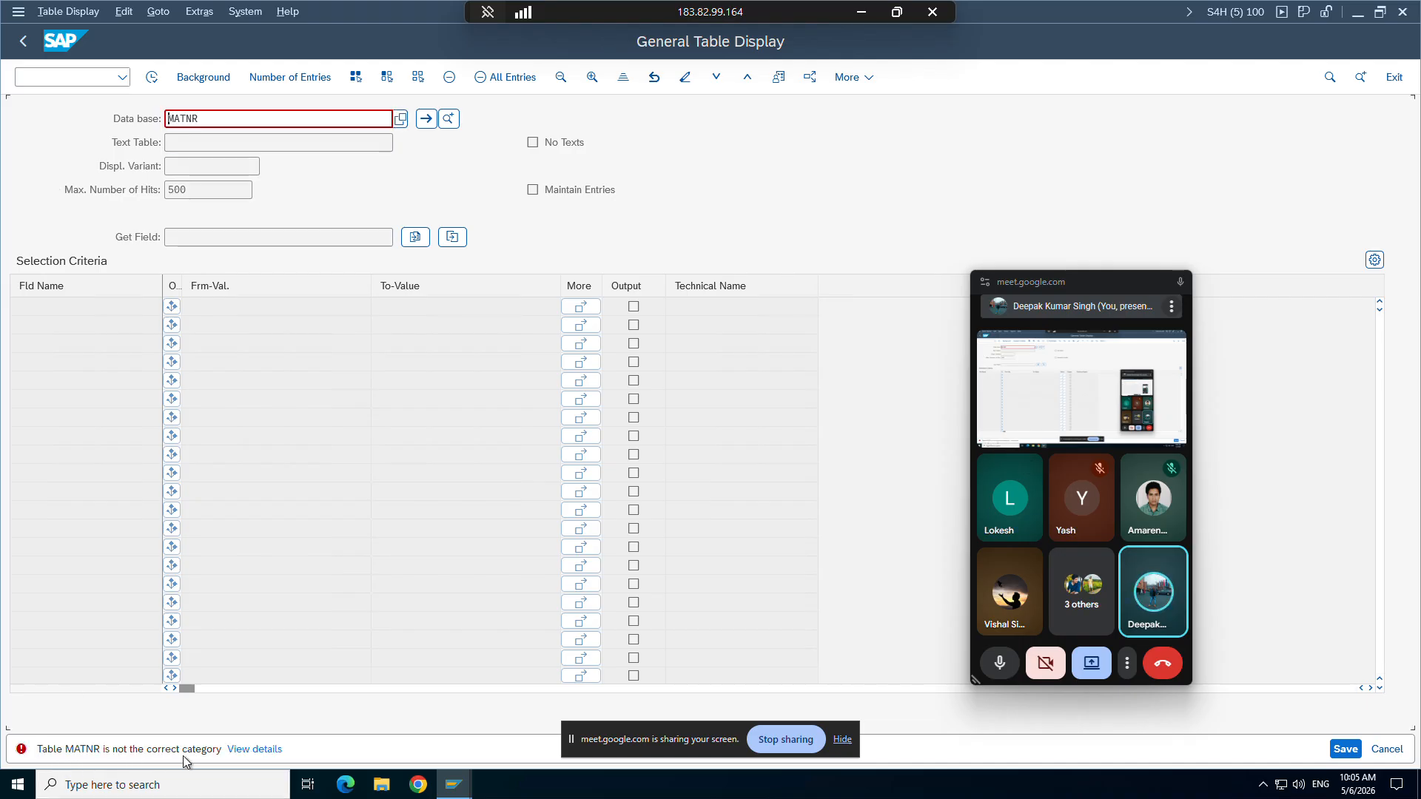
# Step: Replace the table name with MVKE and load its selection criteria
pyautogui.doubleClick(207, 126)
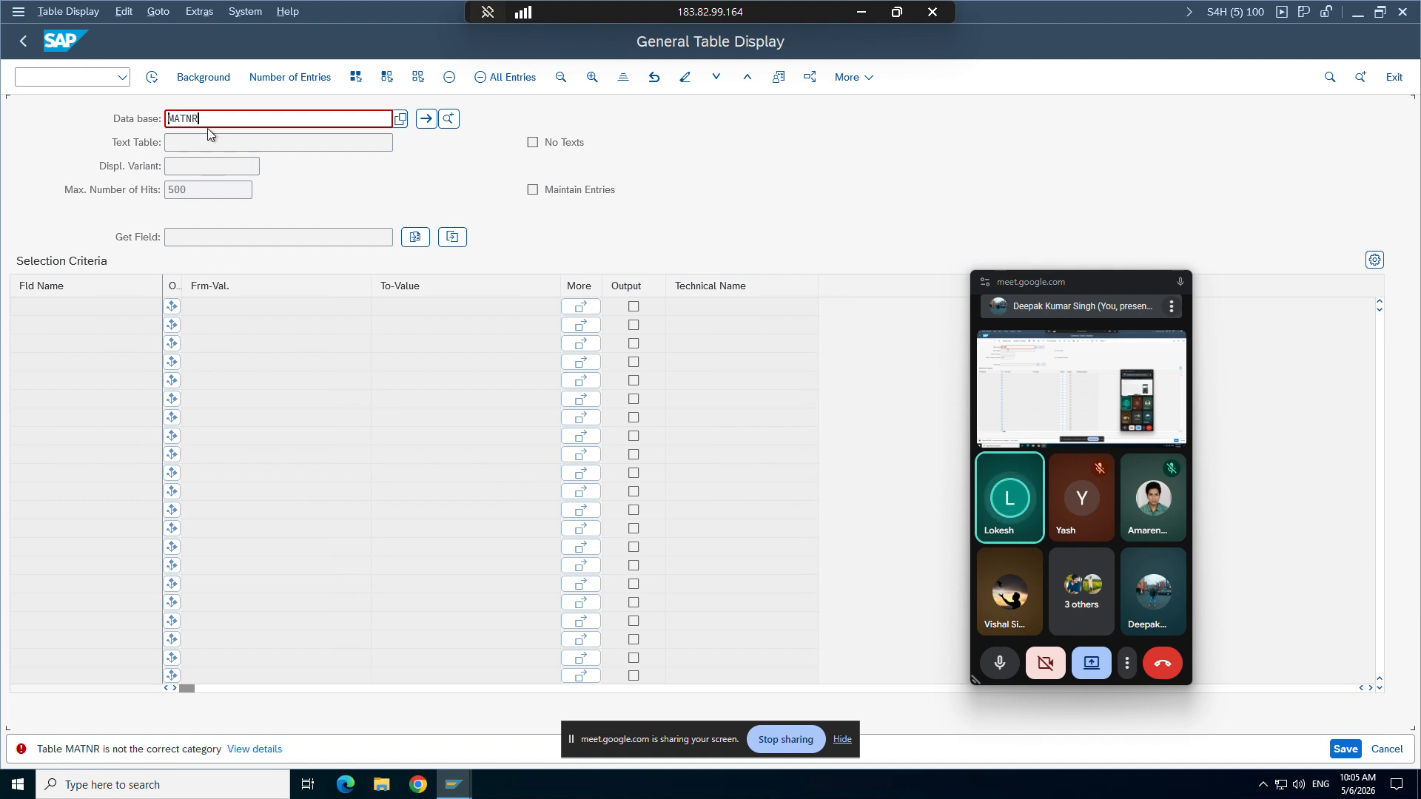
pyautogui.press('BackSpace')
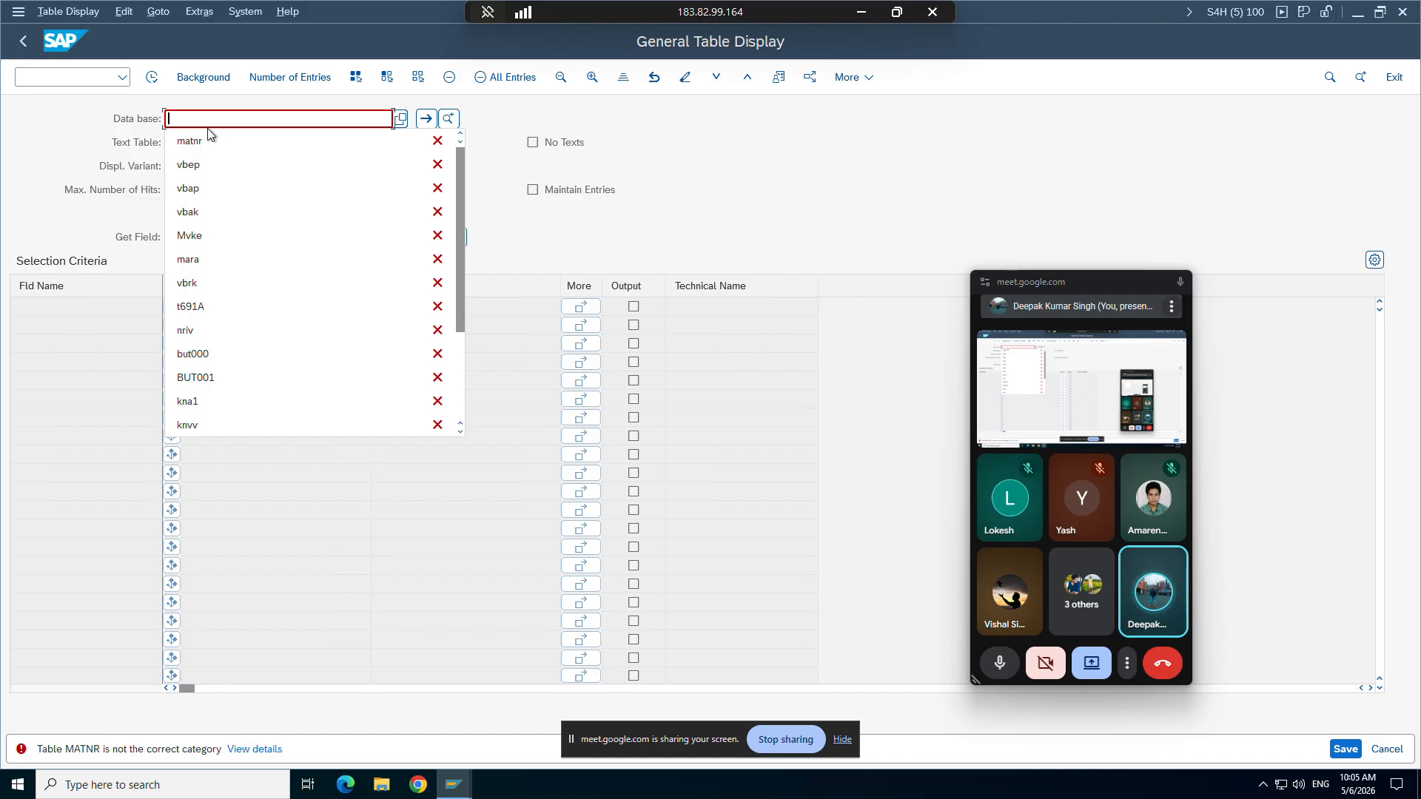
pyautogui.write('mv')
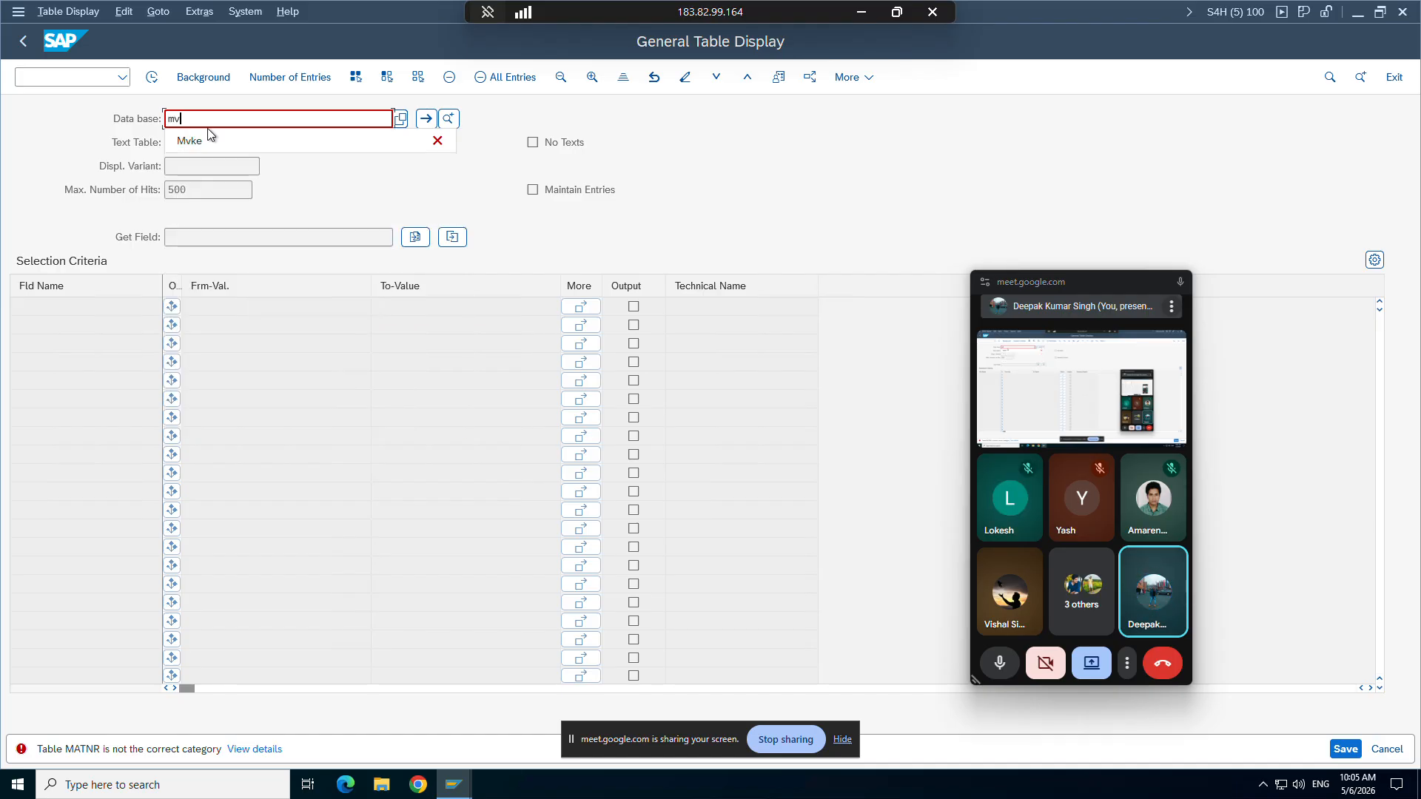
pyautogui.write('ke')
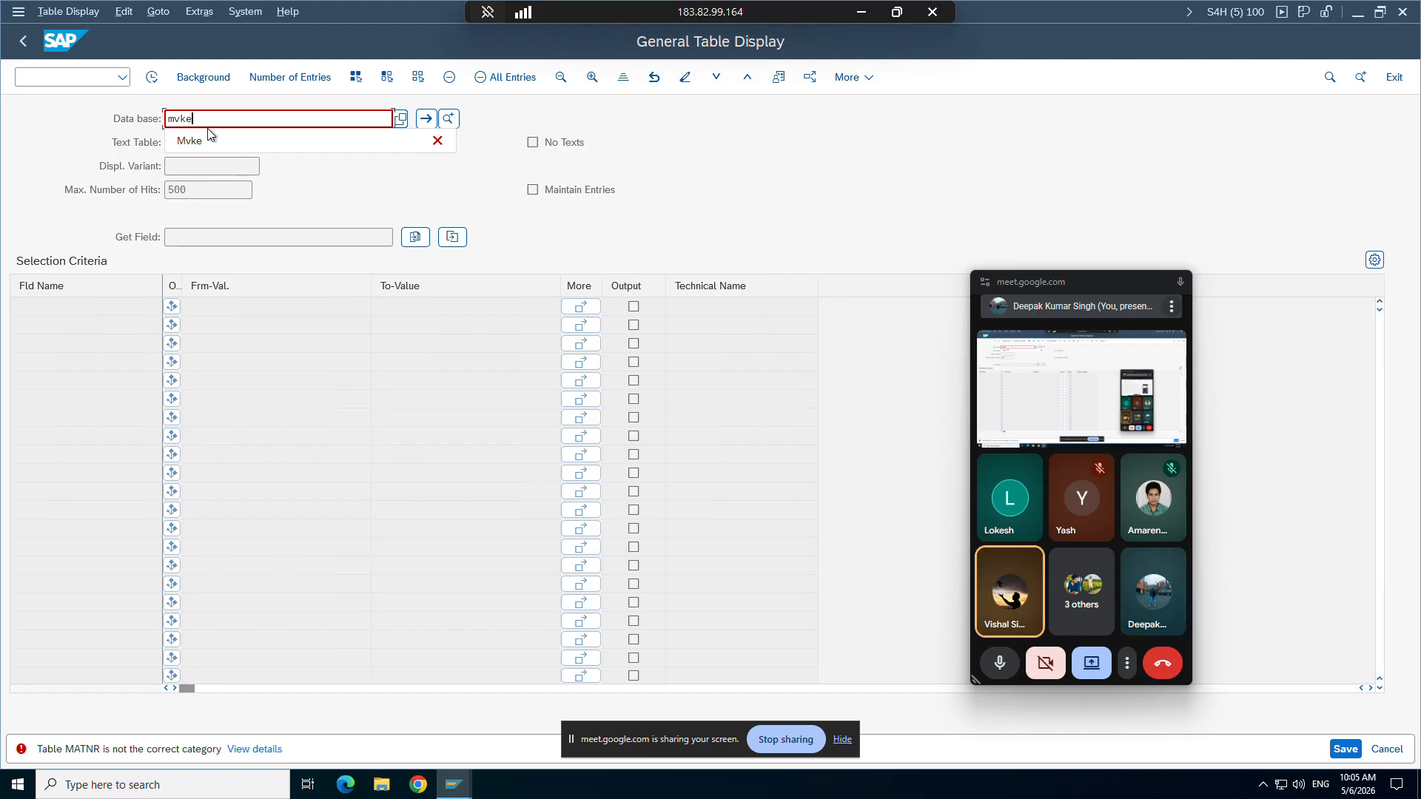
pyautogui.press('Return')
pyautogui.doubleClick(208, 128)
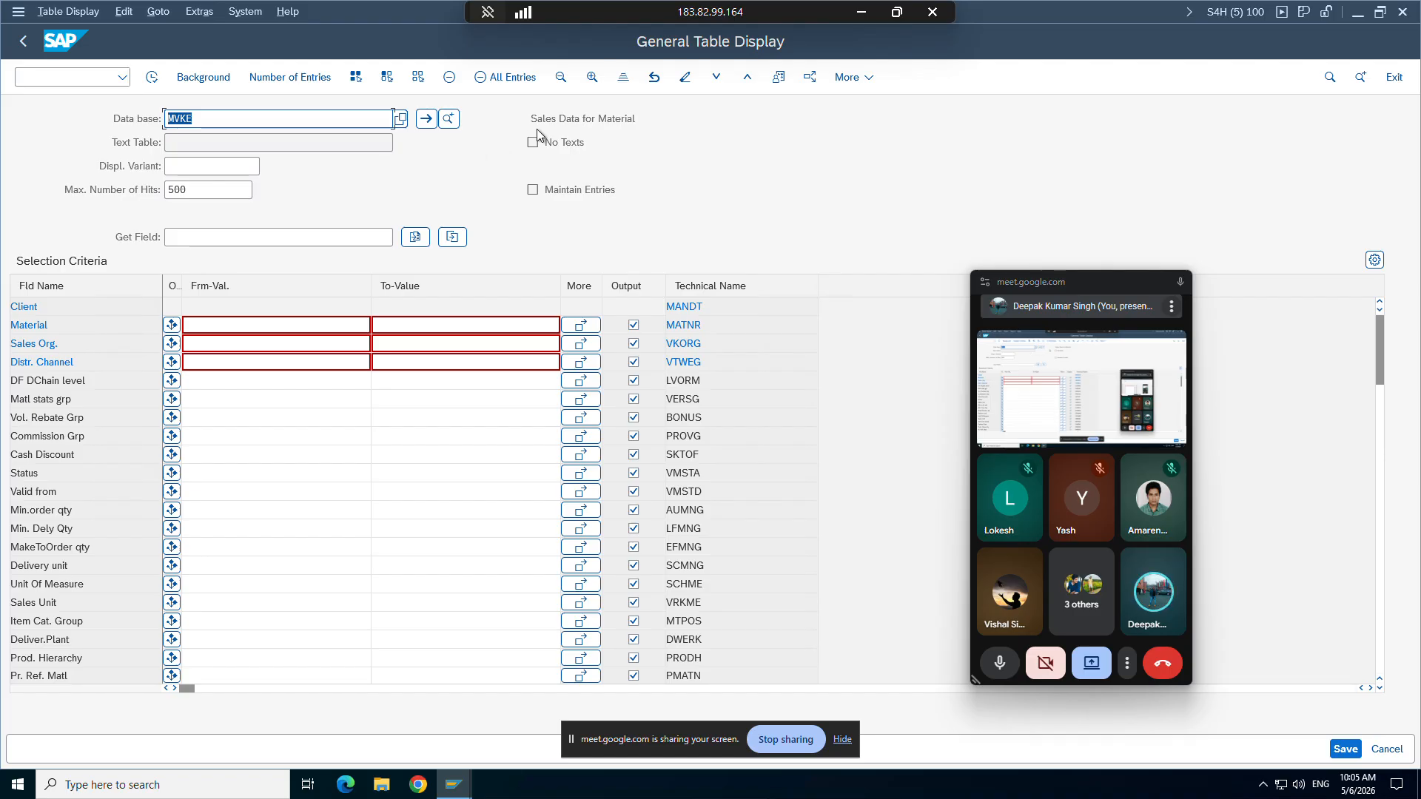
# Step: Count and display the MVKE entries for sales organization ZORG and distribution channel ZC, and examine the listed materials
pyautogui.click(212, 343)
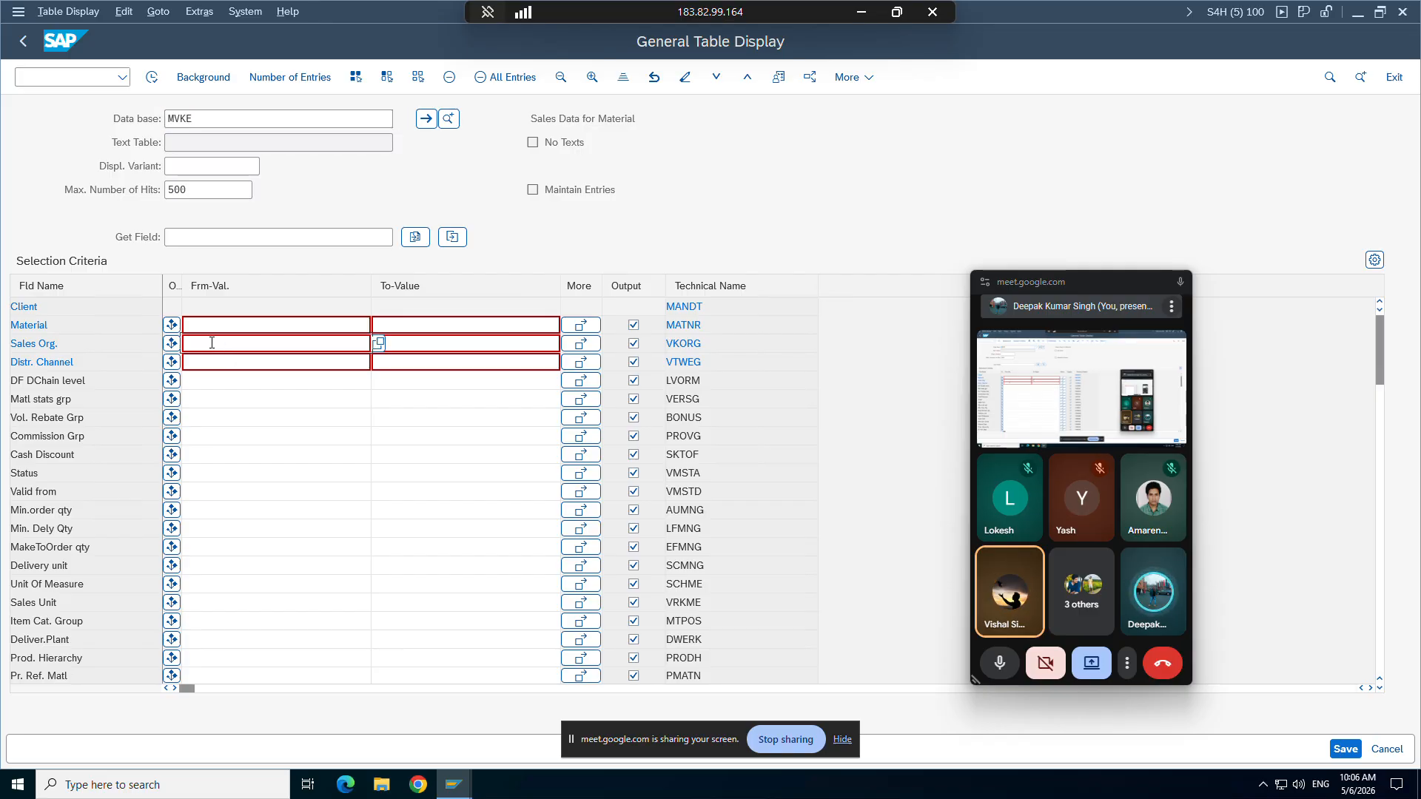
pyautogui.write('zorg')
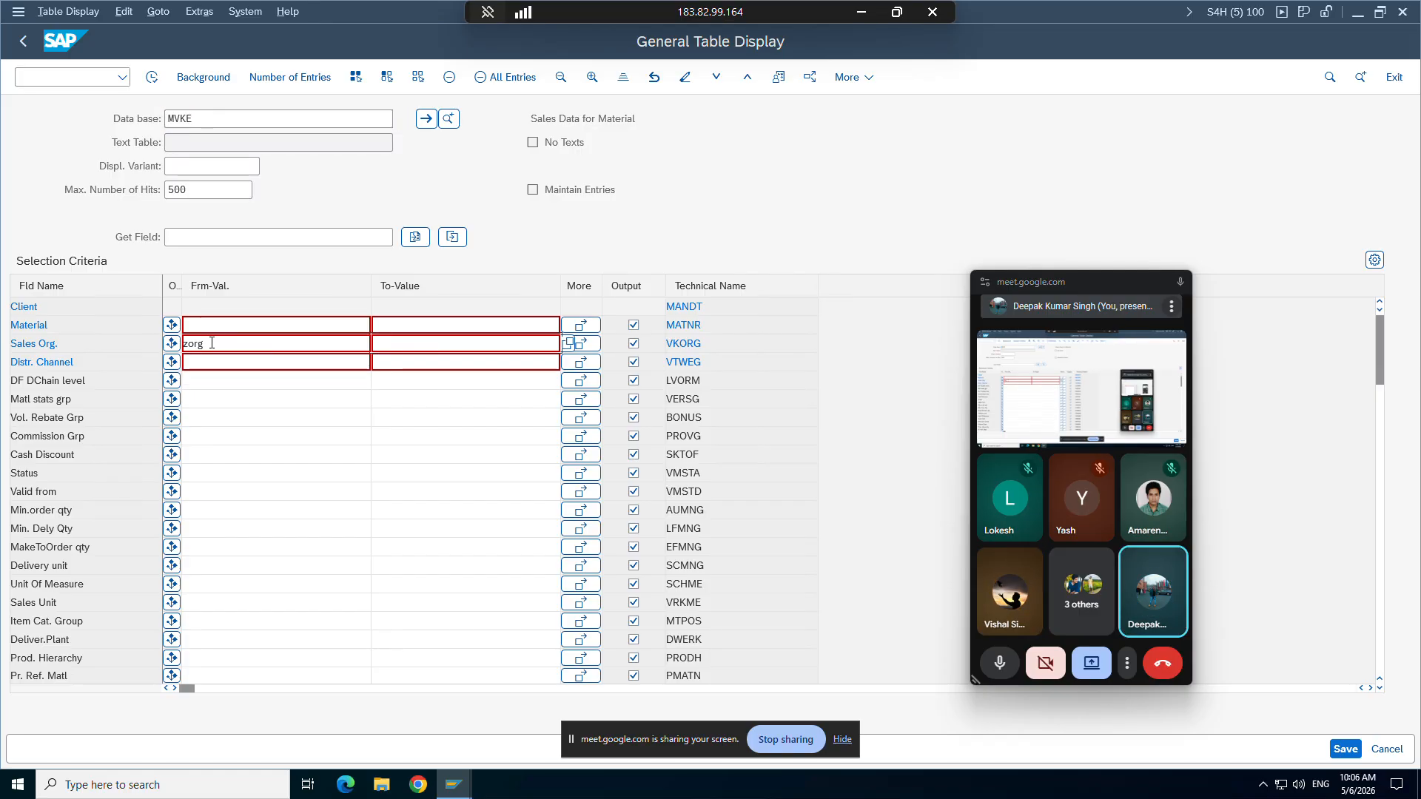
pyautogui.click(212, 367)
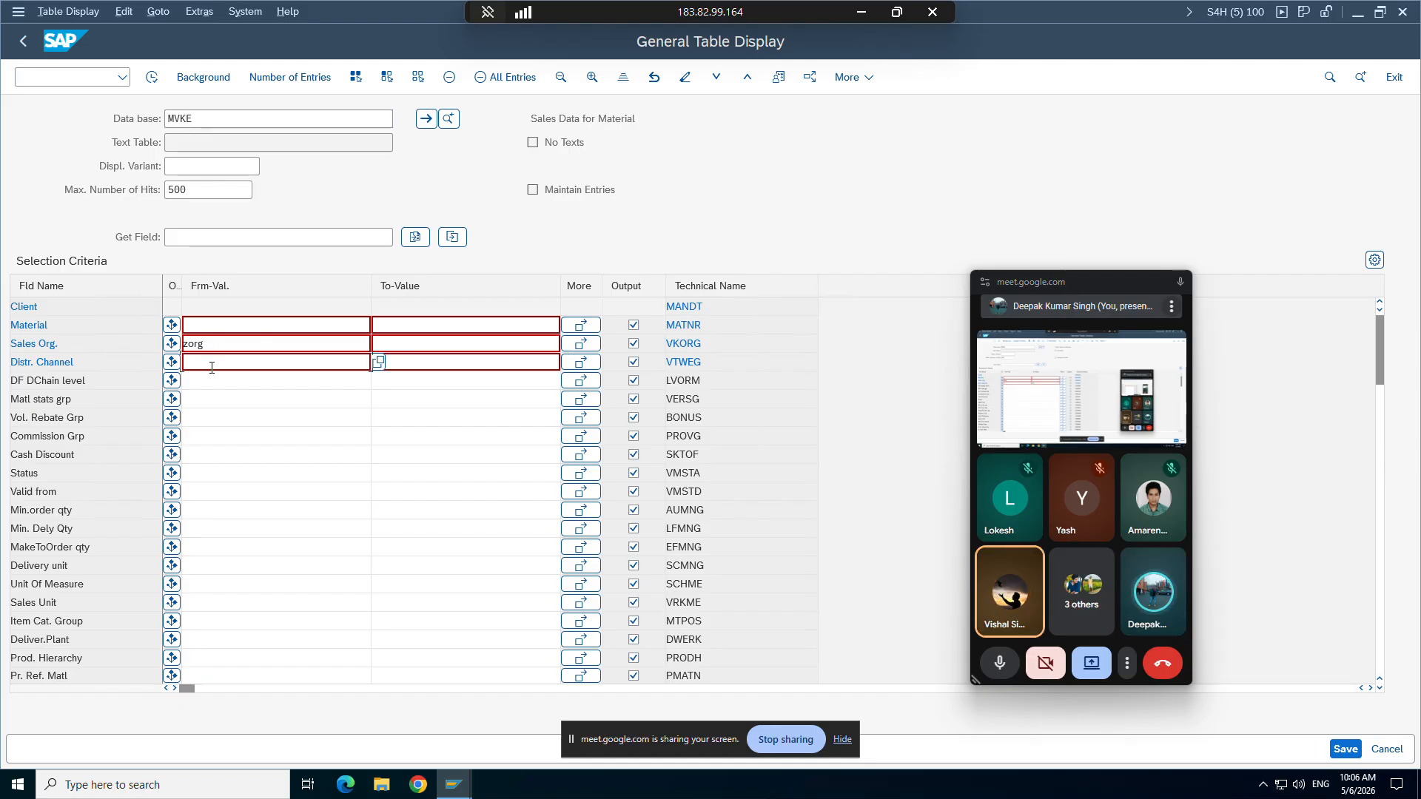
pyautogui.write('ZC')
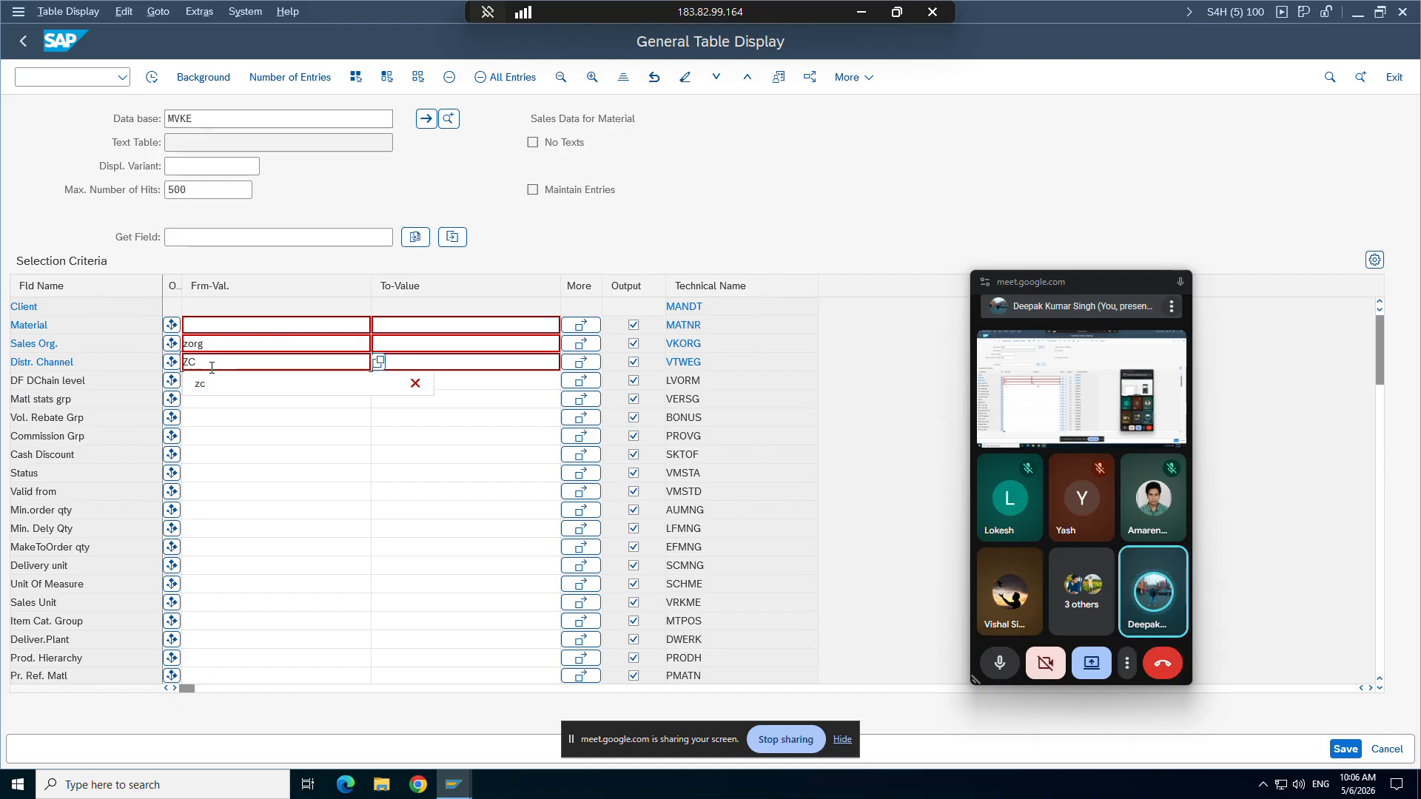
pyautogui.click(269, 79)
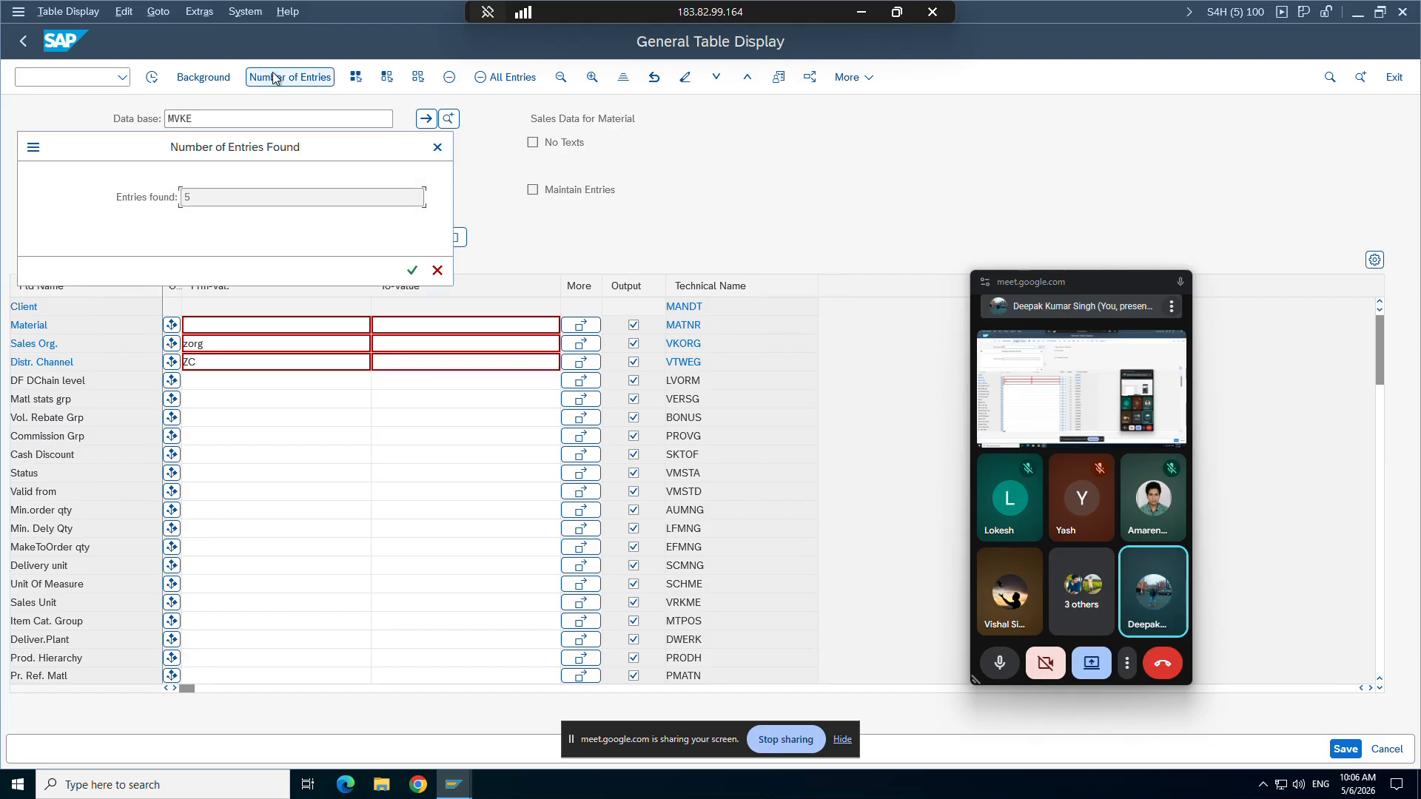
pyautogui.click(412, 271)
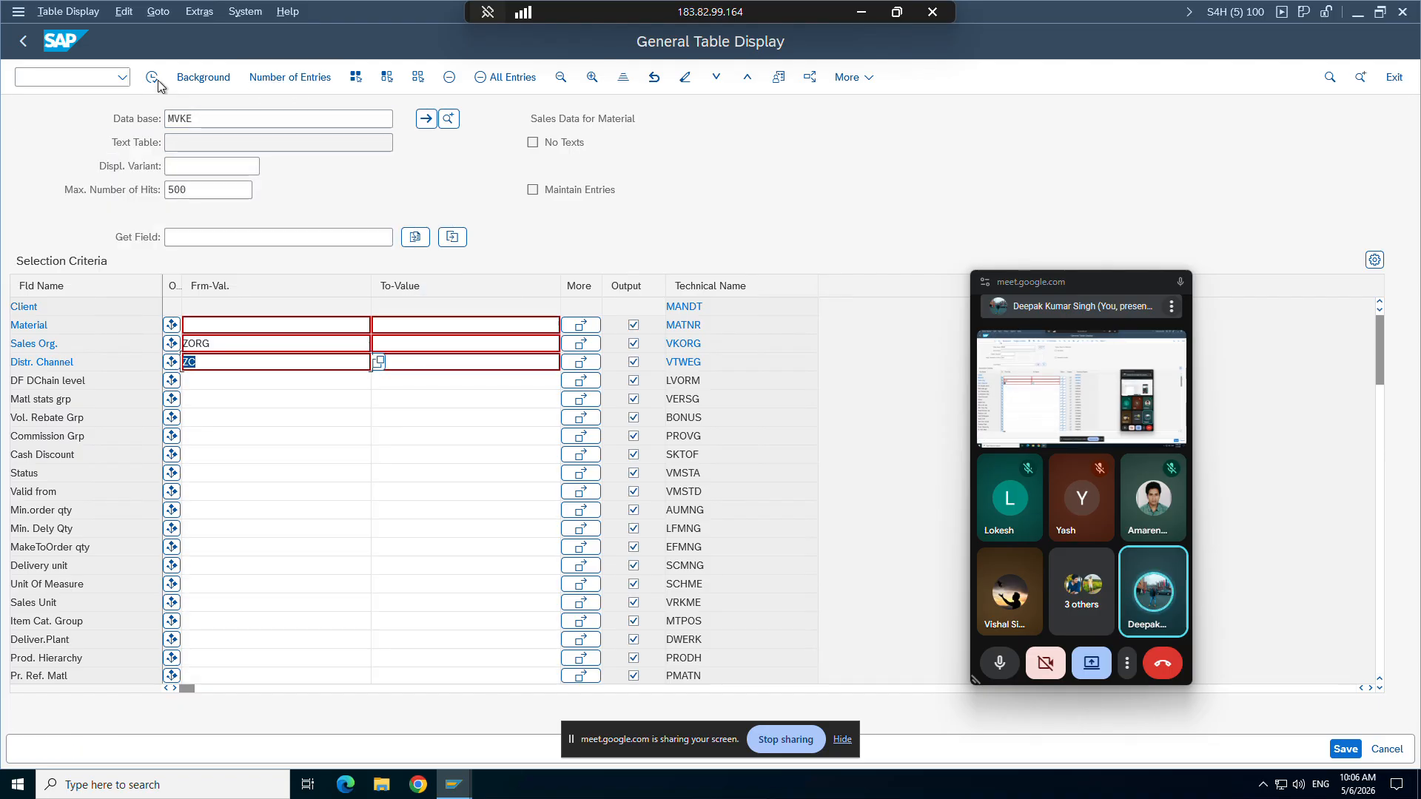
pyautogui.press('F8')
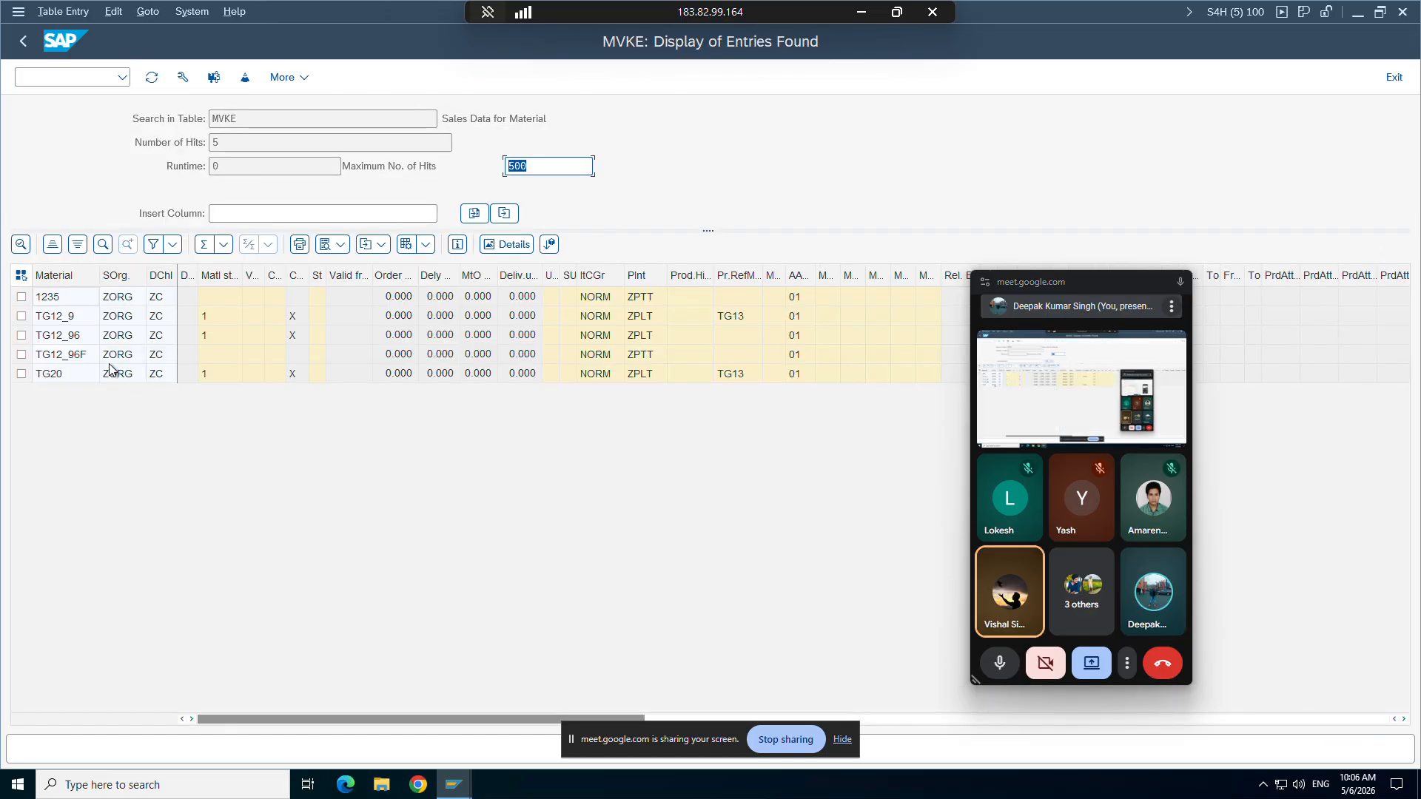
pyautogui.click(79, 319)
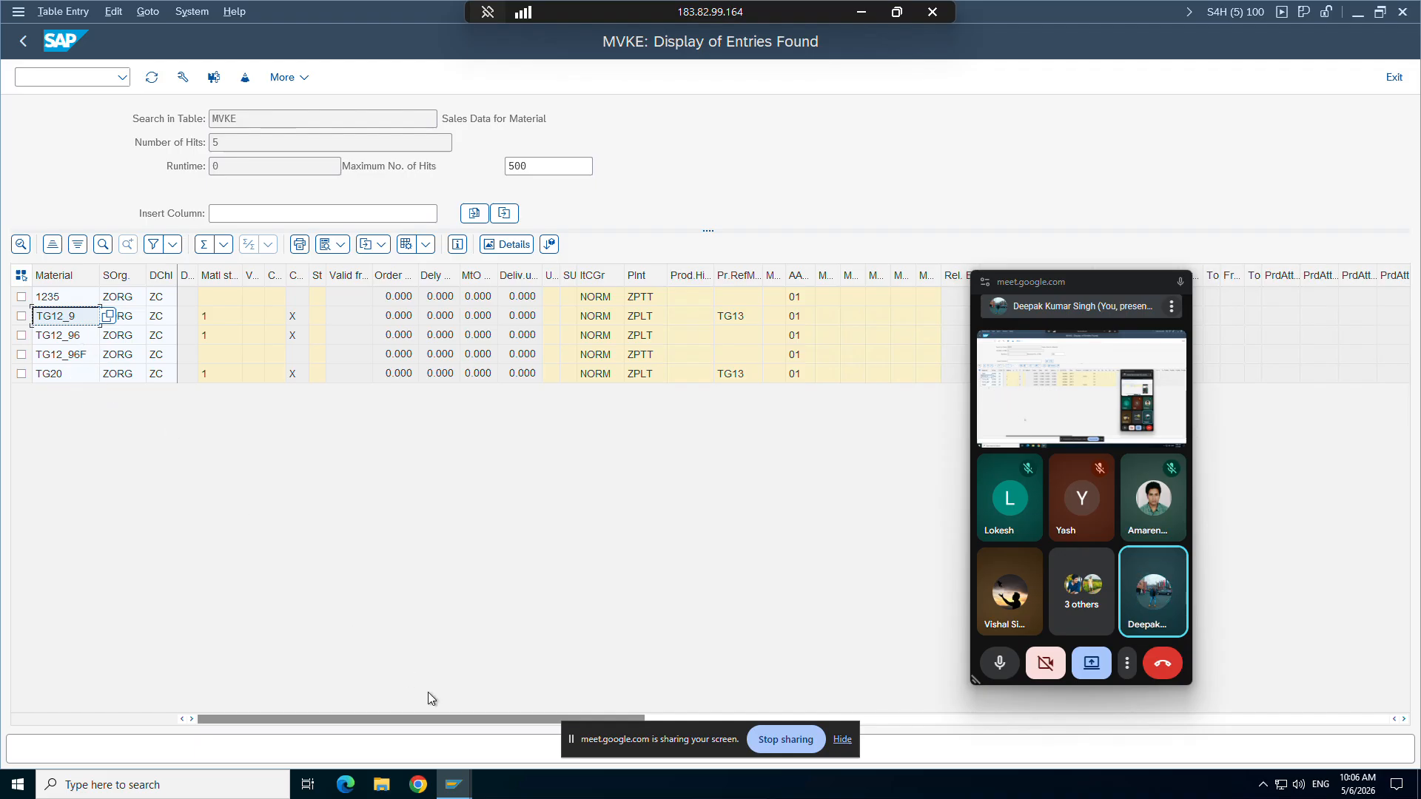
# Step: Return to the TG12_96F material determination entry and replace the second alternative material with TG12_9
pyautogui.moveTo(454, 785)
pyautogui.click(331, 706)
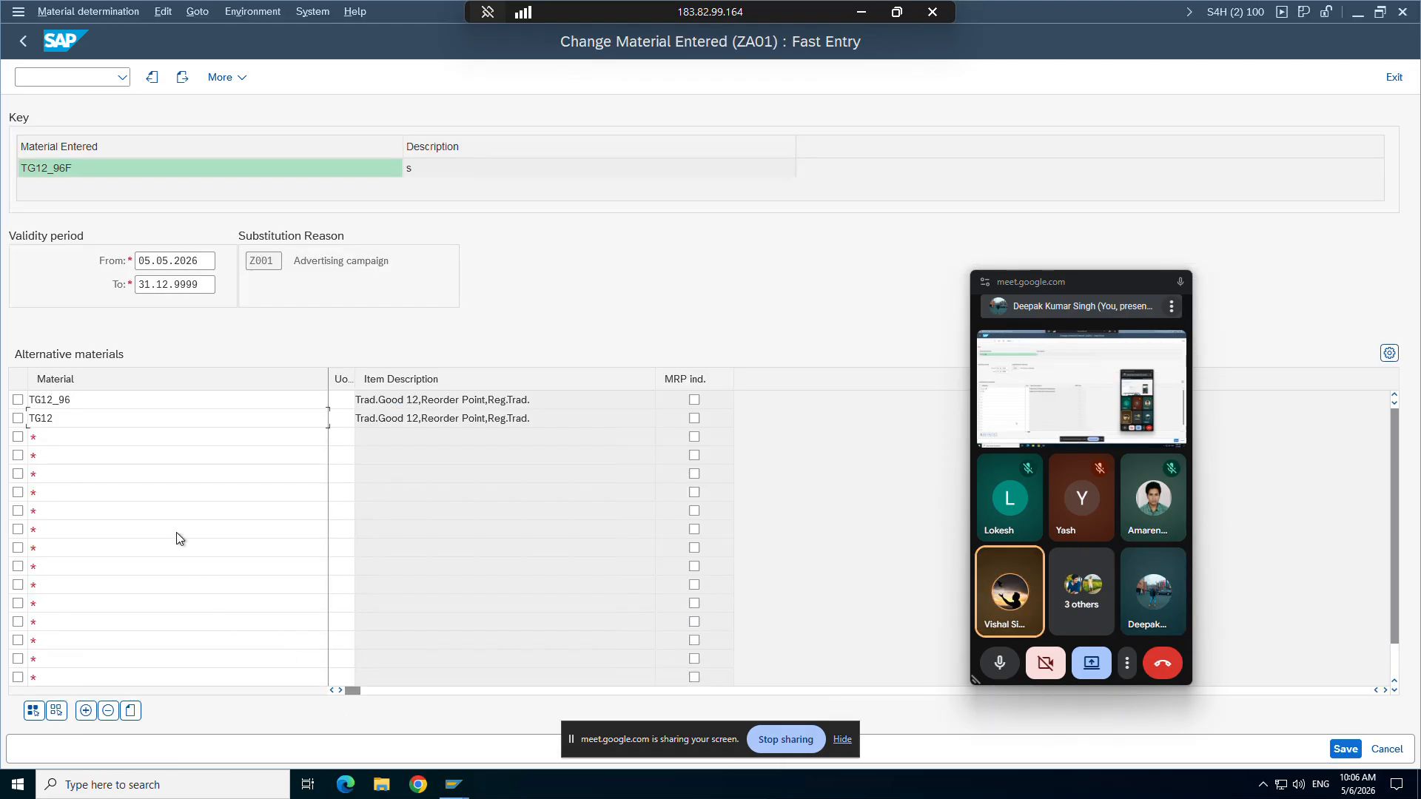
pyautogui.doubleClick(987, 11)
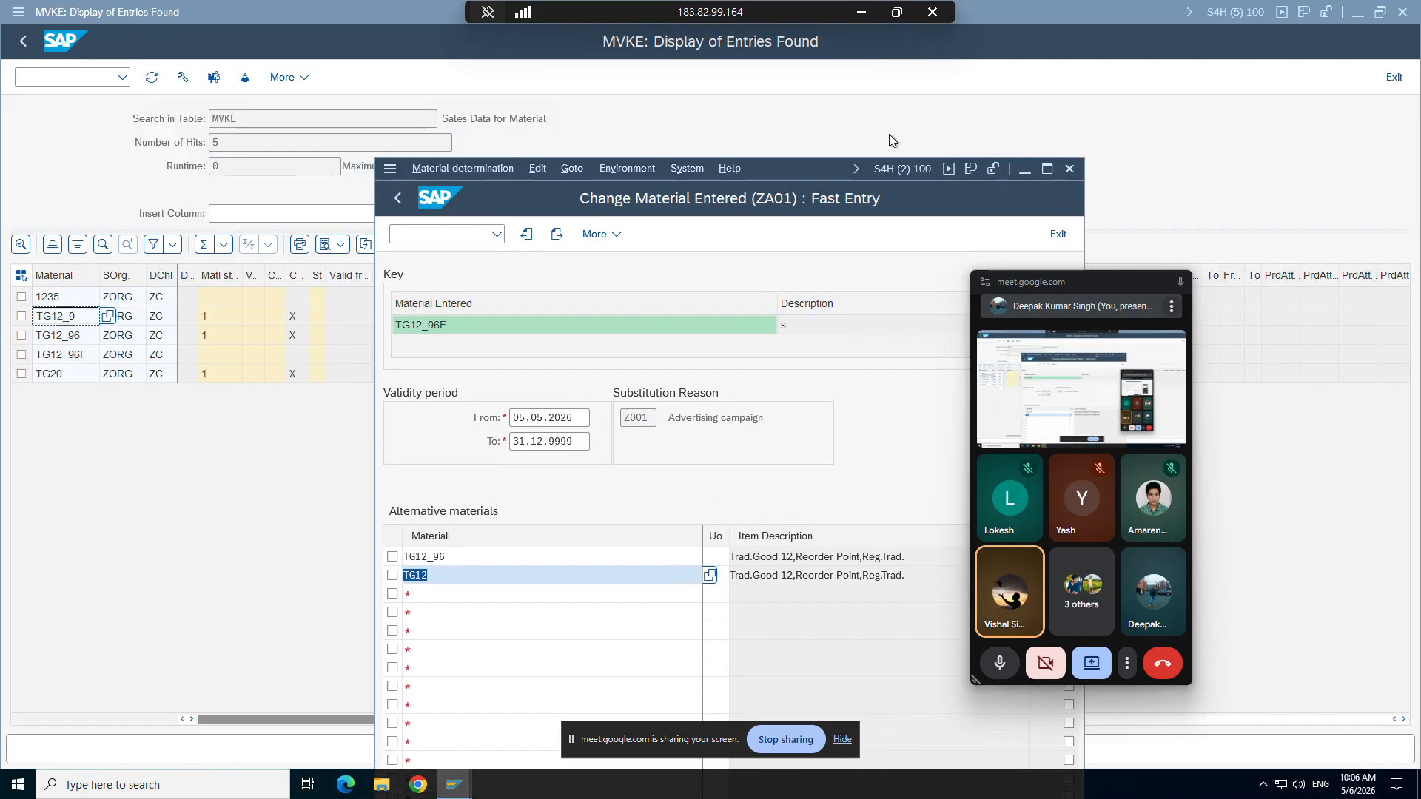
pyautogui.moveTo(807, 174); pyautogui.dragTo(893, 67)
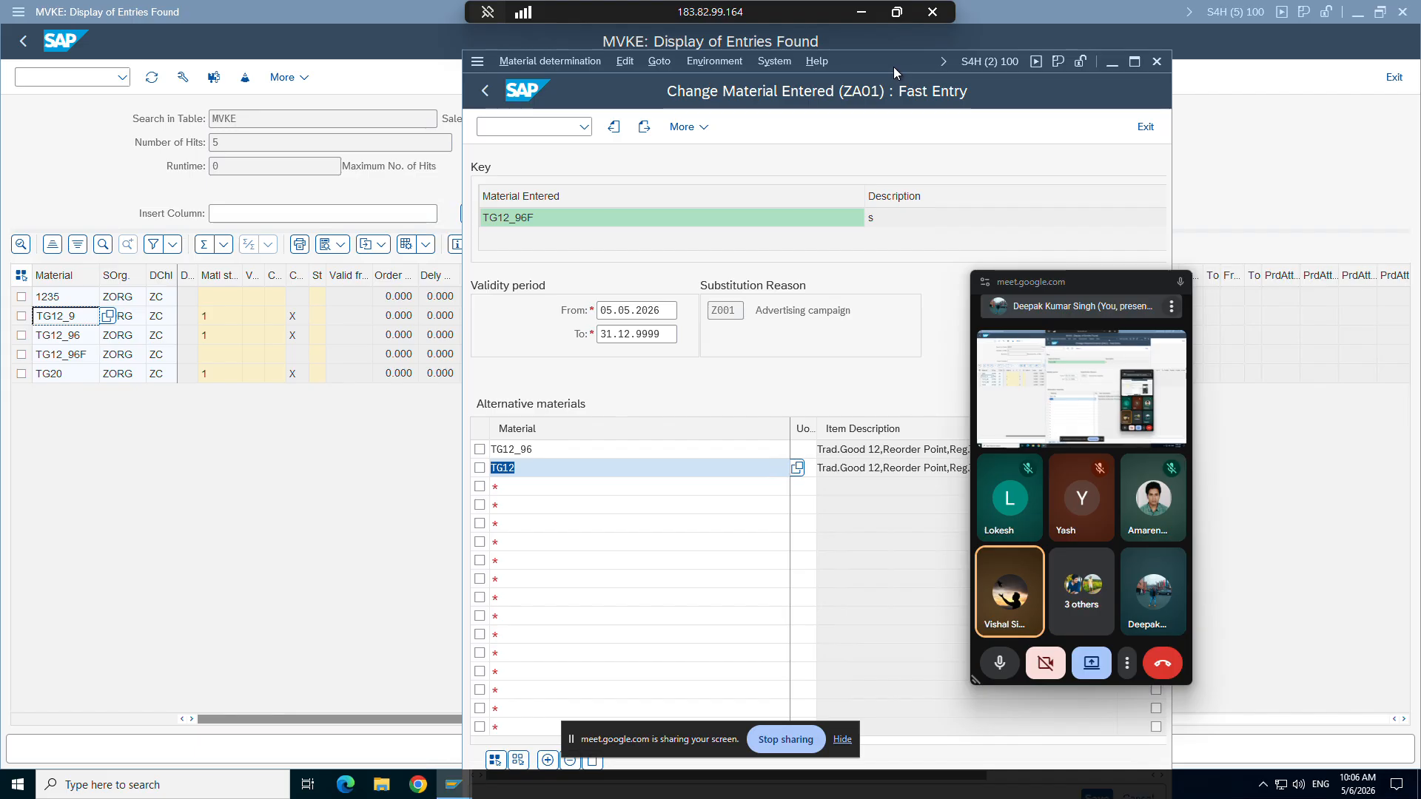
pyautogui.click(527, 468)
pyautogui.write('_9')
# Step: Add TG20 as the third alternative material and save the condition record
pyautogui.click(555, 492)
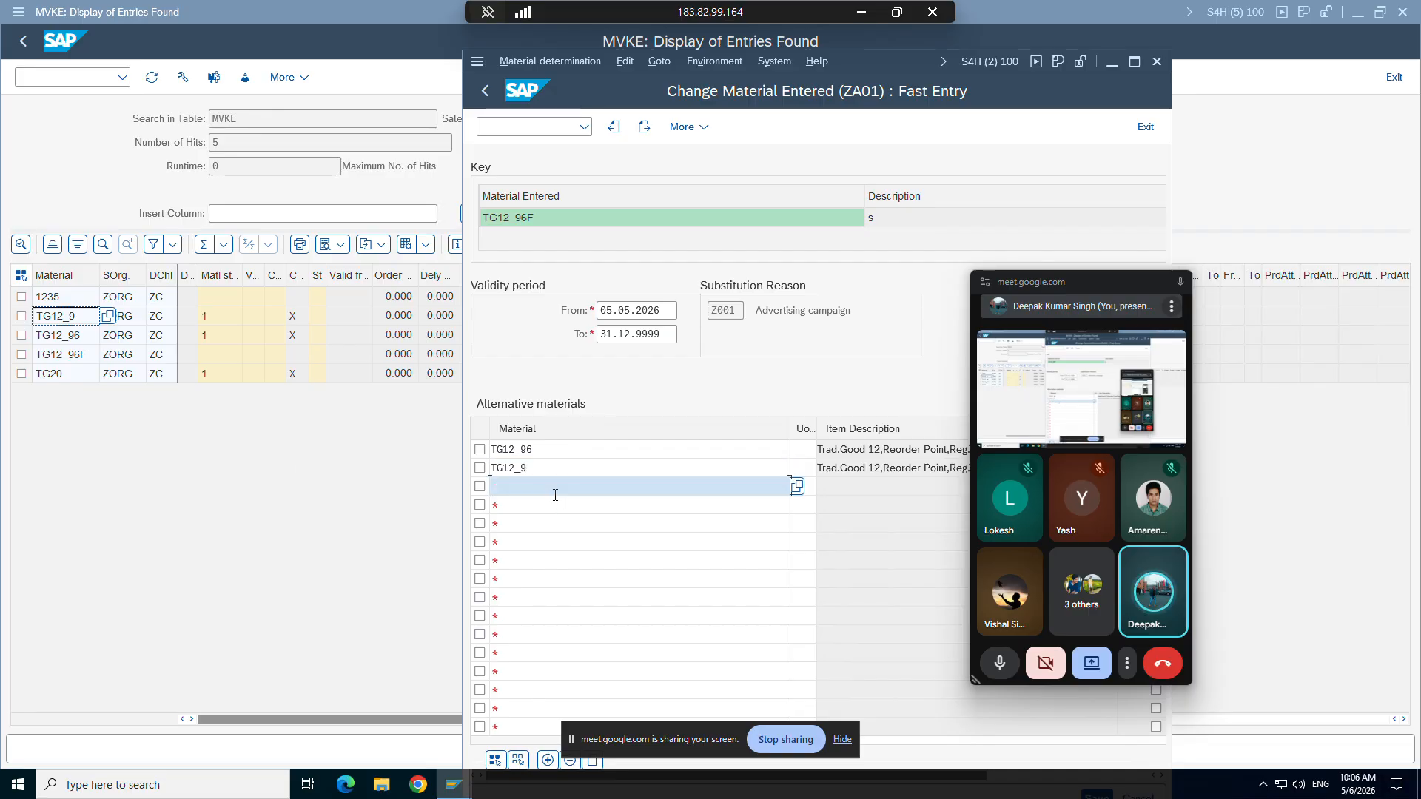
pyautogui.write('TG')
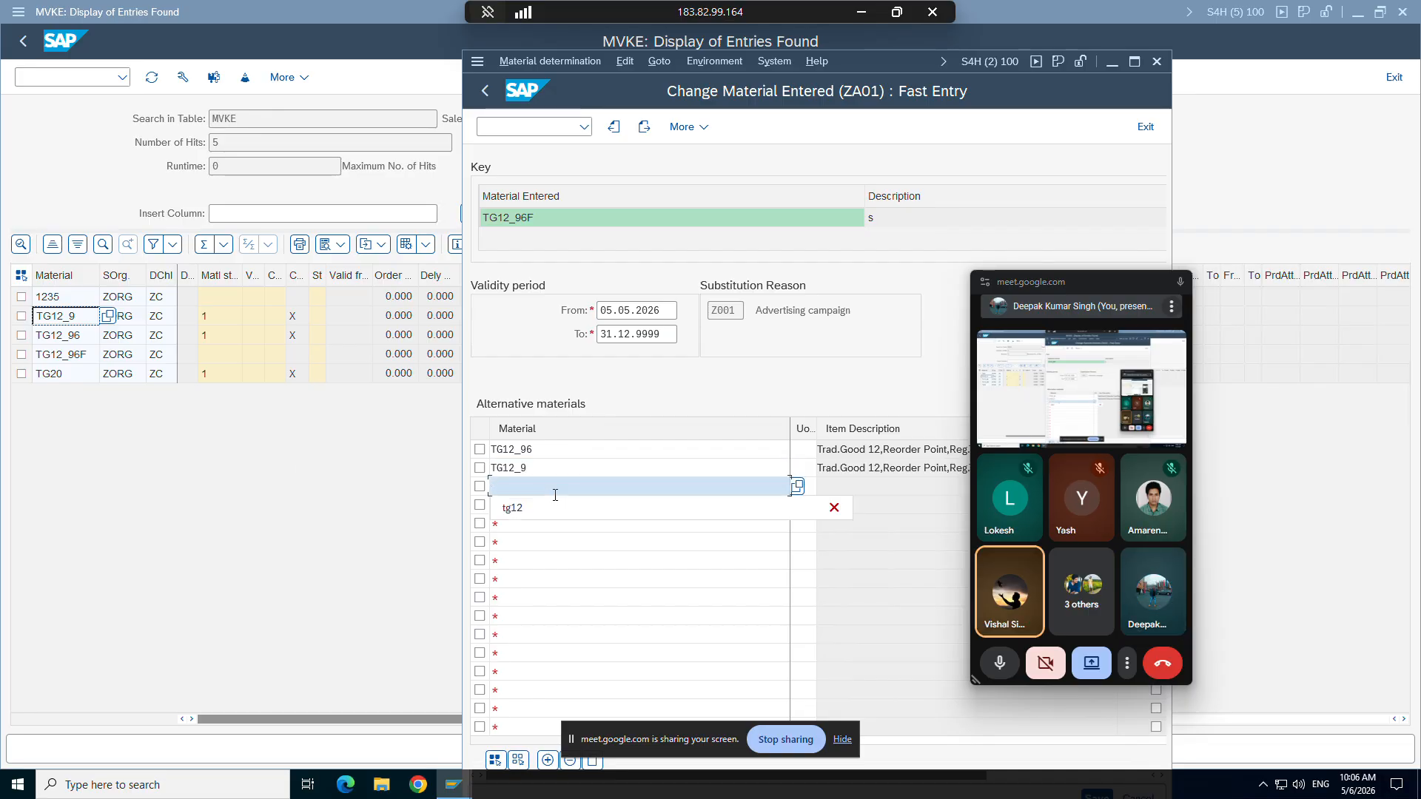
pyautogui.write('20')
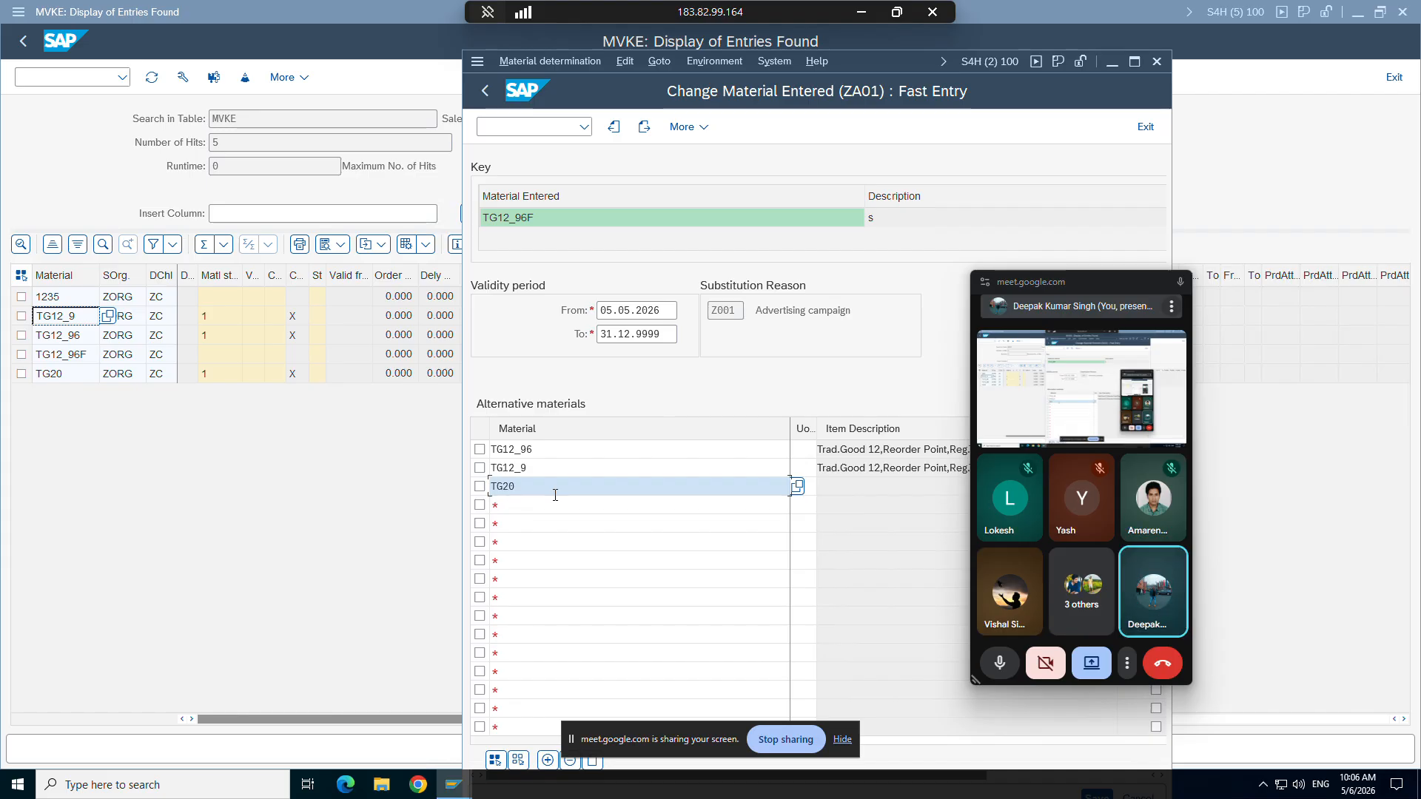
pyautogui.press('Return')
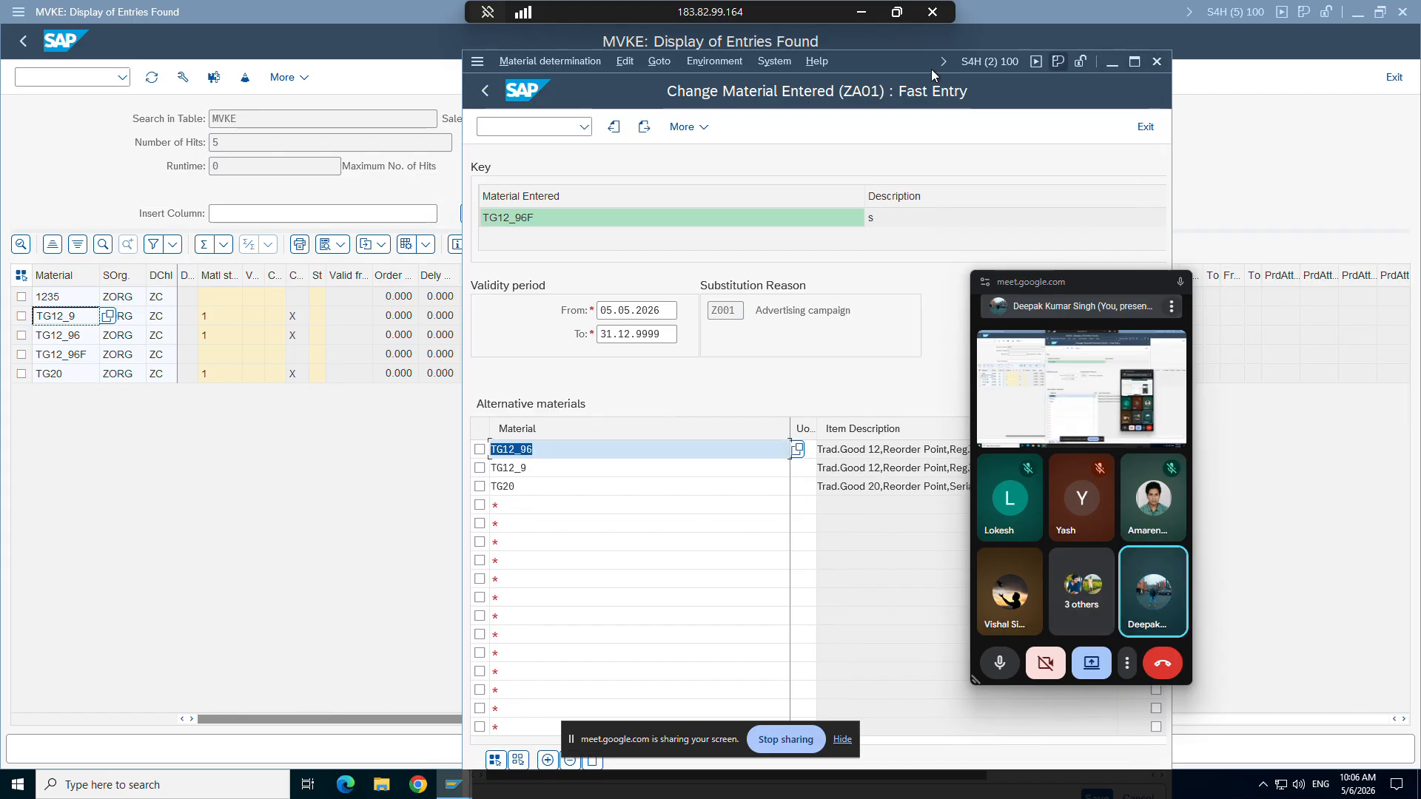
pyautogui.doubleClick(908, 62)
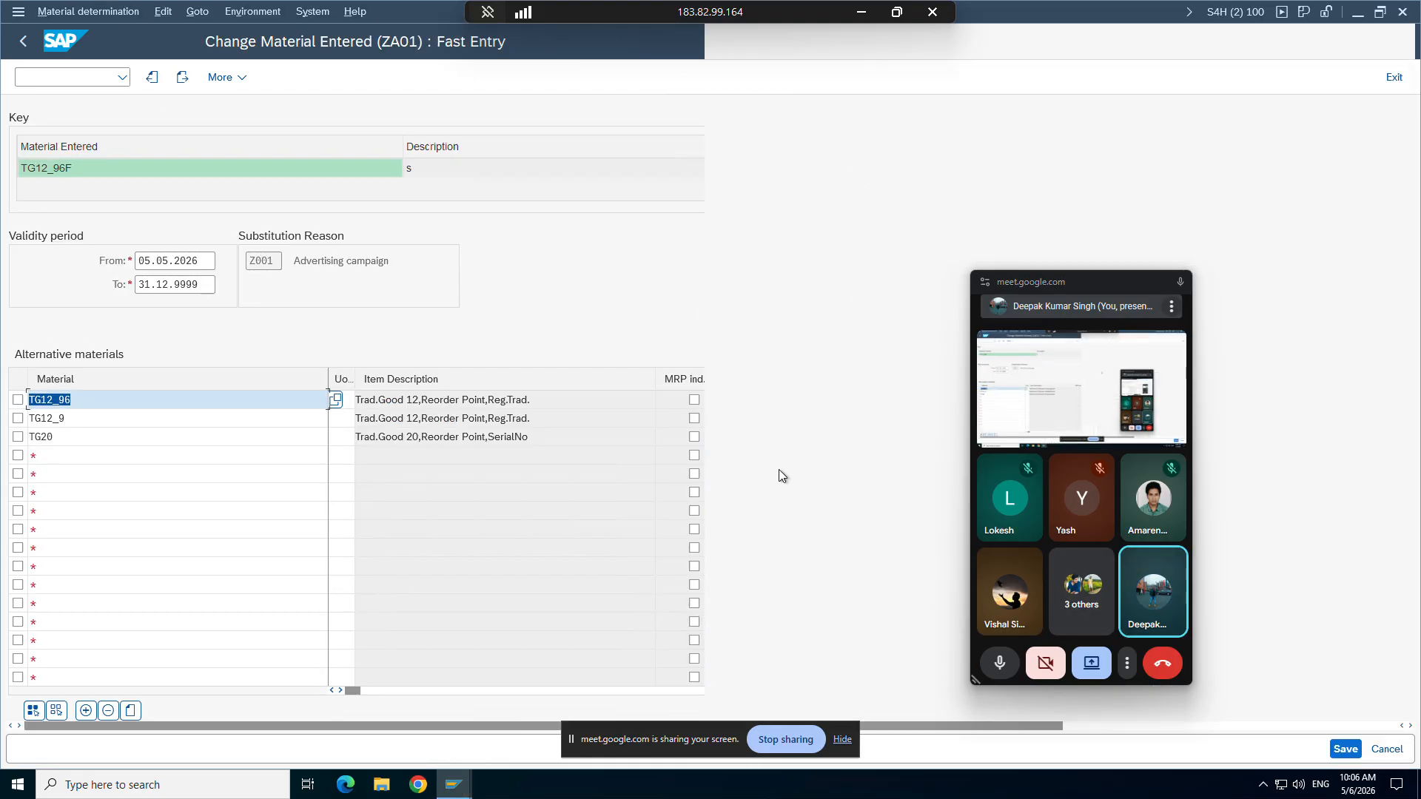
pyautogui.click(1345, 749)
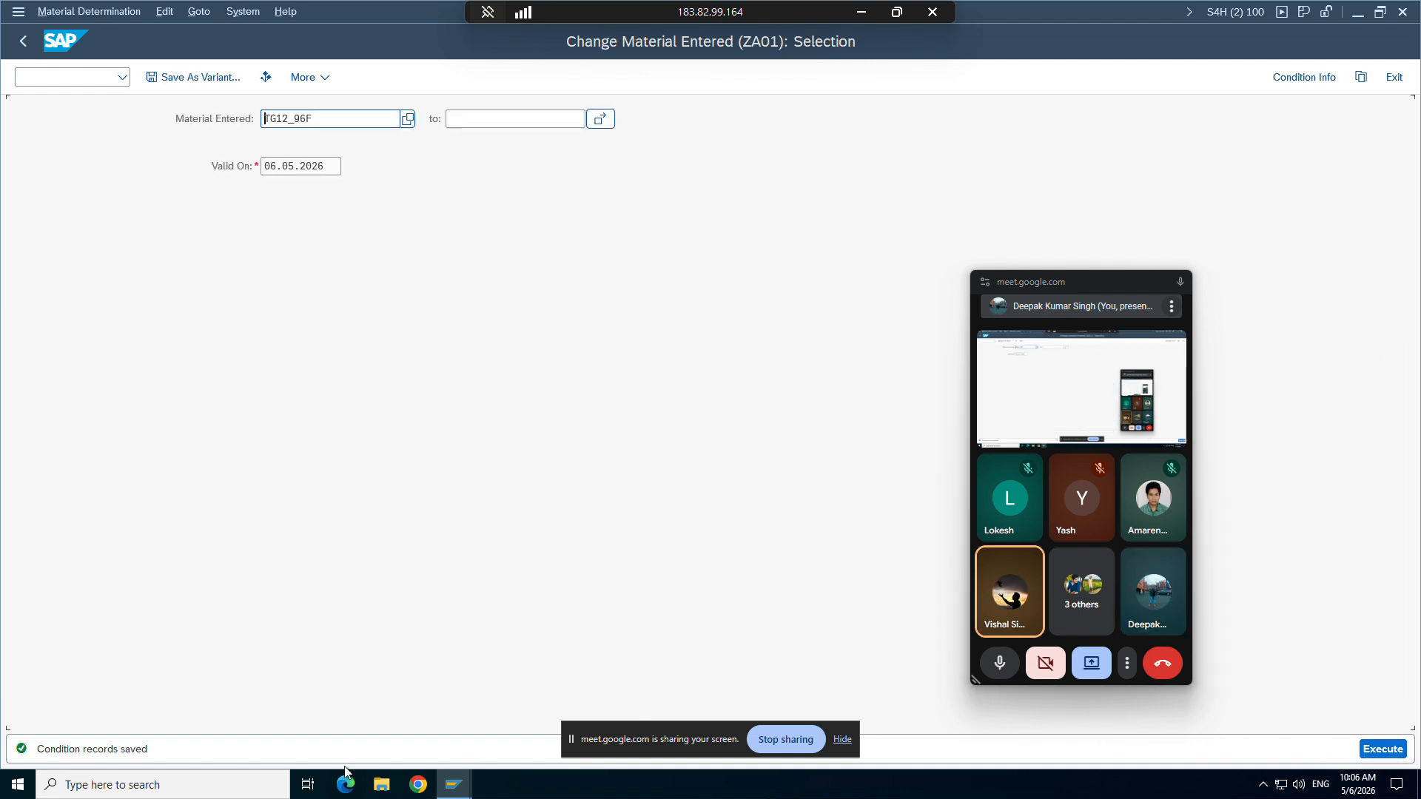
# Step: Switch to the open standard order session and restart sales order creation with transaction VA01
pyautogui.click(454, 784)
pyautogui.click(604, 689)
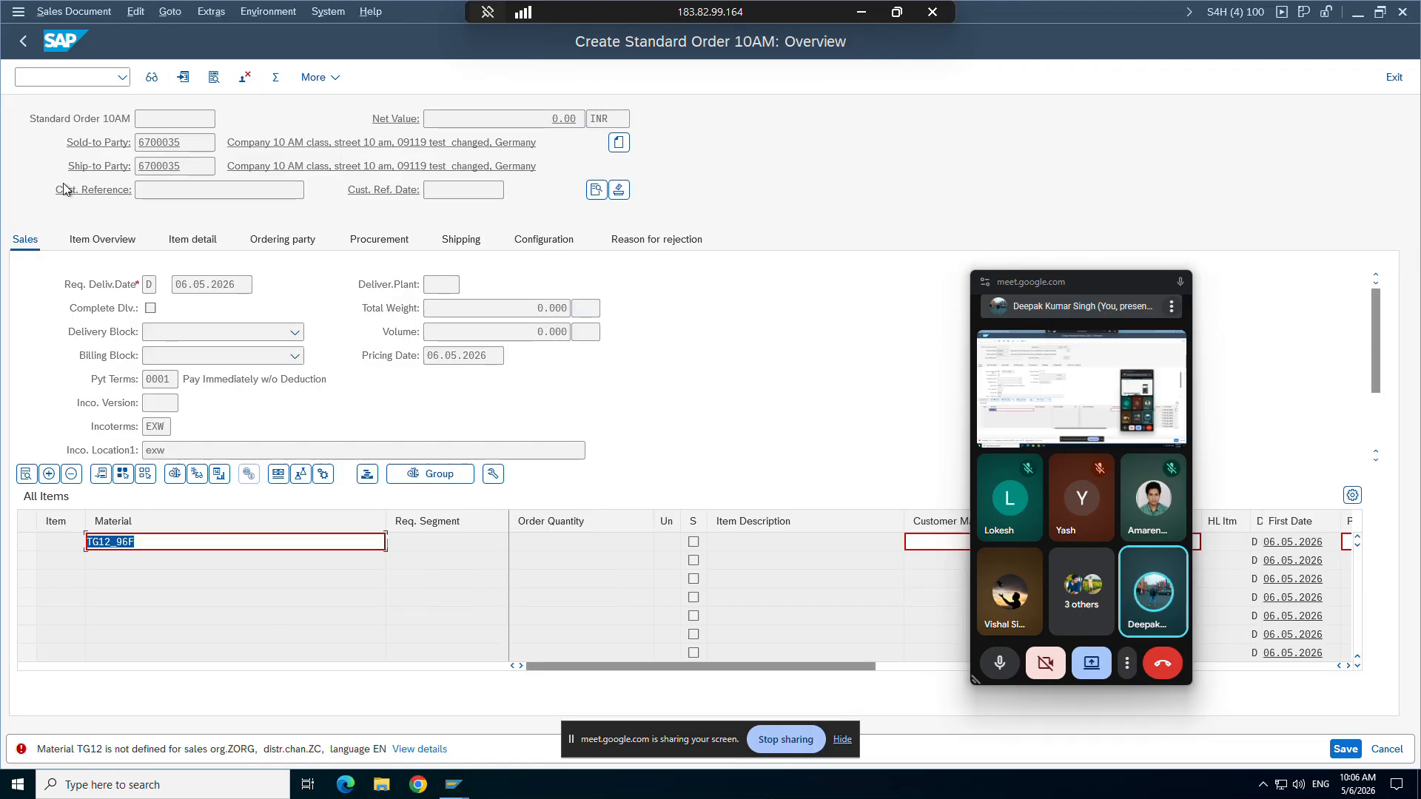
pyautogui.click(45, 74)
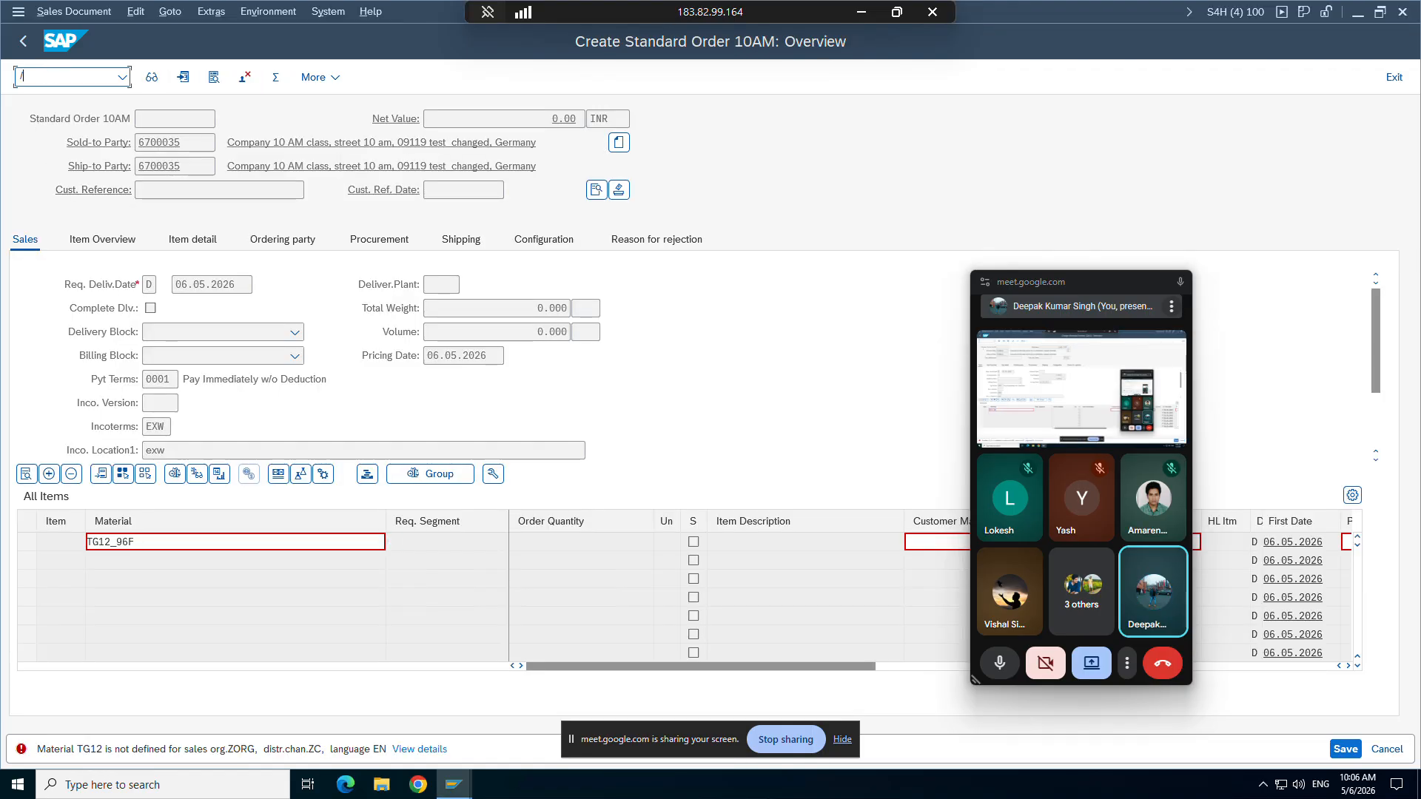
pyautogui.press('Return')
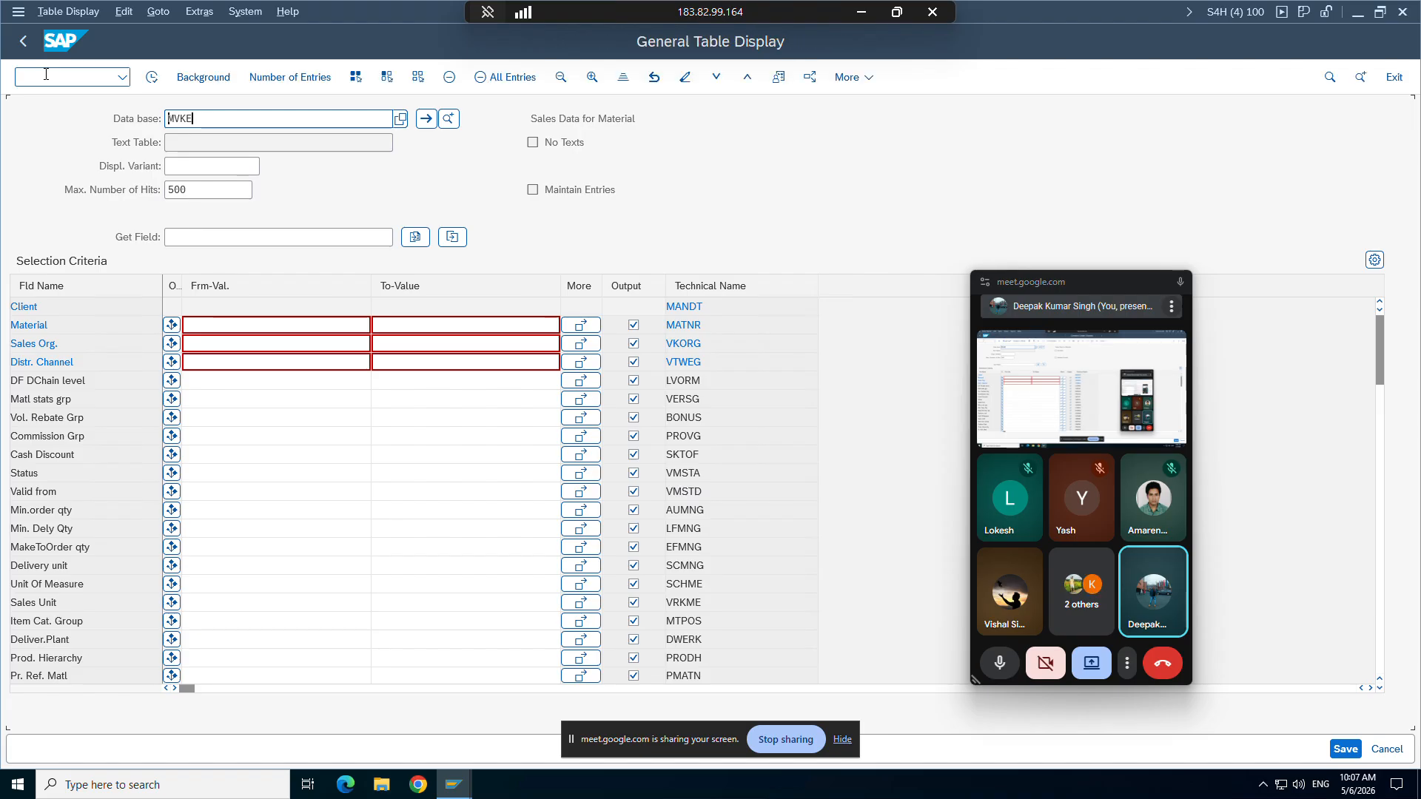
pyautogui.click(46, 74)
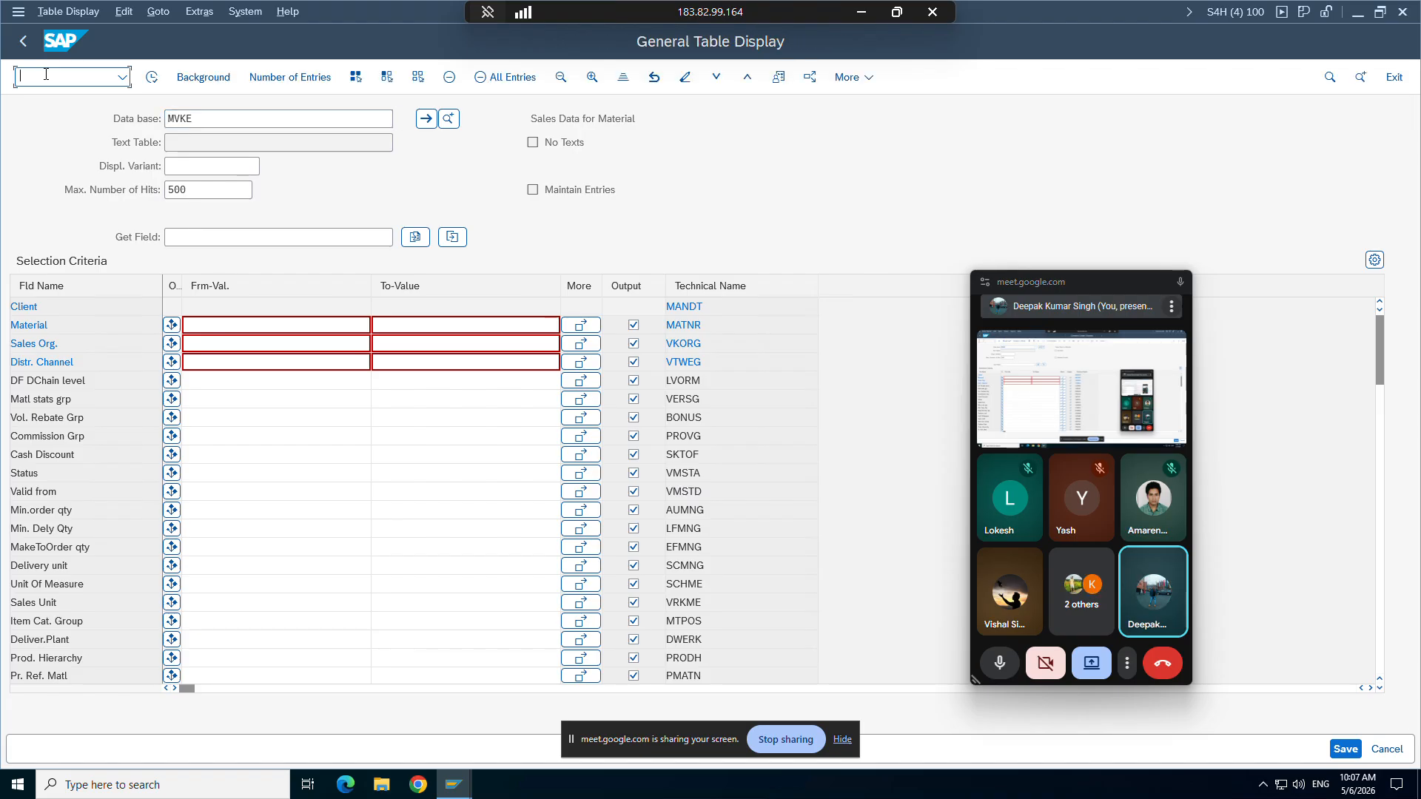
pyautogui.write('/nva01')
pyautogui.press('Return')
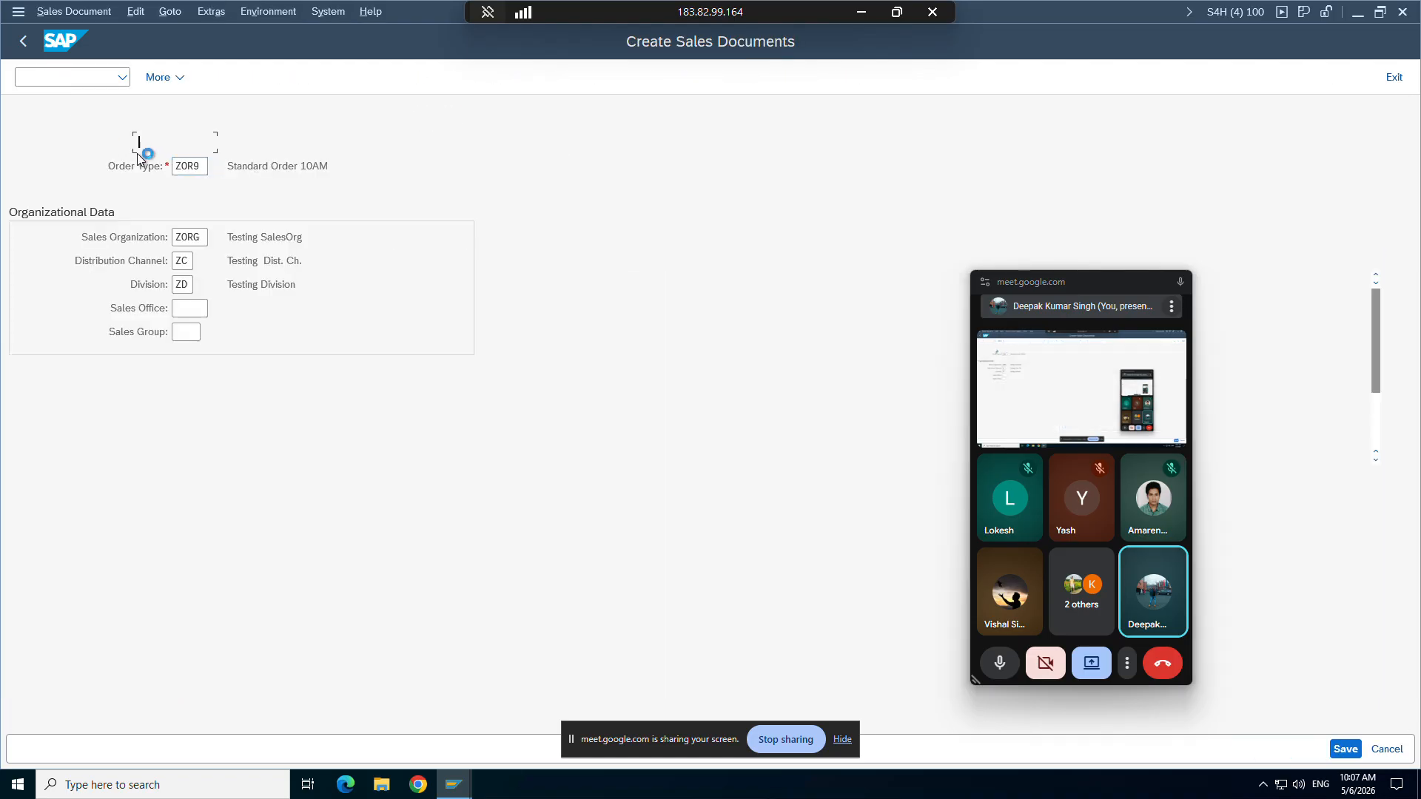
# Step: Open the ZOR9 order for ZORG/ZC/ZD and enter the sold-to party number and customer reference test
pyautogui.press('Return')
pyautogui.click(171, 143)
pyautogui.click(173, 164)
pyautogui.press('Return')
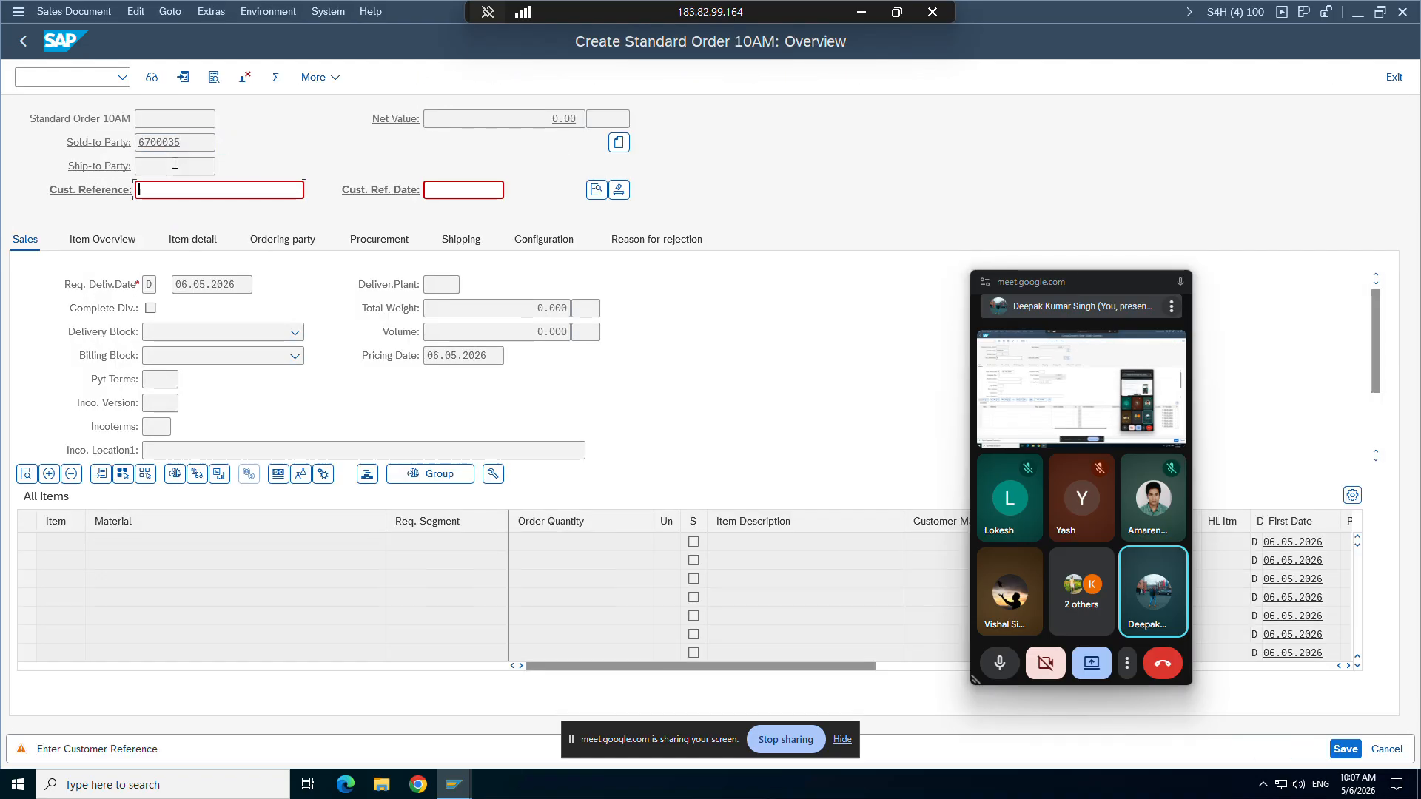
pyautogui.click(174, 191)
pyautogui.click(171, 213)
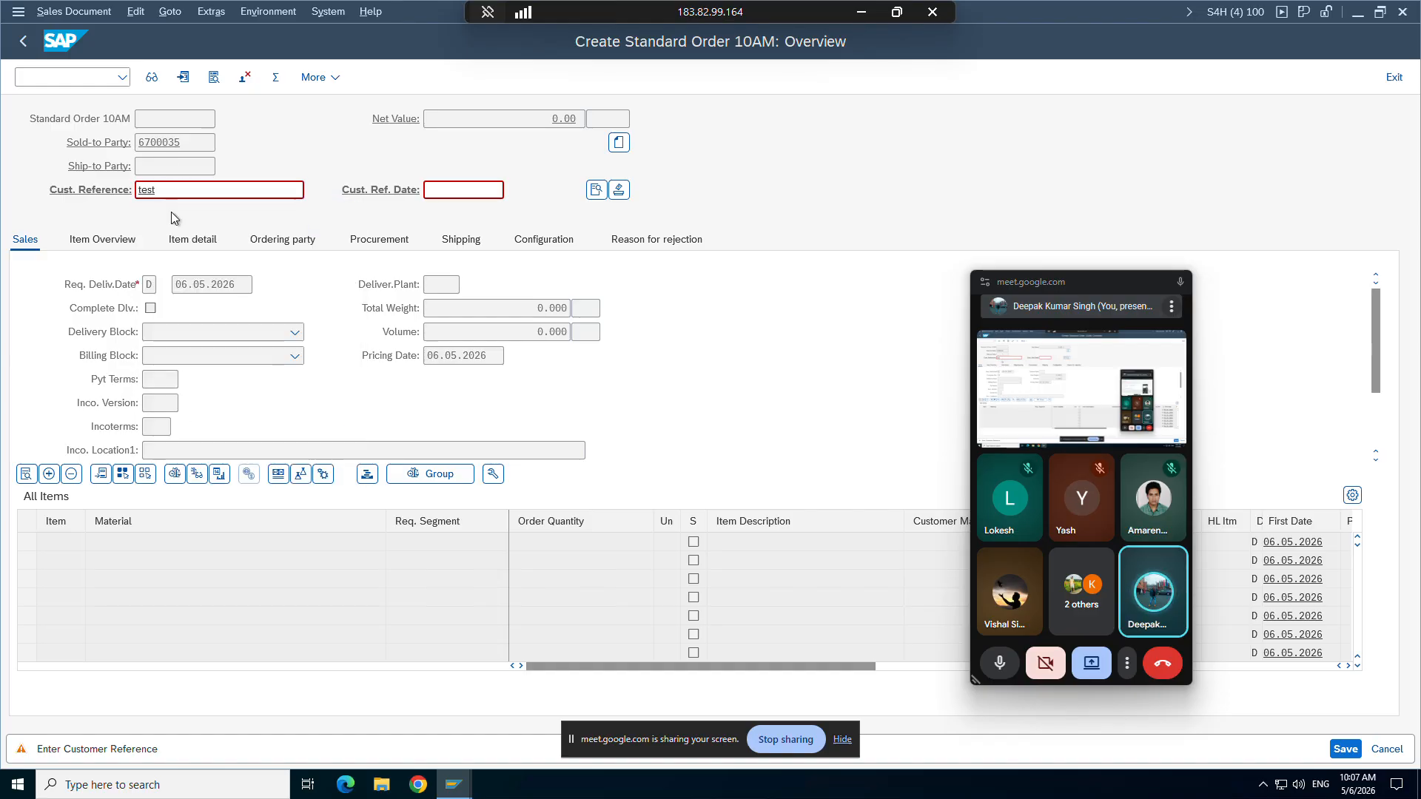
pyautogui.press('Return')
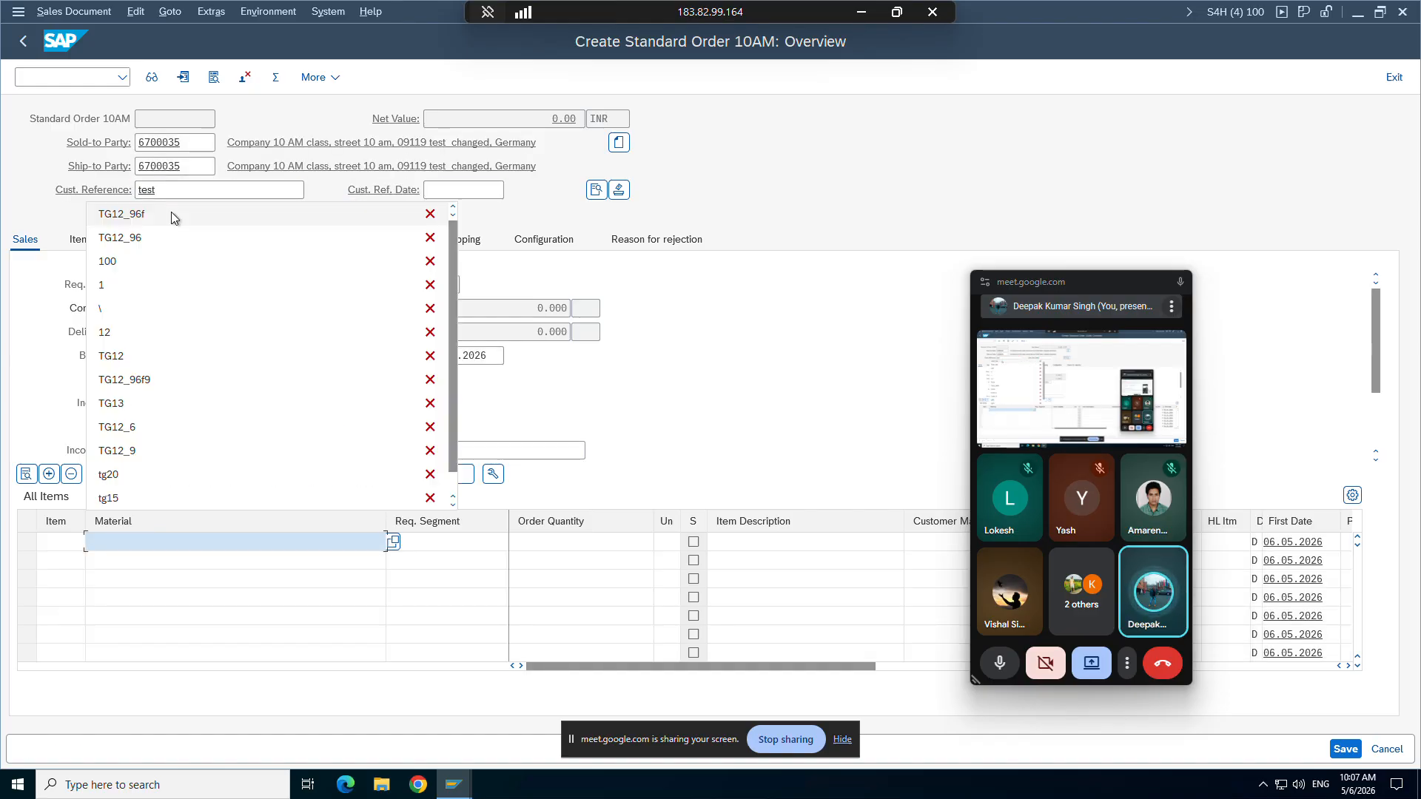
# Step: Enter TG12_96F as the order item, acknowledge the information messages and bring up the material substitution selection
pyautogui.click(154, 216)
pyautogui.press('Return')
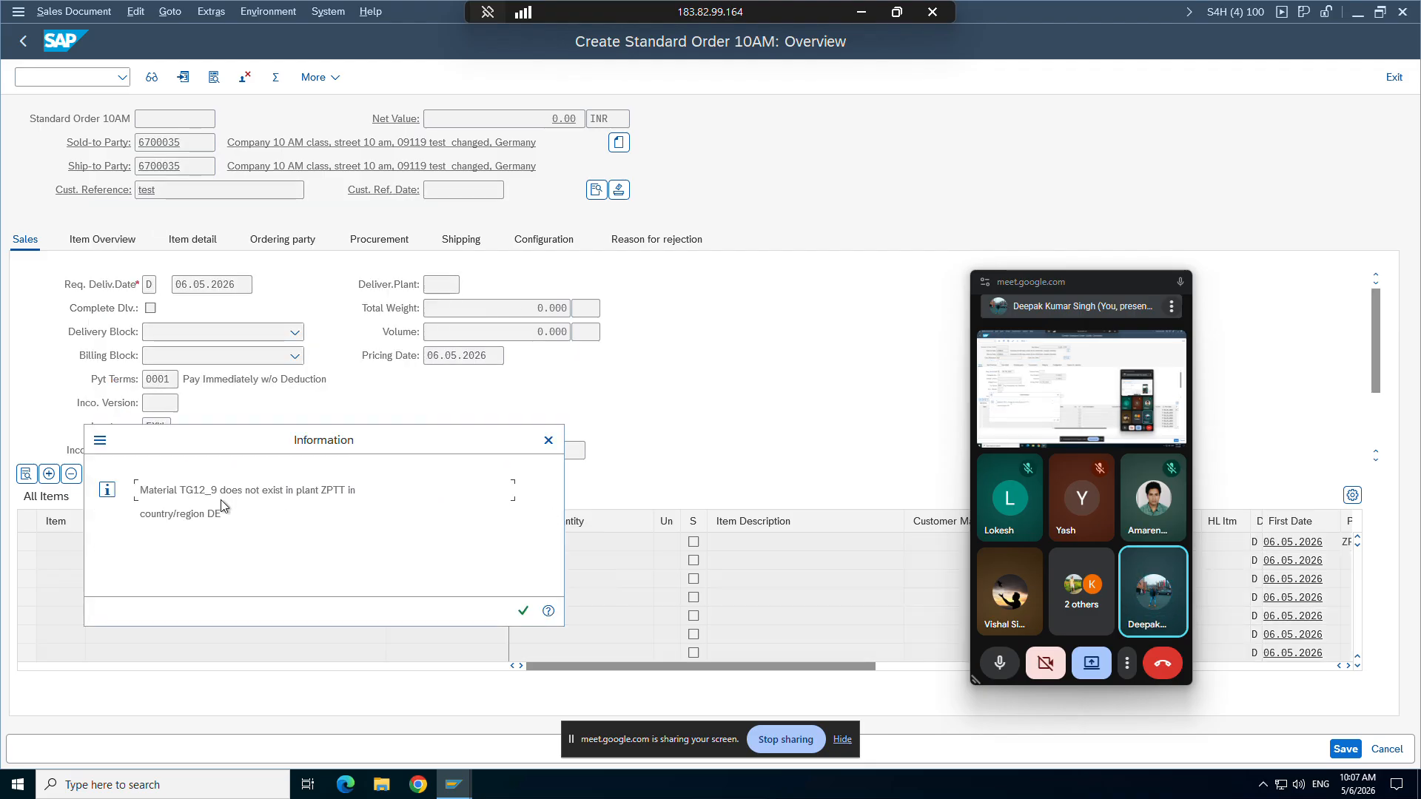
pyautogui.press('Return')
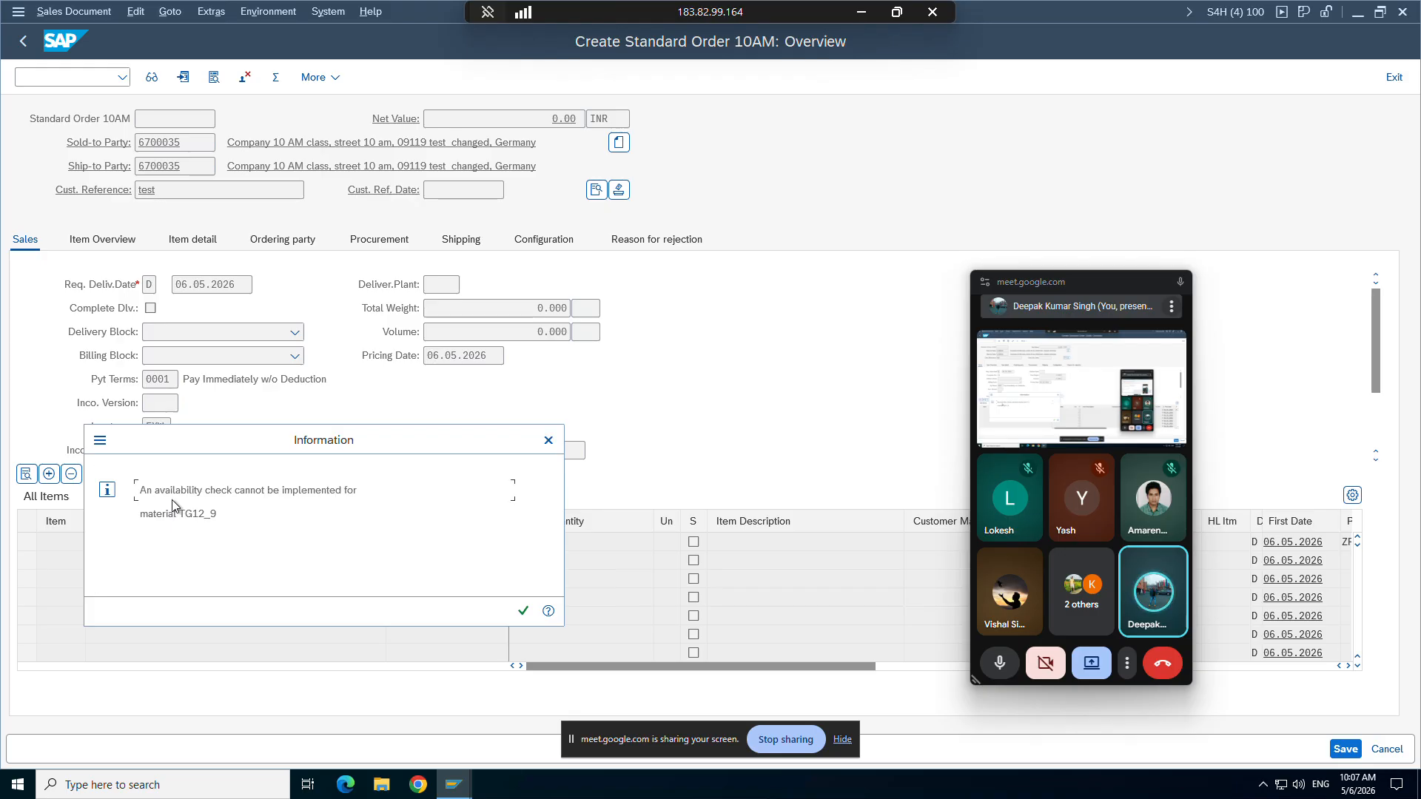
pyautogui.press('Return')
pyautogui.press('Return')
pyautogui.press('Return')
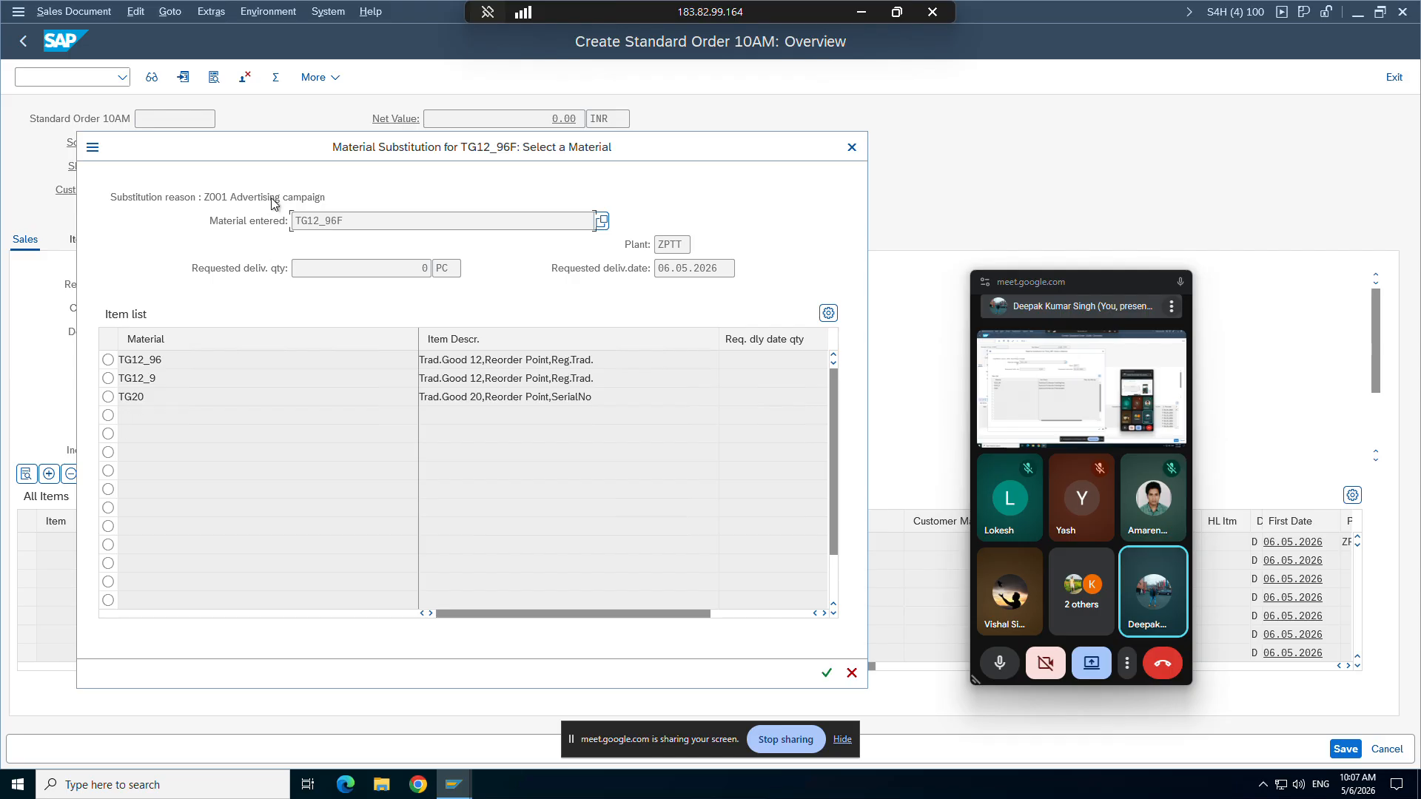
pyautogui.moveTo(277, 152); pyautogui.dragTo(478, 116)
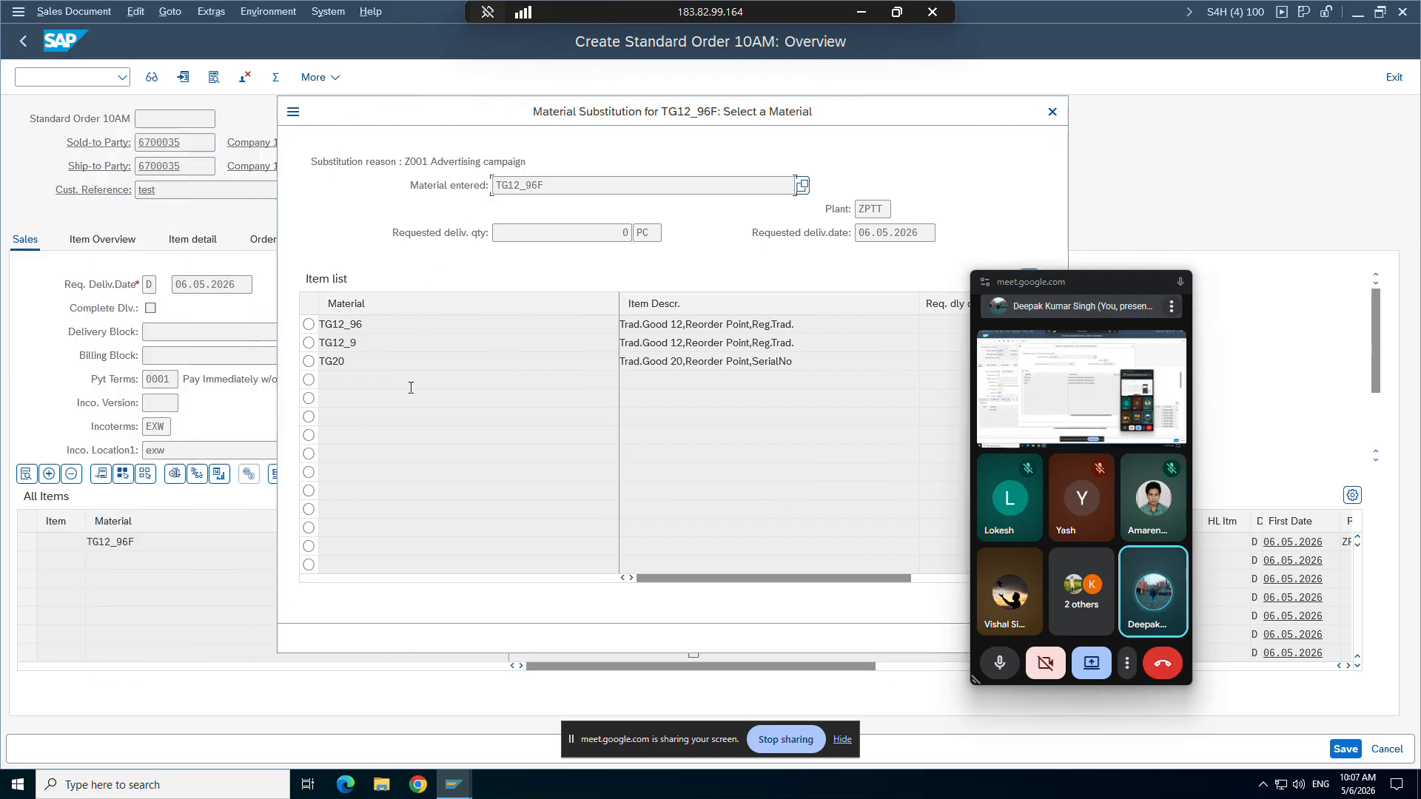
# Step: Examine the substitution strategy options for reason Z001 and compare them with the material selection offered in the order
pyautogui.moveTo(459, 773)
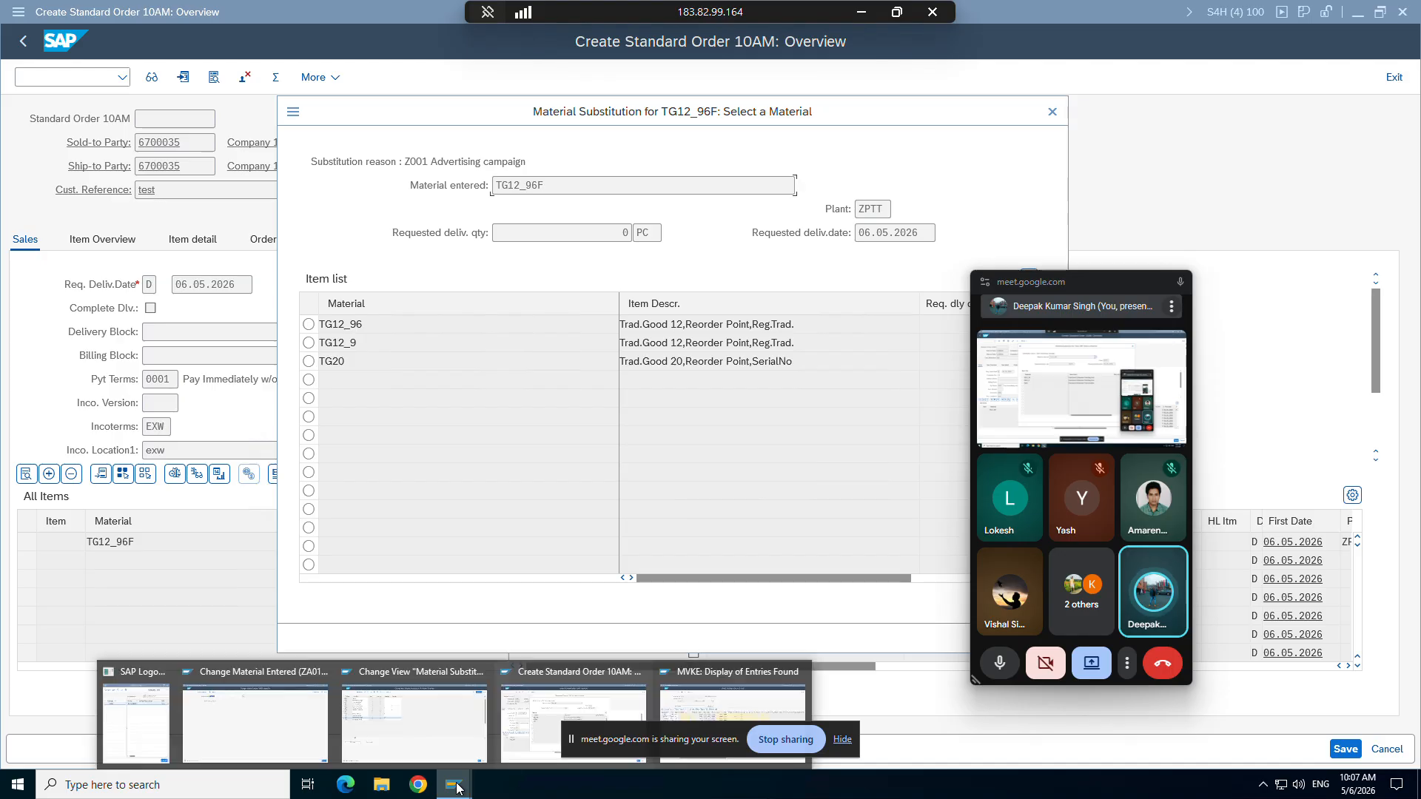
pyautogui.click(459, 741)
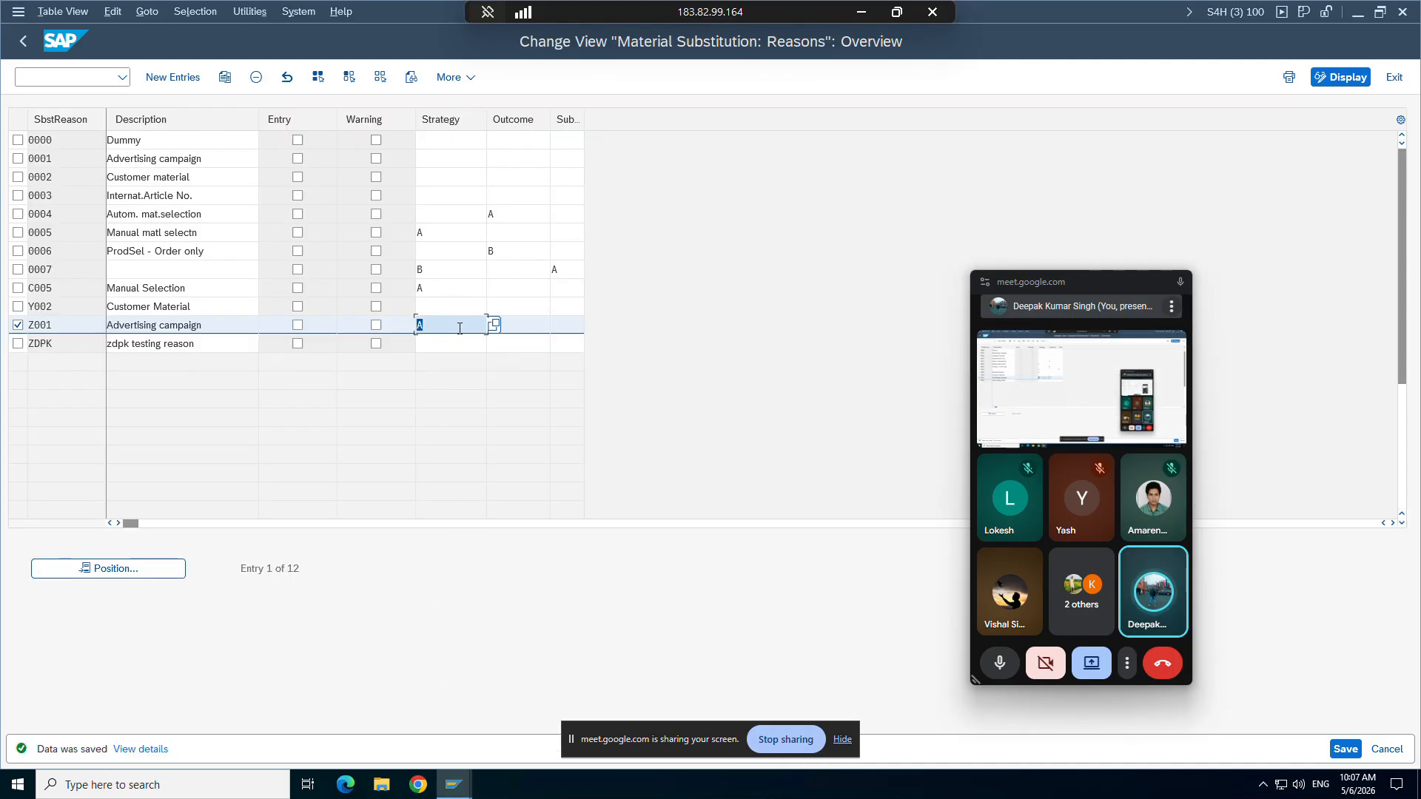
pyautogui.click(493, 325)
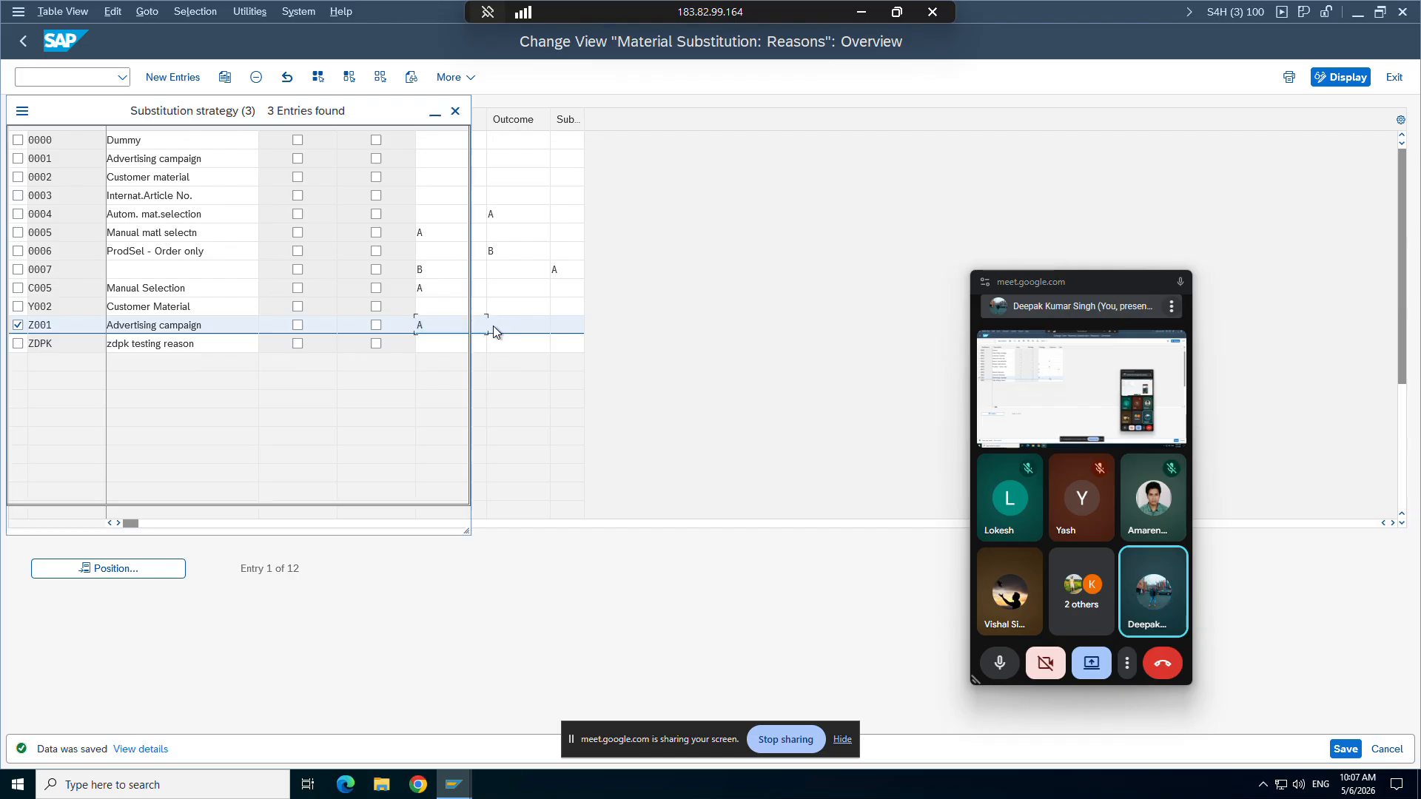
pyautogui.click(100, 211)
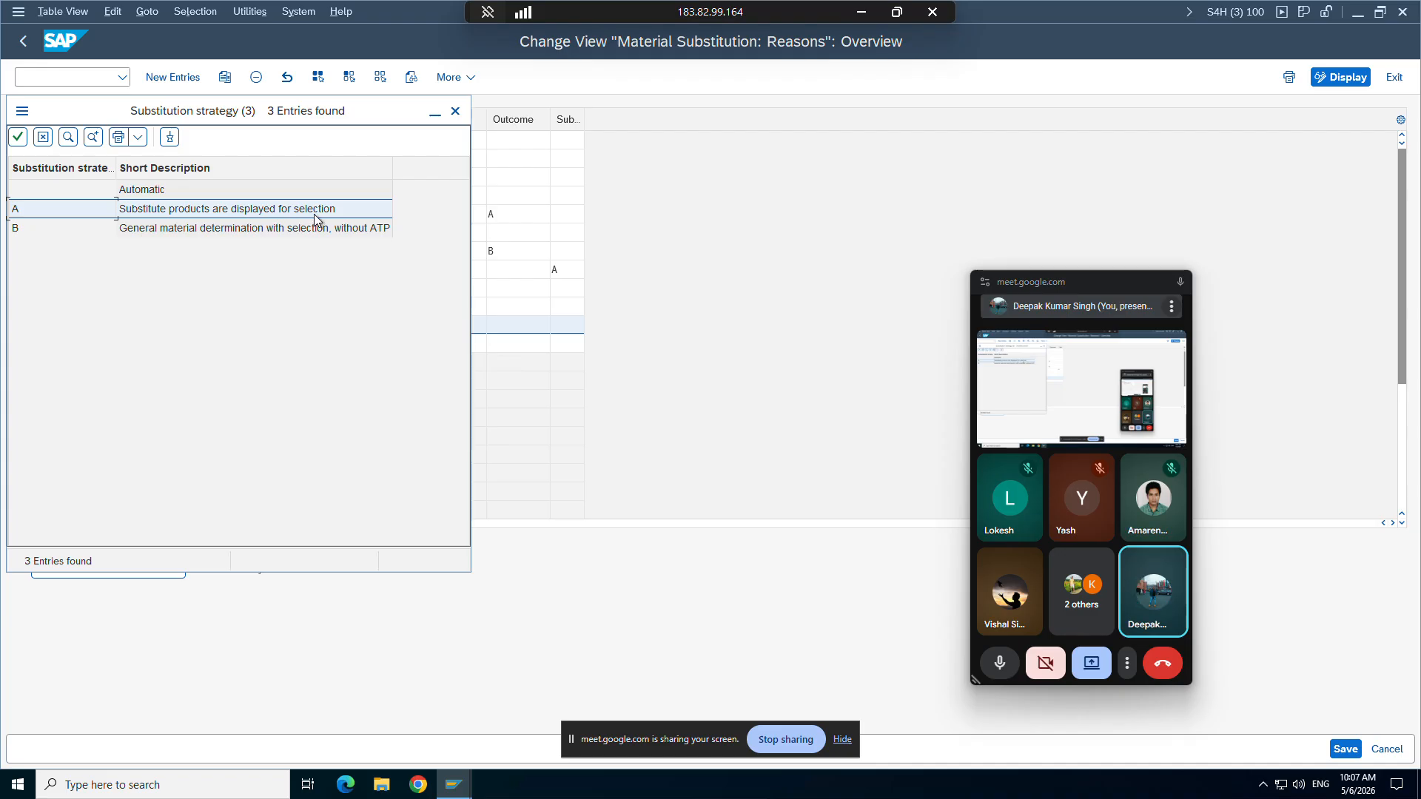
pyautogui.moveTo(261, 116); pyautogui.dragTo(454, 377)
pyautogui.click(453, 784)
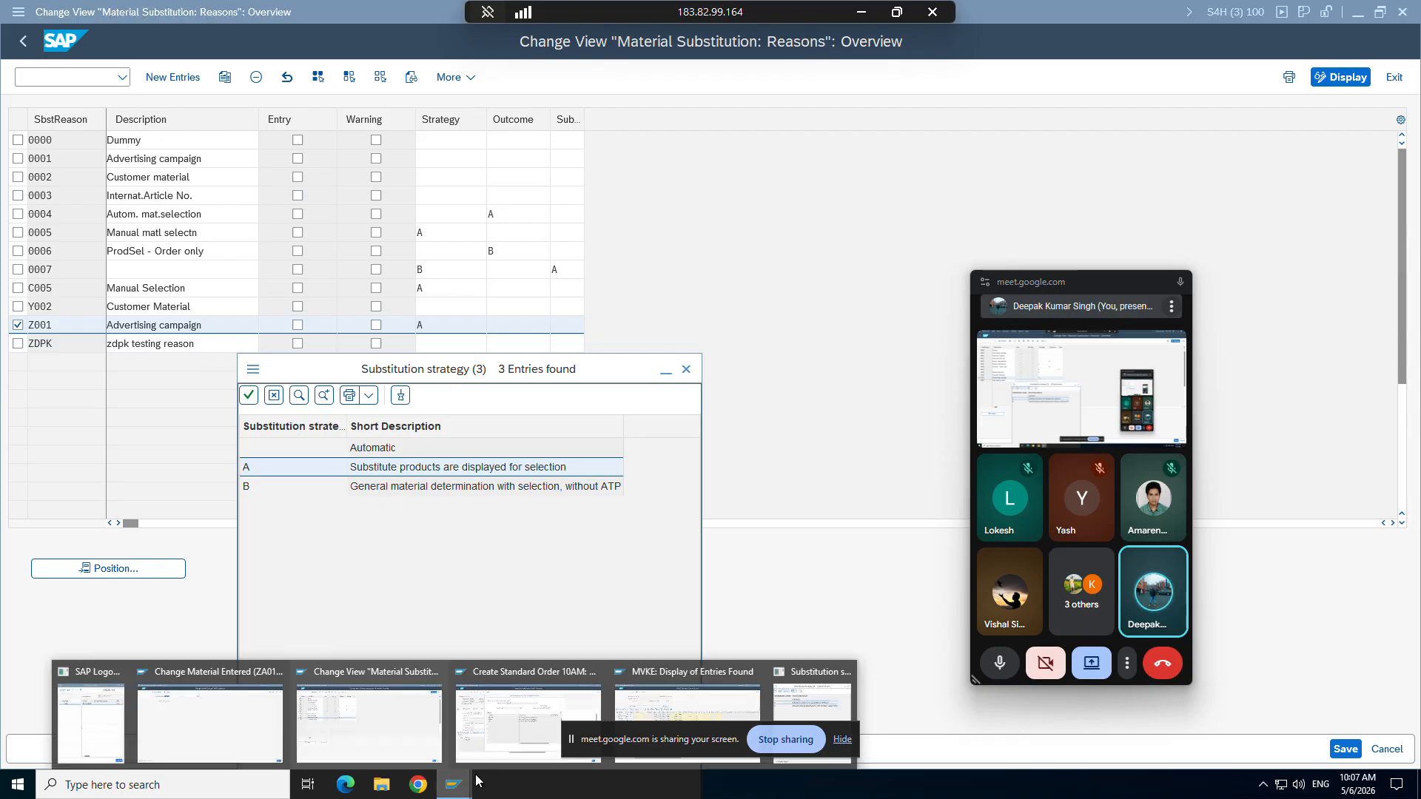
pyautogui.click(549, 701)
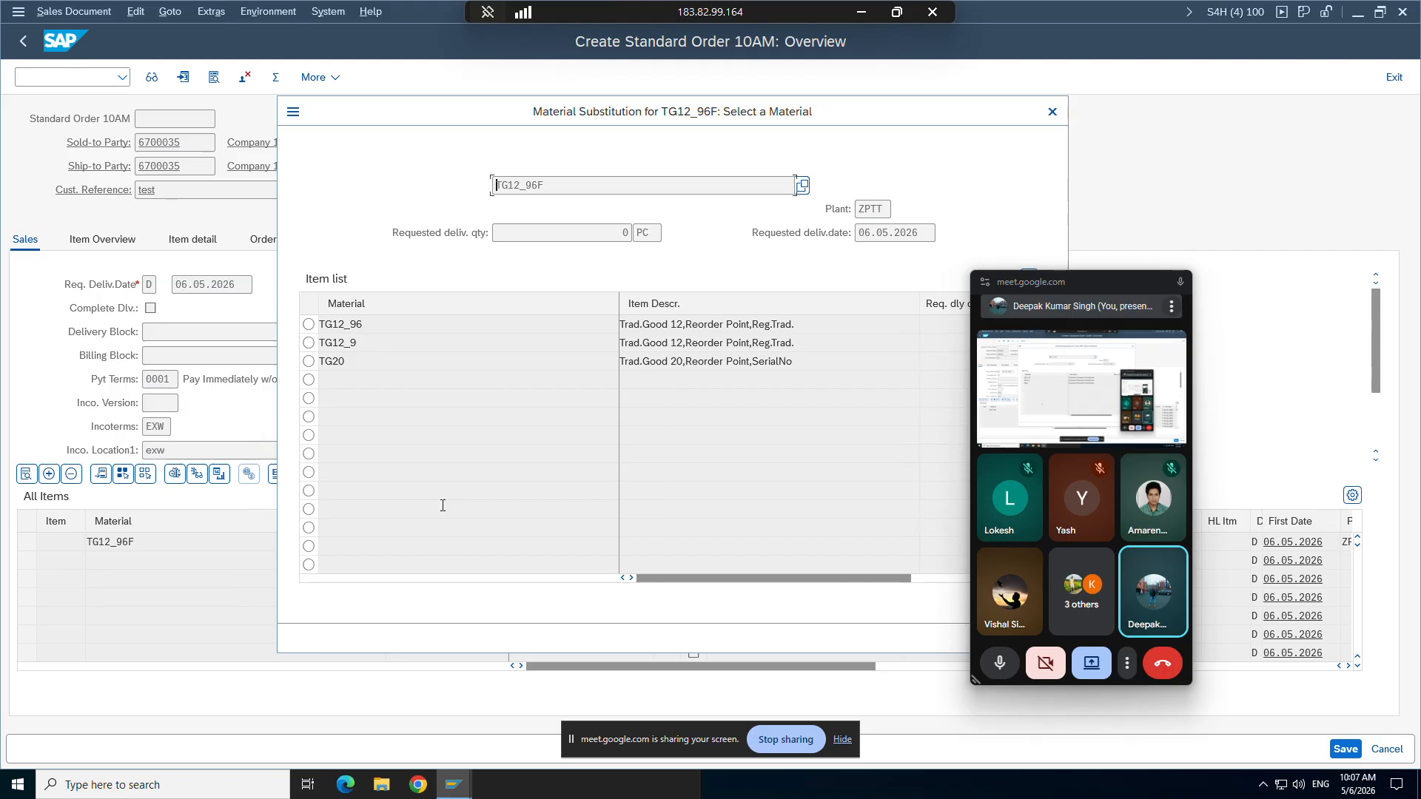
# Step: Redisplay the TG12_96F material determination record and review its alternative materials
pyautogui.click(456, 788)
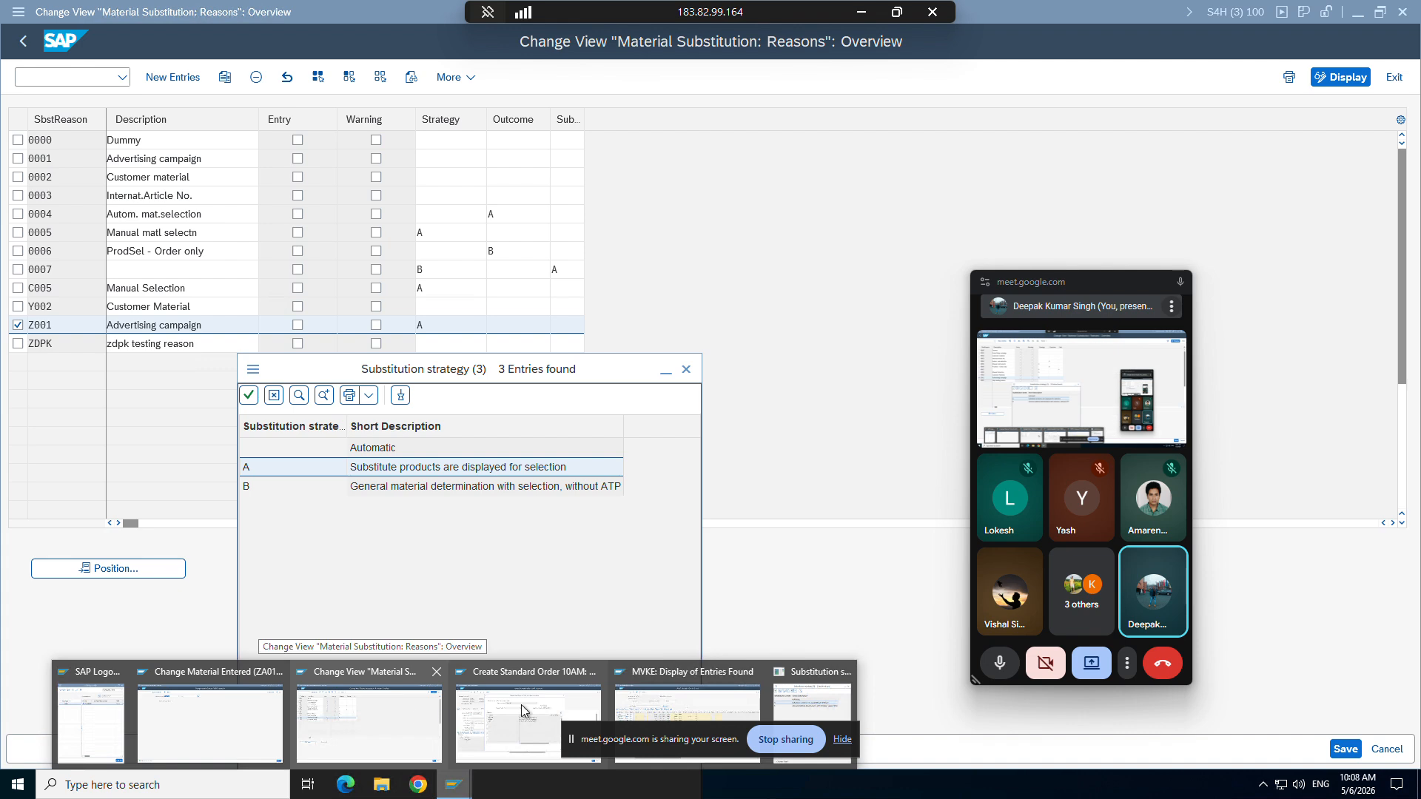
pyautogui.click(211, 708)
pyautogui.click(1366, 749)
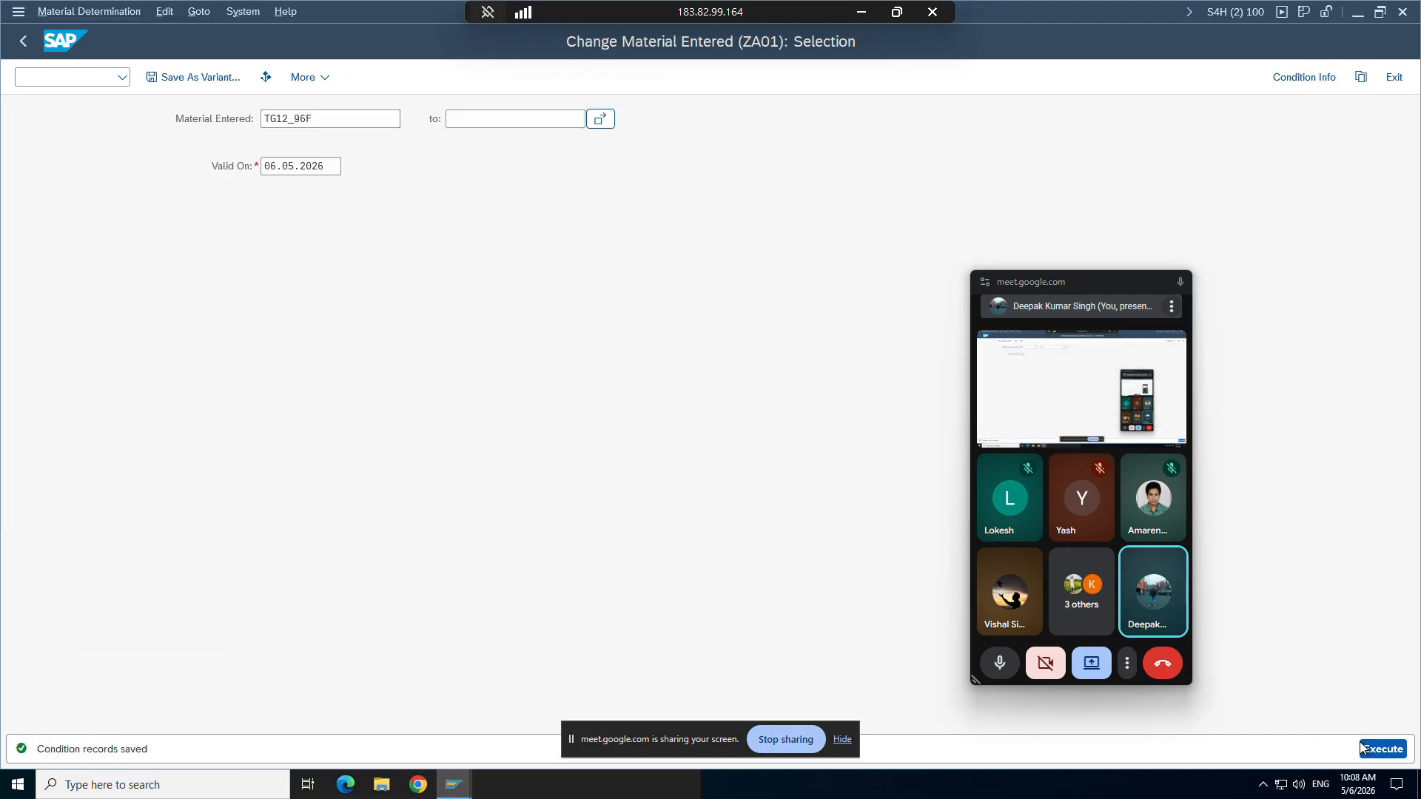
pyautogui.doubleClick(211, 261)
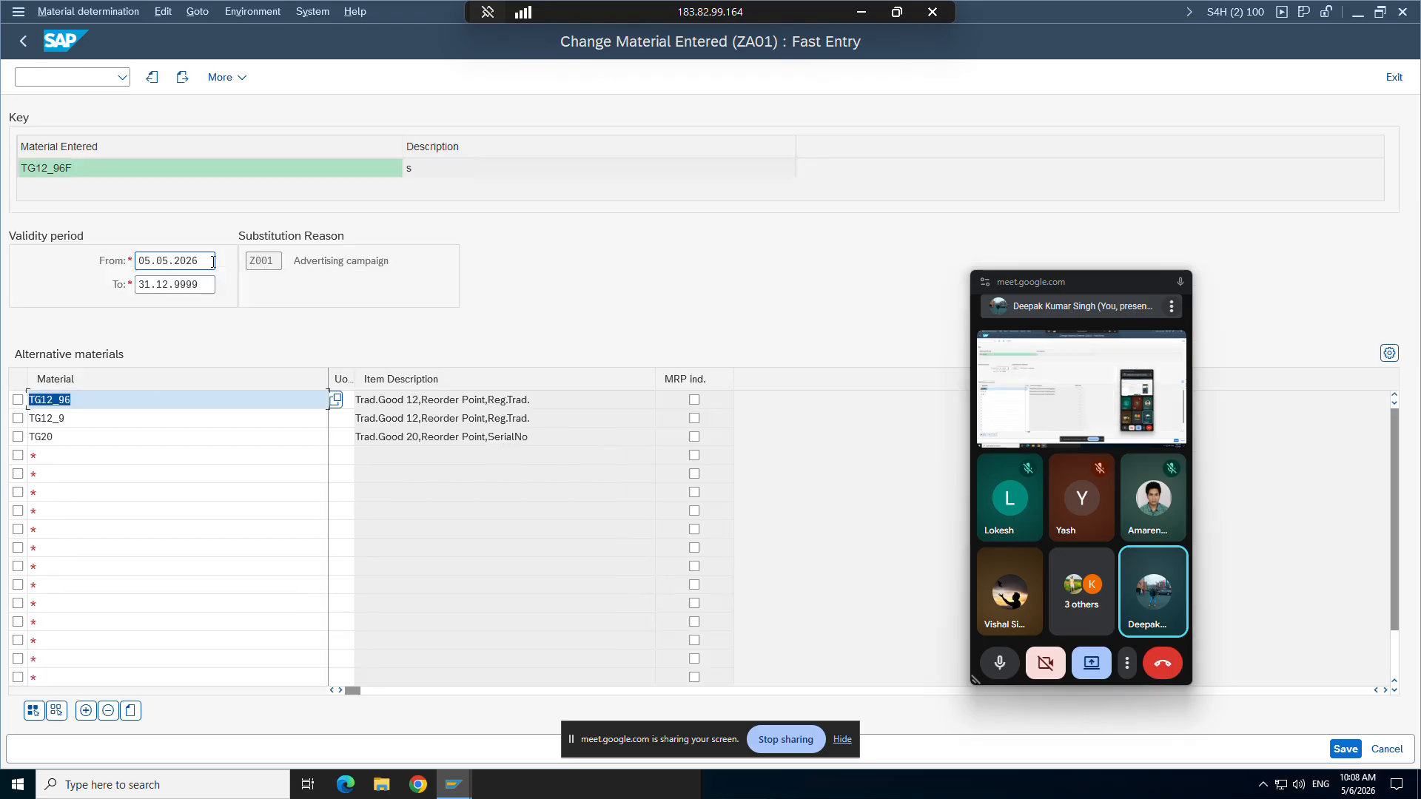
pyautogui.click(399, 438)
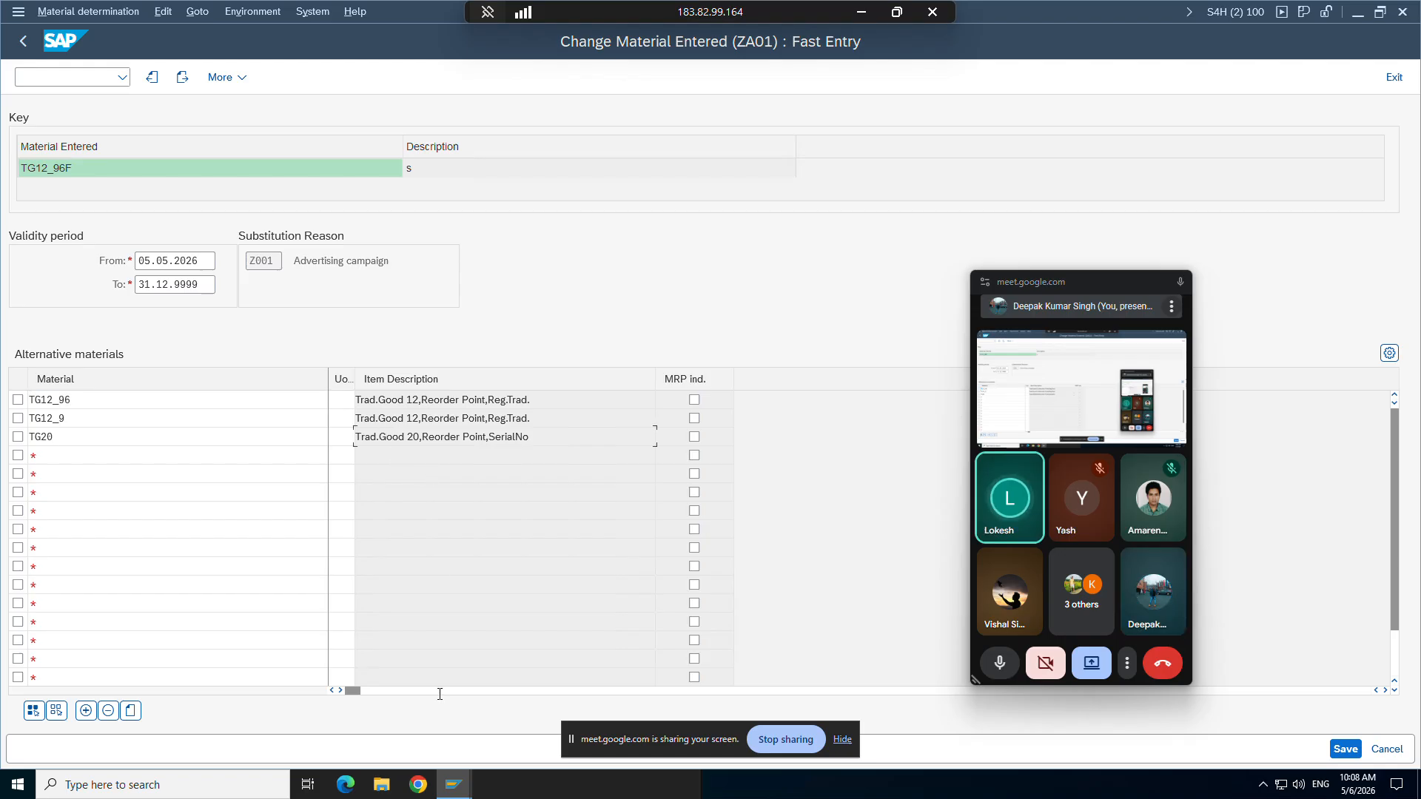
# Step: Set substitution reason Z001 to the automatic strategy and outcome A (substitution products displayed as subitems), and save the customizing
pyautogui.click(454, 784)
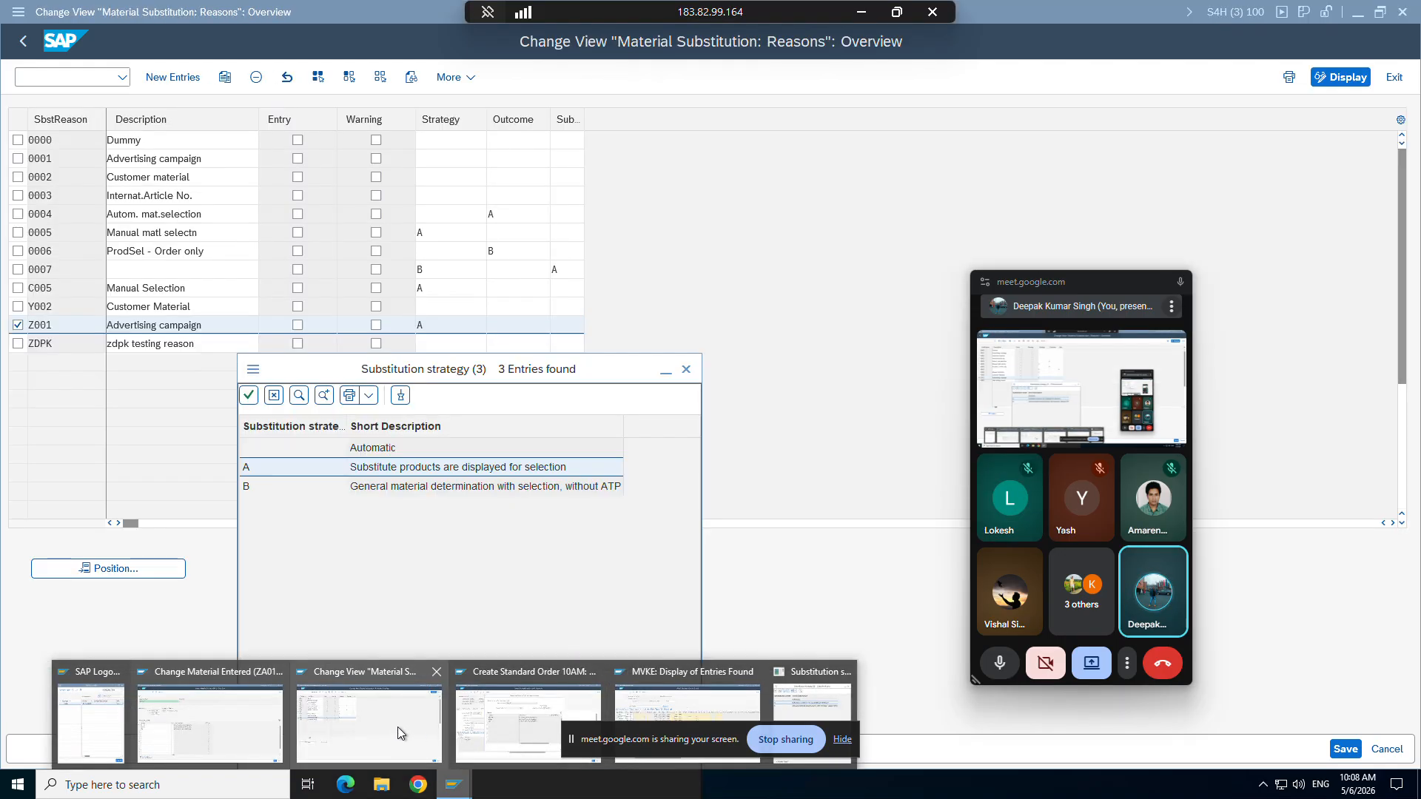
pyautogui.click(397, 727)
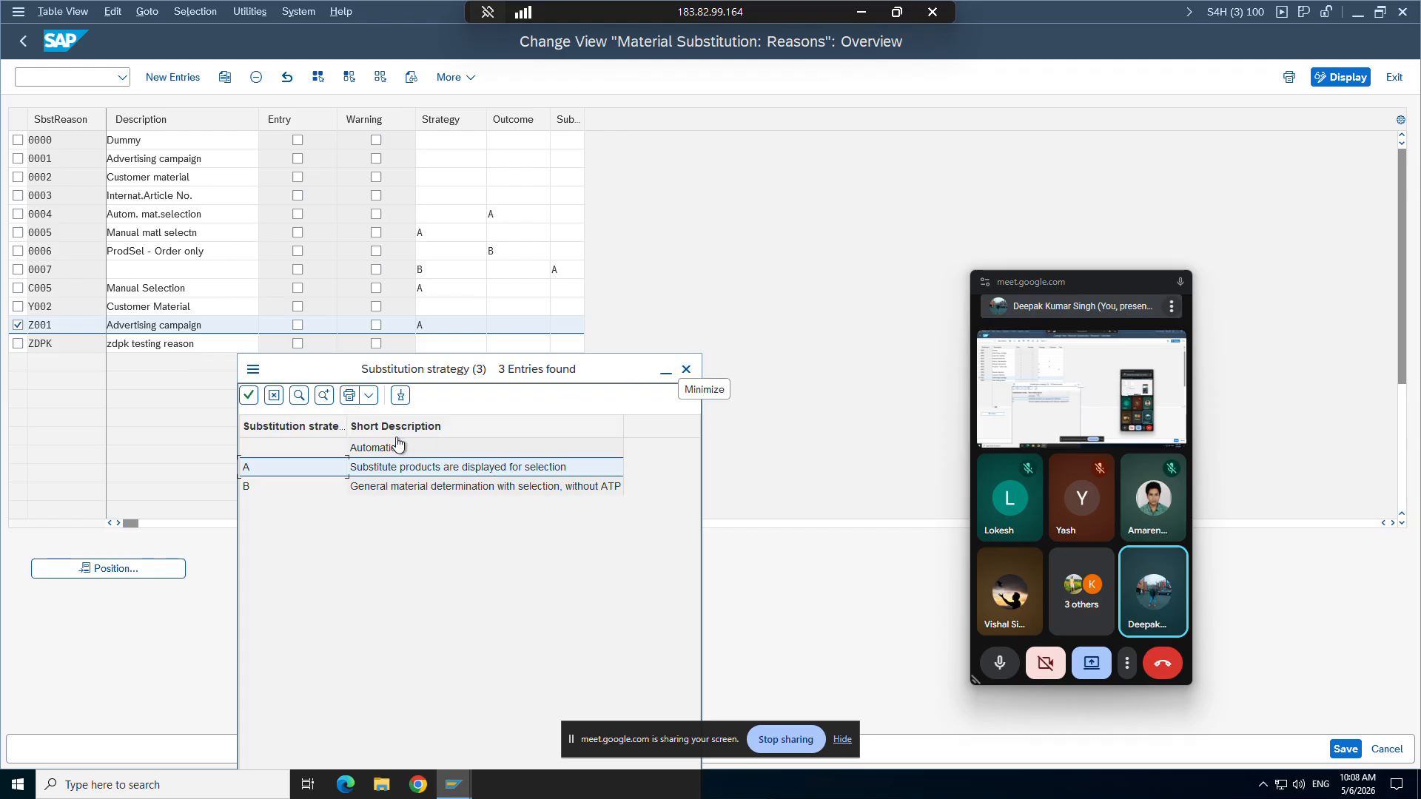
pyautogui.doubleClick(365, 445)
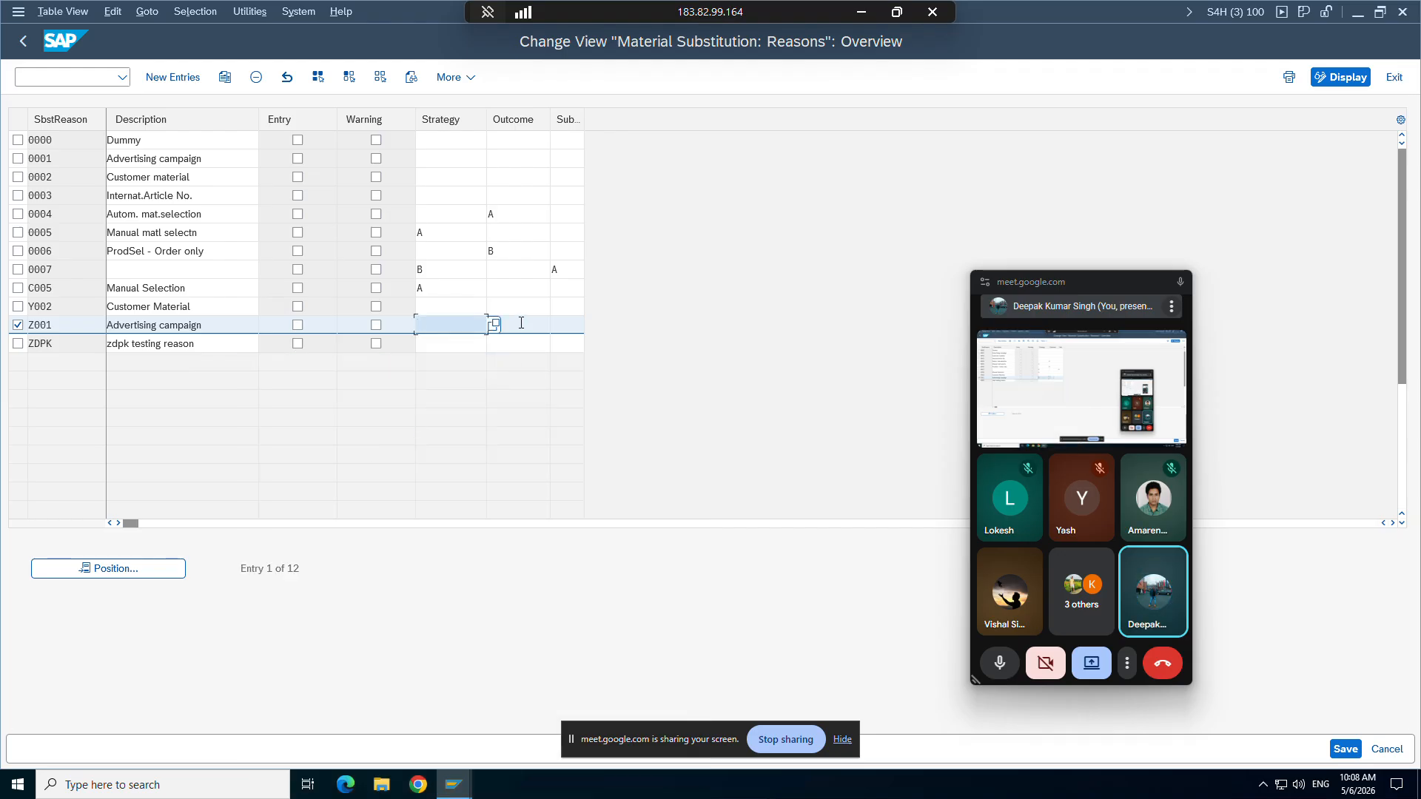
pyautogui.press('Tab')
pyautogui.click(556, 326)
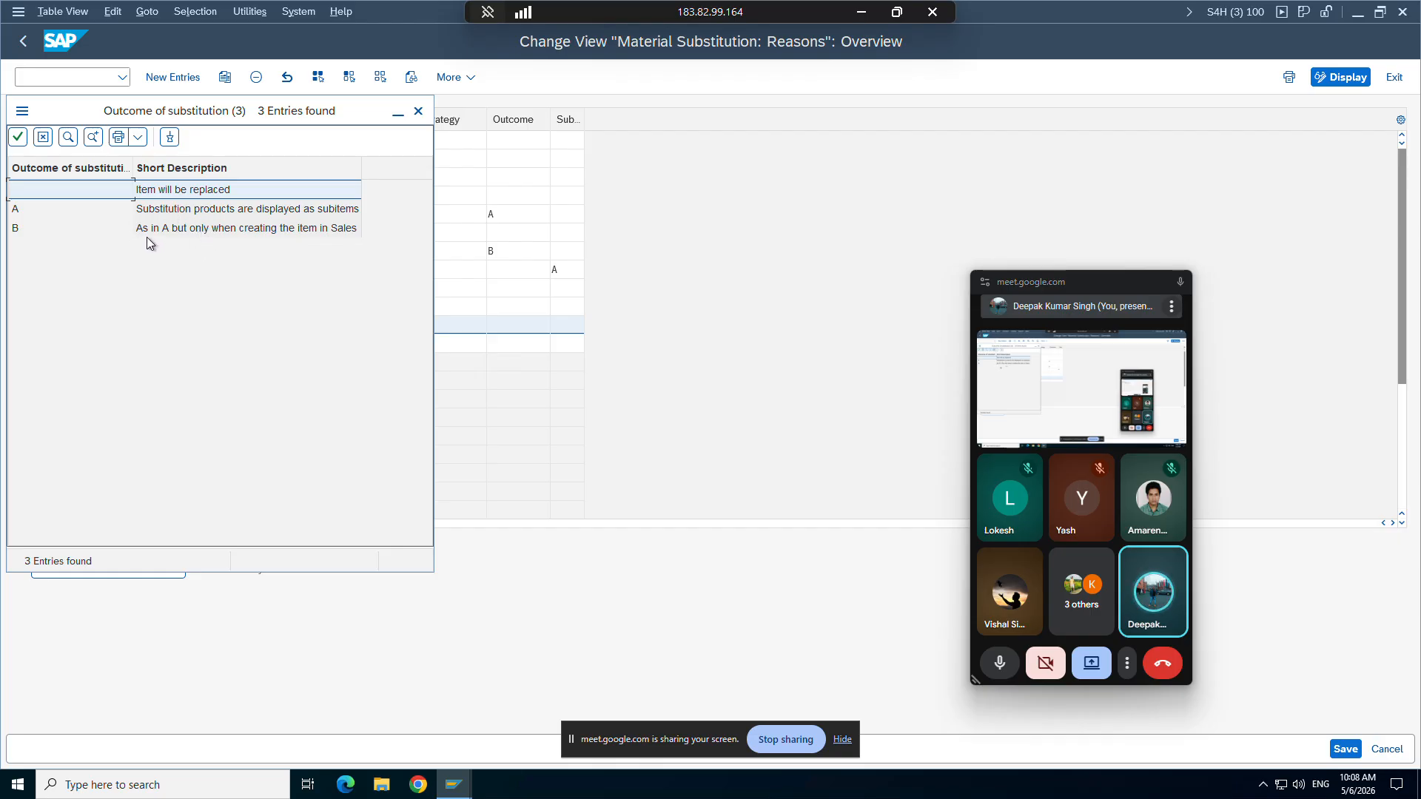
pyautogui.doubleClick(177, 217)
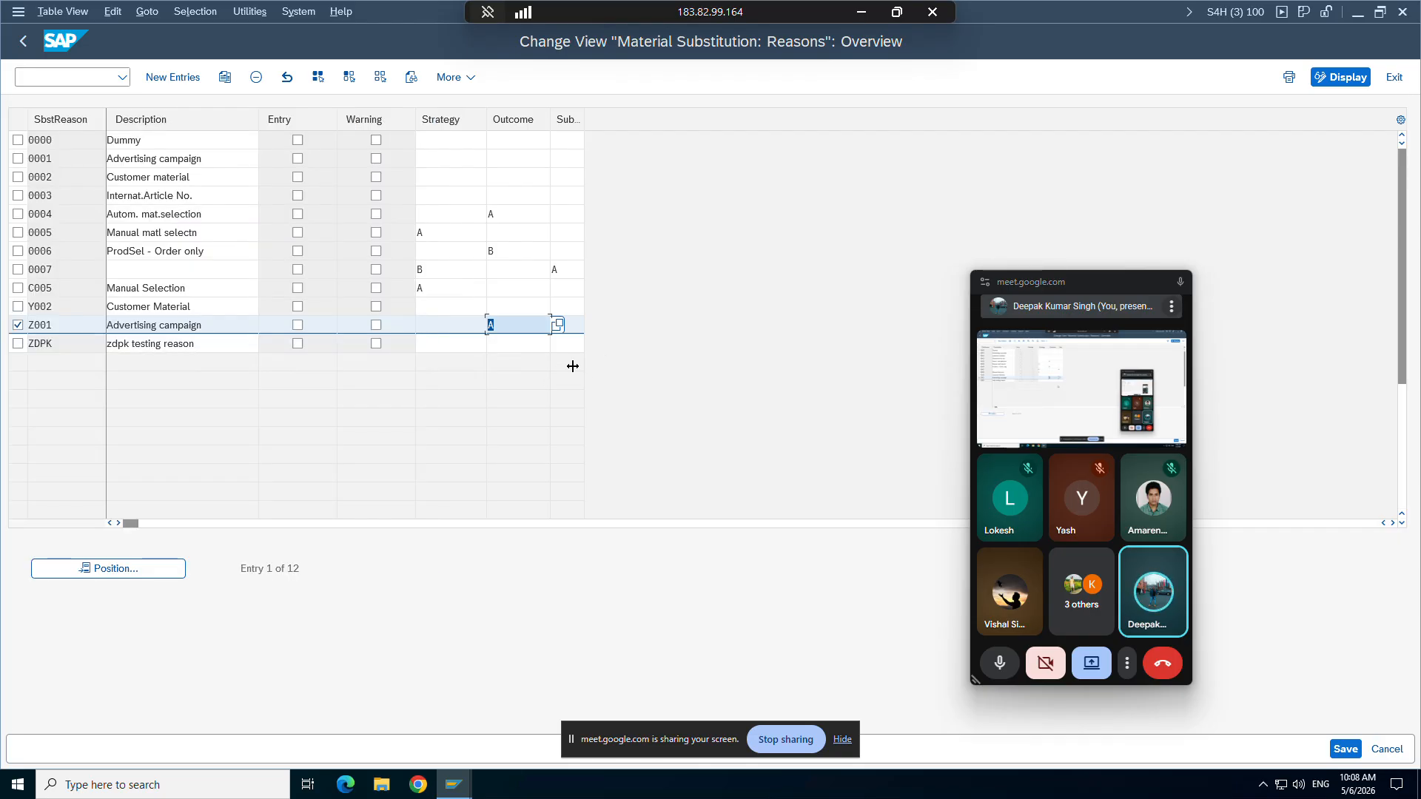
pyautogui.click(1336, 749)
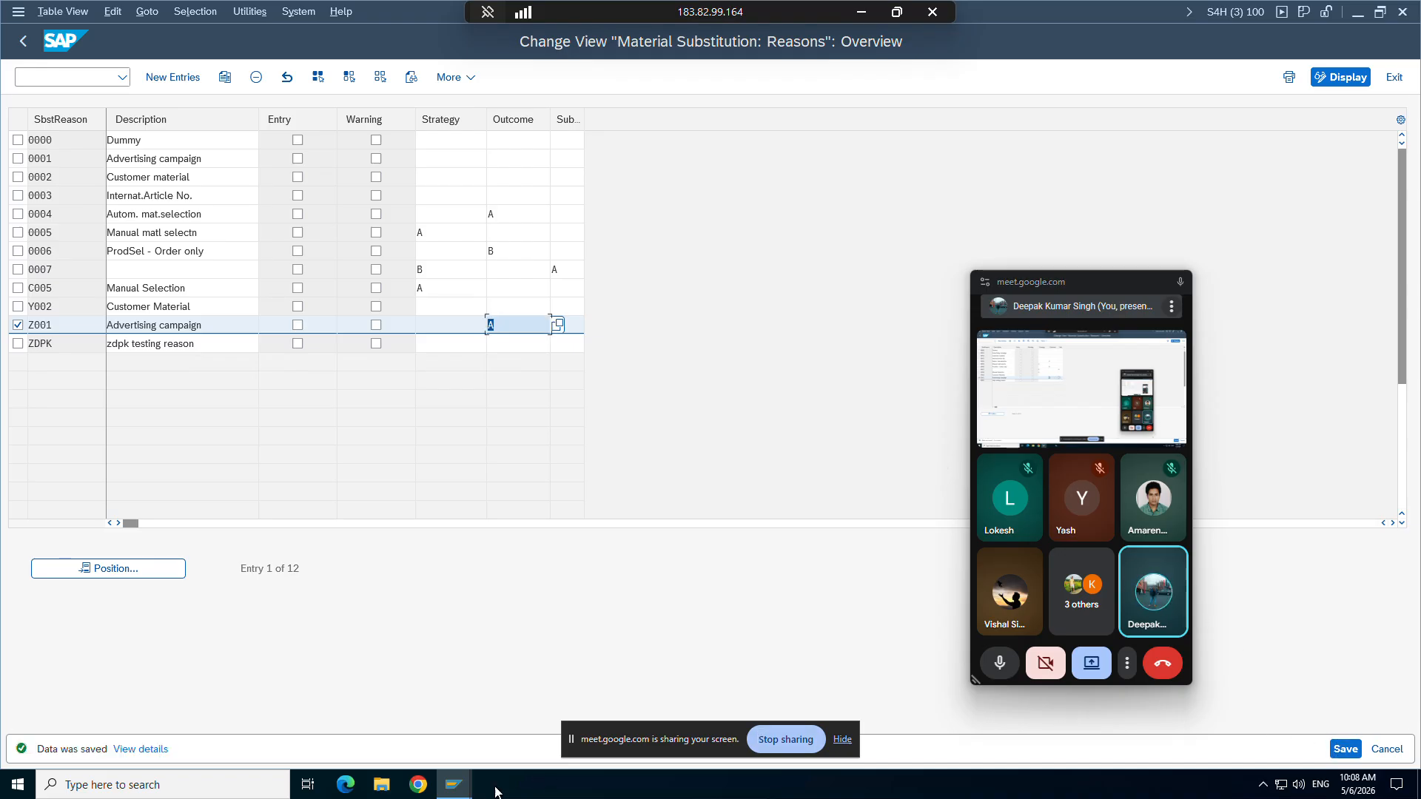
# Step: Return to the open standard order, cancel the TG12_96F material substitution selection and continue past the open quotations notice
pyautogui.click(454, 785)
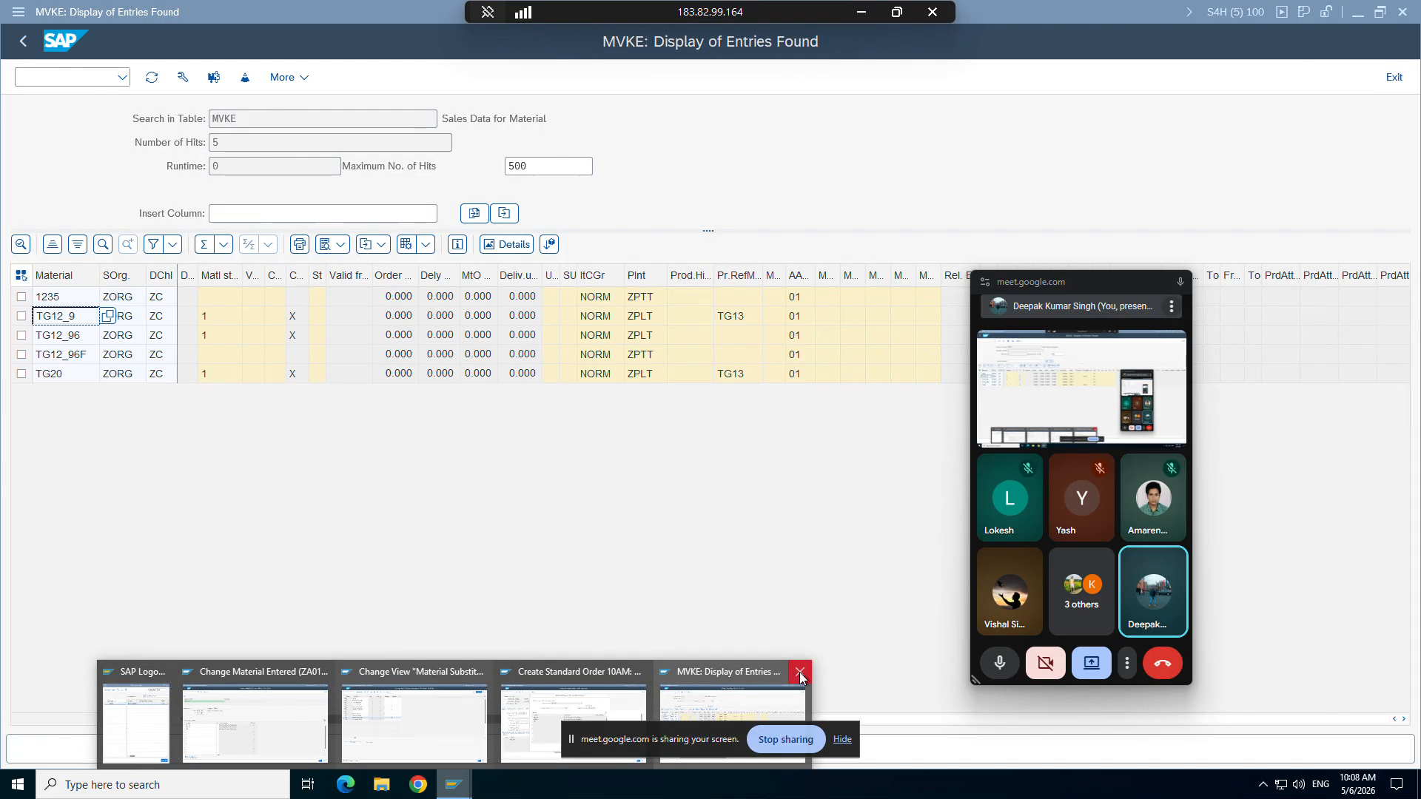
pyautogui.click(644, 691)
pyautogui.moveTo(1104, 291); pyautogui.dragTo(1239, 582)
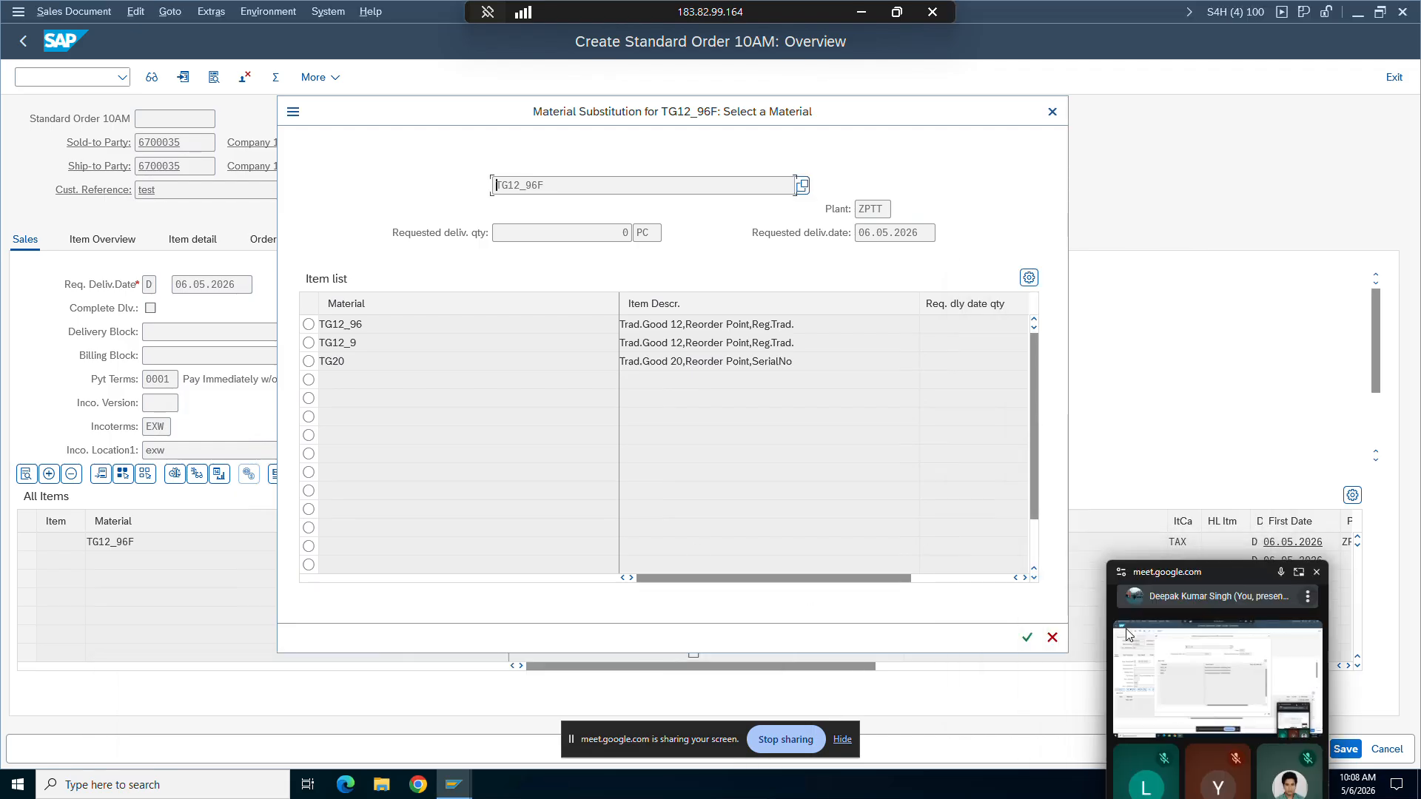
pyautogui.click(1052, 638)
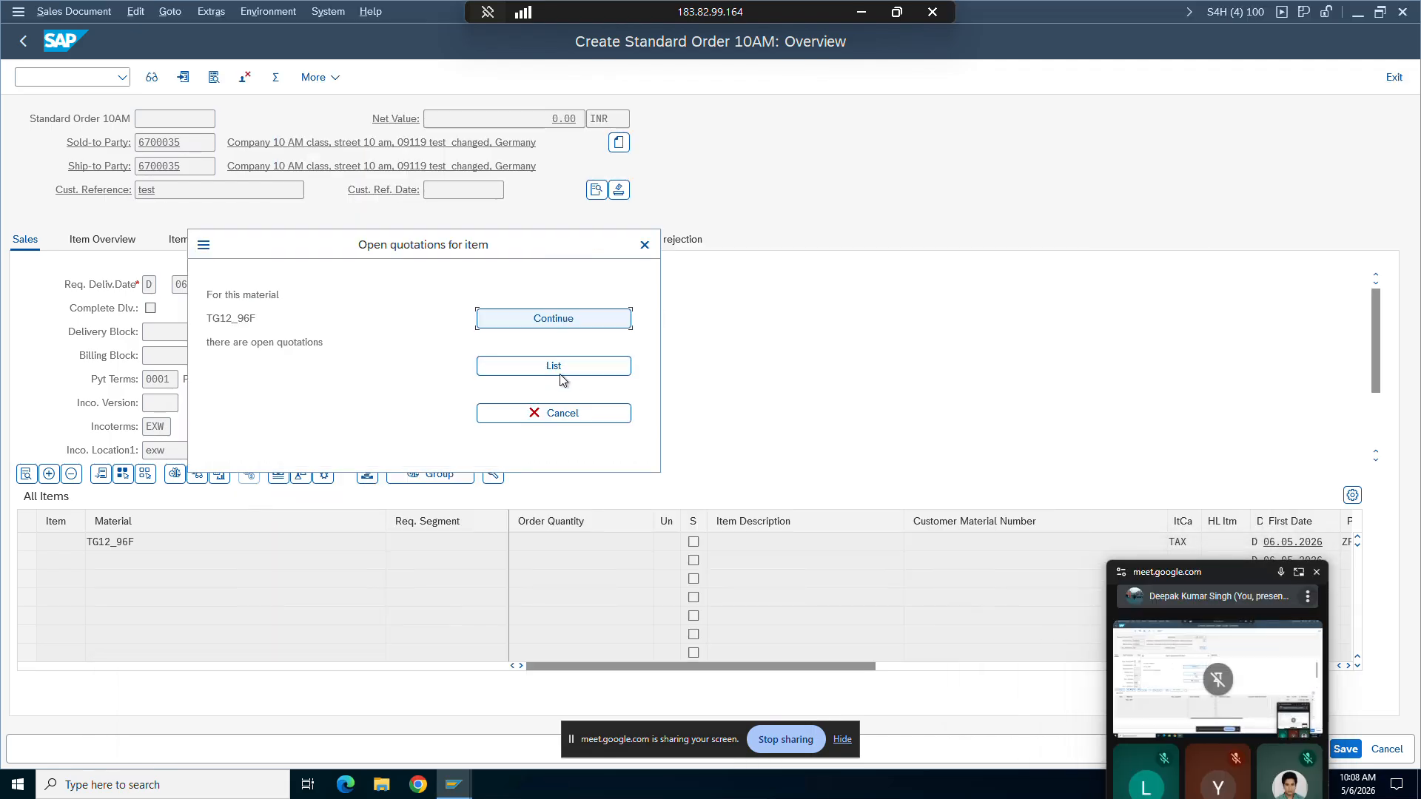
pyautogui.click(553, 318)
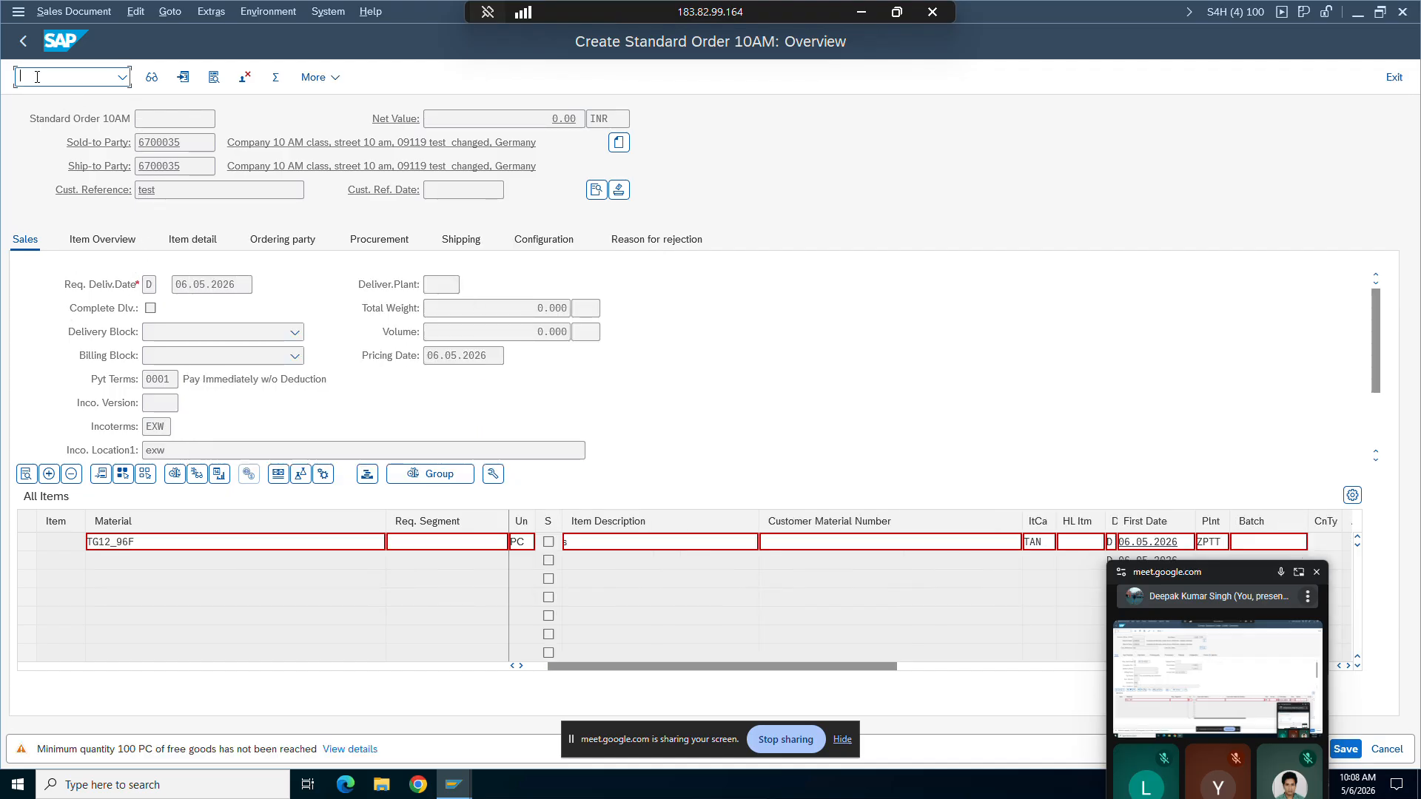
# Step: Start a fresh ZOR9 order for ZORG/ZC/ZD with VA01, accept the proposed sold-to party and enter customer reference test
pyautogui.write('/nva01')
pyautogui.press('Return')
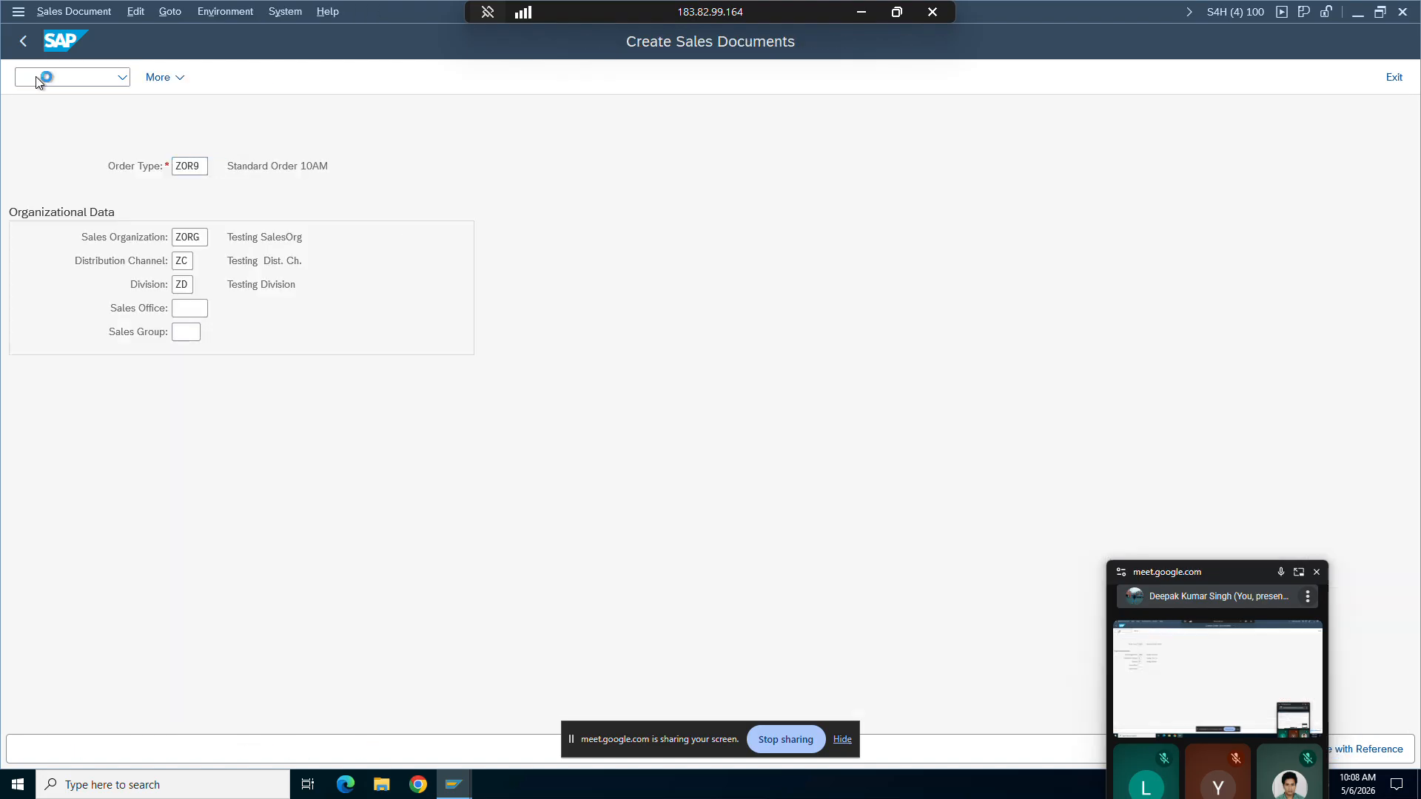
pyautogui.press('Return')
pyautogui.press('Return')
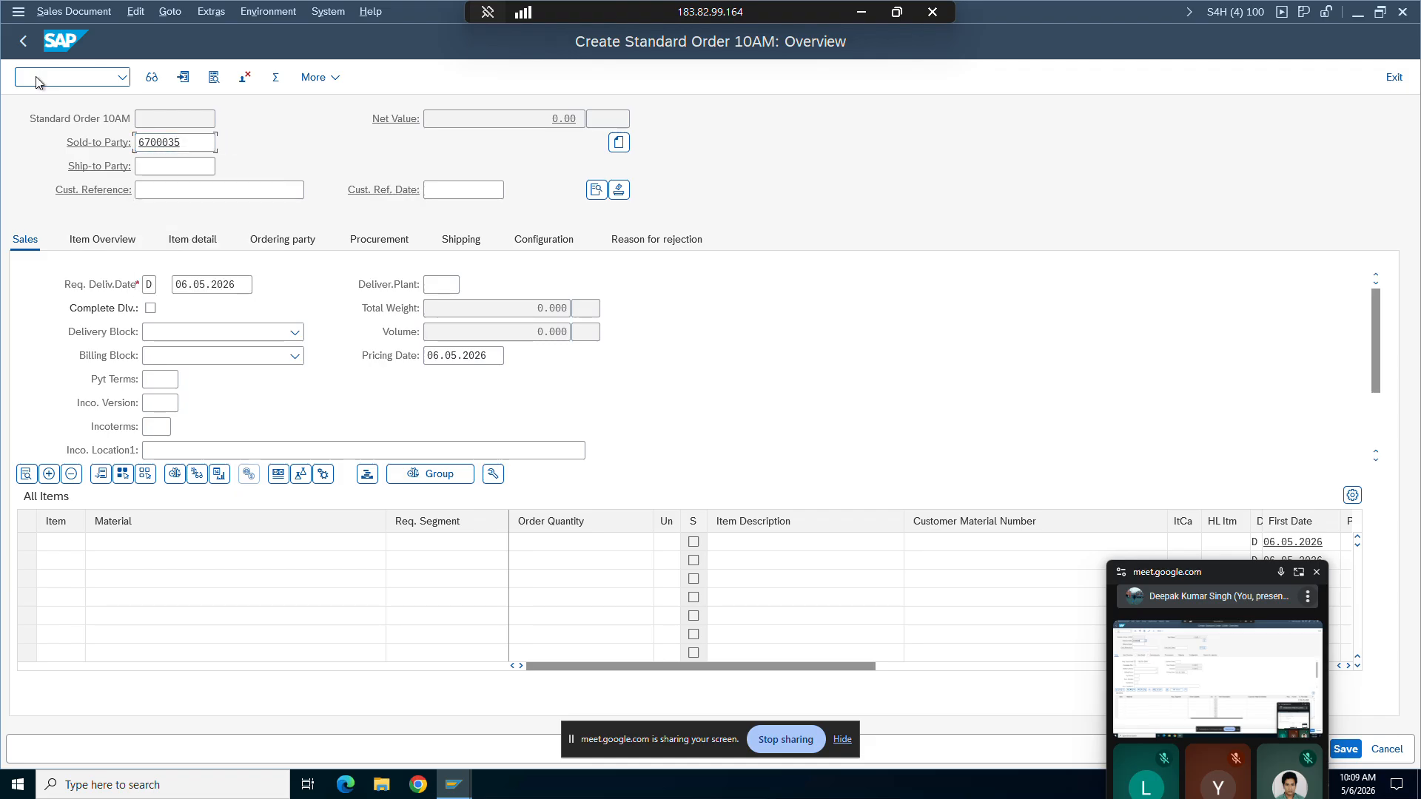
pyautogui.press('Return')
pyautogui.write('test')
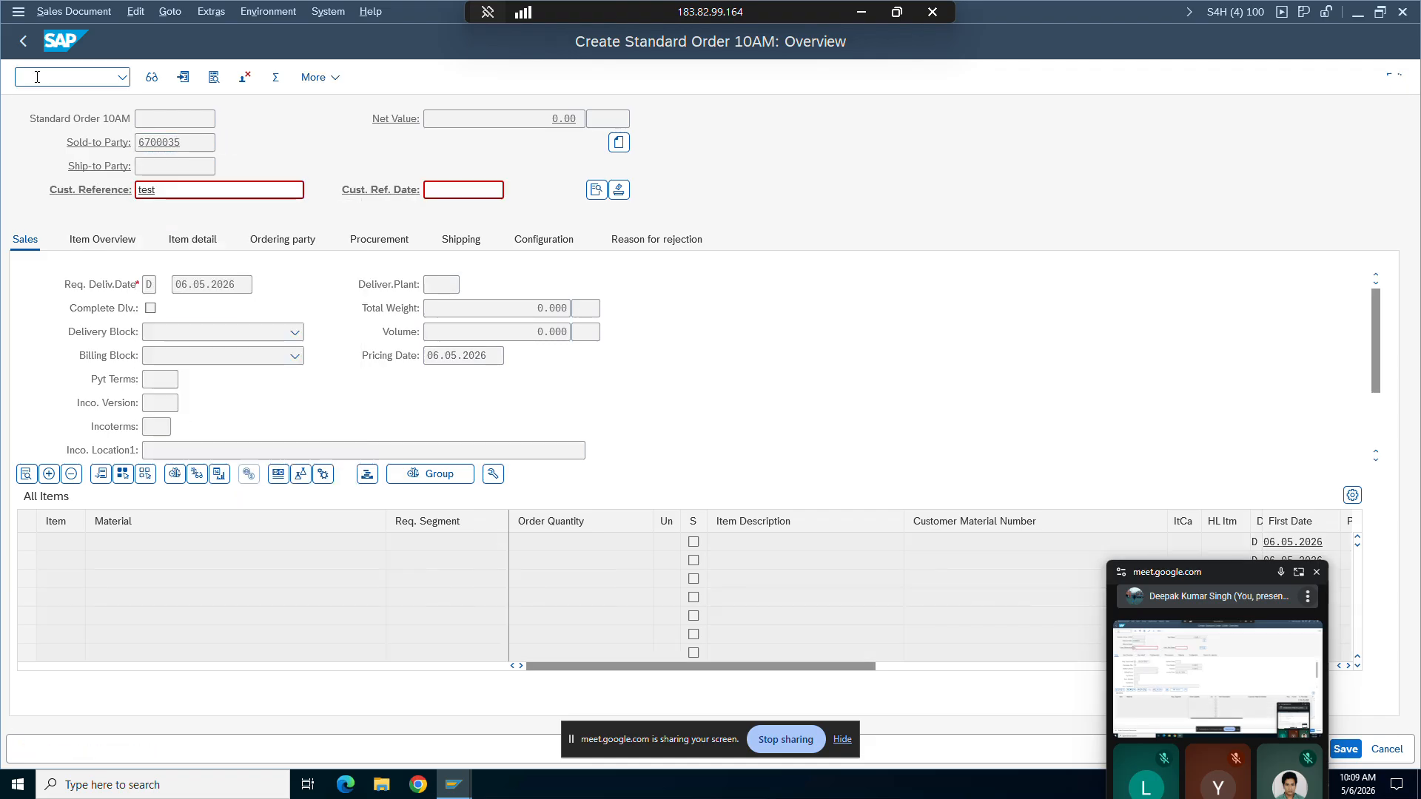
pyautogui.press('Return')
# Step: Enter TG12_96F as the order item with quantity 1, acknowledging the messages so that material determination runs
pyautogui.press('Down')
pyautogui.press('Return')
pyautogui.press('Return')
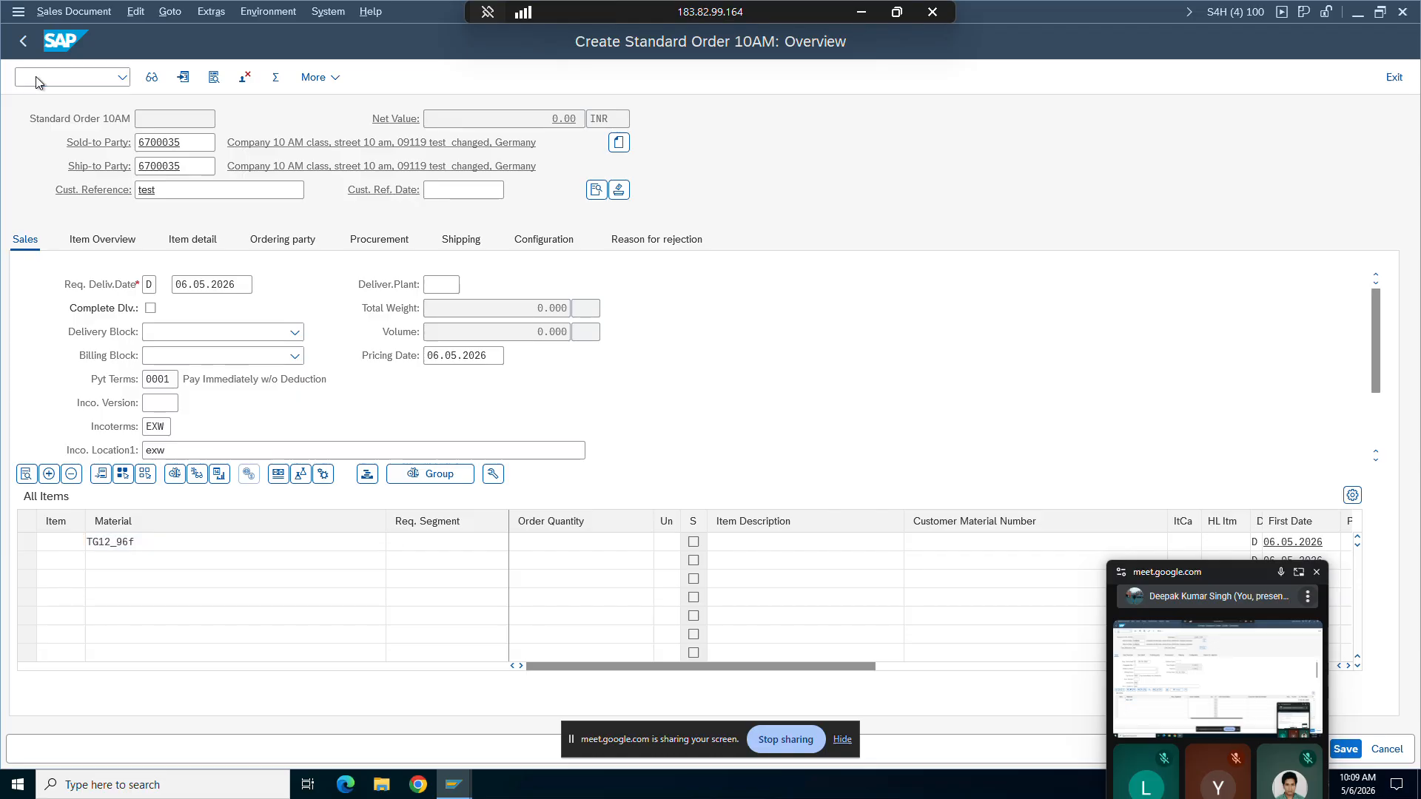
pyautogui.press('Return')
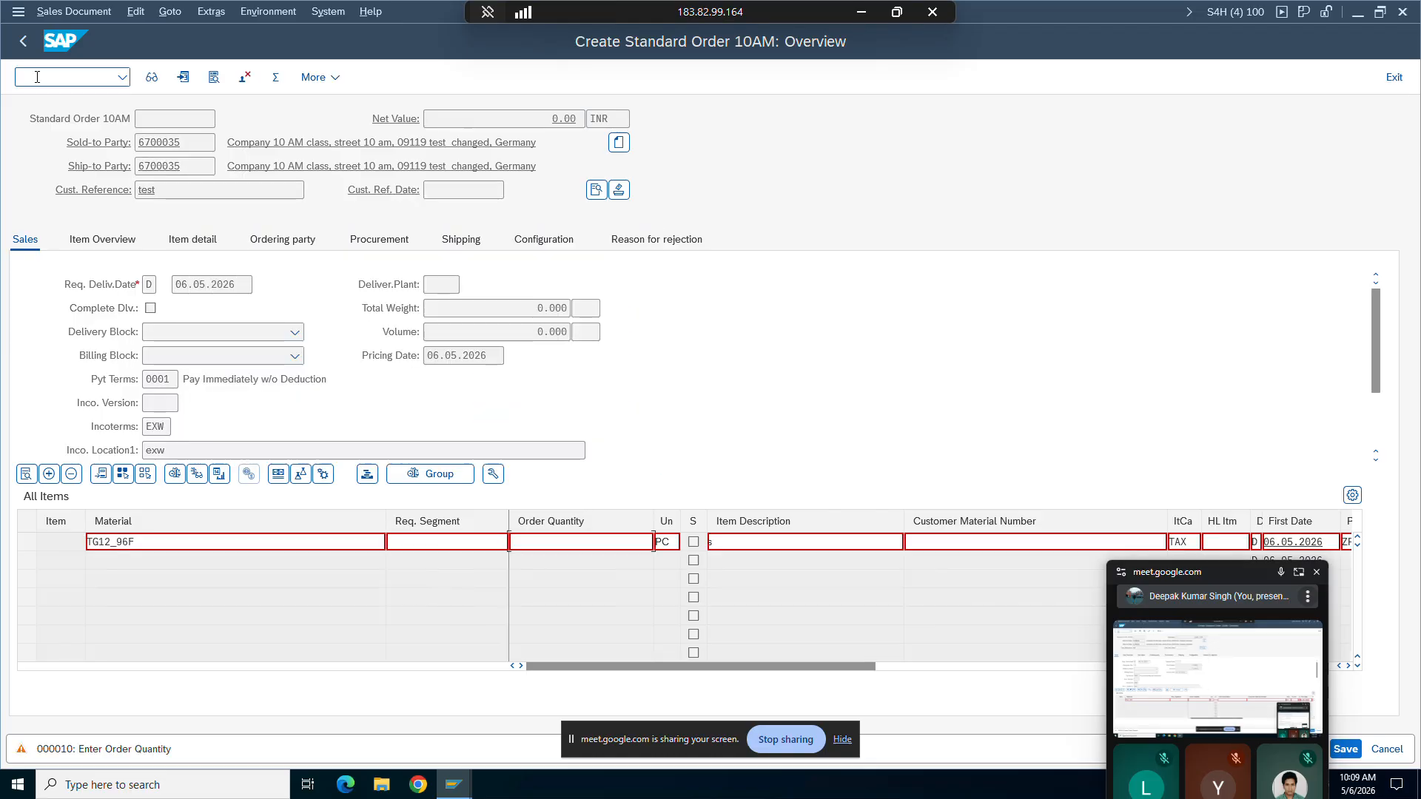
pyautogui.write('1')
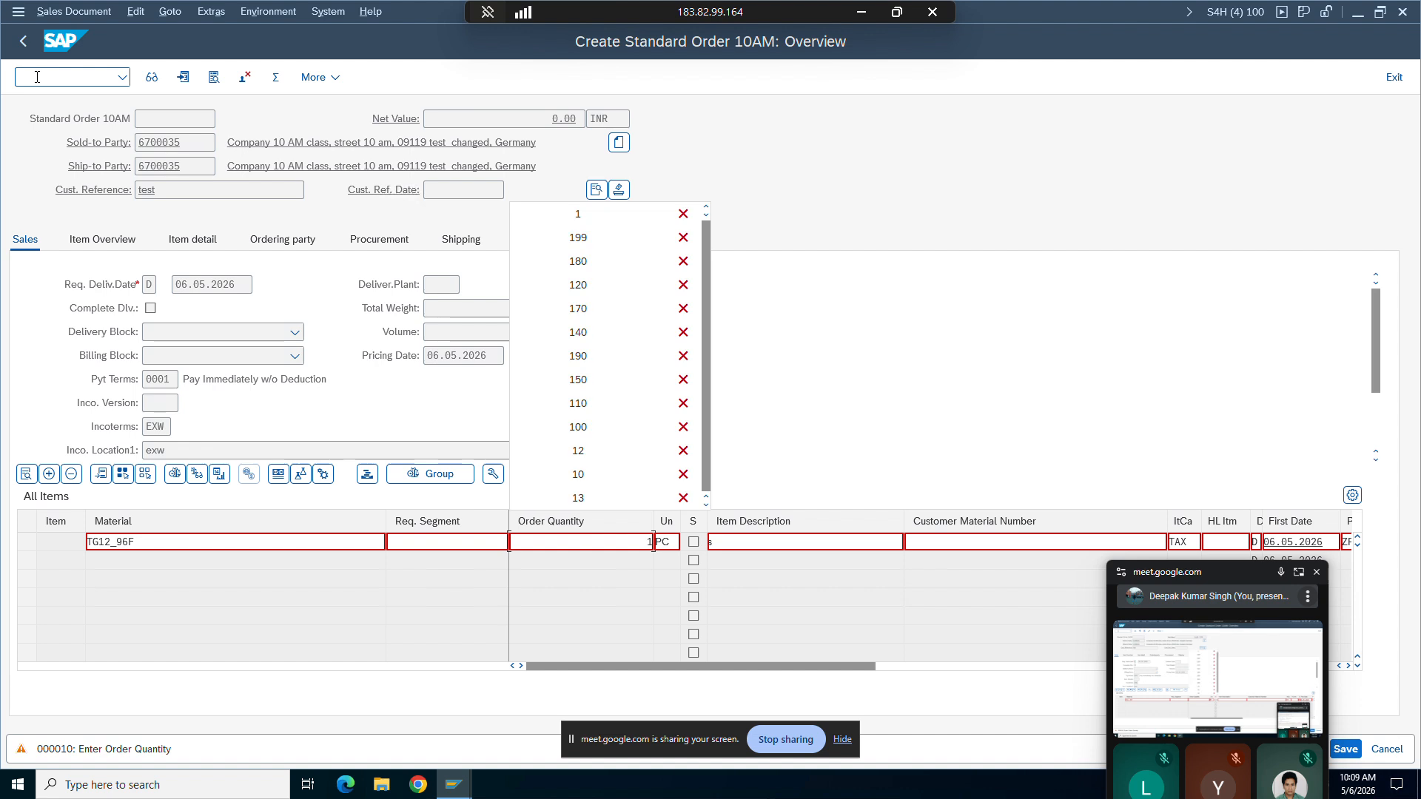
pyautogui.press('Return')
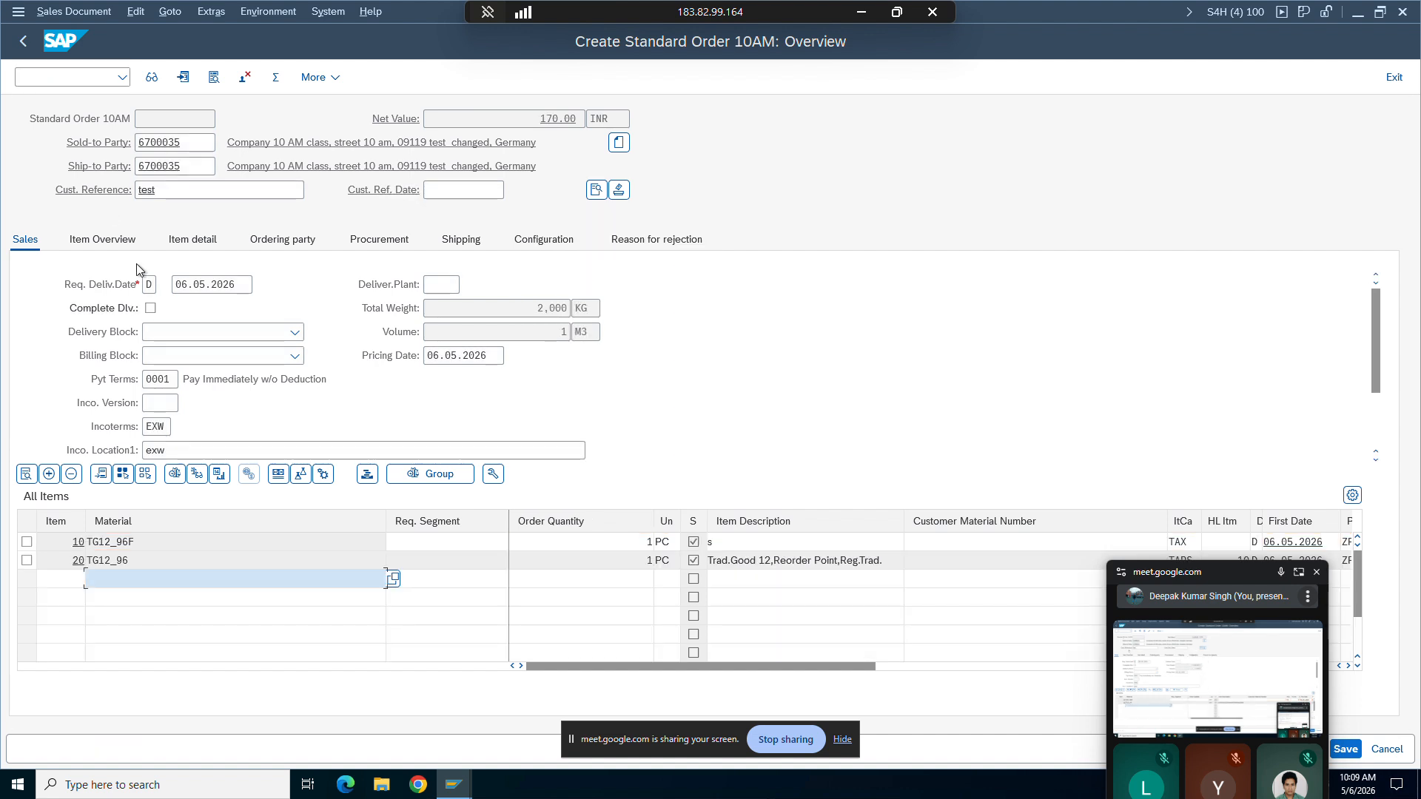
# Step: Examine the TG12_96F main item and its substitute subitem, including their item categories and higher-level item
pyautogui.click(136, 559)
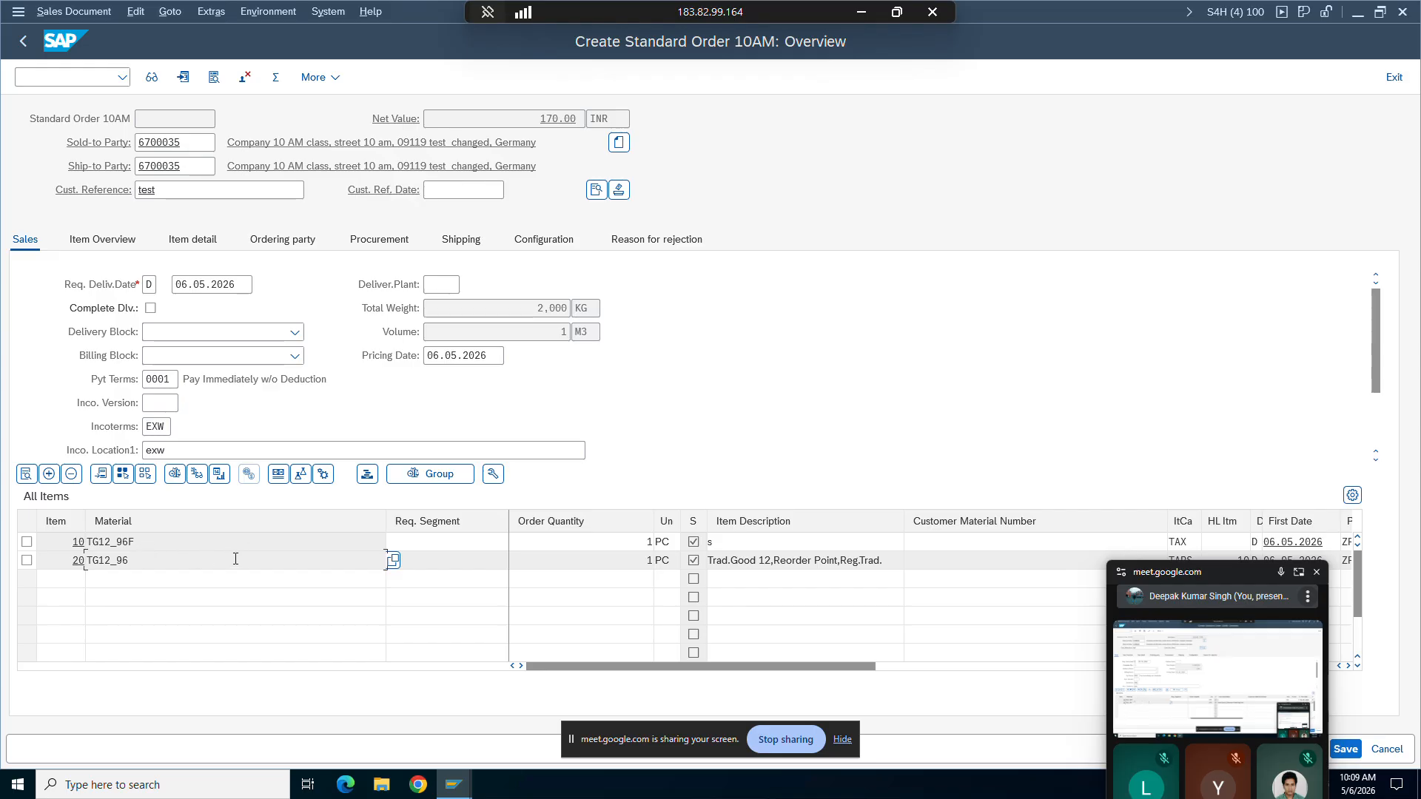
pyautogui.click(28, 542)
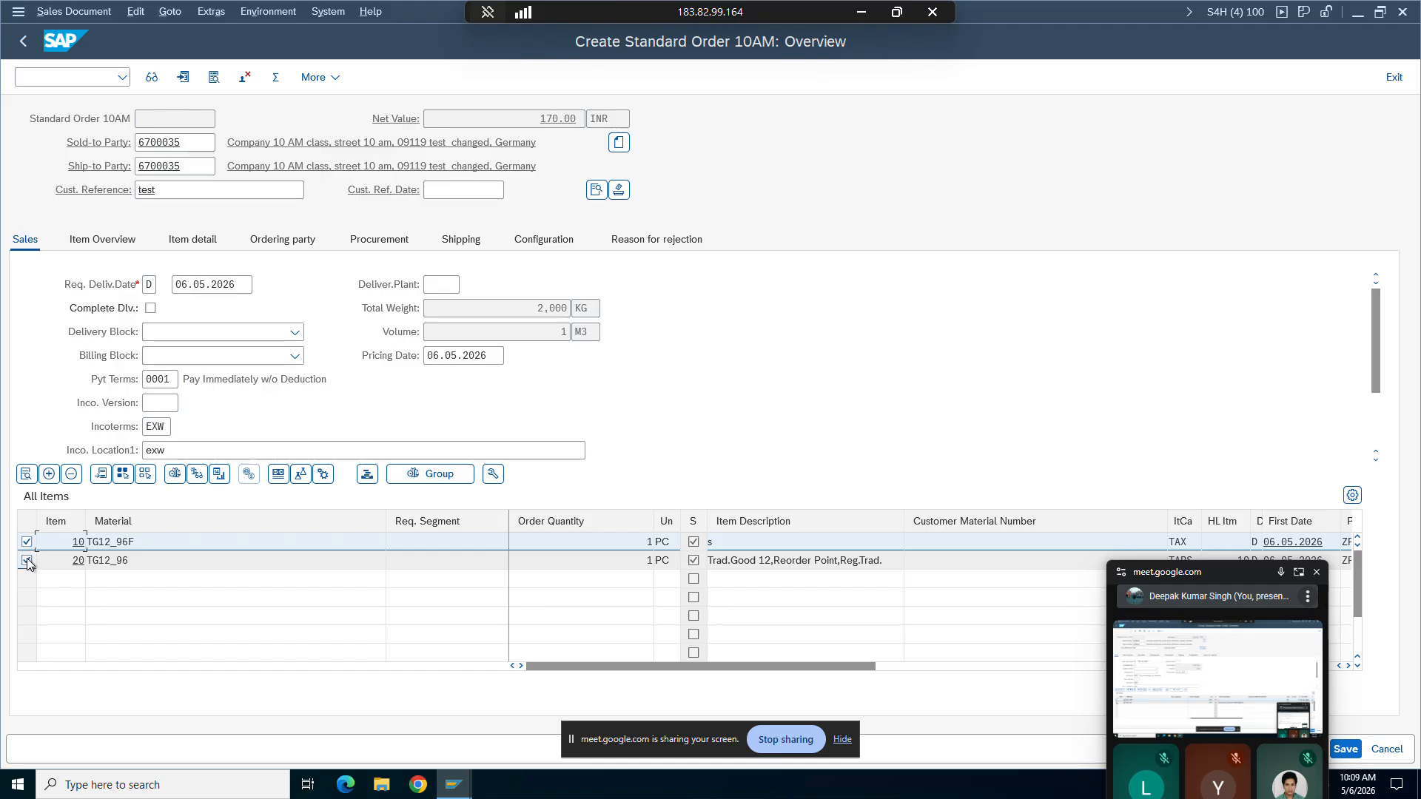
pyautogui.click(27, 562)
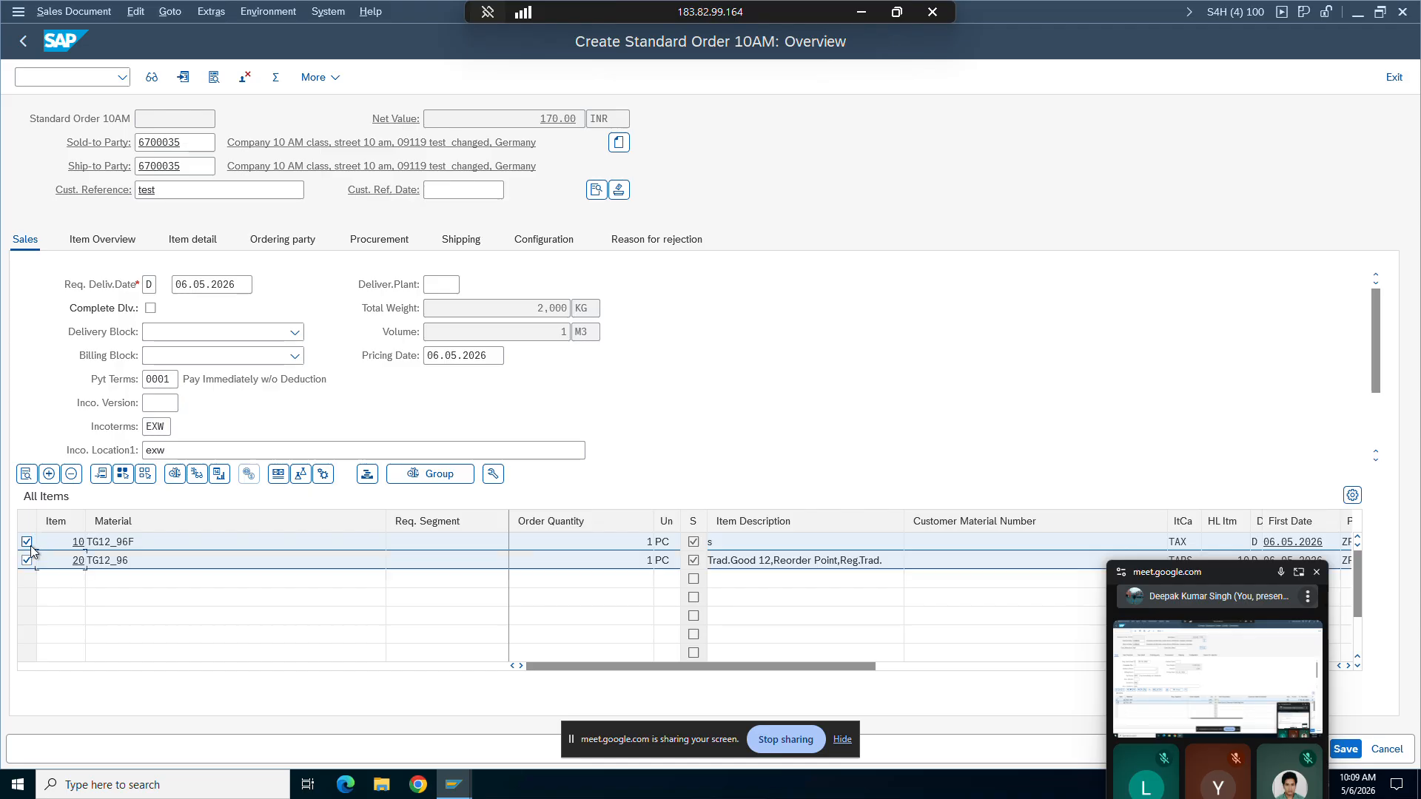
pyautogui.click(28, 542)
pyautogui.click(27, 560)
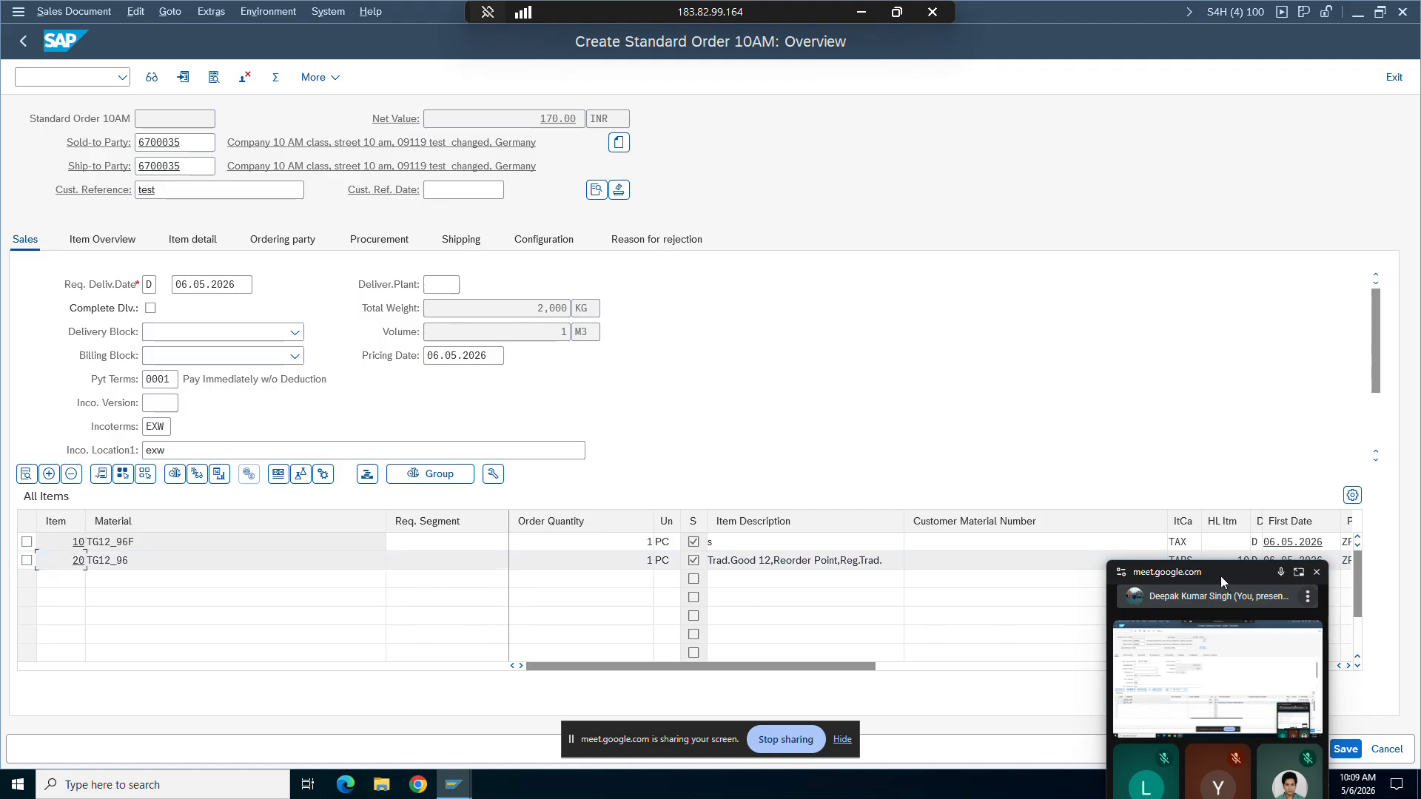
pyautogui.moveTo(1219, 576); pyautogui.dragTo(1177, 651)
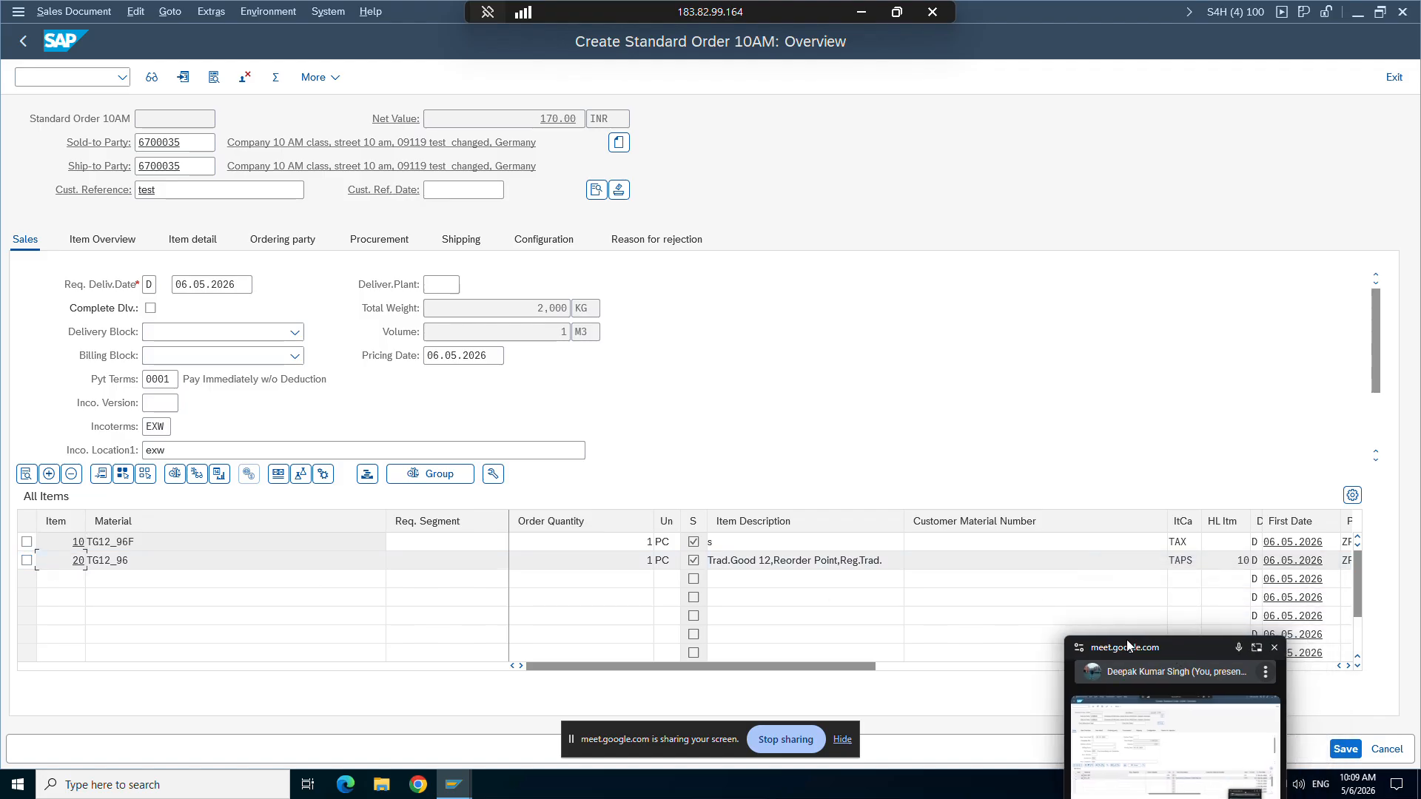
pyautogui.click(138, 543)
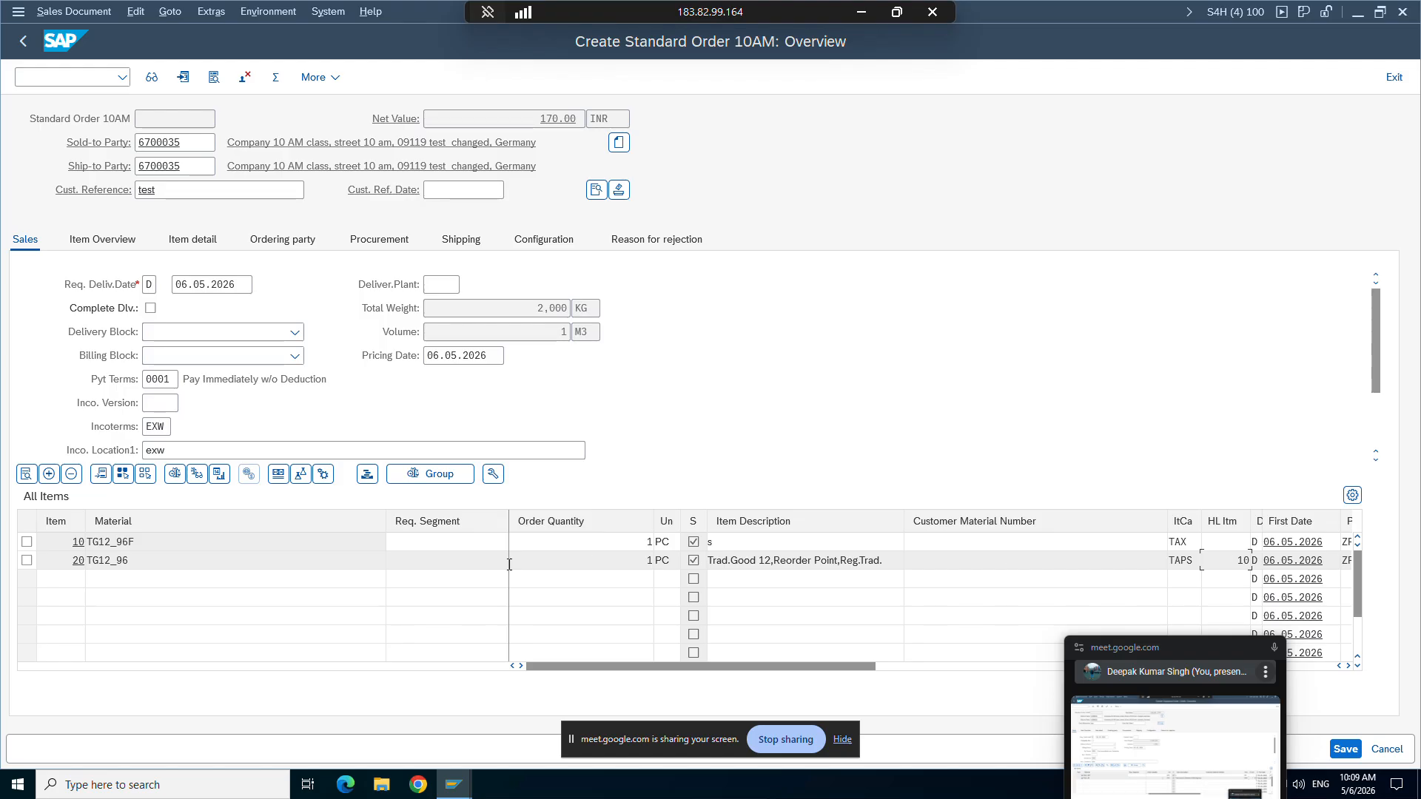
pyautogui.click(129, 542)
# Step: Switch to the TG12_96F material determination record and review the order of its alternative materials
pyautogui.moveTo(454, 783)
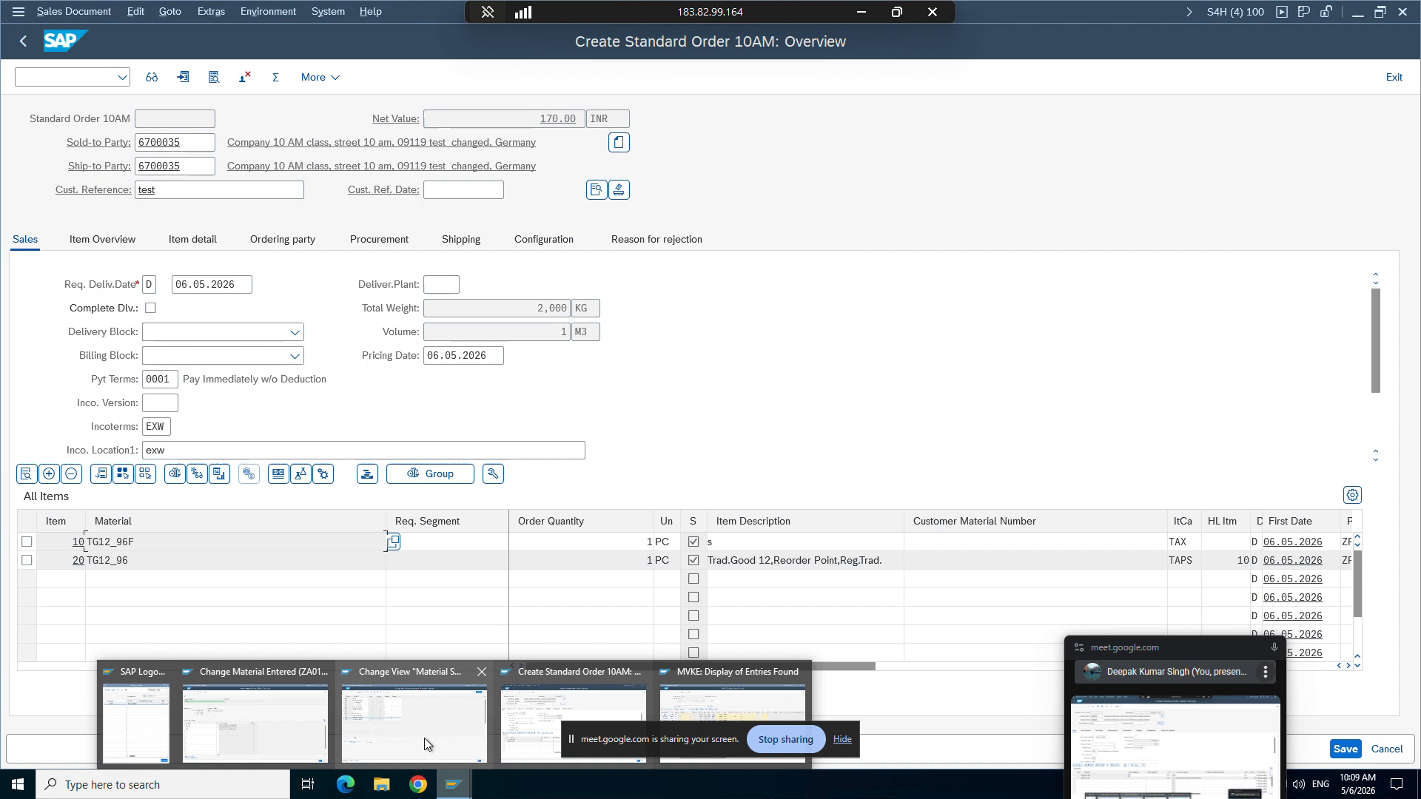
pyautogui.click(280, 703)
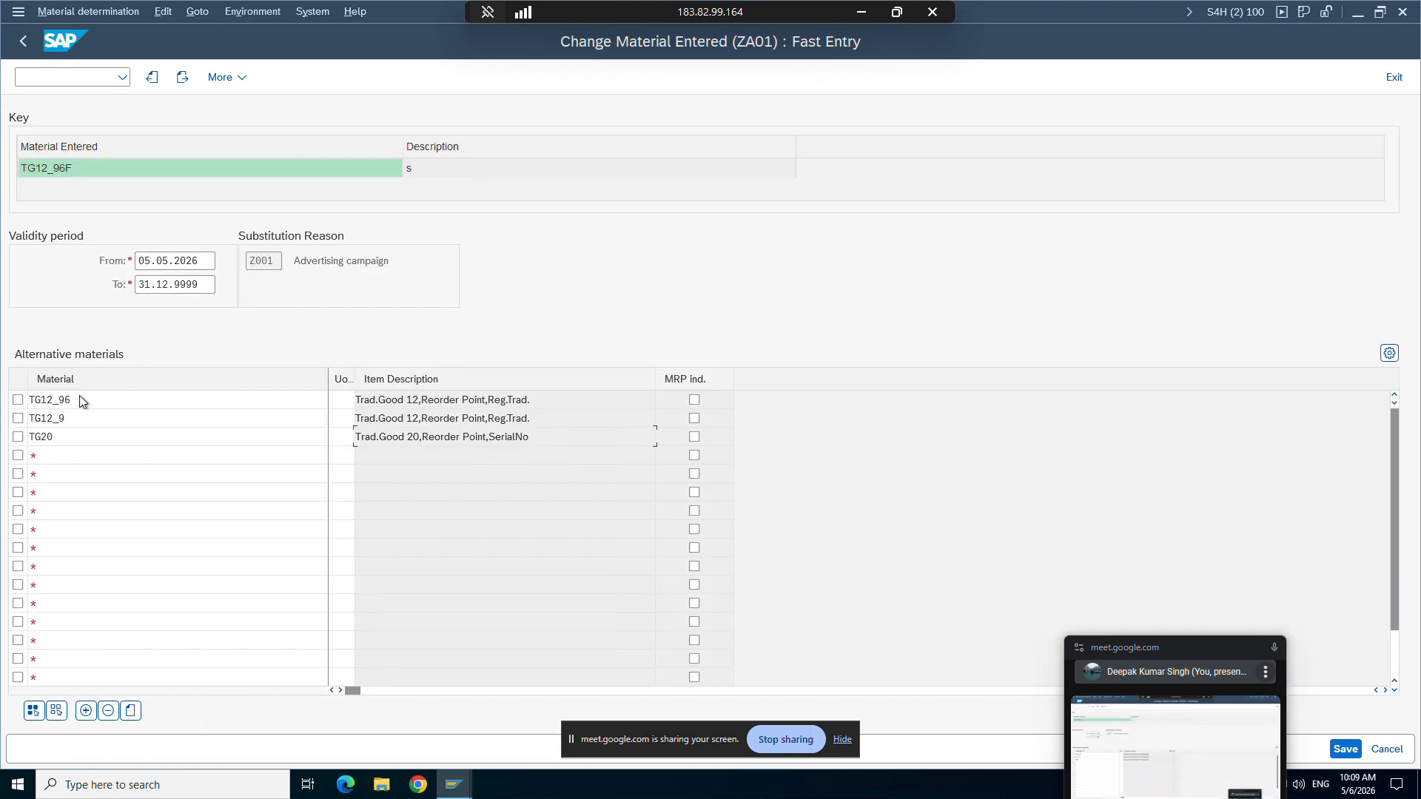
pyautogui.click(47, 399)
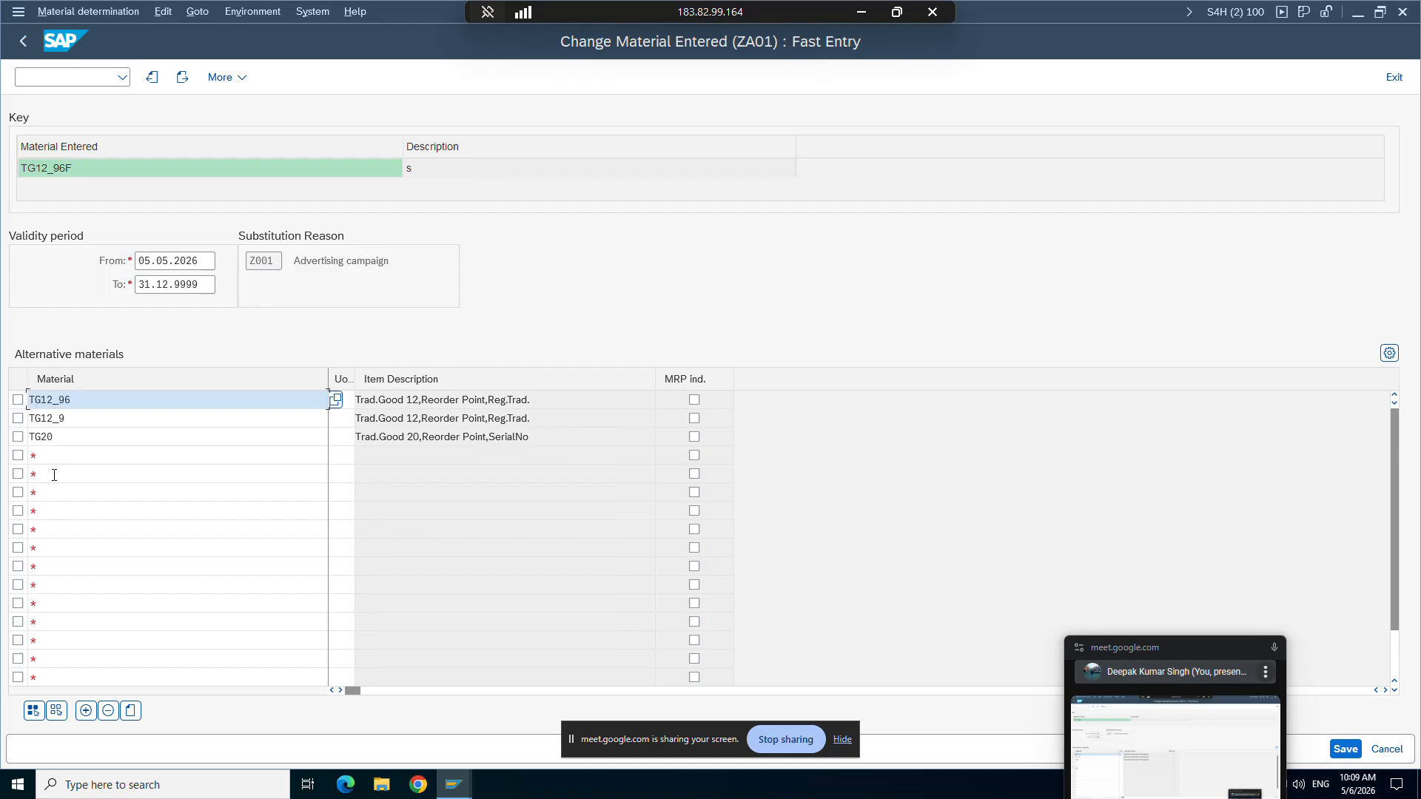
pyautogui.click(81, 423)
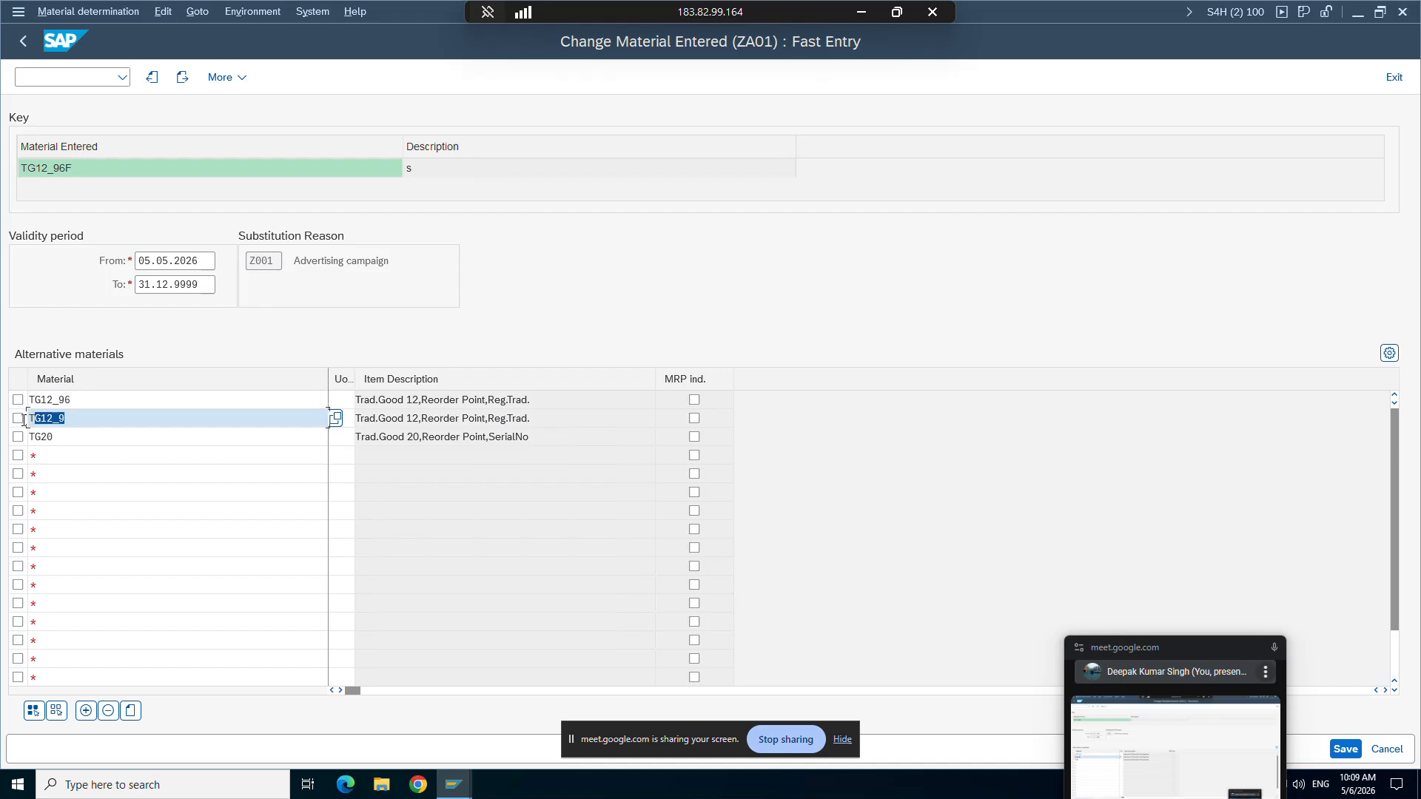
pyautogui.click(29, 438)
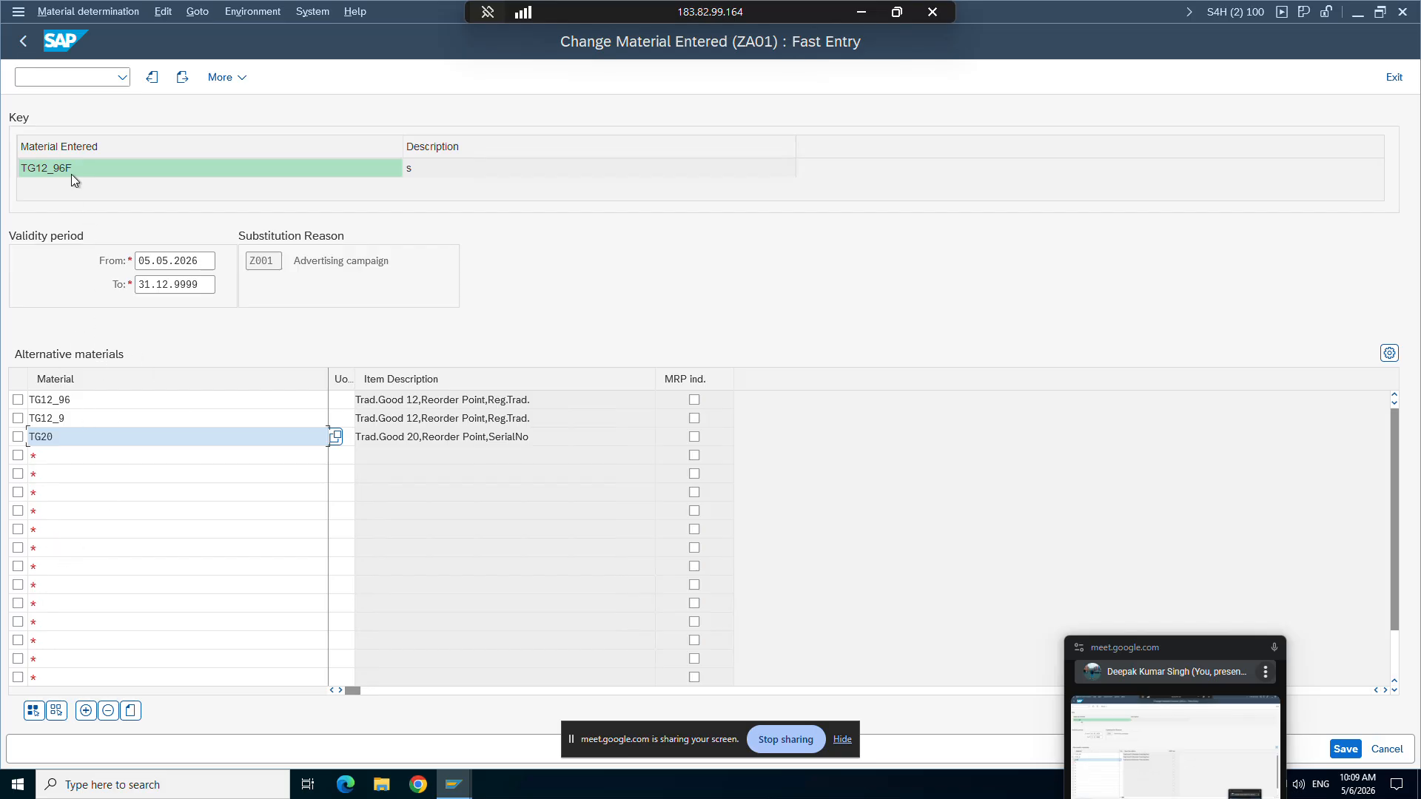
# Step: Compare the substitute in the ZA01 fast entry overview with TG12_96F's alternative materials, and briefly consult the Word study notes
pyautogui.click(21, 40)
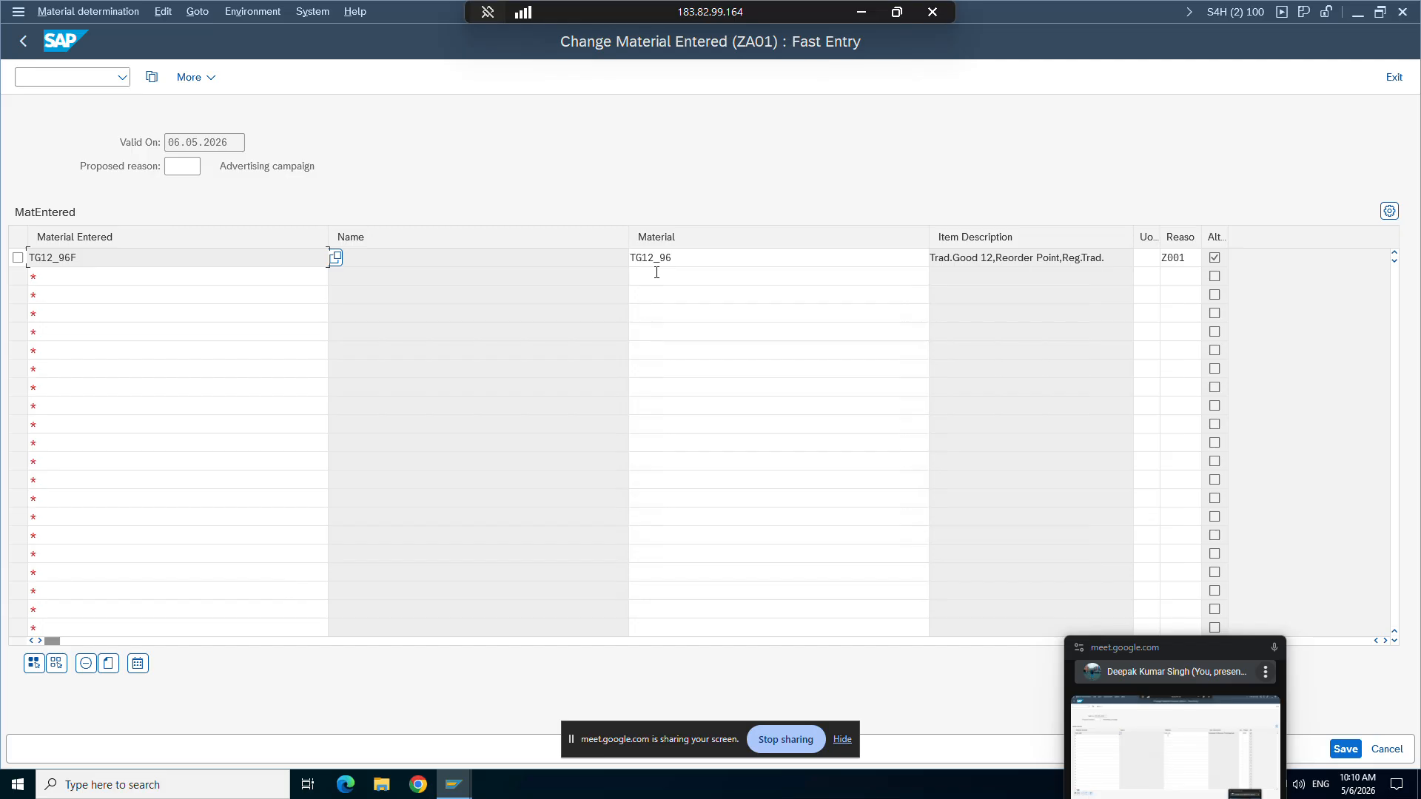
pyautogui.moveTo(672, 258); pyautogui.dragTo(628, 261)
pyautogui.doubleClick(163, 257)
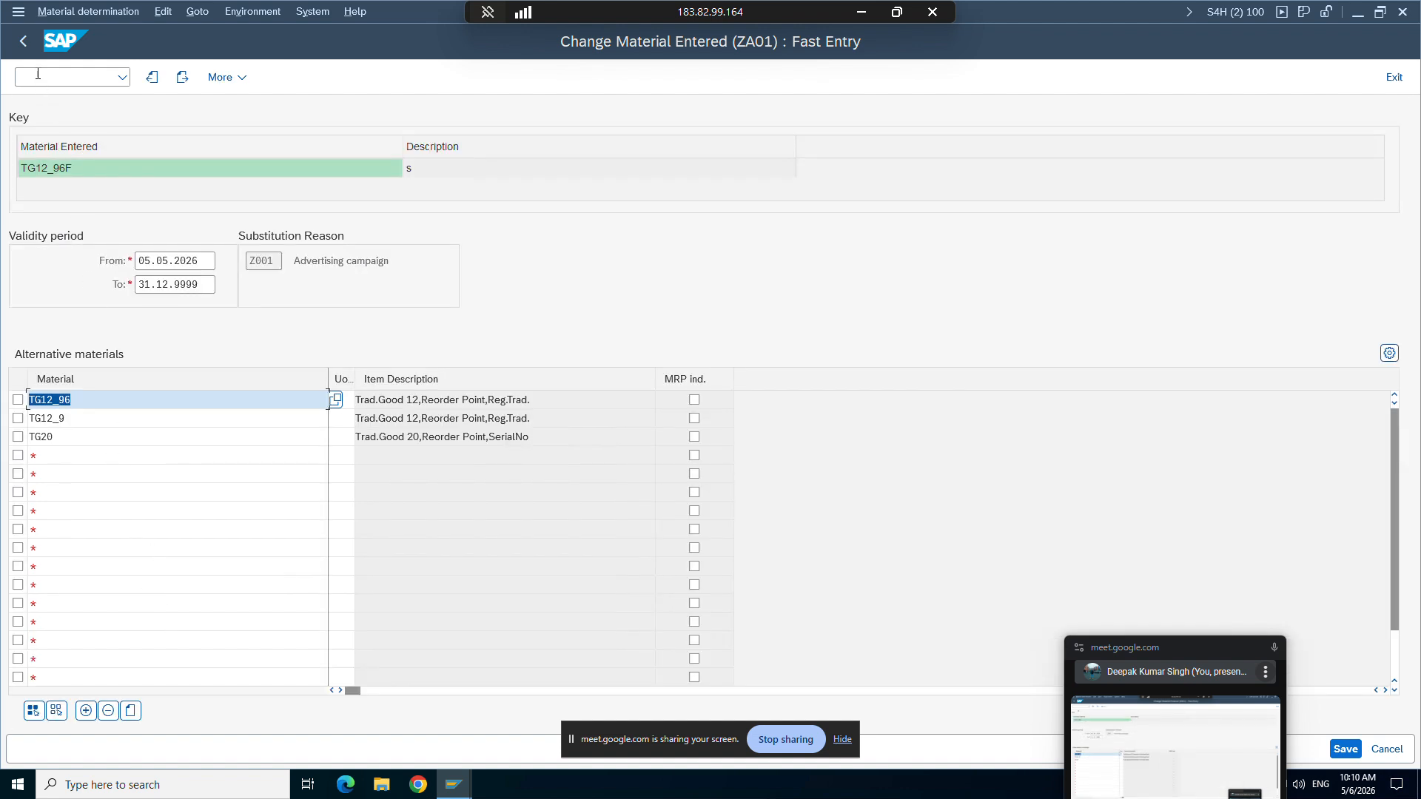
pyautogui.click(23, 44)
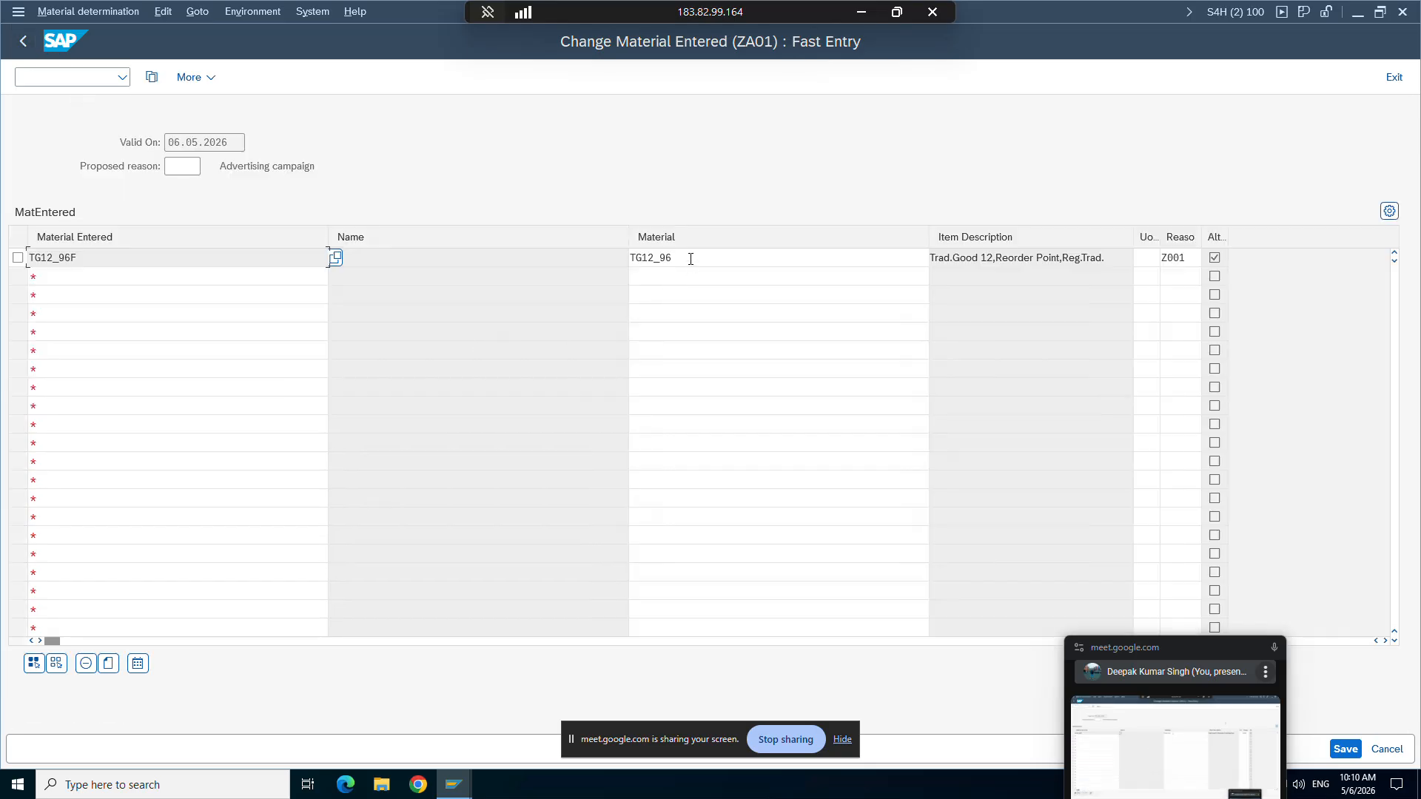
pyautogui.click(690, 259)
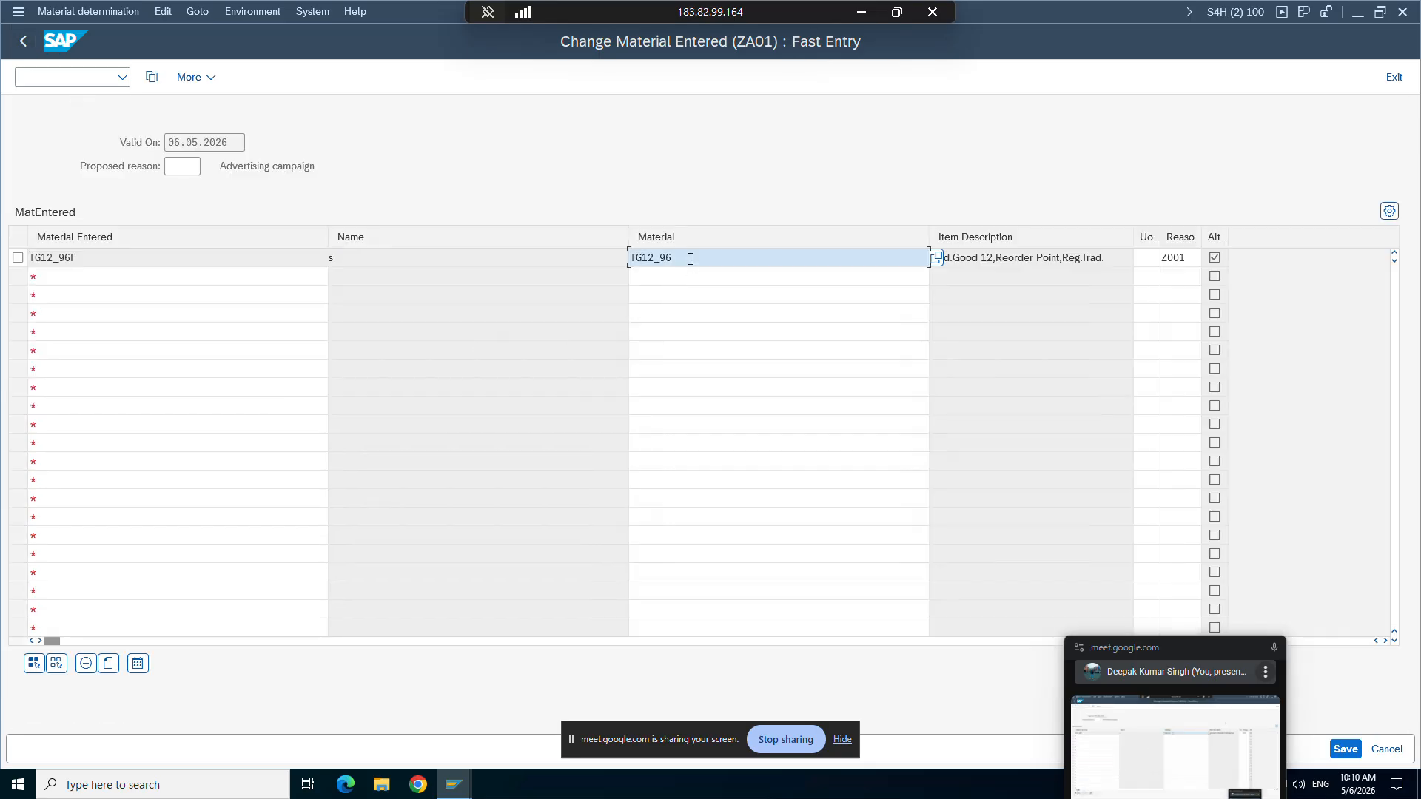
pyautogui.doubleClick(138, 256)
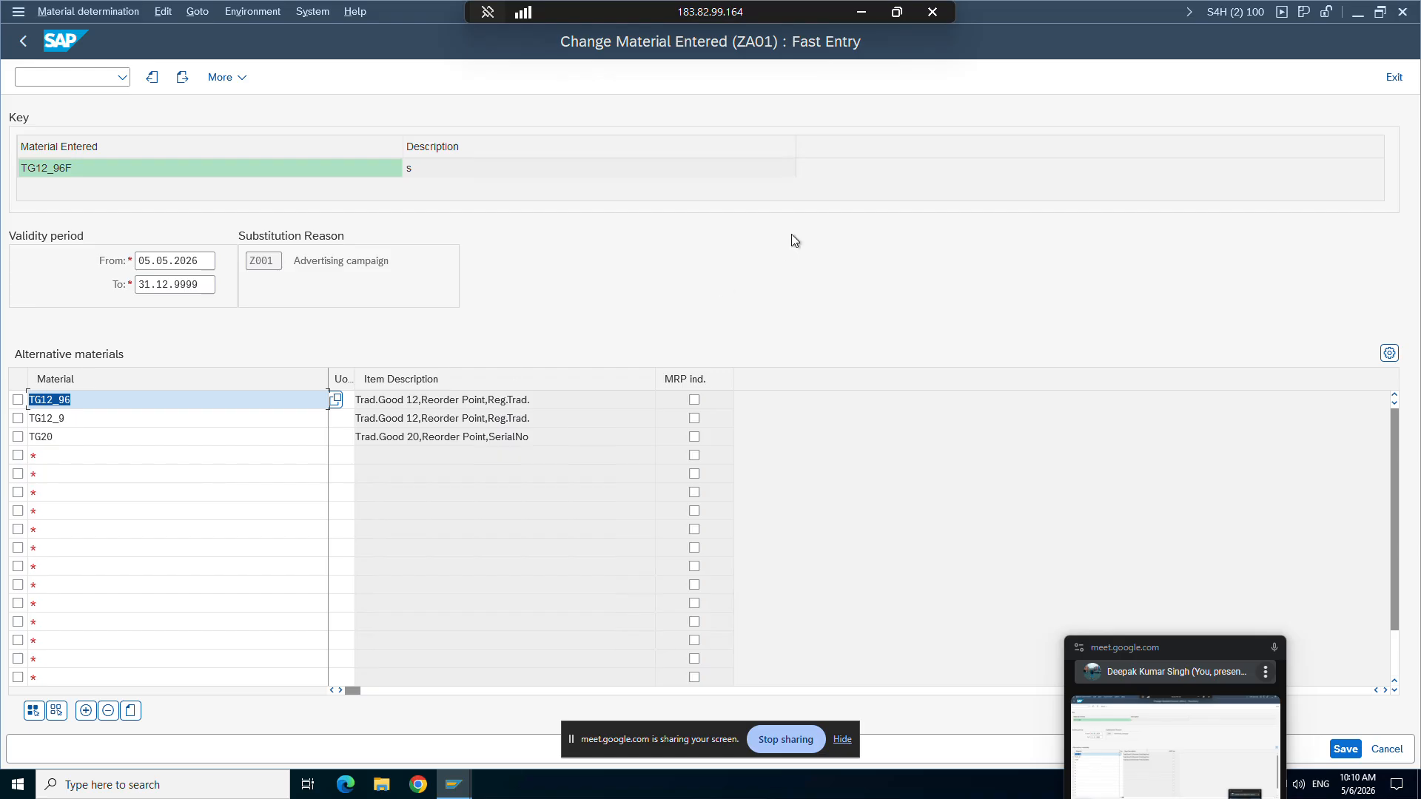
pyautogui.click(860, 12)
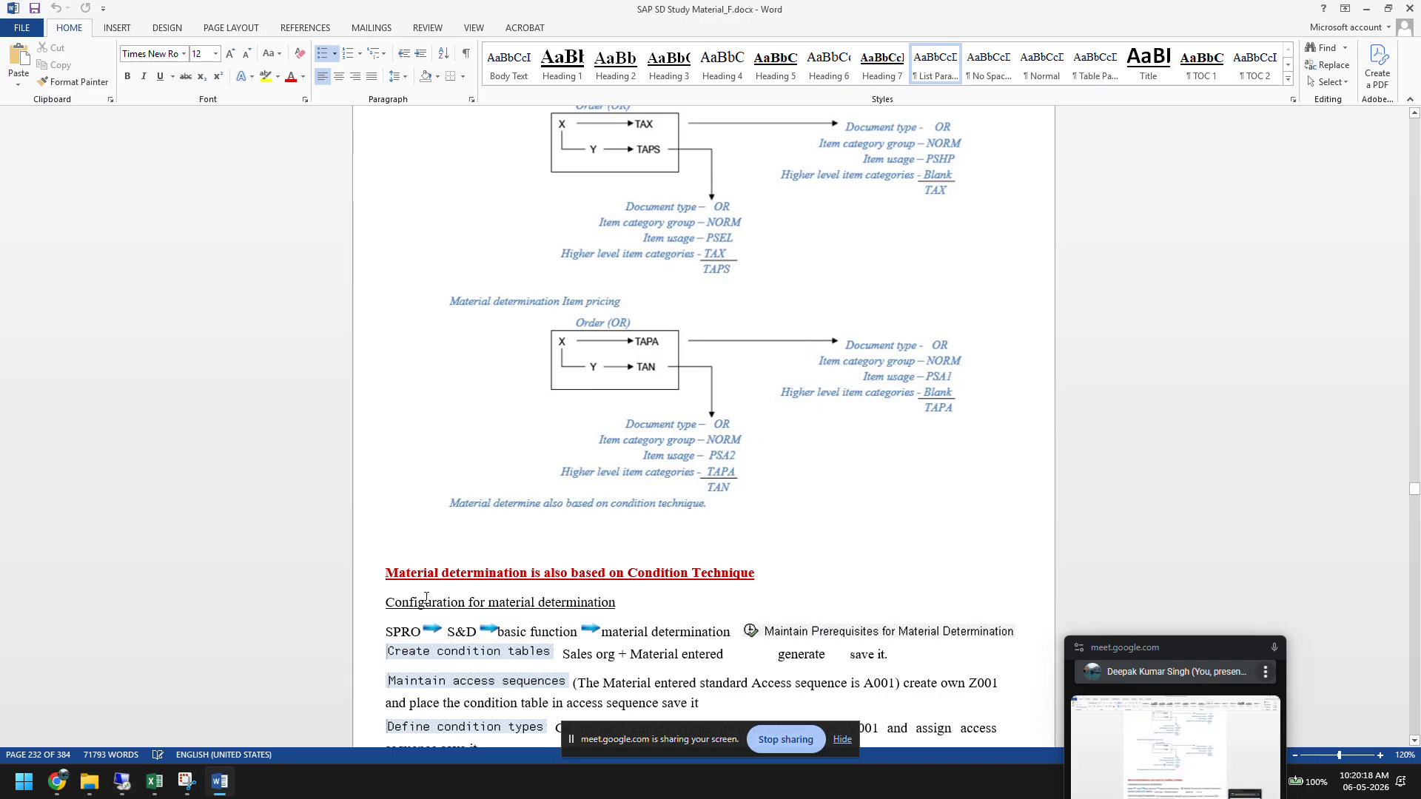
pyautogui.click(122, 782)
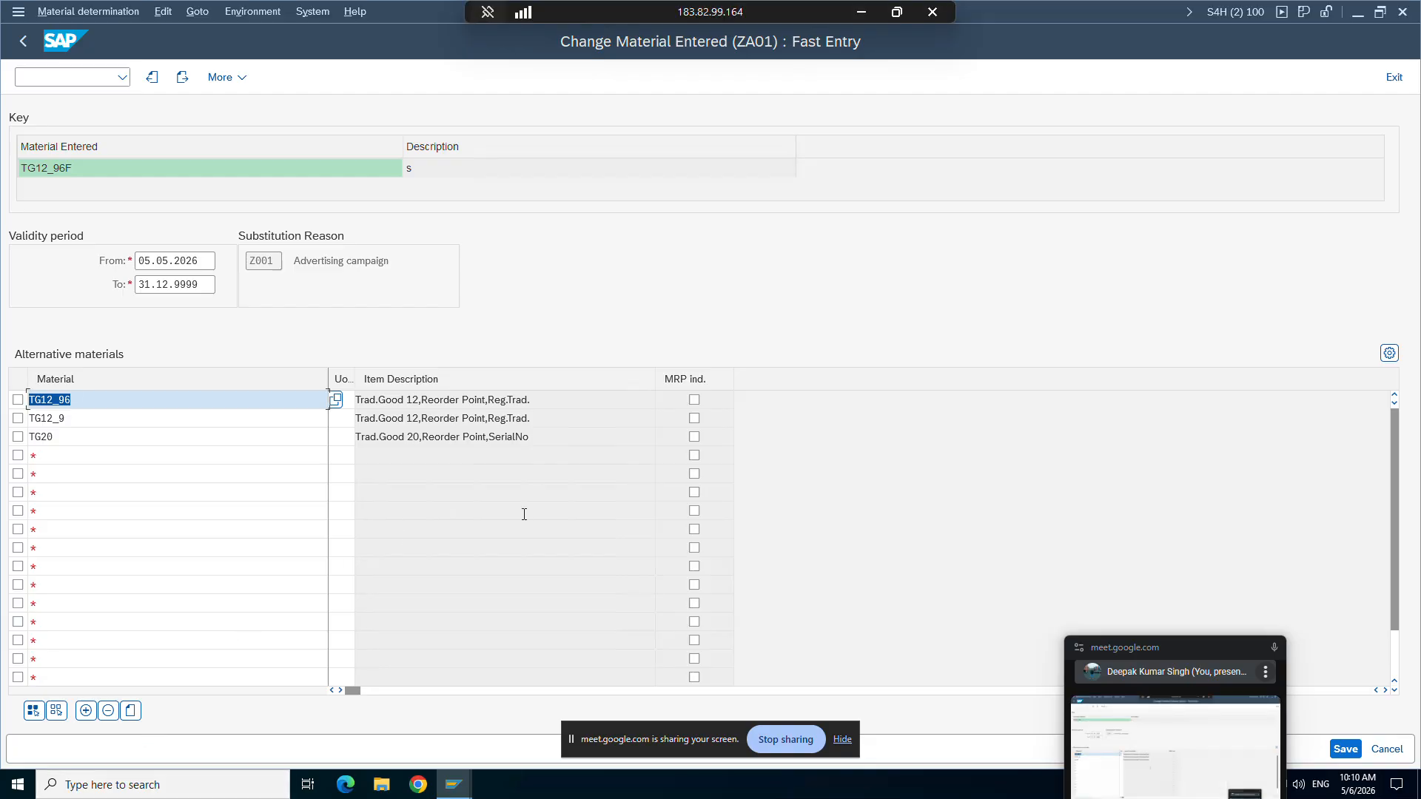
# Step: Switch to the substitution reasons overview and check the Outcome and adjacent settings of reason Z001
pyautogui.moveTo(453, 783)
pyautogui.click(412, 717)
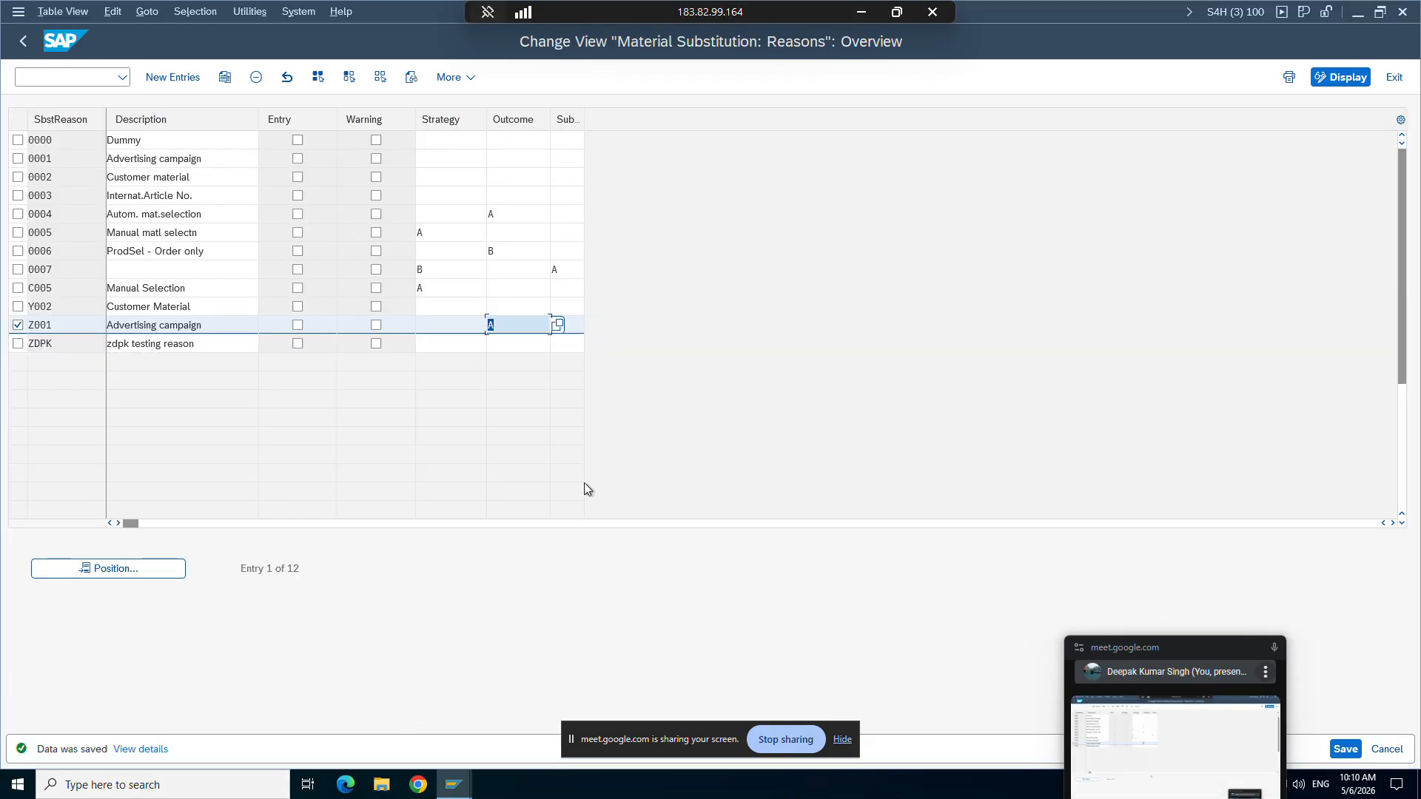
pyautogui.click(575, 325)
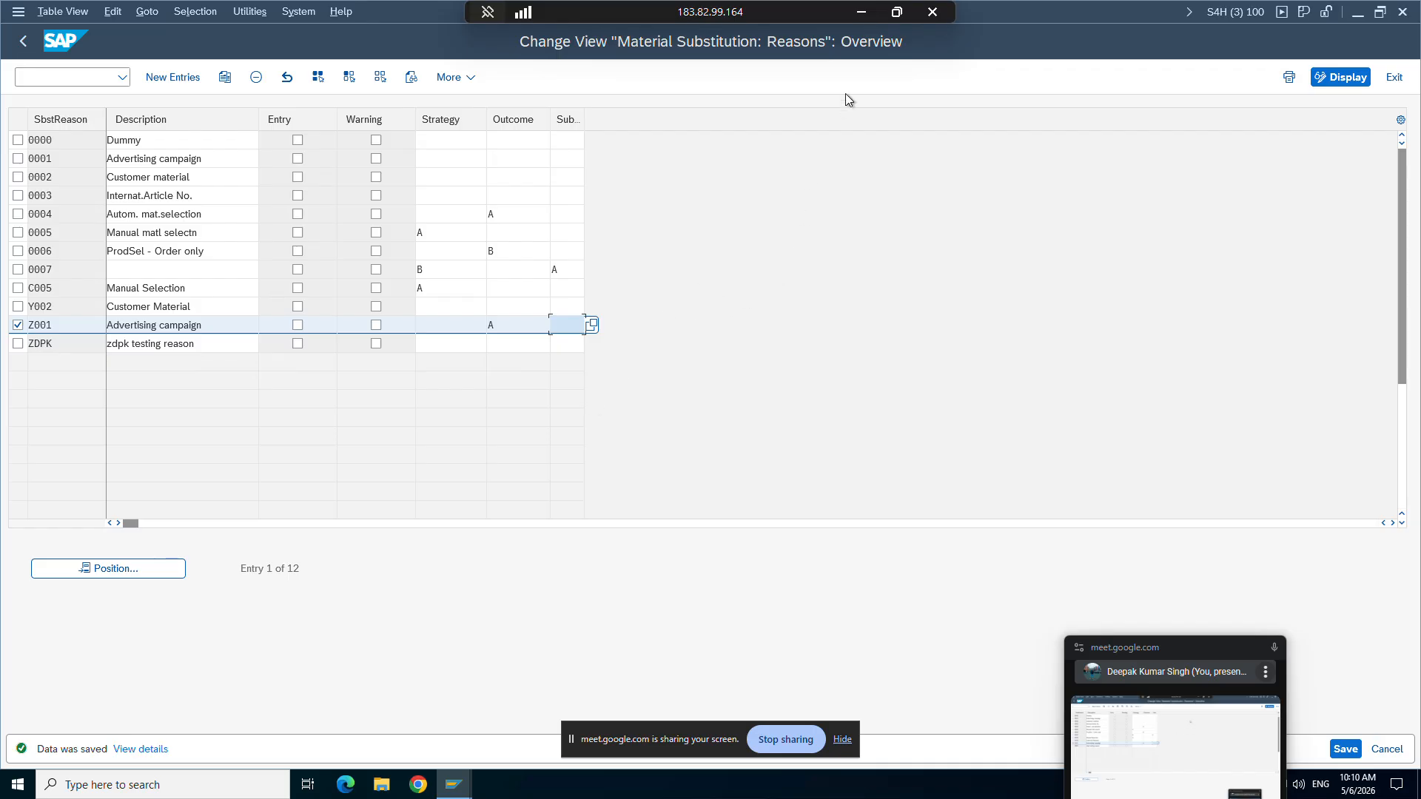
# Step: Switch to the Word study notes and review the material determination configuration, substitution reason fields, MRP indicator and interview questions
pyautogui.click(861, 12)
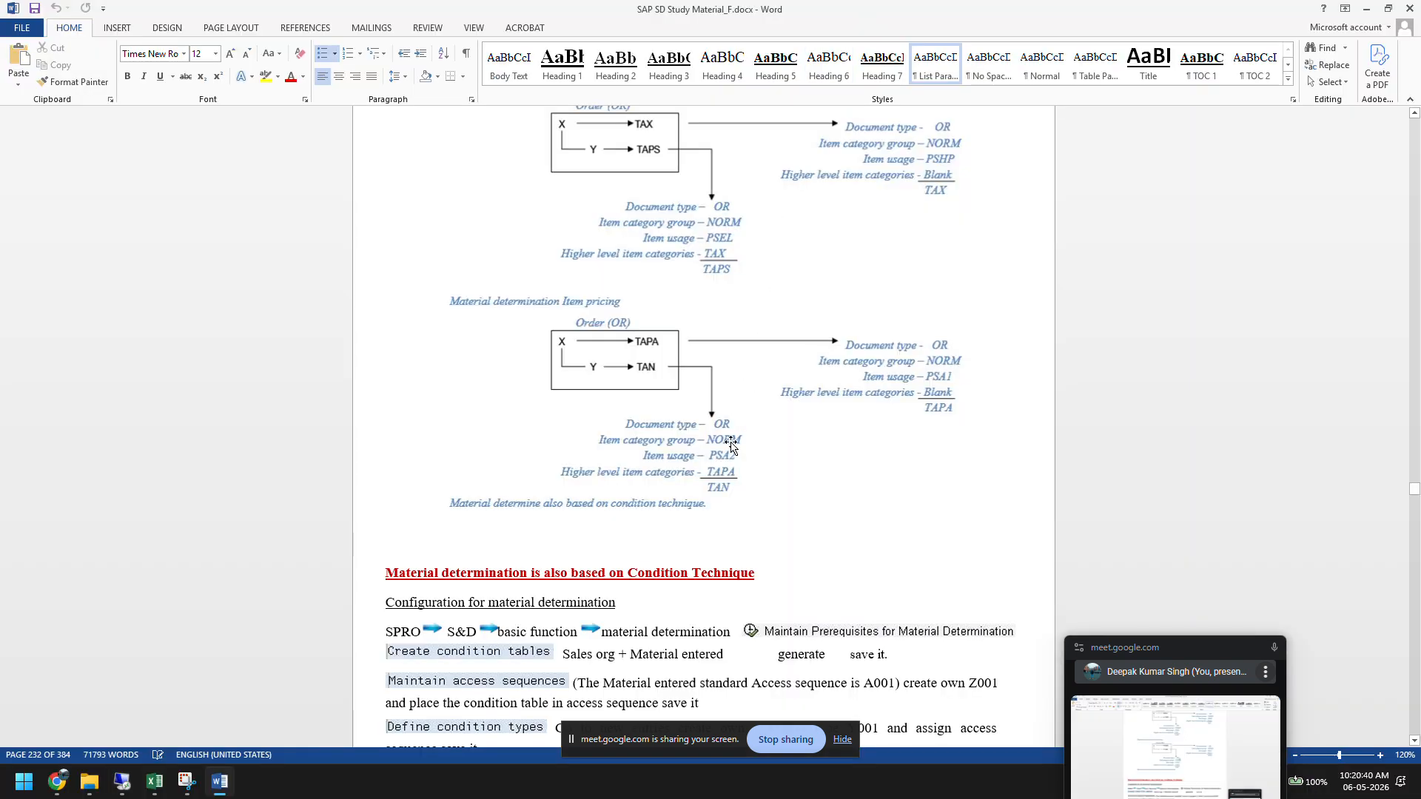
pyautogui.scroll(-1, 731, 446)
pyautogui.scroll(-2, 731, 446)
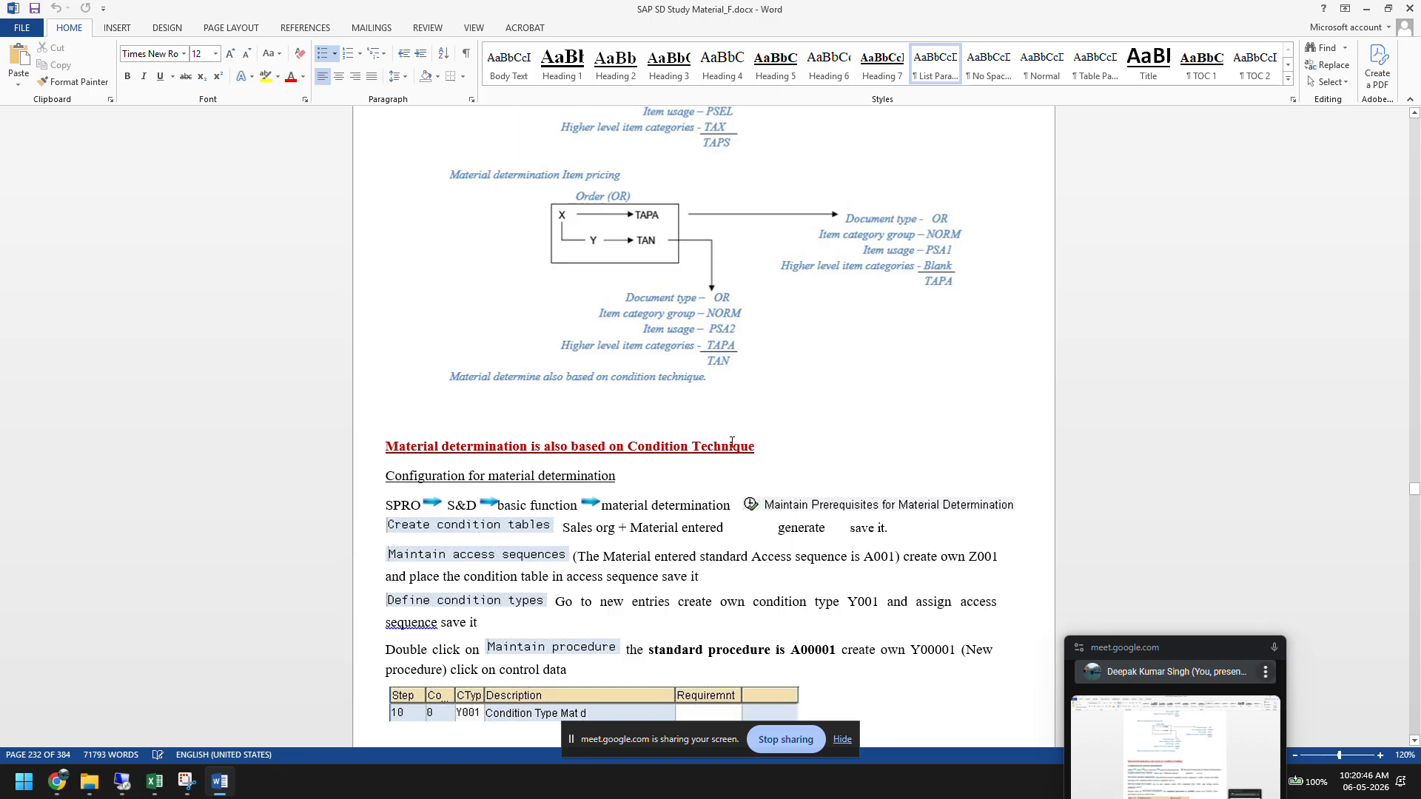
pyautogui.scroll(-15, 731, 443)
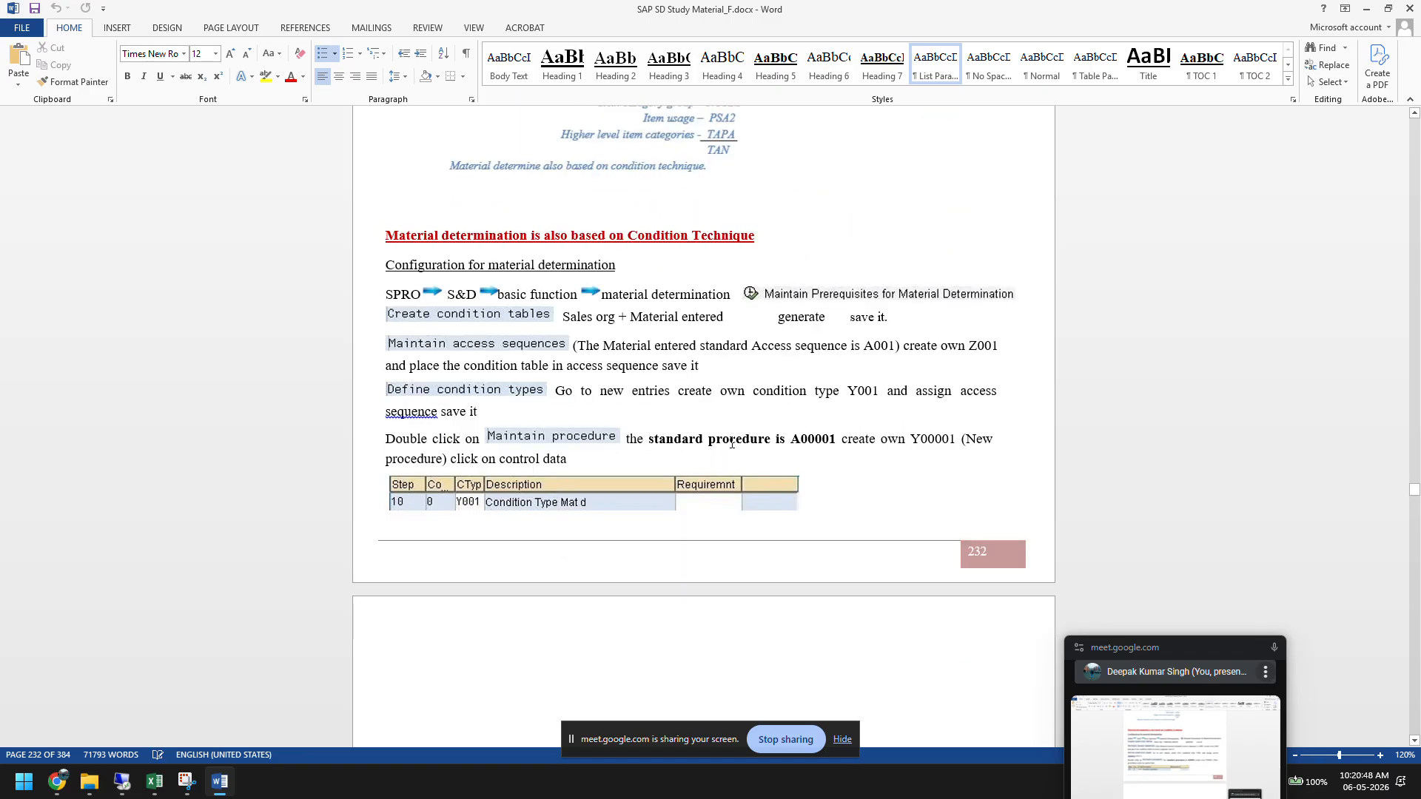
pyautogui.scroll(-5, 731, 442)
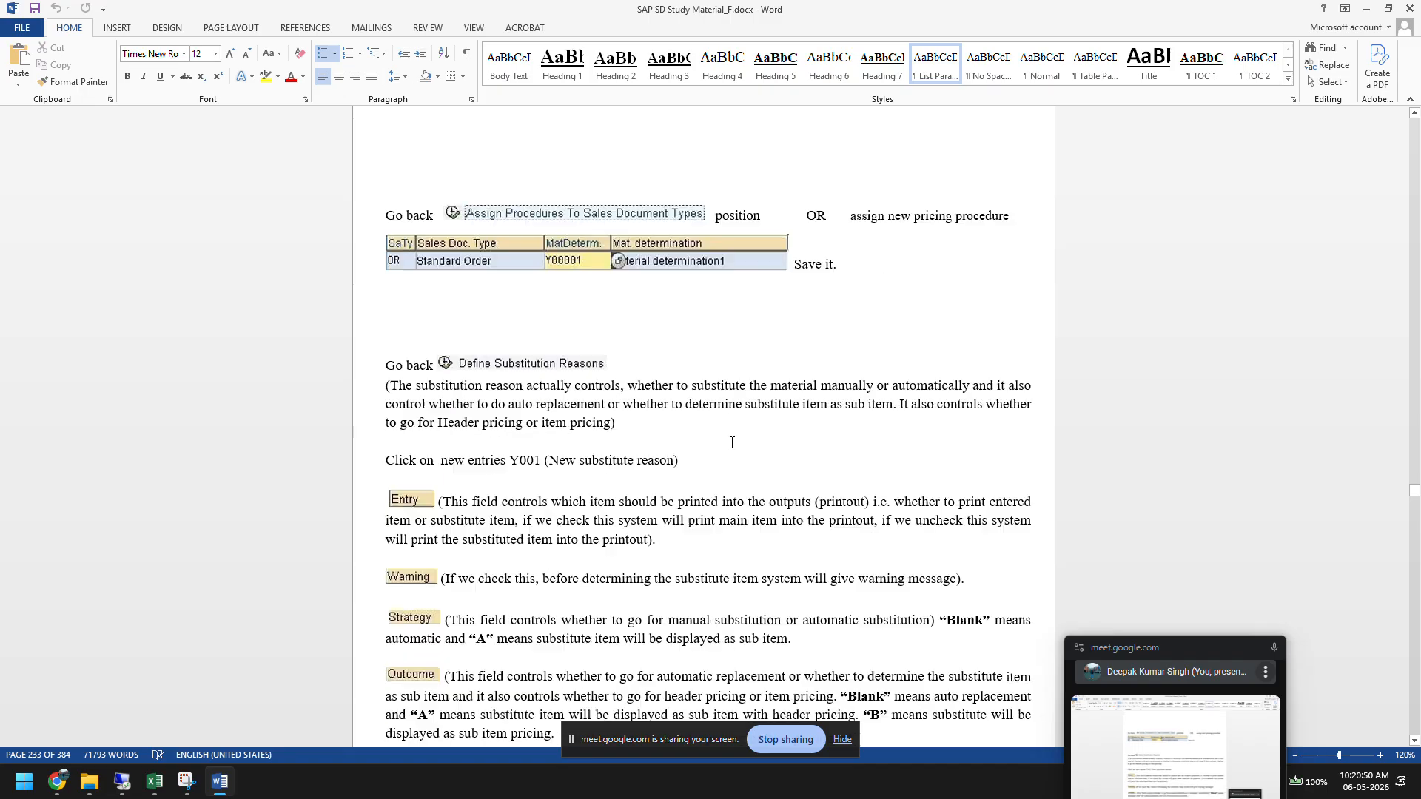
pyautogui.scroll(-3, 731, 443)
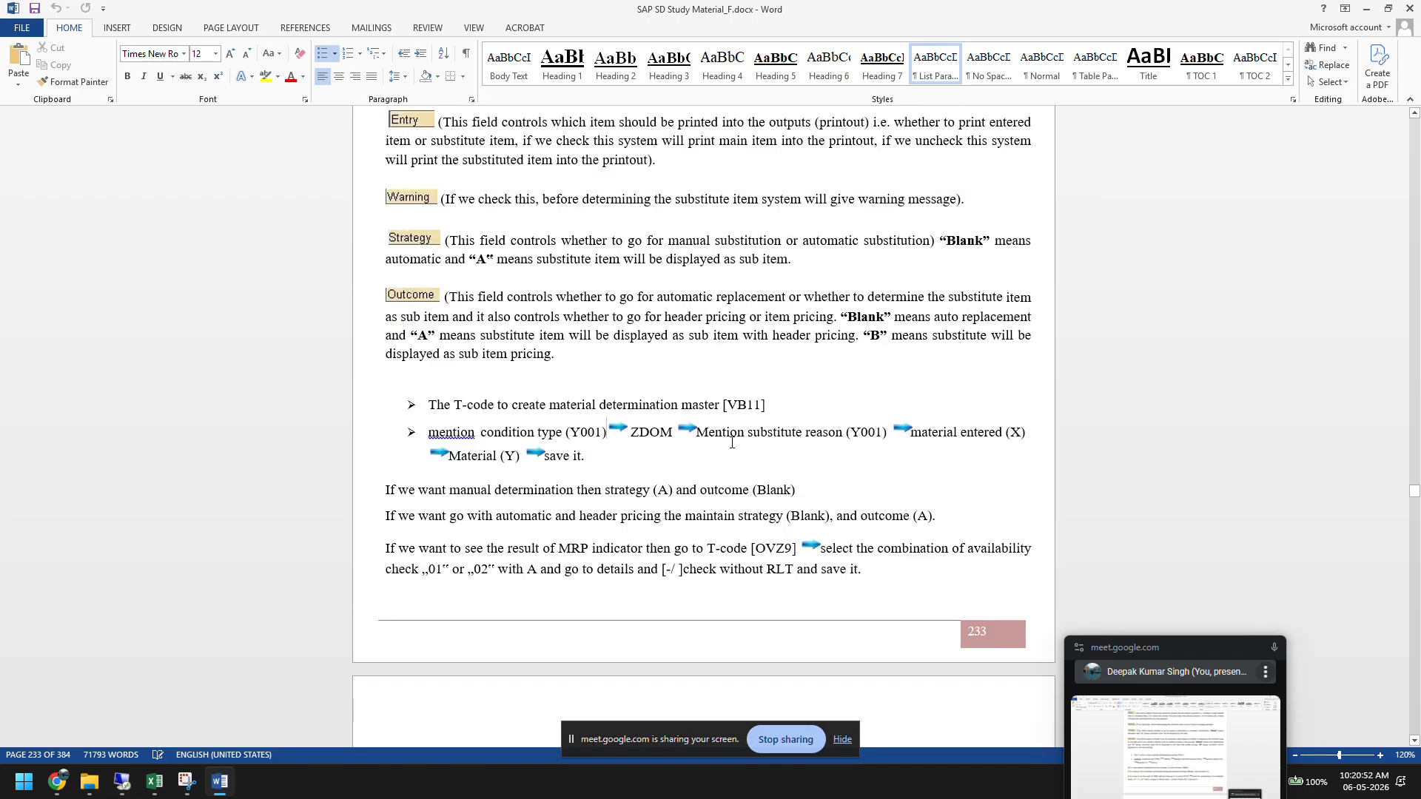
pyautogui.scroll(-10, 732, 442)
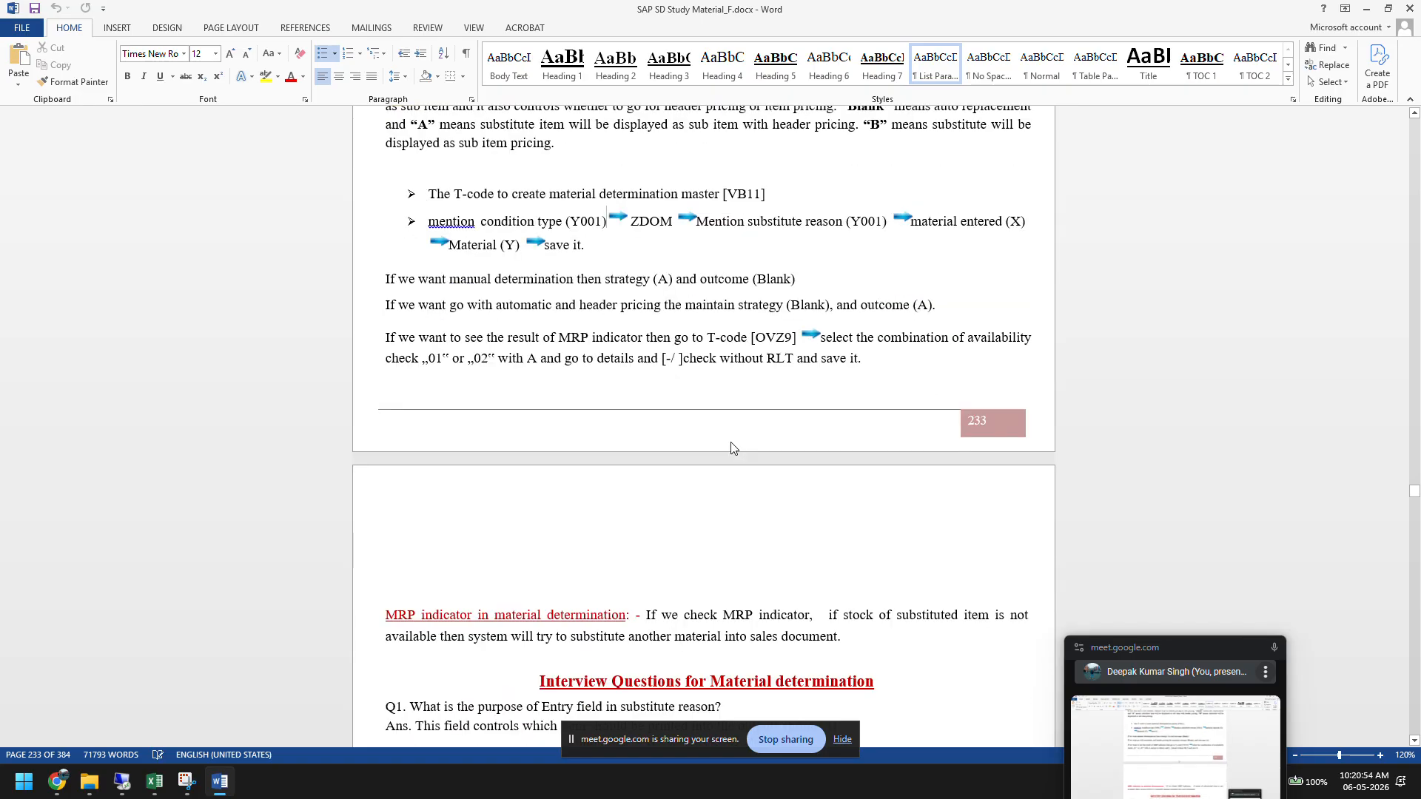
pyautogui.scroll(-6, 732, 442)
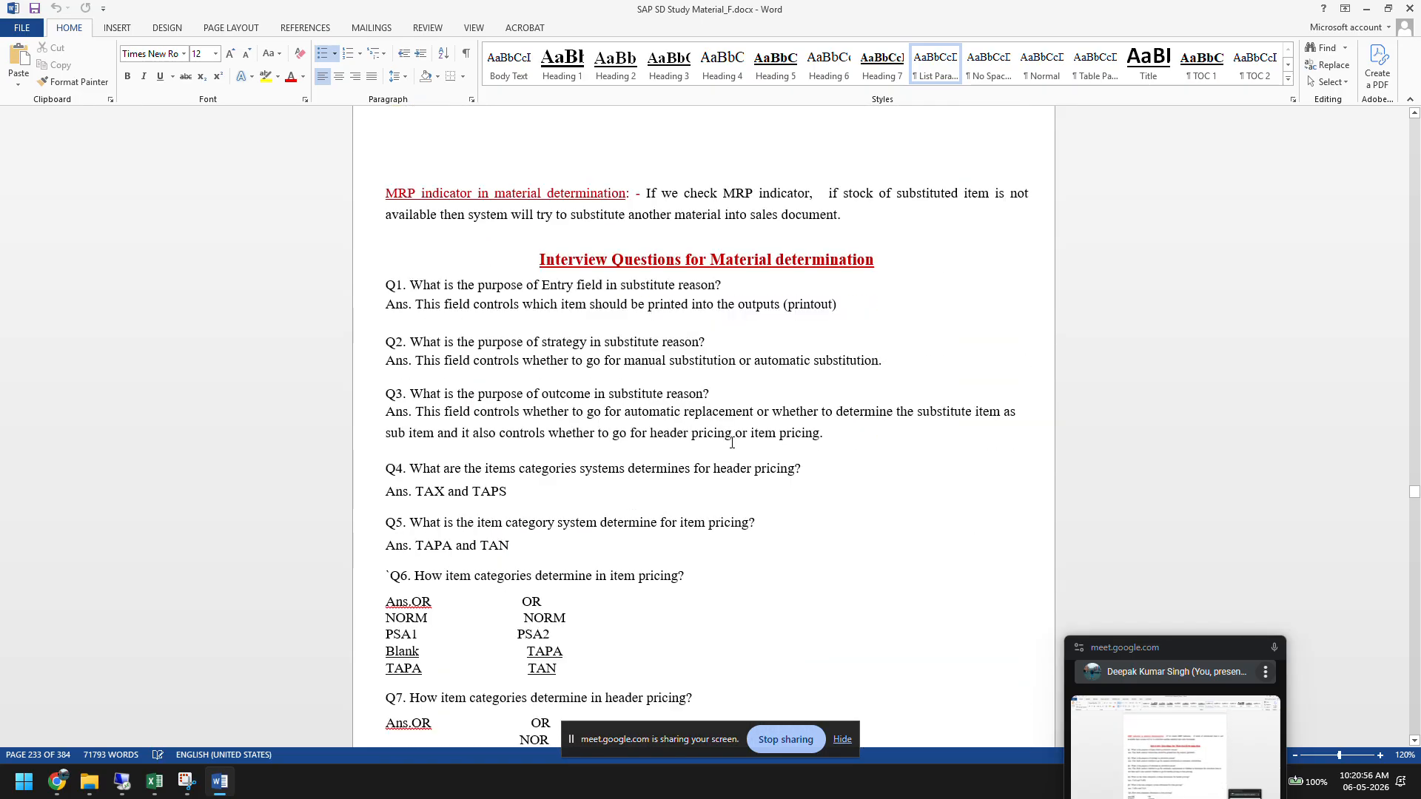
pyautogui.scroll(-1, 732, 443)
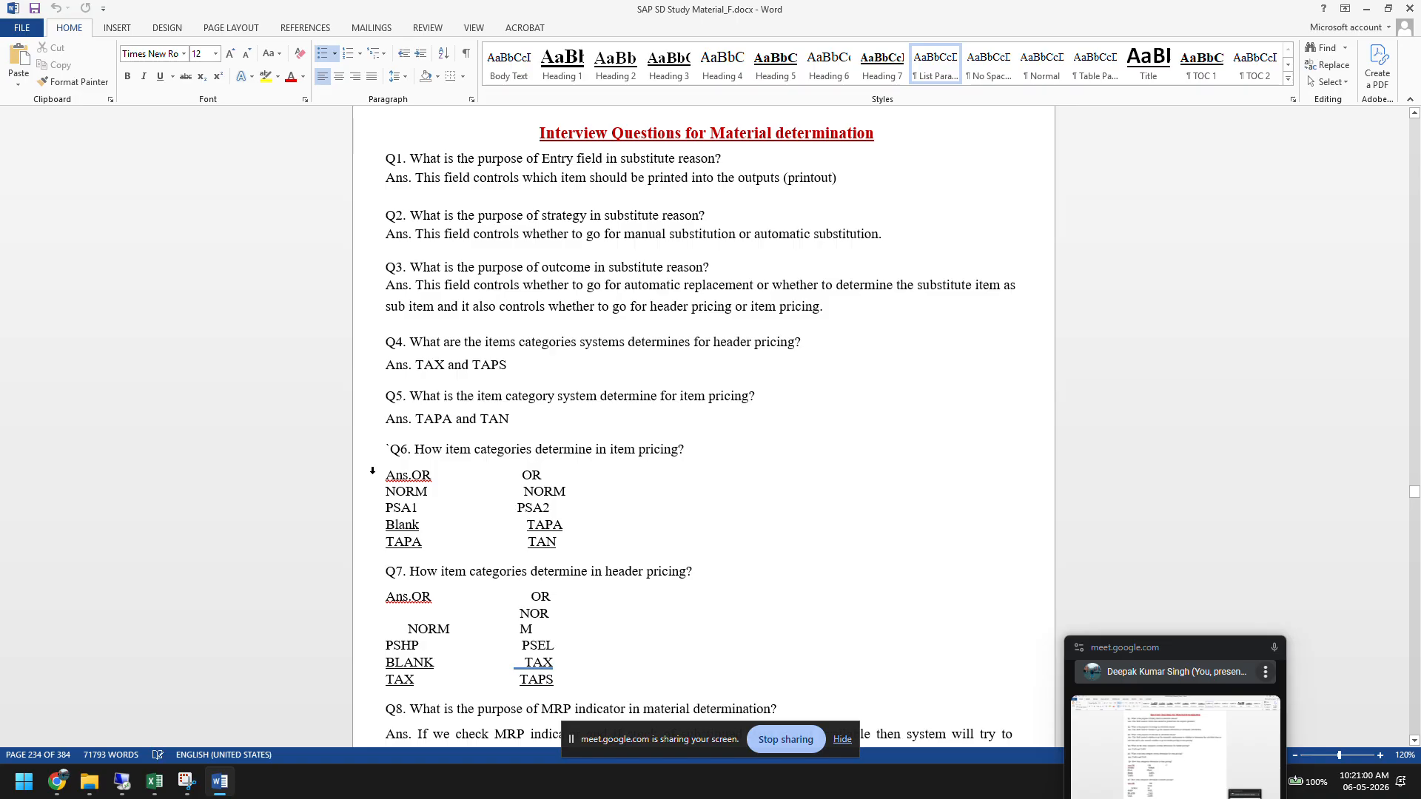
# Step: Switch to the Details.xlsx workbook in Excel and close it, saving its changes
pyautogui.click(154, 780)
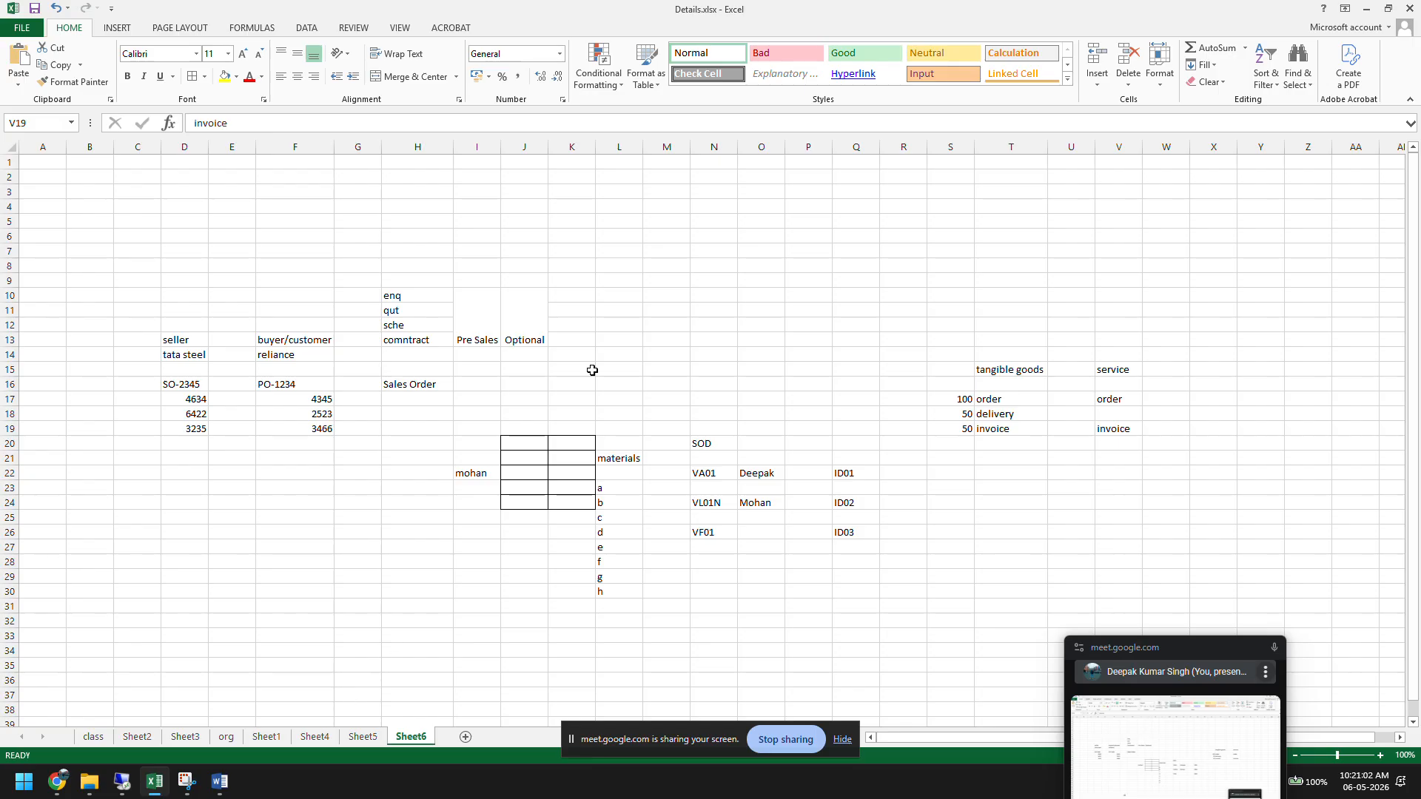
pyautogui.click(1409, 8)
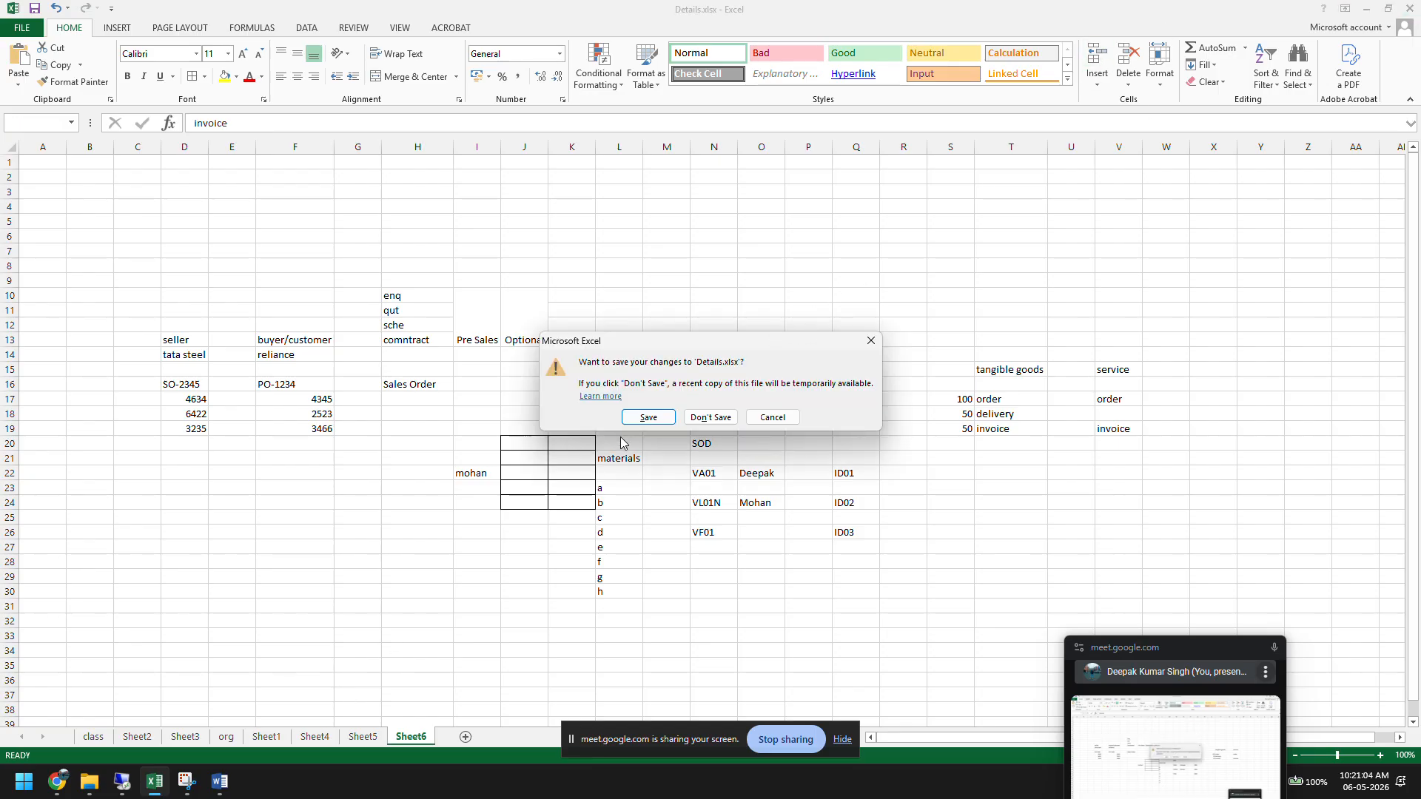
pyautogui.click(638, 418)
# Step: Open Details1.xlsx from the Class folder and show Sheet10 in a maximized window
pyautogui.click(89, 781)
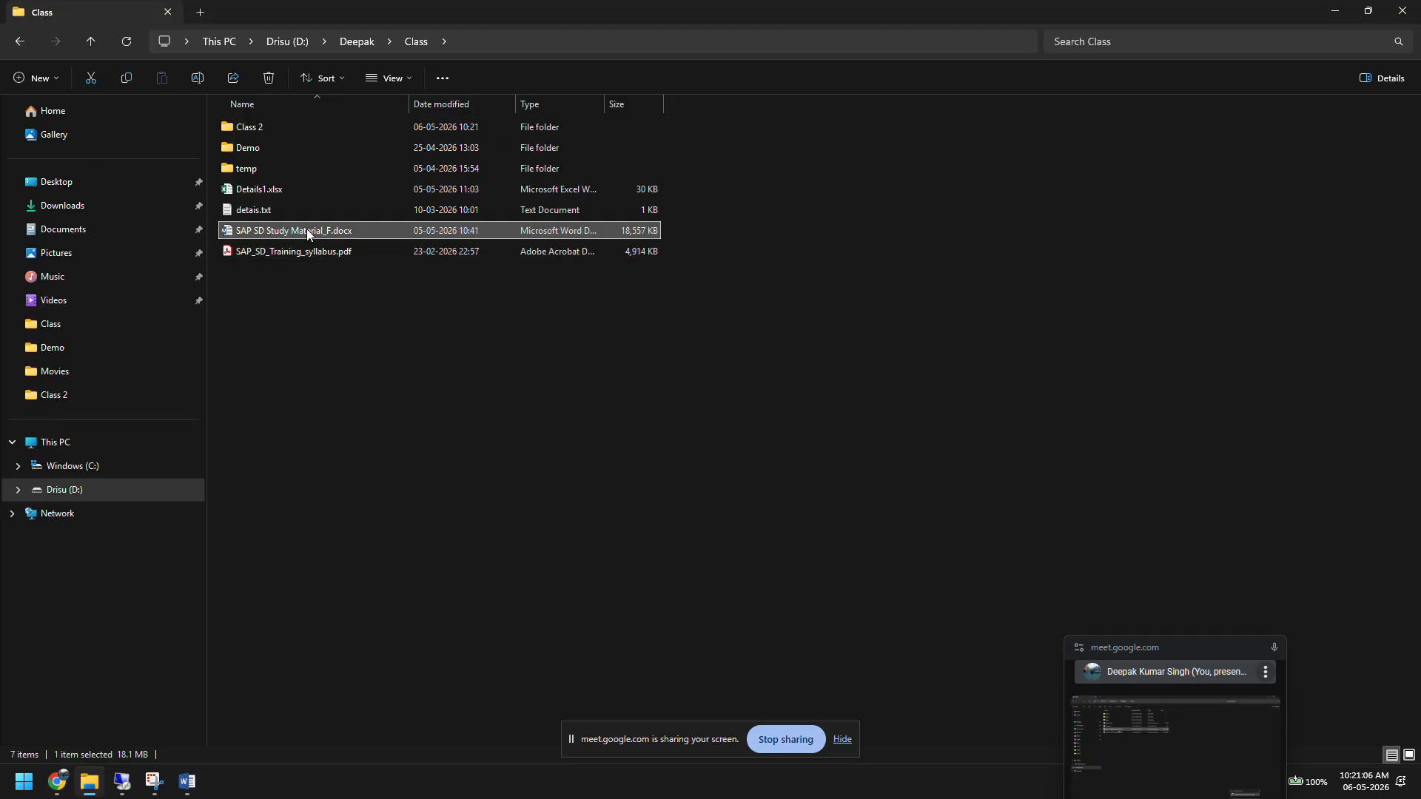
pyautogui.doubleClick(249, 188)
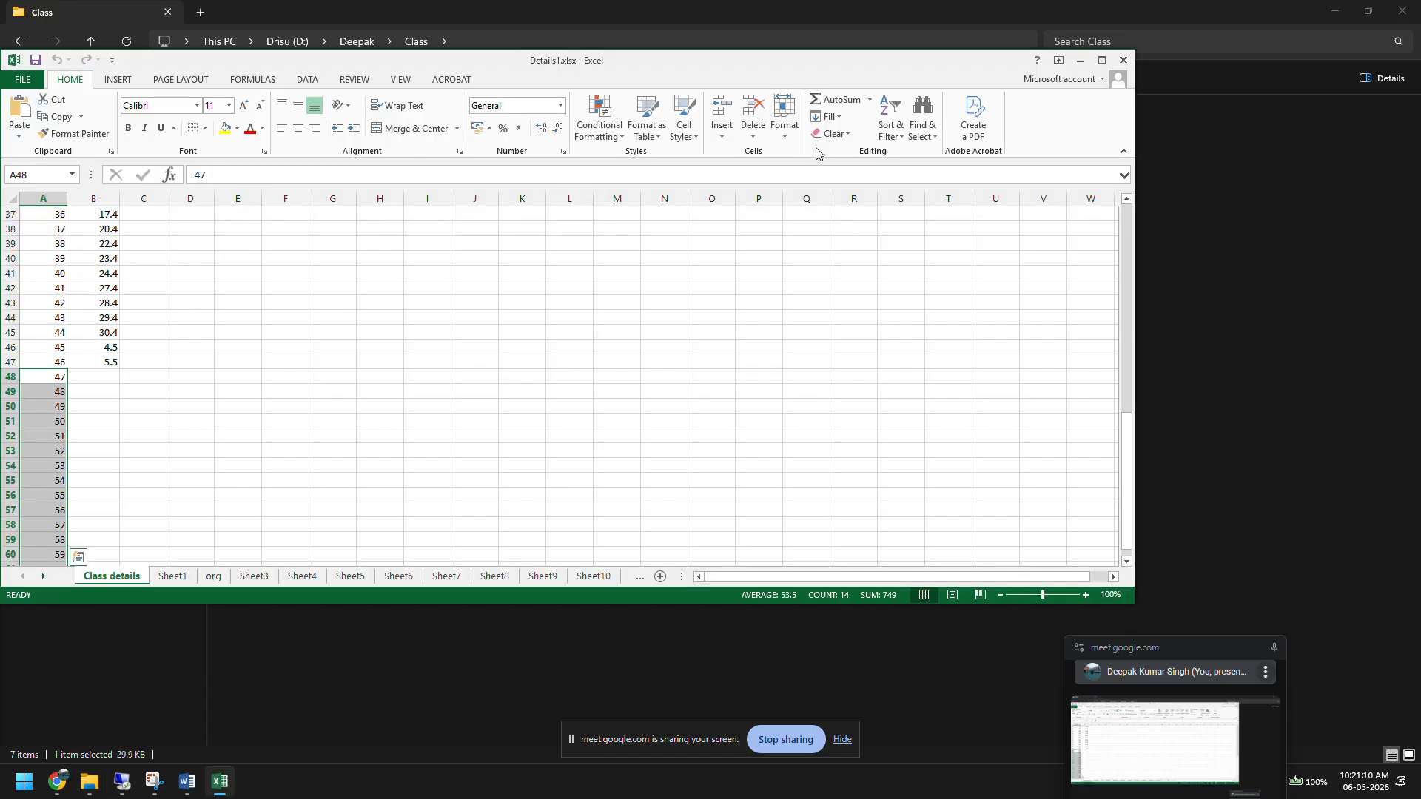
pyautogui.click(592, 576)
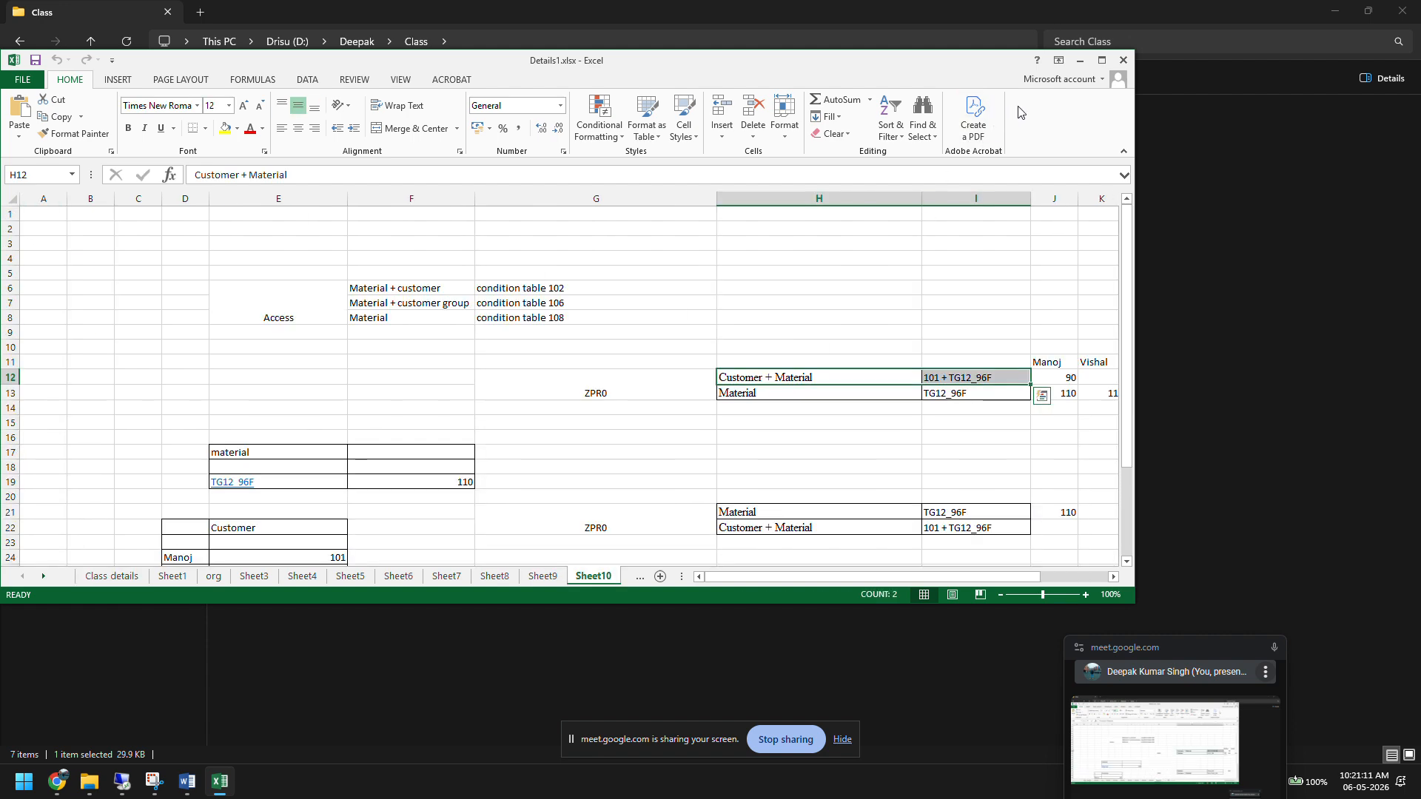
pyautogui.click(1101, 60)
# Step: Enter the sample materials abc in cell H31 and abcd in cell I31
pyautogui.click(783, 613)
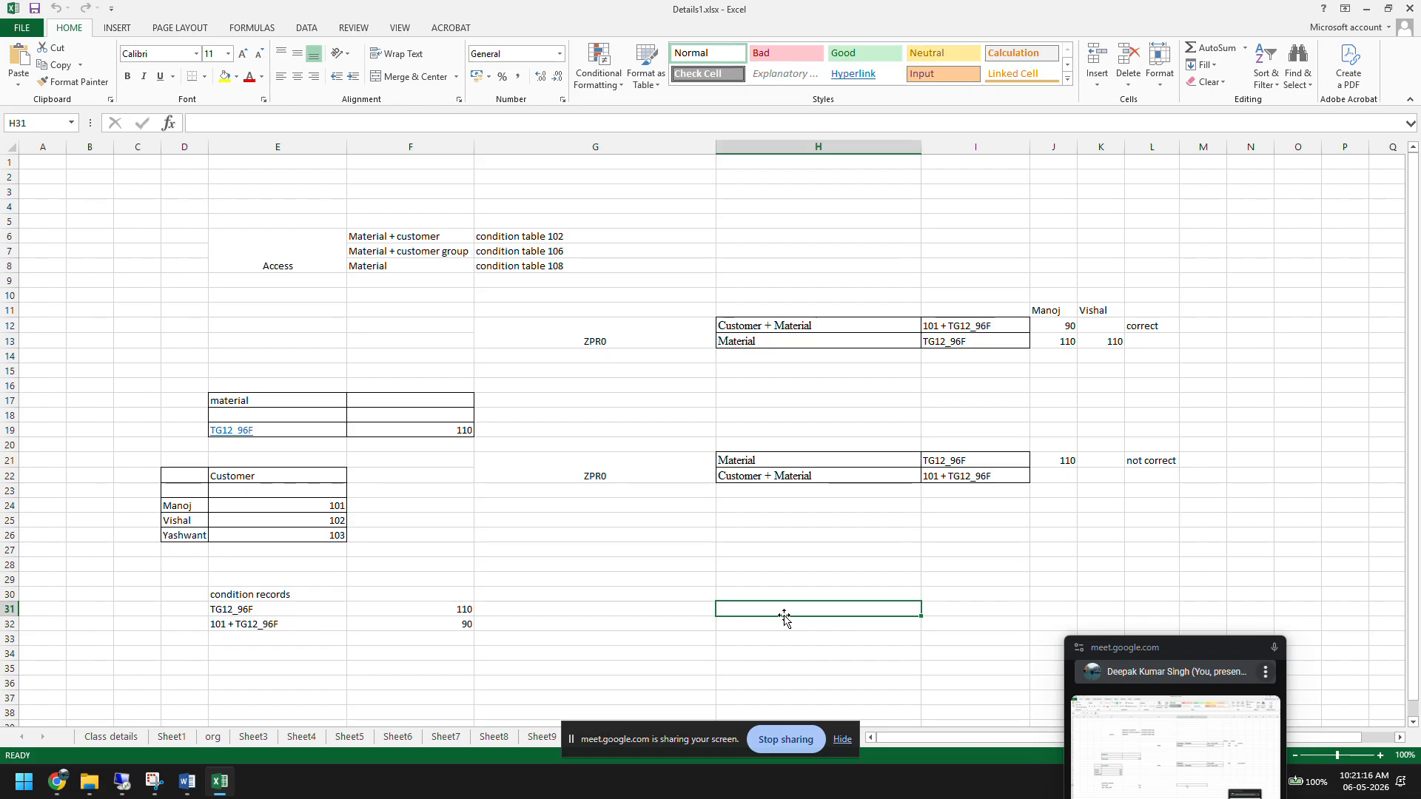
pyautogui.write('abc')
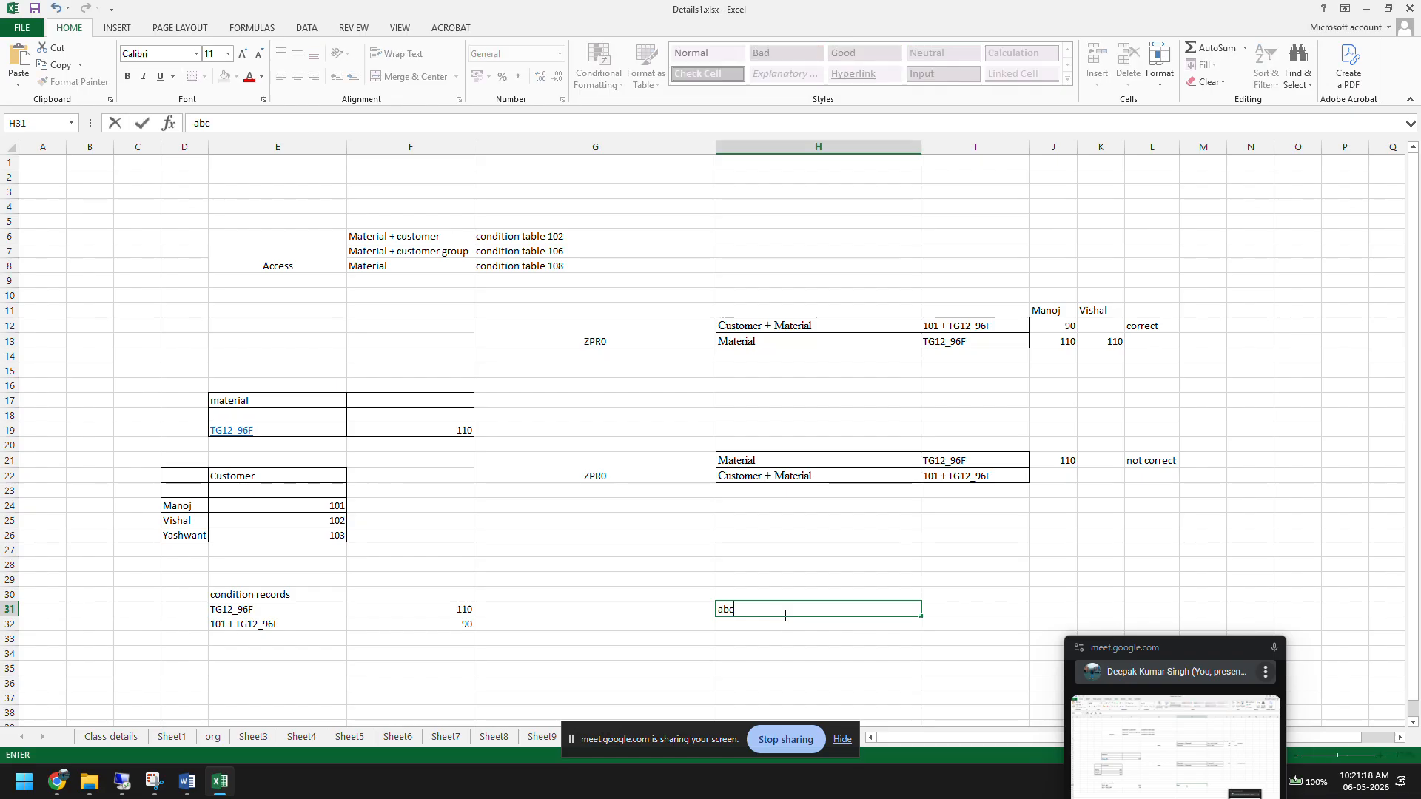
pyautogui.click(789, 637)
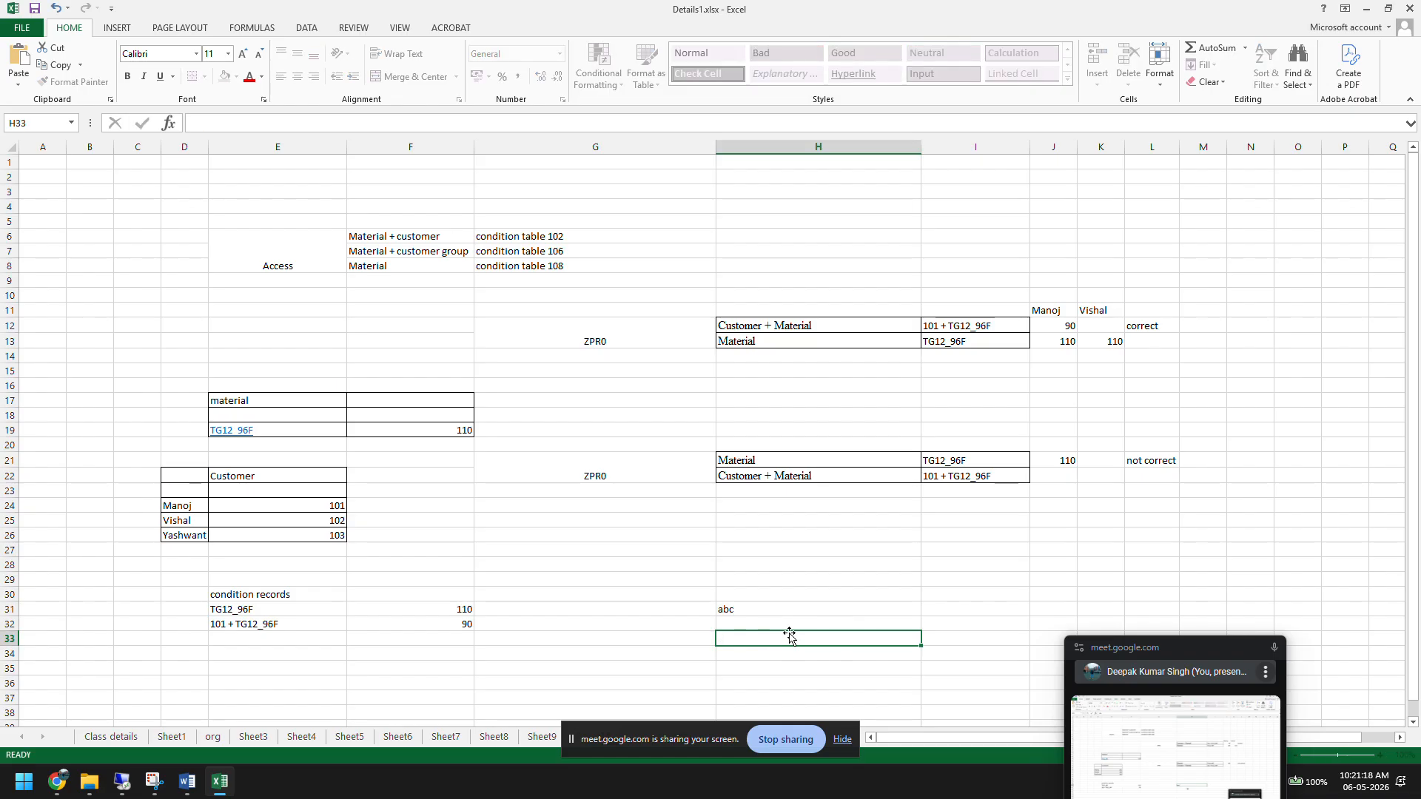
pyautogui.click(945, 615)
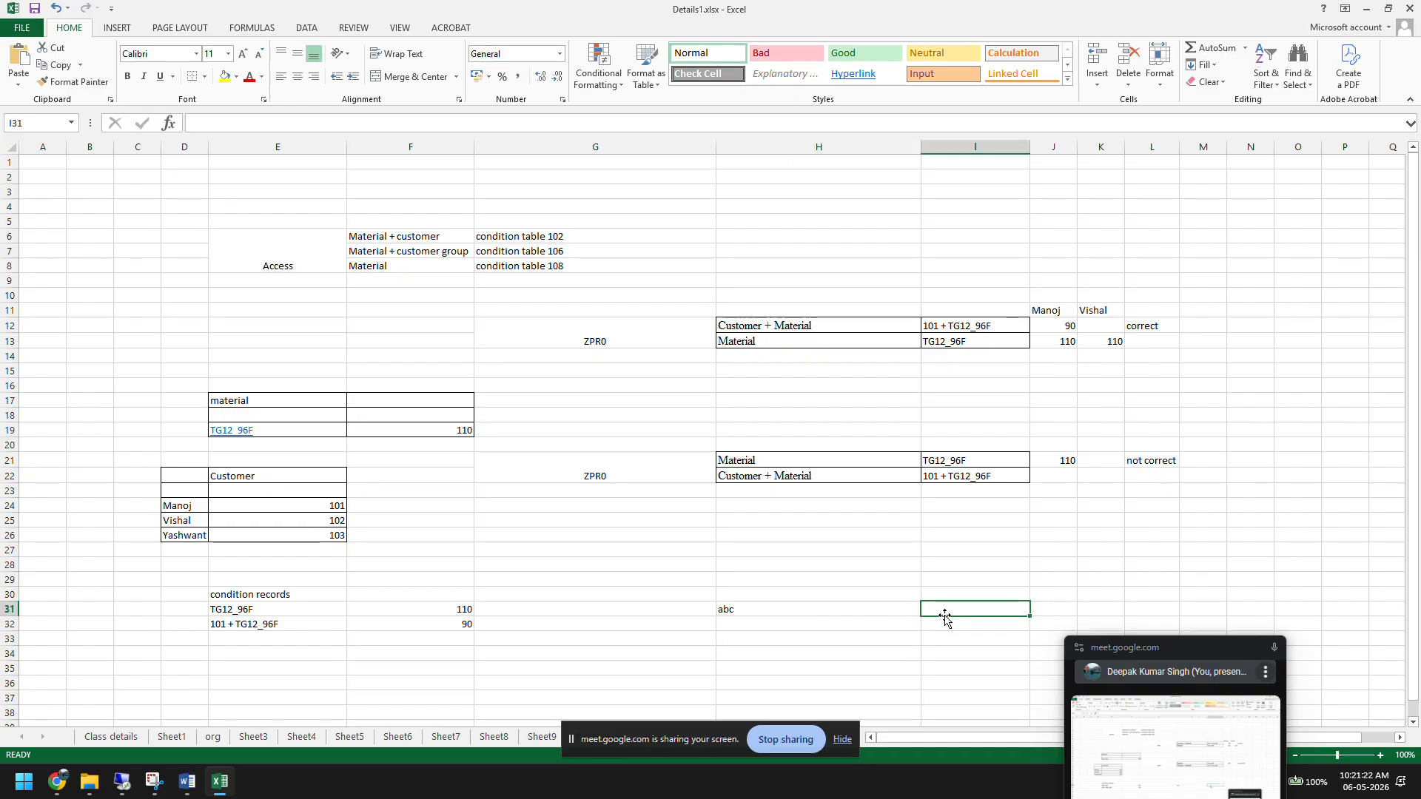
pyautogui.write('abcd')
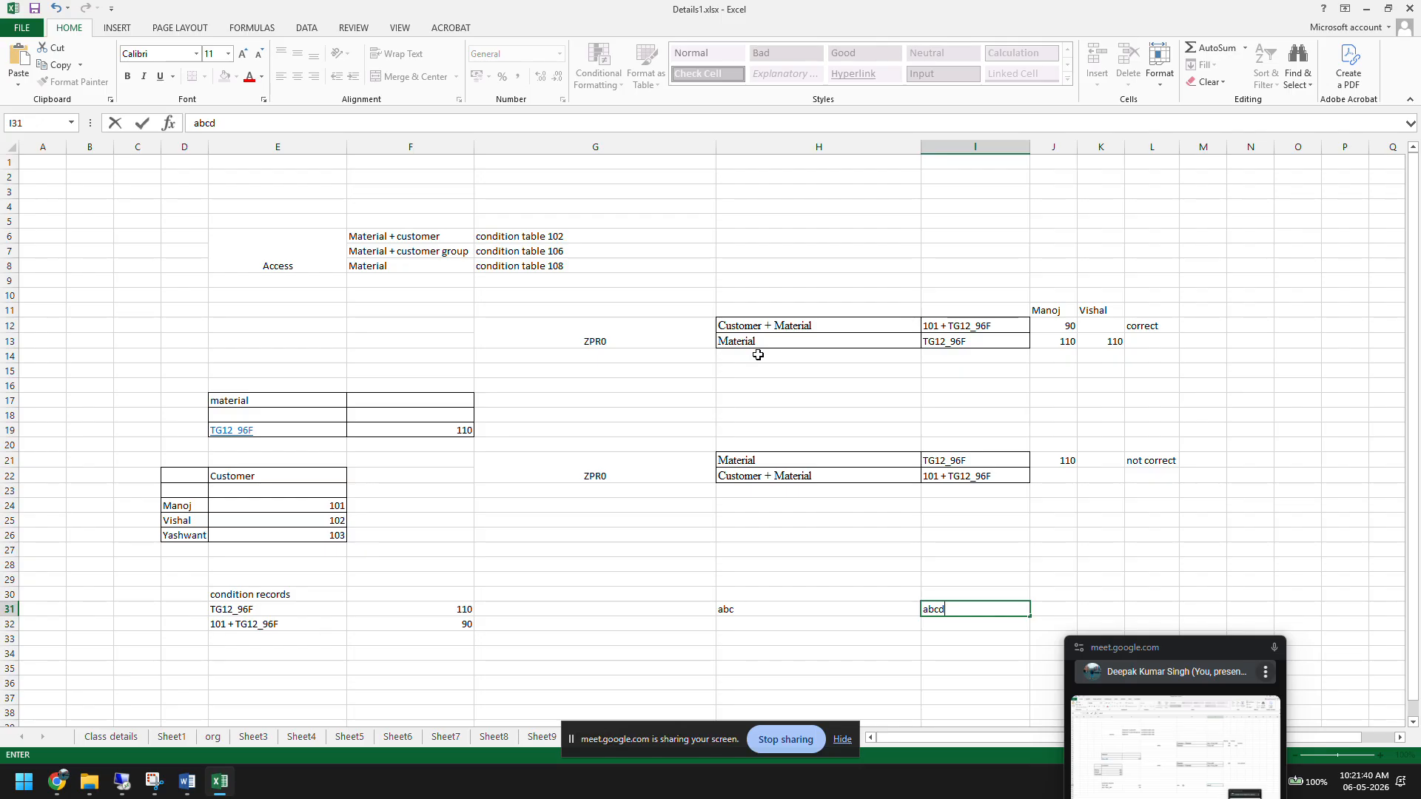
pyautogui.click(841, 639)
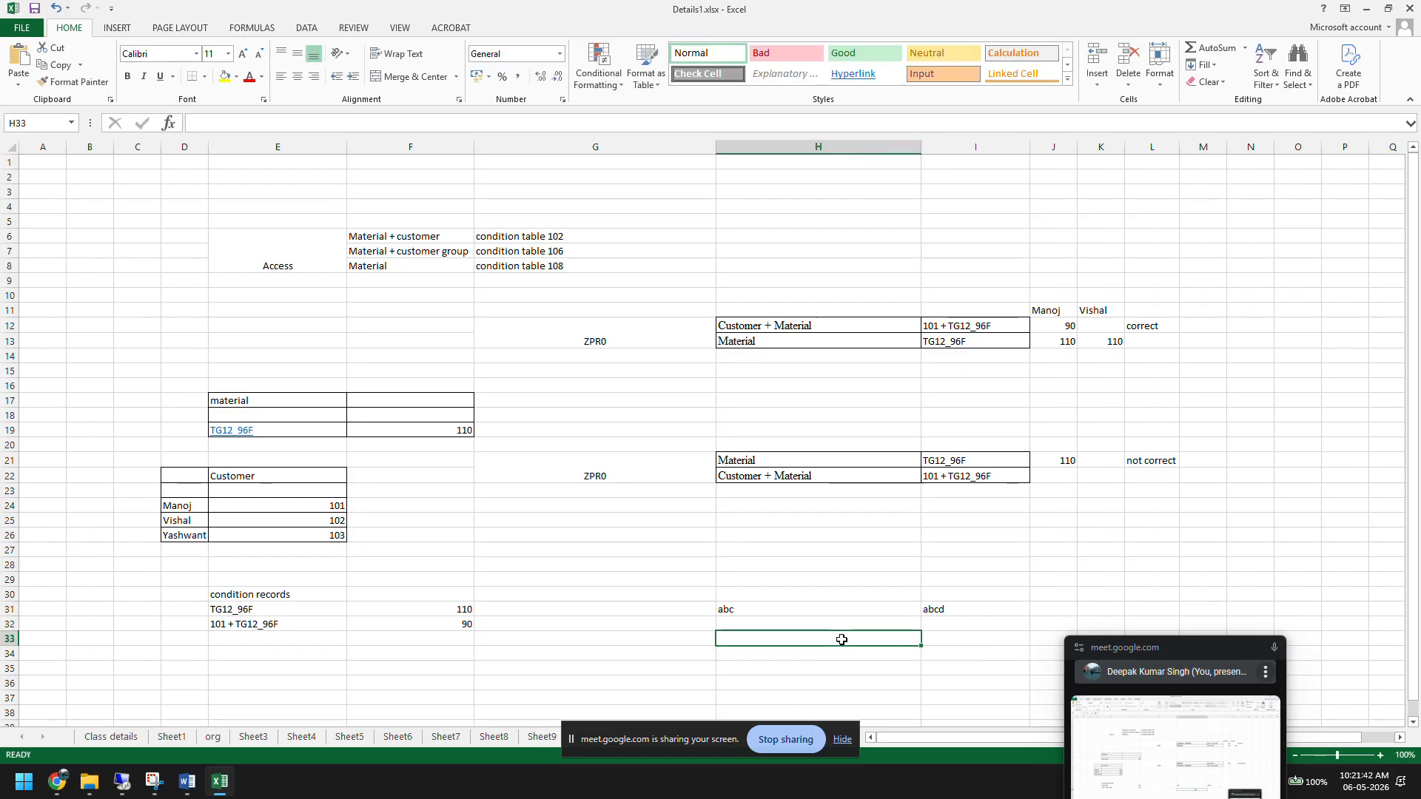
# Step: Replace the sample material names with swift in cell H31 and swift_X in cell I31
pyautogui.click(758, 612)
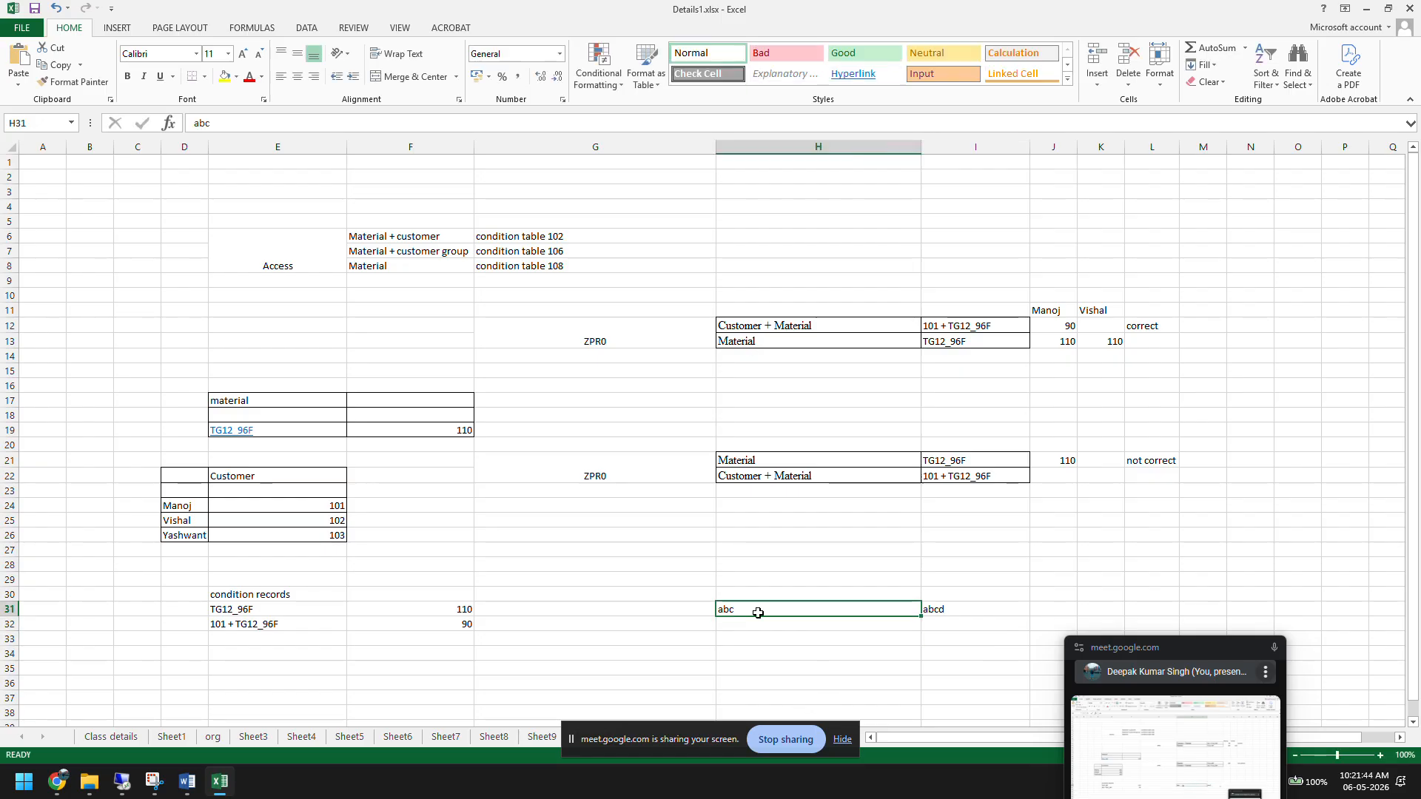
pyautogui.write('swift')
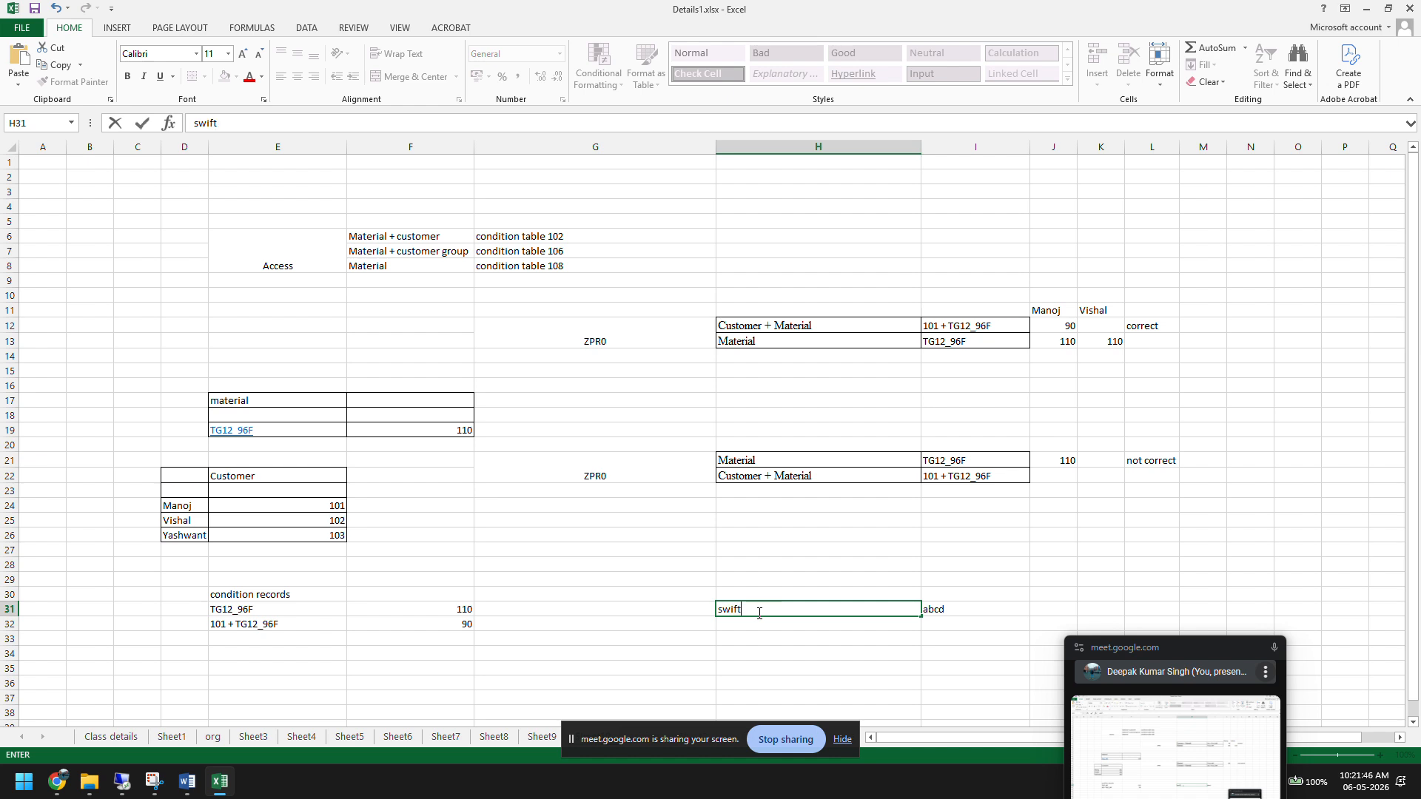
pyautogui.click(938, 611)
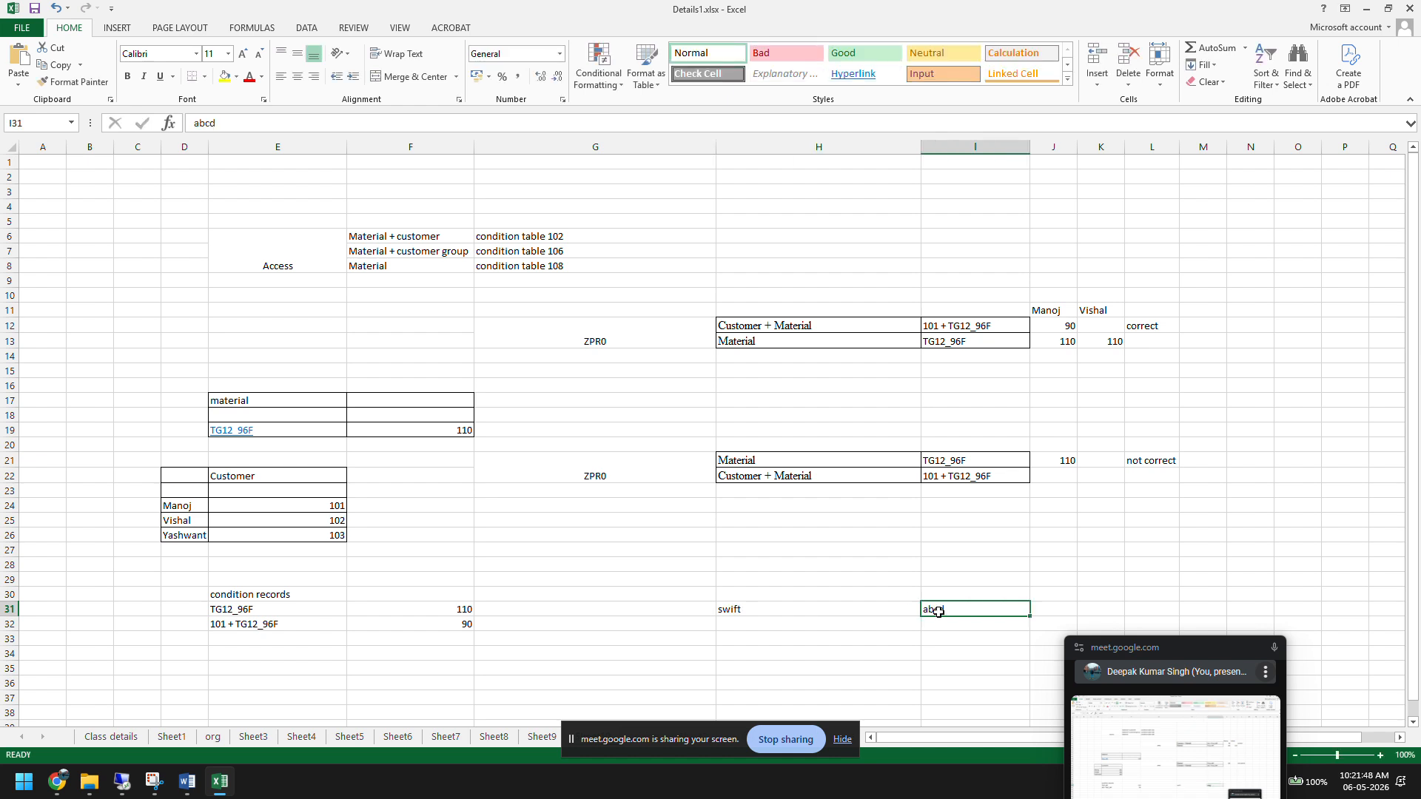
pyautogui.write('w')
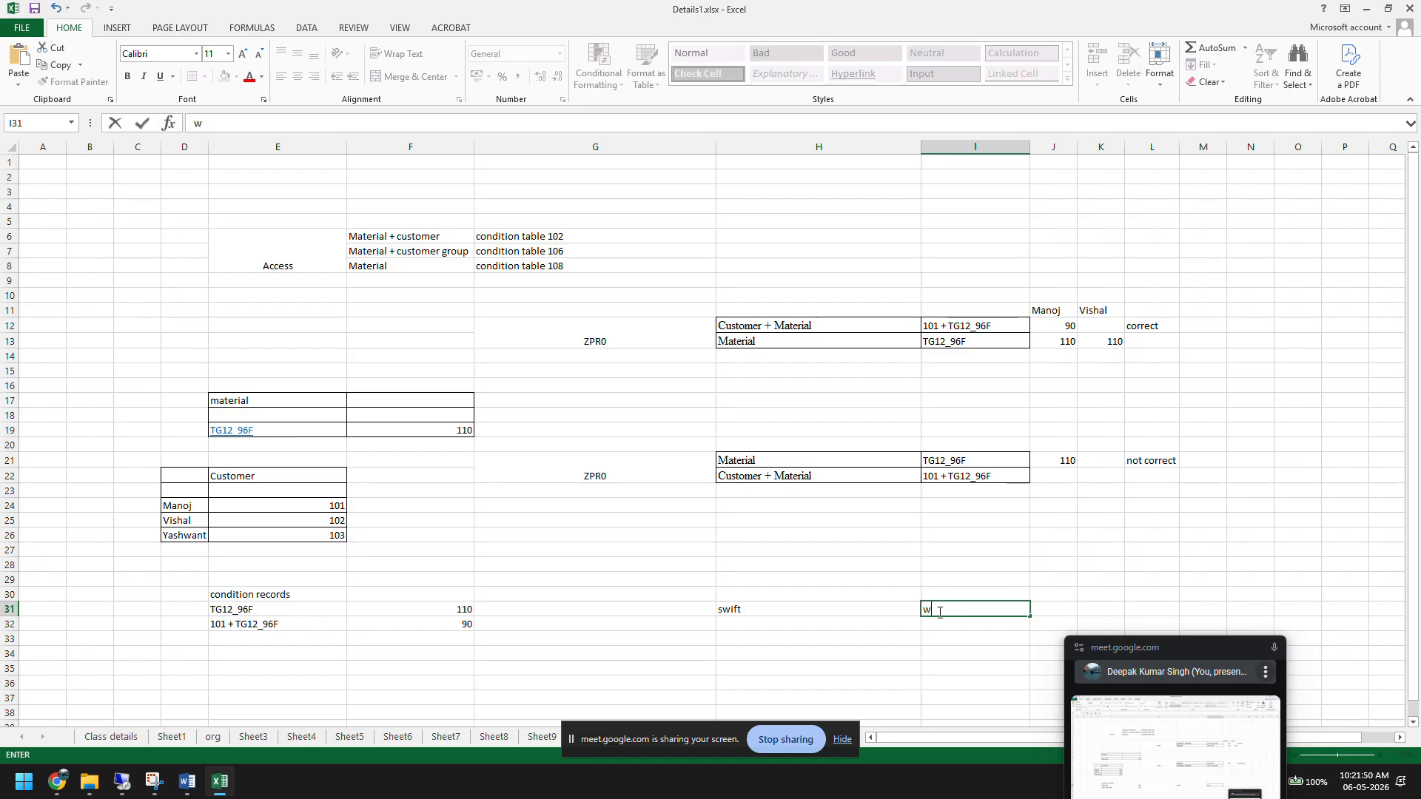
pyautogui.press('BackSpace')
pyautogui.write('sw')
pyautogui.write('ift')
pyautogui.write(' M')
pyautogui.press('BackSpace')
pyautogui.press('BackSpace')
pyautogui.write('_X')
pyautogui.press('Return')
pyautogui.click(938, 611)
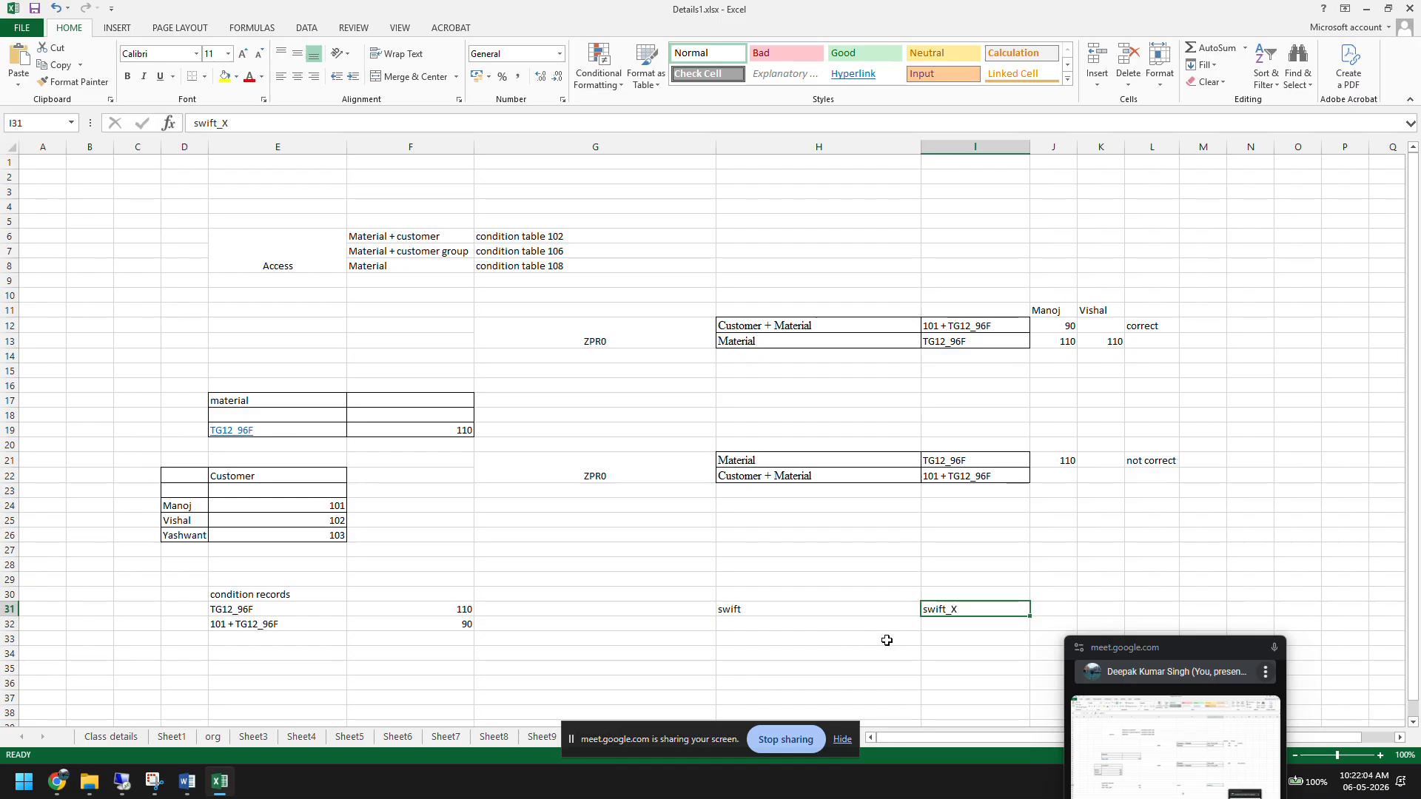
# Step: Enter 100 beneath each sample material, in cells H33 and I33
pyautogui.click(845, 641)
pyautogui.write('100')
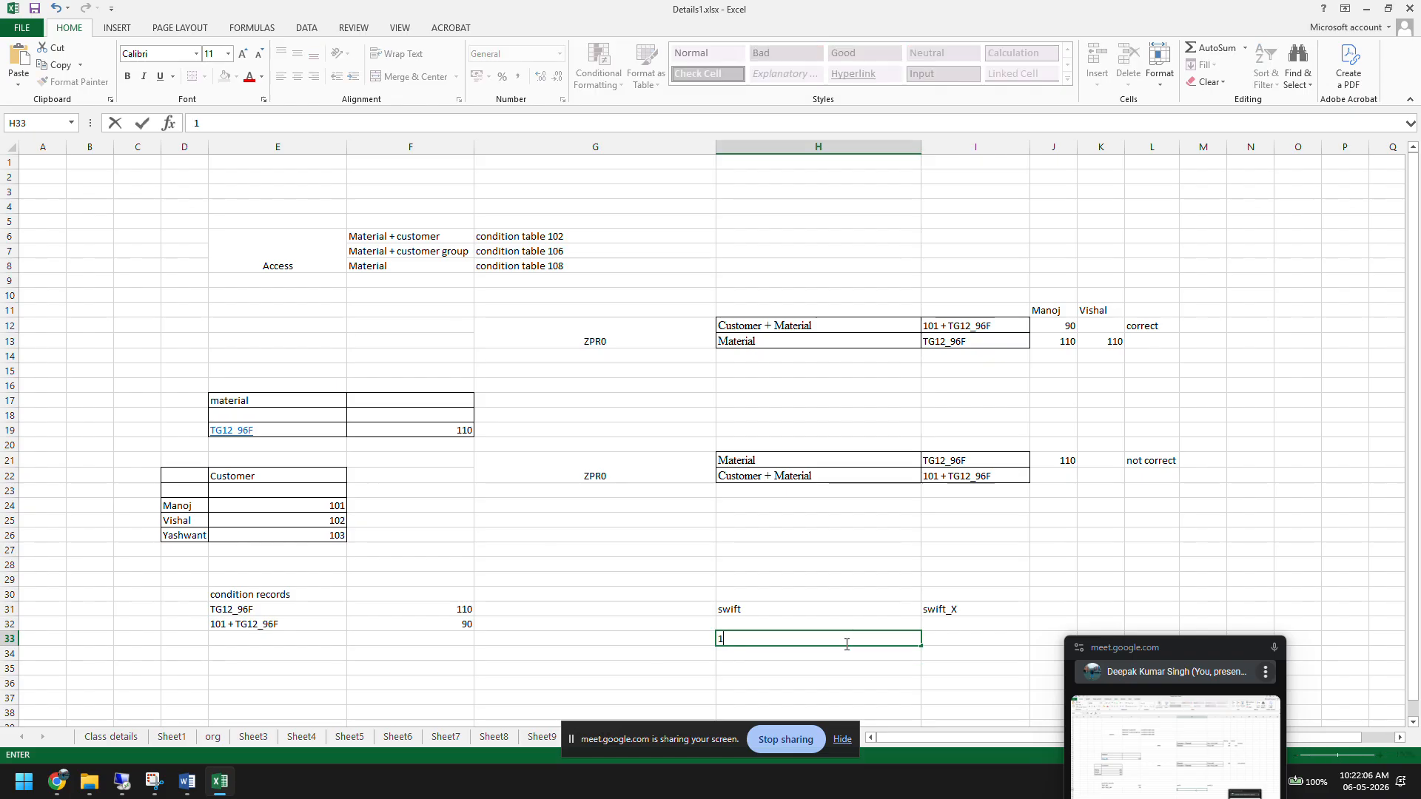
pyautogui.click(934, 637)
pyautogui.write('100')
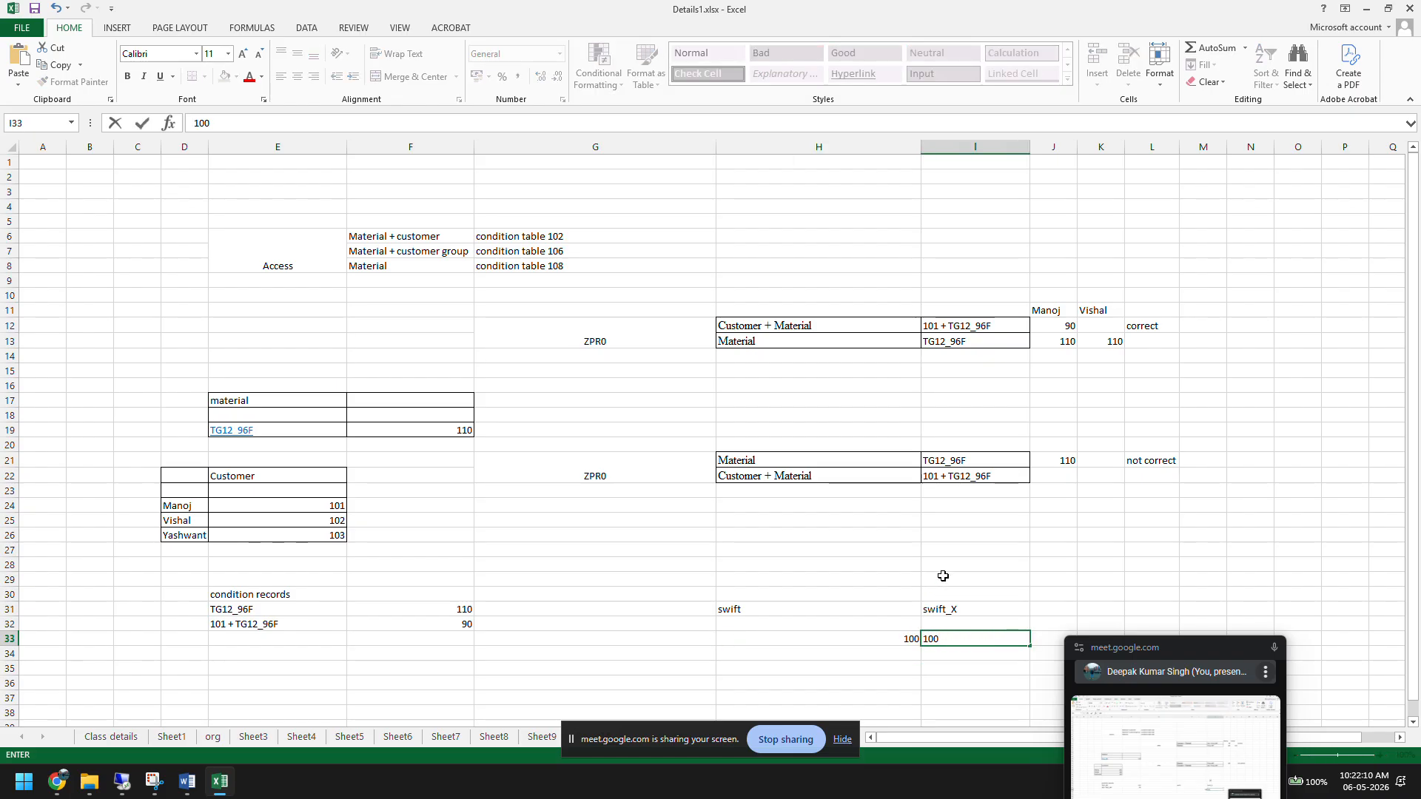
# Step: Compare the swift and swift_X examples by highlighting each material's column and name in turn
pyautogui.moveTo(941, 568); pyautogui.dragTo(949, 680)
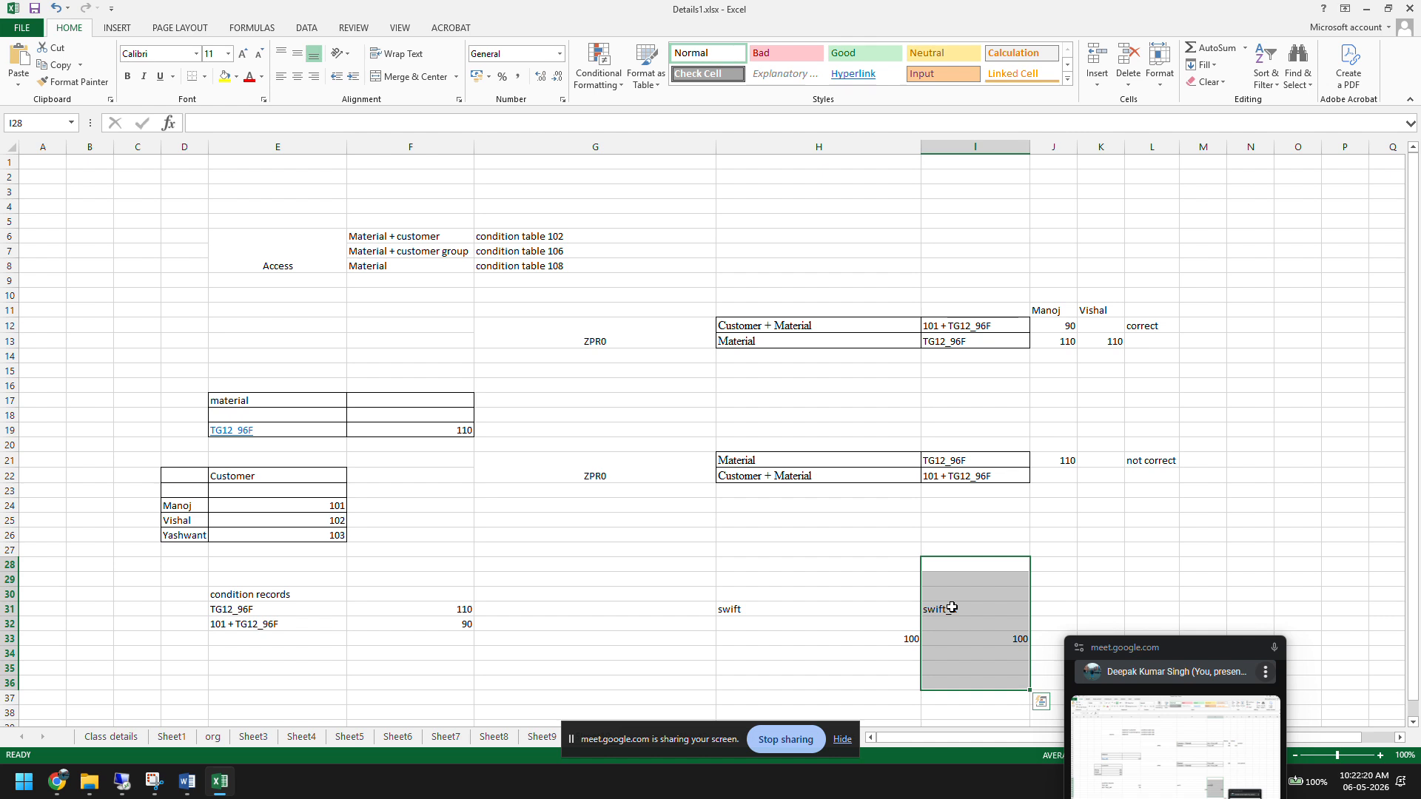
pyautogui.click(821, 614)
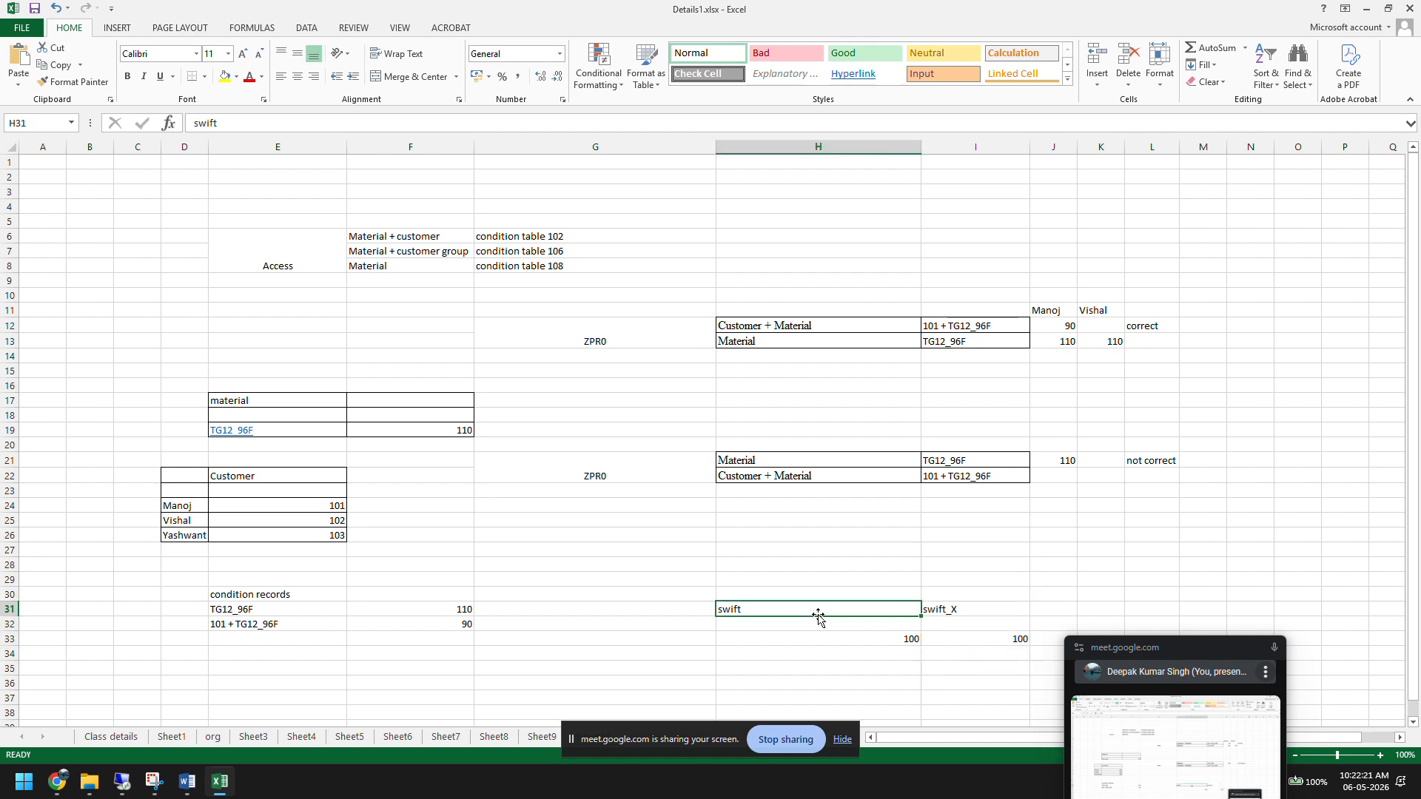
pyautogui.click(963, 610)
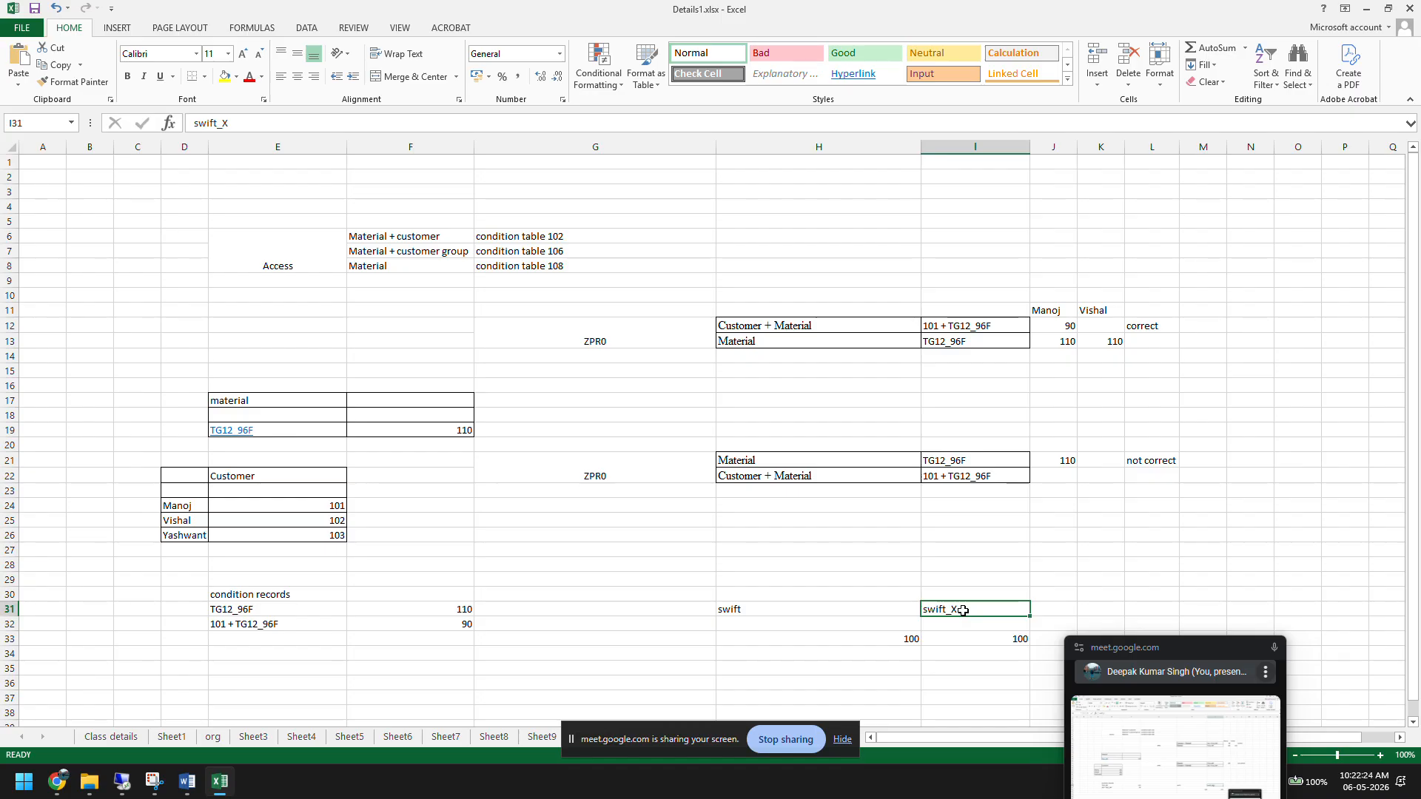
pyautogui.moveTo(856, 549); pyautogui.dragTo(856, 693)
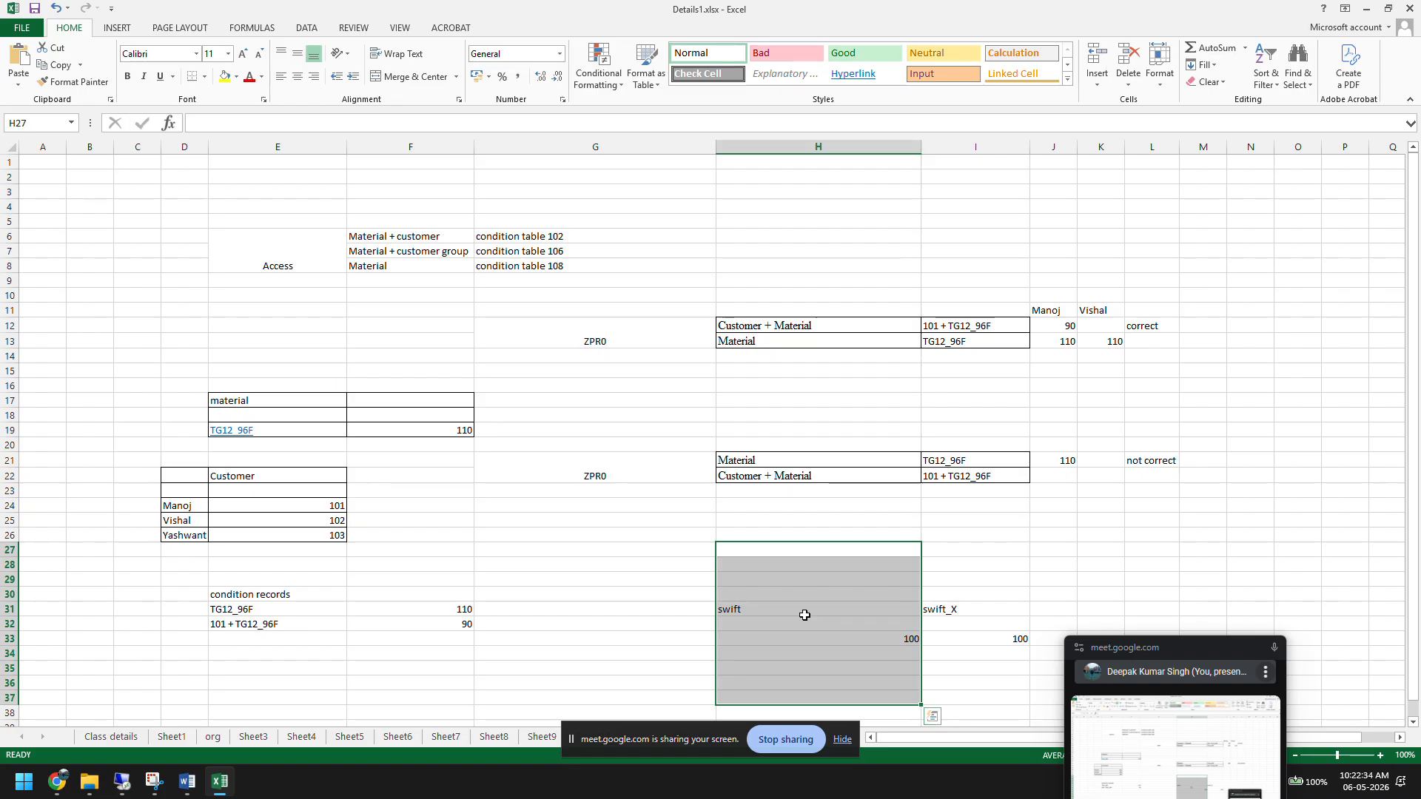
pyautogui.click(948, 609)
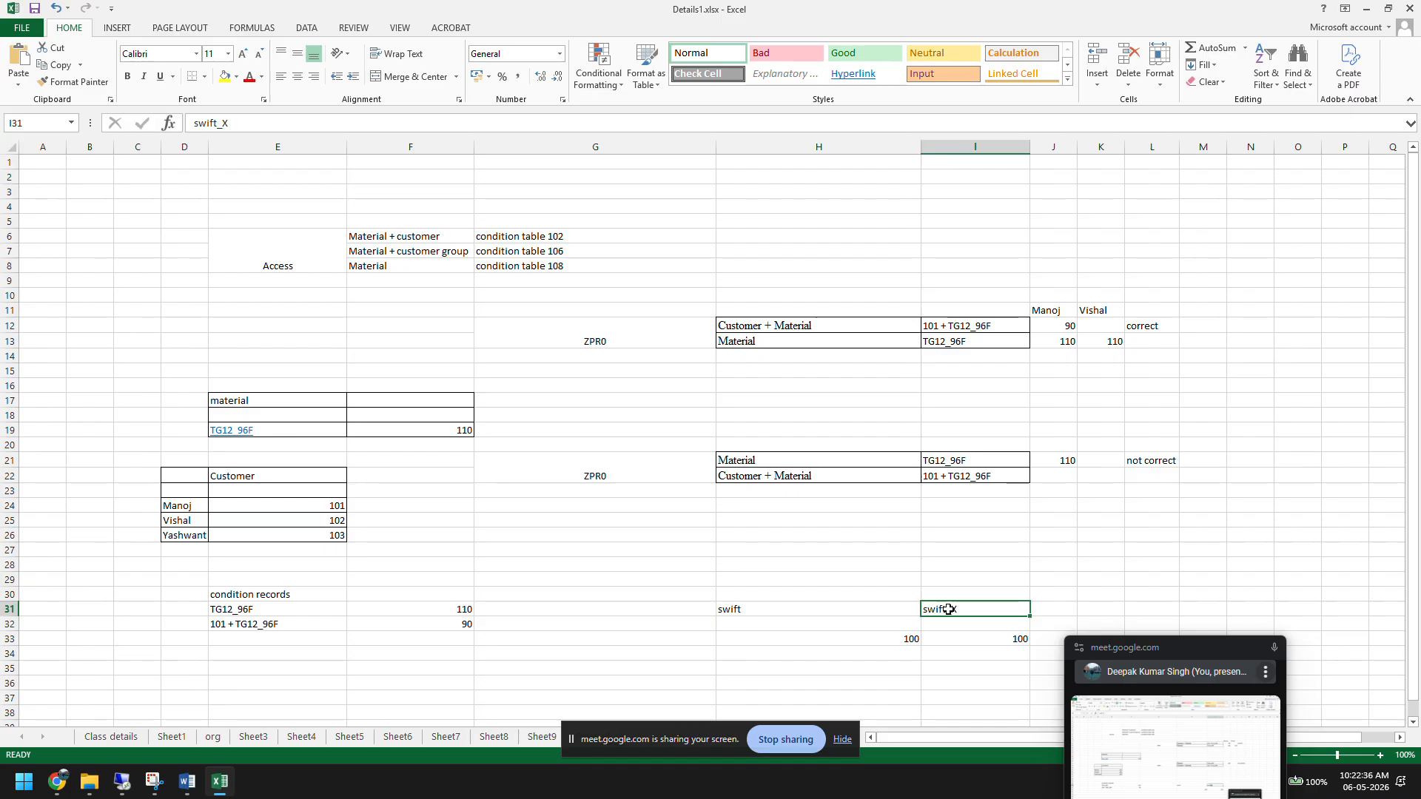
pyautogui.click(780, 609)
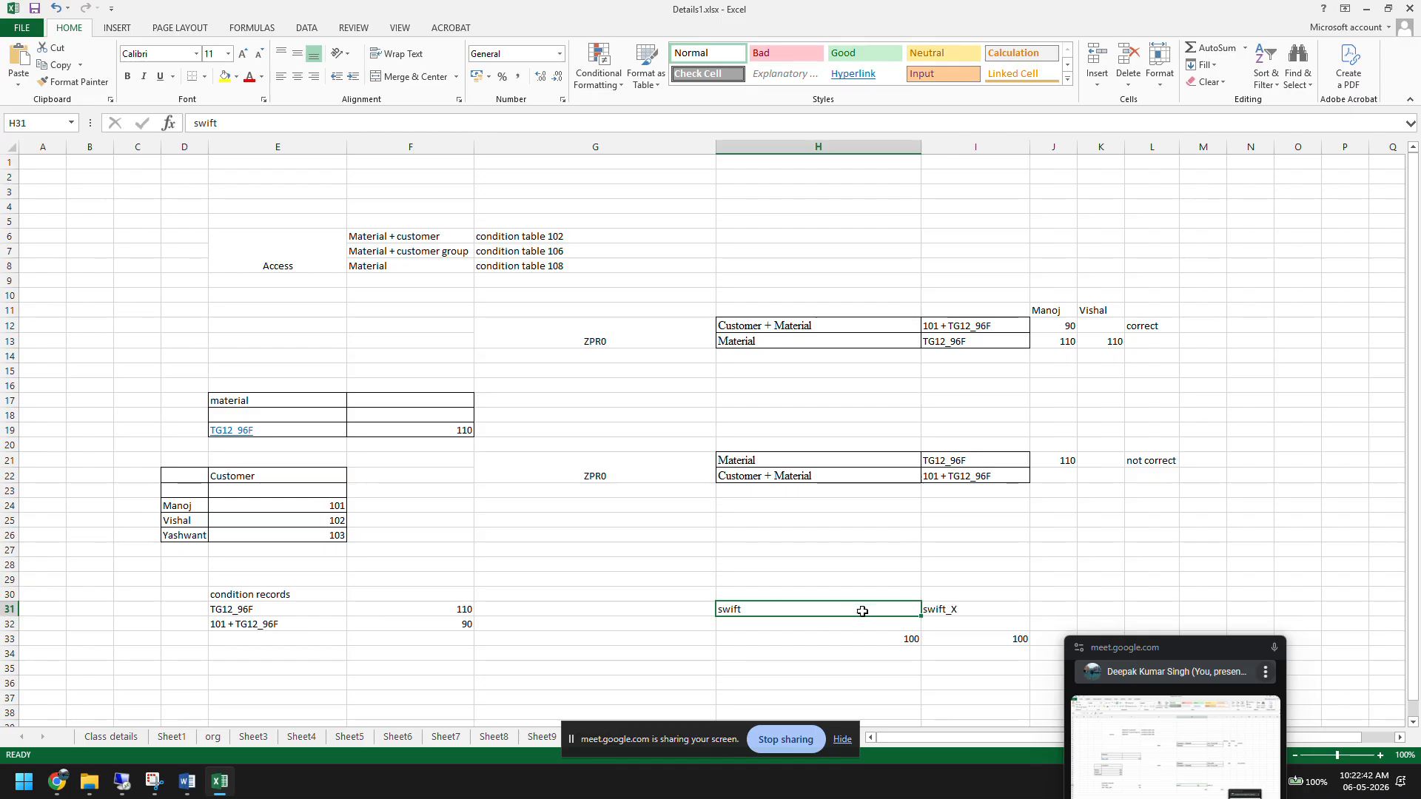
pyautogui.click(1189, 555)
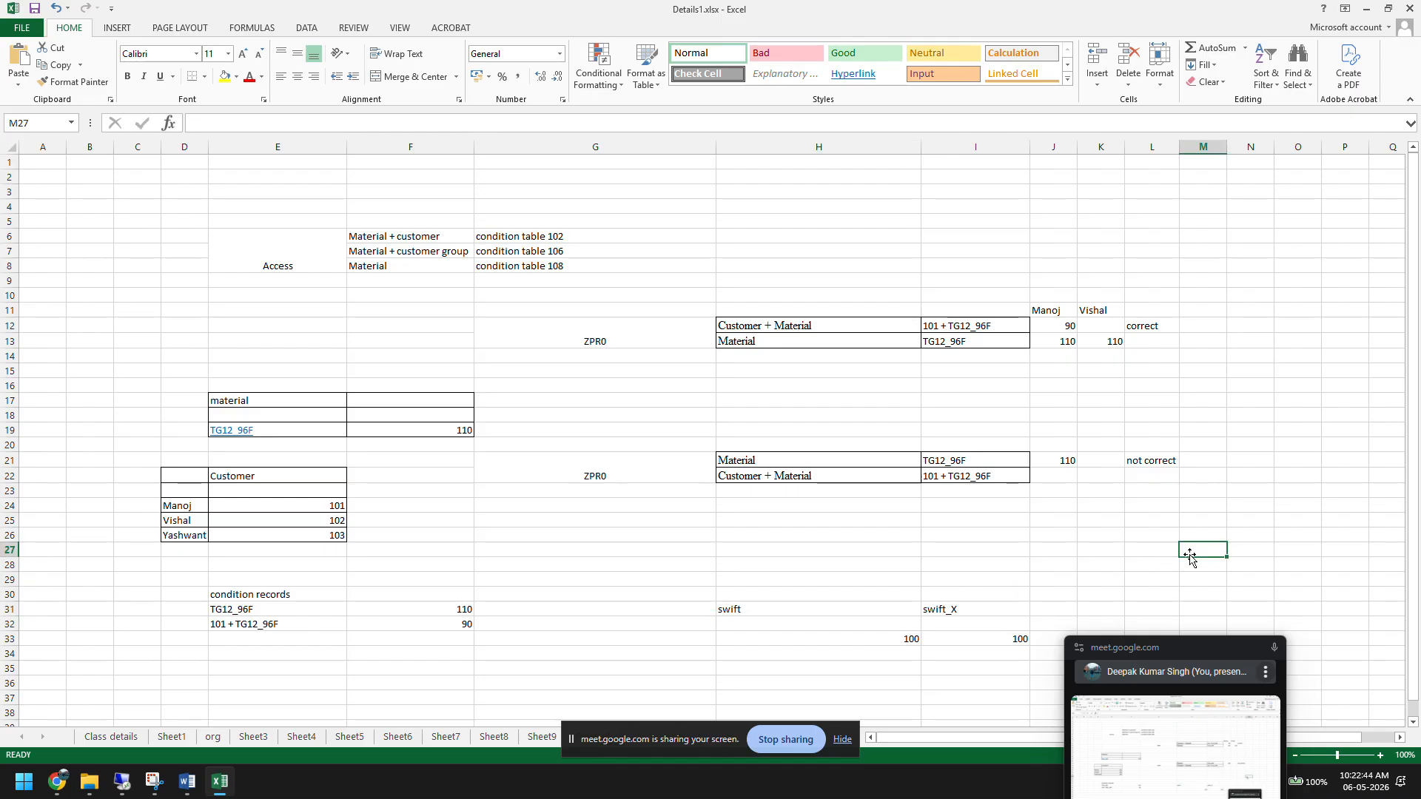
# Step: Narrow column H, which holds the swift example material
pyautogui.click(984, 613)
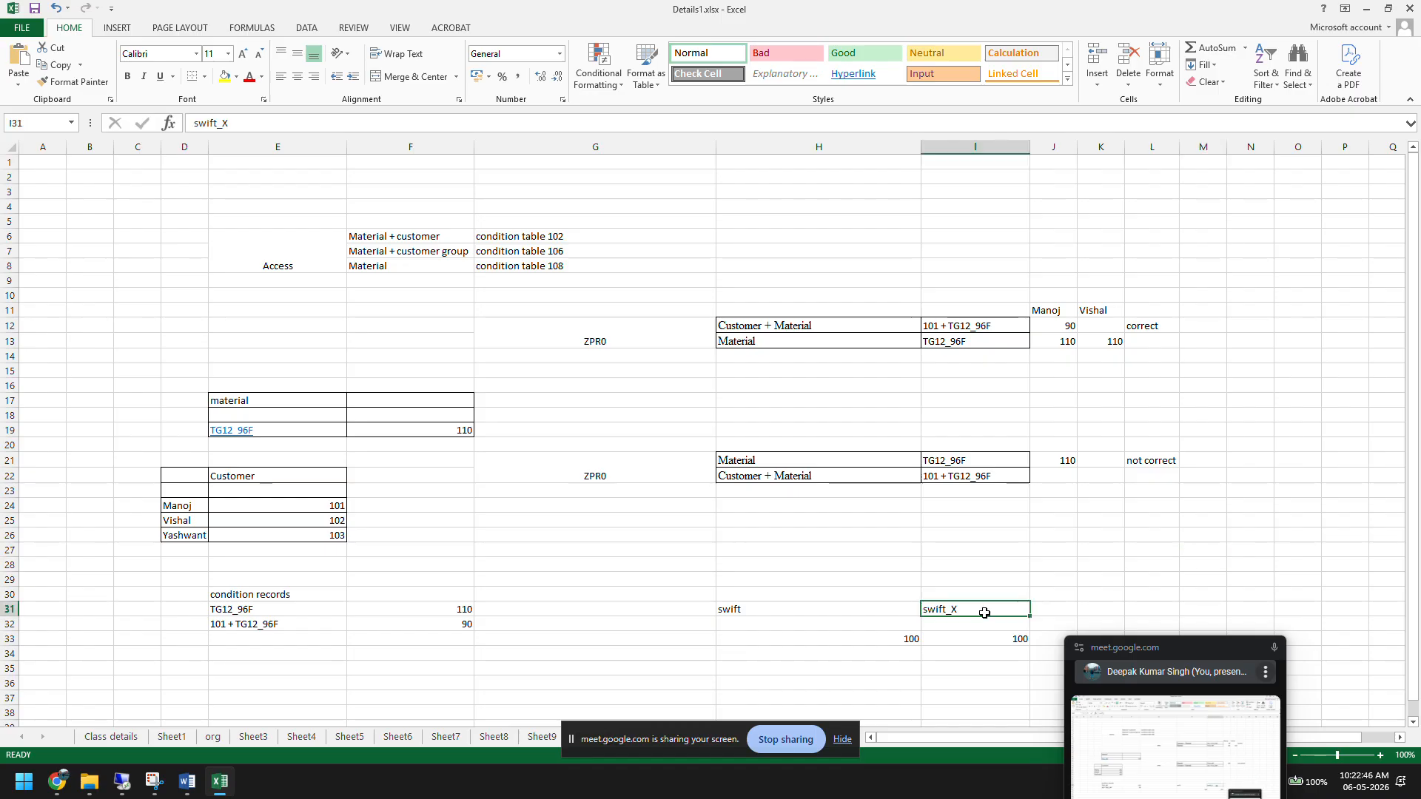
pyautogui.click(814, 607)
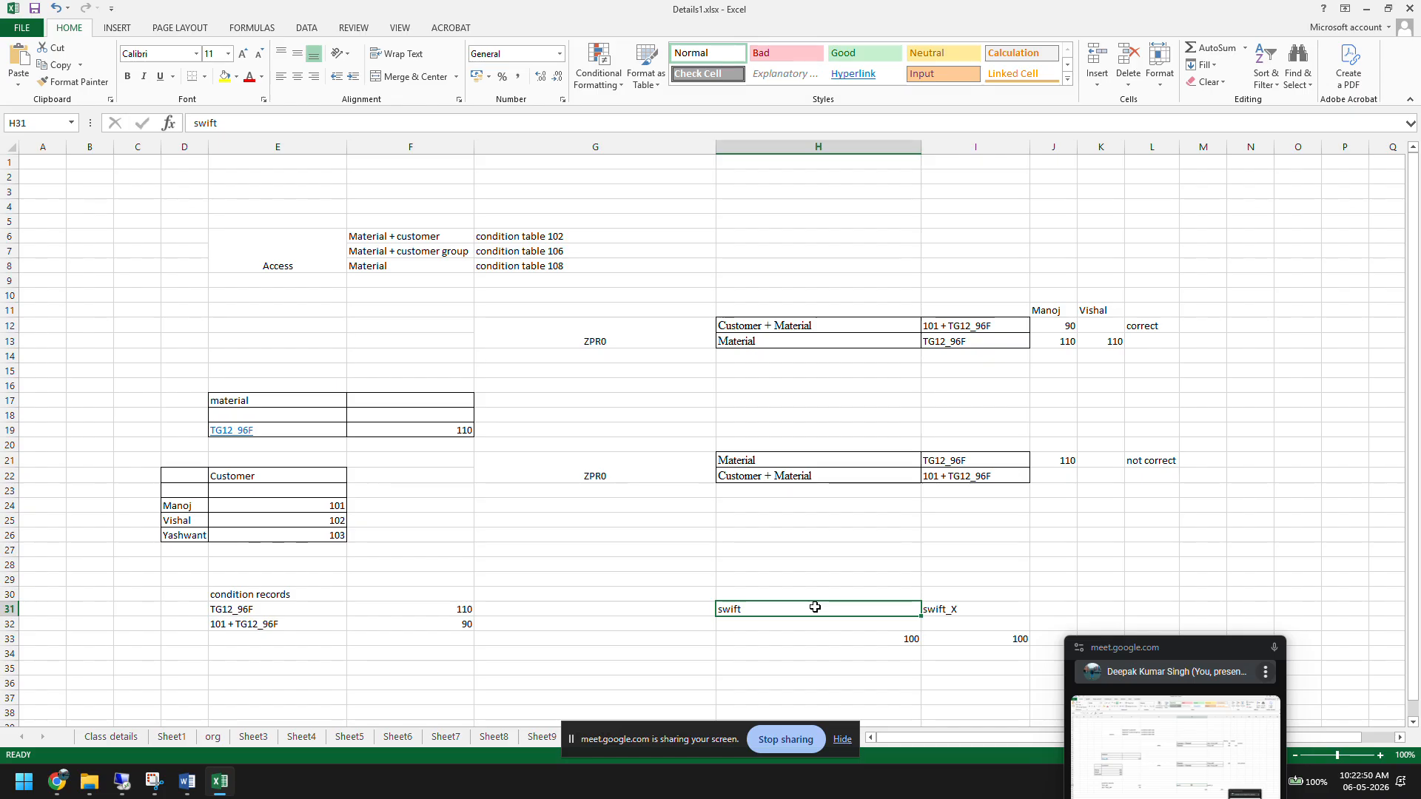
pyautogui.moveTo(921, 148); pyautogui.dragTo(835, 145)
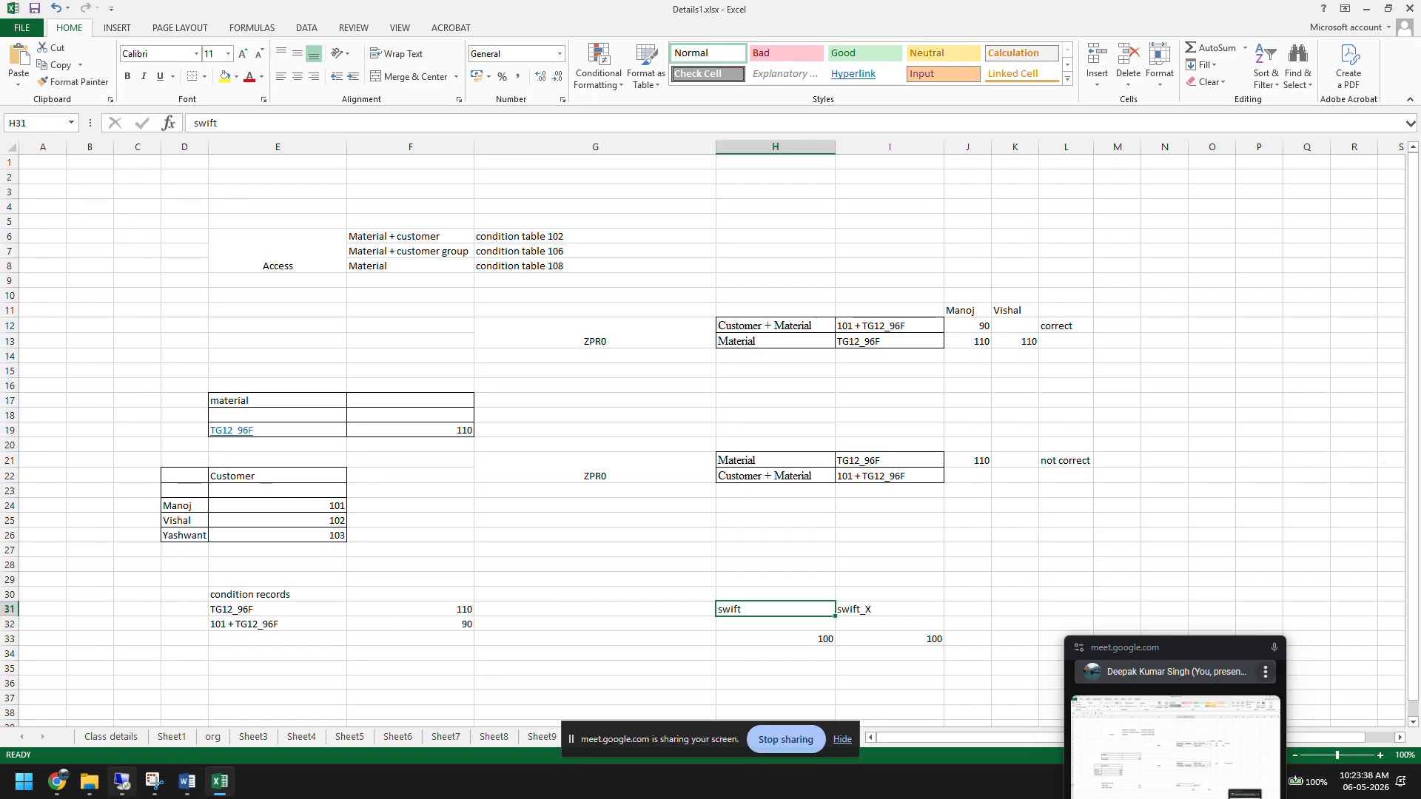
# Step: Switch to SAP and set the strategy of substitution reason Z001 to A, Substitute products are displayed for selection
pyautogui.click(122, 781)
pyautogui.moveTo(455, 790)
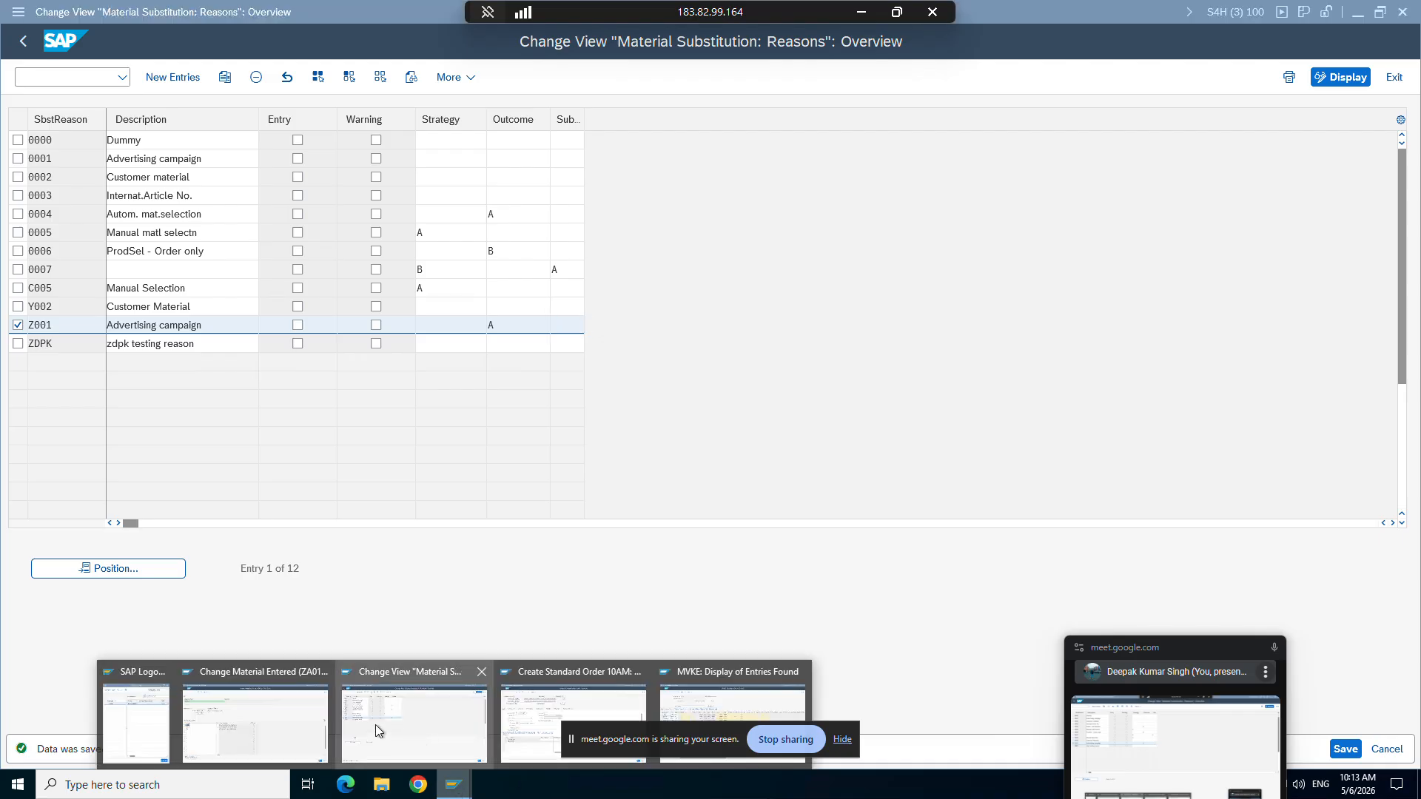
pyautogui.click(259, 710)
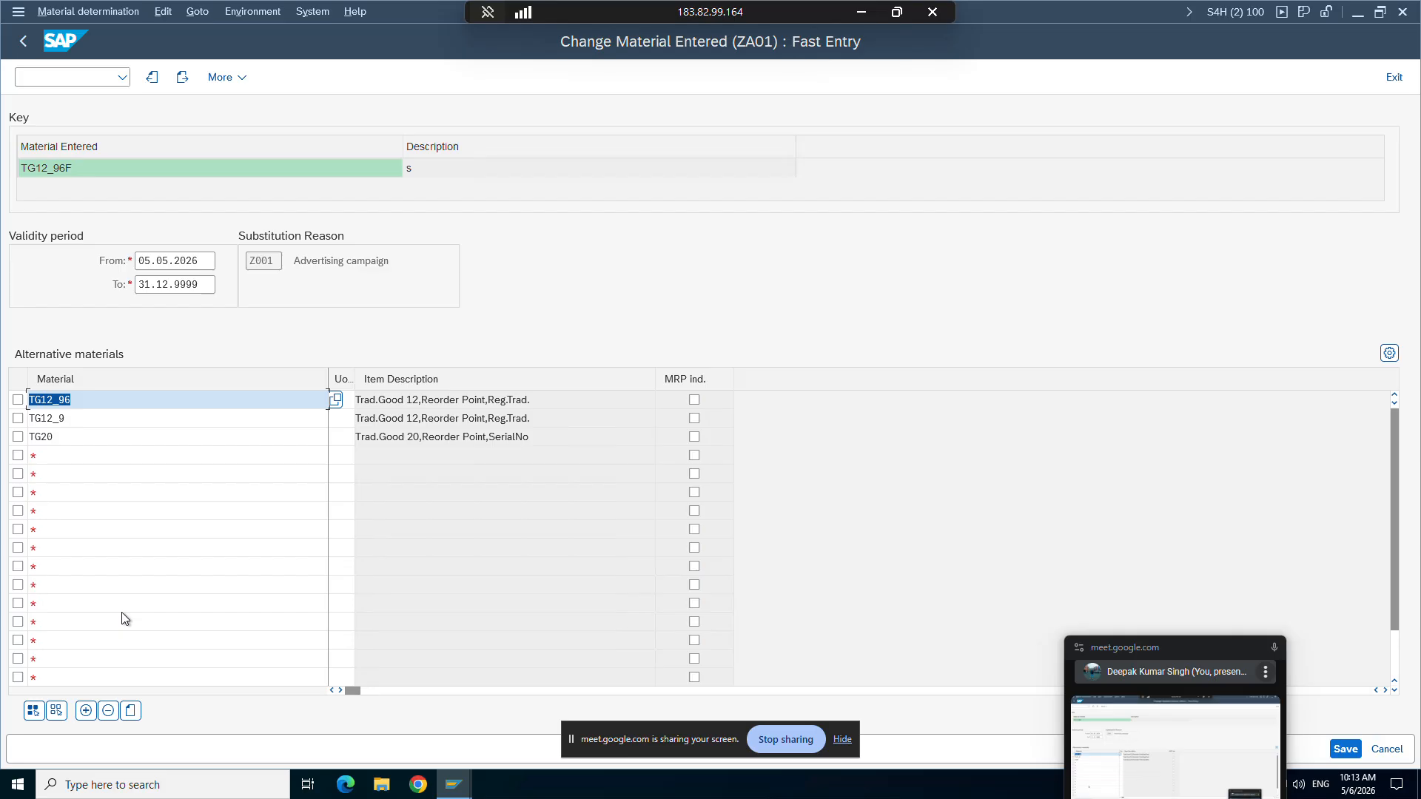
pyautogui.moveTo(453, 785)
pyautogui.click(451, 729)
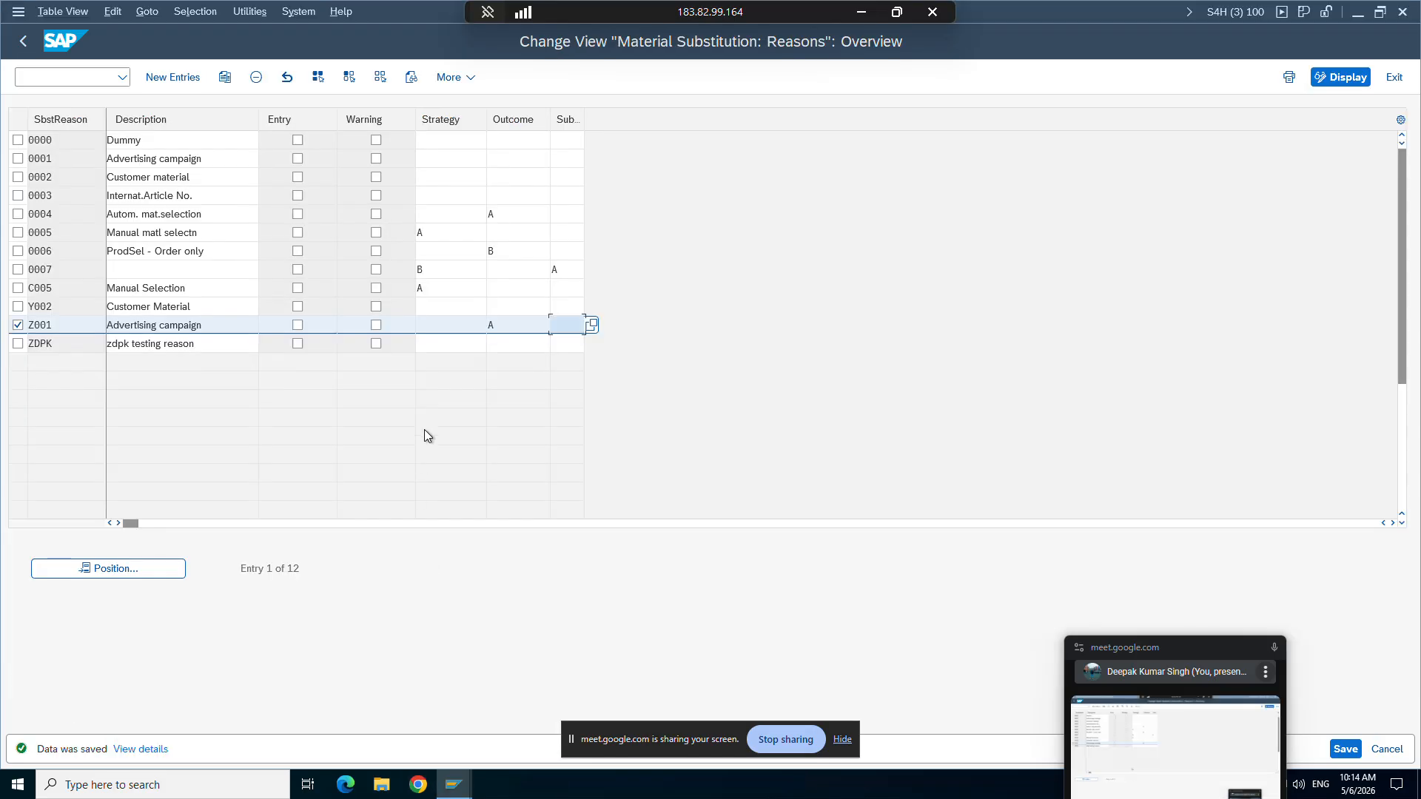
pyautogui.click(464, 320)
pyautogui.click(490, 324)
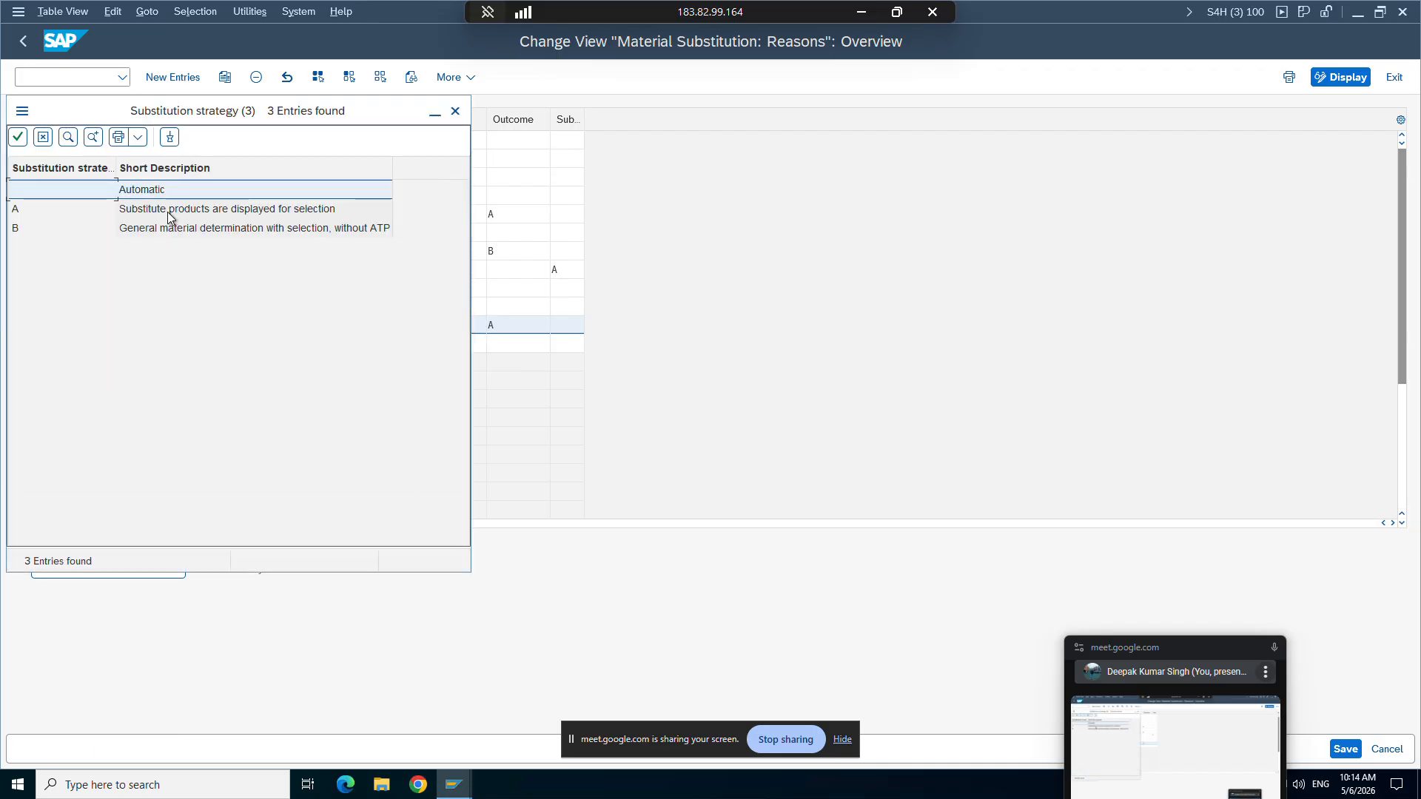
pyautogui.doubleClick(173, 213)
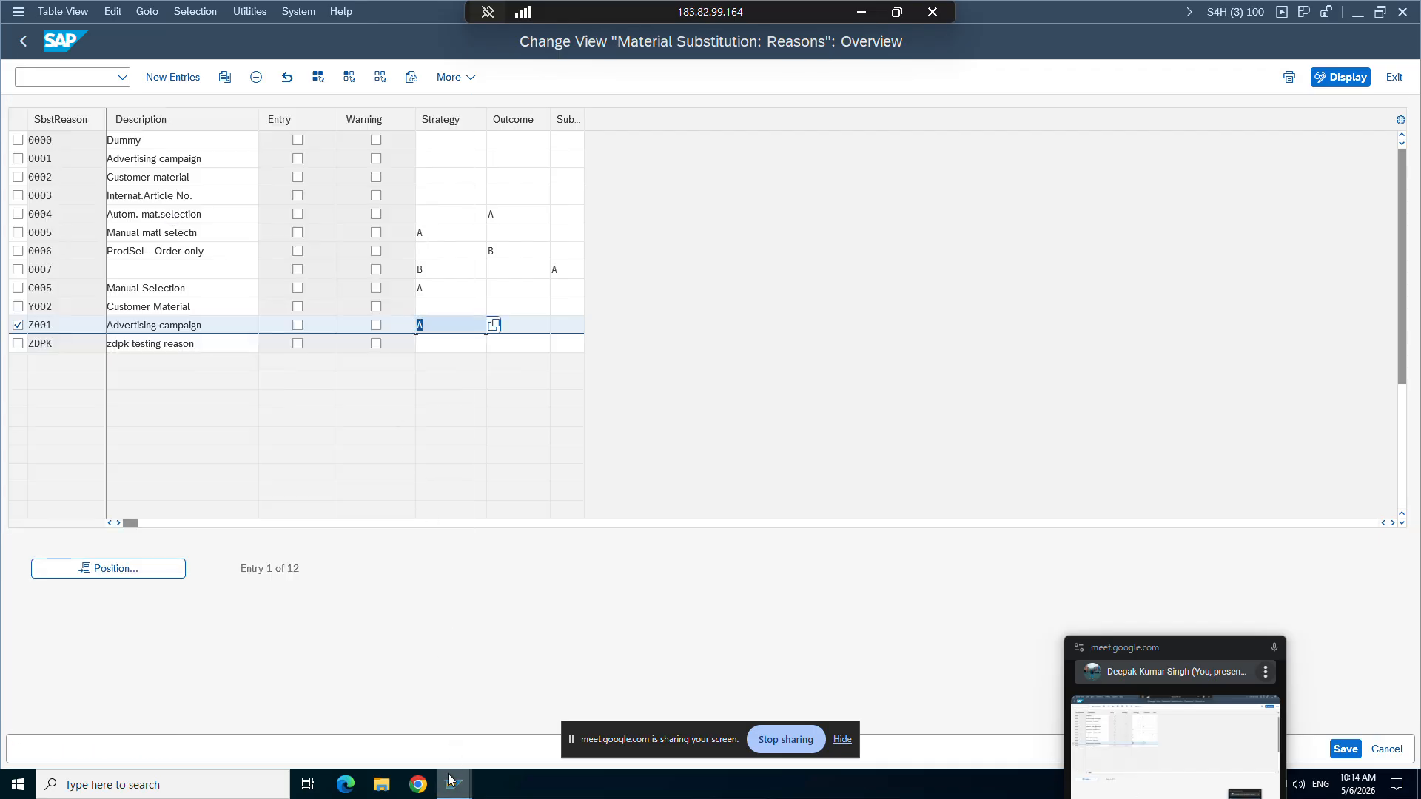
# Step: Review the alternative materials of TG12_96F, the substitution reasons list and the standard order overview in turn
pyautogui.moveTo(453, 781)
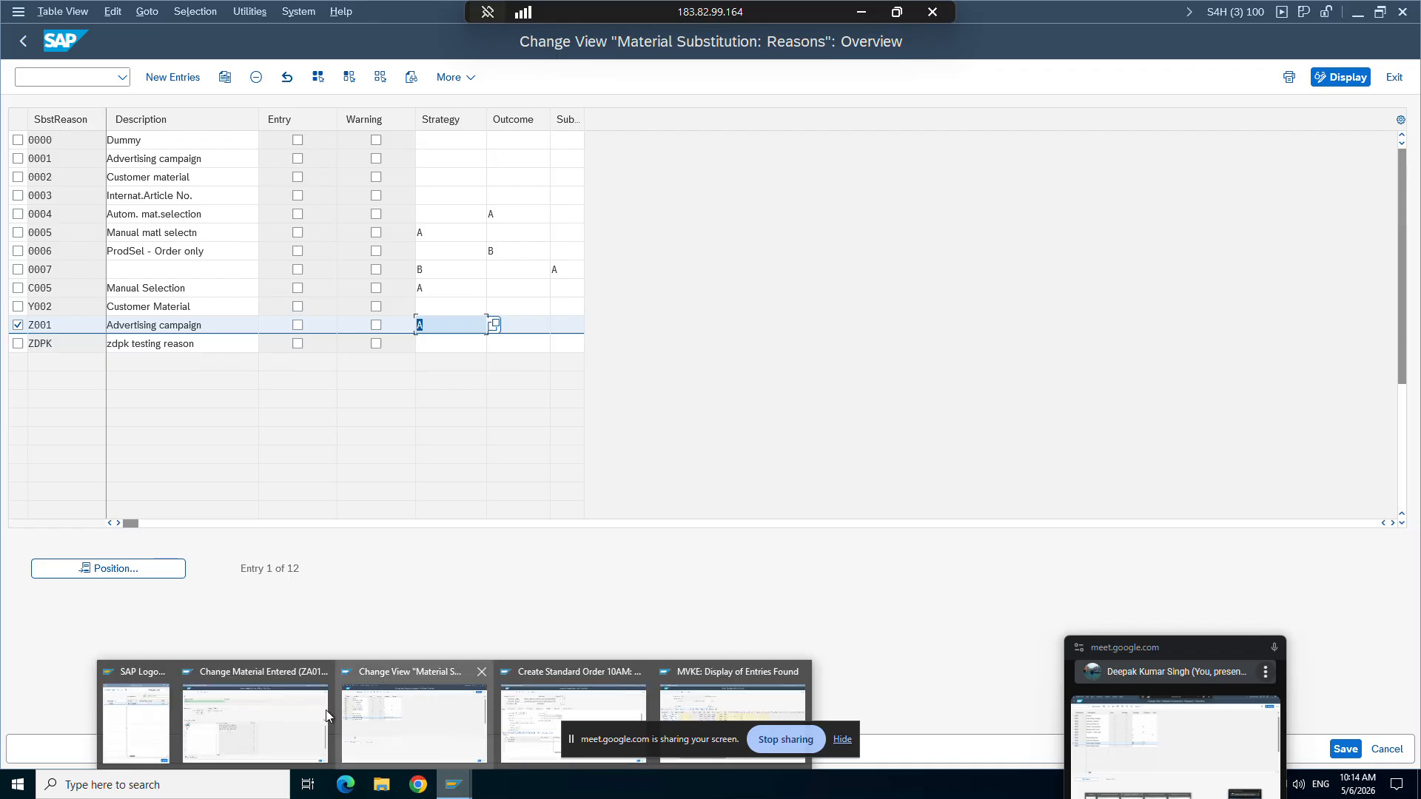
pyautogui.click(258, 711)
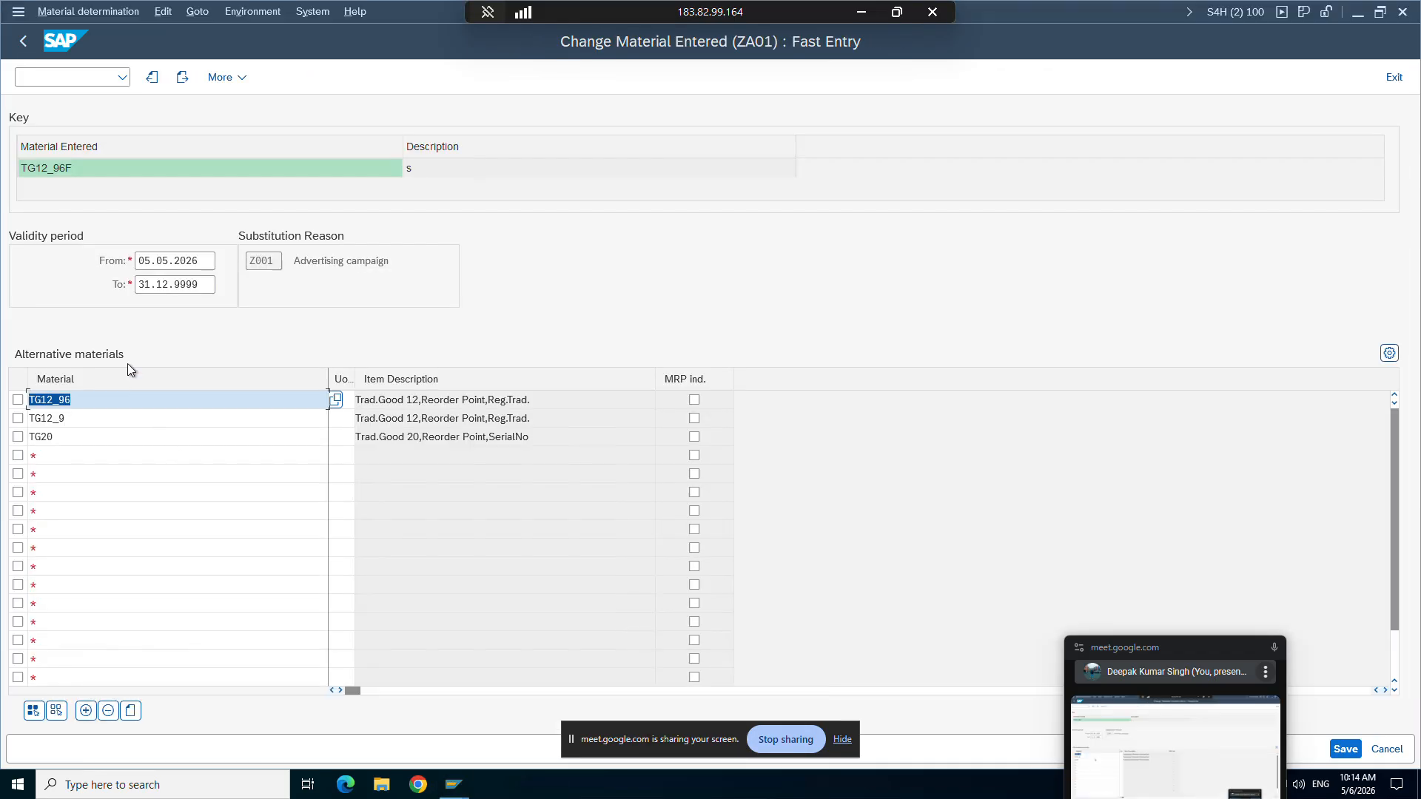
pyautogui.click(73, 172)
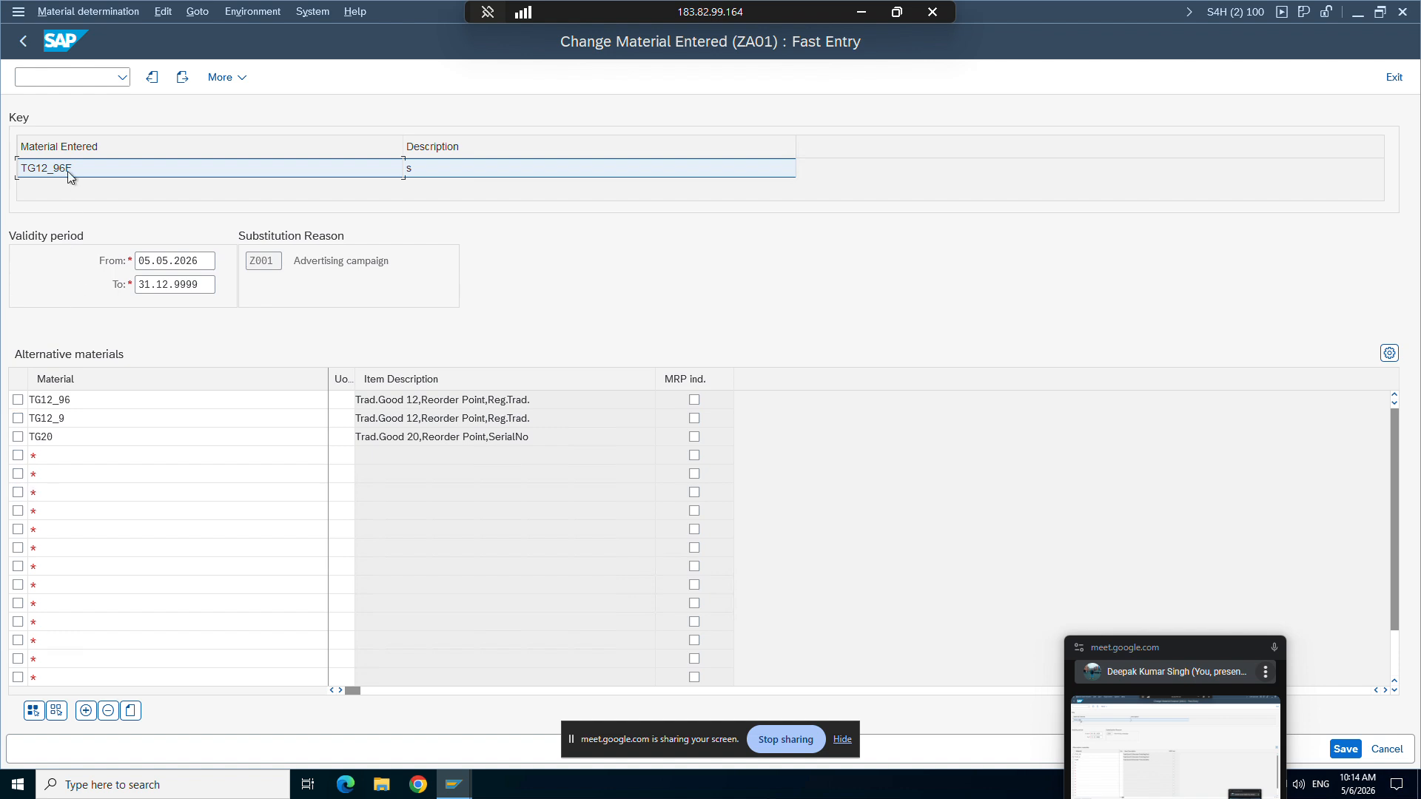
pyautogui.moveTo(454, 784)
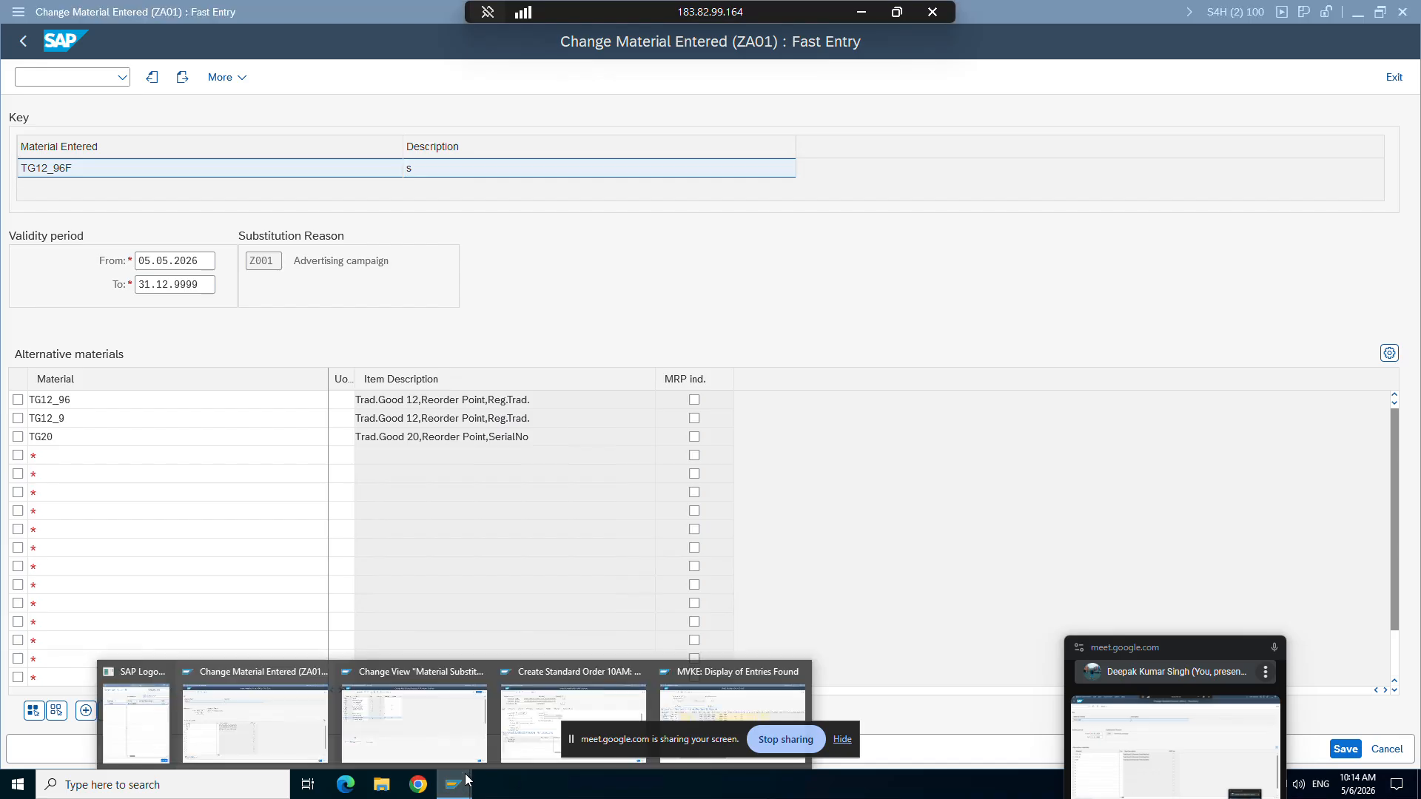
pyautogui.click(406, 723)
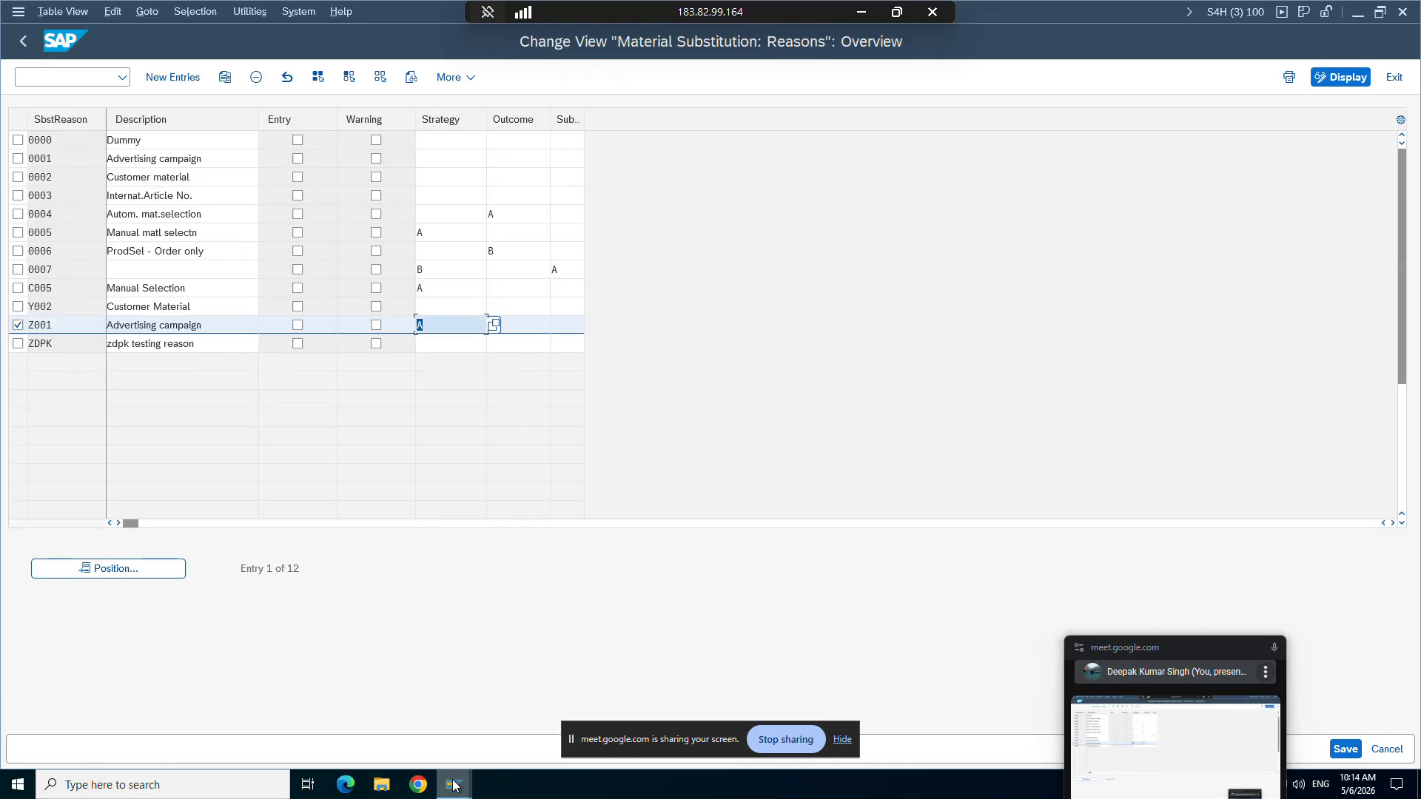
pyautogui.click(583, 693)
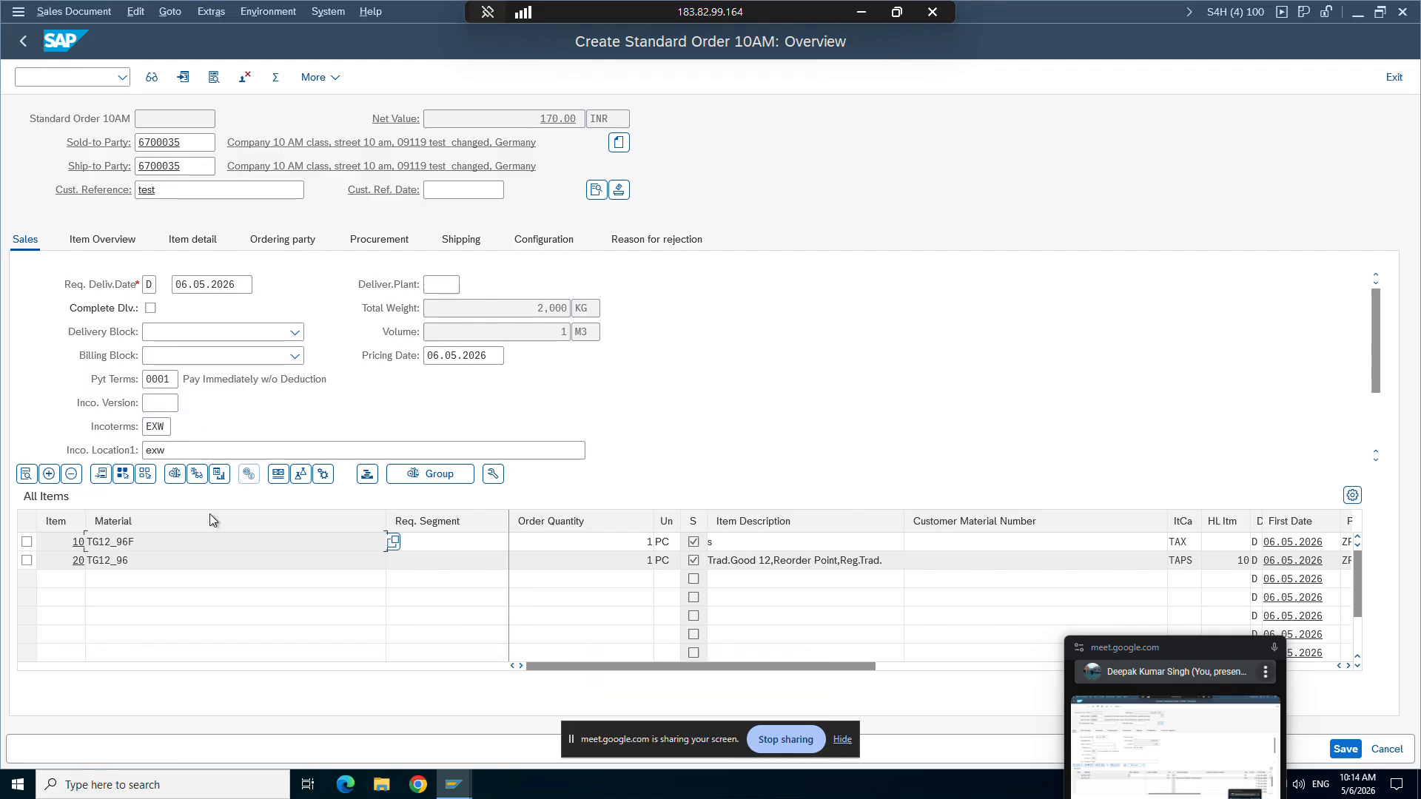
pyautogui.click(57, 74)
# Step: Switch to the SAP SD study material in Word and go to the Listing / Exclusion section
pyautogui.click(859, 14)
pyautogui.click(186, 782)
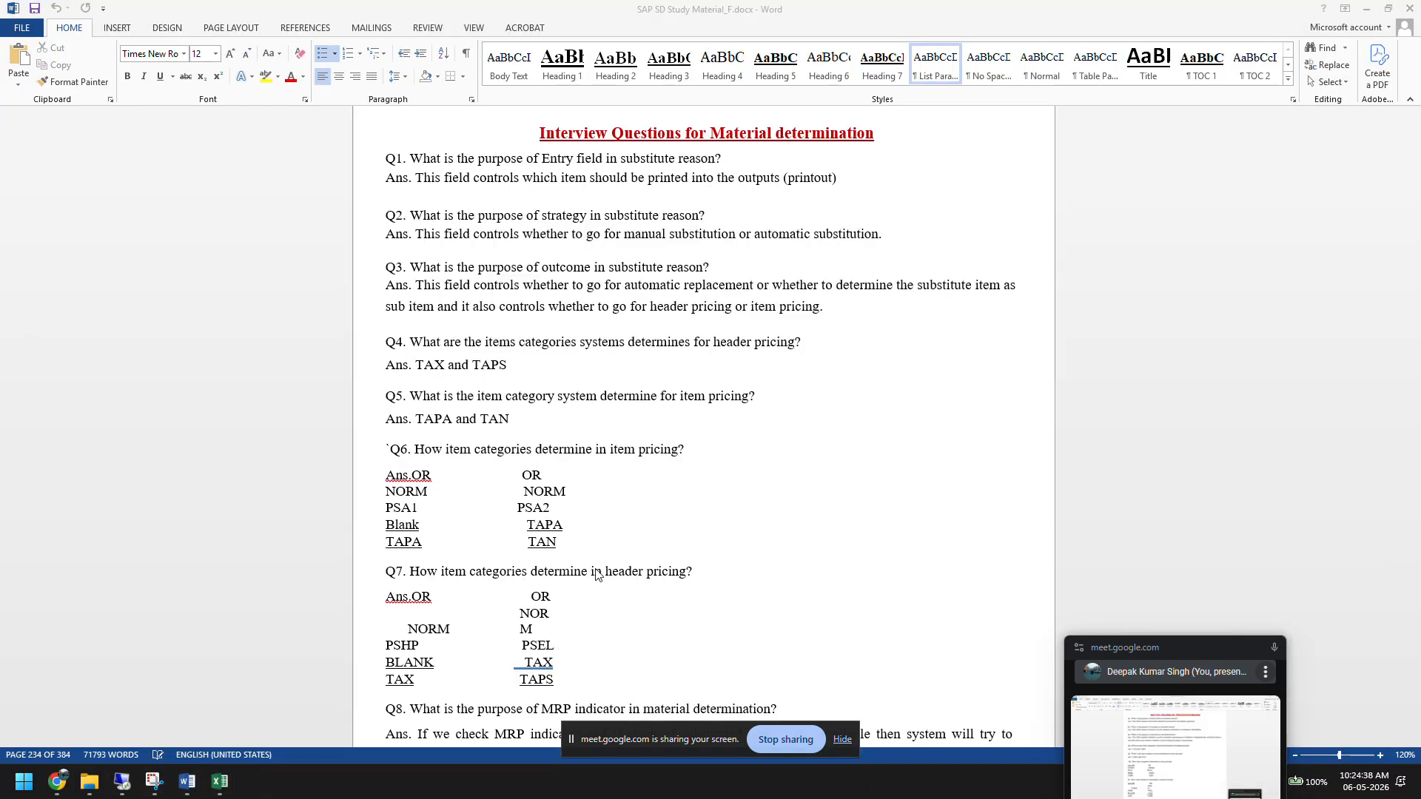
pyautogui.scroll(-10, 755, 490)
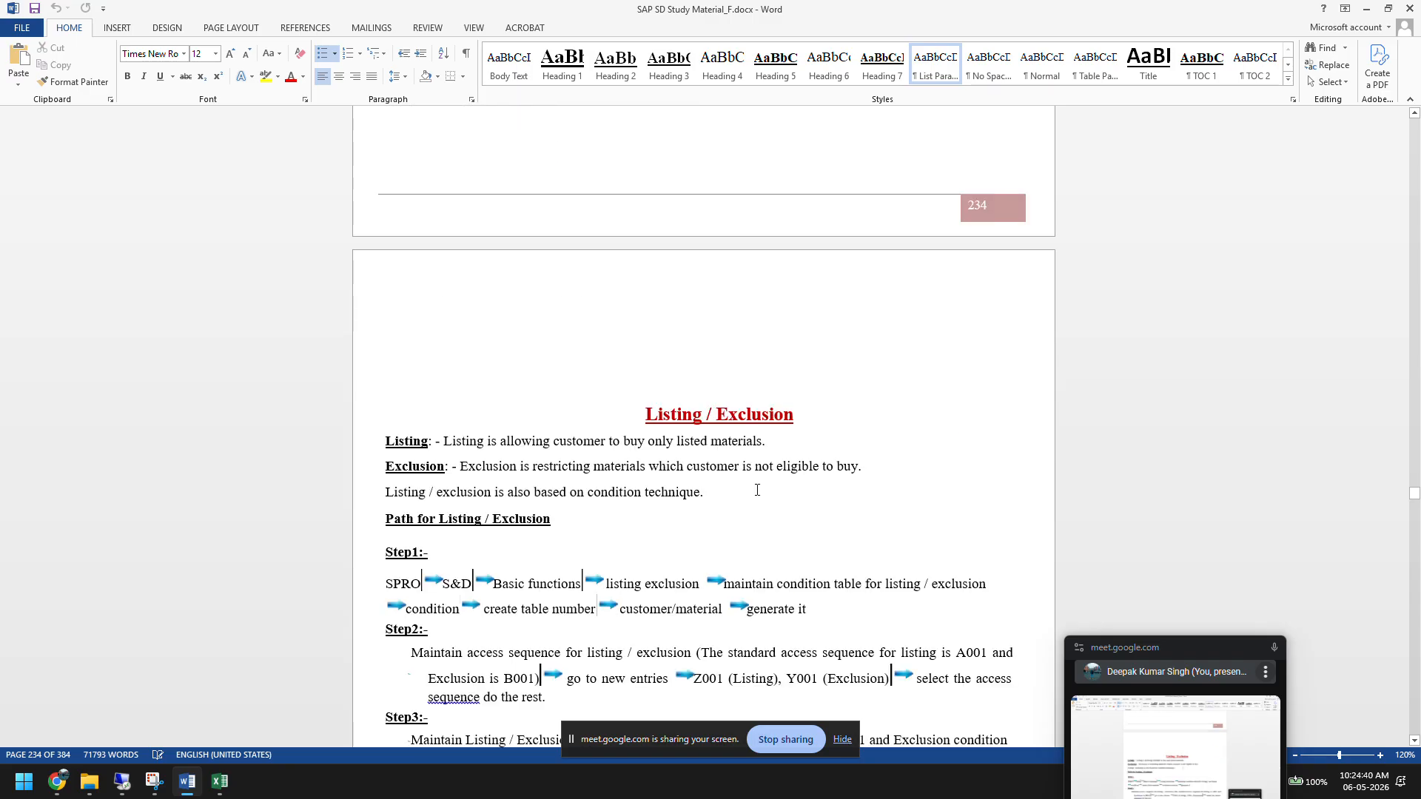
pyautogui.scroll(-2, 756, 490)
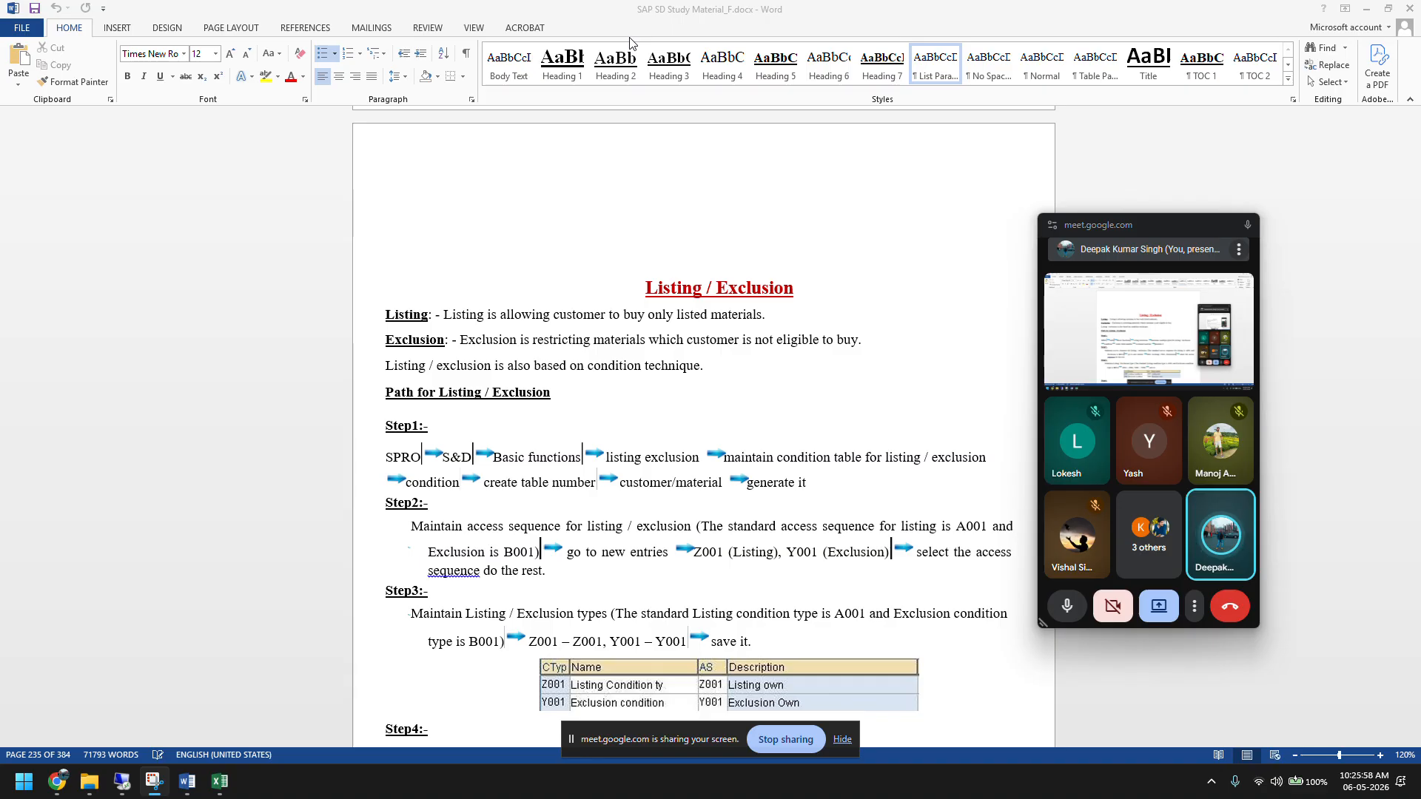
# Step: Return to SAP, clear the strategy of substitution reason Z001, and save the changes while leaving the maintenance view
pyautogui.click(123, 781)
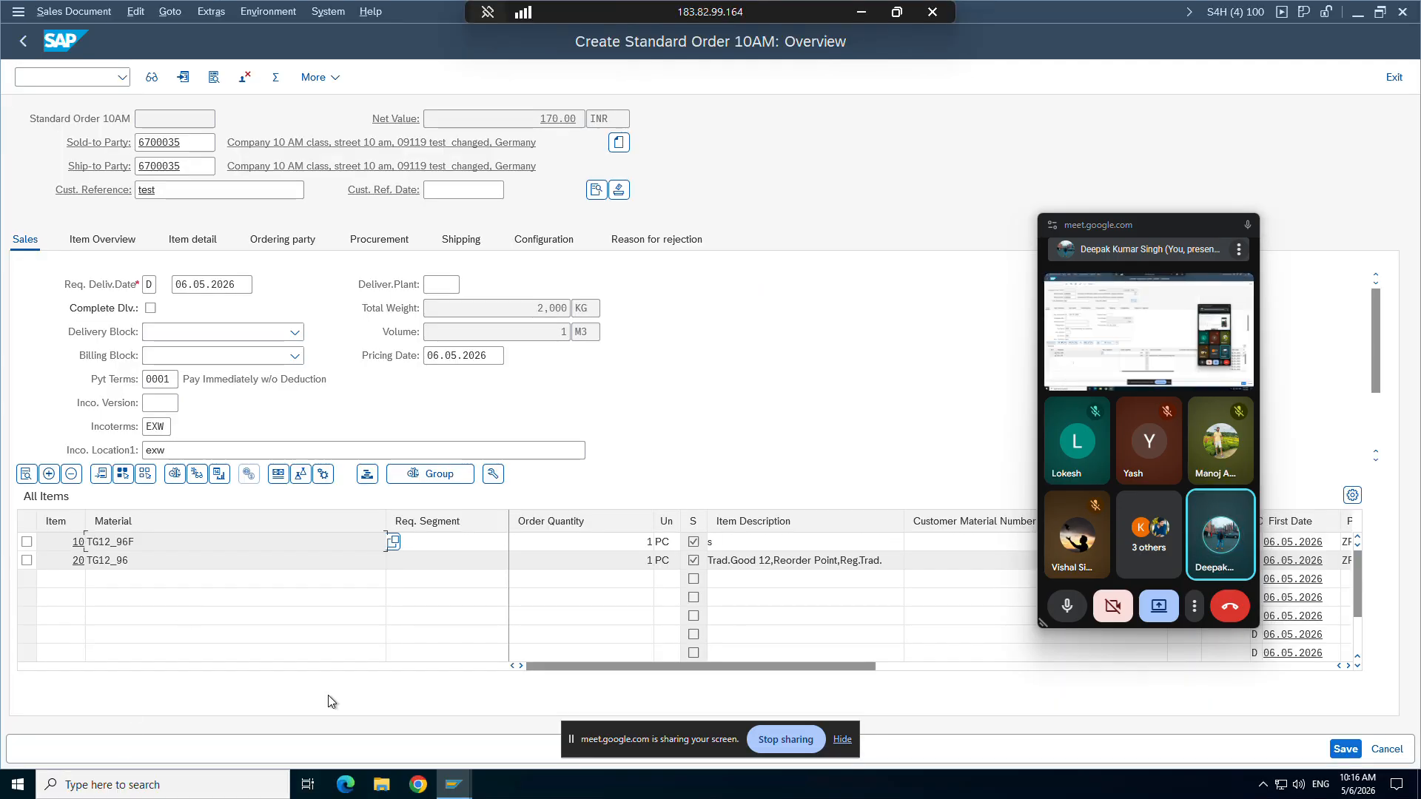
pyautogui.moveTo(452, 785)
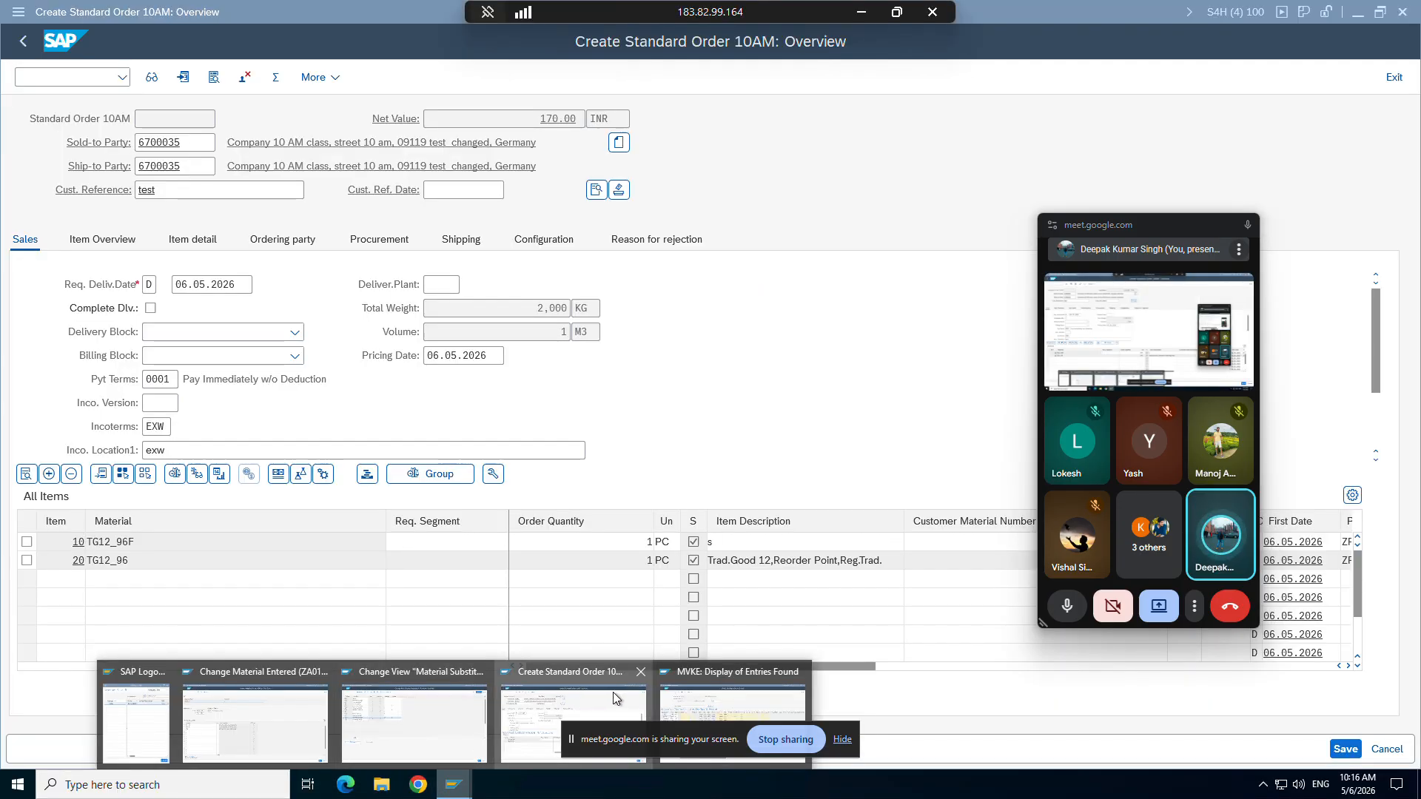
pyautogui.click(383, 723)
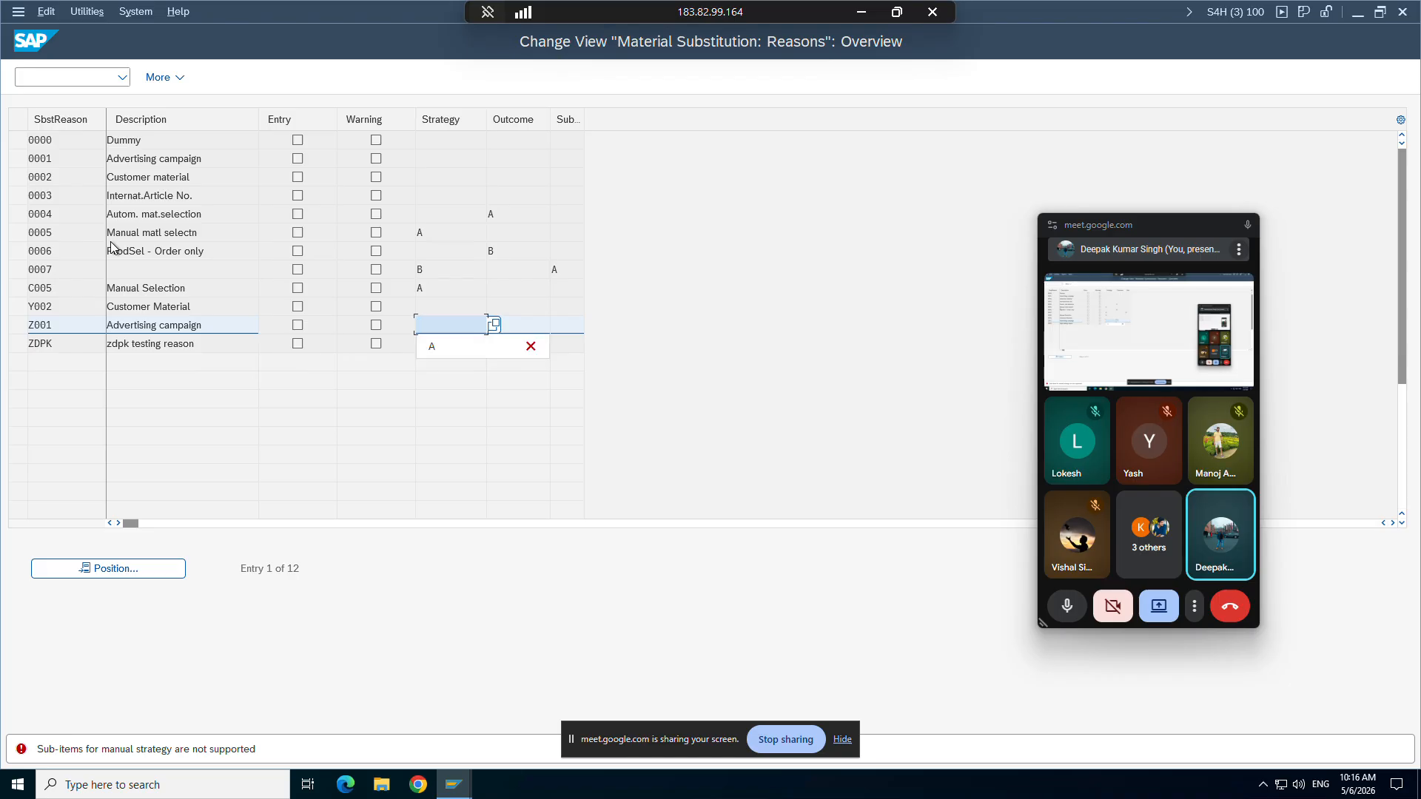
pyautogui.press('F3')
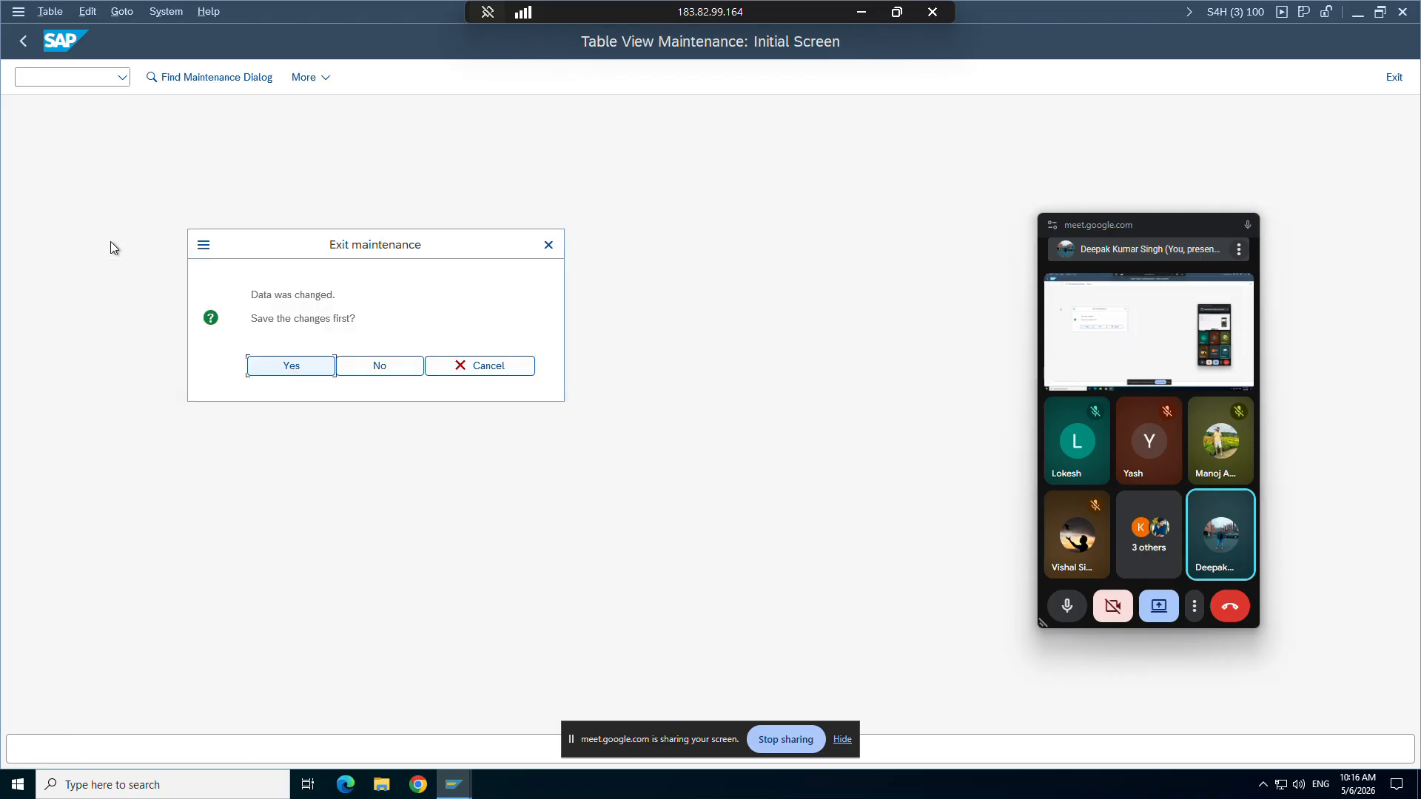
pyautogui.click(296, 368)
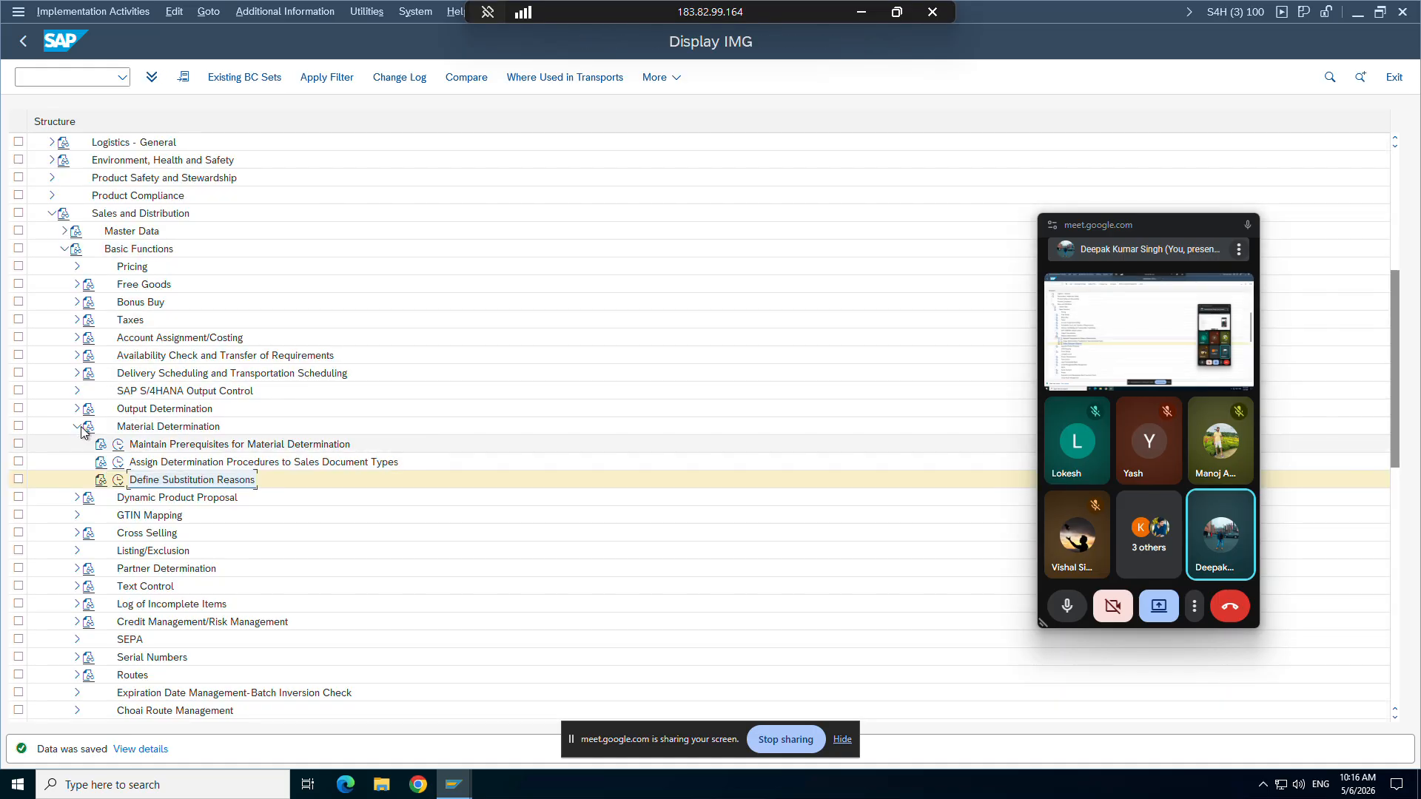
# Step: Collapse Material Determination and expand Listing/Exclusion under Basic Functions in the IMG structure
pyautogui.click(77, 427)
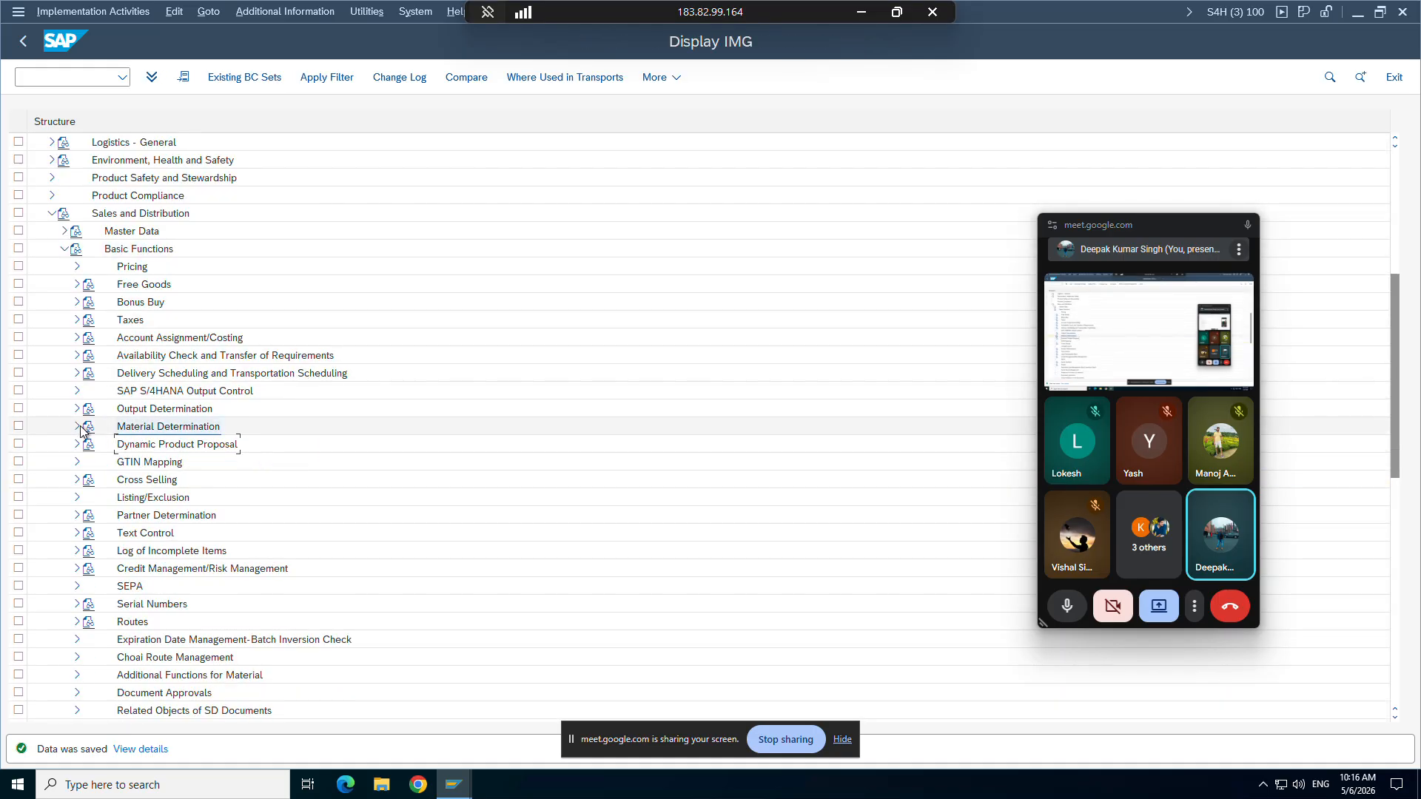
pyautogui.click(77, 498)
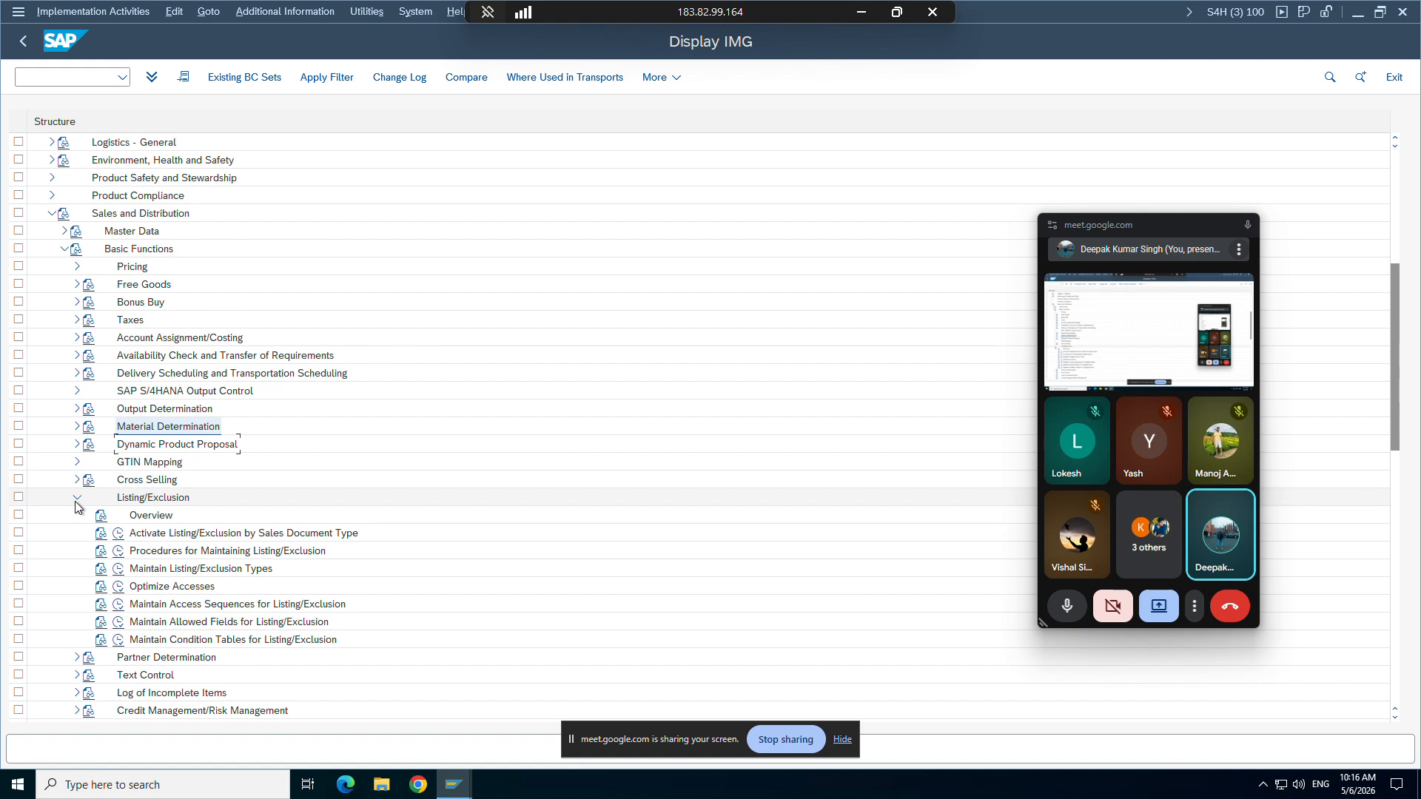
# Step: Switch back to the Word study material and highlight the definition of Listing
pyautogui.click(861, 12)
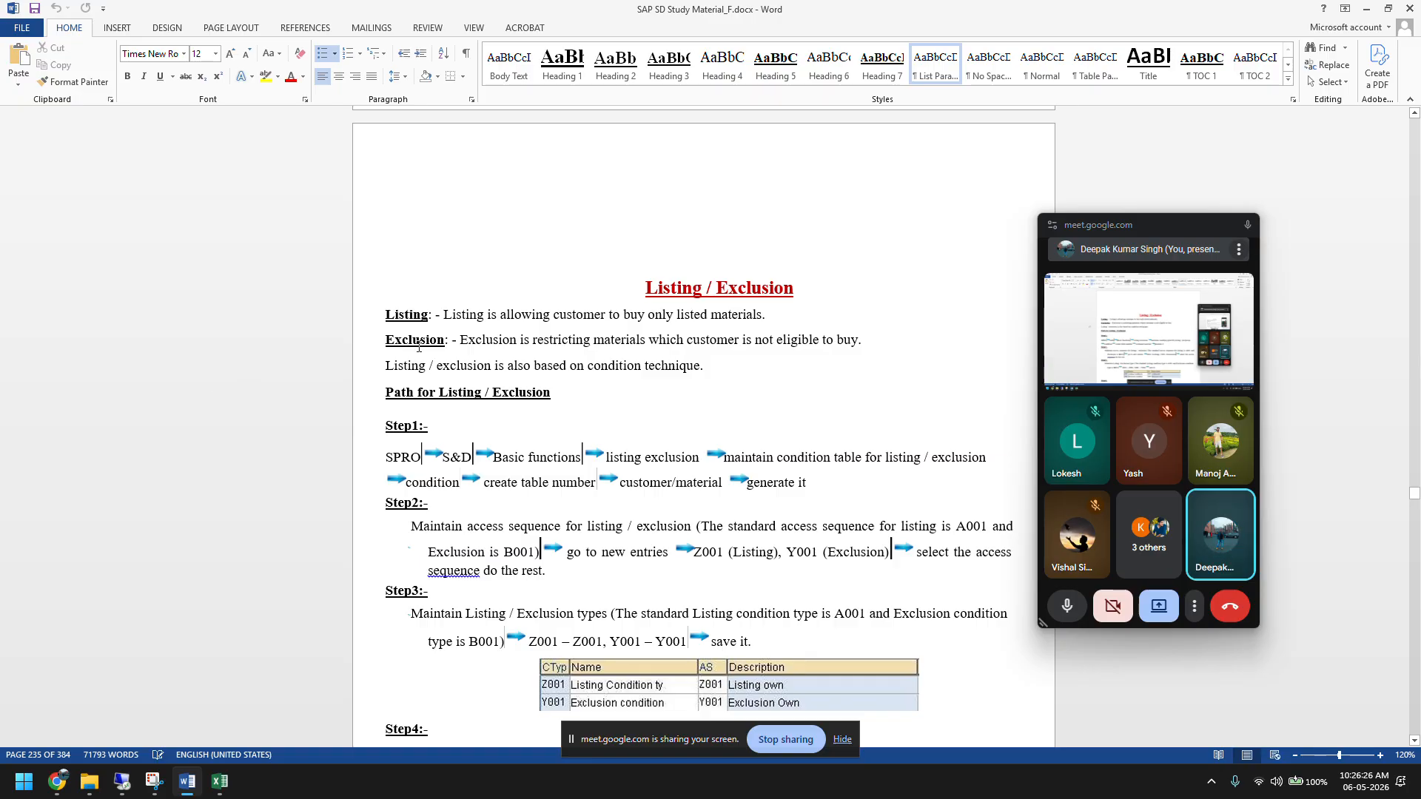
pyautogui.moveTo(386, 316); pyautogui.dragTo(773, 314)
# Step: Switch to the Details1 workbook in Excel, hide the screen-sharing bar and open Sheet5
pyautogui.click(229, 779)
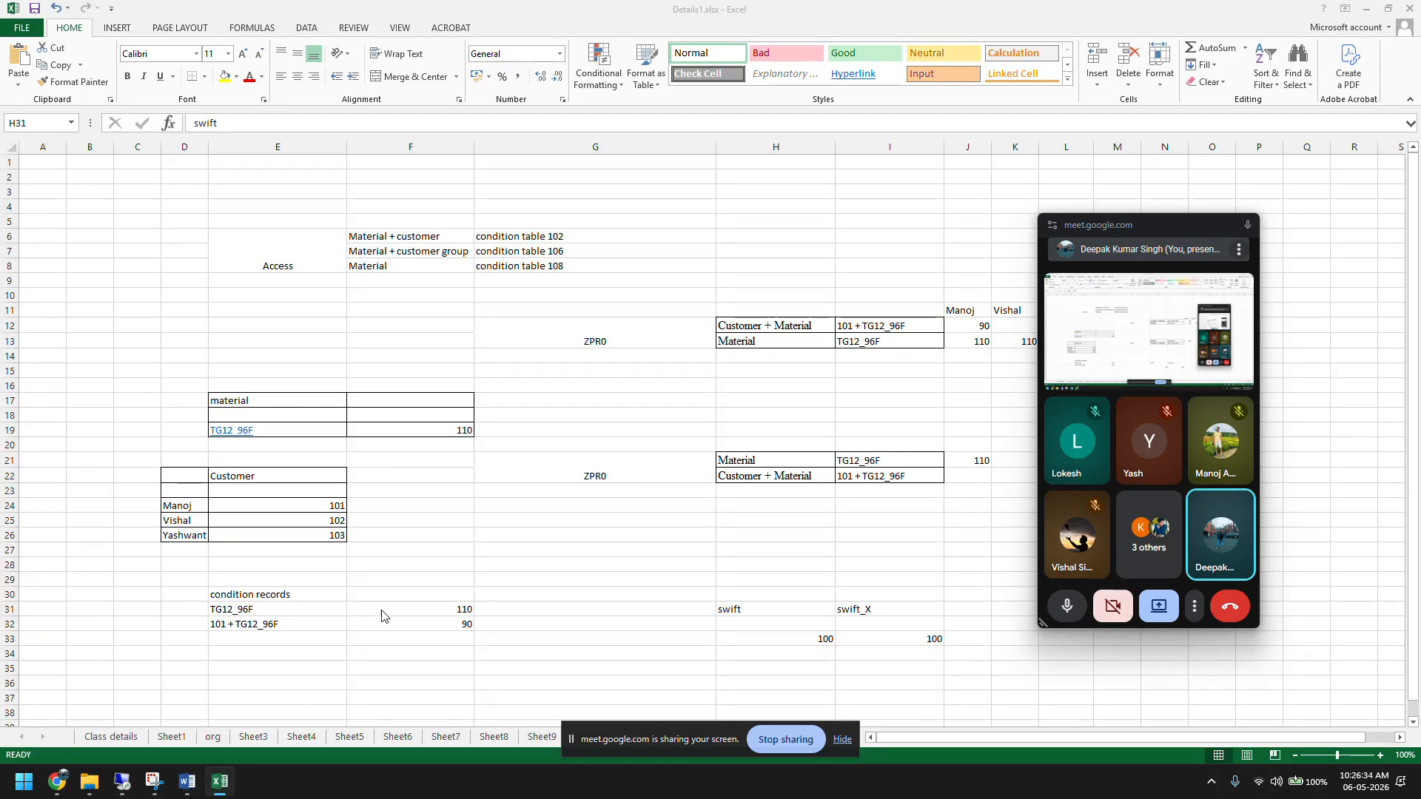
pyautogui.click(842, 739)
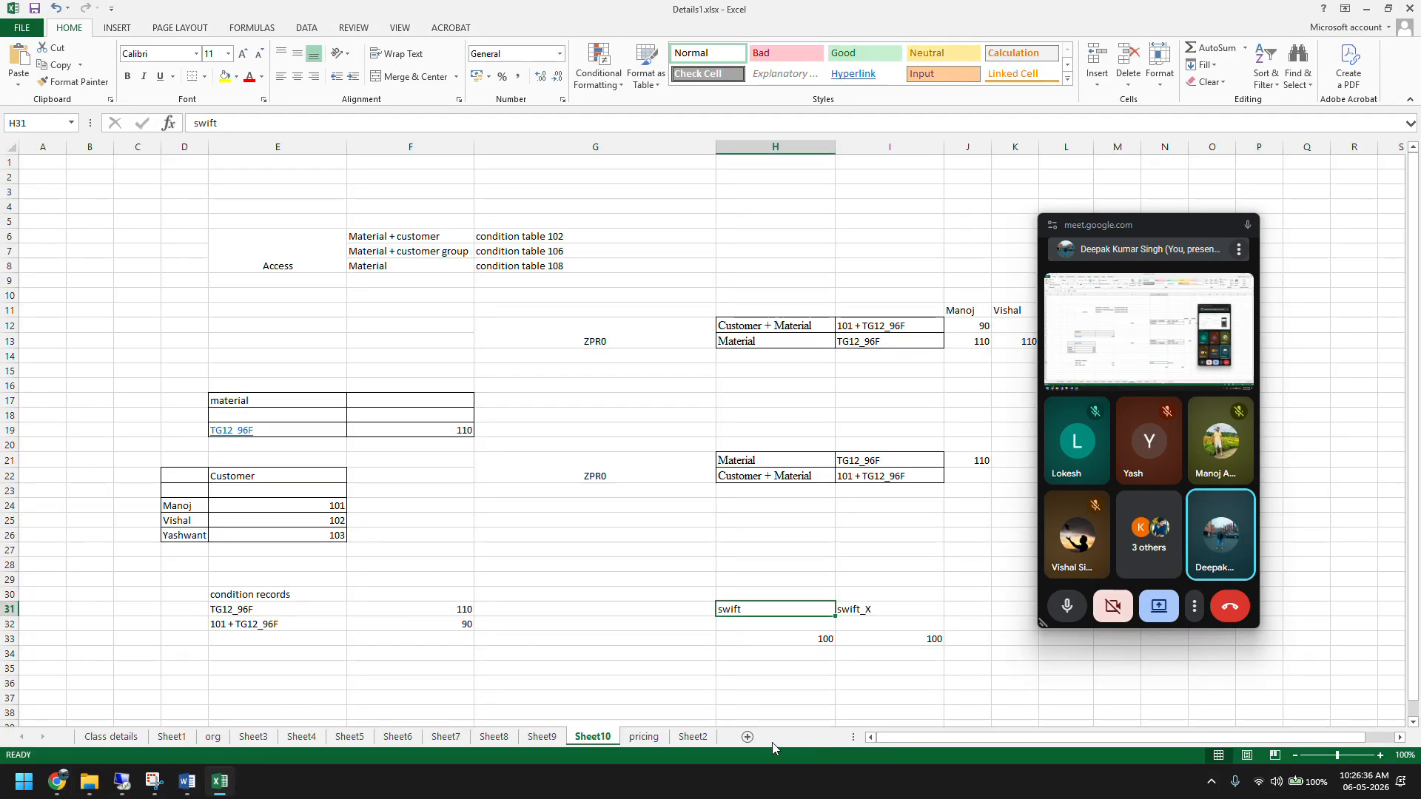
pyautogui.click(692, 737)
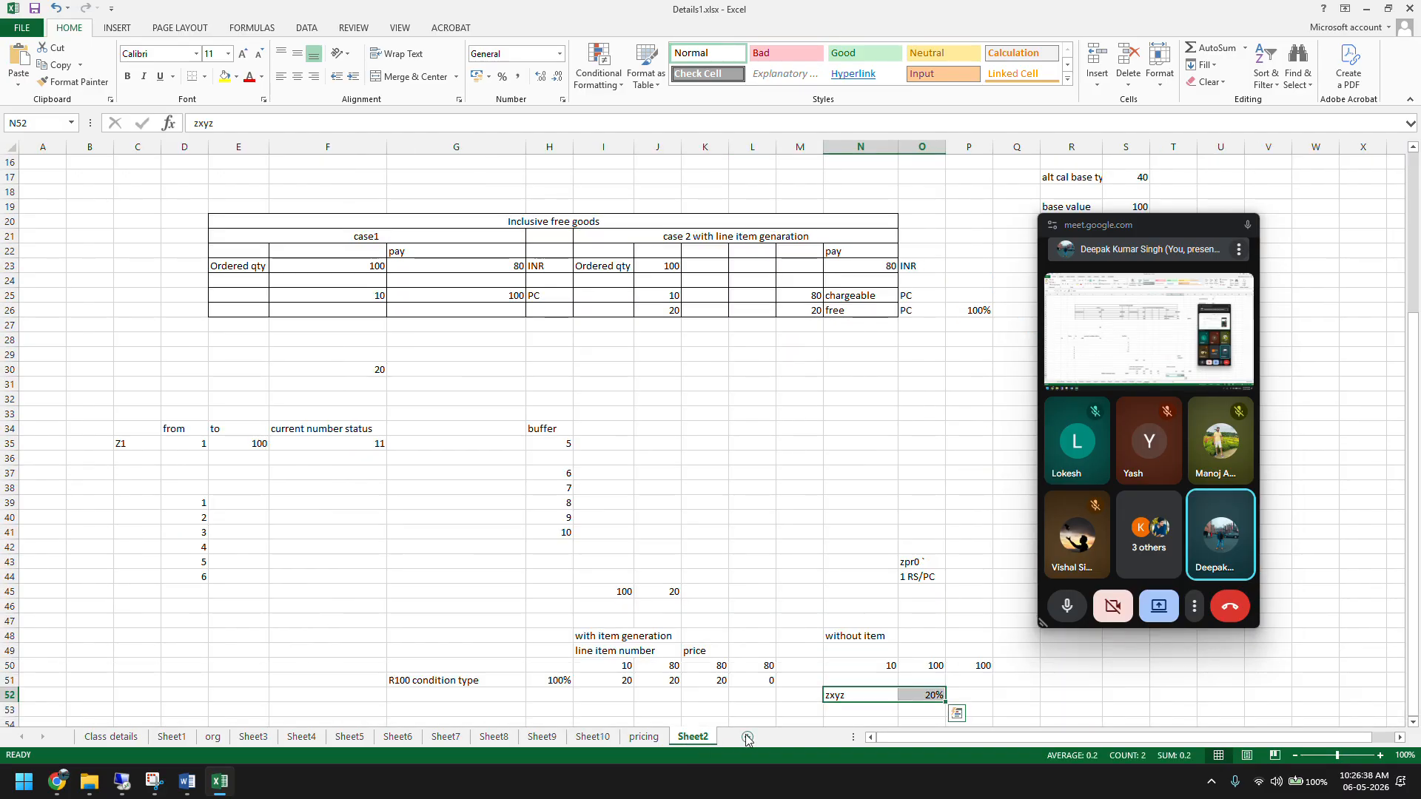
pyautogui.click(349, 737)
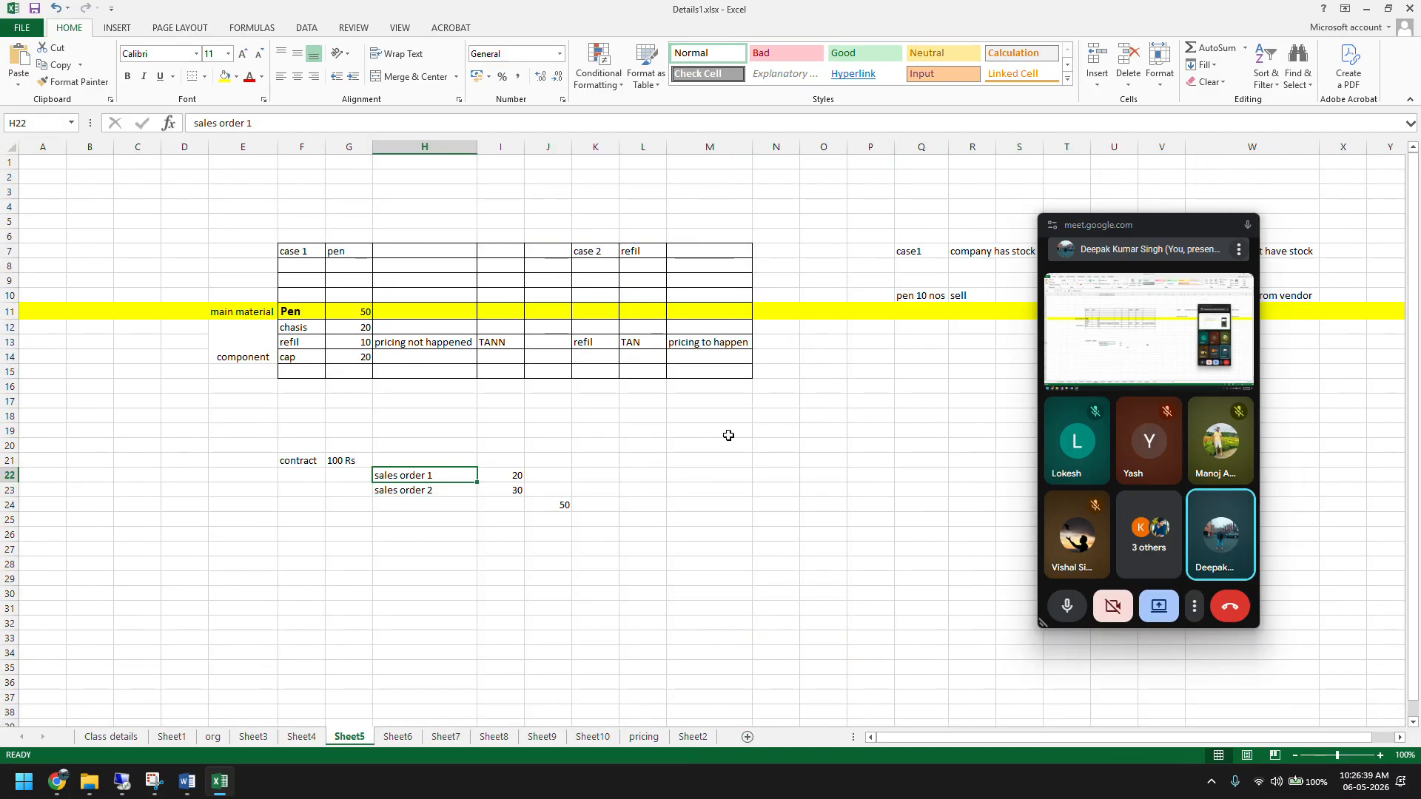
# Step: Enter the letters a to l one per cell down column O, from O18 to O29
pyautogui.click(843, 412)
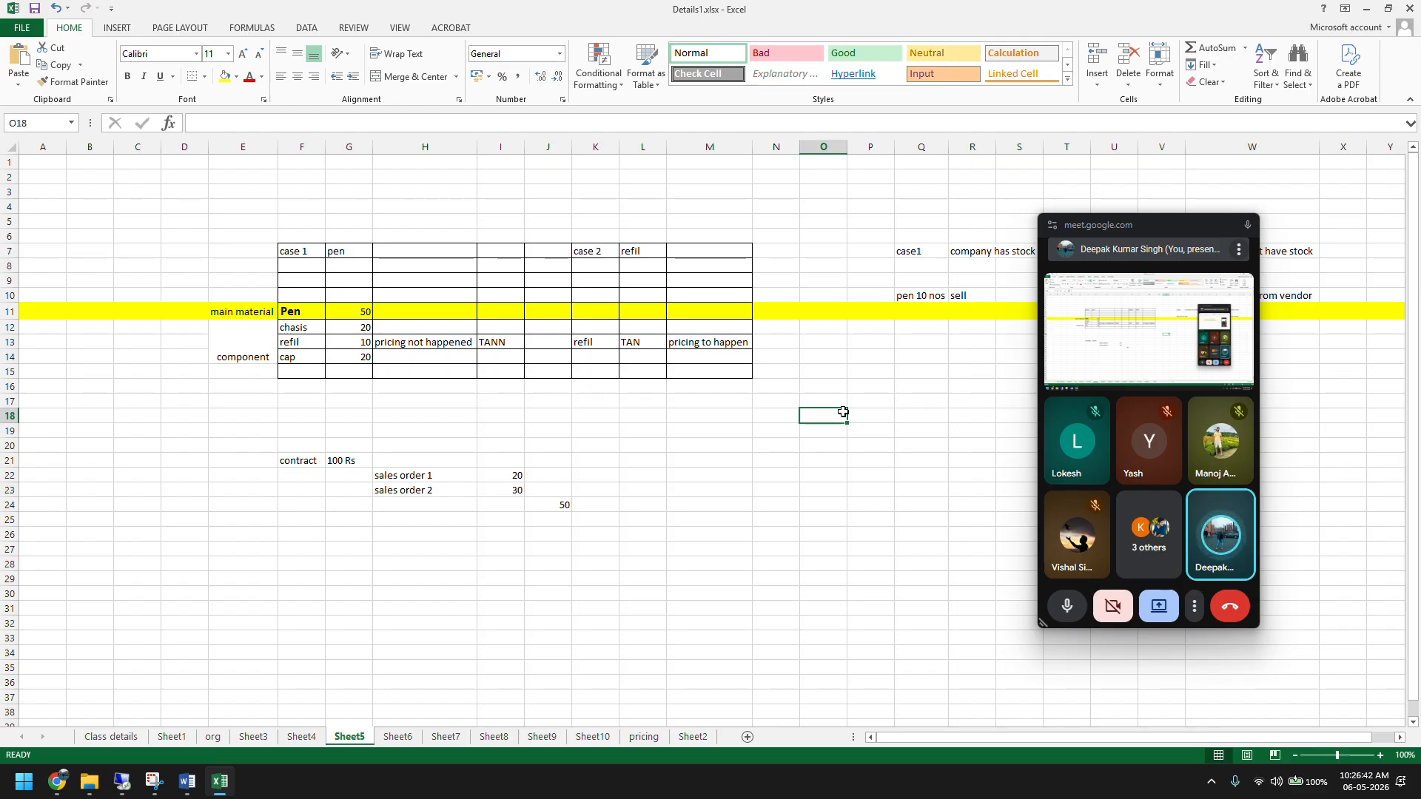
pyautogui.write('a')
pyautogui.press('Return')
pyautogui.write('b')
pyautogui.press('Return')
pyautogui.write('c')
pyautogui.press('Return')
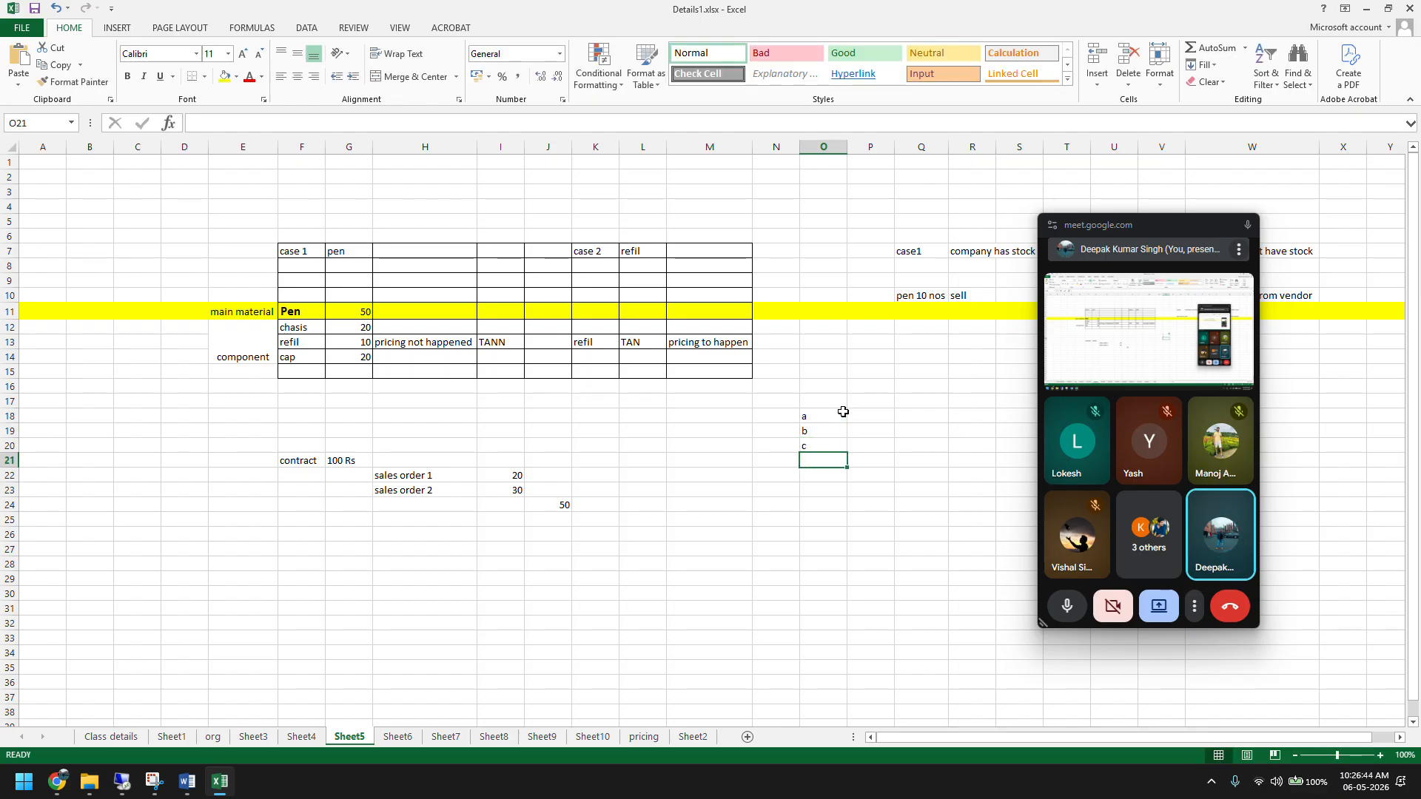
pyautogui.write('d')
pyautogui.press('Return')
pyautogui.write('e')
pyautogui.press('Return')
pyautogui.write('f')
pyautogui.press('Return')
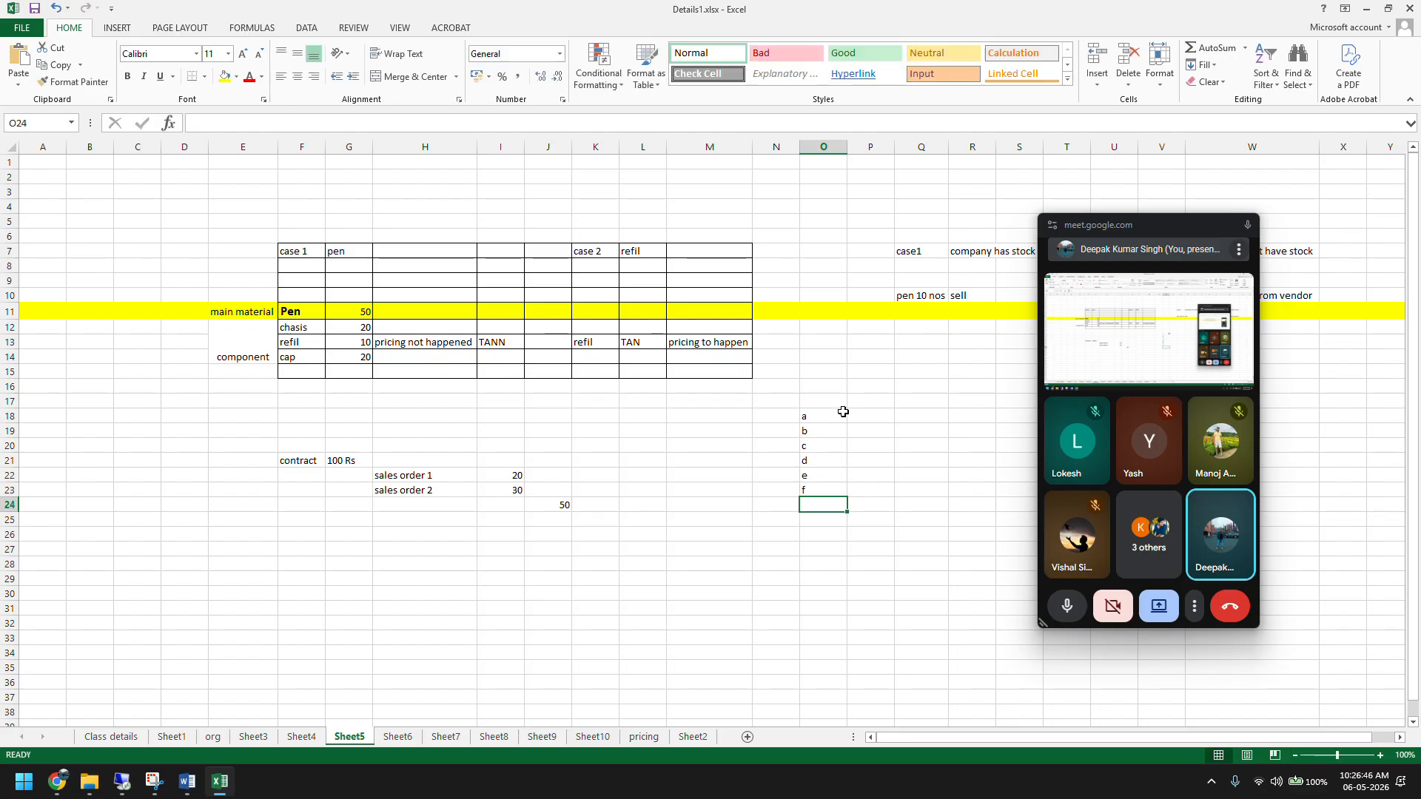
pyautogui.write('g')
pyautogui.press('Return')
pyautogui.write('h')
pyautogui.press('Return')
pyautogui.write('u')
pyautogui.press('BackSpace')
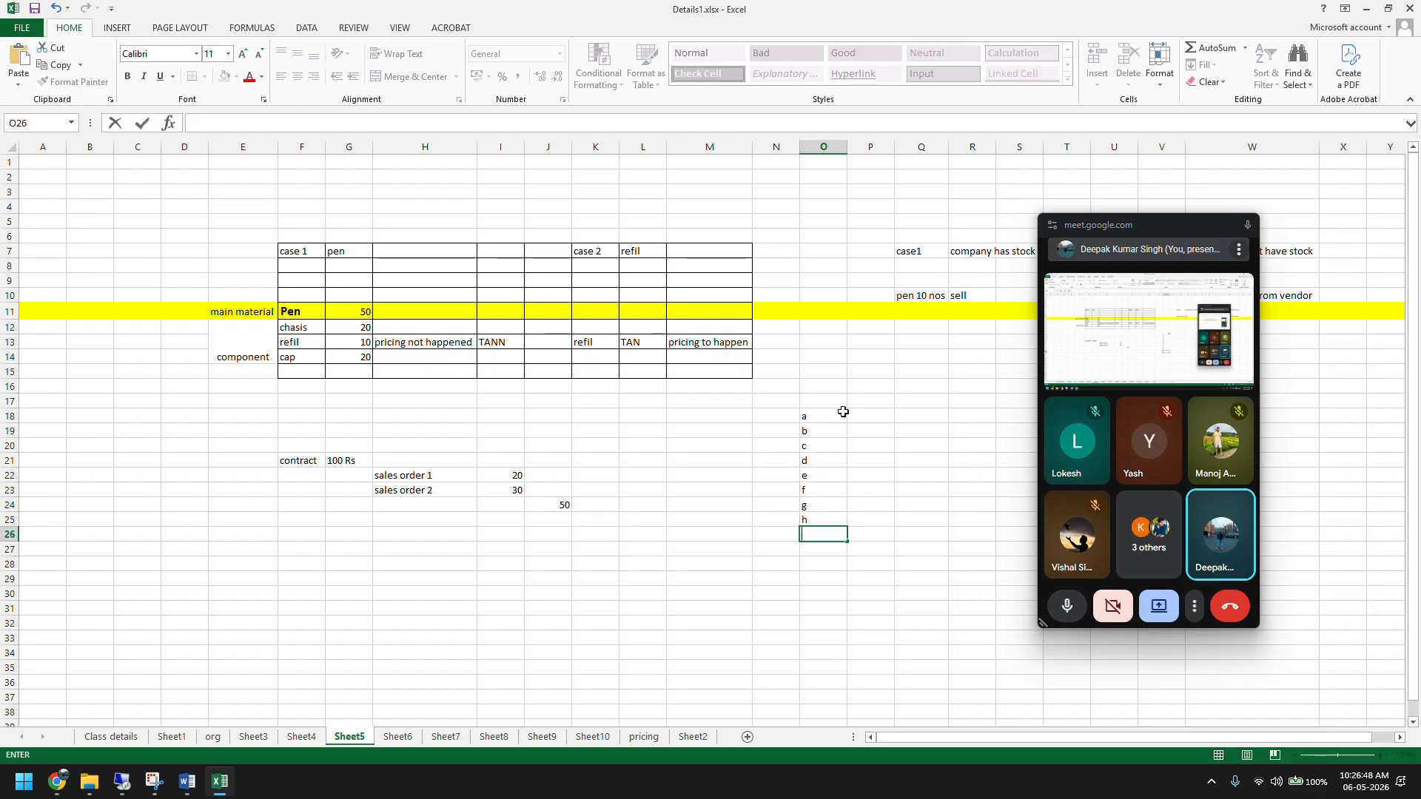
pyautogui.write('i')
pyautogui.press('Return')
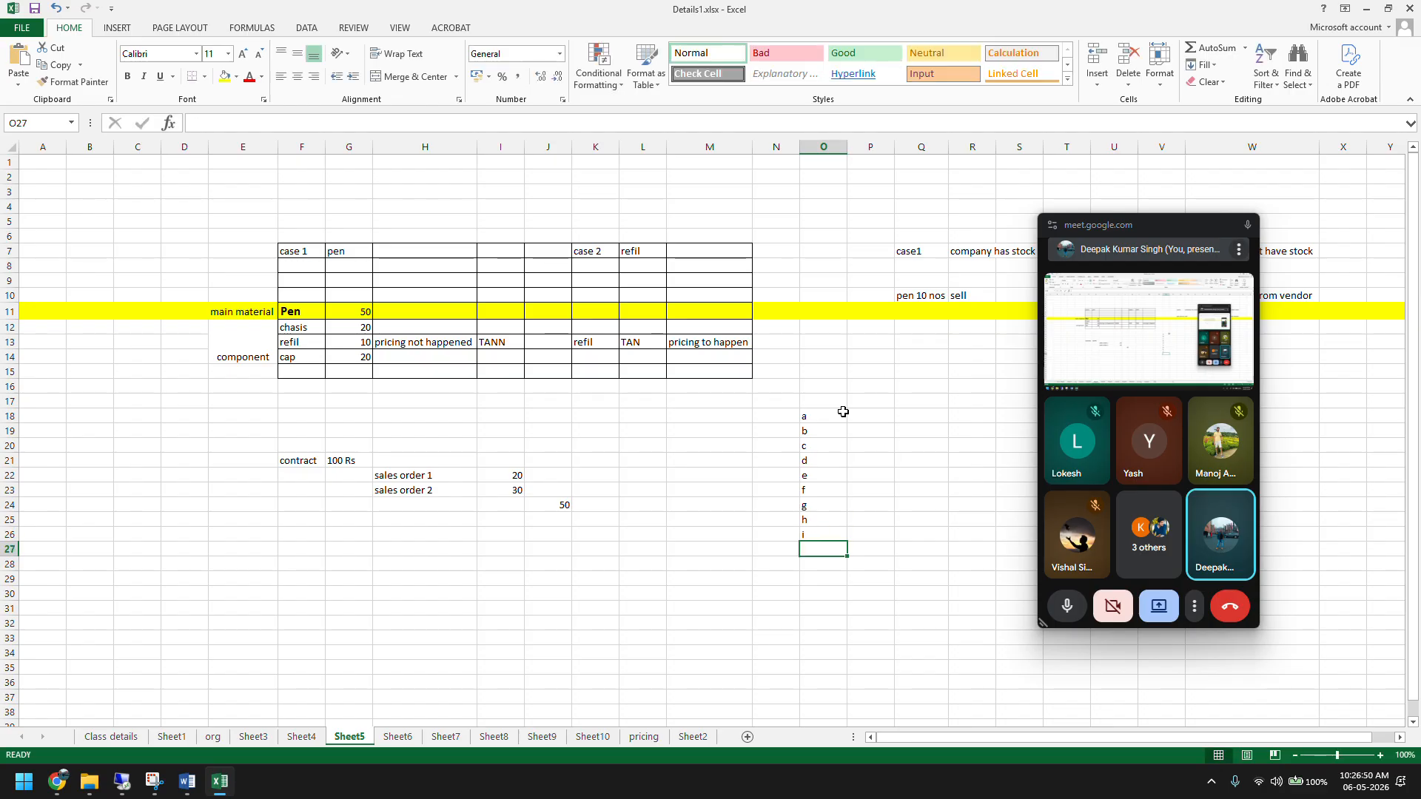
pyautogui.write('j')
pyautogui.press('Return')
pyautogui.write('k')
pyautogui.press('Return')
pyautogui.write('l')
pyautogui.press('Return')
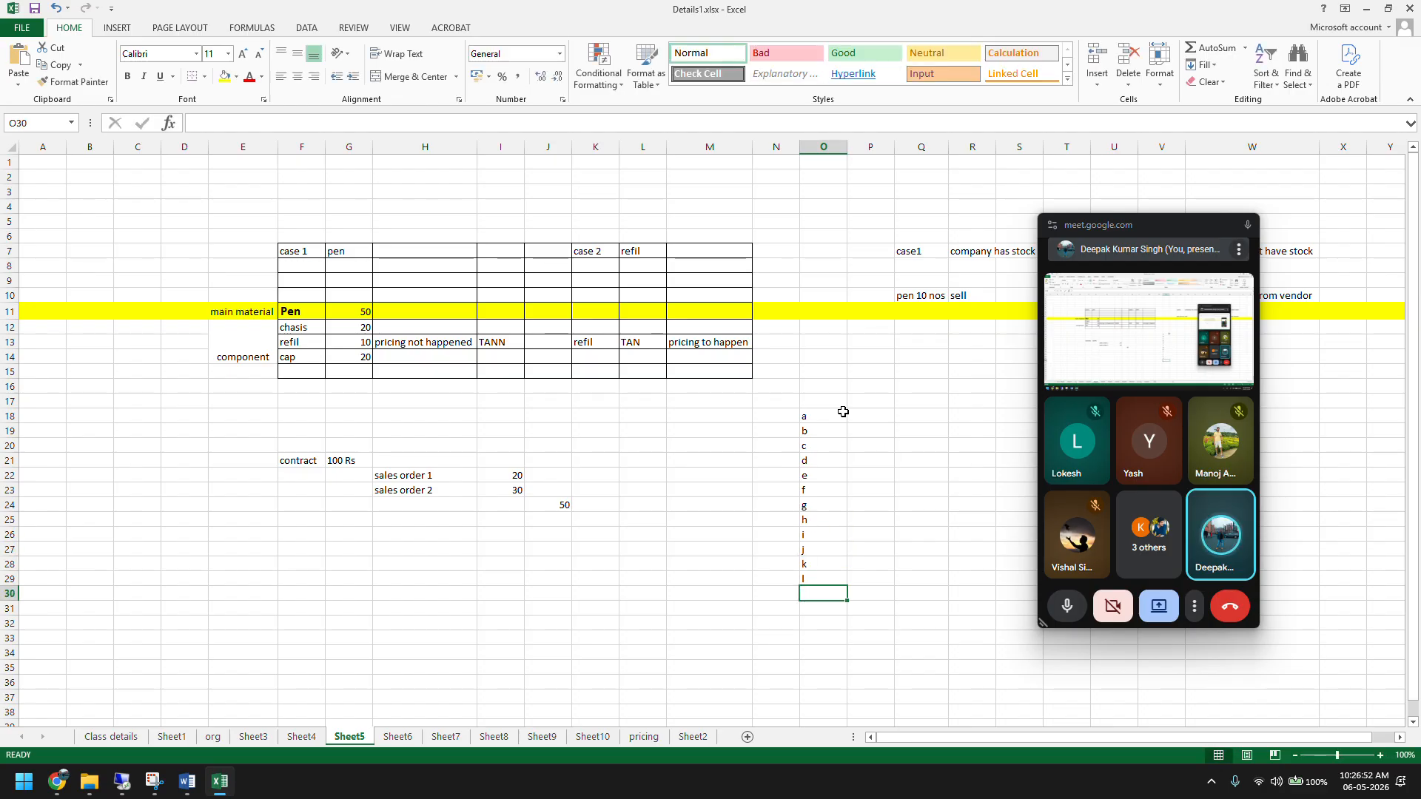
# Step: Enter the heading Materials in cell O16 above the letters in column O
pyautogui.click(822, 388)
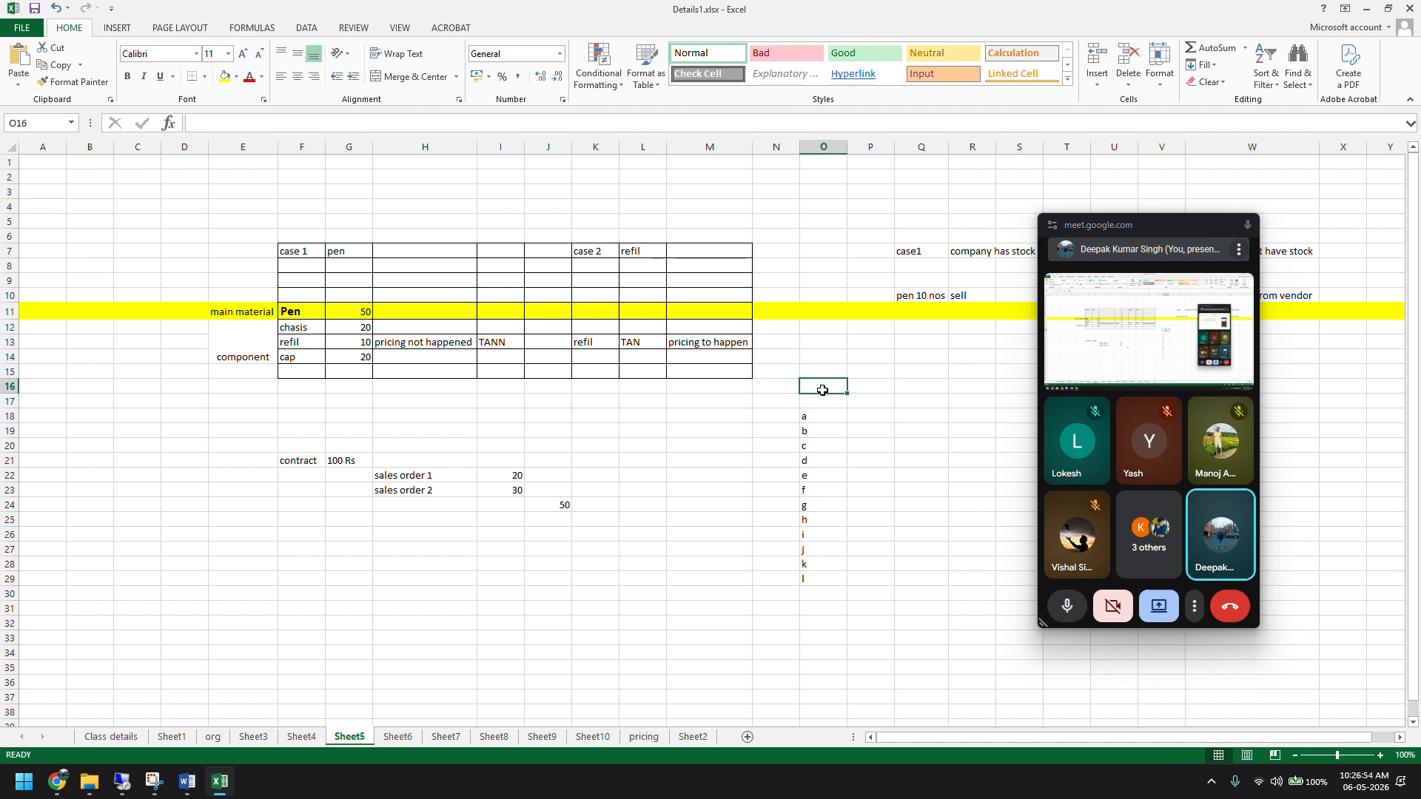
pyautogui.write('Material')
pyautogui.press('Return')
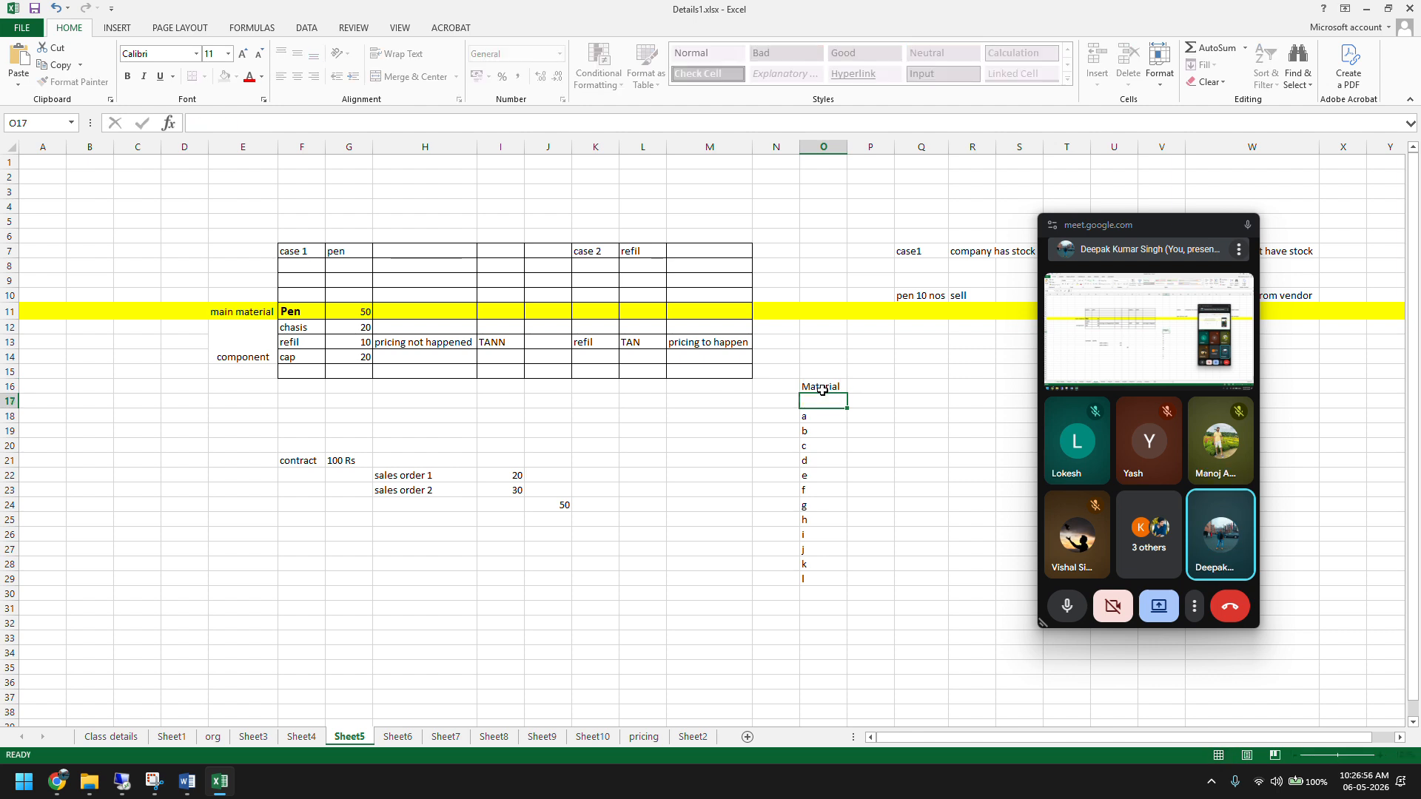
pyautogui.click(822, 388)
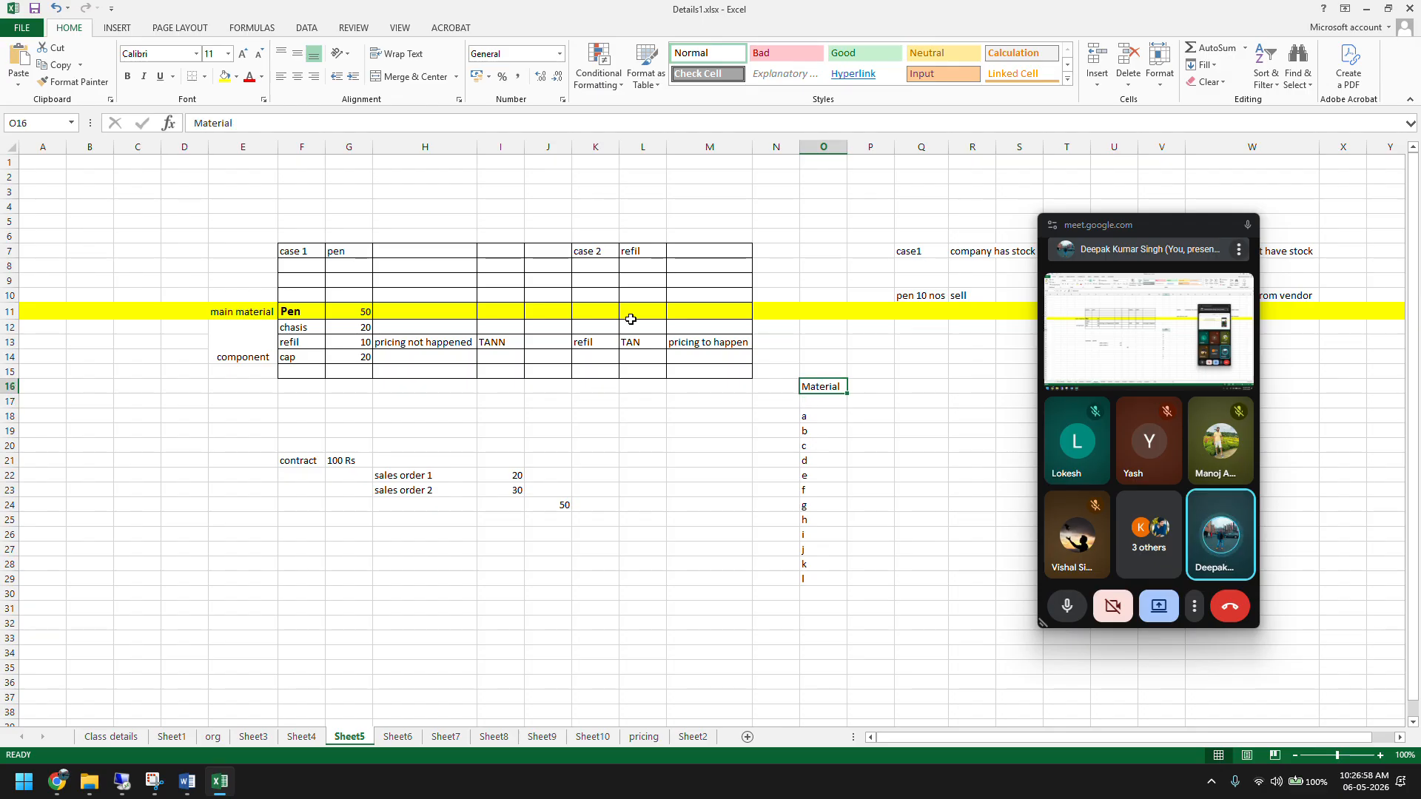
pyautogui.click(256, 125)
pyautogui.write('s')
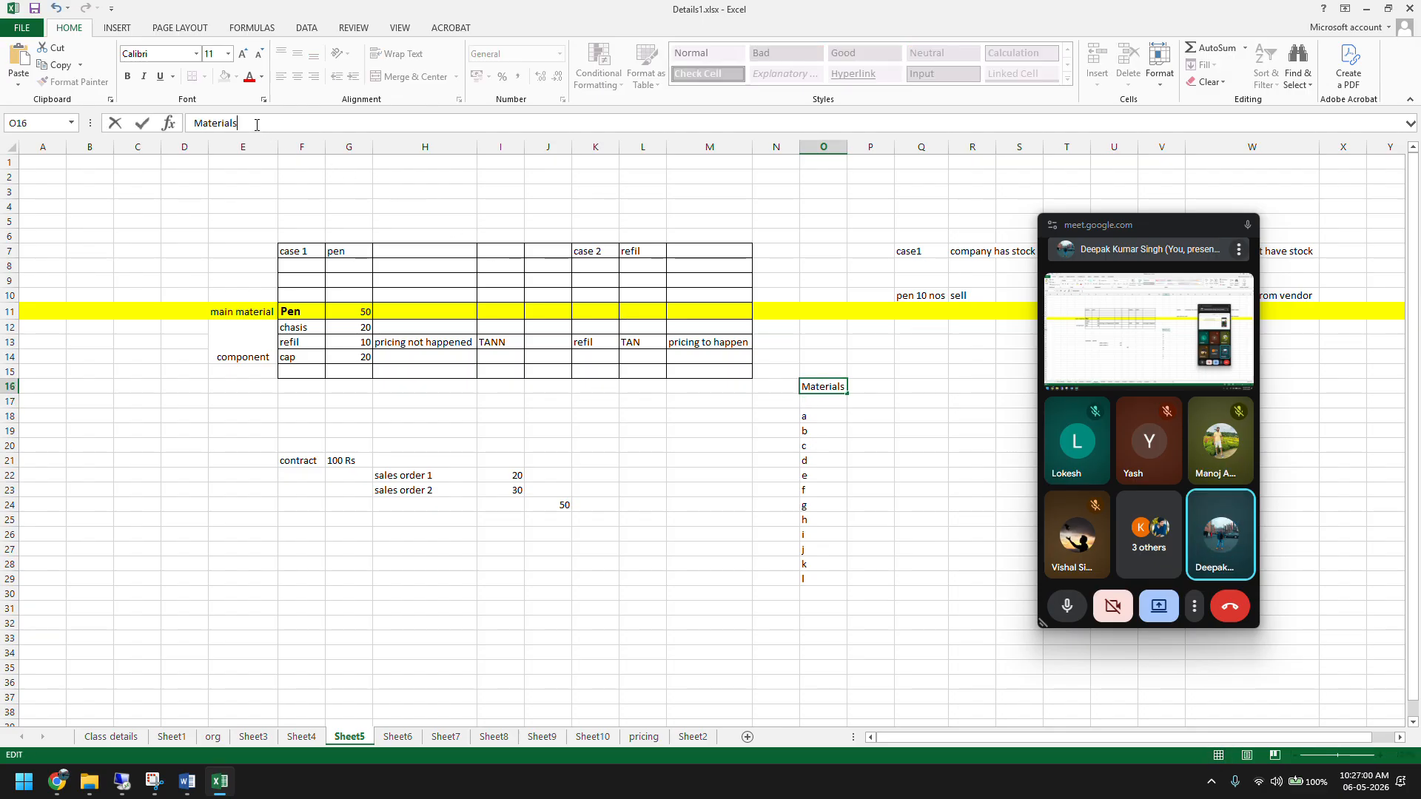
pyautogui.press('Return')
# Step: Highlight the materials a to l in column O and move the Google Meet window down out of the way
pyautogui.moveTo(806, 417); pyautogui.dragTo(808, 576)
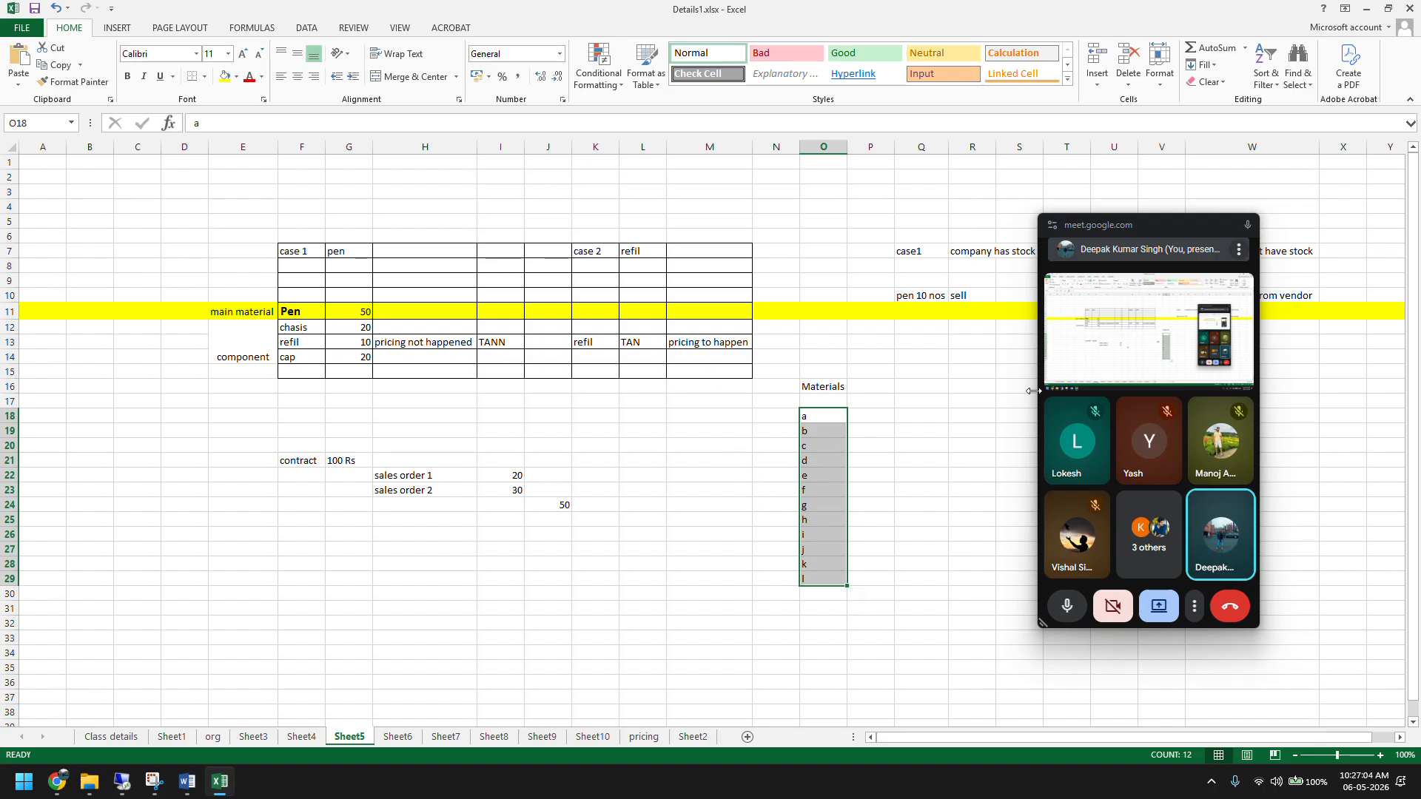
pyautogui.moveTo(1038, 215)
pyautogui.mouseDown()
pyautogui.moveTo(1038, 318)
pyautogui.moveTo(1038, 184)
pyautogui.mouseUp()
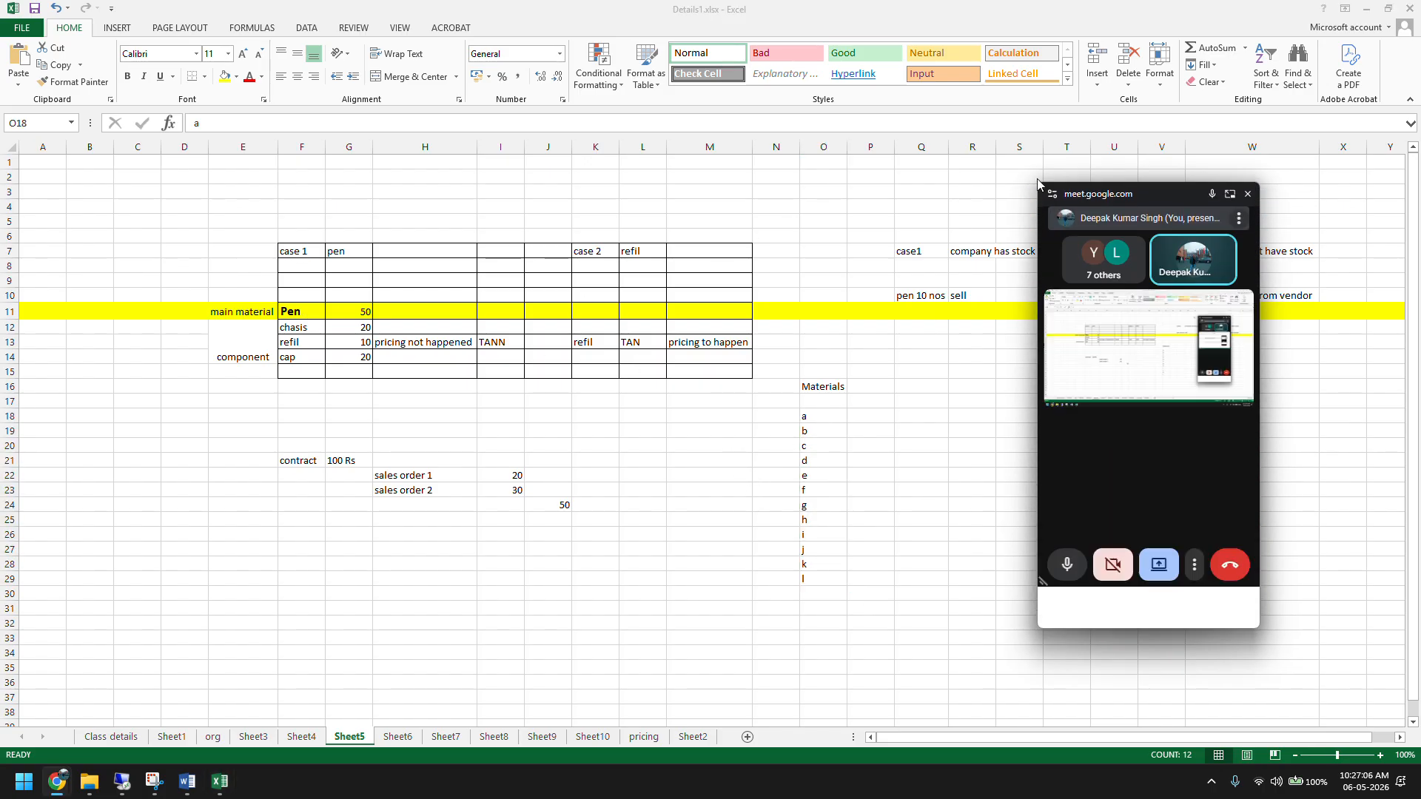
pyautogui.press('super+Down')
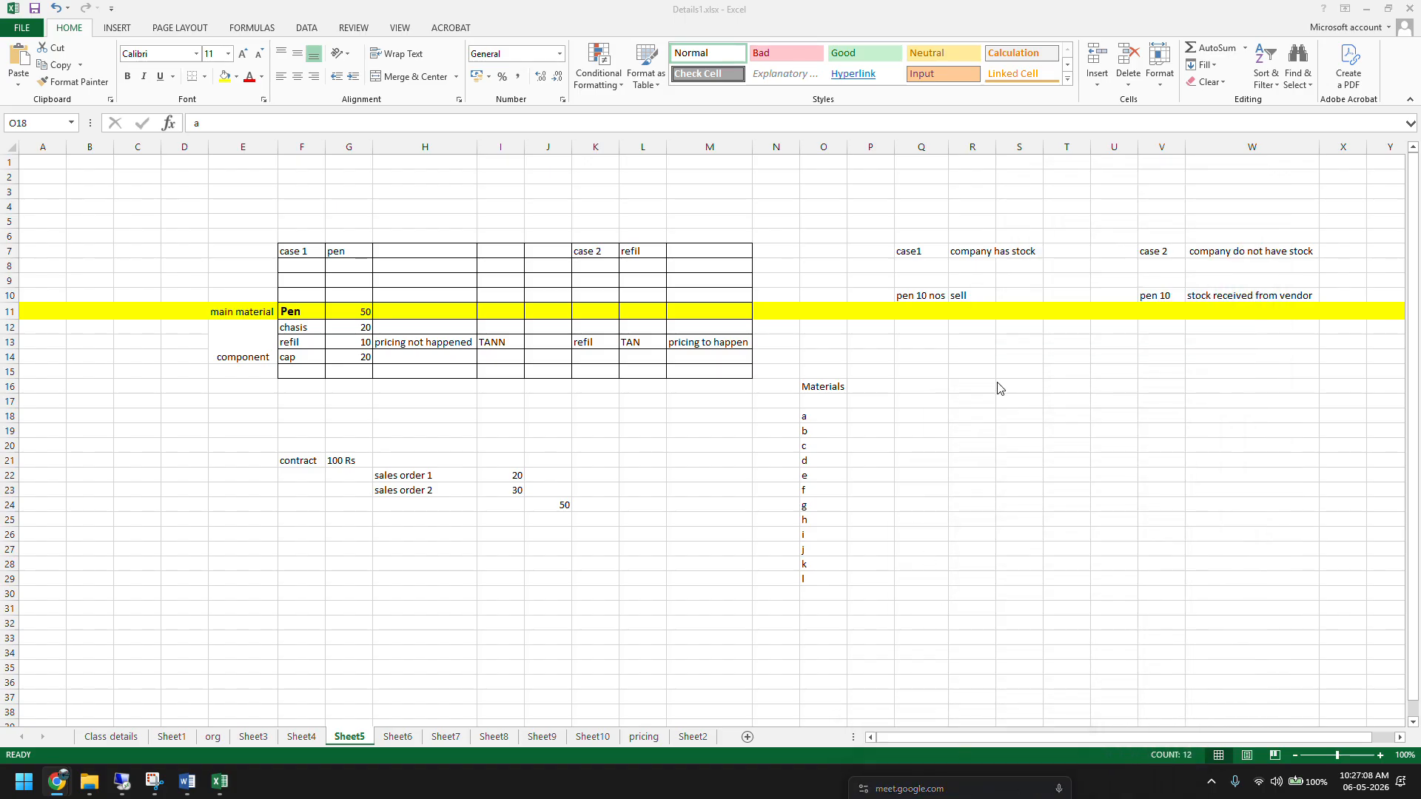
# Step: Enter the sample customer's first name in cell S19
pyautogui.click(997, 431)
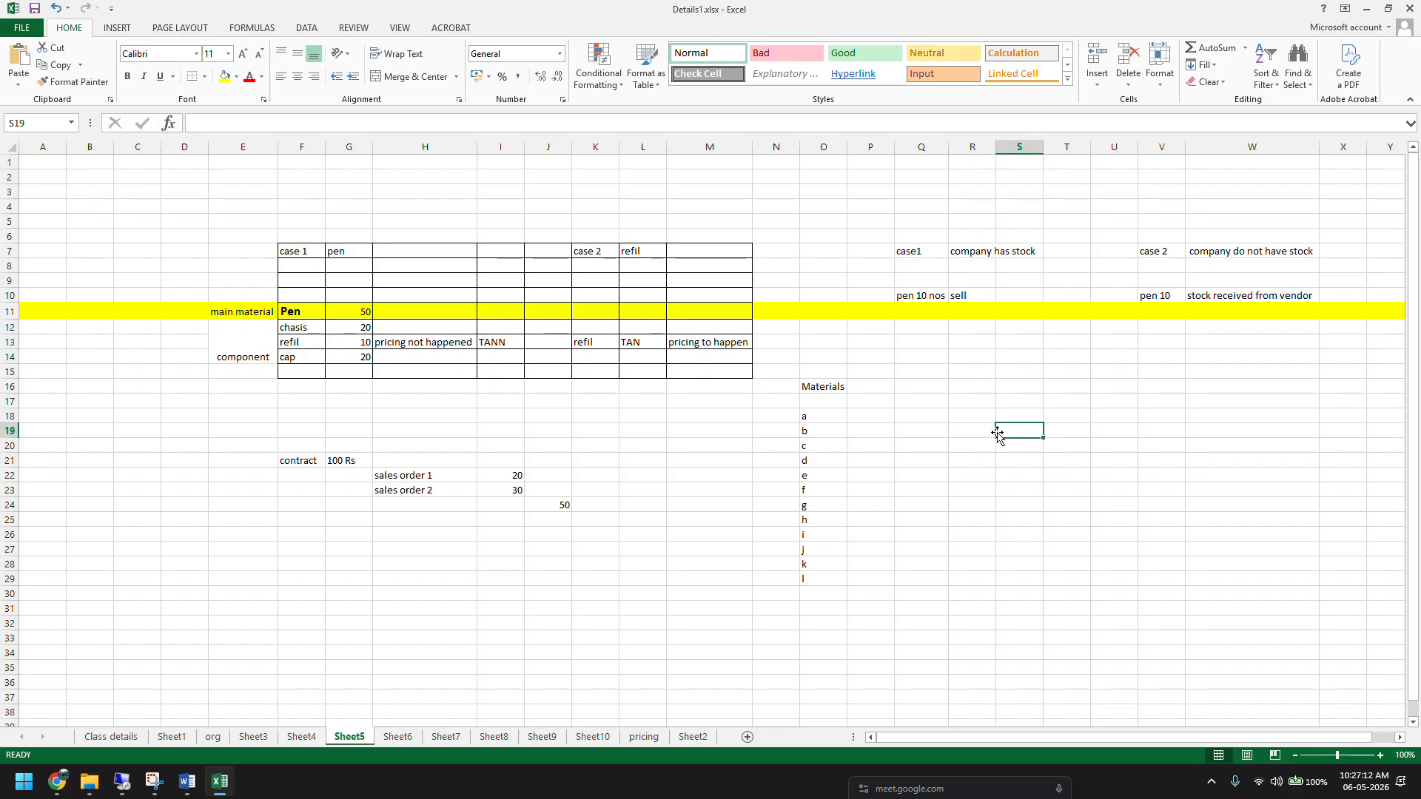
pyautogui.write('Roahn')
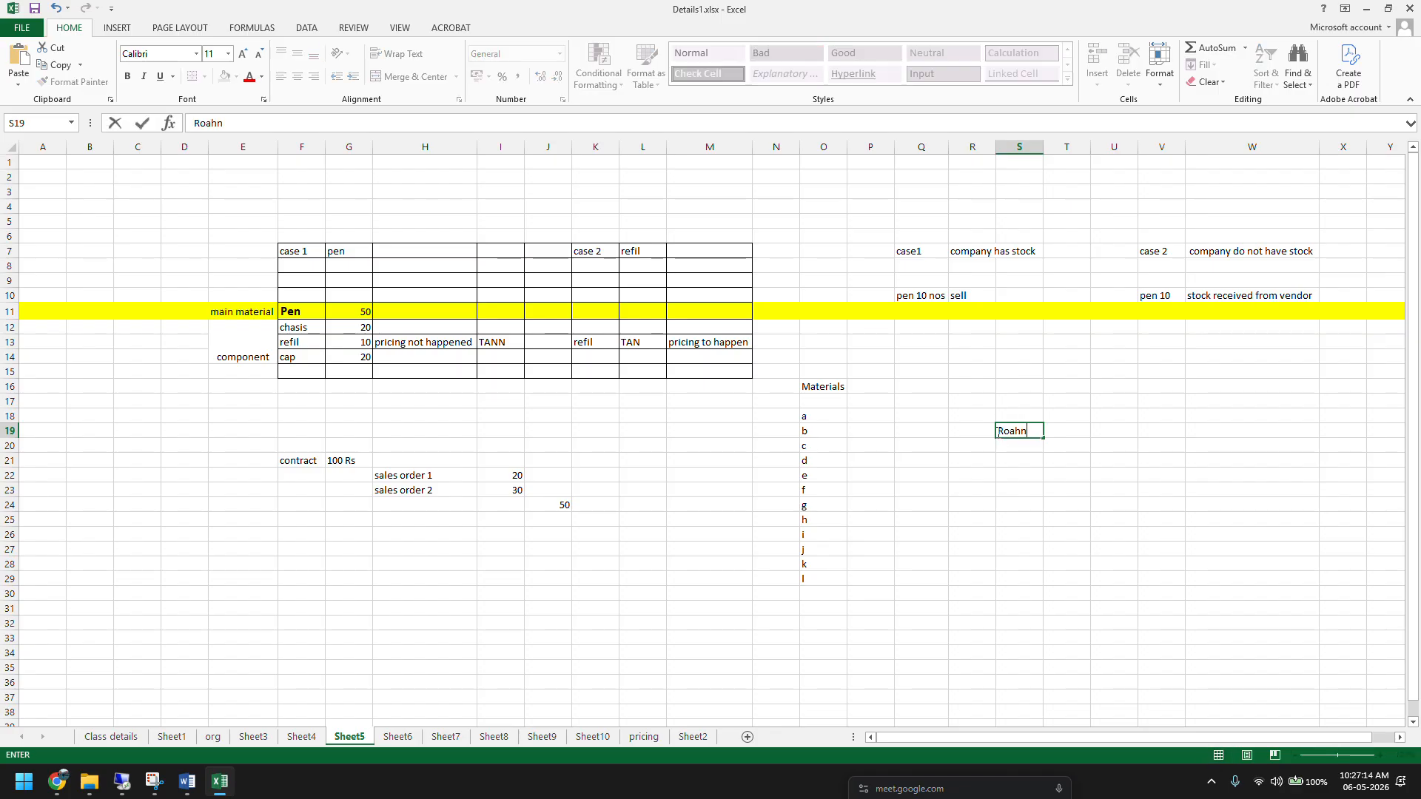
pyautogui.press('BackSpace')
pyautogui.press('BackSpace')
pyautogui.write('han')
pyautogui.press('Return')
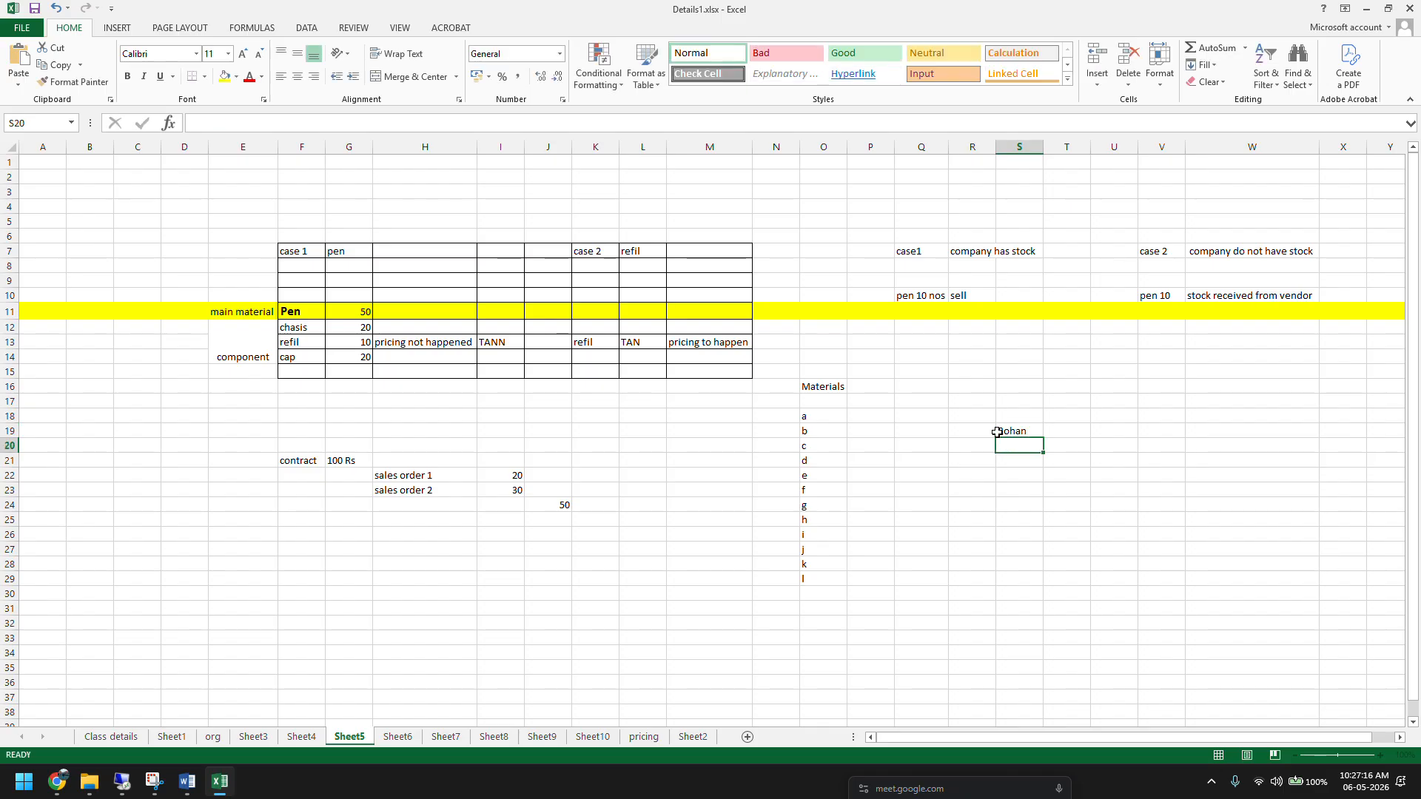
# Step: Enter the heading List in cell T18, diagonally above the customer's name
pyautogui.click(1059, 429)
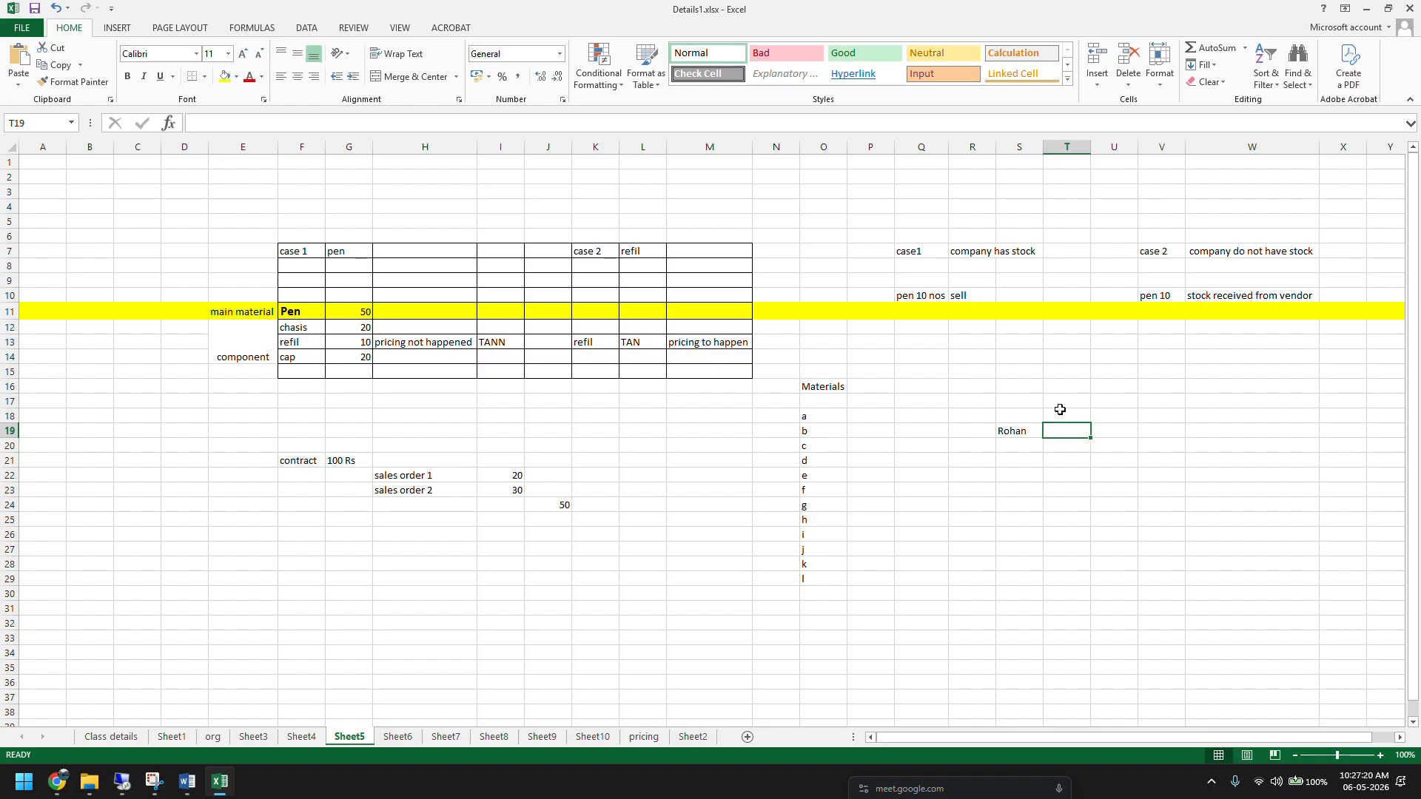
pyautogui.click(1060, 416)
pyautogui.write('List')
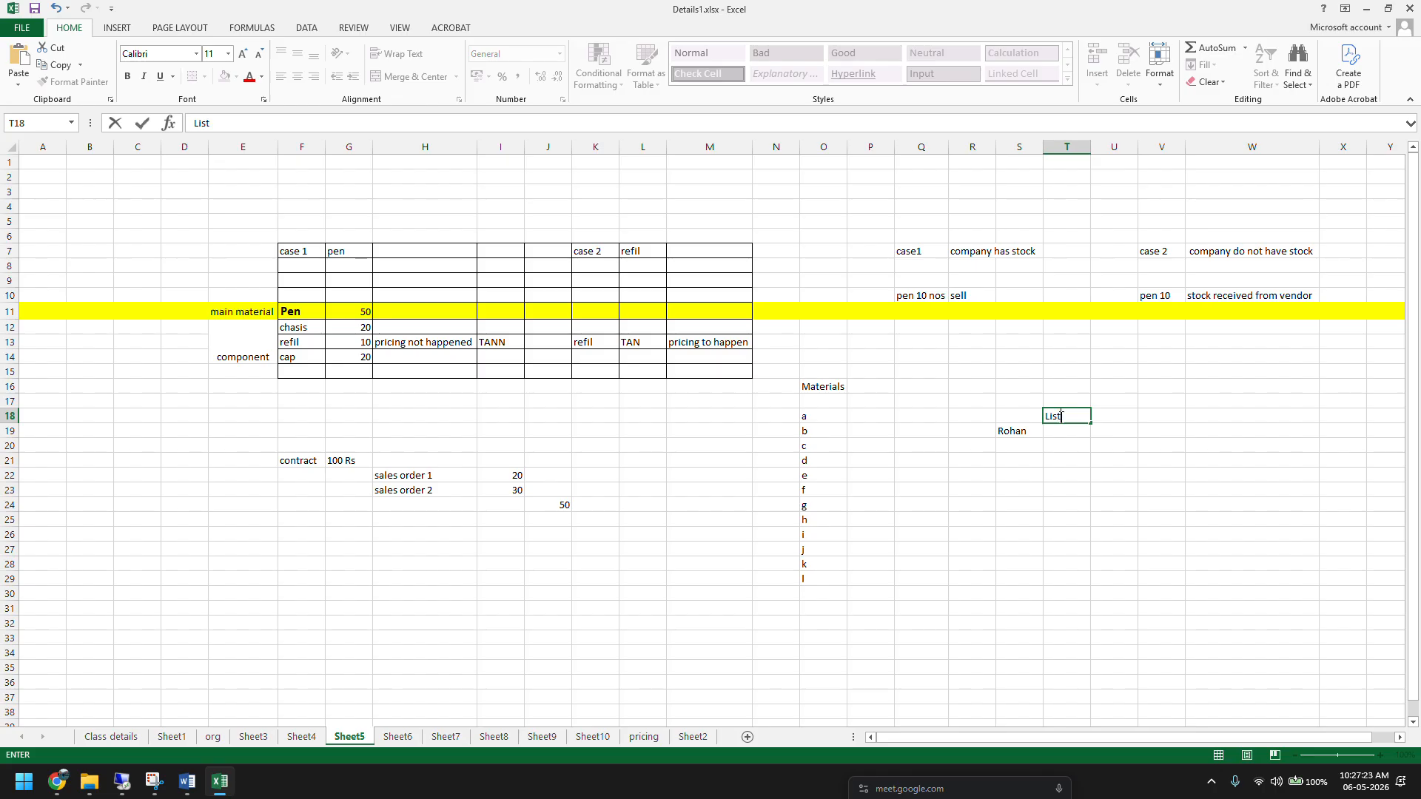
pyautogui.press('Return')
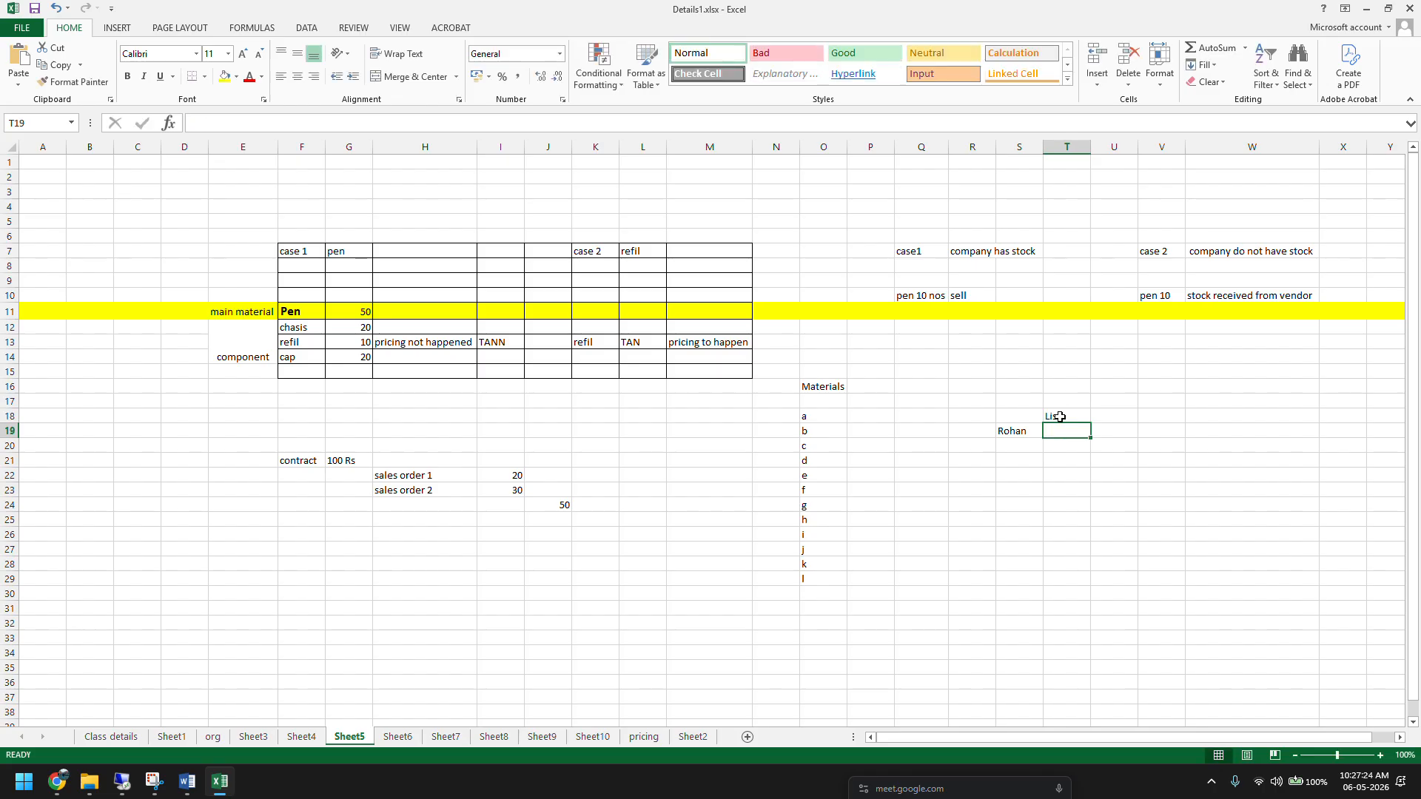
# Step: Enter the materials a, b and c beneath the heading in cells T19 to T21
pyautogui.write('a')
pyautogui.press('Return')
pyautogui.write('b')
pyautogui.press('Return')
pyautogui.write('c')
pyautogui.press('Return')
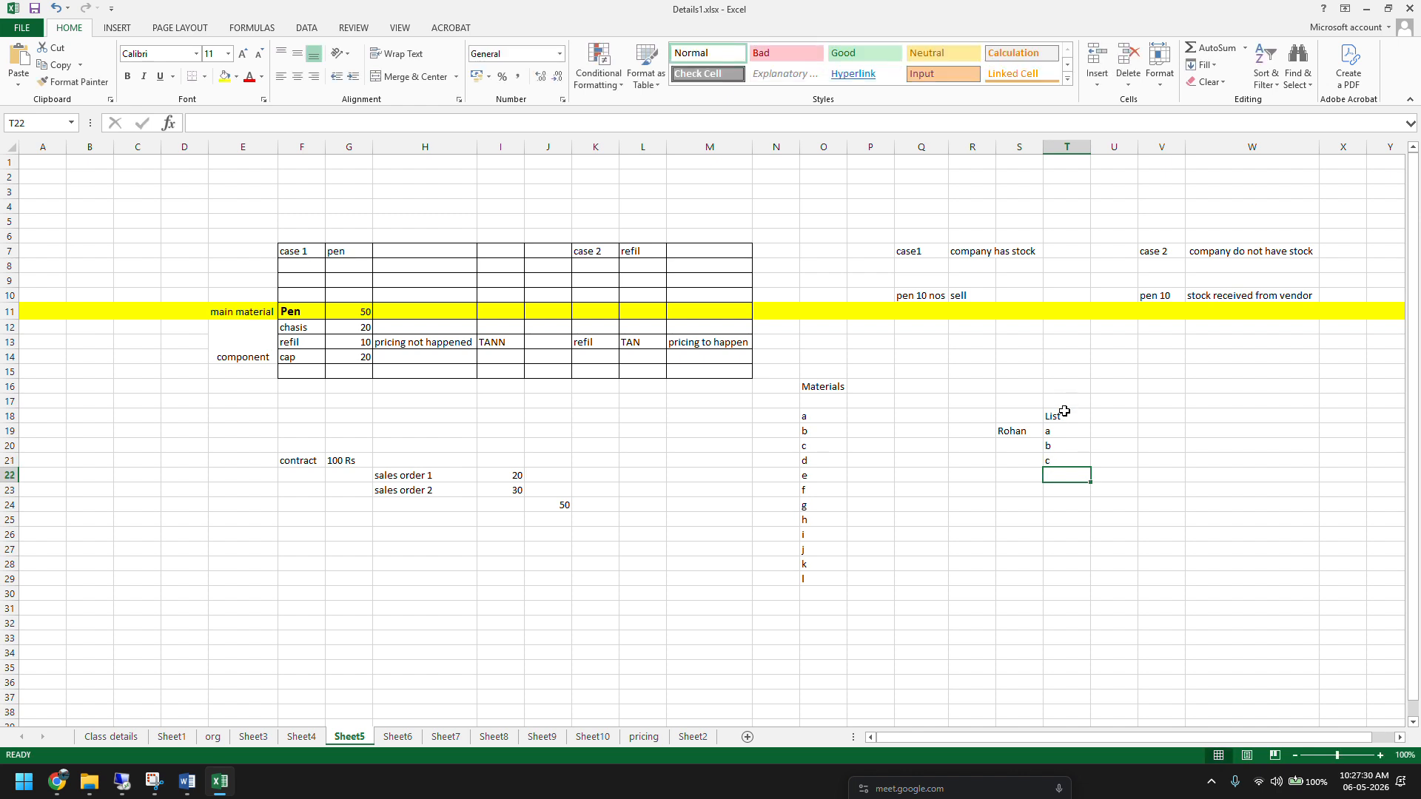
# Step: Change the heading in T18 to Listing, and highlight the listed materials and the remaining materials from e onwards
pyautogui.click(1067, 417)
pyautogui.doubleClick(1068, 416)
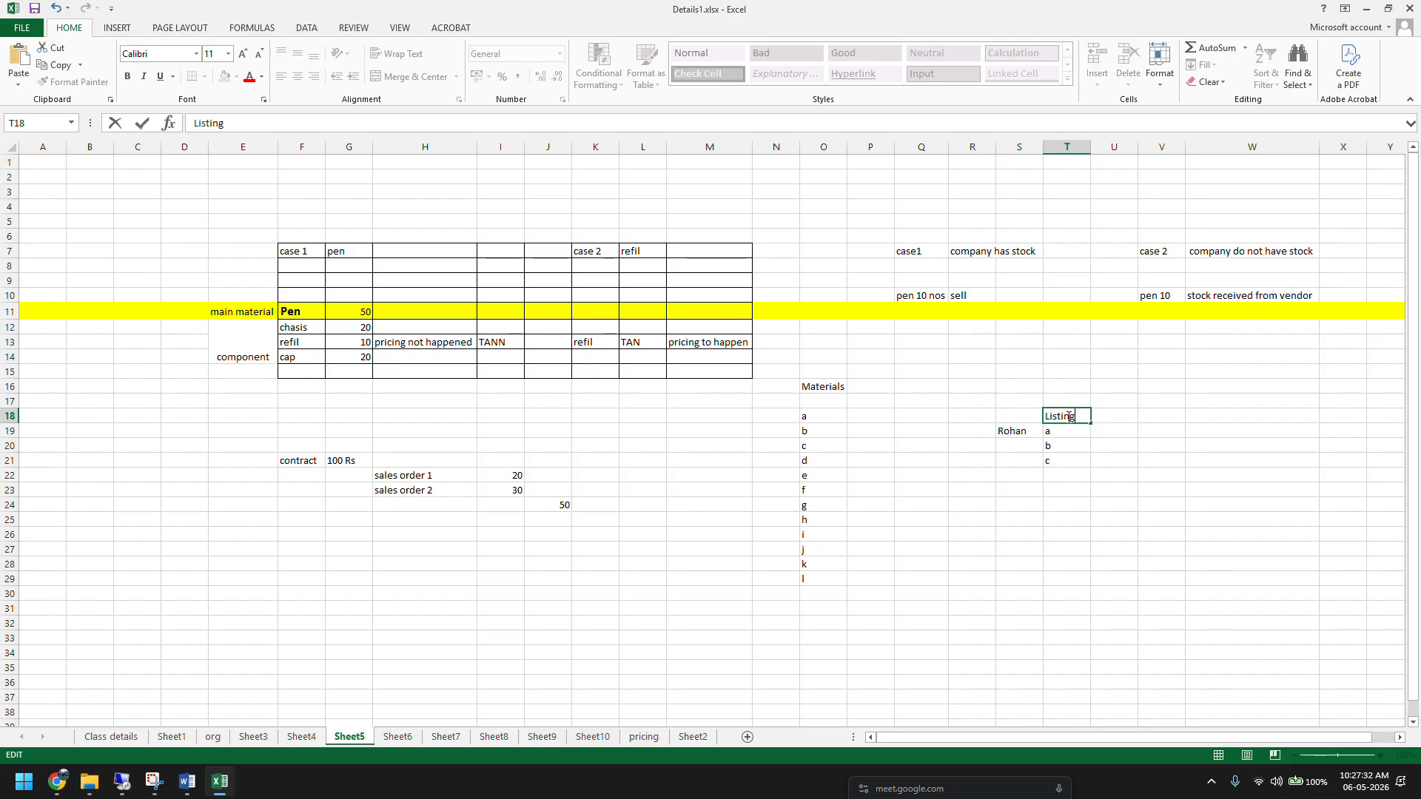
pyautogui.press('Return')
pyautogui.moveTo(1068, 416); pyautogui.dragTo(1059, 454)
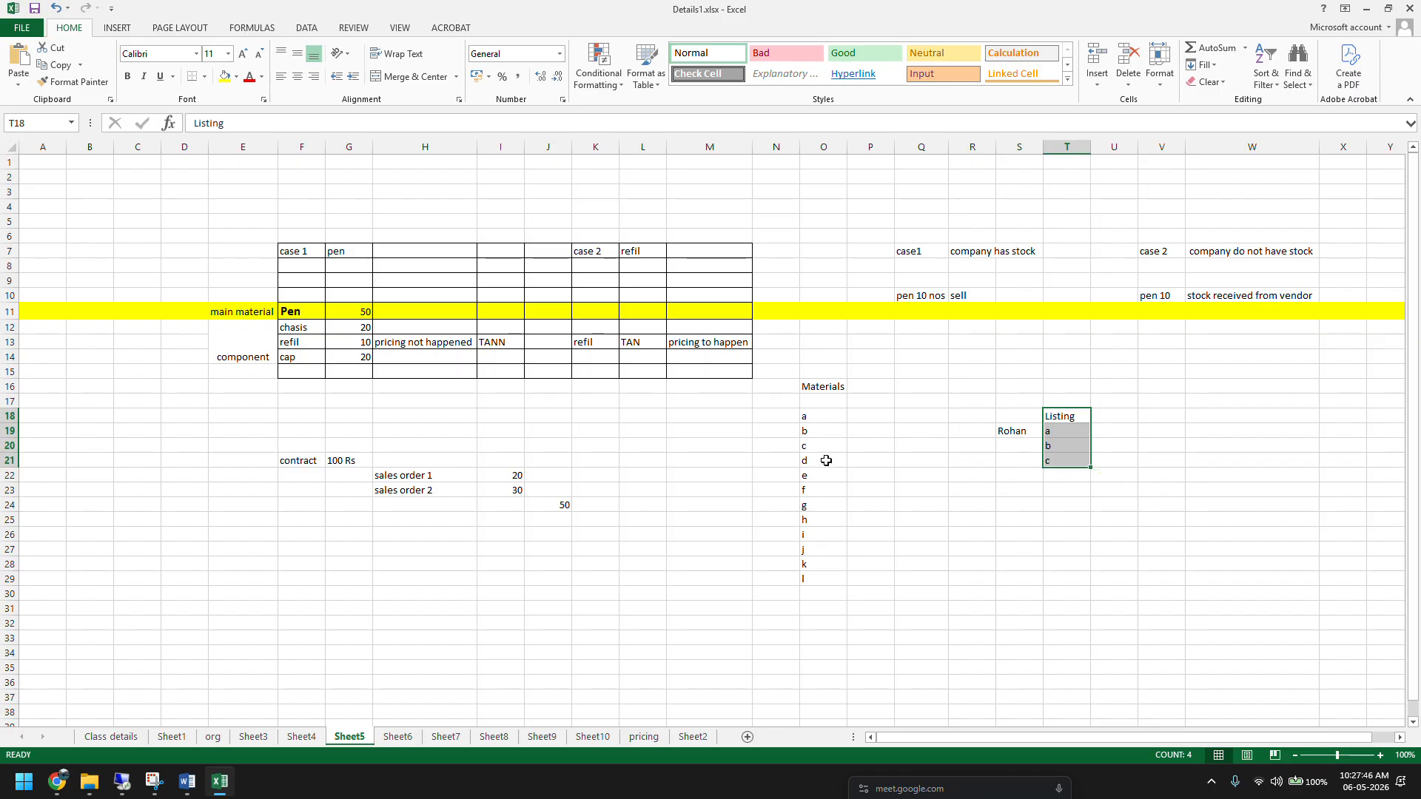
pyautogui.moveTo(817, 475); pyautogui.dragTo(811, 595)
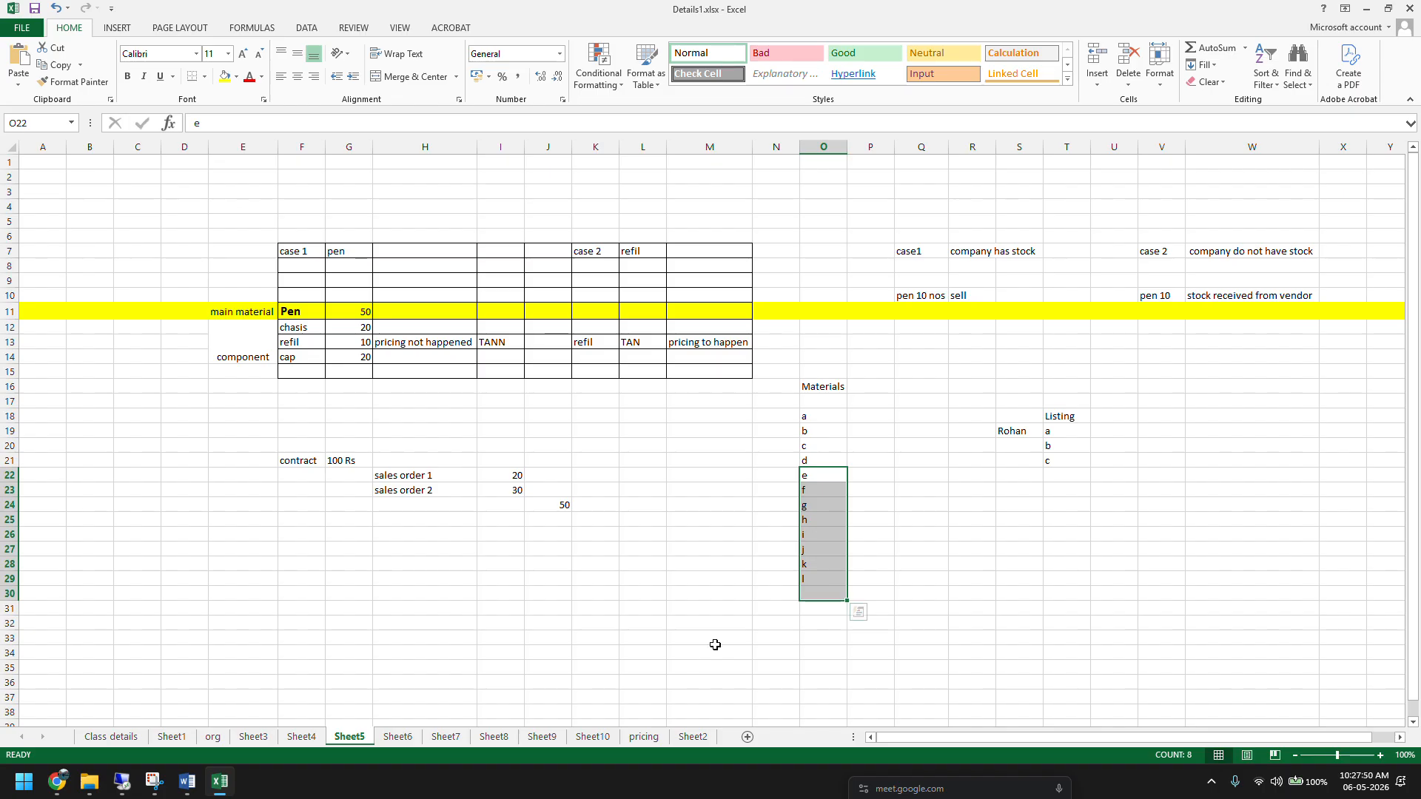
pyautogui.moveTo(1054, 403); pyautogui.dragTo(1056, 470)
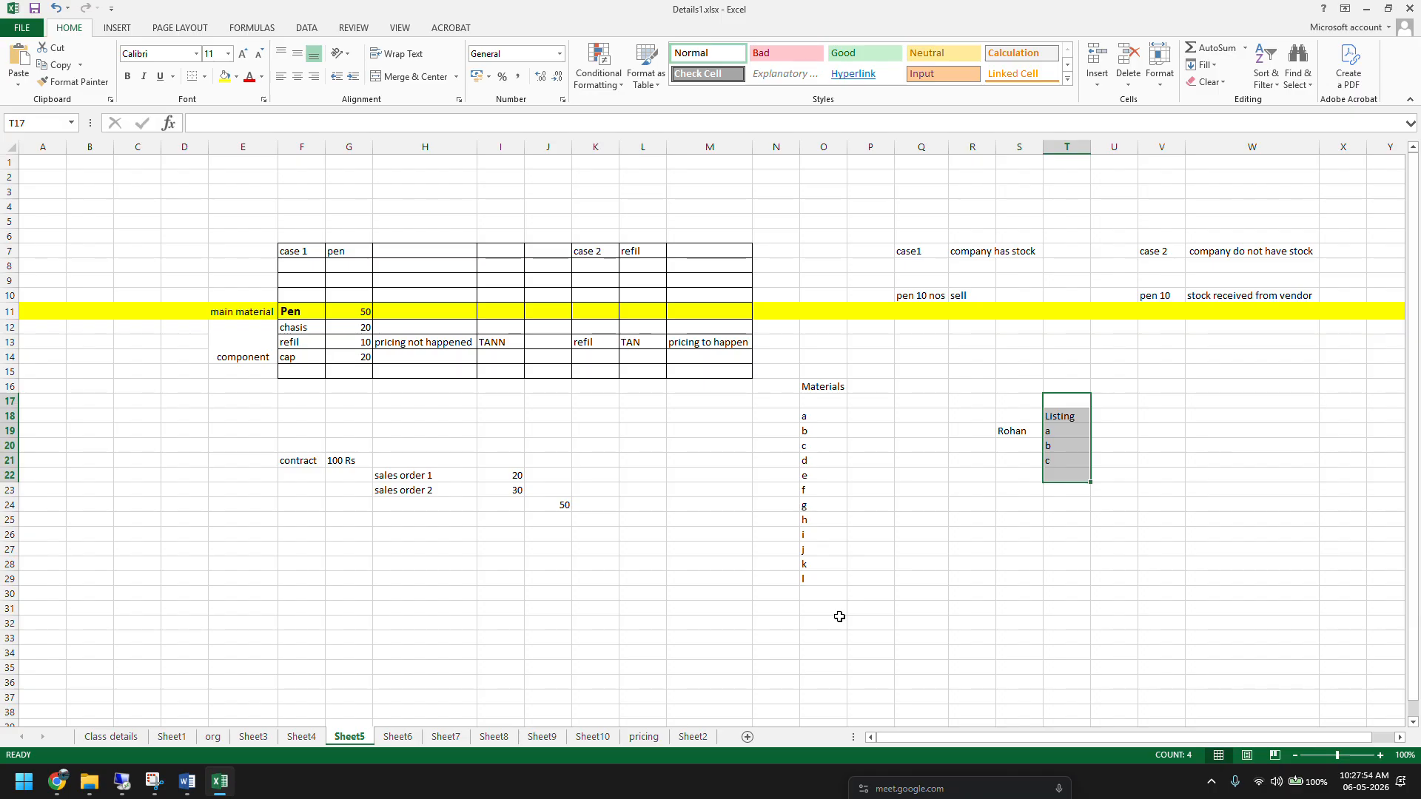
# Step: Enter the heading Exclusion in cell U18 next to Listing
pyautogui.click(1101, 417)
pyautogui.write('Exlcu')
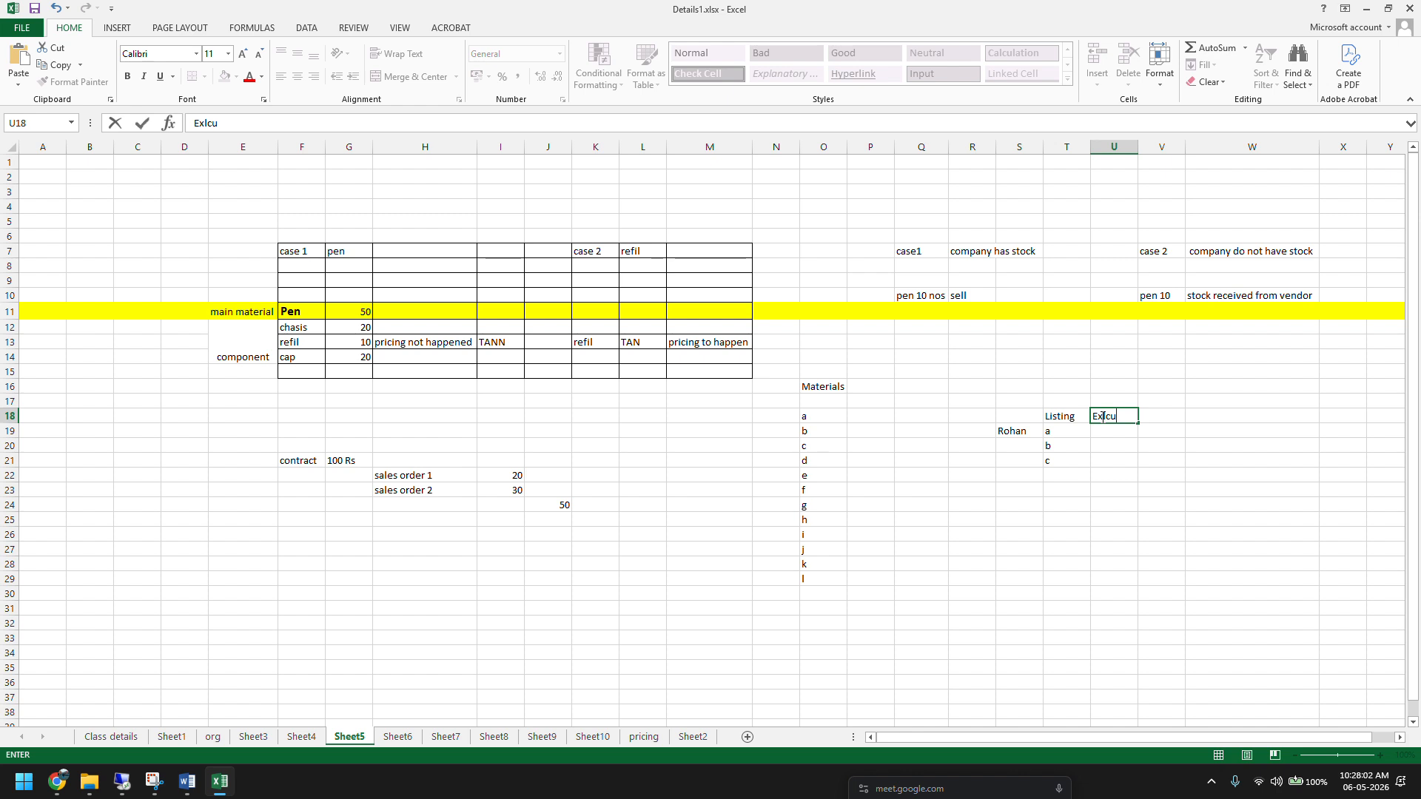
pyautogui.press('BackSpace')
pyautogui.press('BackSpace')
pyautogui.write('cls')
pyautogui.press('BackSpace')
pyautogui.write('usion')
pyautogui.press('Return')
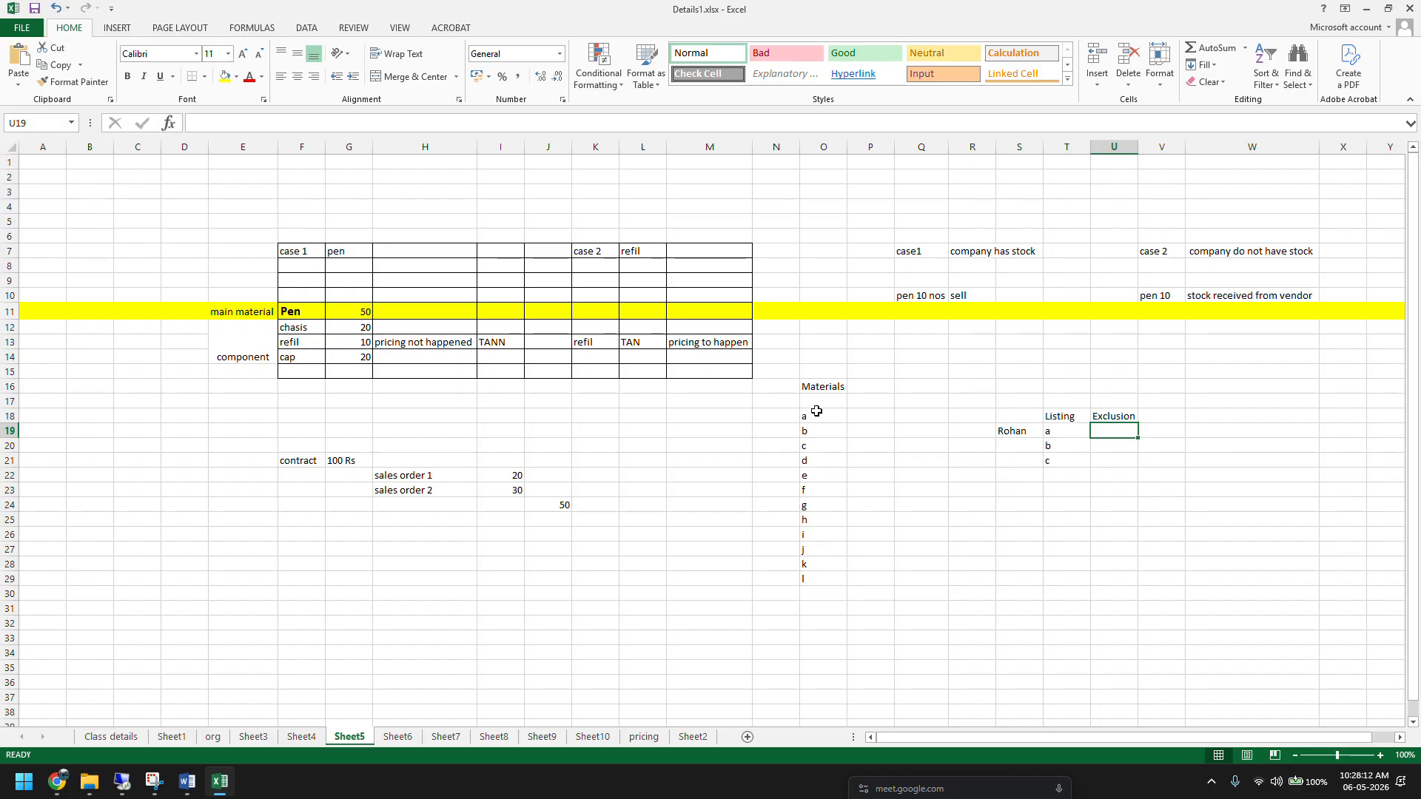
# Step: Highlight materials a to c in the Materials column and clear a, b and c from under Listing
pyautogui.moveTo(817, 416); pyautogui.dragTo(818, 444)
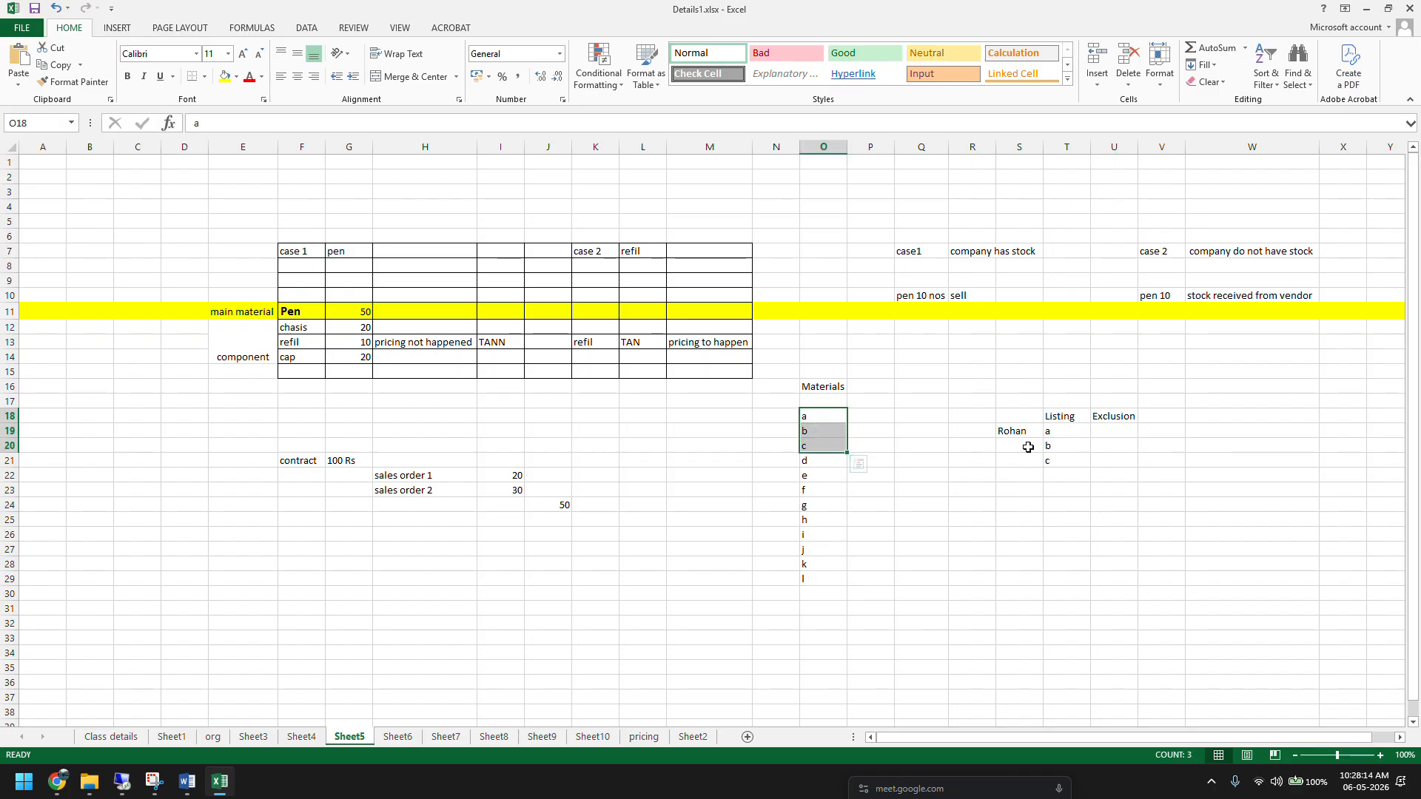
pyautogui.moveTo(1058, 431); pyautogui.dragTo(1060, 463)
pyautogui.press('Delete')
pyautogui.click(1064, 517)
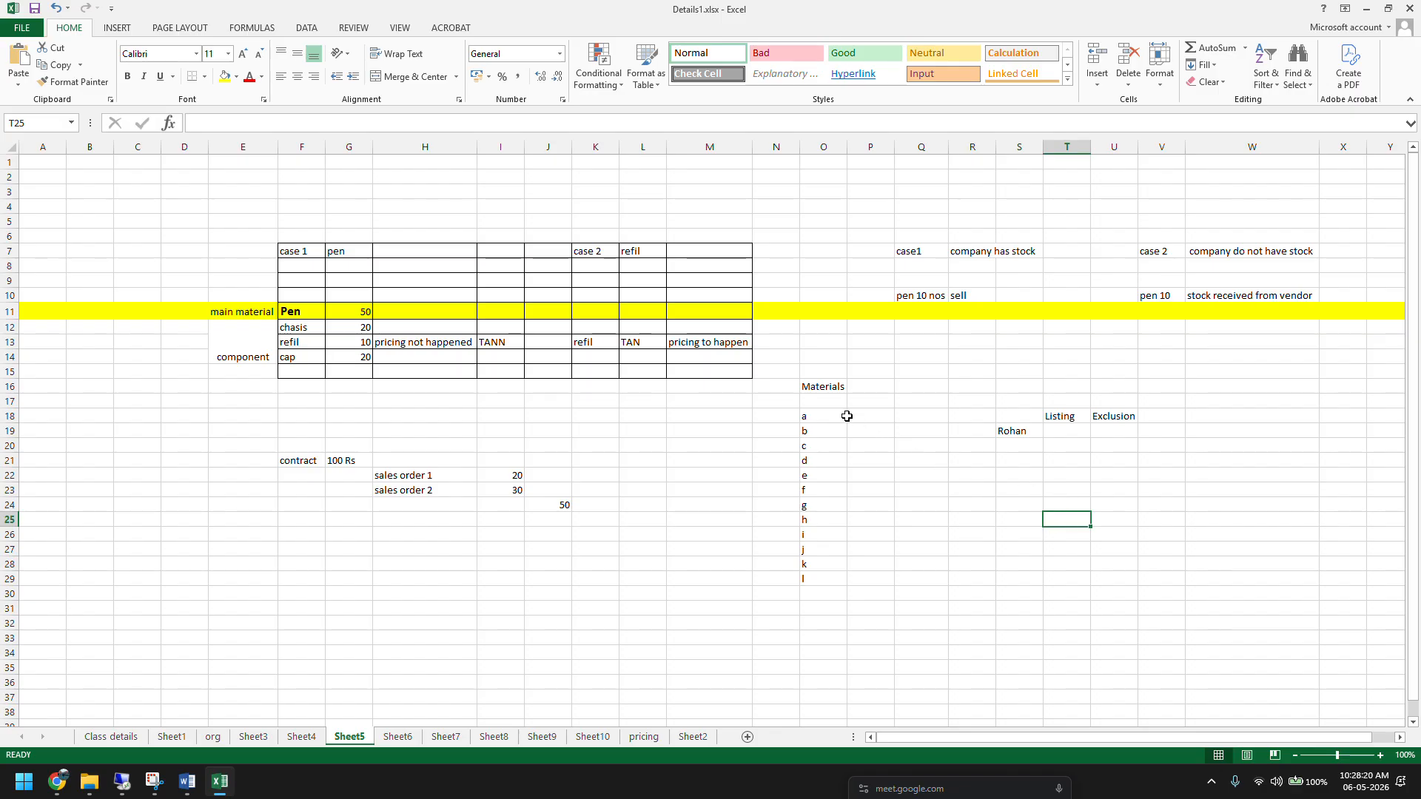
# Step: Highlight materials a to j in the Materials column and enter k under the Exclusion heading in cell U19
pyautogui.moveTo(831, 415); pyautogui.dragTo(821, 569)
pyautogui.click(821, 570)
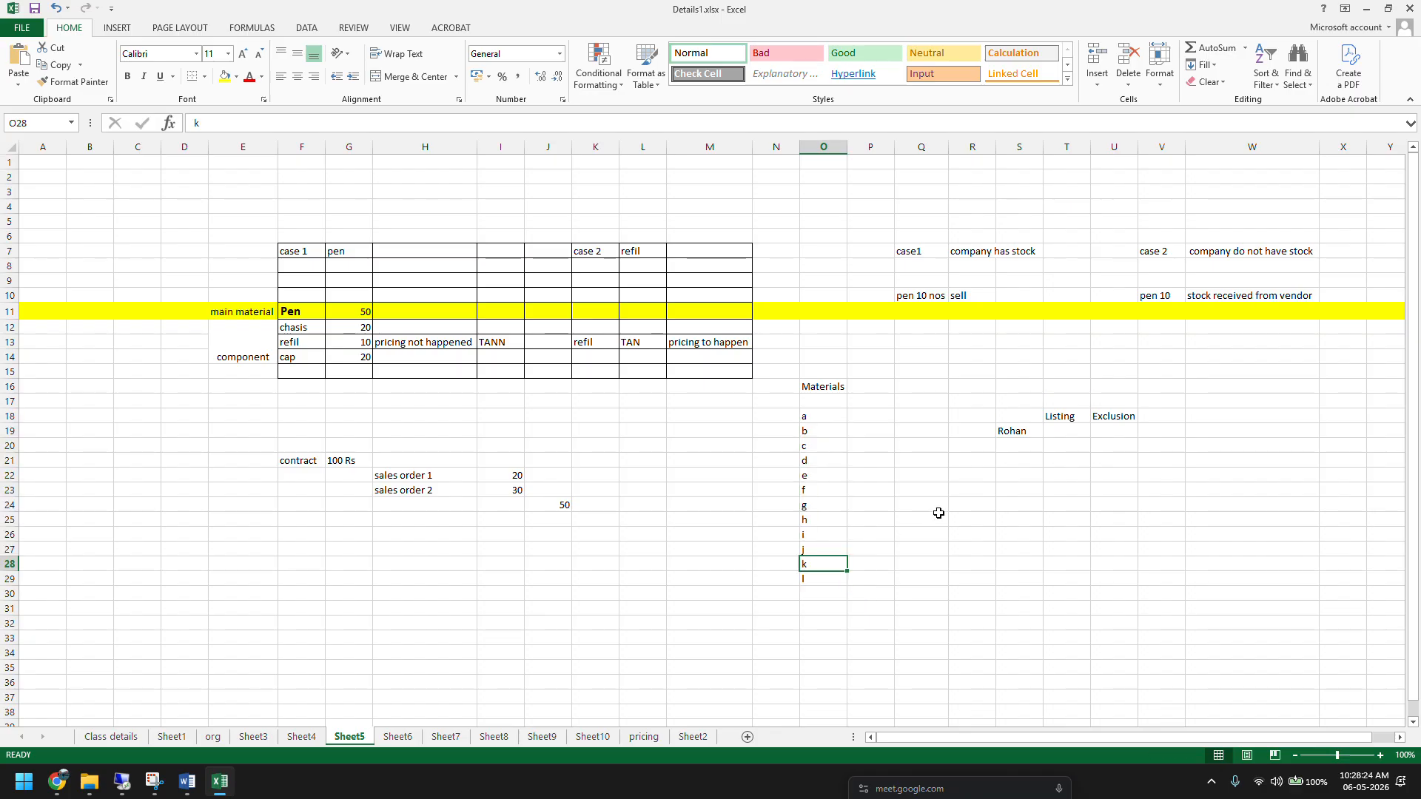
pyautogui.moveTo(814, 415); pyautogui.dragTo(814, 554)
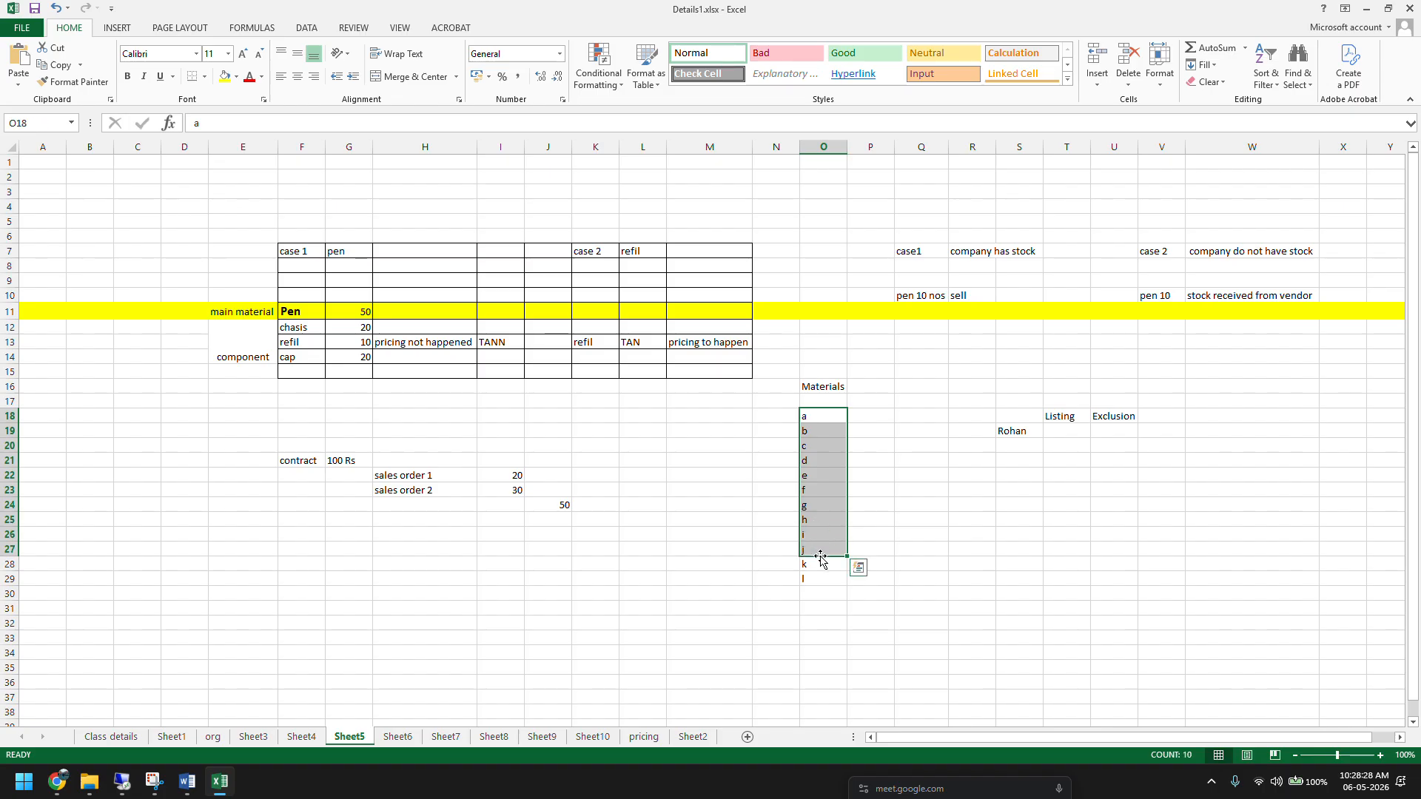
pyautogui.click(817, 565)
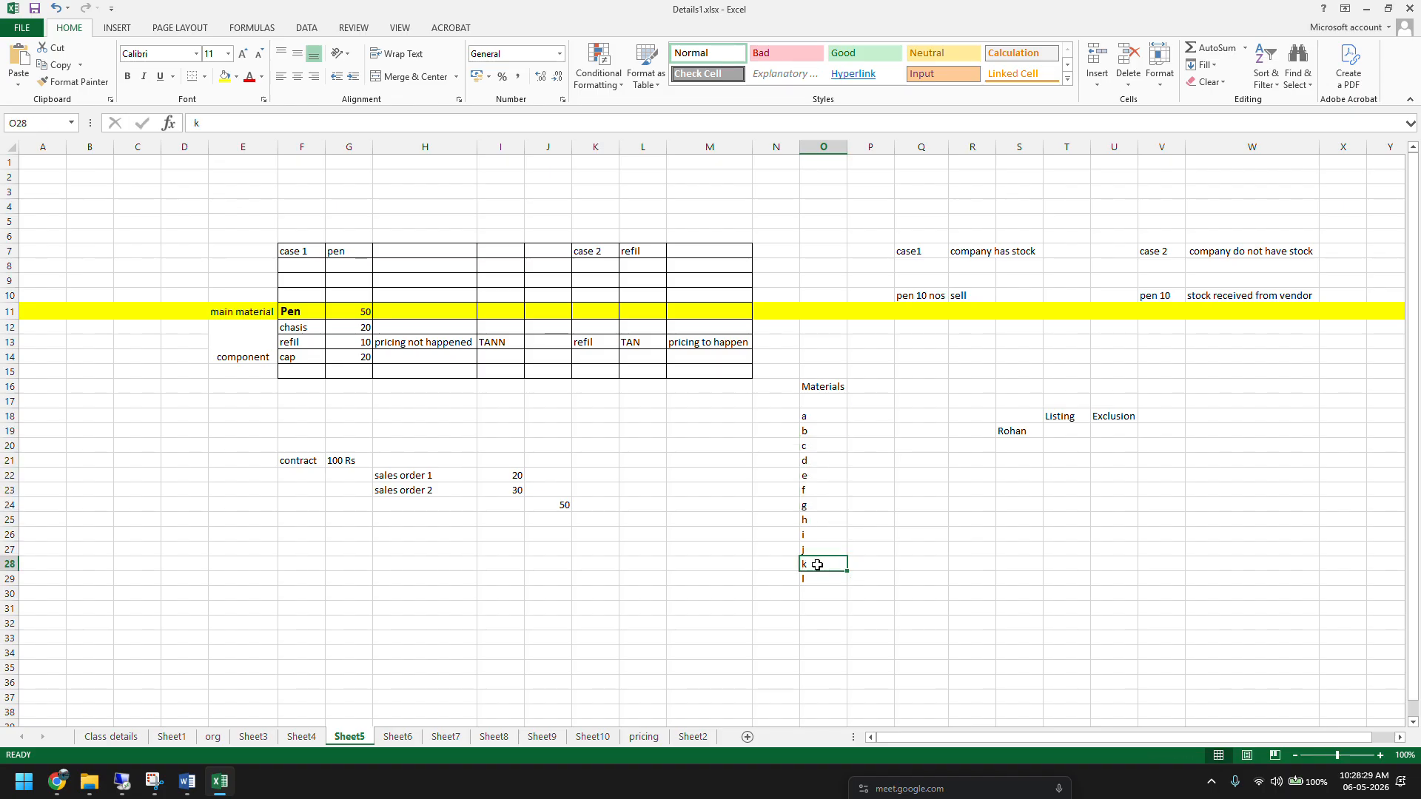
pyautogui.click(1103, 432)
pyautogui.write('k')
pyautogui.press('Return')
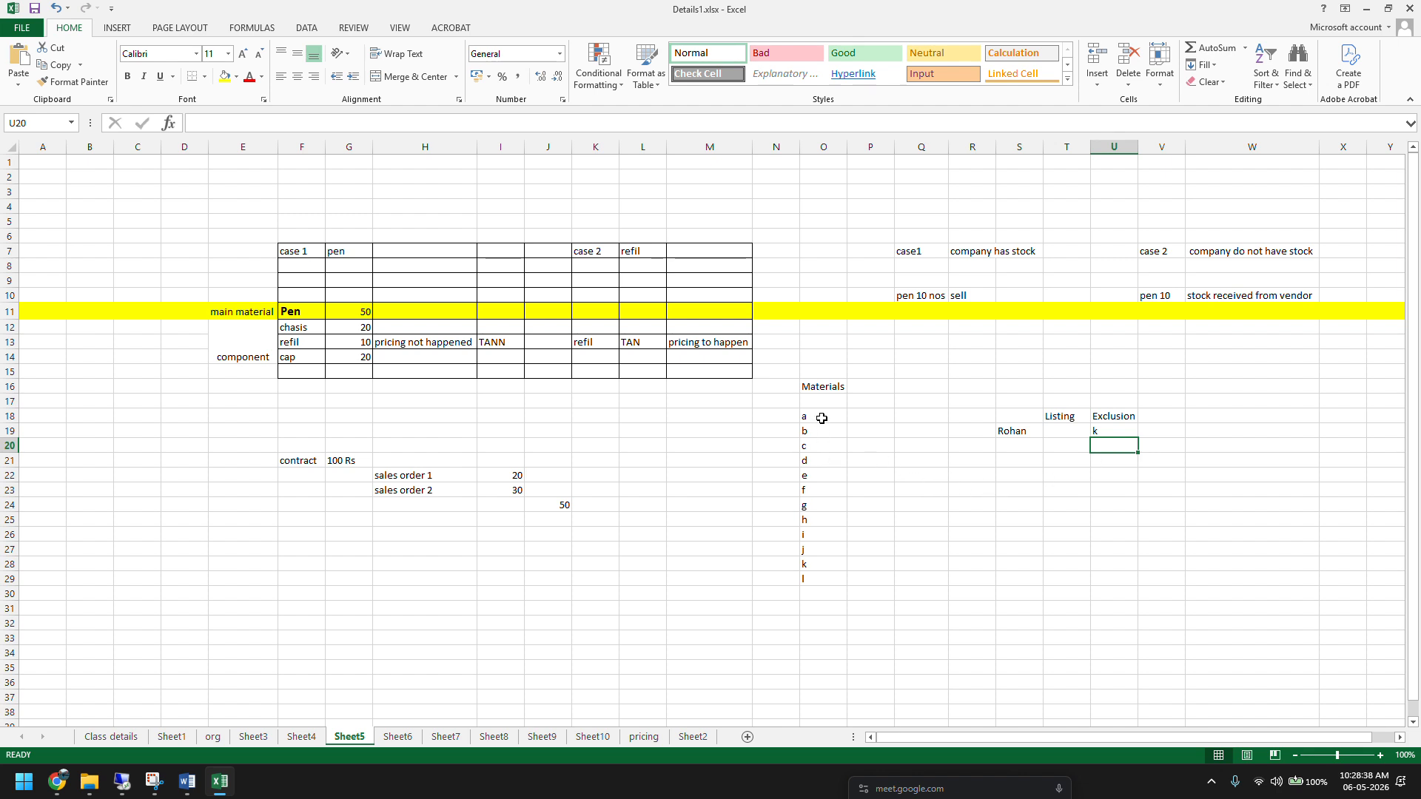
pyautogui.moveTo(818, 415)
pyautogui.mouseDown()
pyautogui.moveTo(808, 580)
pyautogui.moveTo(821, 386)
pyautogui.moveTo(828, 412)
pyautogui.mouseUp()
pyautogui.click(809, 560)
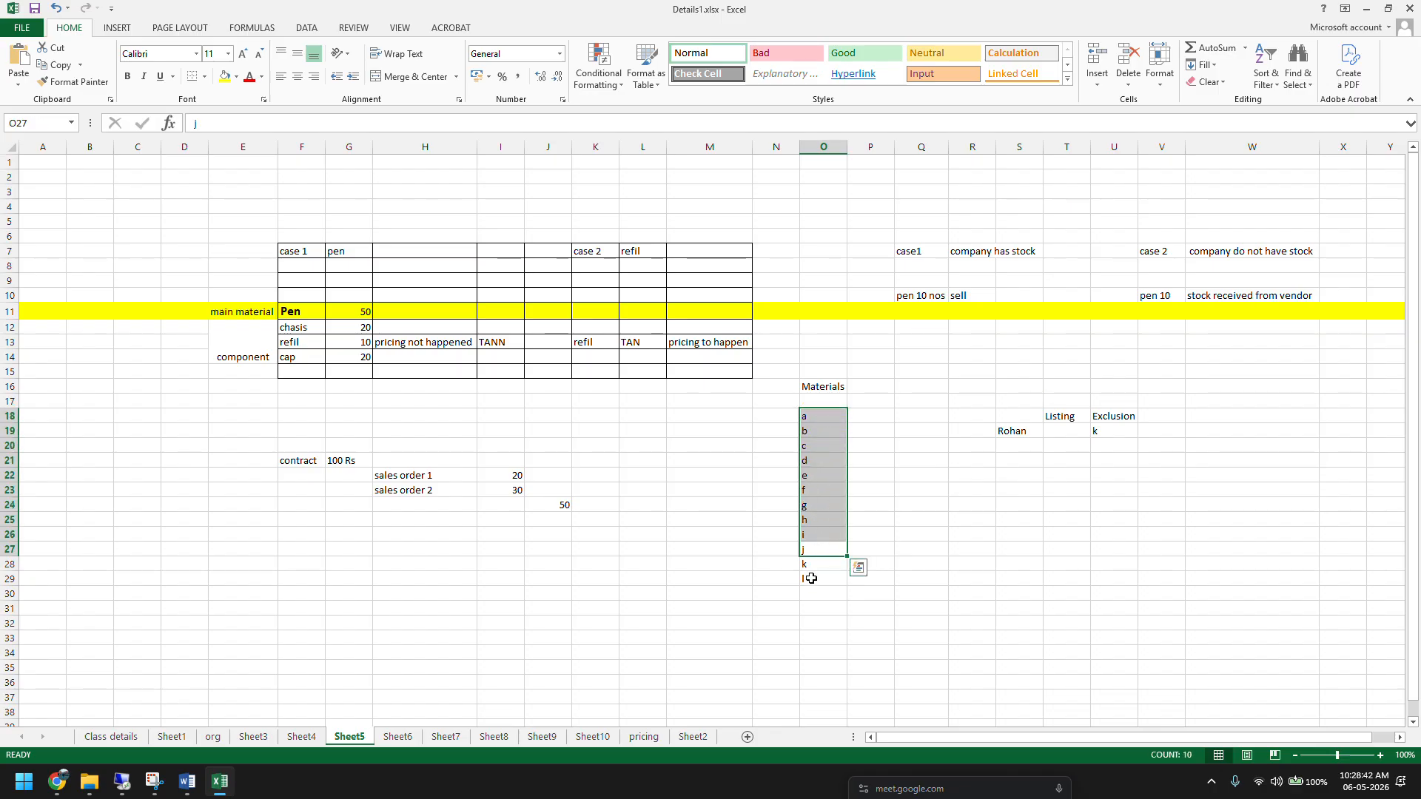
# Step: Switch to the Word study material and highlight the definitions of Listing and Exclusion
pyautogui.click(187, 781)
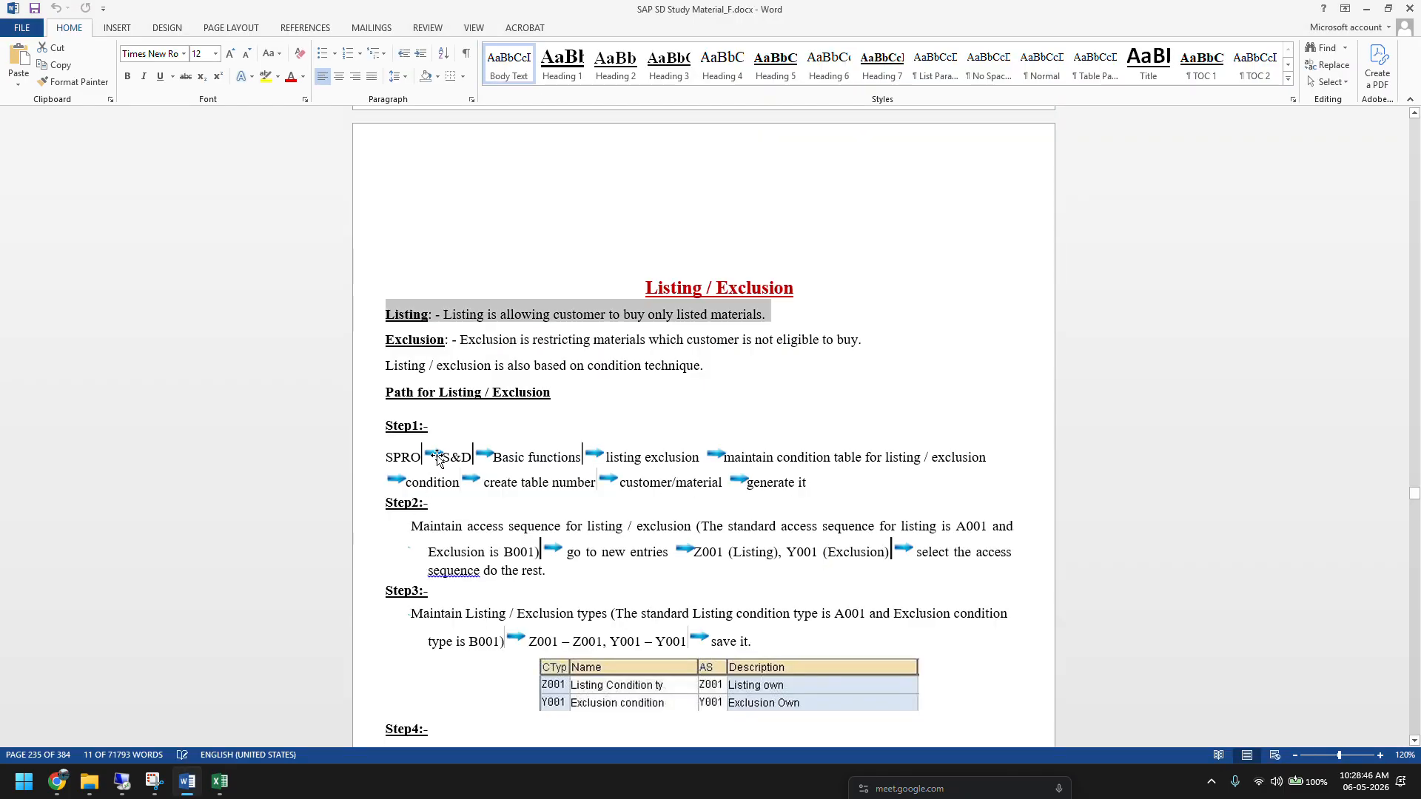
pyautogui.click(459, 340)
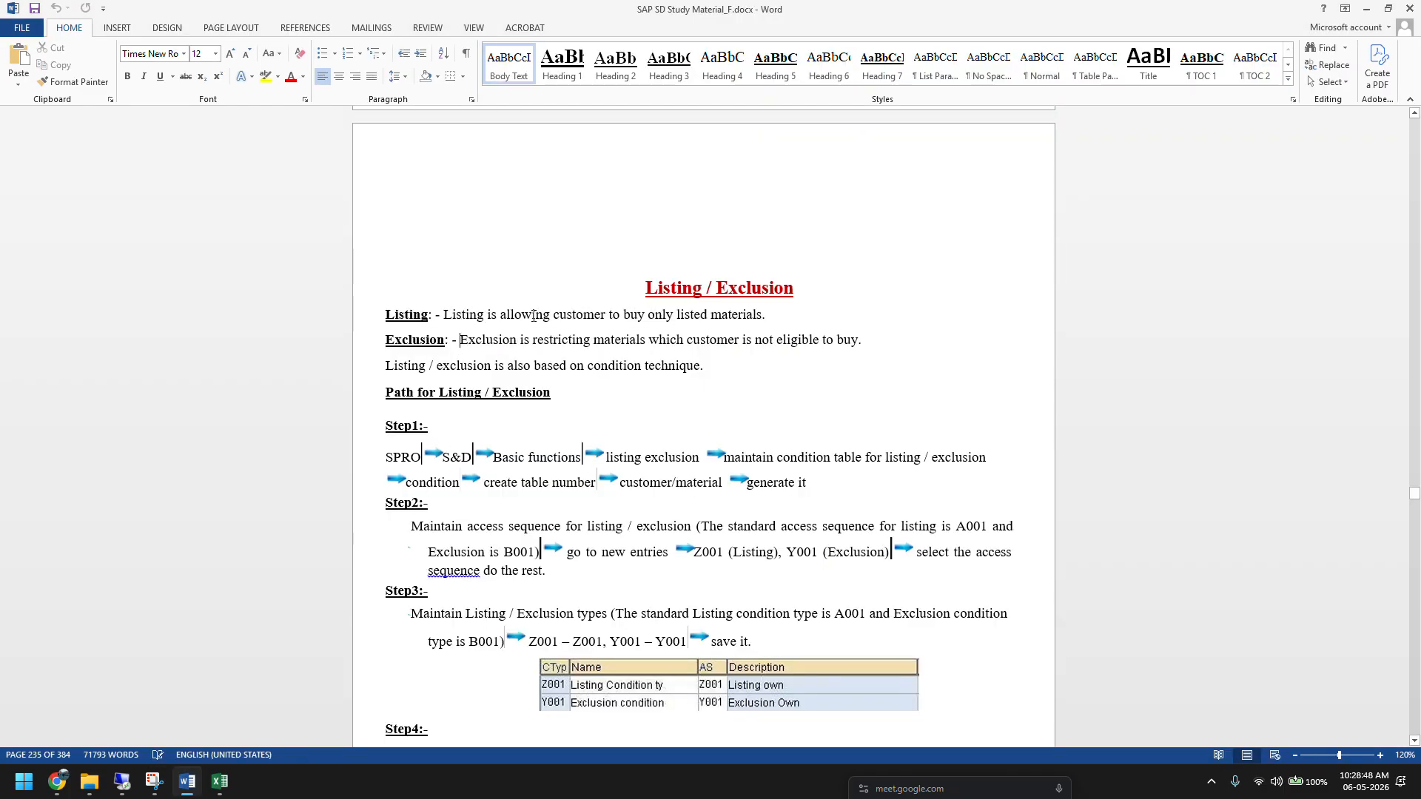
pyautogui.moveTo(534, 316); pyautogui.dragTo(742, 322)
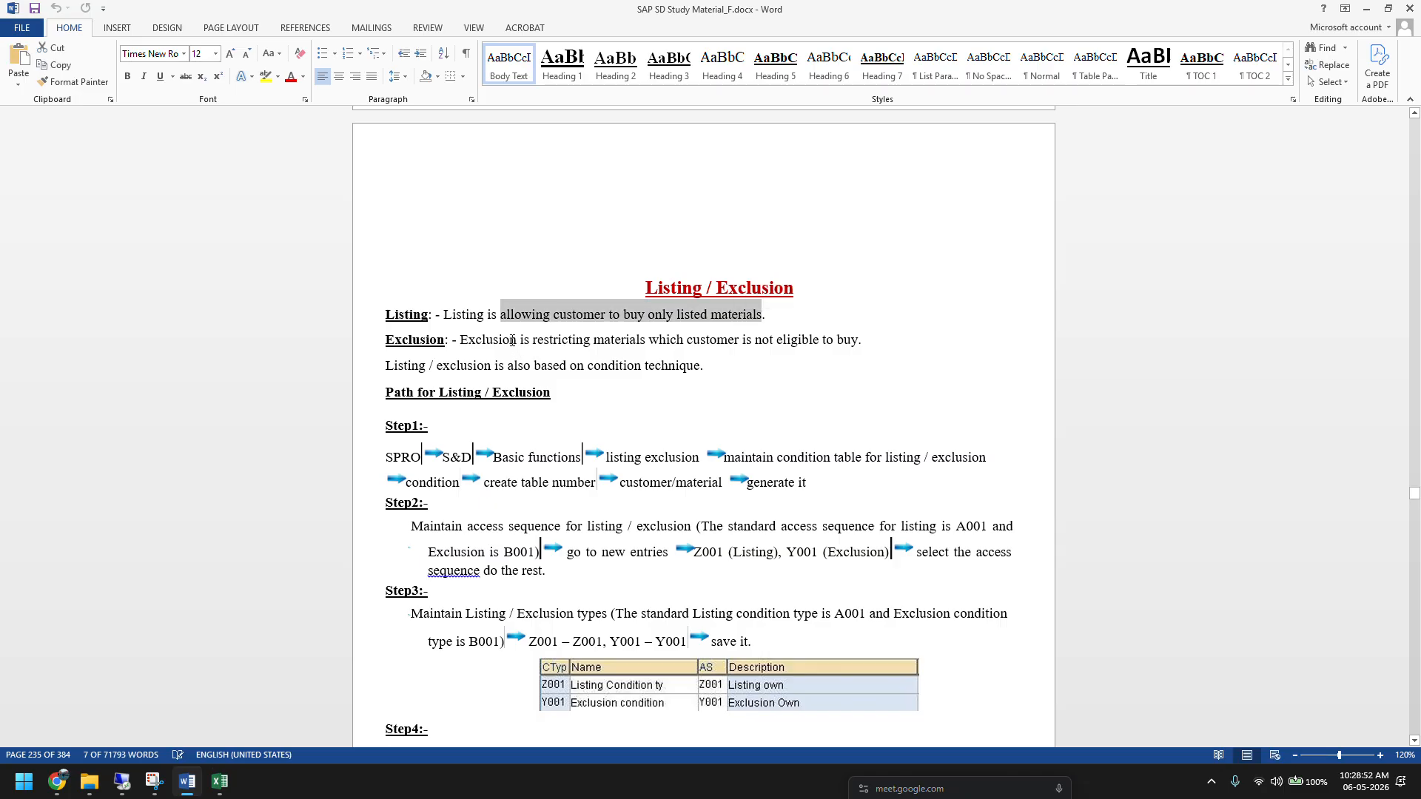
pyautogui.moveTo(509, 339); pyautogui.dragTo(856, 346)
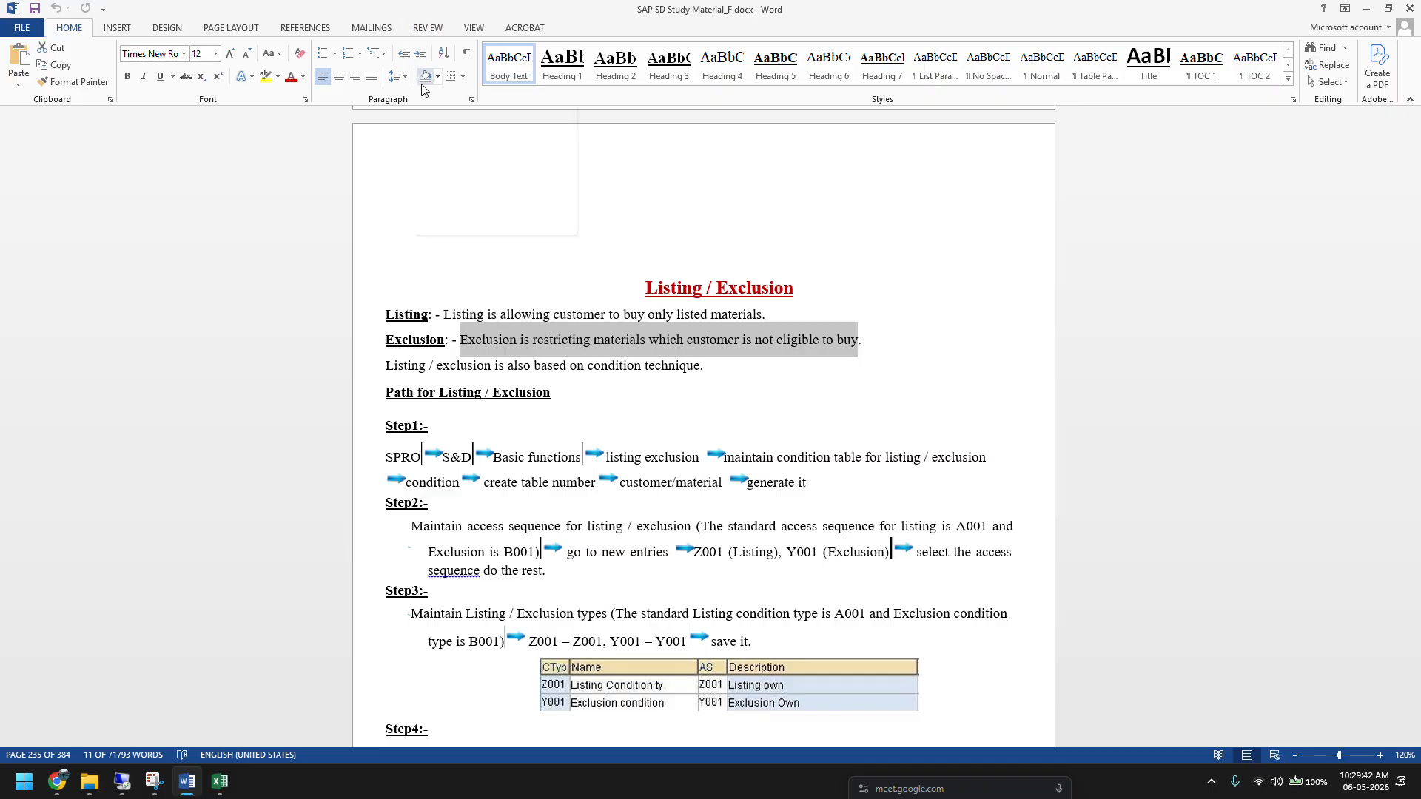
# Step: Switch back to the Details1 workbook in Excel, restore the Google Meet window and place it over the pen and contract examples
pyautogui.click(219, 782)
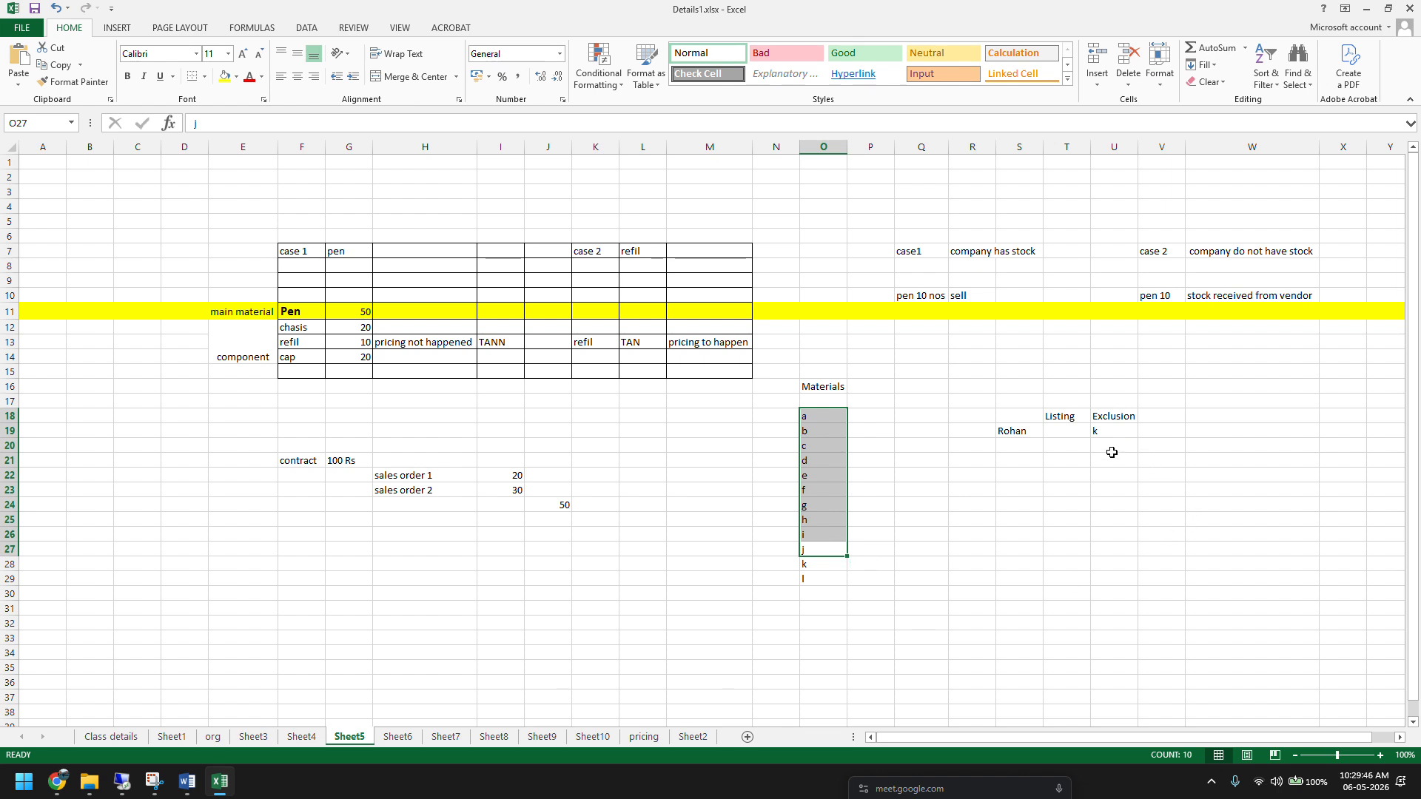
pyautogui.click(1057, 490)
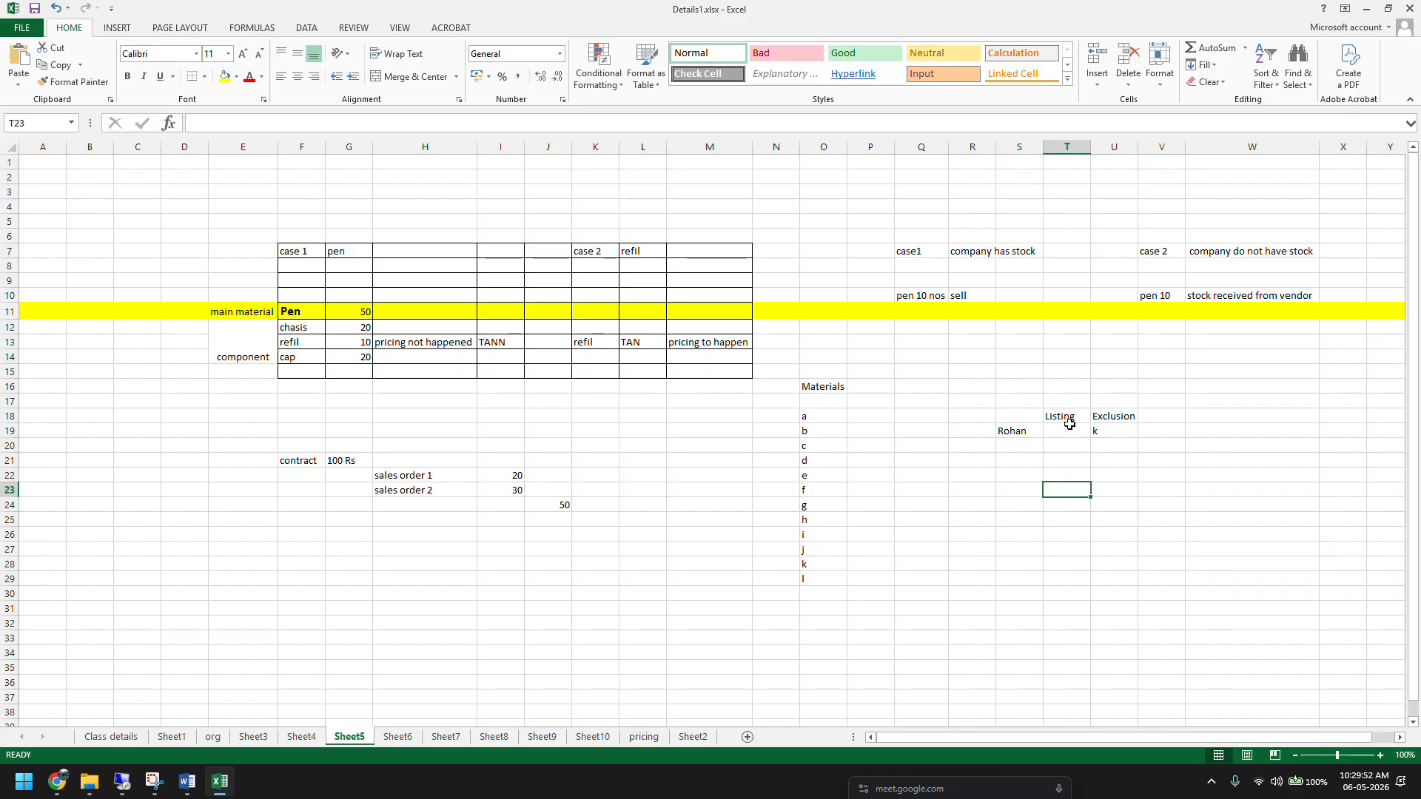
pyautogui.click(898, 786)
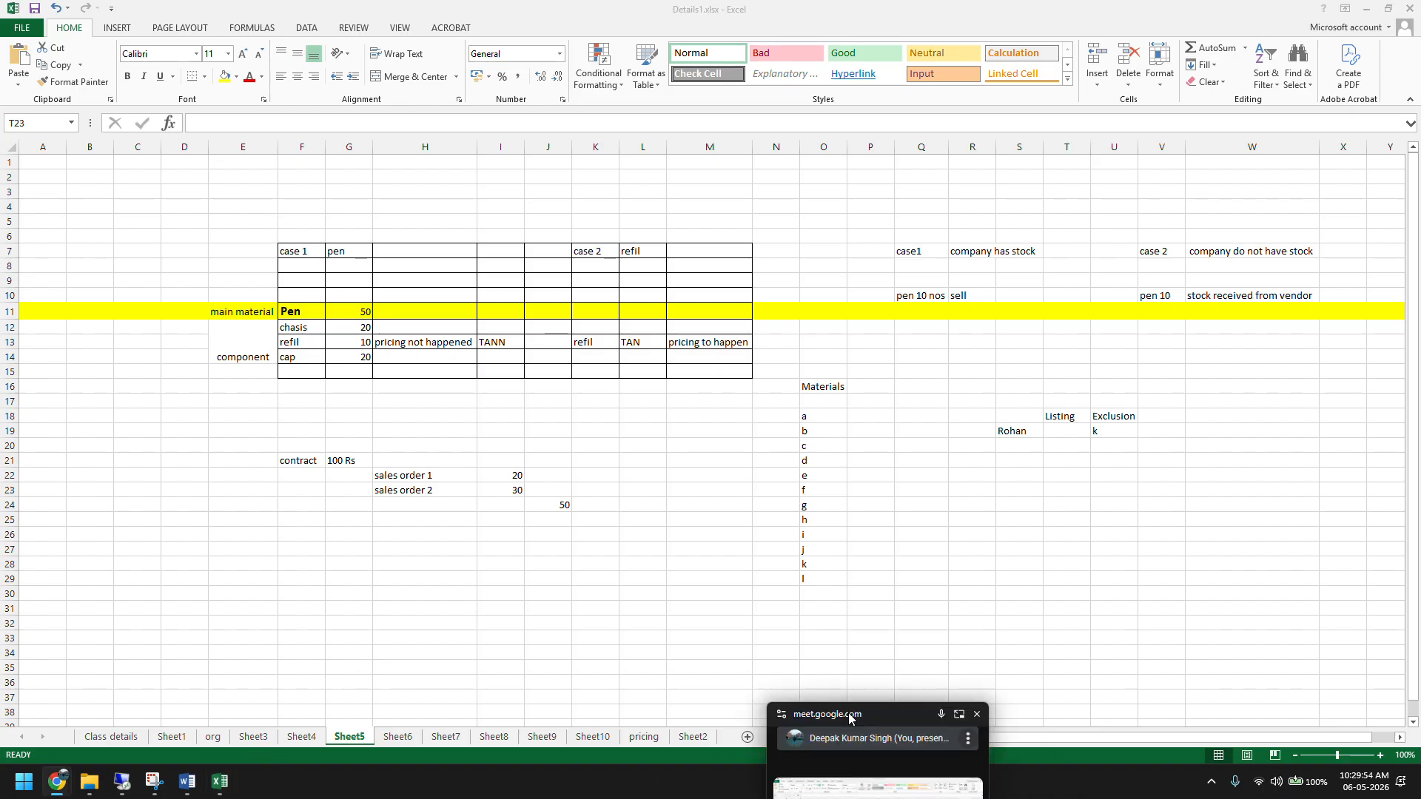
pyautogui.moveTo(849, 717); pyautogui.dragTo(284, 229)
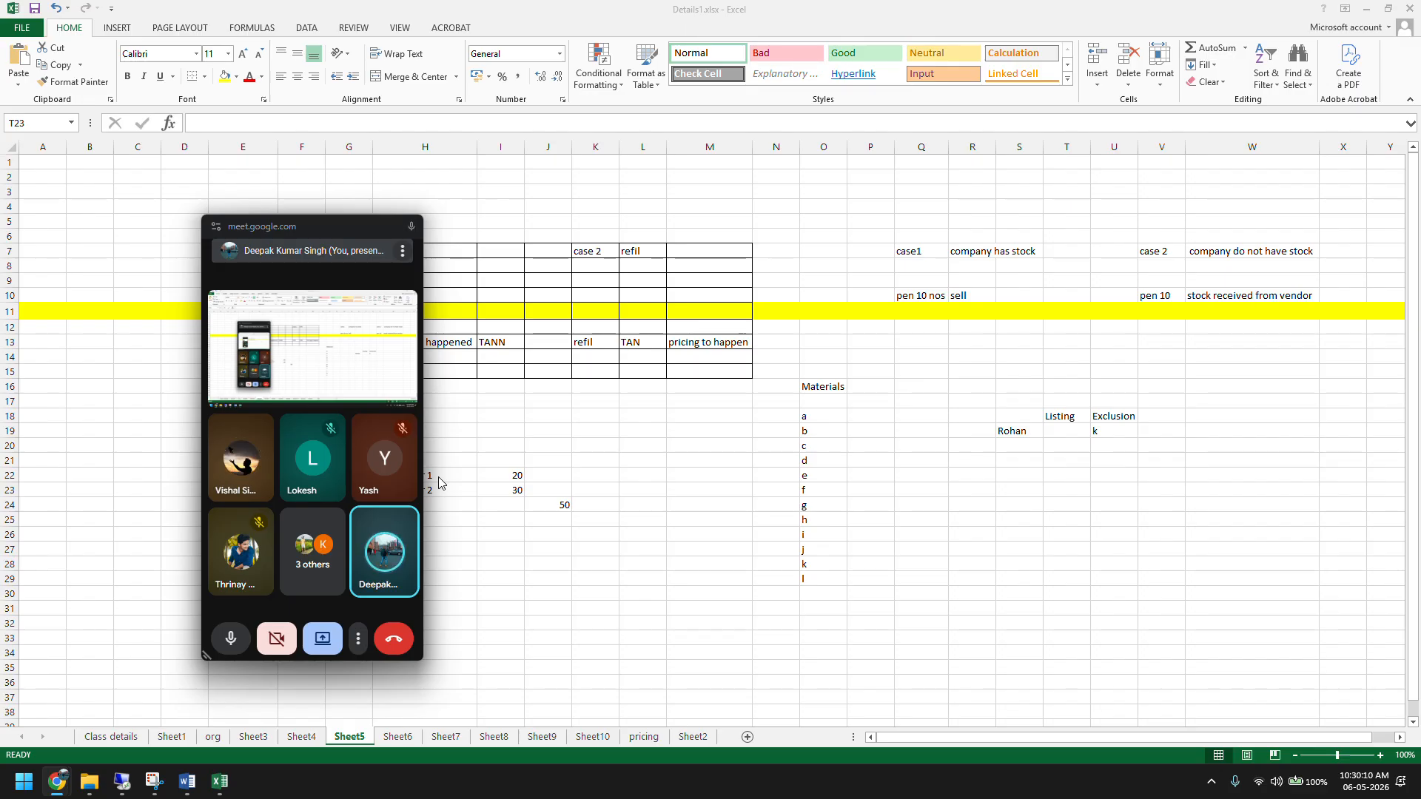
# Step: Highlight the whole Materials list from the heading to l, and the customer name in cell S19
pyautogui.click(1011, 495)
pyautogui.moveTo(811, 384); pyautogui.dragTo(839, 570)
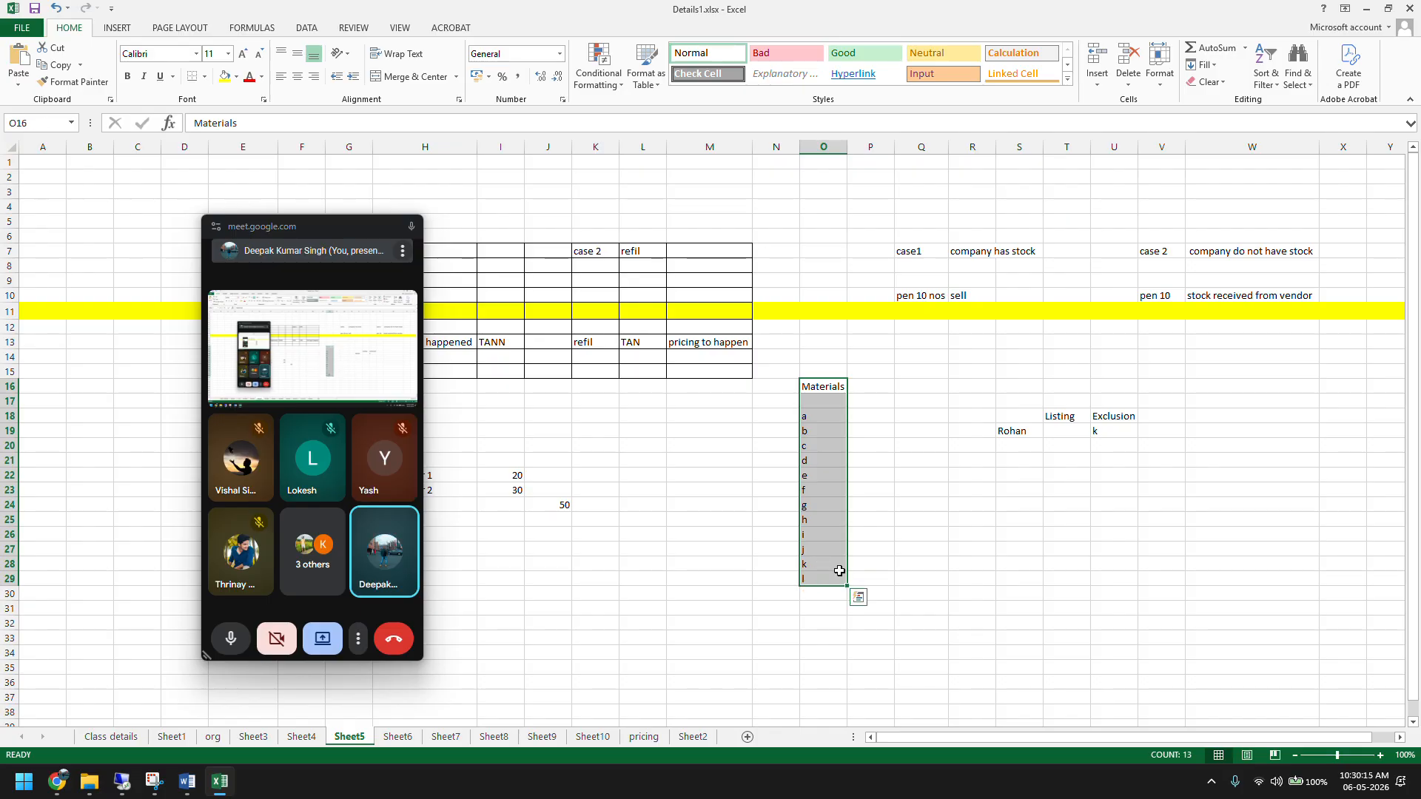
pyautogui.click(1013, 430)
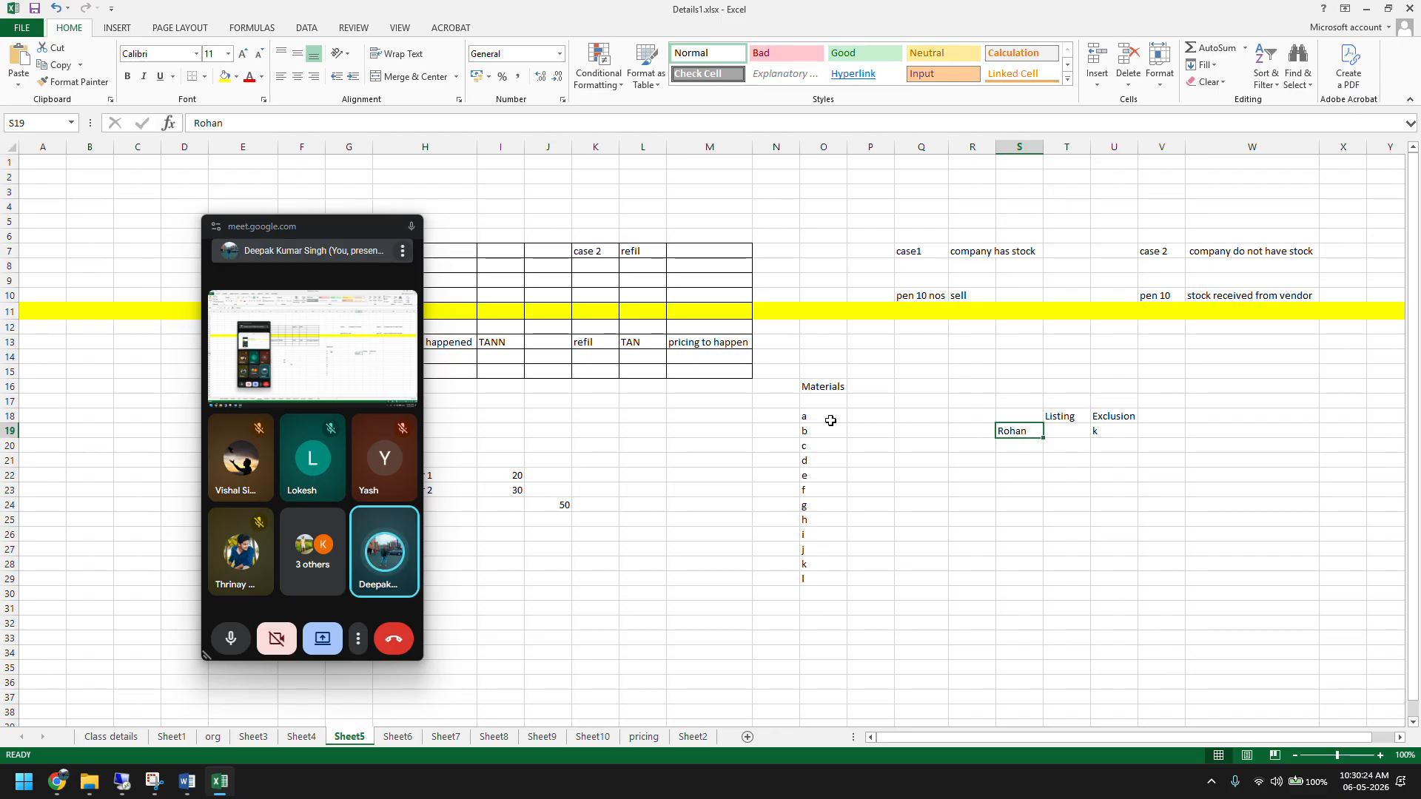
# Step: Change the font color of materials a, b and c in the Materials column to light green
pyautogui.moveTo(823, 417); pyautogui.dragTo(819, 444)
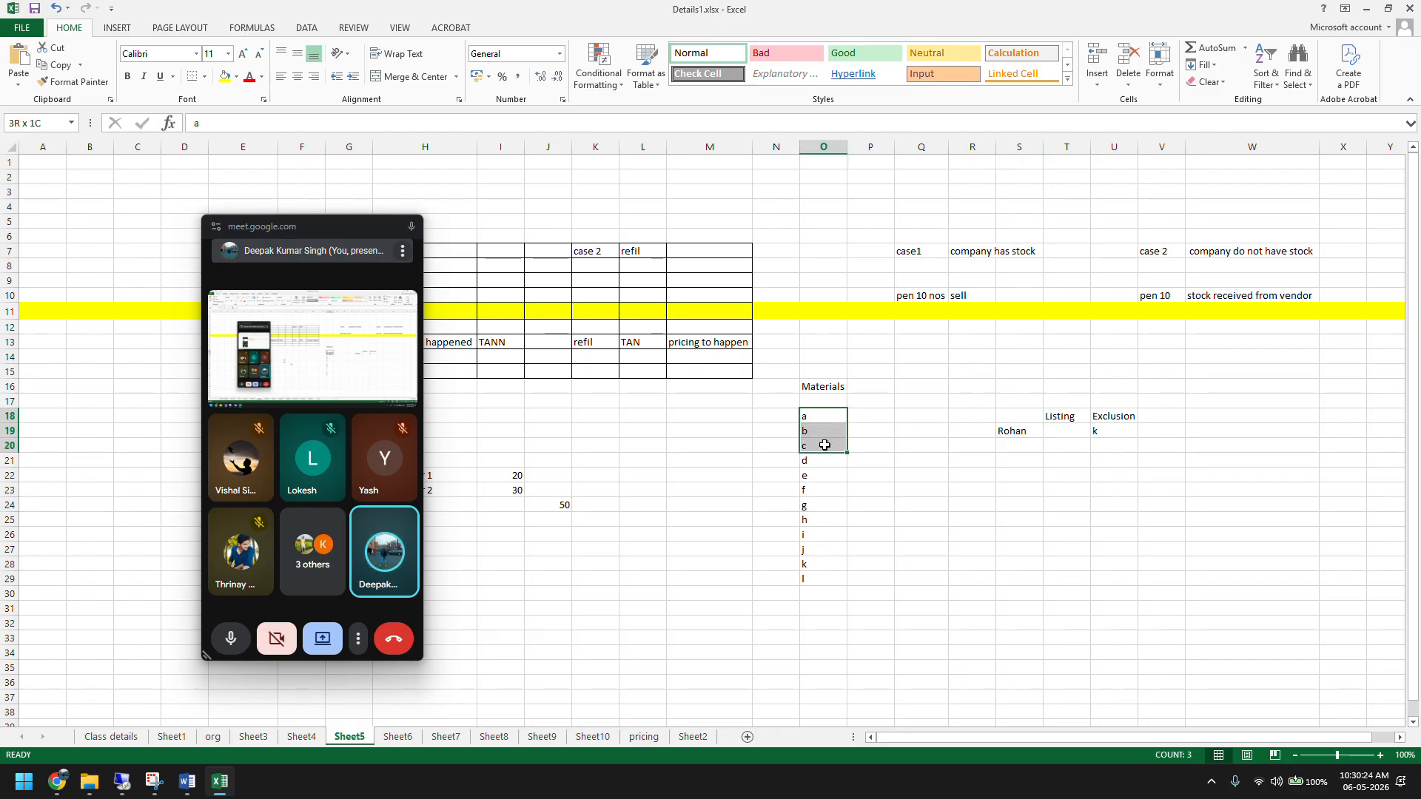
pyautogui.click(236, 76)
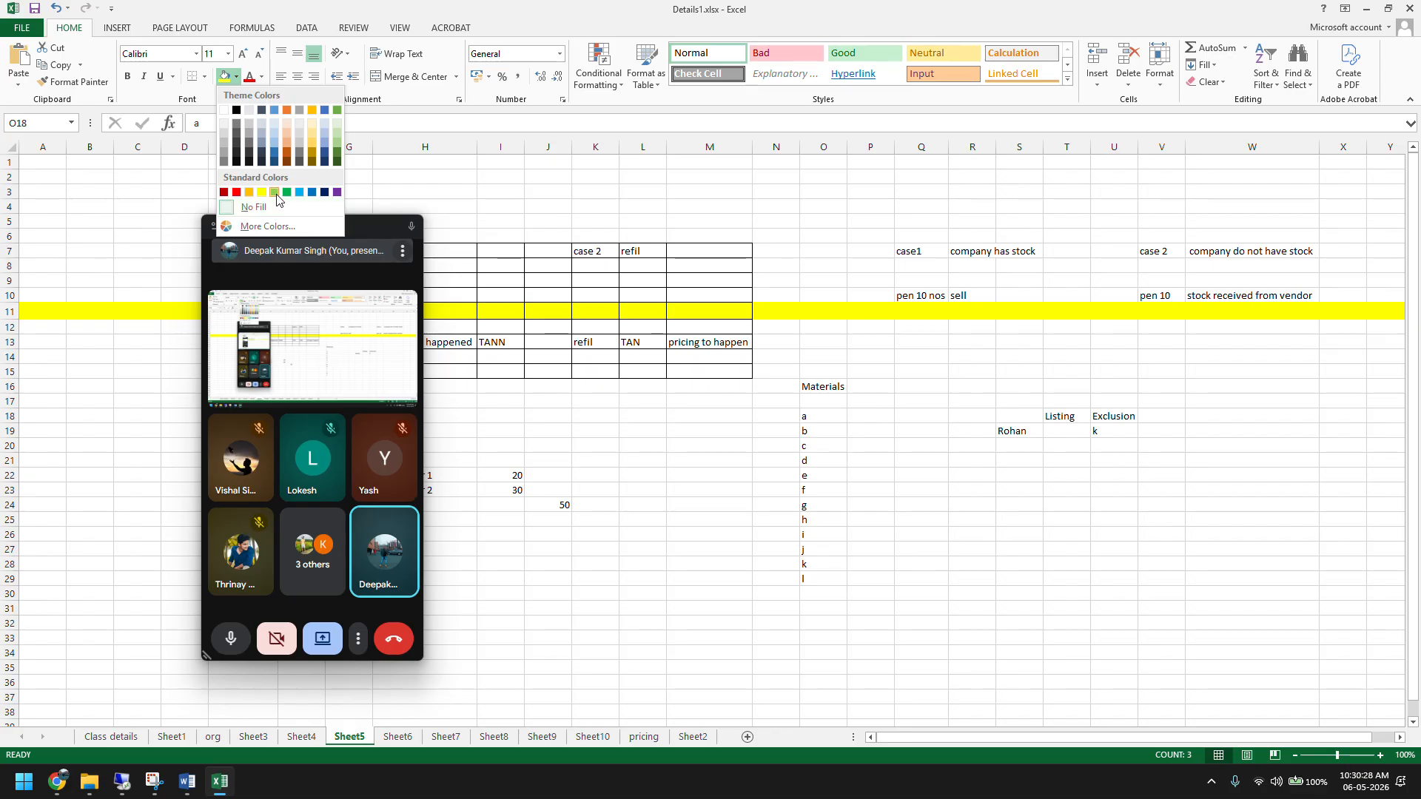
pyautogui.click(851, 493)
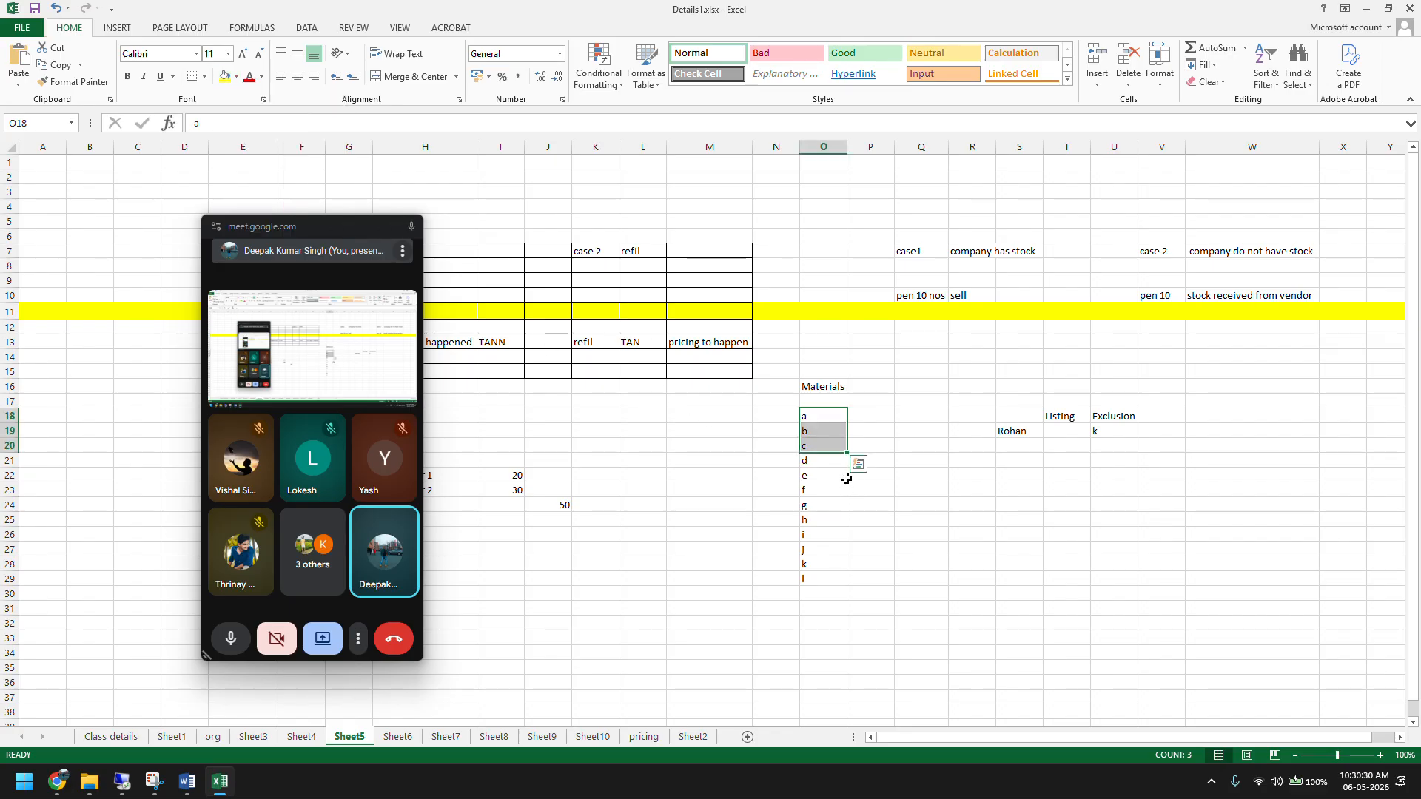
pyautogui.click(236, 79)
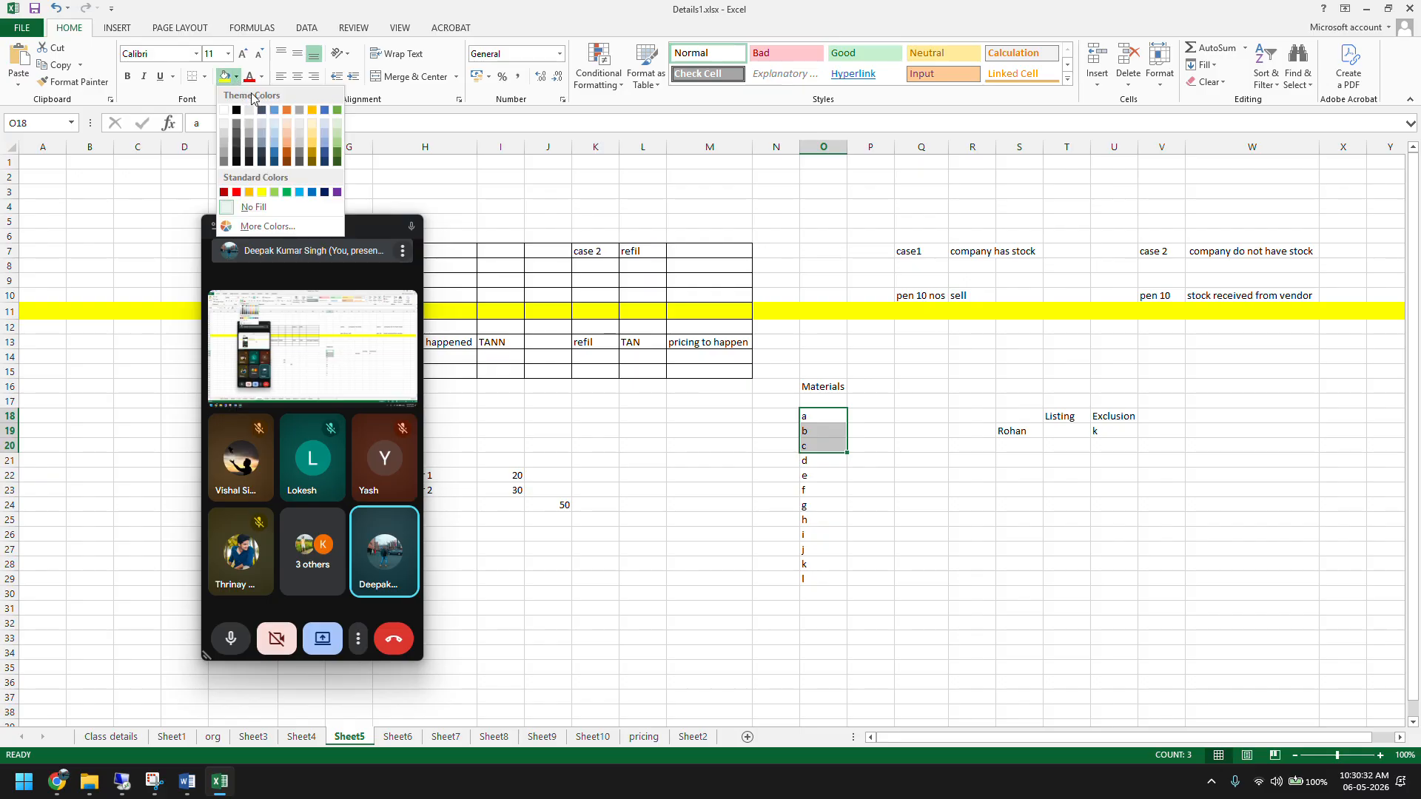
pyautogui.click(261, 77)
pyautogui.click(298, 211)
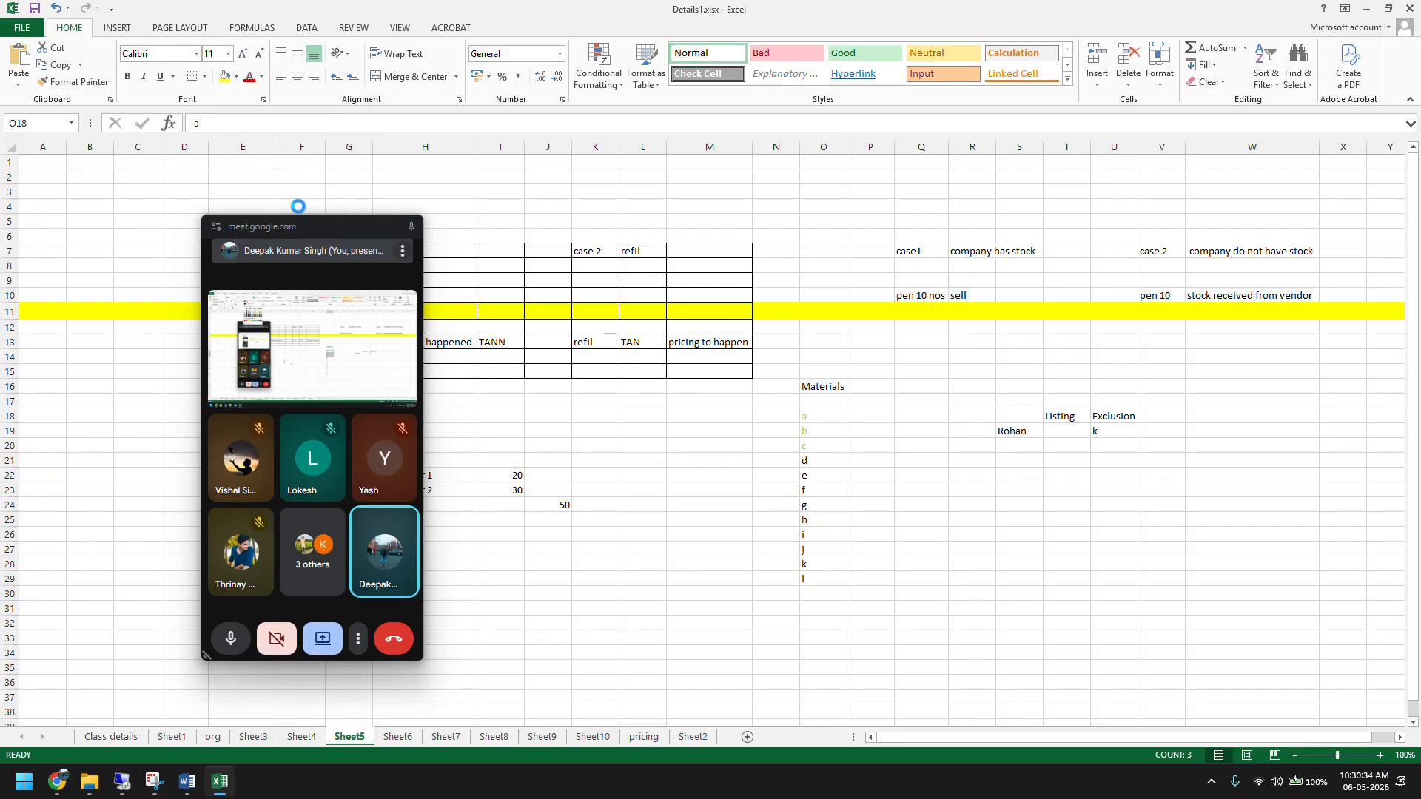
# Step: Fill the cells of materials a, b and c with black
pyautogui.click(236, 77)
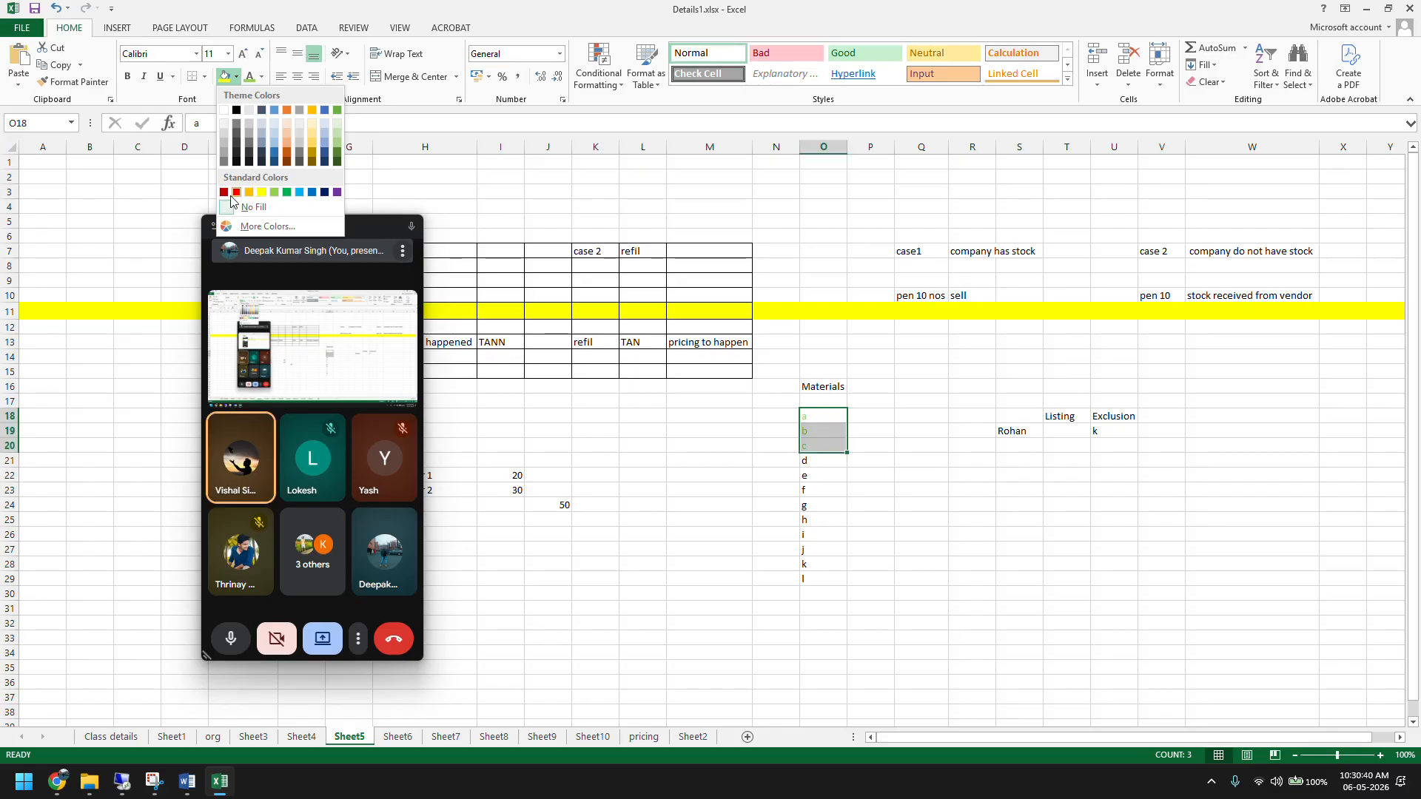
pyautogui.click(236, 110)
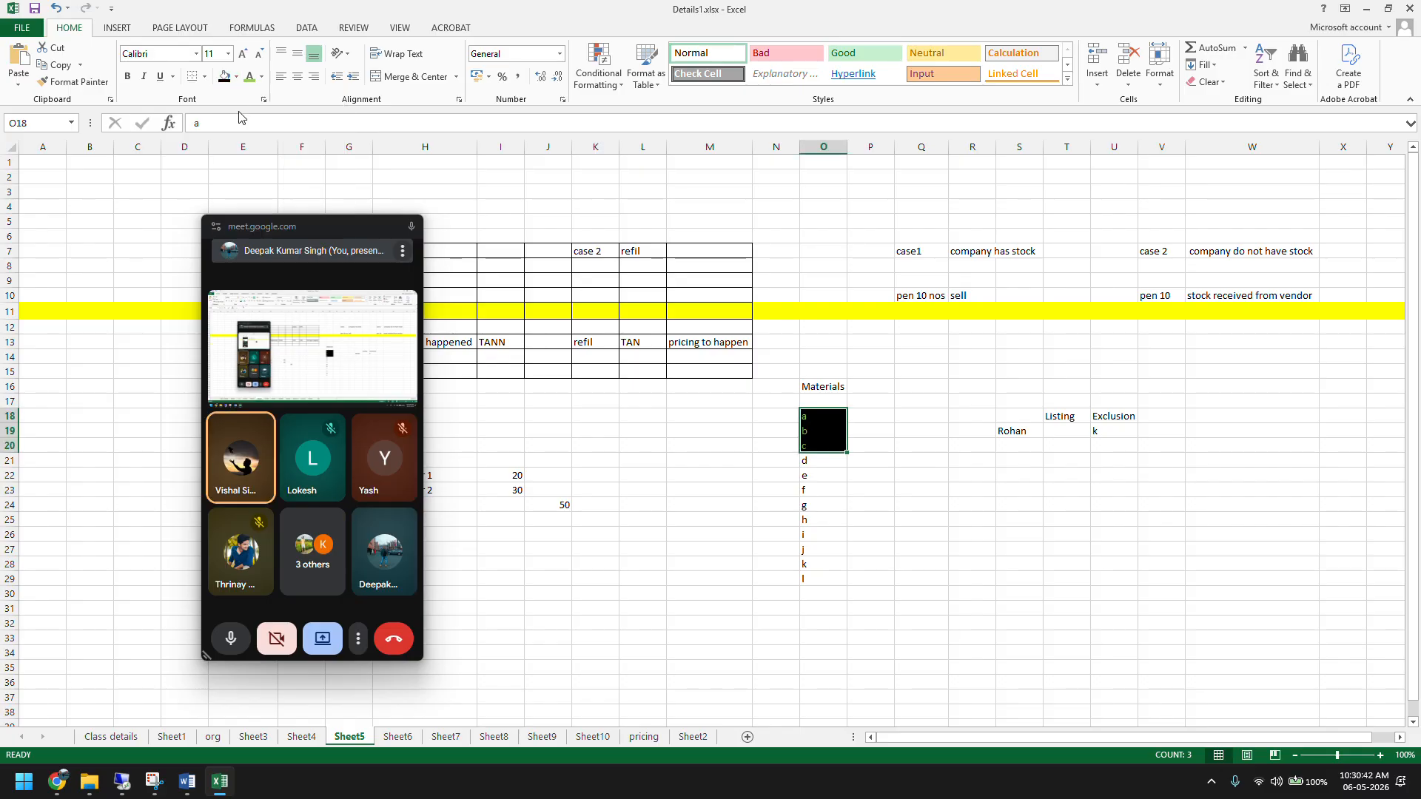
pyautogui.click(755, 457)
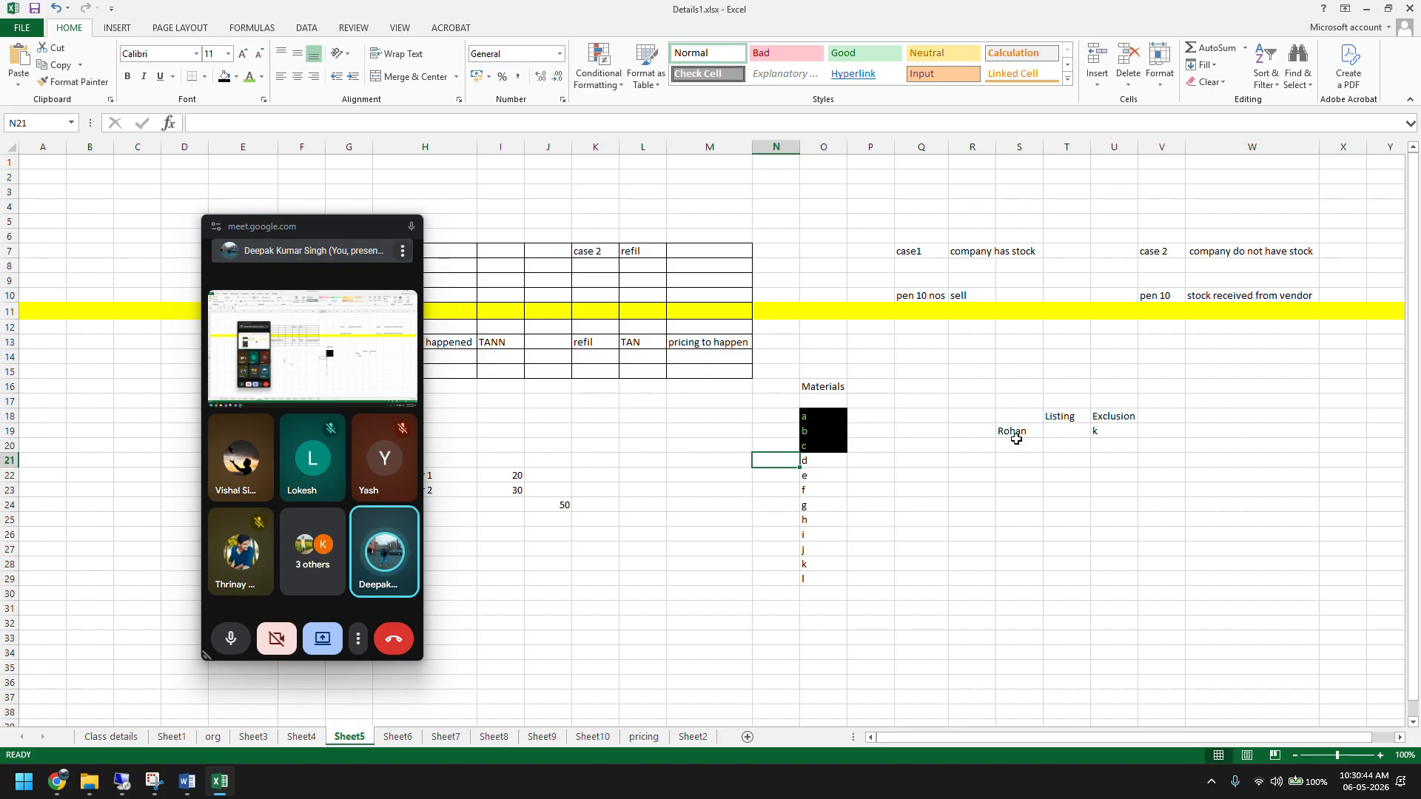
# Step: Highlight materials a to c and the Listing column, and clear k from under Exclusion in cell U19
pyautogui.moveTo(834, 416); pyautogui.dragTo(827, 445)
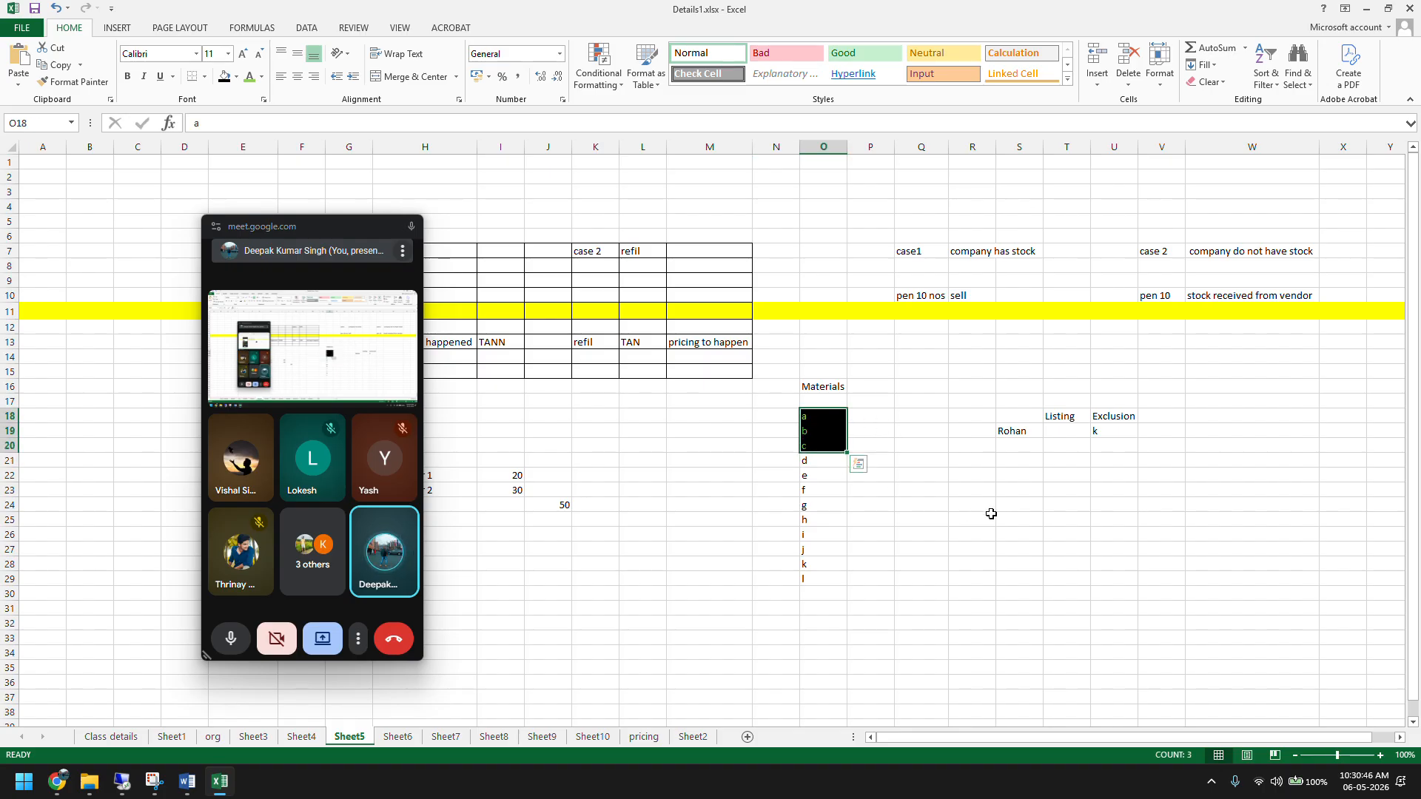
pyautogui.click(1069, 146)
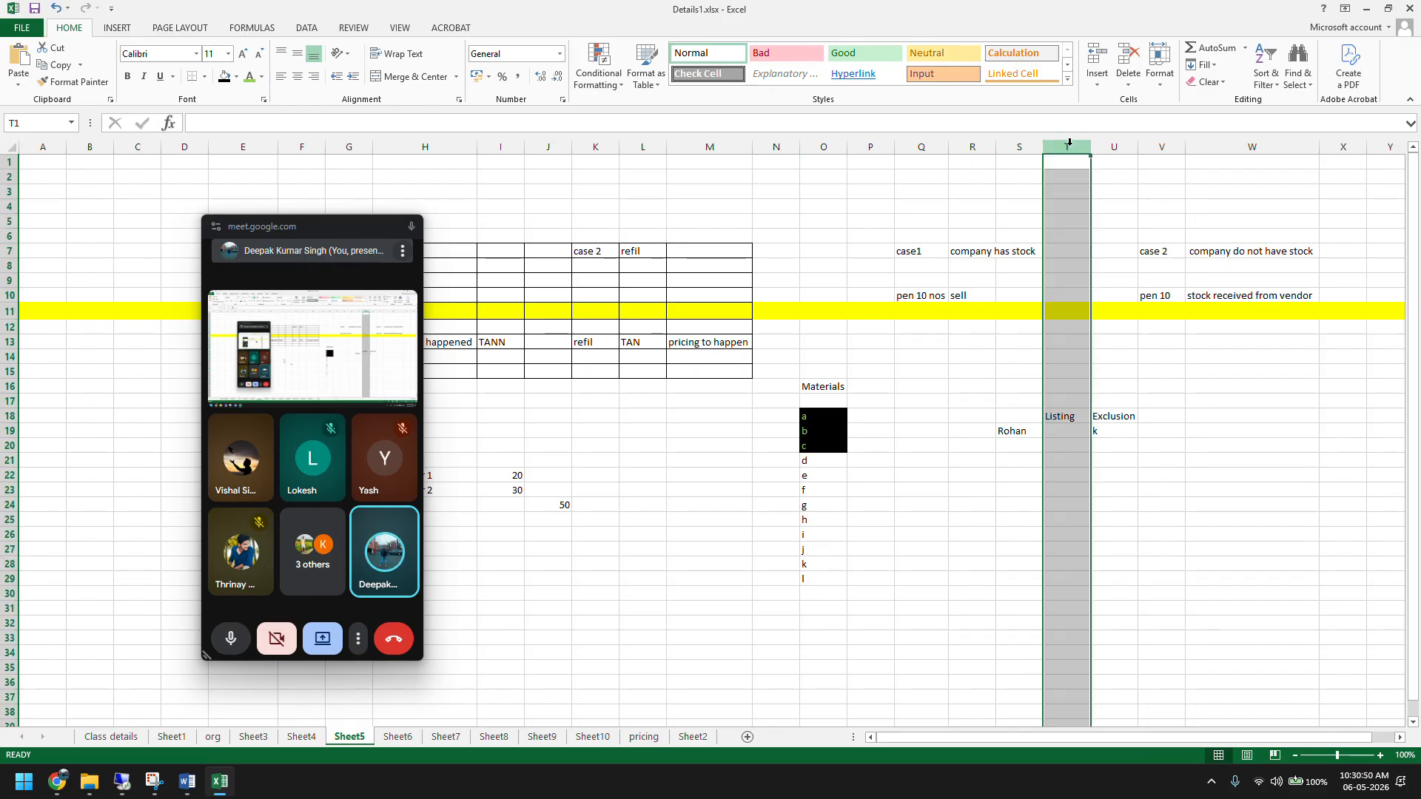
pyautogui.click(1109, 432)
pyautogui.press('Delete')
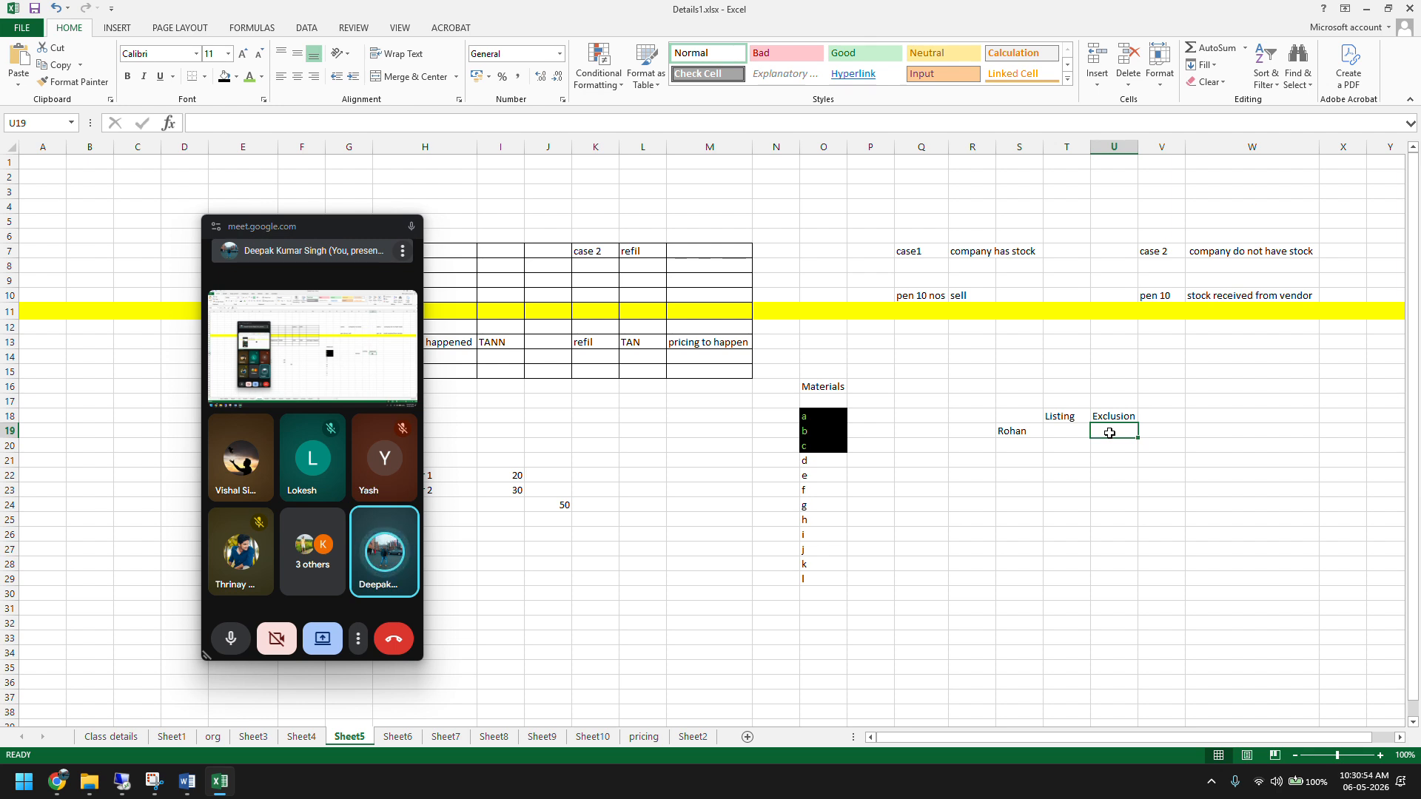
# Step: Highlight the Exclusion column and copy materials d to l into it, starting at cell U21
pyautogui.click(1113, 147)
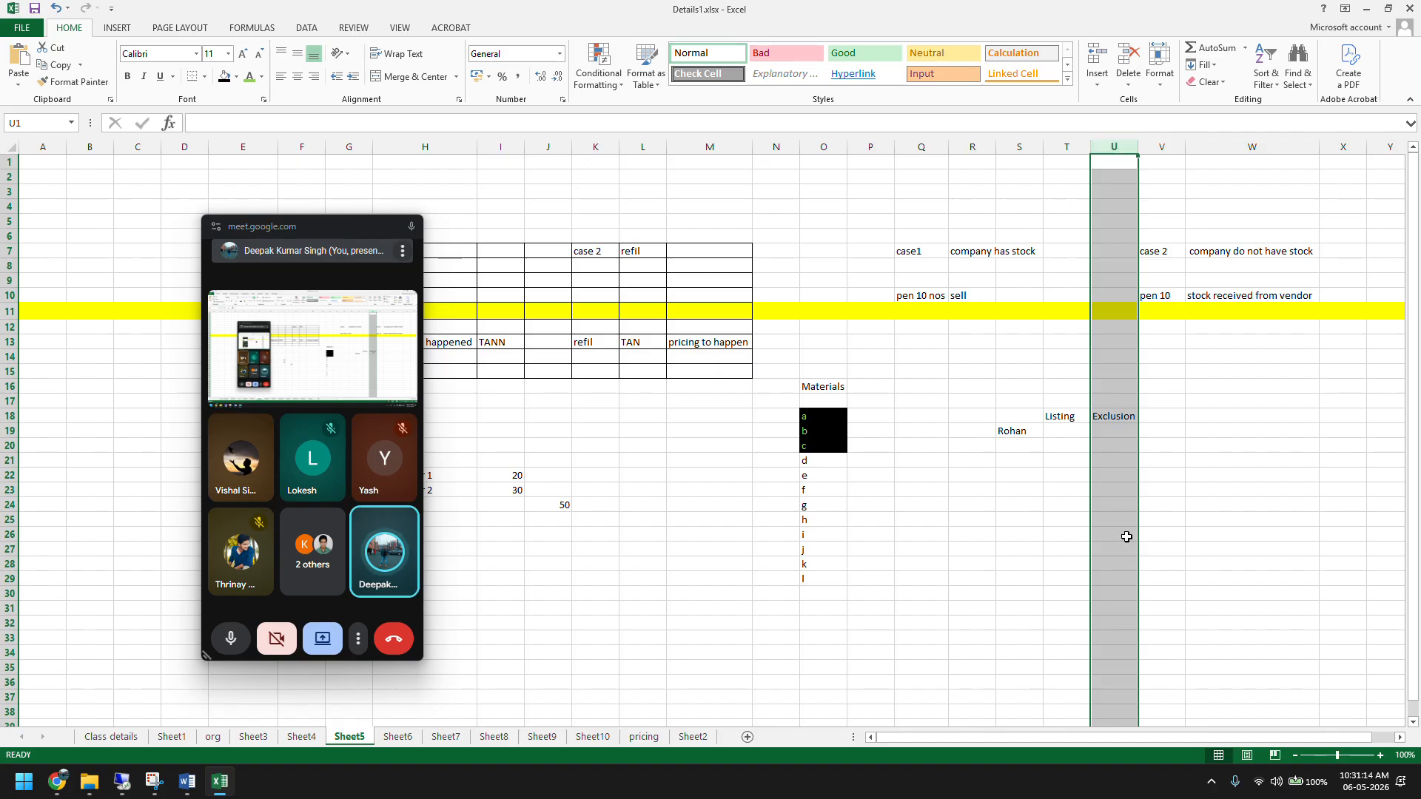
pyautogui.moveTo(821, 460); pyautogui.dragTo(817, 579)
pyautogui.hotkey('ctrl', 'c')
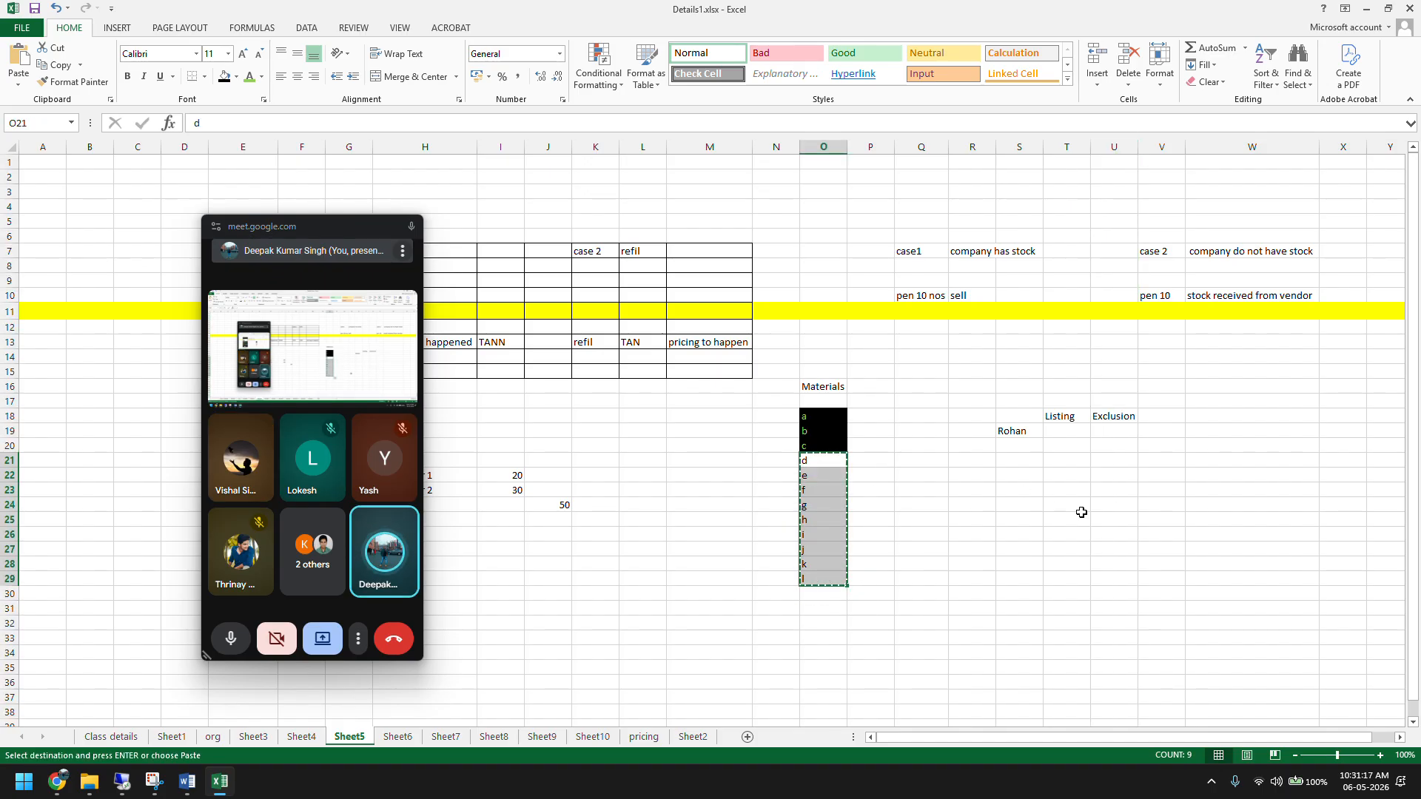
pyautogui.click(1105, 458)
pyautogui.hotkey('ctrl', 'v')
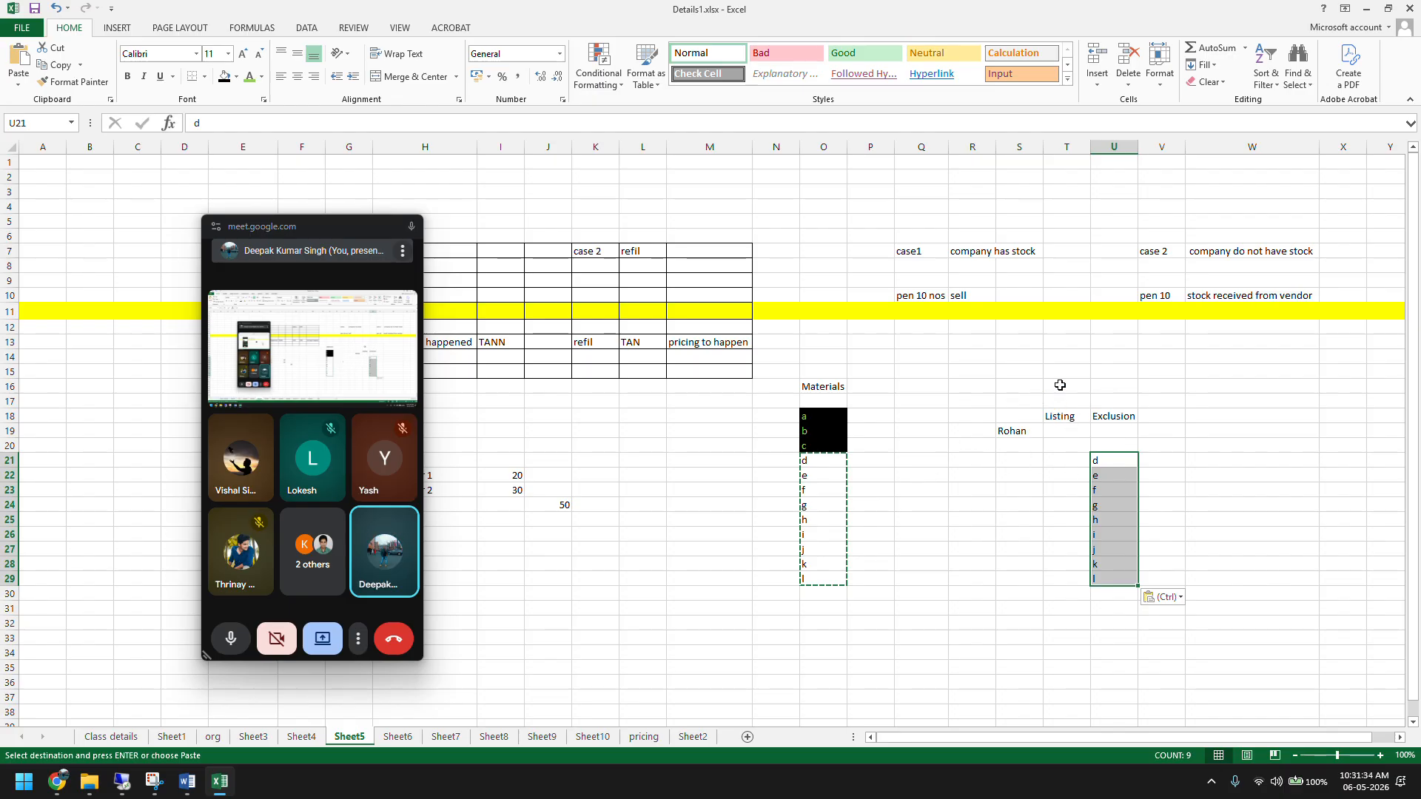
# Step: Highlight the cells around the Listing heading and the materials d to l under Exclusion
pyautogui.moveTo(1059, 385); pyautogui.dragTo(1080, 477)
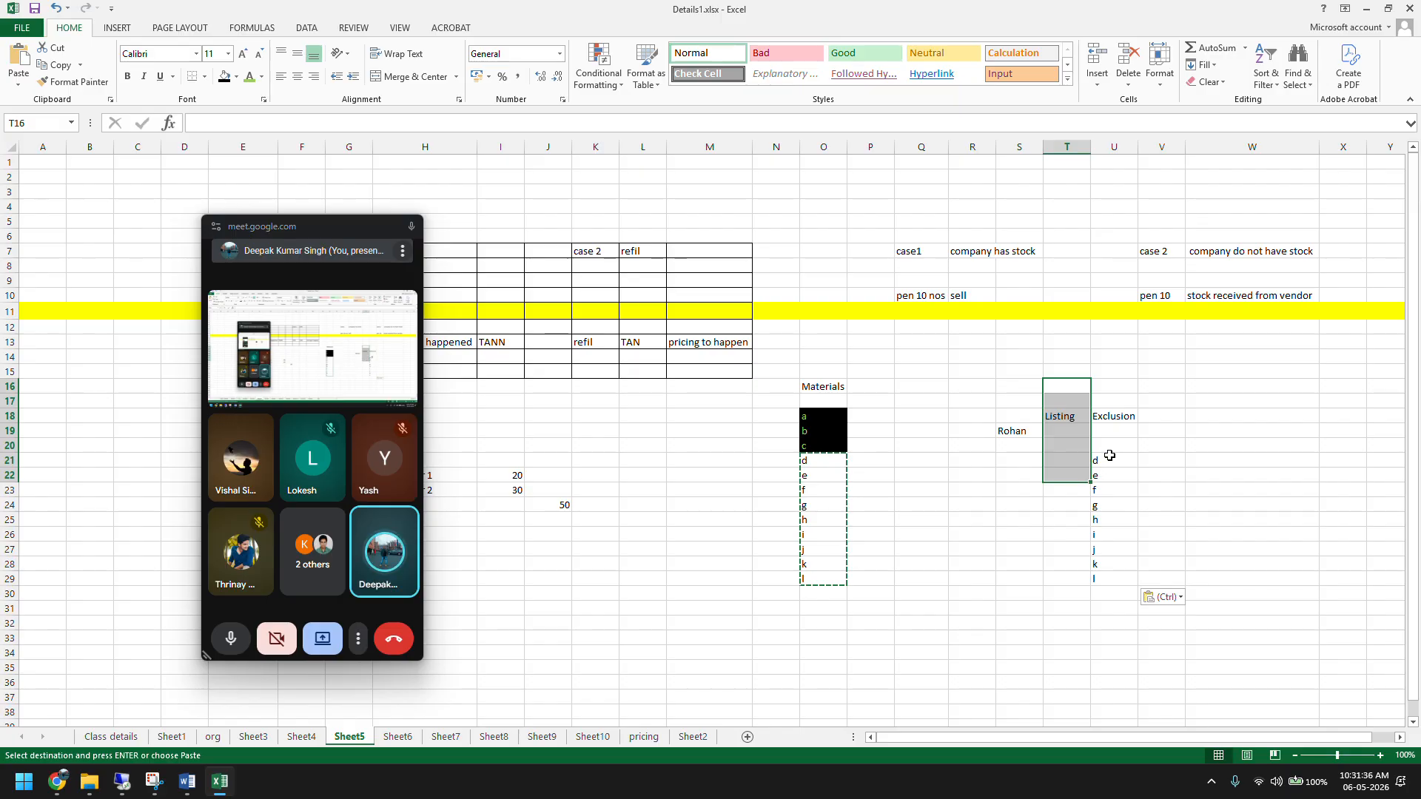
pyautogui.moveTo(1109, 462); pyautogui.dragTo(1109, 578)
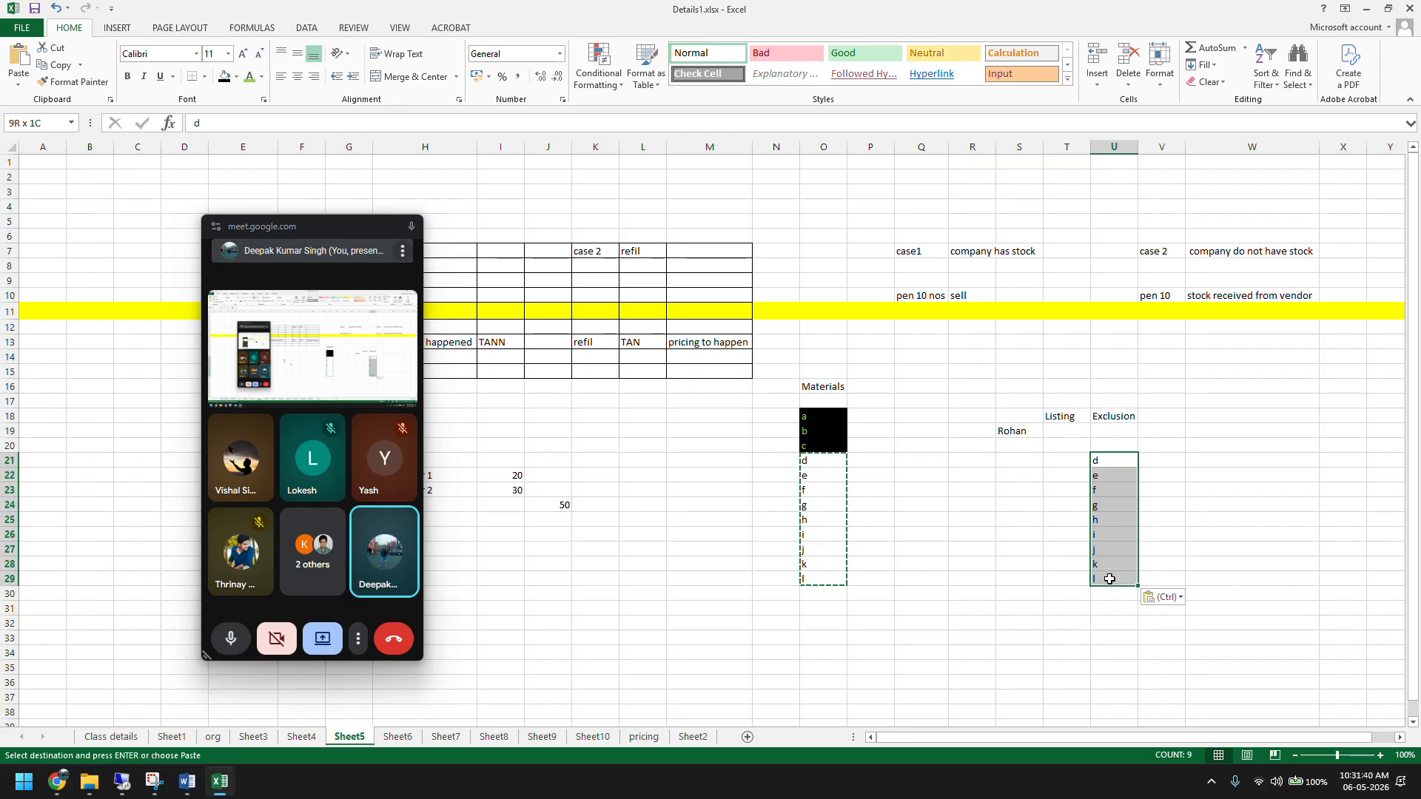
pyautogui.click(703, 551)
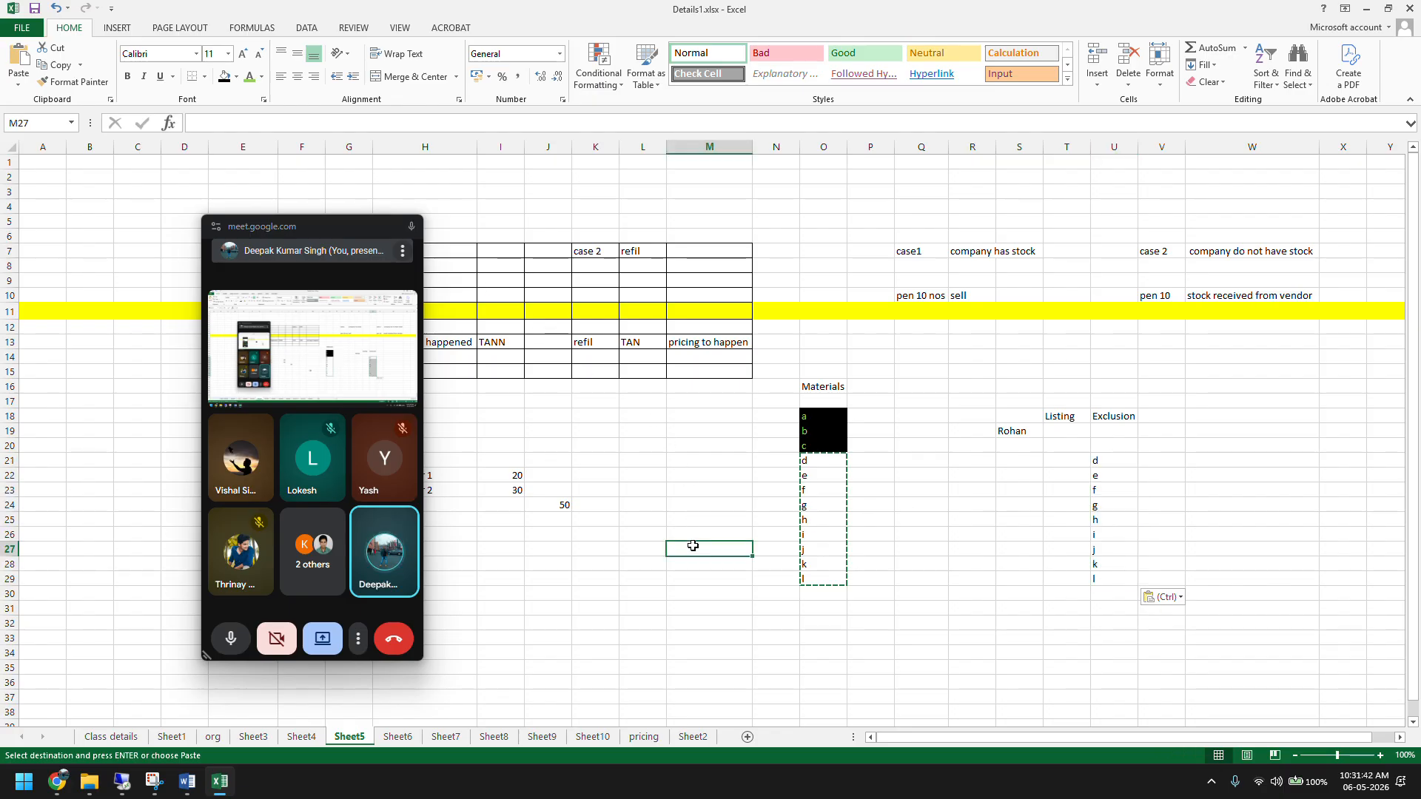
# Step: Remove the fill color from materials a to l in the Materials column
pyautogui.moveTo(819, 414); pyautogui.dragTo(818, 579)
pyautogui.click(236, 77)
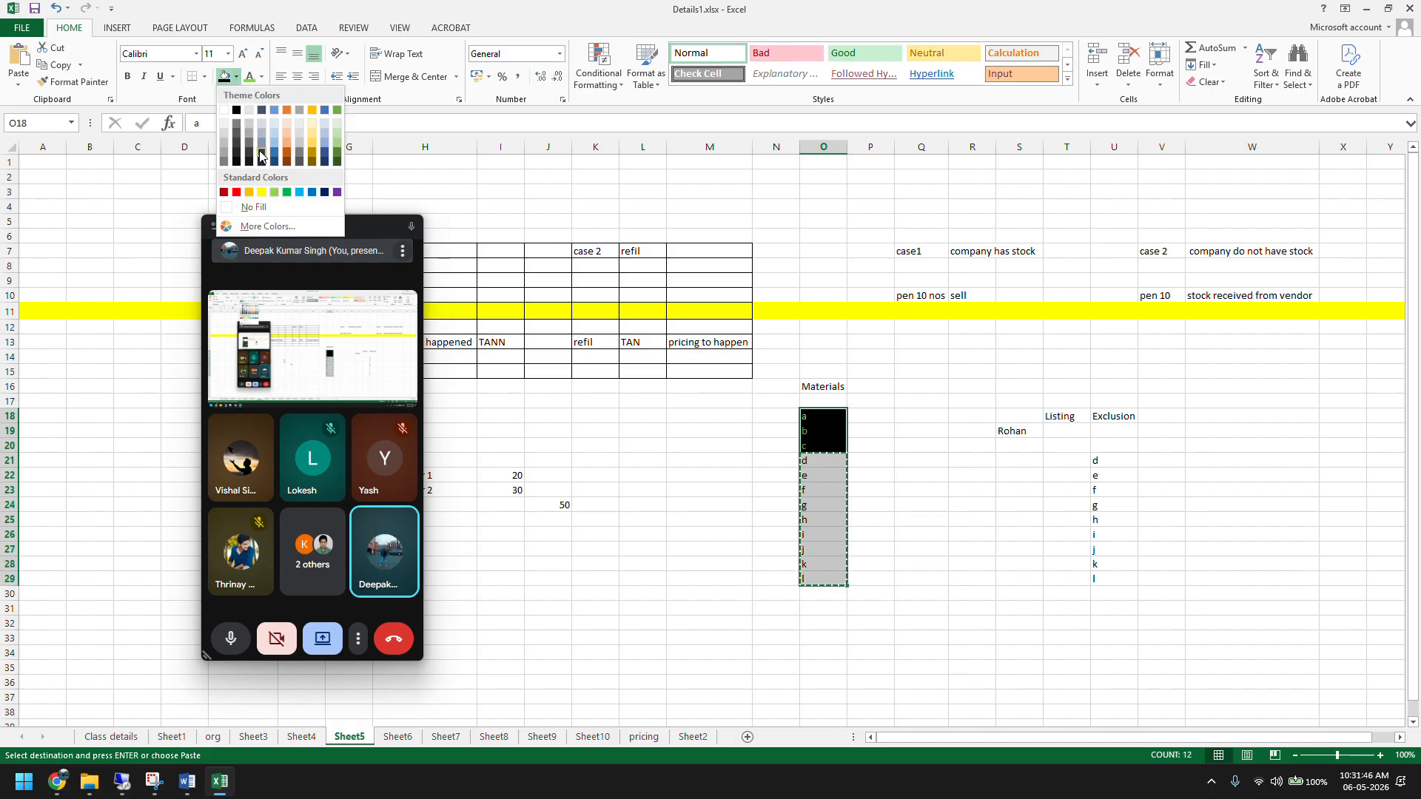
pyautogui.click(264, 208)
pyautogui.click(732, 520)
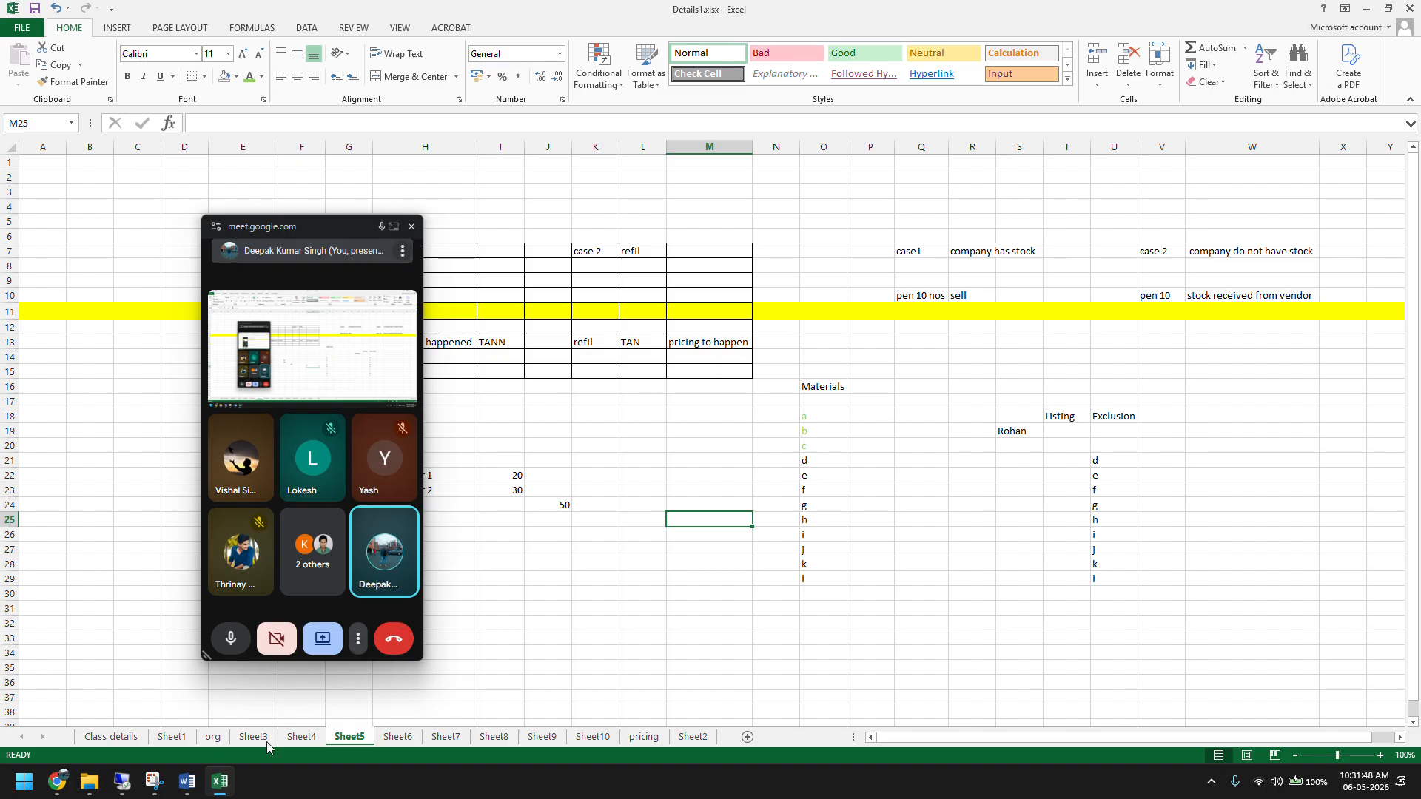
# Step: Switch to the SAP Display IMG, uncover the tree by moving the Google Meet window, and point out the Listing/Exclusion customizing activities
pyautogui.click(122, 788)
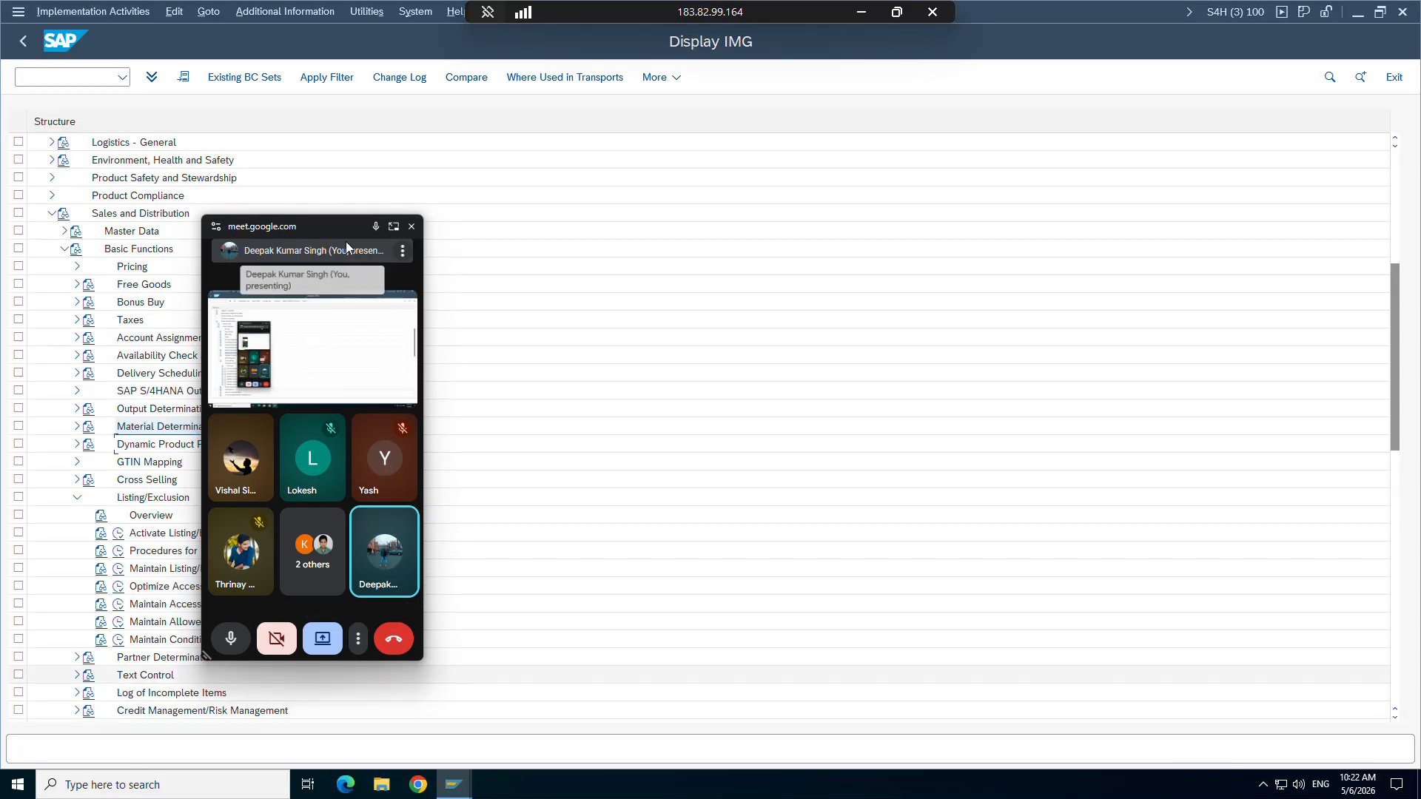
pyautogui.moveTo(345, 241); pyautogui.dragTo(781, 274)
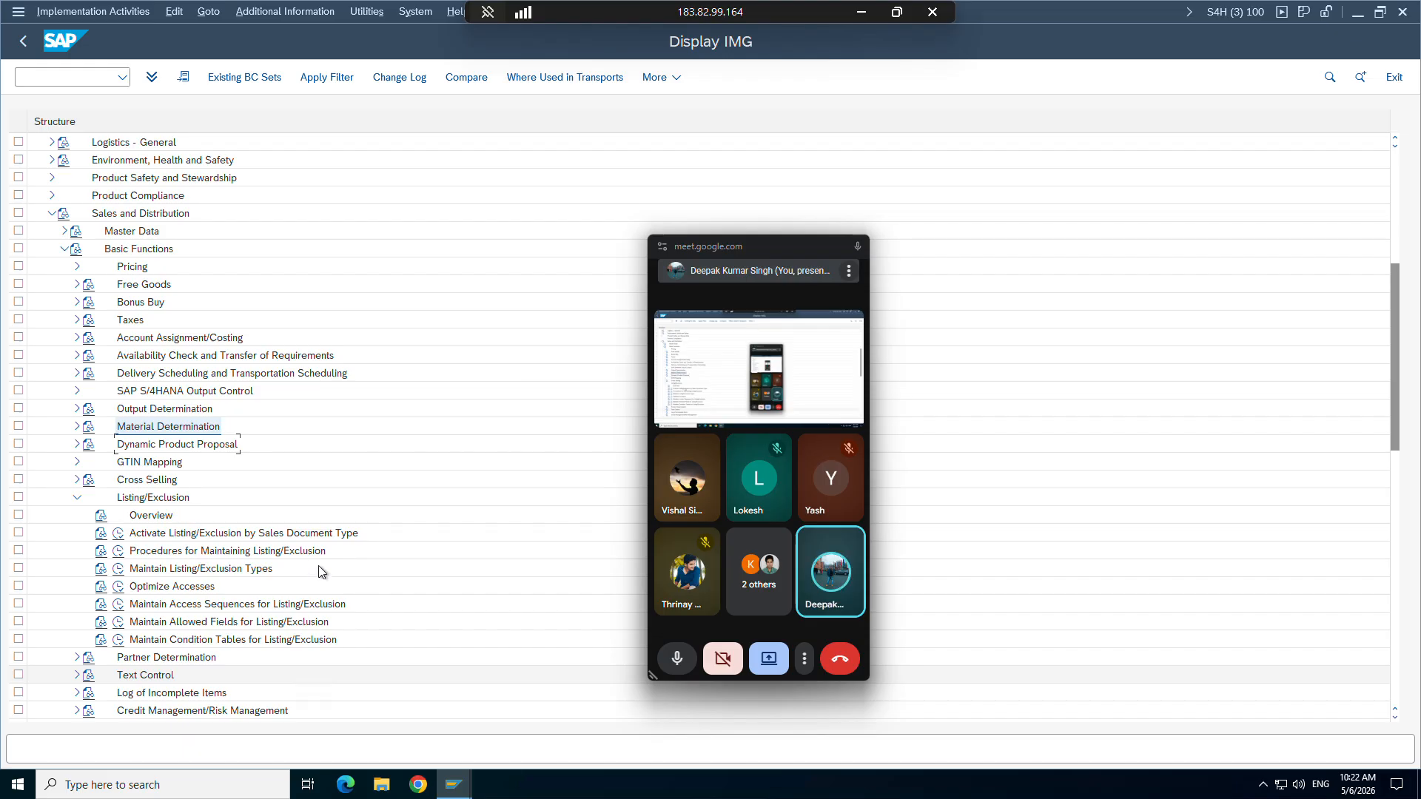
pyautogui.click(211, 640)
pyautogui.scroll(-2, 232, 608)
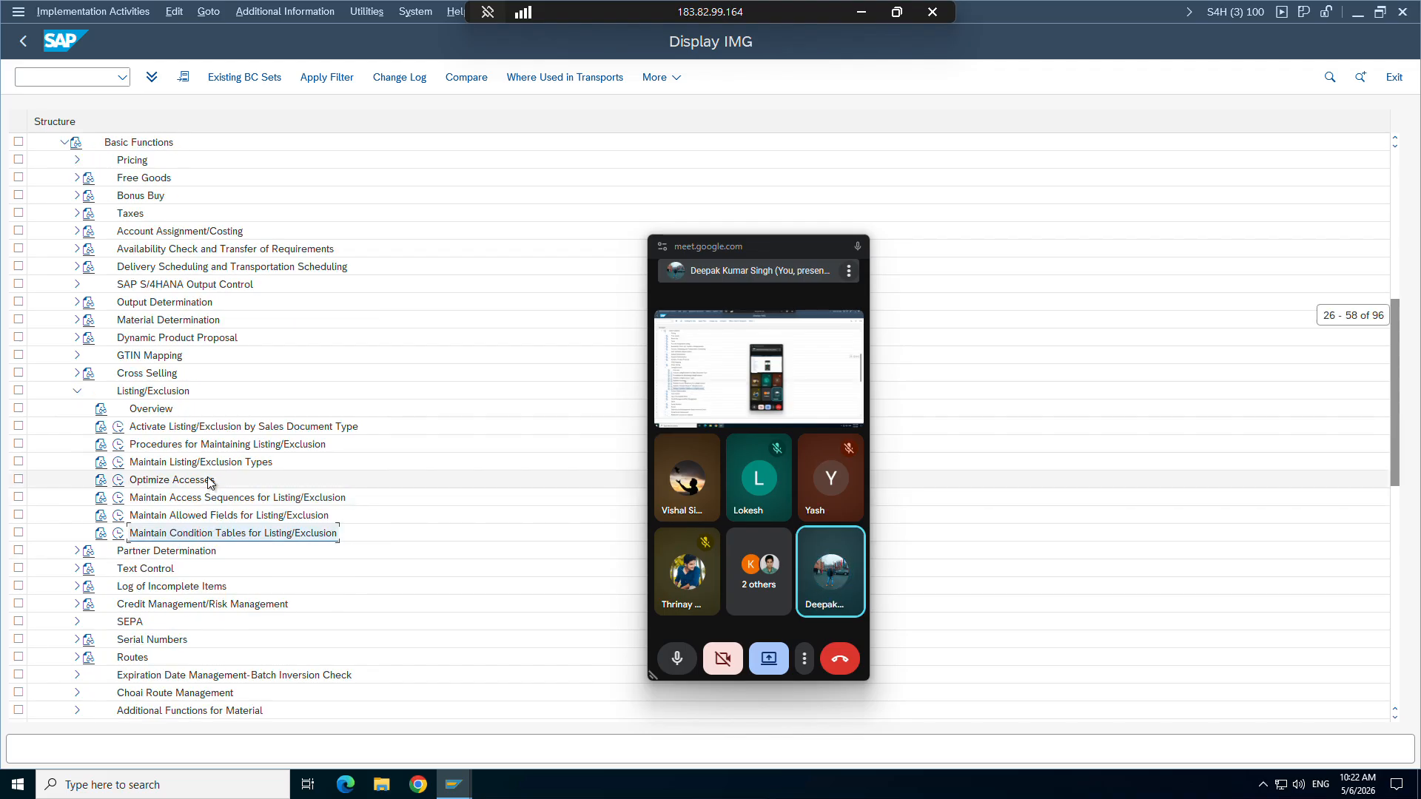
pyautogui.click(218, 515)
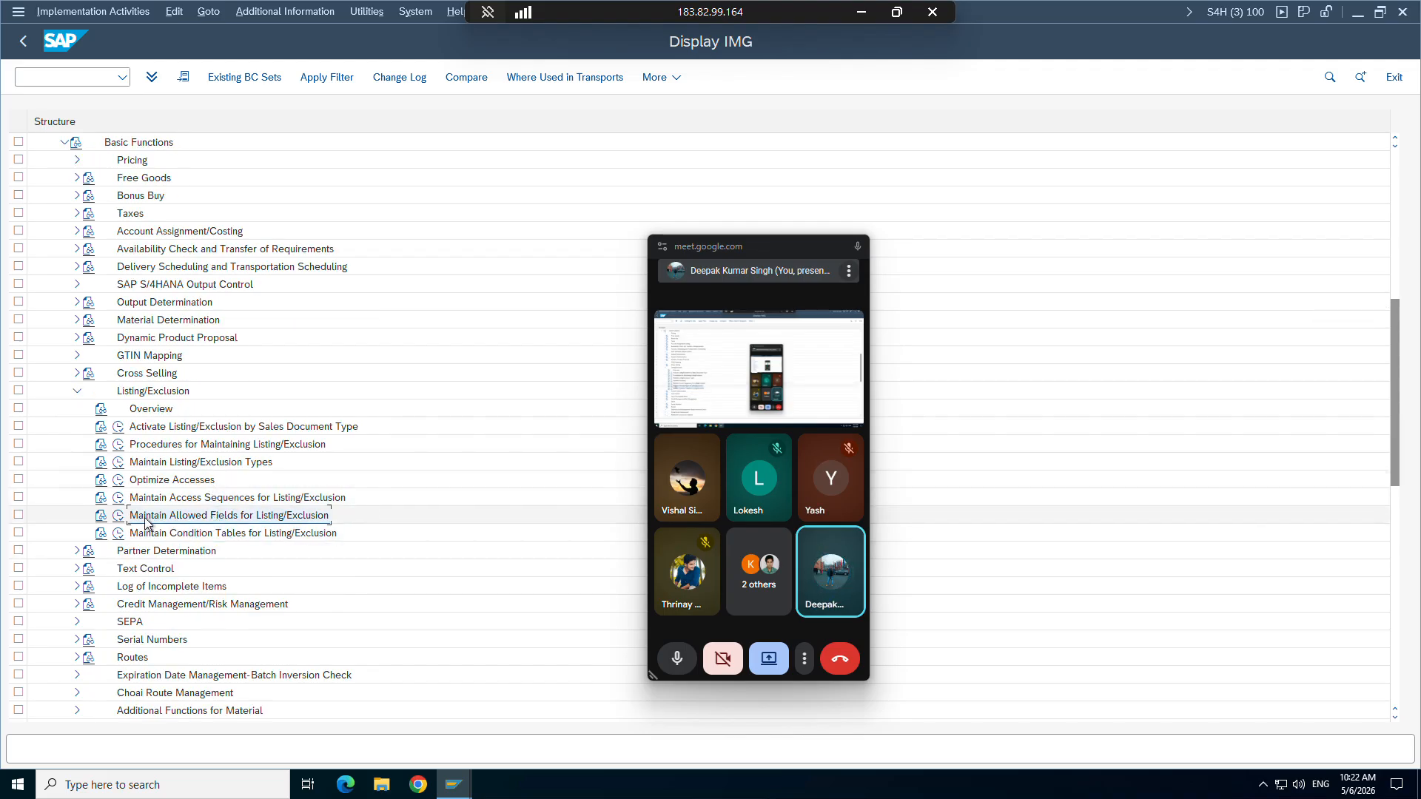
pyautogui.click(203, 533)
pyautogui.click(199, 501)
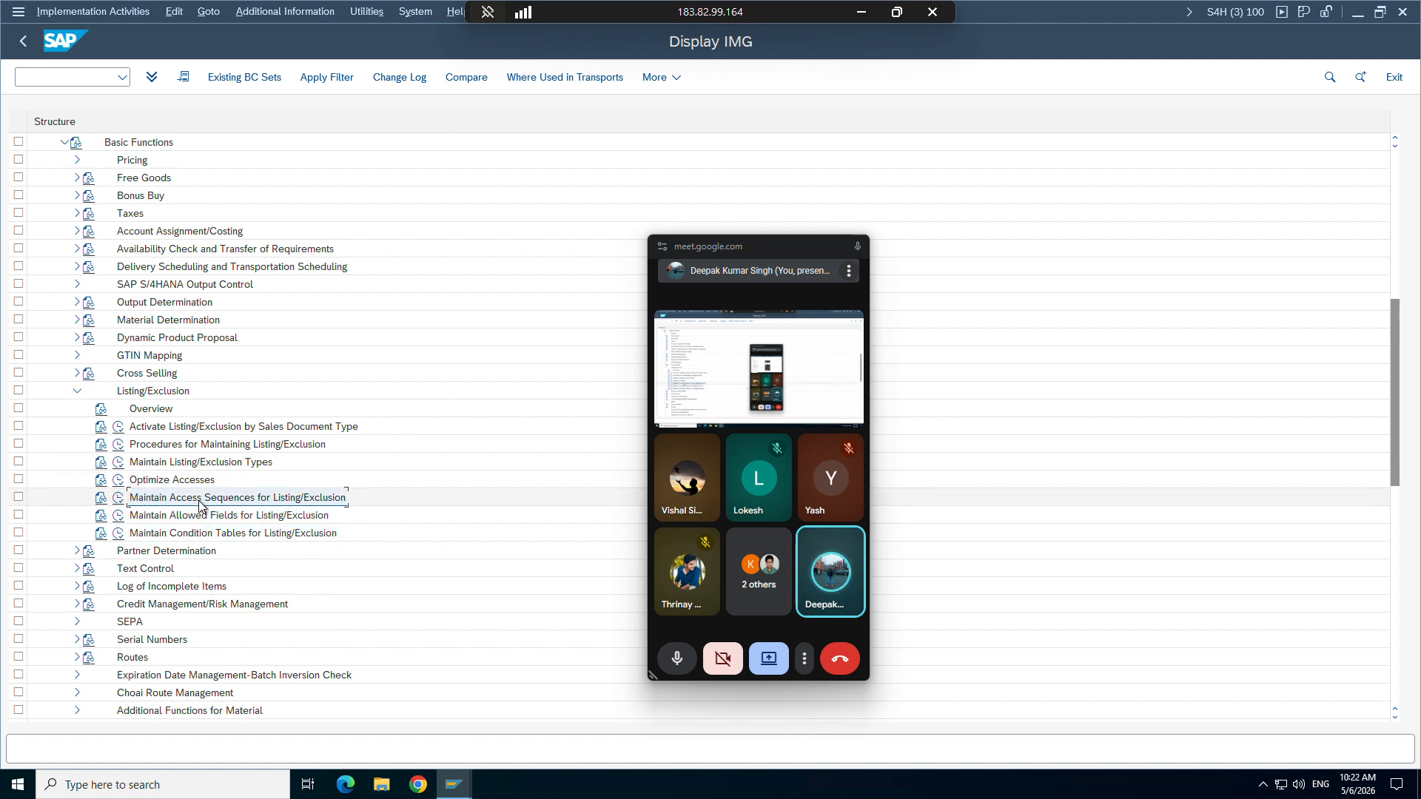
pyautogui.click(189, 464)
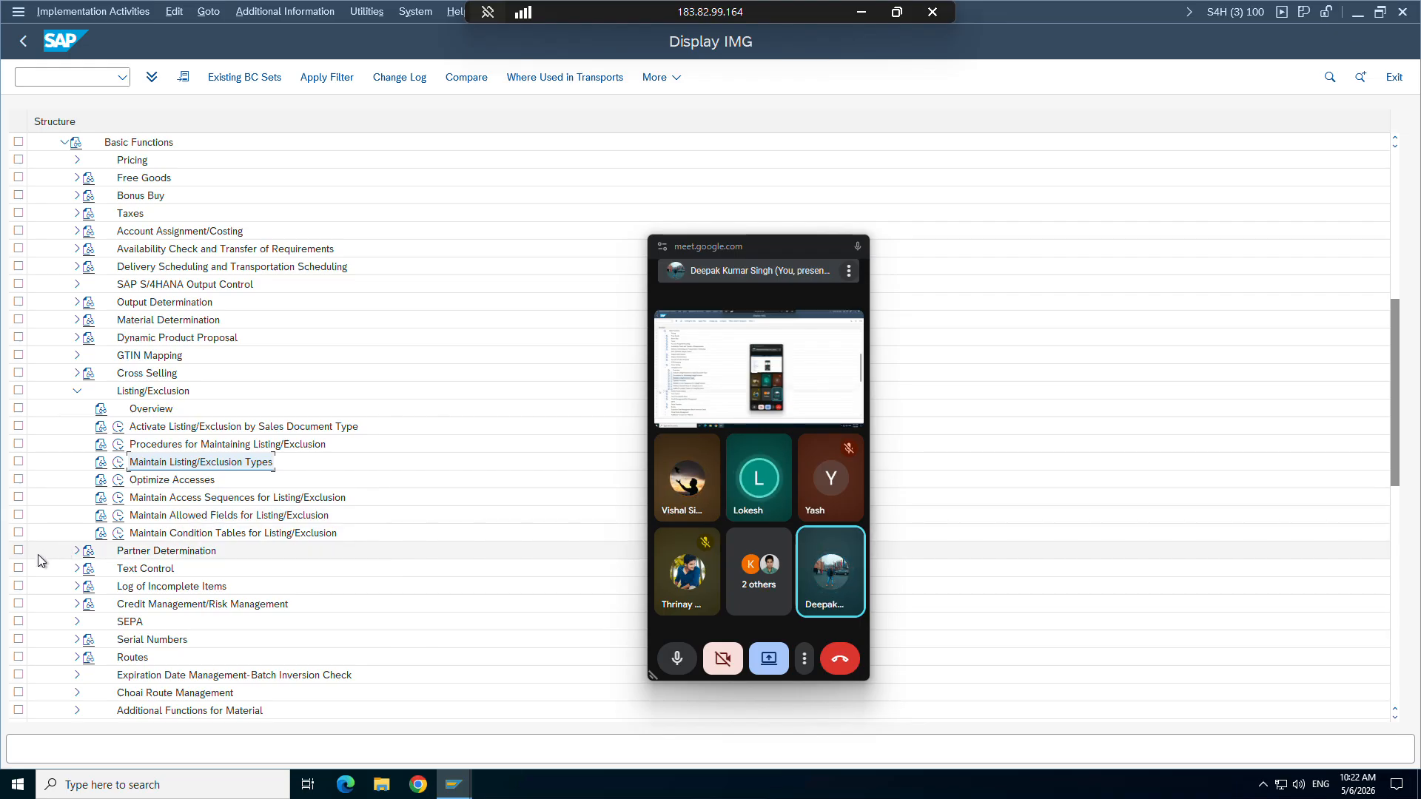
# Step: Open Maintain Condition Tables for Listing/Exclusion, review the existing table numbers with a glance at the Excel example, and close the list
pyautogui.click(118, 533)
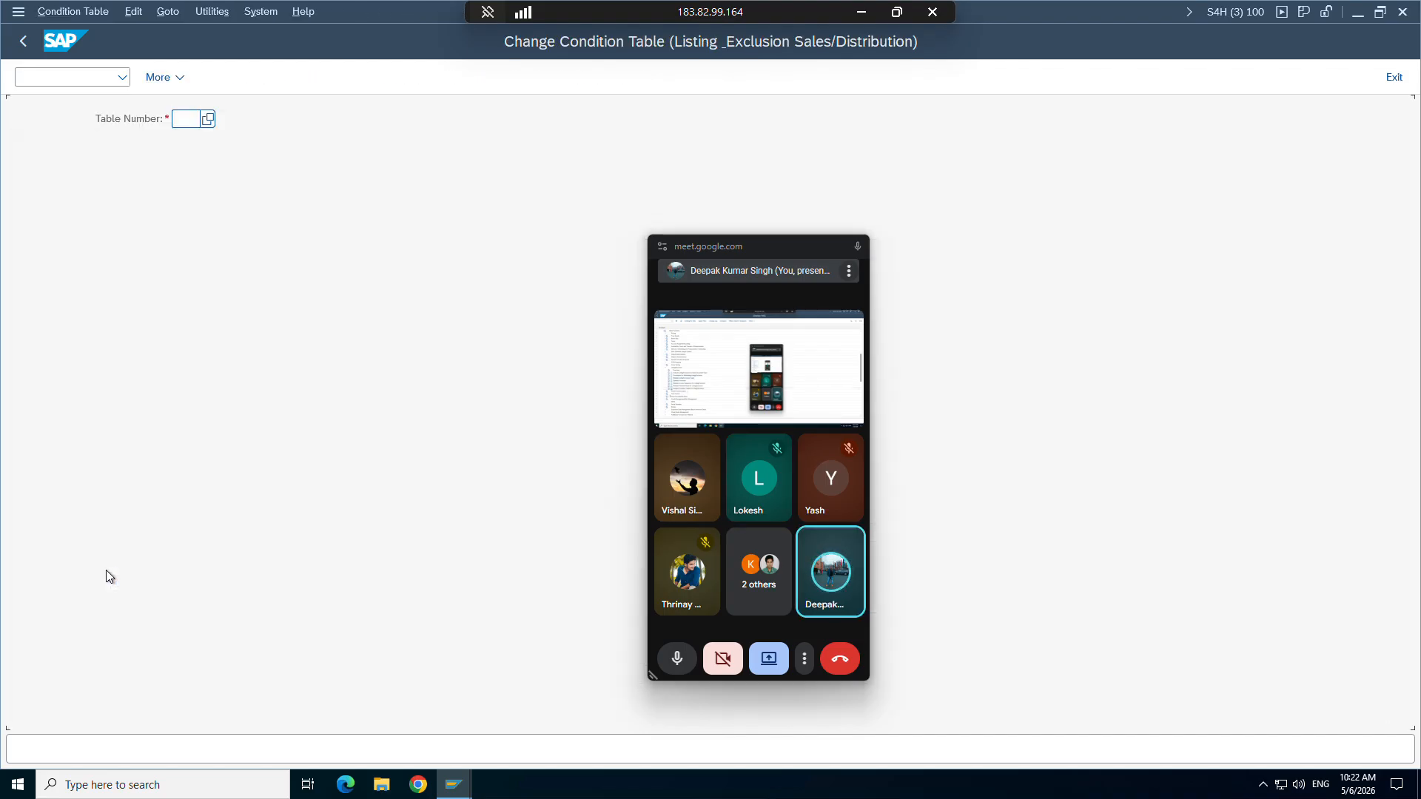
pyautogui.click(208, 124)
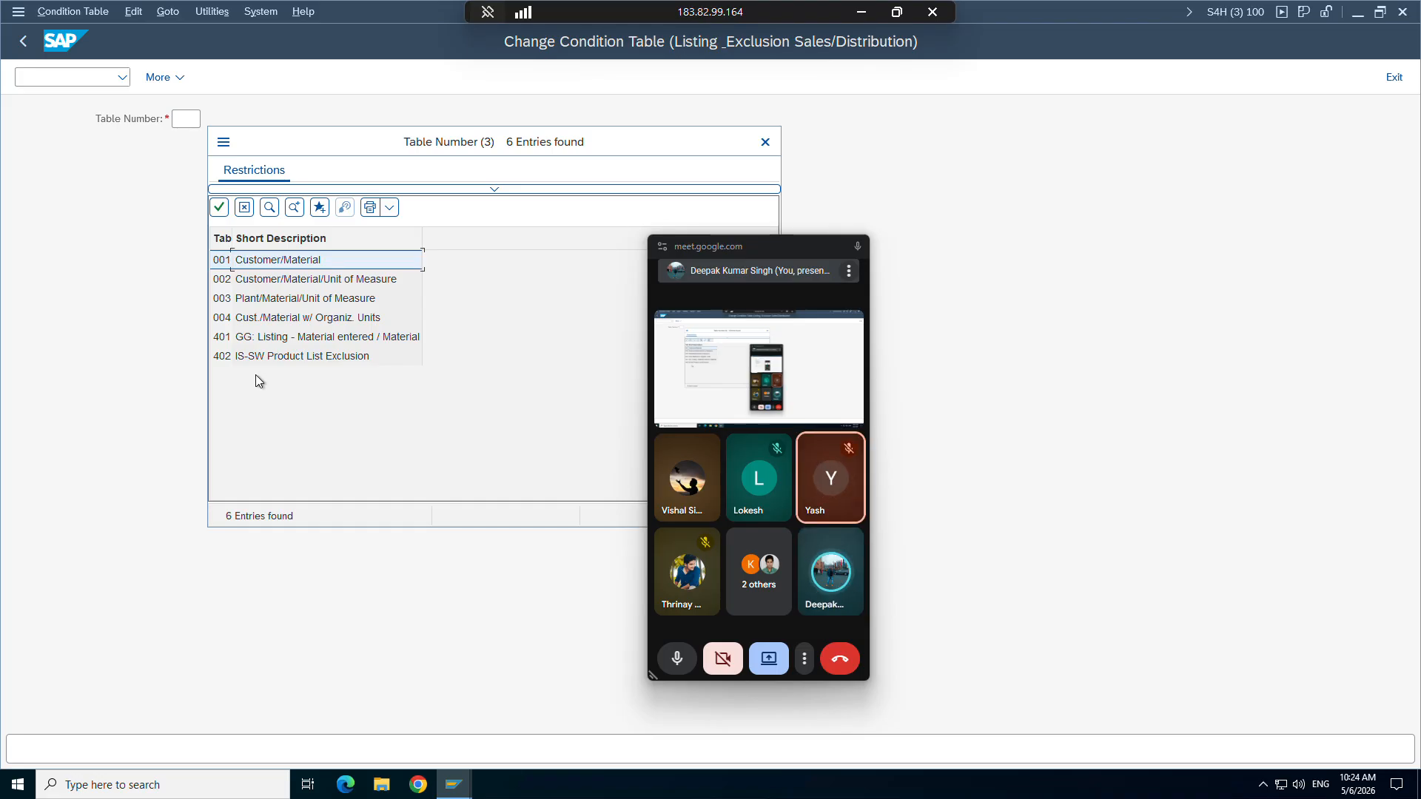
pyautogui.click(860, 13)
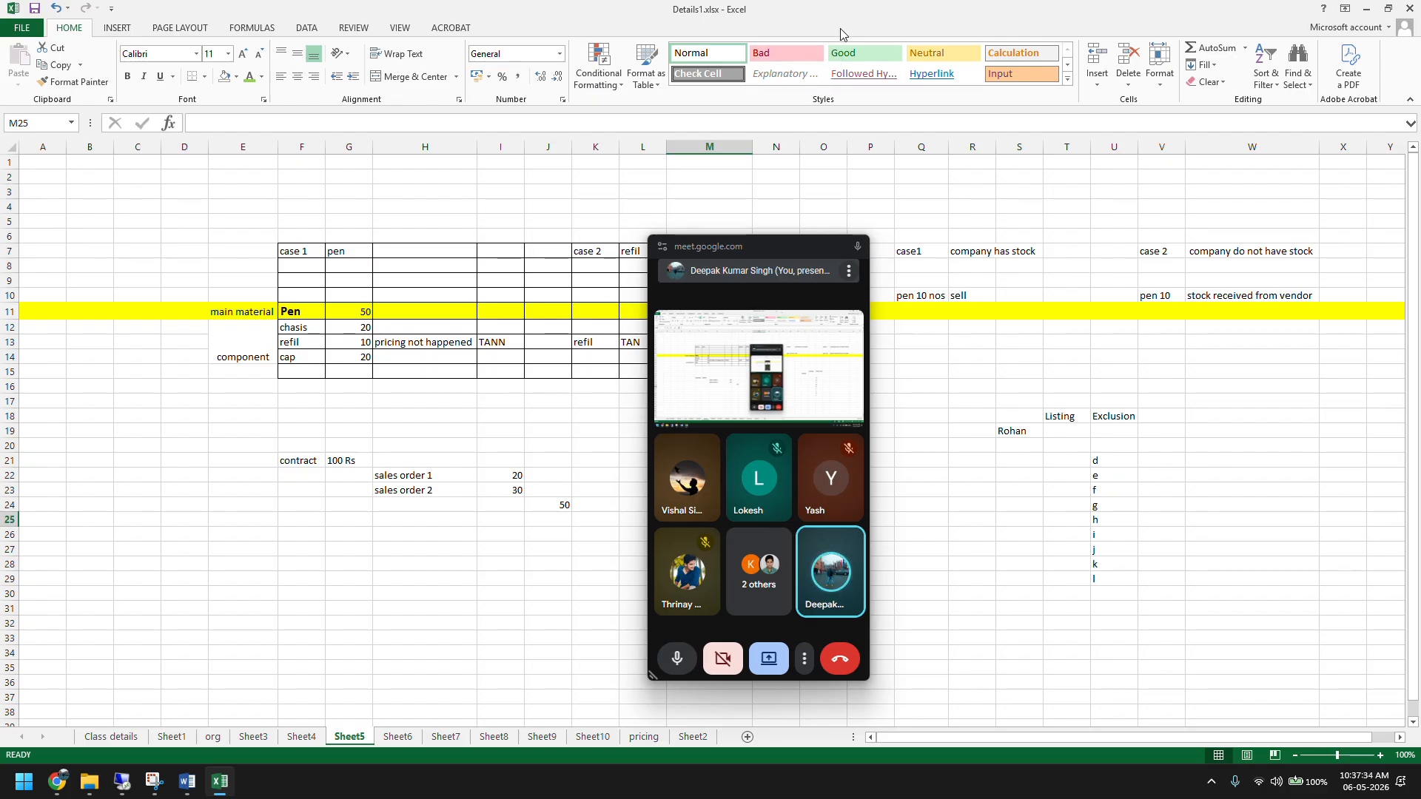
pyautogui.click(123, 782)
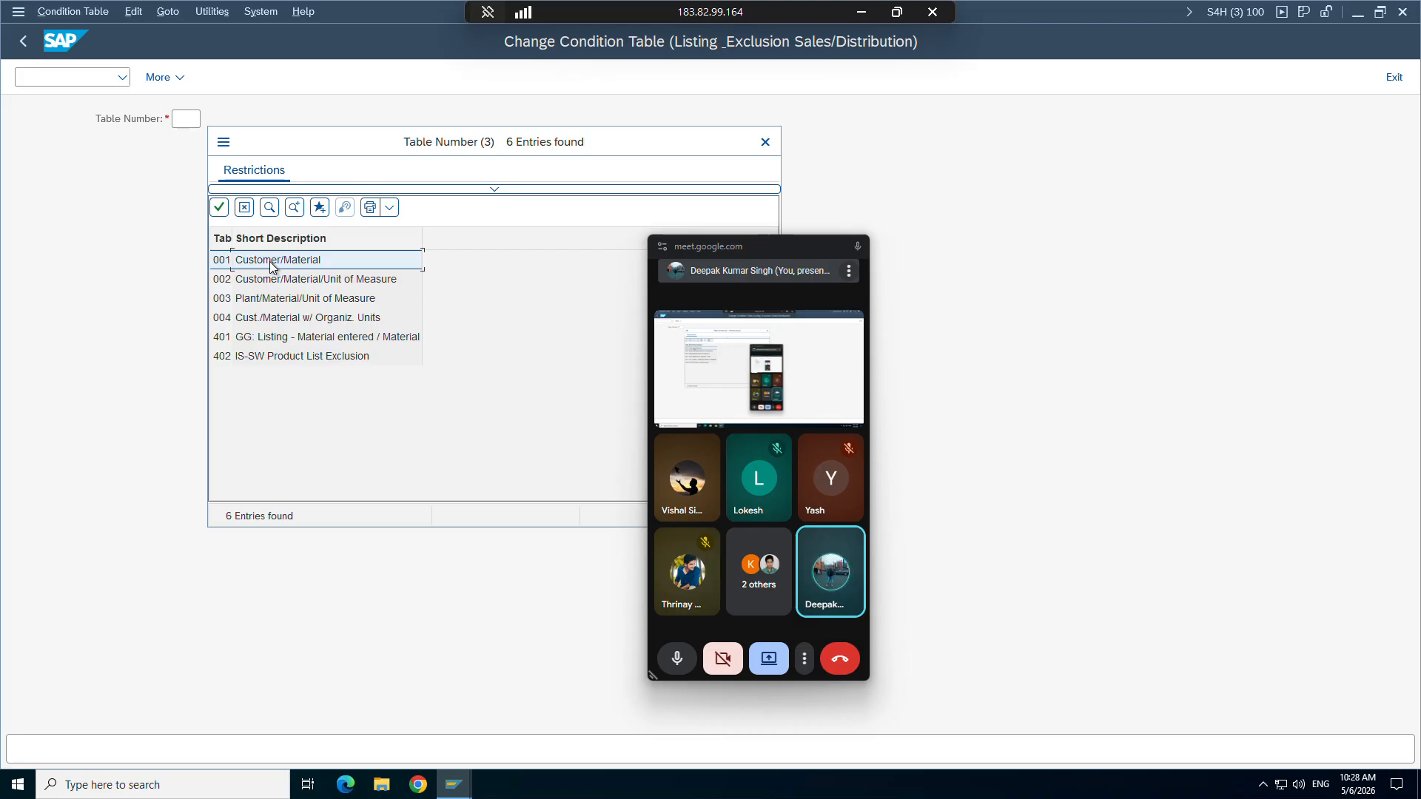
pyautogui.click(227, 263)
pyautogui.click(244, 207)
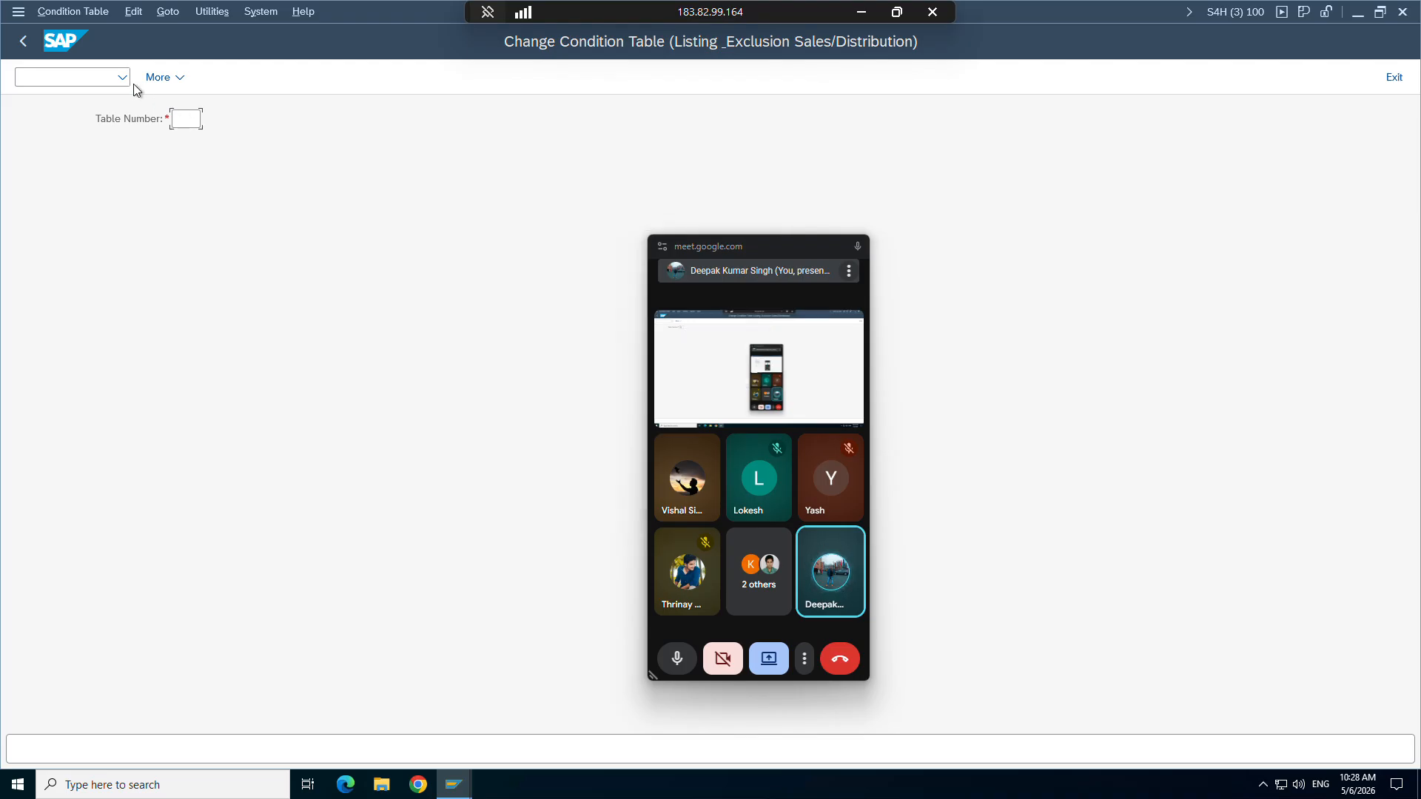
# Step: Switch from changing to creating a condition table for Listing/Exclusion
pyautogui.click(72, 13)
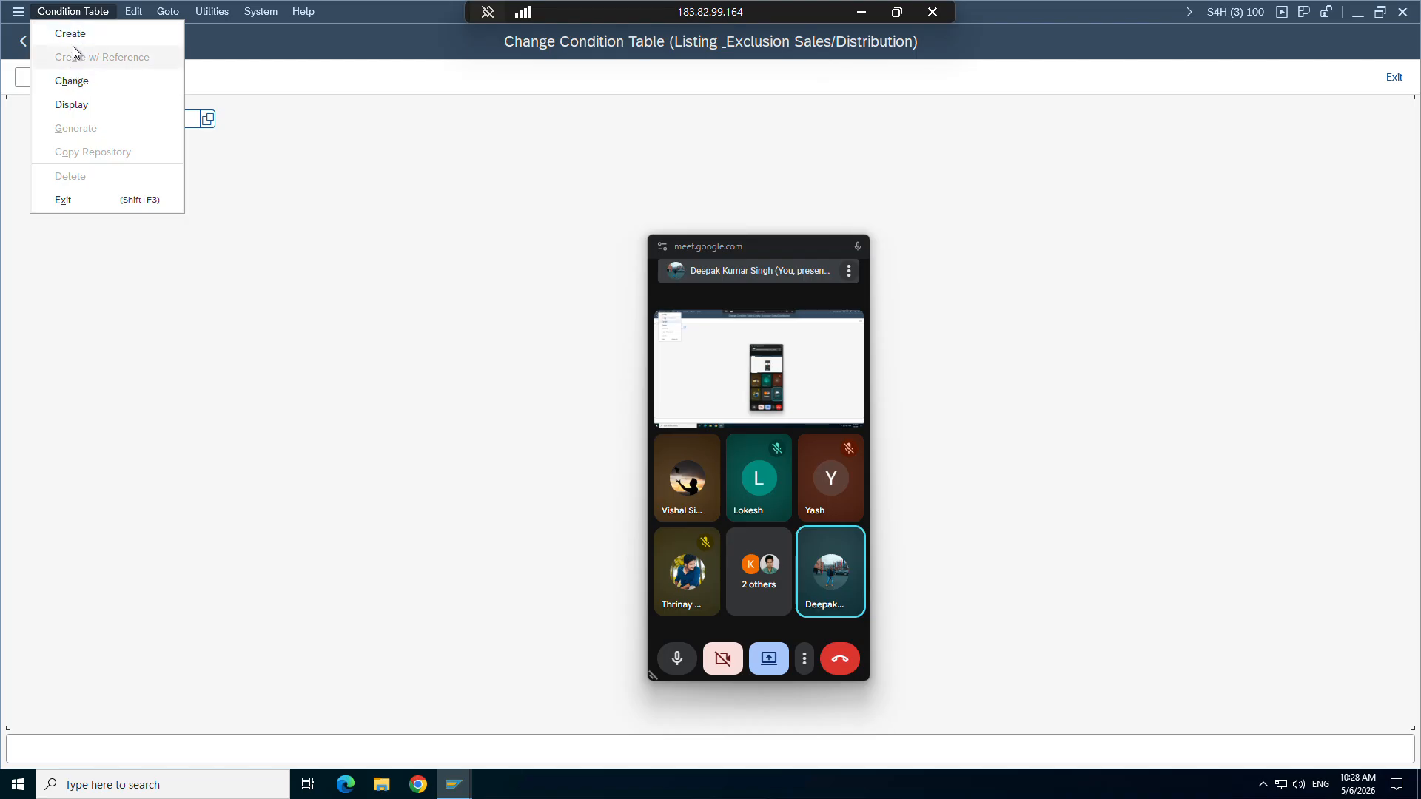
pyautogui.click(302, 152)
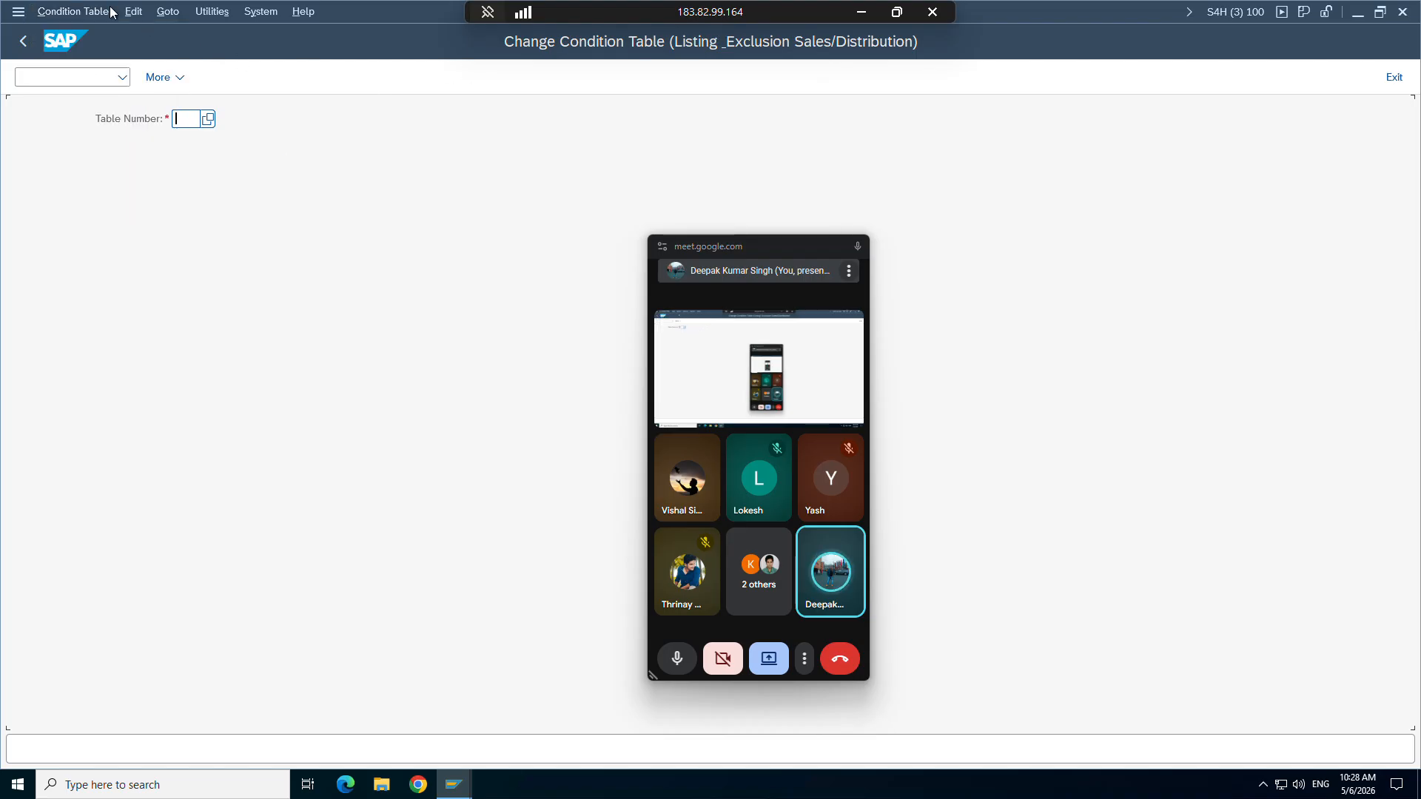
pyautogui.click(67, 12)
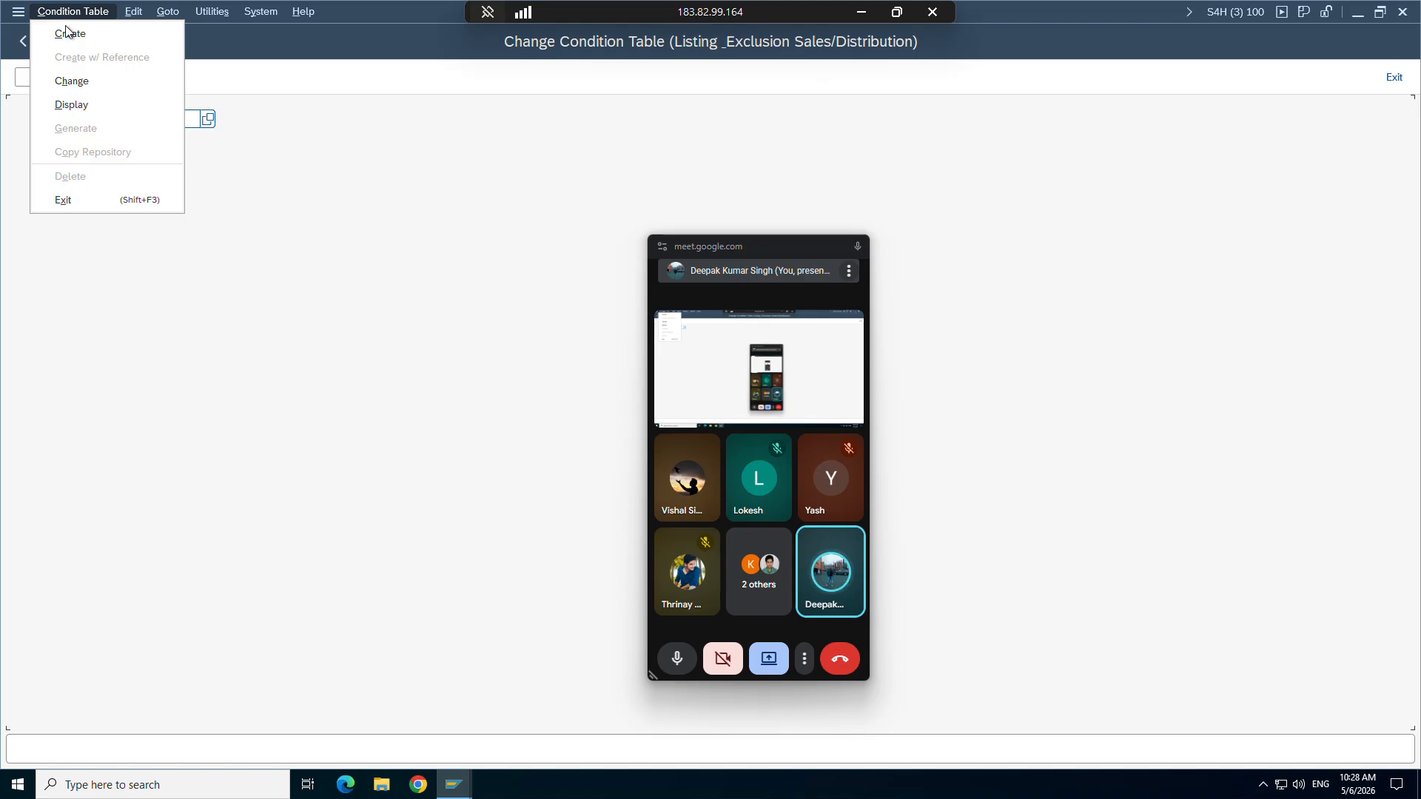
pyautogui.click(67, 32)
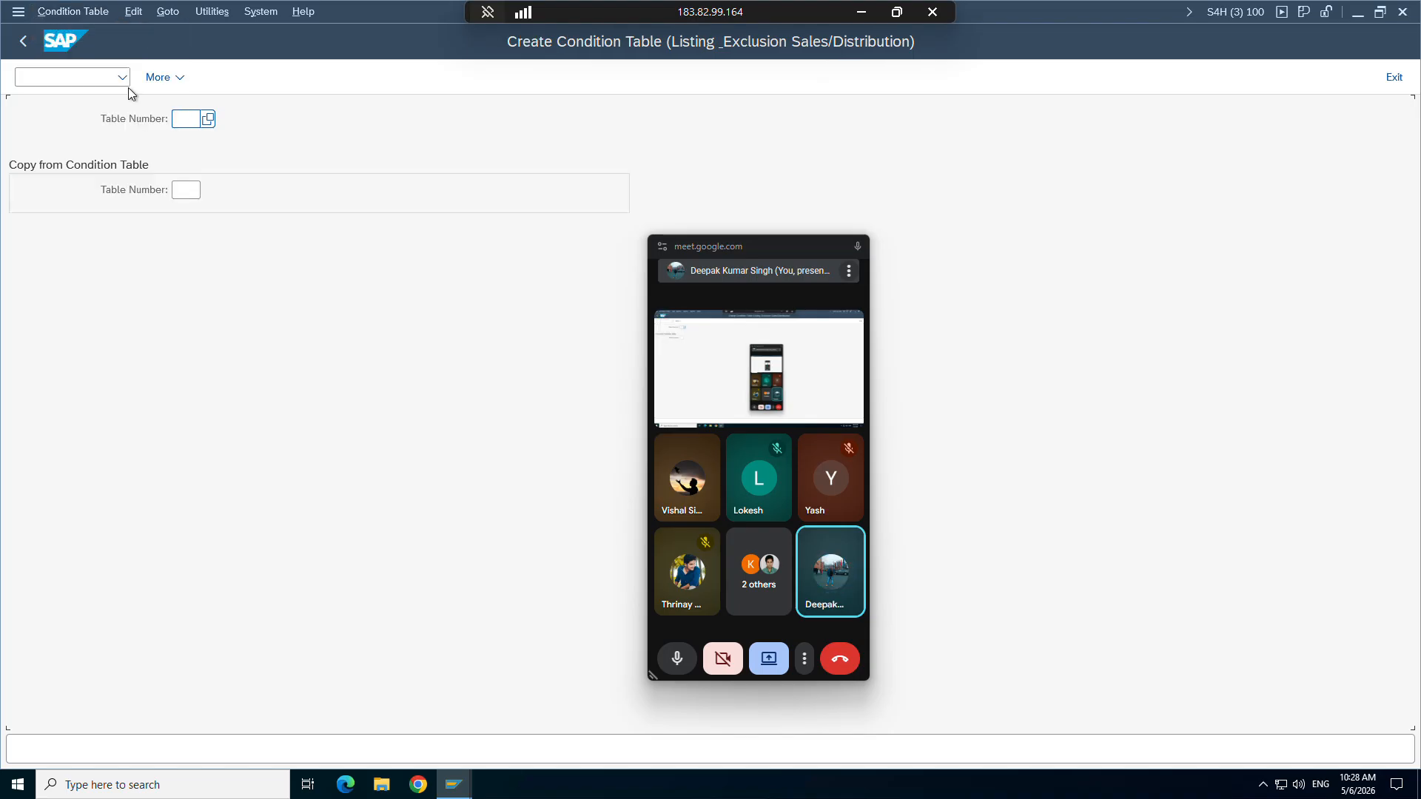
# Step: Choose condition table 001 as the table to copy from
pyautogui.click(198, 189)
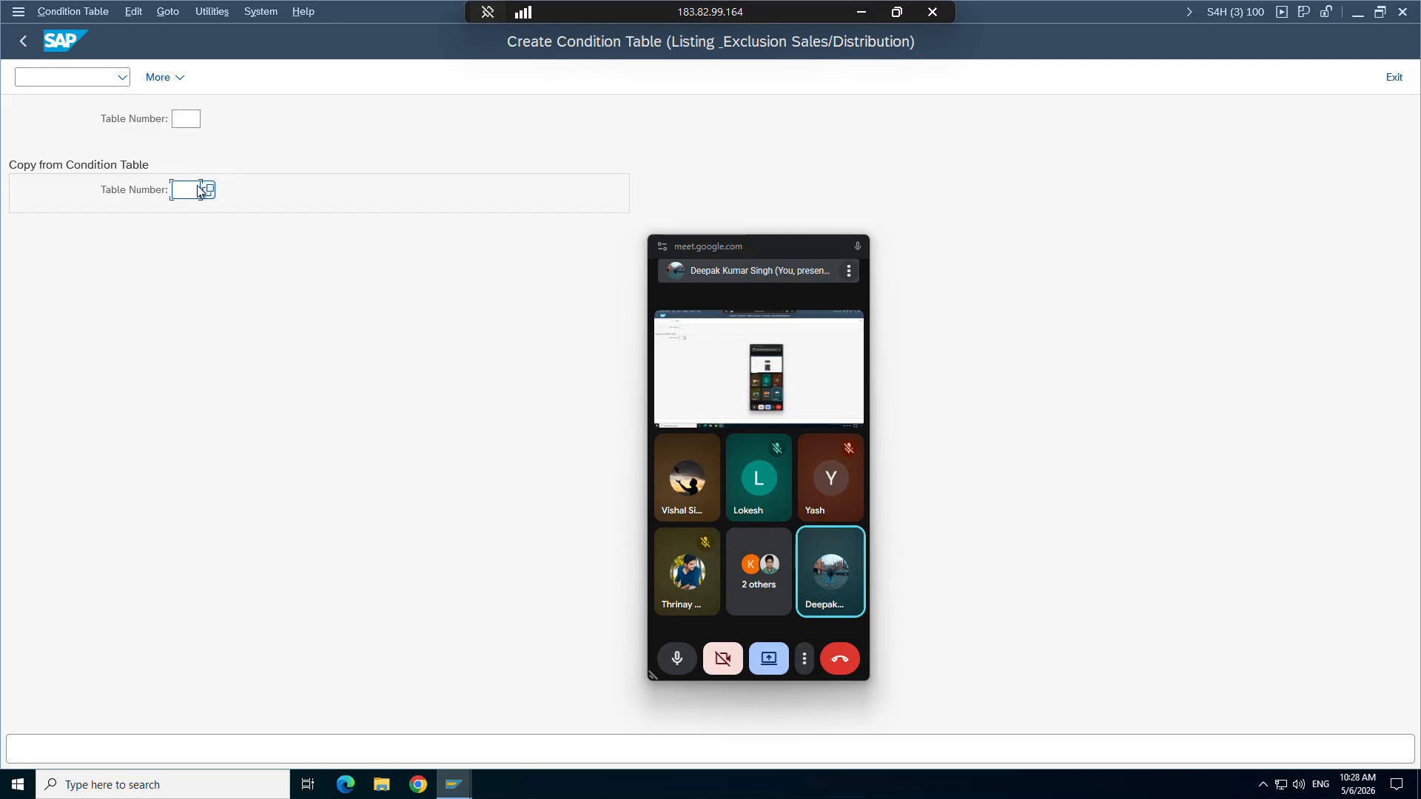
pyautogui.click(210, 190)
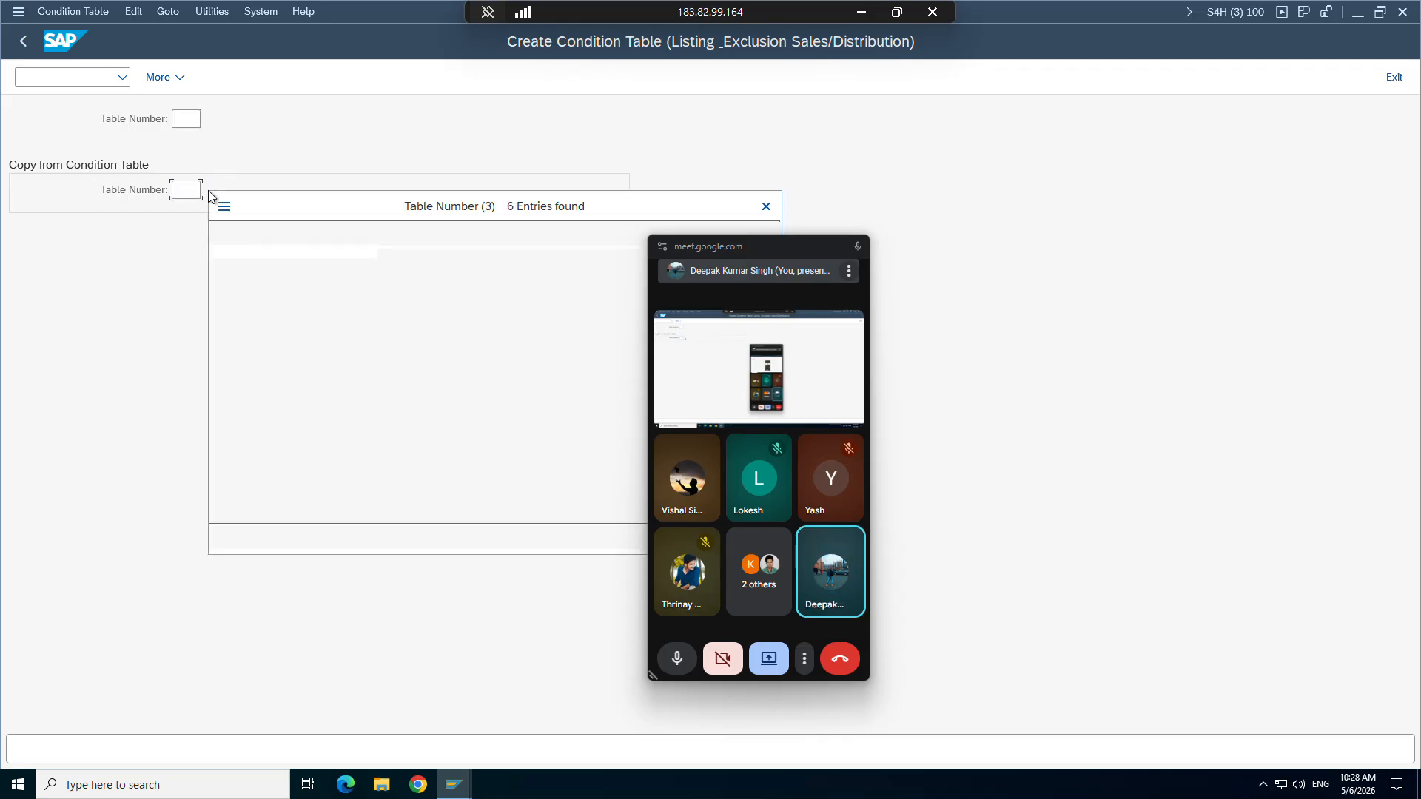
pyautogui.doubleClick(233, 321)
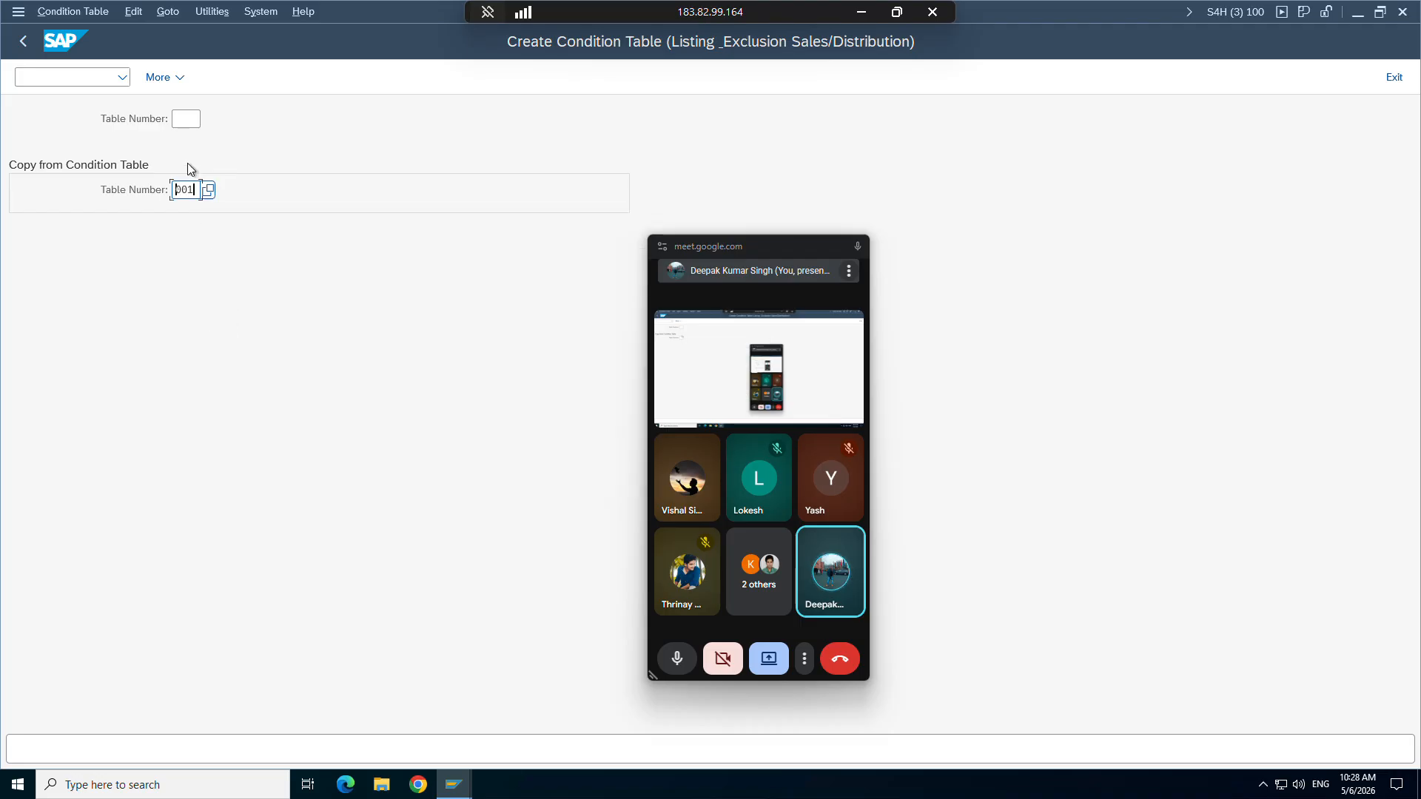
# Step: Start creating Listing/Exclusion condition table 501 as a copy of condition table 001
pyautogui.click(188, 118)
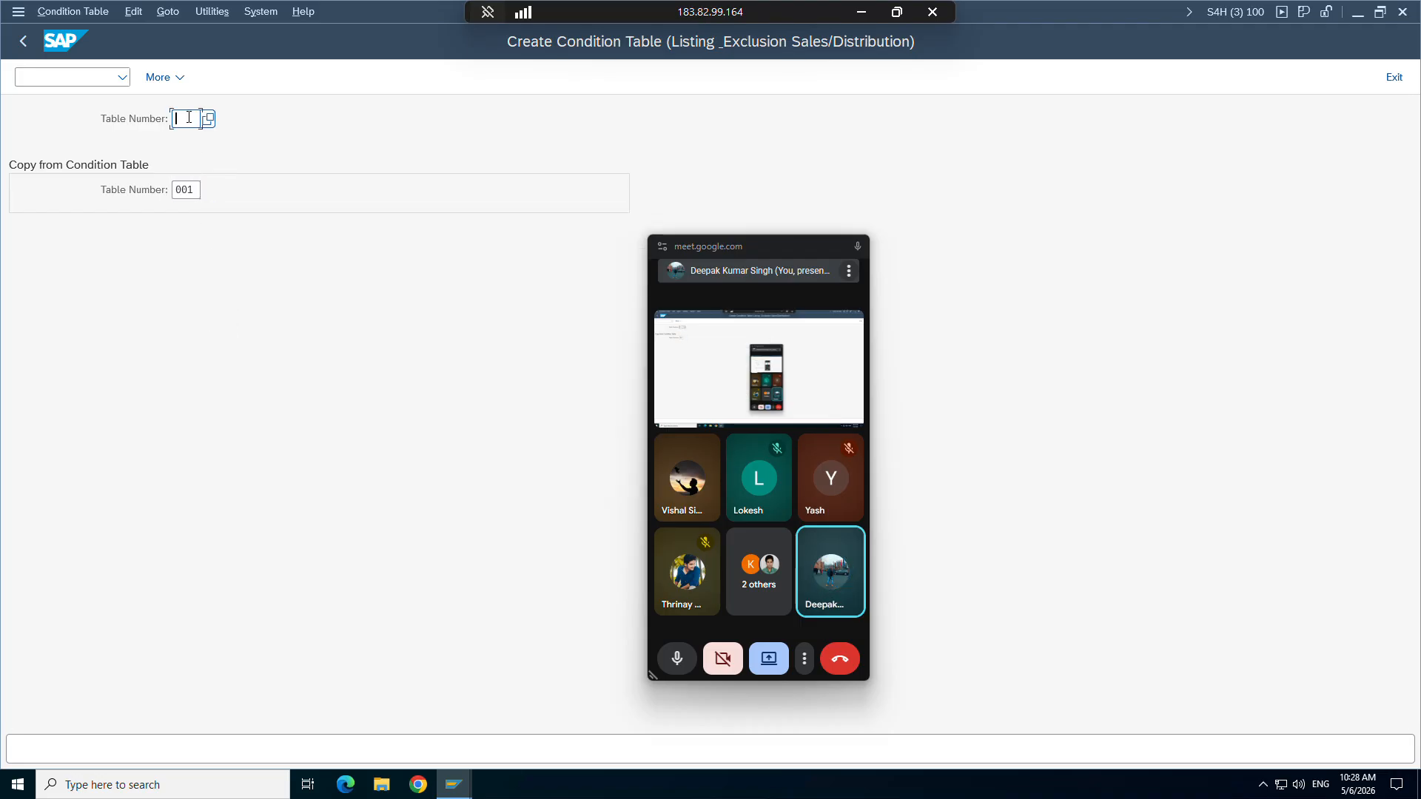
pyautogui.write('501')
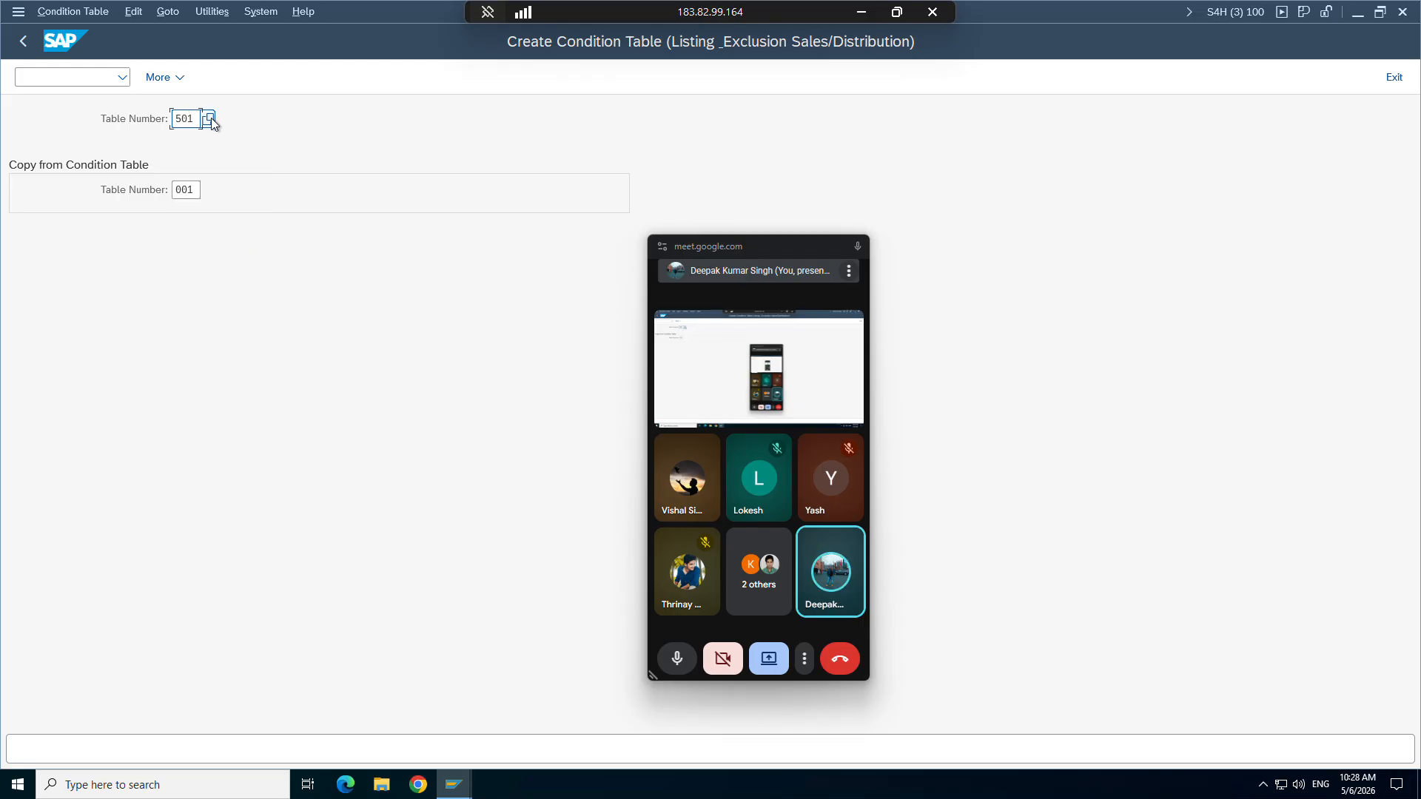
pyautogui.click(211, 119)
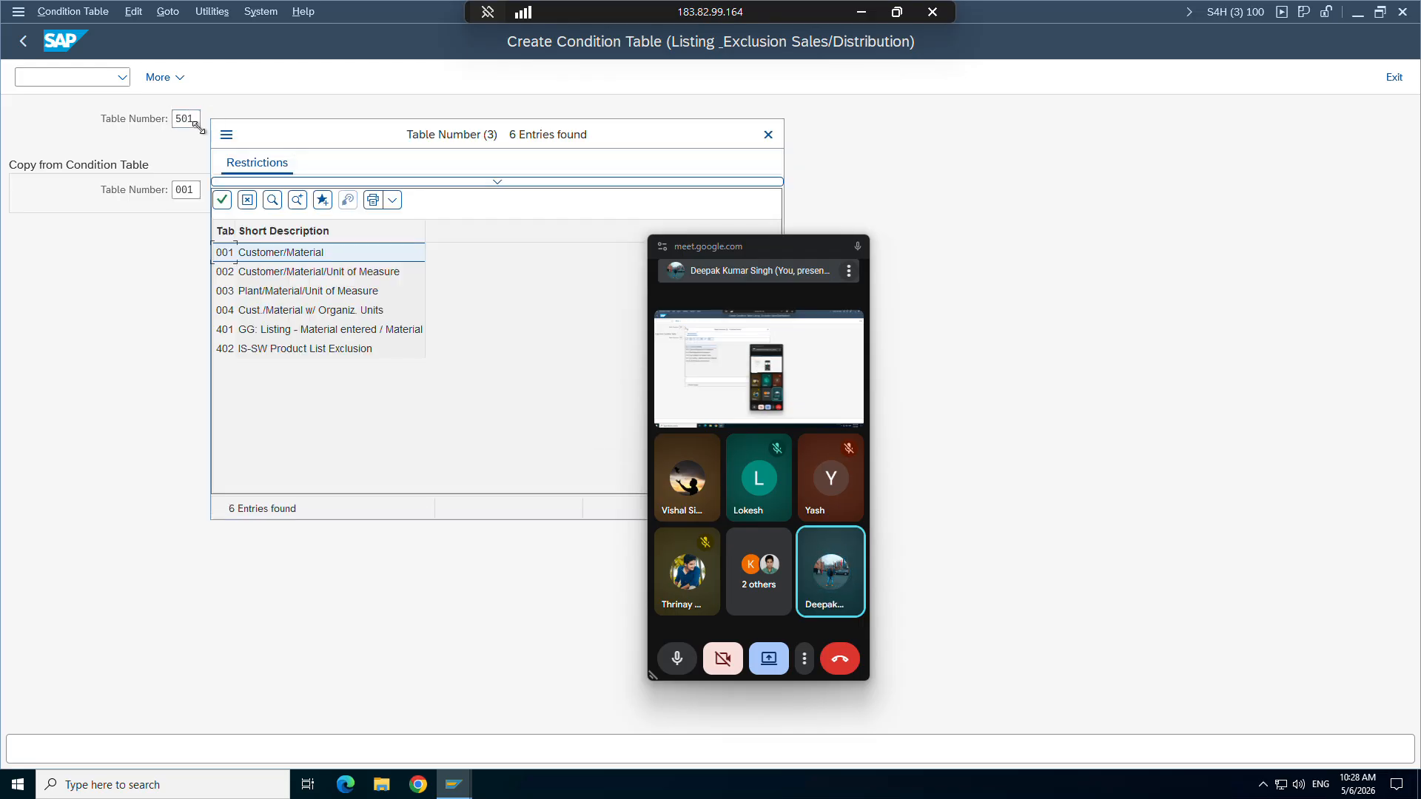
pyautogui.press('Escape')
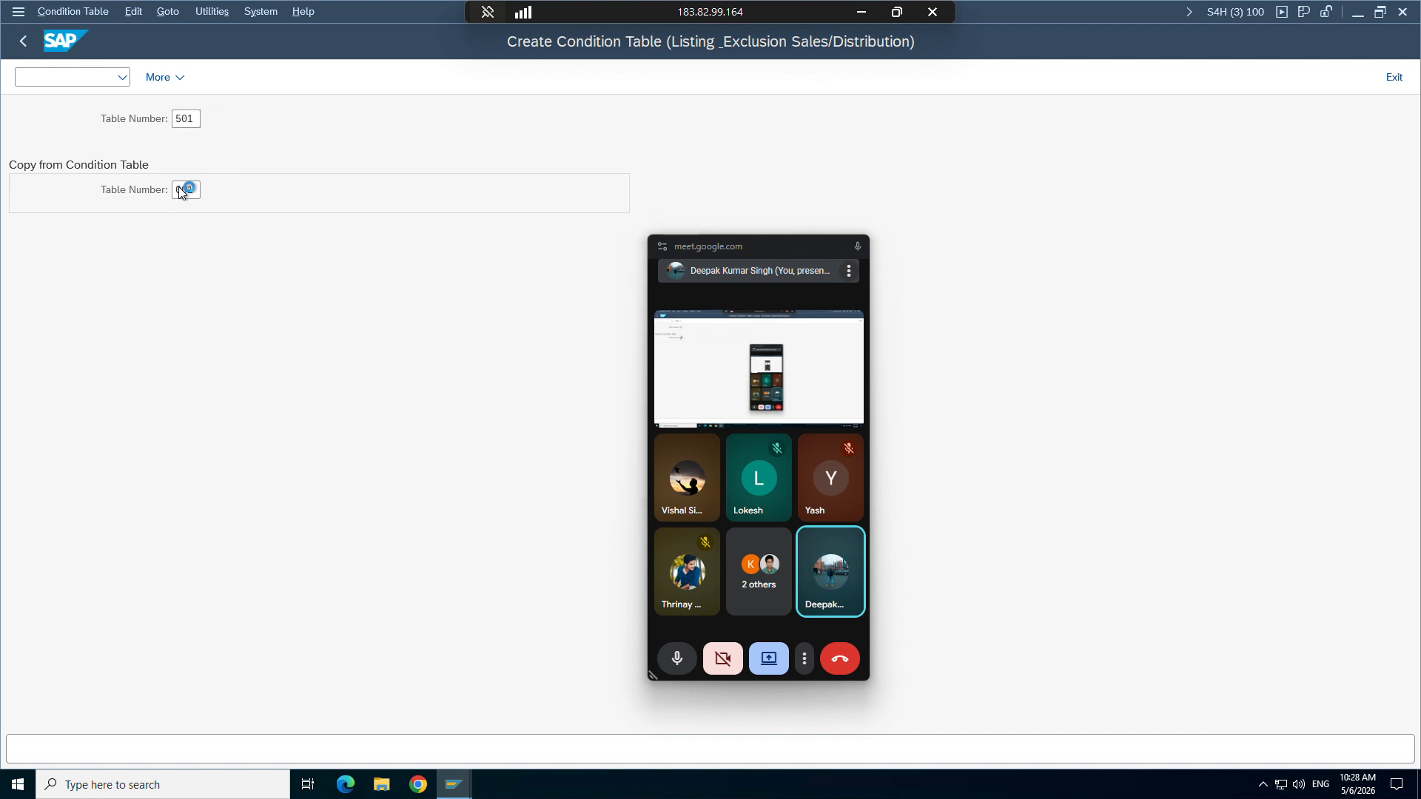
pyautogui.press('Return')
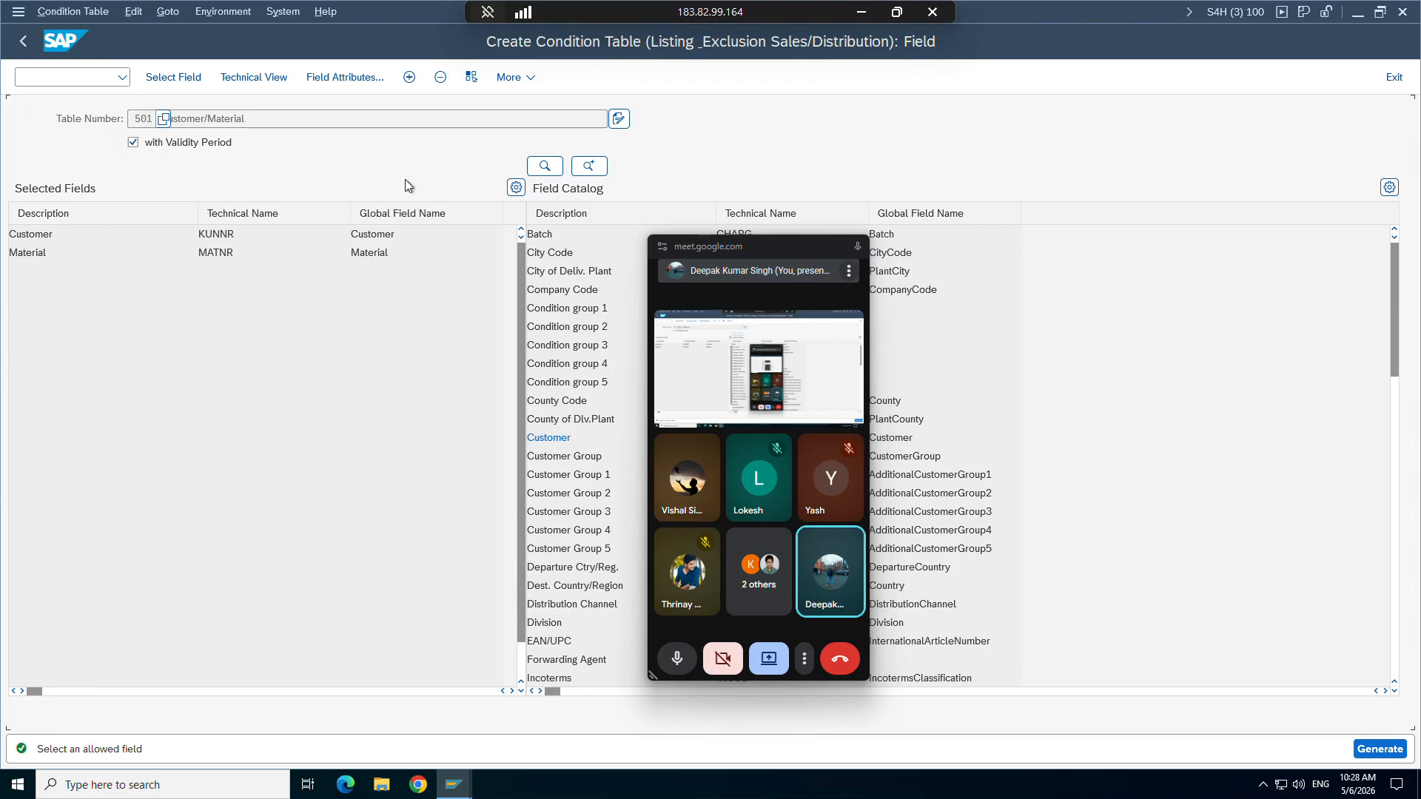
pyautogui.moveTo(757, 253); pyautogui.dragTo(1129, 188)
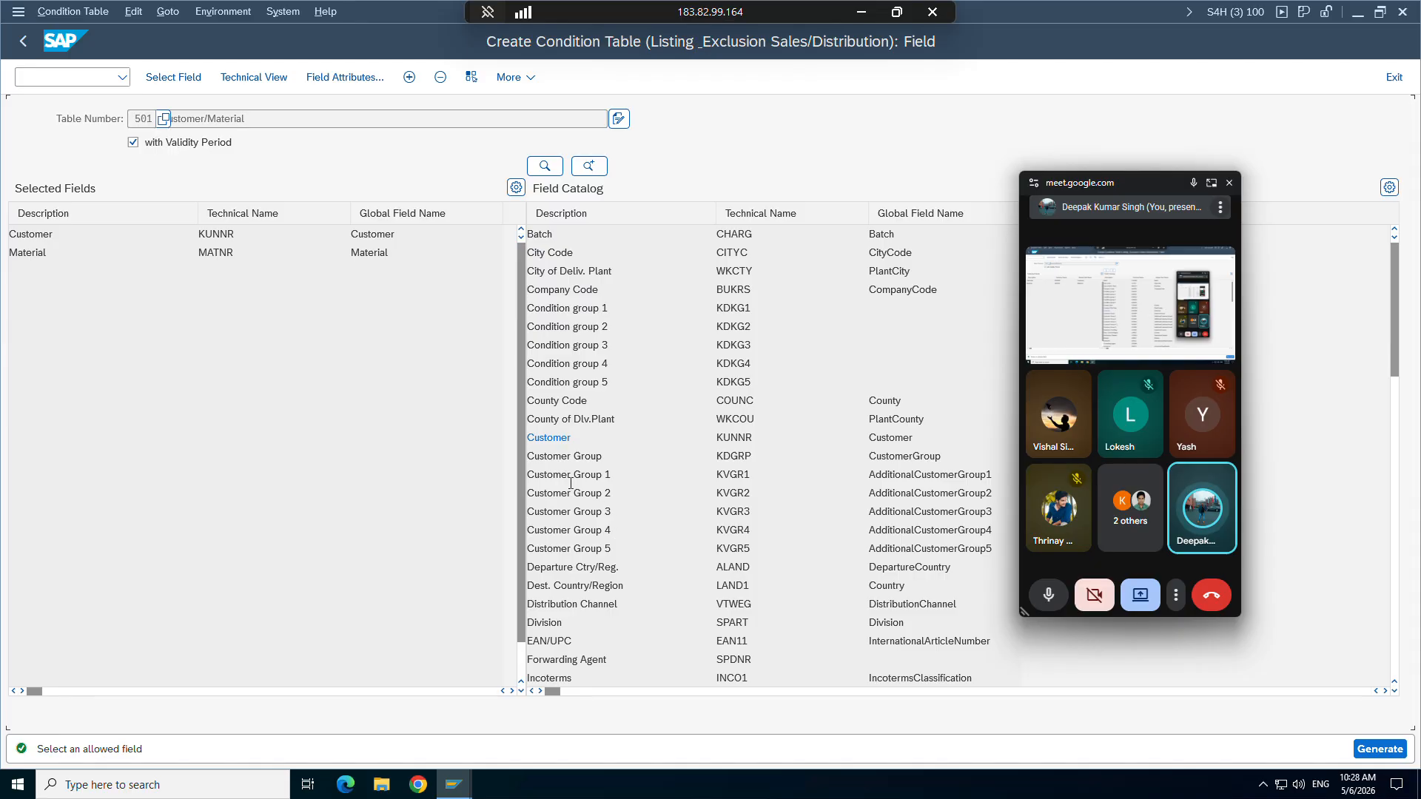
# Step: Generate the Customer/Material condition table with its existing fields and assign the object to package ACOM
pyautogui.click(1382, 750)
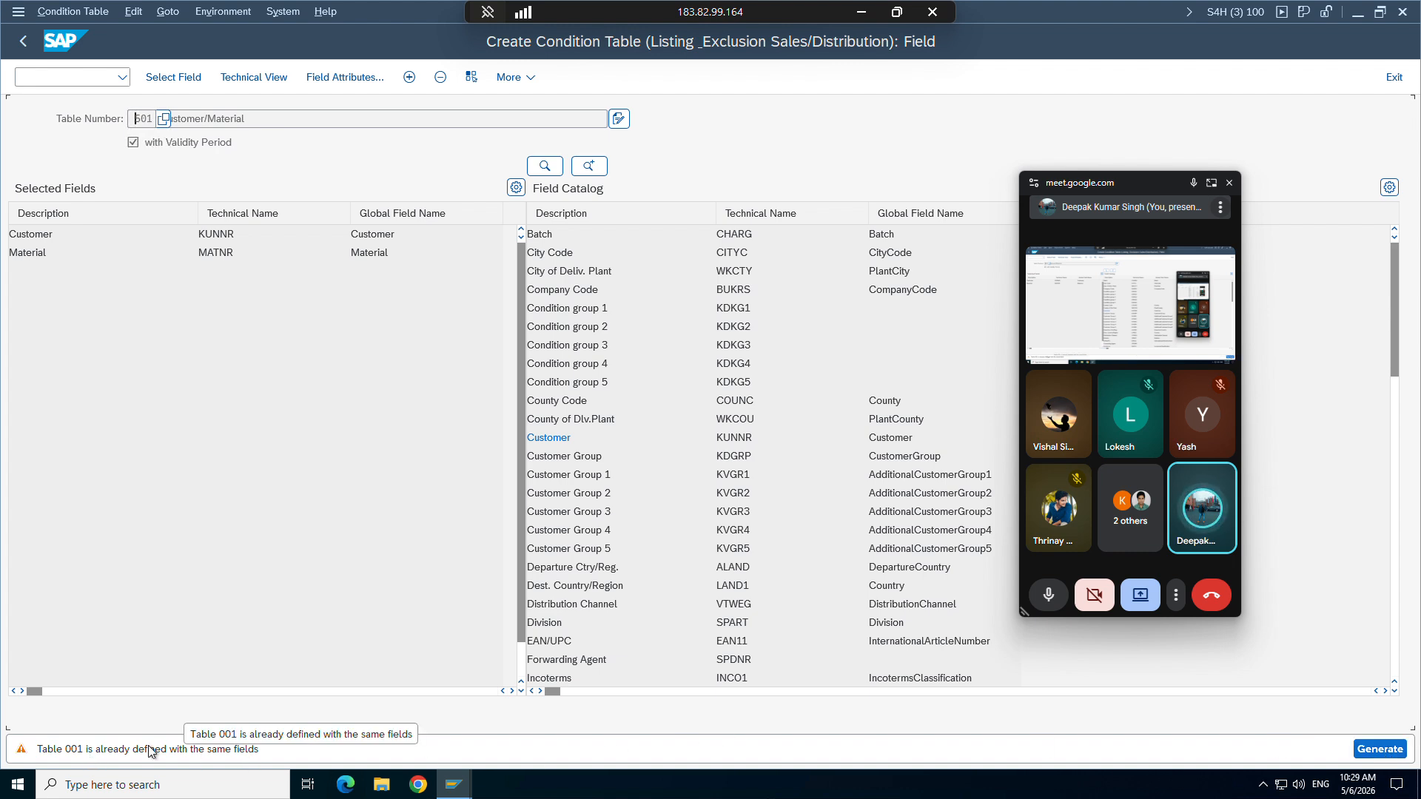
pyautogui.press('Return')
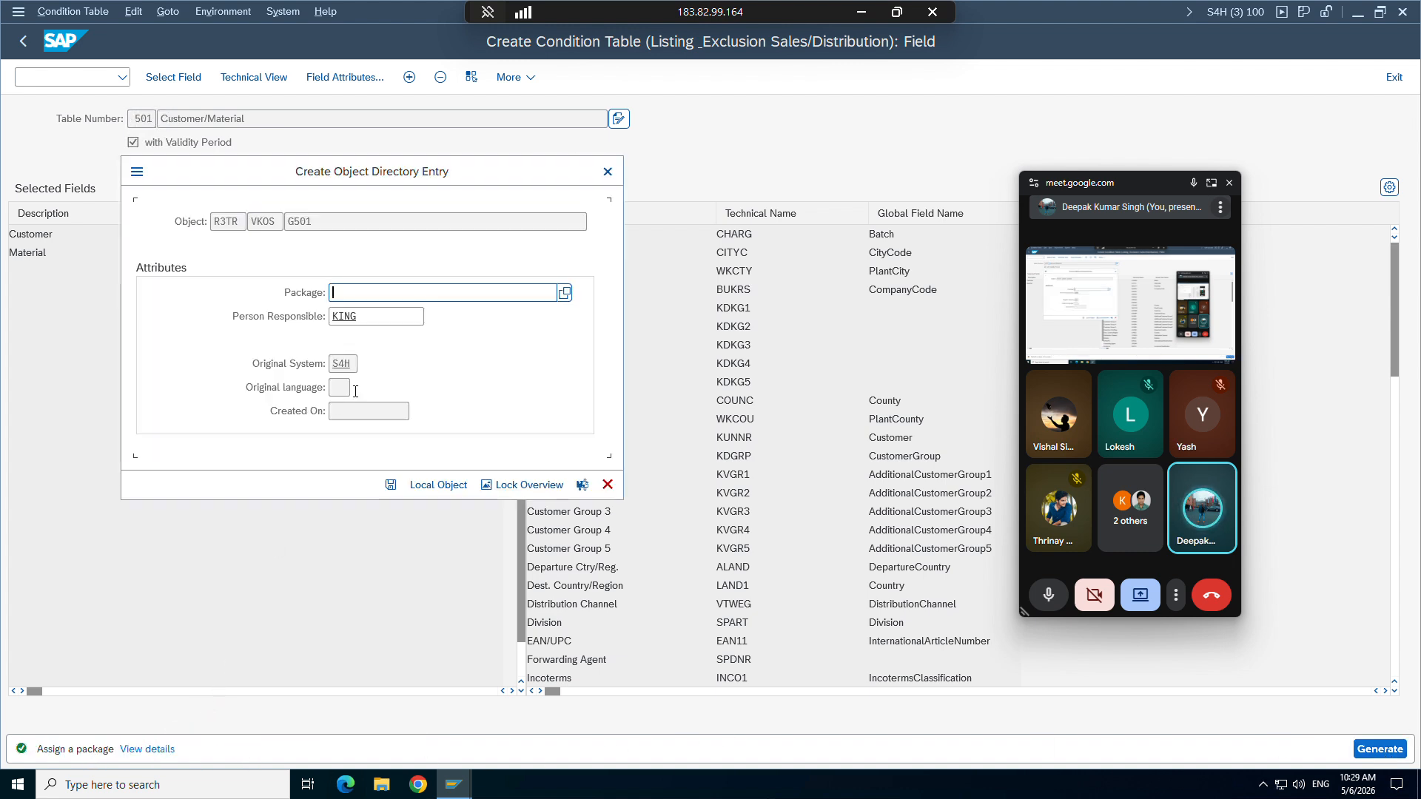
pyautogui.press('BackSpace')
pyautogui.click(370, 335)
pyautogui.press('Return')
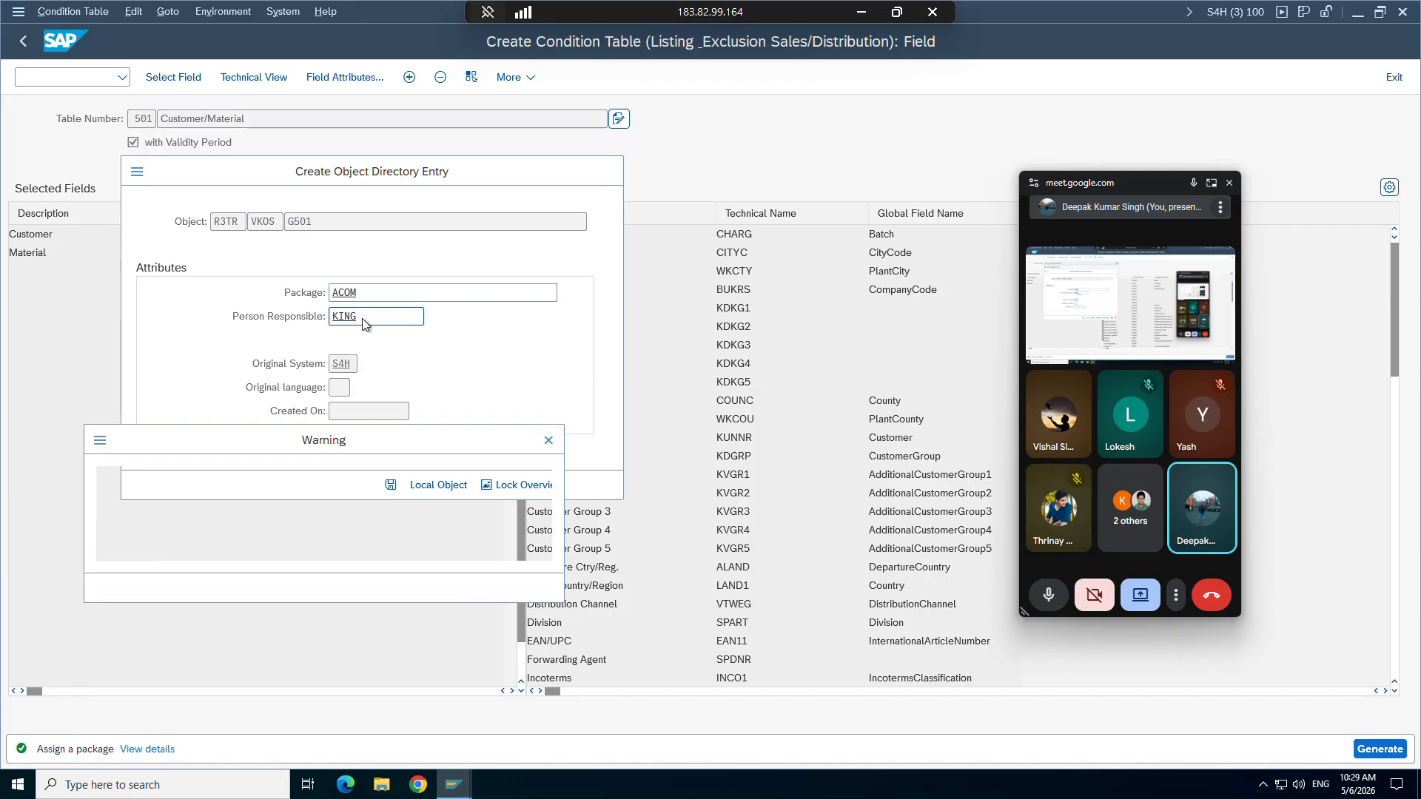
pyautogui.press('Return')
pyautogui.press('Return')
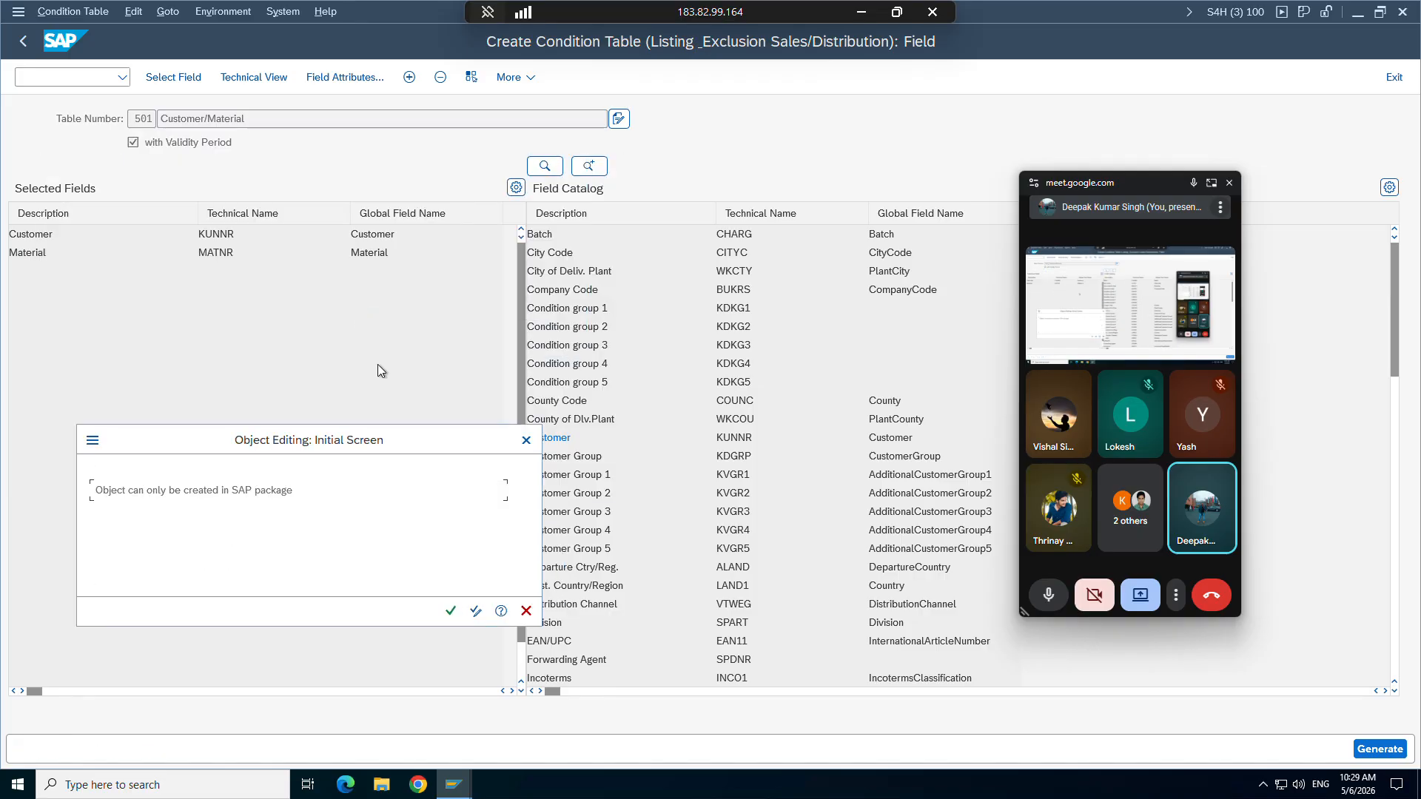
# Step: Accept the remaining notices to finish generating table 501 and return to the IMG structure
pyautogui.click(451, 611)
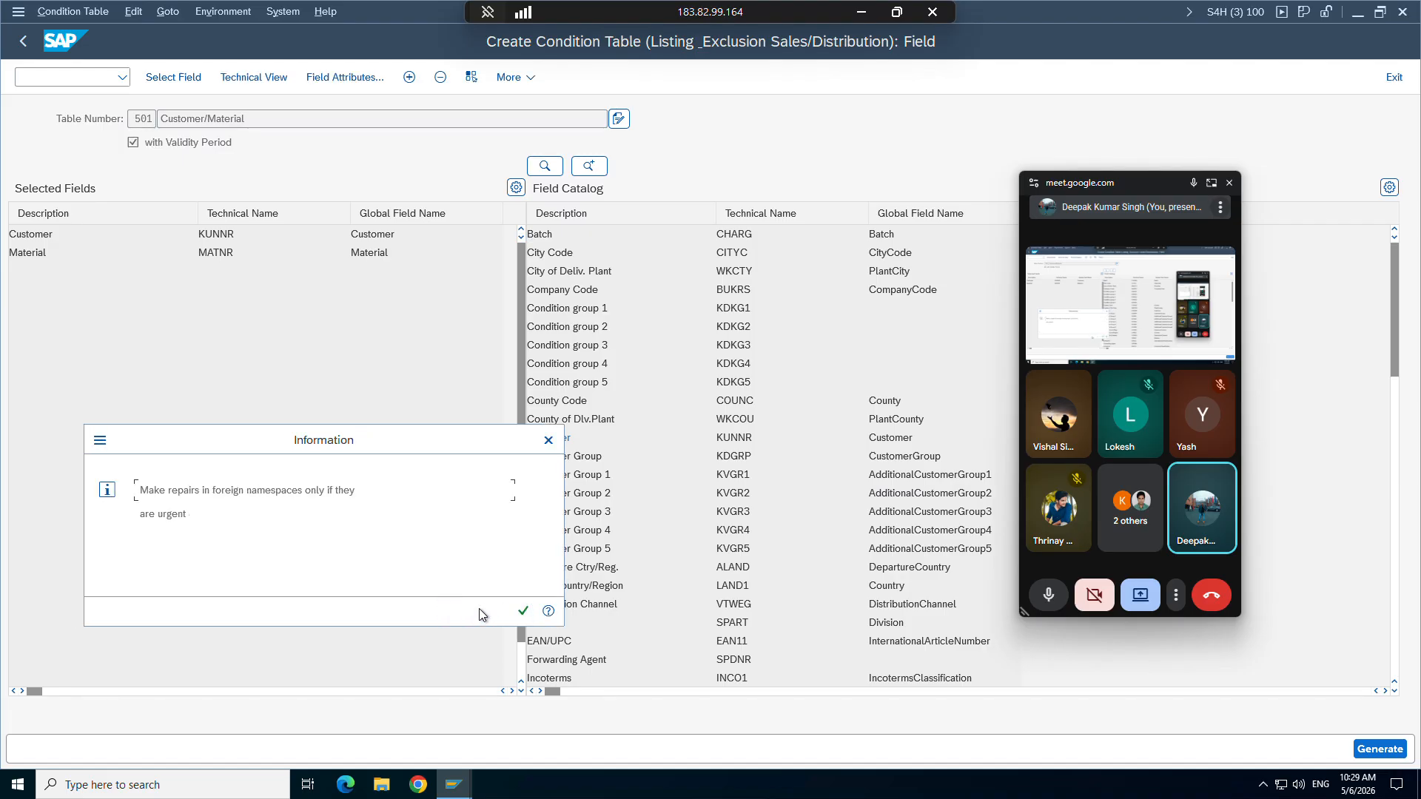
pyautogui.click(523, 611)
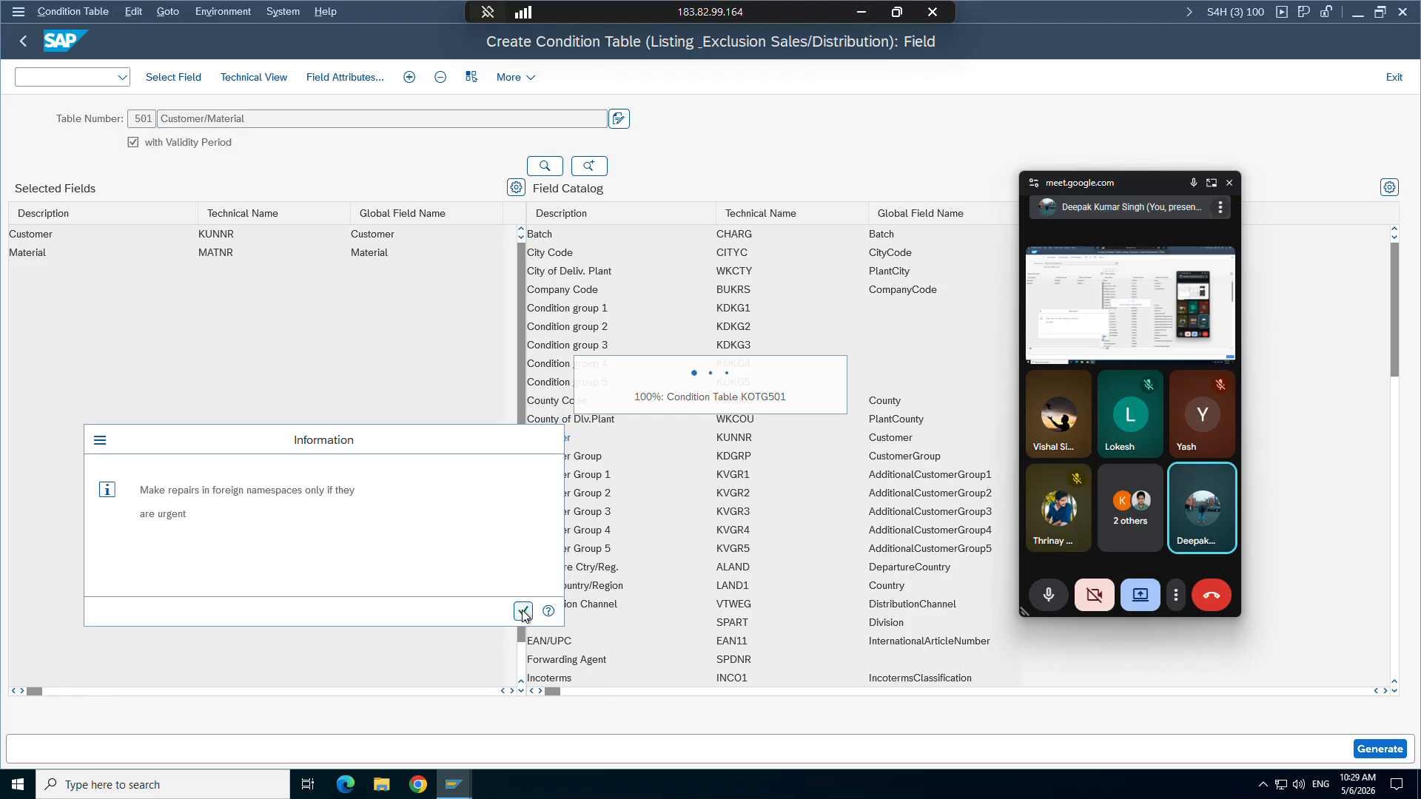
pyautogui.click(524, 611)
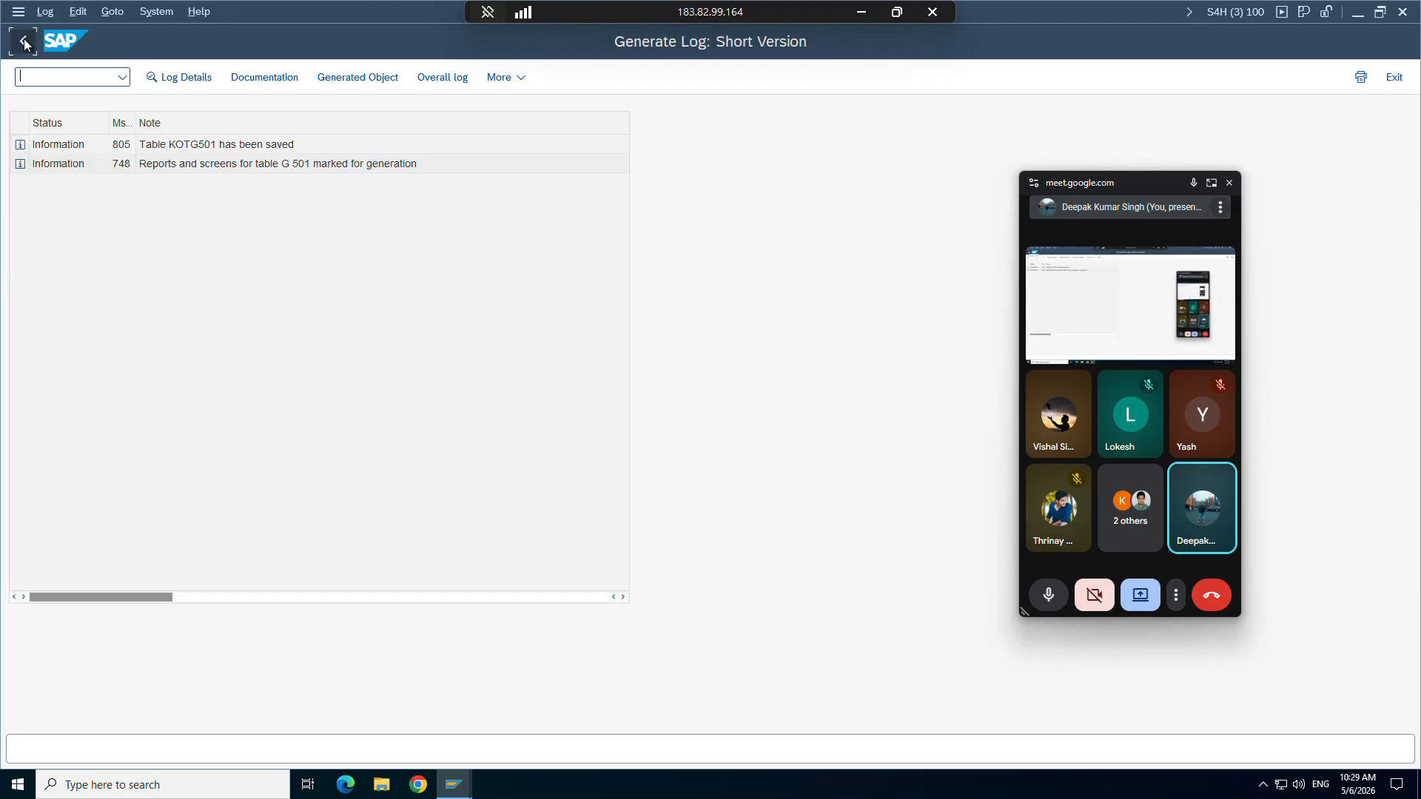
pyautogui.click(24, 42)
pyautogui.click(24, 42)
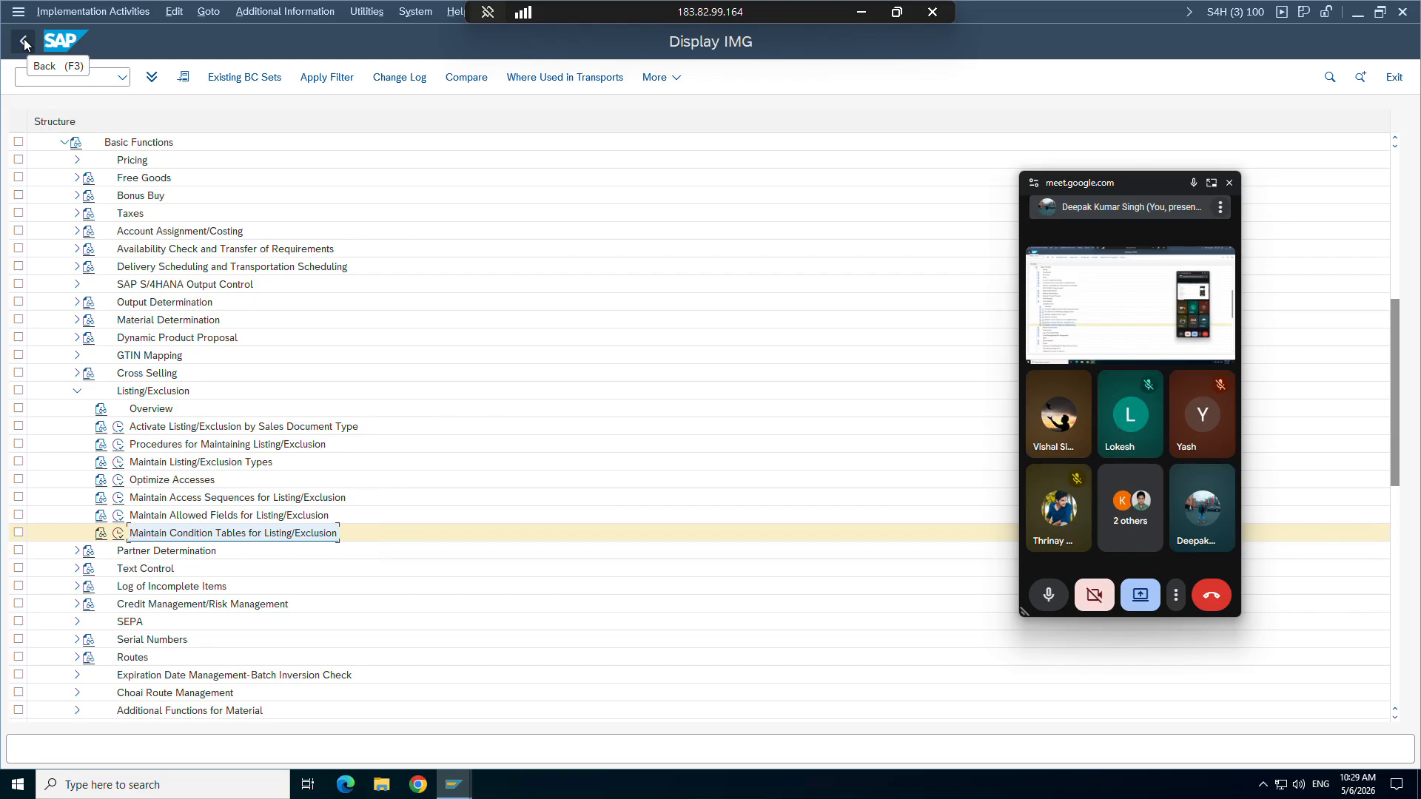
# Step: Open access sequence maintenance for Listing/Exclusion and copy the Listing sequence A001 with the new key ZA01
pyautogui.click(106, 503)
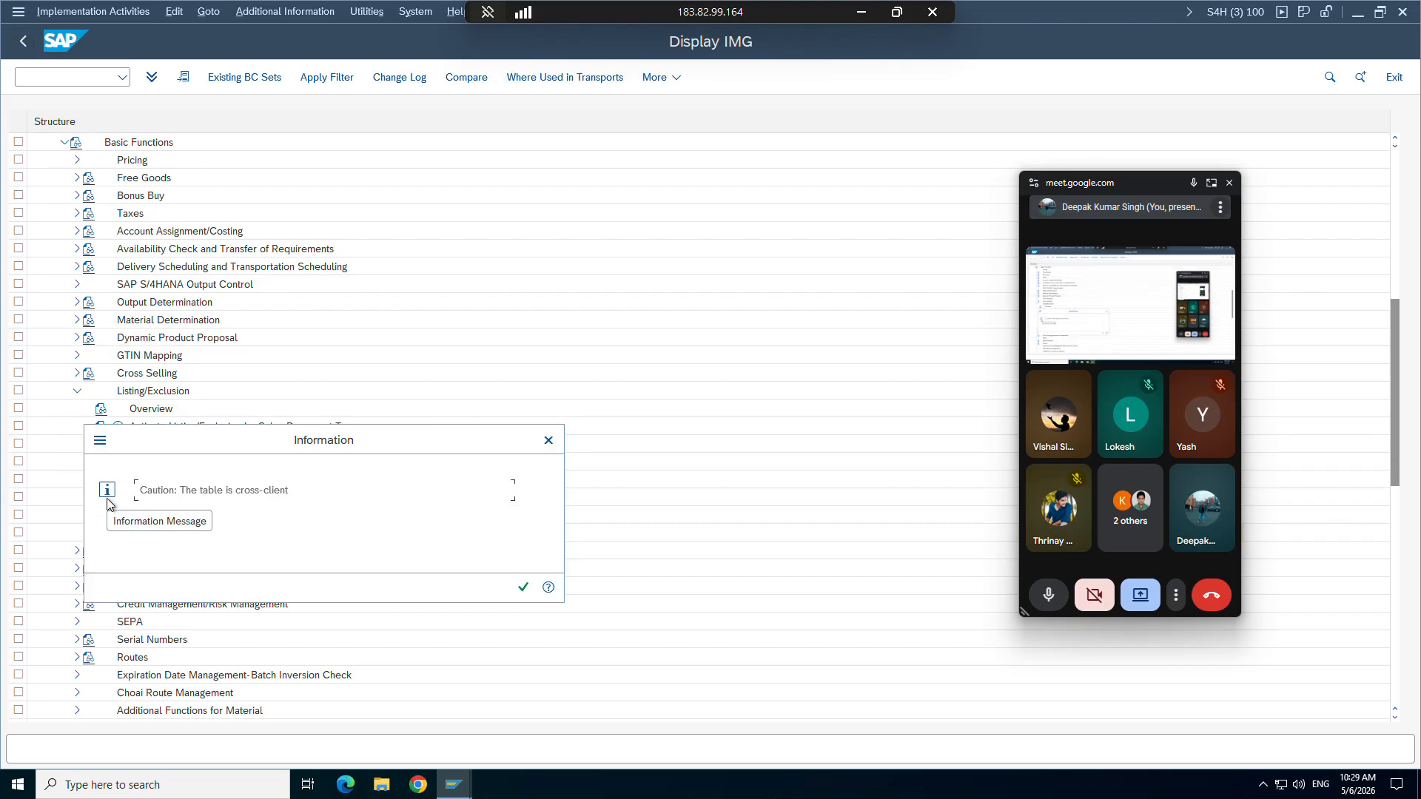
pyautogui.press('Return')
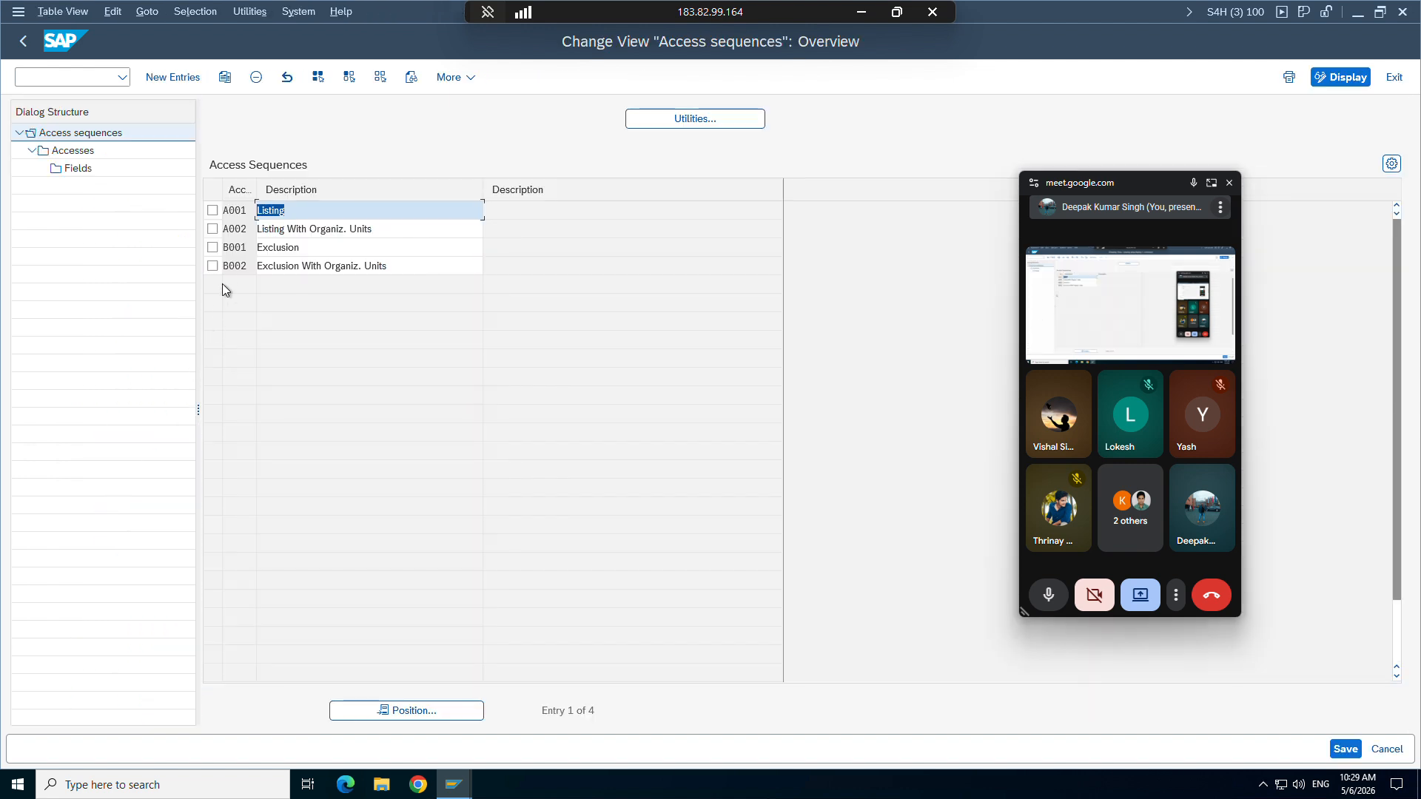
pyautogui.click(212, 210)
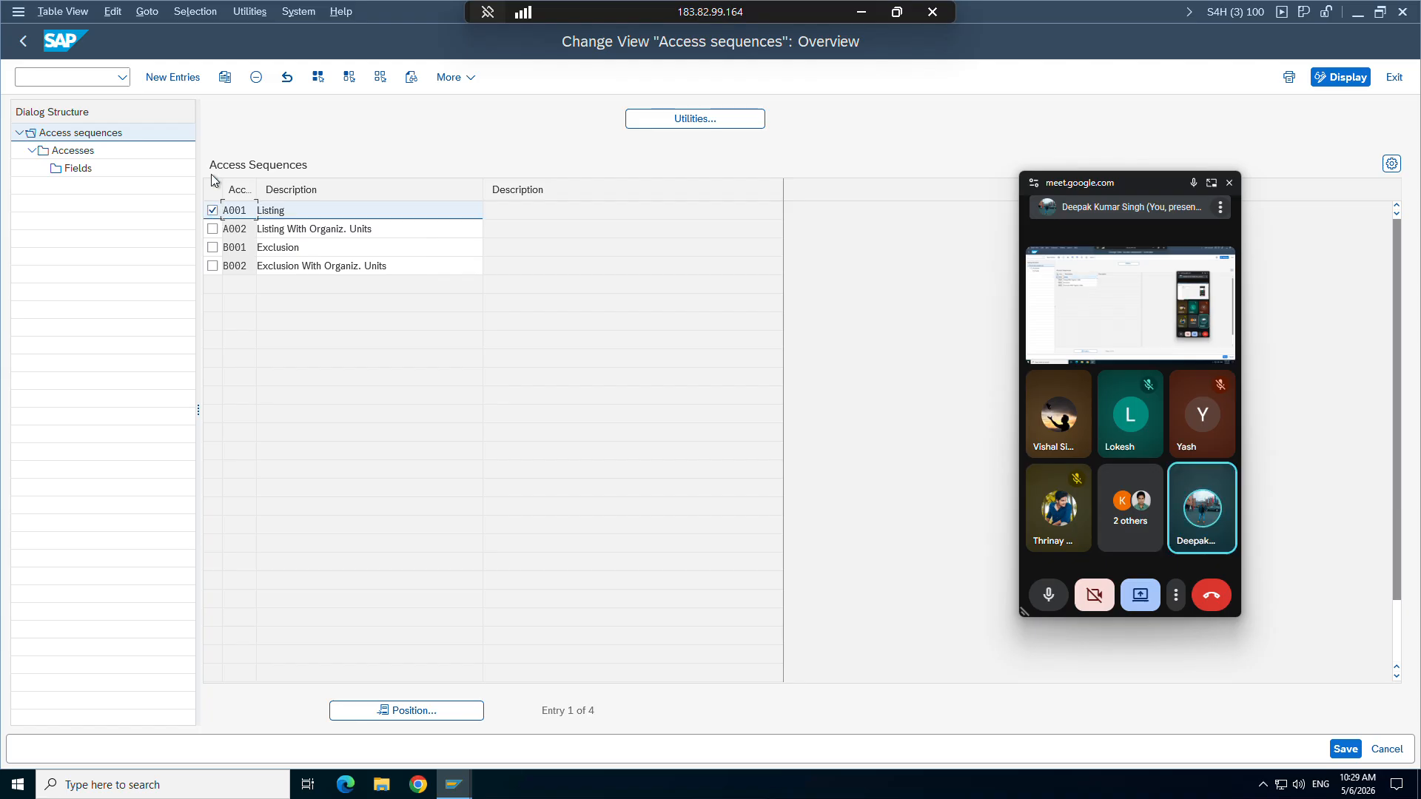
pyautogui.click(225, 77)
pyautogui.click(237, 213)
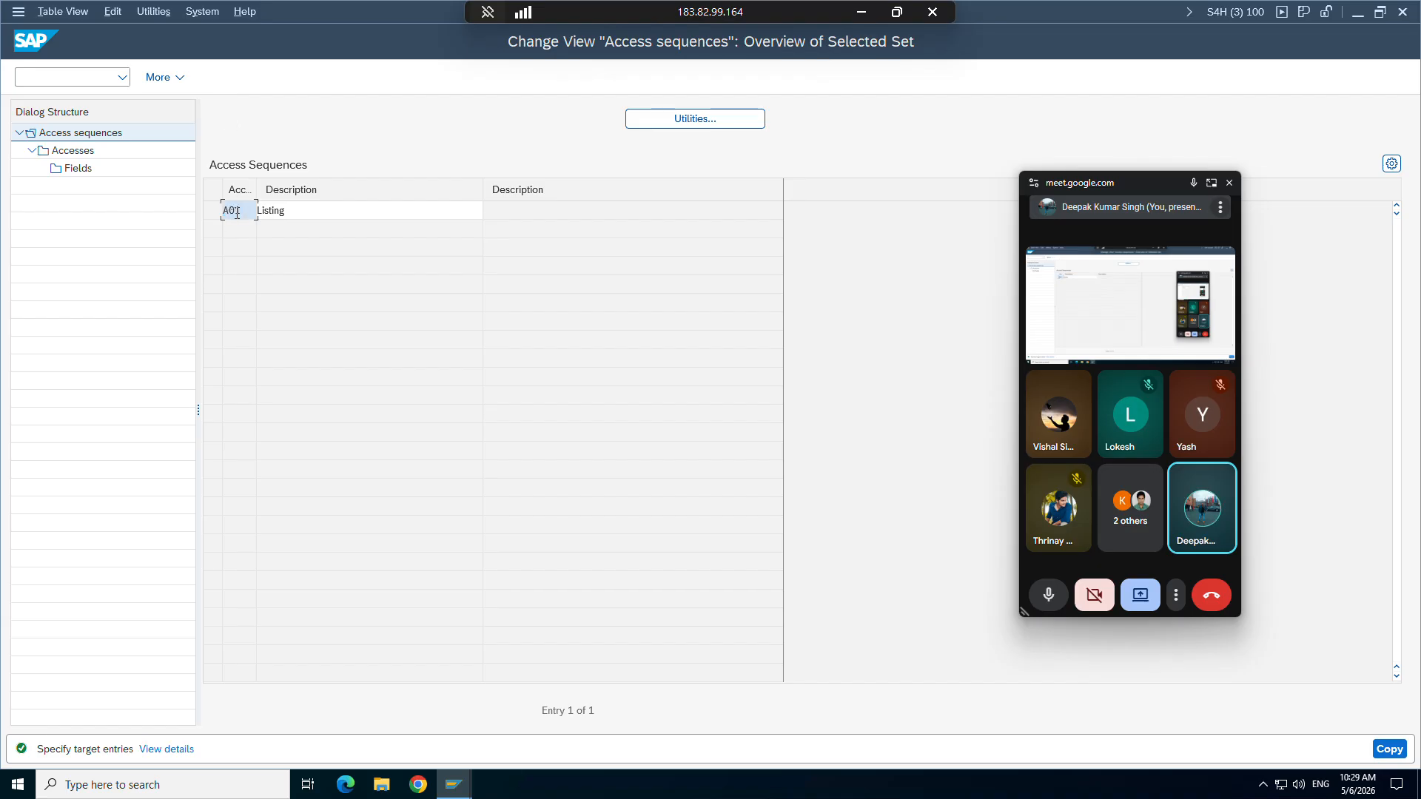
pyautogui.press('Left')
pyautogui.write('Z')
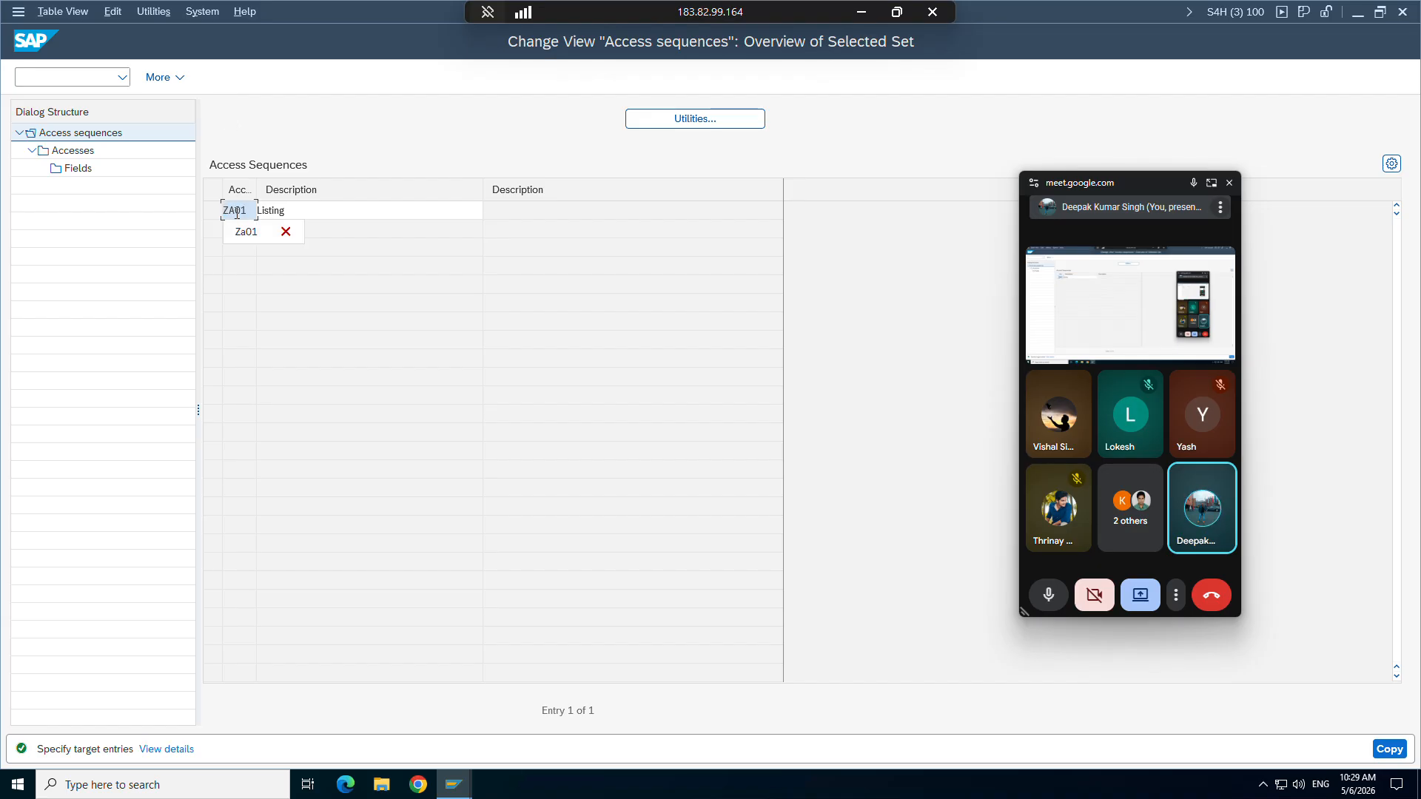
# Step: Set the copied sequence's description to Listing_testing and copy it with all dependent entries
pyautogui.click(306, 211)
pyautogui.write('_testin')
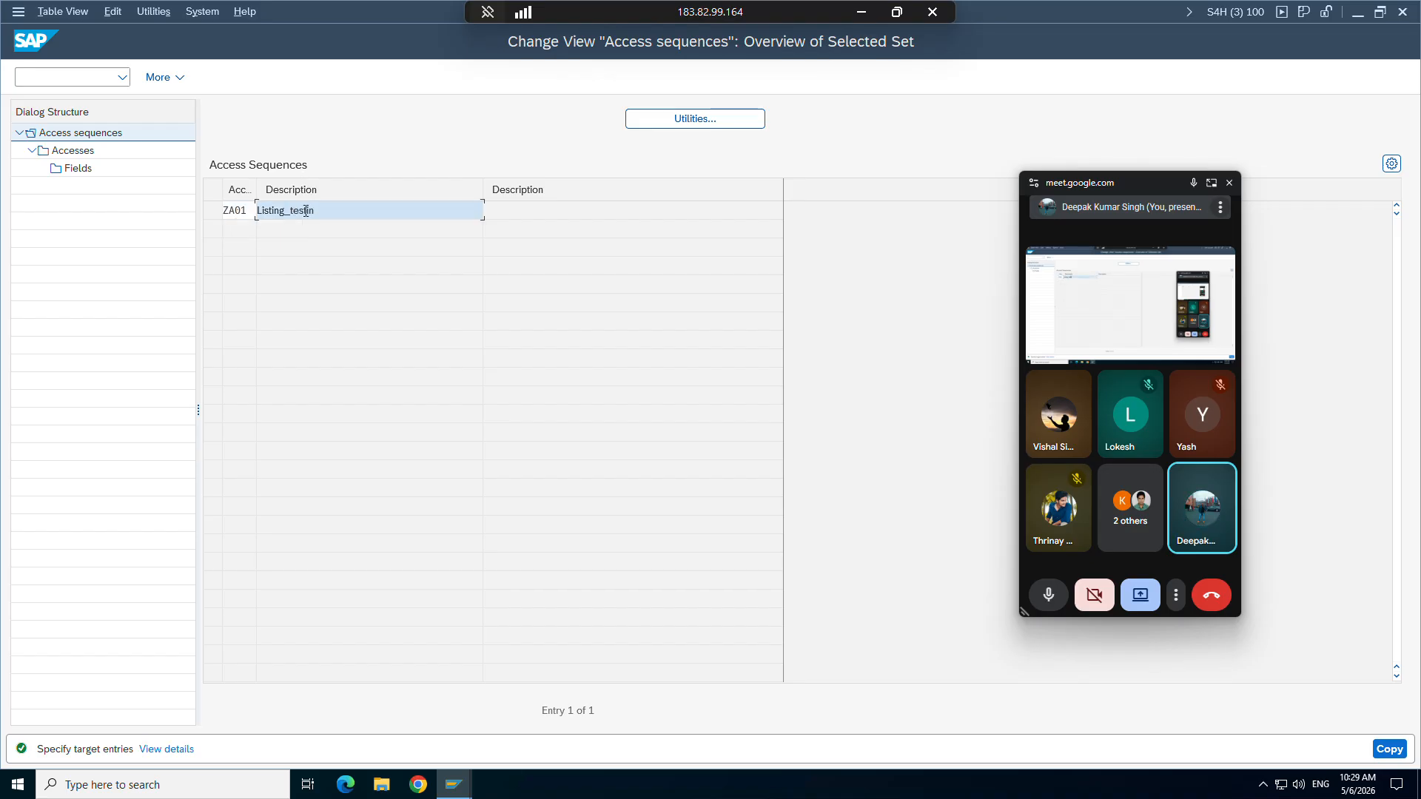
pyautogui.write('g')
pyautogui.press('Return')
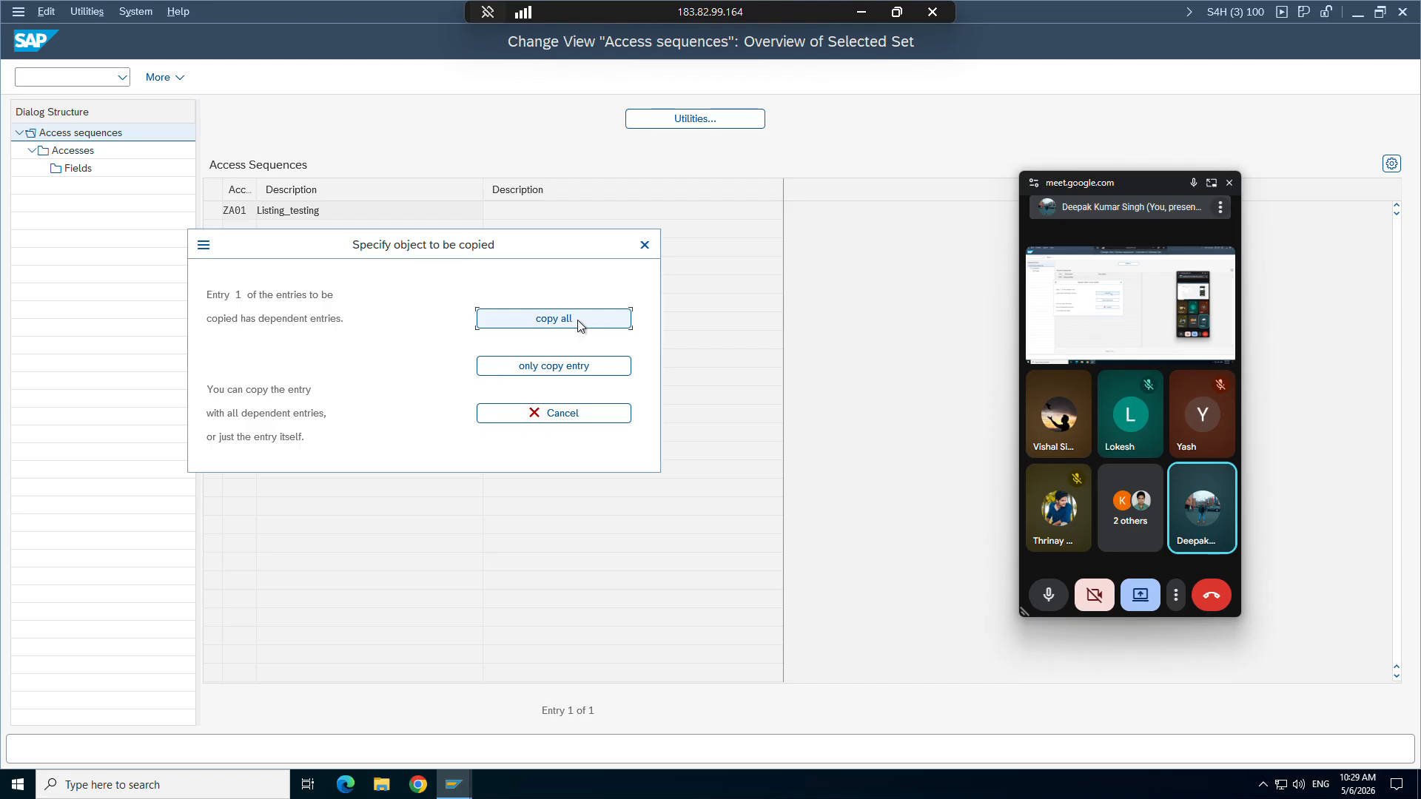
pyautogui.click(579, 323)
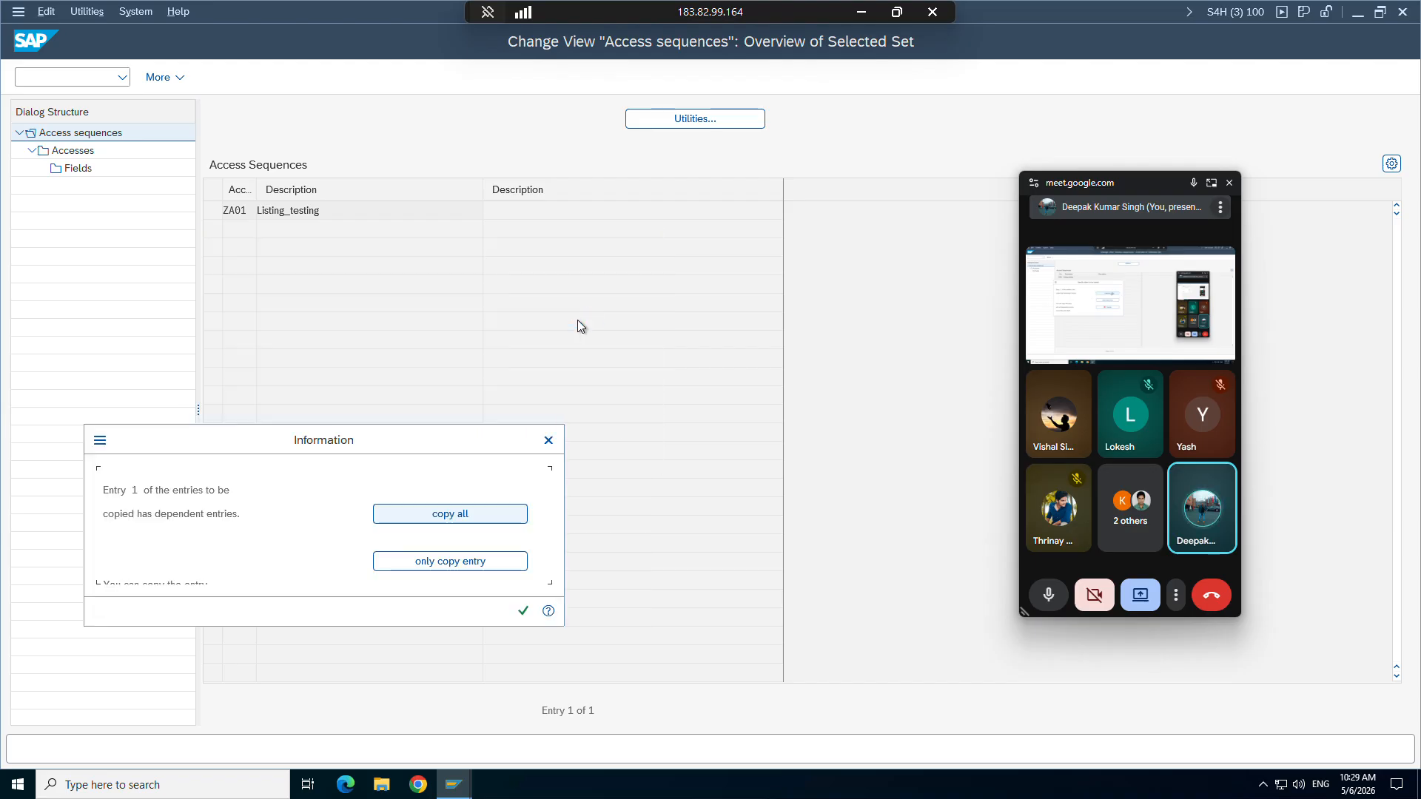
pyautogui.click(524, 611)
# Step: Open the accesses of sequence ZA01 and delete accesses 10 and 20 along with their dependent entries
pyautogui.click(214, 212)
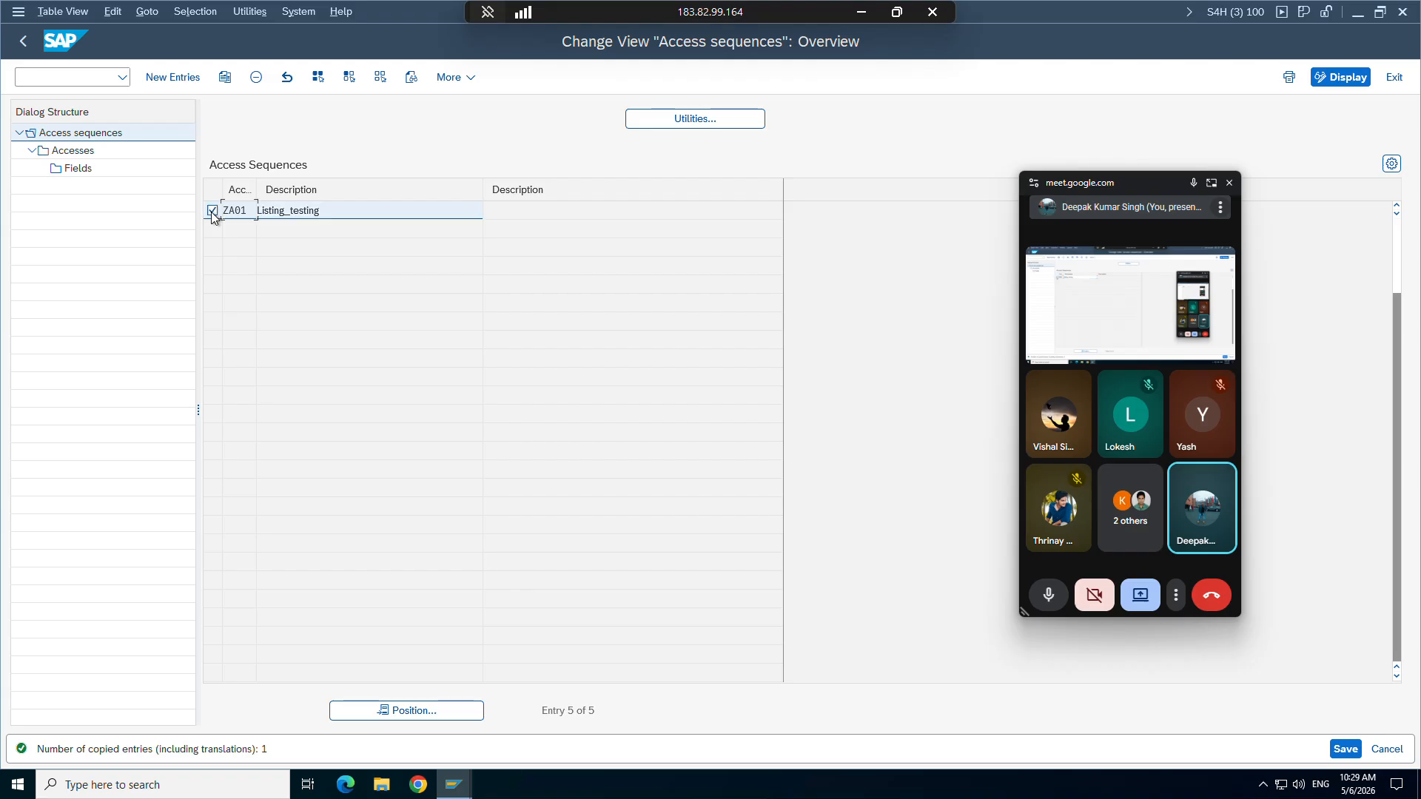
pyautogui.doubleClick(74, 150)
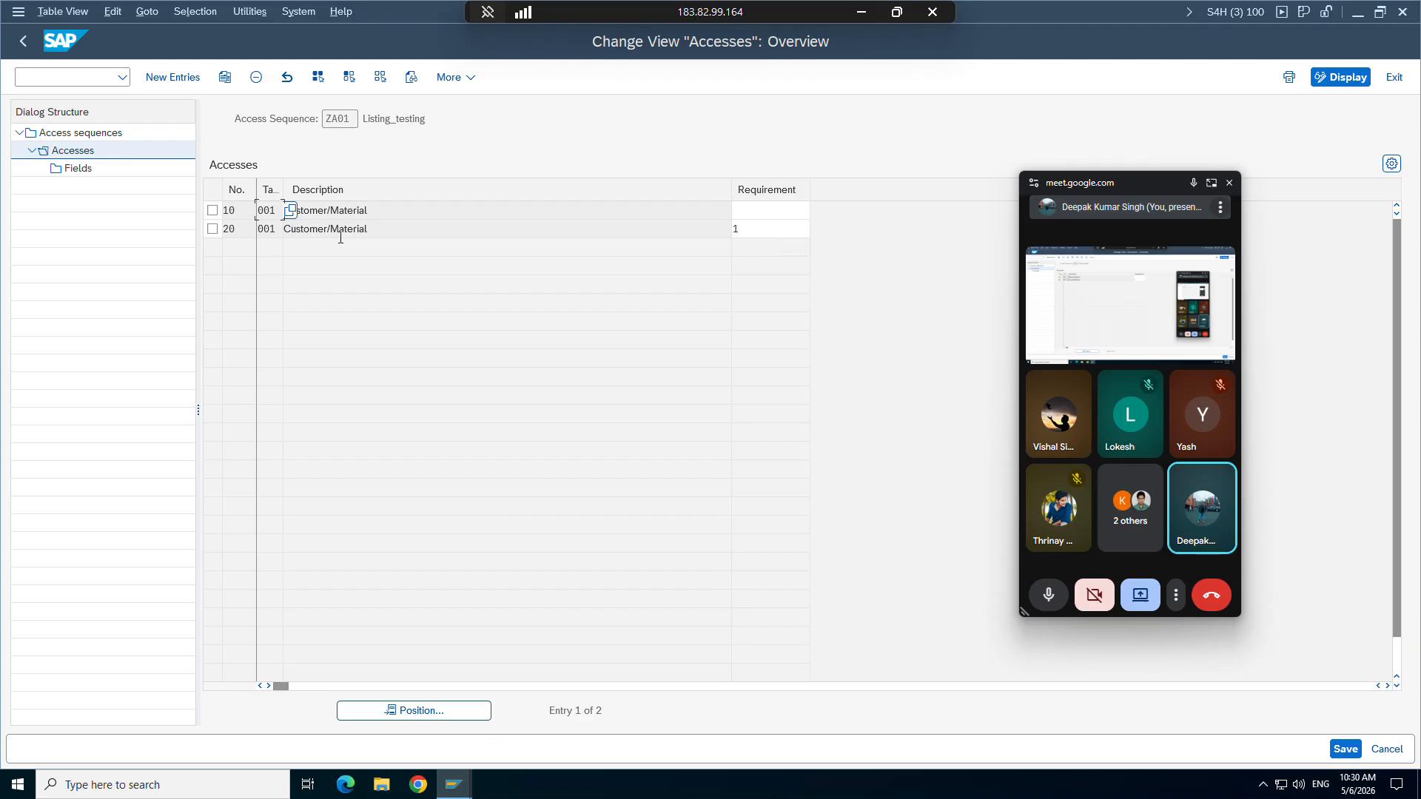
pyautogui.click(341, 235)
pyautogui.click(213, 210)
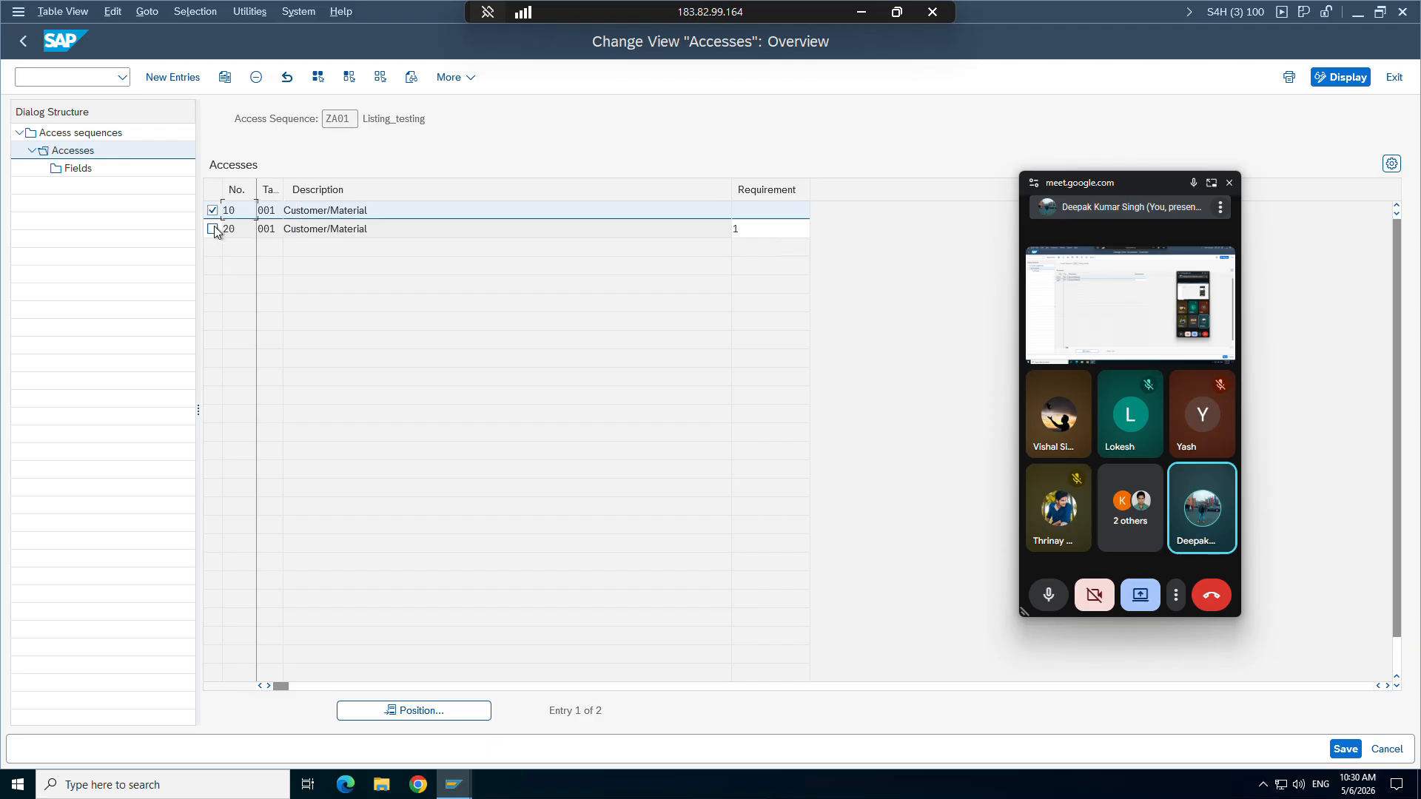
pyautogui.click(216, 228)
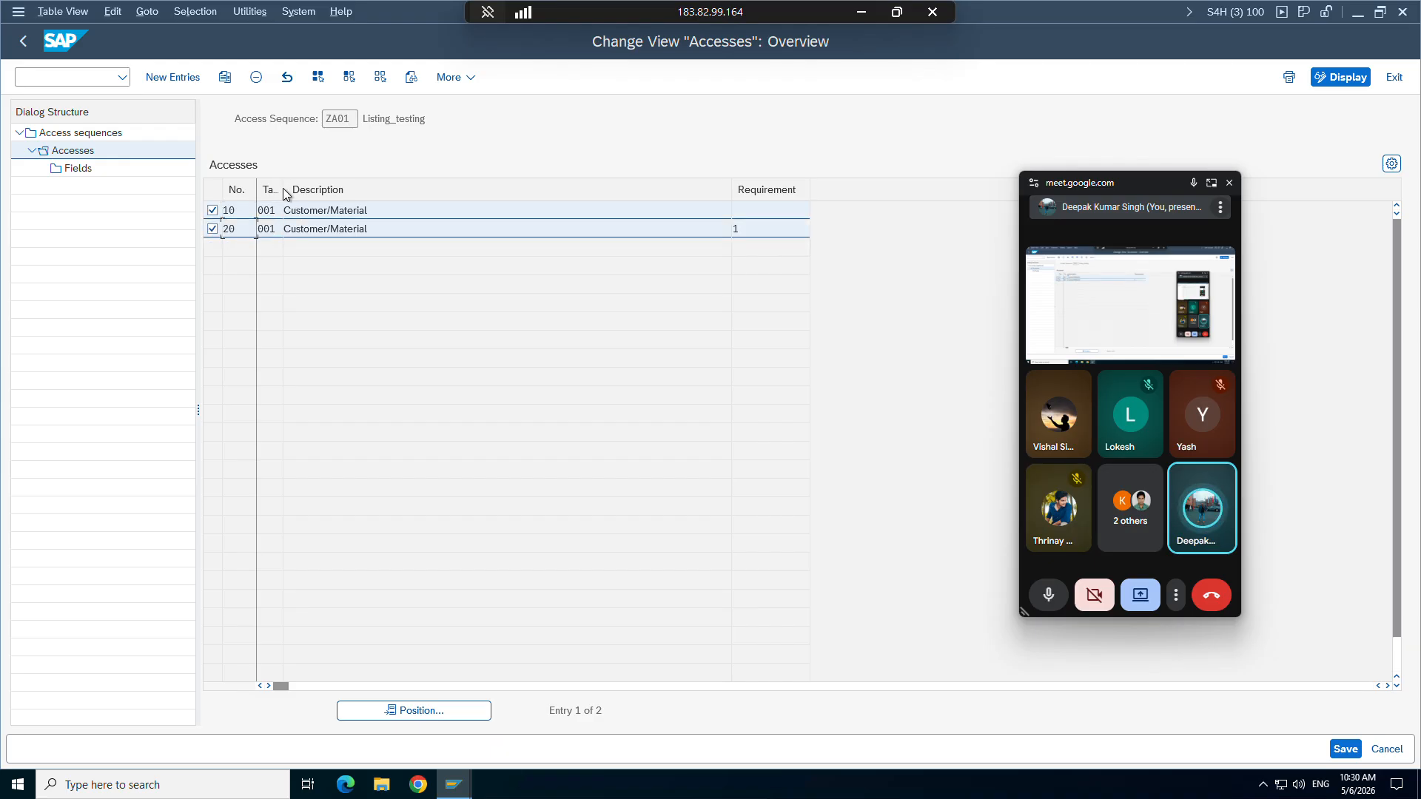
pyautogui.moveTo(284, 193); pyautogui.dragTo(402, 194)
pyautogui.click(256, 77)
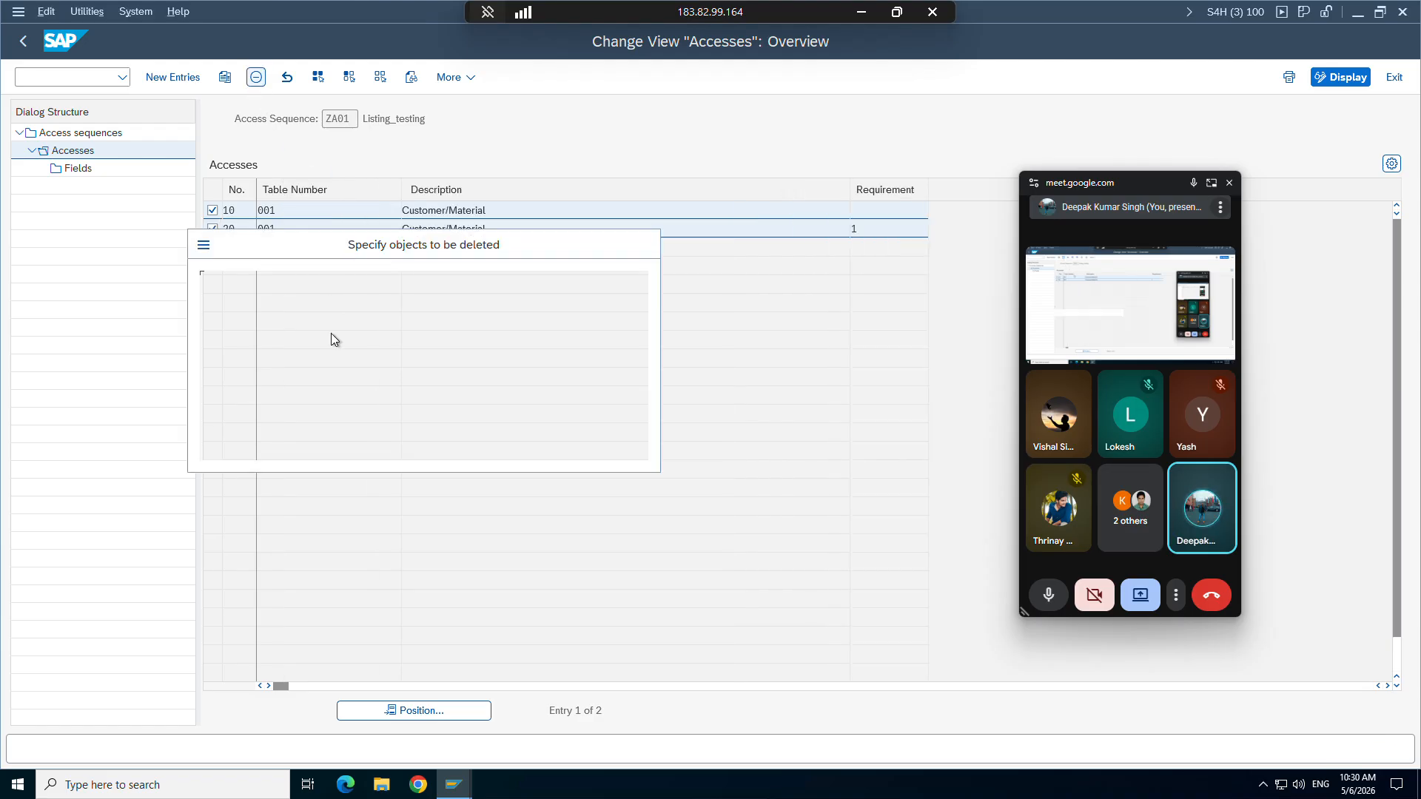
pyautogui.click(520, 318)
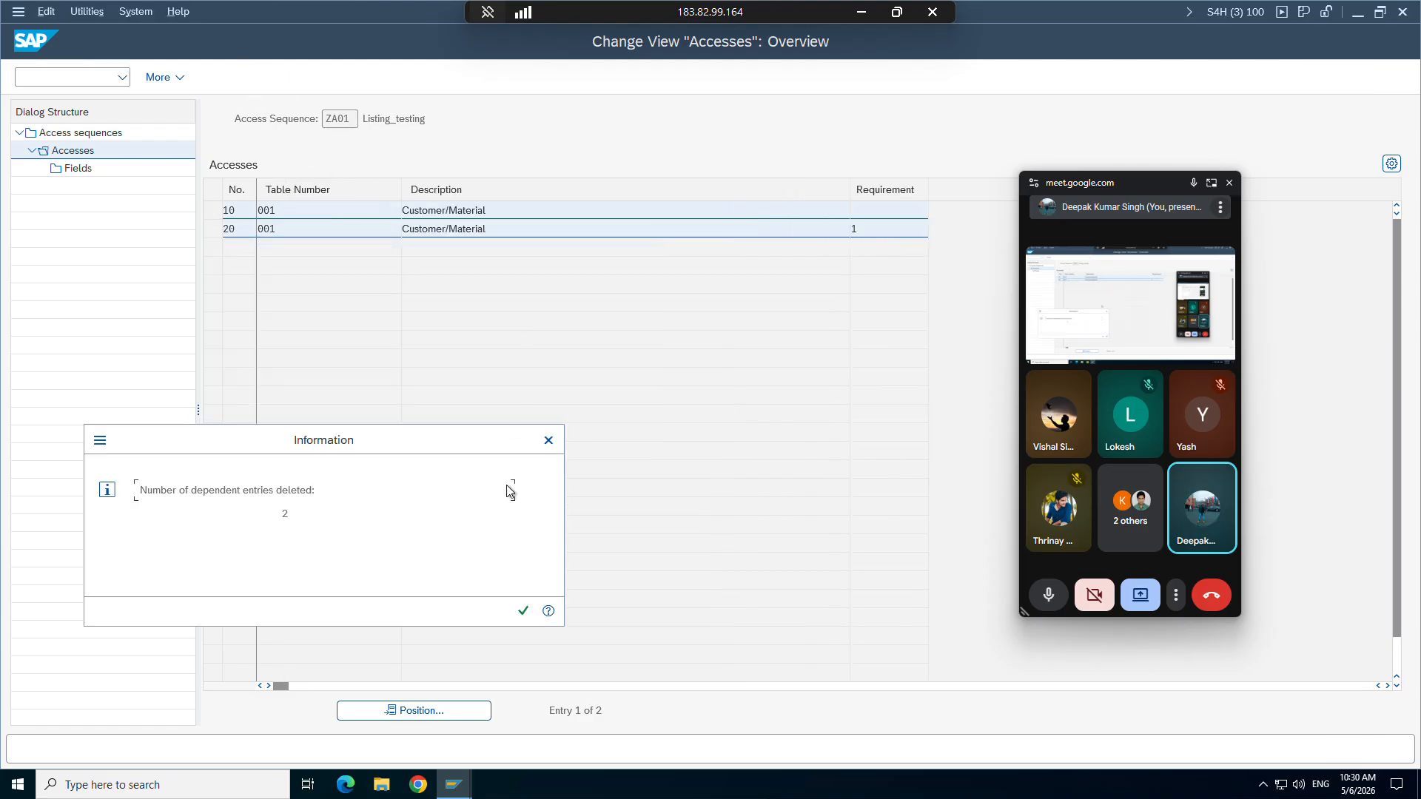
pyautogui.click(523, 610)
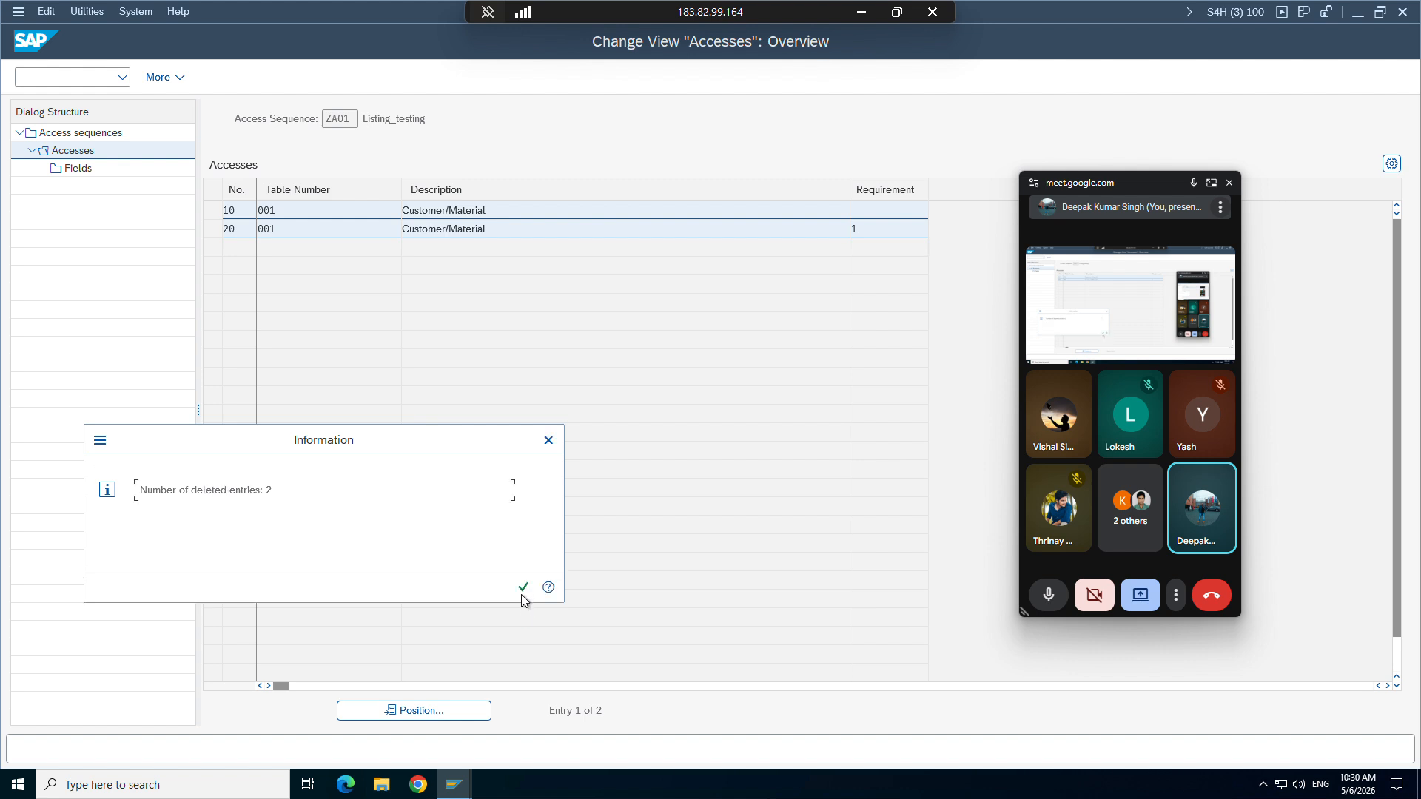
pyautogui.click(523, 589)
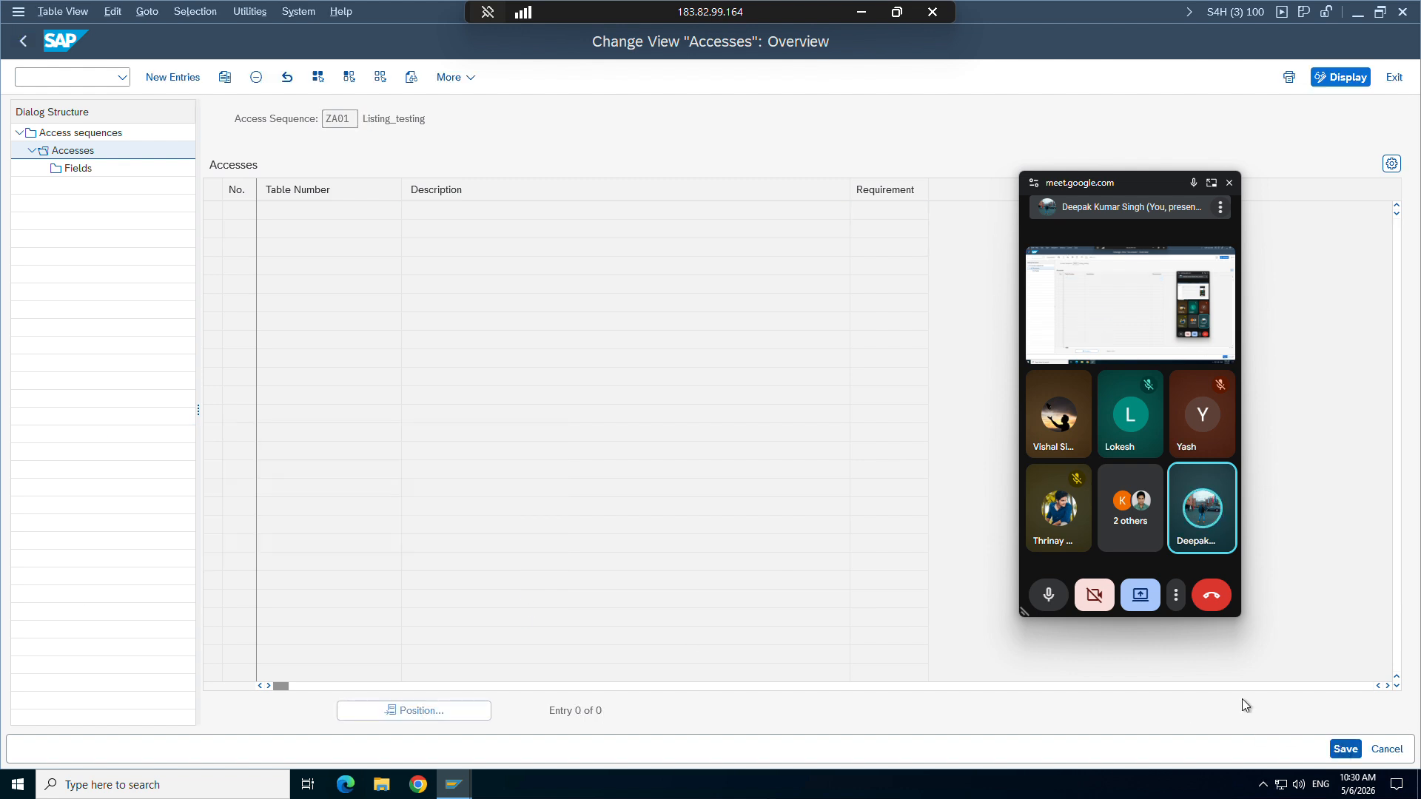
# Step: Save access sequence ZA01 under the proposed workbench request and return to the IMG structure
pyautogui.hotkey('ctrl', 's')
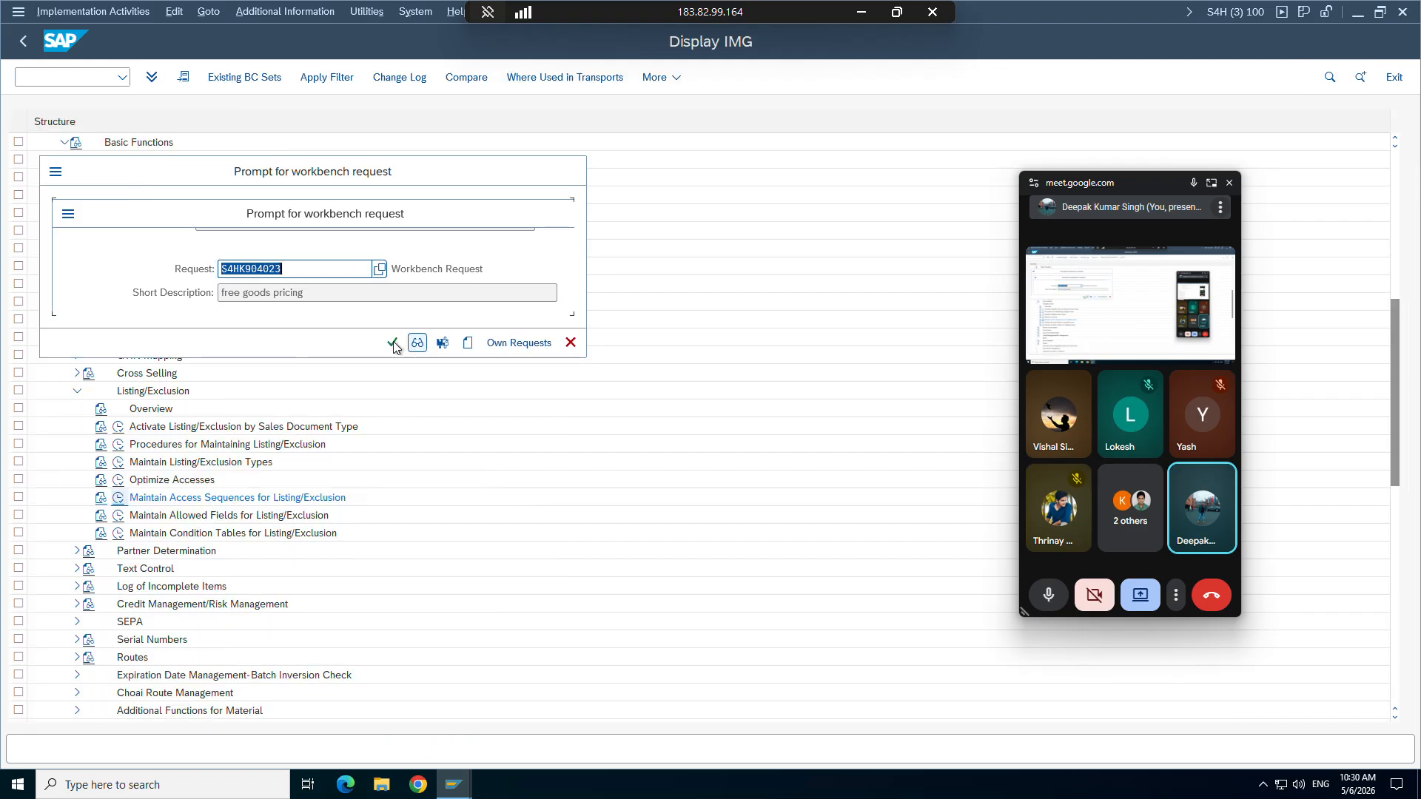
pyautogui.click(393, 344)
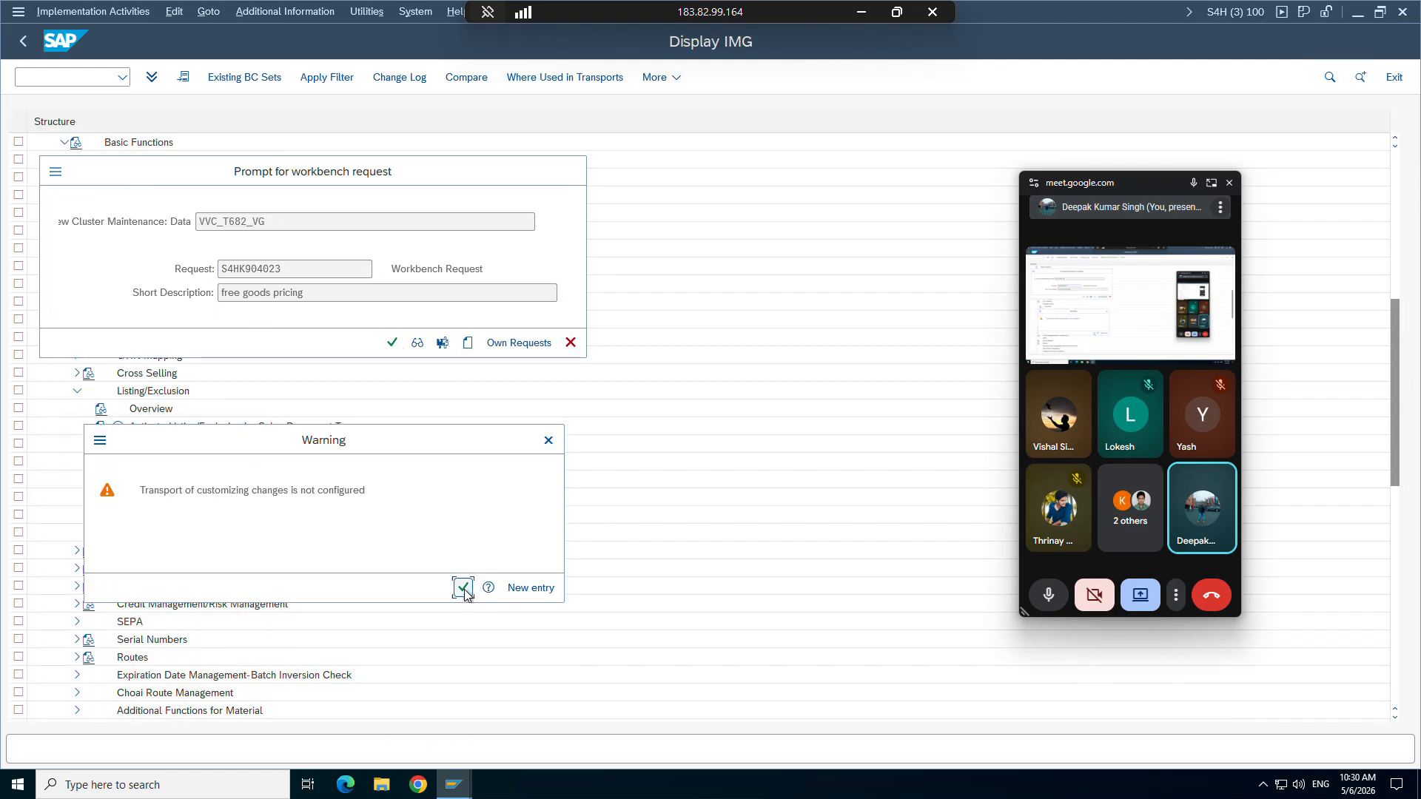
pyautogui.click(463, 588)
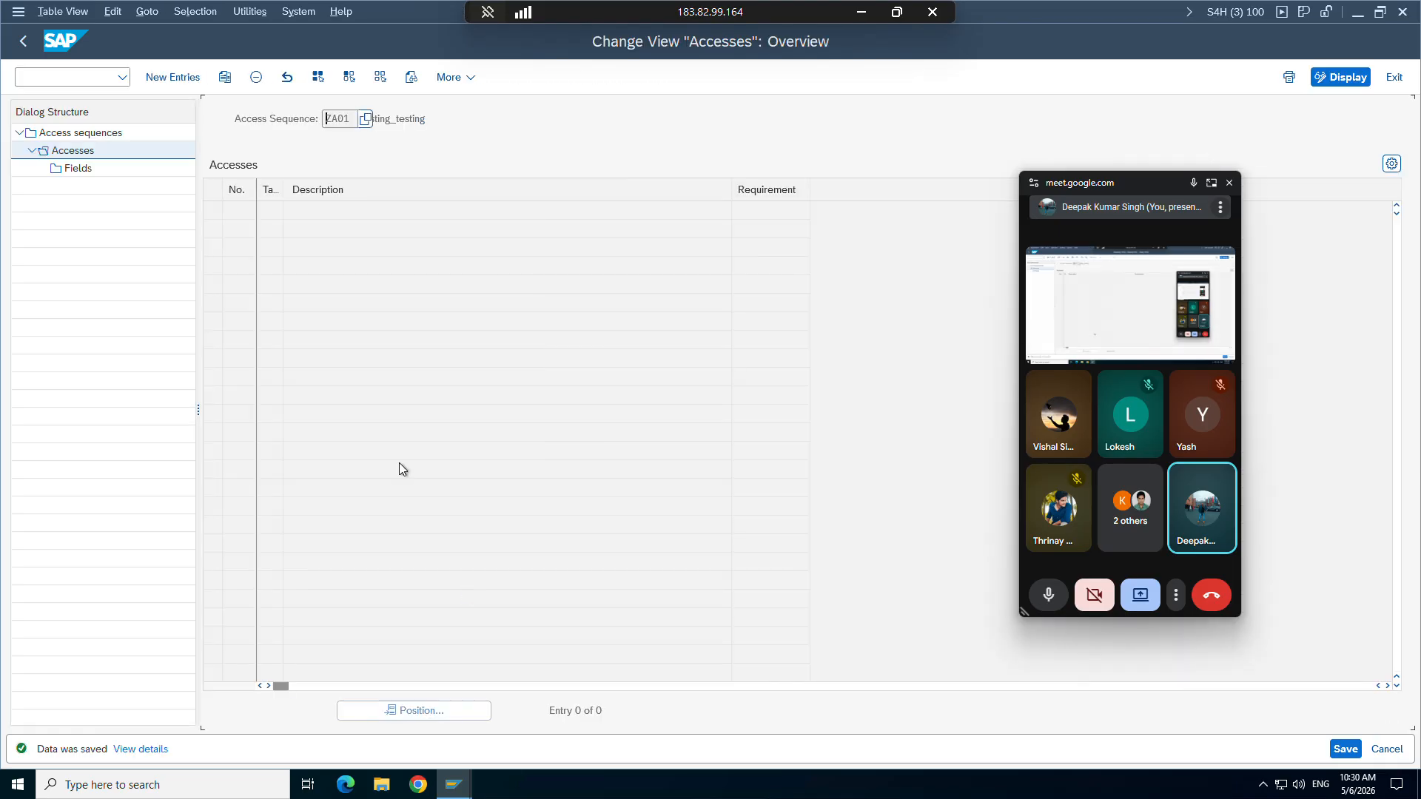
pyautogui.click(23, 42)
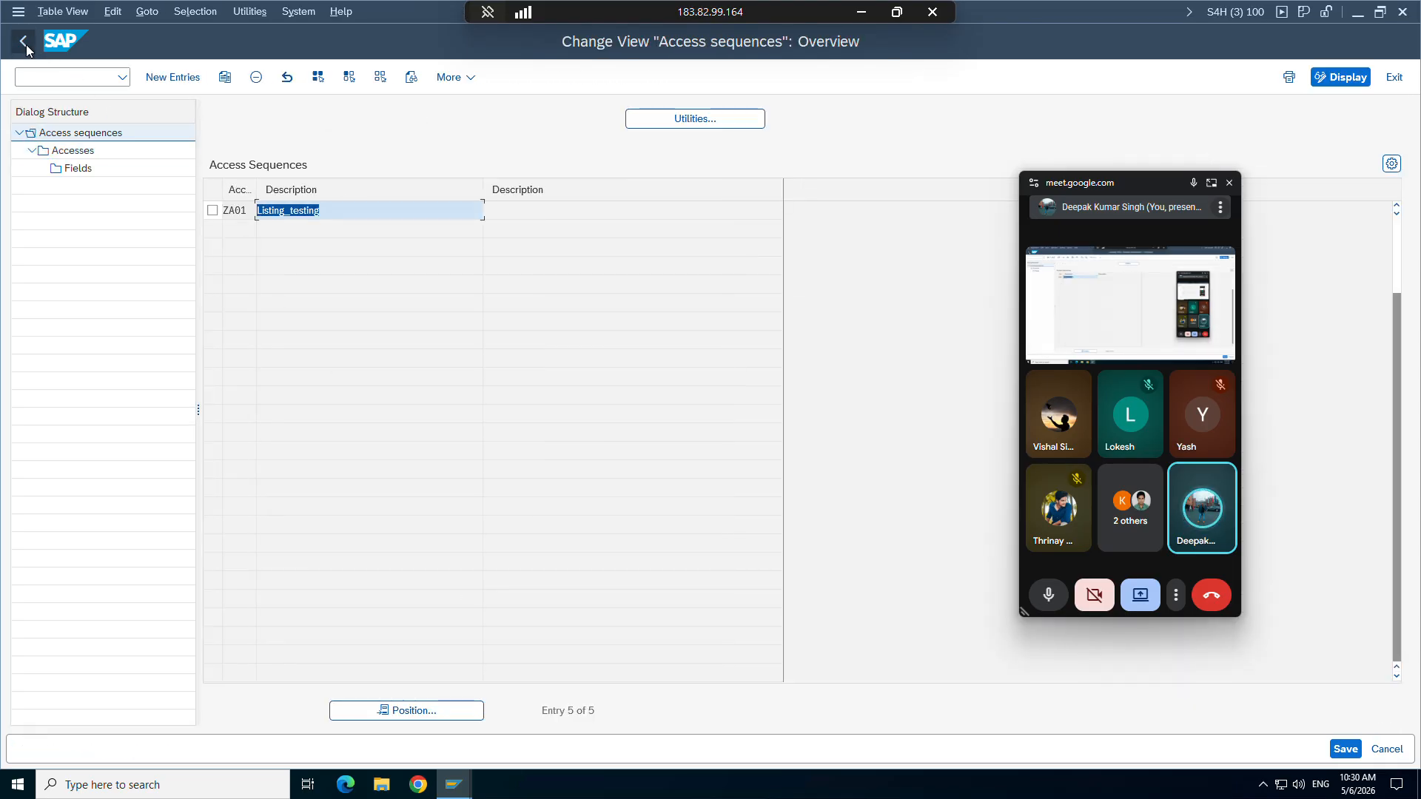
pyautogui.click(24, 42)
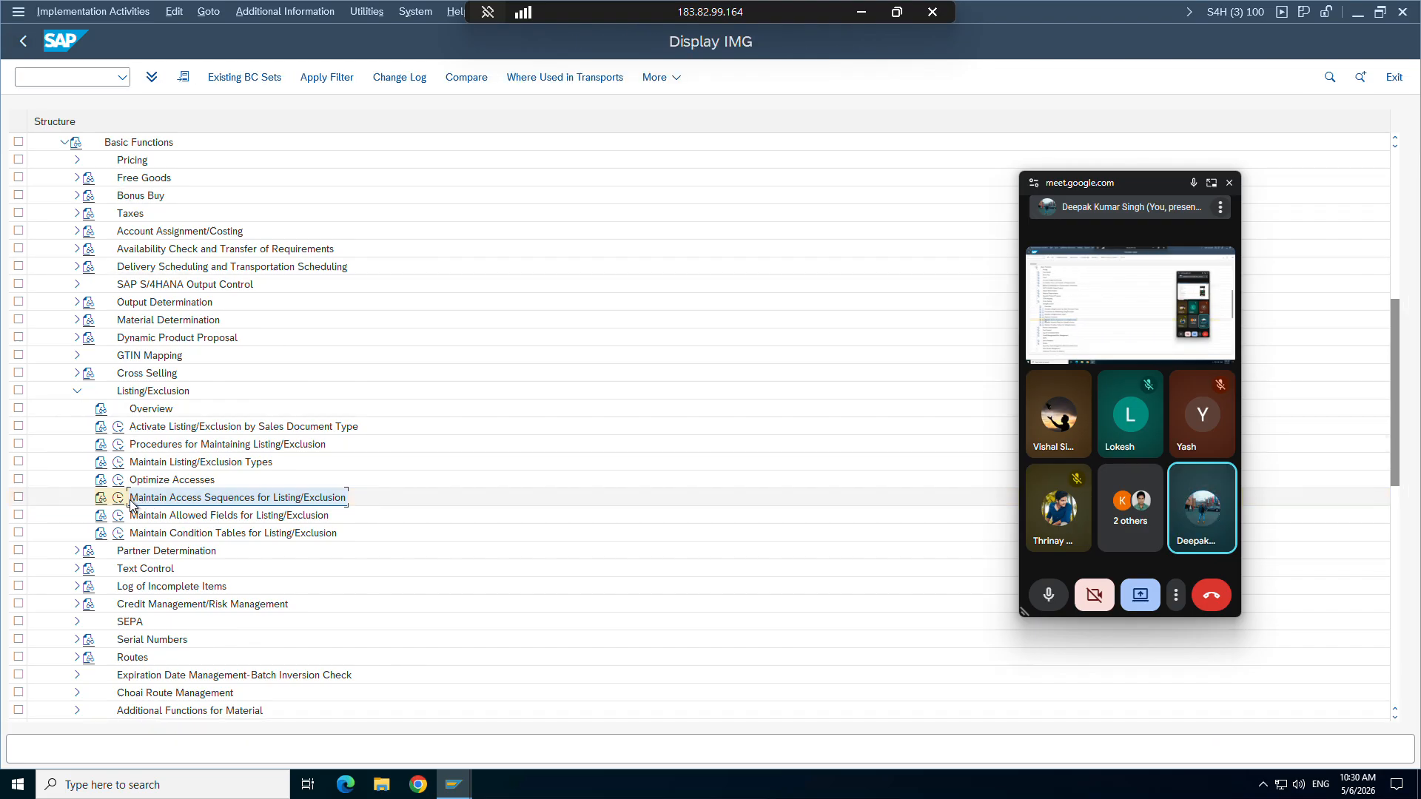
# Step: Reopen access sequence maintenance for Listing/Exclusion and display the accesses of sequence ZA01
pyautogui.click(117, 500)
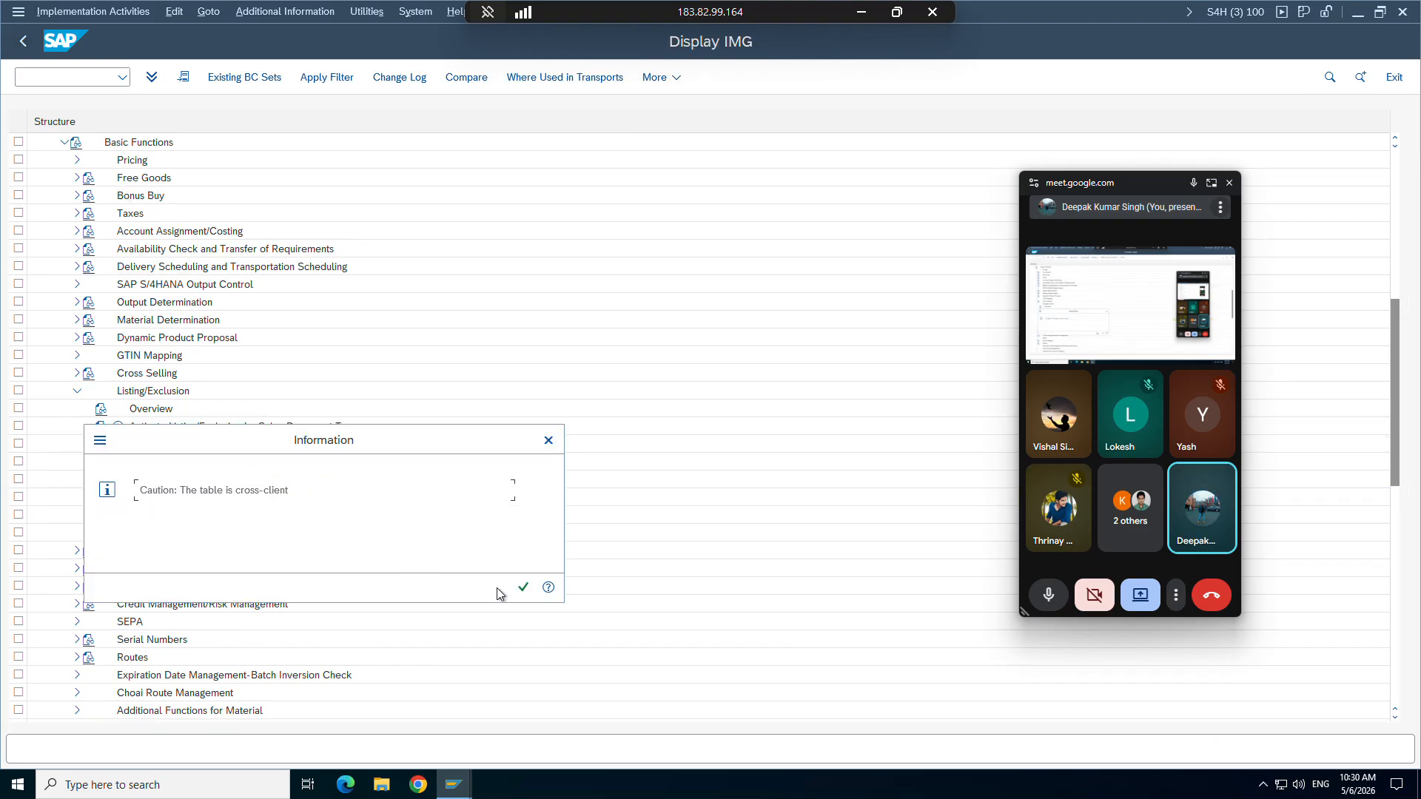
pyautogui.click(522, 589)
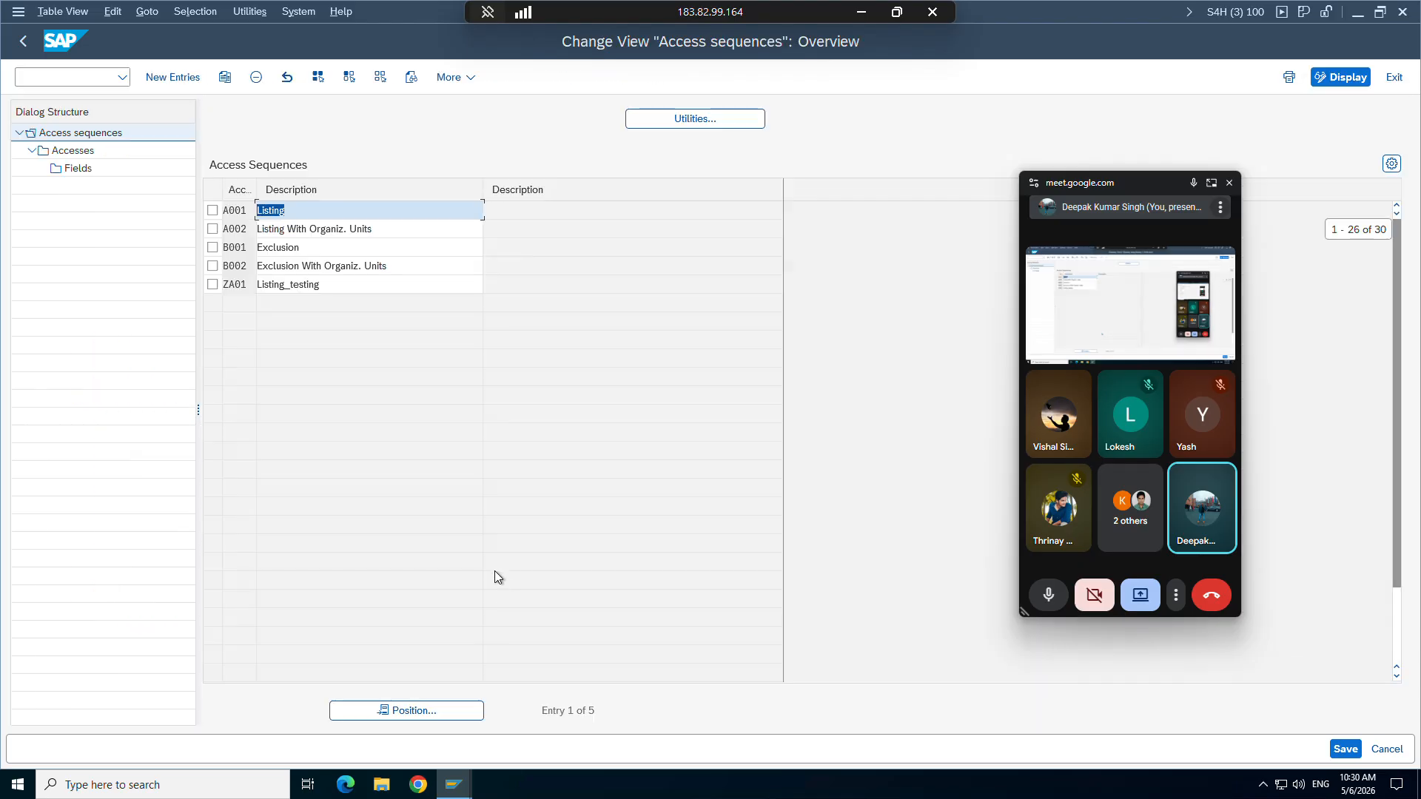
pyautogui.click(212, 284)
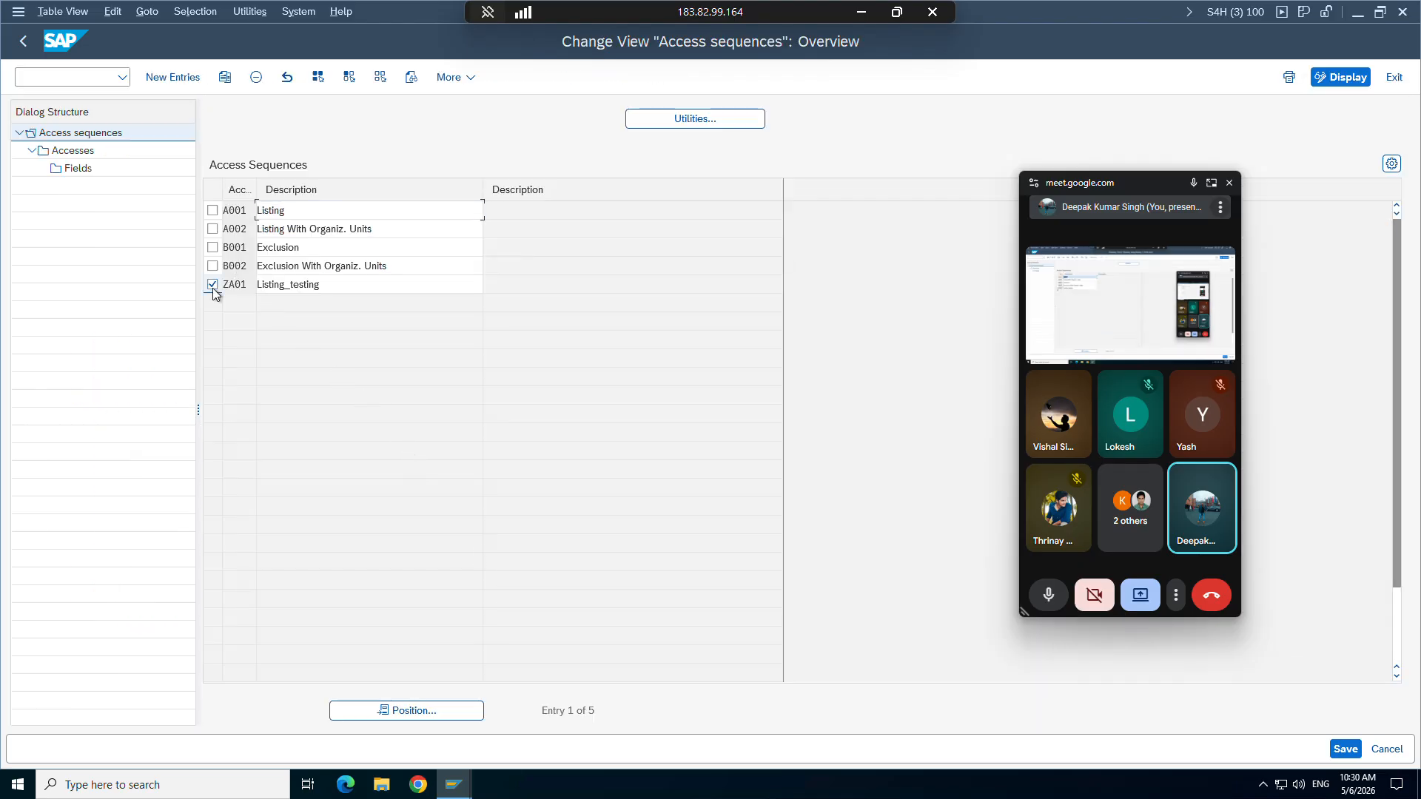
pyautogui.click(78, 153)
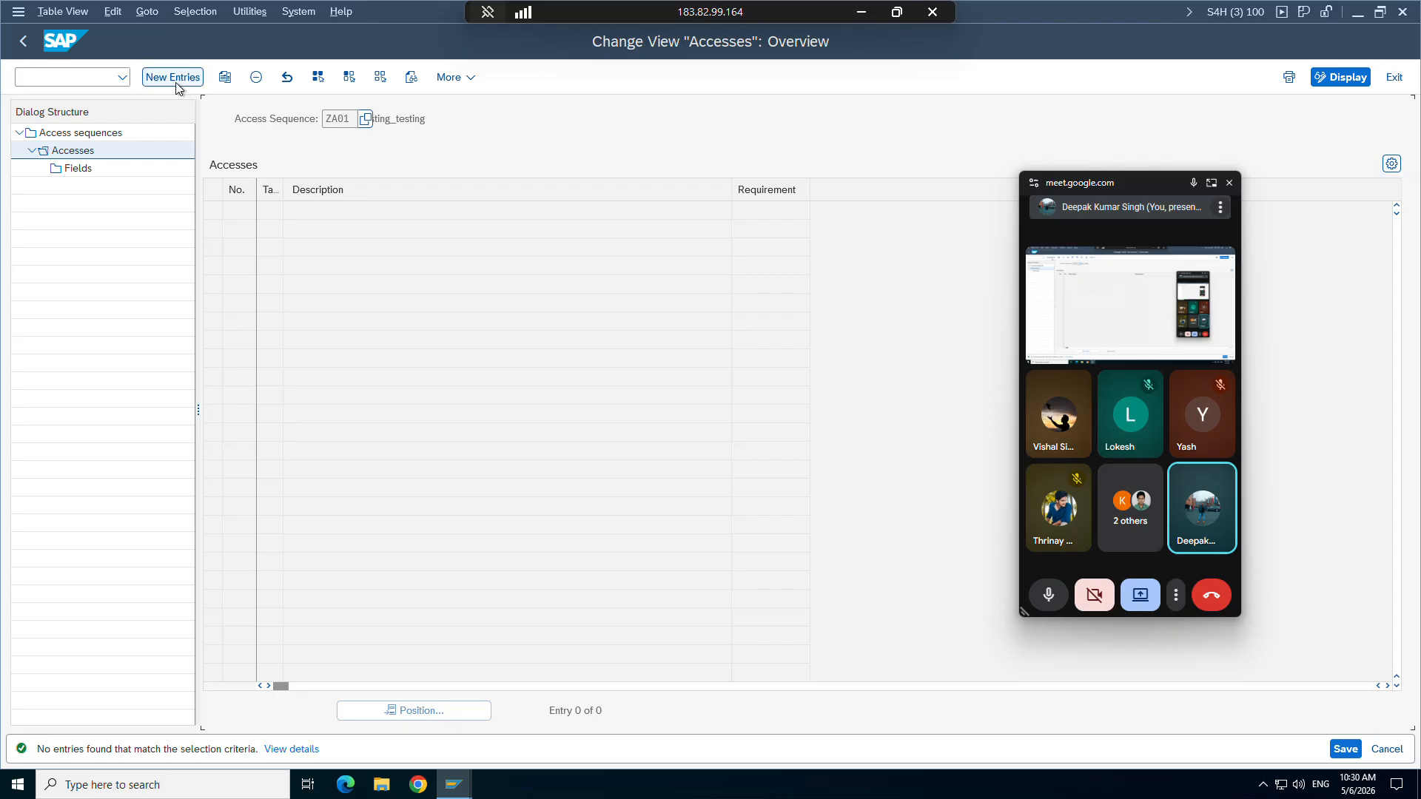
# Step: Add a new access numbered 10 with condition table 501 (Customer/Material) to access sequence ZA01
pyautogui.press('F5')
pyautogui.write('1')
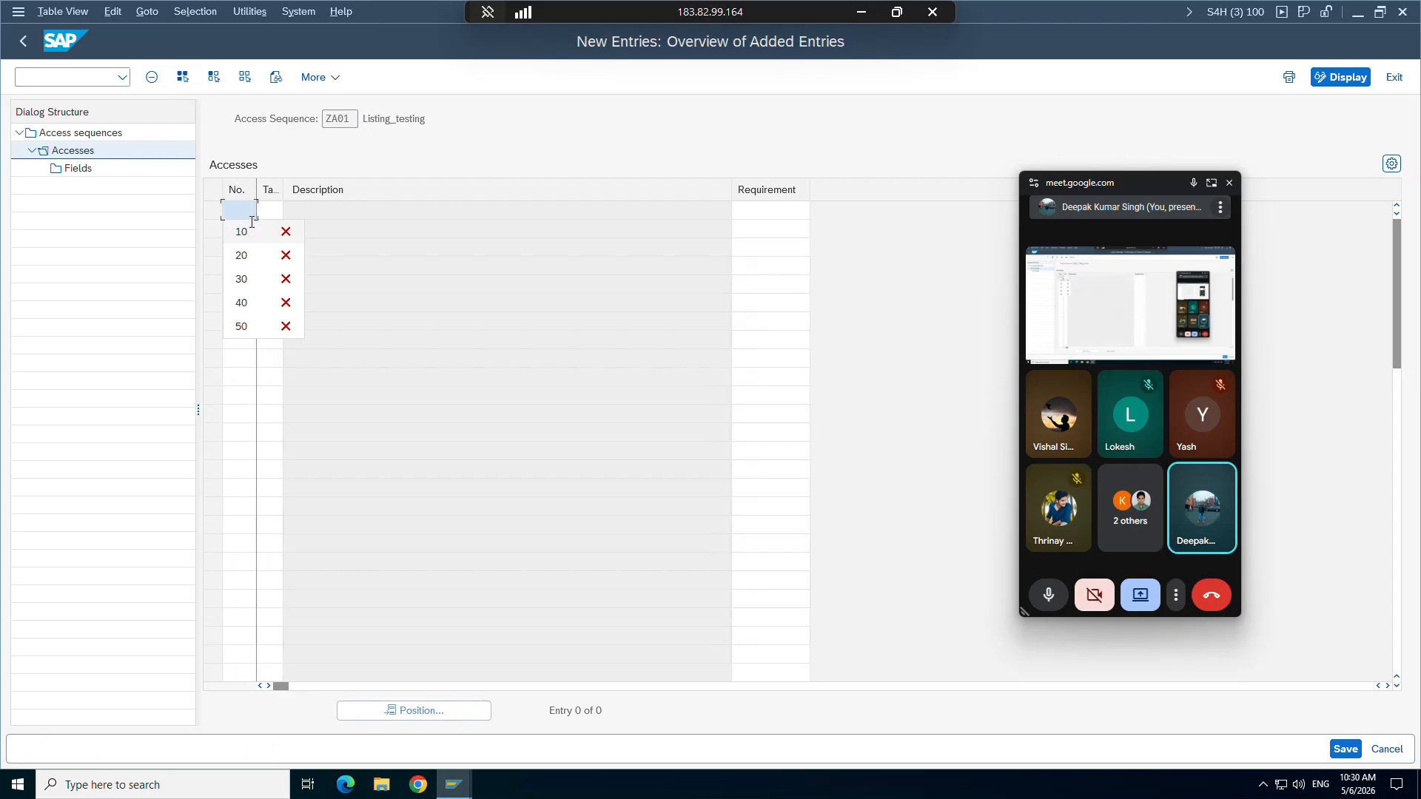
pyautogui.click(265, 220)
pyautogui.click(268, 214)
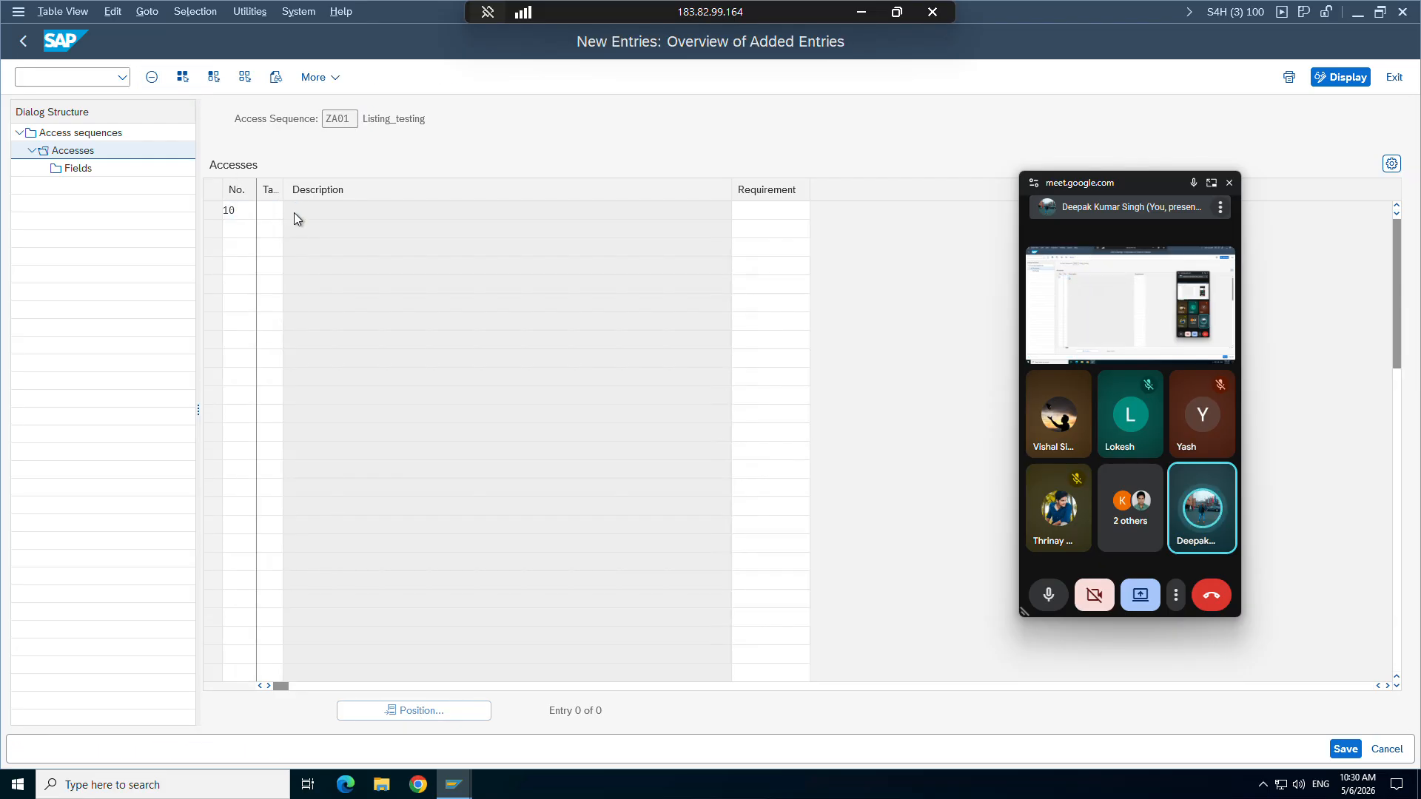
pyautogui.press('F4')
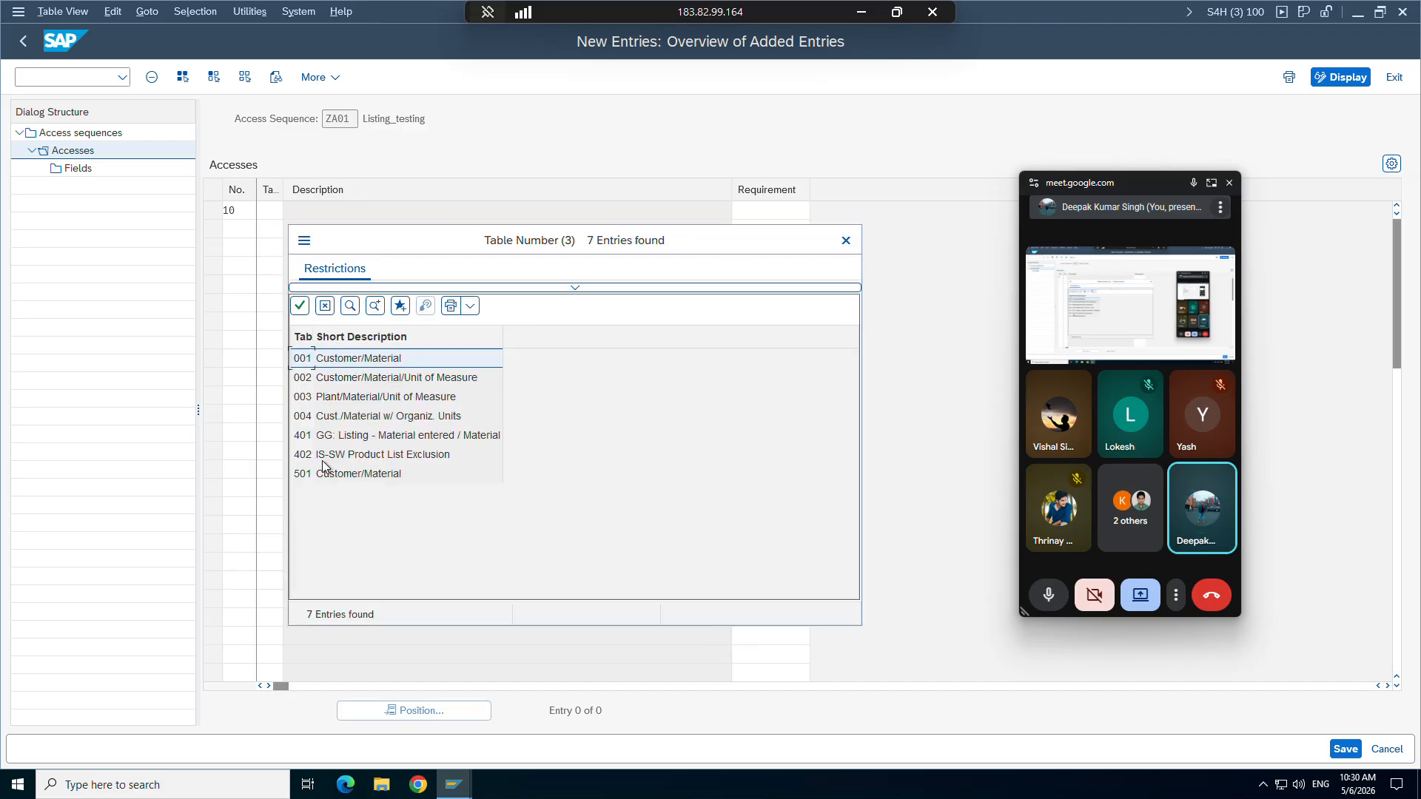
pyautogui.doubleClick(310, 474)
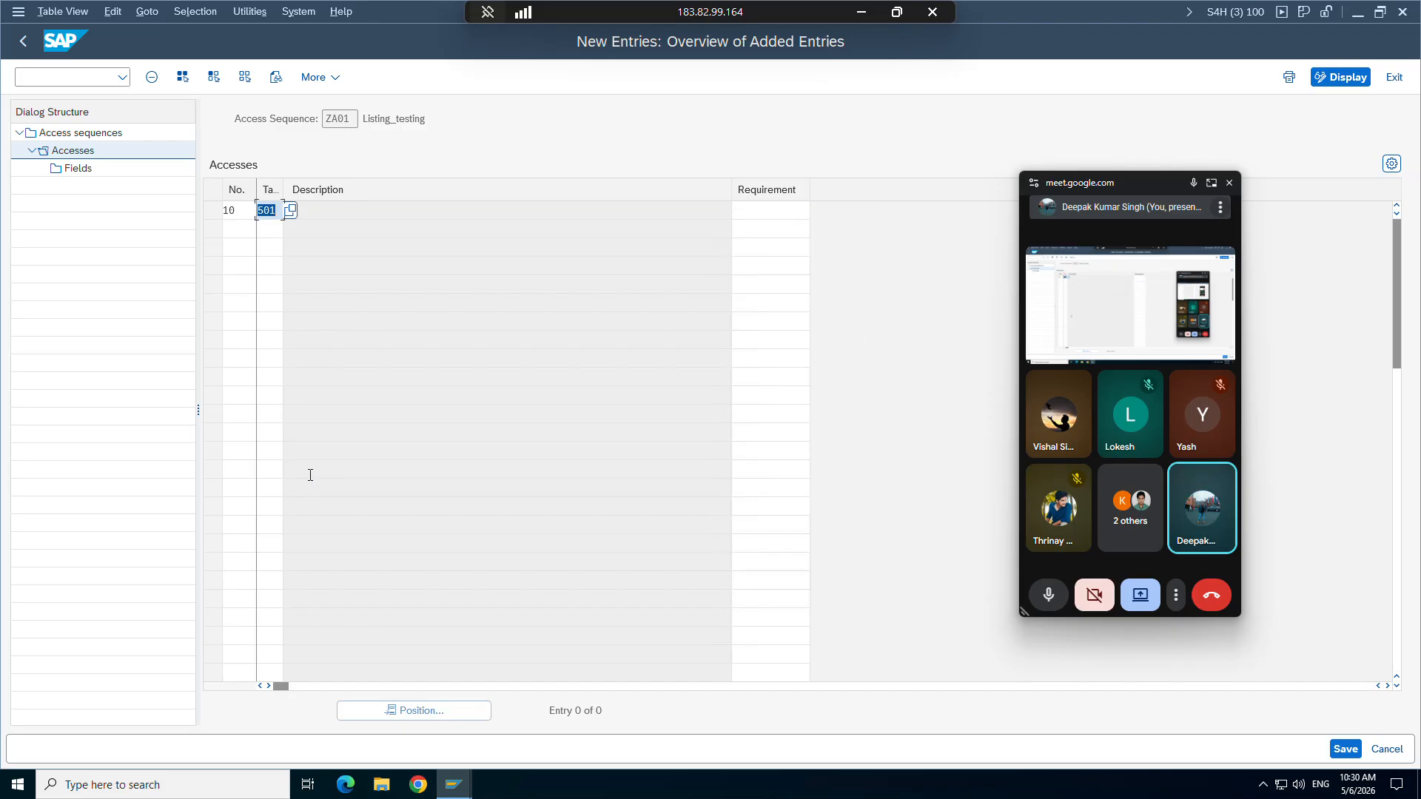
pyautogui.press('Return')
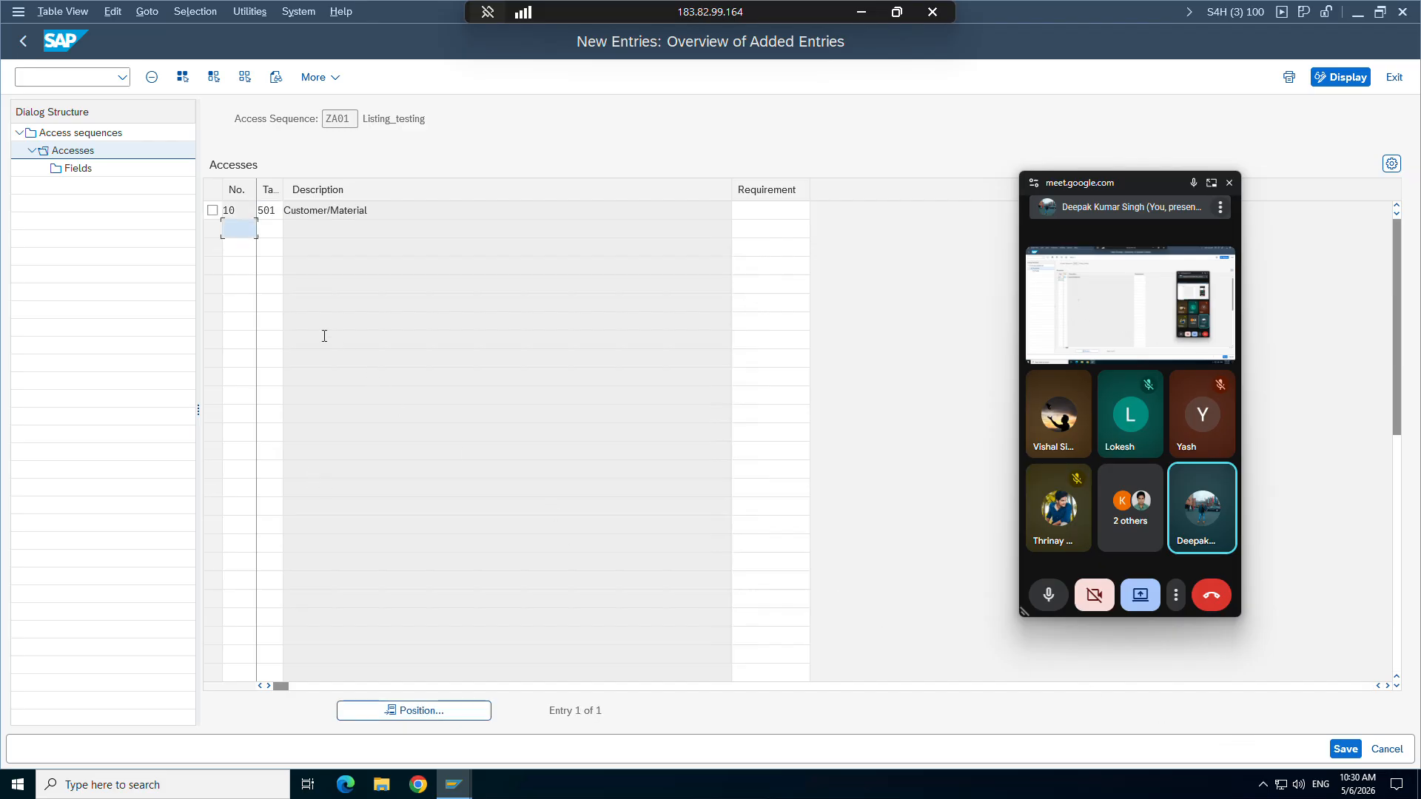
# Step: Open the fields of access 10 and save the access sequence under the proposed workbench request
pyautogui.click(213, 211)
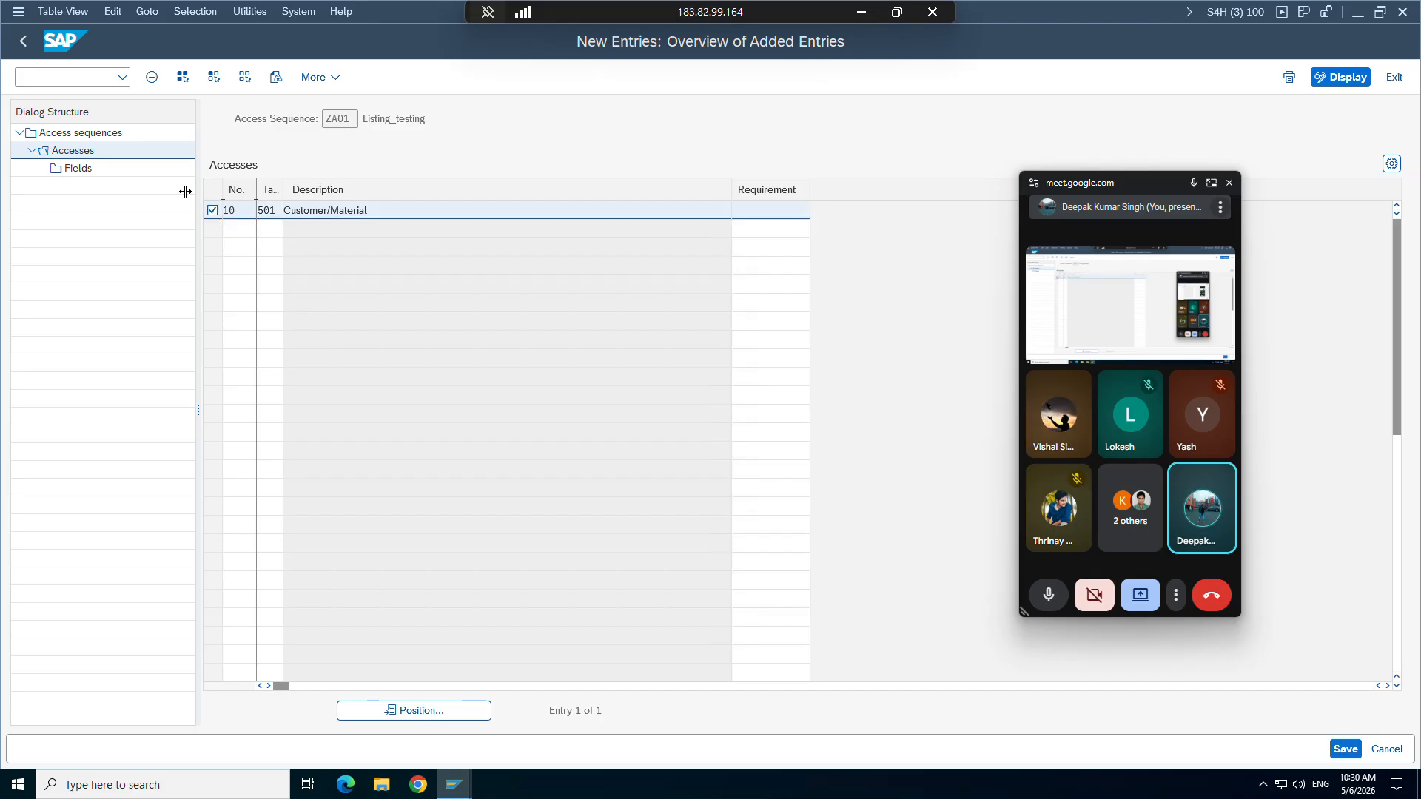
pyautogui.click(78, 168)
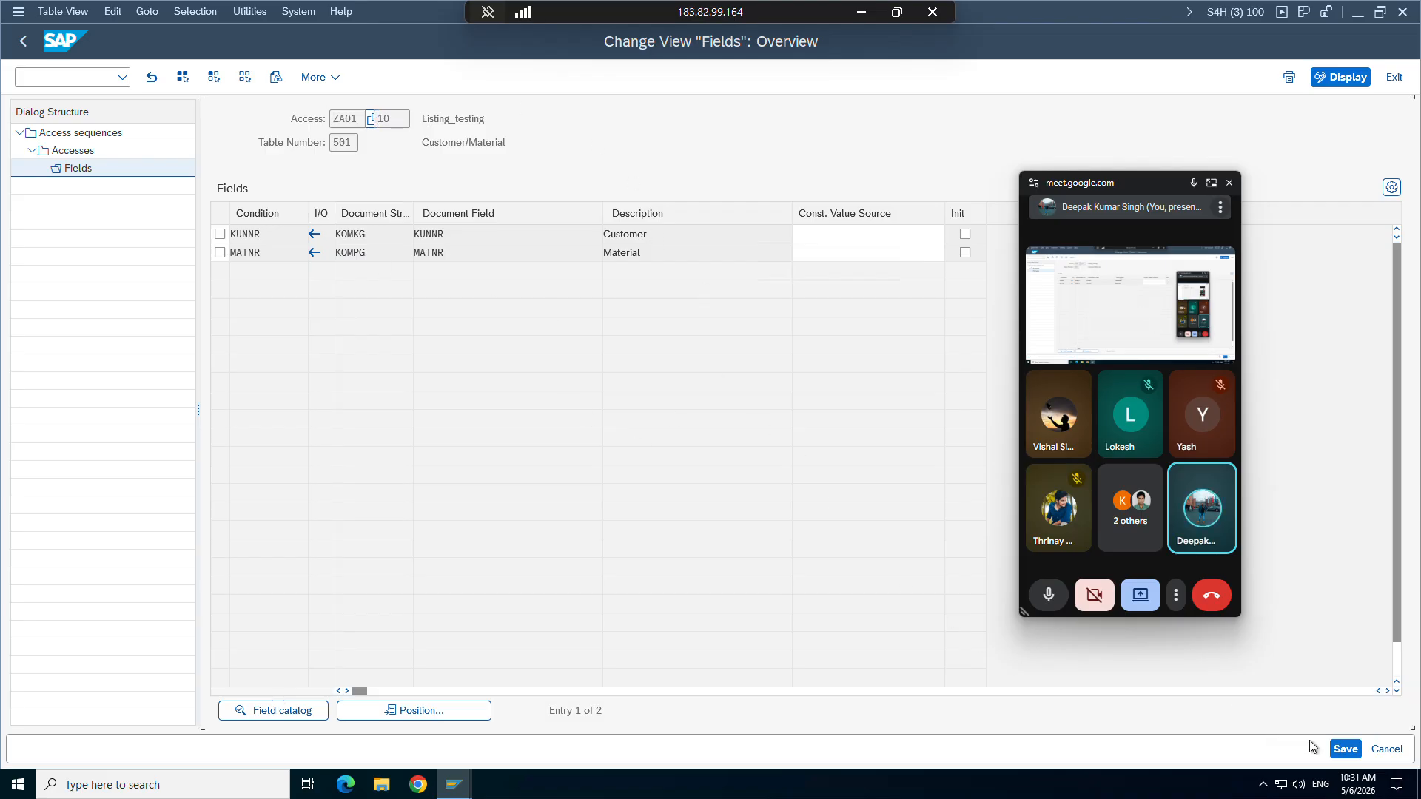
pyautogui.click(1344, 749)
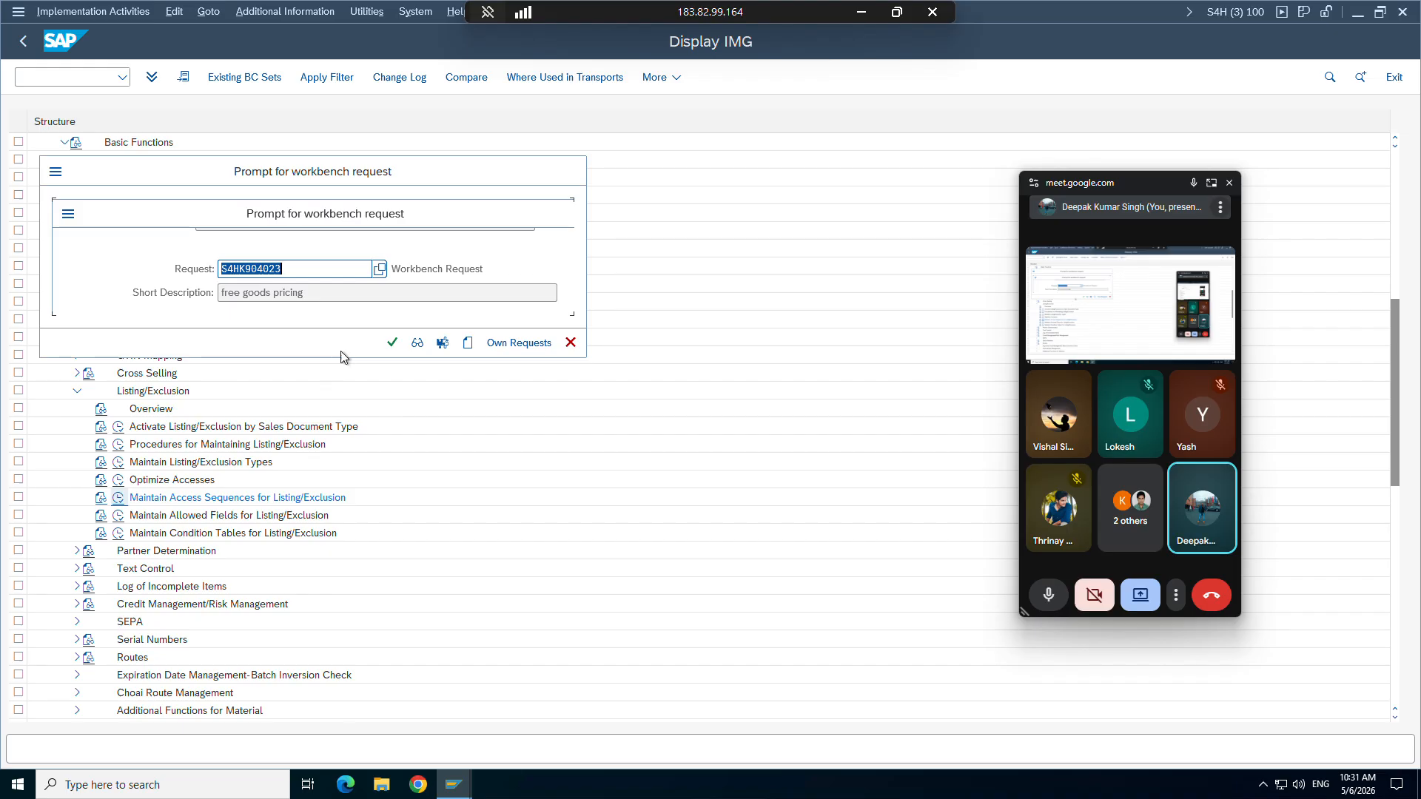
pyautogui.click(392, 342)
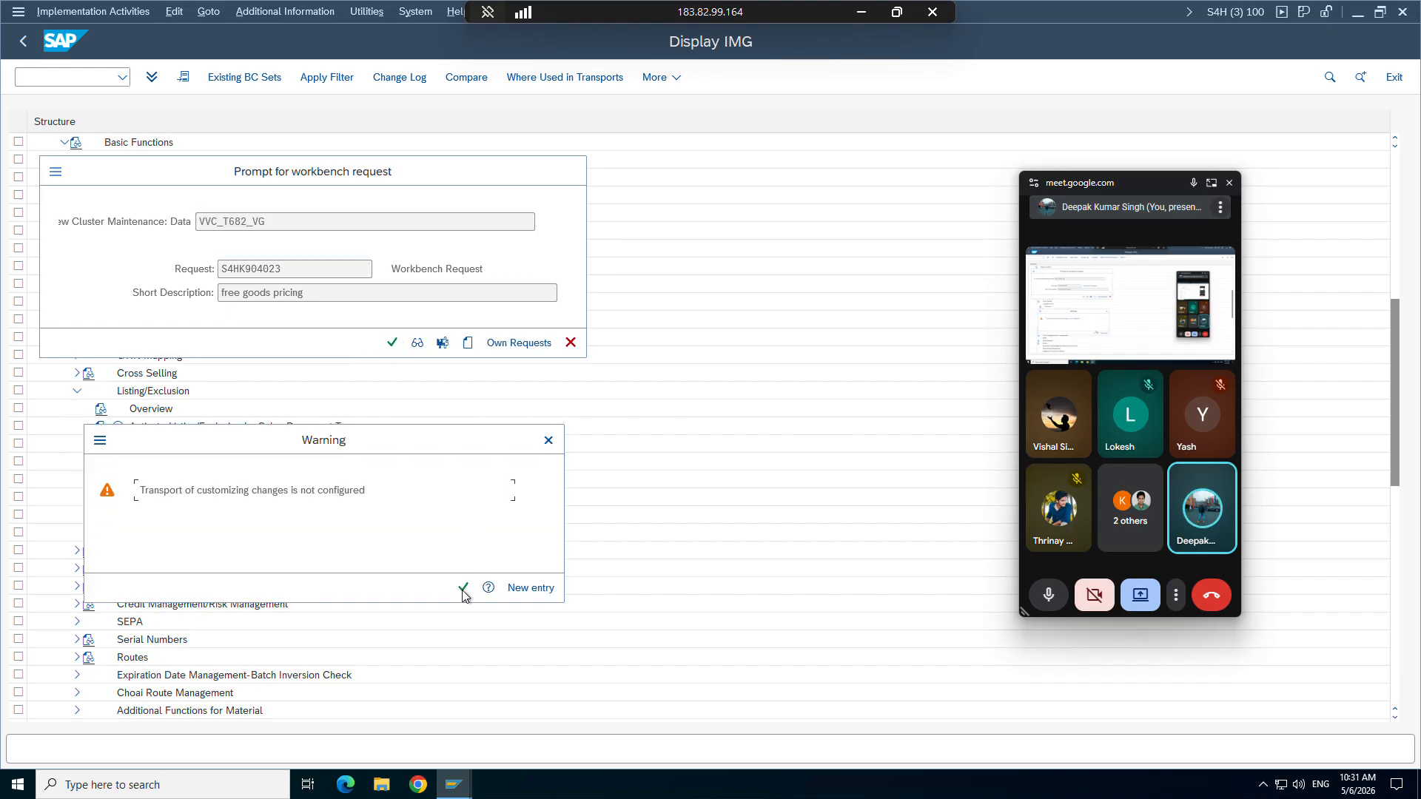
pyautogui.click(463, 588)
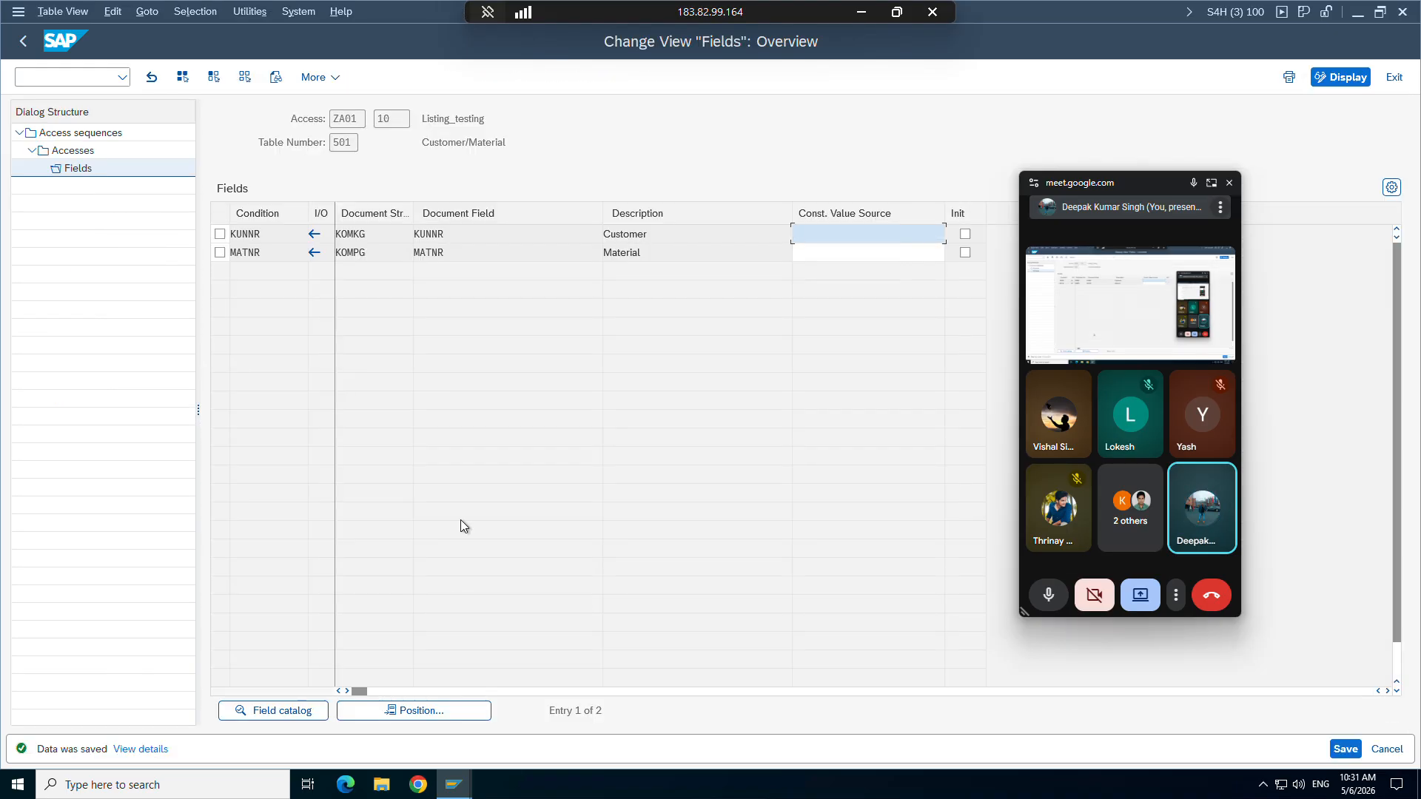
# Step: Leave access sequence maintenance, accepting the save of changes, and return to the IMG structure
pyautogui.click(23, 43)
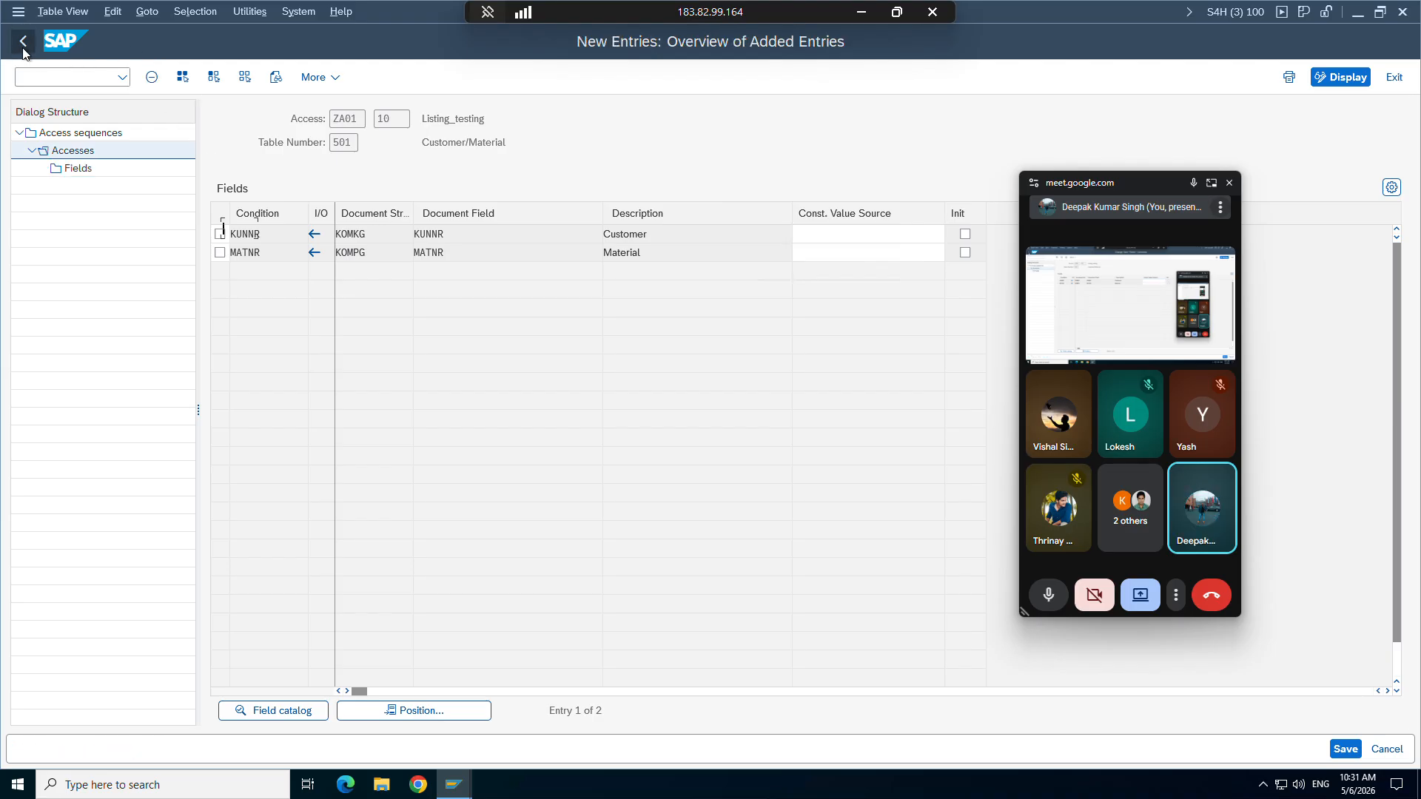
pyautogui.click(23, 49)
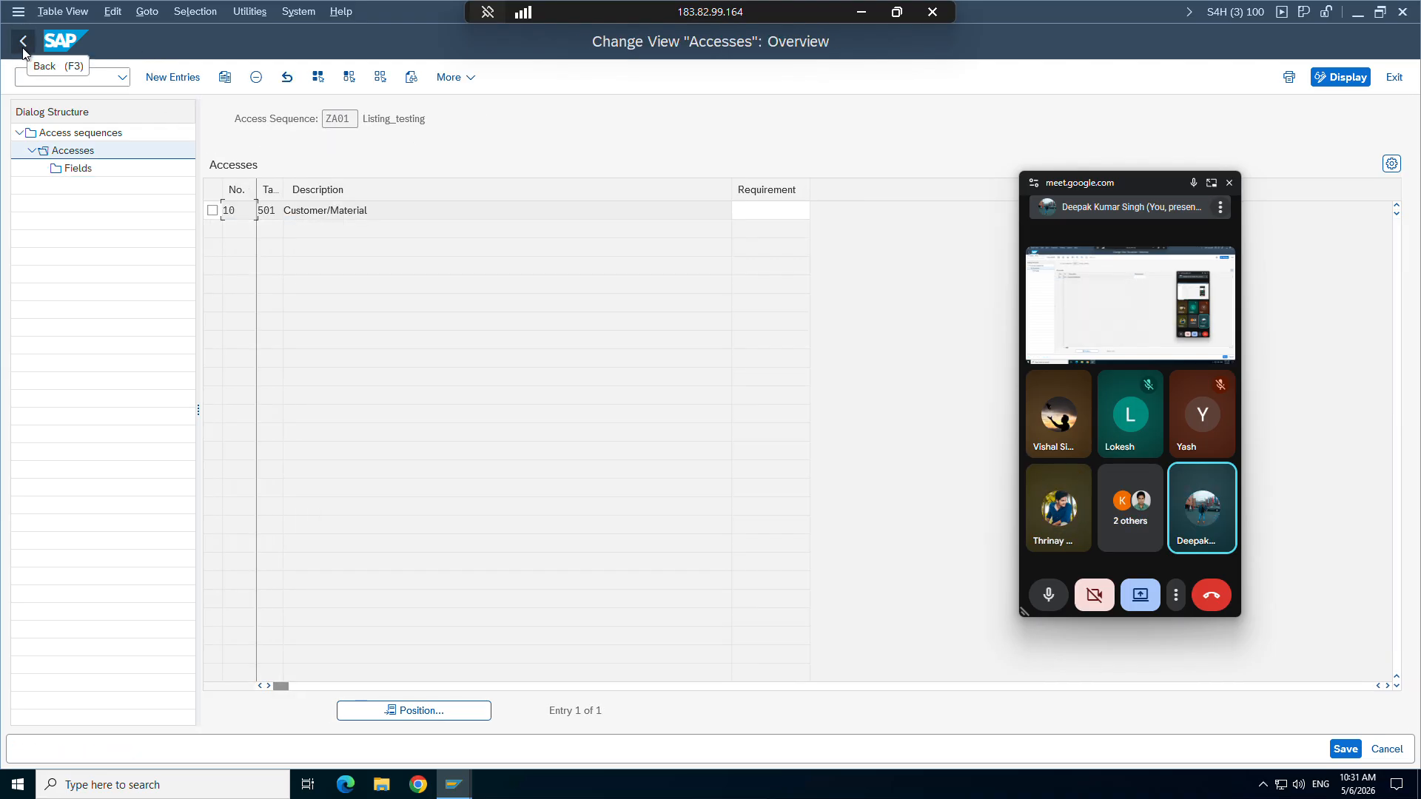
pyautogui.click(23, 49)
pyautogui.click(23, 49)
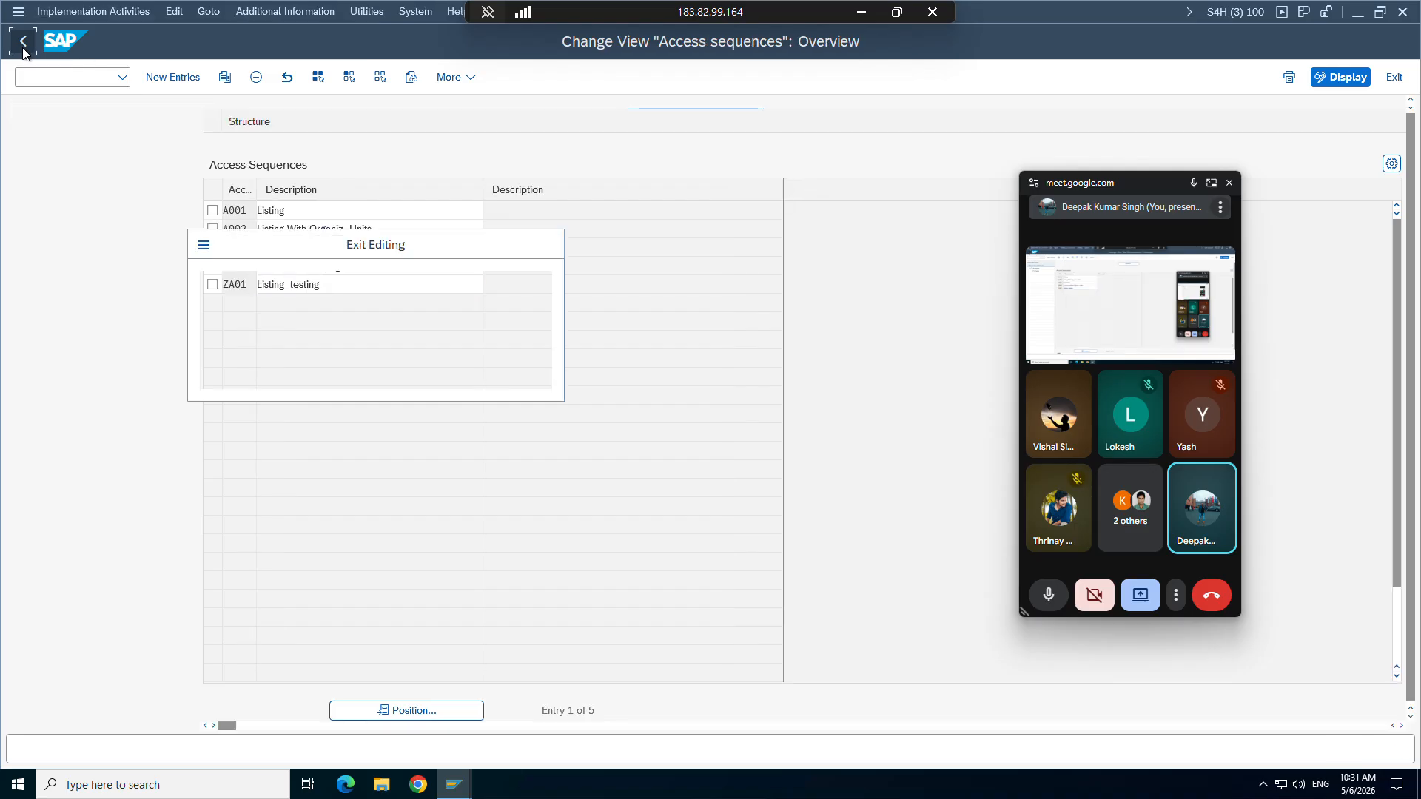
pyautogui.click(264, 367)
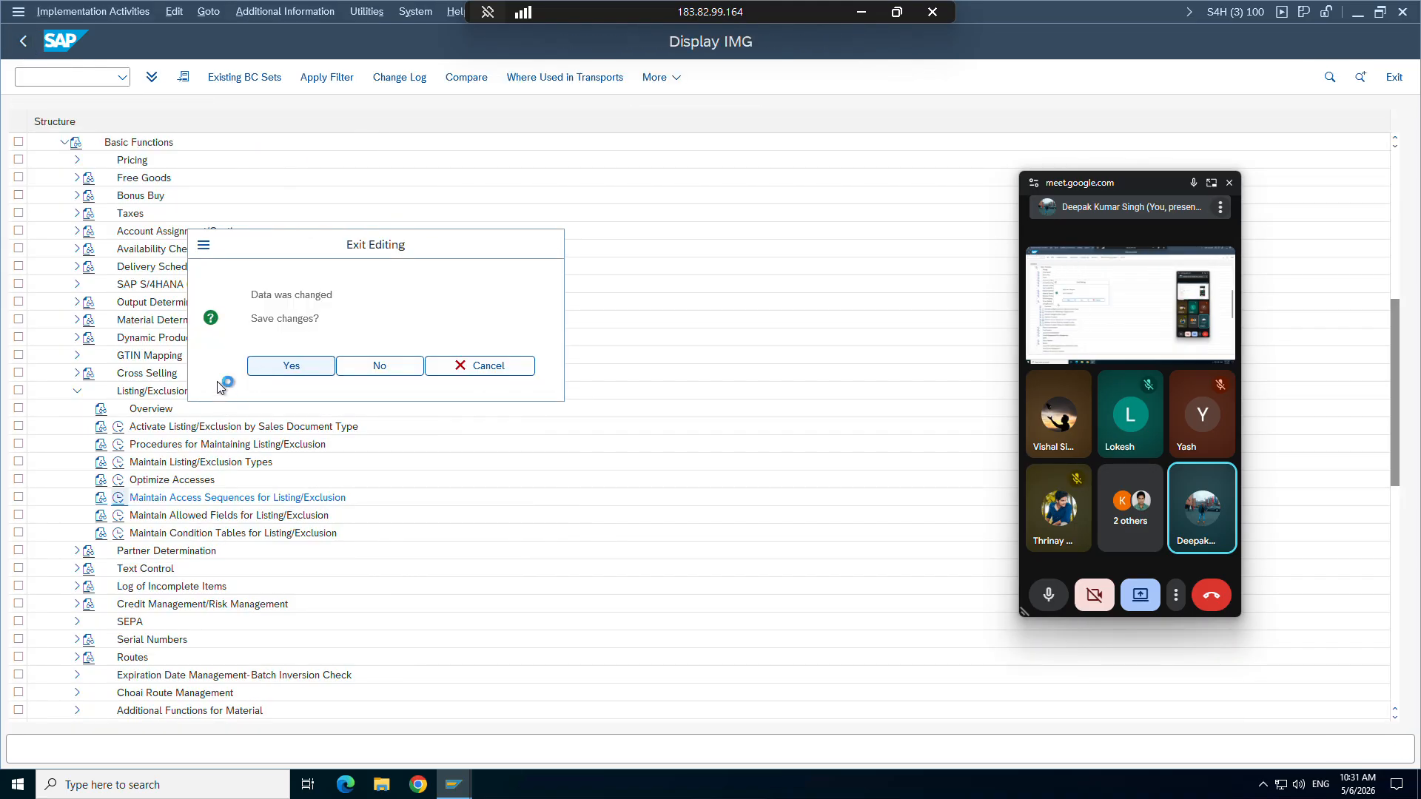
# Step: Open Listing/Exclusion type maintenance and start a copy of condition type A001 with the new key ZA01
pyautogui.click(120, 464)
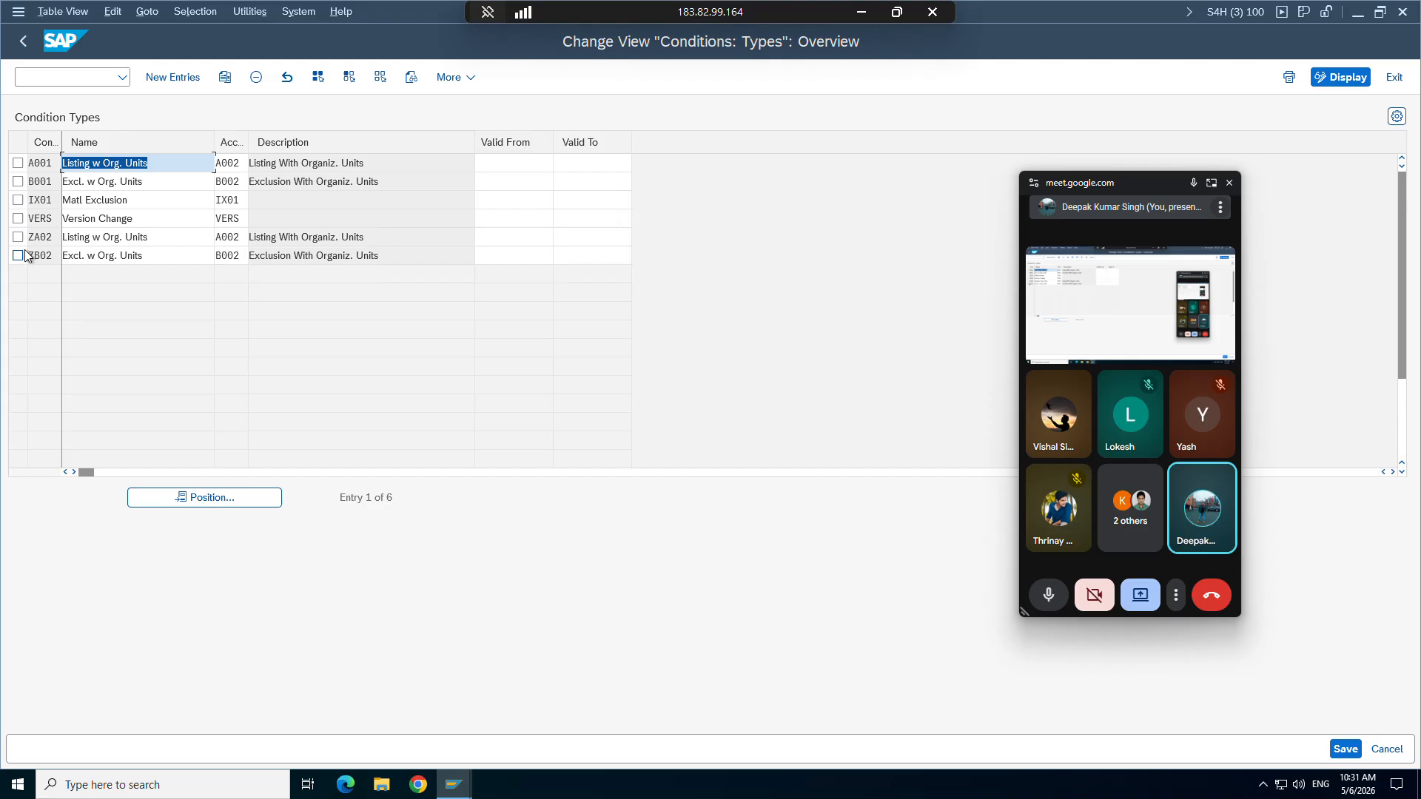
pyautogui.click(18, 164)
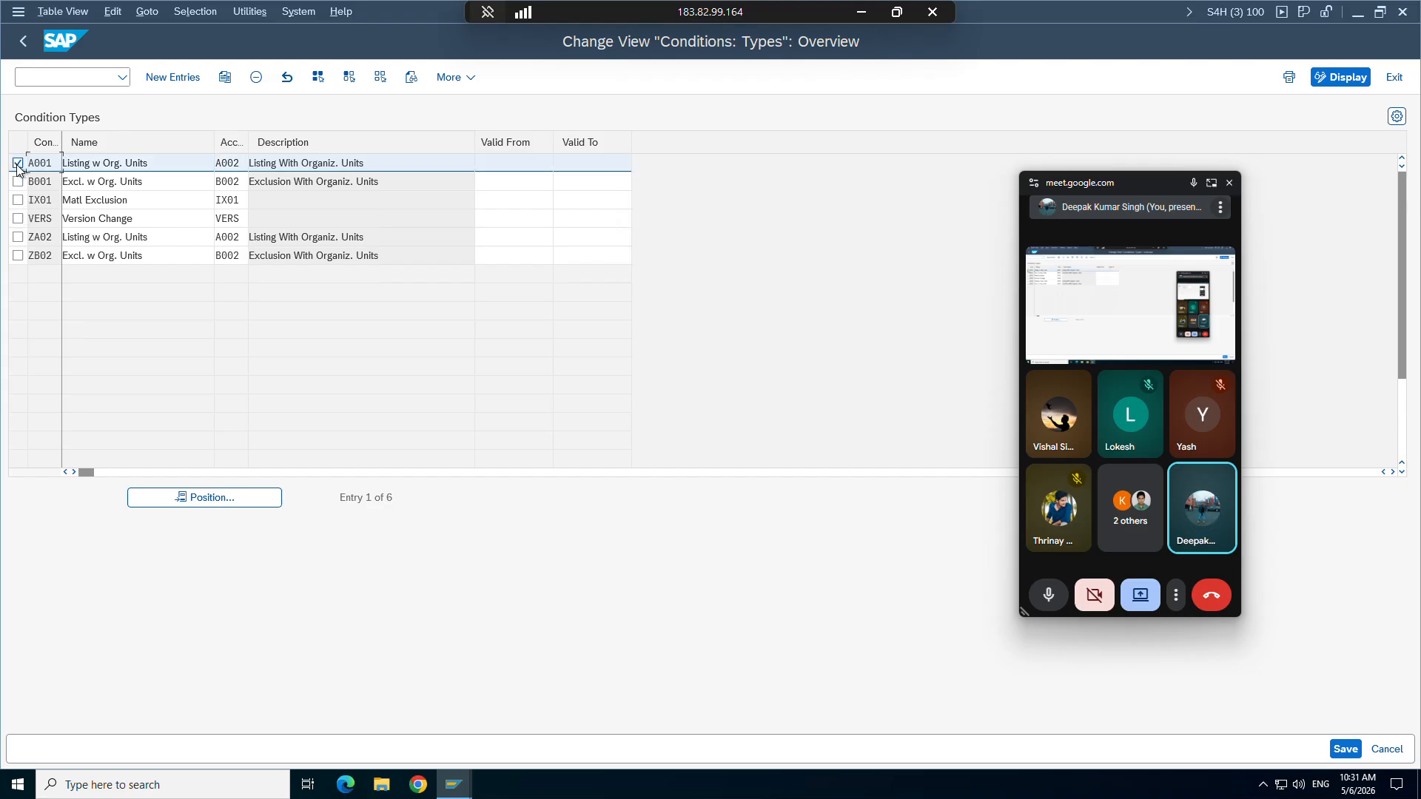
pyautogui.click(231, 82)
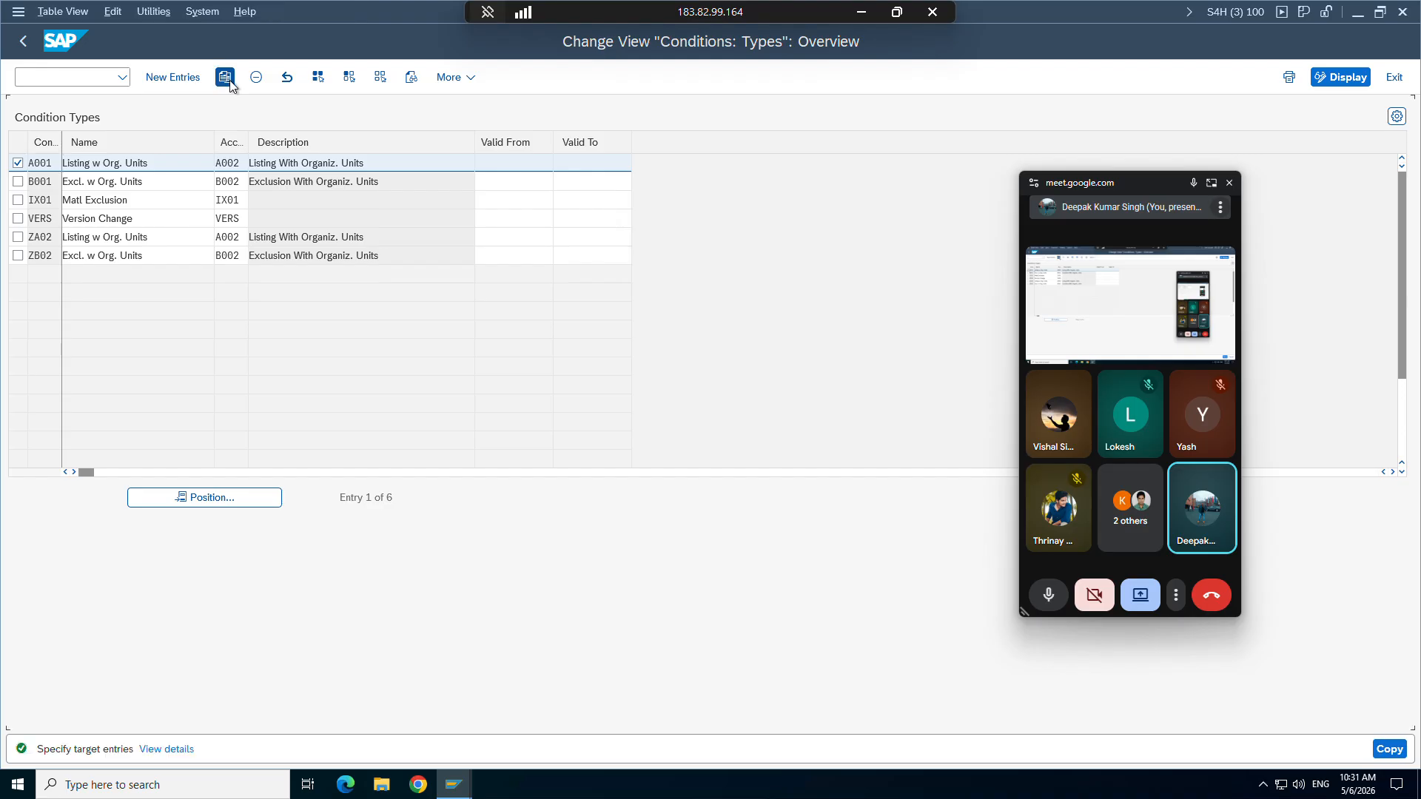
pyautogui.click(54, 162)
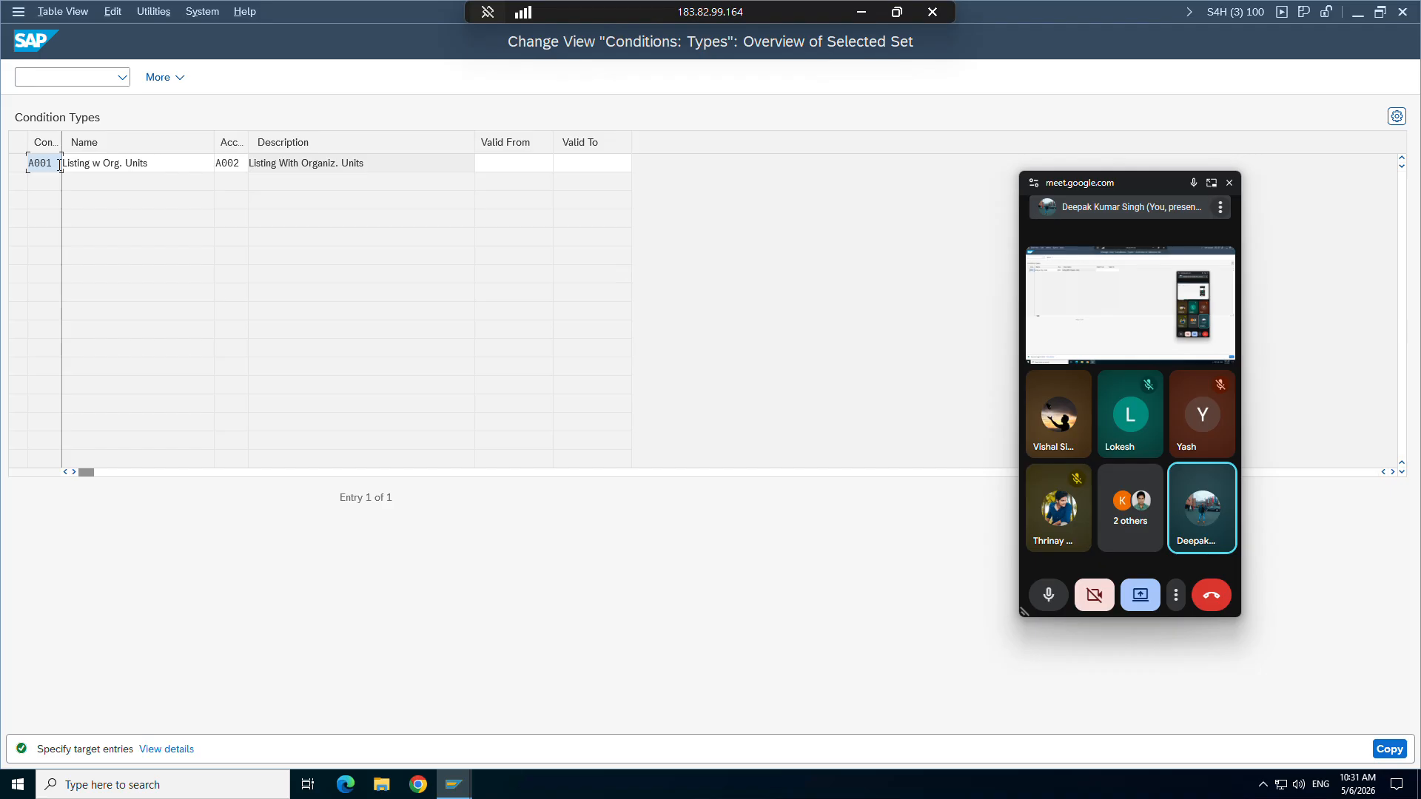
pyautogui.write('Z')
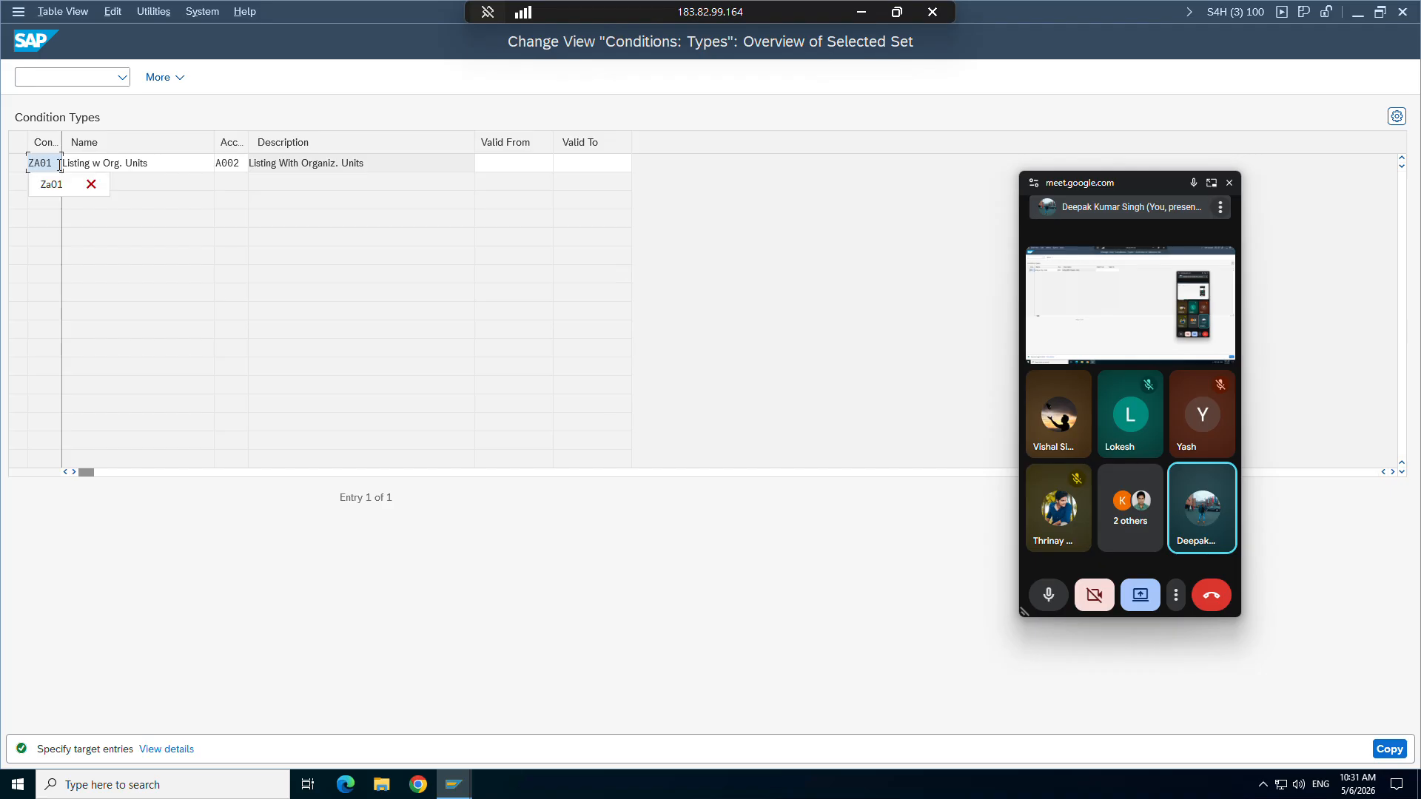
# Step: Change the name of the copied condition type ZA01 to Listing w Org._tetin
pyautogui.click(140, 166)
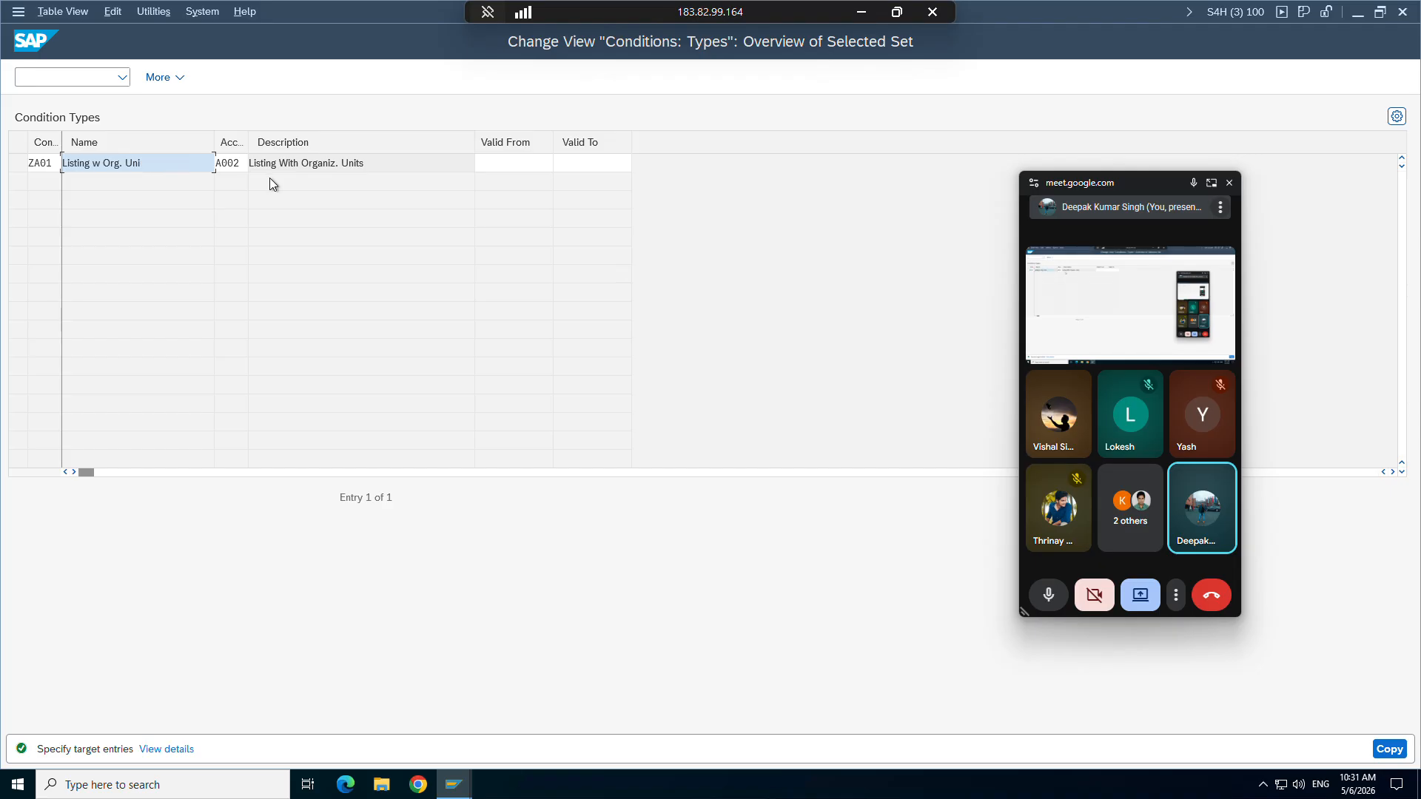
pyautogui.press('BackSpace')
pyautogui.press('BackSpace')
pyautogui.press('BackSpace')
pyautogui.press('BackSpace')
pyautogui.write('_tetin')
# Step: Widen the access sequence and condition type columns, assign access sequence ZA01 to condition type ZA01, and complete the copy
pyautogui.moveTo(248, 142); pyautogui.dragTo(368, 142)
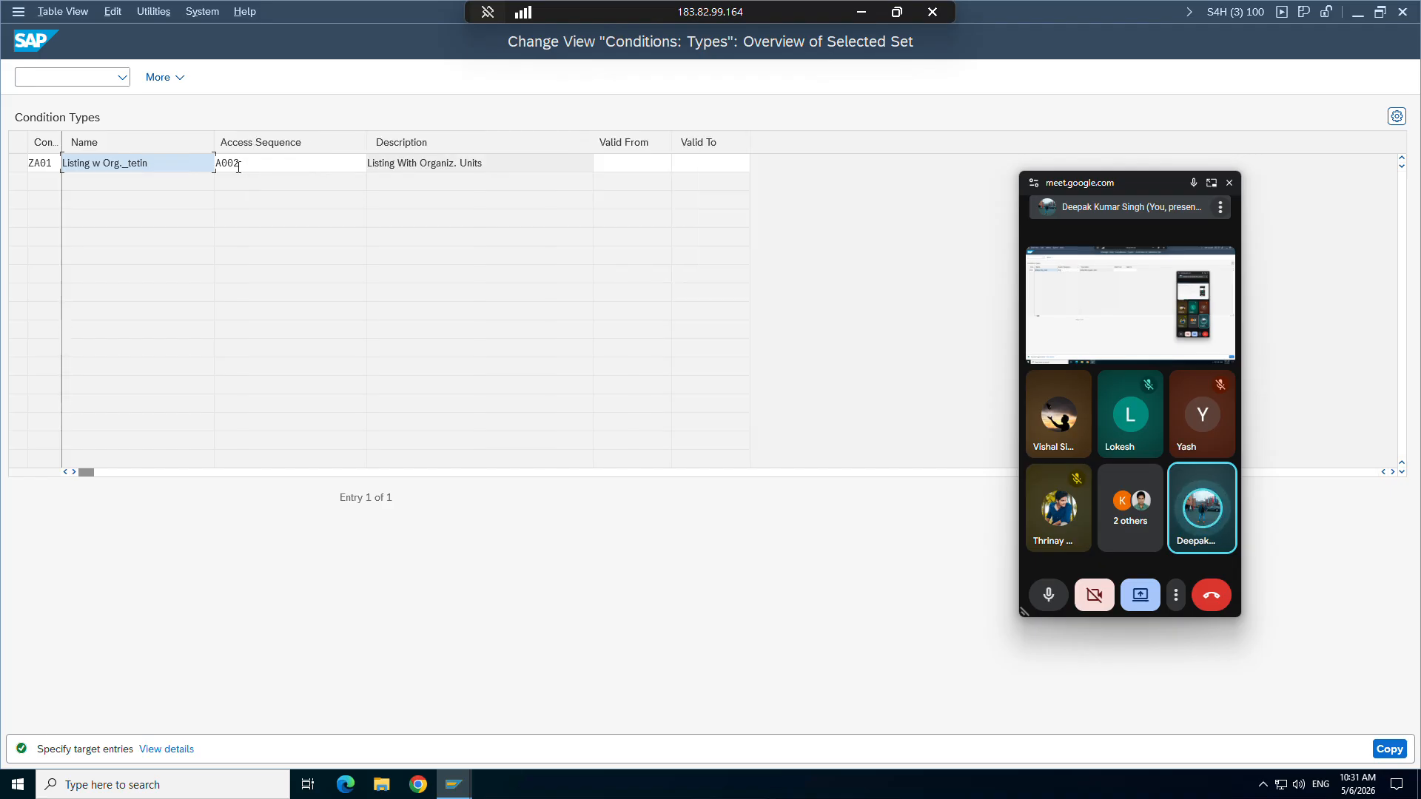
pyautogui.click(254, 167)
pyautogui.click(371, 170)
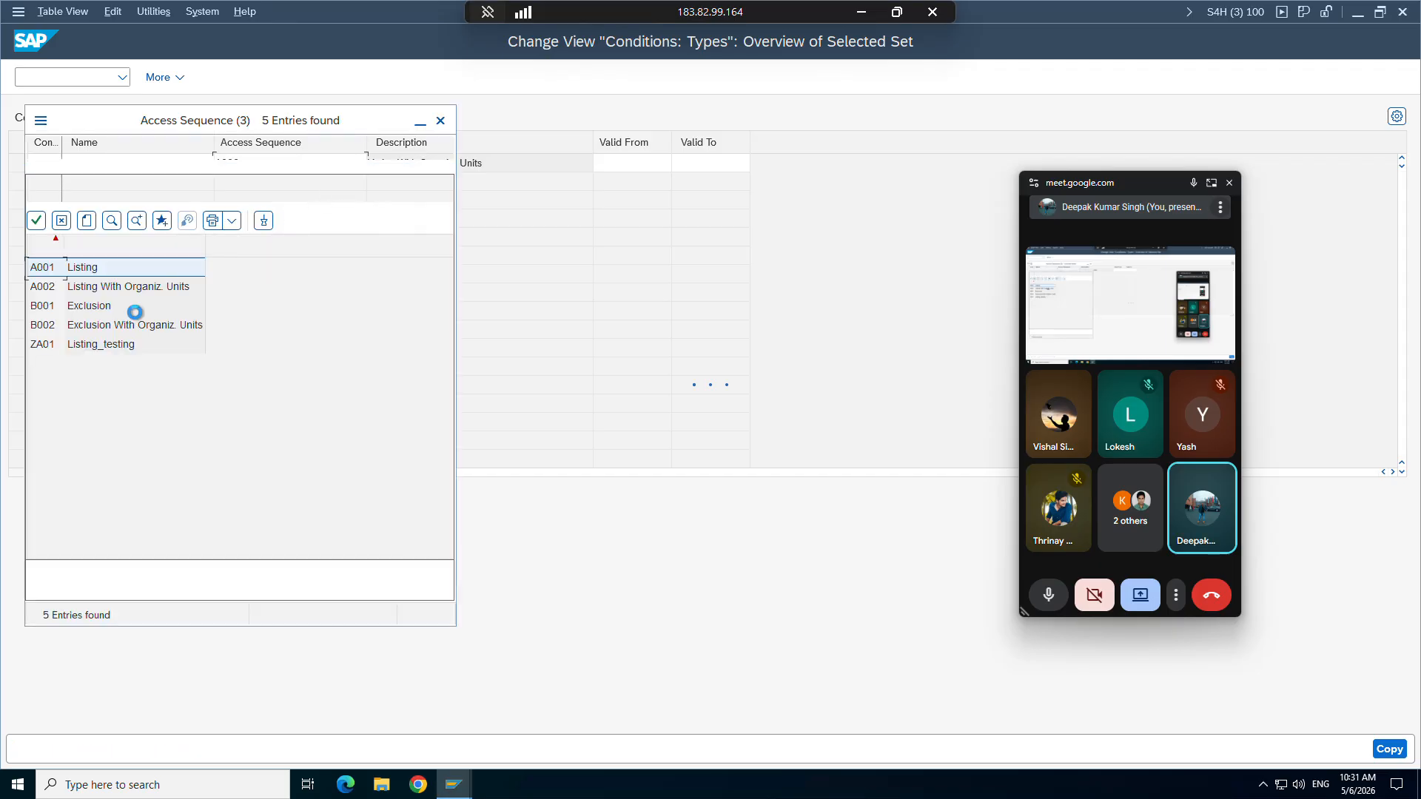
pyautogui.doubleClick(49, 345)
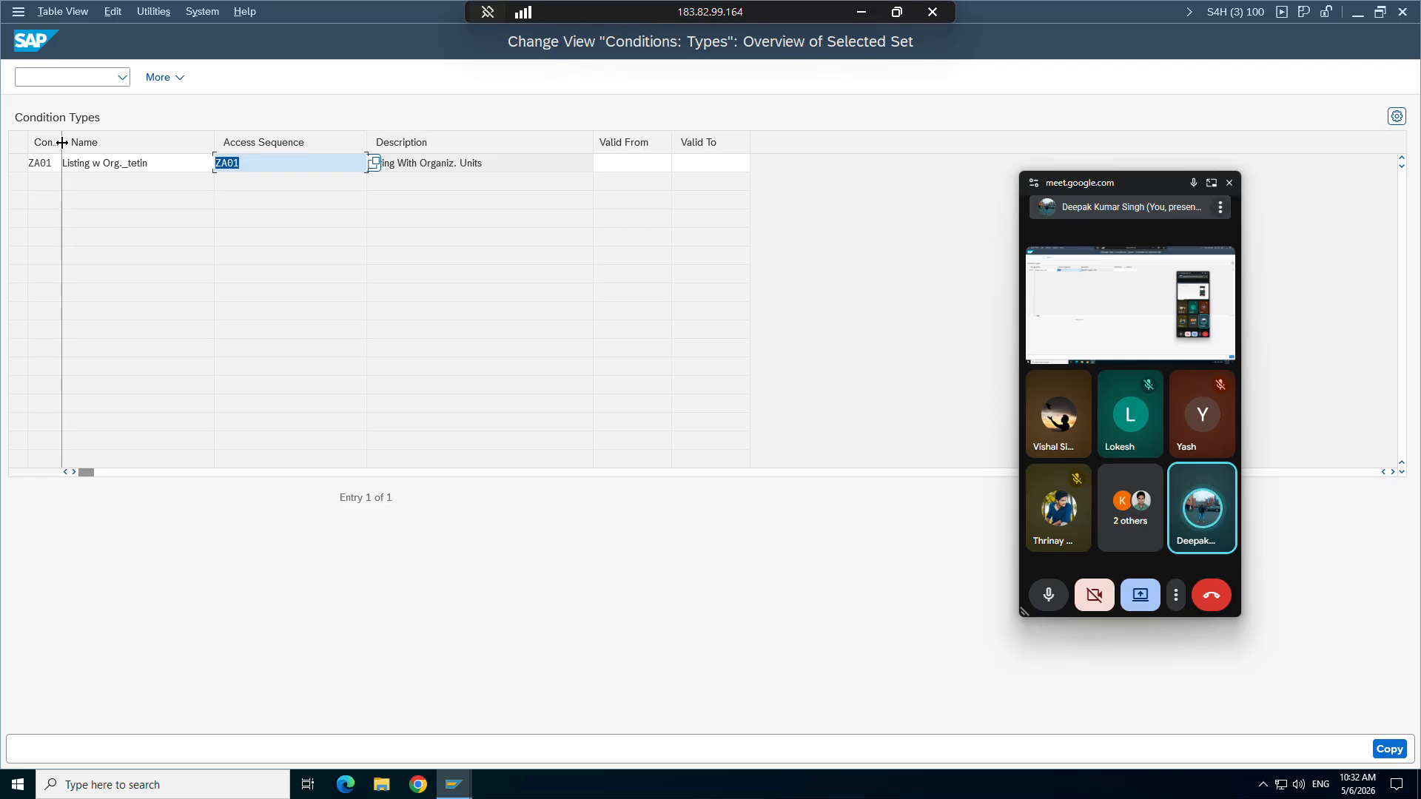
pyautogui.moveTo(61, 142); pyautogui.dragTo(120, 140)
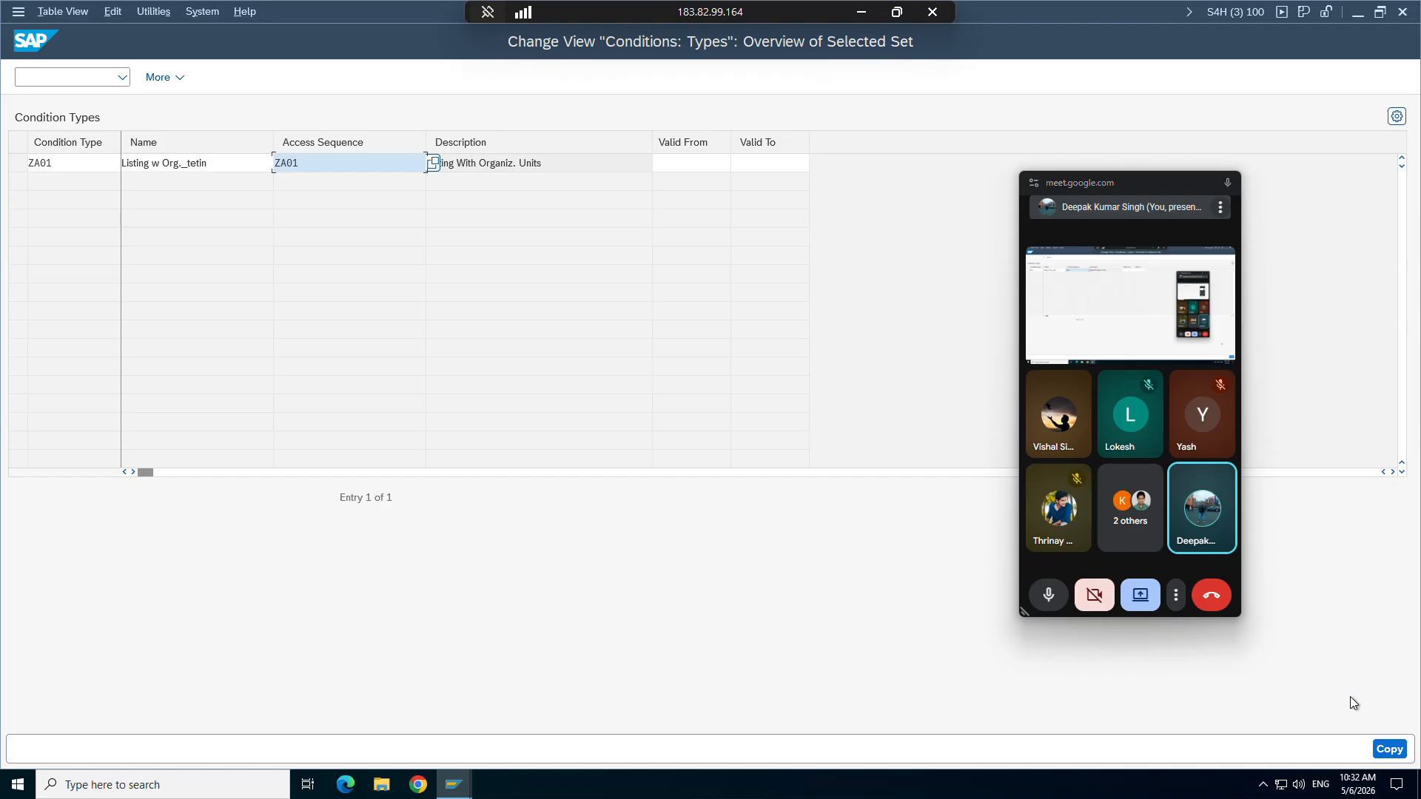
pyautogui.click(1389, 752)
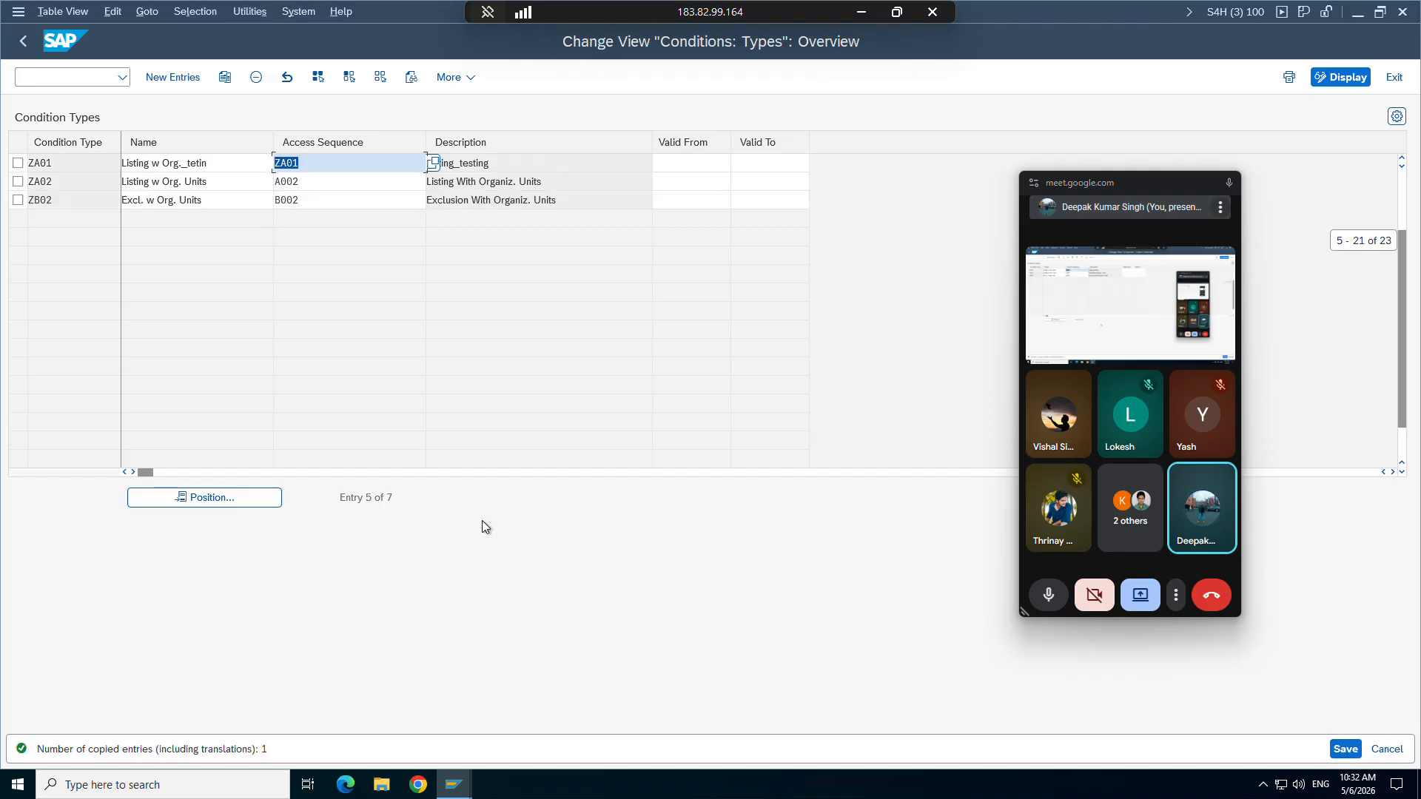
# Step: Exit condition type maintenance, saving the changes under the proposed customizing request
pyautogui.click(30, 42)
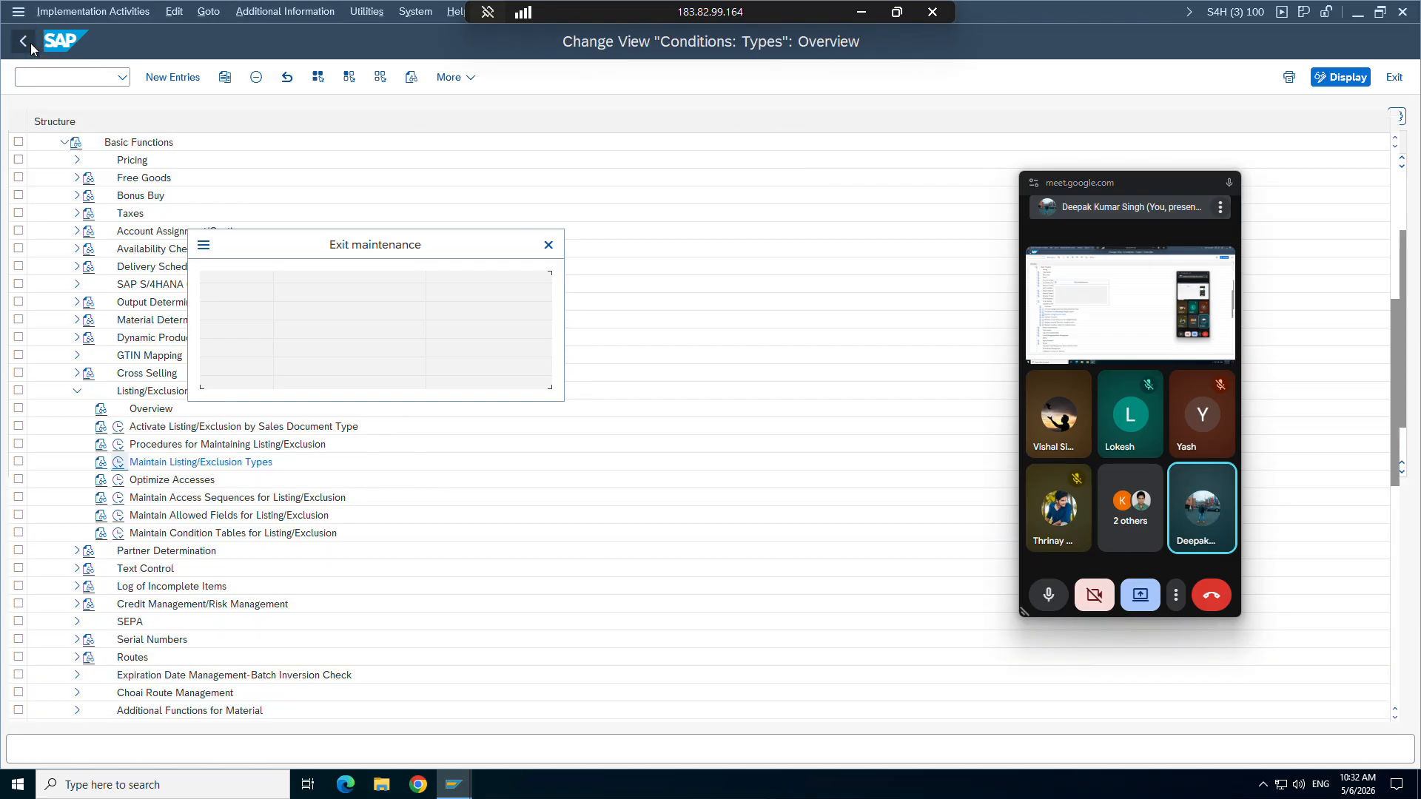
pyautogui.click(274, 367)
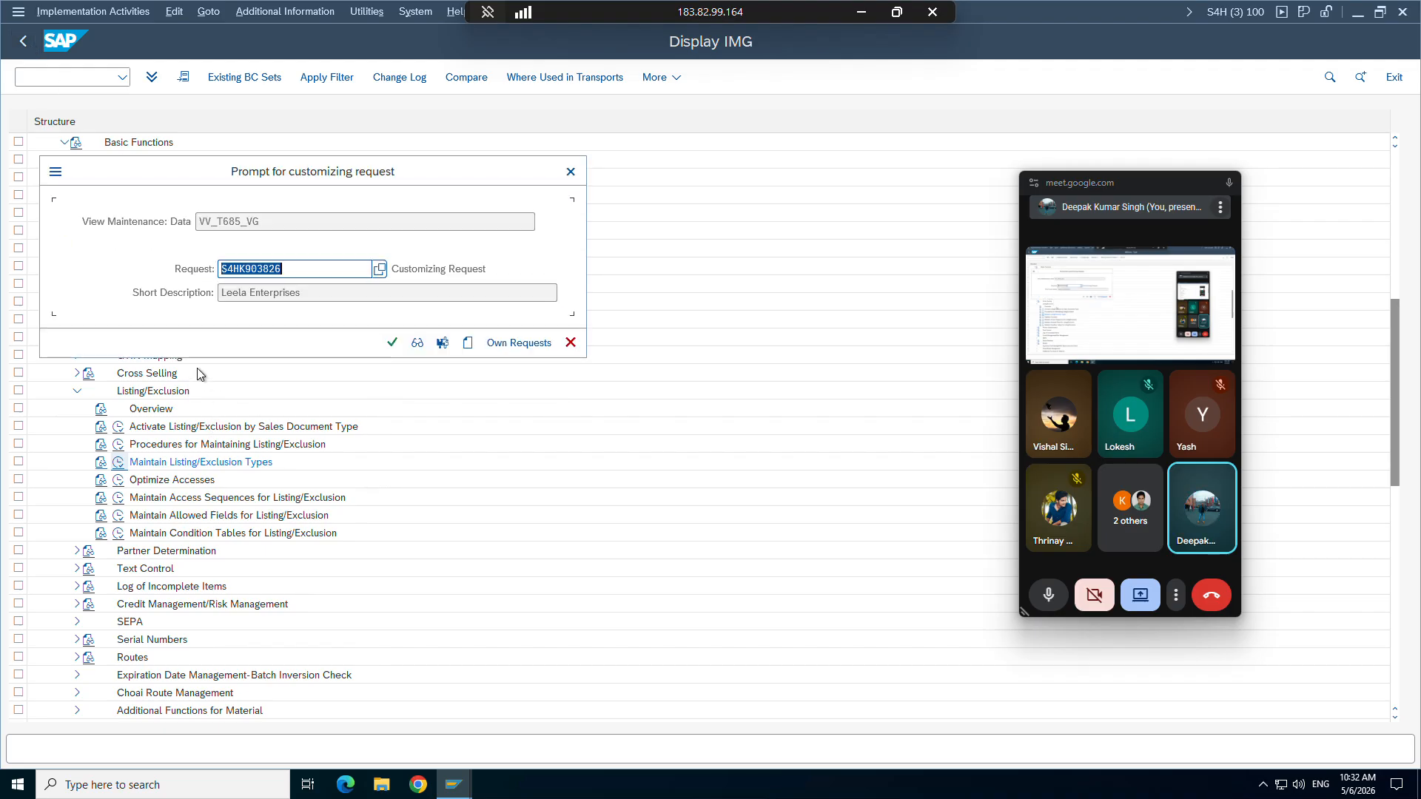
pyautogui.click(393, 343)
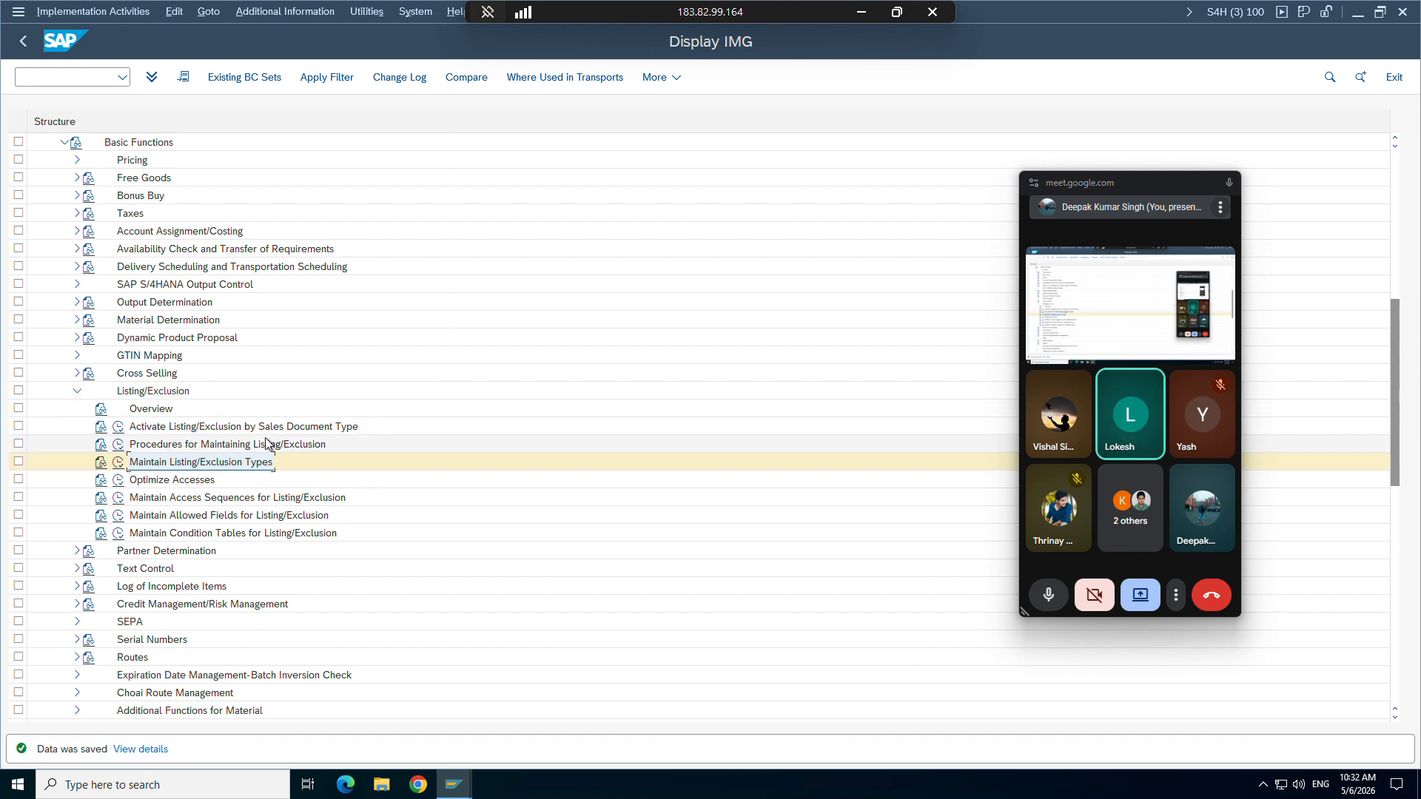
# Step: Open the Listing/Exclusion procedures and copy procedure A00001 with all dependent entries under the new key ZA0001
pyautogui.click(119, 446)
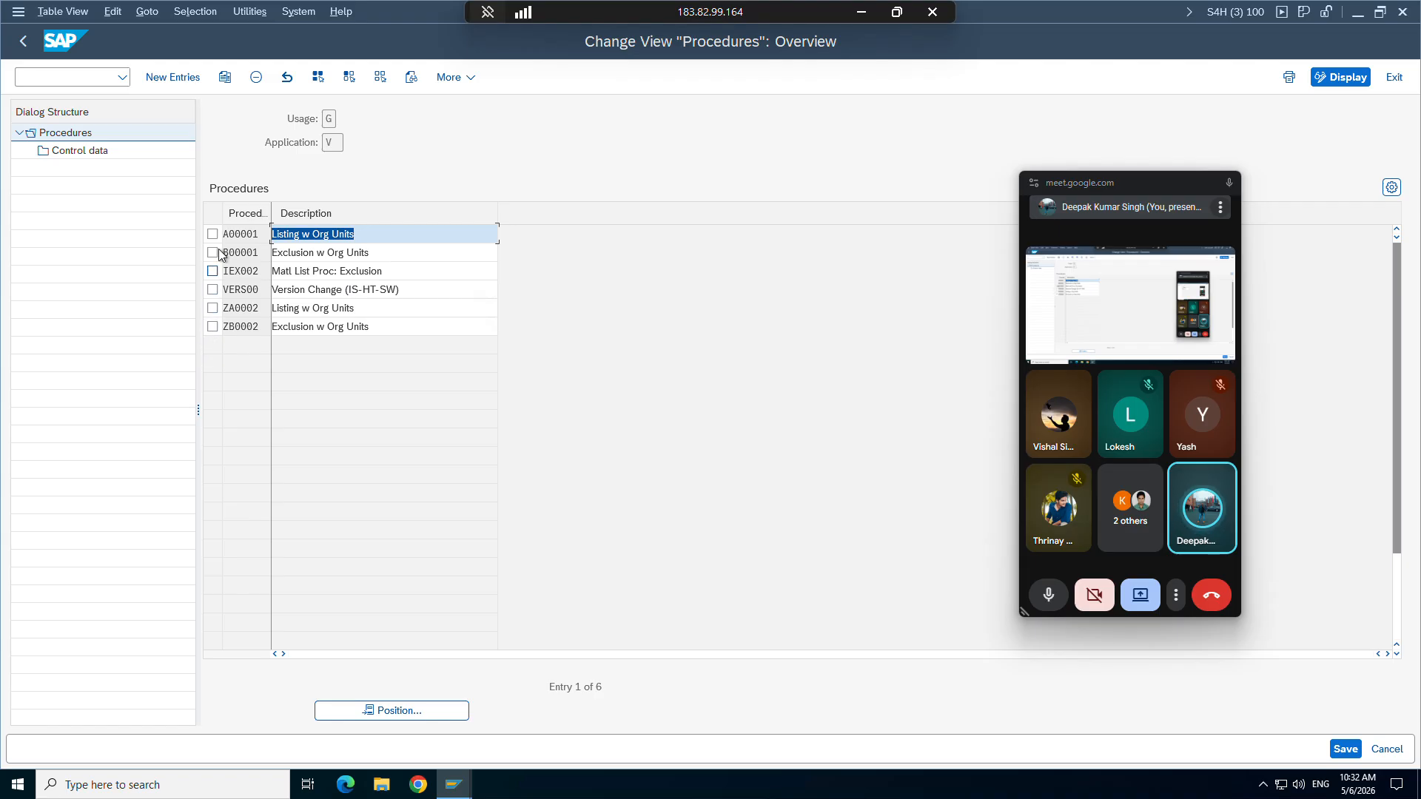
pyautogui.click(213, 234)
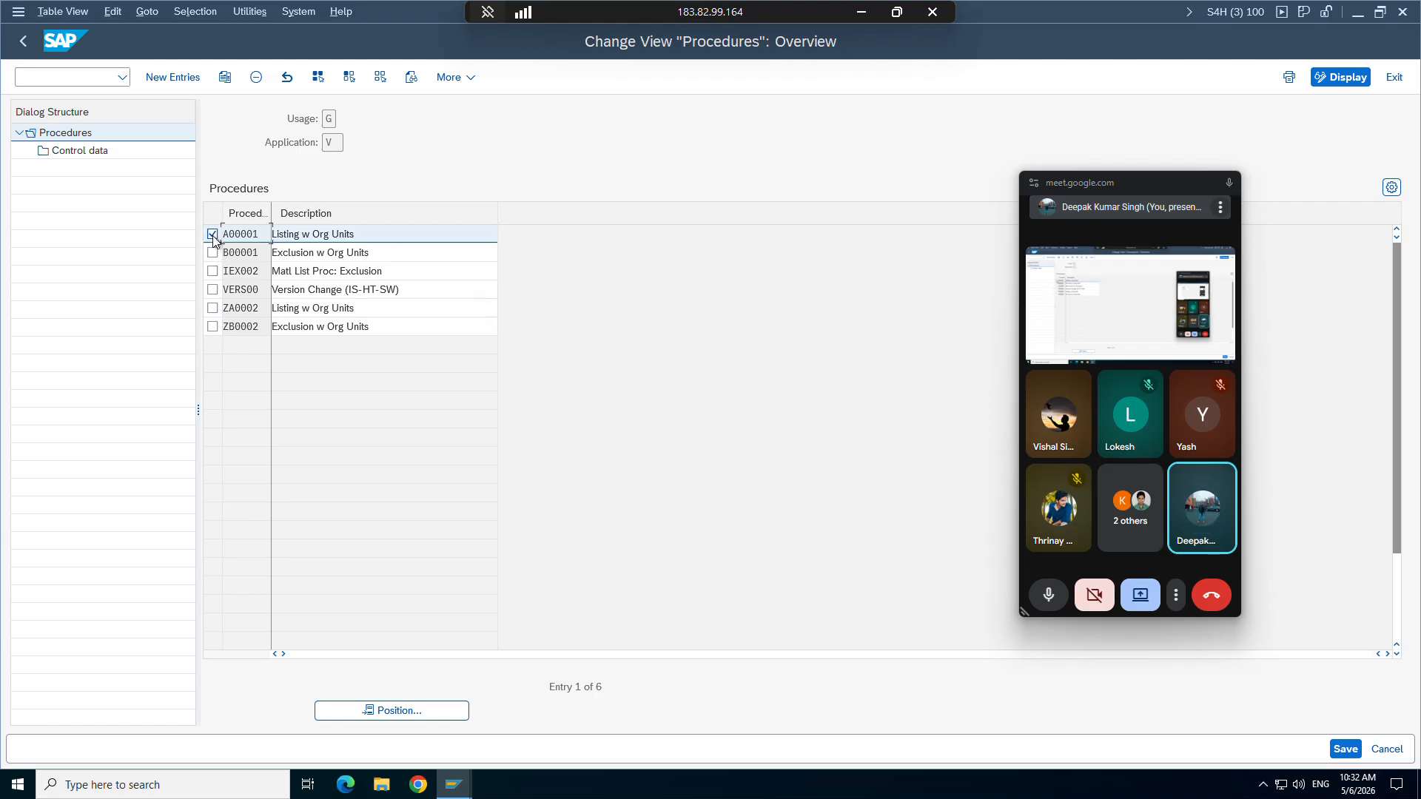
pyautogui.click(225, 78)
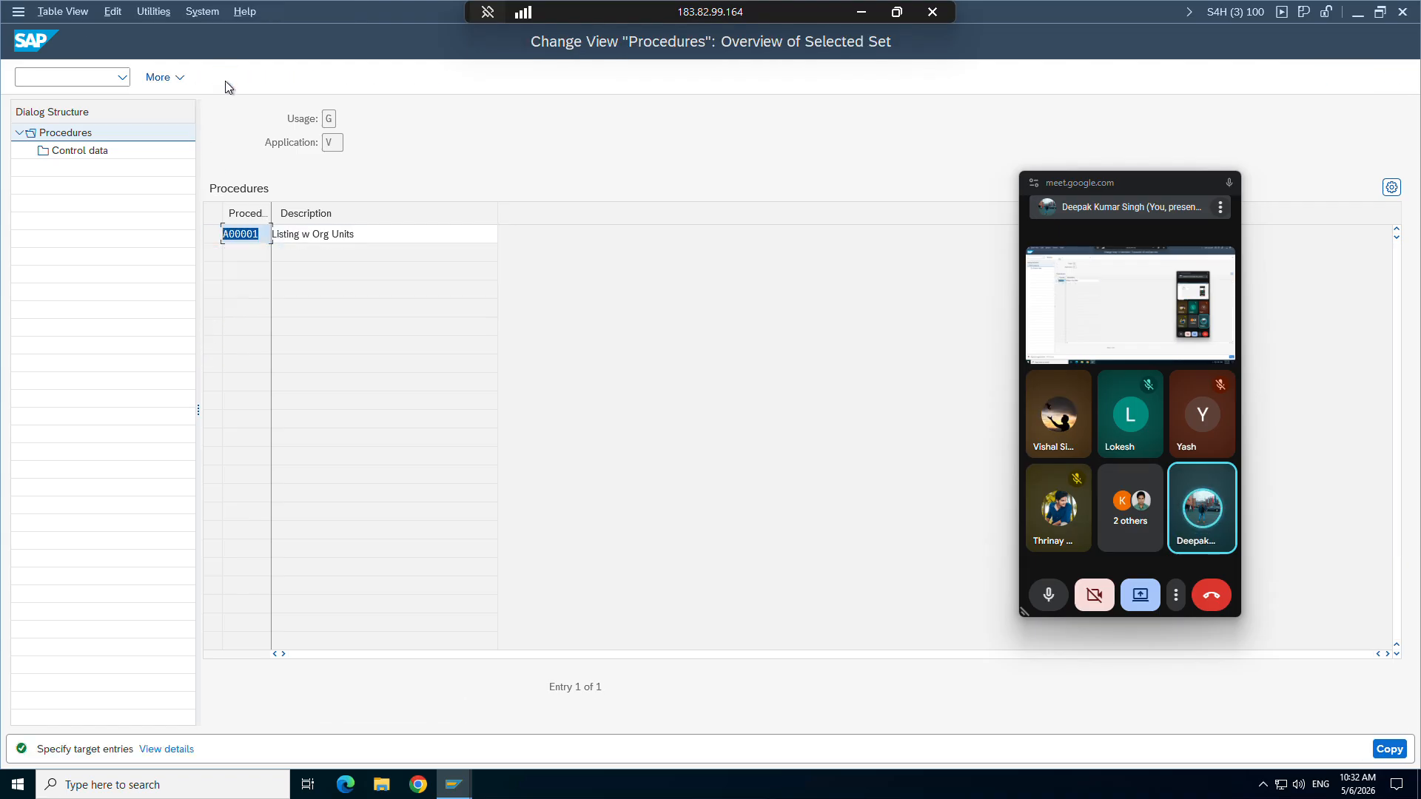
pyautogui.click(273, 231)
pyautogui.press('Return')
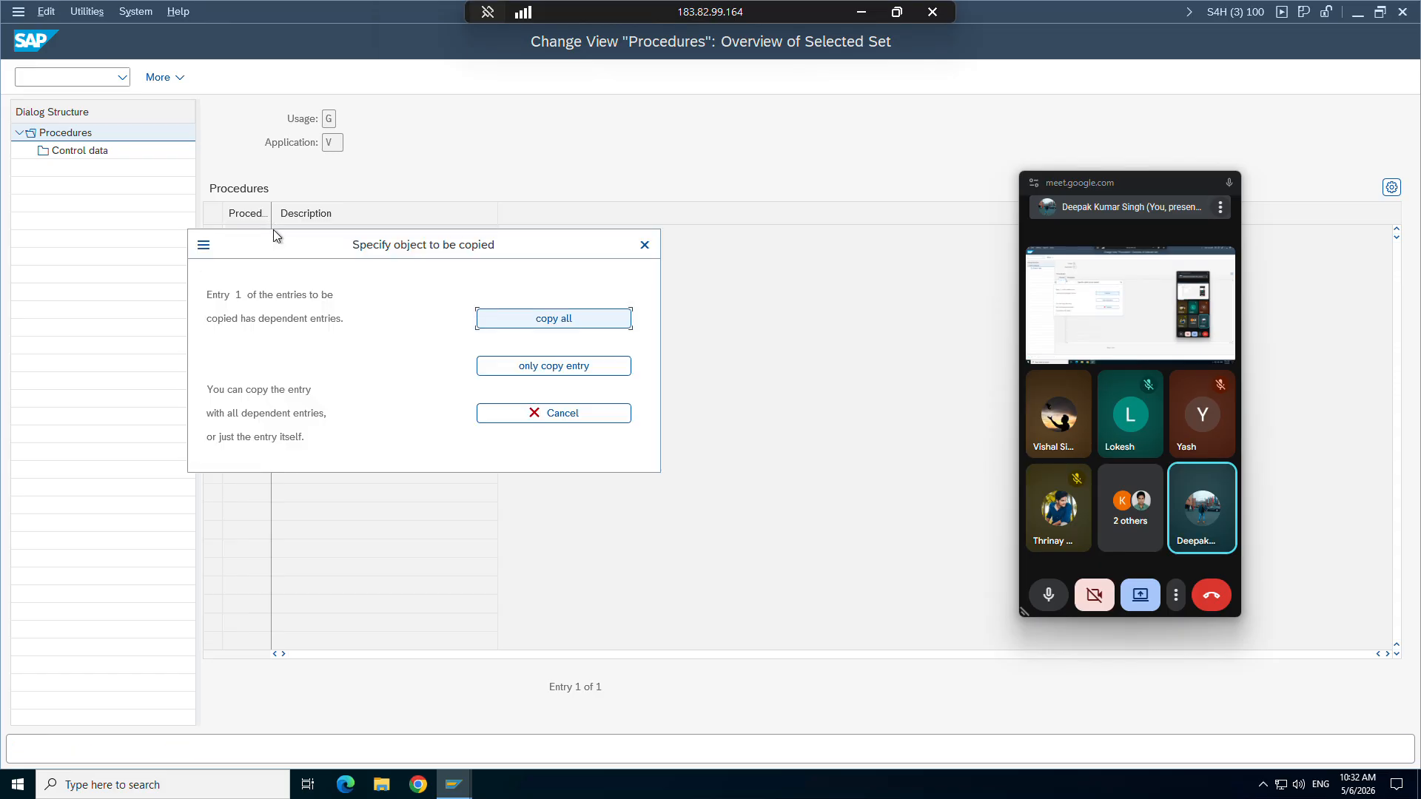
pyautogui.click(537, 319)
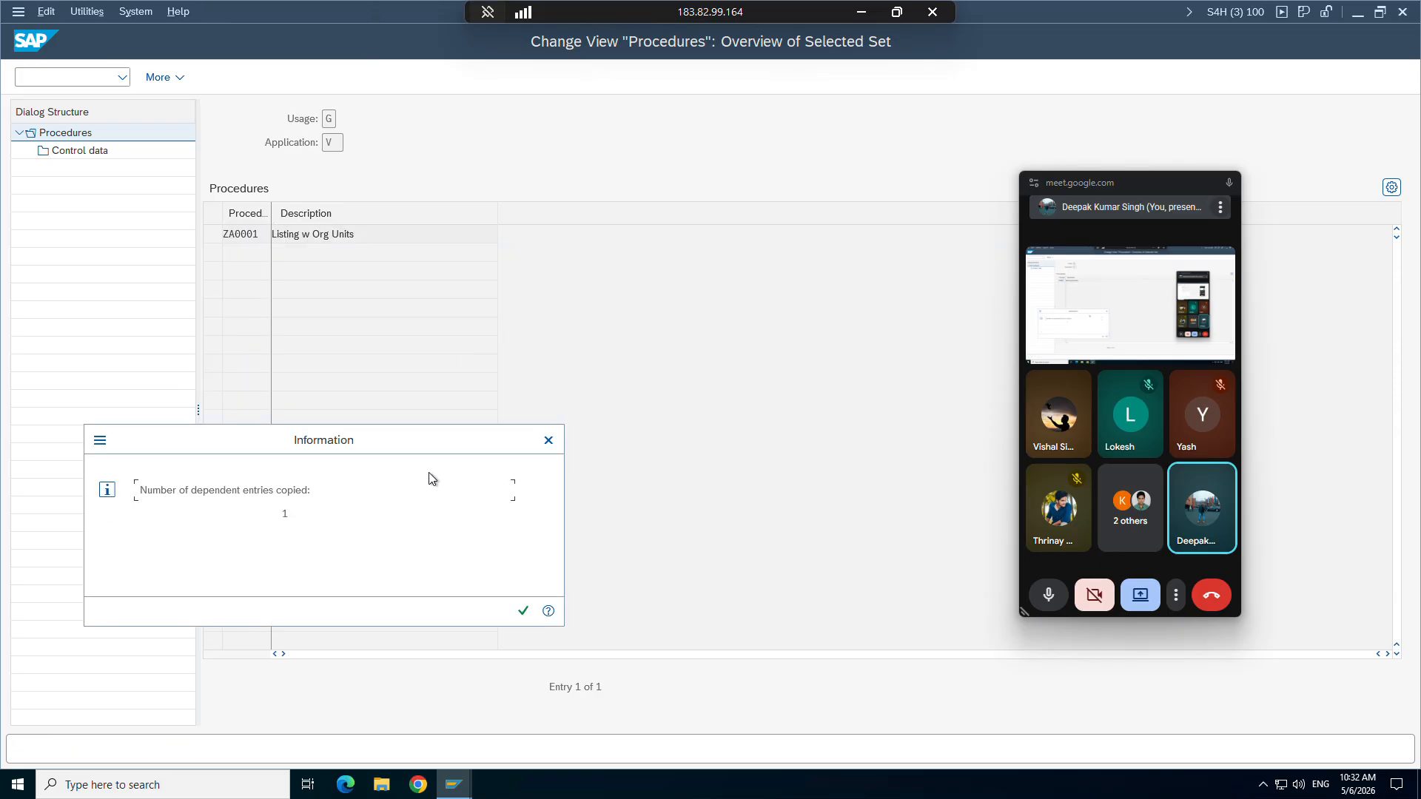
pyautogui.click(523, 609)
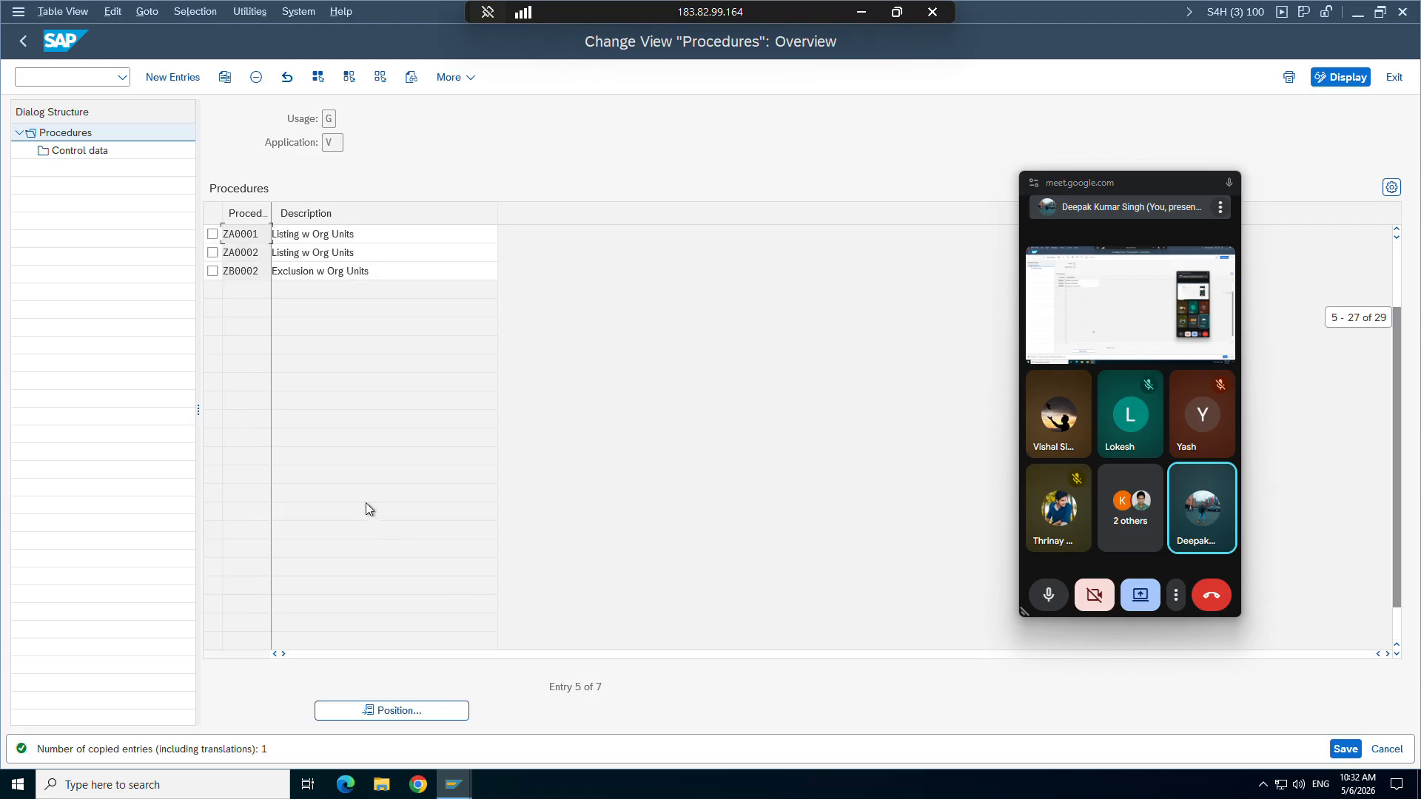
# Step: Change the description of the copied procedure ZA0001 to Listing w Org_testing
pyautogui.scroll(2, 268, 338)
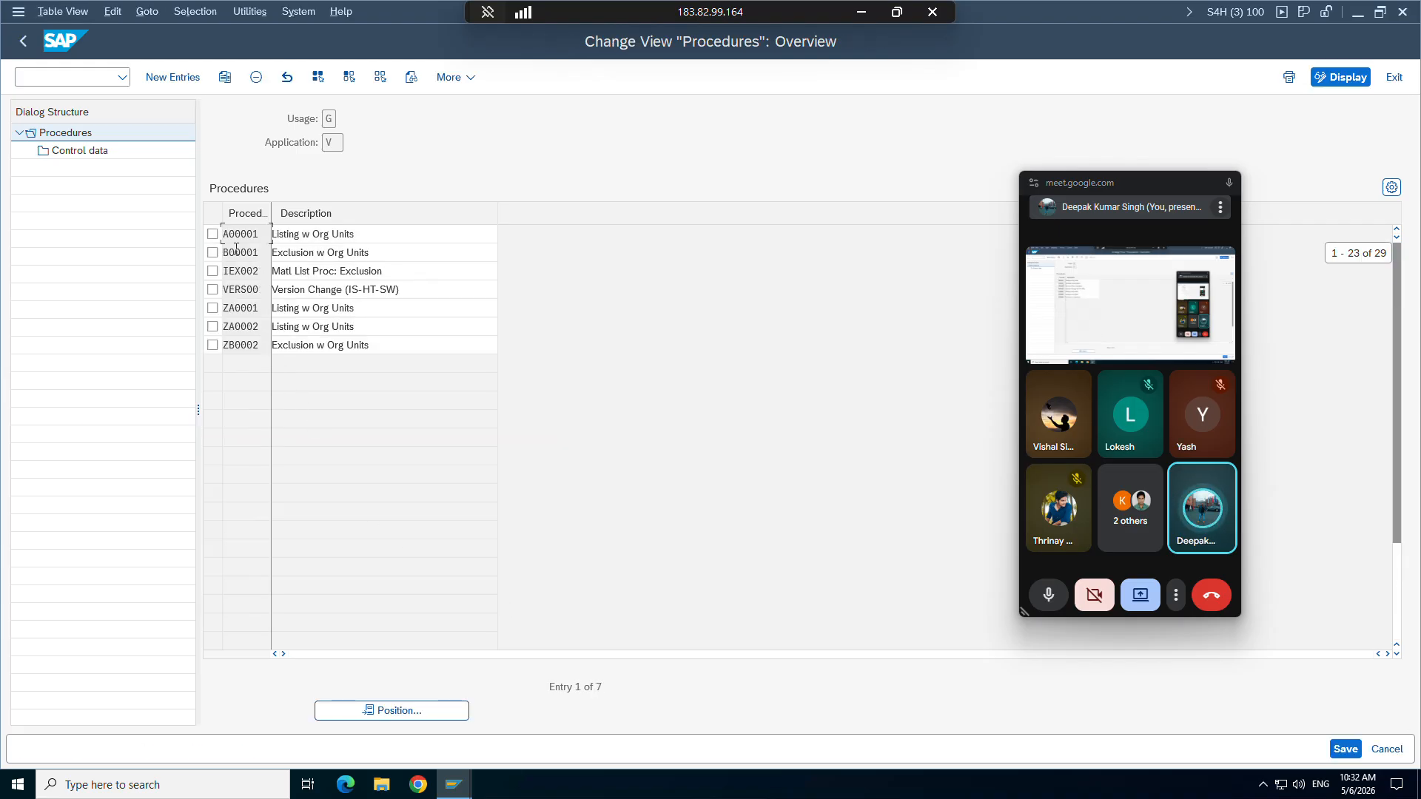
pyautogui.click(212, 233)
pyautogui.click(213, 308)
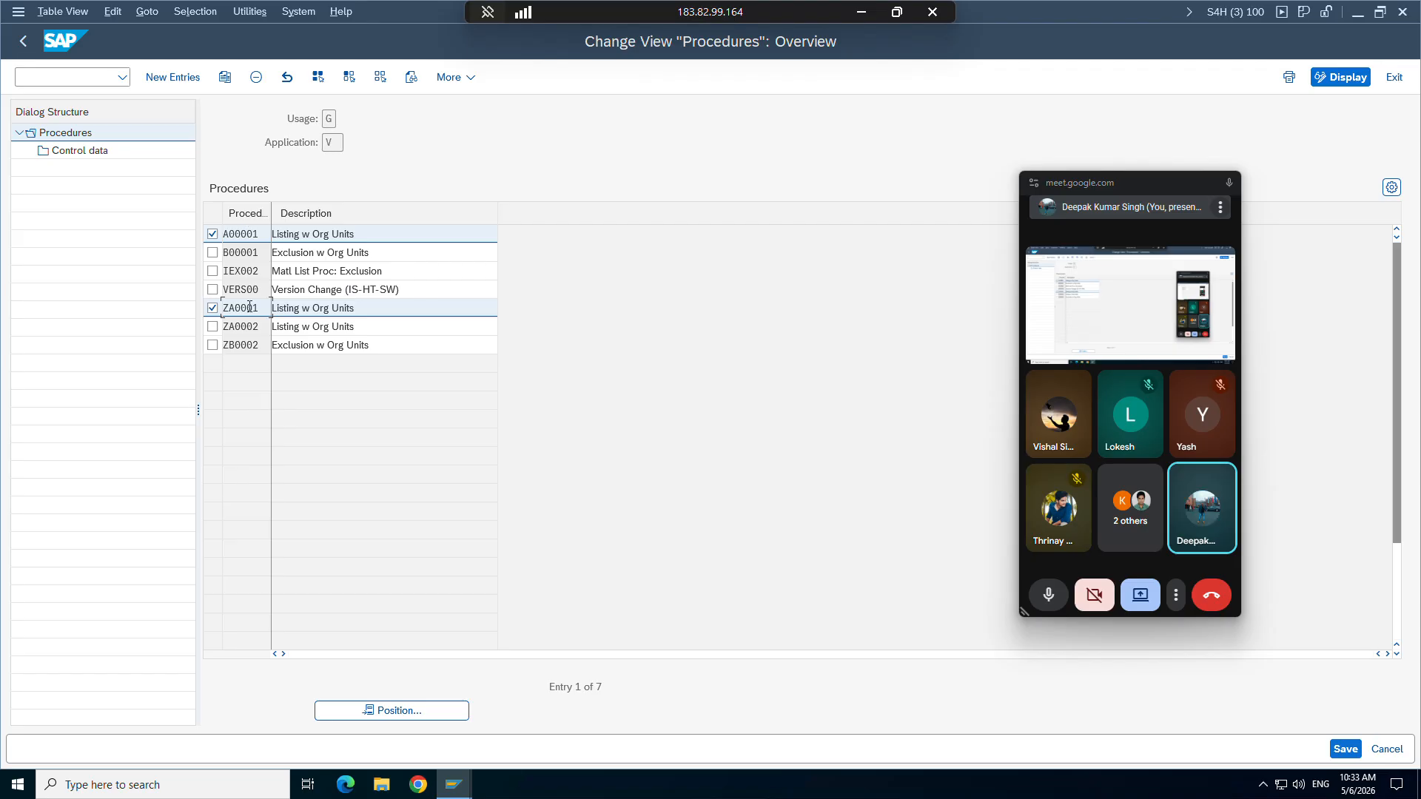
pyautogui.click(359, 309)
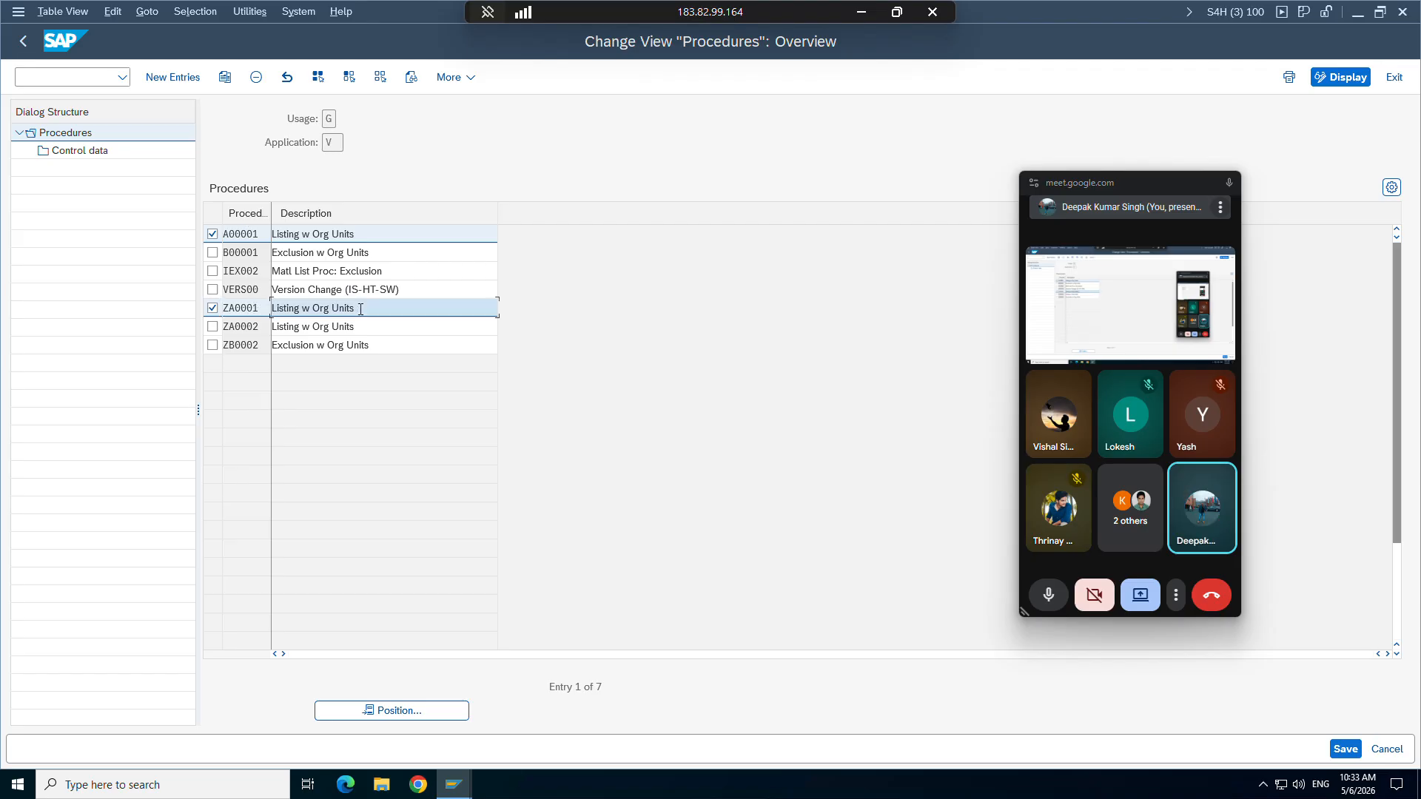
pyautogui.press('BackSpace')
pyautogui.write('_testing')
pyautogui.hotkey('ctrl', 'a')
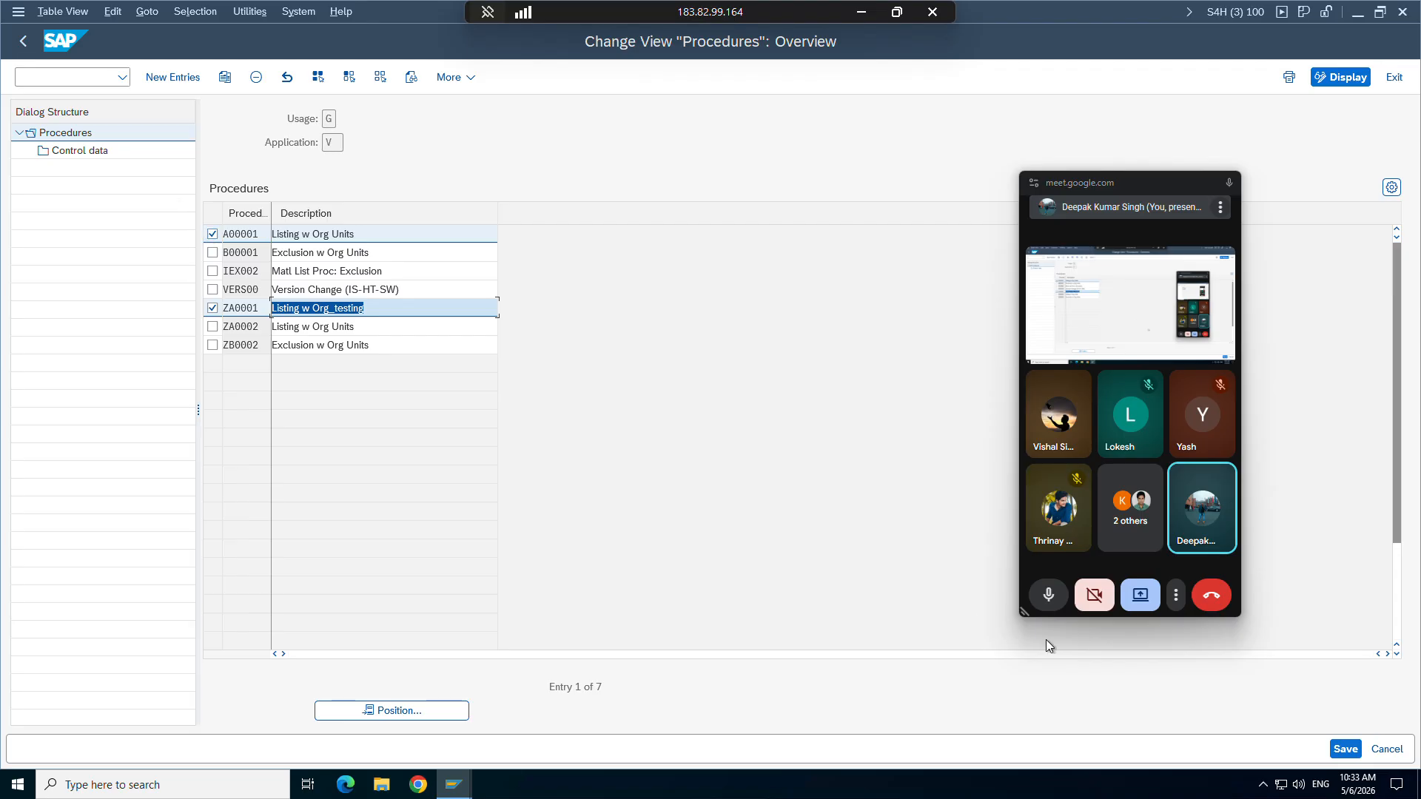
# Step: In the control data of procedure ZA0001, set step 10's condition type to ZA01, save, and exit procedure maintenance
pyautogui.click(212, 234)
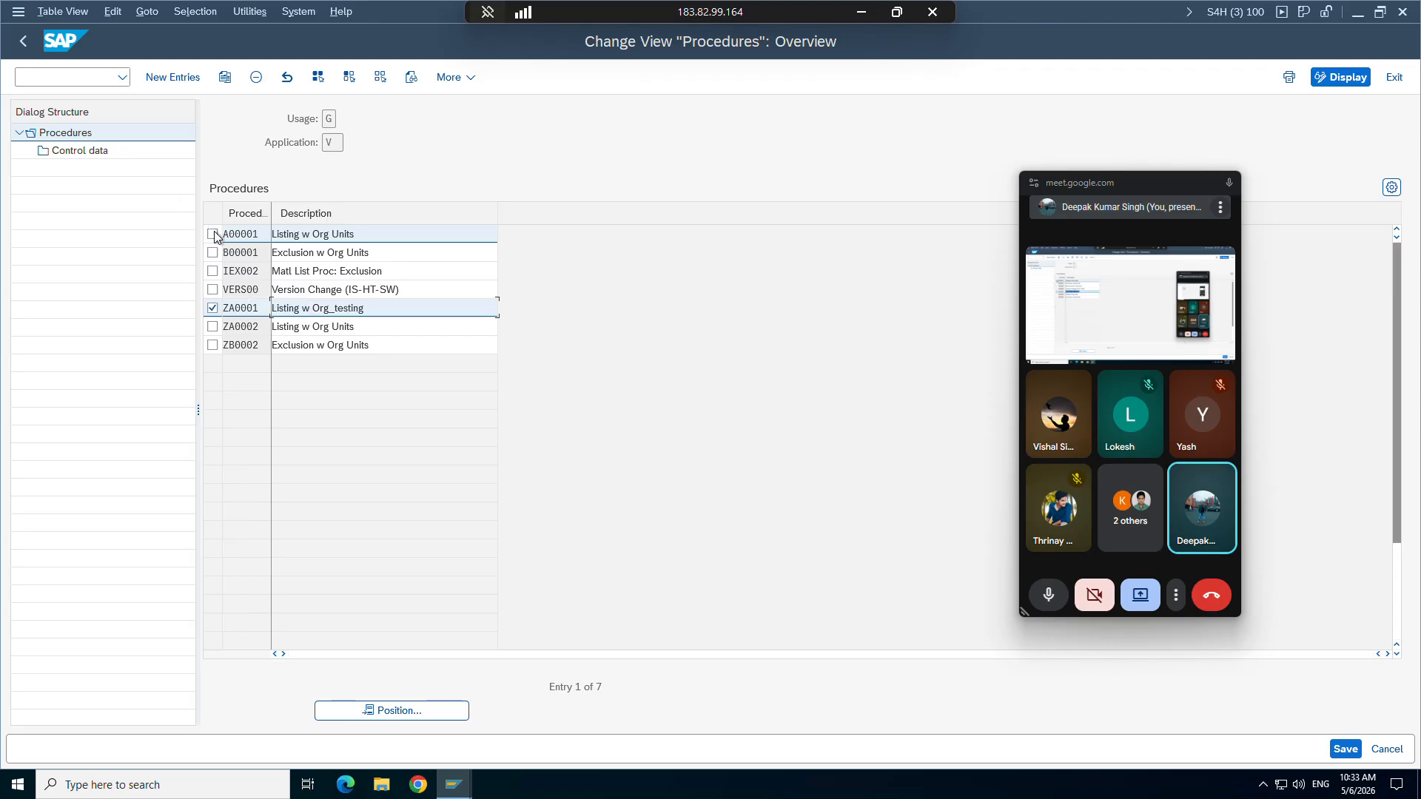
pyautogui.doubleClick(83, 150)
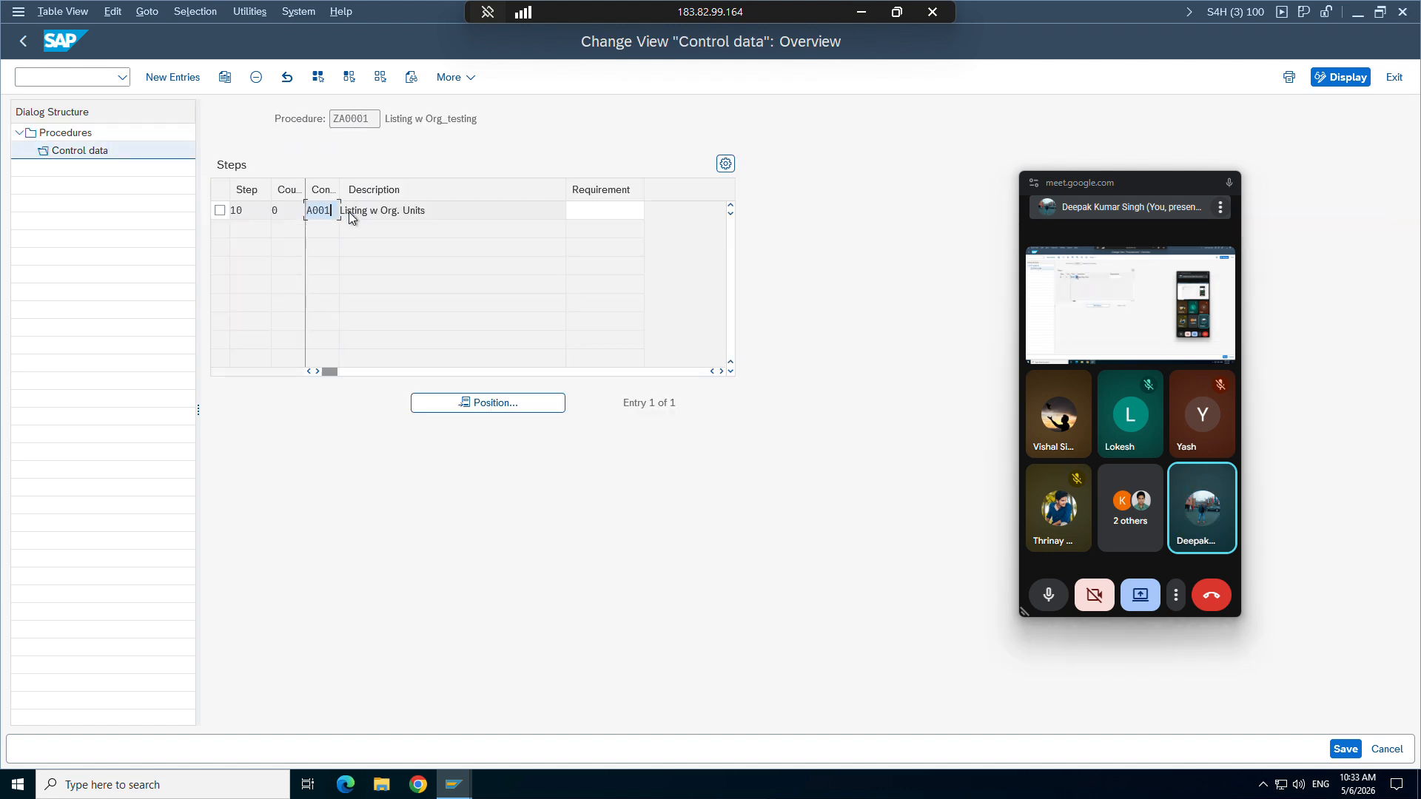
pyautogui.click(349, 211)
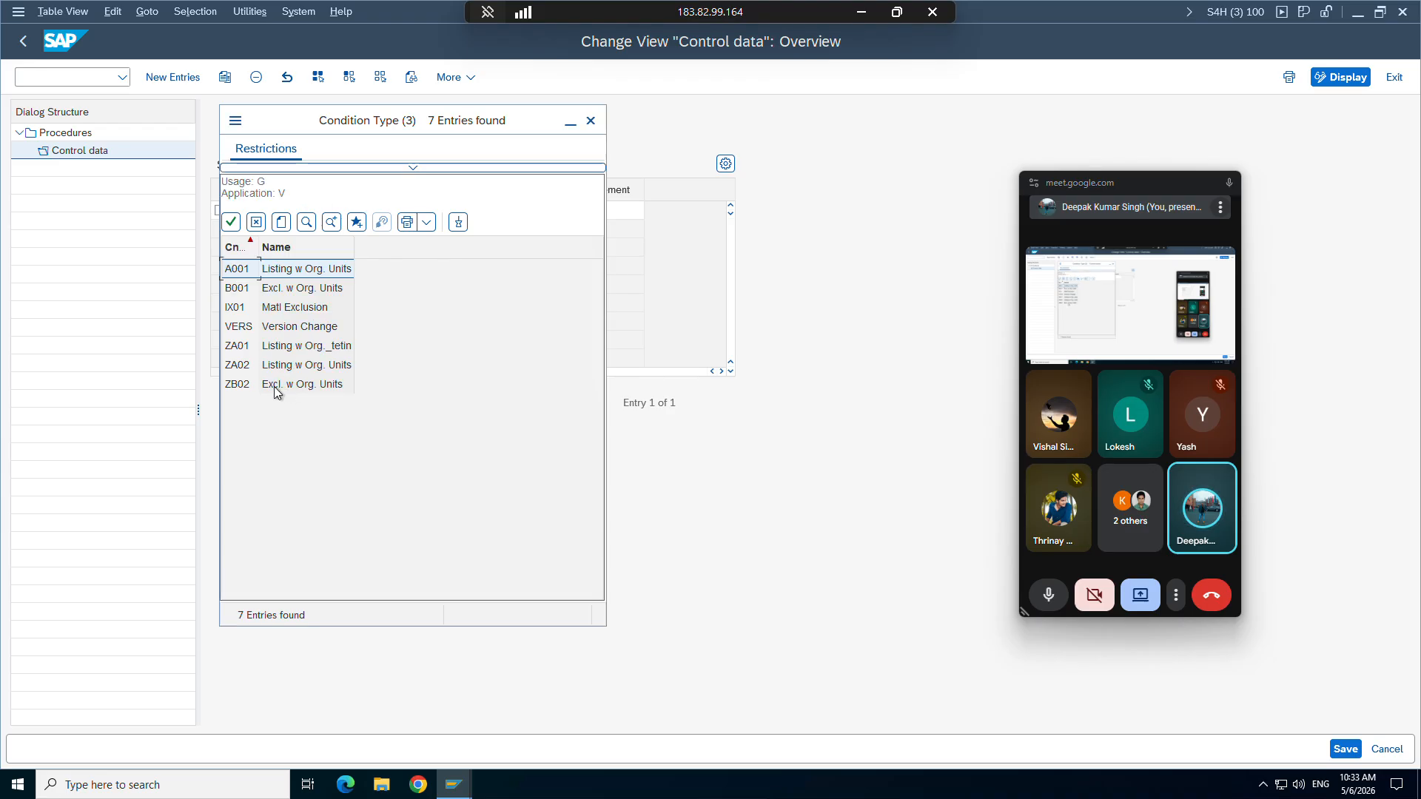
pyautogui.doubleClick(247, 348)
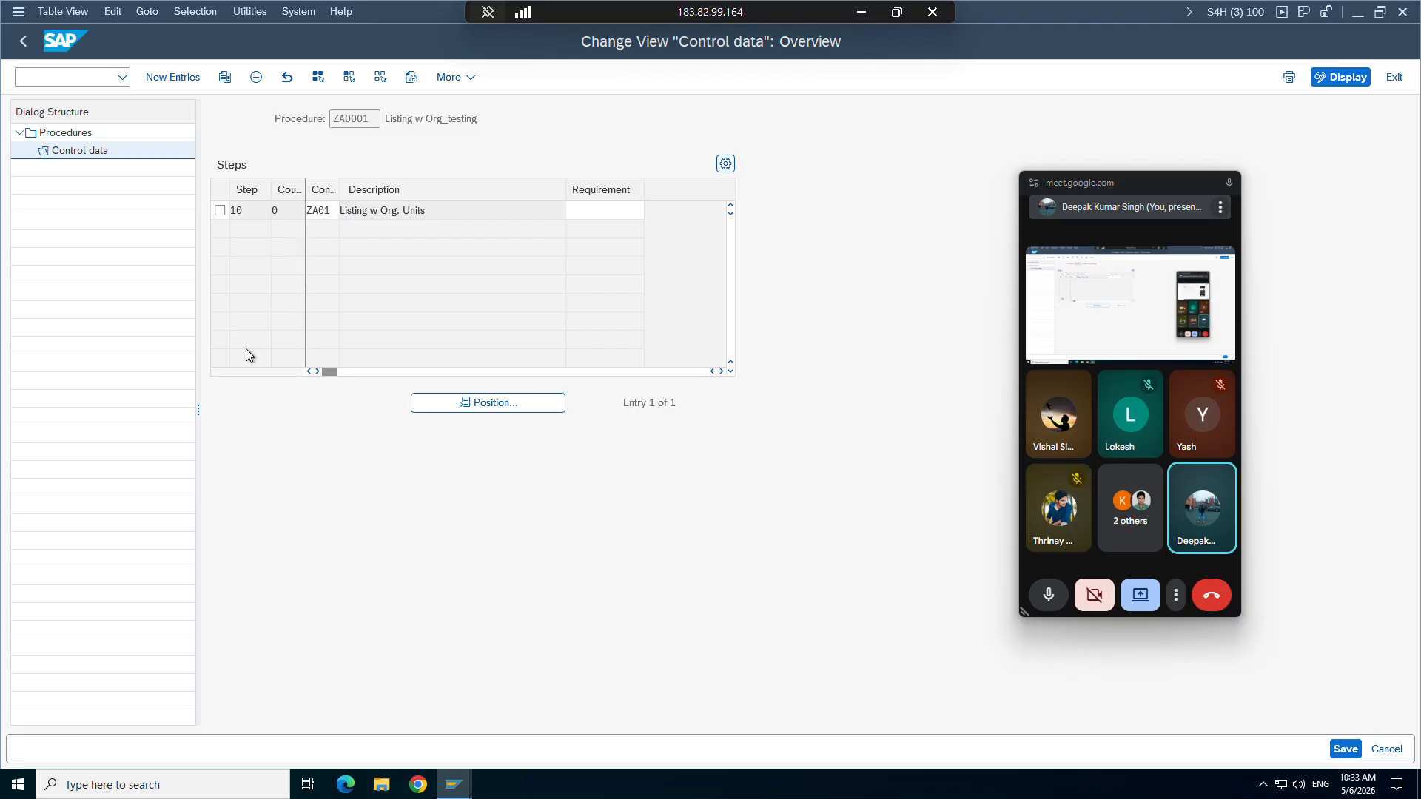
pyautogui.click(1345, 749)
pyautogui.click(392, 344)
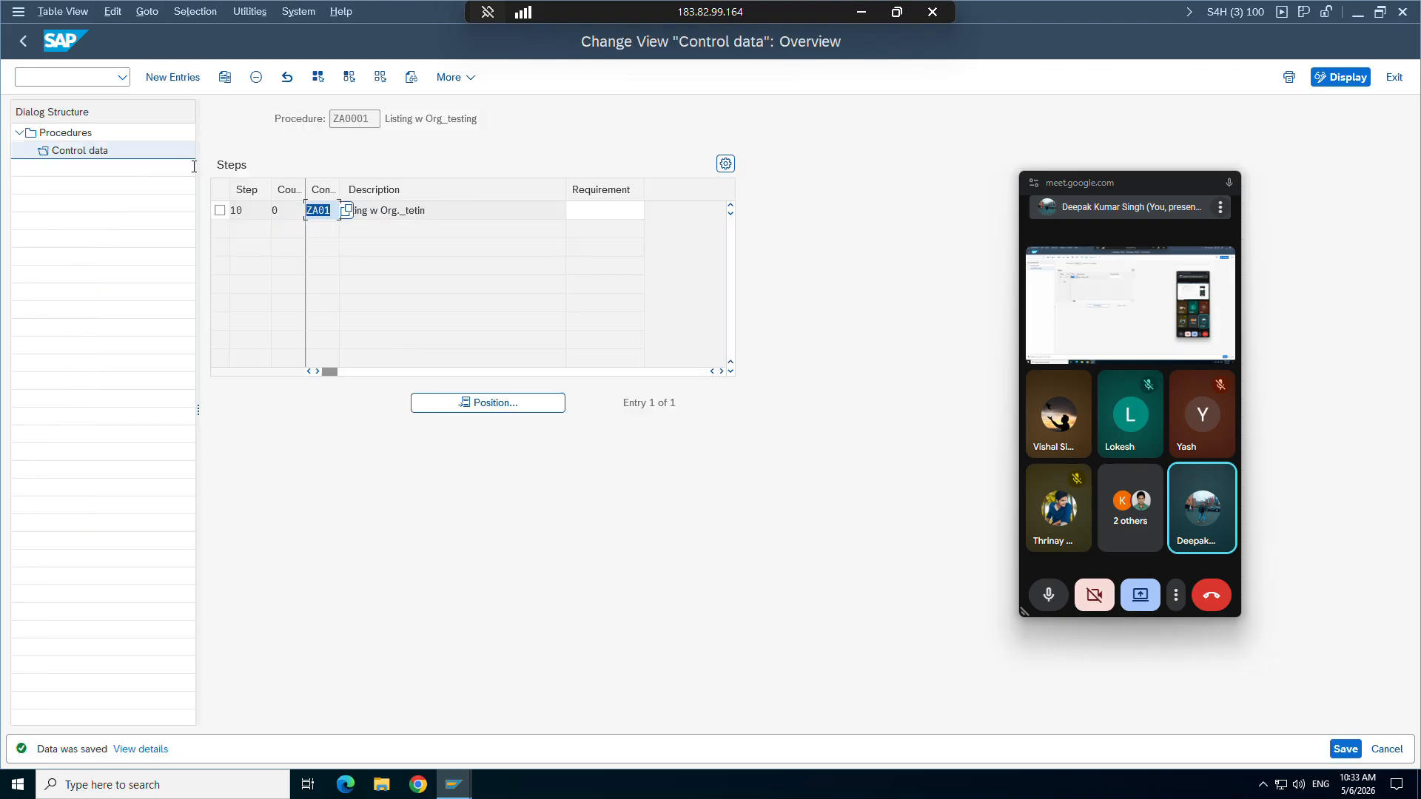
pyautogui.click(65, 132)
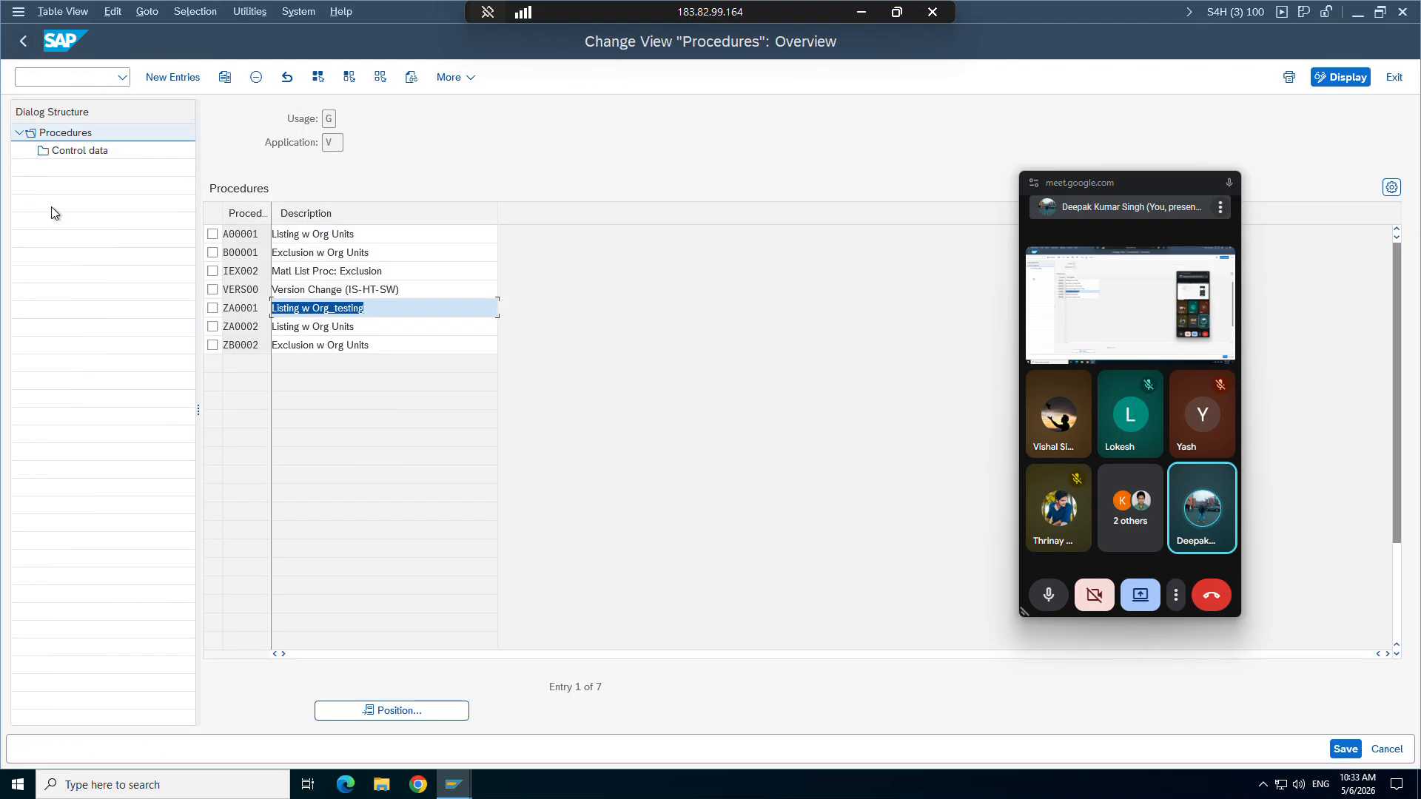
pyautogui.click(26, 46)
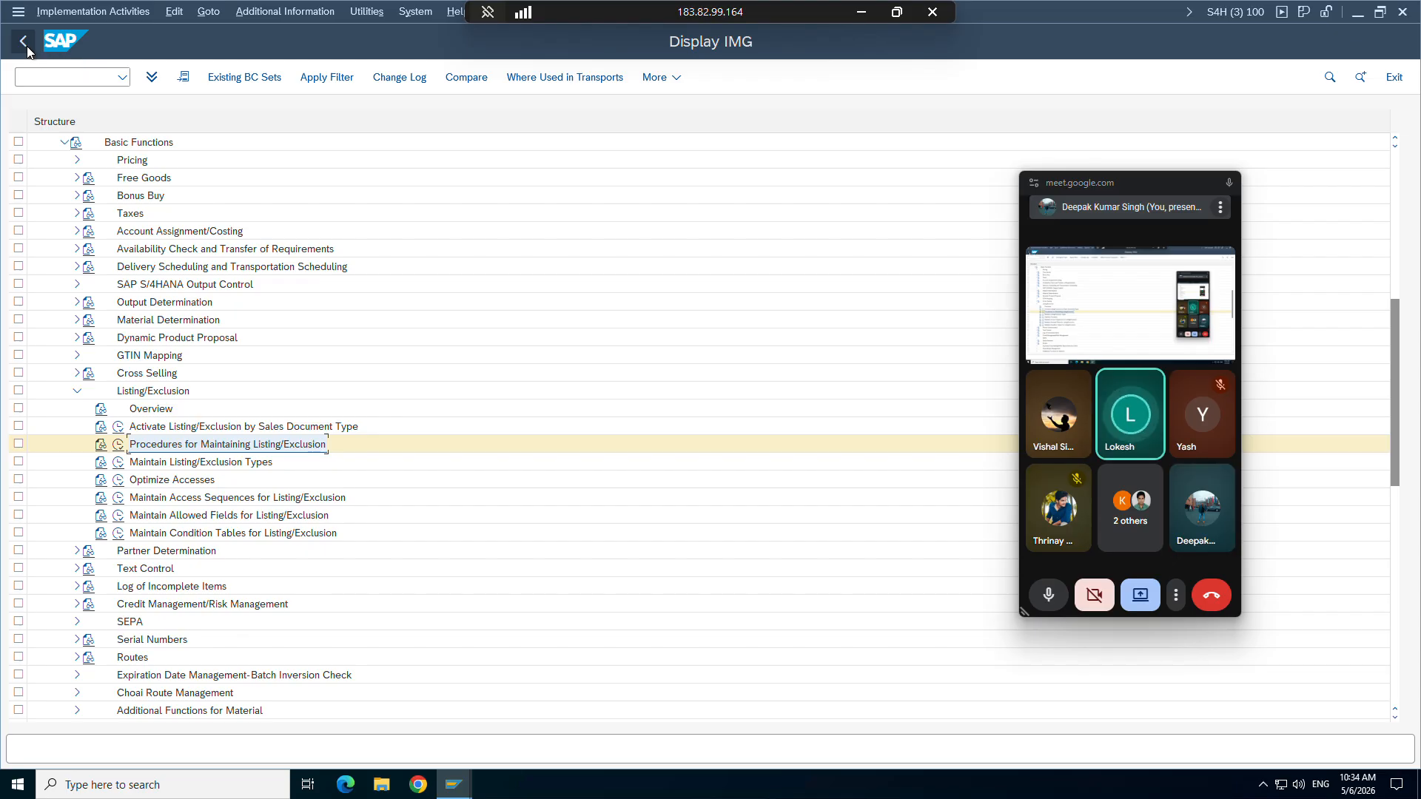
# Step: Open the Listing/Exclusion activation by sales document type and assign listing procedure ZA0001 to document type ZOR9
pyautogui.click(118, 428)
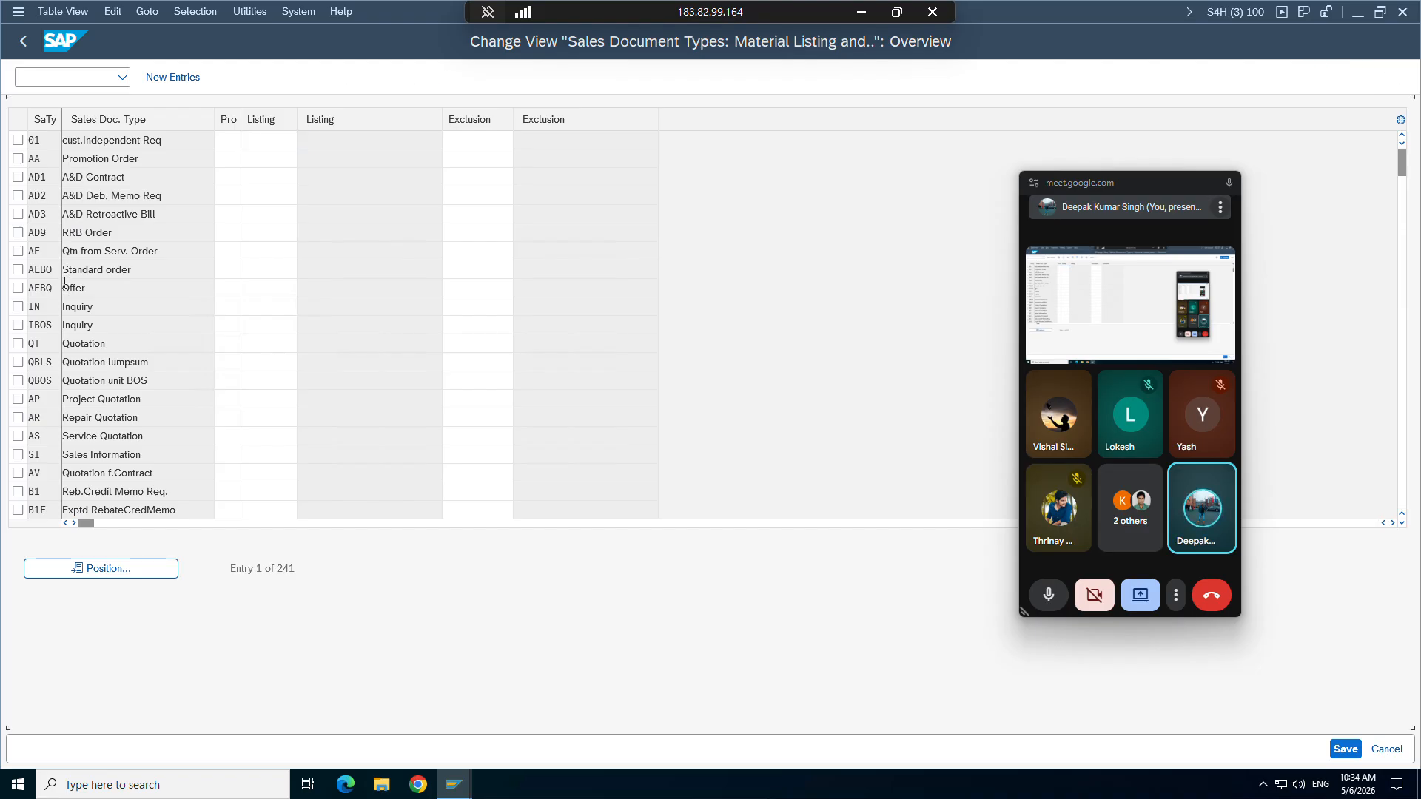
pyautogui.scroll(-8, 63, 234)
pyautogui.scroll(-8, 64, 288)
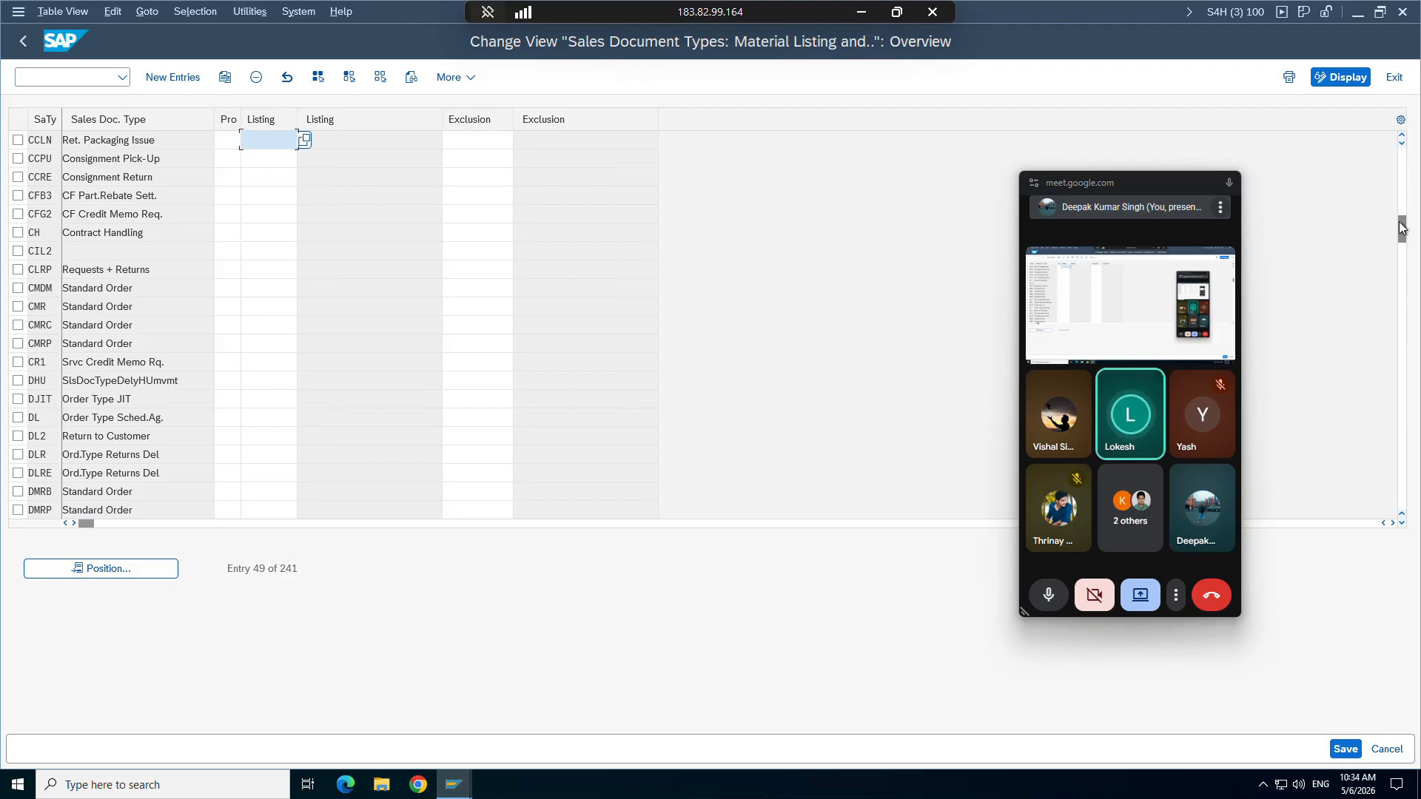
pyautogui.moveTo(1401, 228); pyautogui.dragTo(1403, 490)
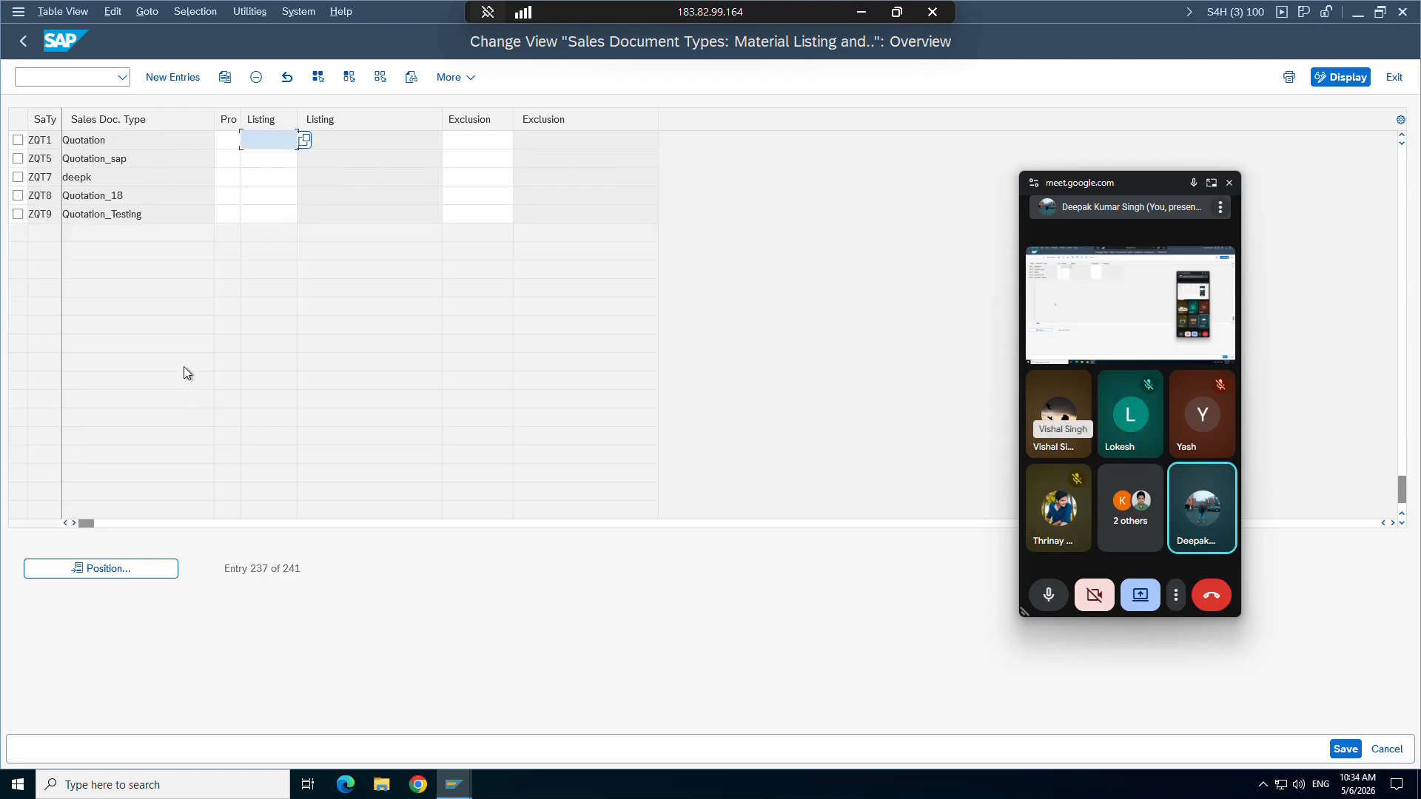
pyautogui.scroll(3, 110, 249)
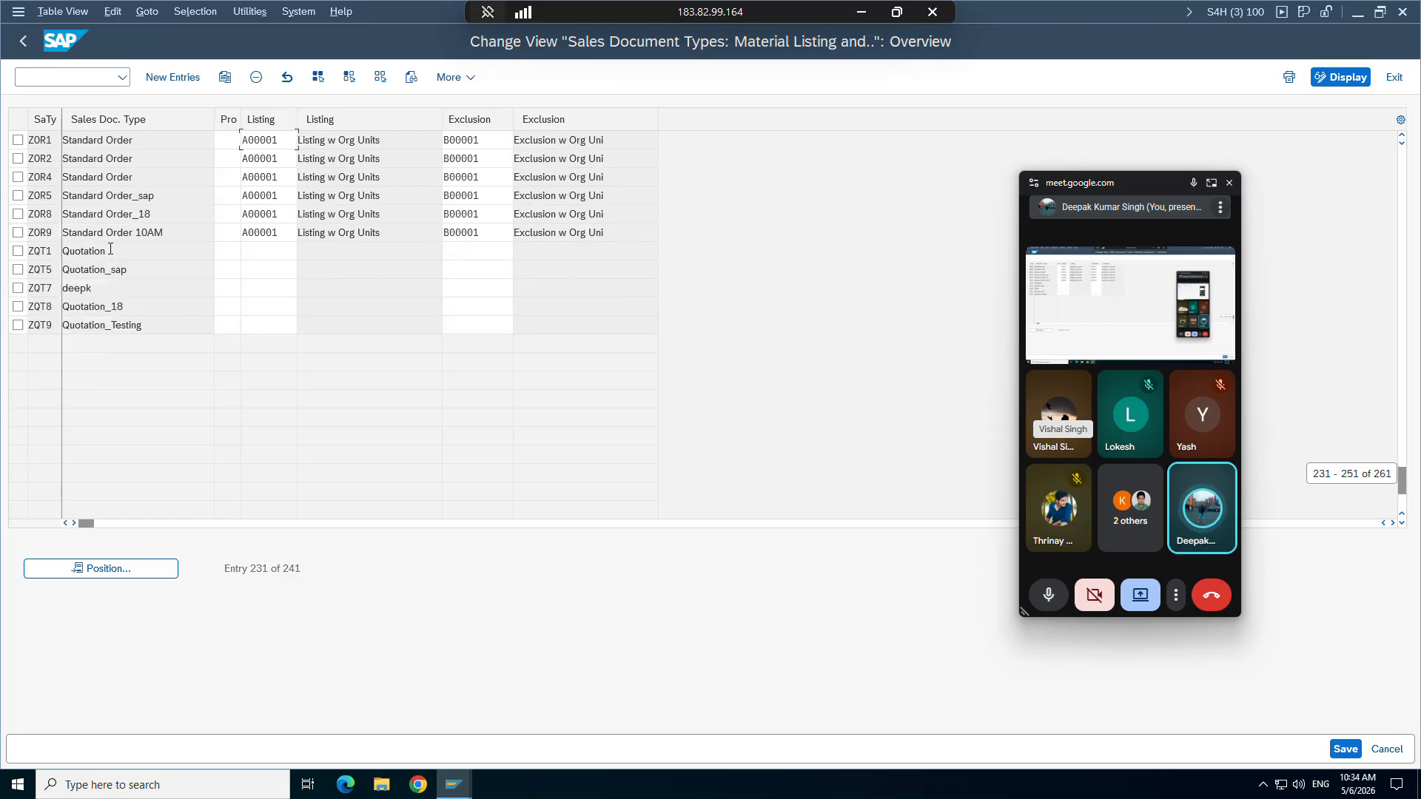
pyautogui.click(59, 287)
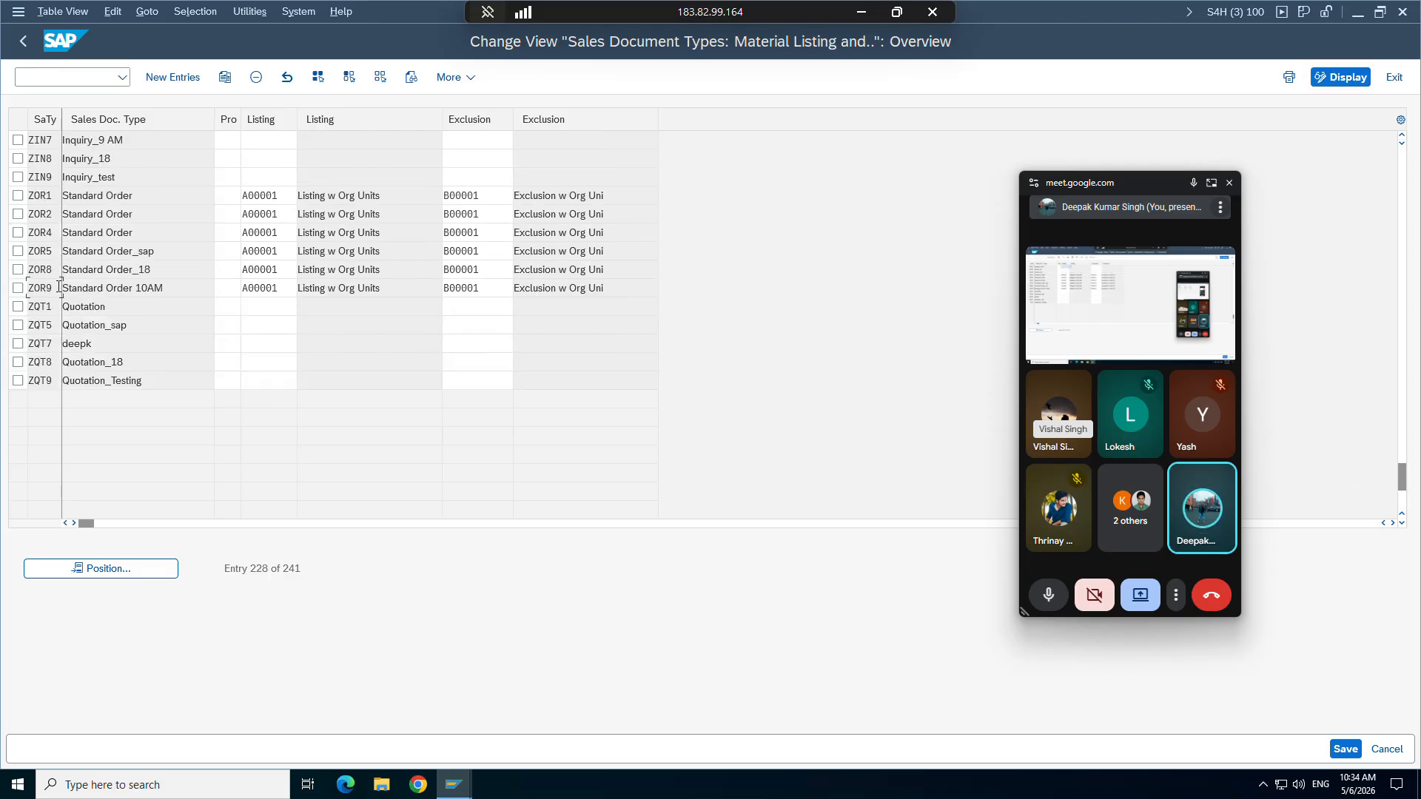
pyautogui.click(286, 291)
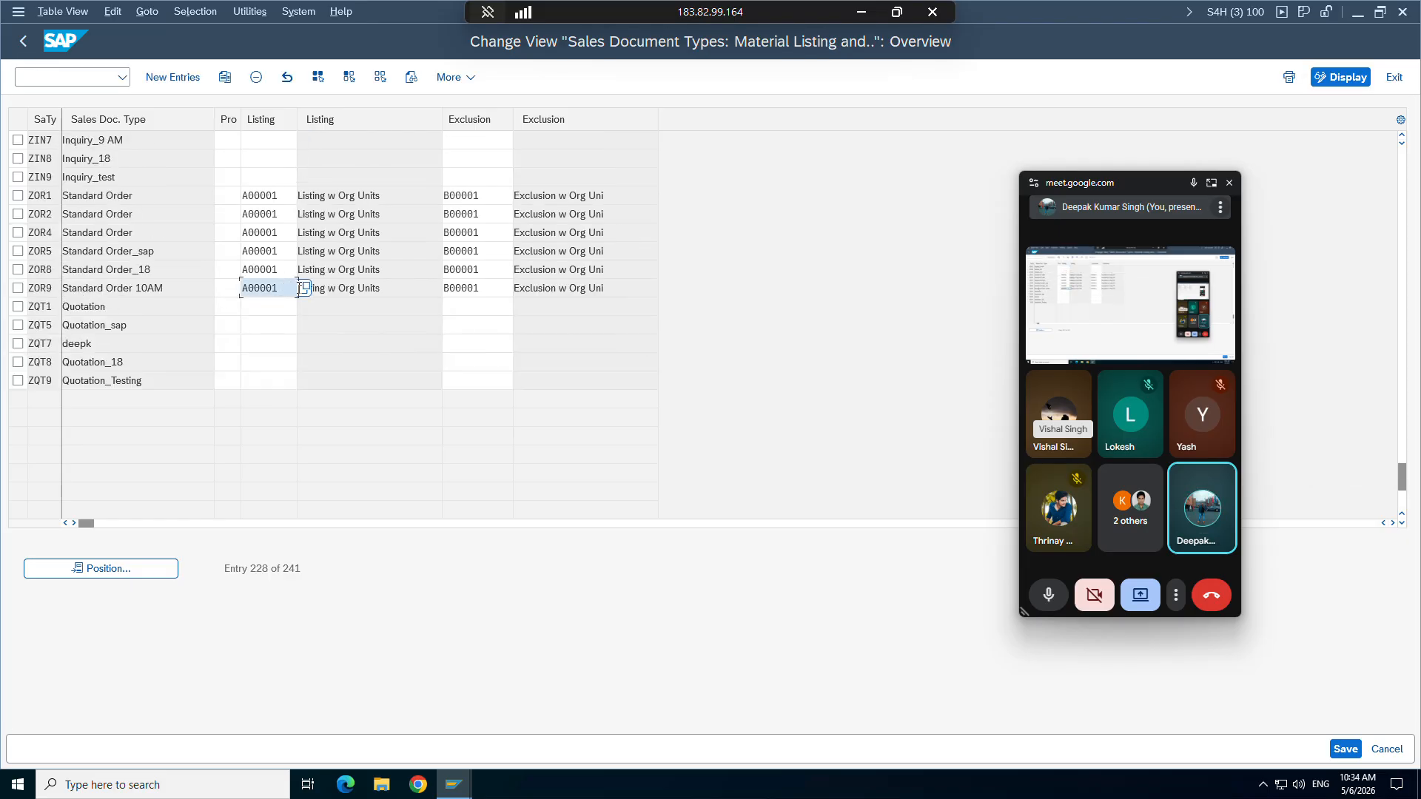
pyautogui.click(304, 290)
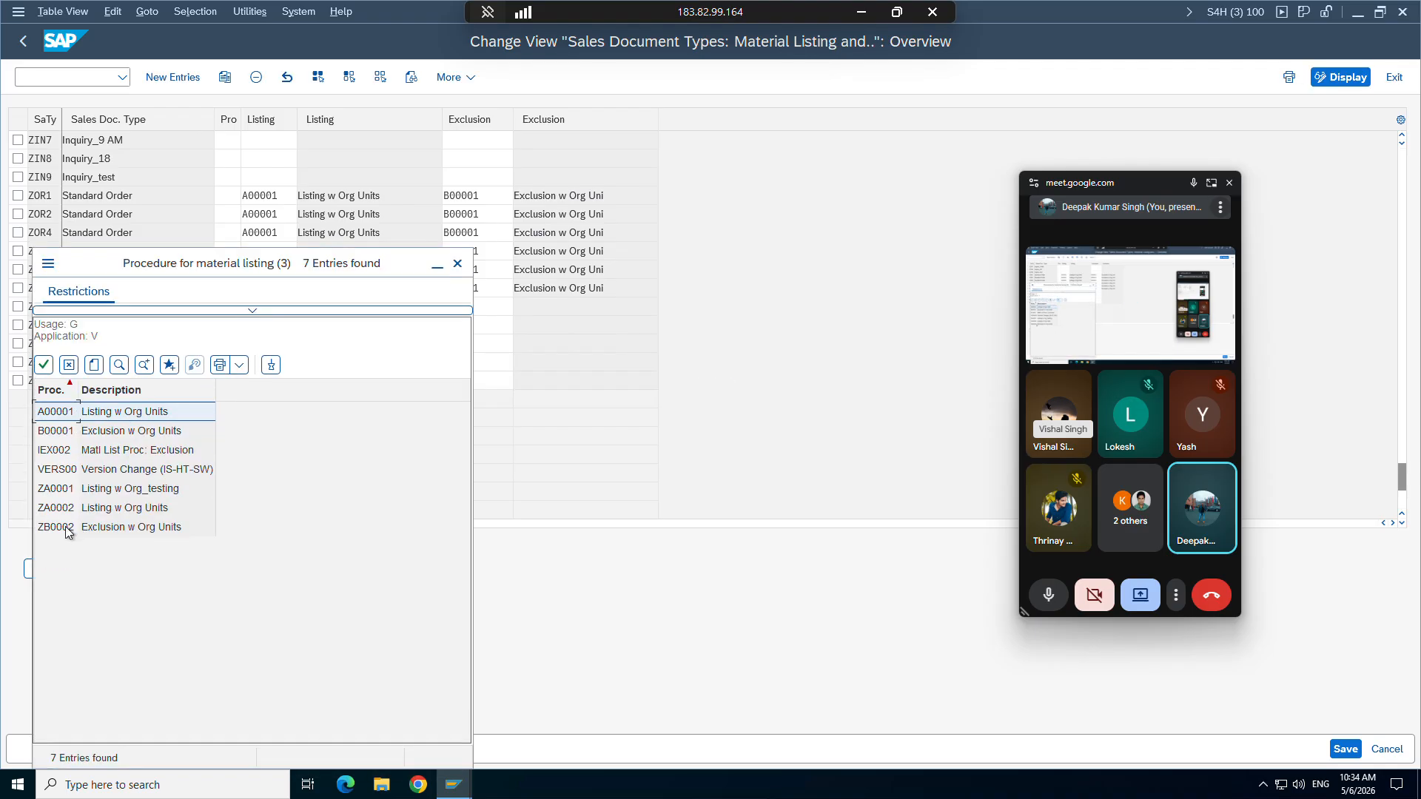
pyautogui.click(62, 489)
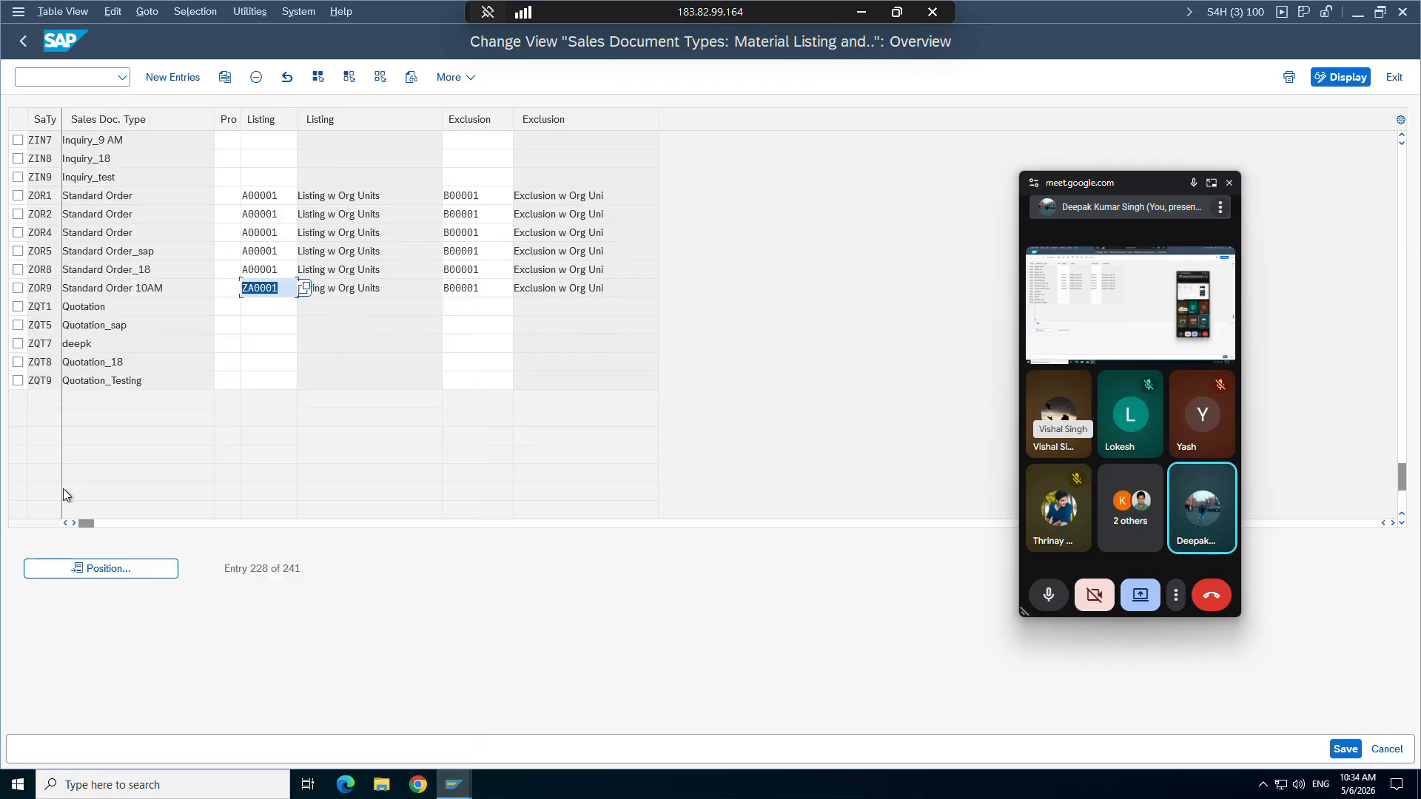
# Step: Save the sales document type assignment and return to the IMG structure
pyautogui.click(1346, 748)
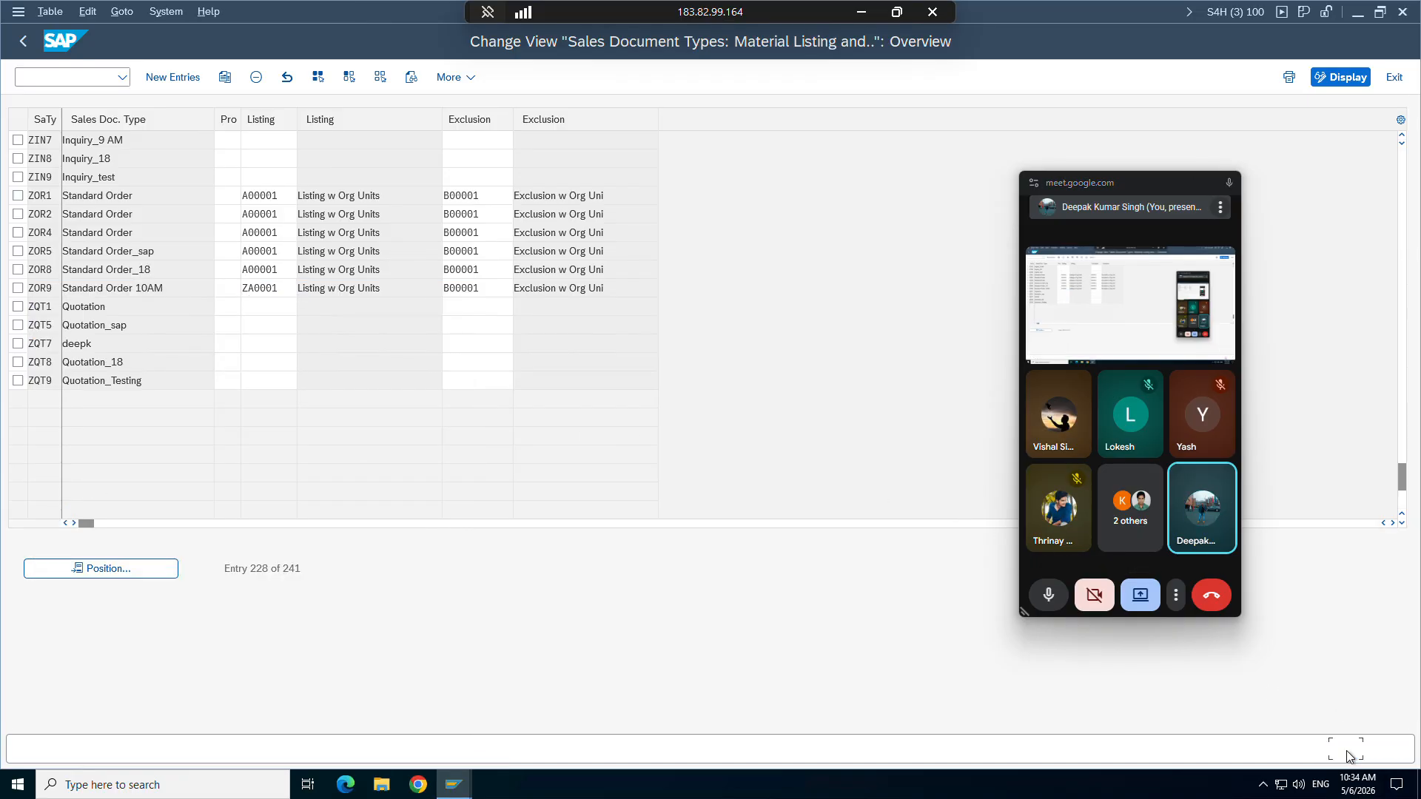
pyautogui.click(392, 345)
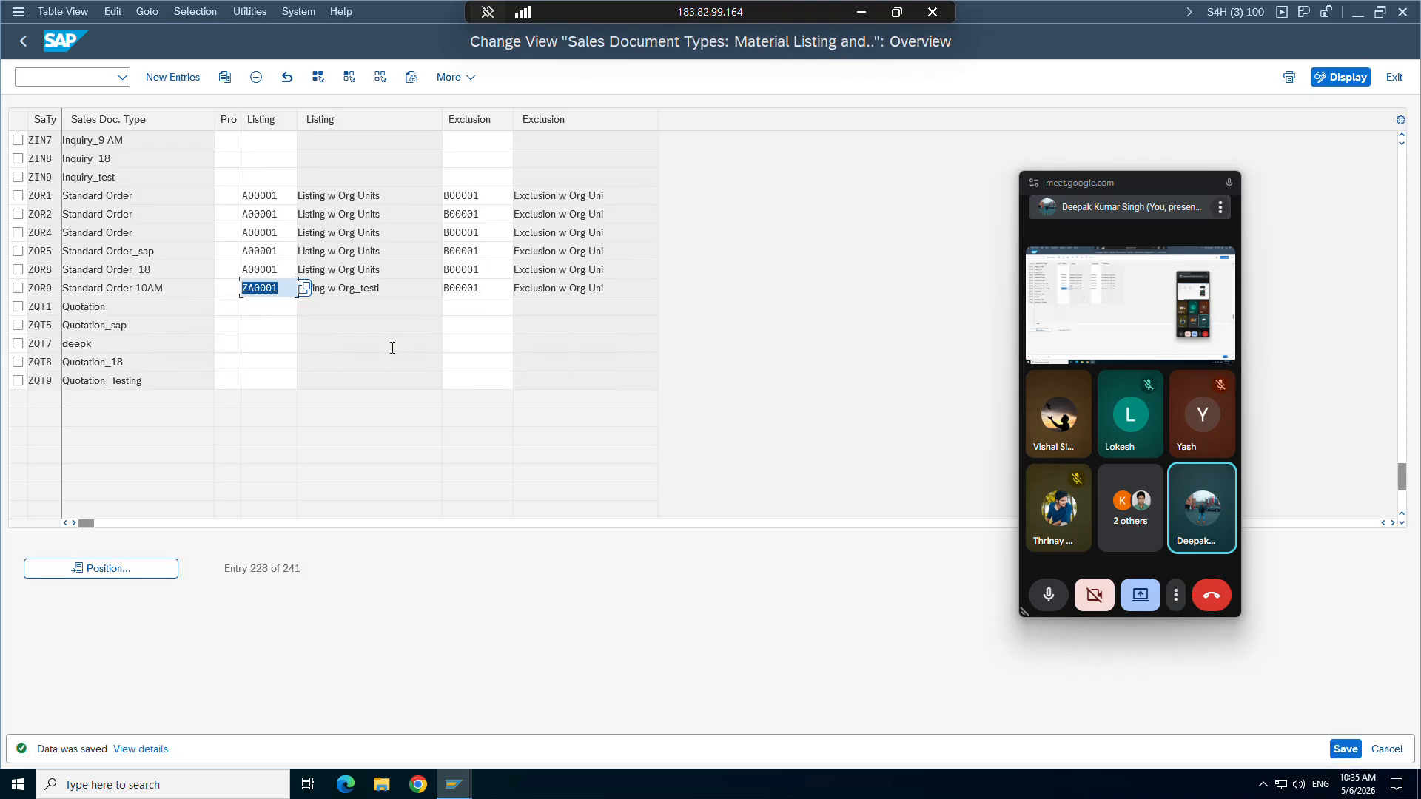
pyautogui.click(1343, 749)
pyautogui.click(27, 50)
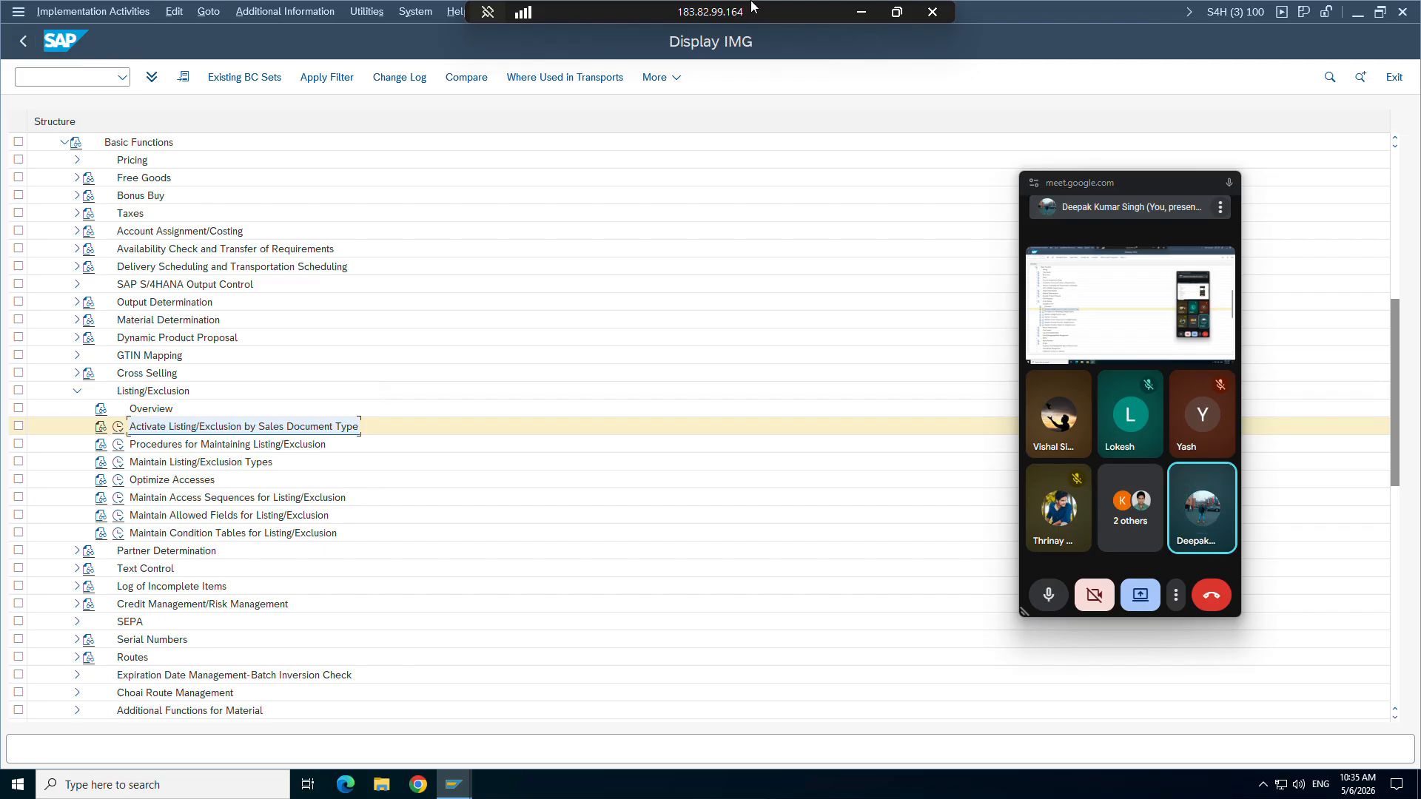
# Step: Switch to the SAP SD study material in Word and review the Listing/Exclusion steps up to the master data transaction code
pyautogui.click(861, 12)
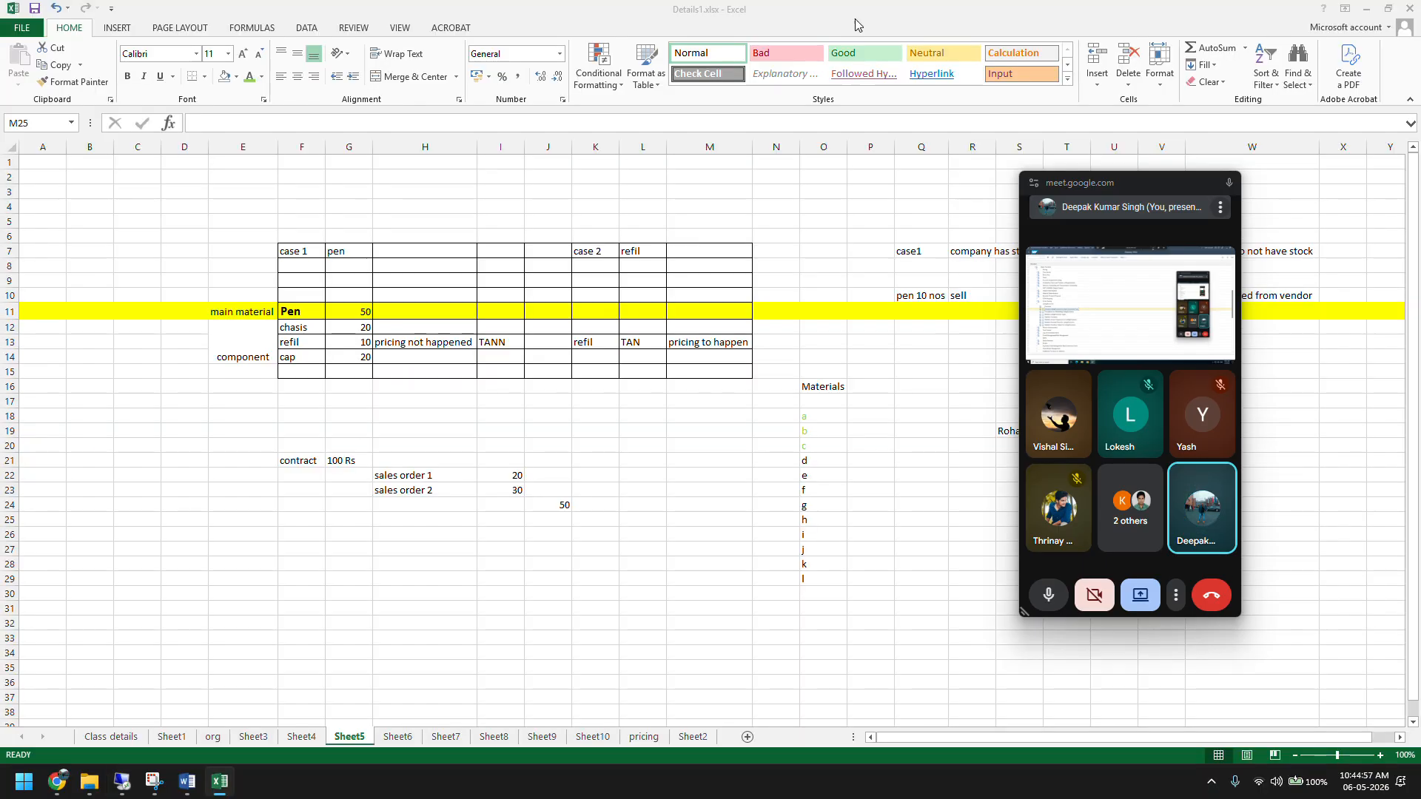
pyautogui.click(191, 780)
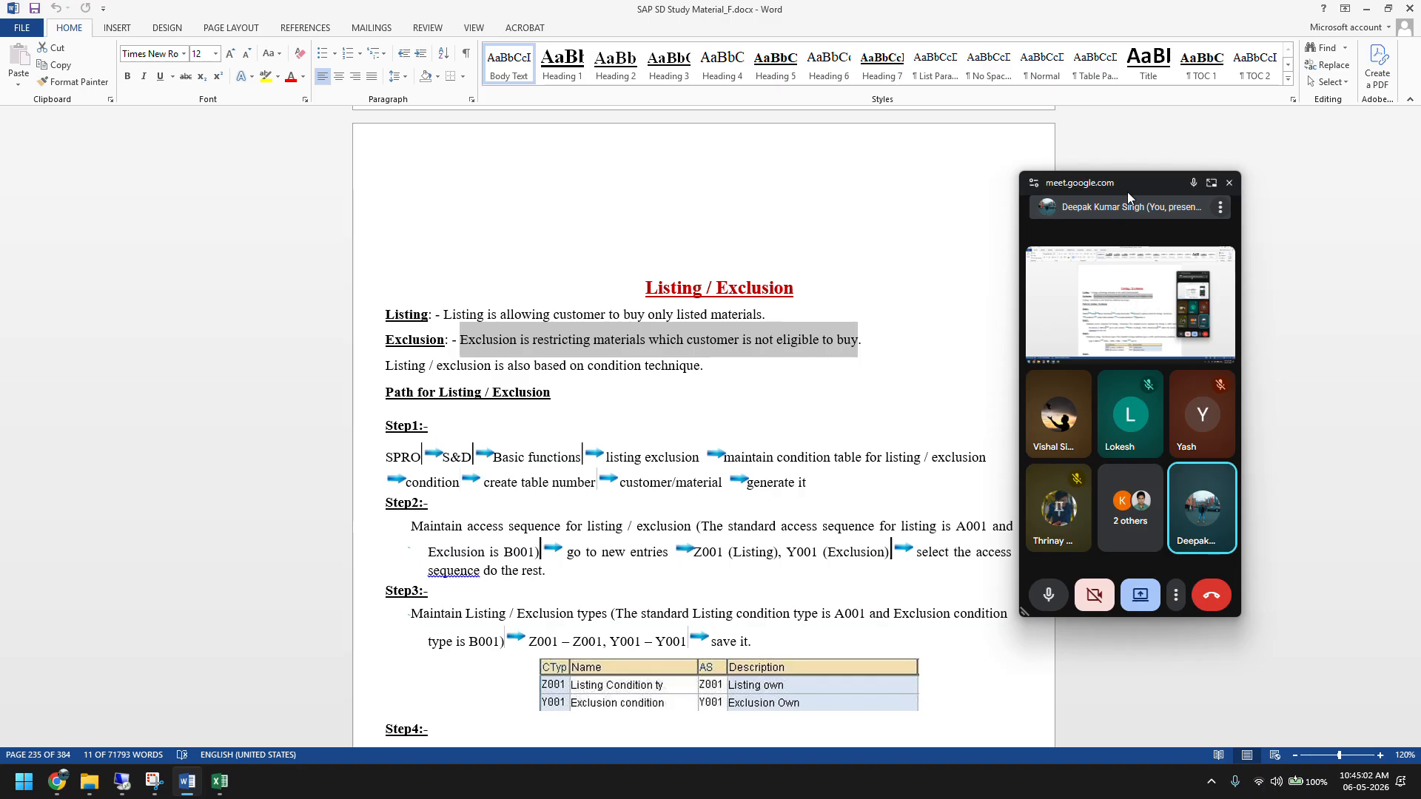
pyautogui.moveTo(1127, 193); pyautogui.dragTo(1246, 180)
pyautogui.scroll(-7, 732, 441)
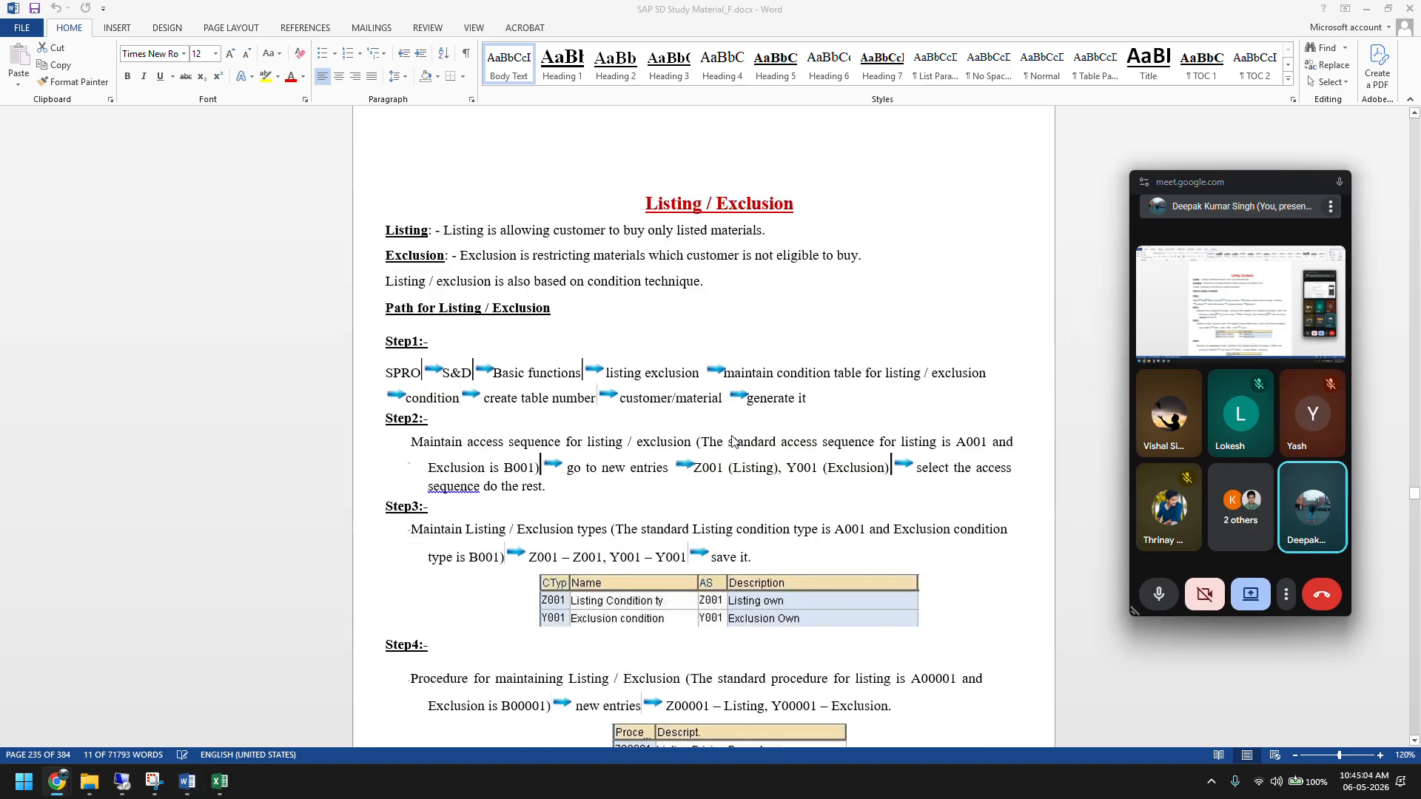
pyautogui.scroll(-10, 732, 441)
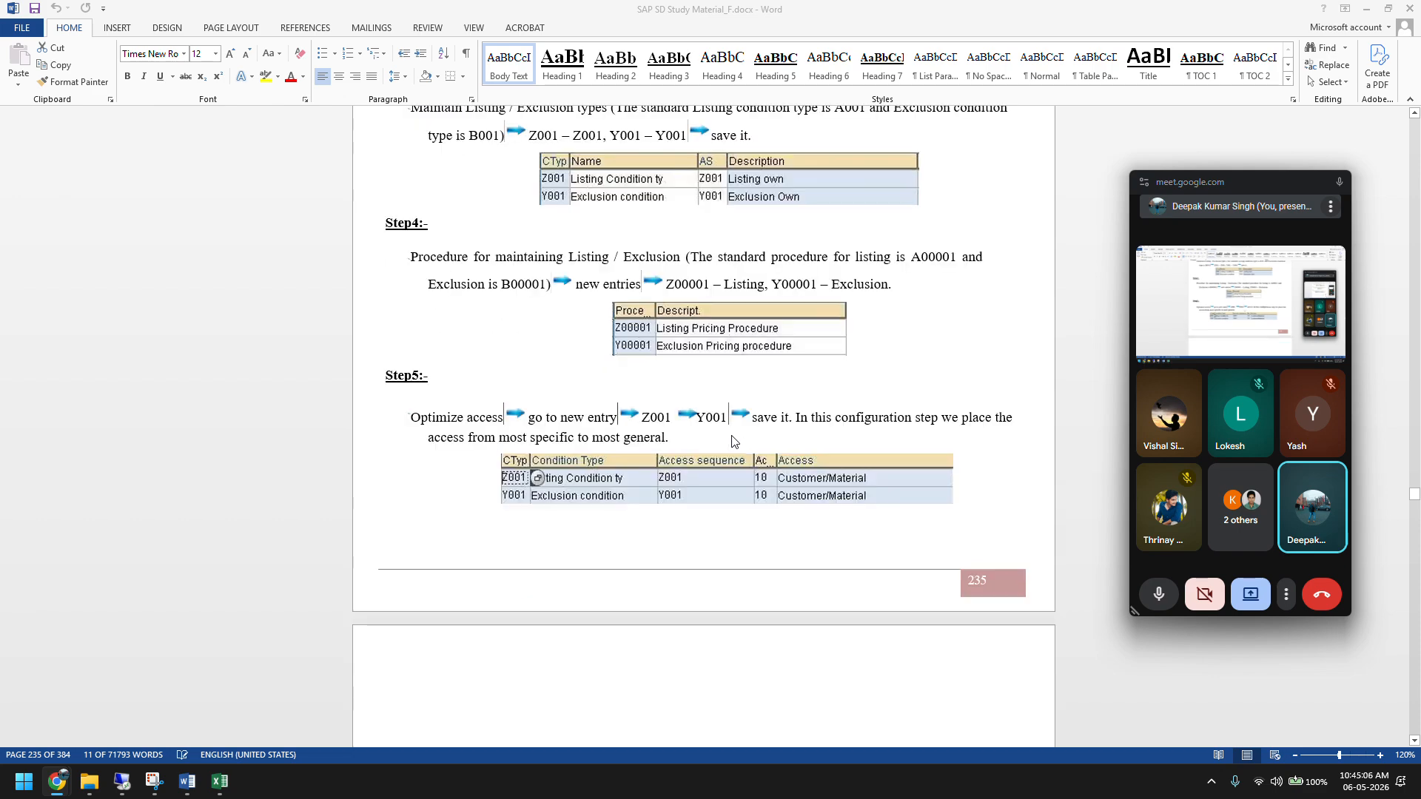
pyautogui.scroll(-7, 732, 441)
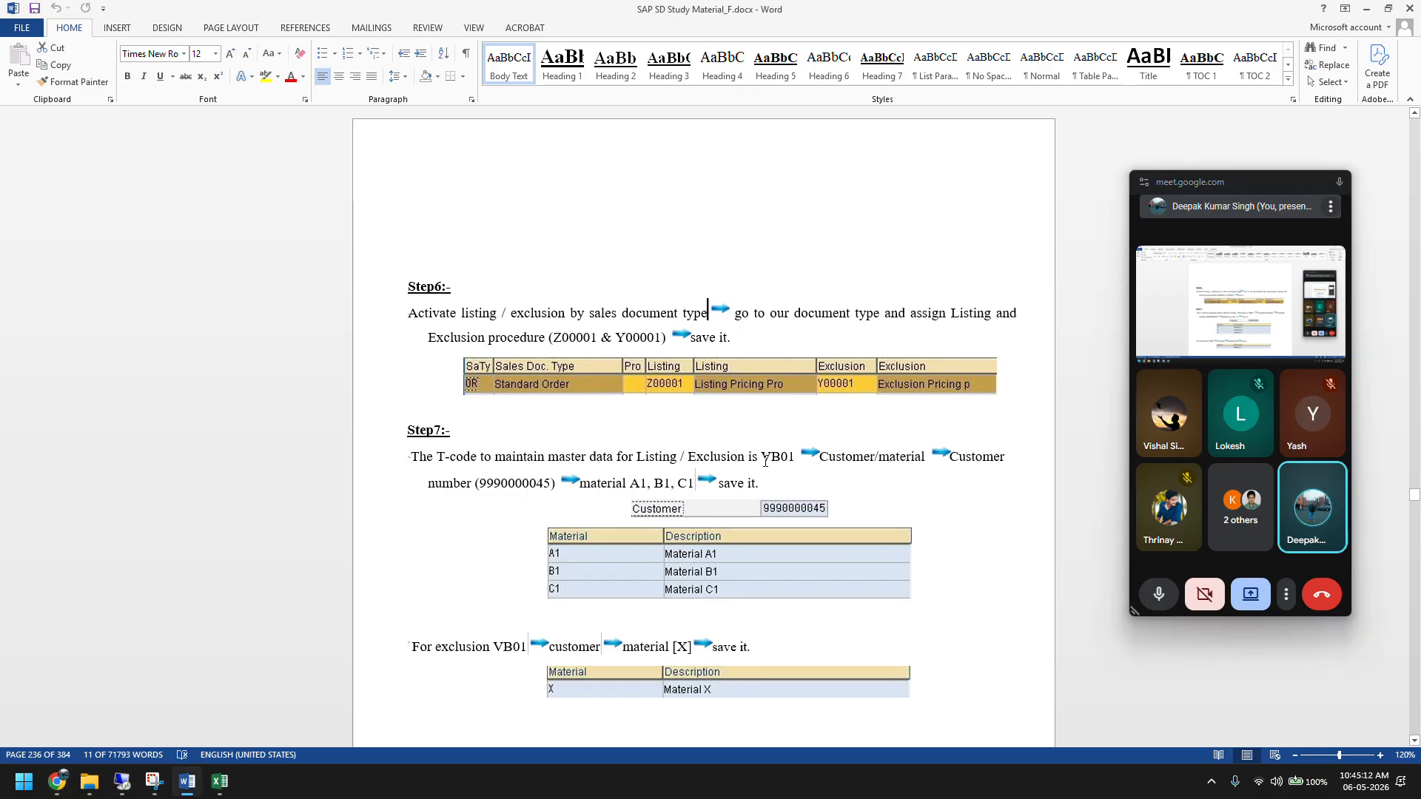
pyautogui.moveTo(761, 458); pyautogui.dragTo(794, 460)
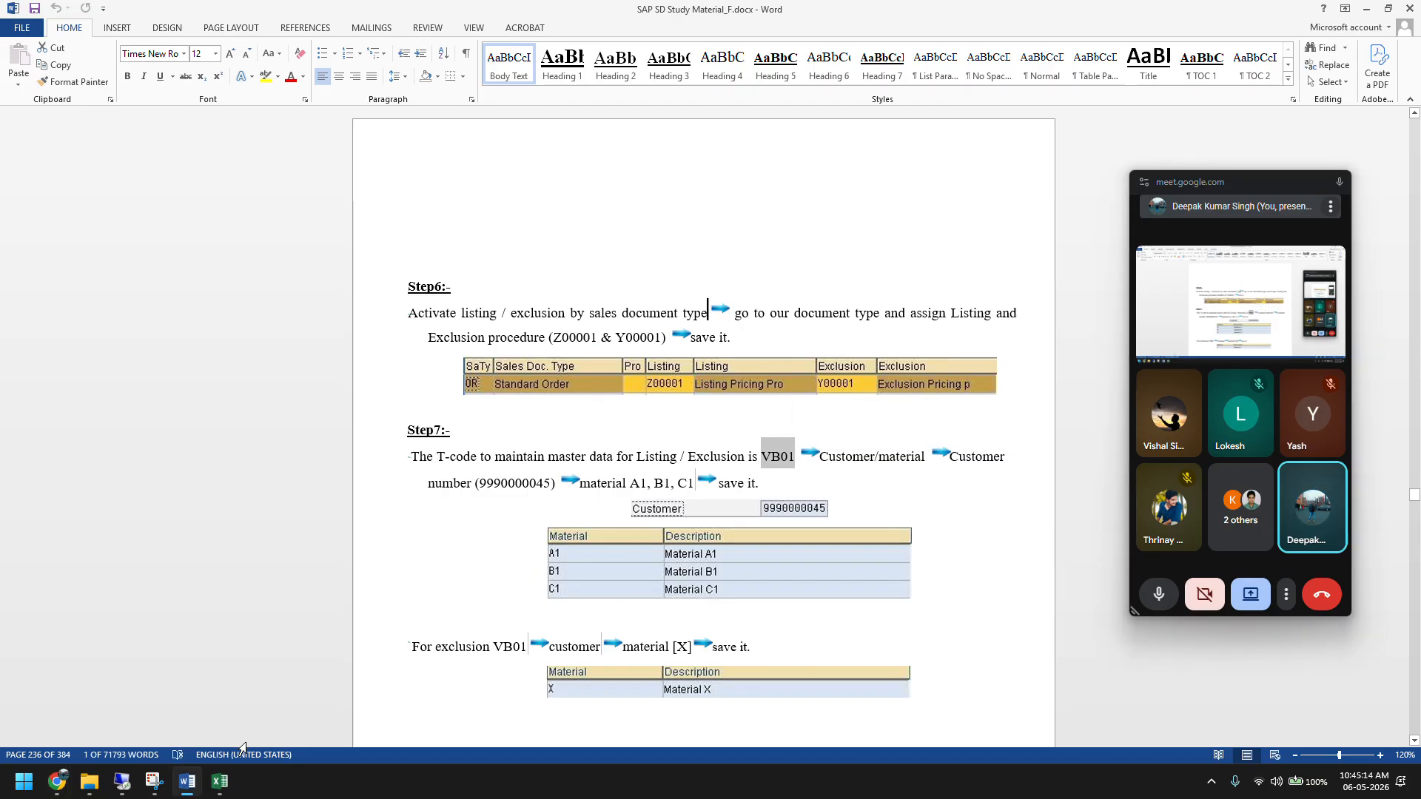
pyautogui.moveTo(124, 784)
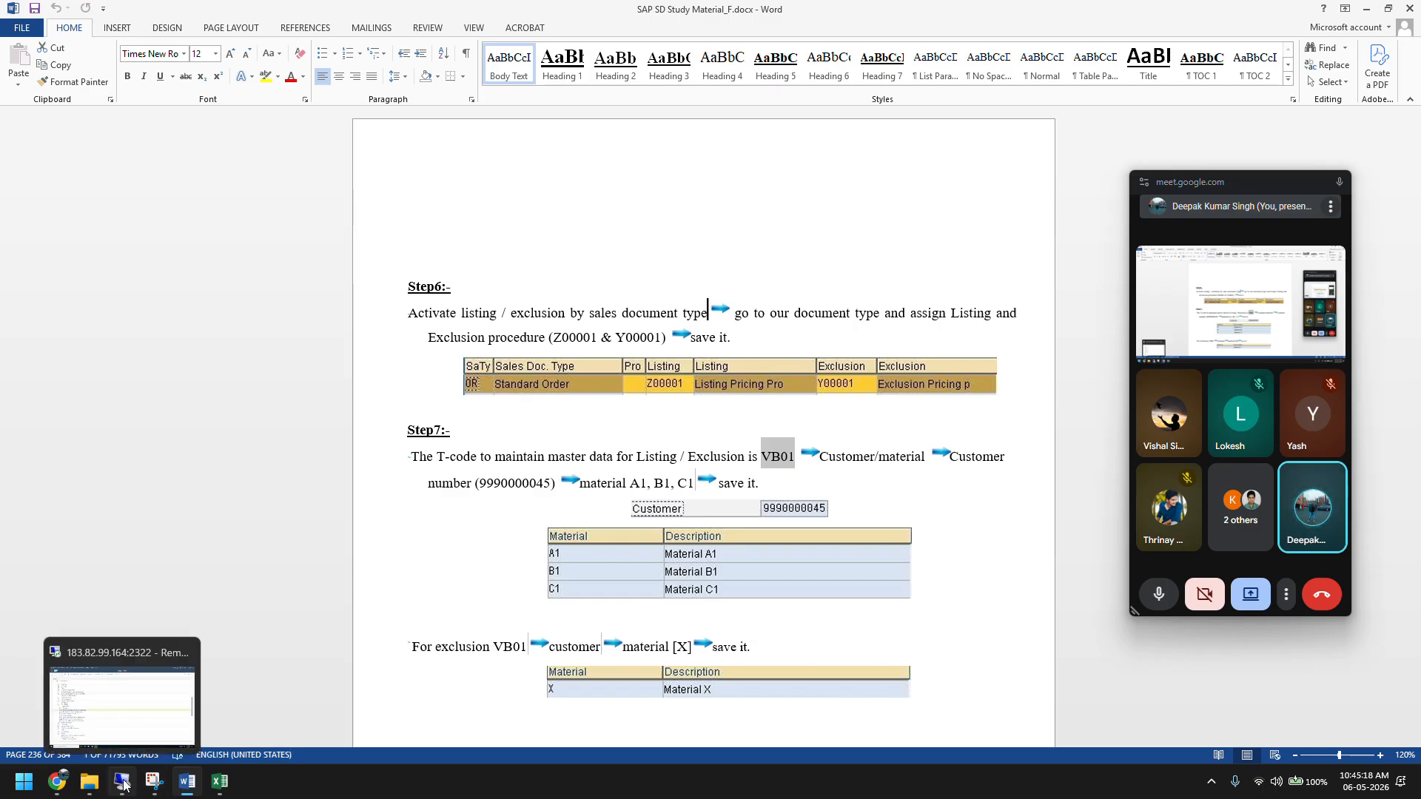
# Step: Switch to the SAP remote session, start transaction VB01, and open the customer/material fast entry for listing type ZA01
pyautogui.click(124, 784)
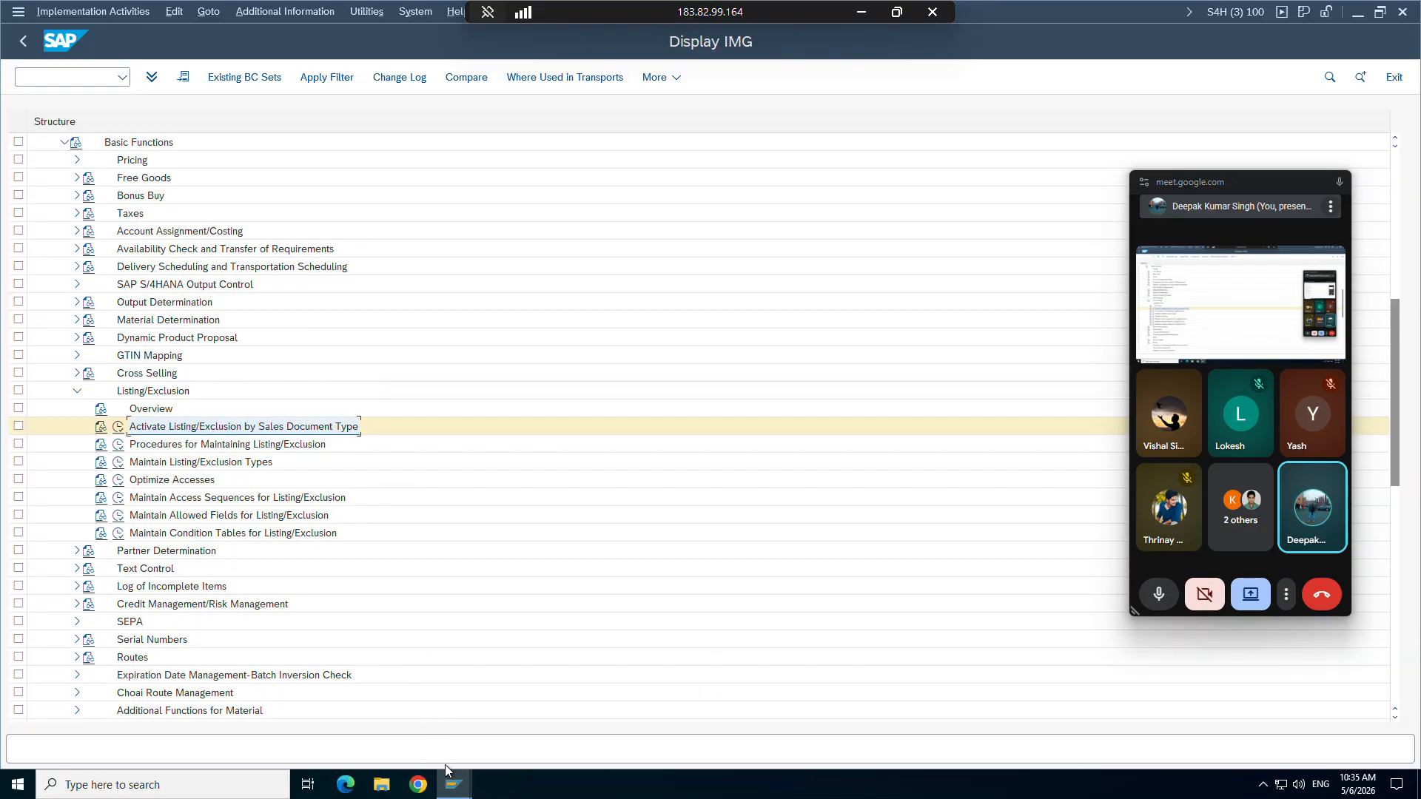
pyautogui.moveTo(449, 778)
pyautogui.click(255, 721)
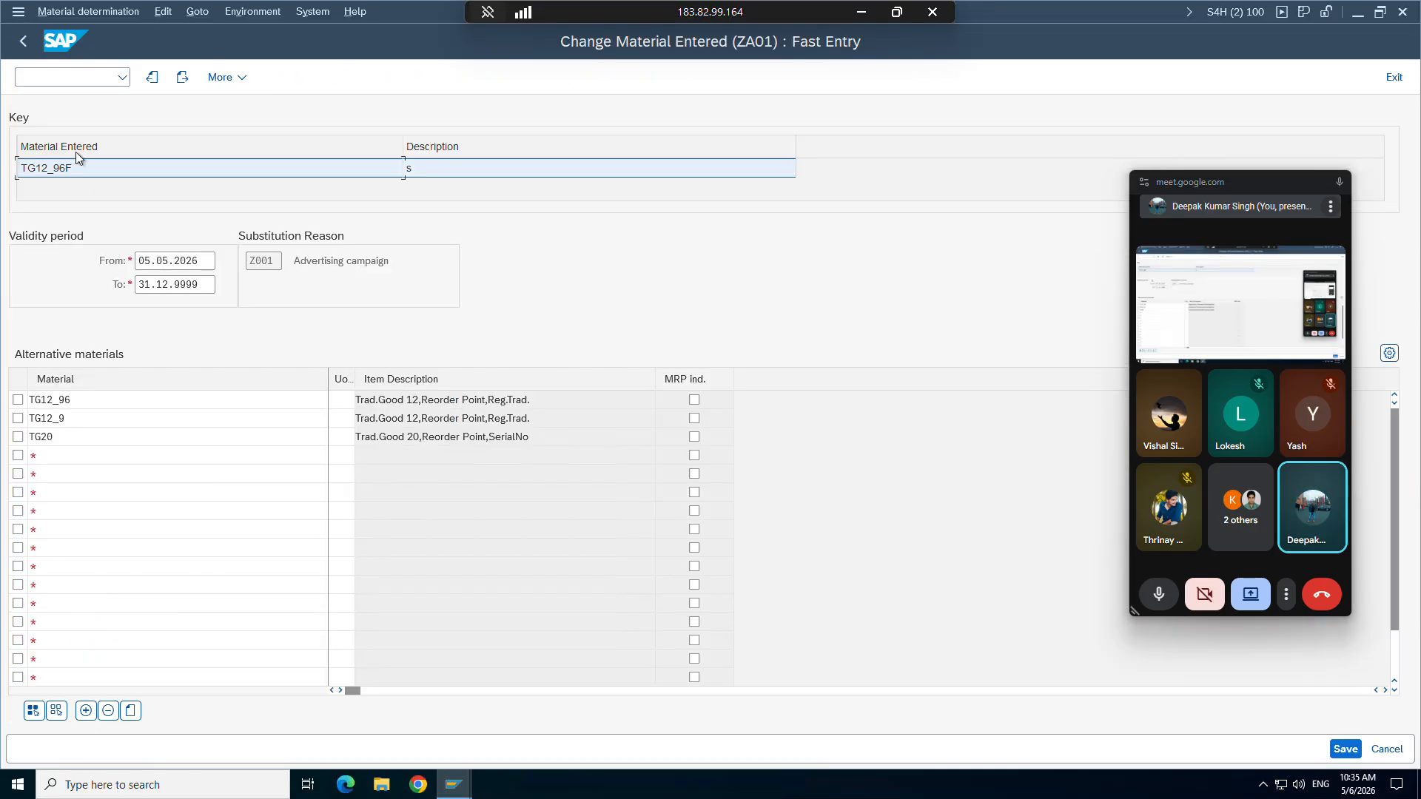
pyautogui.write('/nvb01')
pyautogui.press('Return')
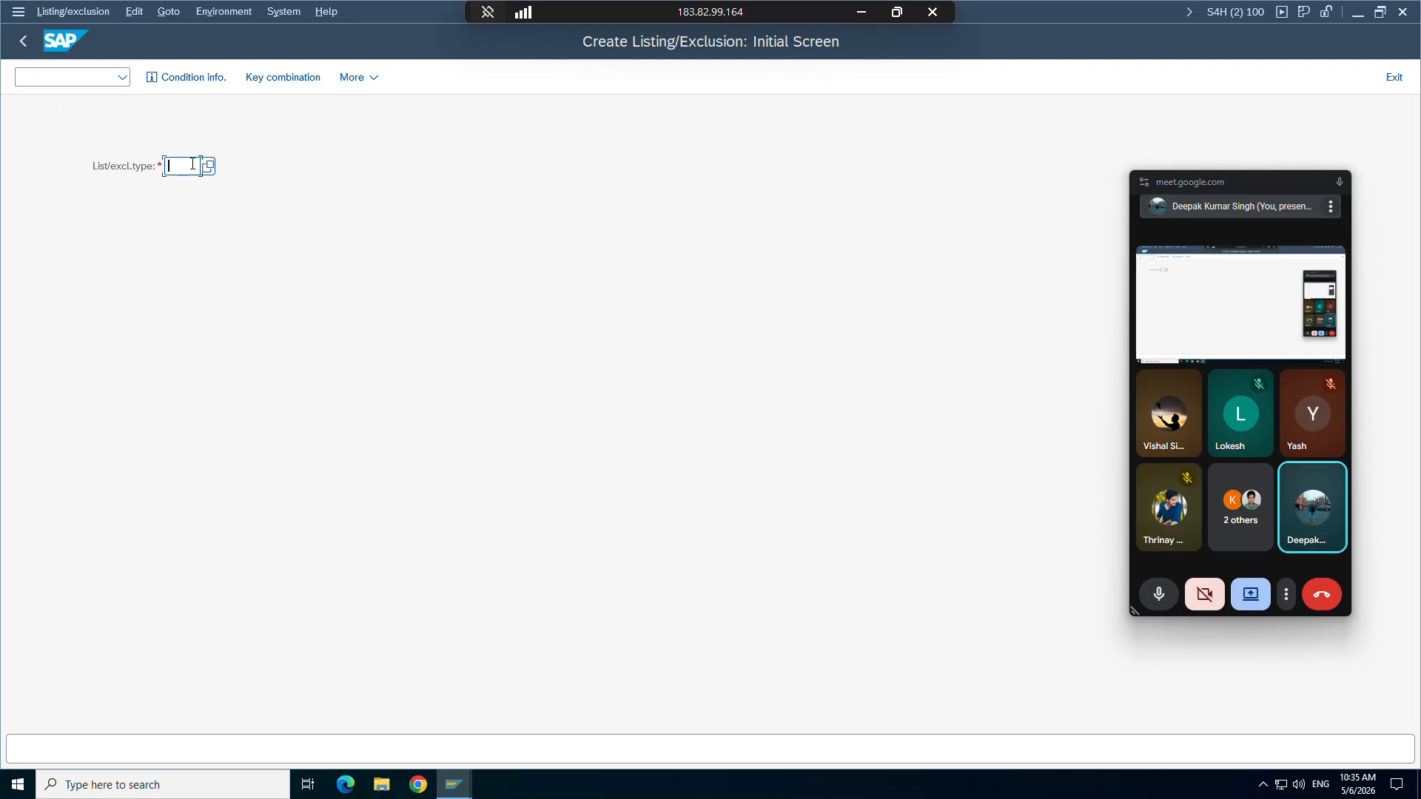
pyautogui.press('F4')
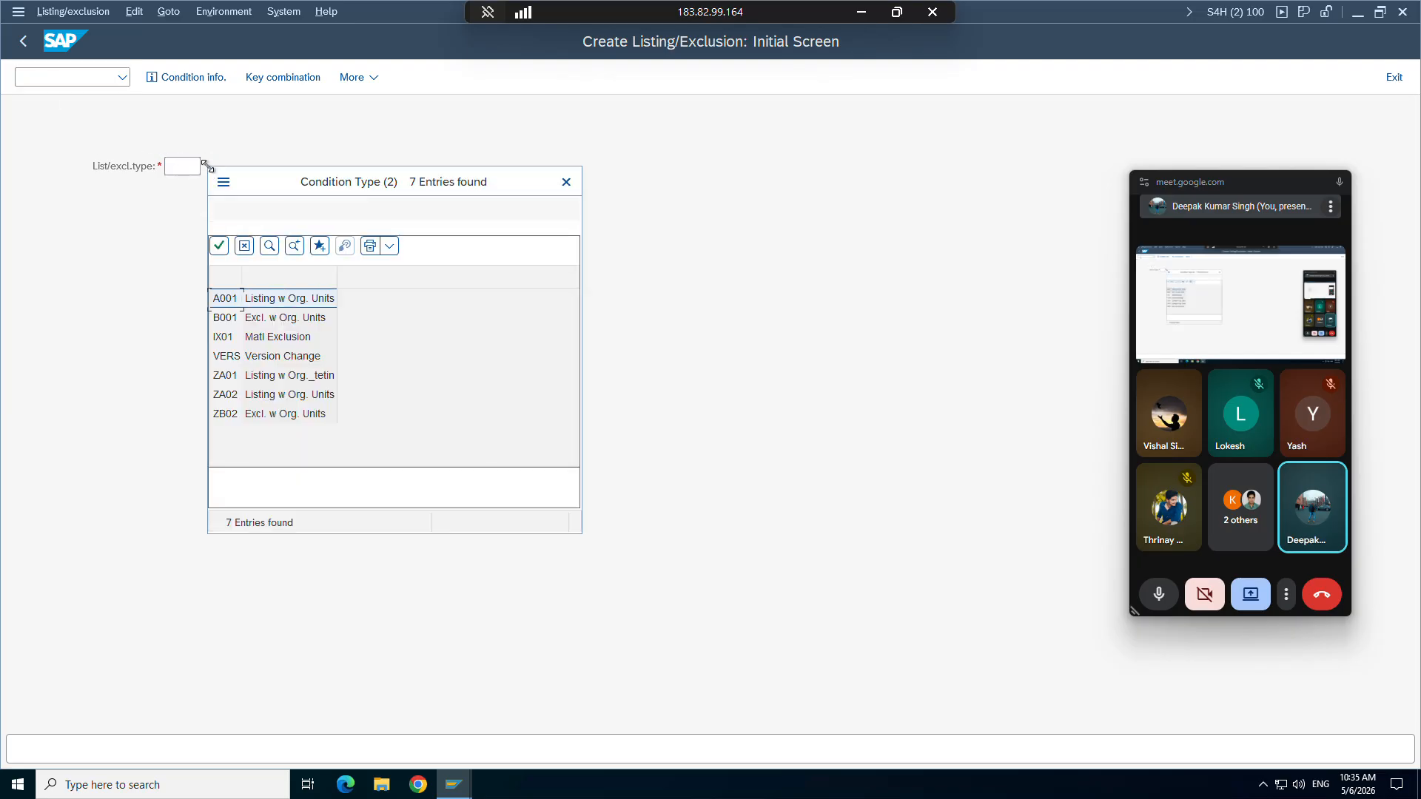
pyautogui.doubleClick(238, 379)
pyautogui.press('Return')
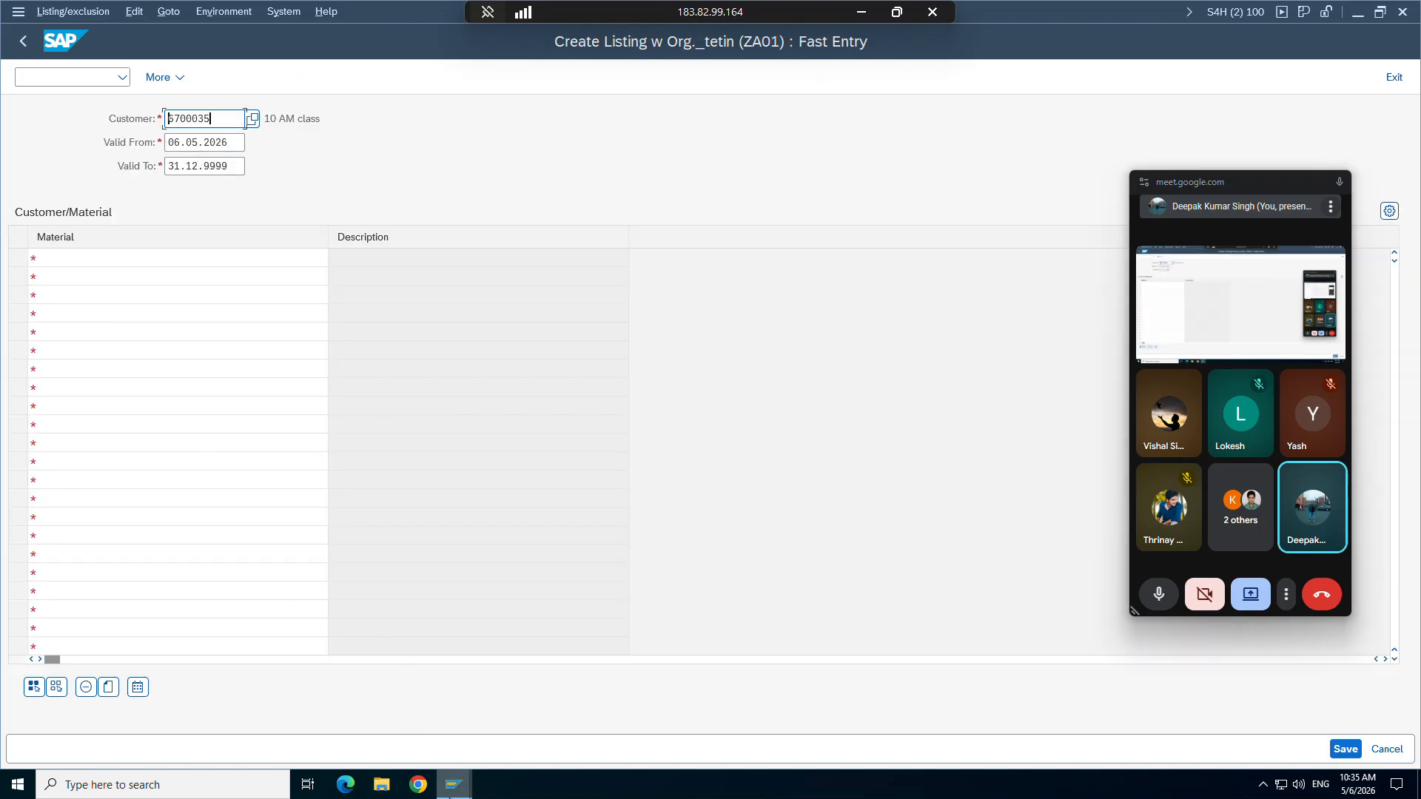
# Step: Check the open listing, standard order and MVKE sessions, and select the entire Material column in the MVKE entries
pyautogui.click(454, 785)
pyautogui.click(687, 716)
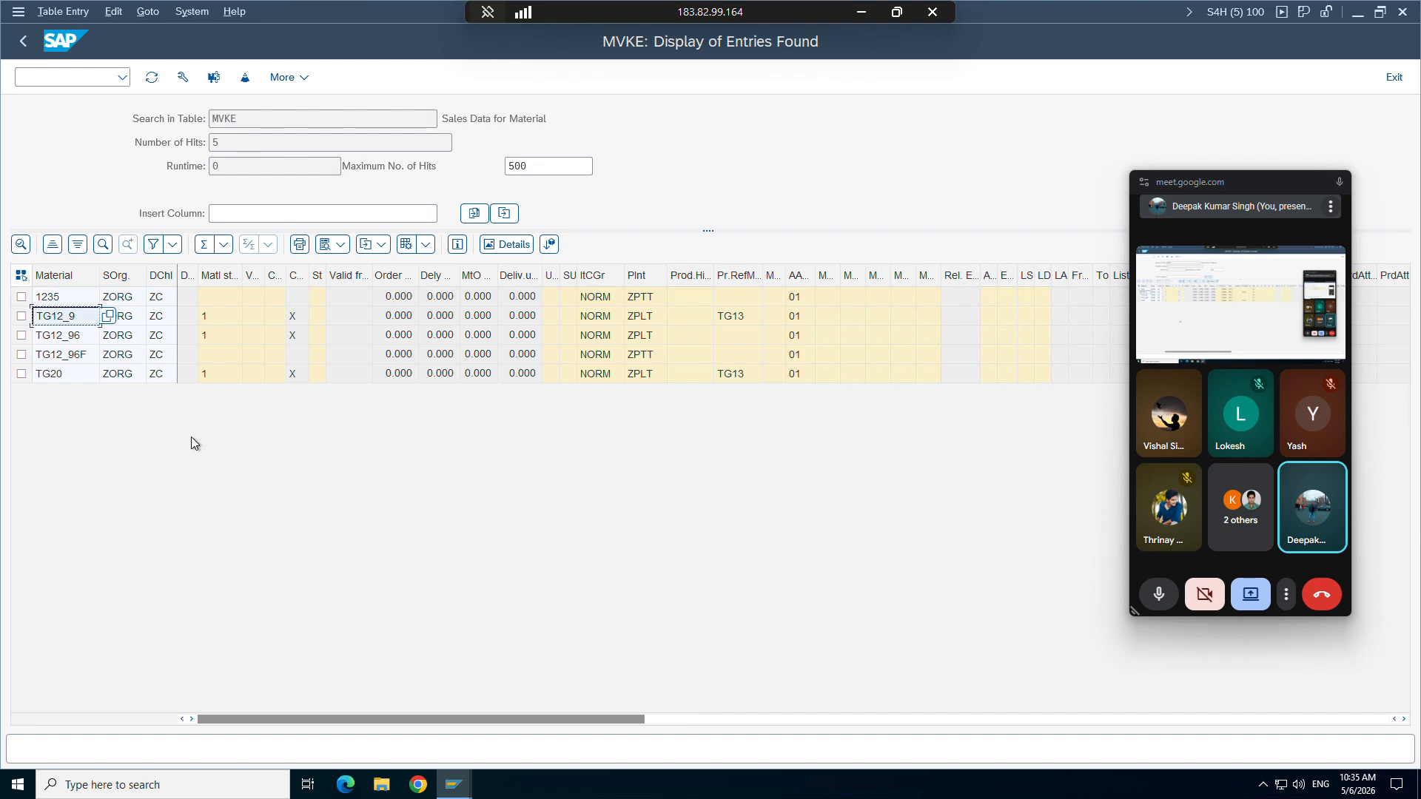
pyautogui.click(453, 785)
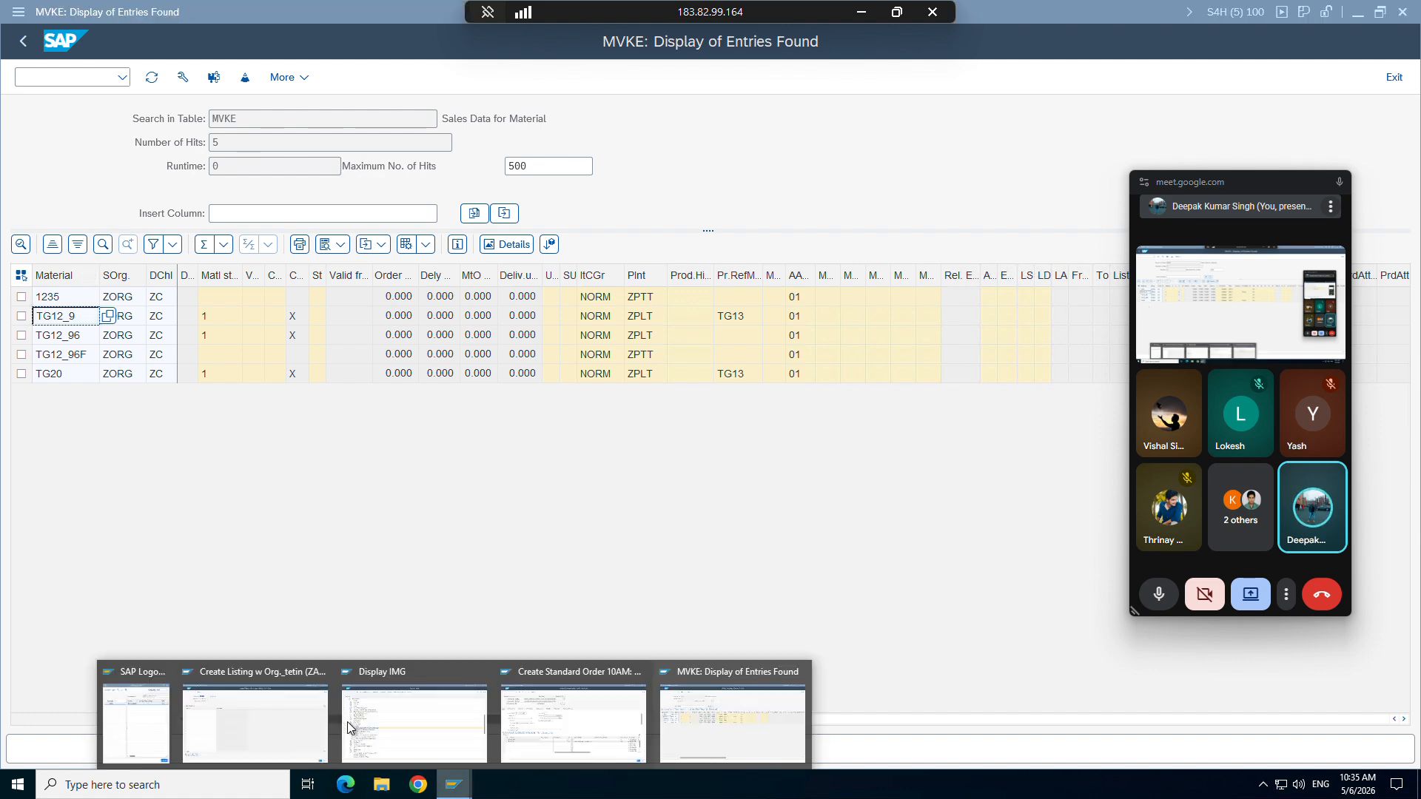
pyautogui.click(256, 714)
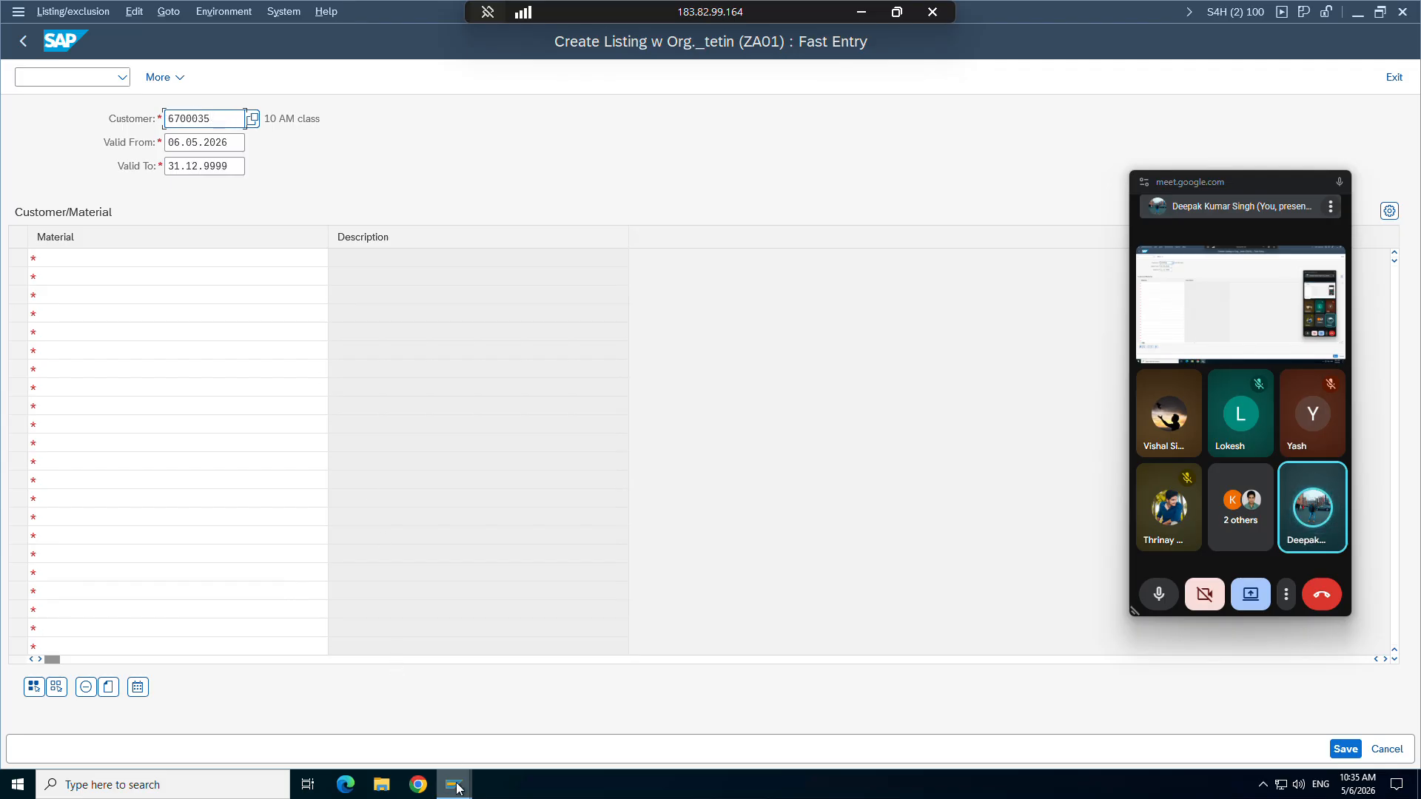
pyautogui.click(455, 783)
pyautogui.click(703, 718)
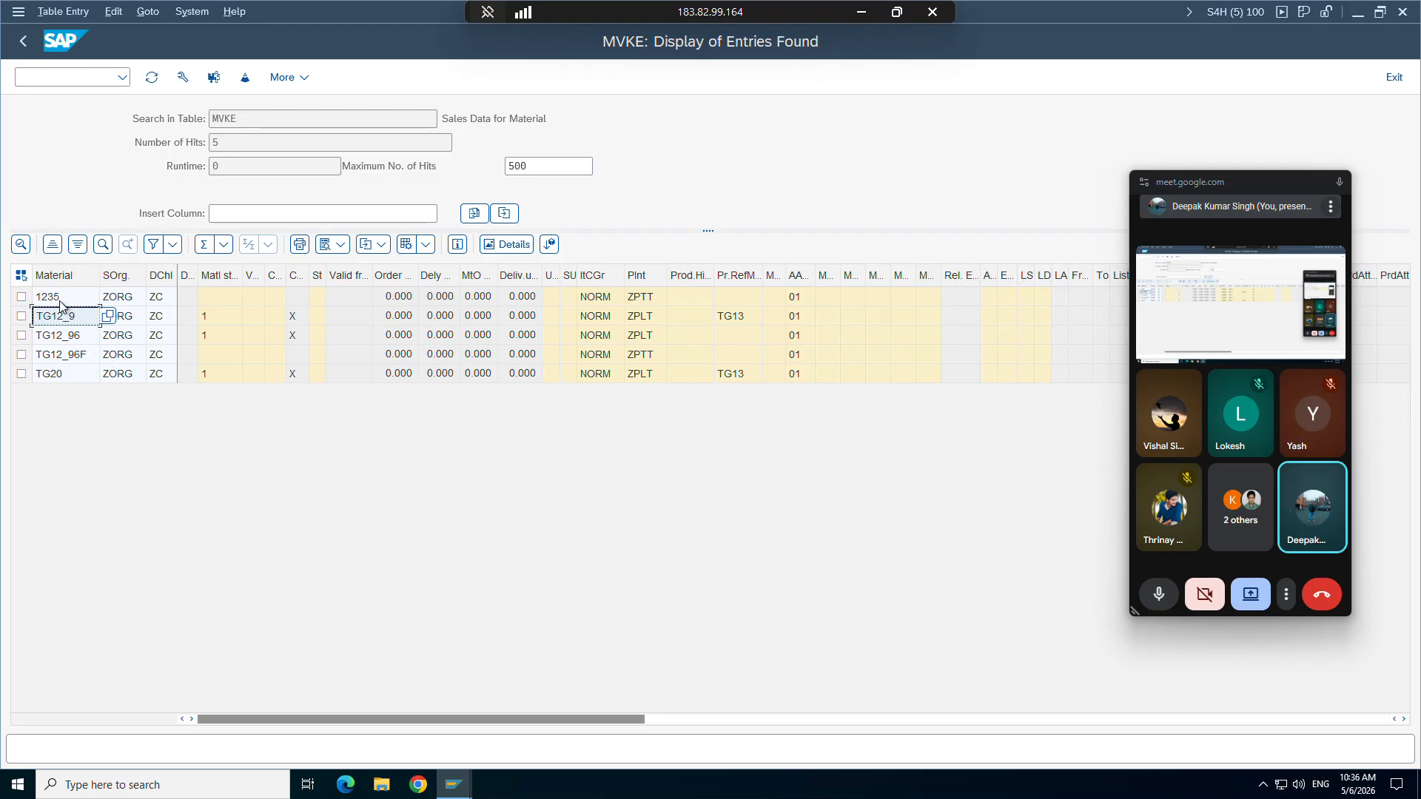
pyautogui.click(452, 785)
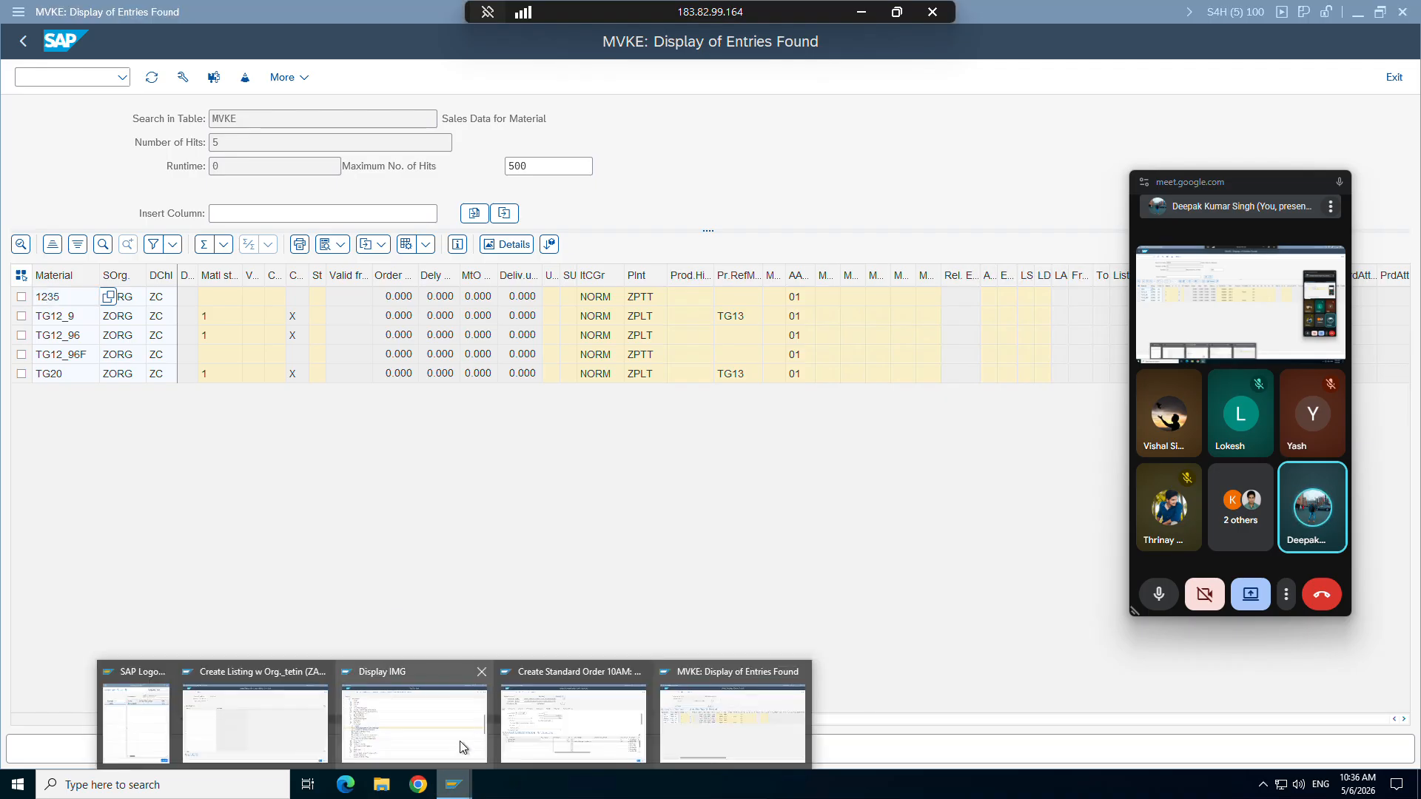
pyautogui.click(542, 722)
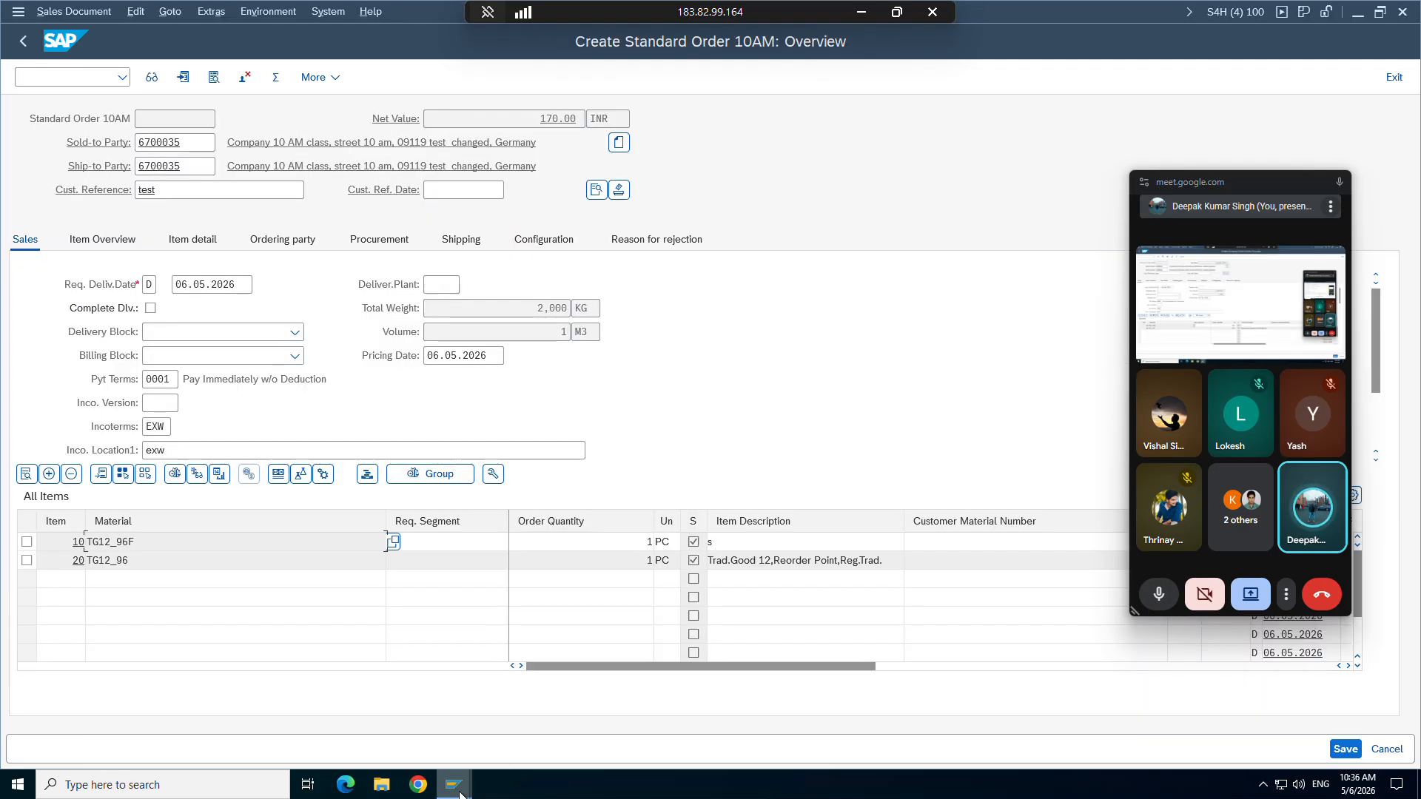
pyautogui.click(455, 785)
pyautogui.click(688, 721)
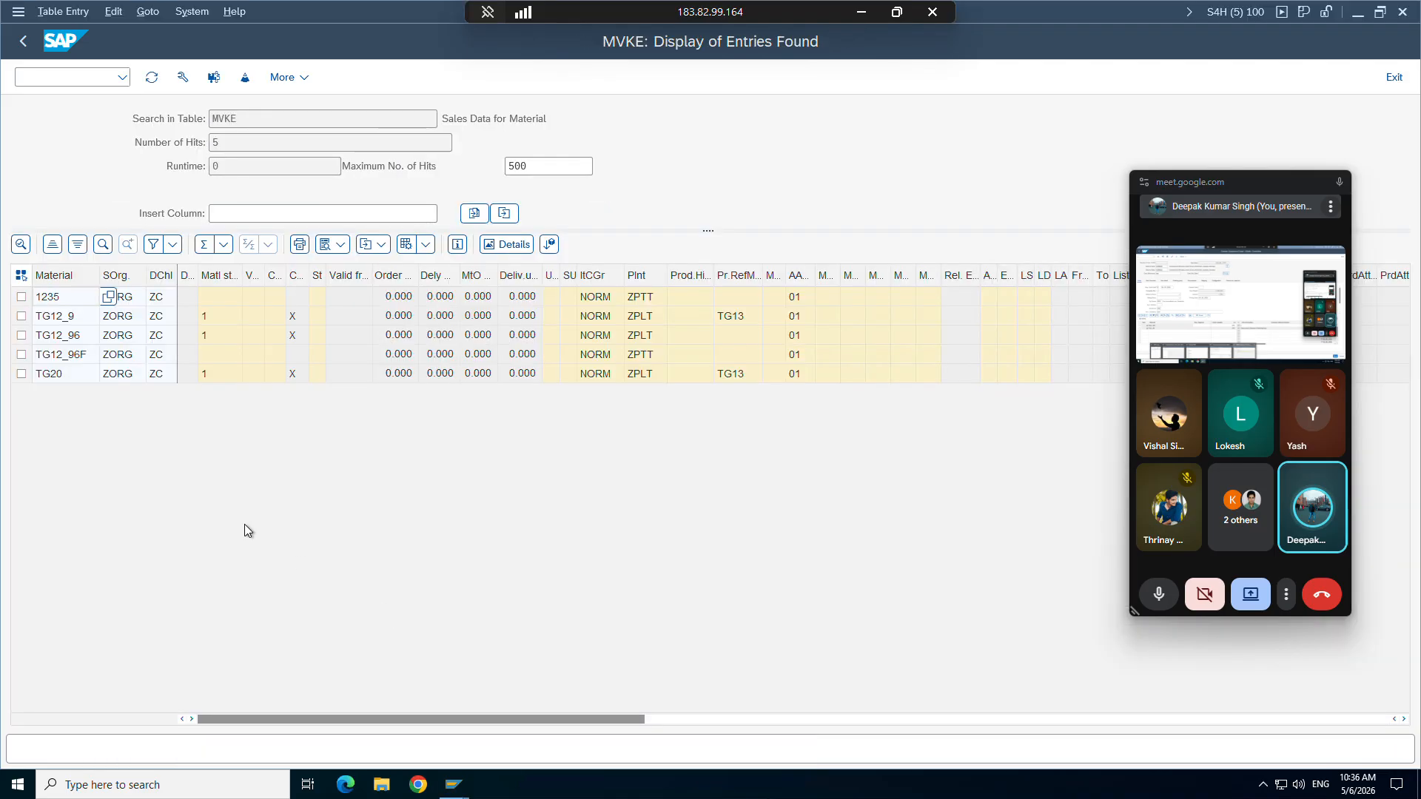
pyautogui.click(62, 285)
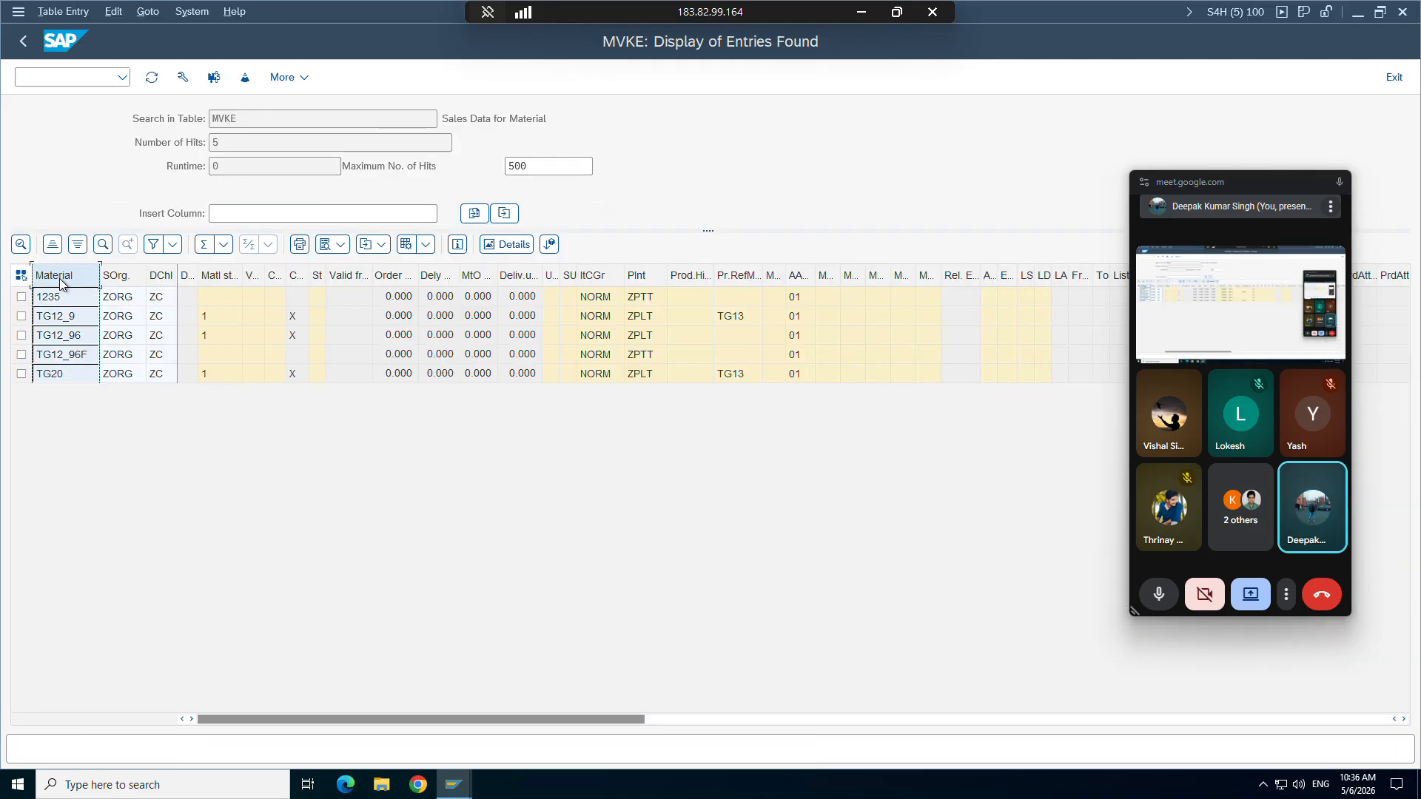
# Step: Open a new SAP session and use transaction VB12 to open the ZA01 material determination records for material TG12_96F
pyautogui.click(18, 11)
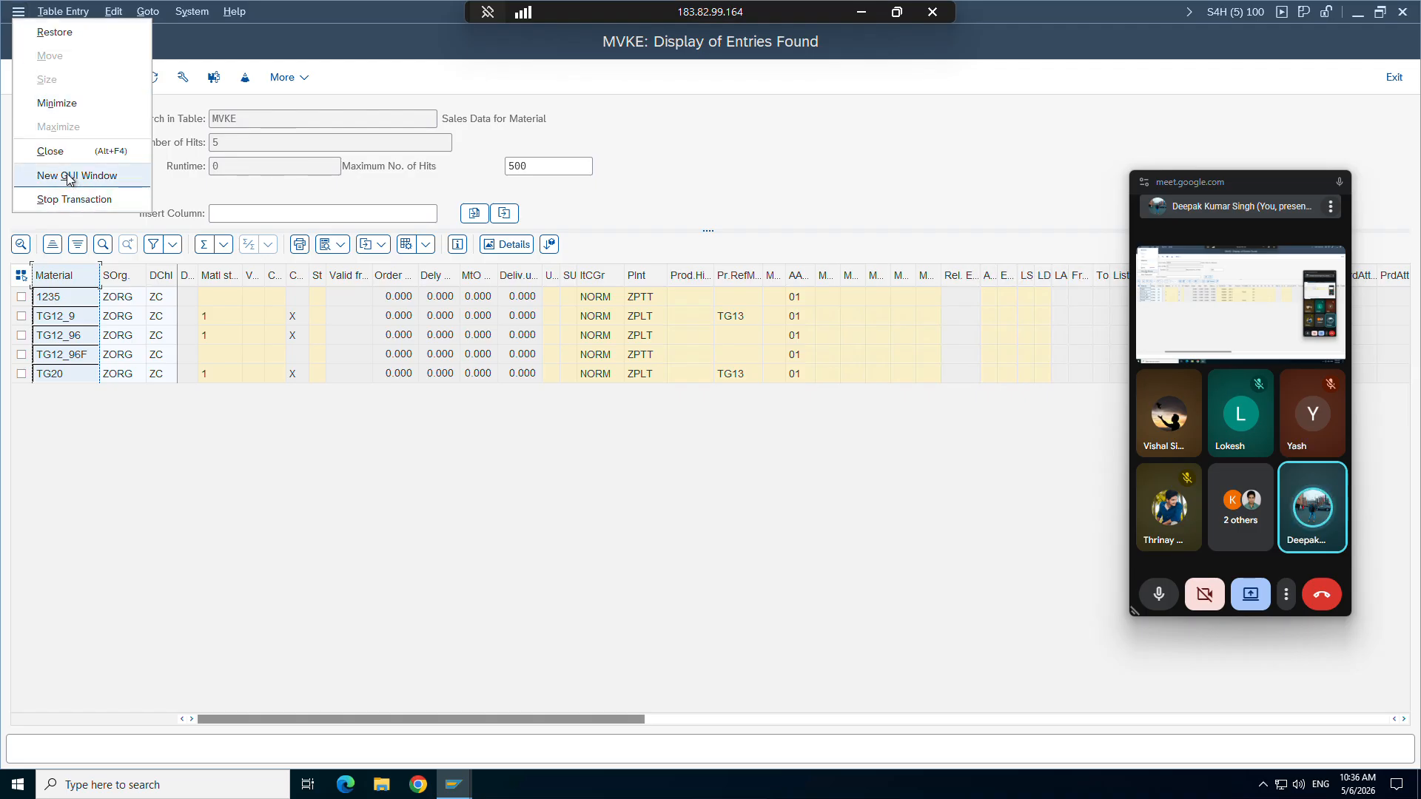
pyautogui.click(69, 176)
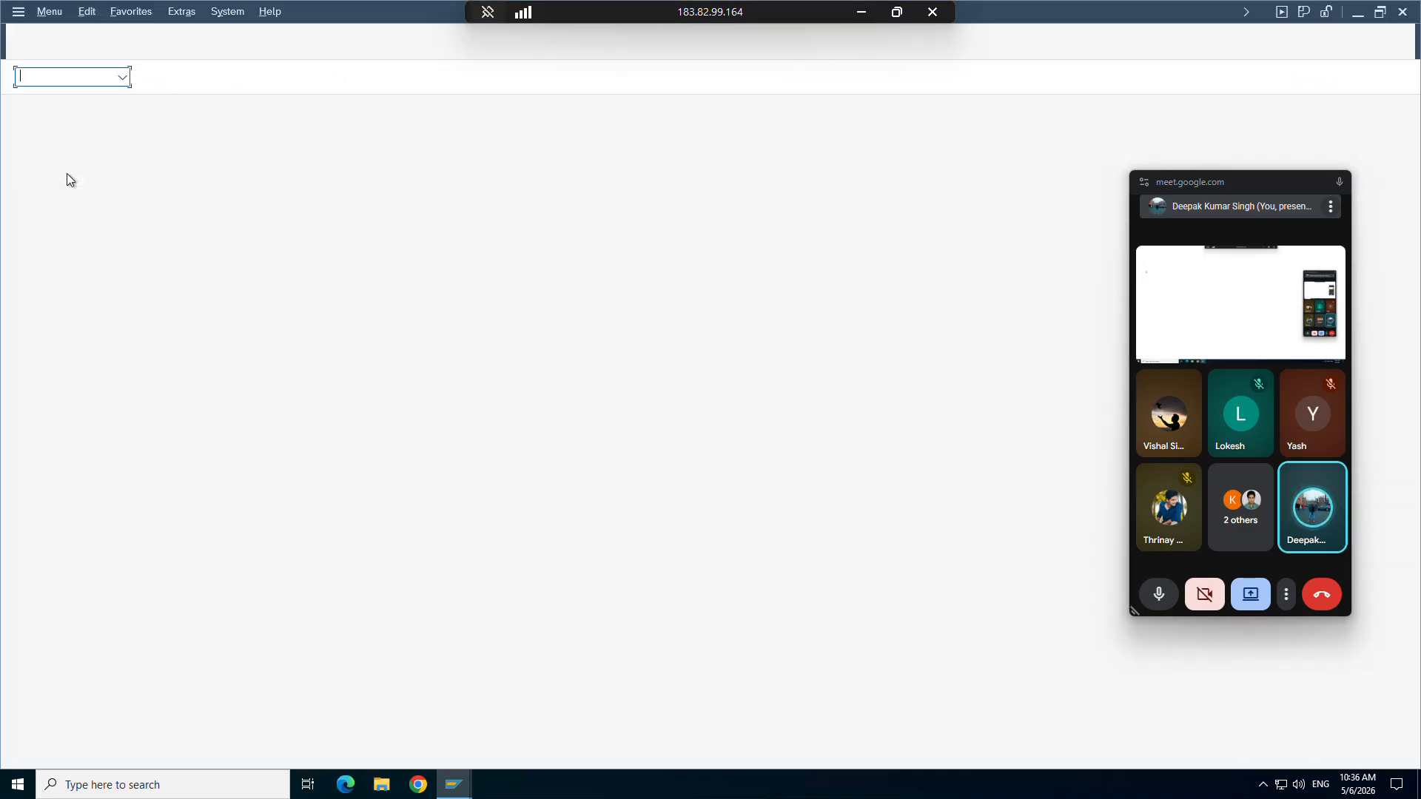
pyautogui.write('va12')
pyautogui.press('Return')
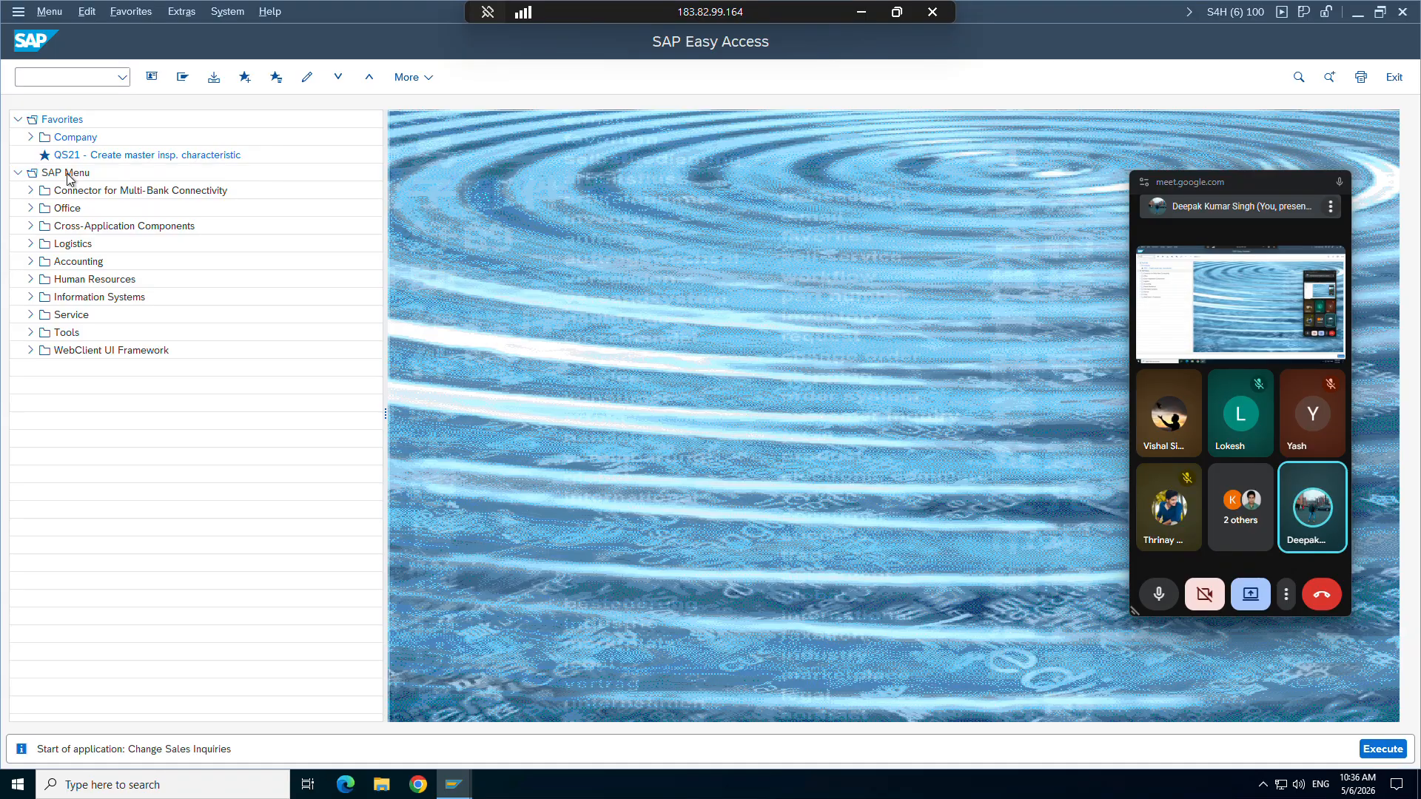
pyautogui.click(64, 74)
pyautogui.write('/nvb12')
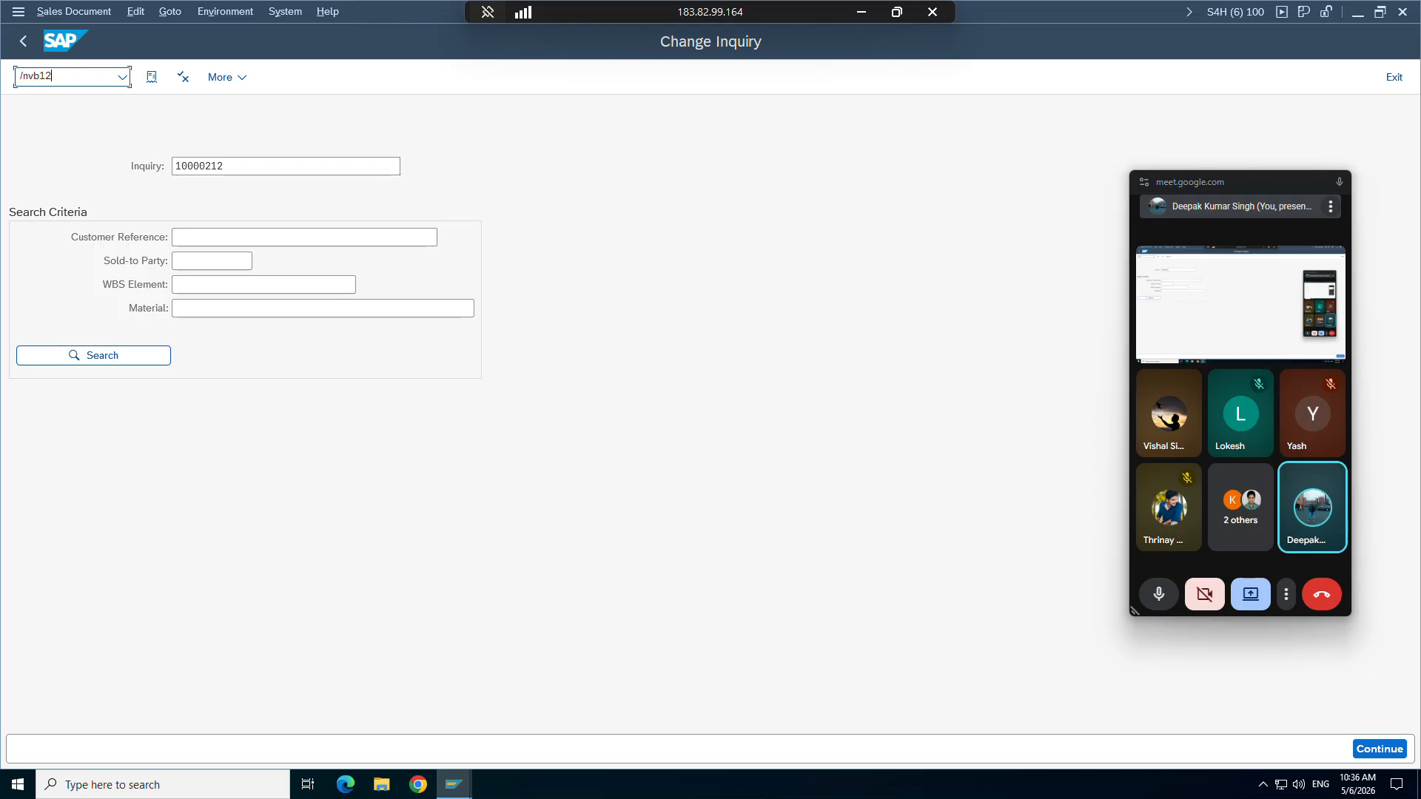
pyautogui.press('Return')
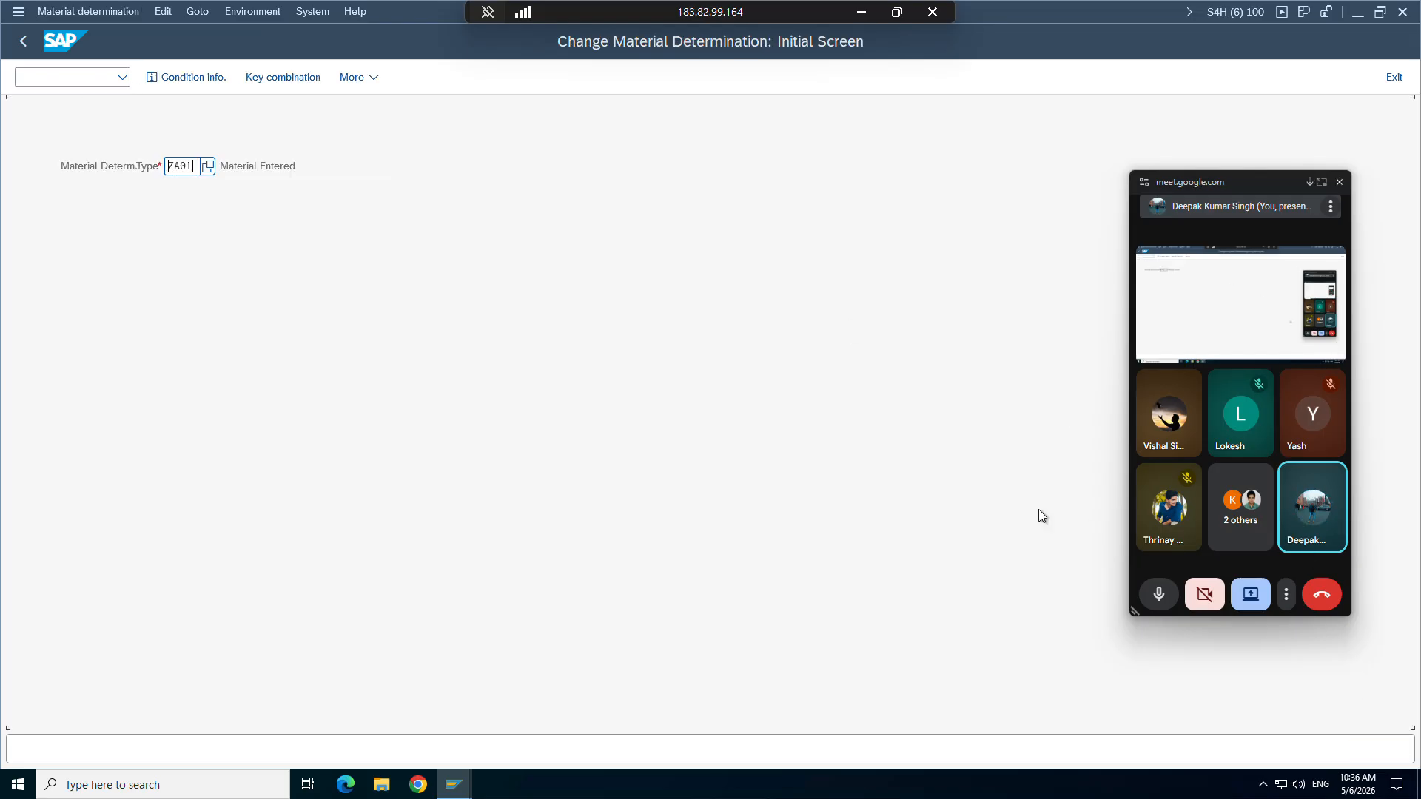
pyautogui.press('Return')
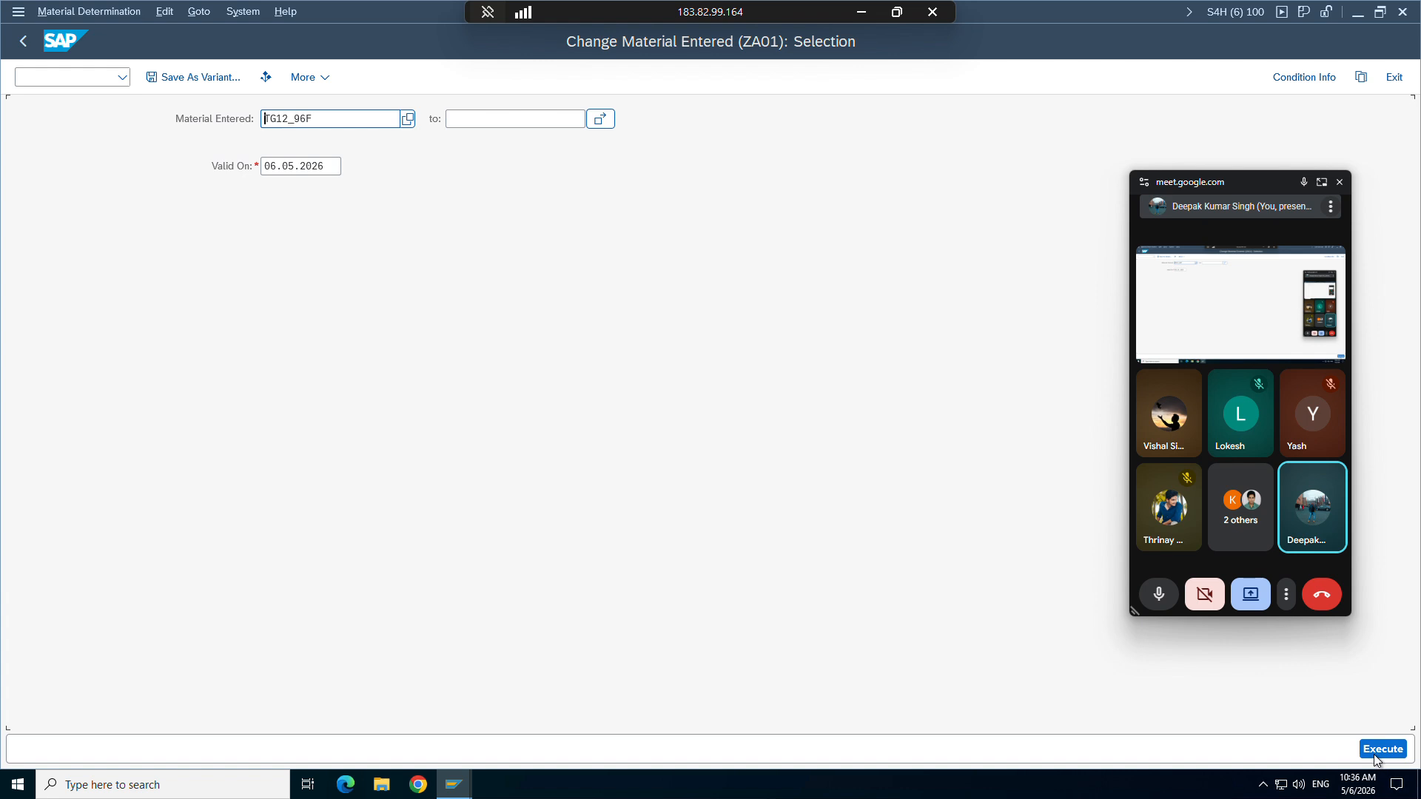
pyautogui.click(1381, 748)
# Step: Delete the material determination line that substitutes TG12_96 for TG12_96F and save the change
pyautogui.click(18, 258)
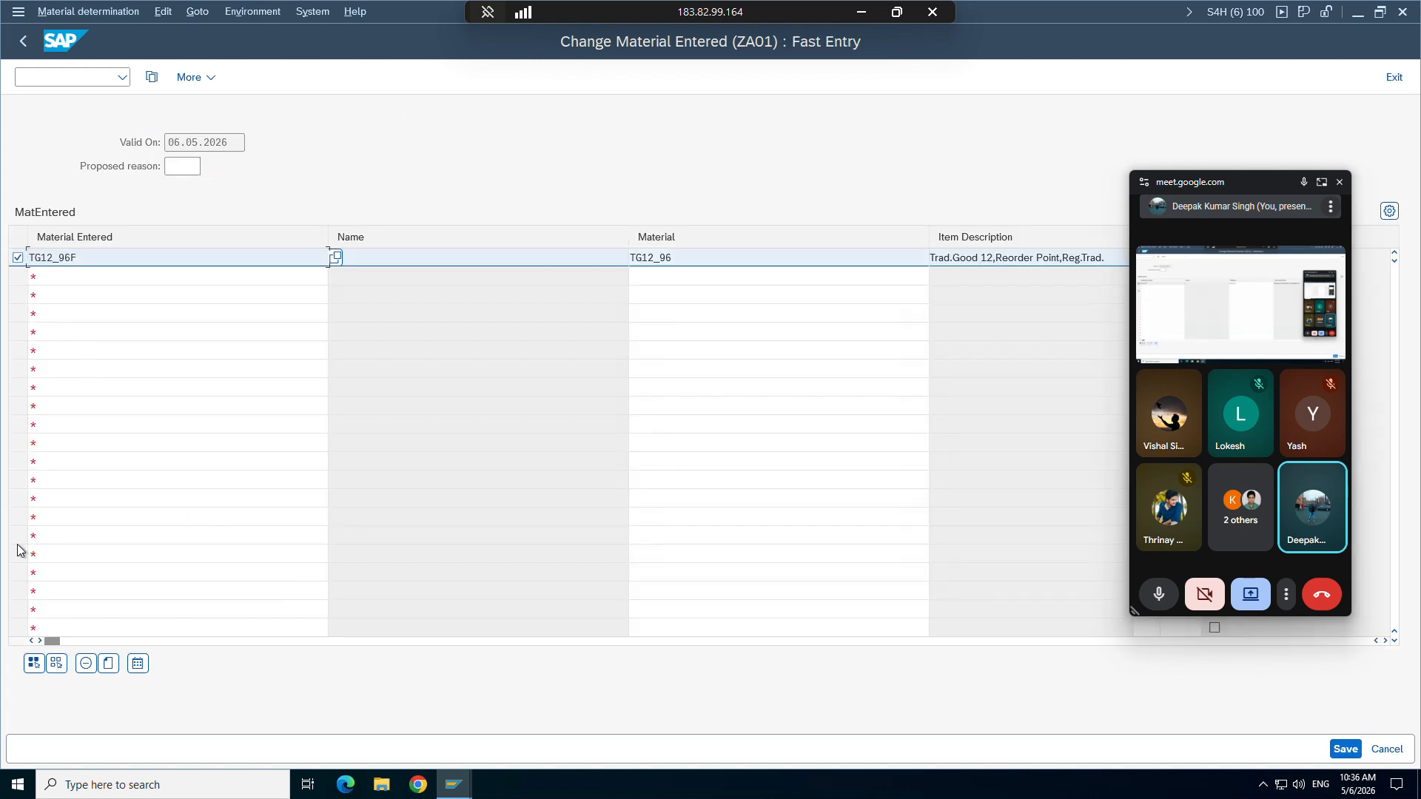
pyautogui.click(86, 663)
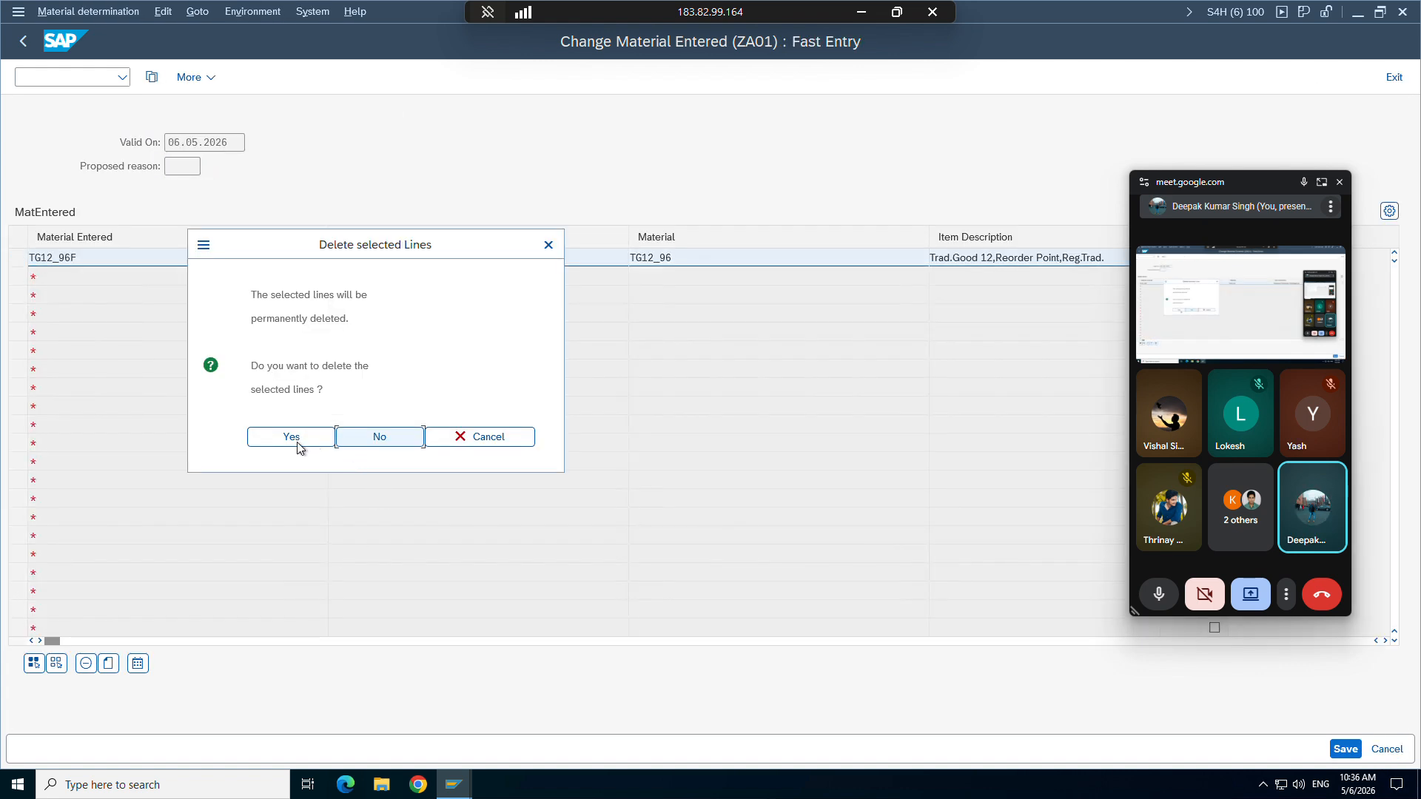
pyautogui.click(298, 442)
pyautogui.click(1346, 748)
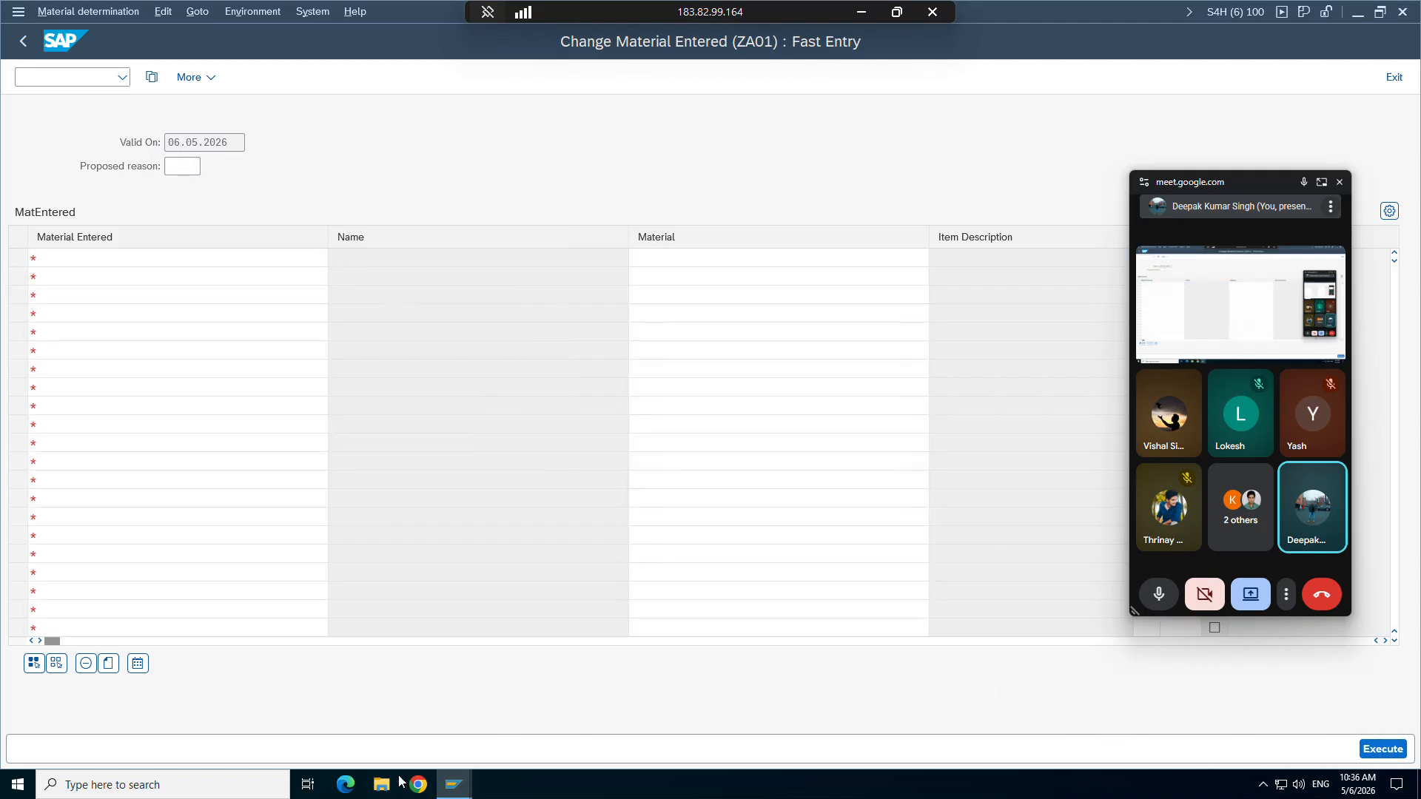
# Step: Return to the MVKE entries session and copy the selected Material column
pyautogui.moveTo(453, 784)
pyautogui.click(664, 714)
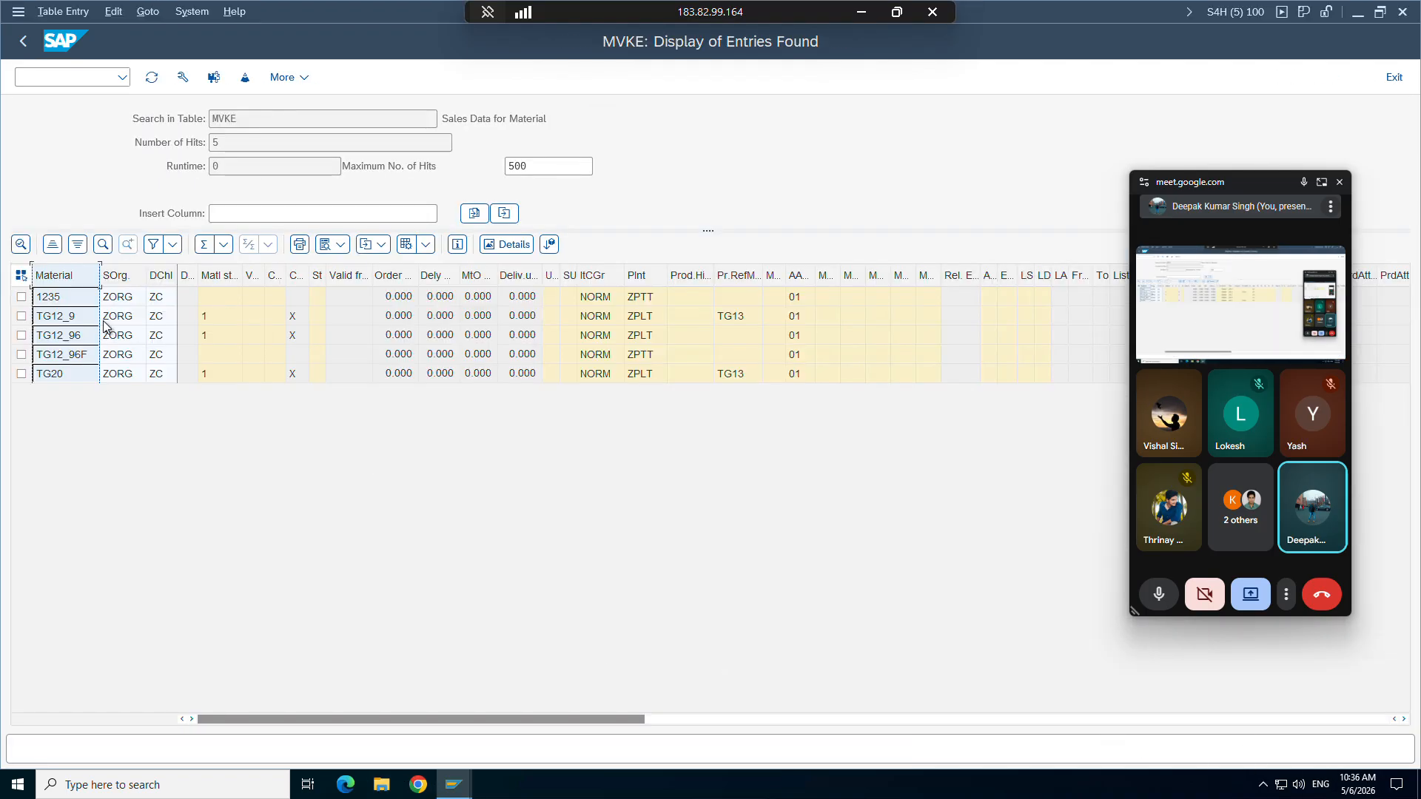
pyautogui.hotkey('ctrl', 'c')
# Step: In the standard order session, restart order creation with VA01 for order type ZOR9 and sales area ZORG, ZC, ZD
pyautogui.moveTo(444, 781)
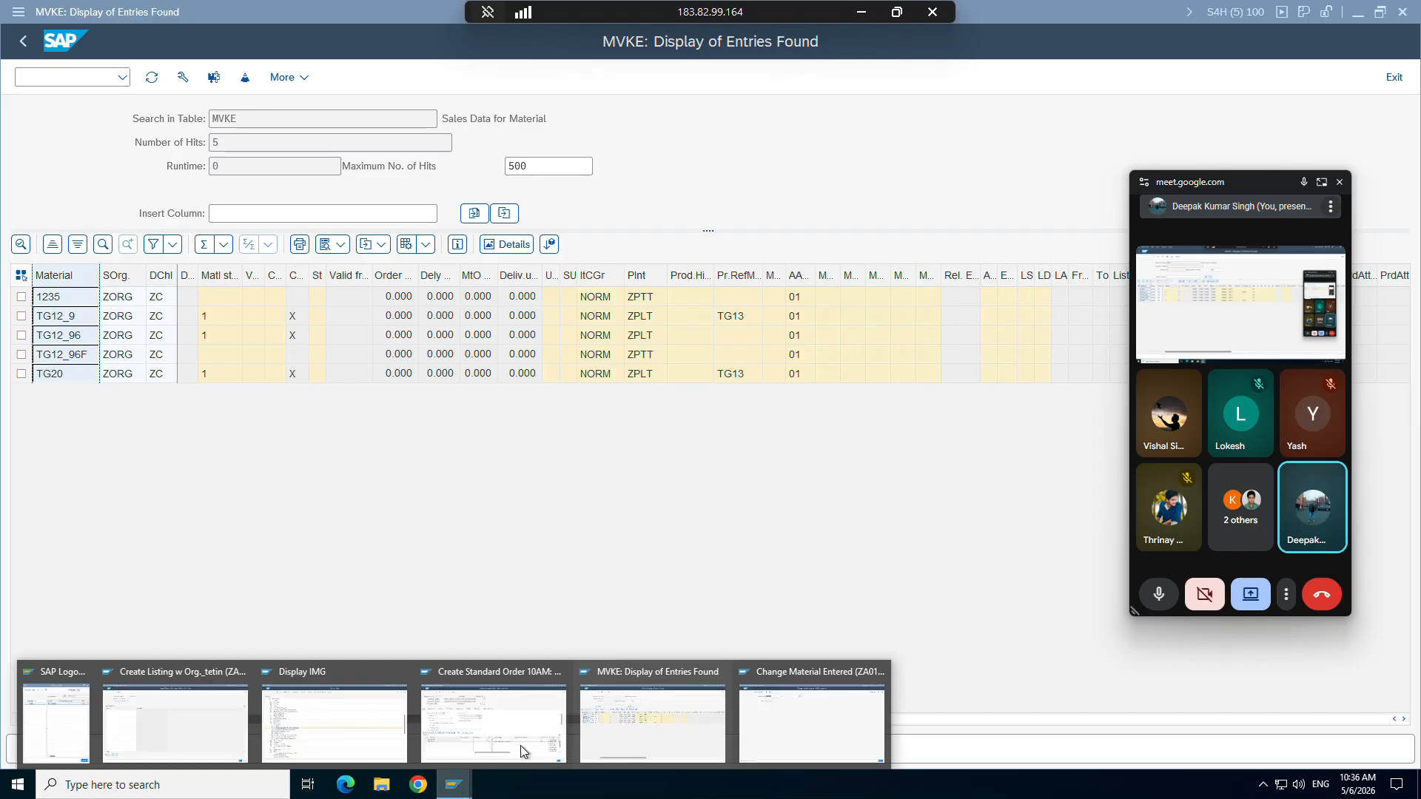
pyautogui.click(522, 746)
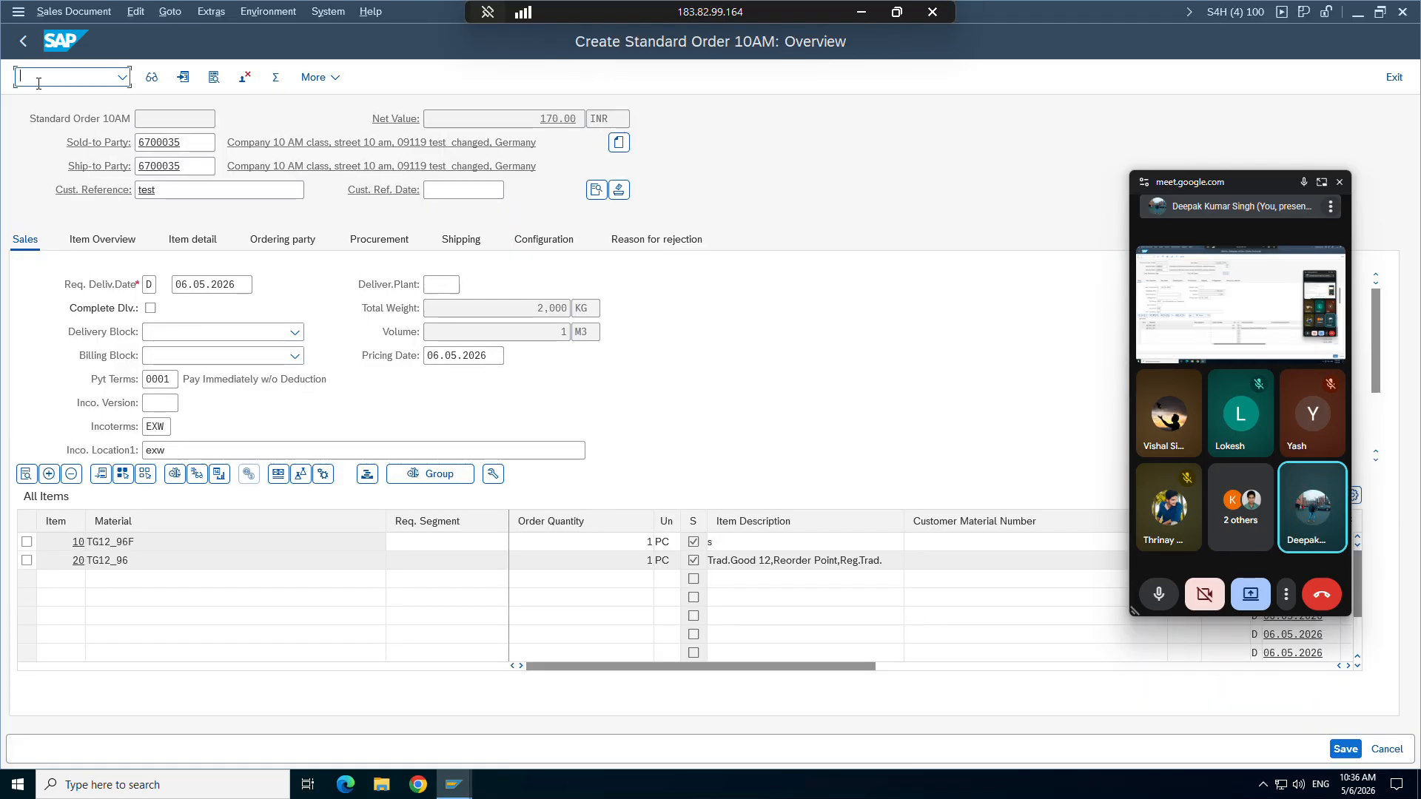
pyautogui.write('/nva01')
pyautogui.press('Return')
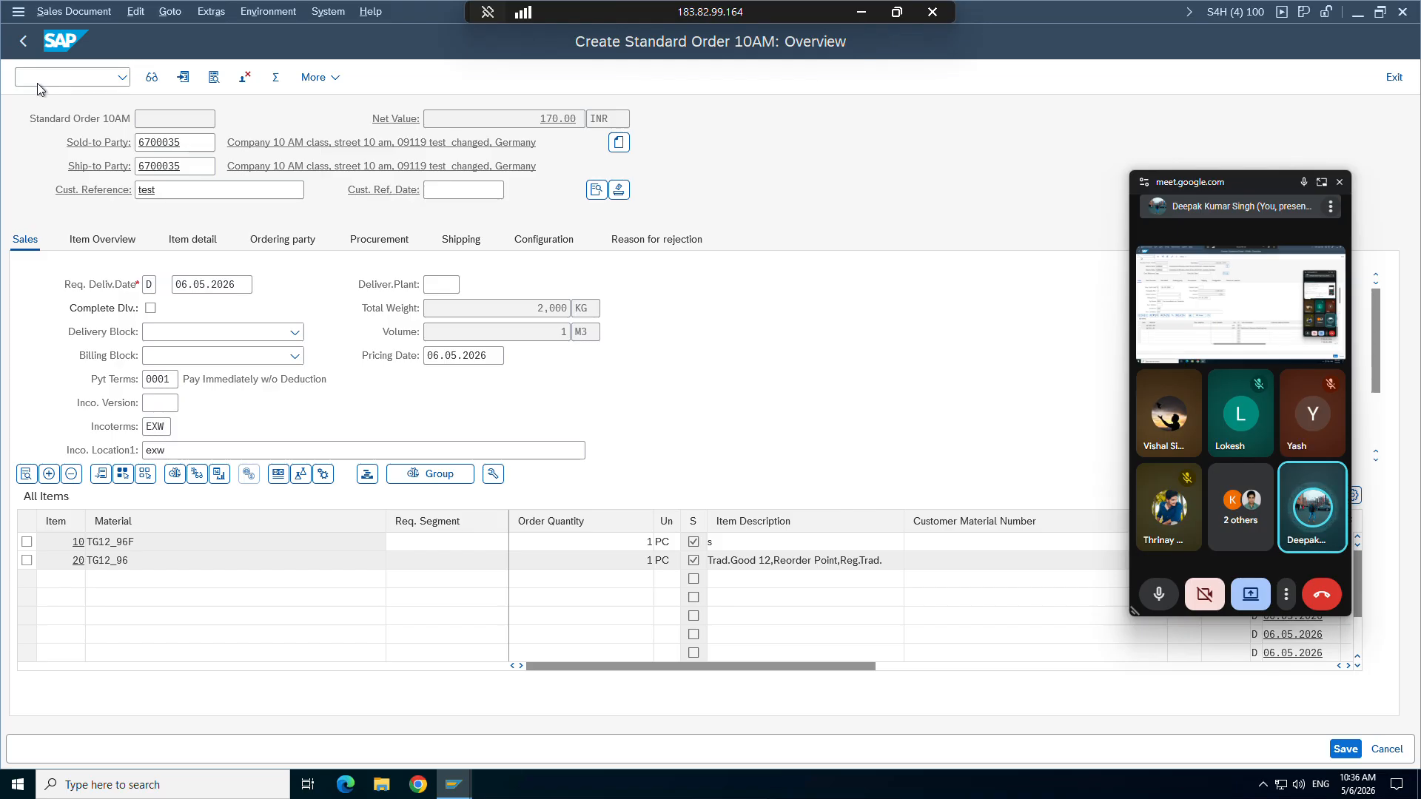
pyautogui.press('Return')
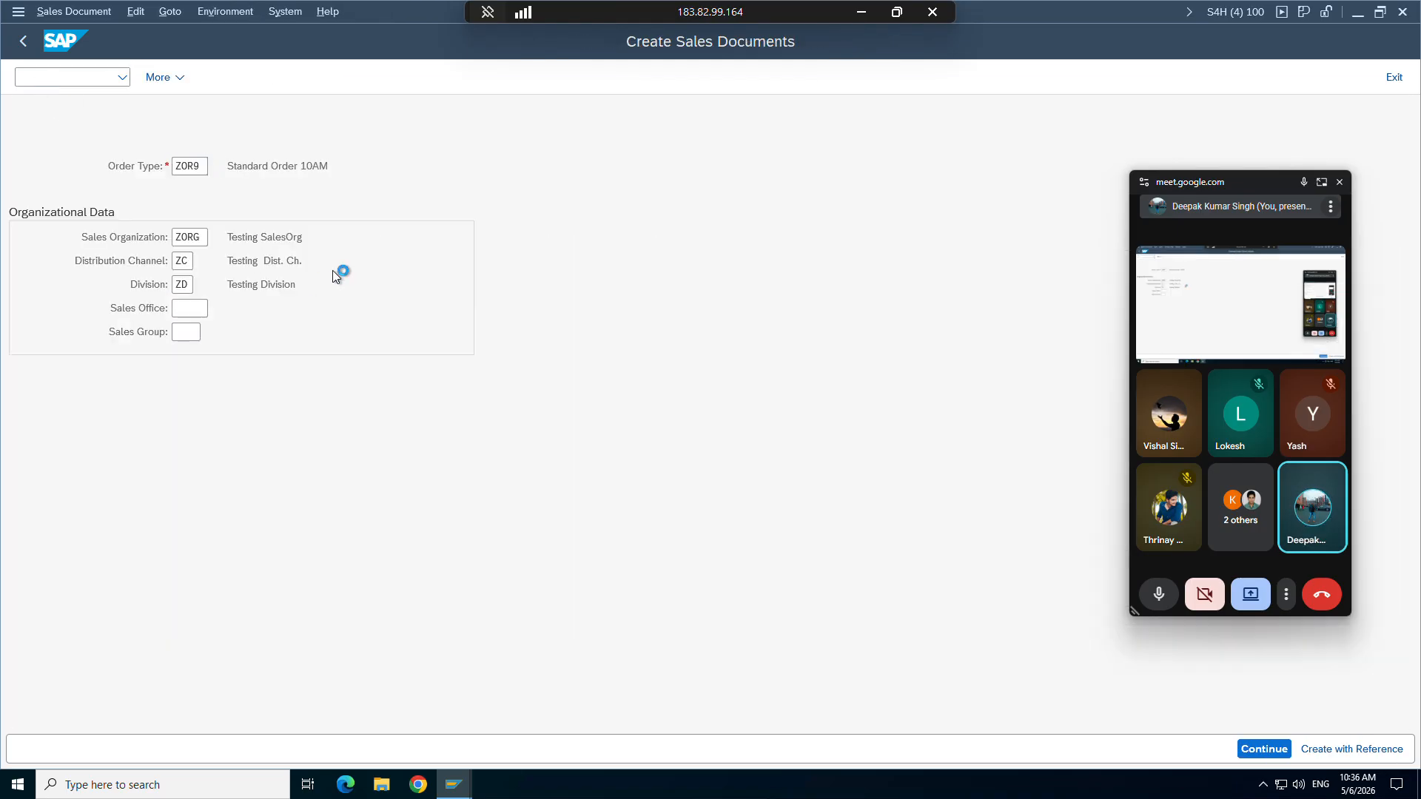
# Step: Fill in the sold-to customer number and set the customer reference to test in the new order's header
pyautogui.click(185, 144)
pyautogui.click(185, 165)
pyautogui.press('Return')
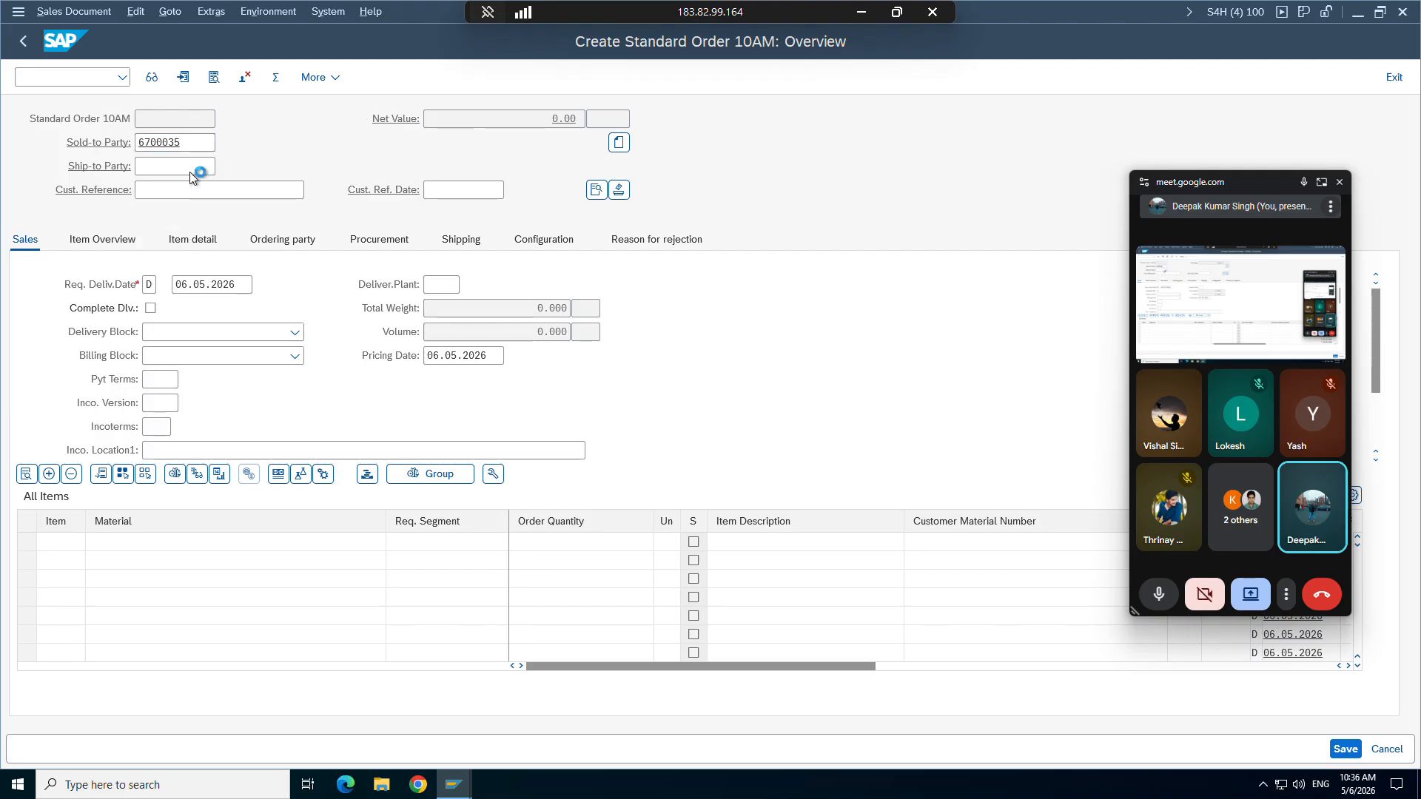
pyautogui.click(190, 192)
pyautogui.click(194, 298)
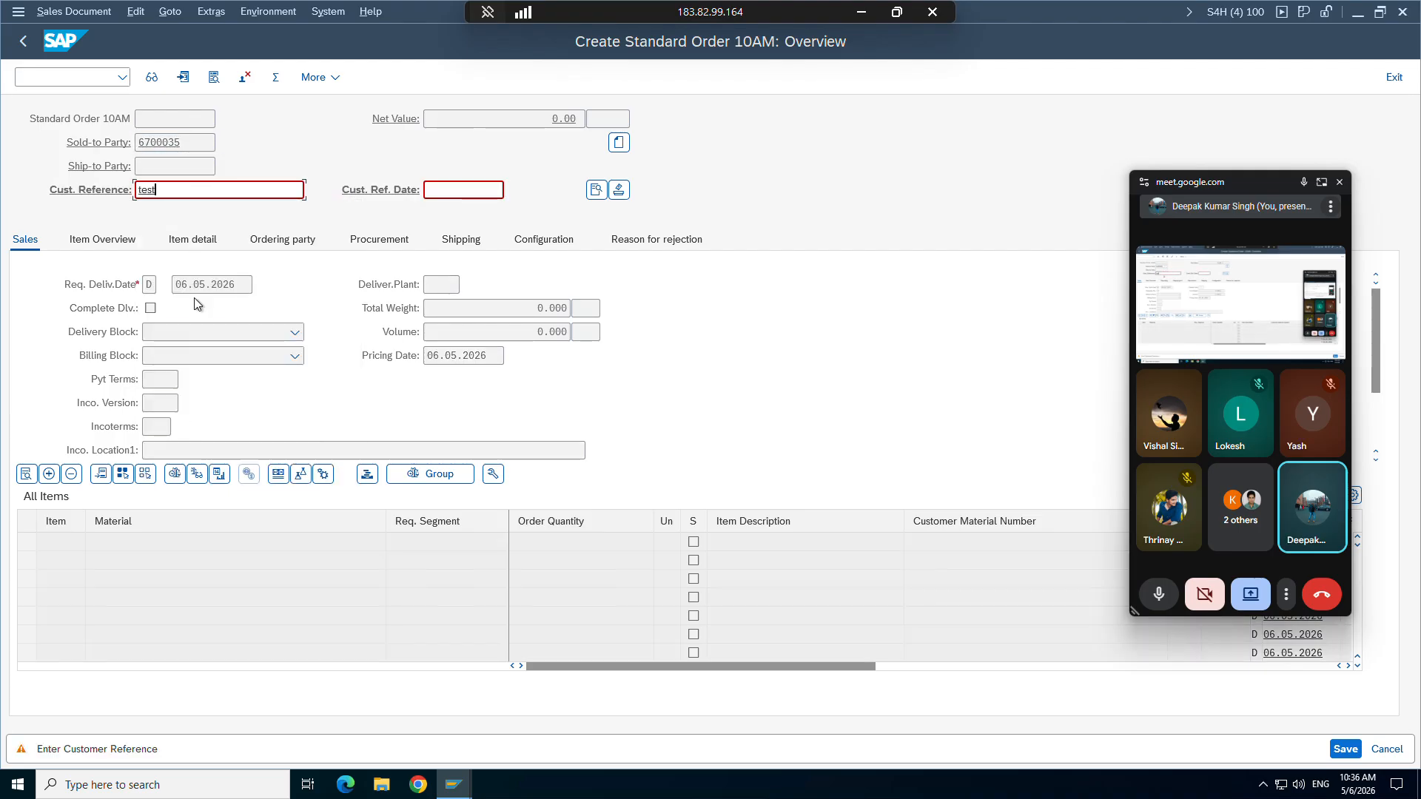
# Step: Paste materials 1235, TG12_9, TG12_96, TG12_96F and TG20 into the order items, each with order quantity 1, and confirm them
pyautogui.click(148, 541)
pyautogui.hotkey('ctrl', 'v')
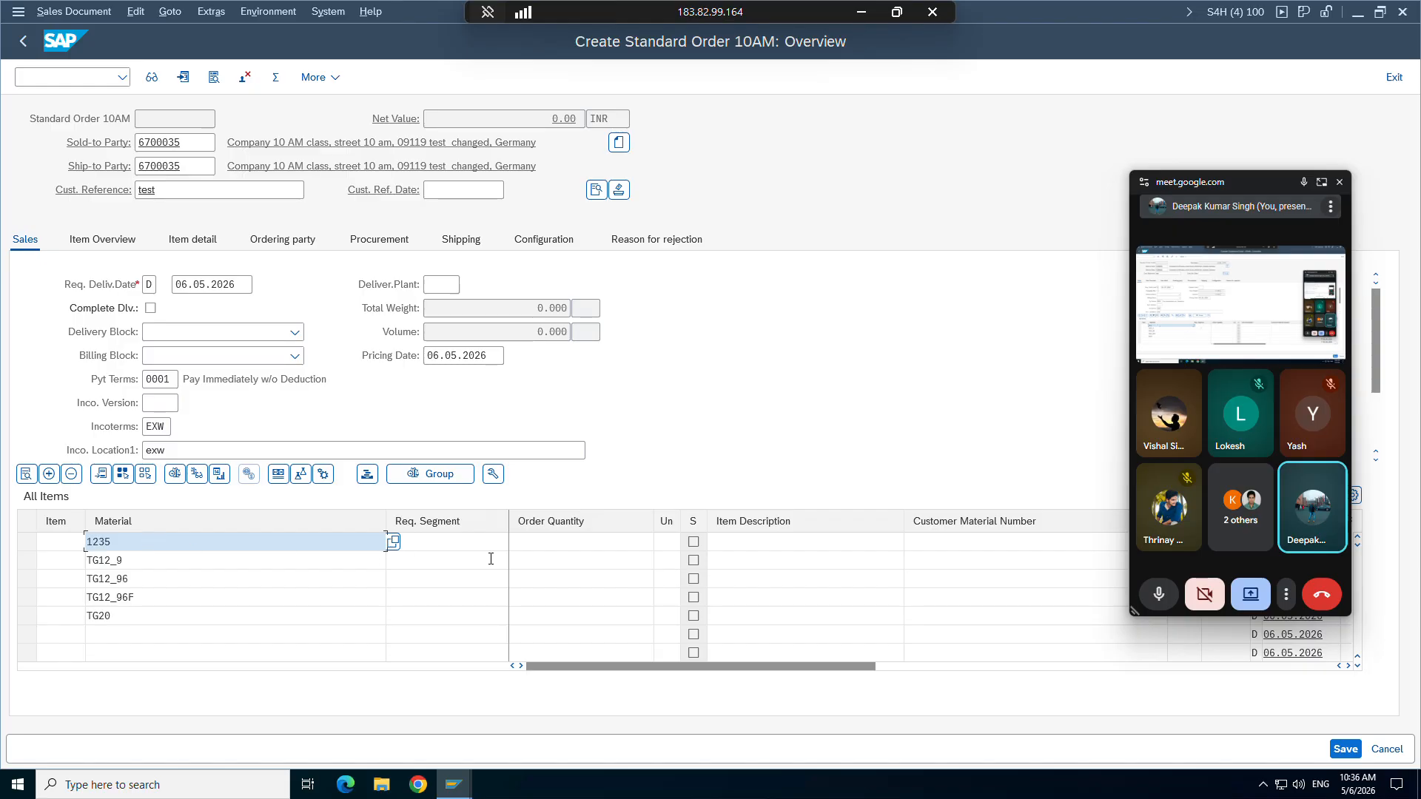
pyautogui.click(581, 546)
pyautogui.write('1')
pyautogui.click(581, 560)
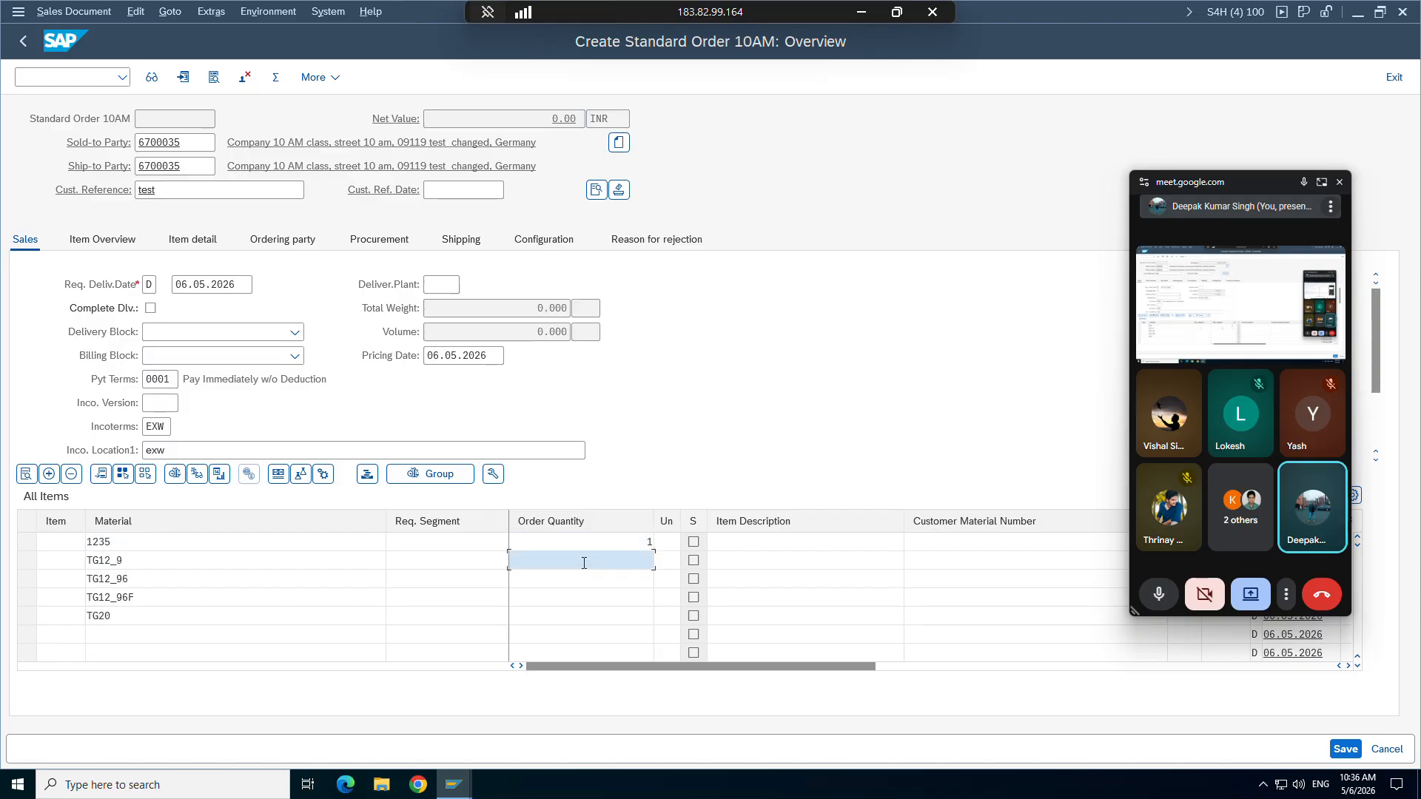
pyautogui.write('1')
pyautogui.click(583, 578)
pyautogui.click(582, 597)
pyautogui.write('1')
pyautogui.click(581, 615)
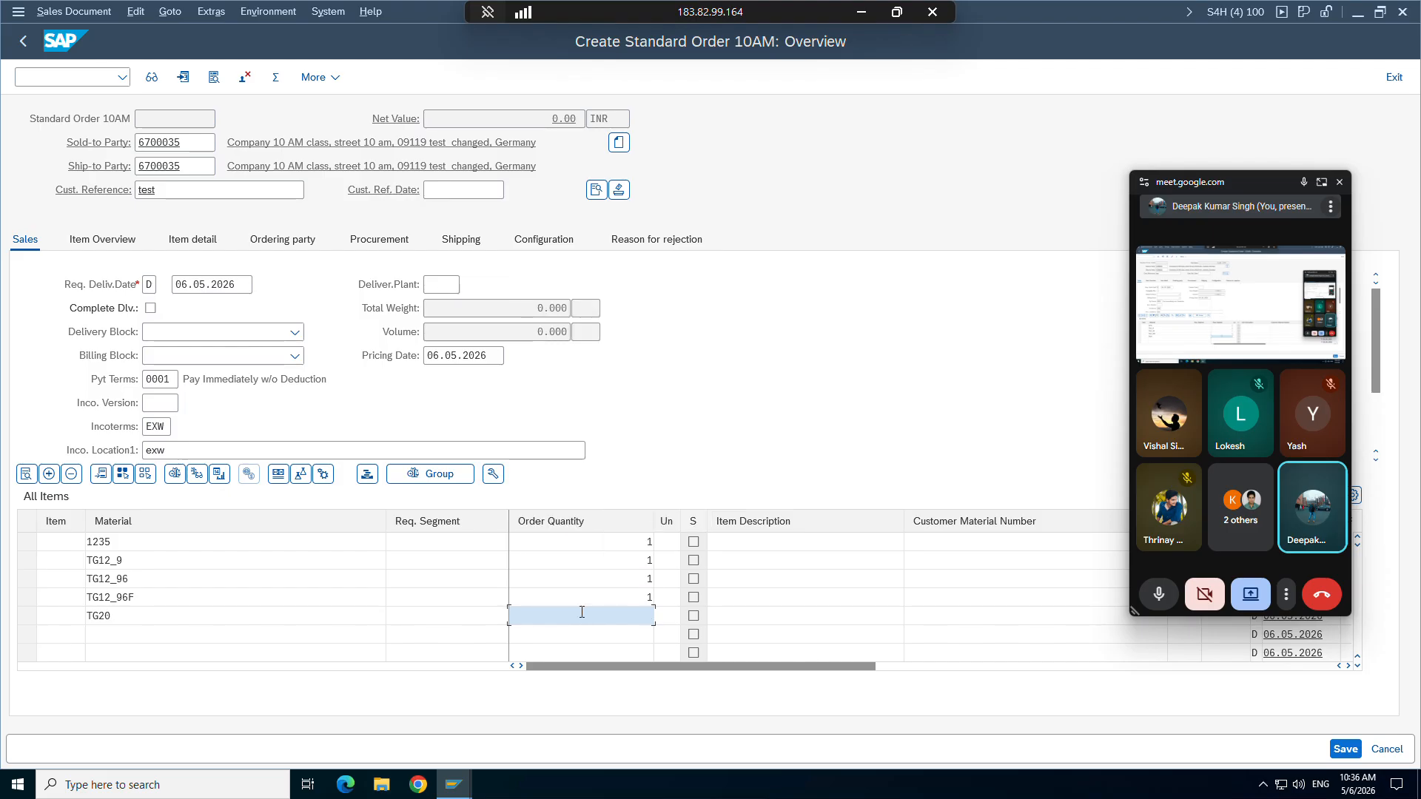
pyautogui.write('1')
pyautogui.press('Return')
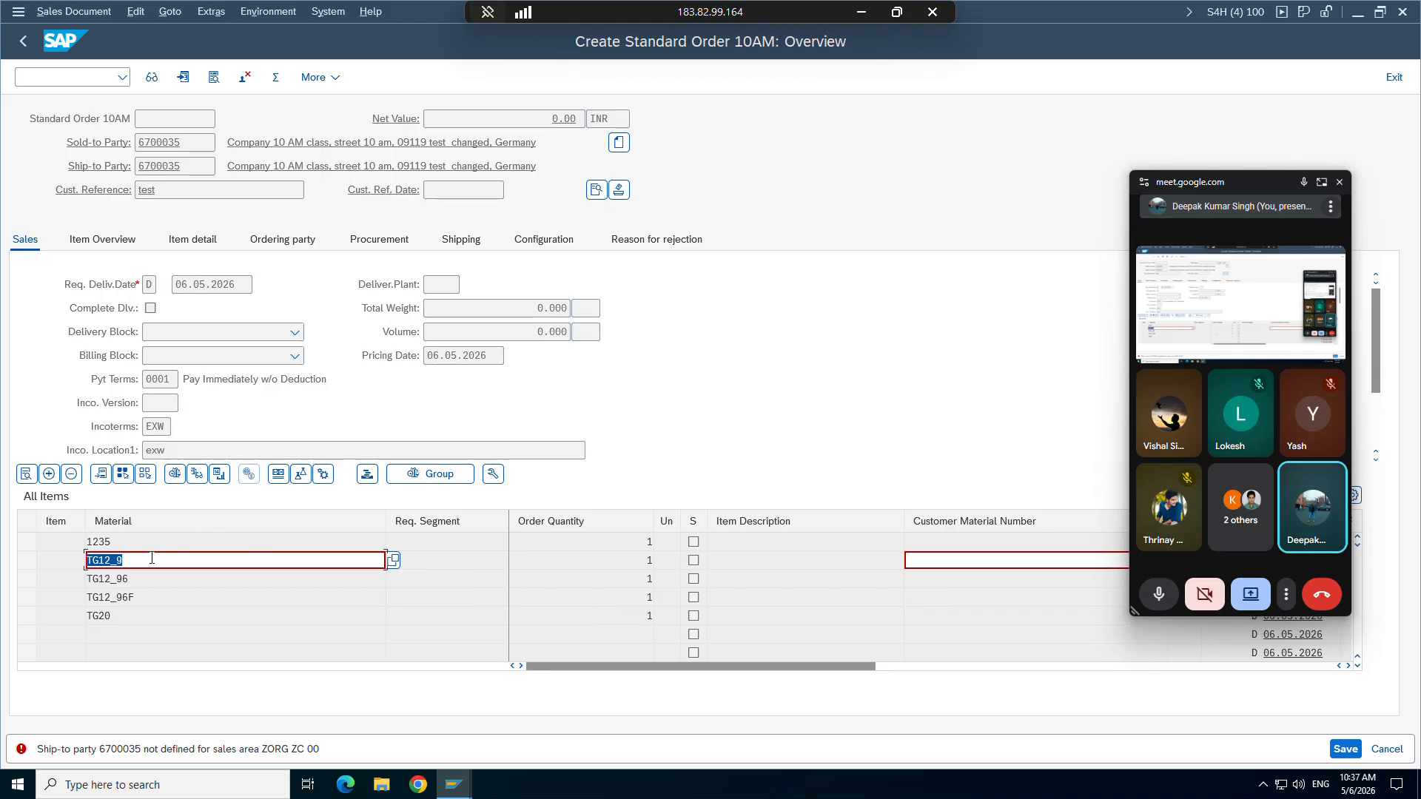
pyautogui.click(61, 559)
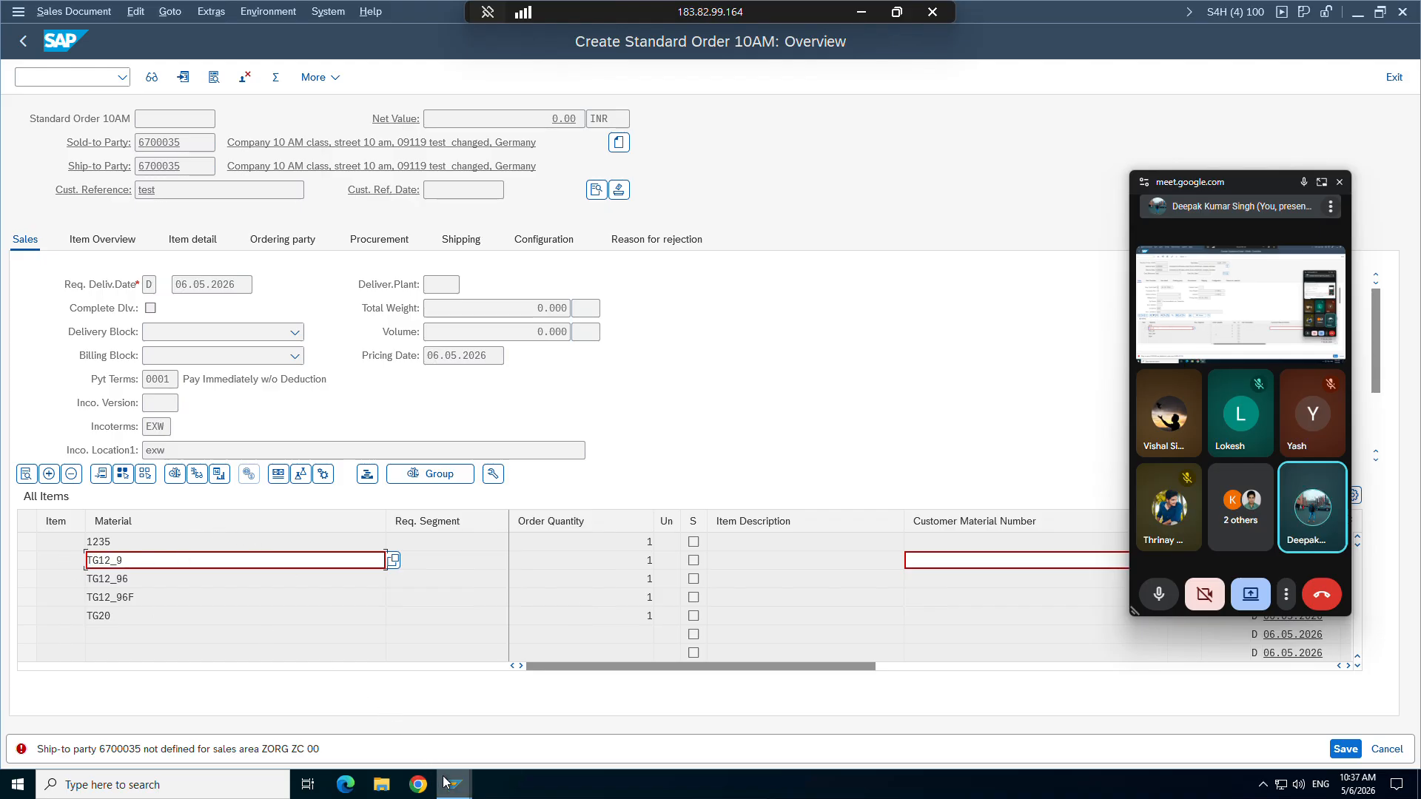
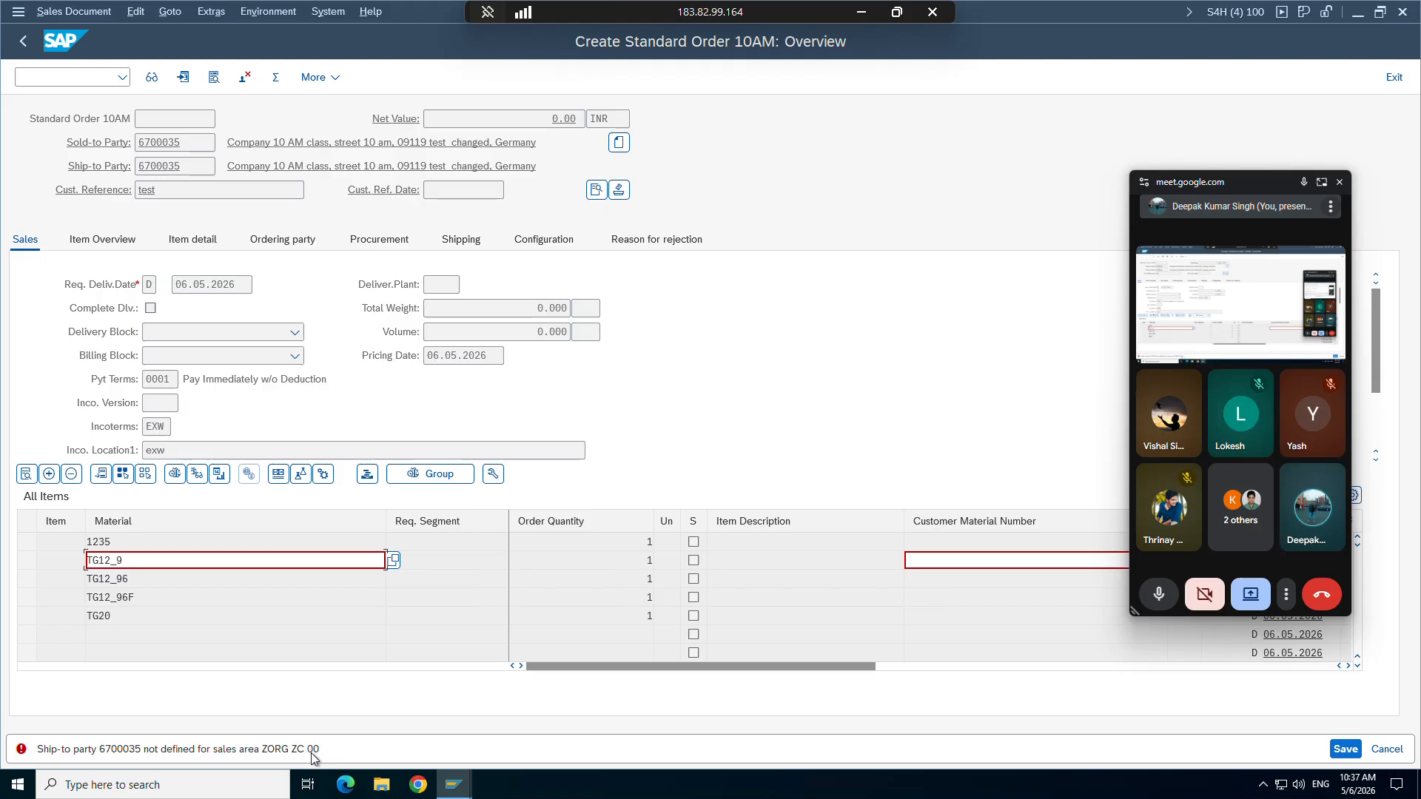
# Step: Copy material TG12_9 from the order items and open its Basic data 1 view in the Change Material session
pyautogui.moveTo(128, 562); pyautogui.dragTo(86, 562)
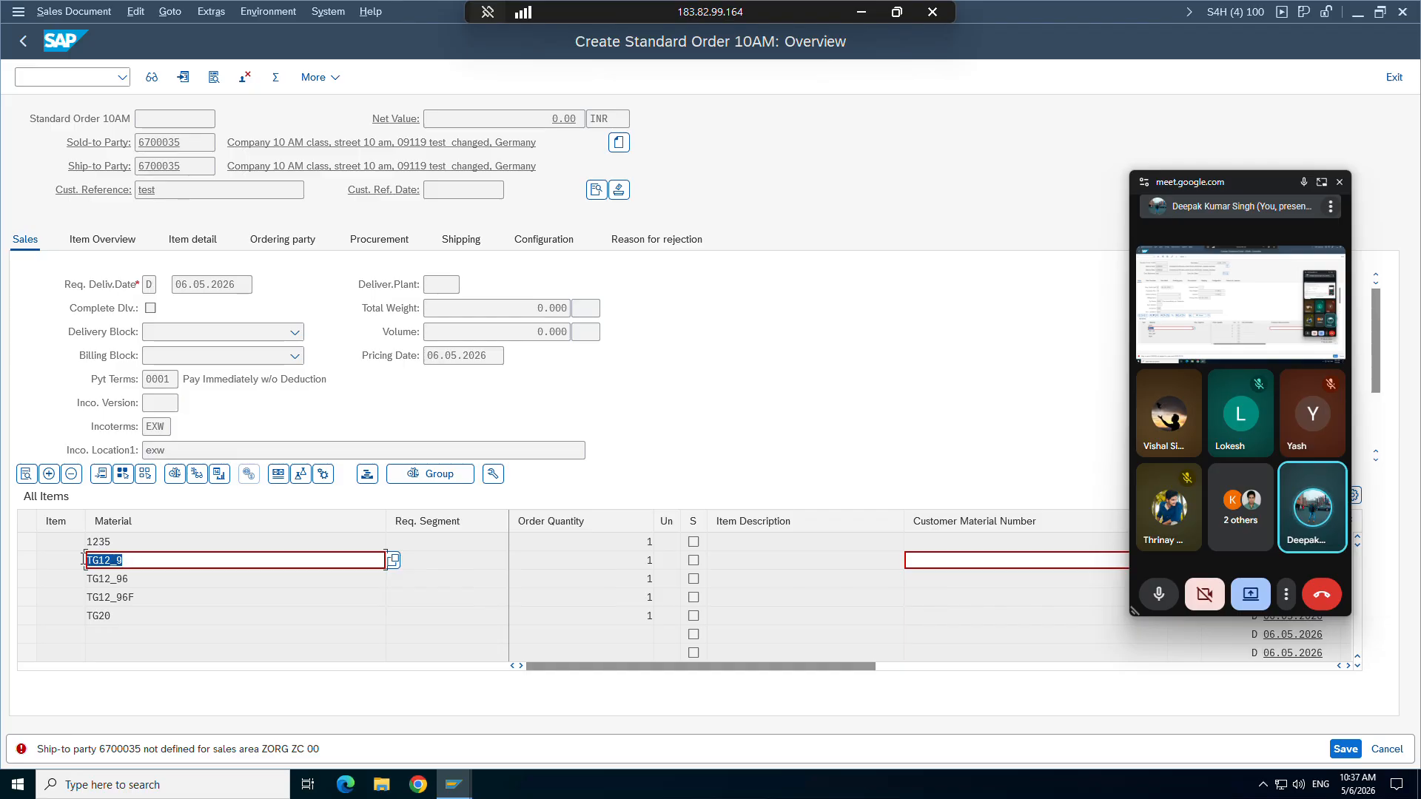
pyautogui.moveTo(453, 783)
pyautogui.click(814, 696)
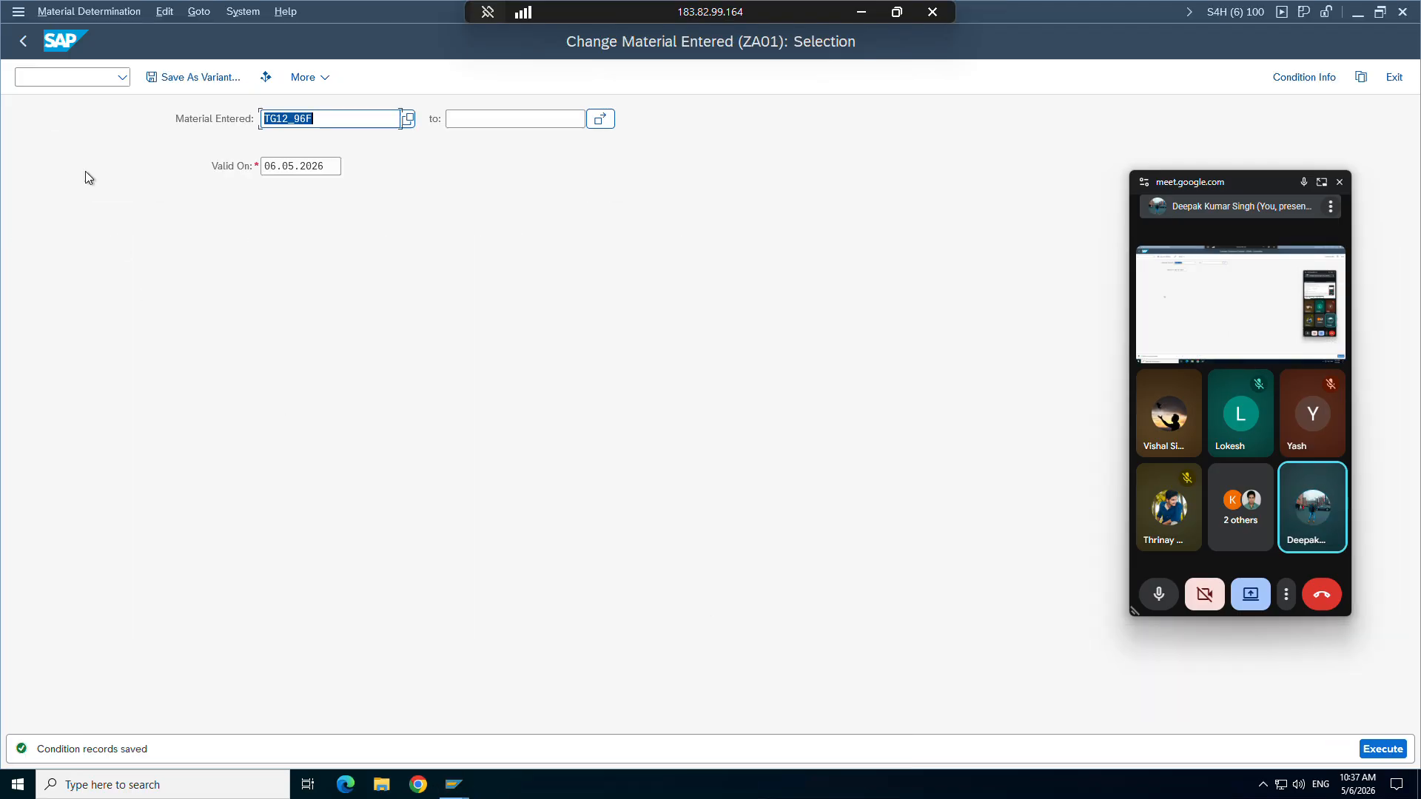
pyautogui.click(34, 83)
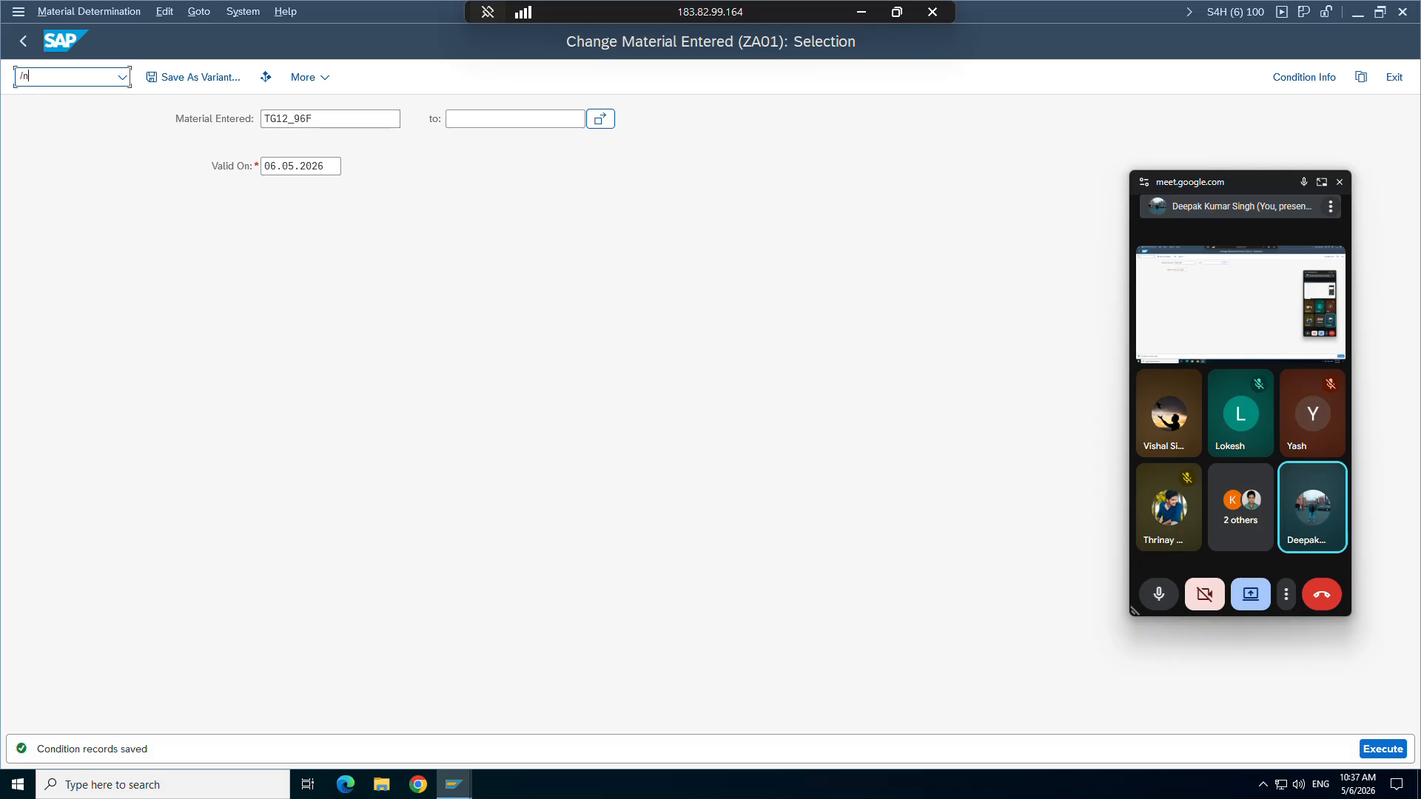
pyautogui.press('Return')
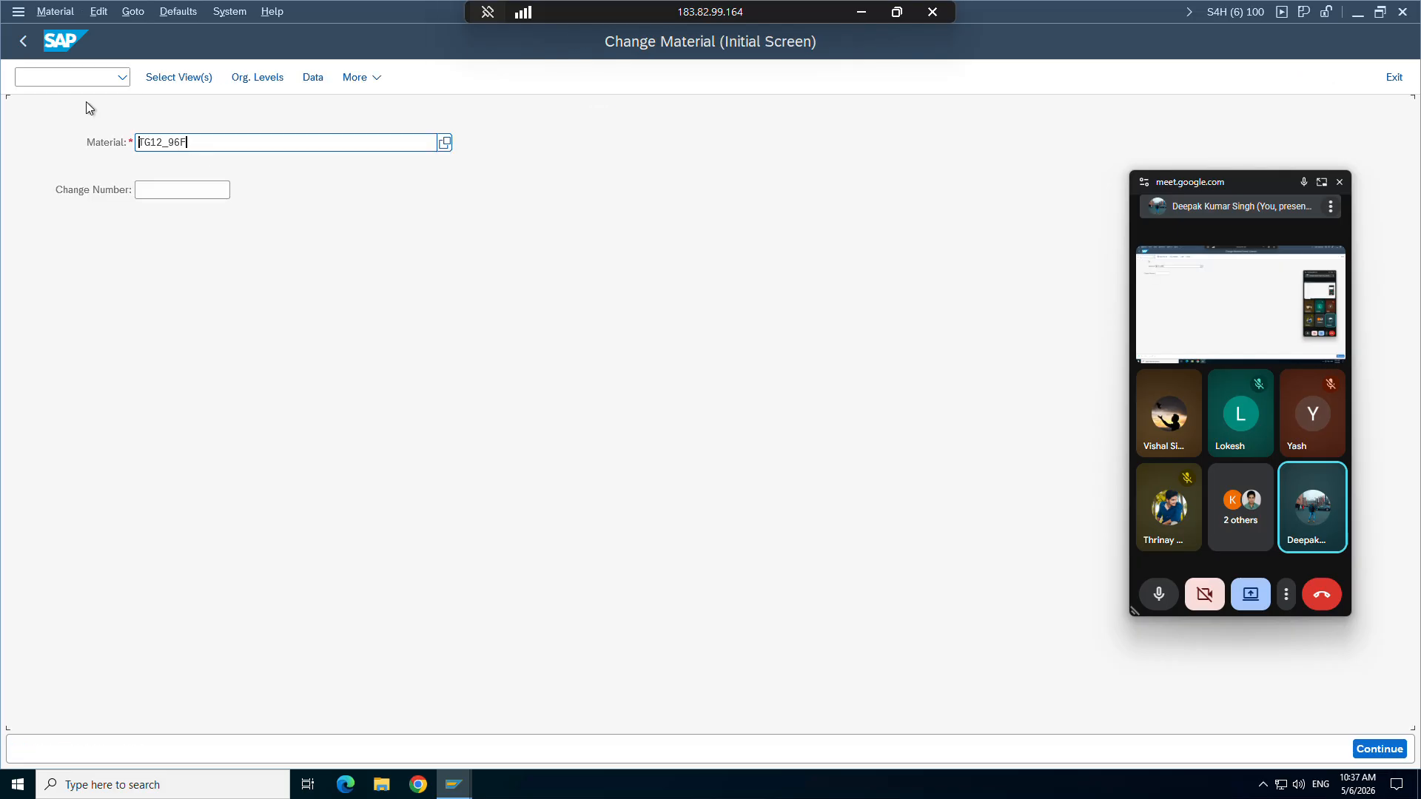
pyautogui.hotkey('ctrl', 'a')
pyautogui.write('TG12_9')
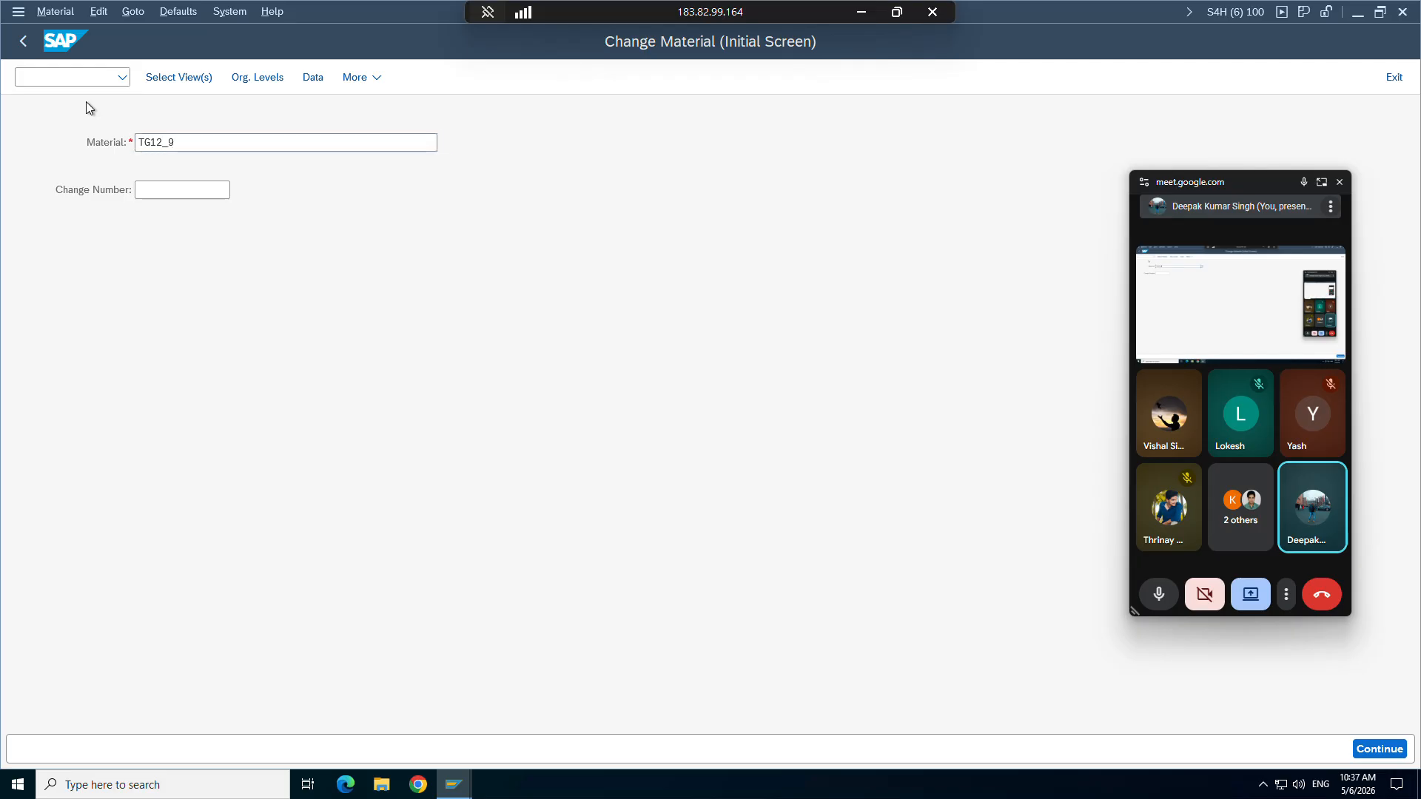
pyautogui.press('Return')
pyautogui.press('Return')
pyautogui.press('Return')
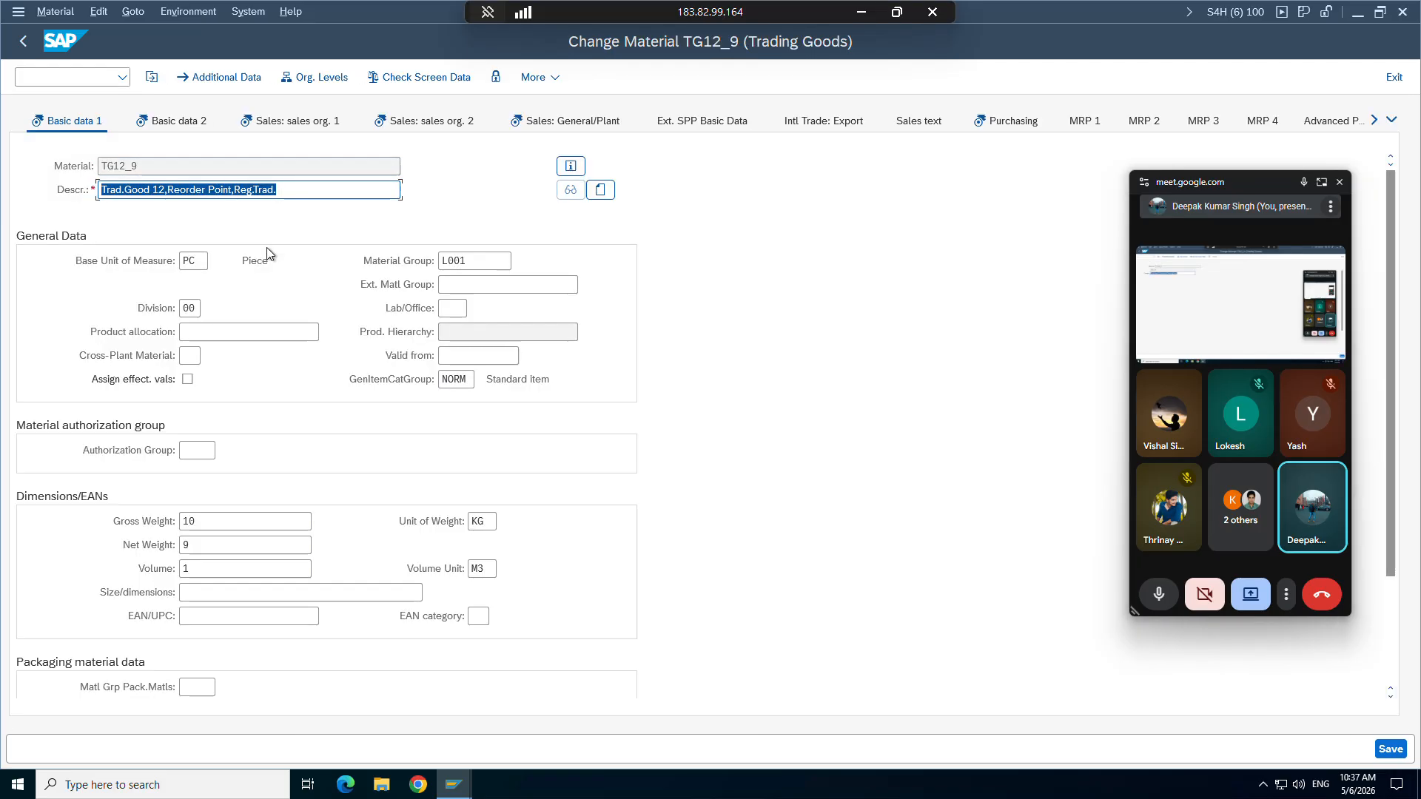
# Step: Set the division of material TG12_9 to ZD, Testing Division, and save the material
pyautogui.click(192, 309)
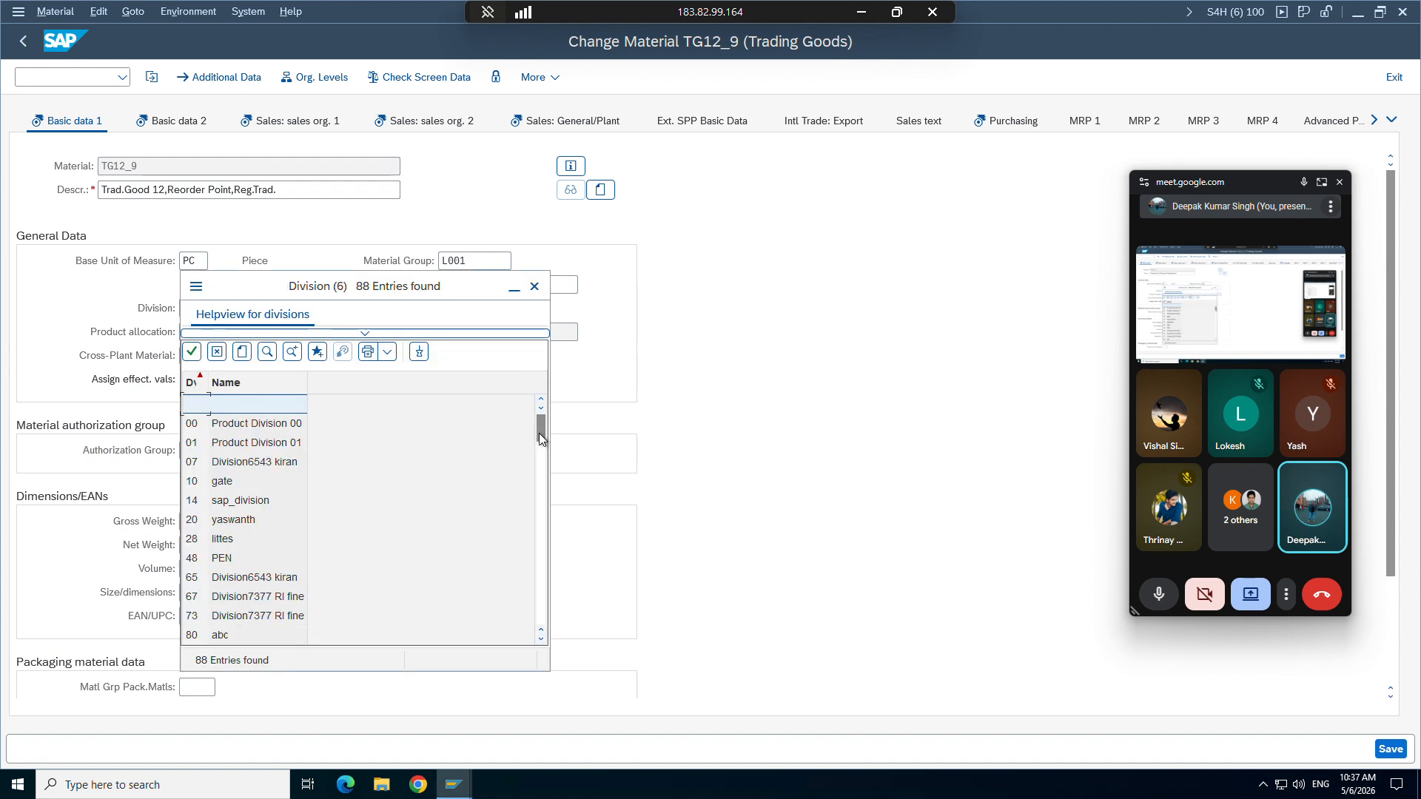
pyautogui.moveTo(539, 433); pyautogui.dragTo(552, 619)
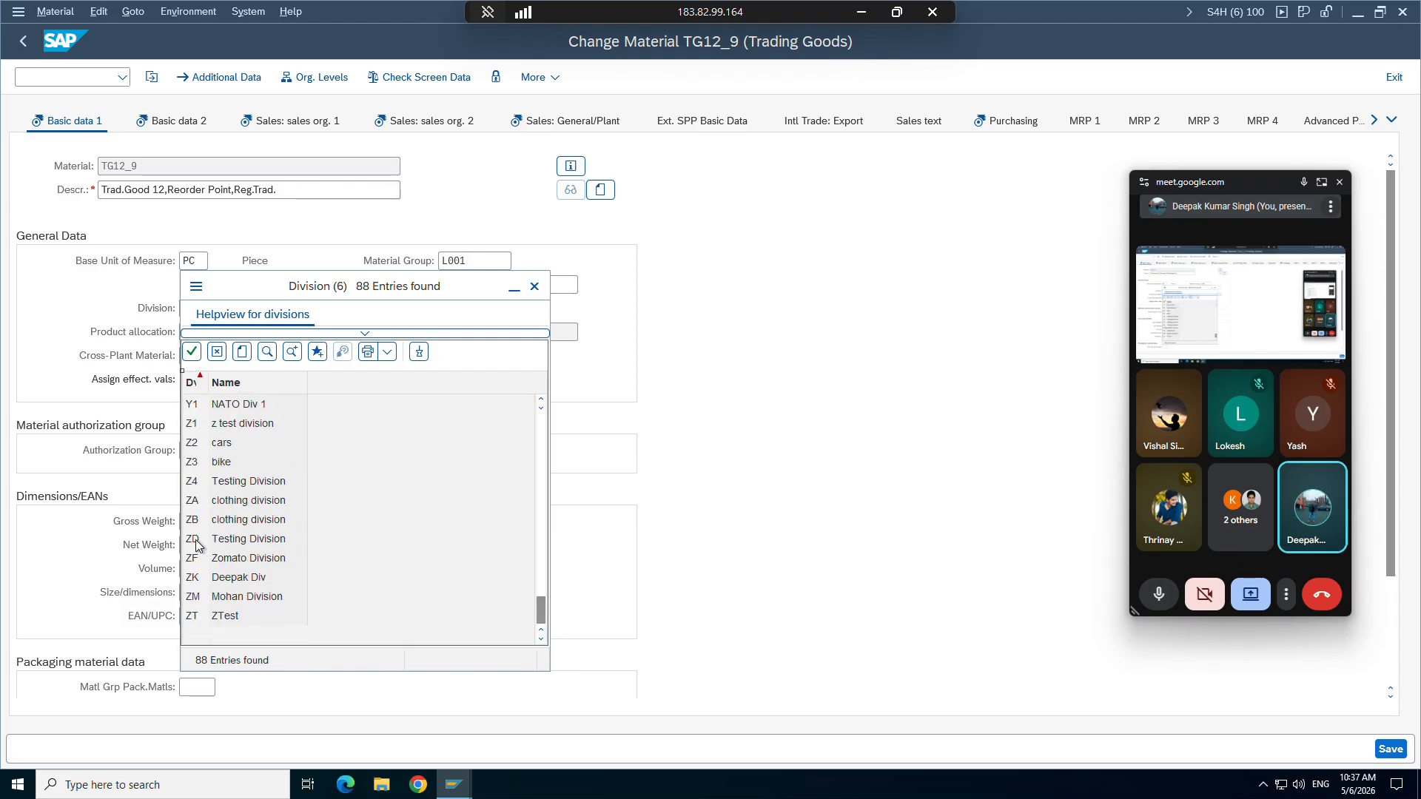
pyautogui.click(197, 545)
pyautogui.click(1391, 747)
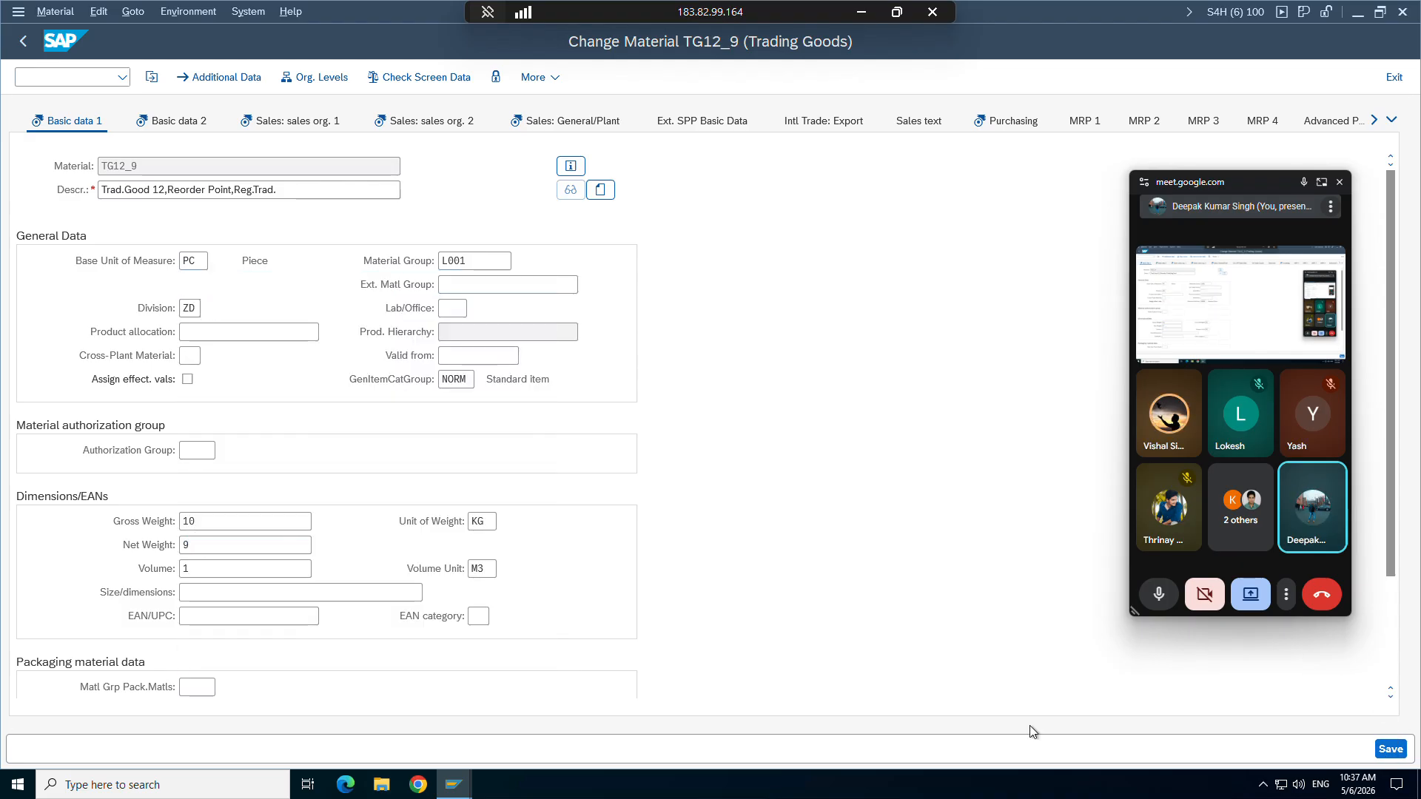
# Step: In the standard order session, restart a ZOR9 order for sales area ZORG, ZC, ZD with the customer as sold-to party
pyautogui.moveTo(453, 778)
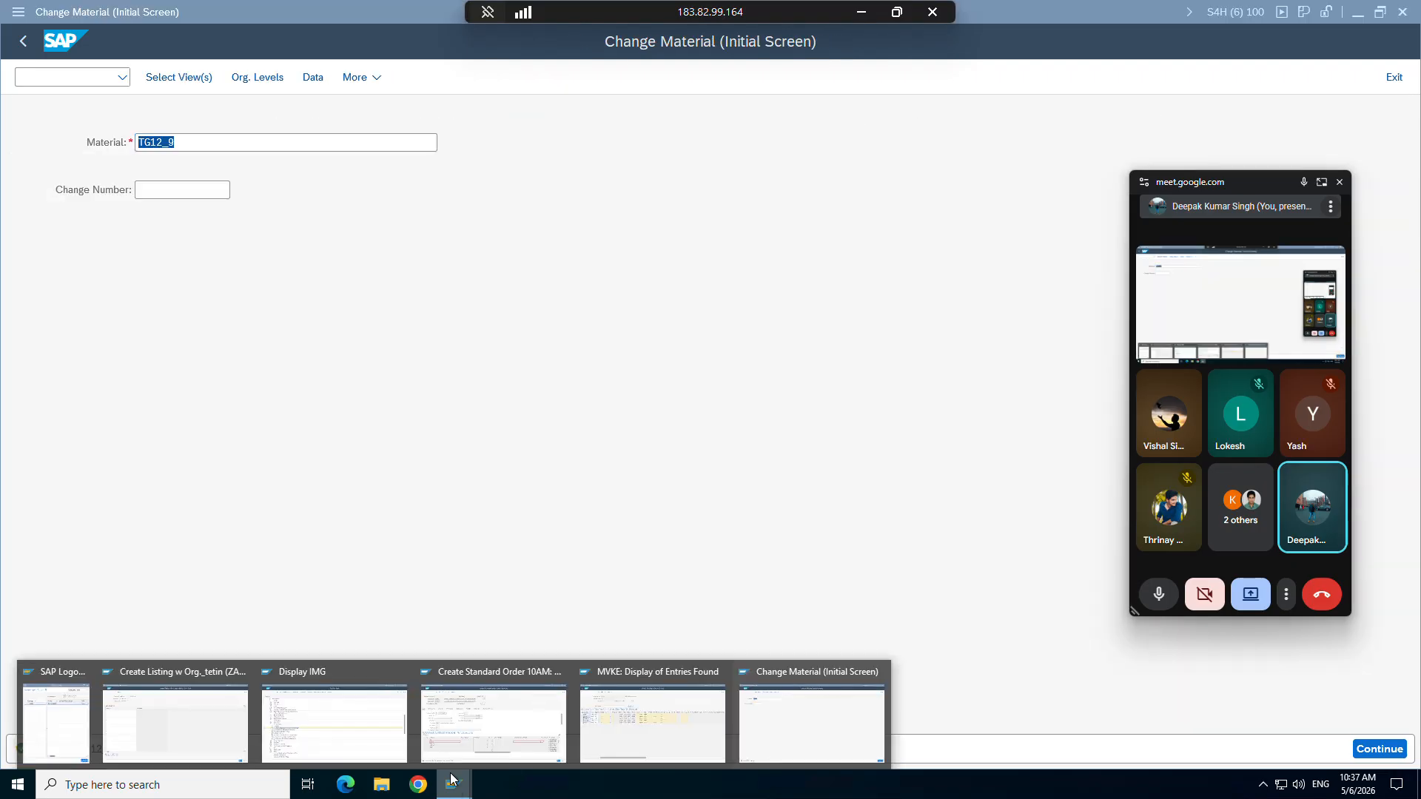
pyautogui.click(473, 726)
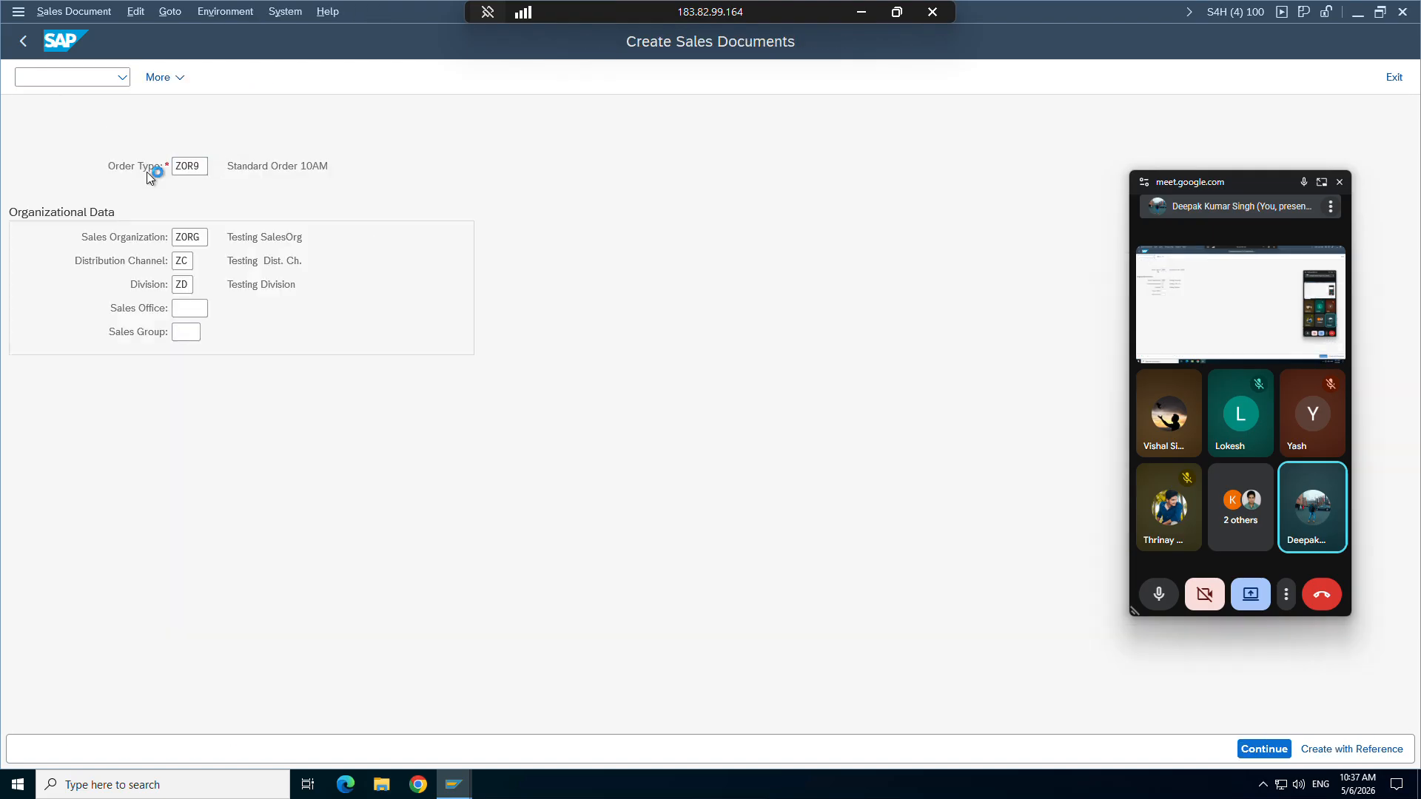
pyautogui.press('Return')
pyautogui.click(174, 166)
pyautogui.press('Return')
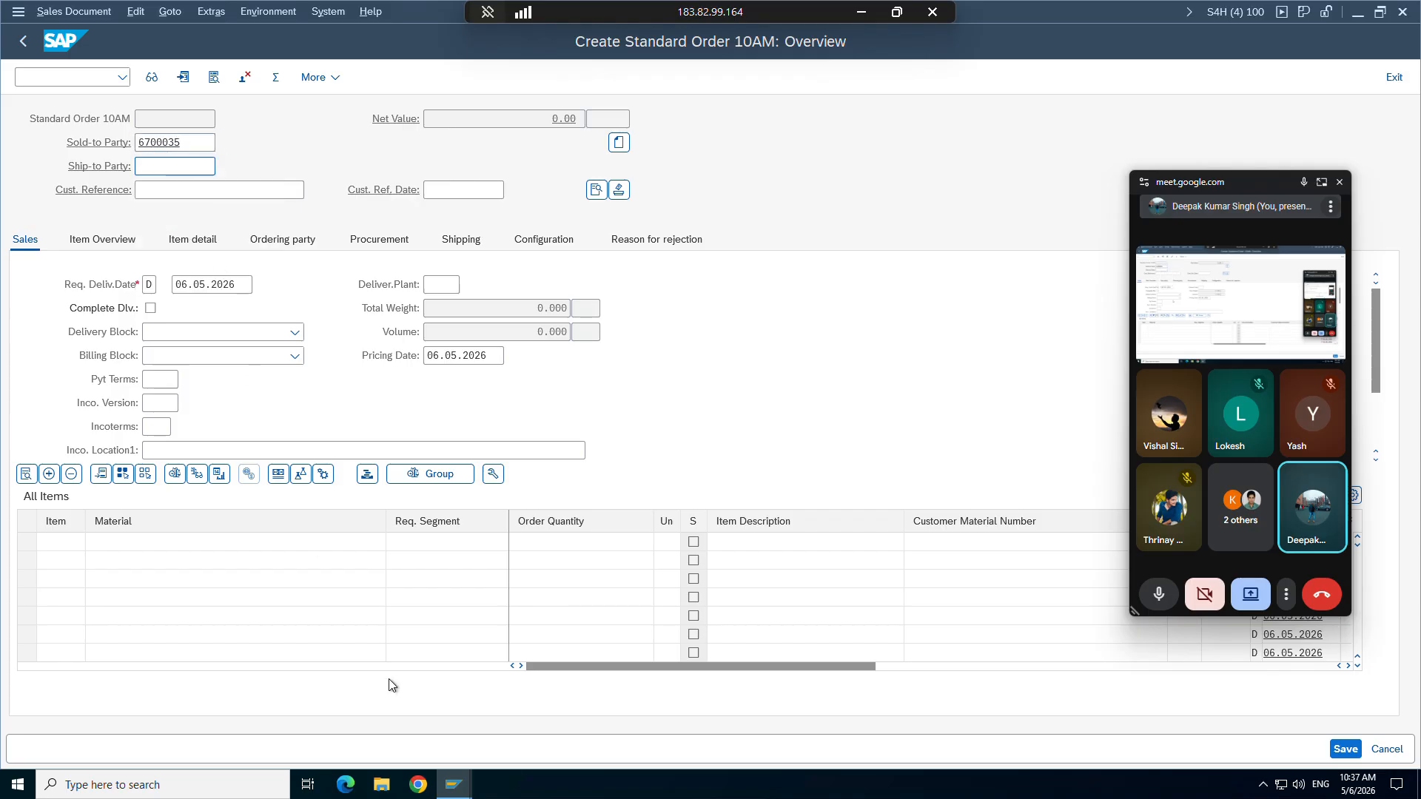
# Step: Copy the Material column from the MVKE entries and paste 1235, TG12_9, TG12_96, TG12_96F and TG20 into the order items
pyautogui.moveTo(454, 784)
pyautogui.click(592, 727)
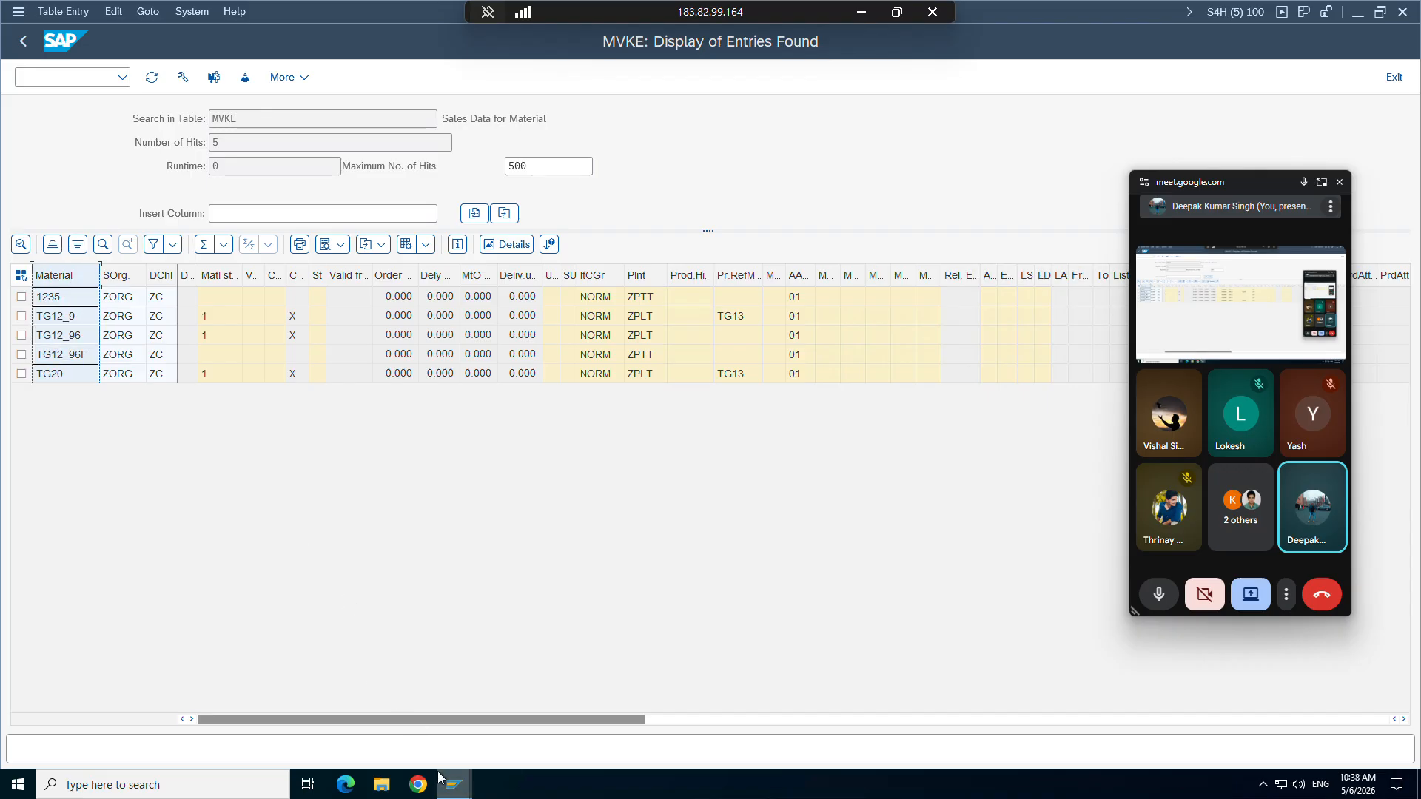
pyautogui.moveTo(454, 785)
pyautogui.click(450, 748)
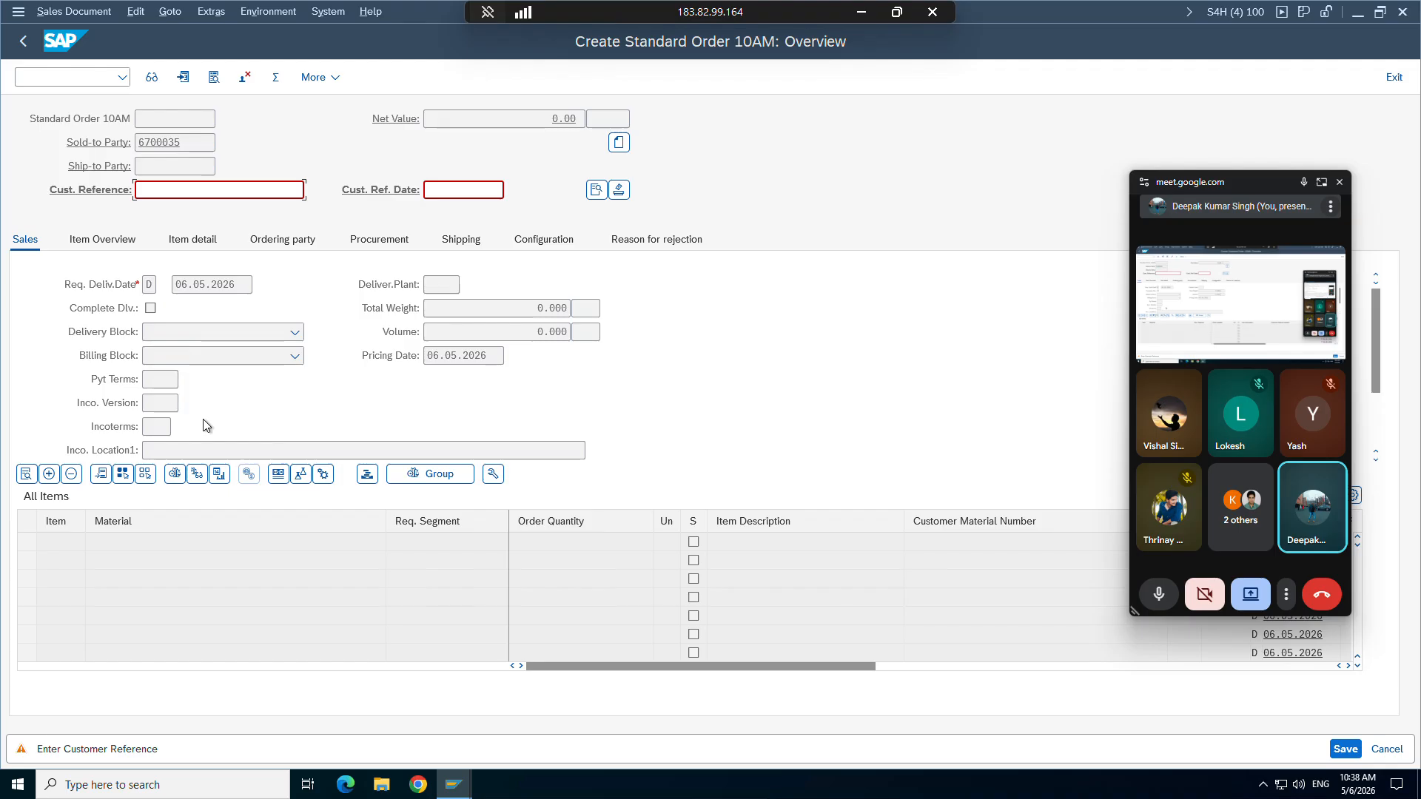
pyautogui.click(139, 539)
pyautogui.write('1235 TG12_9 TG12_96 TG12_96F TG20')
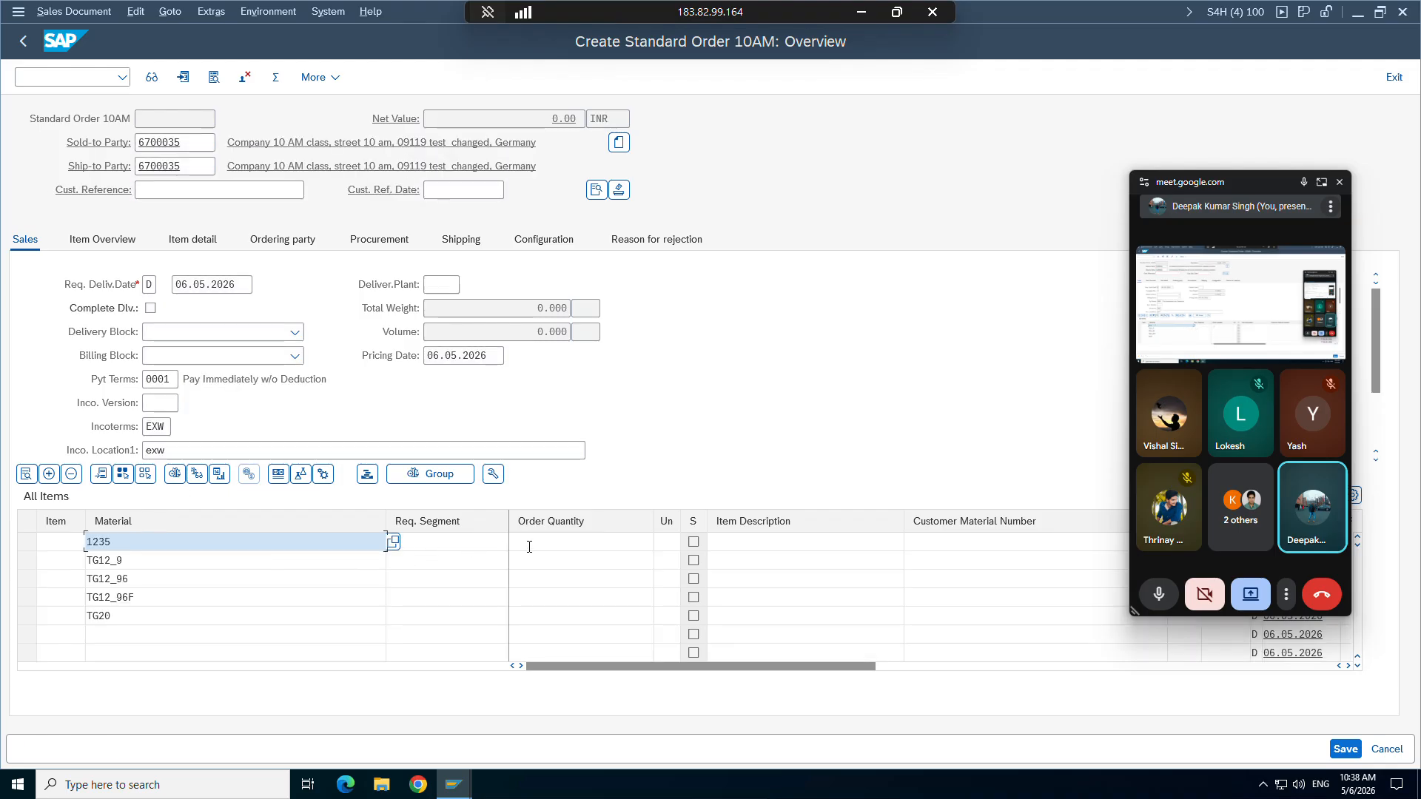
# Step: Set the order quantity to 1 for all five materials and confirm the items
pyautogui.click(529, 546)
pyautogui.write('1')
pyautogui.click(545, 562)
pyautogui.write('1')
pyautogui.click(562, 581)
pyautogui.write('1')
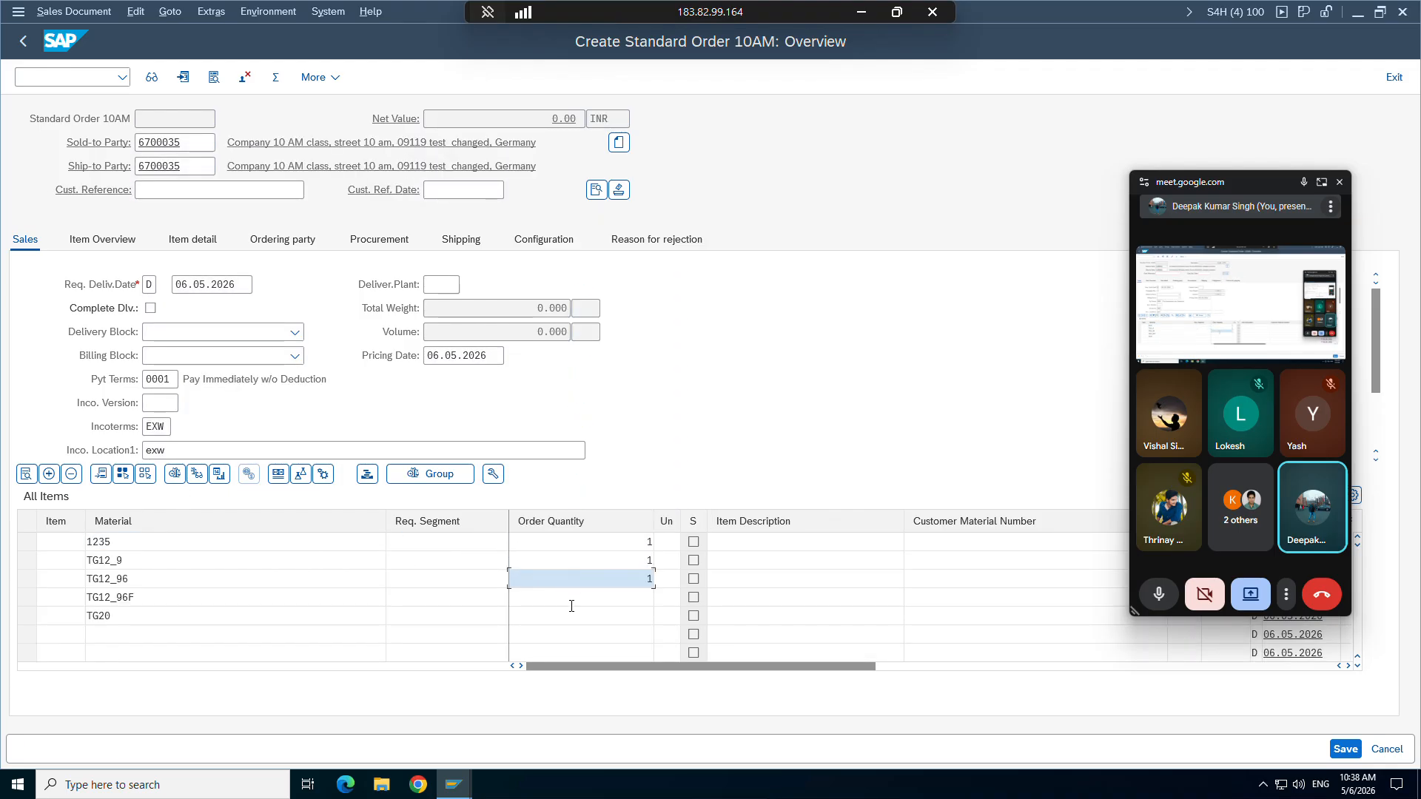
pyautogui.click(577, 620)
pyautogui.write('1')
pyautogui.click(587, 598)
pyautogui.write('1')
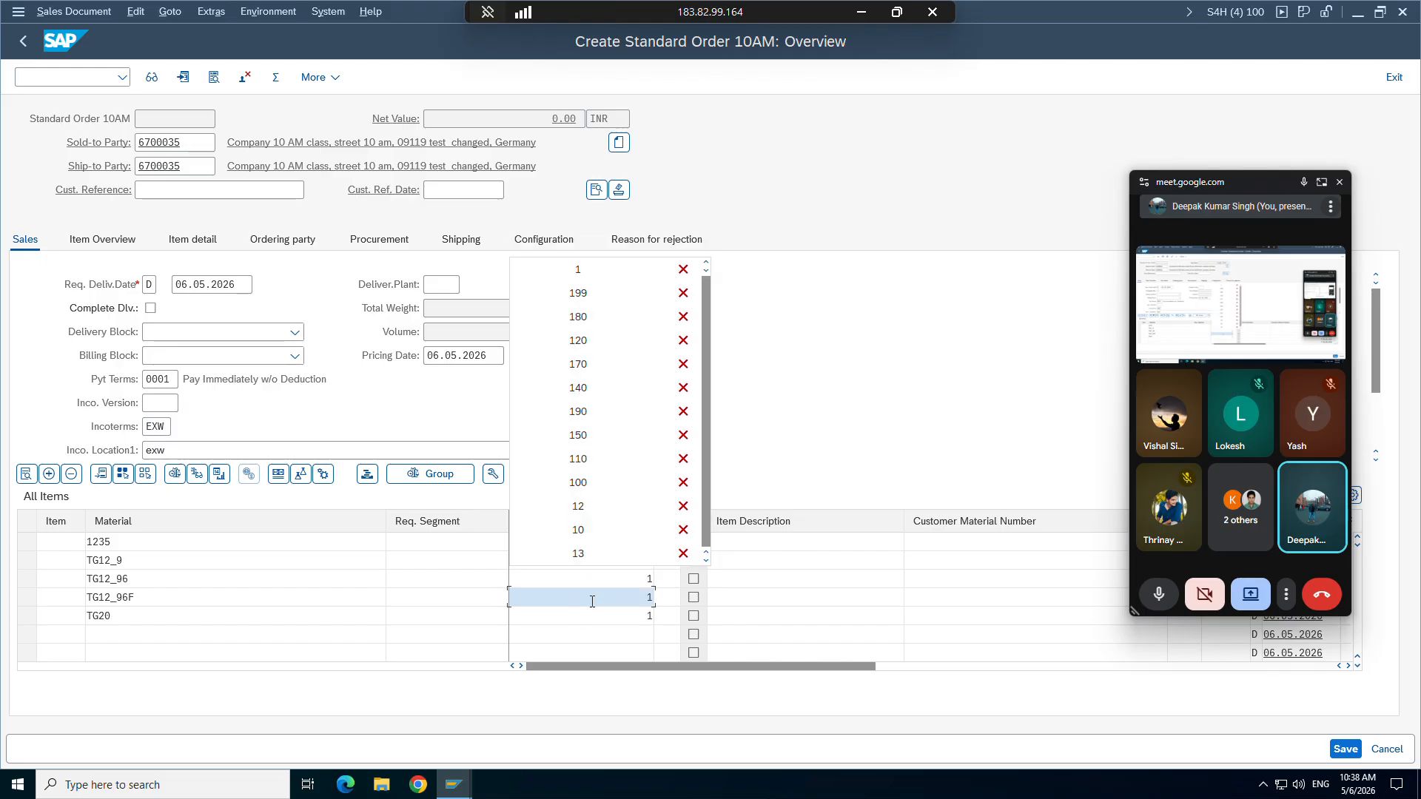
pyautogui.press('Return')
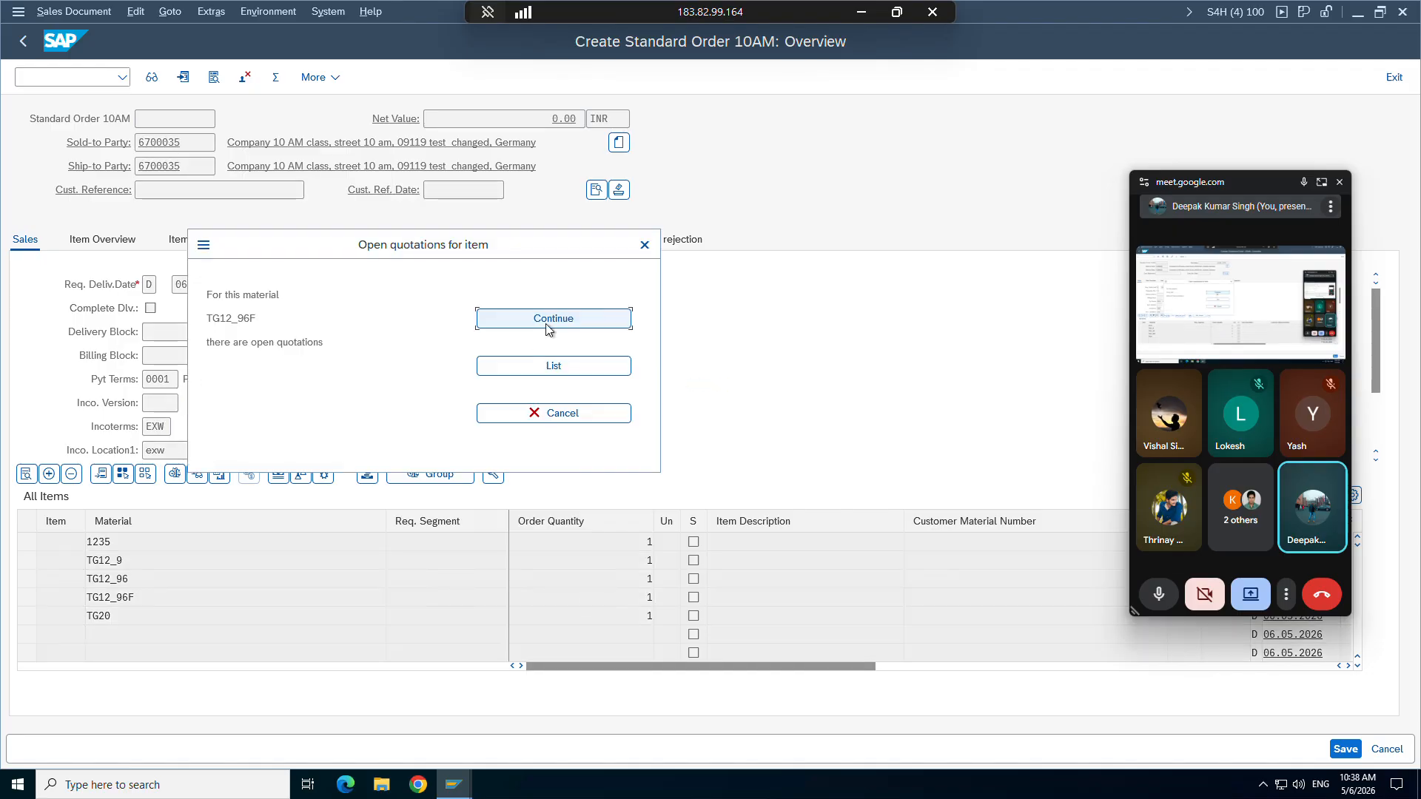
# Step: Continue past the open quotations, free goods and availability control checks to accept all order items
pyautogui.click(552, 319)
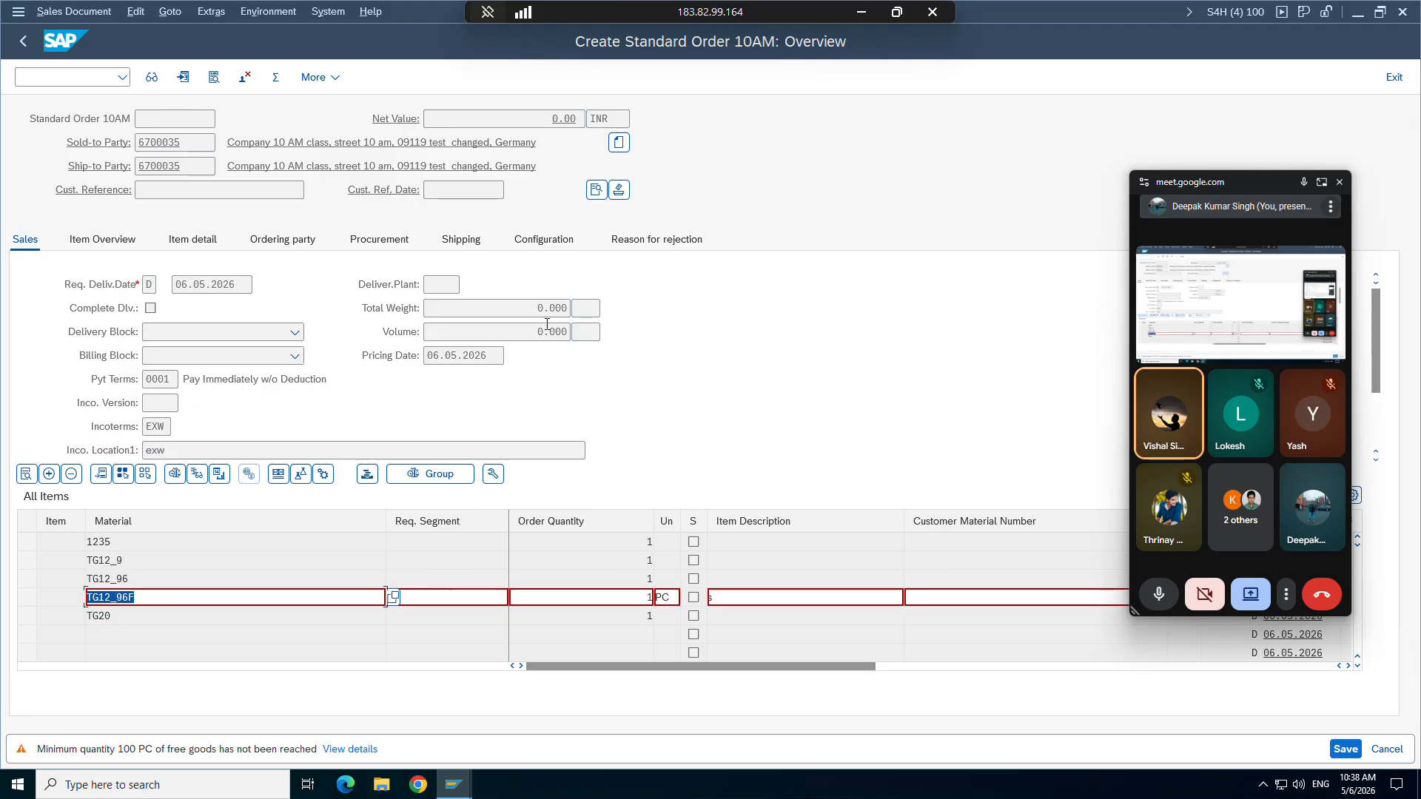
pyautogui.press('Return')
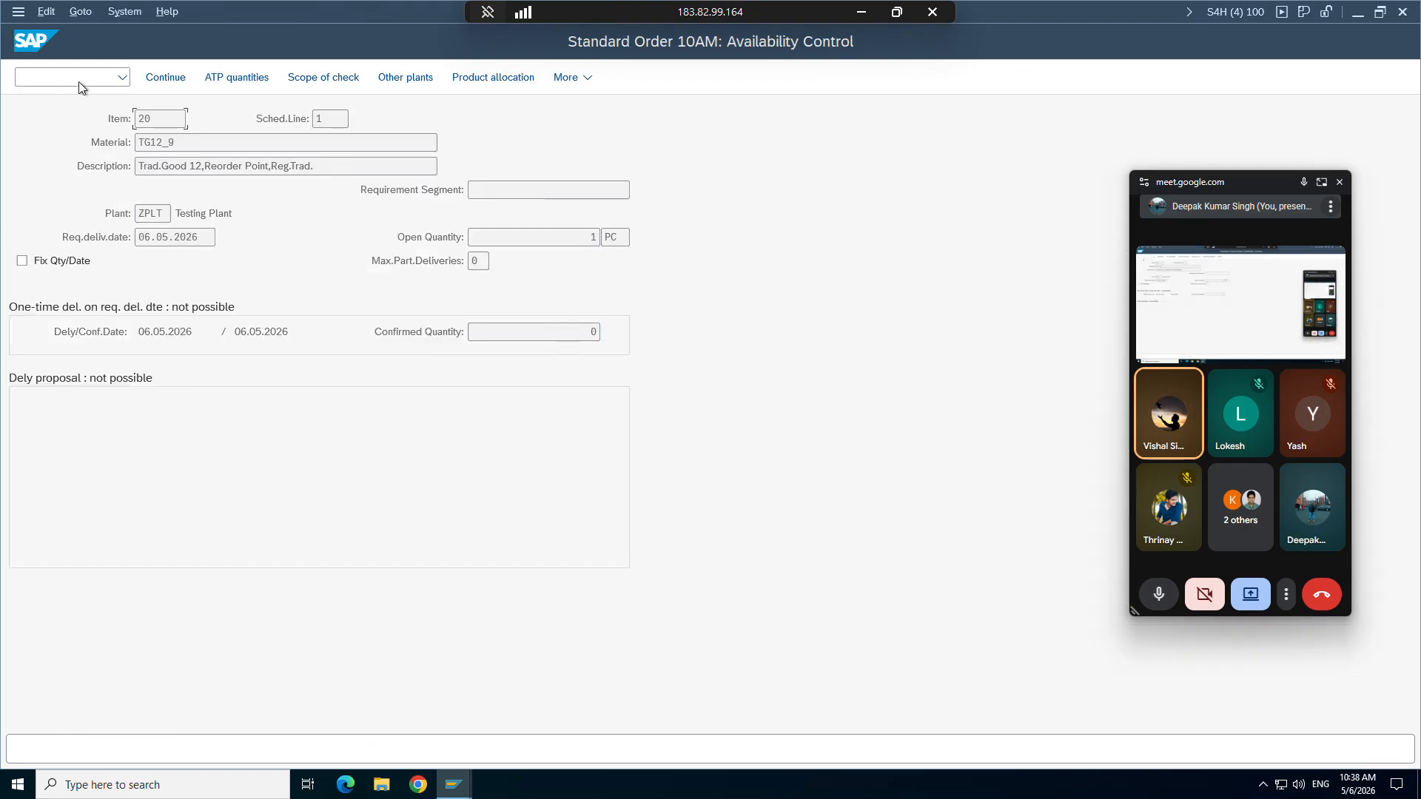
pyautogui.click(167, 79)
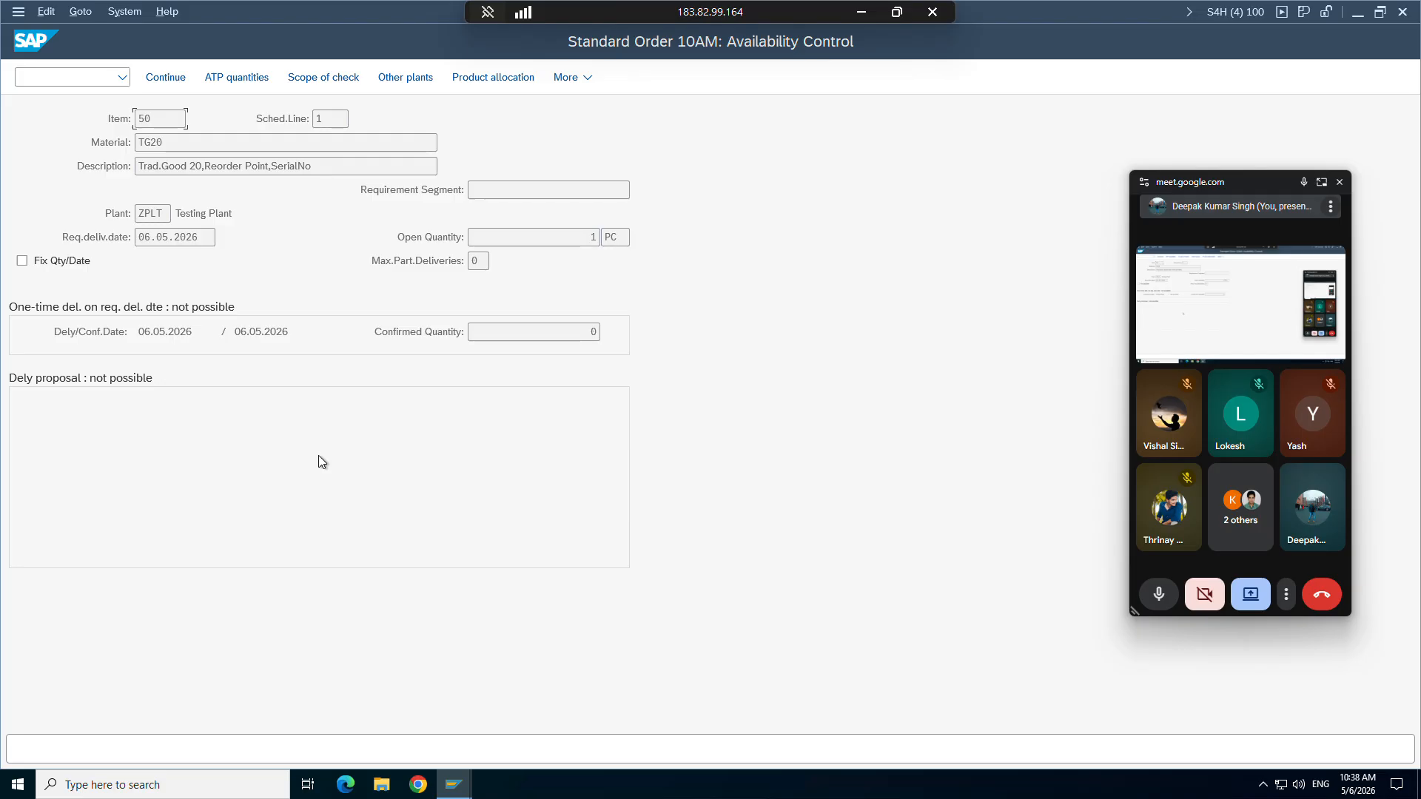
pyautogui.click(167, 76)
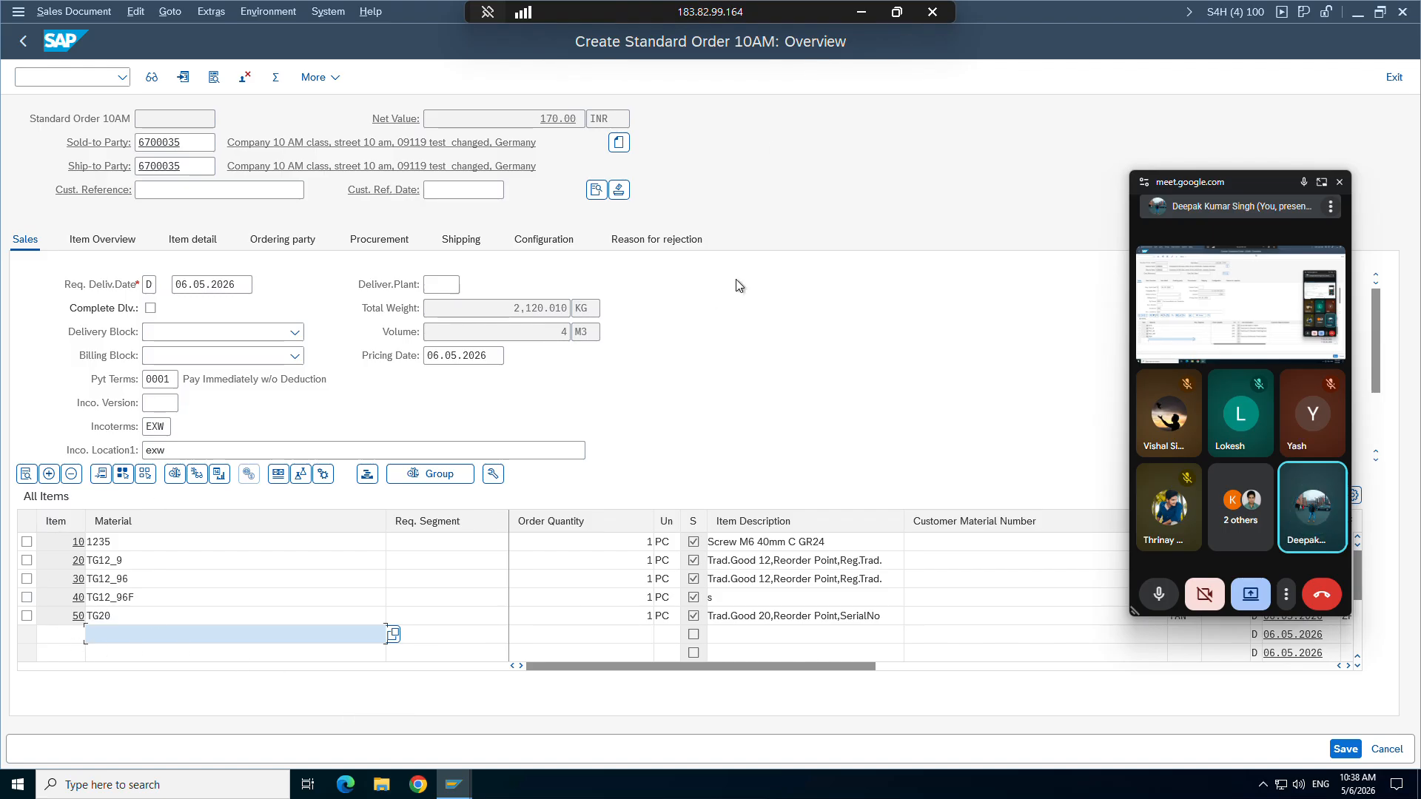
# Step: Return to the MVKE entries session and copy only materials 1235 and TG12_9
pyautogui.click(454, 782)
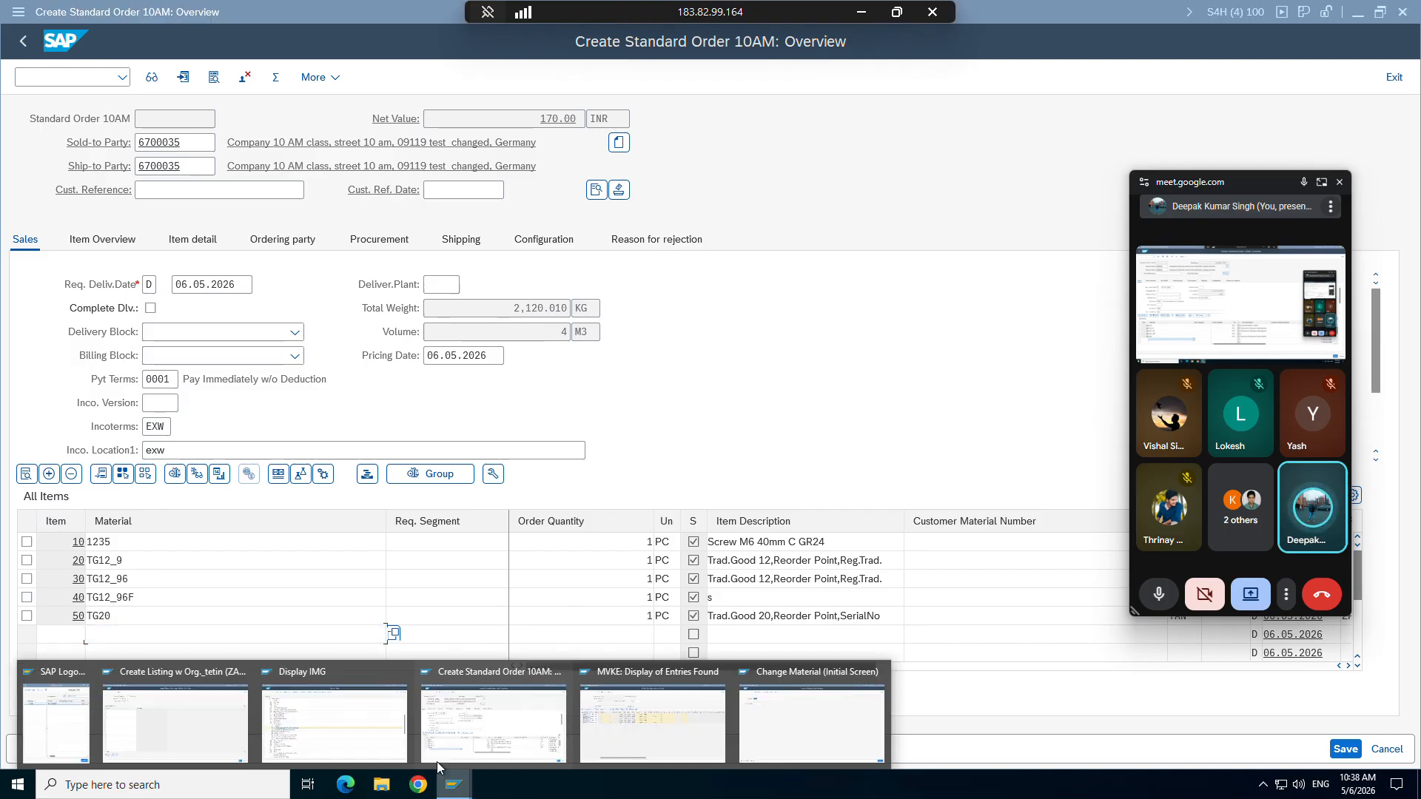
pyautogui.click(678, 715)
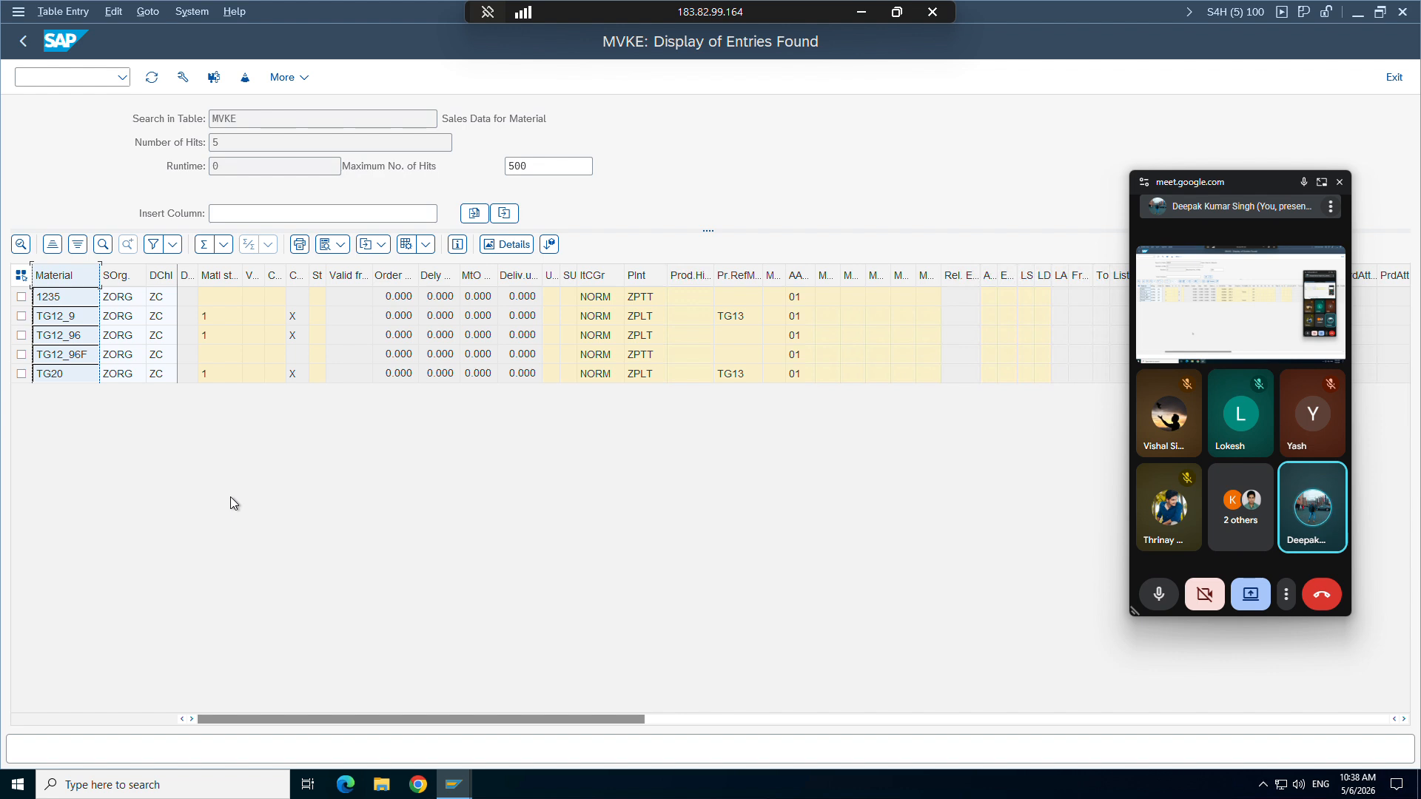
pyautogui.click(63, 303)
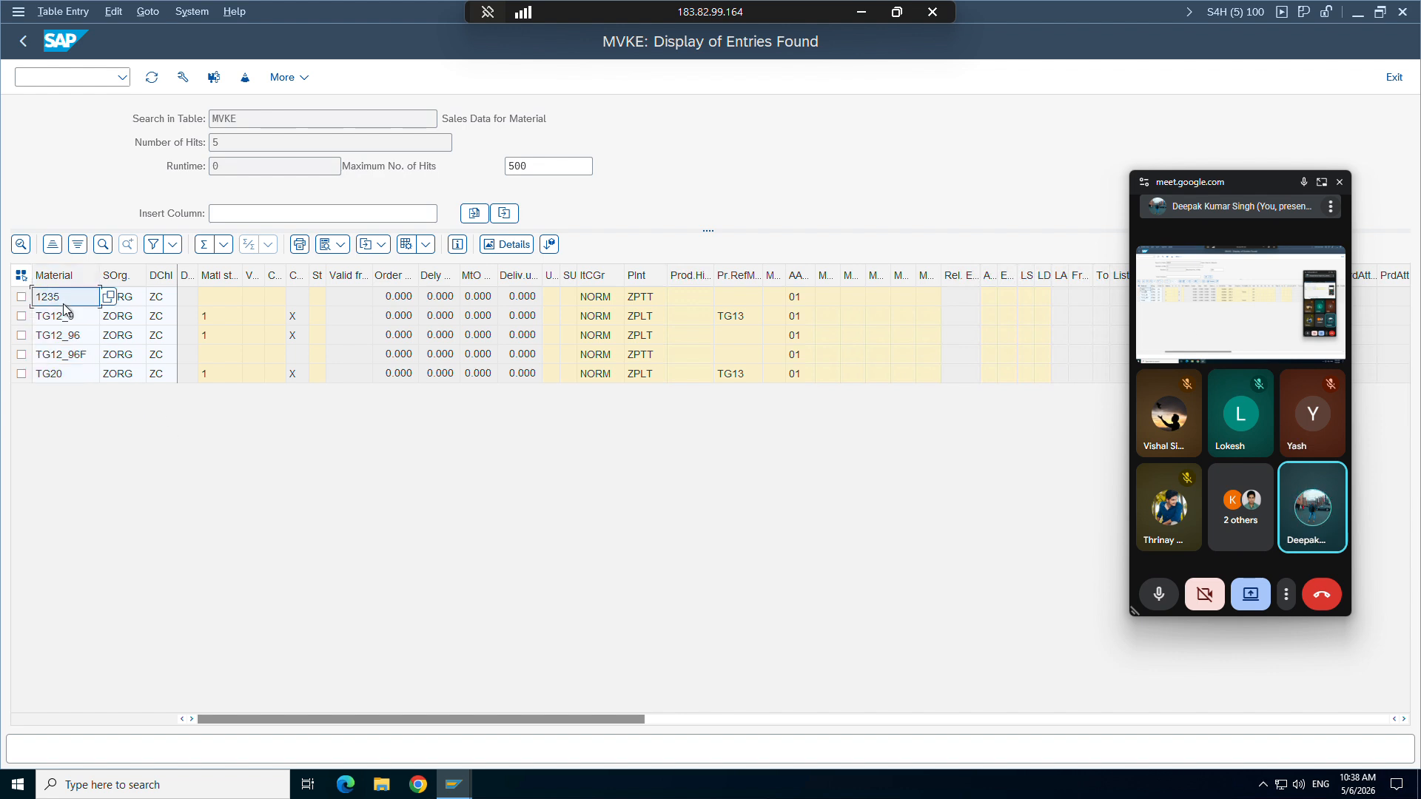
pyautogui.moveTo(63, 303); pyautogui.dragTo(61, 314)
pyautogui.hotkey('ctrl', 'c')
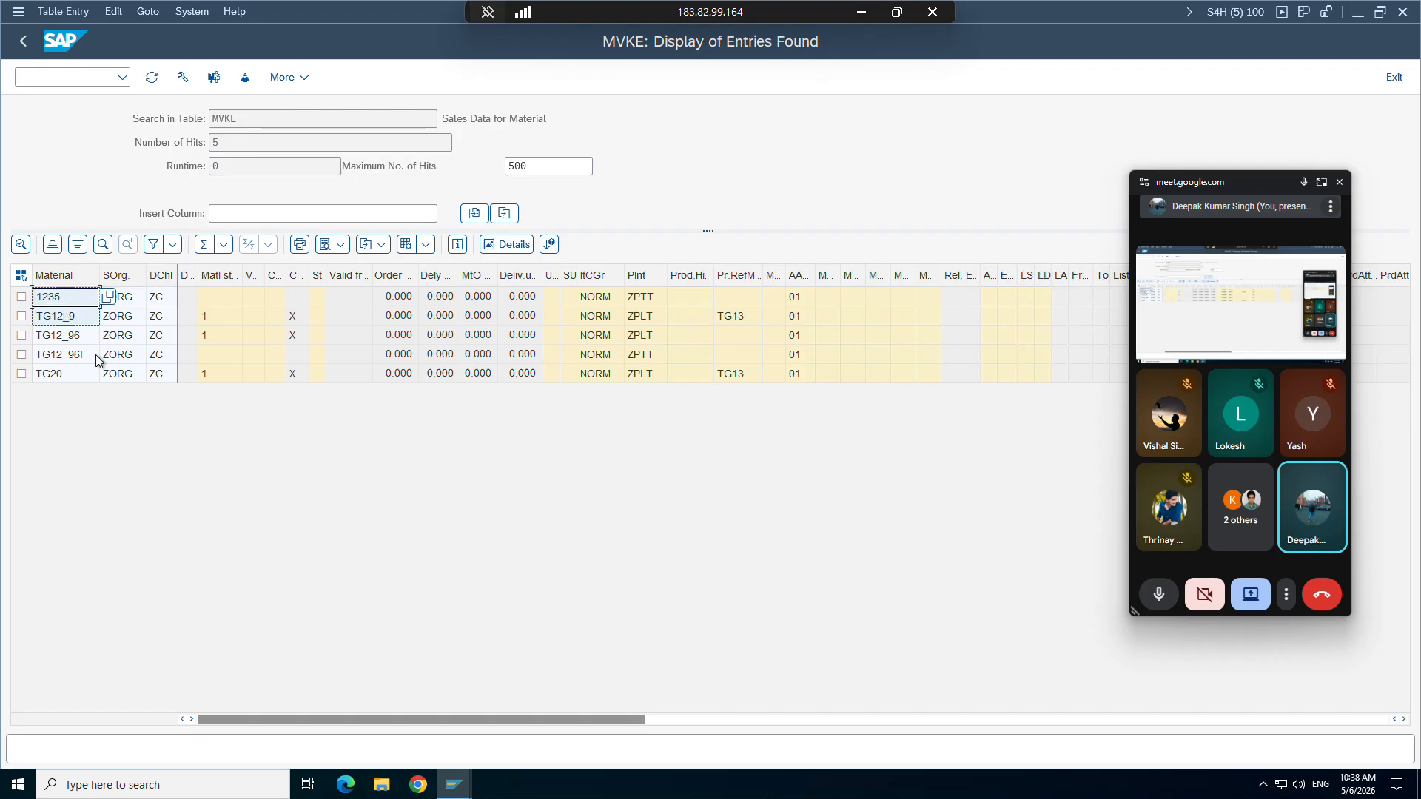
# Step: In the ZA01 listing fast entry, paste materials 1235 and TG12_9 for the customer and confirm them
pyautogui.moveTo(454, 785)
pyautogui.click(228, 705)
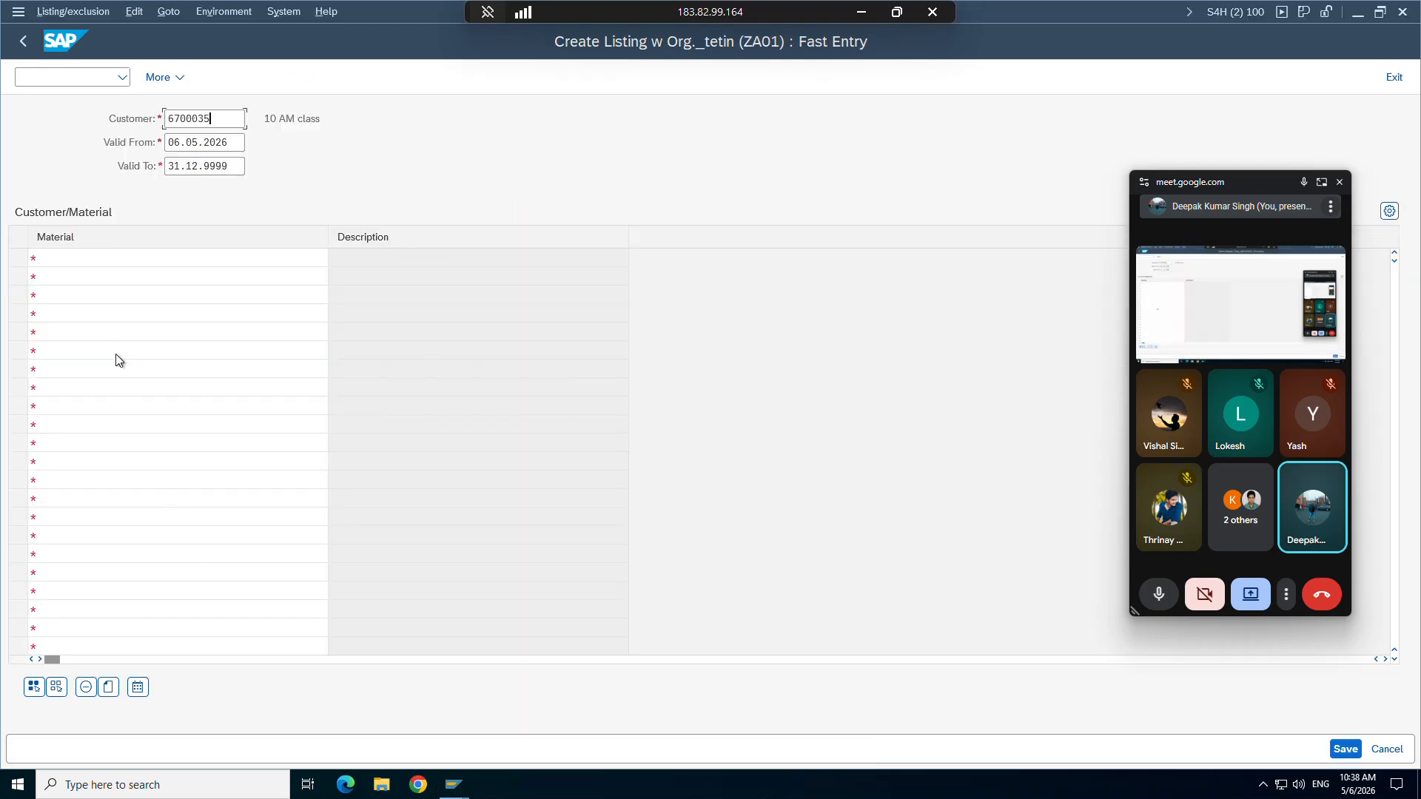
pyautogui.click(83, 261)
pyautogui.hotkey('ctrl', 'v')
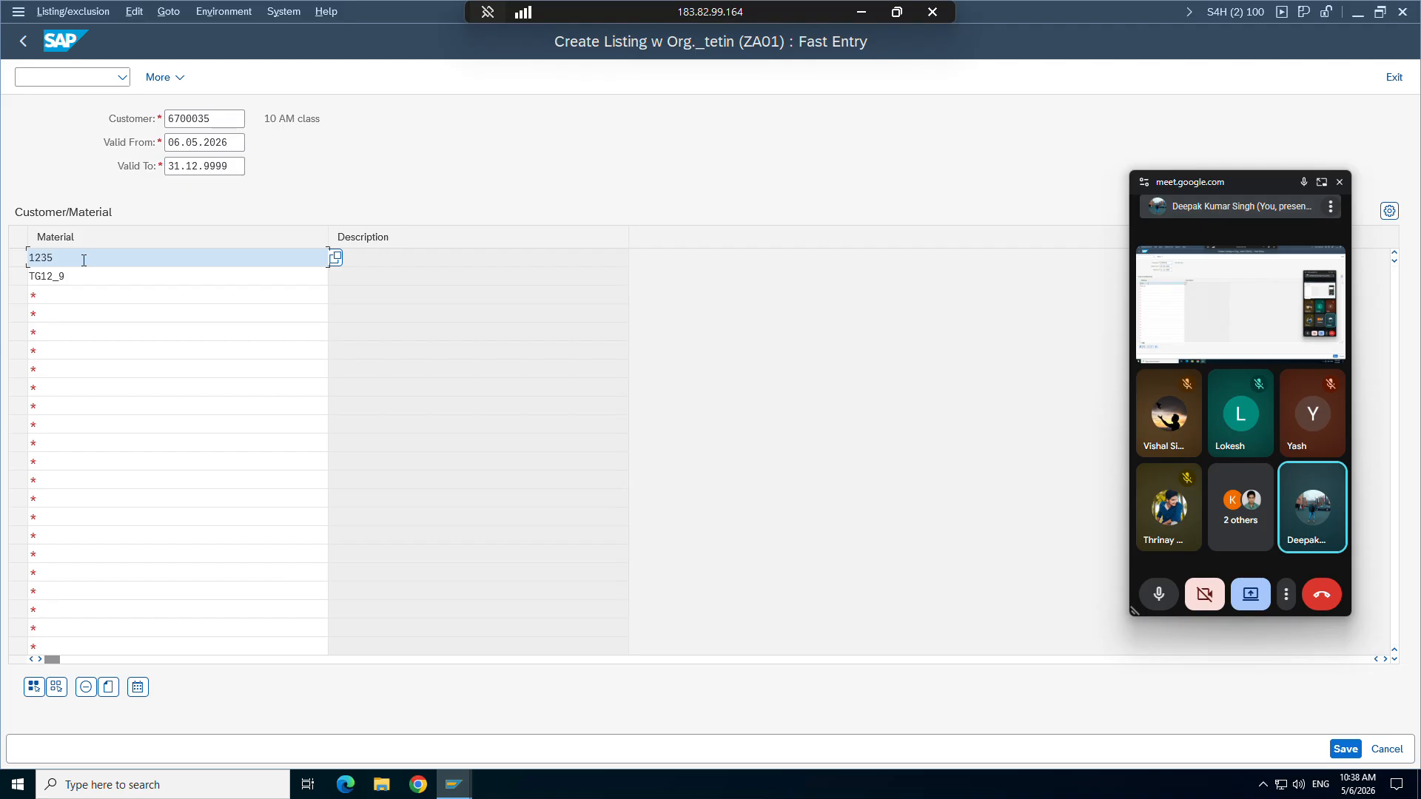
pyautogui.press('Return')
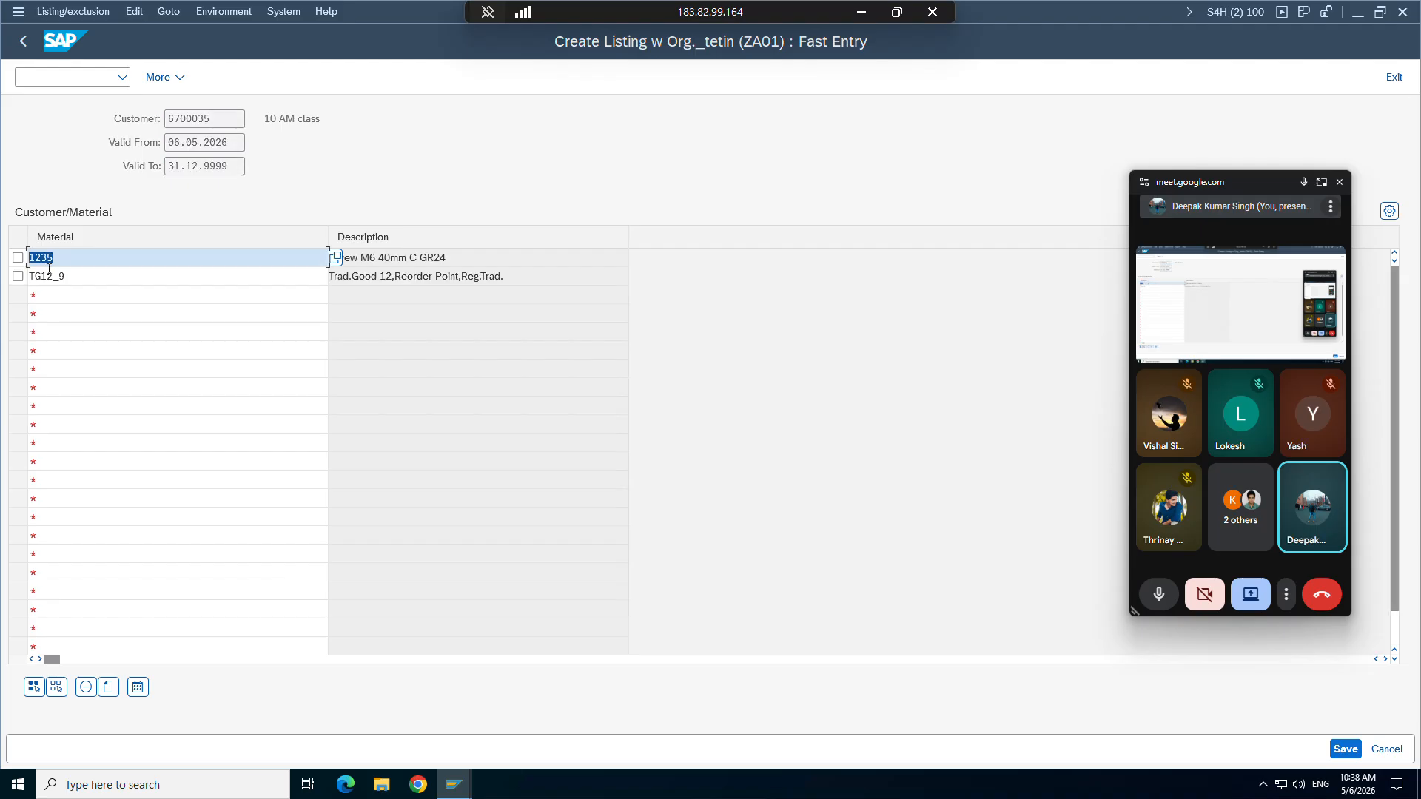
# Step: Review the customer and both listed materials, and save the ZA01 listing condition records
pyautogui.doubleClick(49, 274)
pyautogui.doubleClick(53, 260)
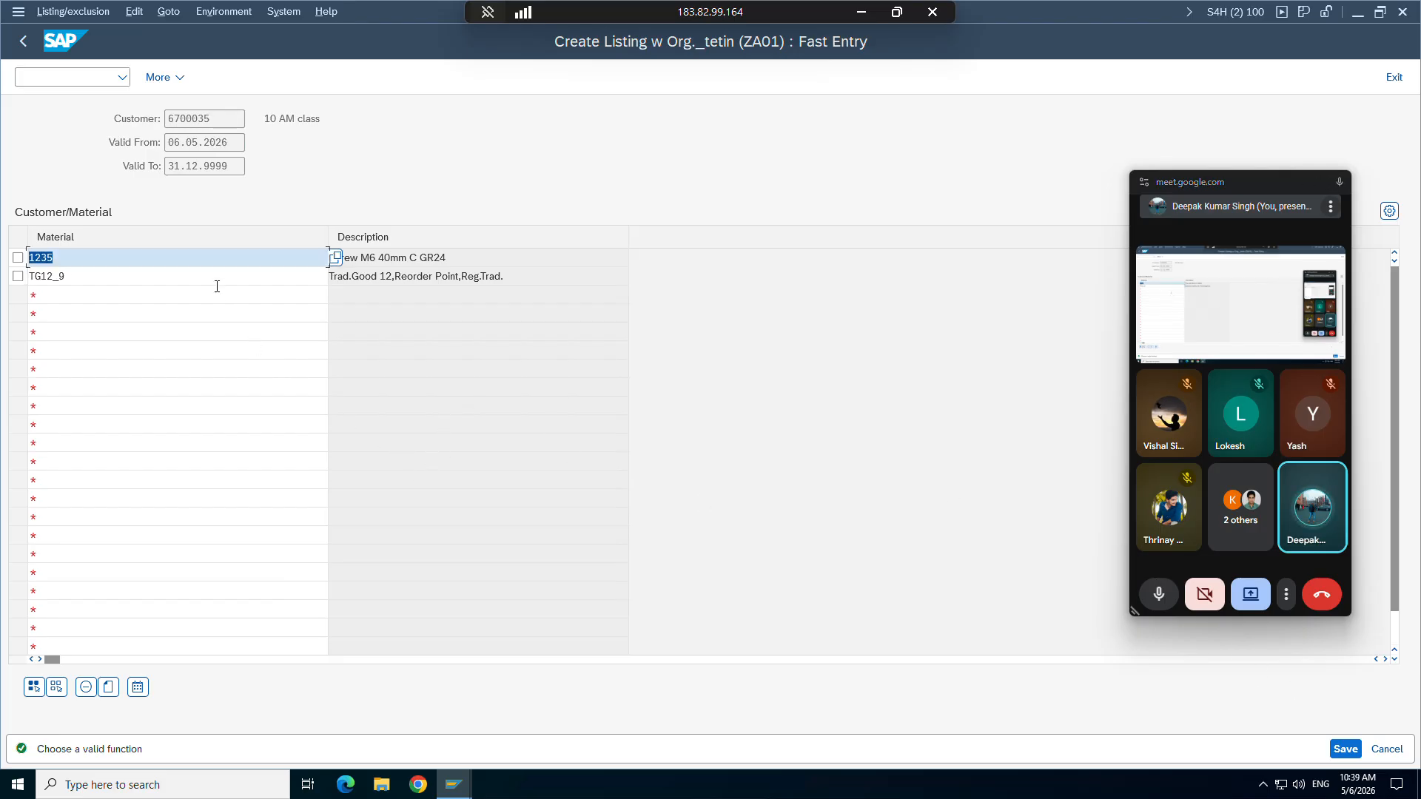
pyautogui.click(194, 259)
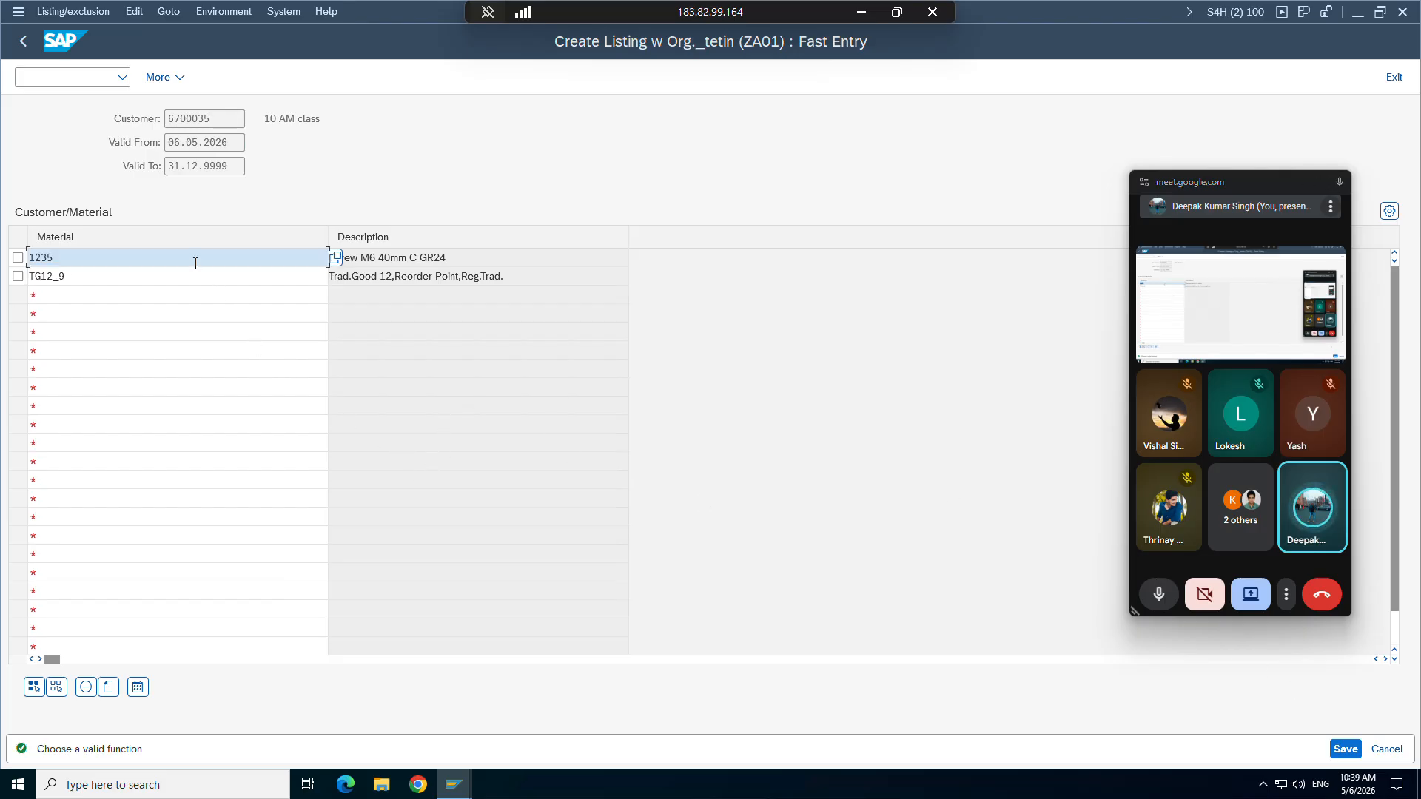
pyautogui.doubleClick(221, 120)
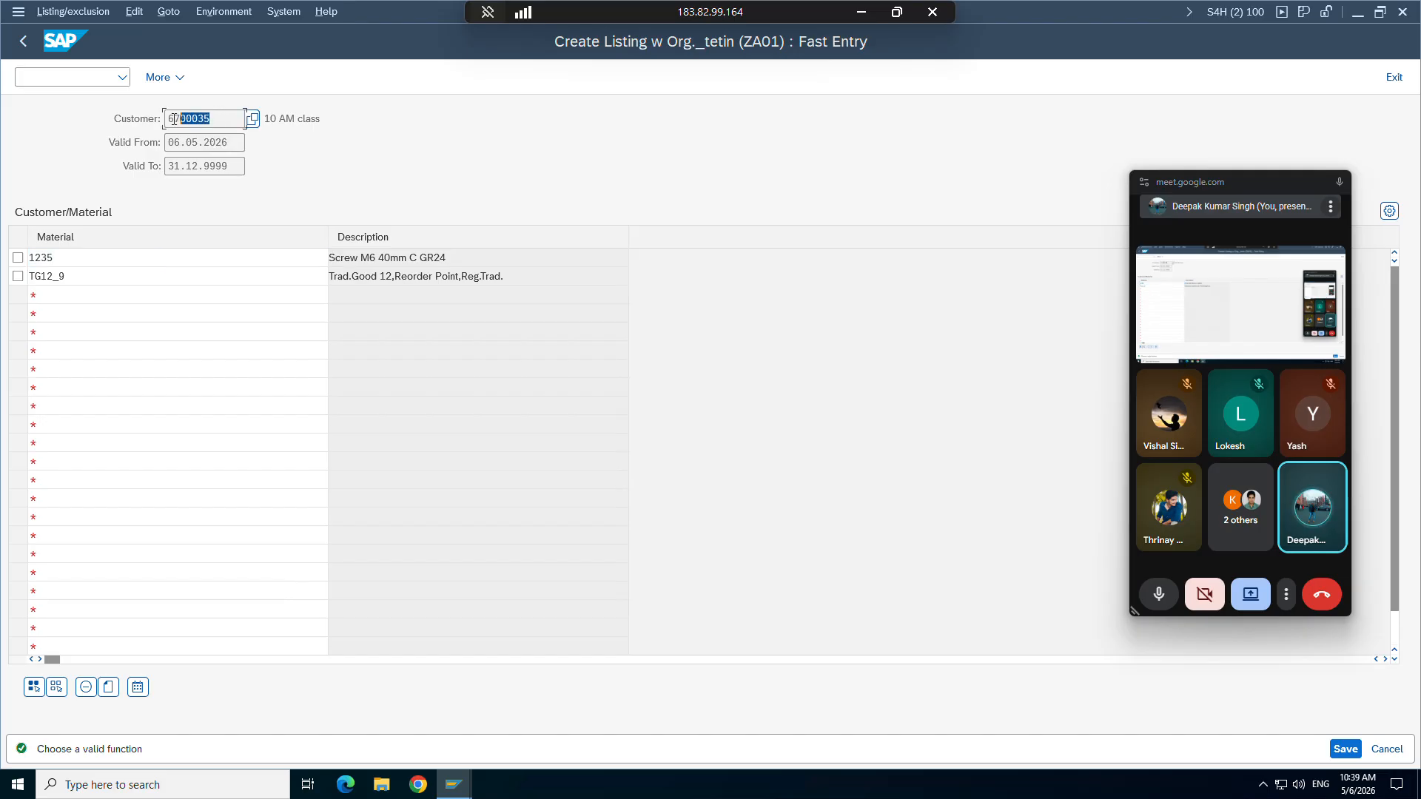
pyautogui.doubleClick(67, 256)
pyautogui.doubleClick(68, 276)
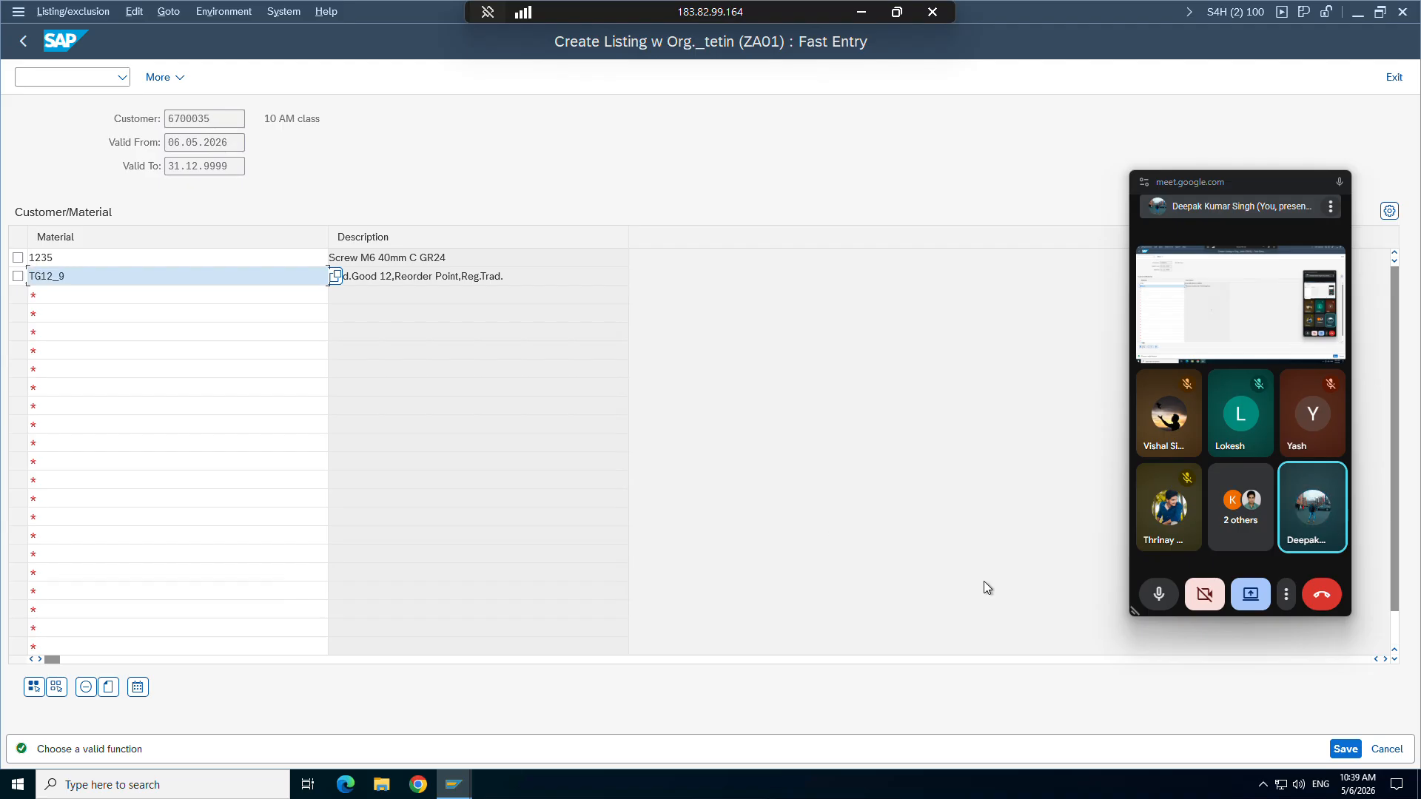
pyautogui.click(1344, 749)
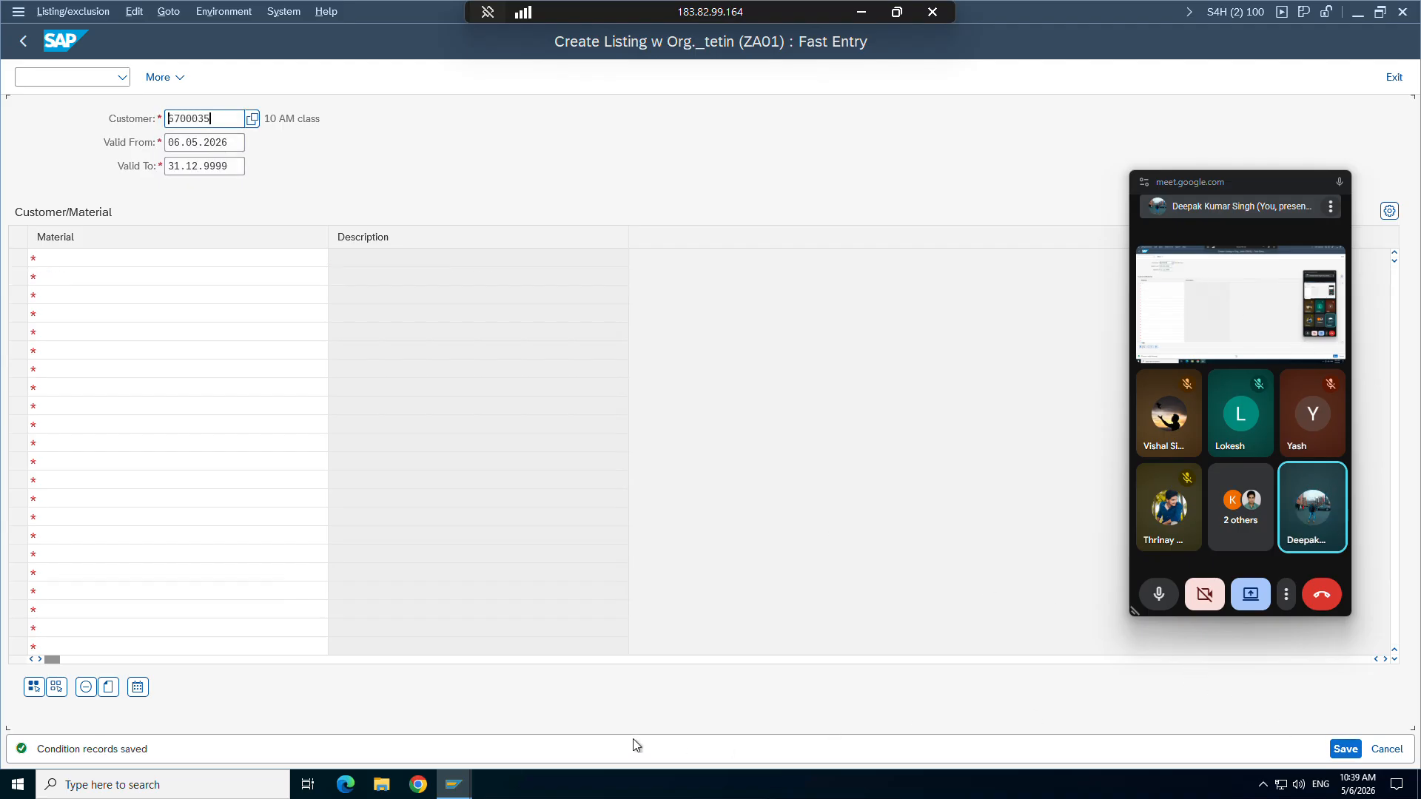
pyautogui.click(459, 789)
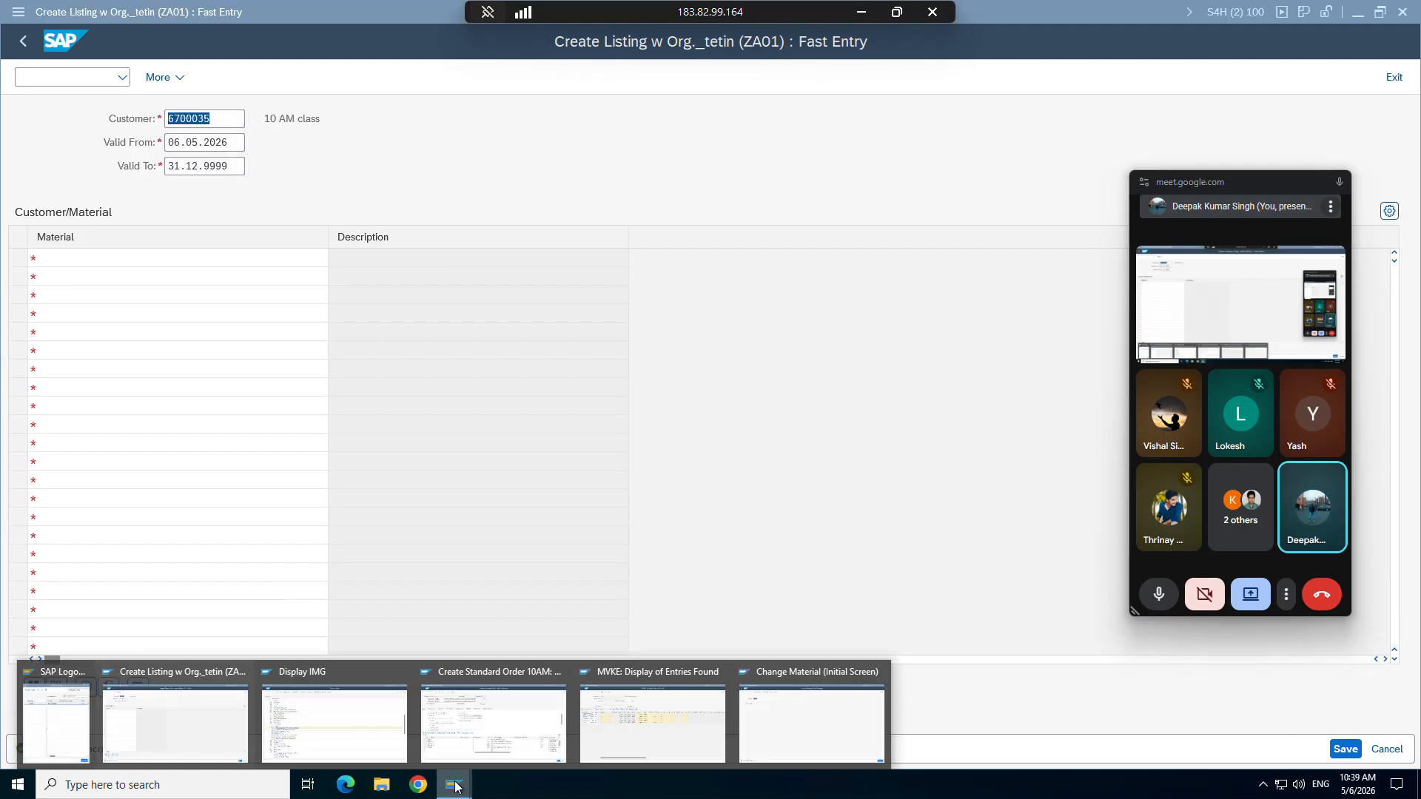
# Step: Display the saved ZA01 listing record for the customer and material TG12_9, and return to the initial screen
pyautogui.click(222, 722)
pyautogui.click(73, 11)
pyautogui.click(67, 80)
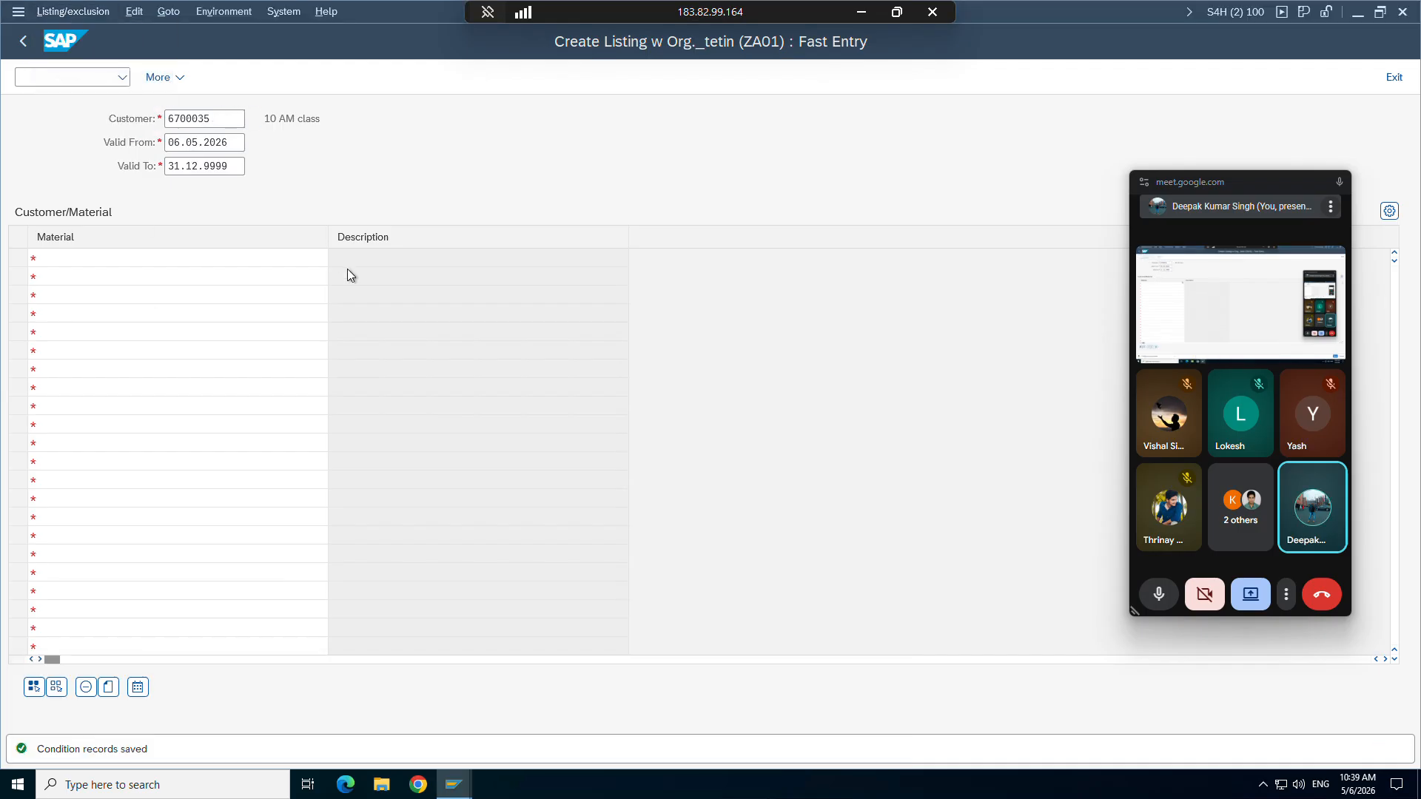
pyautogui.click(1382, 748)
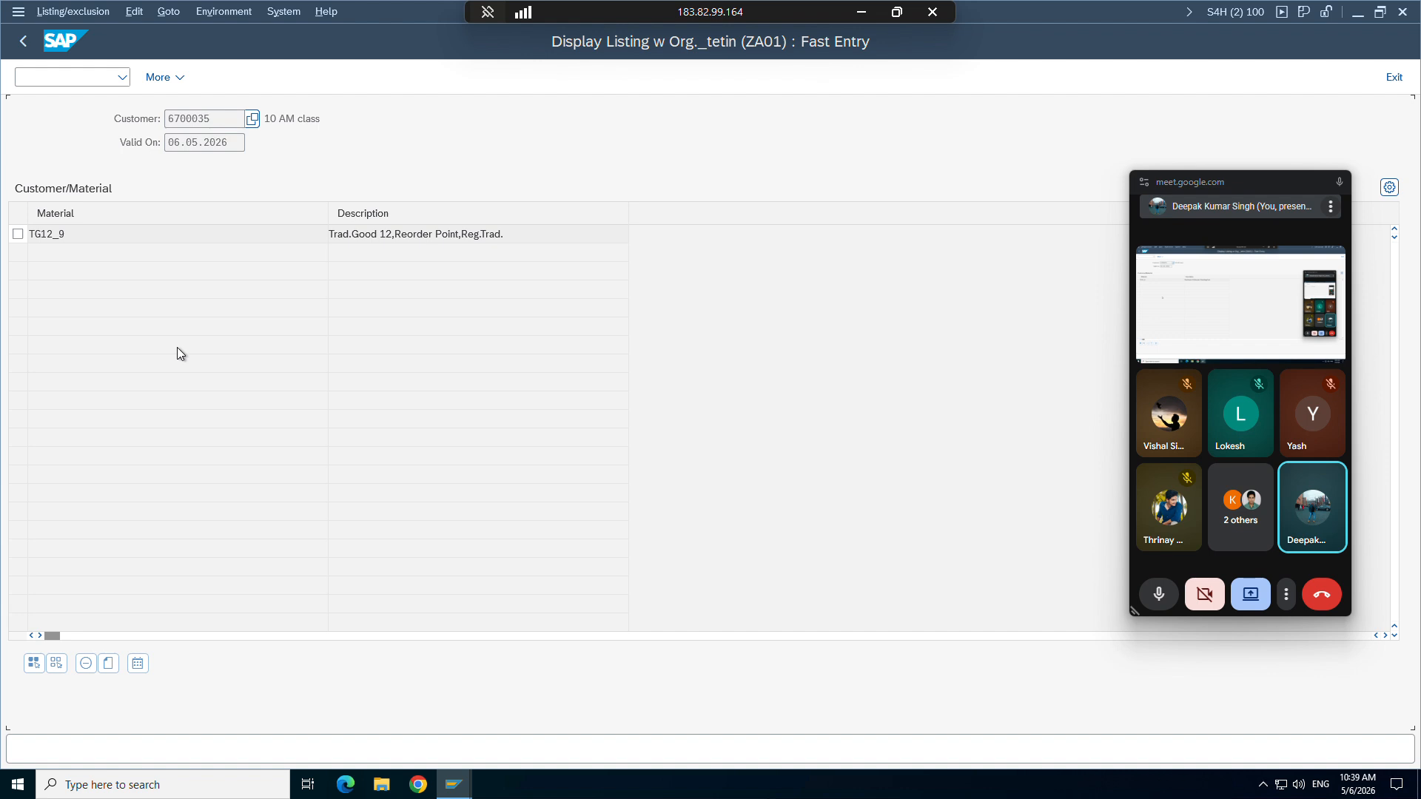
pyautogui.click(28, 51)
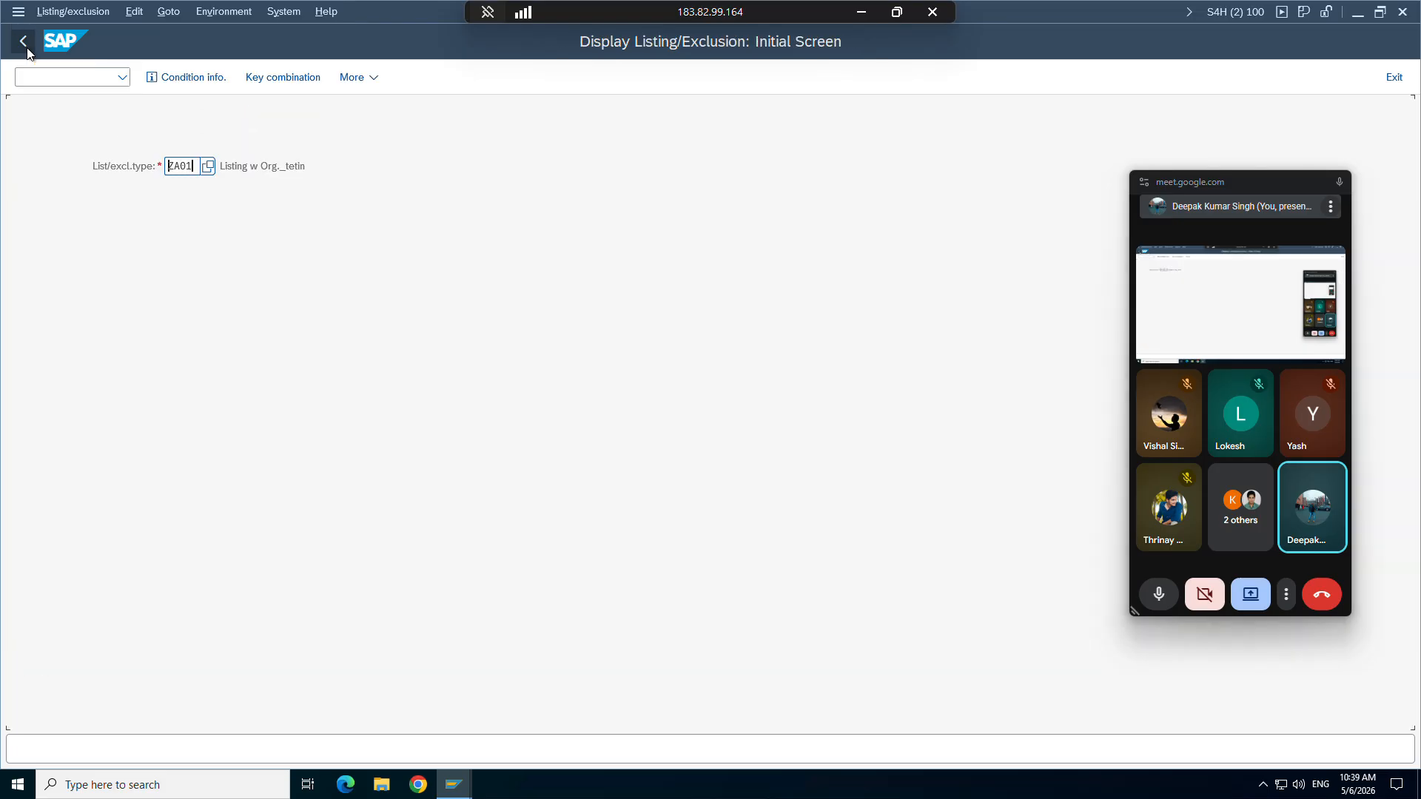
# Step: Open the ZA01 listing in change mode for the customer without a material restriction to view all listed materials
pyautogui.click(94, 15)
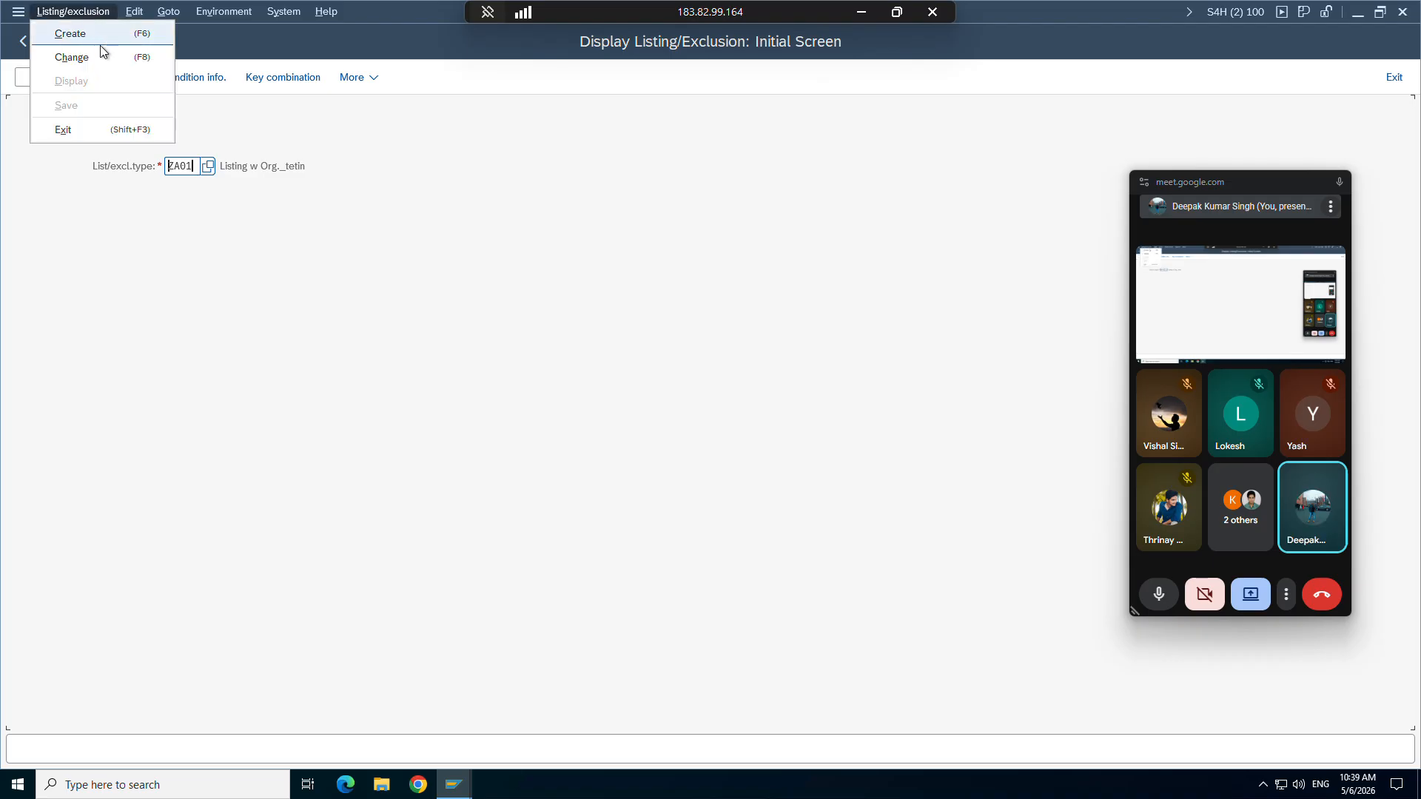
pyautogui.click(100, 58)
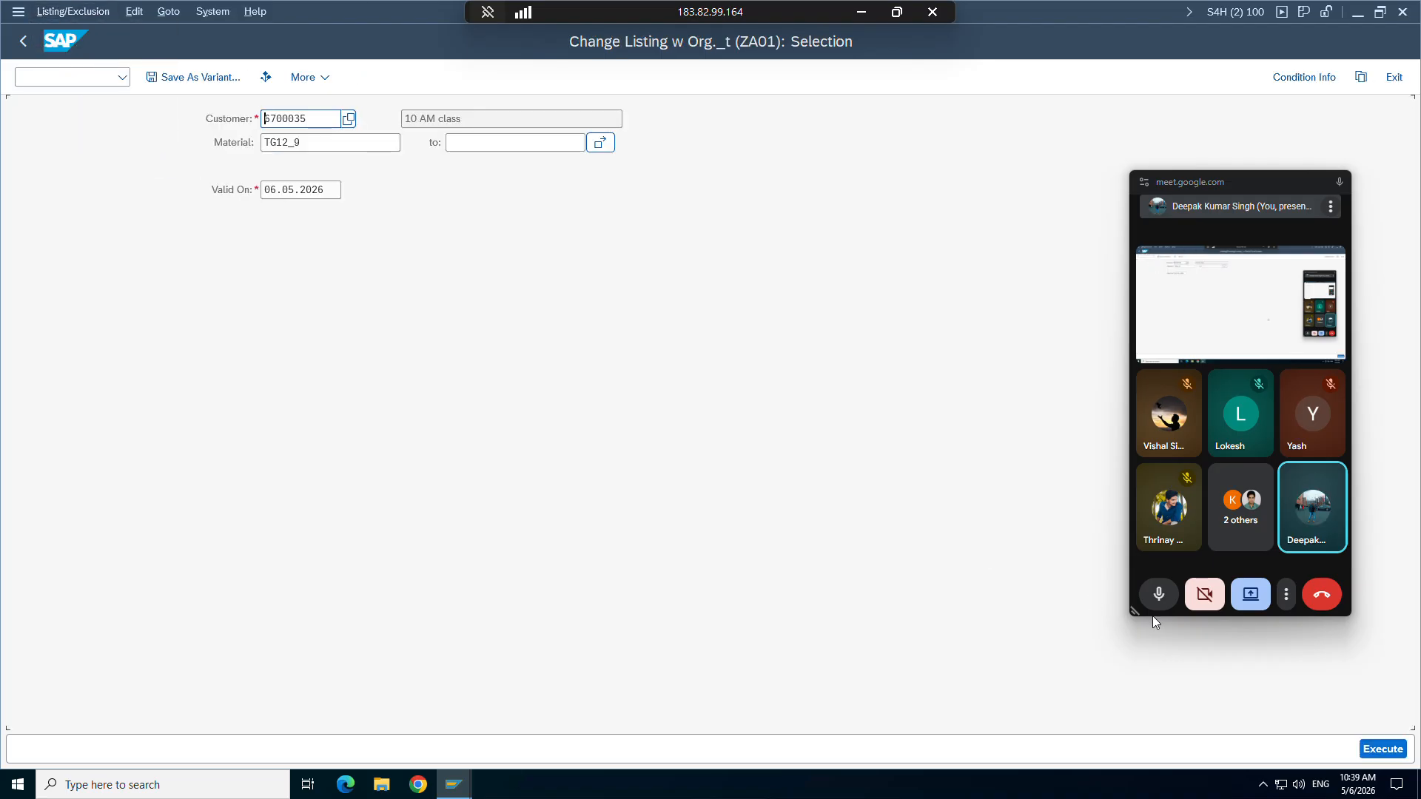
pyautogui.click(328, 143)
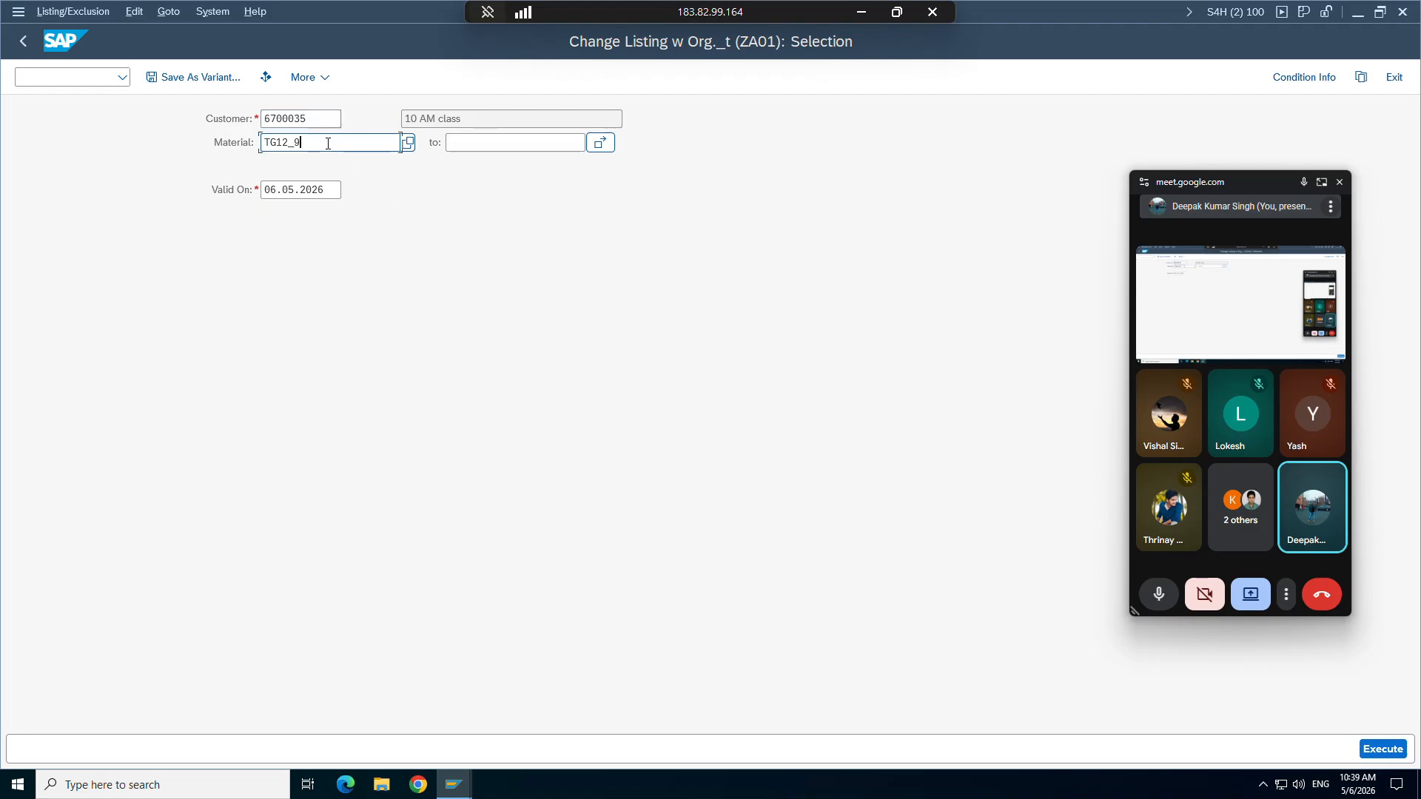
pyautogui.press('BackSpace')
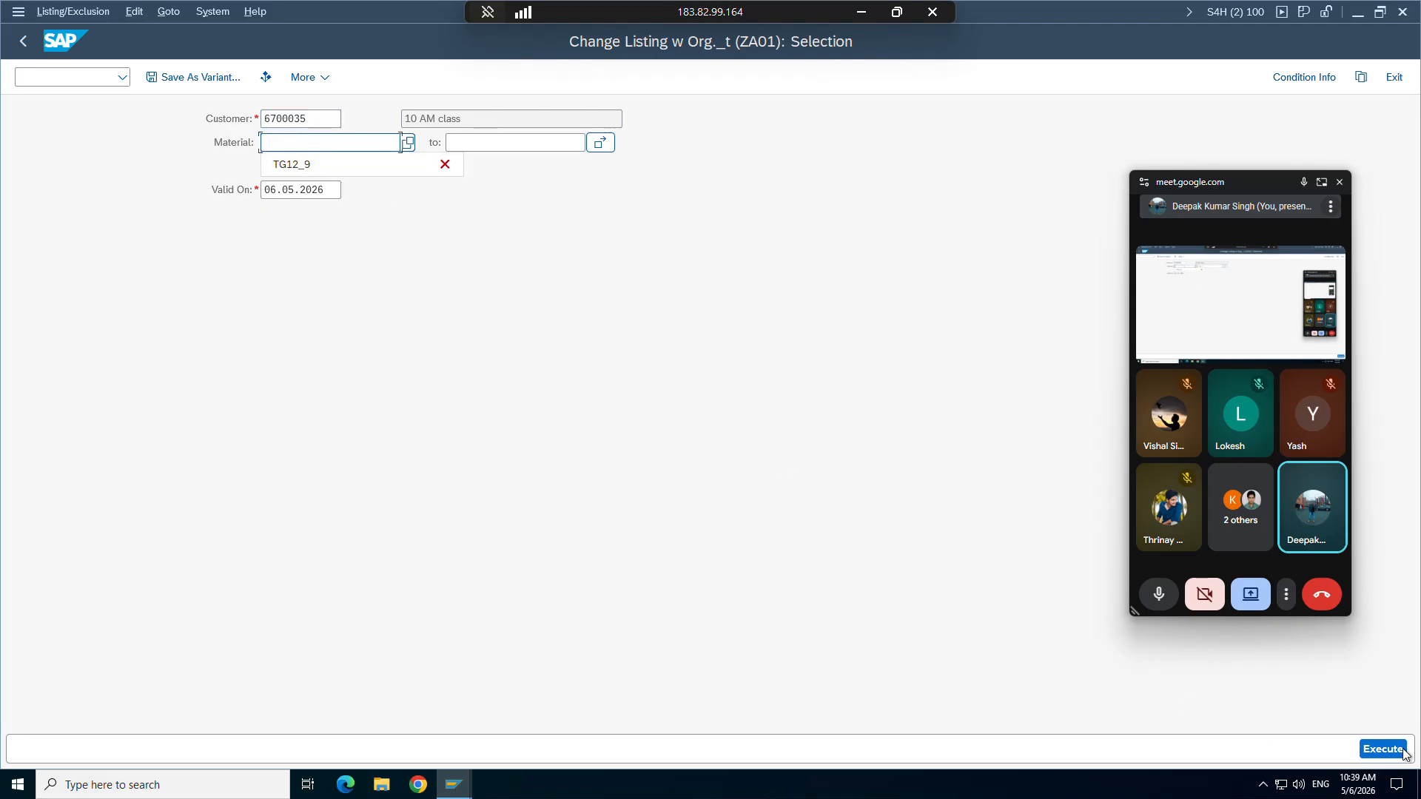
pyautogui.click(1404, 751)
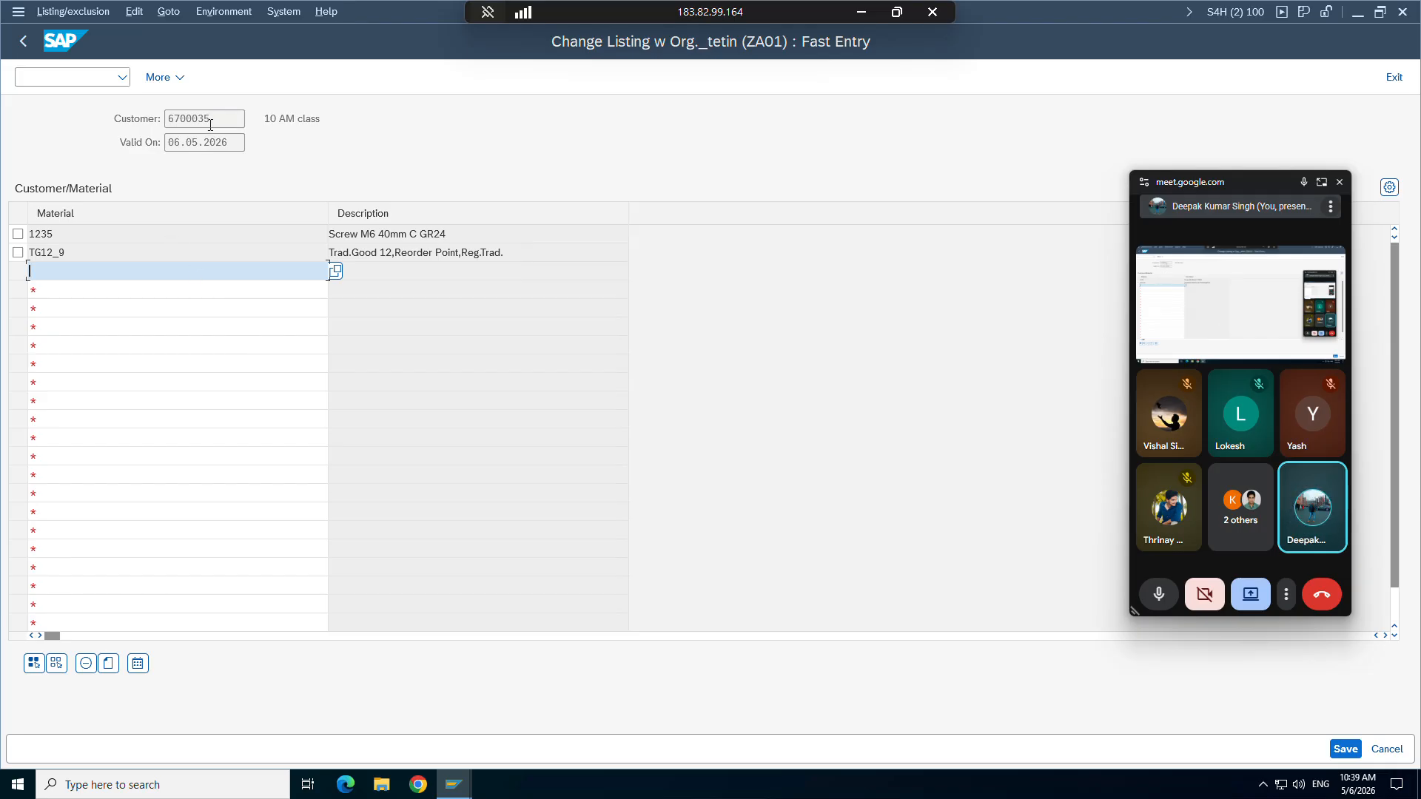
pyautogui.click(73, 252)
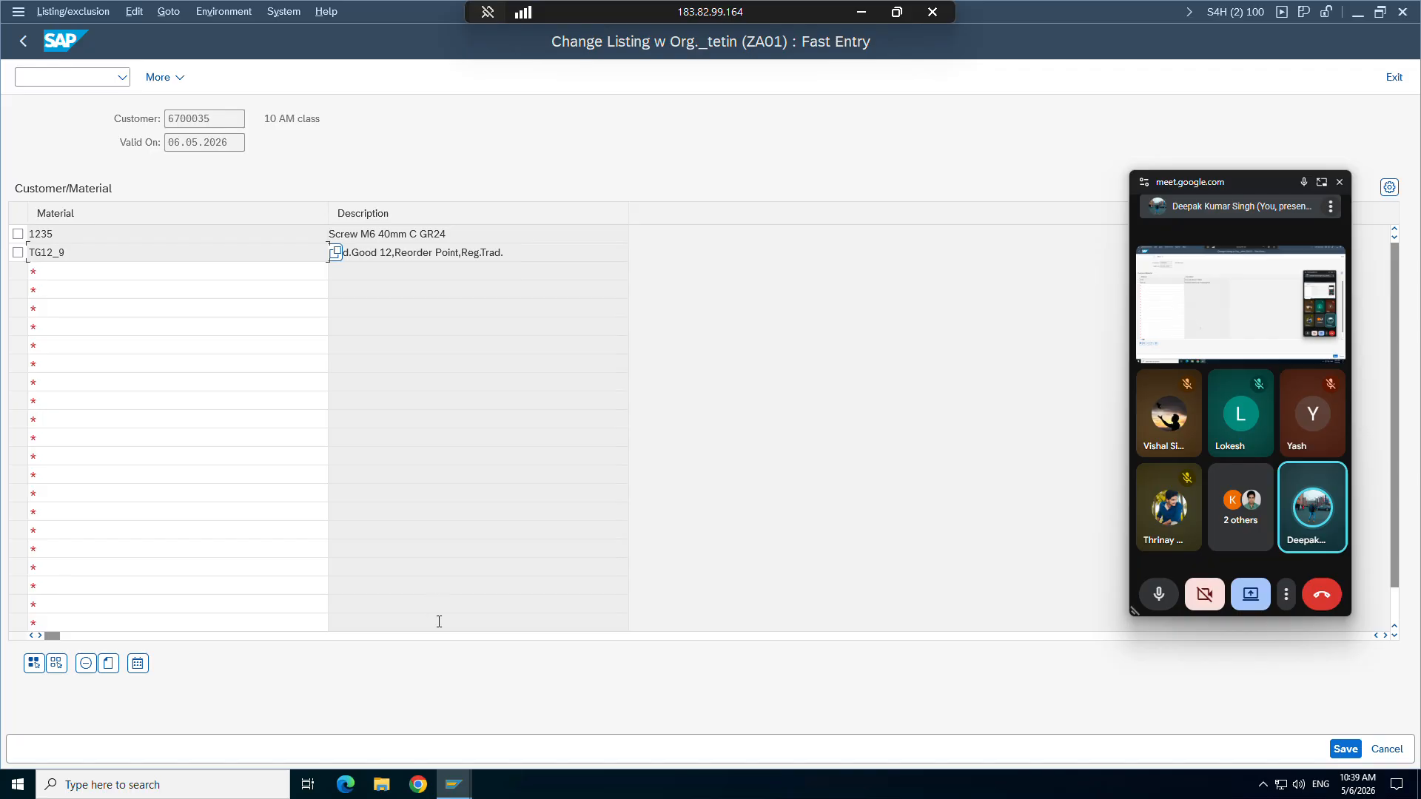
# Step: Switch to the sales order session and restart VA01 to begin a new Standard Order 10AM
pyautogui.moveTo(454, 783)
pyautogui.click(490, 731)
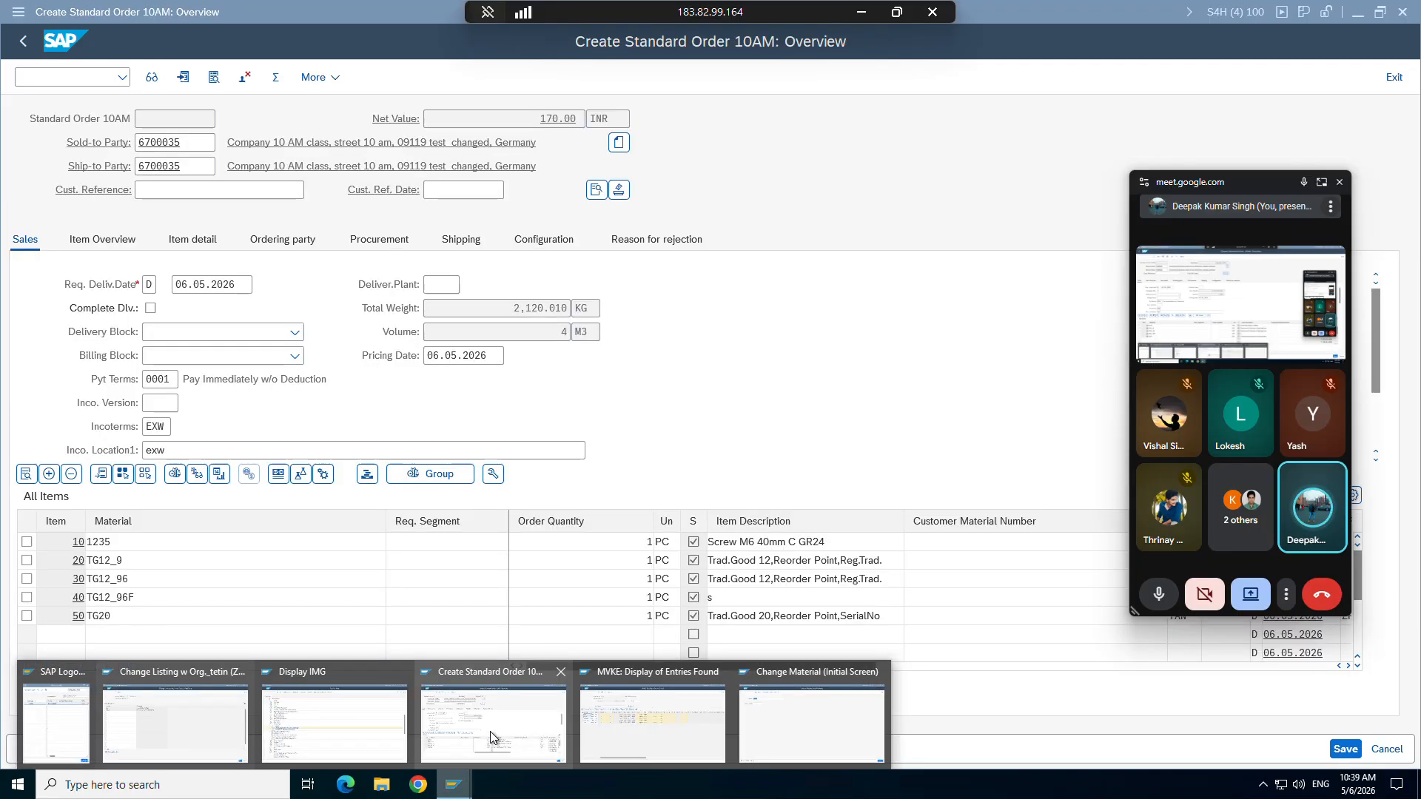
pyautogui.click(24, 82)
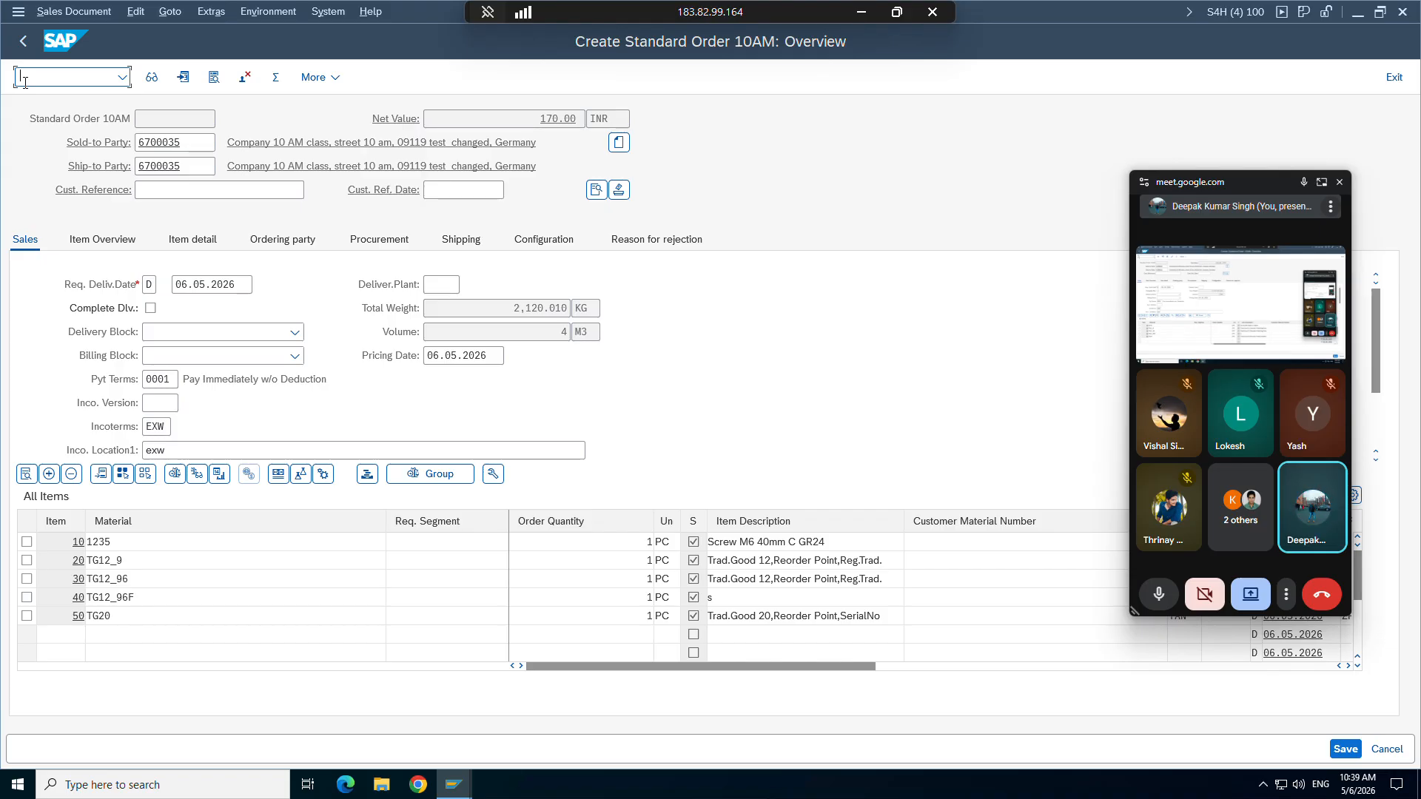
pyautogui.write('/nva01')
pyautogui.press('Return')
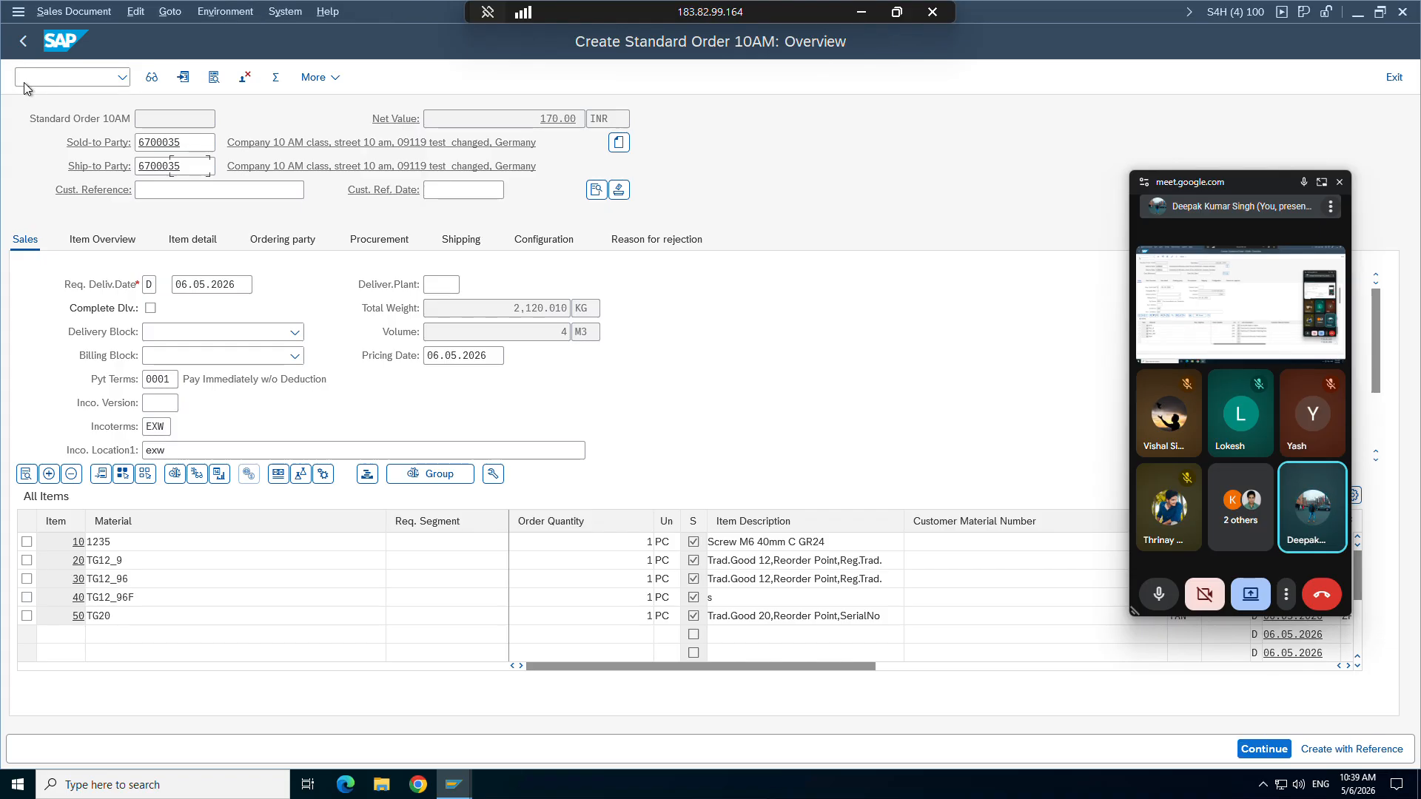
pyautogui.press('Return')
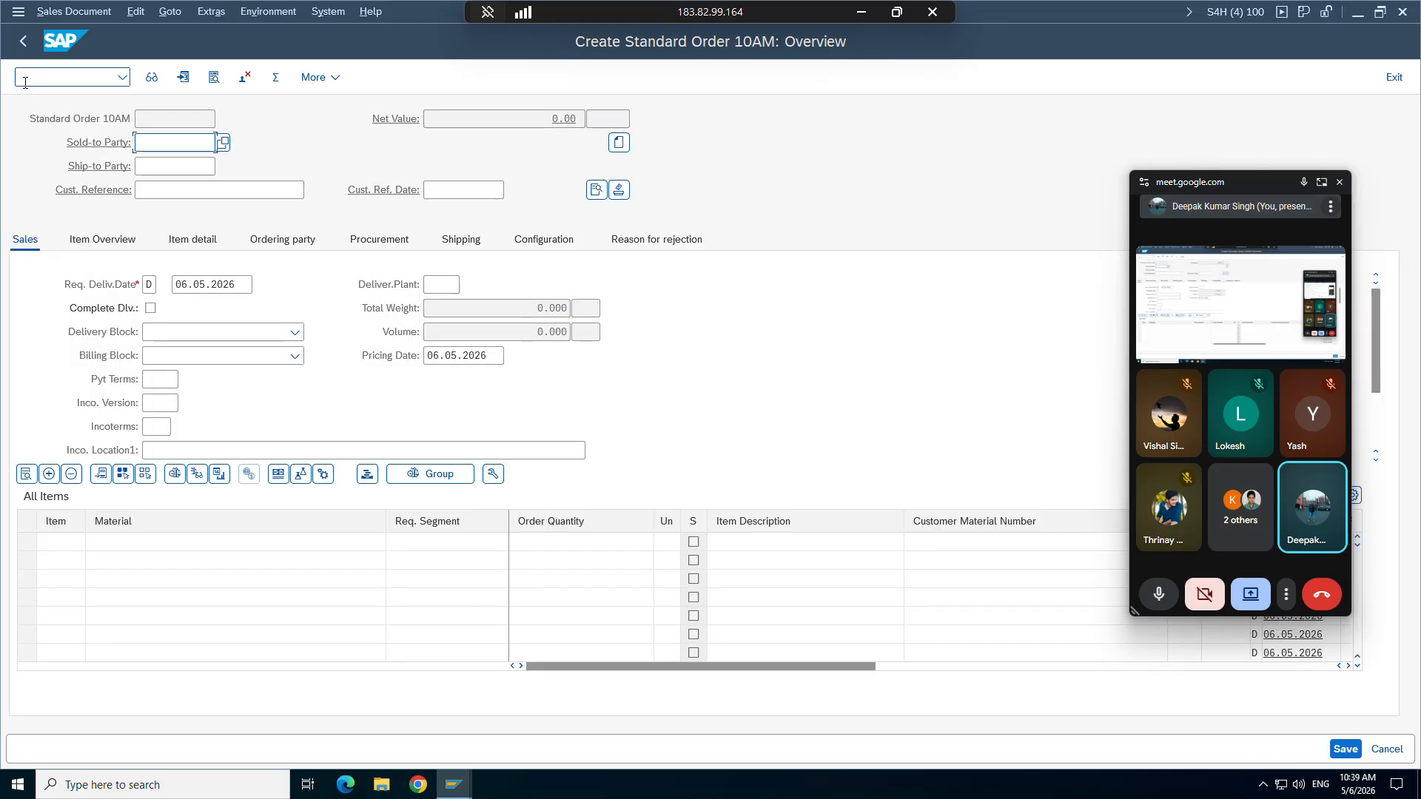
# Step: Enter the customer number as sold-to party and "test" as the customer reference, and confirm the order header
pyautogui.write('6700035')
pyautogui.press('Return')
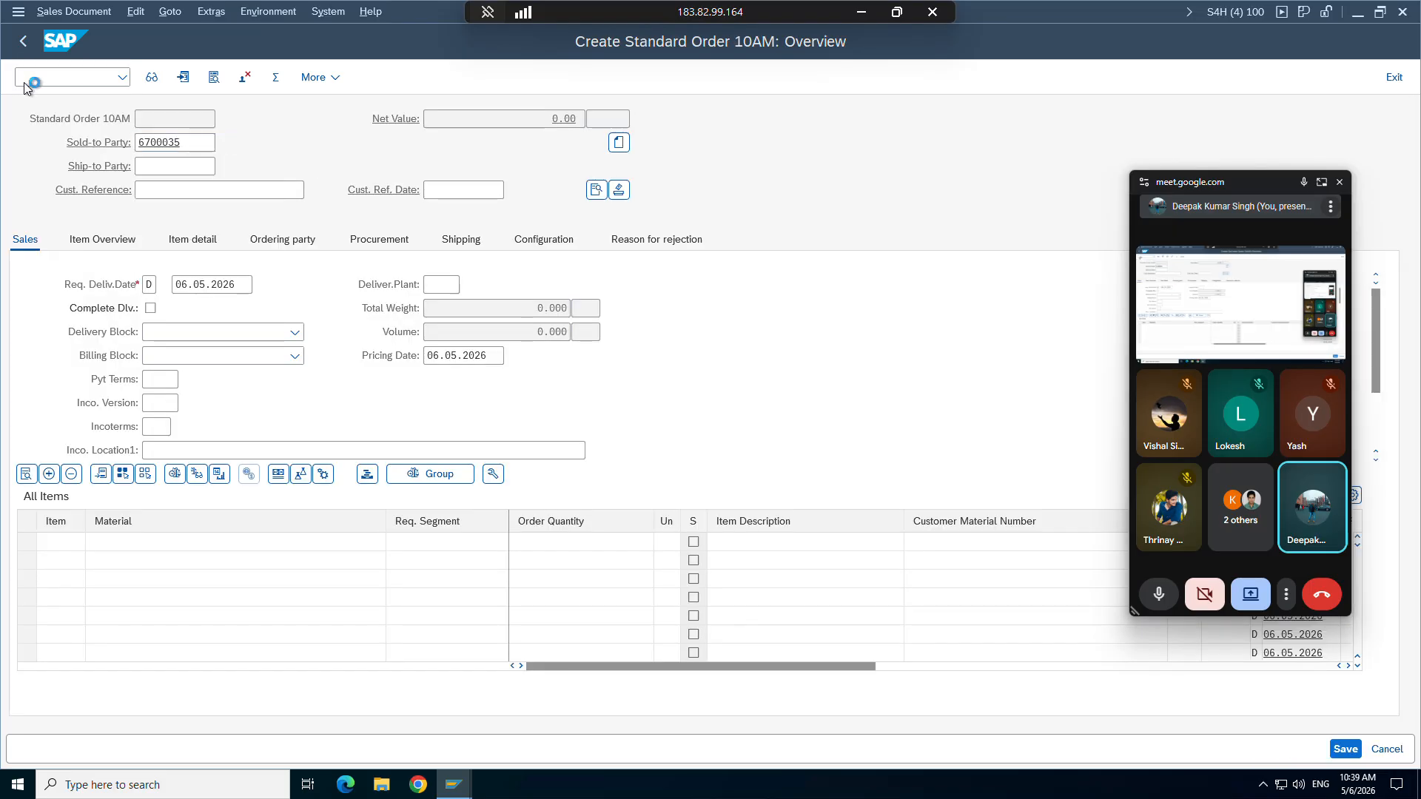
pyautogui.write('test')
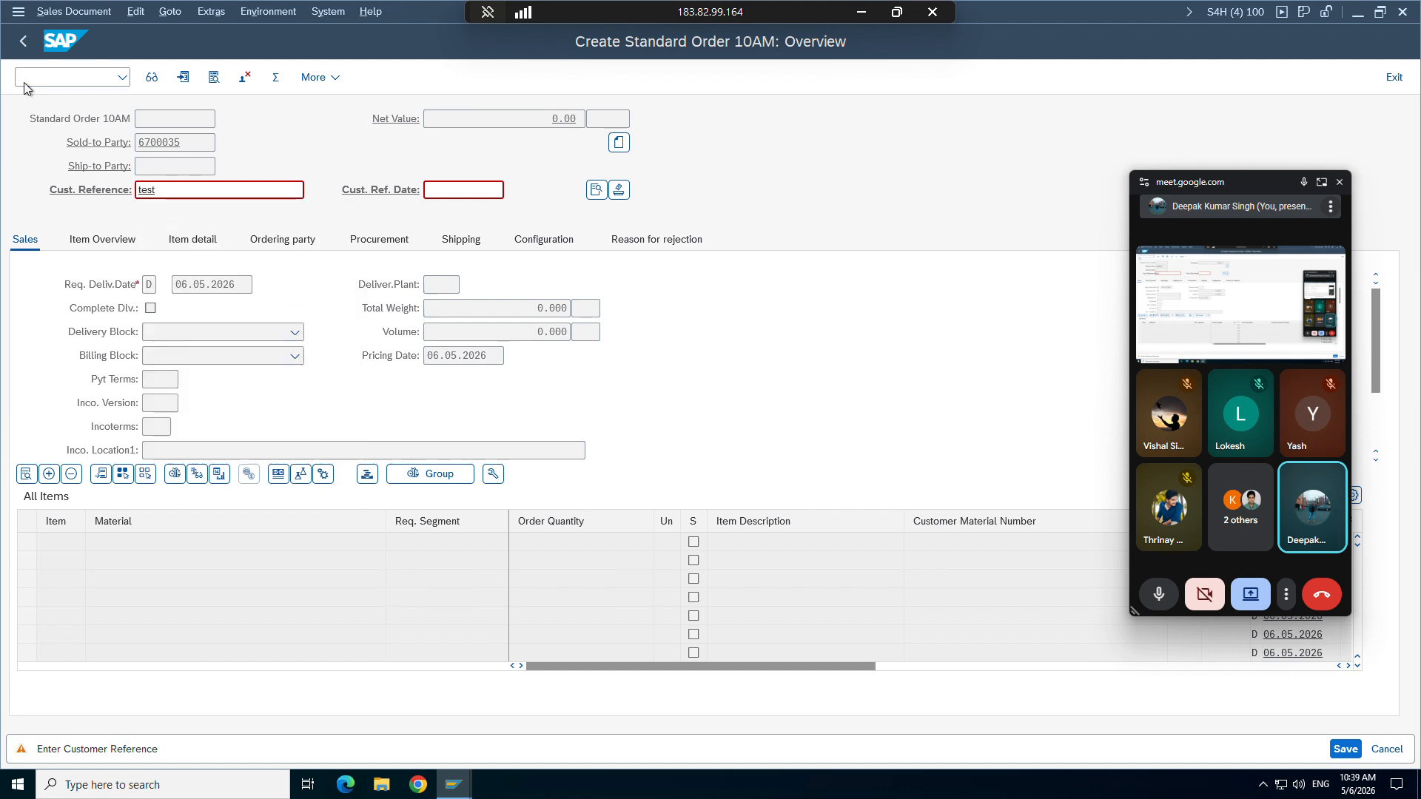
pyautogui.press('Return')
# Step: Copy material TG12_9 from the ZA01 listing records and add it as the first order item with quantity 1
pyautogui.hotkey('alt', 'Tab')
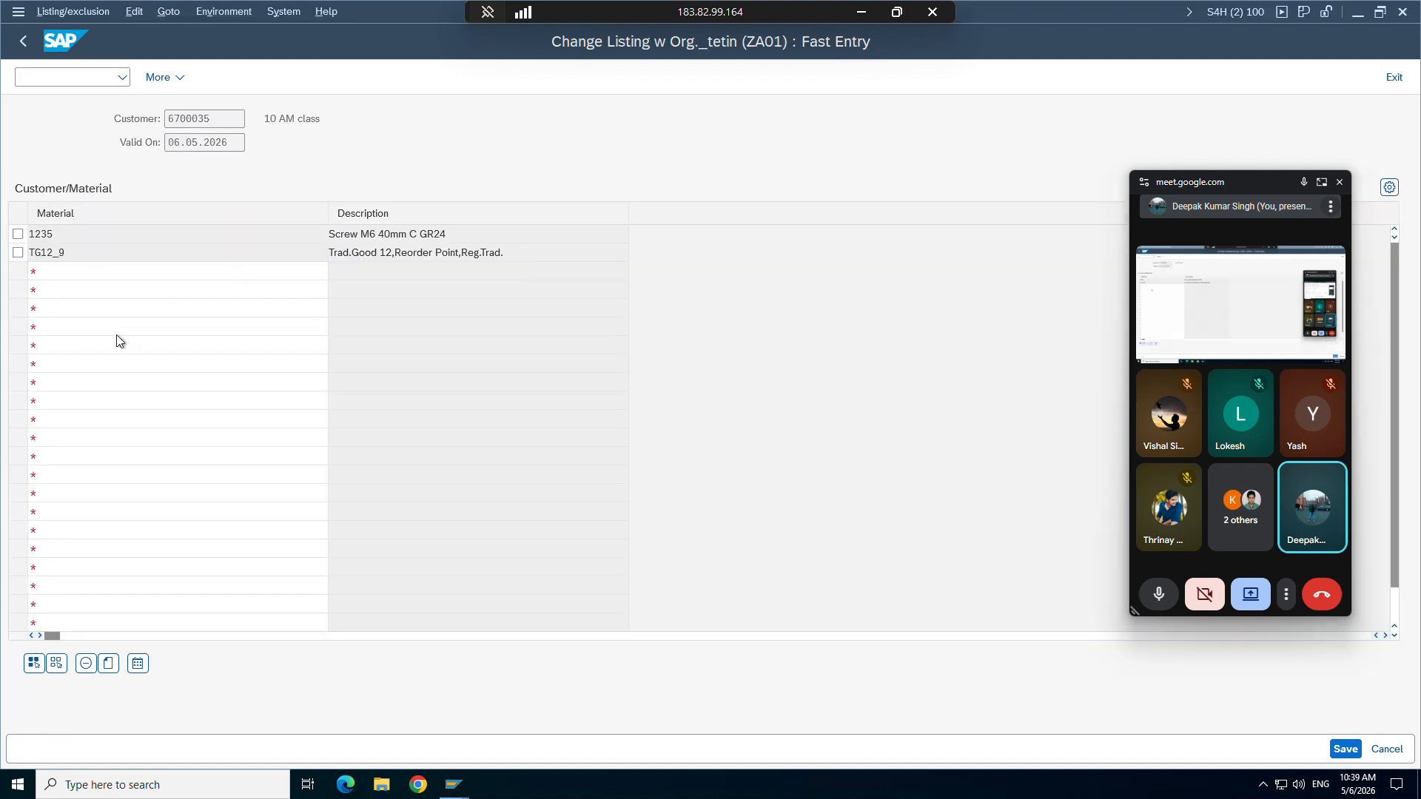
pyautogui.moveTo(61, 252); pyautogui.dragTo(35, 254)
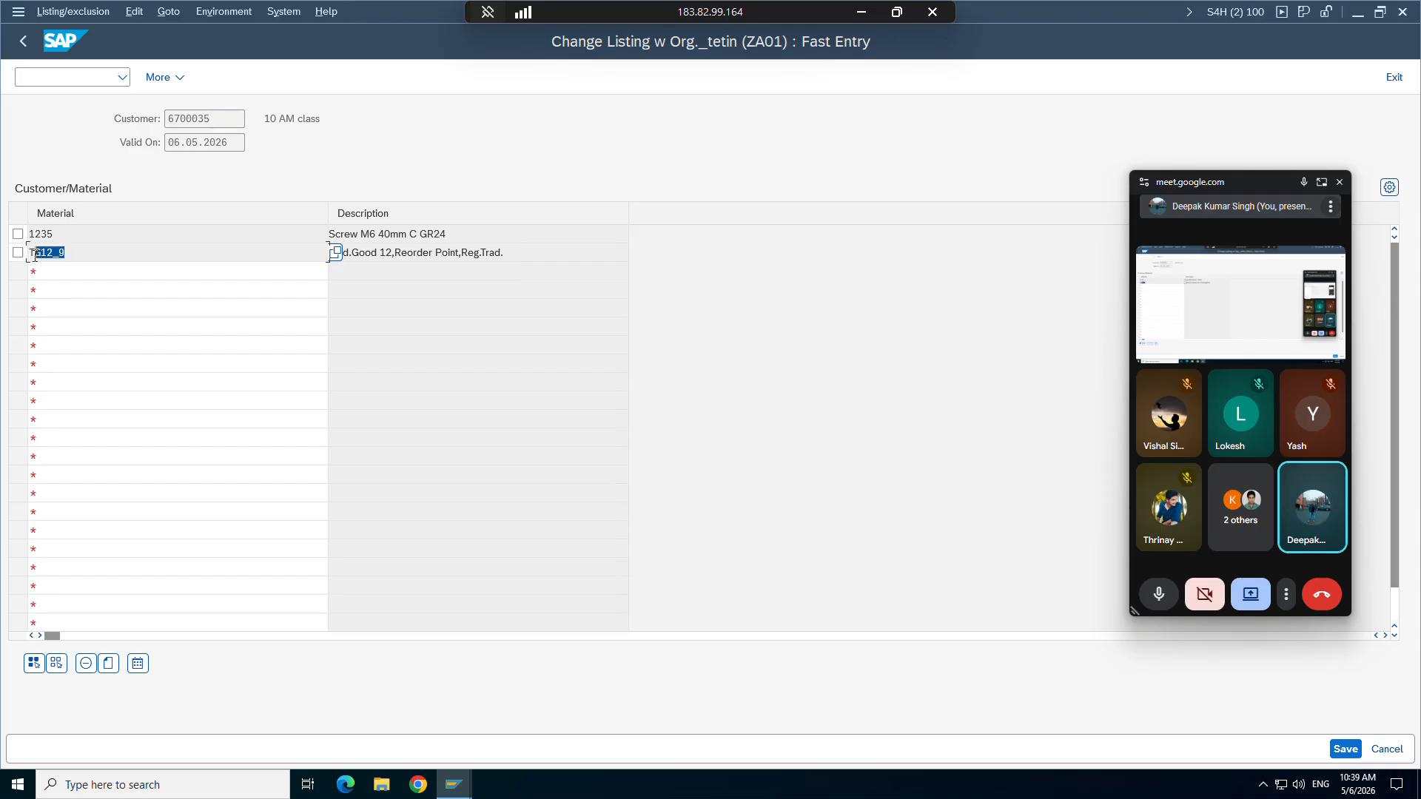
pyautogui.click(453, 784)
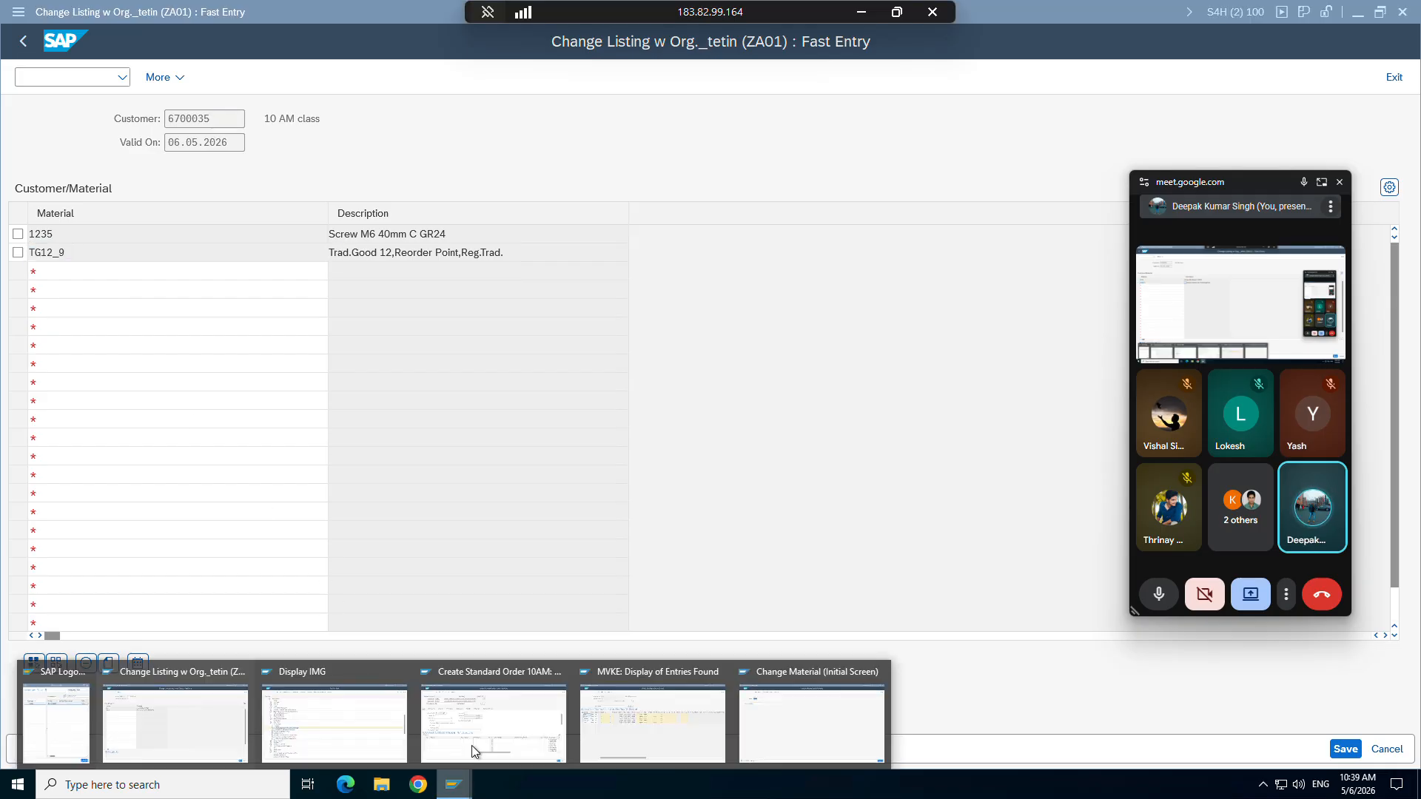
pyautogui.click(510, 722)
pyautogui.click(121, 542)
pyautogui.hotkey('ctrl', 'v')
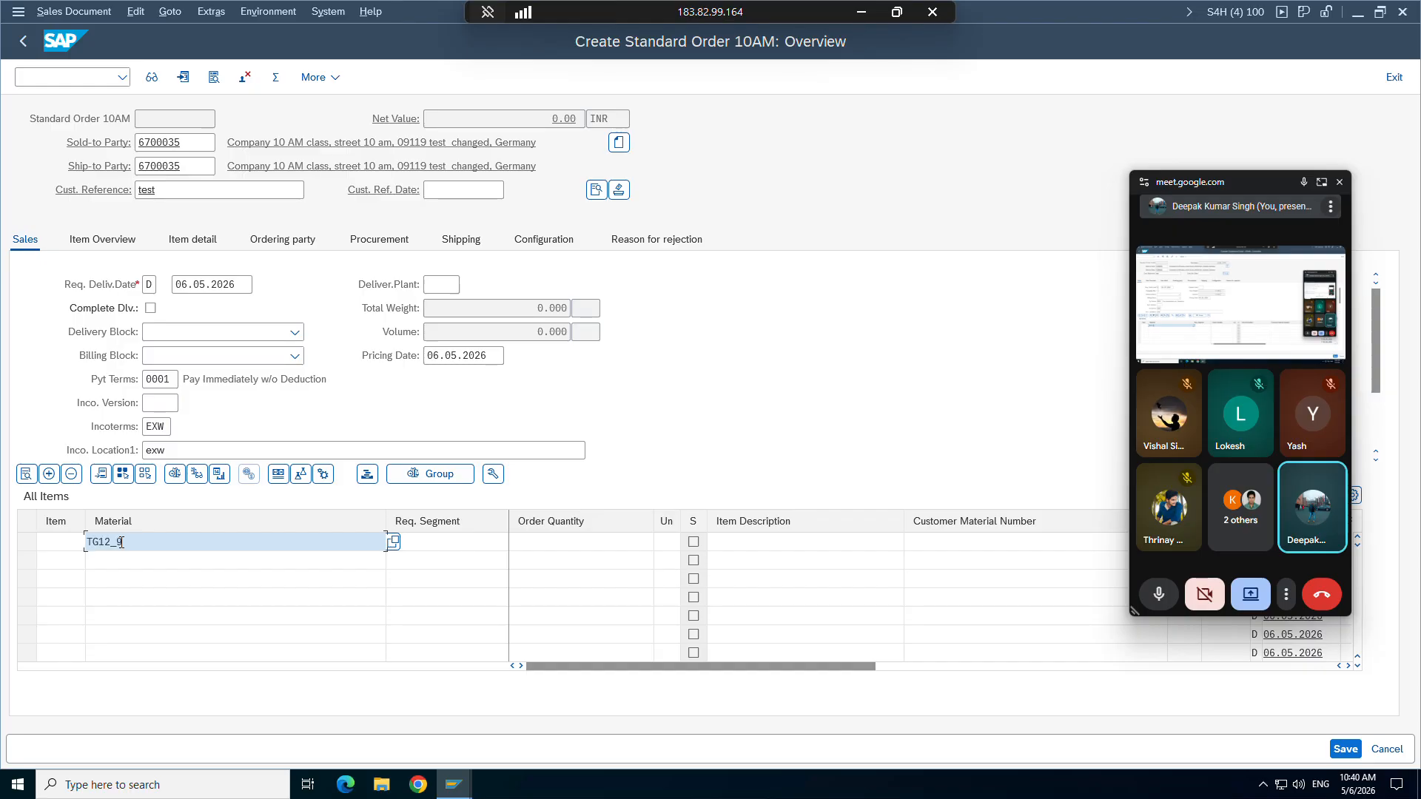
pyautogui.press('Return')
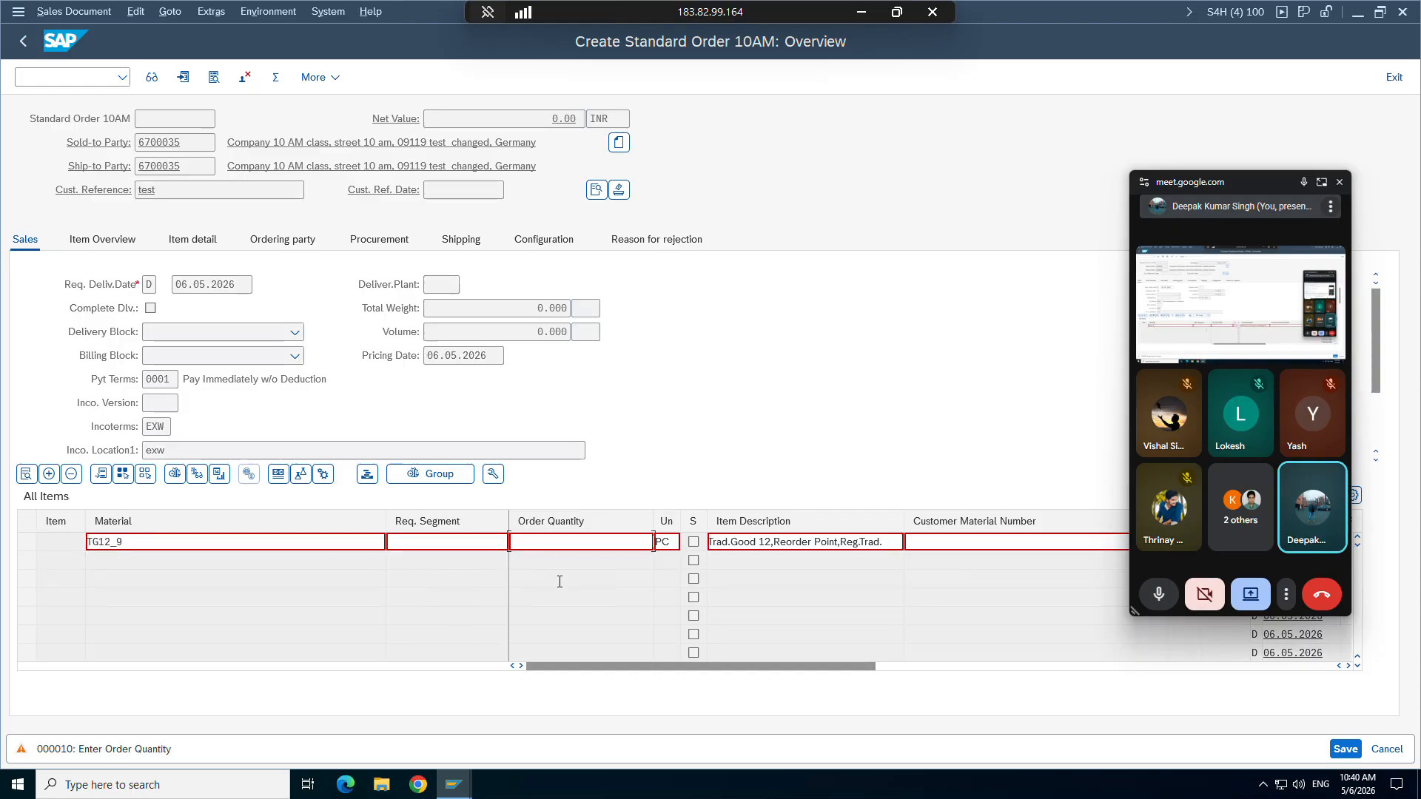
pyautogui.click(589, 541)
pyautogui.write('1')
pyautogui.press('Return')
pyautogui.click(167, 78)
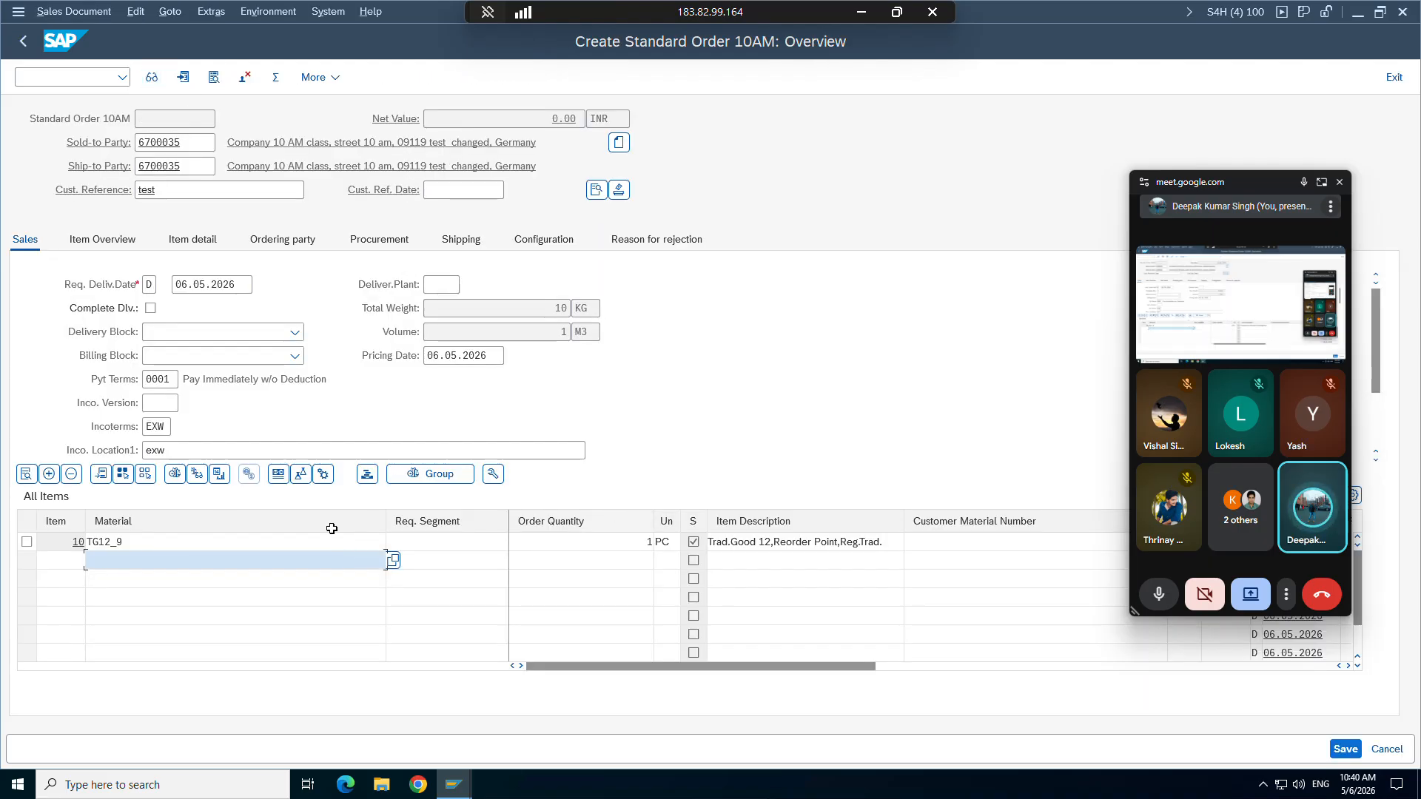
# Step: Try to add material TG12_96f as the second order item
pyautogui.click(121, 556)
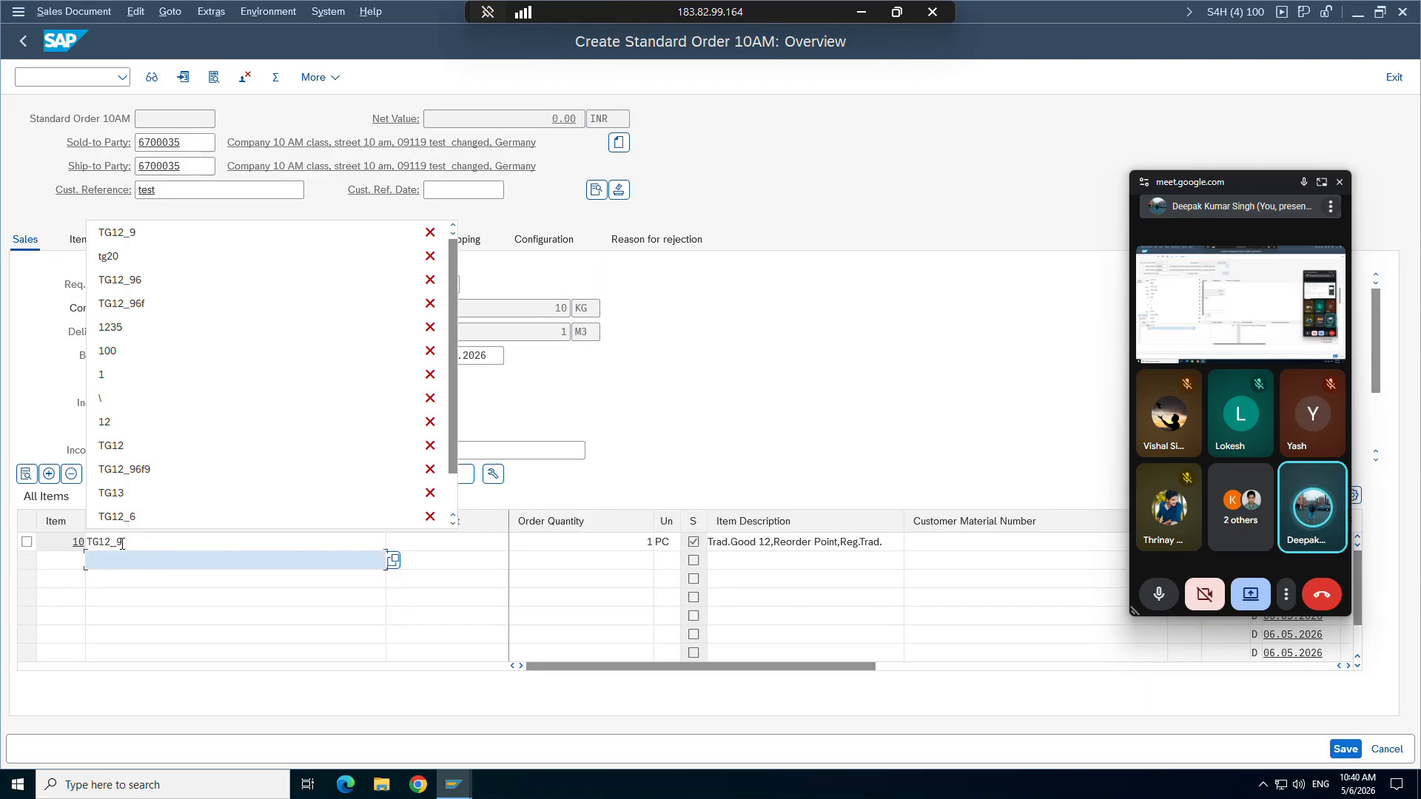
pyautogui.click(162, 308)
pyautogui.moveTo(453, 777)
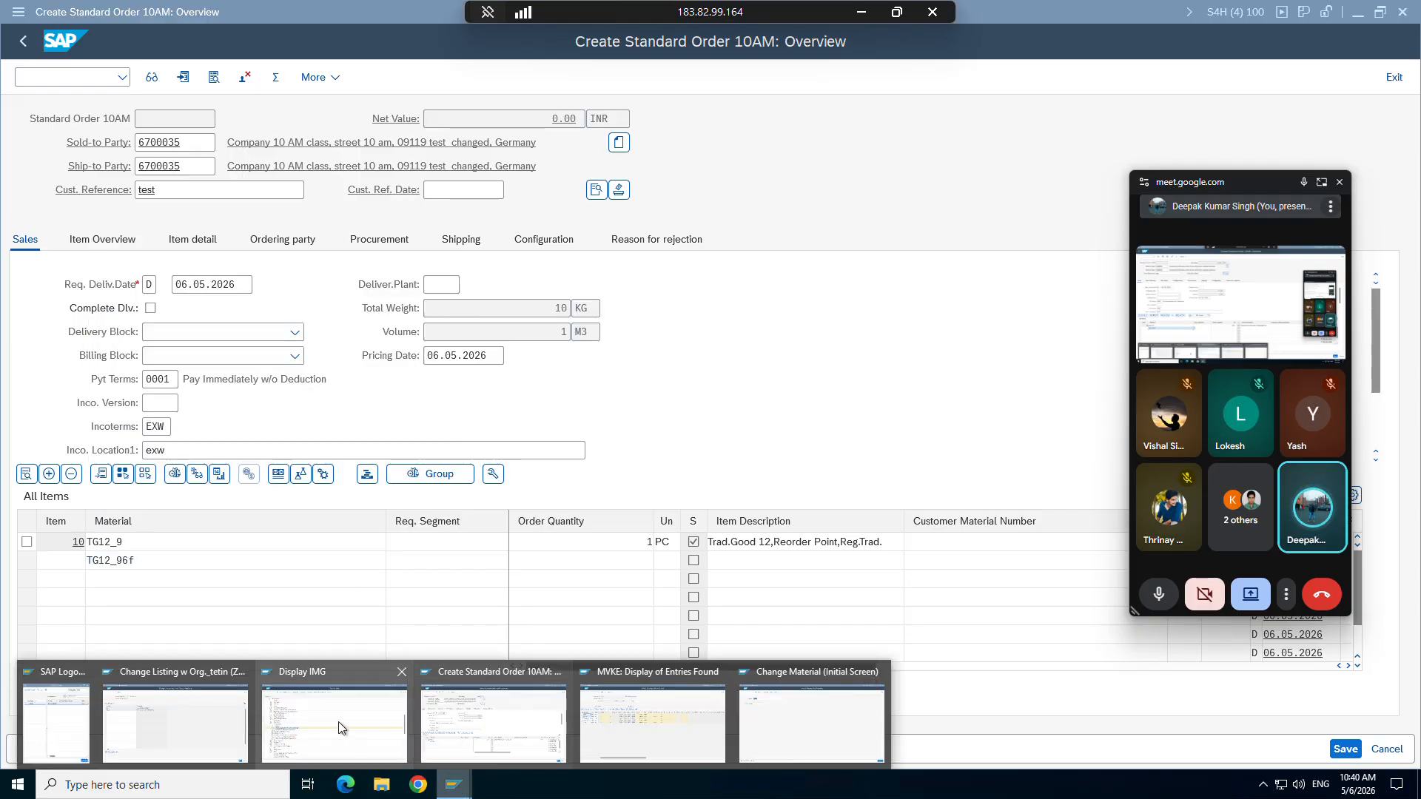
pyautogui.click(206, 722)
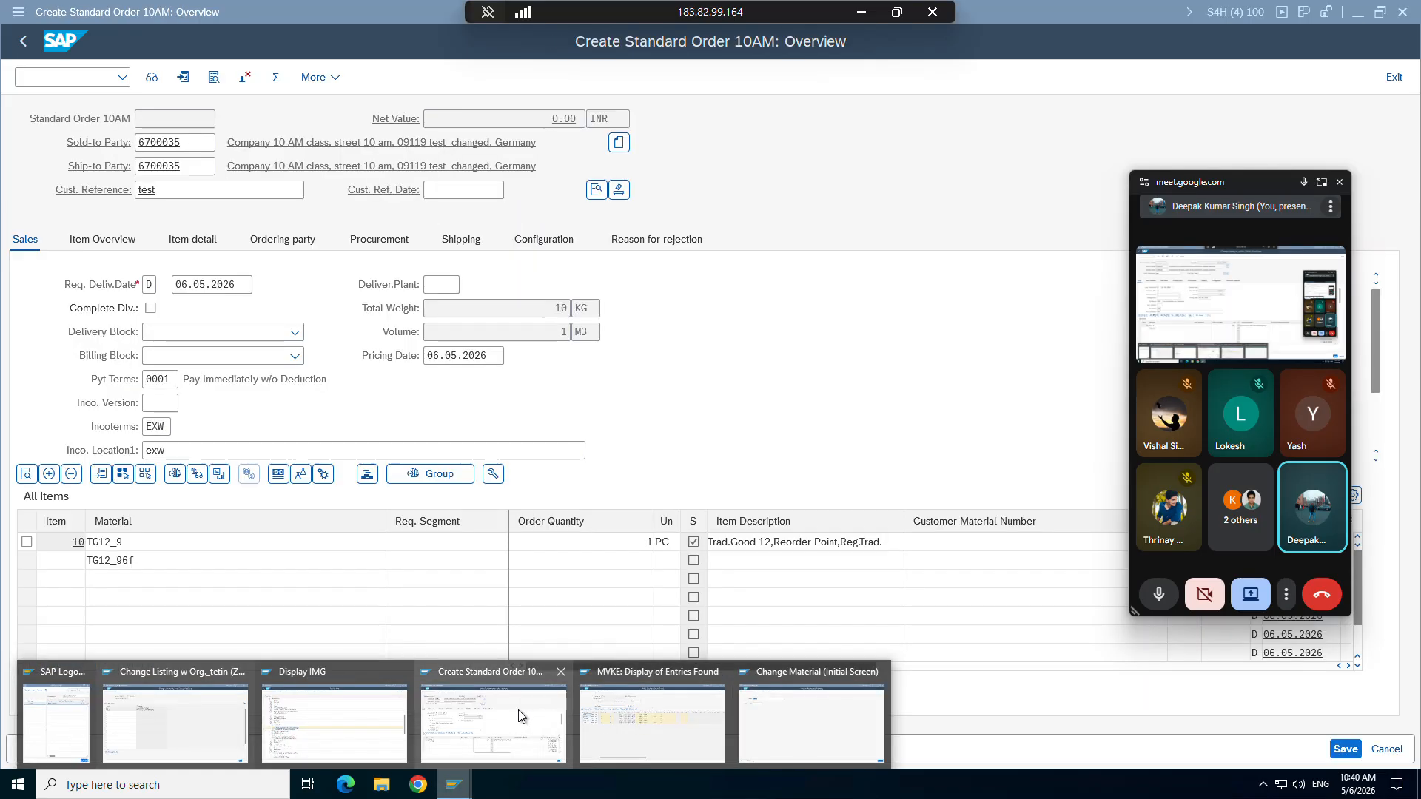
pyautogui.rightClick(518, 709)
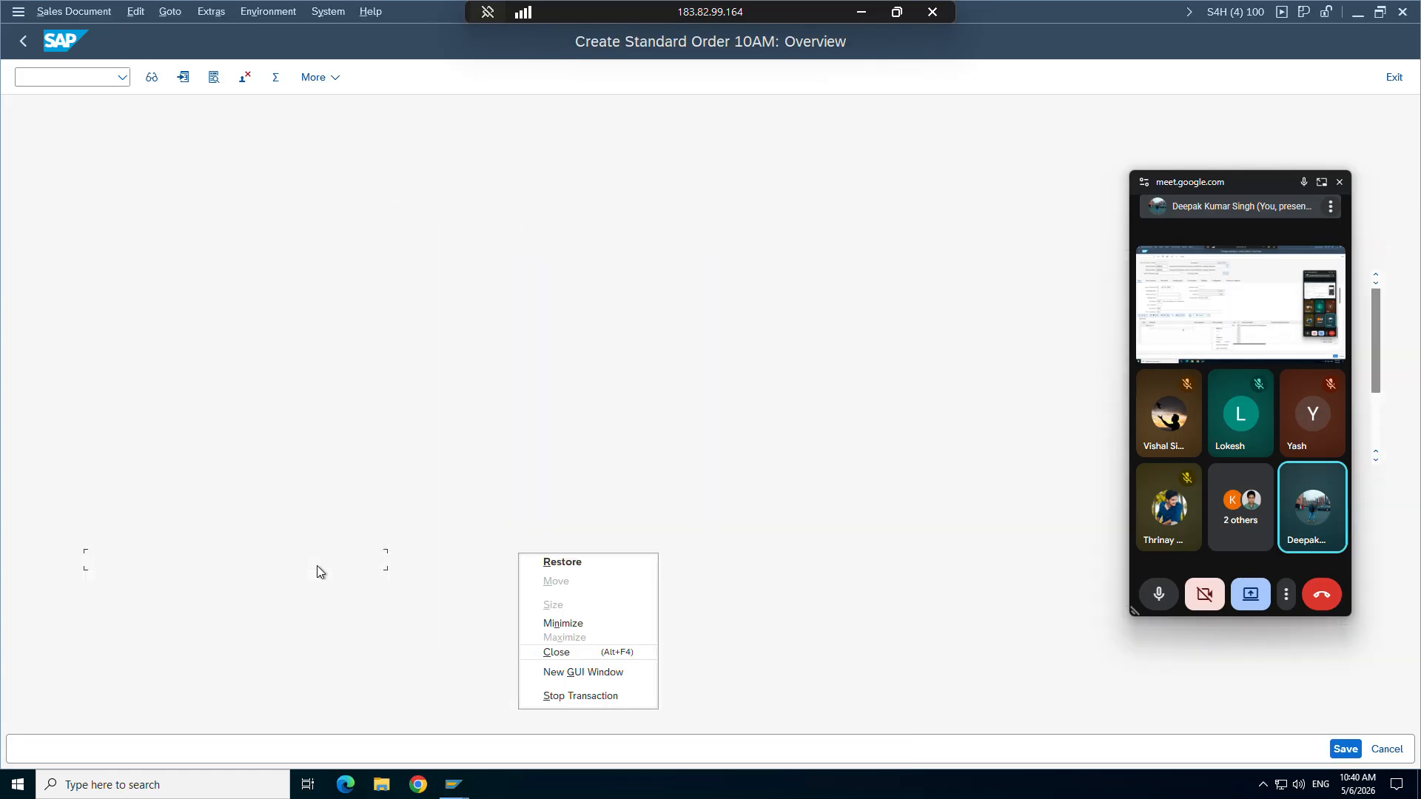
pyautogui.click(319, 571)
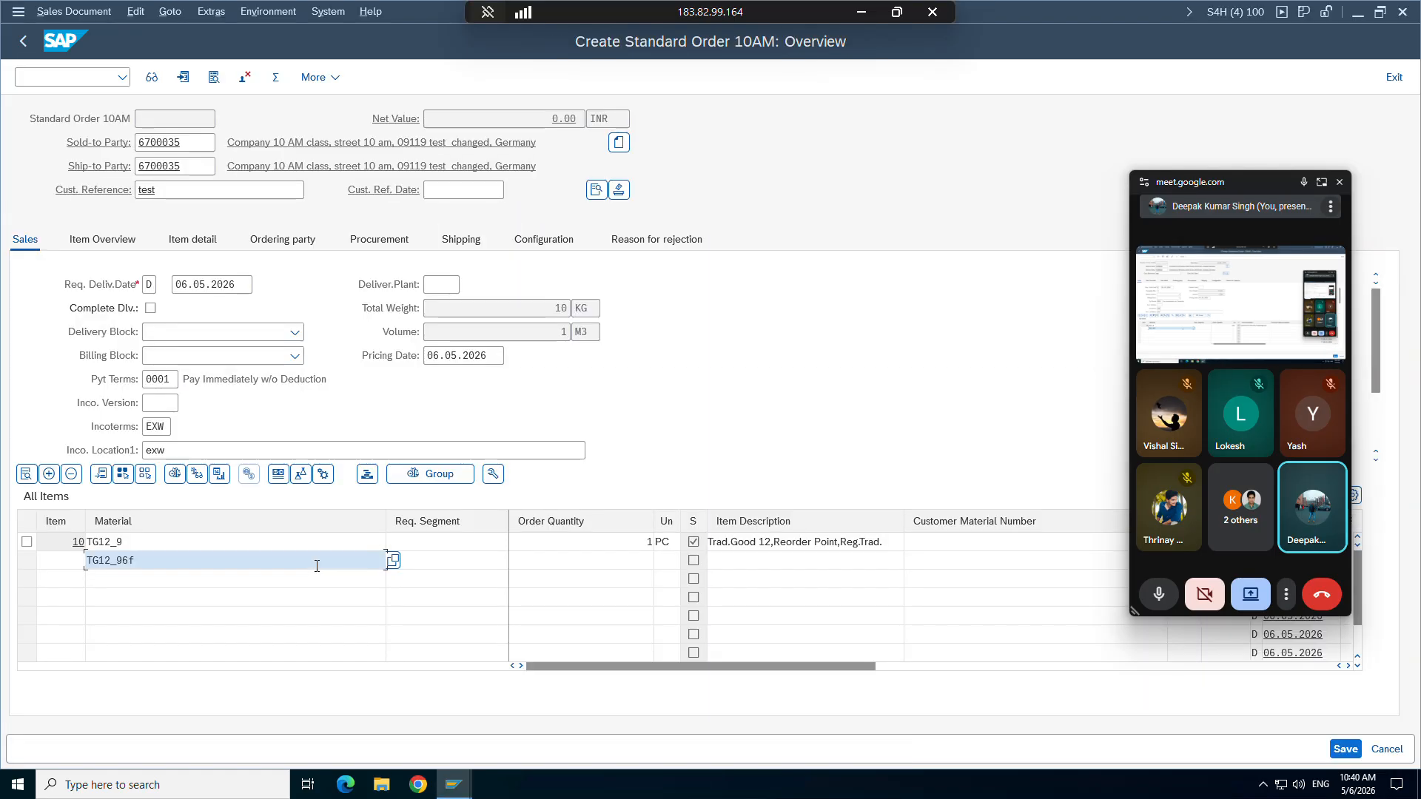
pyautogui.press('Return')
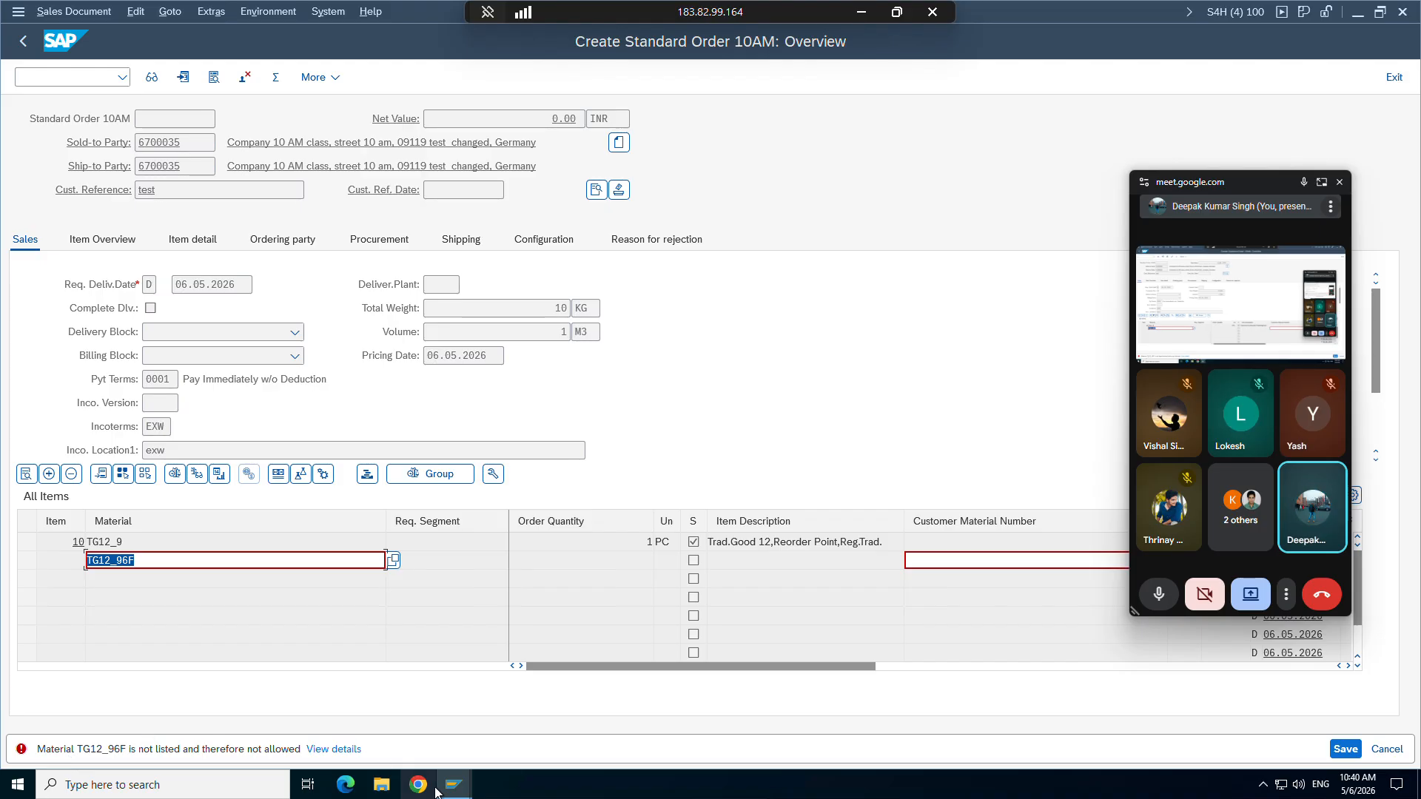
# Step: Check the customer's listed materials in the ZA01 change session and return to its initial screen
pyautogui.moveTo(457, 792)
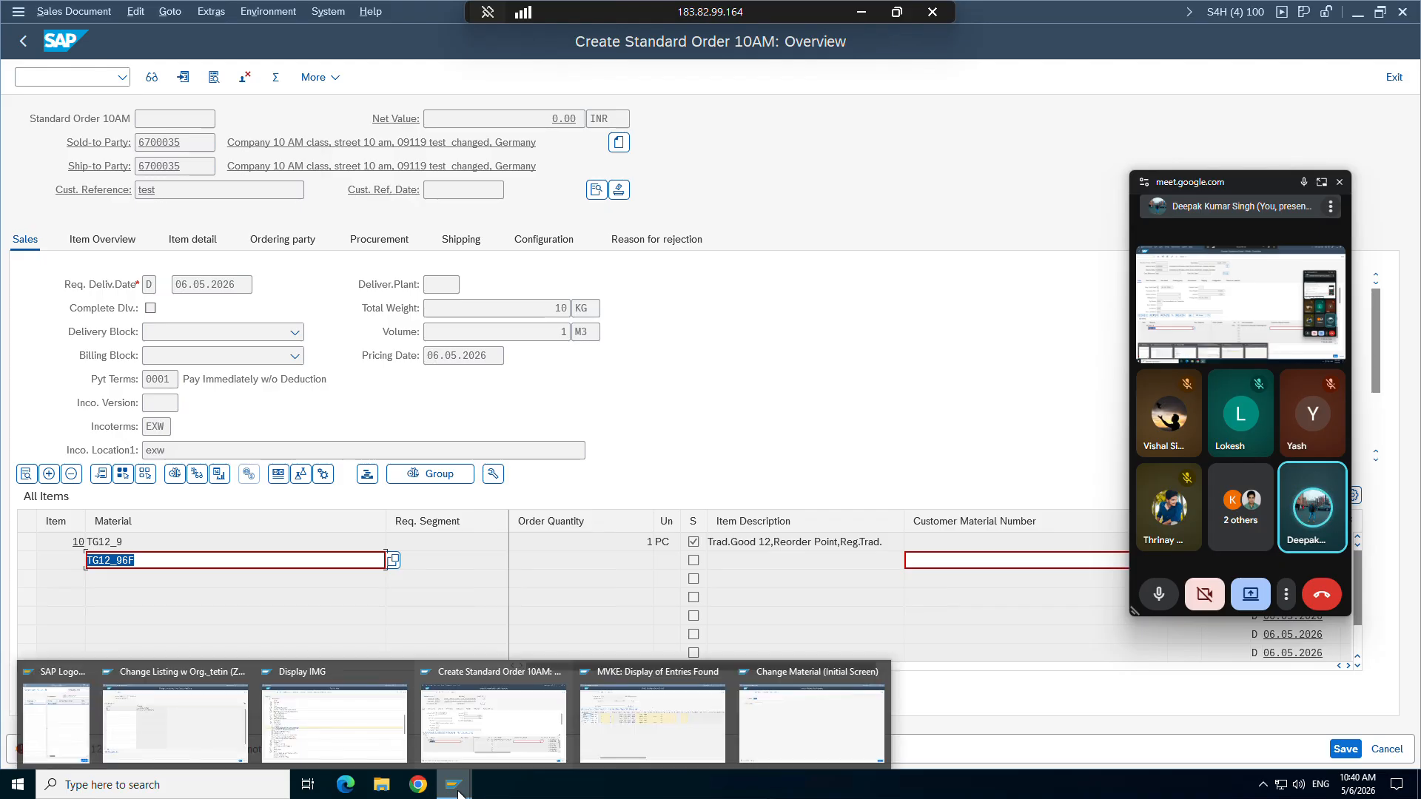
pyautogui.click(216, 713)
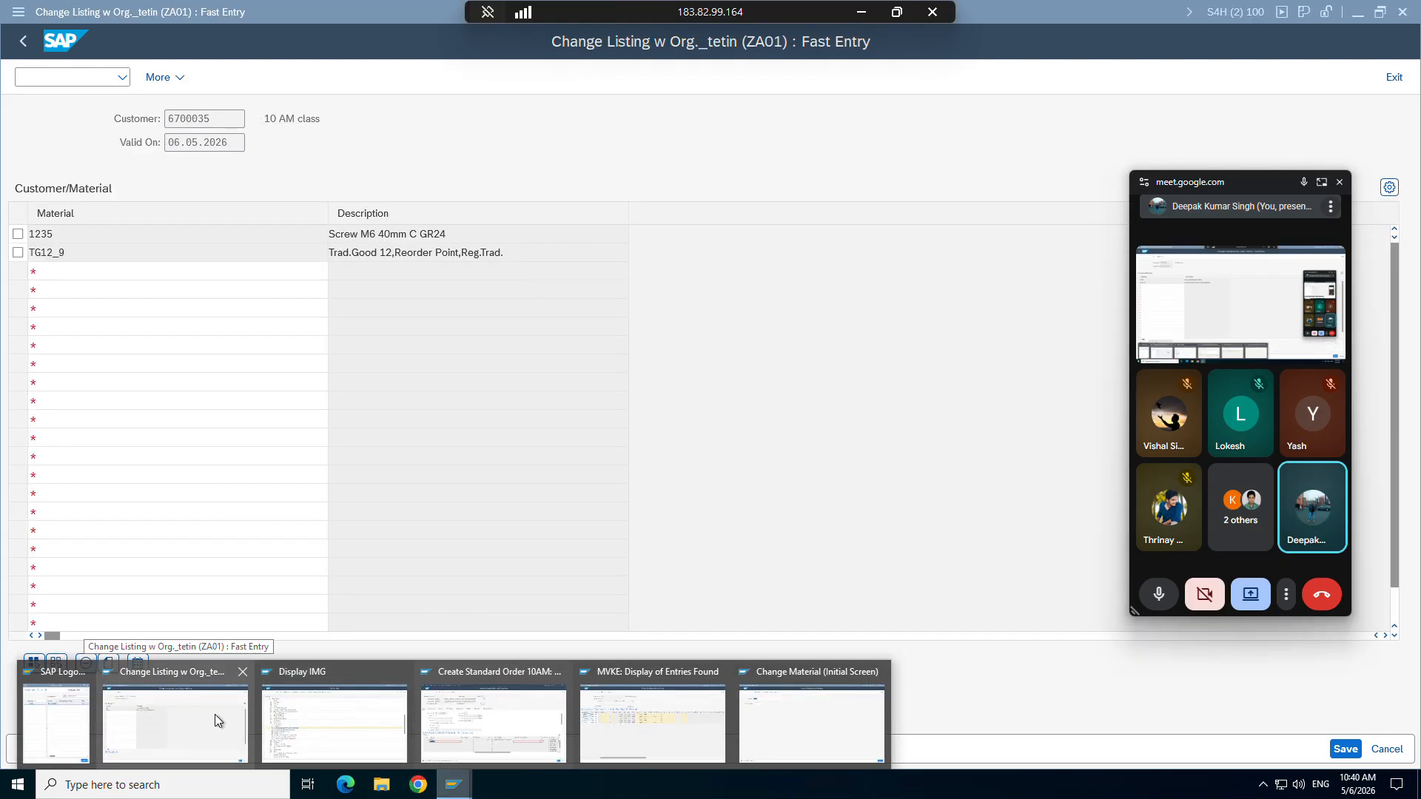
pyautogui.click(215, 713)
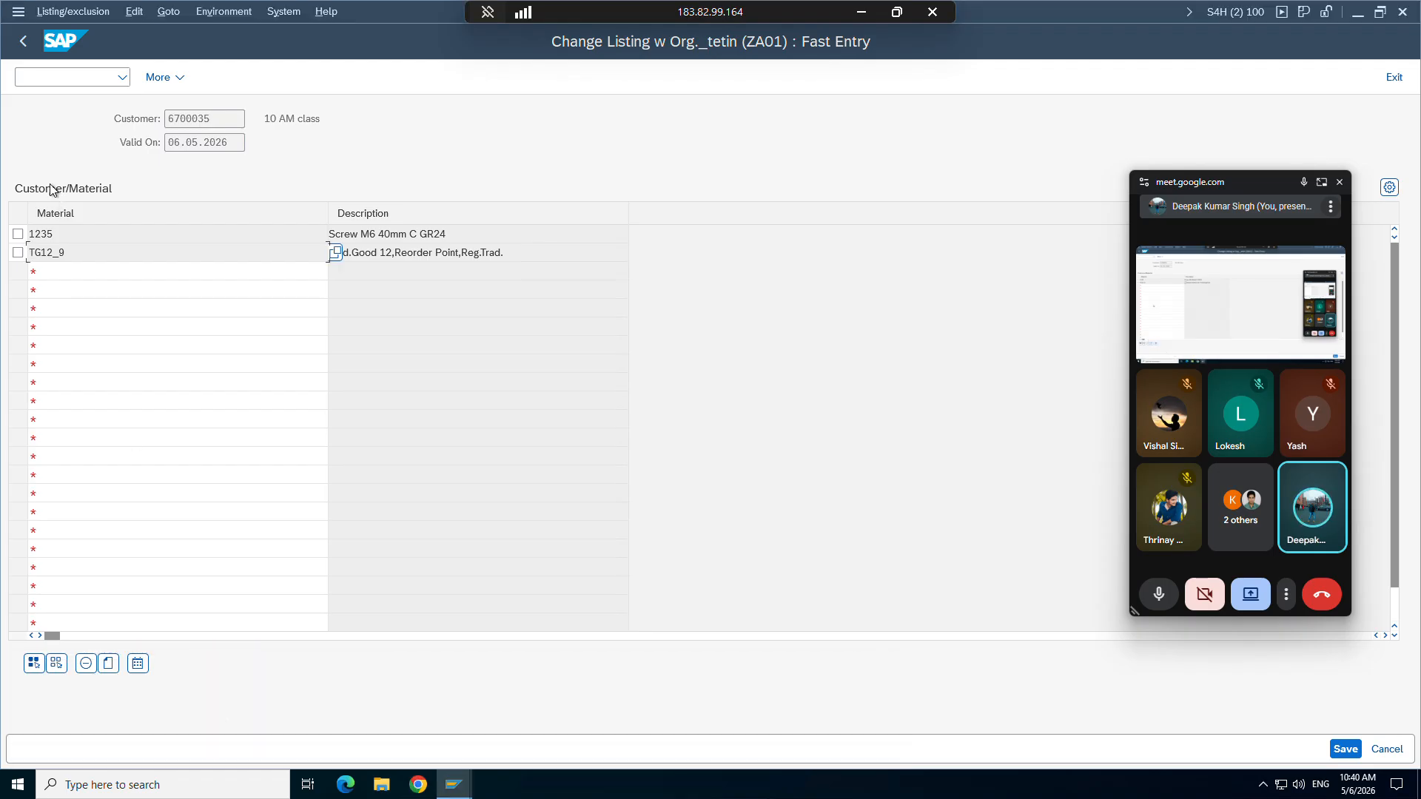
pyautogui.click(24, 44)
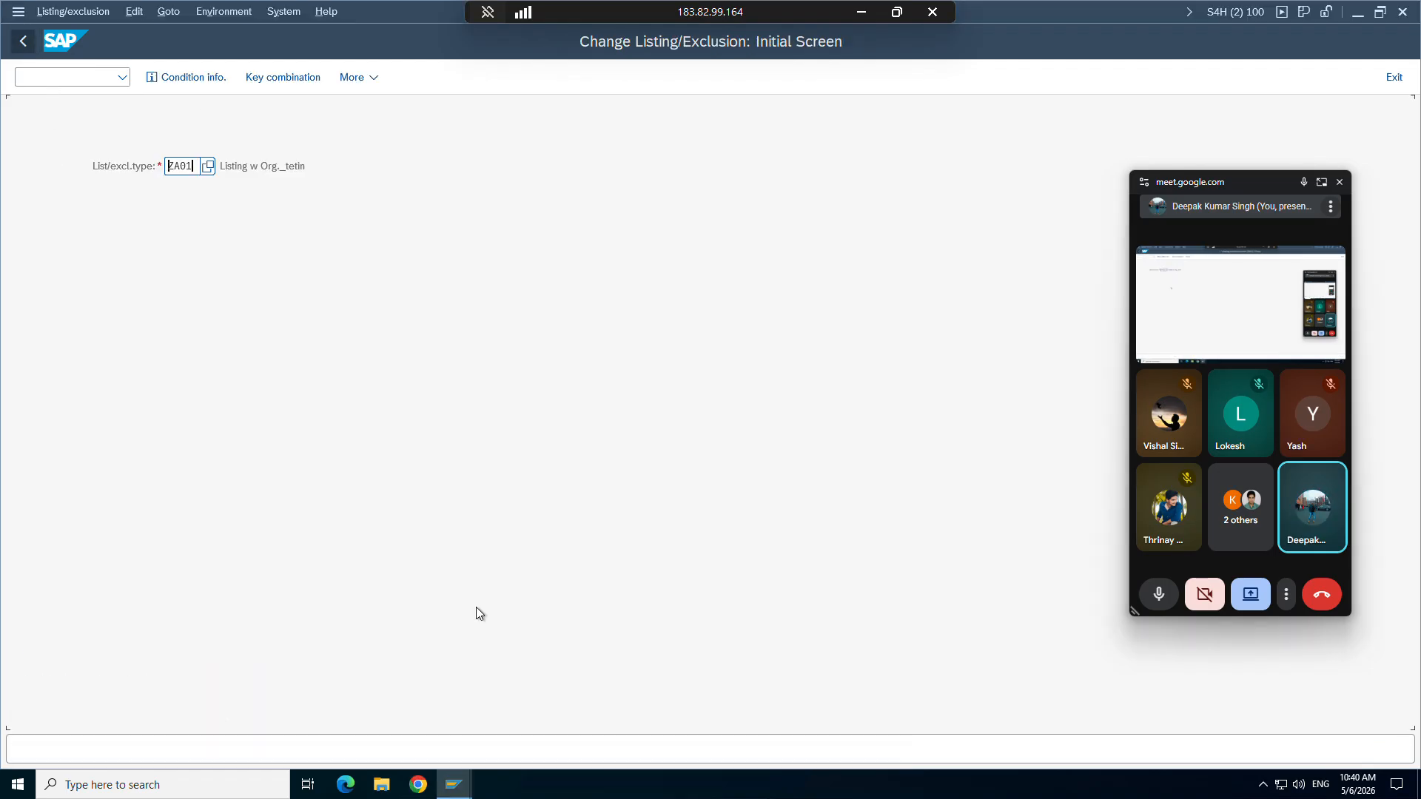
# Step: In the listing/exclusion procedures, copy B00001 with all dependent entries as ZB0001, described as "Exclusion w_testing"
pyautogui.moveTo(454, 784)
pyautogui.click(371, 732)
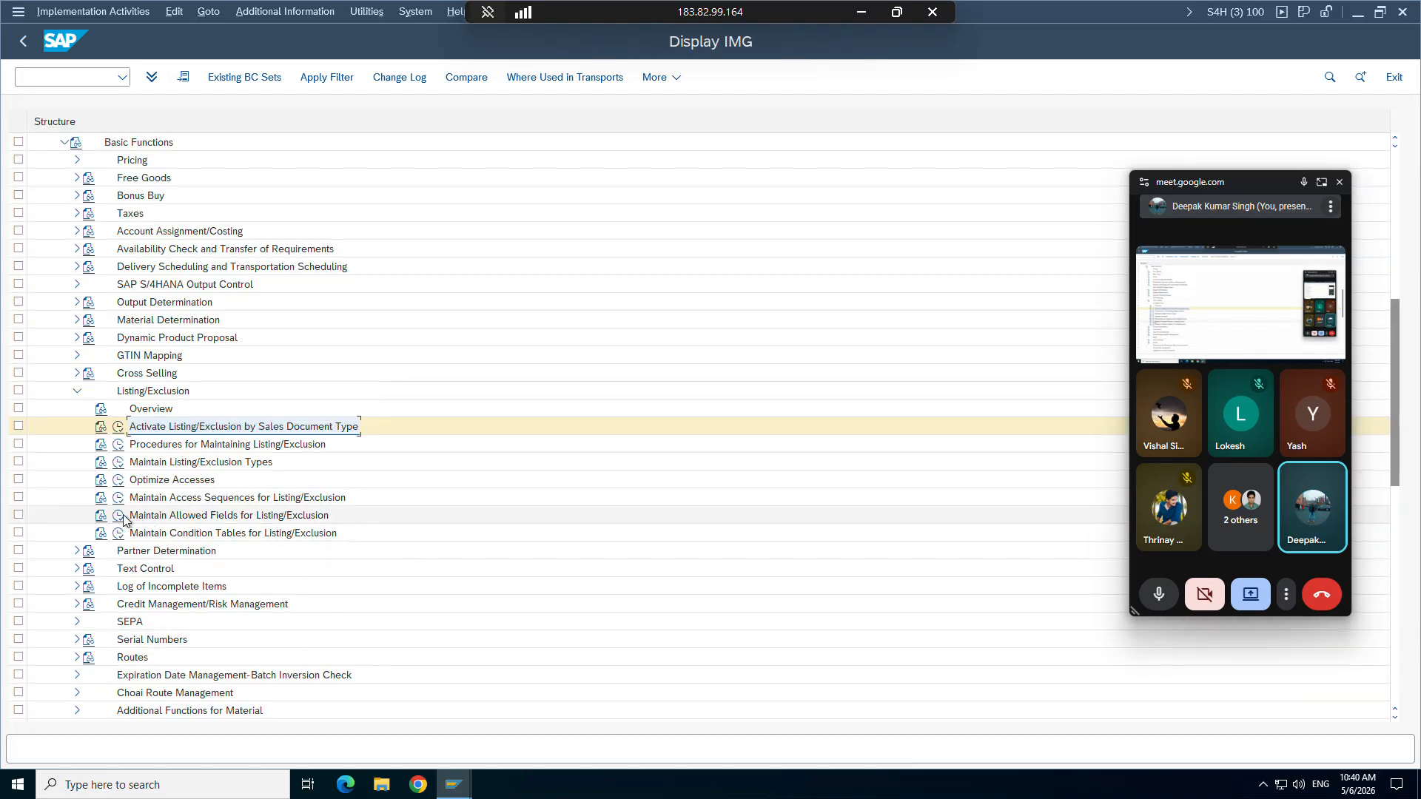
pyautogui.click(119, 447)
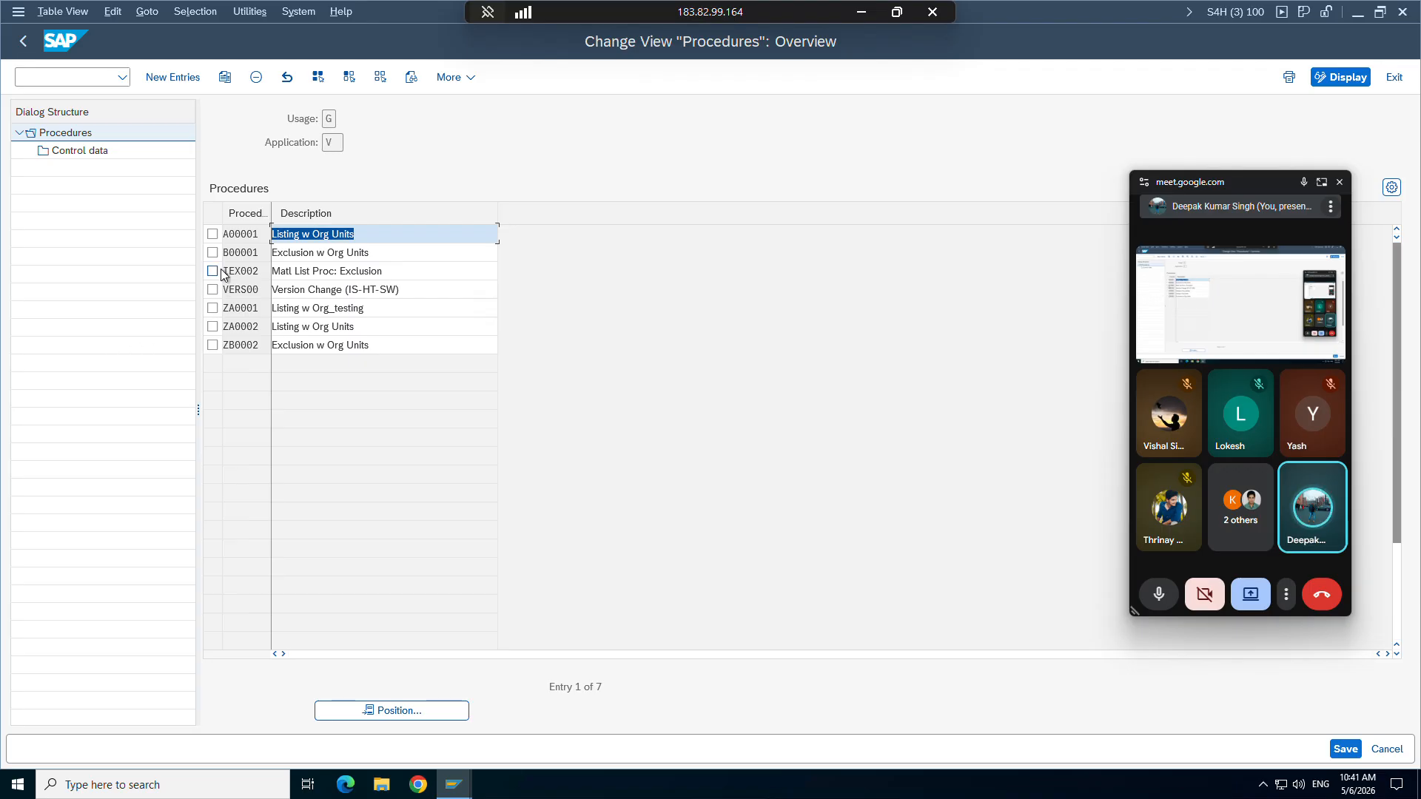
pyautogui.click(213, 252)
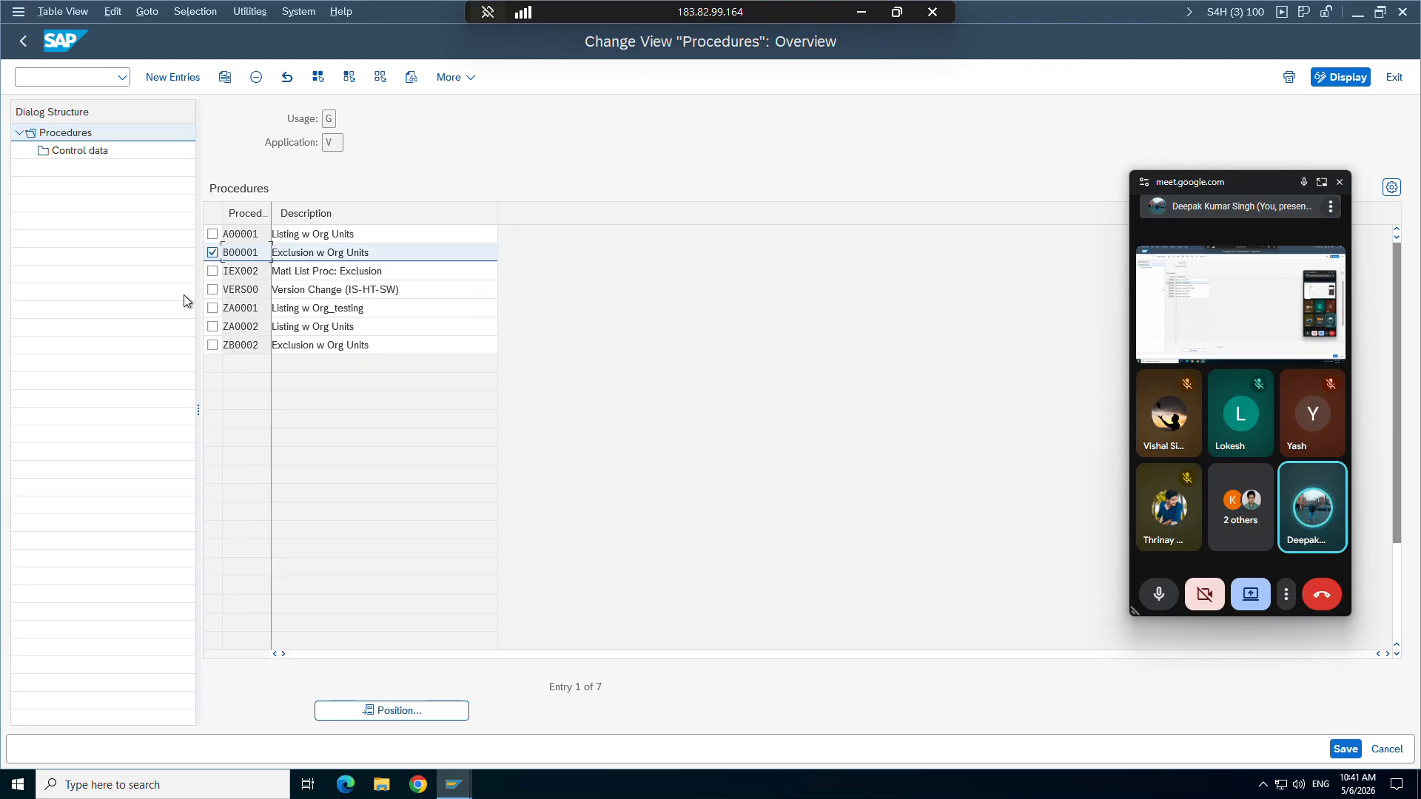
pyautogui.click(224, 77)
pyautogui.click(268, 237)
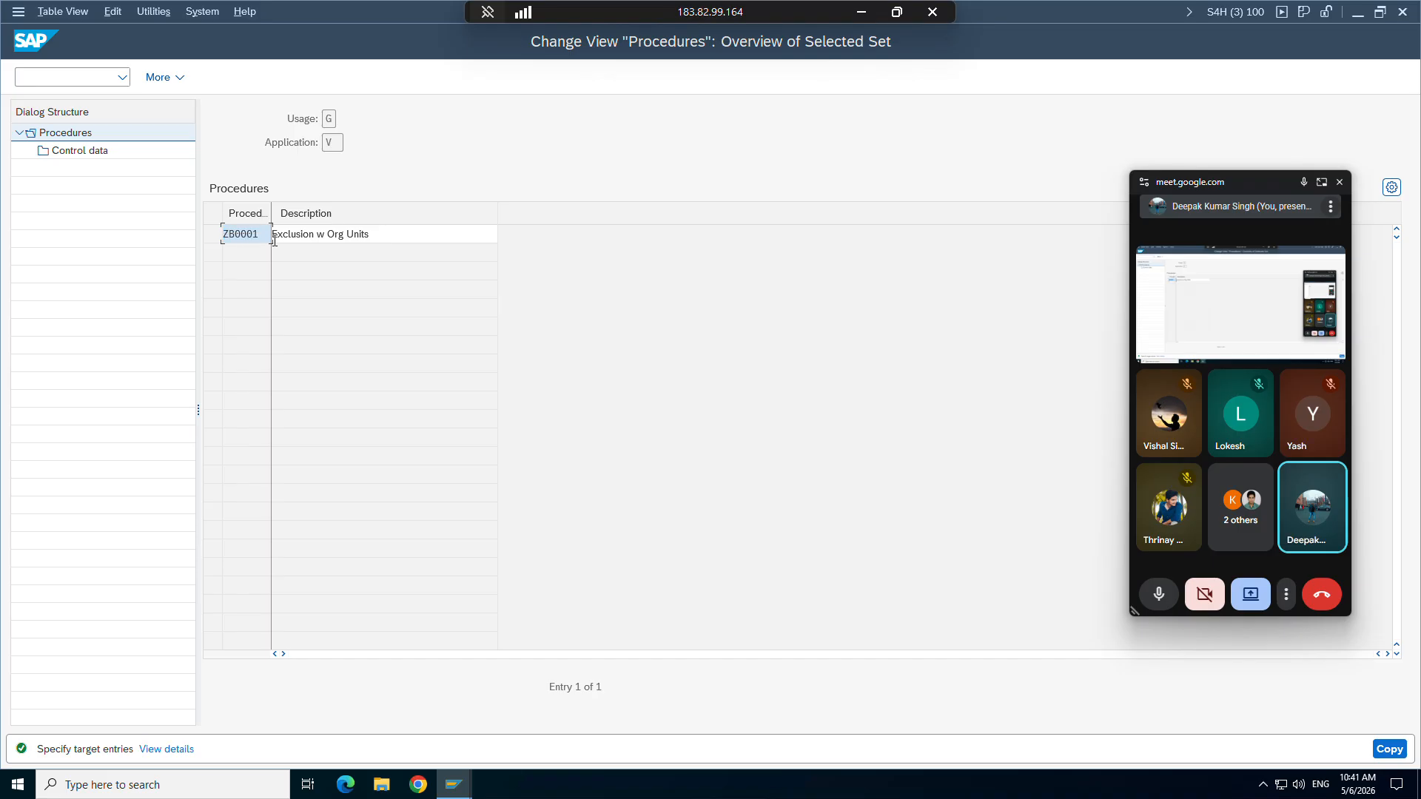
pyautogui.click(381, 236)
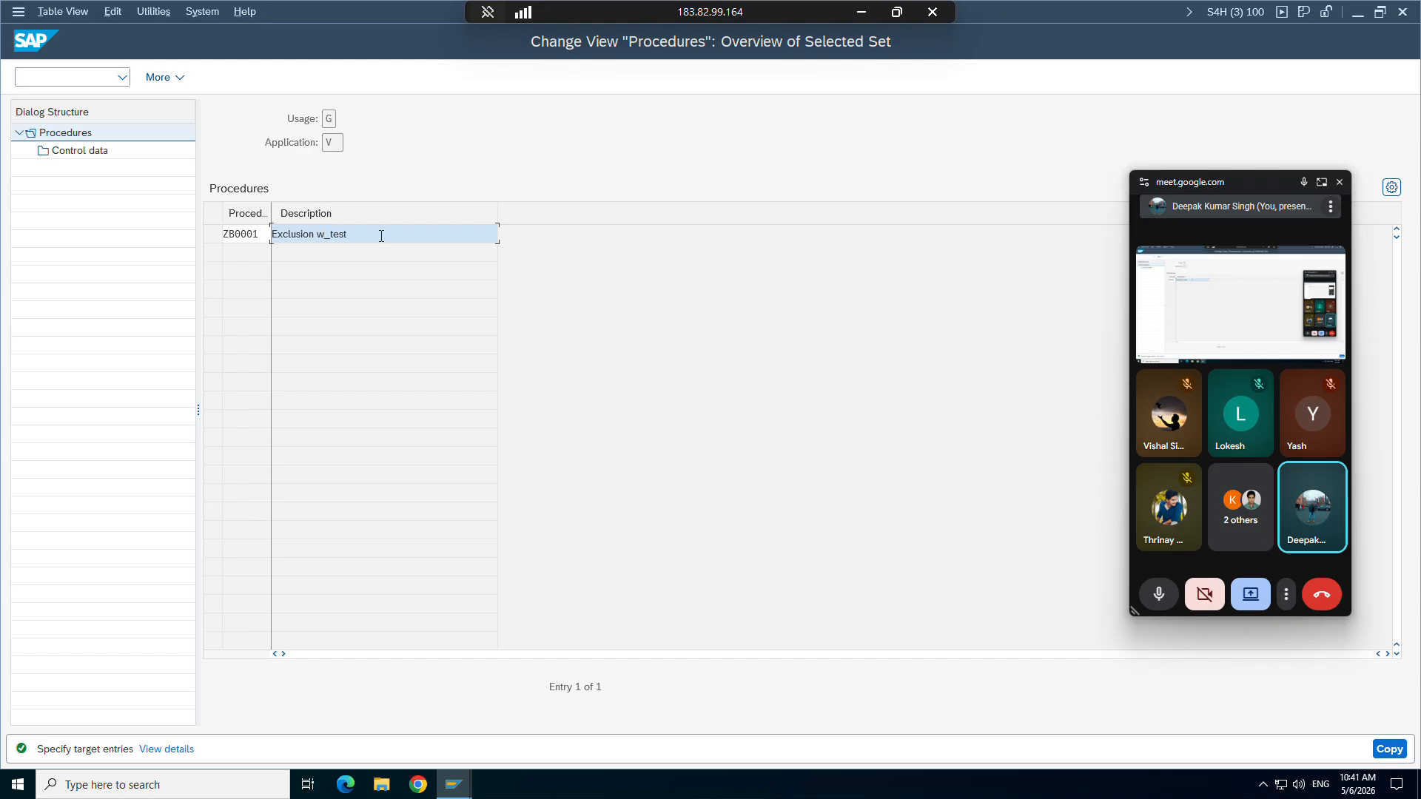
pyautogui.press('Return')
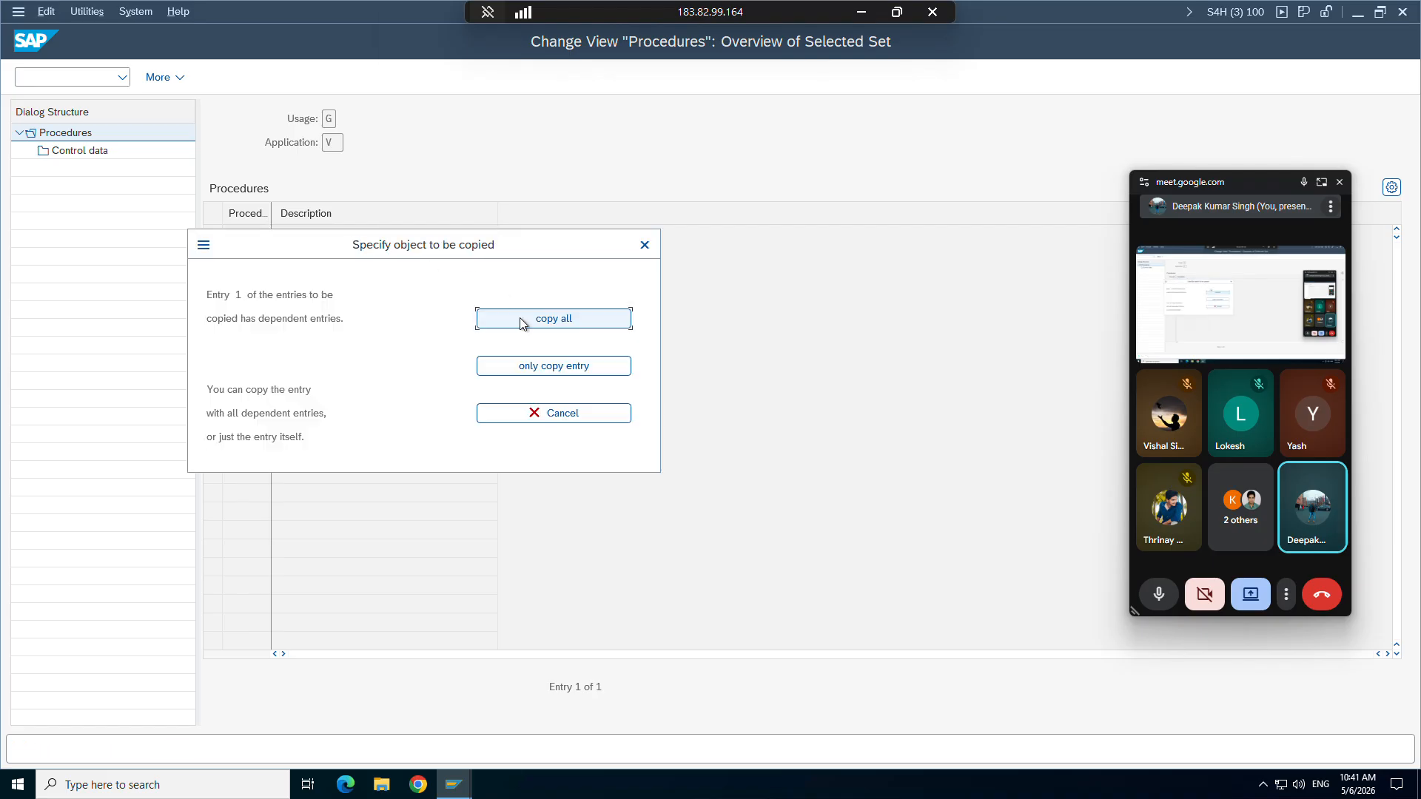
pyautogui.click(523, 319)
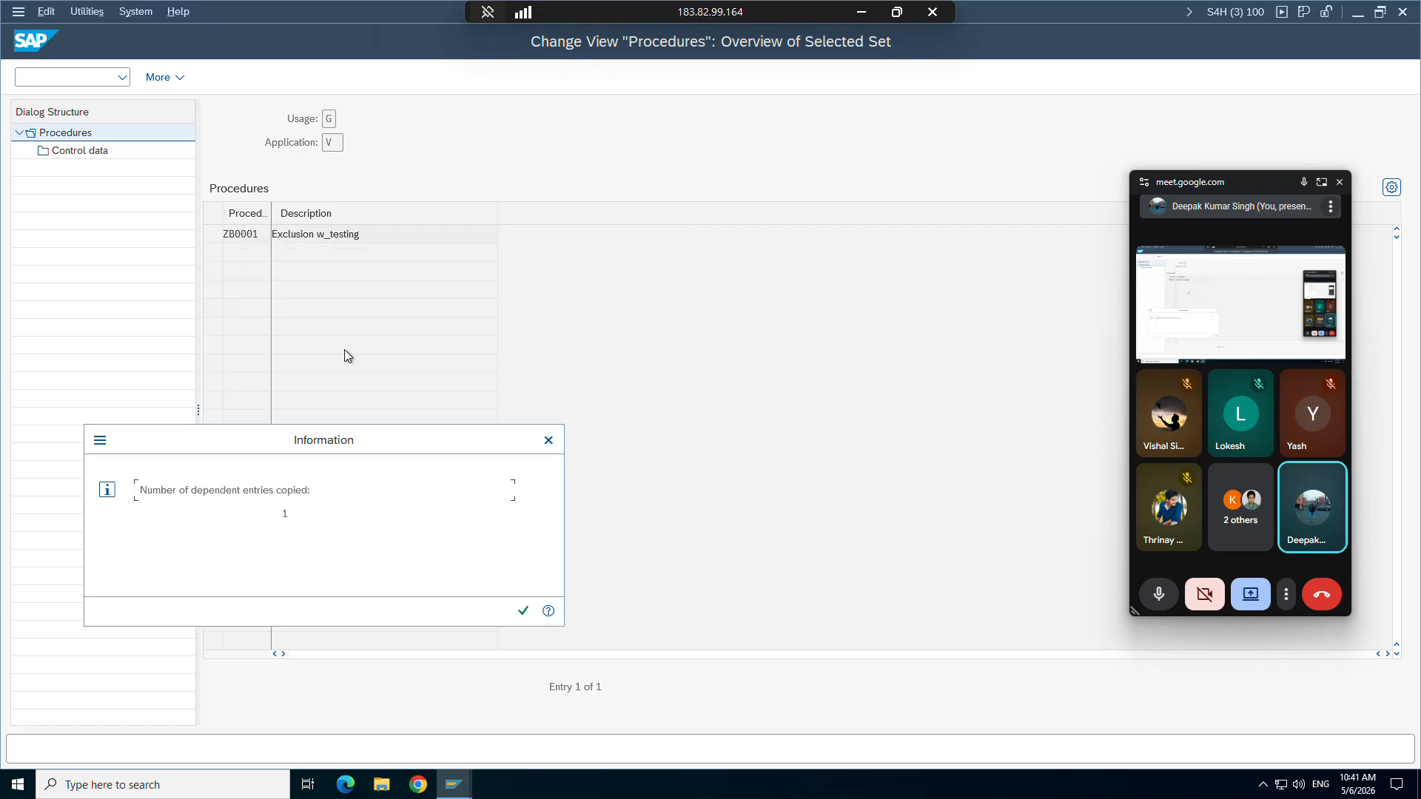
pyautogui.click(523, 610)
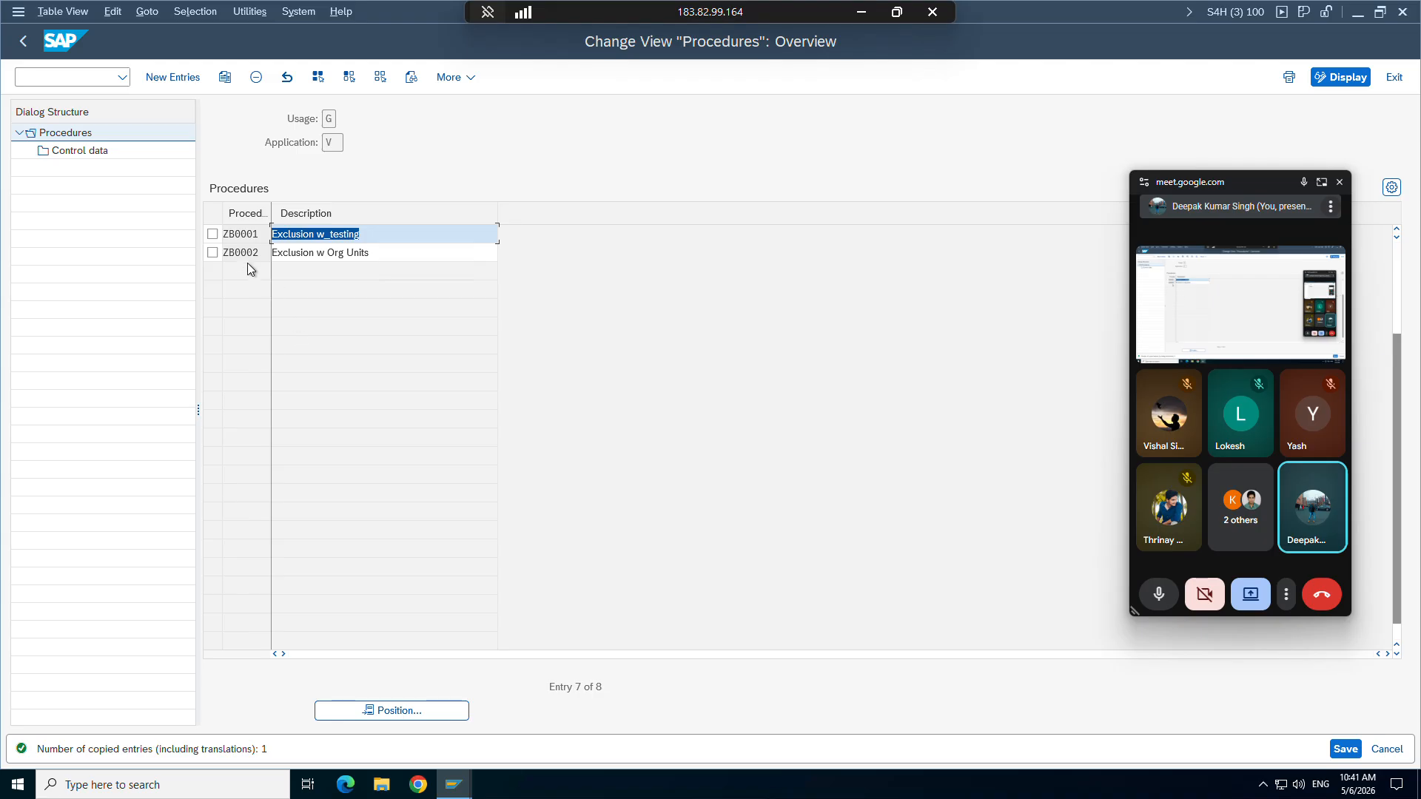
# Step: Check the condition types available for step 10 in the control data of procedure ZB0001 and return to the procedures overview
pyautogui.click(213, 234)
pyautogui.doubleClick(89, 150)
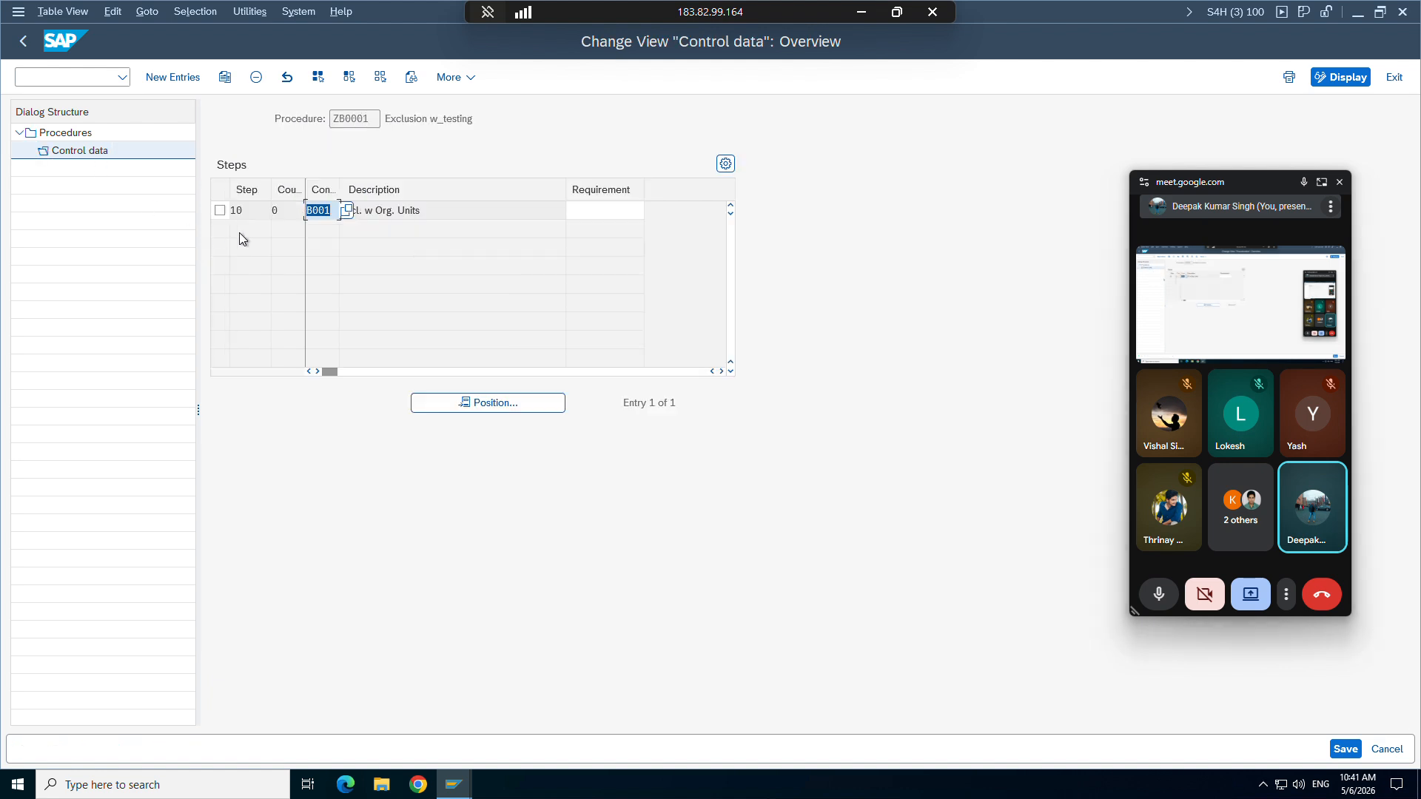
pyautogui.click(330, 211)
pyautogui.press('F4')
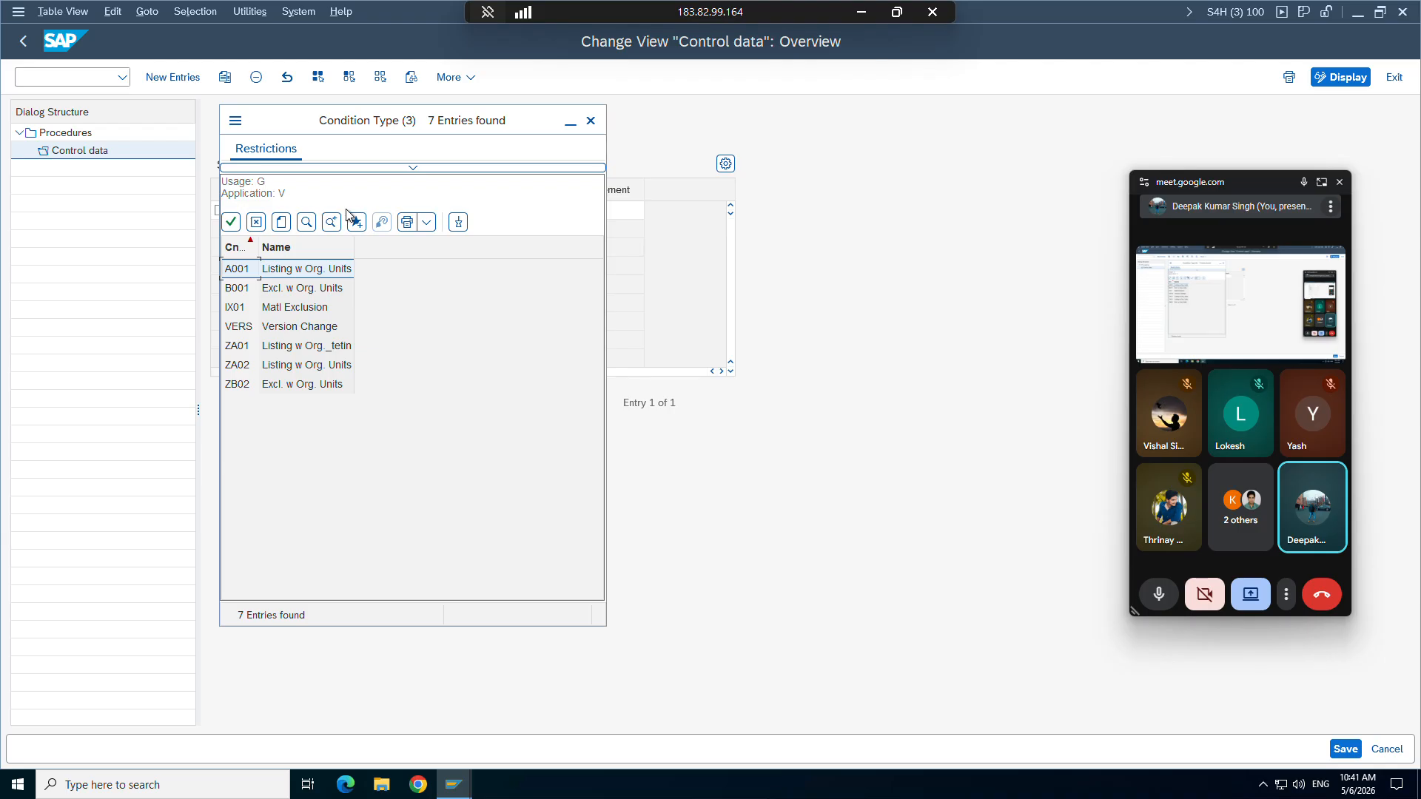
pyautogui.click(256, 222)
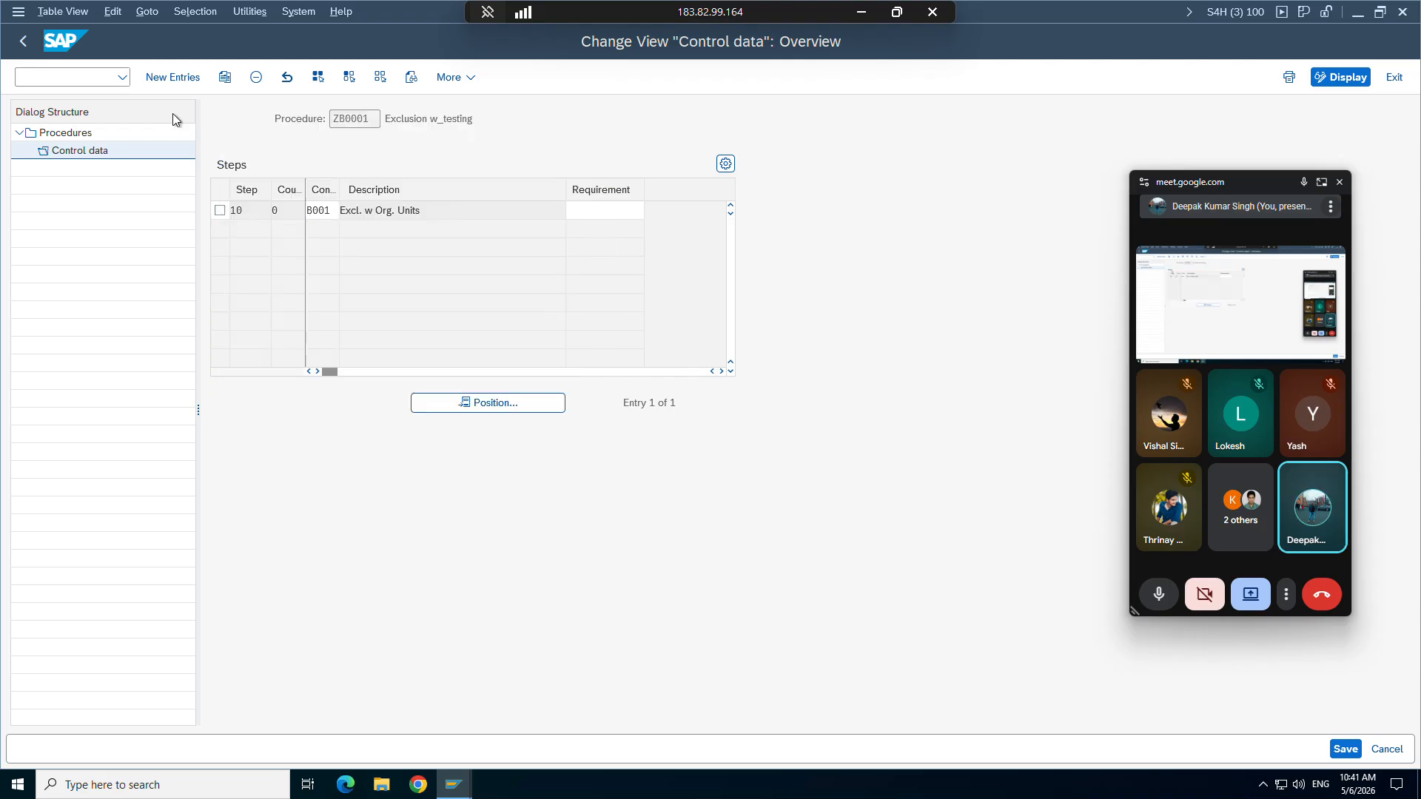
pyautogui.click(25, 42)
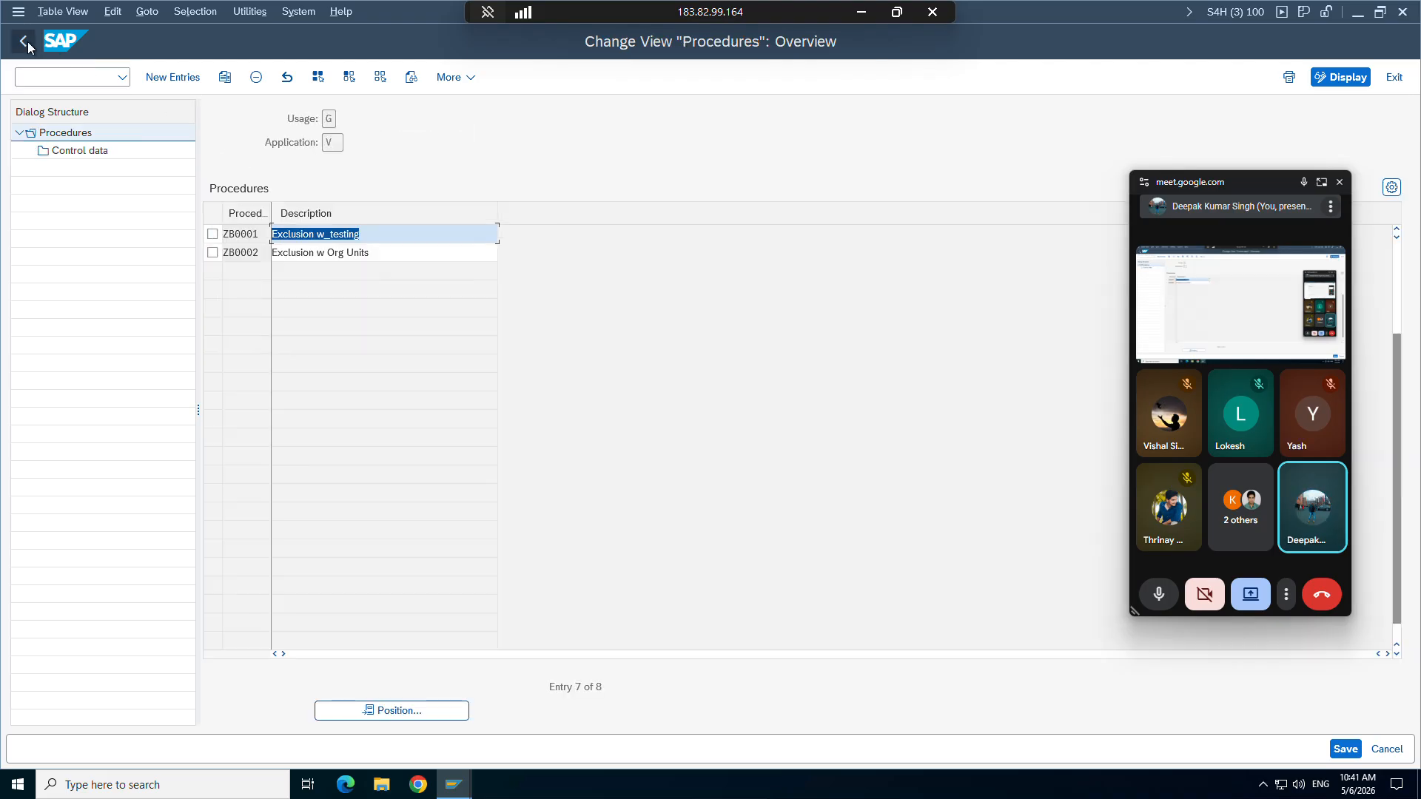
# Step: Save the new exclusion procedure under the proposed customizing request and return to the IMG structure
pyautogui.click(1344, 750)
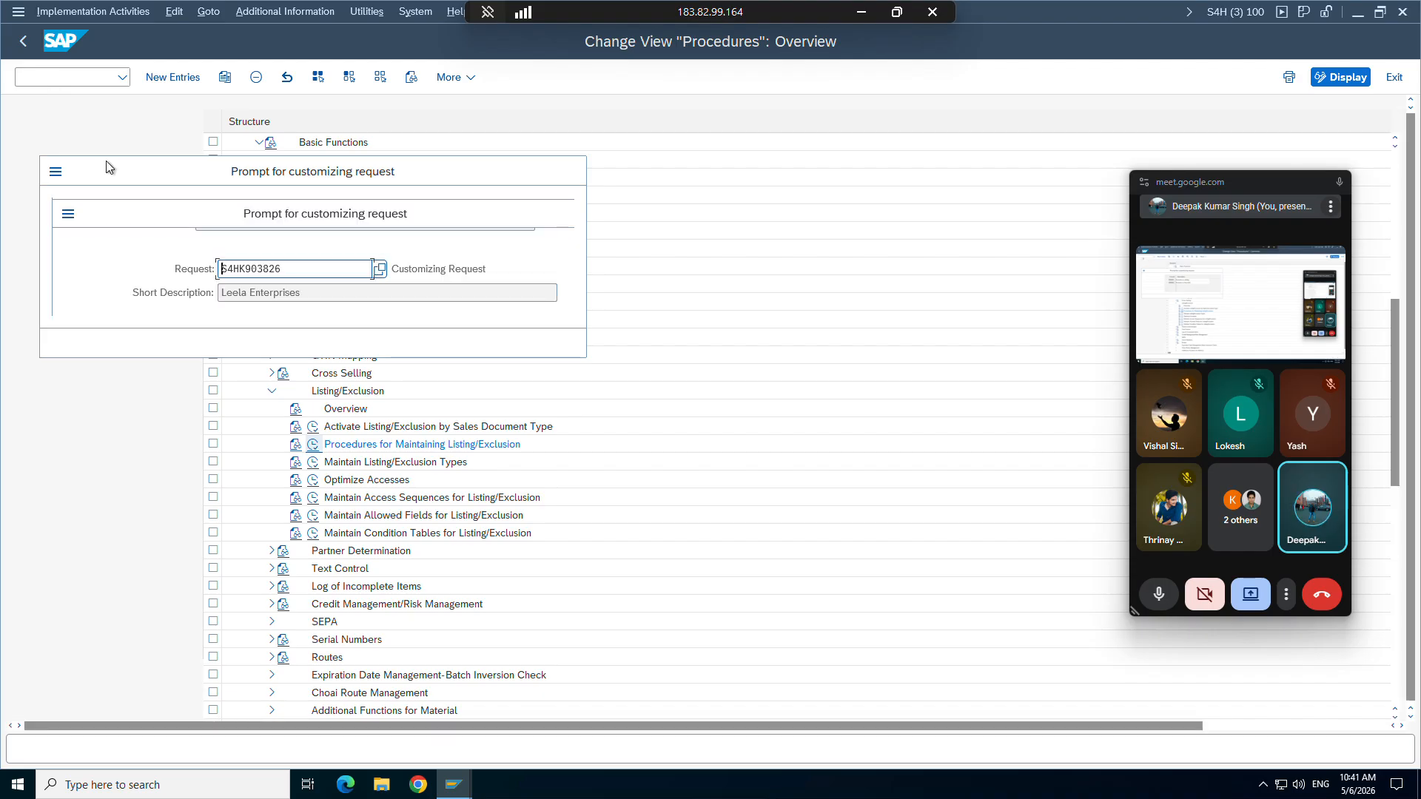
pyautogui.click(390, 337)
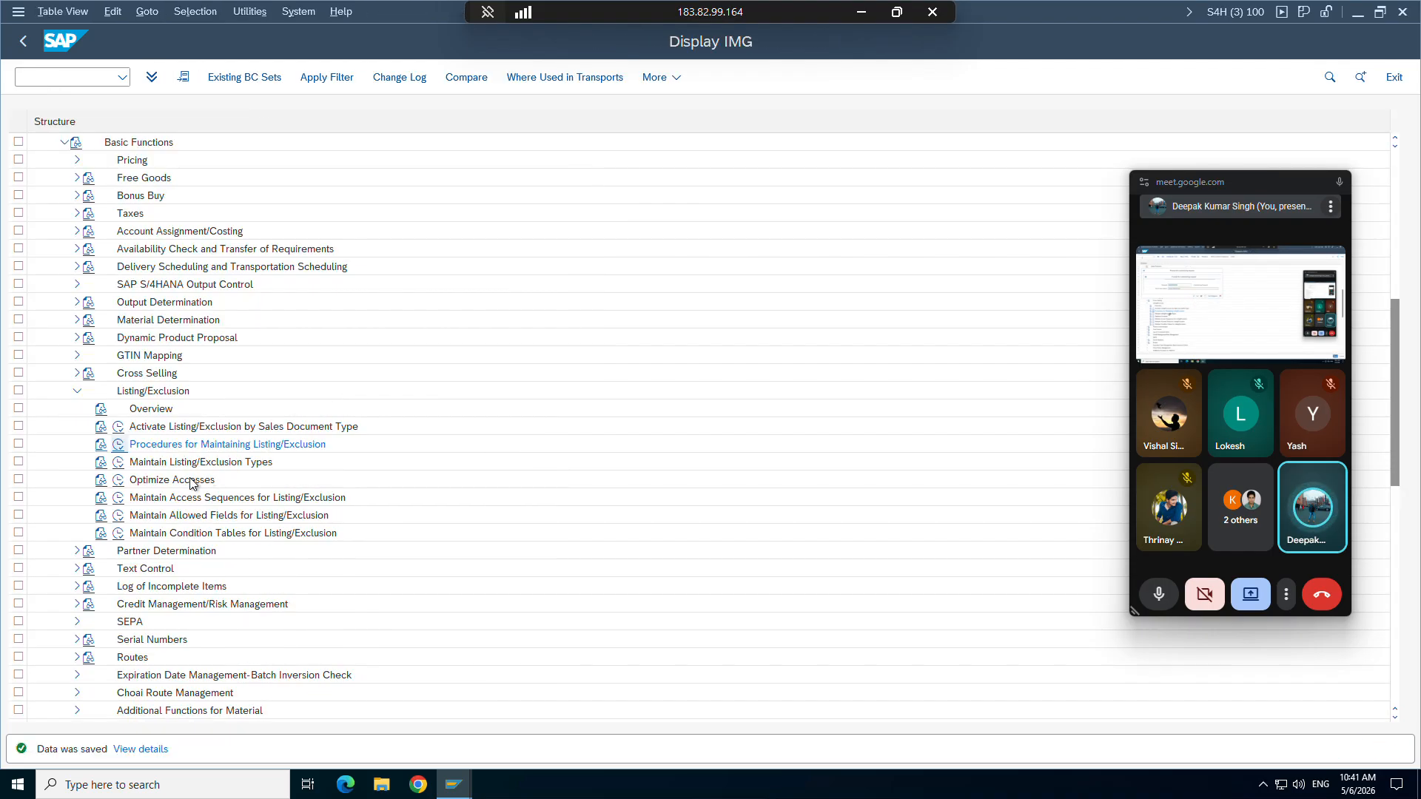
pyautogui.click(23, 42)
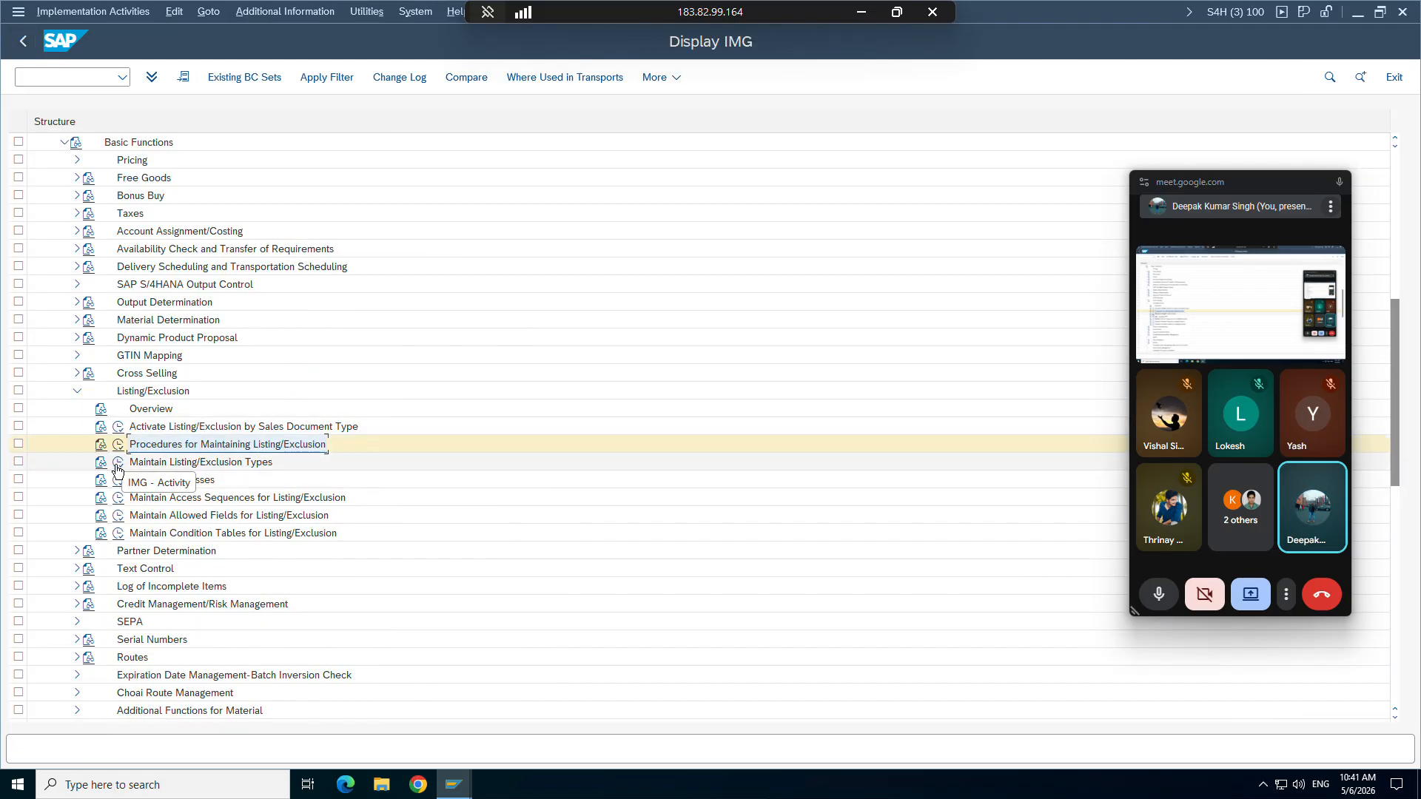
# Step: In the listing/exclusion types, start a copy of condition type B001 and name the target ZB01
pyautogui.click(117, 464)
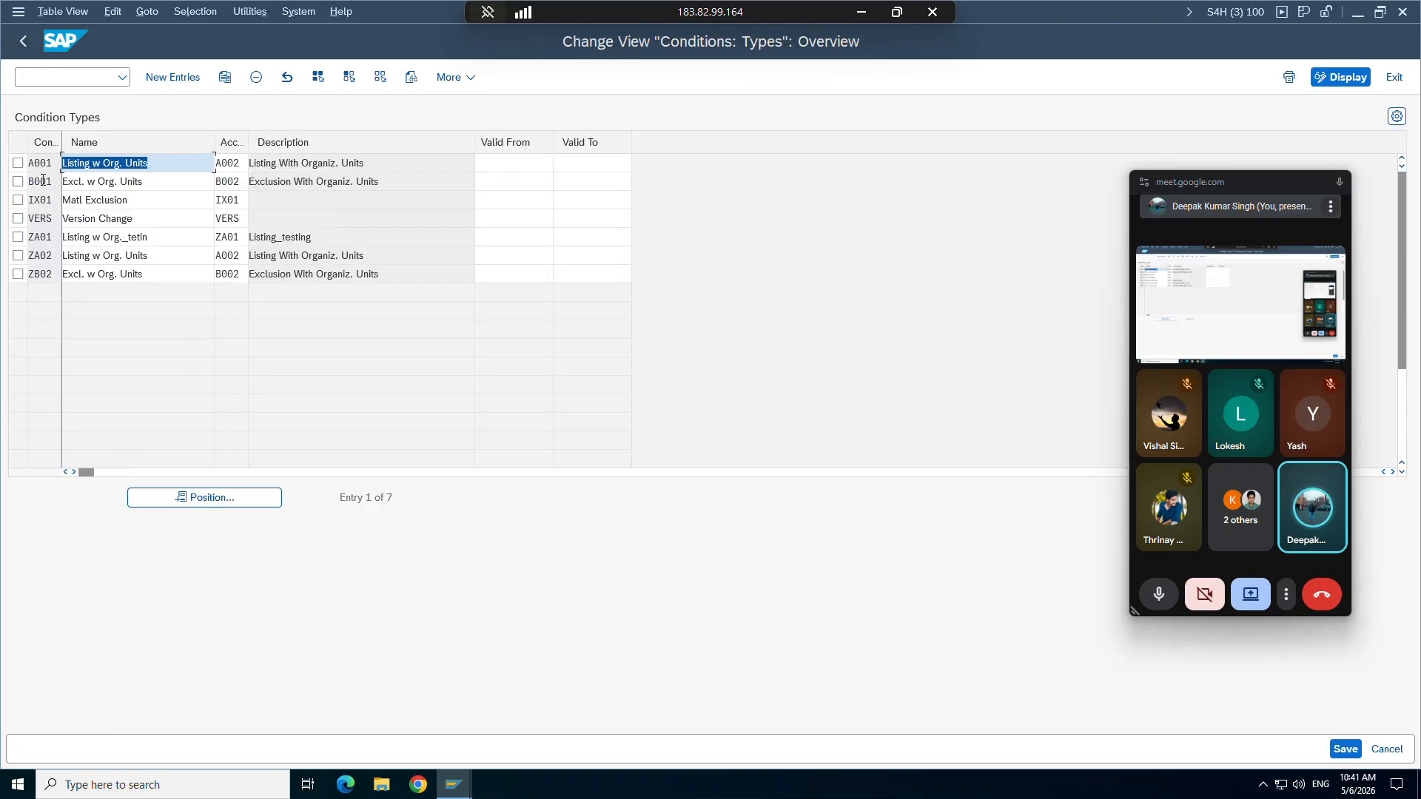
pyautogui.click(43, 180)
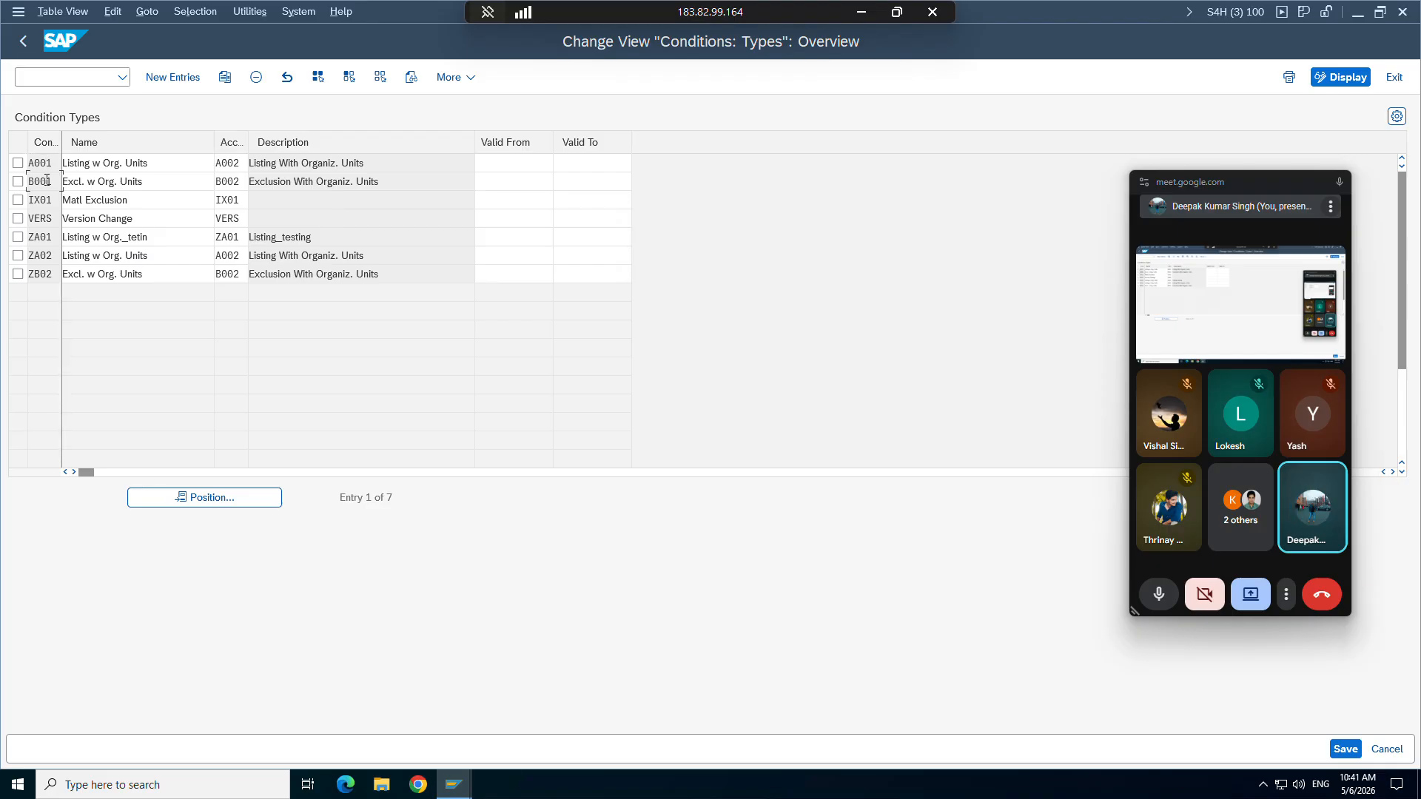
pyautogui.click(18, 181)
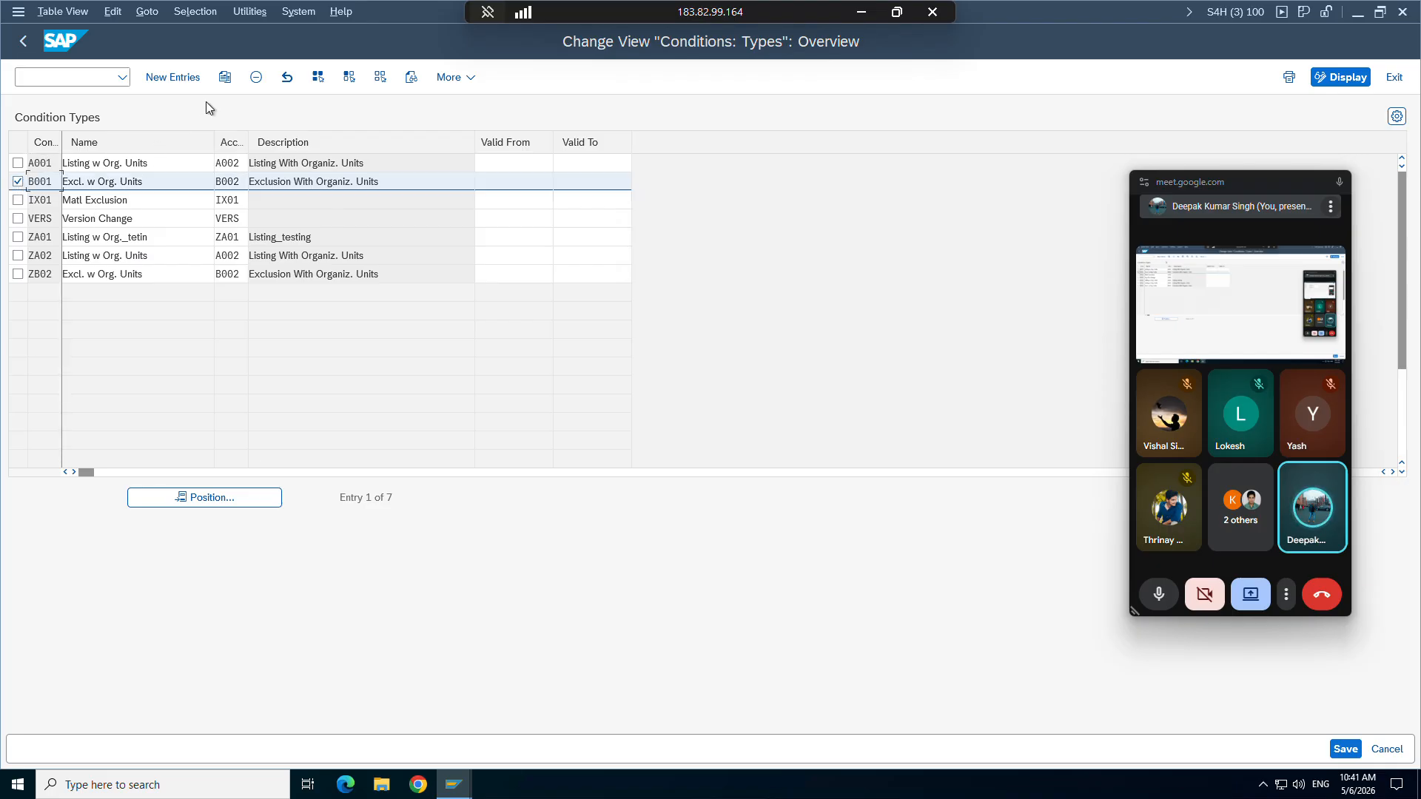
pyautogui.click(223, 79)
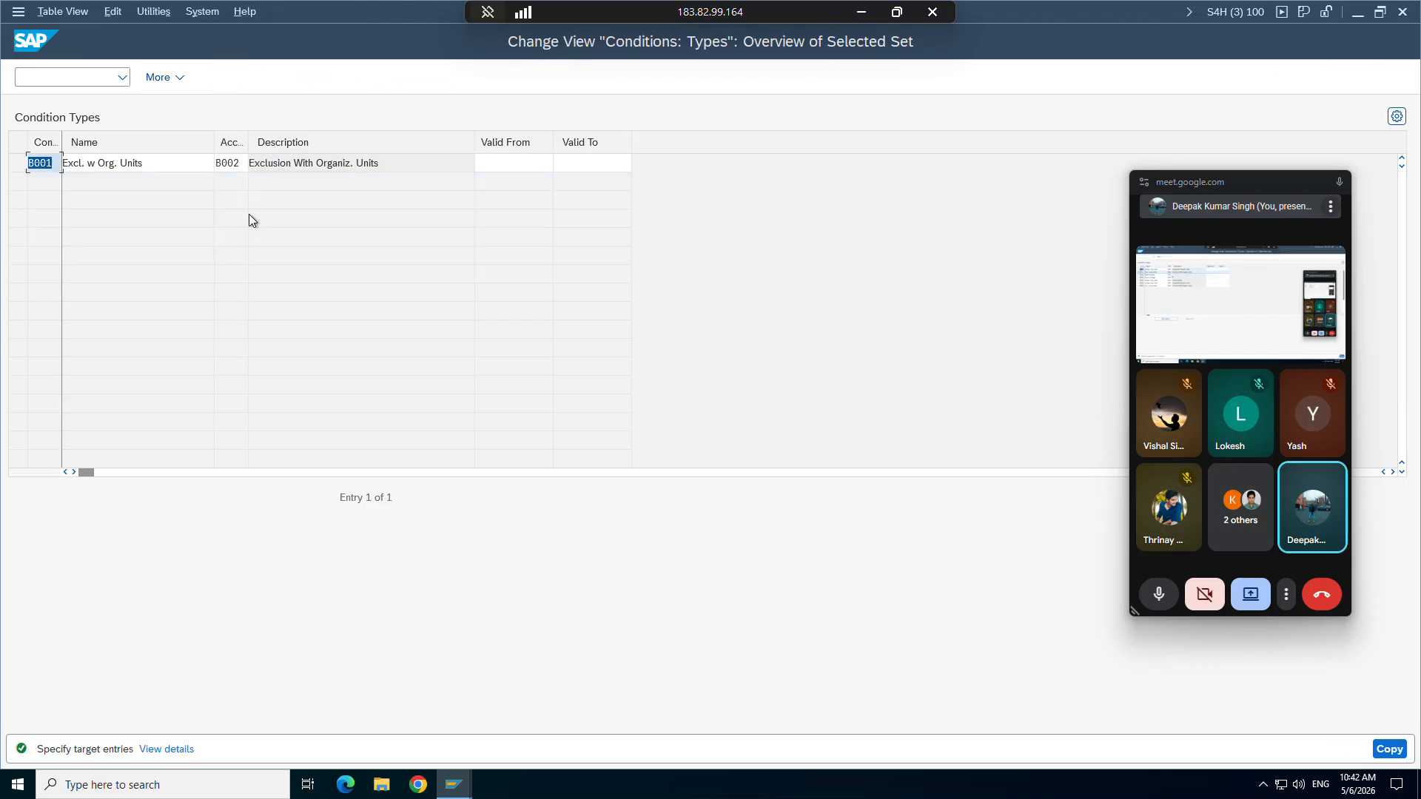
pyautogui.press('BackSpace')
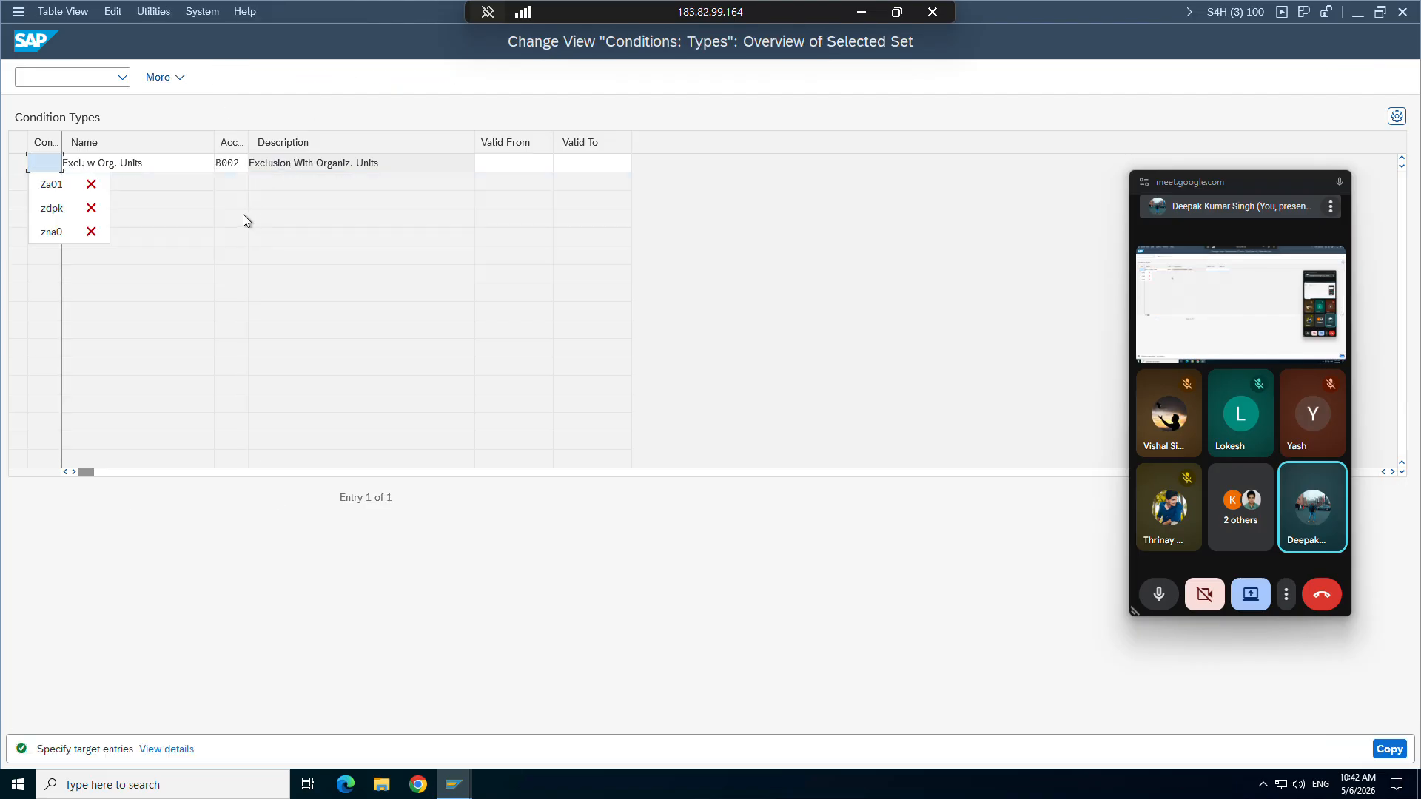
pyautogui.write('ZB01')
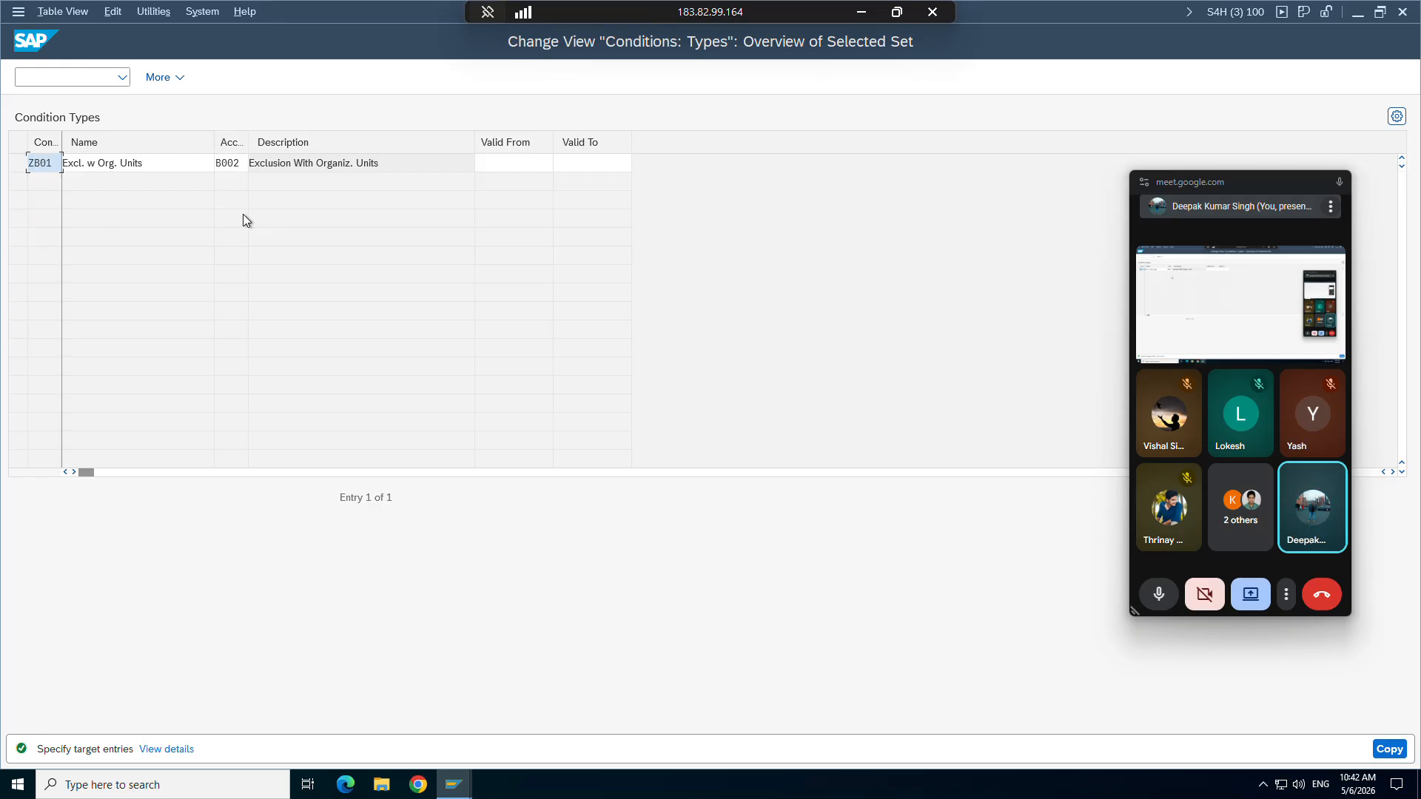
# Step: Assign access sequence ZA01 to condition type ZB01, complete the copy and save it under the proposed customizing request
pyautogui.click(242, 160)
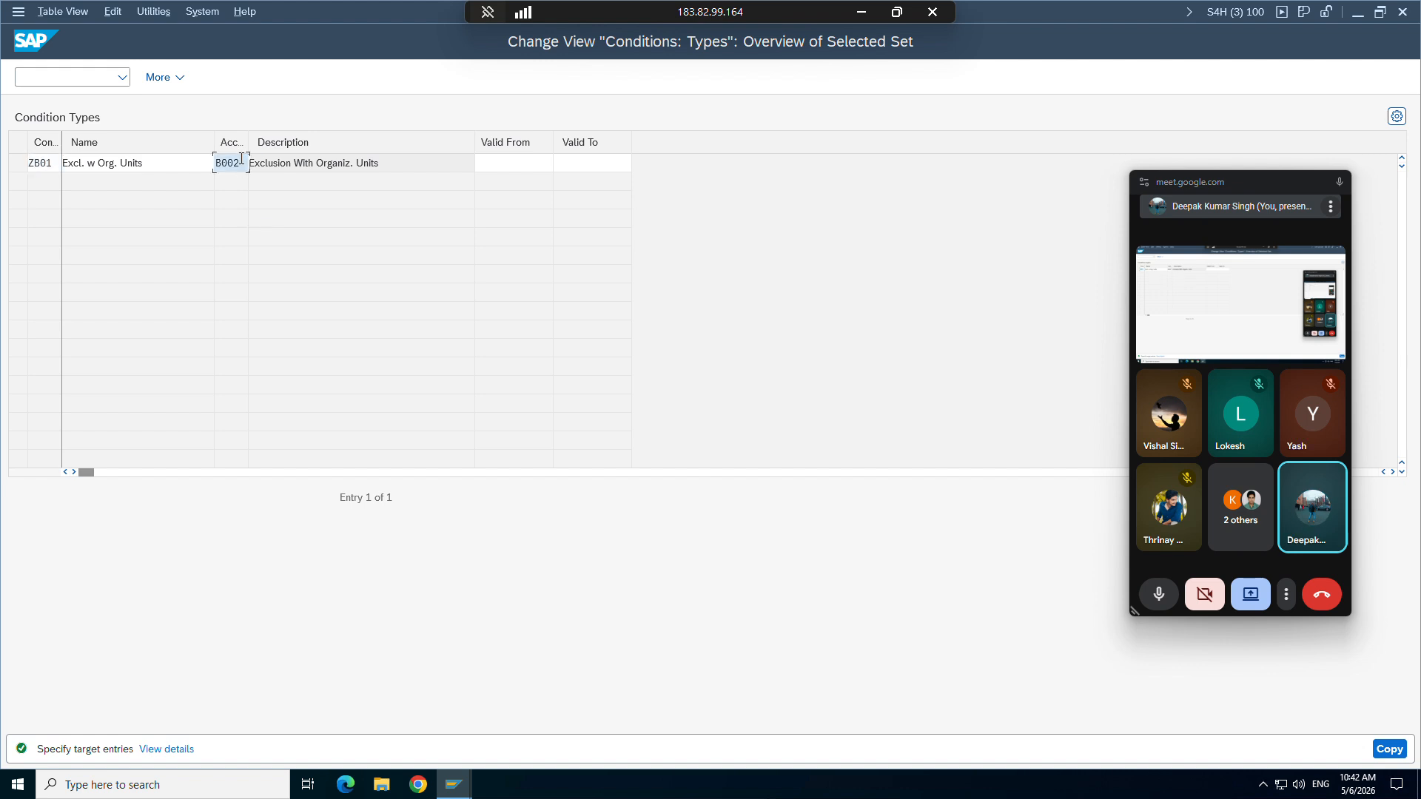
pyautogui.click(255, 162)
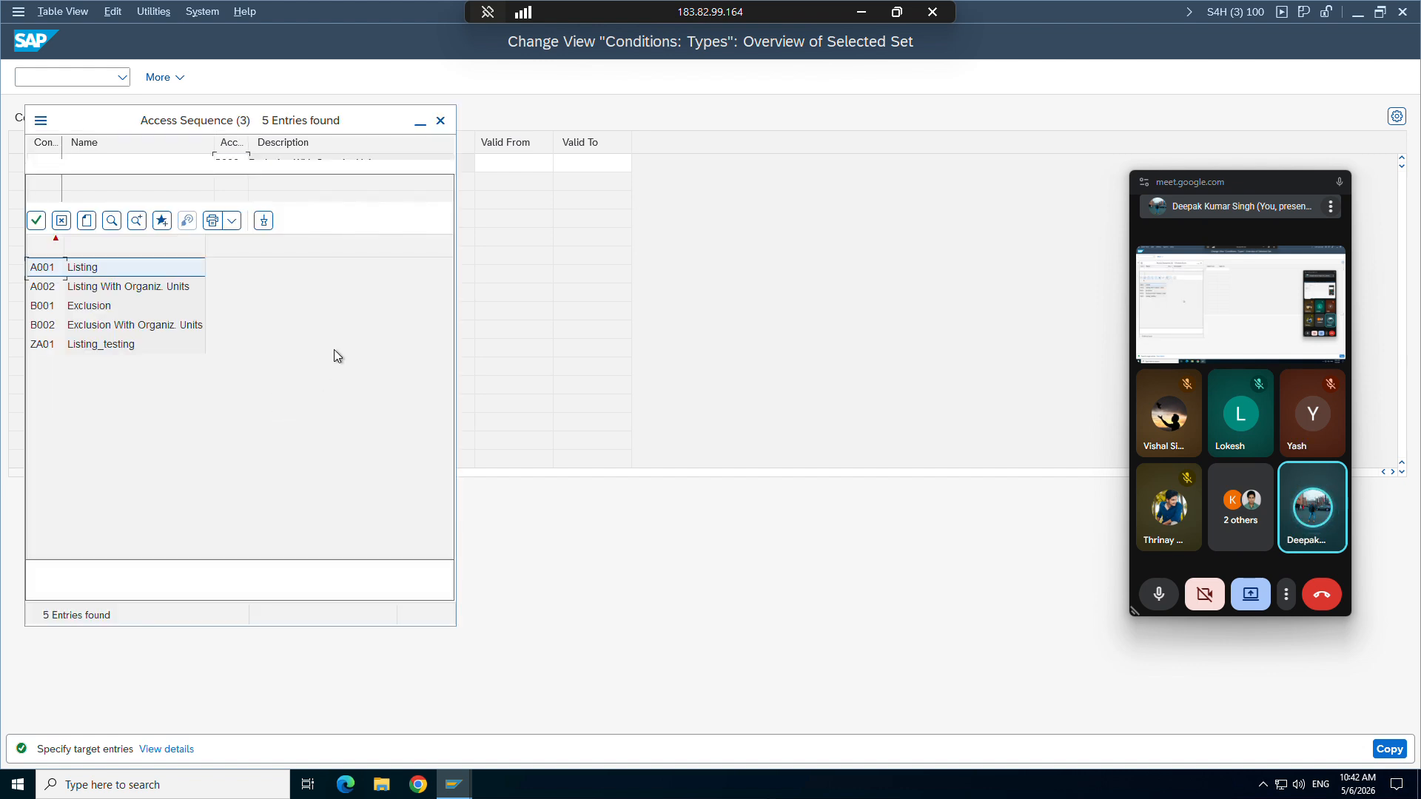
pyautogui.doubleClick(62, 345)
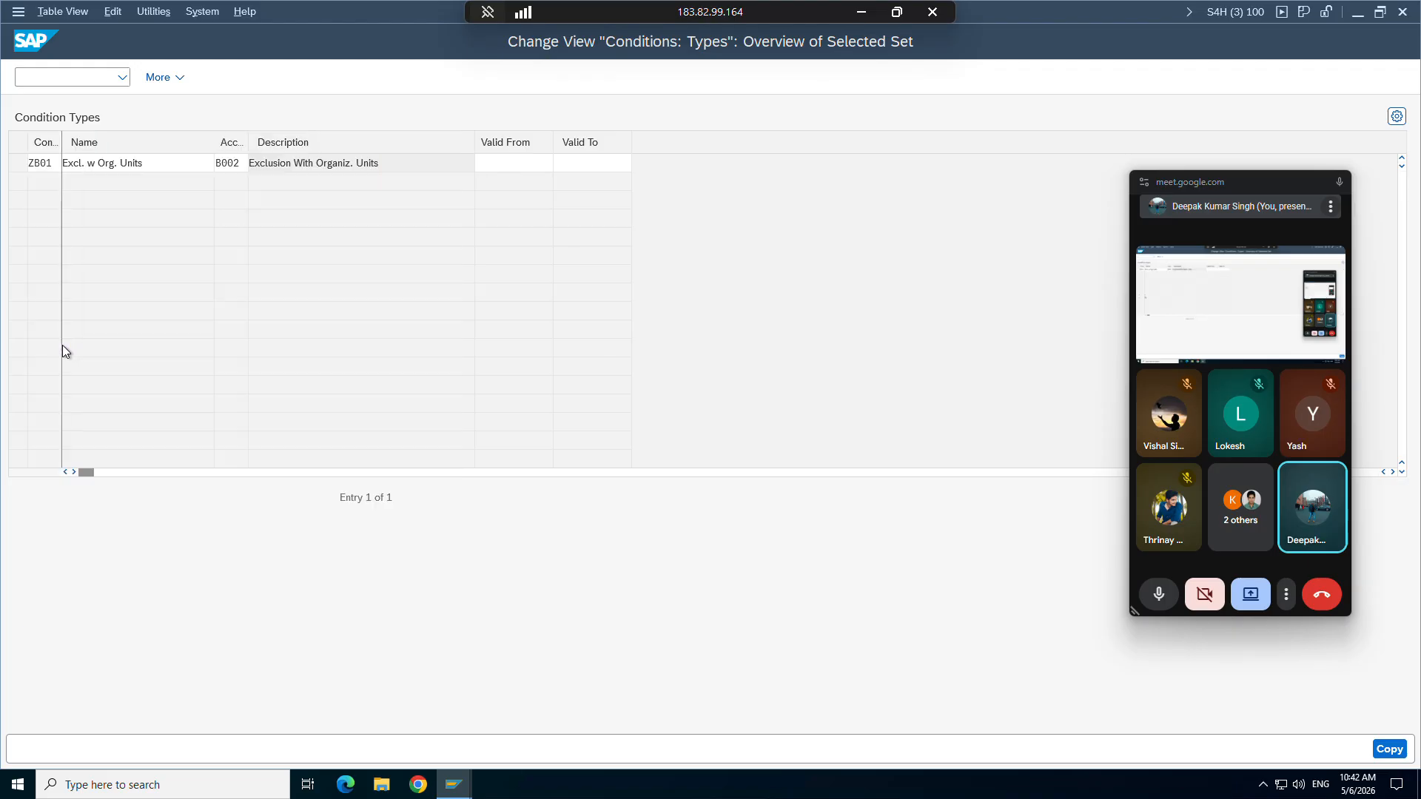
pyautogui.press('Return')
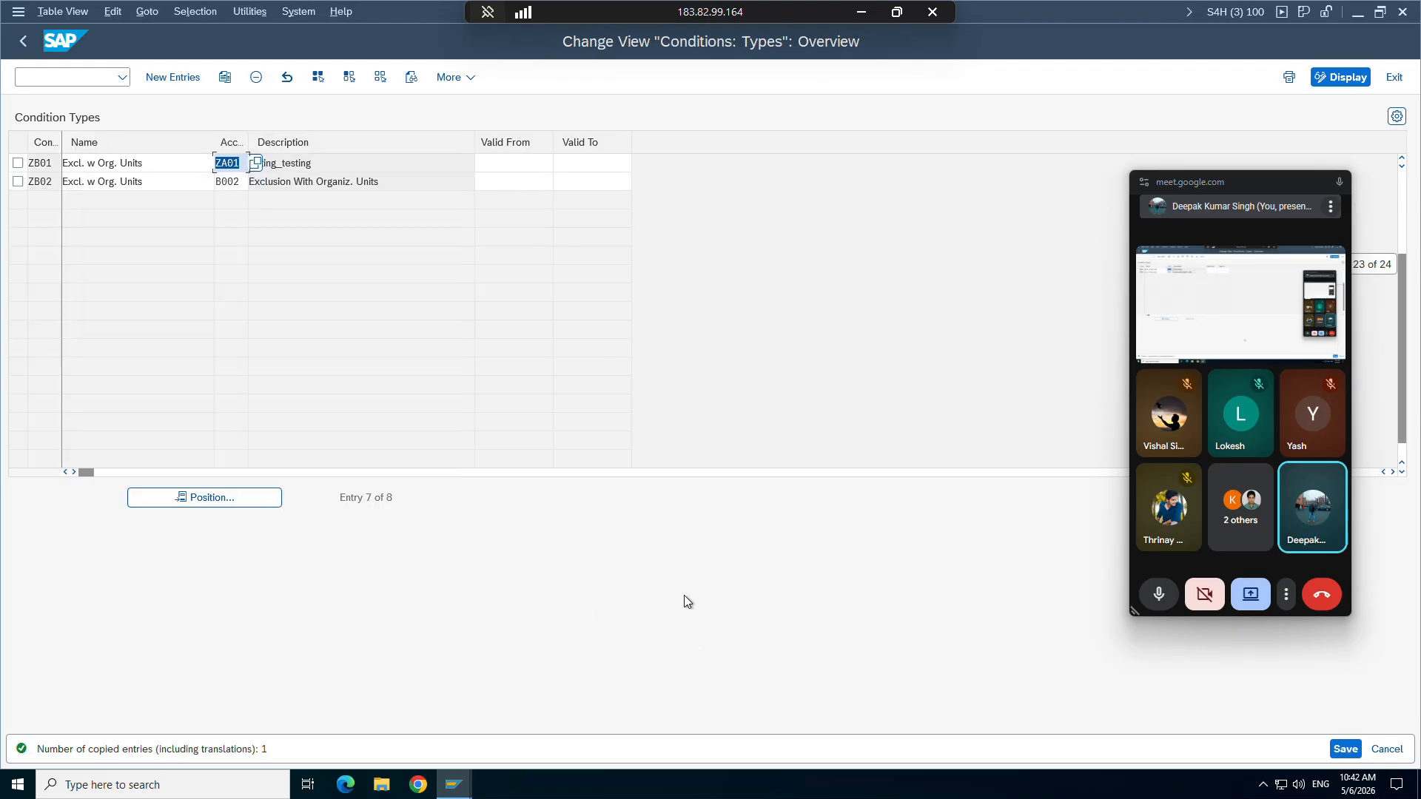
pyautogui.click(1342, 749)
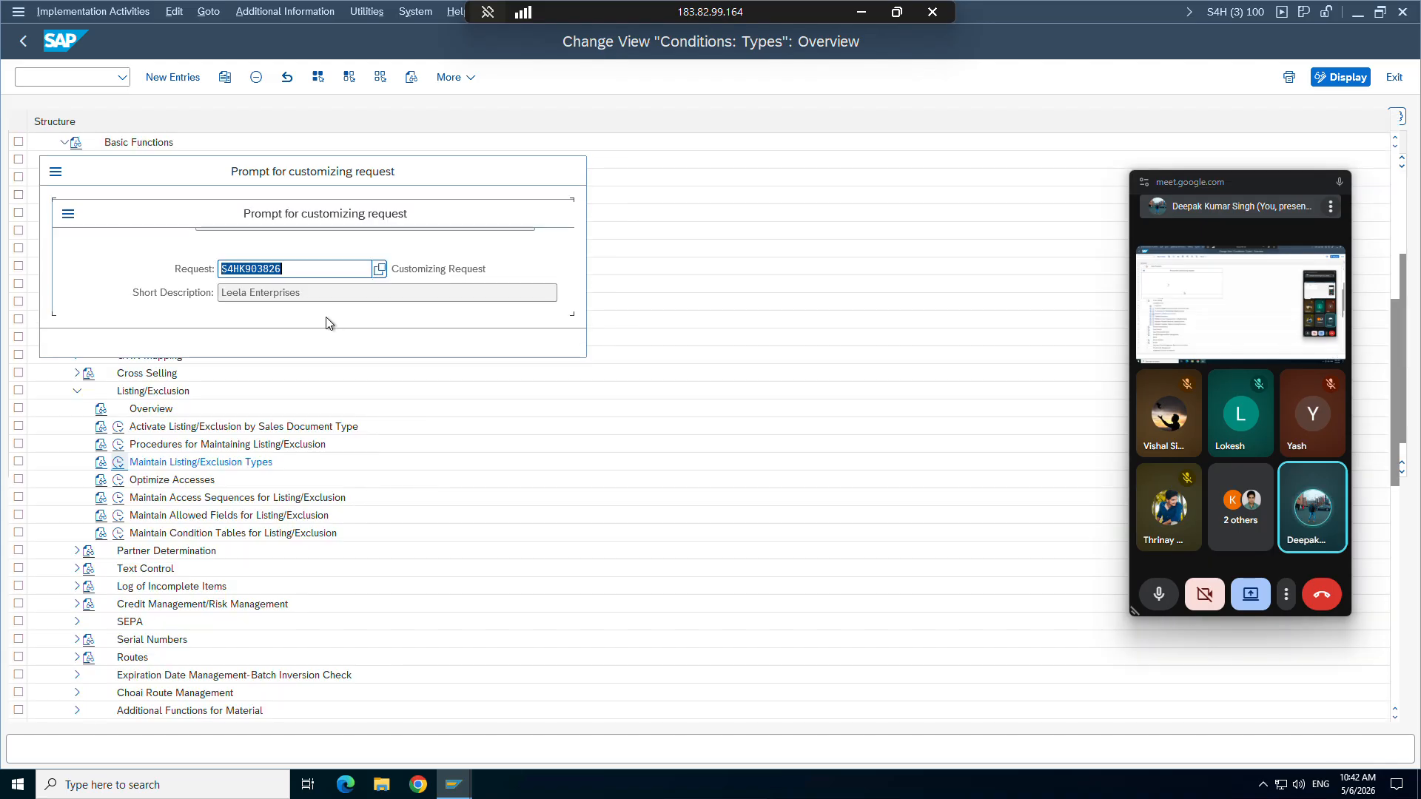
pyautogui.press('Return')
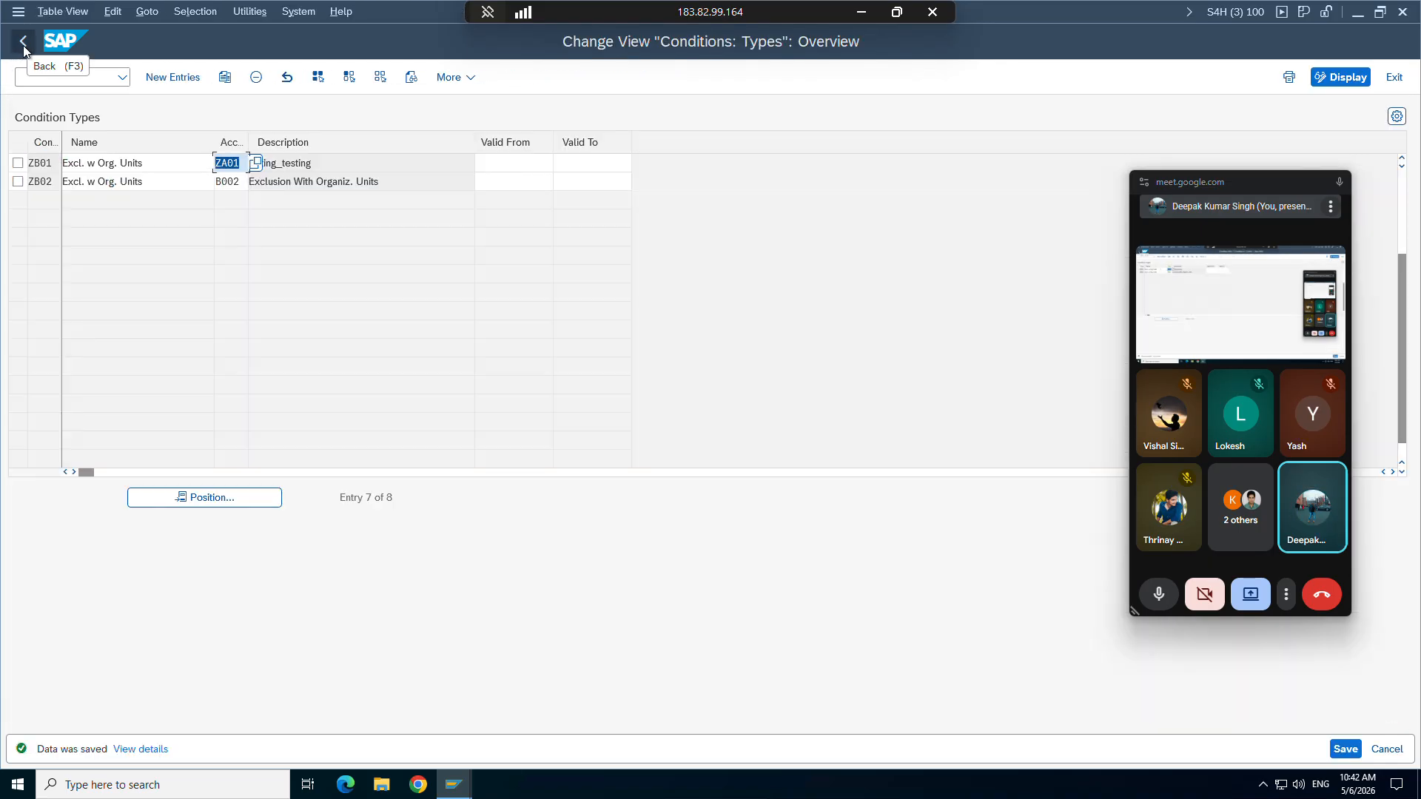
pyautogui.click(23, 44)
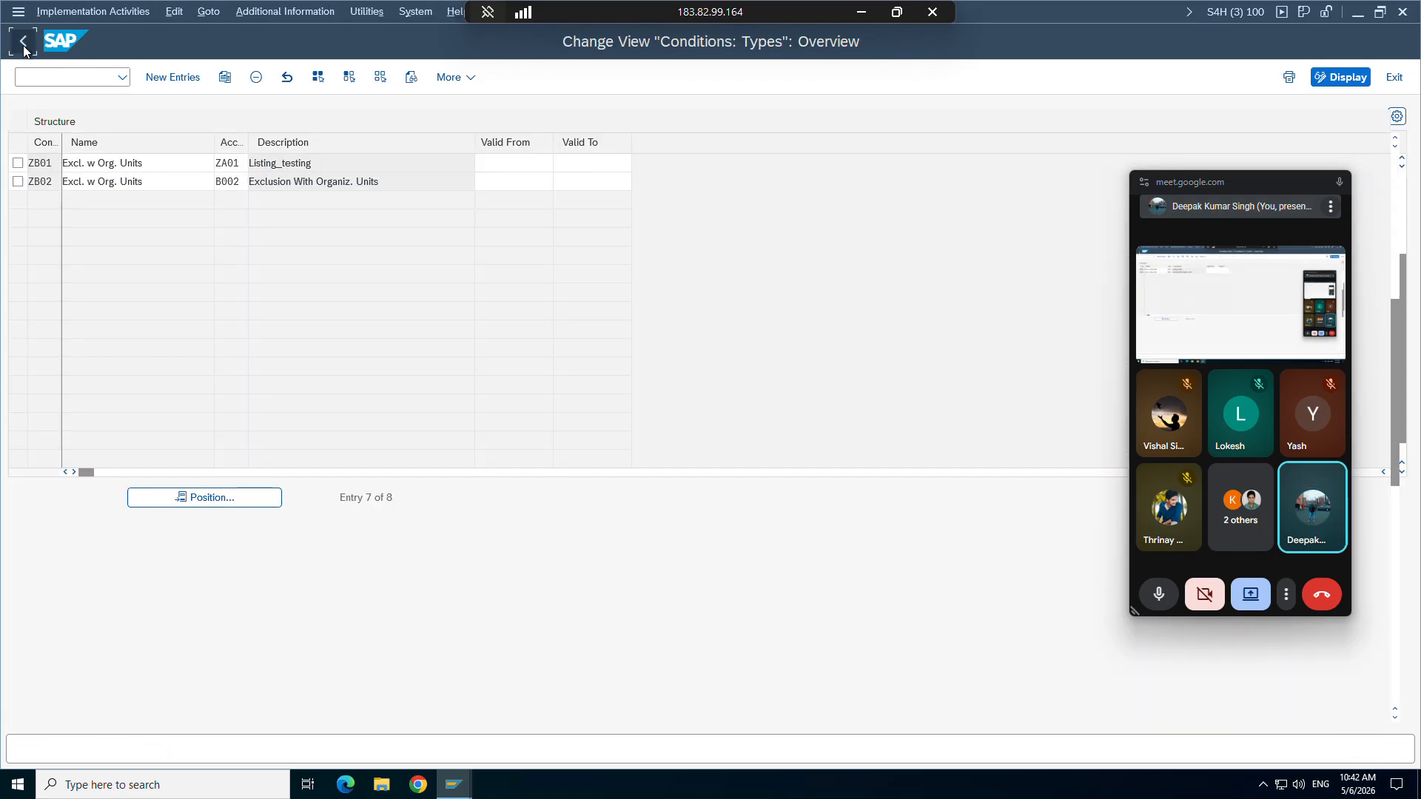
# Step: Open the control data of exclusion procedure ZB0001 and set the condition type of step 10 to ZB01
pyautogui.click(118, 445)
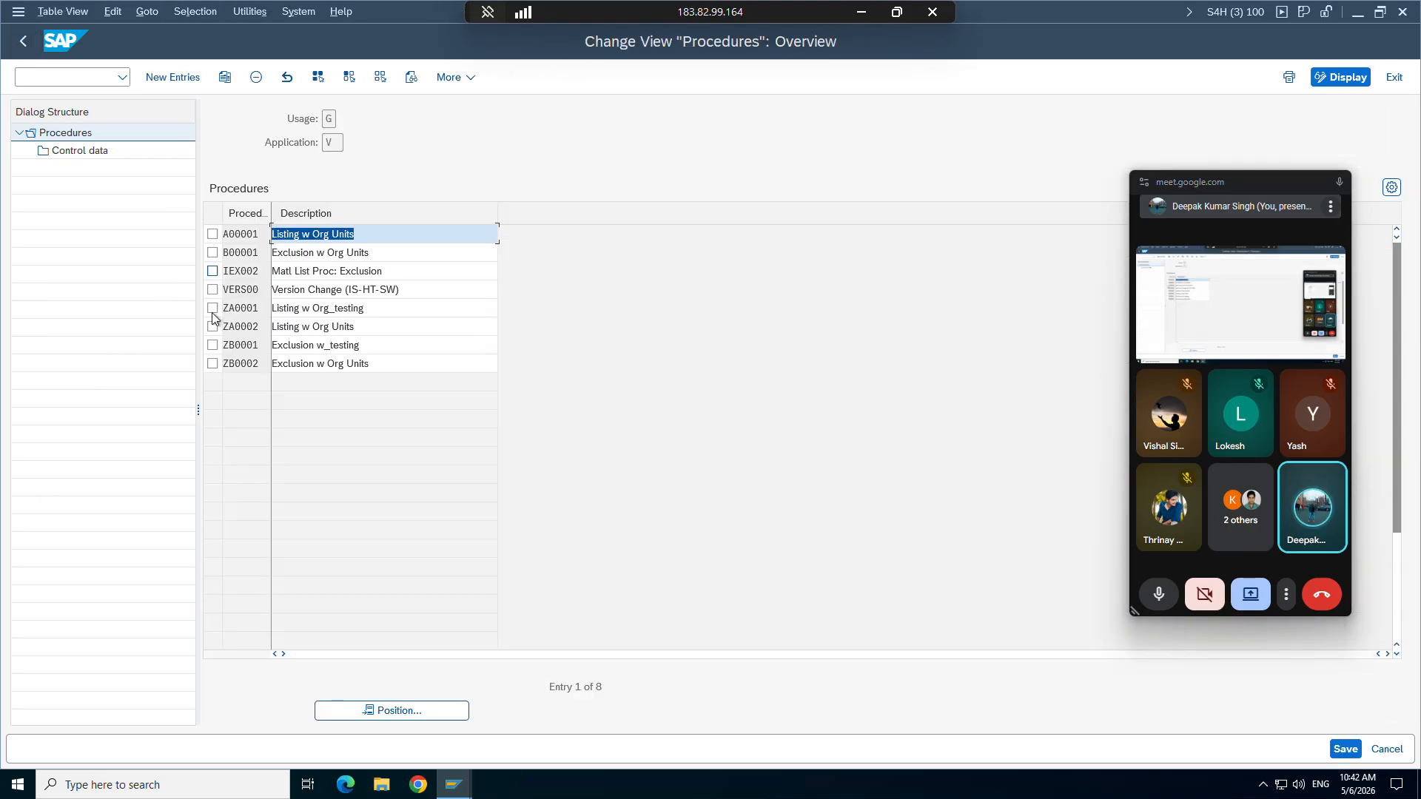
pyautogui.click(212, 344)
pyautogui.doubleClick(87, 150)
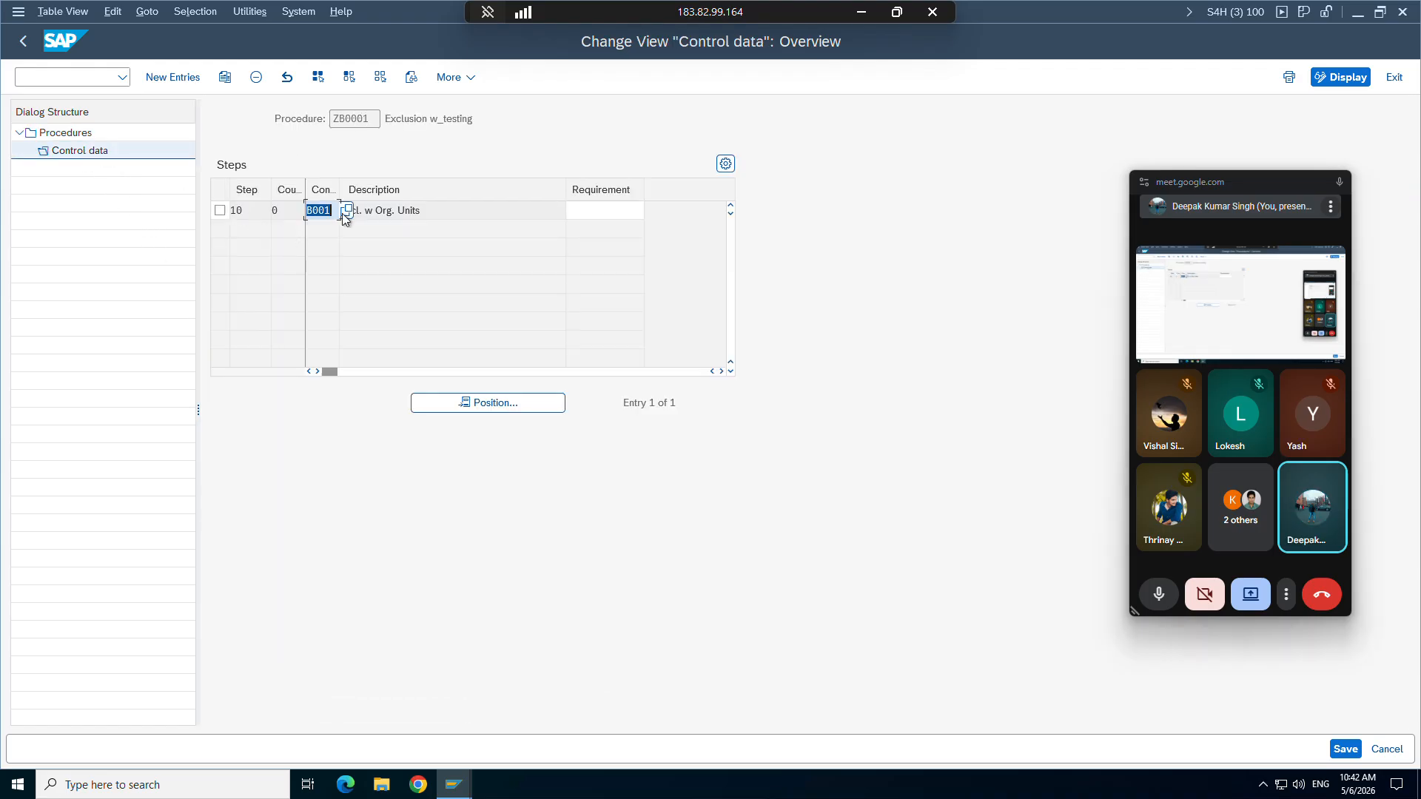
pyautogui.click(343, 214)
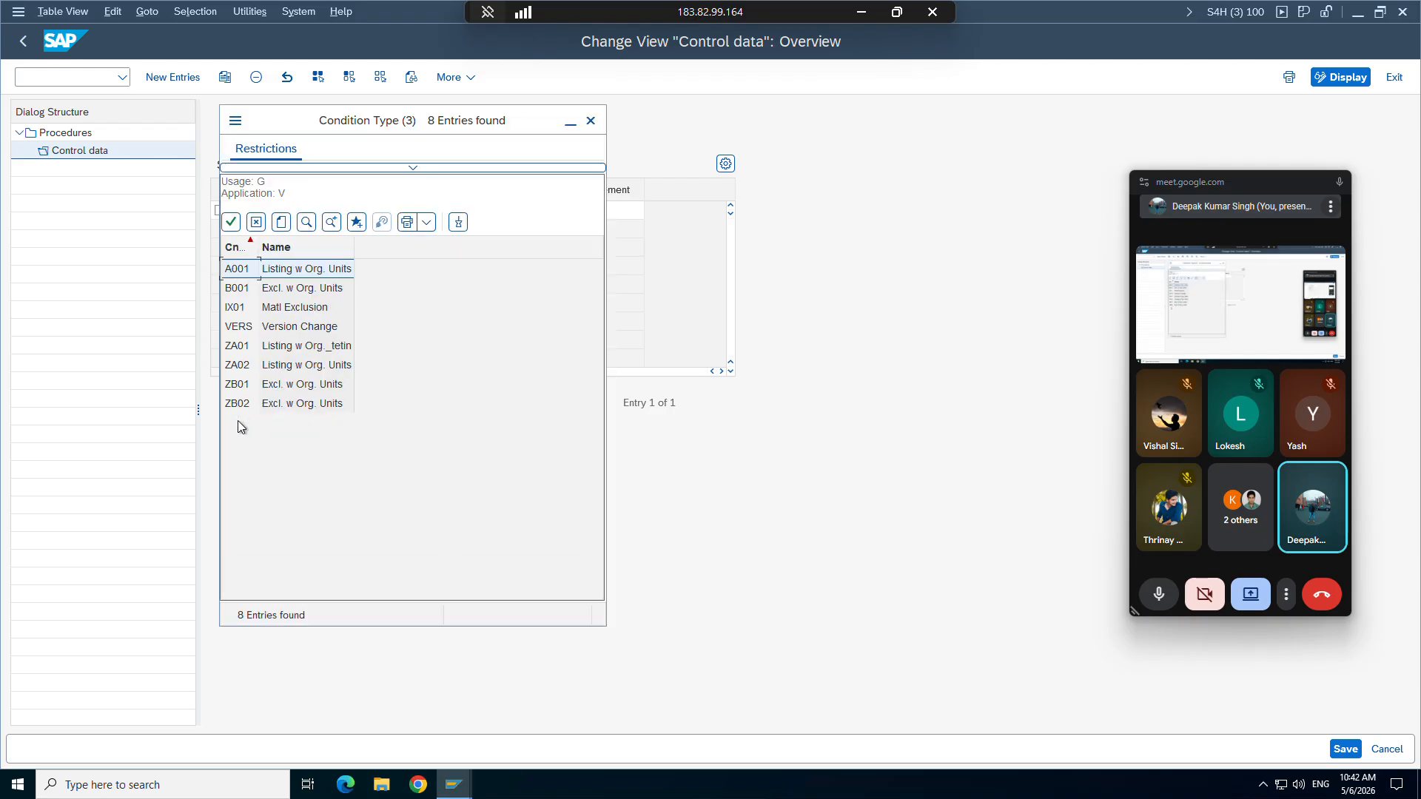
pyautogui.doubleClick(239, 384)
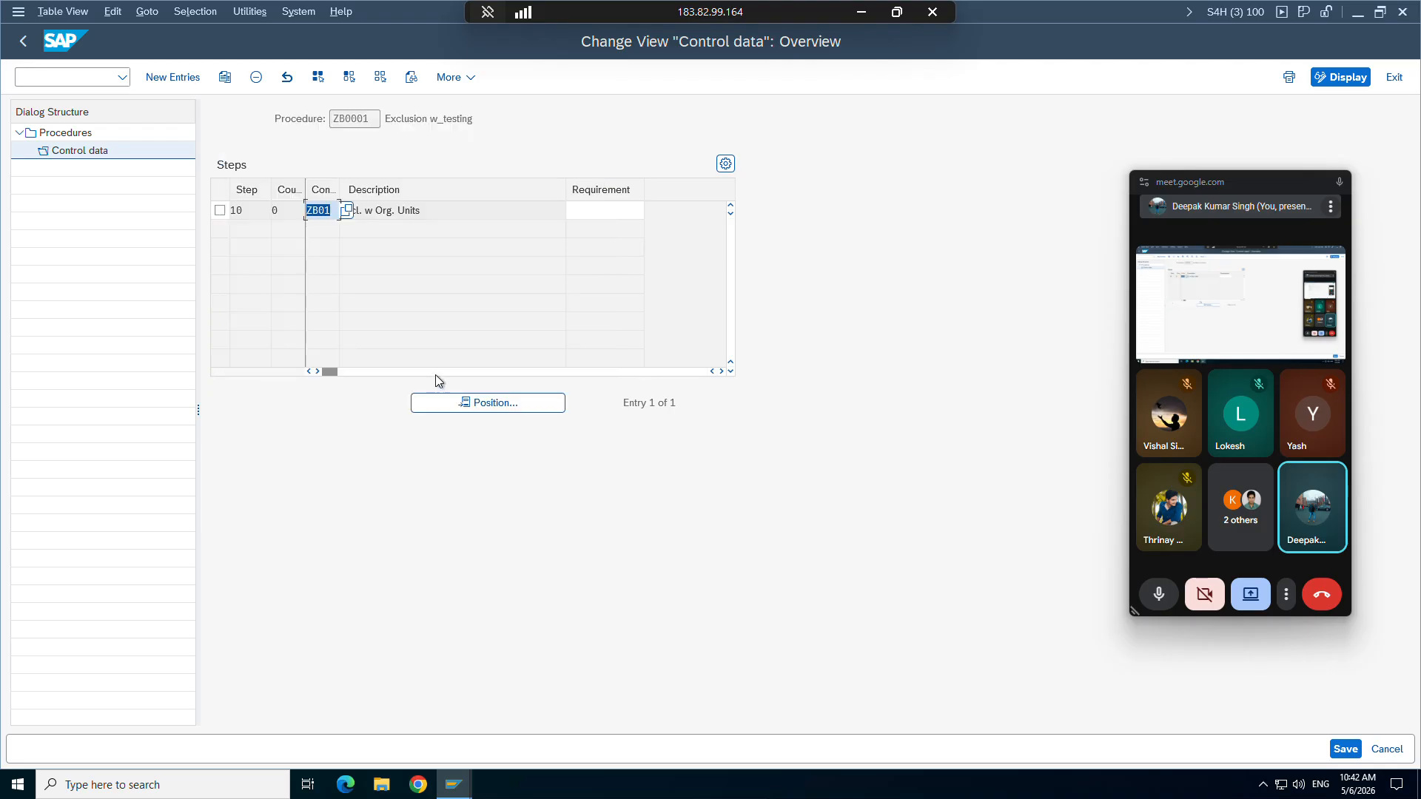
pyautogui.click(349, 210)
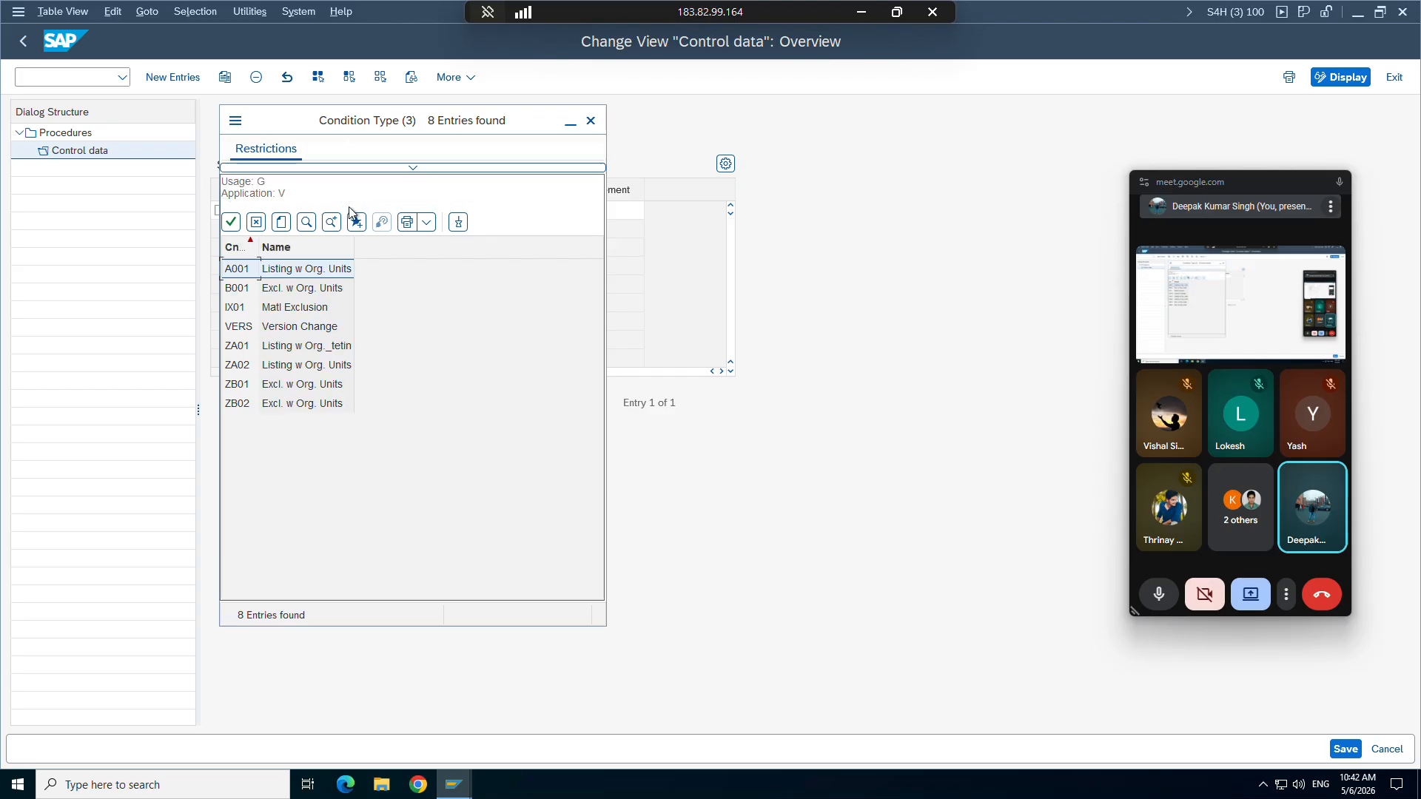
pyautogui.doubleClick(239, 388)
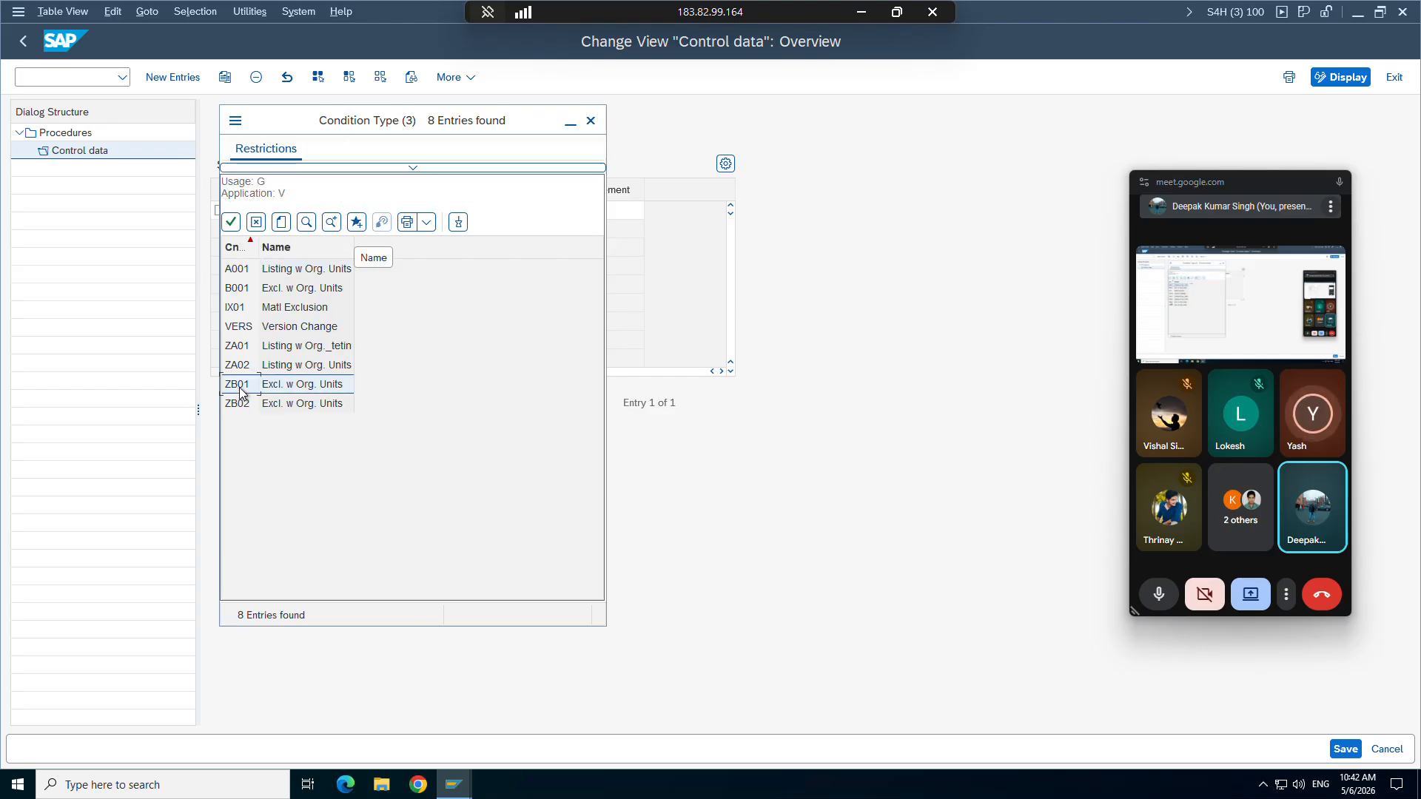
# Step: Save the procedure's control data under the proposed customizing request and return to the IMG structure
pyautogui.click(1345, 748)
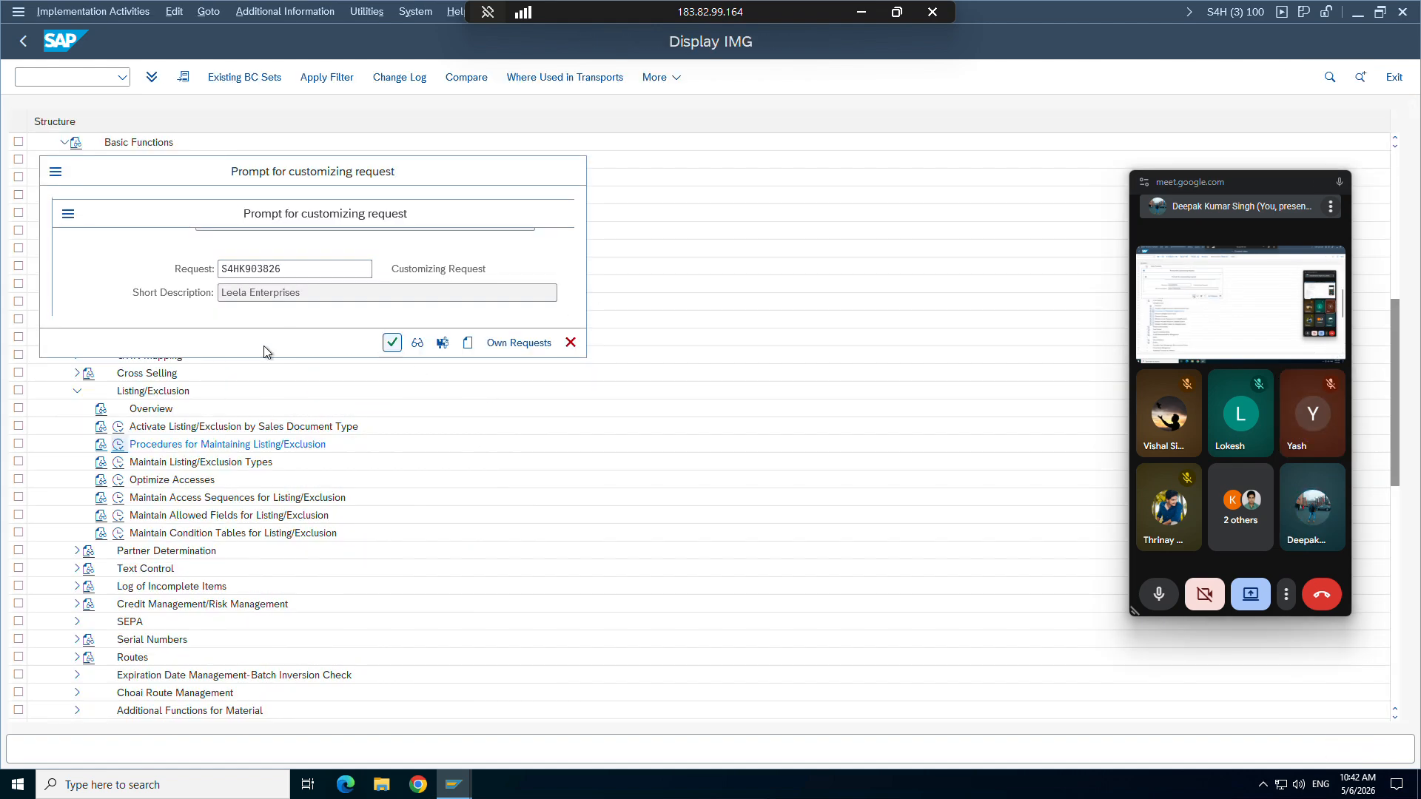
pyautogui.press('Return')
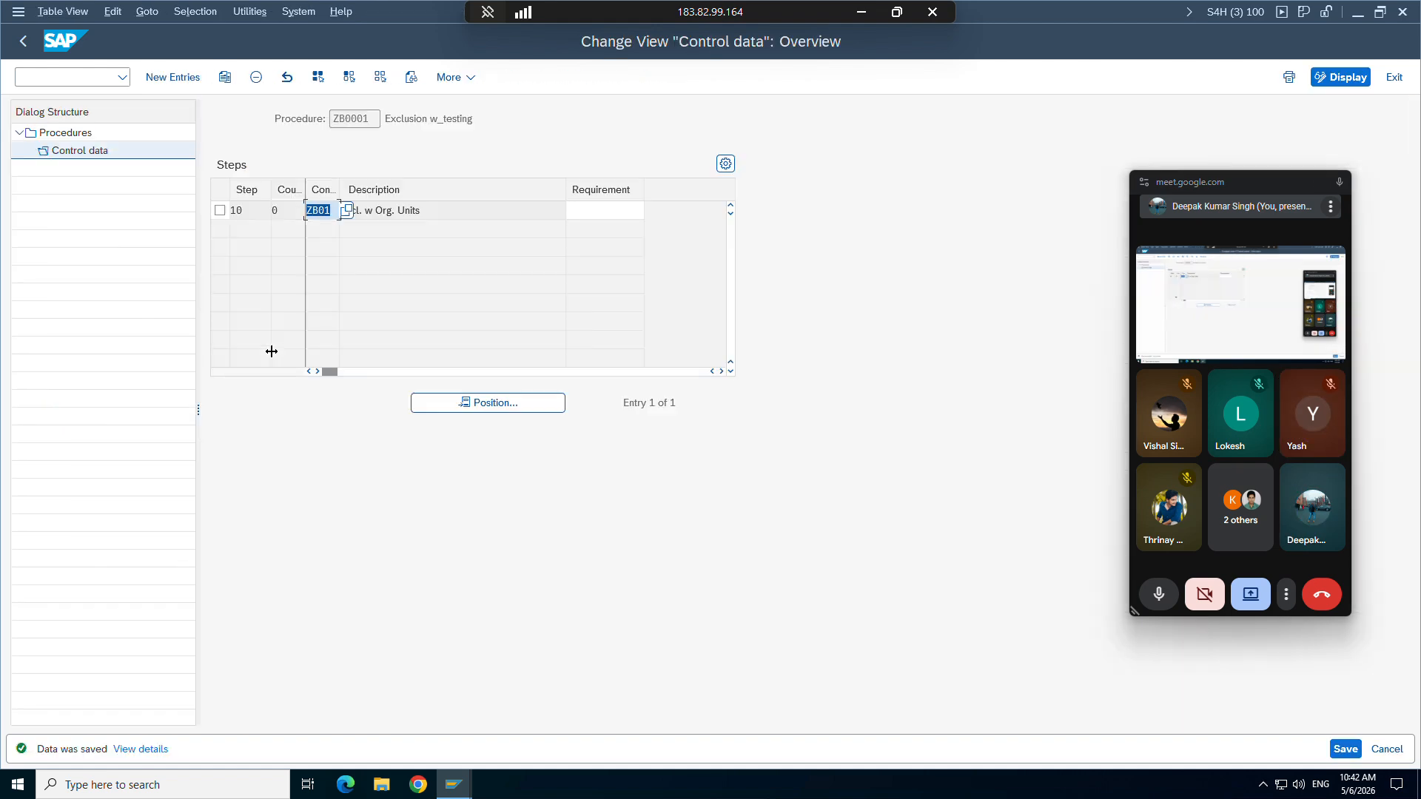
pyautogui.click(22, 42)
pyautogui.click(23, 42)
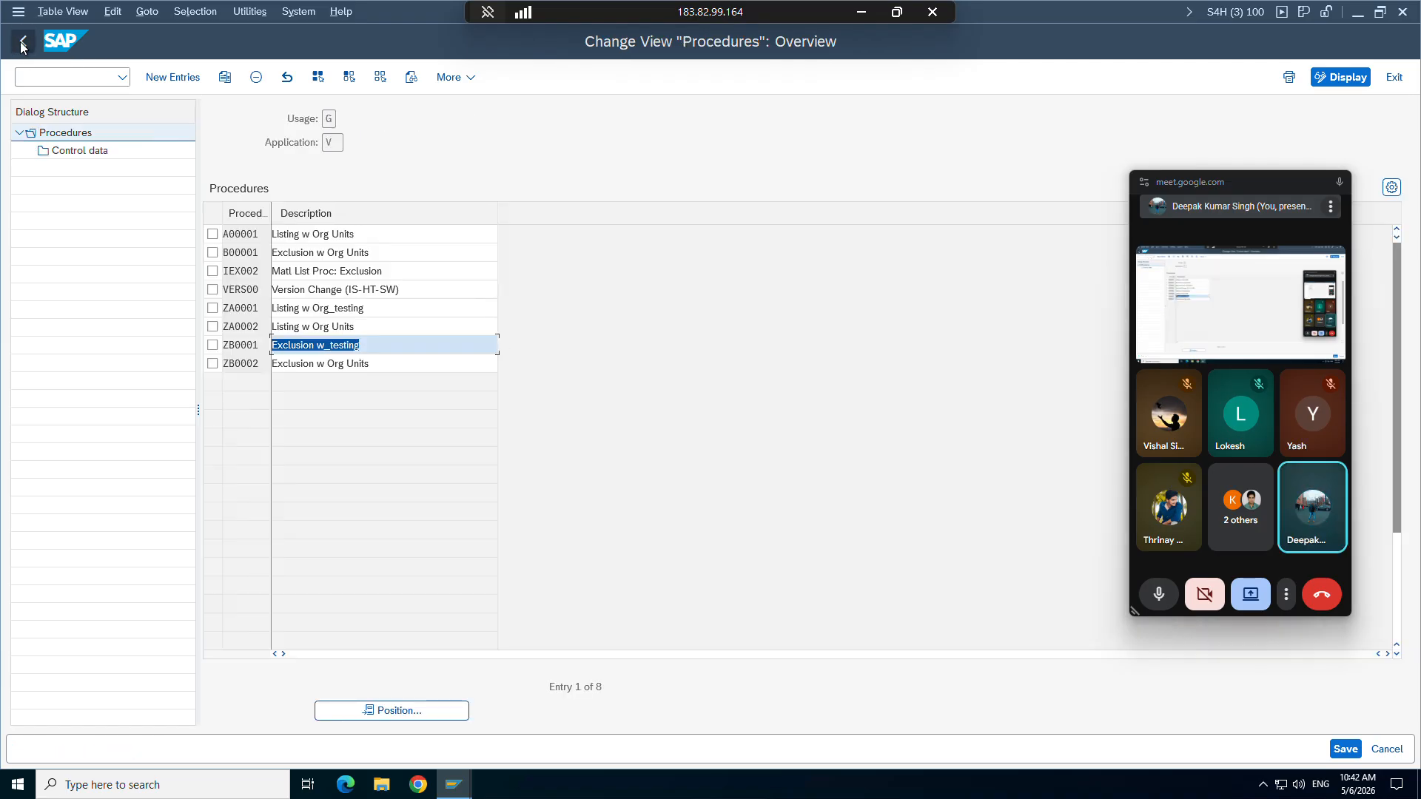
pyautogui.click(22, 42)
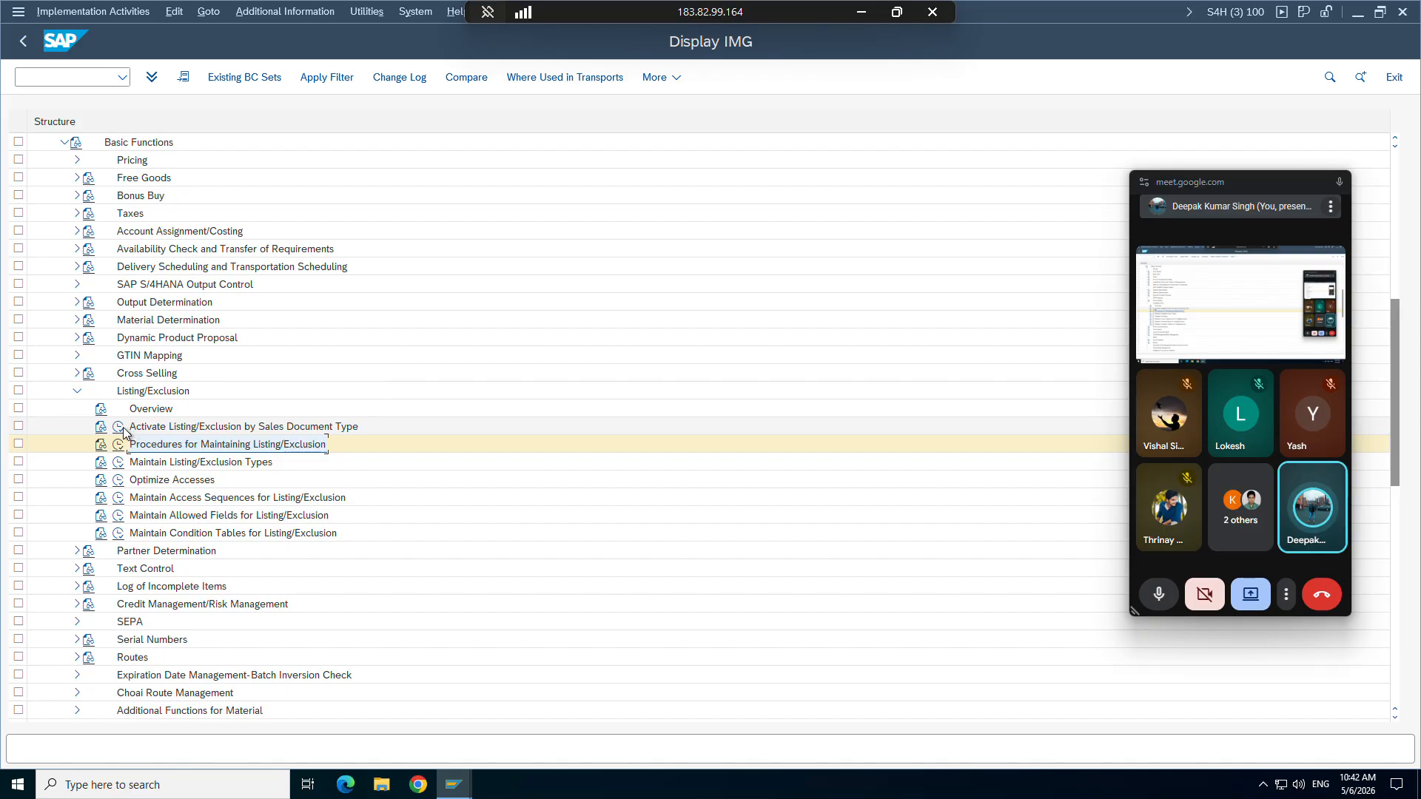
# Step: Open the activation of listing/exclusion by sales document type and position the list at order type ZOR9
pyautogui.click(119, 429)
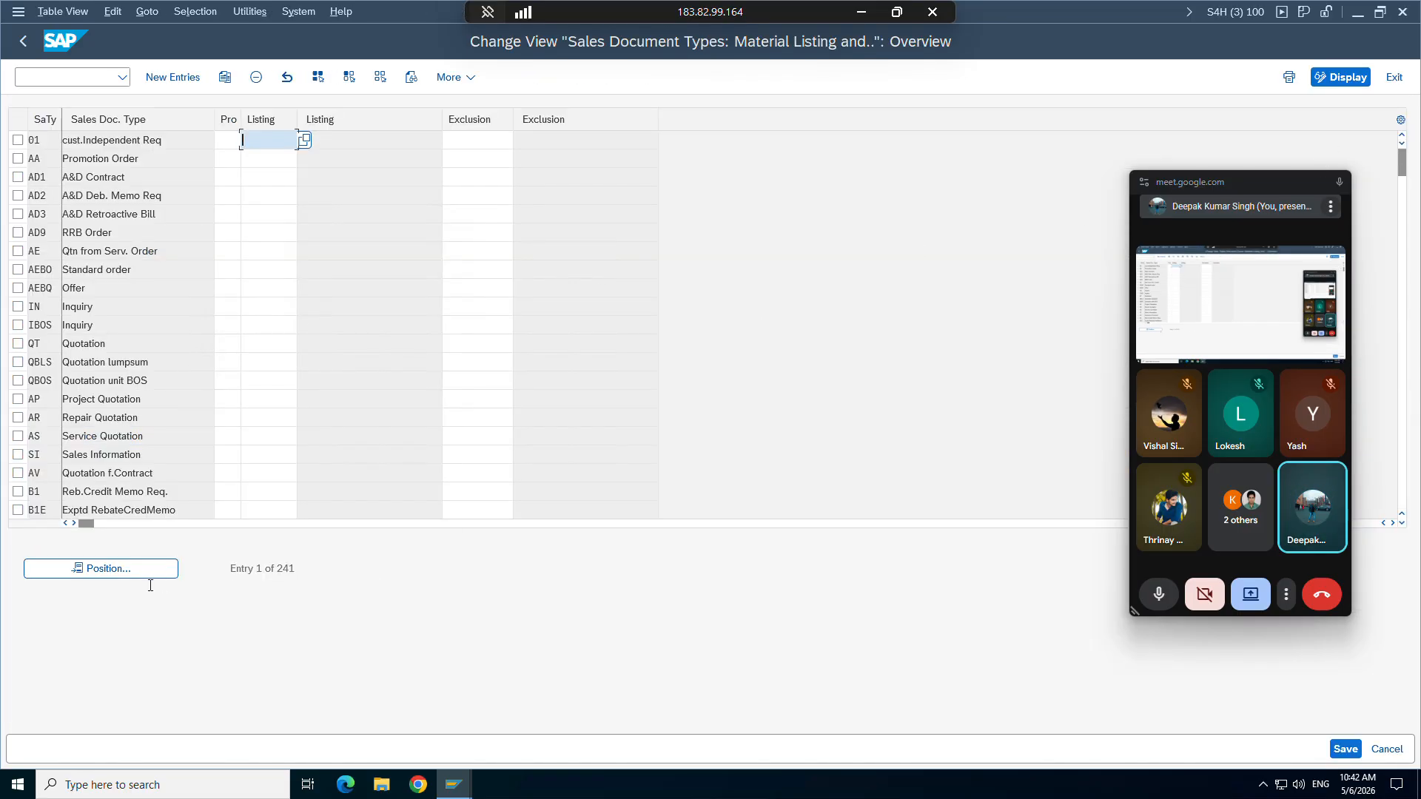
pyautogui.click(115, 570)
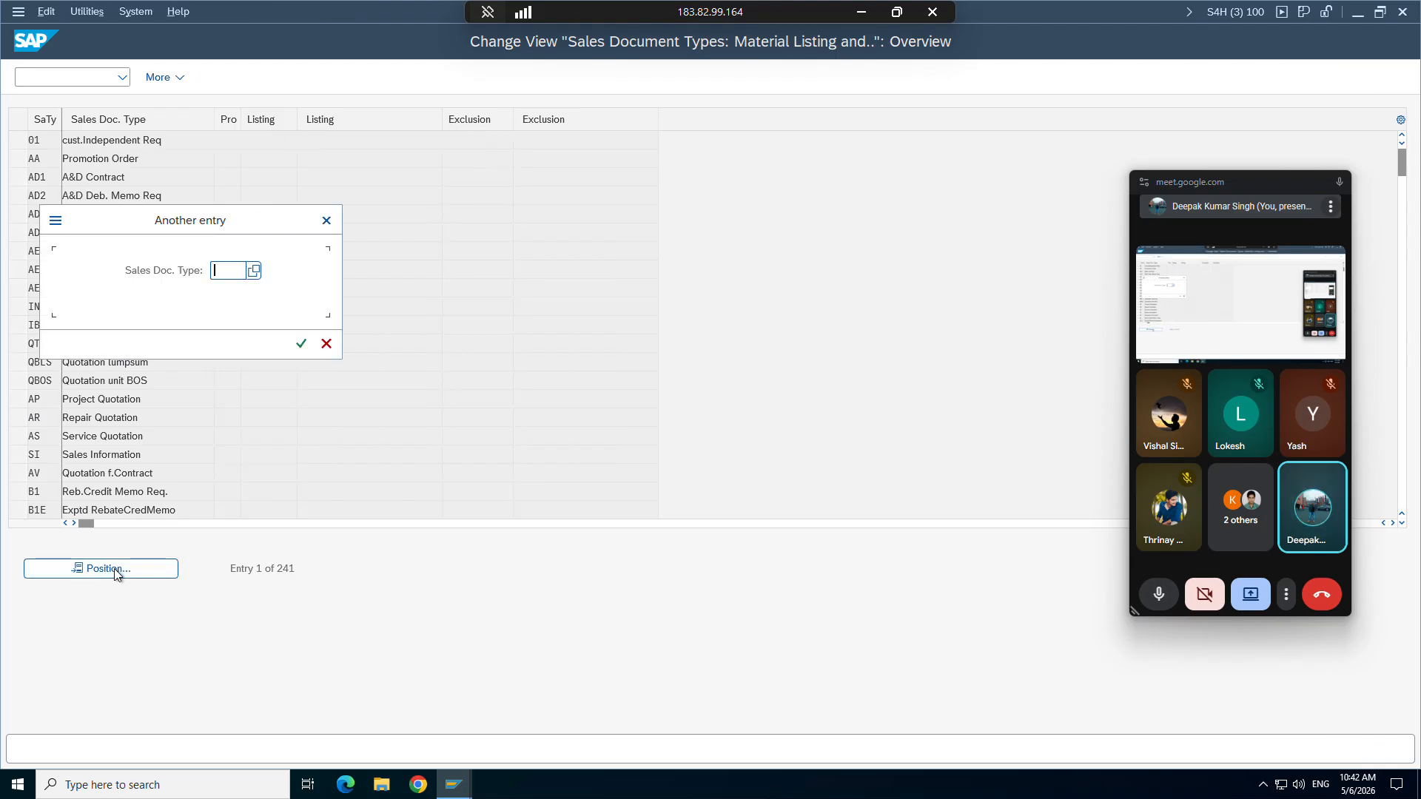
pyautogui.write('zo')
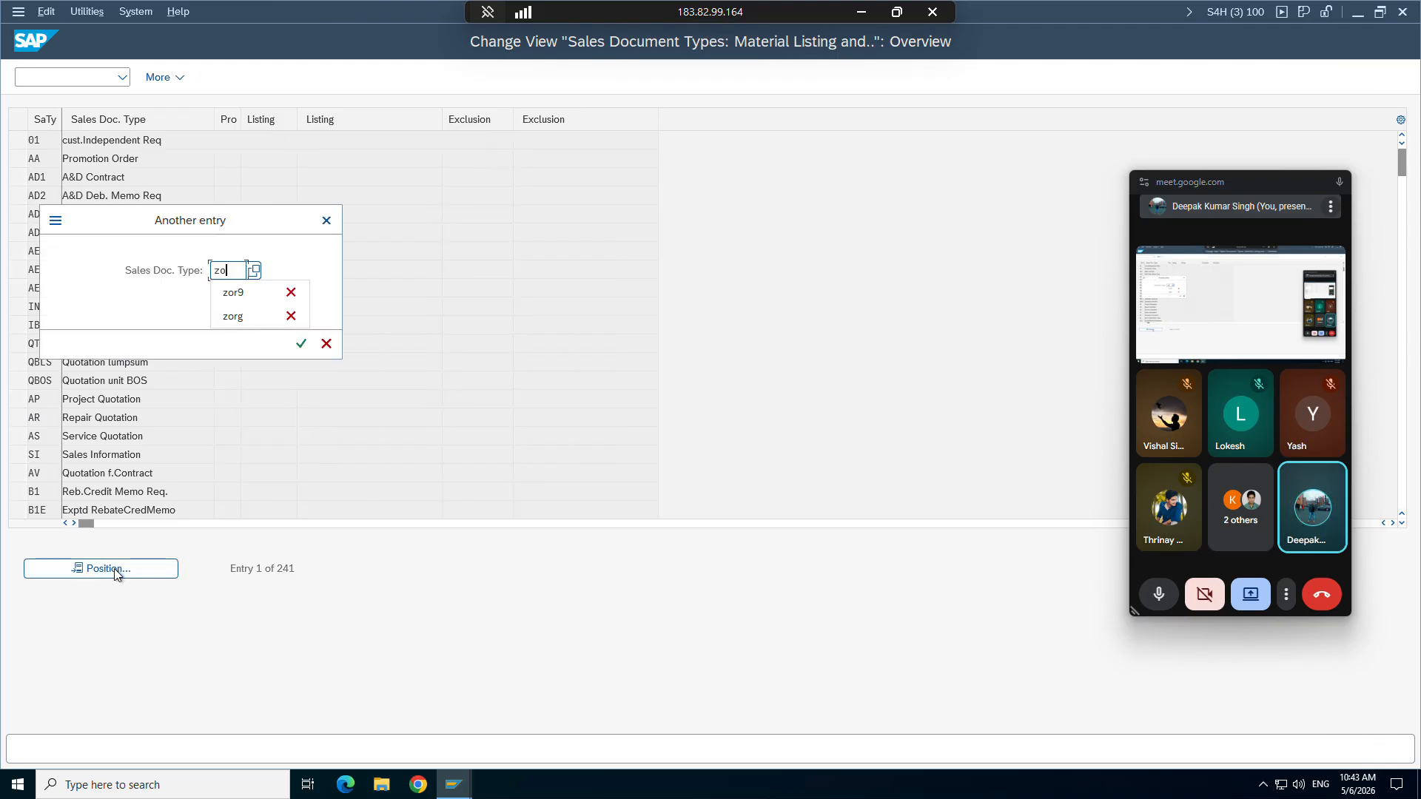
pyautogui.write('r9')
pyautogui.press('Return')
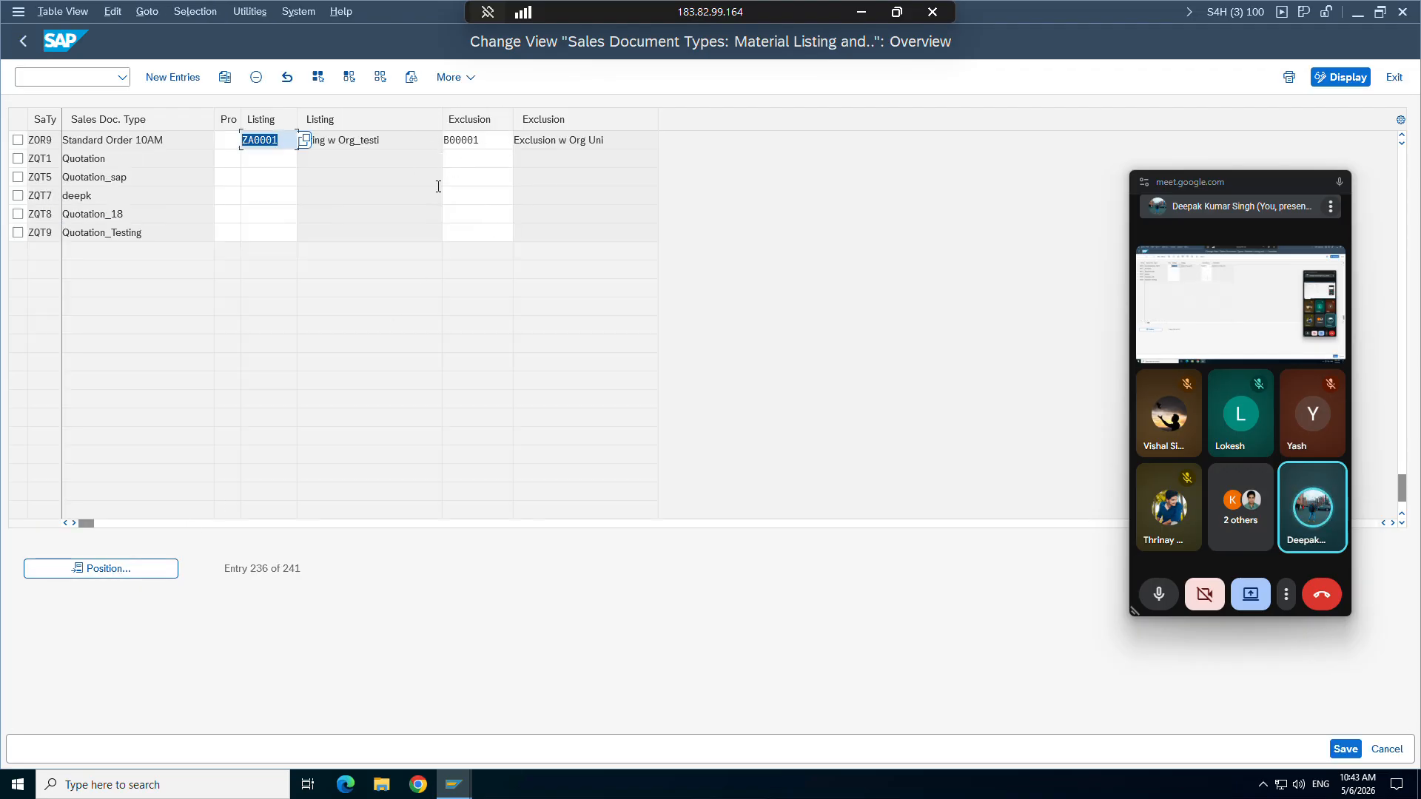
# Step: Assign exclusion procedure ZB0001 to order type ZOR9 and remove its listing procedure
pyautogui.click(493, 140)
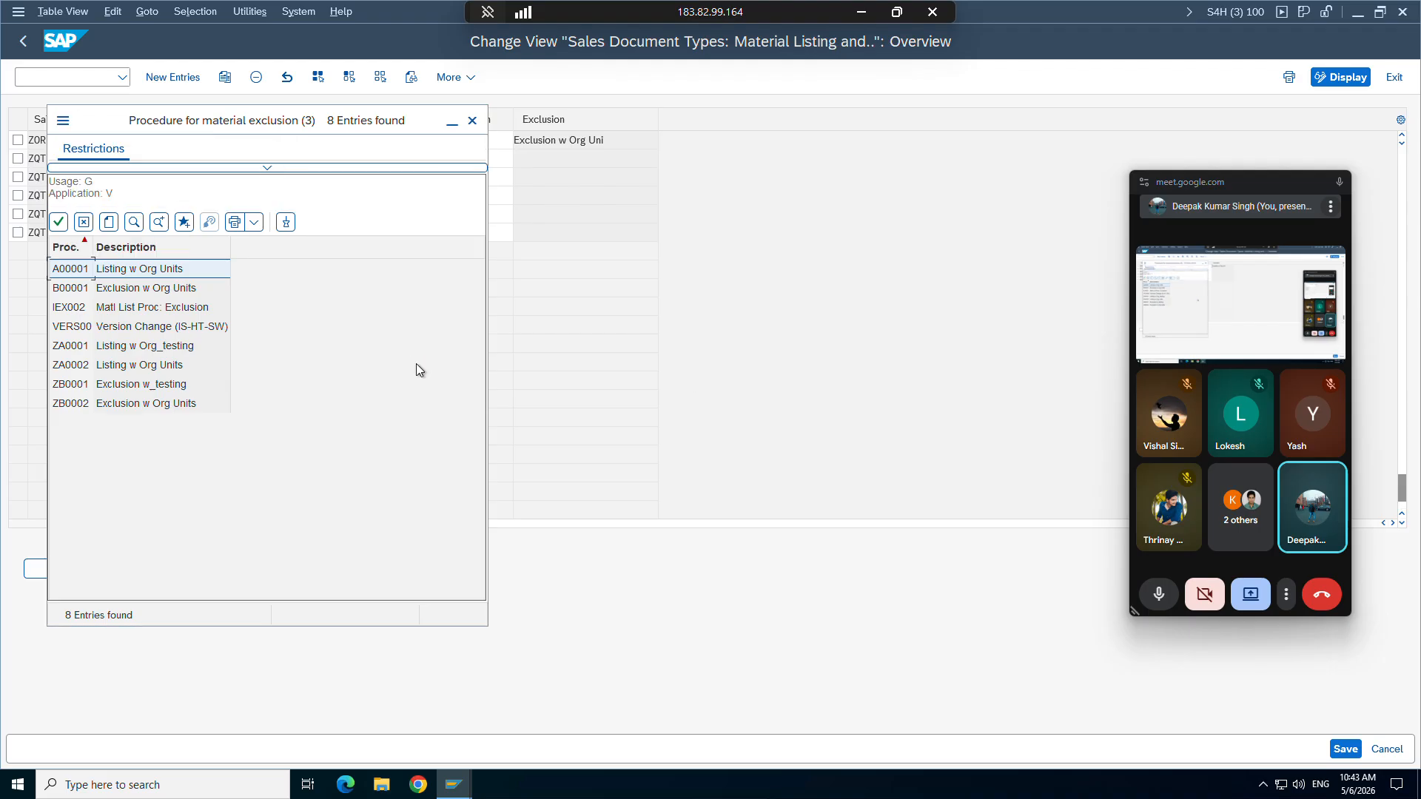
pyautogui.doubleClick(98, 390)
pyautogui.click(270, 139)
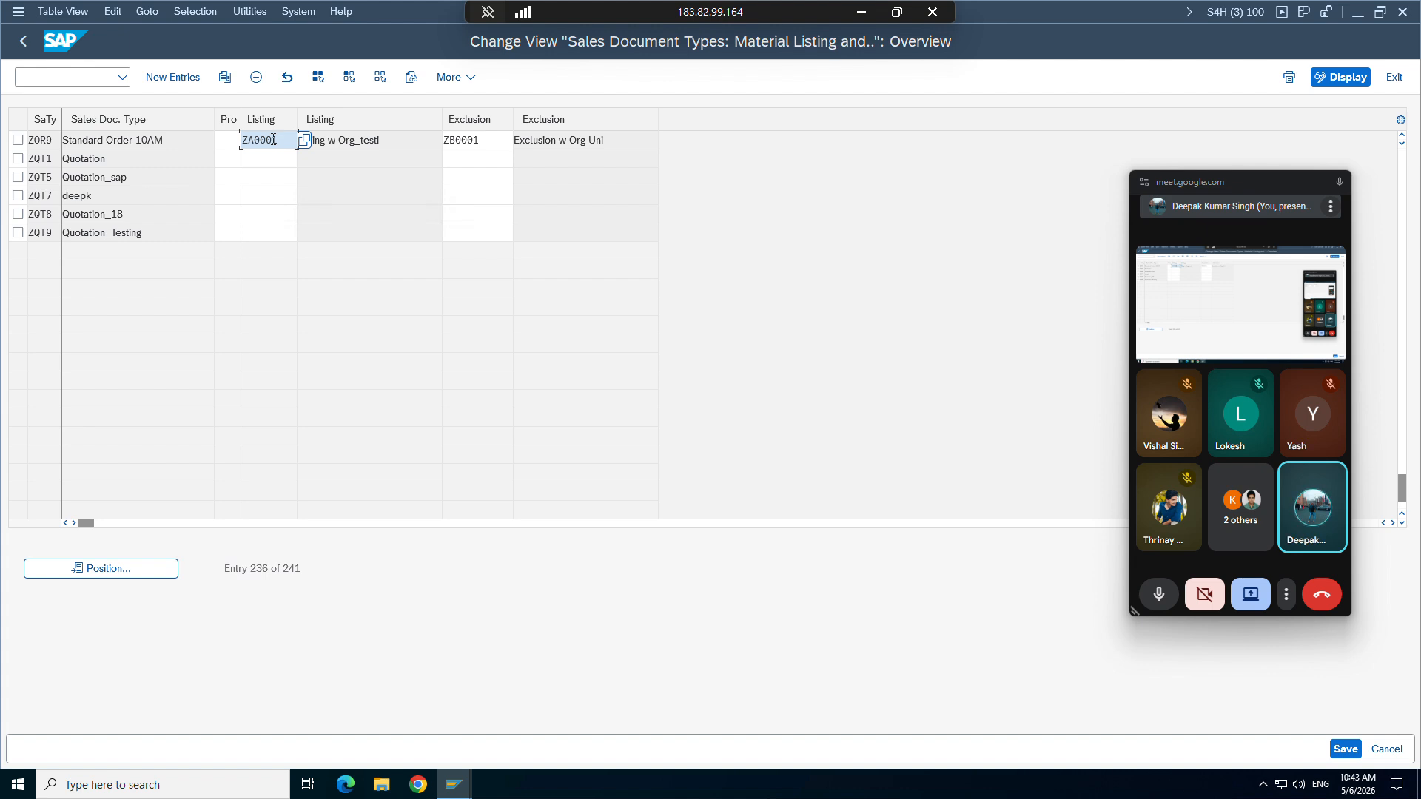
pyautogui.press('Delete')
pyautogui.press('Return')
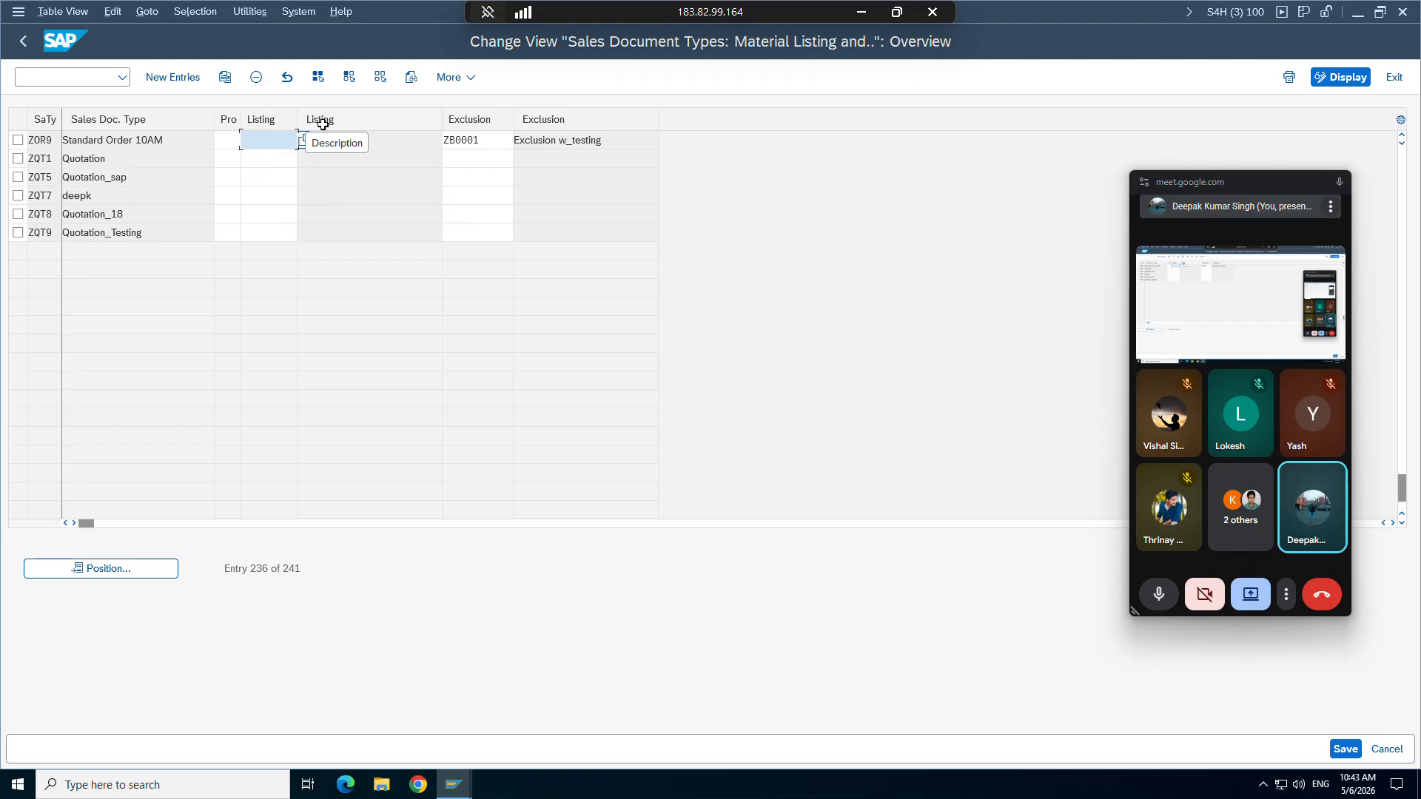
# Step: Clear the exclusion procedure of order type ZOR9 as well
pyautogui.click(471, 140)
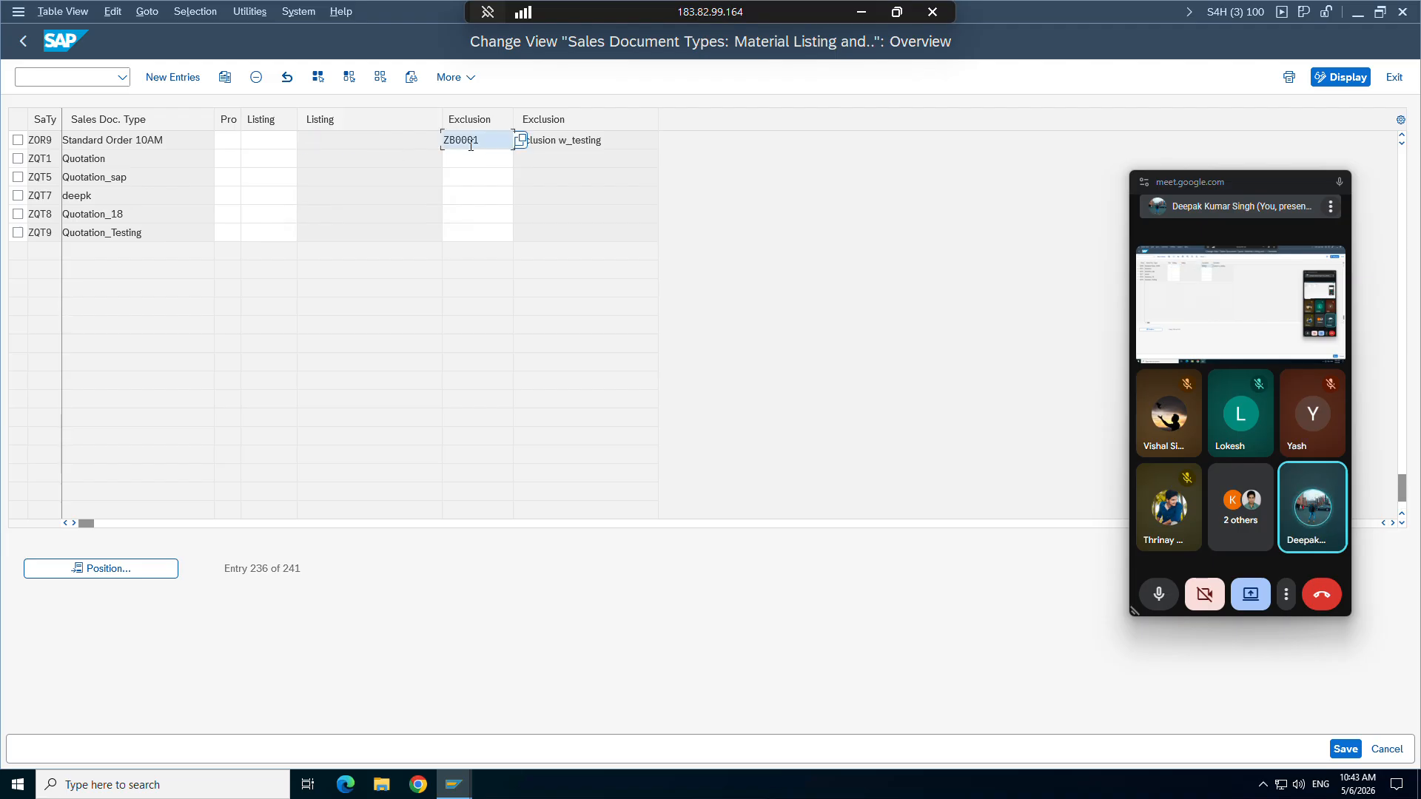
pyautogui.doubleClick(471, 141)
pyautogui.press('Delete')
# Step: Switch to the change listing session and display the customer's material records for listing type ZA01
pyautogui.click(454, 784)
pyautogui.click(195, 716)
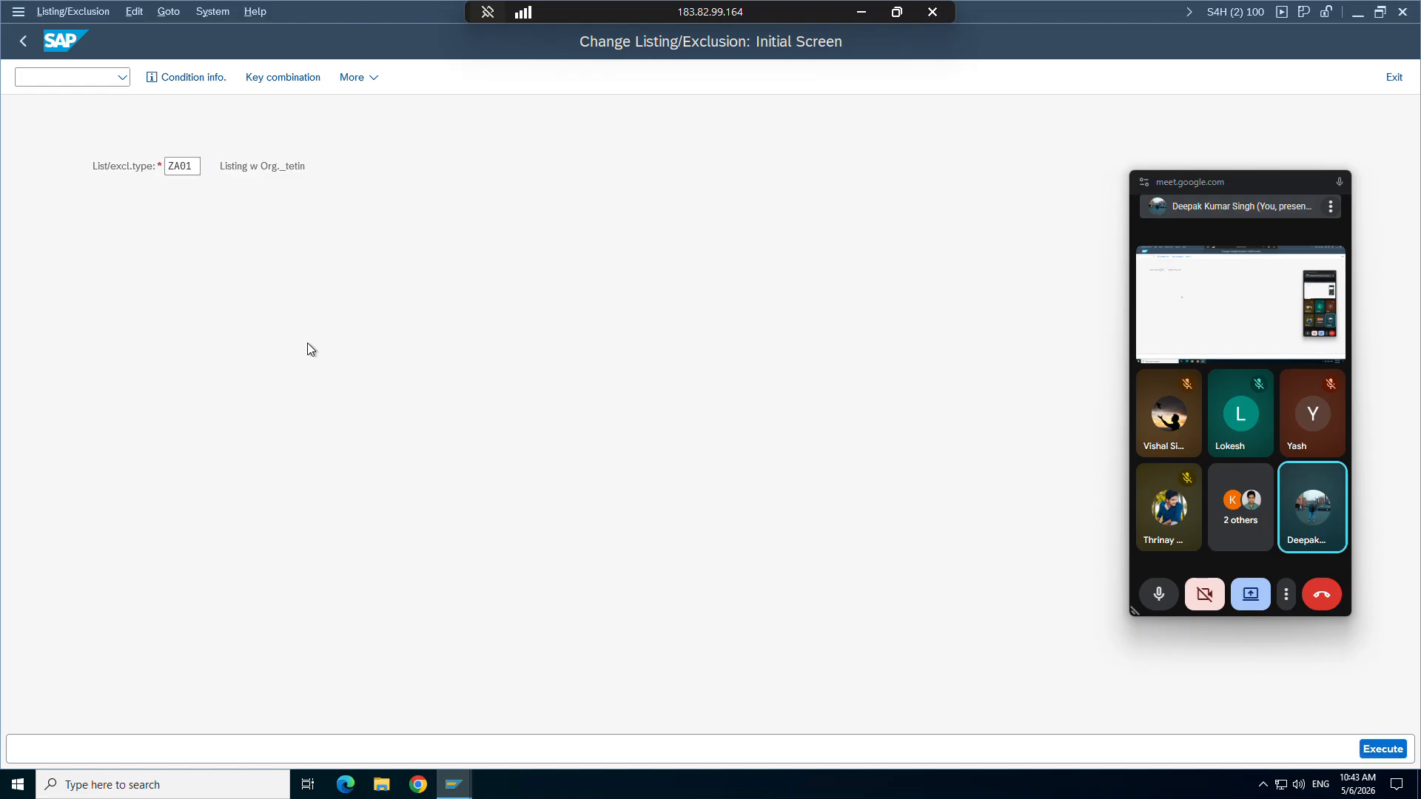
pyautogui.press('Return')
pyautogui.click(1377, 754)
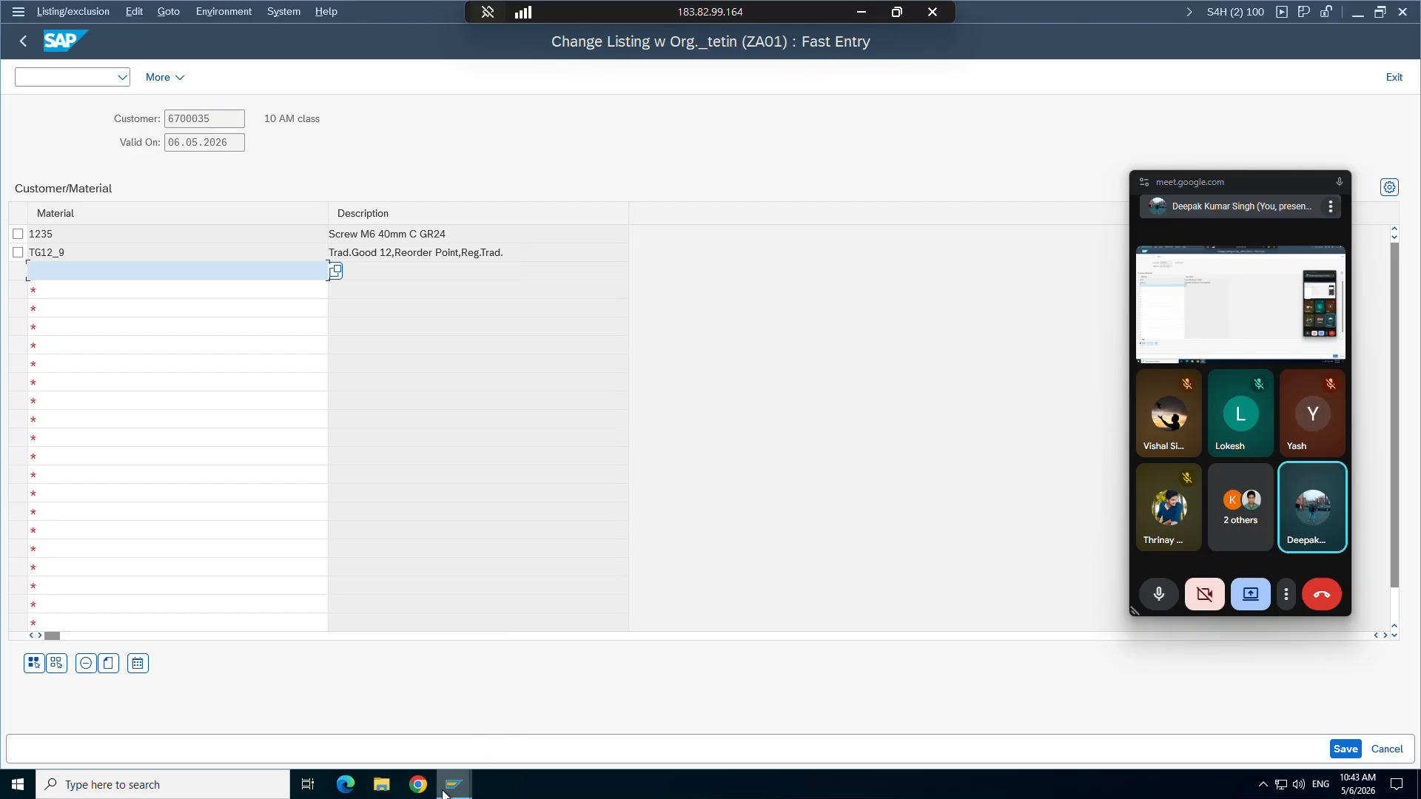
# Step: Switch to the sales order session and restart transaction VA01 for a new order of type ZOR9
pyautogui.moveTo(454, 783)
pyautogui.click(478, 721)
pyautogui.click(56, 78)
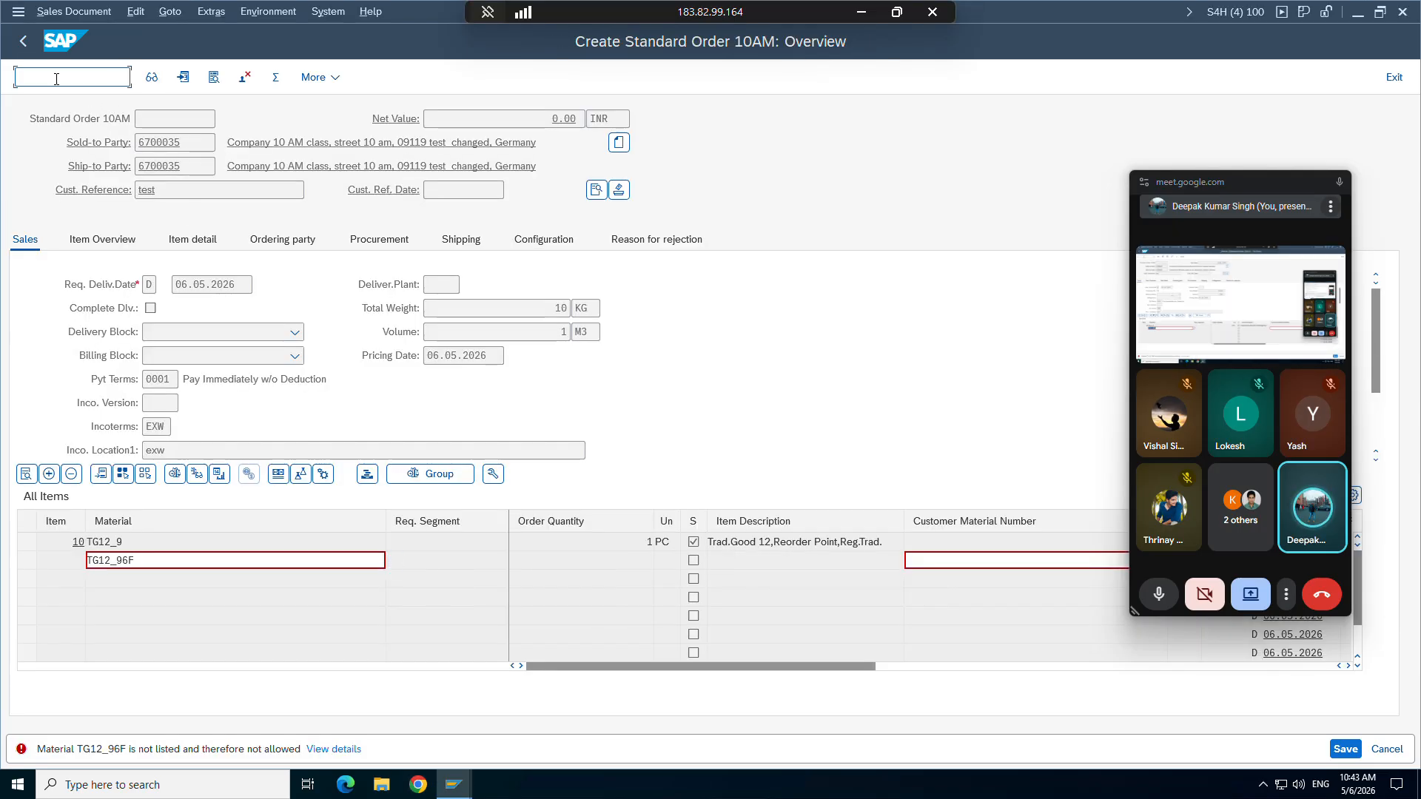
pyautogui.write('/nva01')
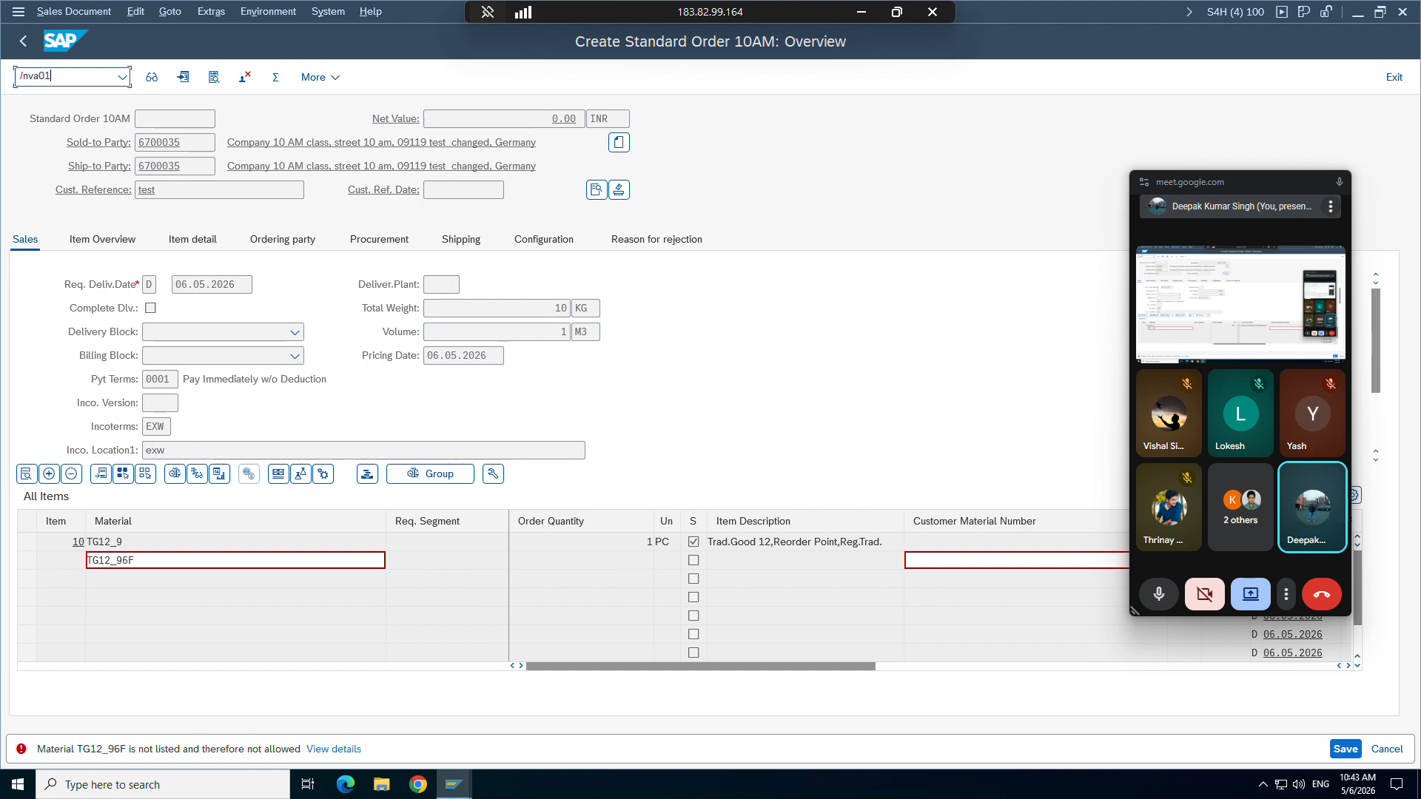
pyautogui.press('Return')
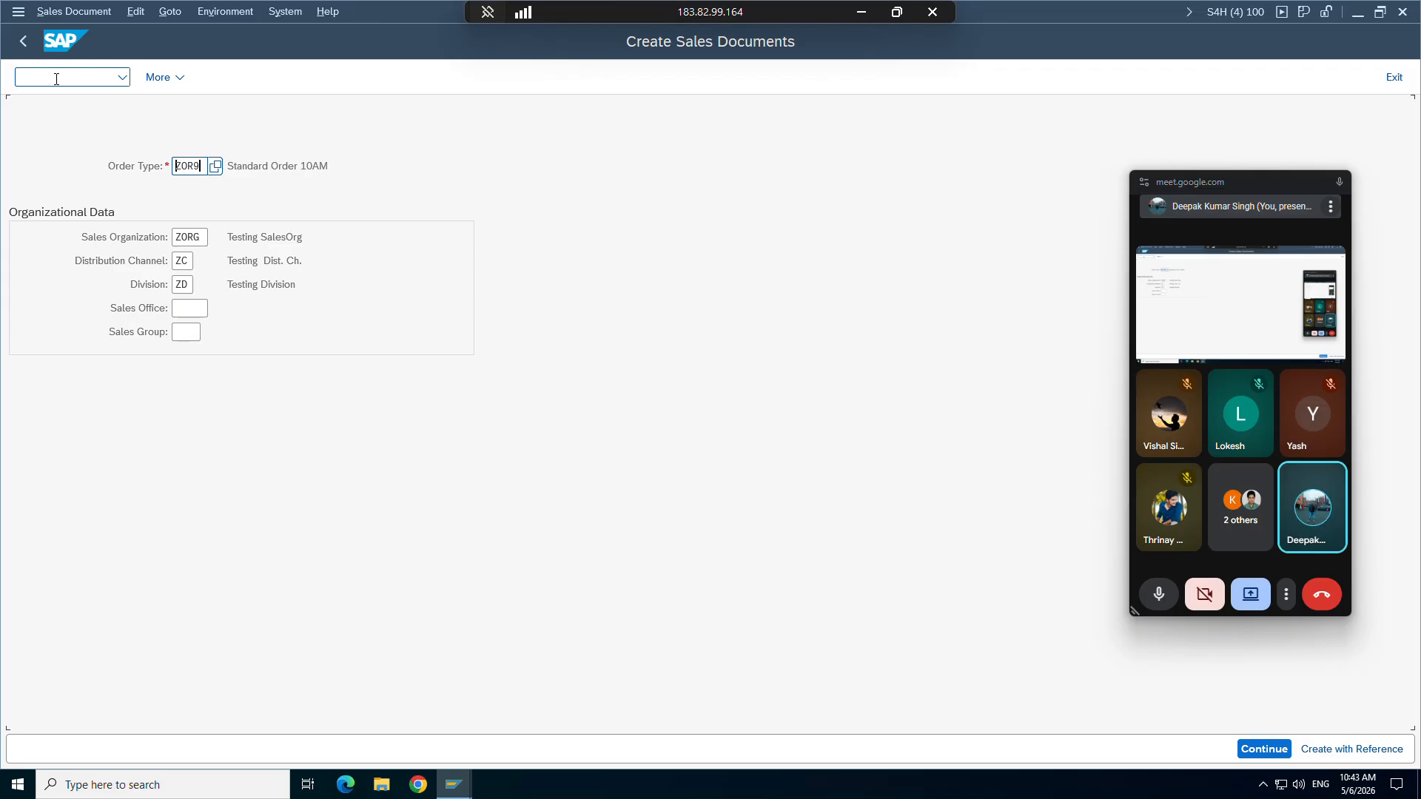
# Step: Enter the customer number as sold-to party and "test" as customer reference in the new ZOR9 order
pyautogui.write('6700035')
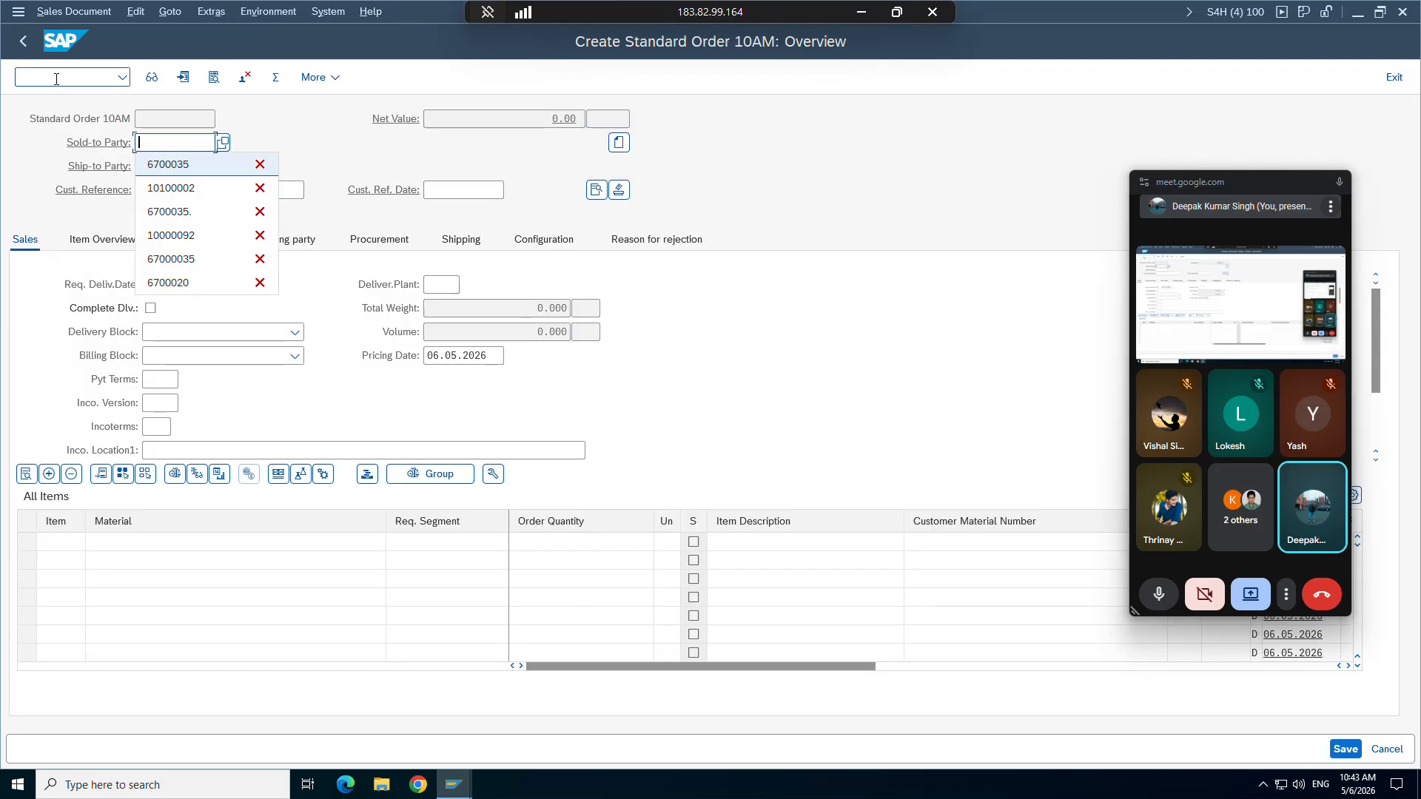
pyautogui.press('Return')
pyautogui.write('test')
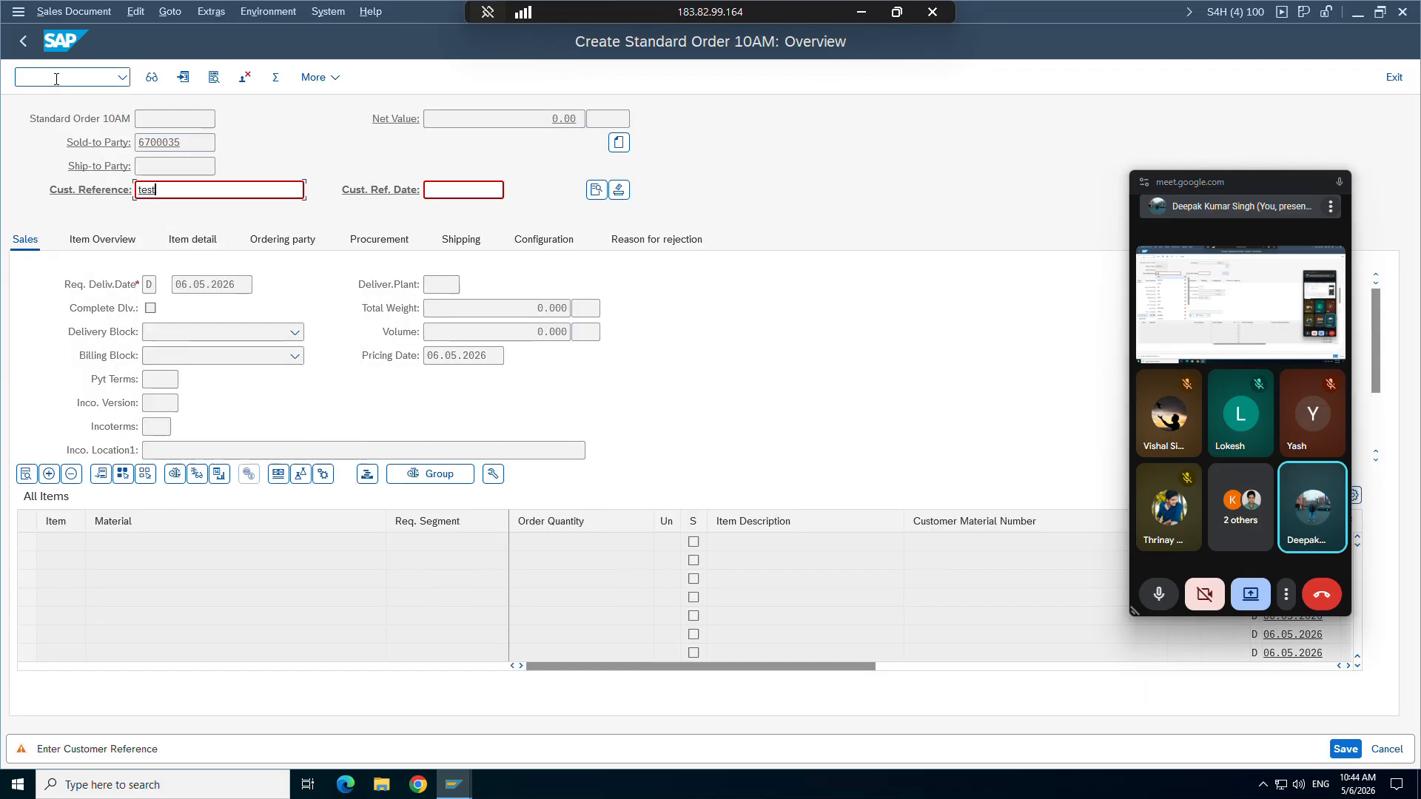
pyautogui.press('Return')
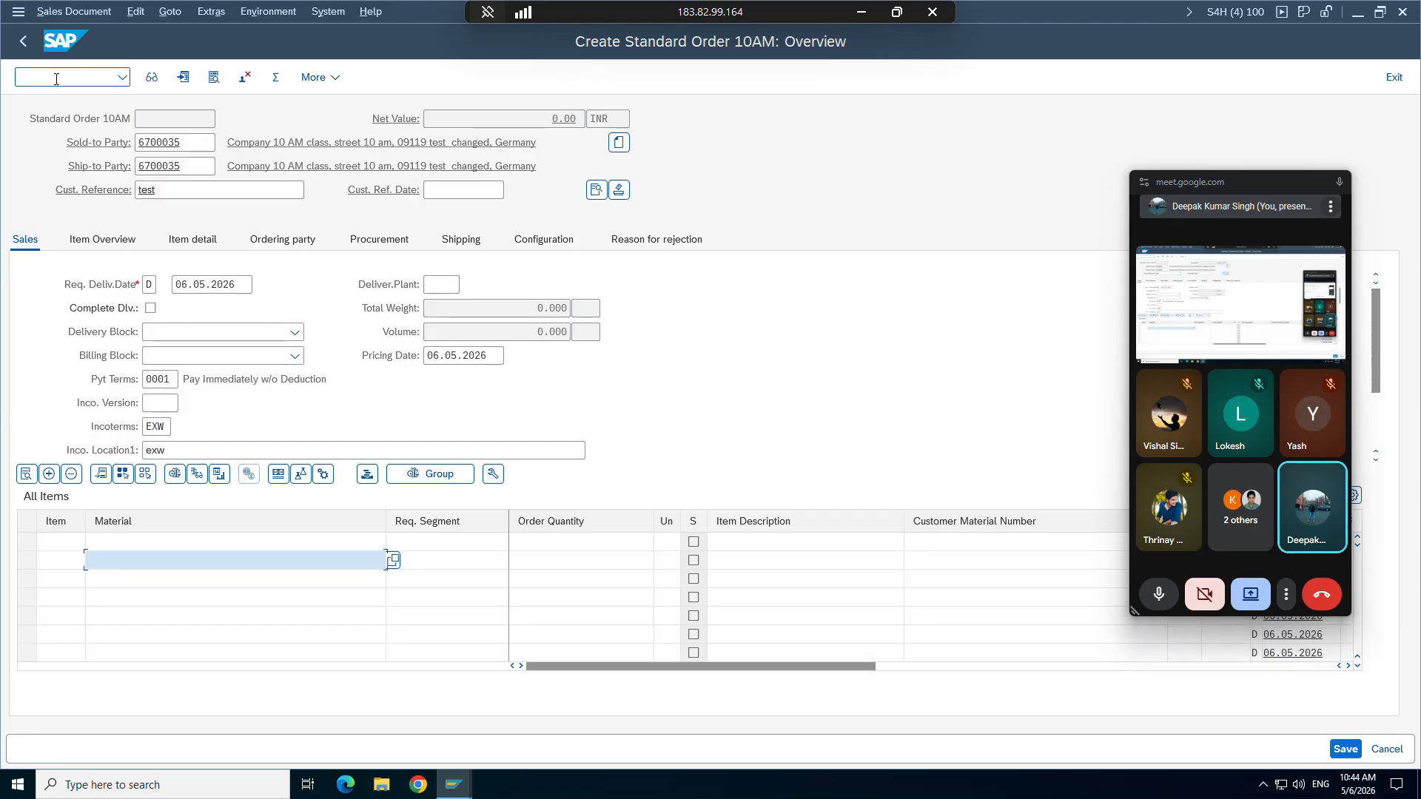
# Step: Try to add material TG12_96F as the first item of the order
pyautogui.press('BackSpace')
pyautogui.press('Down')
pyautogui.press('Return')
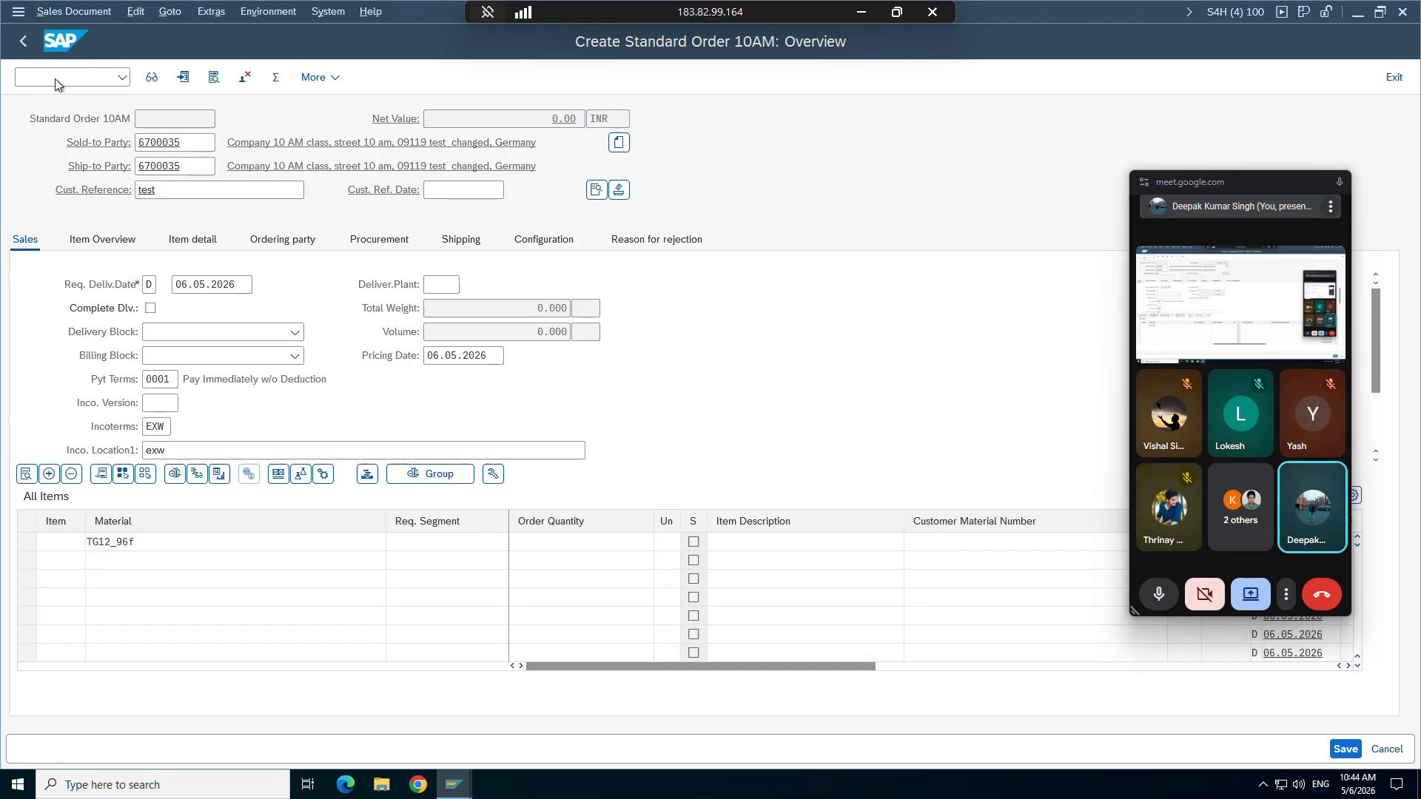
pyautogui.press('Return')
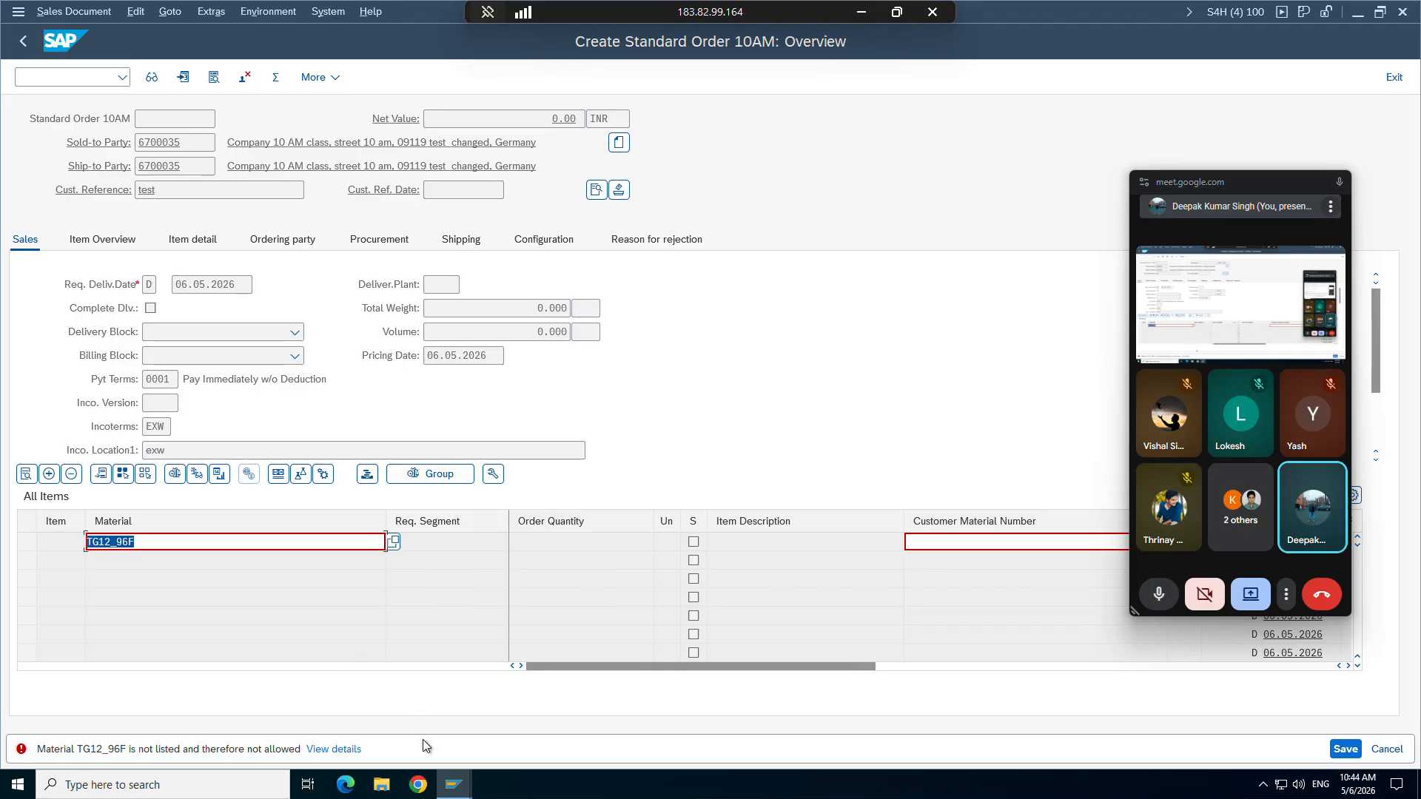
# Step: Return to the sales document type settings and save the ZOR9 changes under the proposed customizing request
pyautogui.moveTo(453, 784)
pyautogui.click(299, 717)
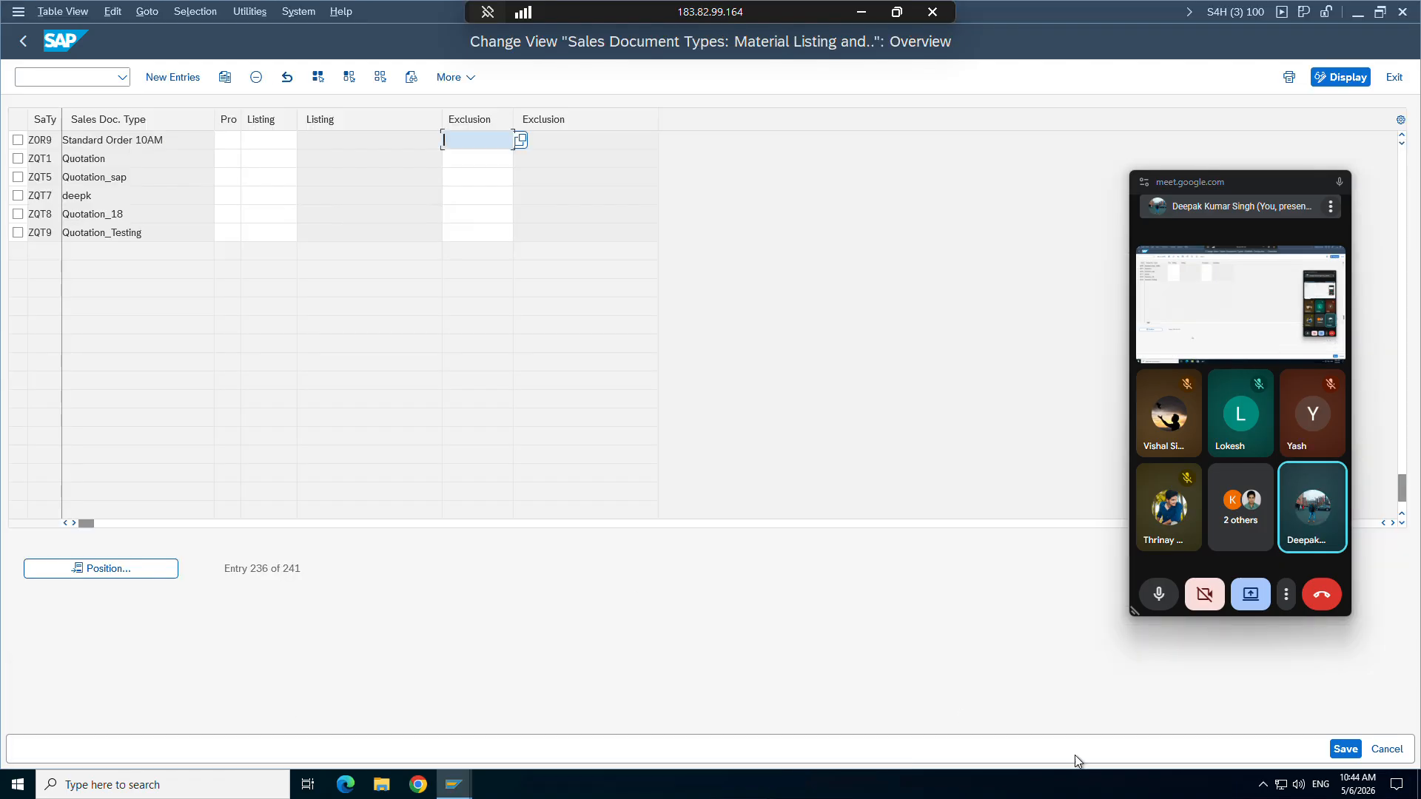
pyautogui.click(1339, 750)
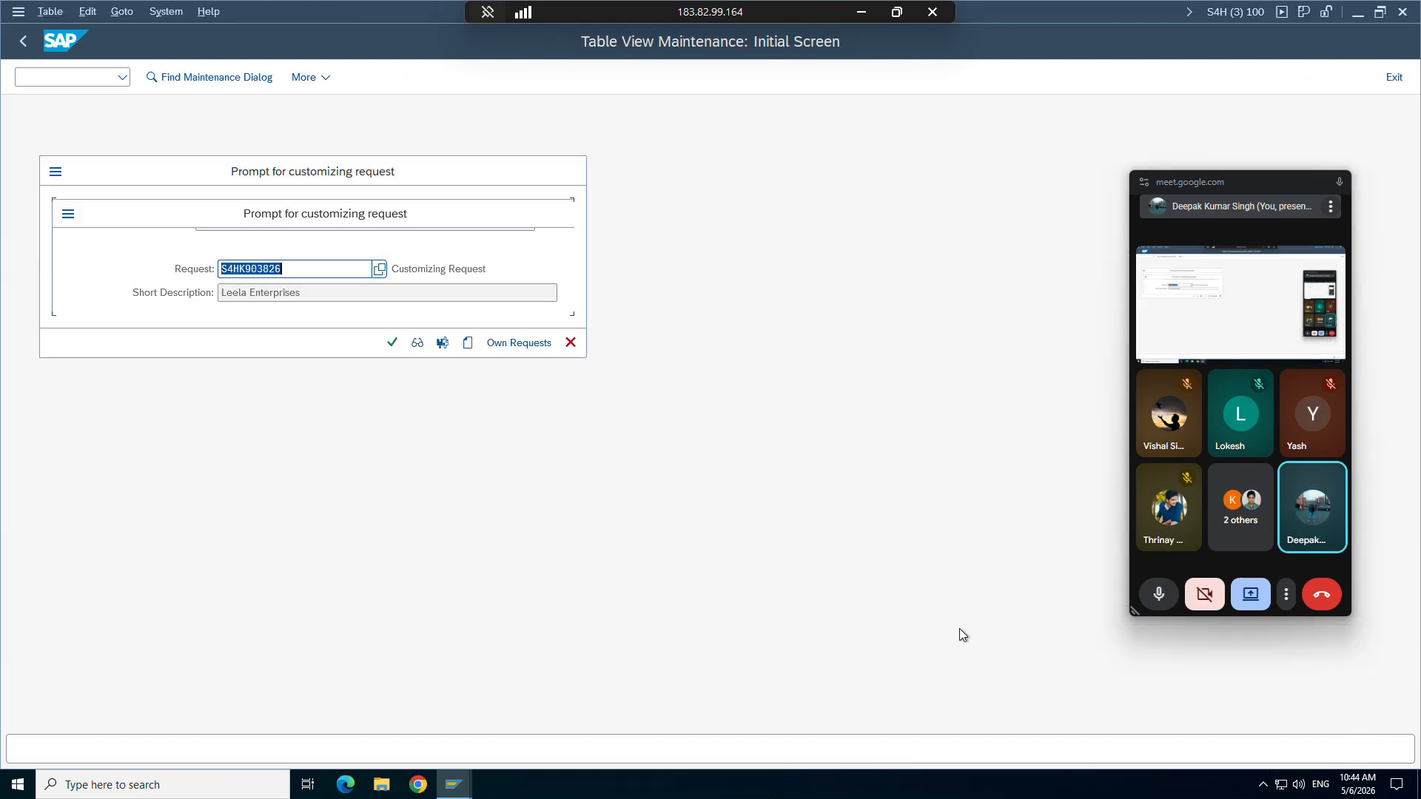
pyautogui.click(390, 344)
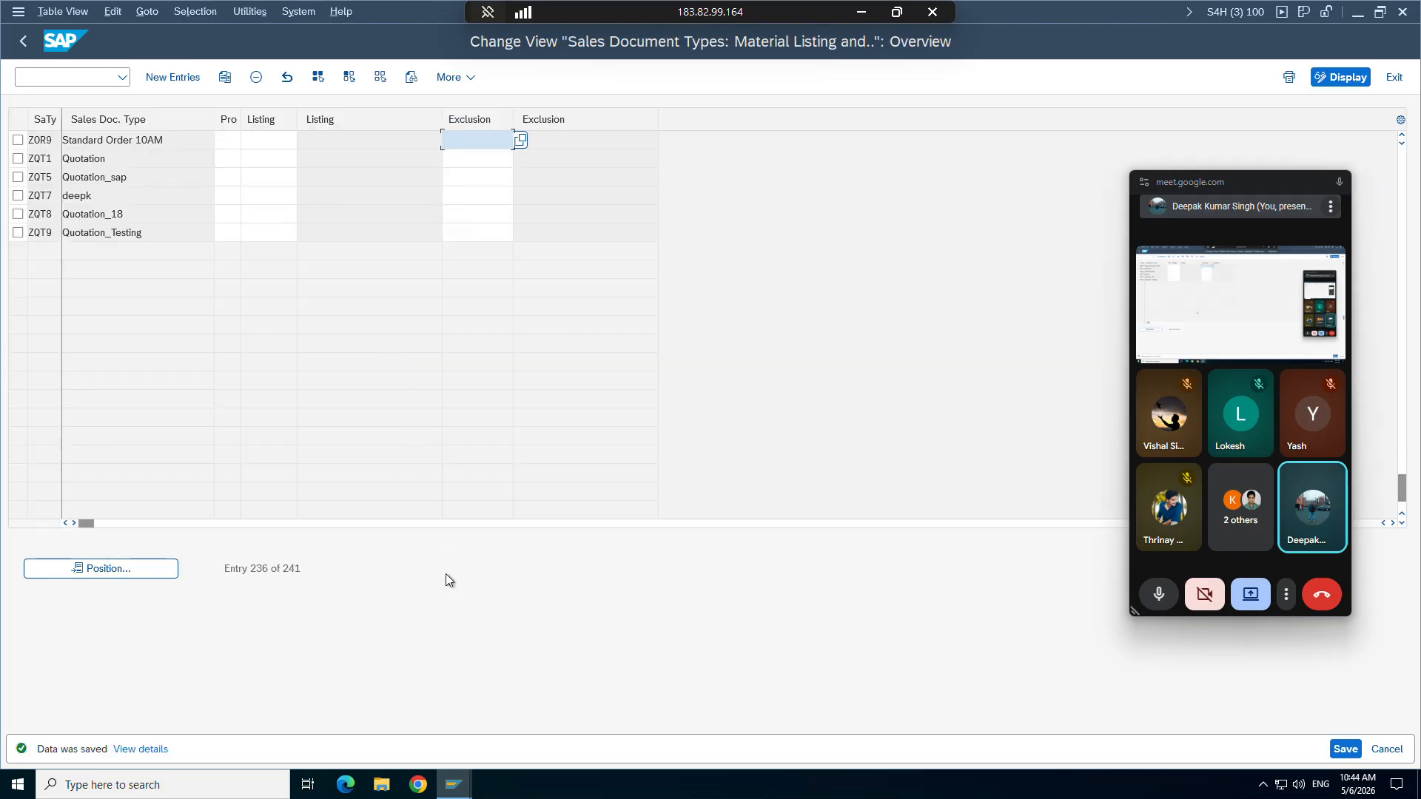
# Step: Abandon the open order in the sales order session and start a new ZOR9 order with transaction VA01
pyautogui.moveTo(454, 784)
pyautogui.click(538, 713)
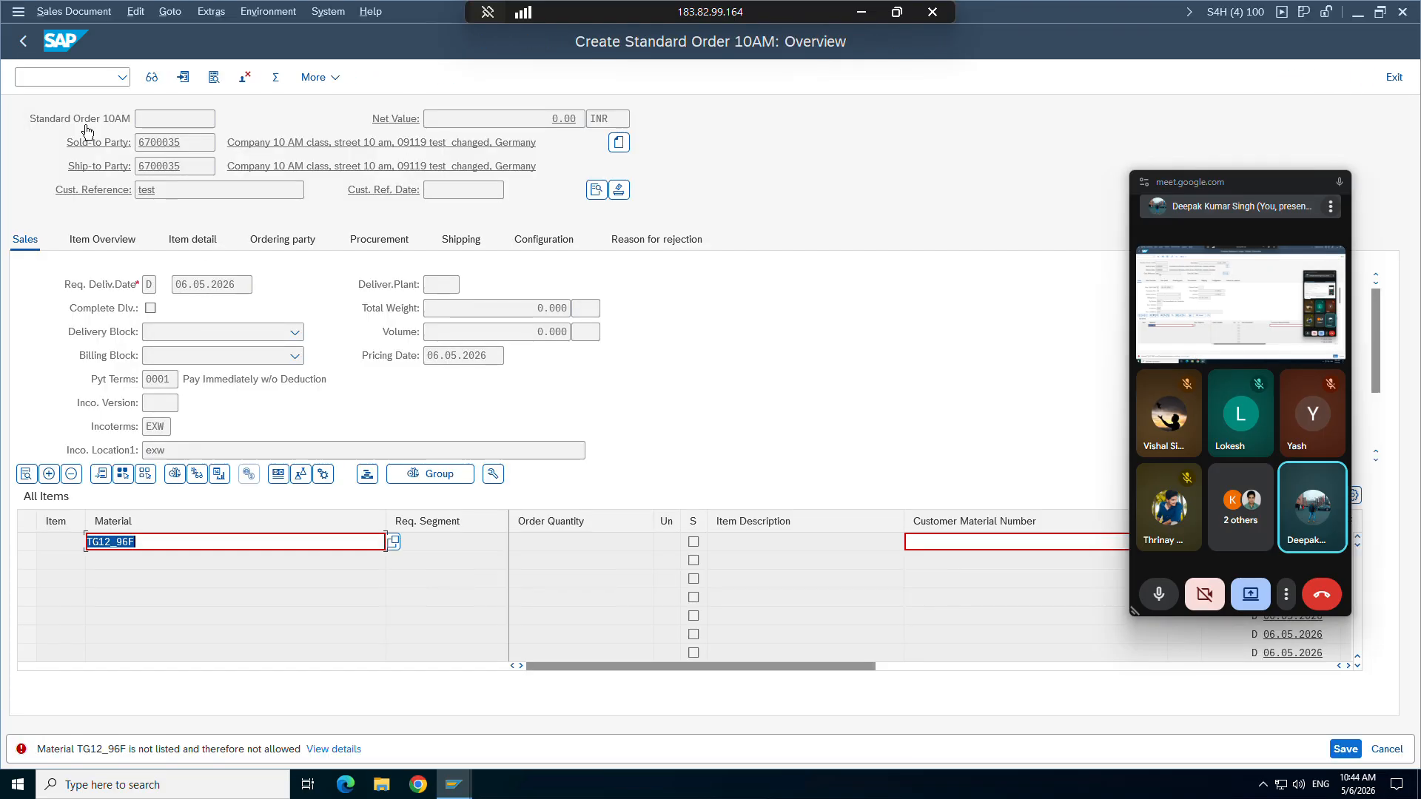
pyautogui.click(63, 82)
pyautogui.write('/nv')
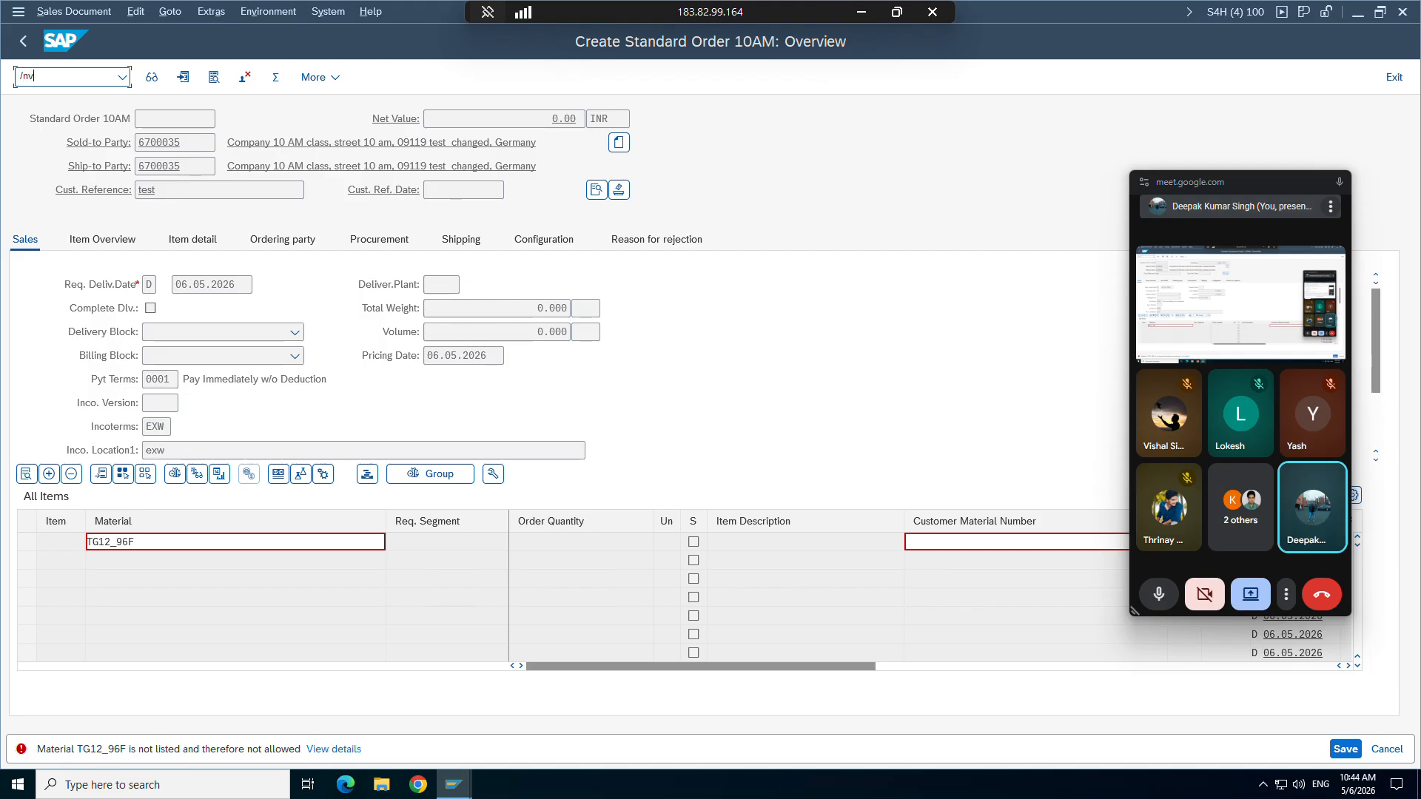
pyautogui.write('a01')
pyautogui.press('Return')
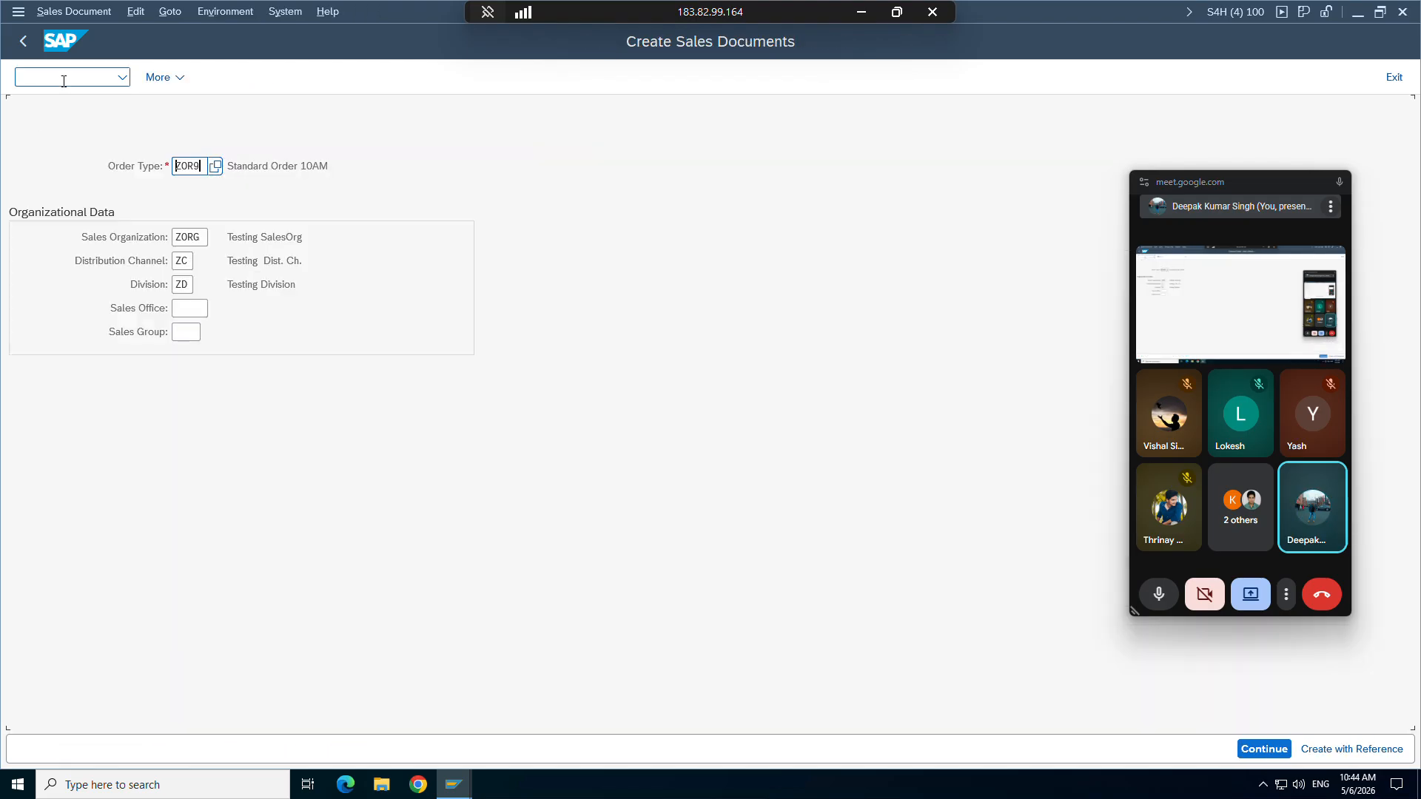
pyautogui.press('Return')
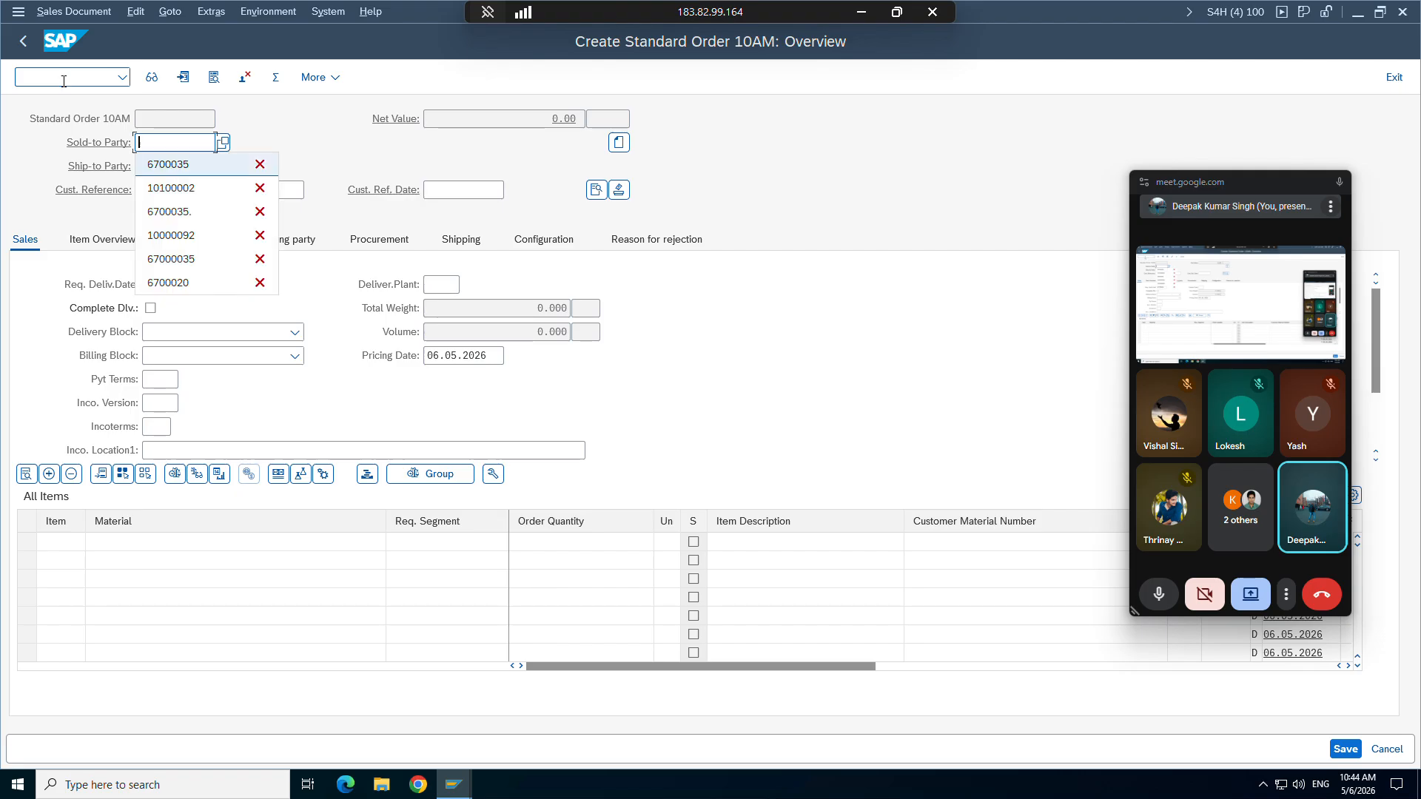
# Step: Enter the customer number as sold-to party and "test" as customer reference in the new ZOR9 order
pyautogui.press('Return')
pyautogui.press('Return')
pyautogui.press('Down')
pyautogui.press('Return')
pyautogui.press('Return')
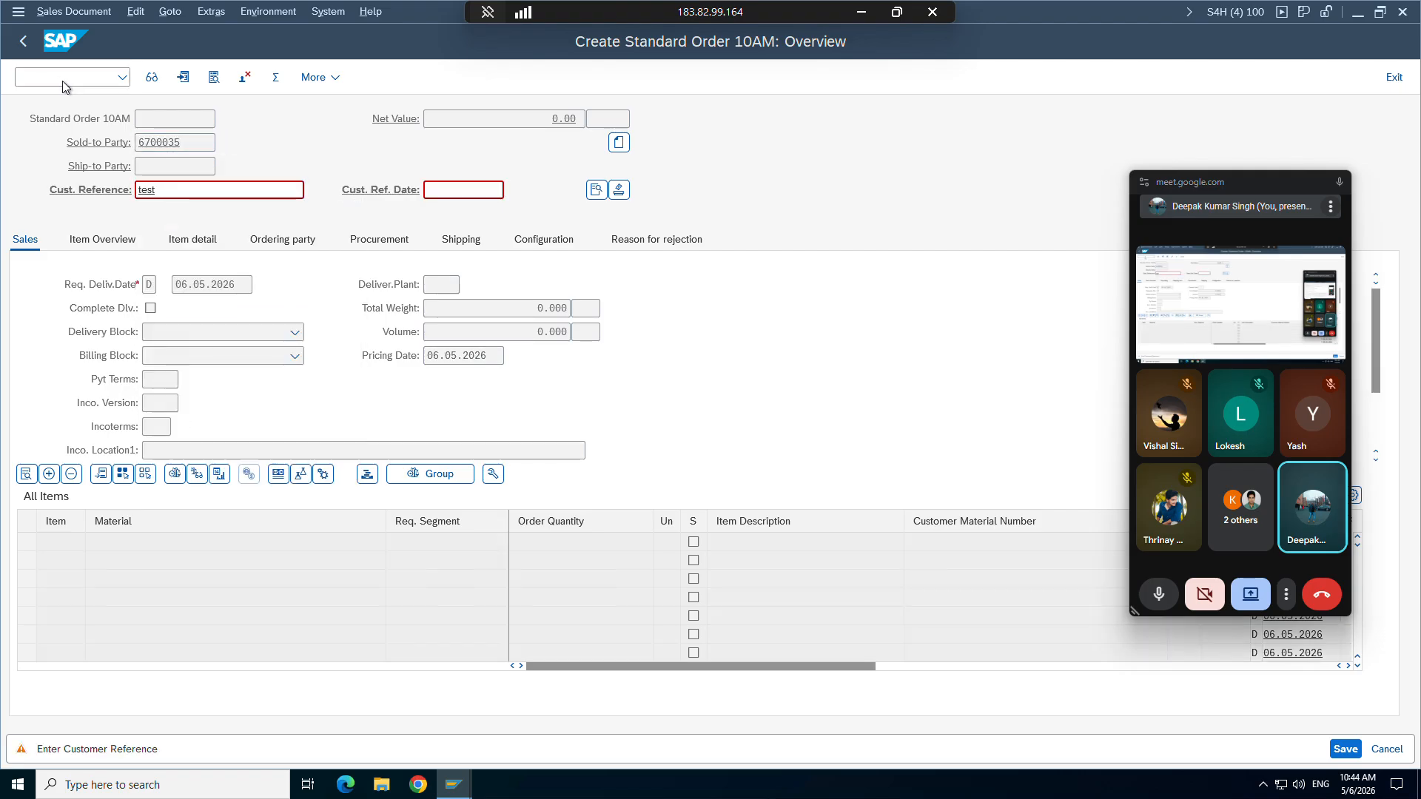
# Step: Add material TG12_96F with an order quantity of 1 as the first item, continuing past the open quotations
pyautogui.press('Down')
pyautogui.press('Return')
pyautogui.press('Return')
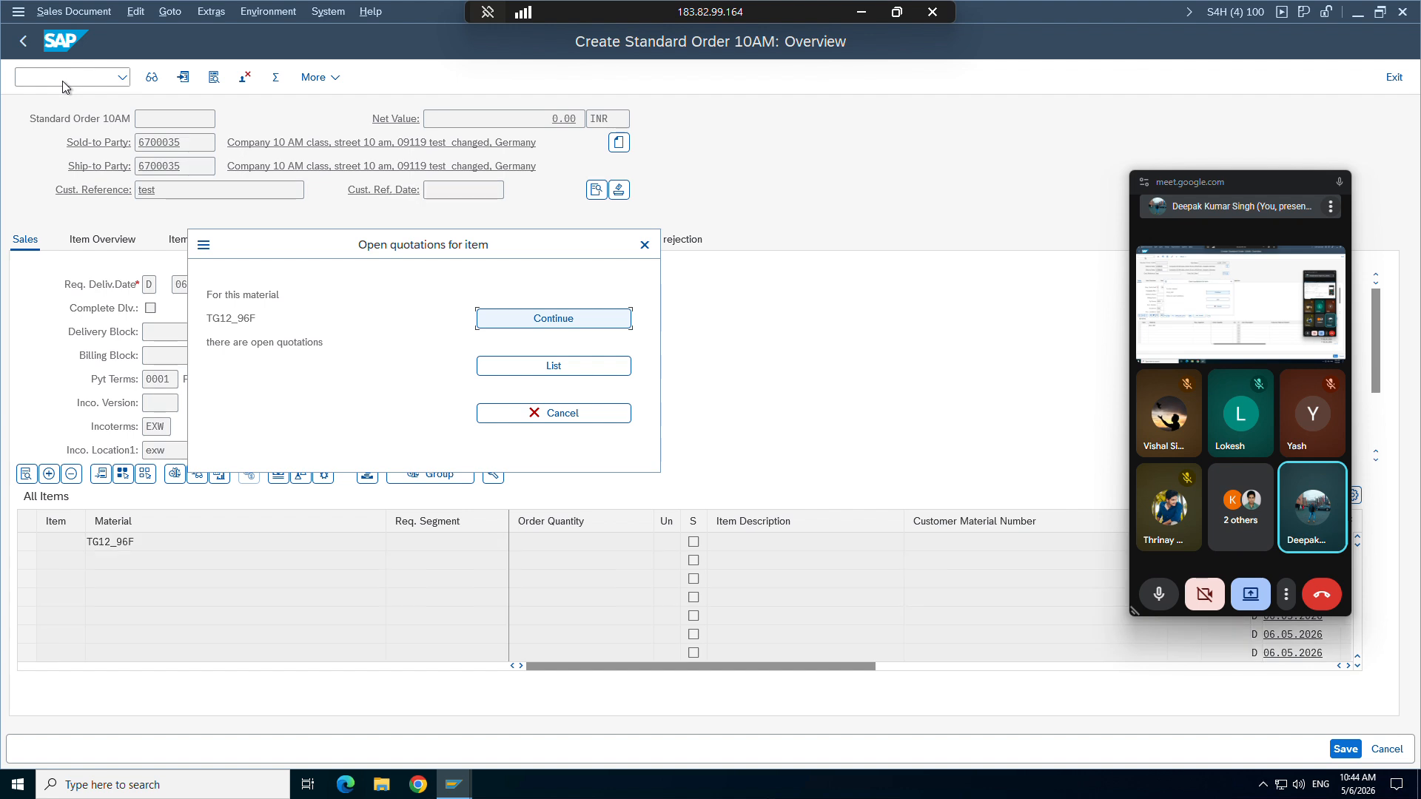
pyautogui.press('Return')
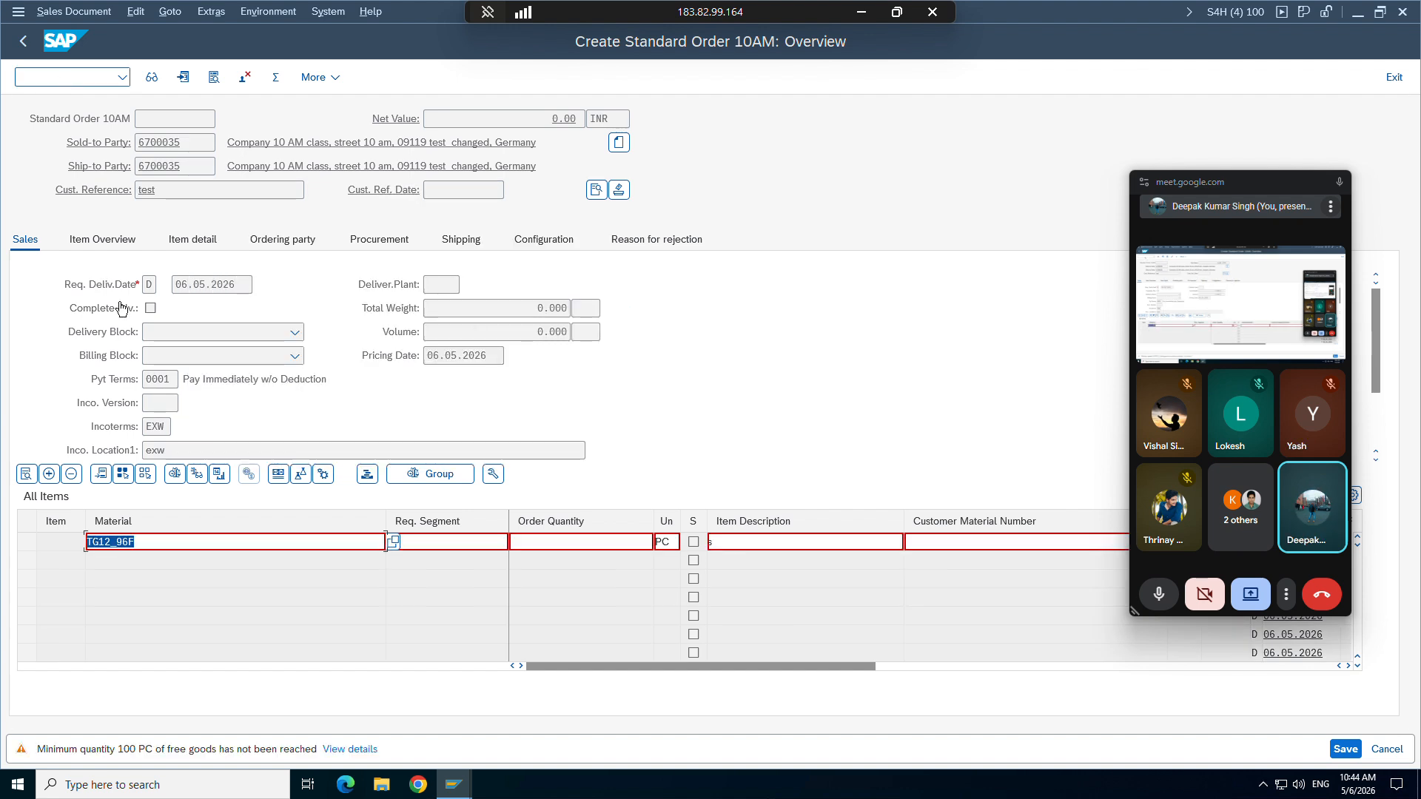
pyautogui.click(556, 541)
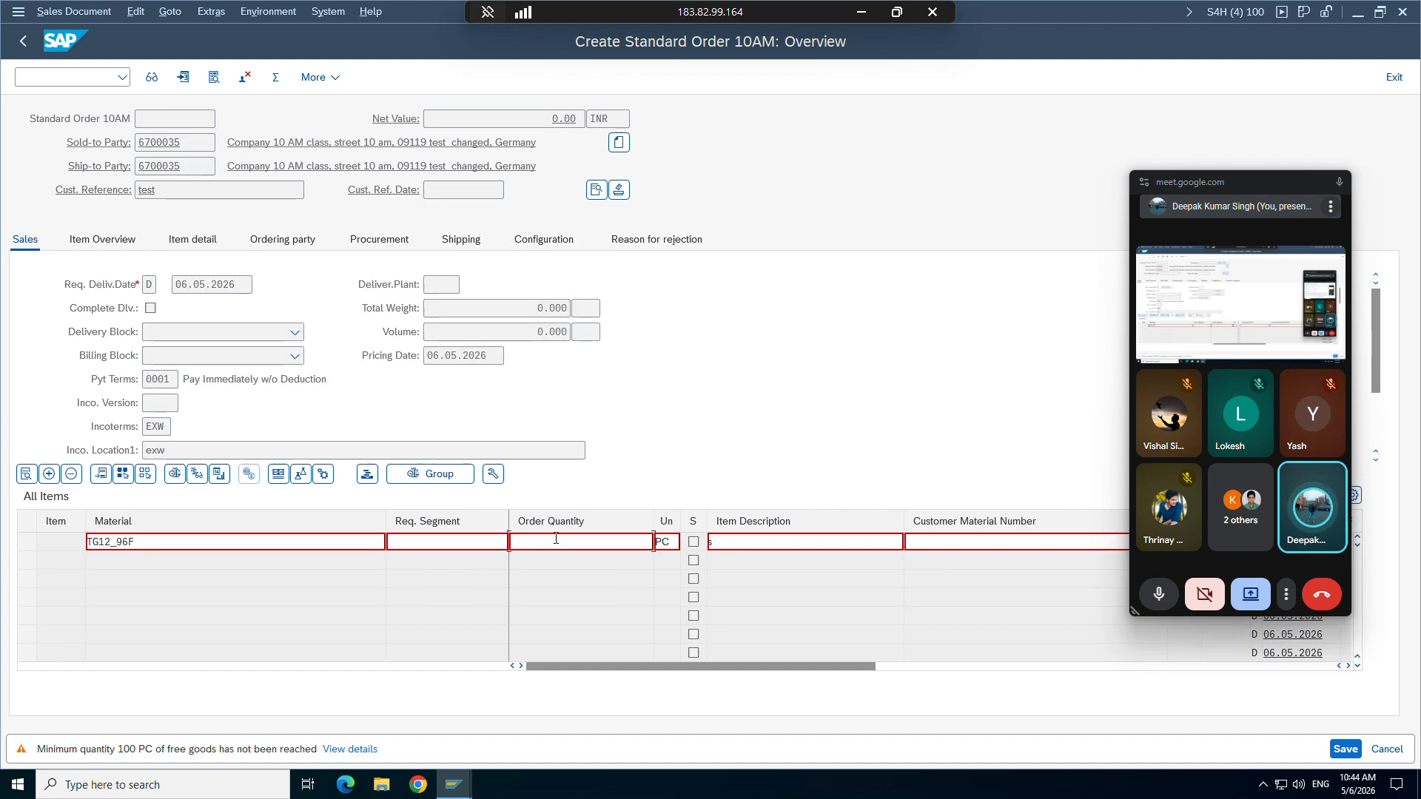
pyautogui.write('1')
pyautogui.press('Return')
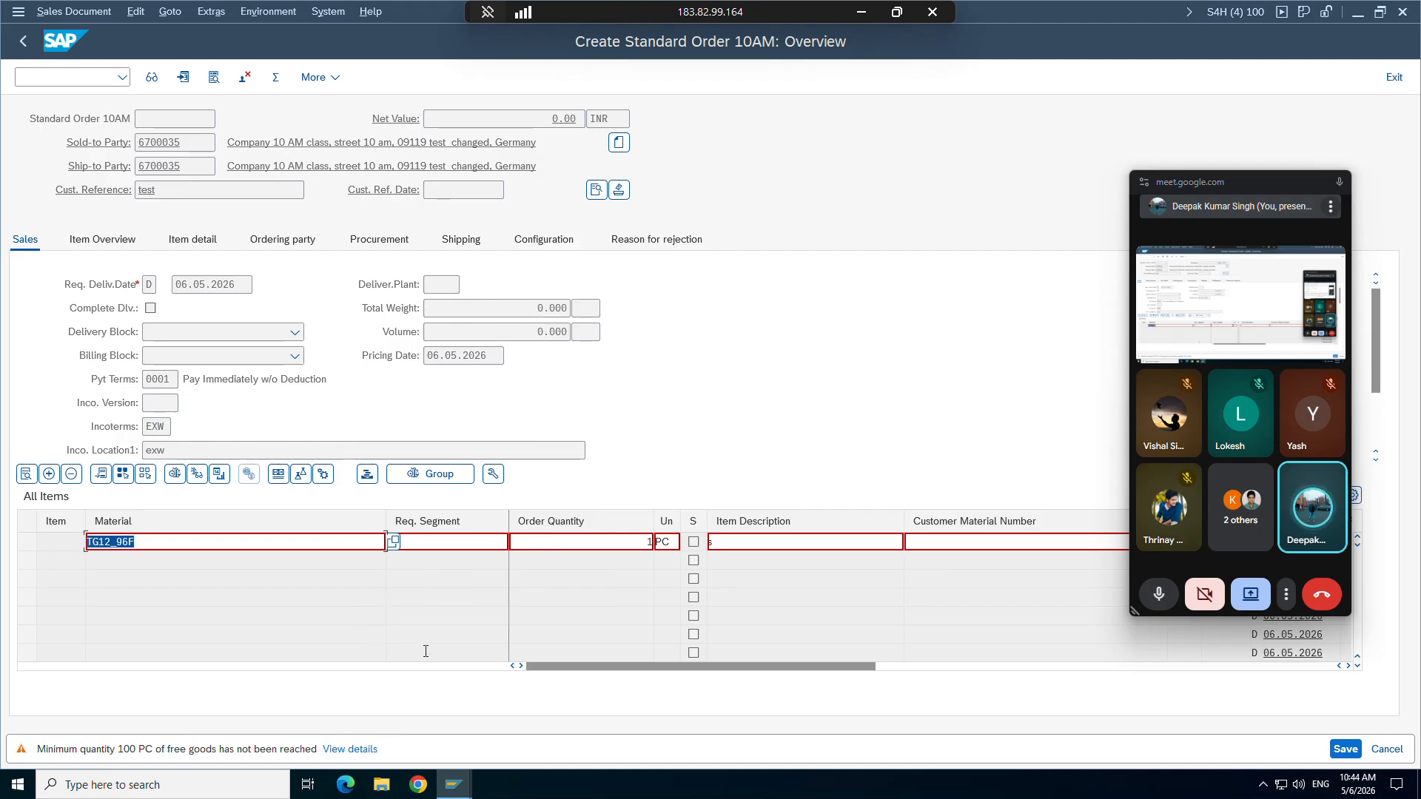
pyautogui.press('Return')
# Step: Return to the sales document type settings, assign exclusion procedure ZB0001 to ZOR9 and save
pyautogui.moveTo(453, 783)
pyautogui.click(333, 728)
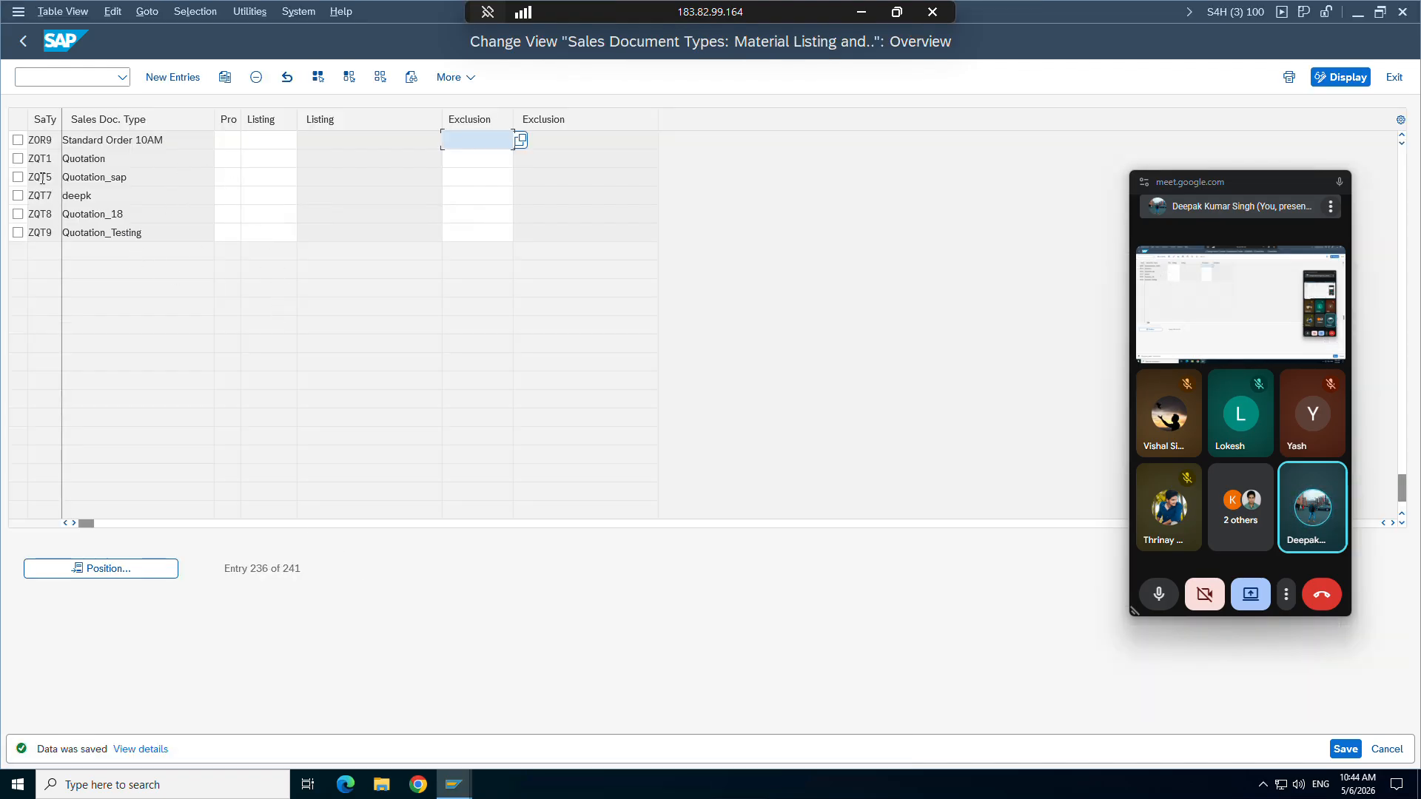
pyautogui.click(17, 140)
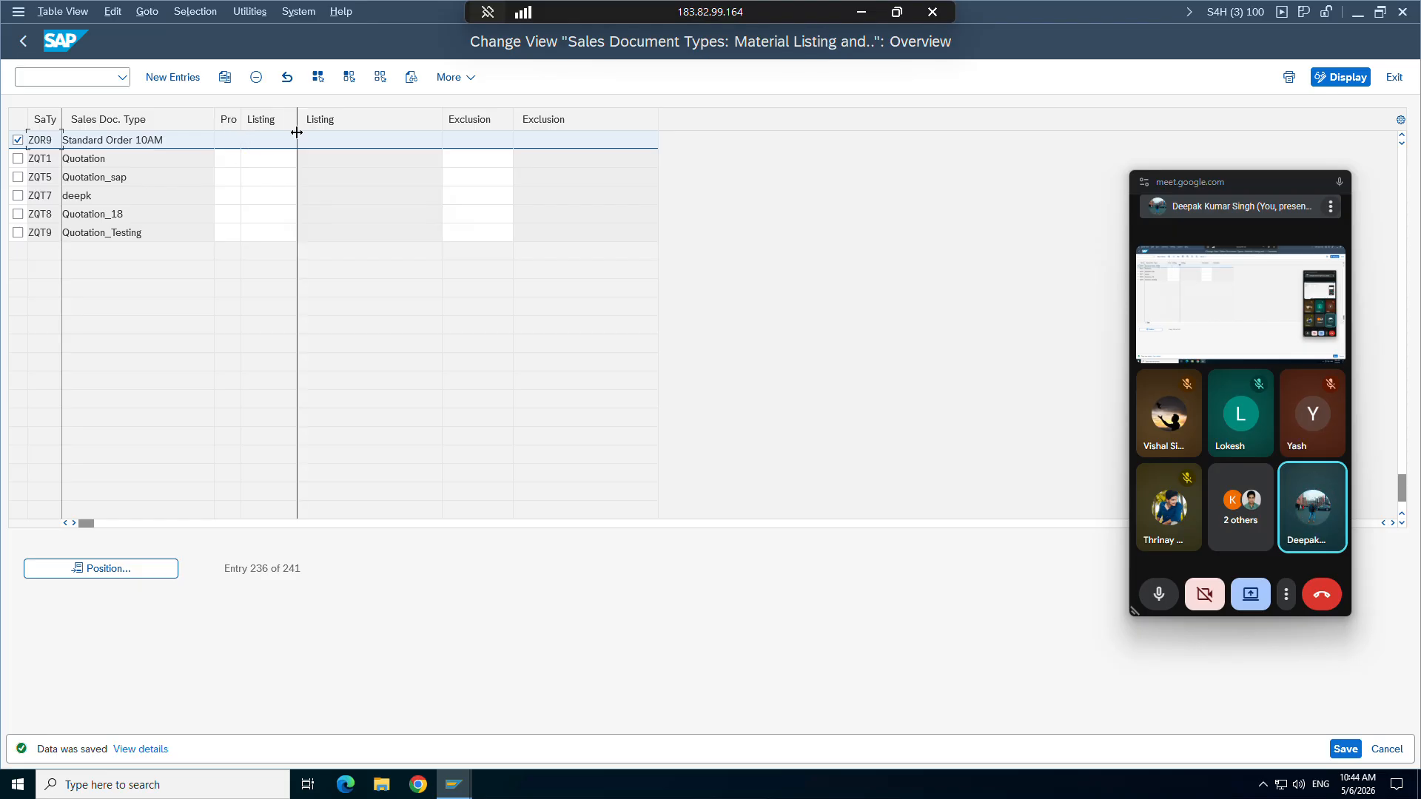
pyautogui.click(468, 143)
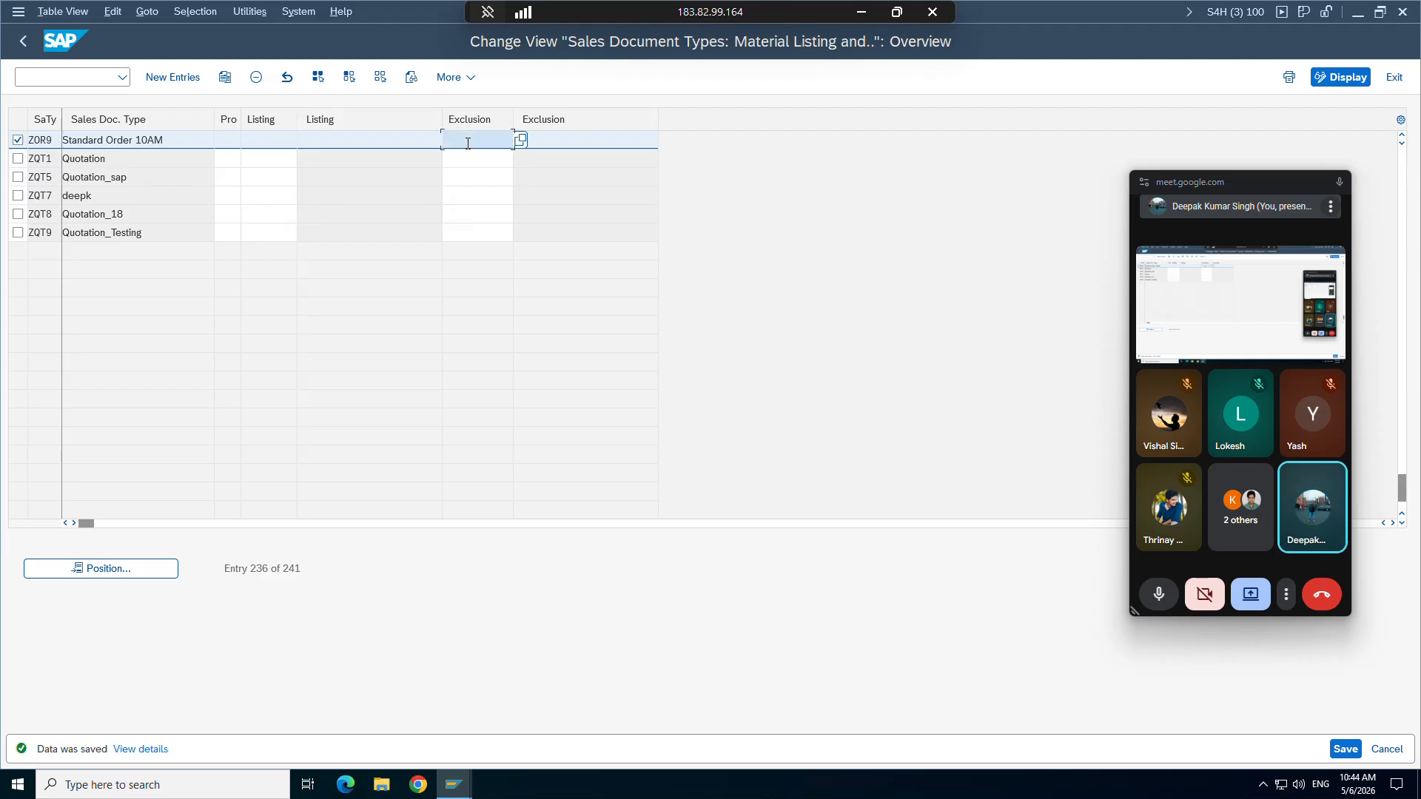
pyautogui.click(515, 144)
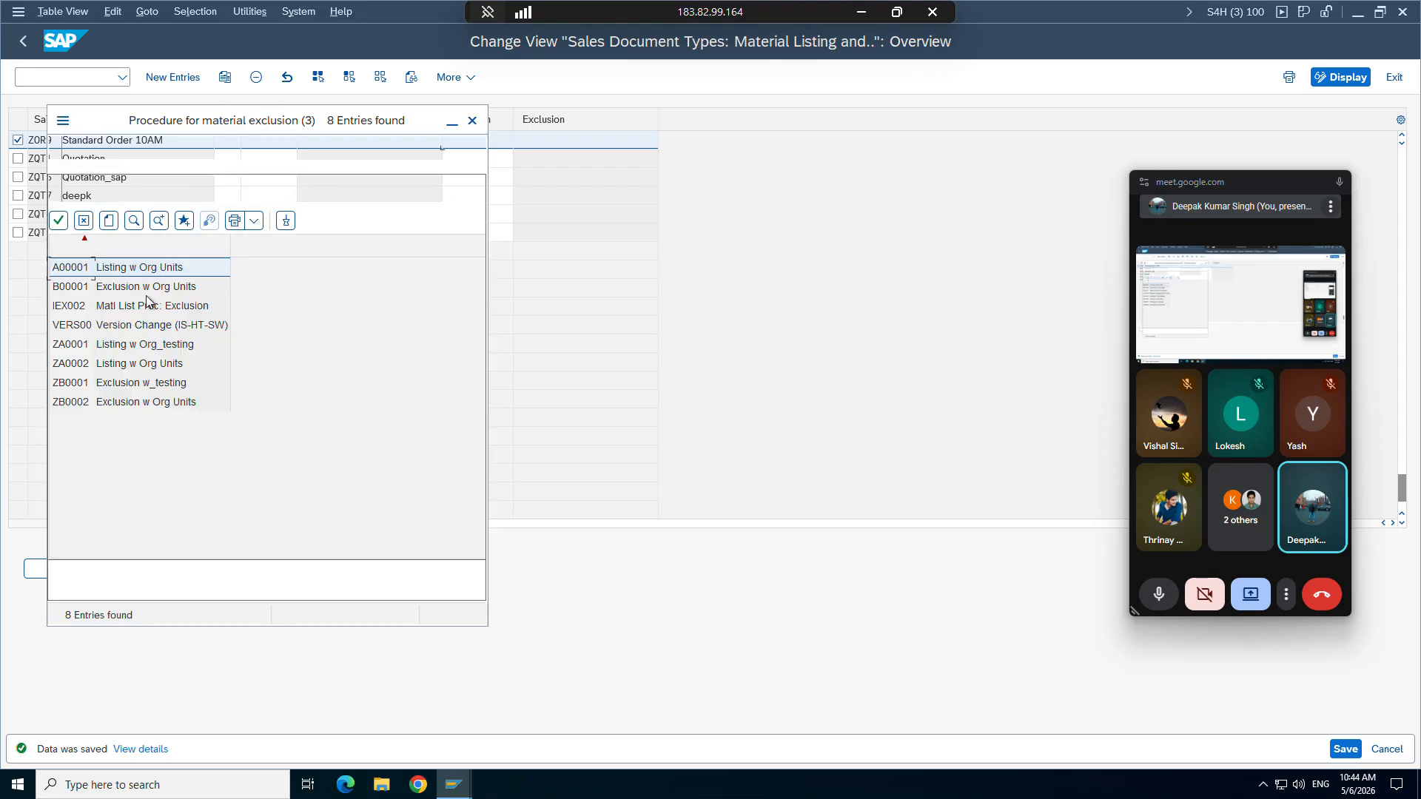
pyautogui.doubleClick(65, 386)
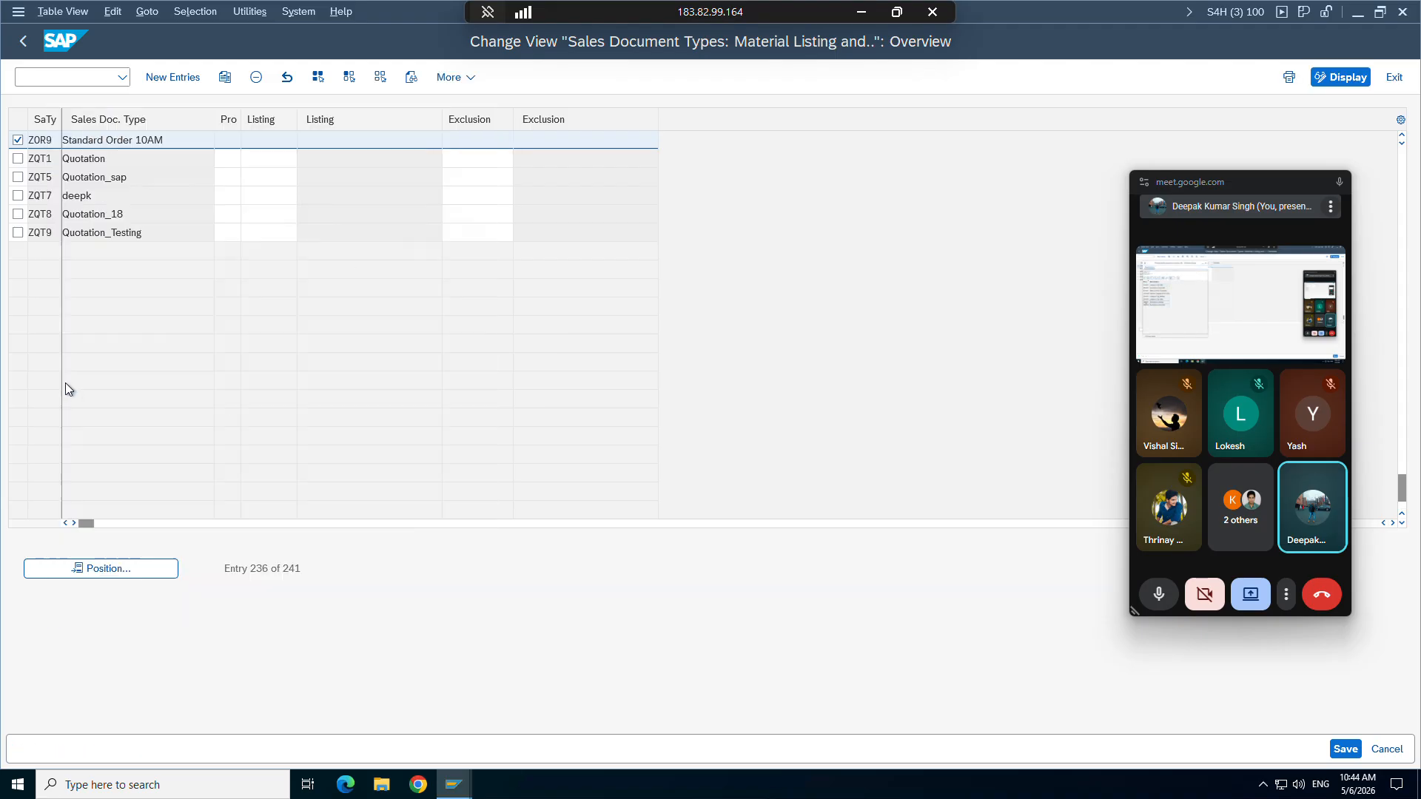
pyautogui.click(1341, 749)
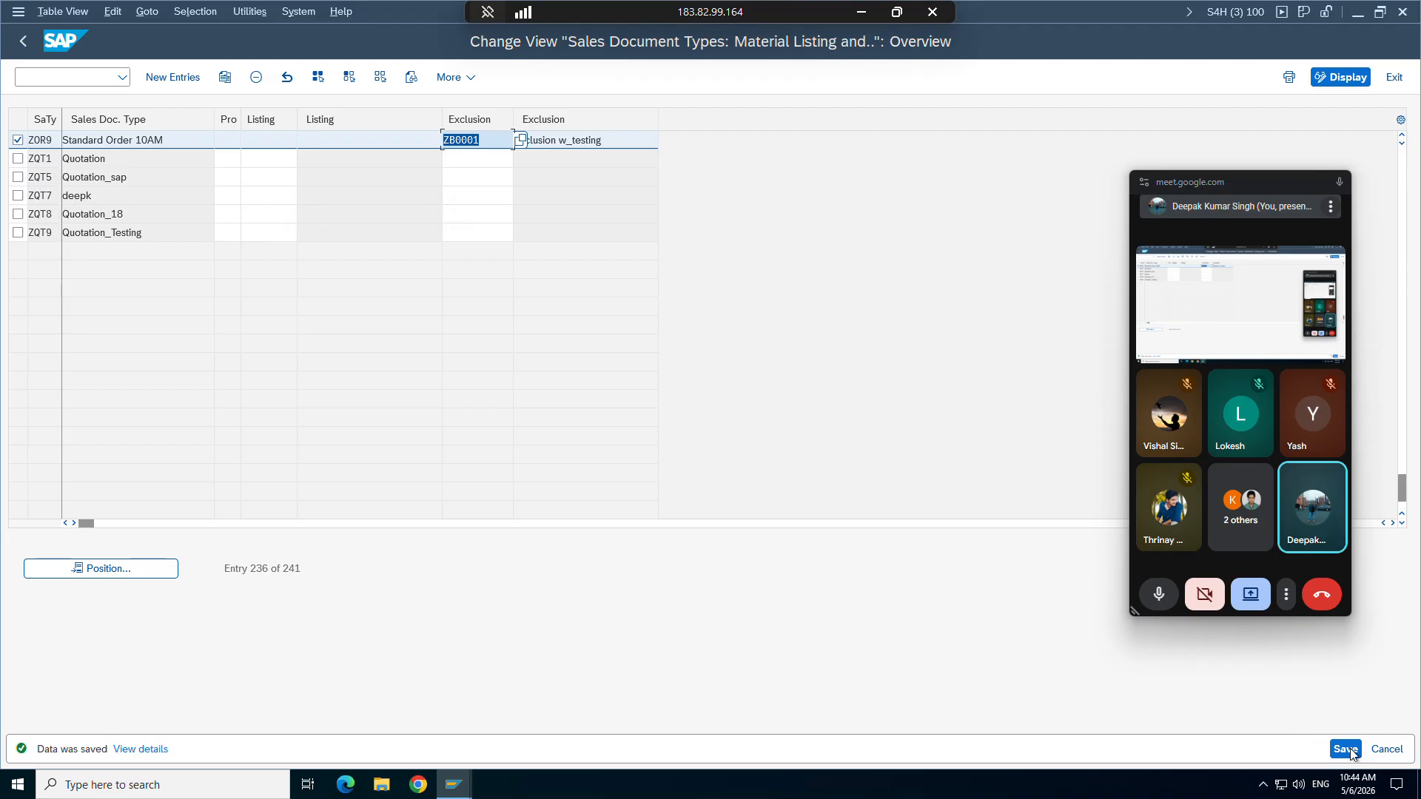
pyautogui.click(1350, 749)
# Step: Leave the ZA01 listing change session and start creating exclusion records of type ZB01 with transaction VB01
pyautogui.click(457, 785)
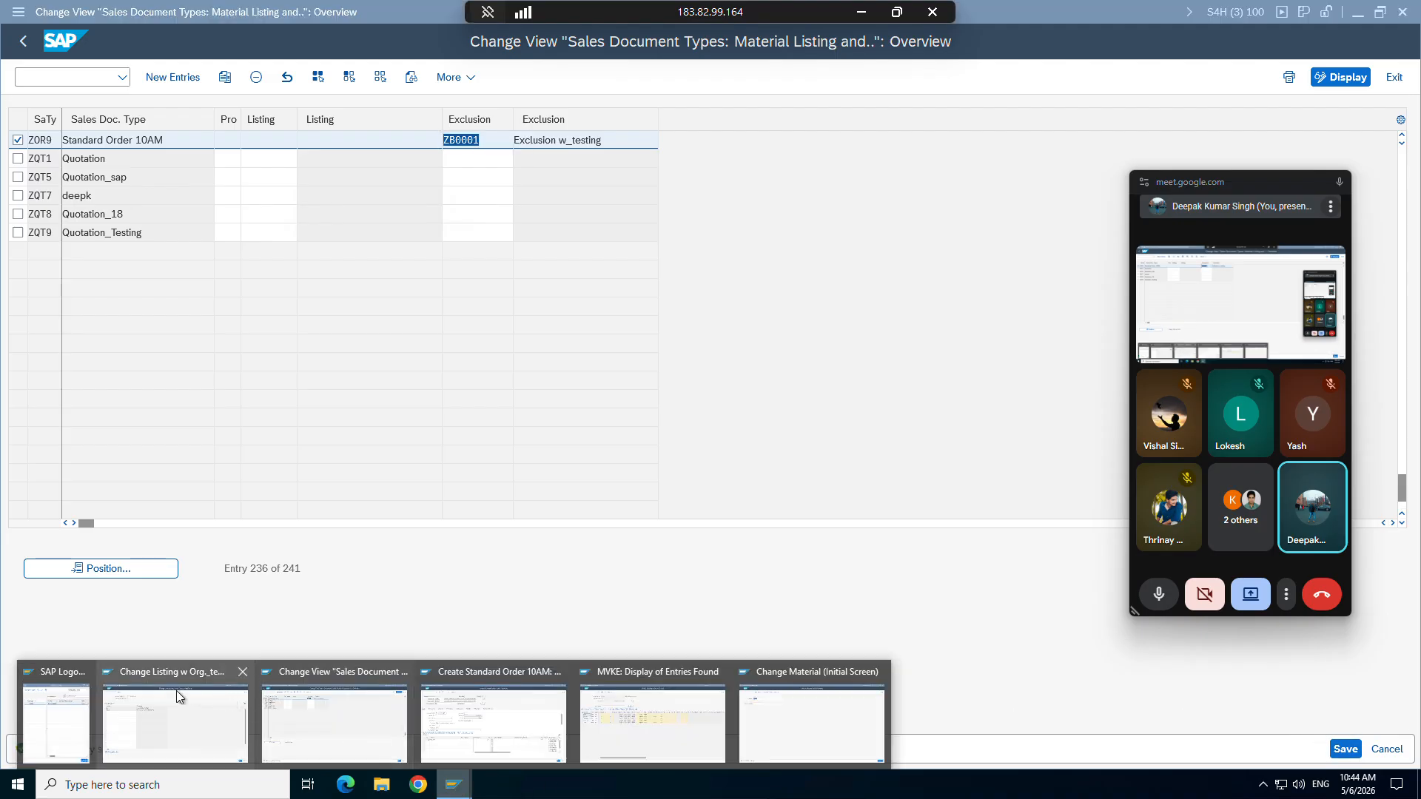
pyautogui.click(157, 694)
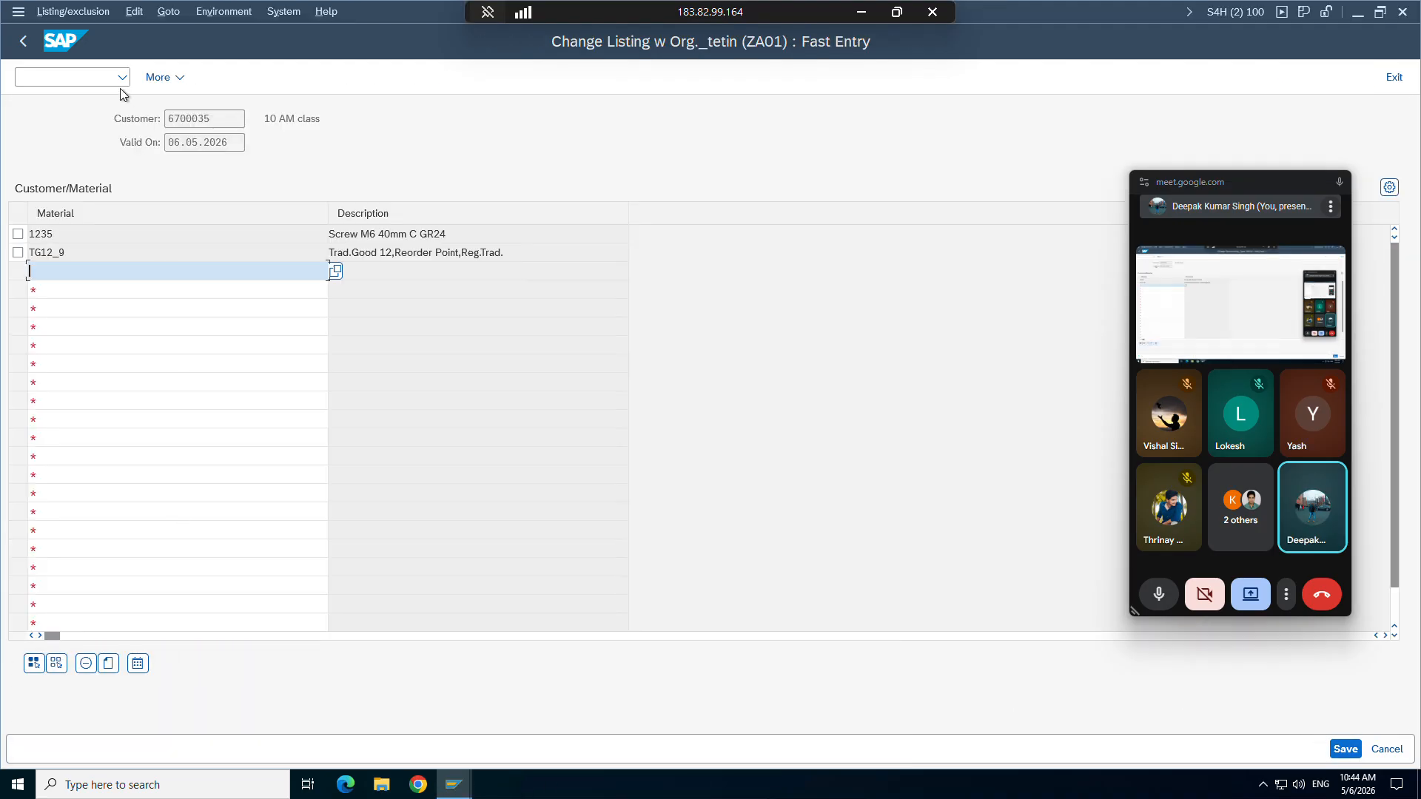
pyautogui.click(27, 43)
pyautogui.click(26, 42)
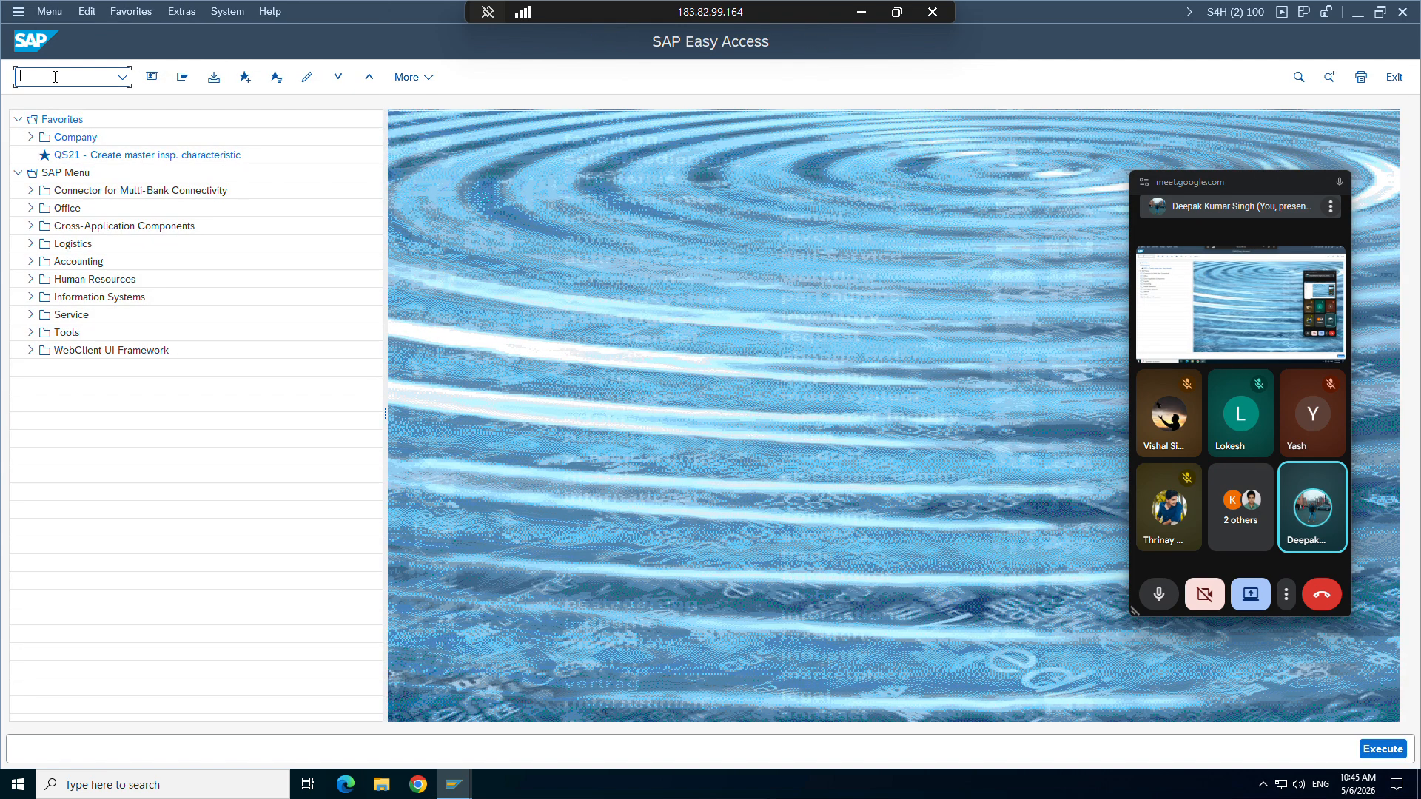
pyautogui.write('vb01')
pyautogui.press('Return')
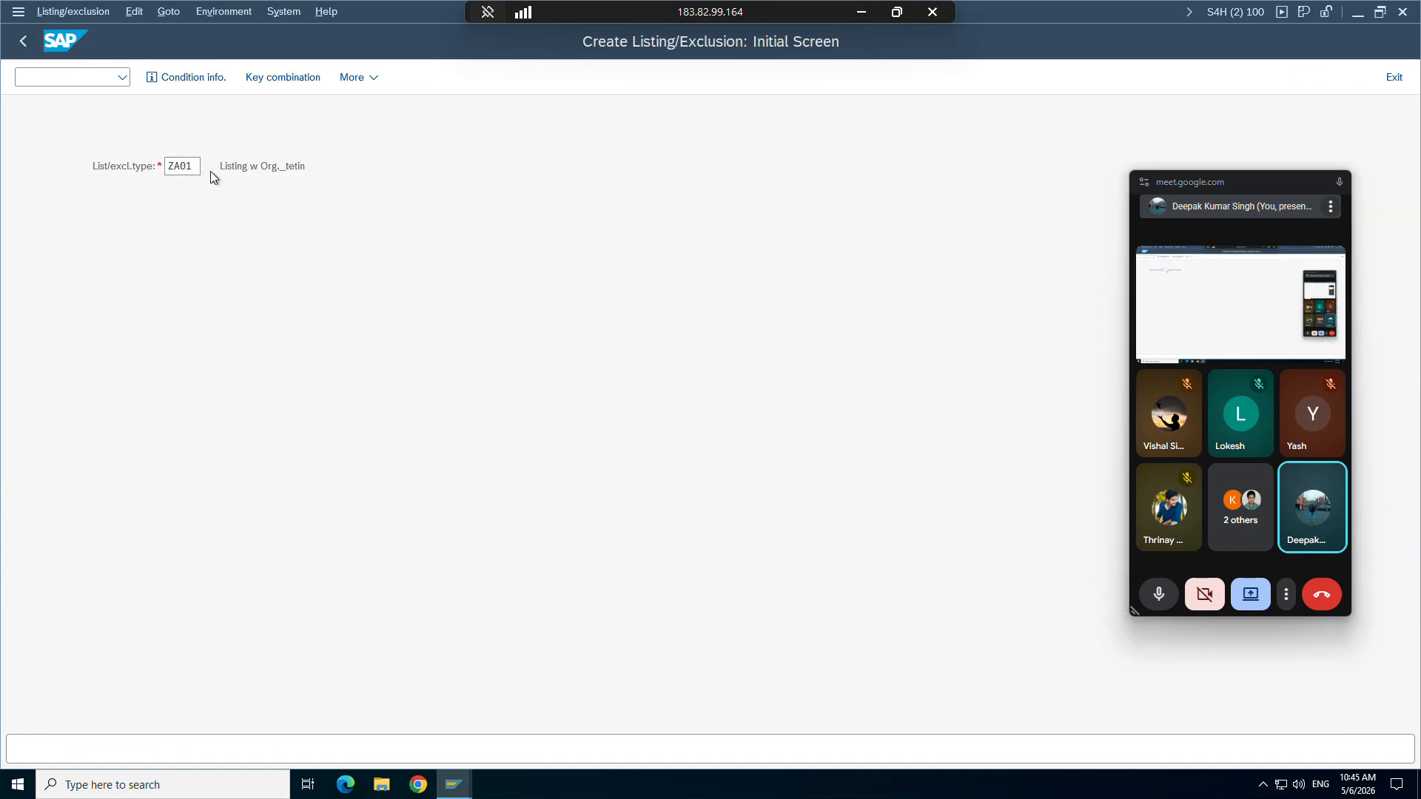
pyautogui.click(210, 171)
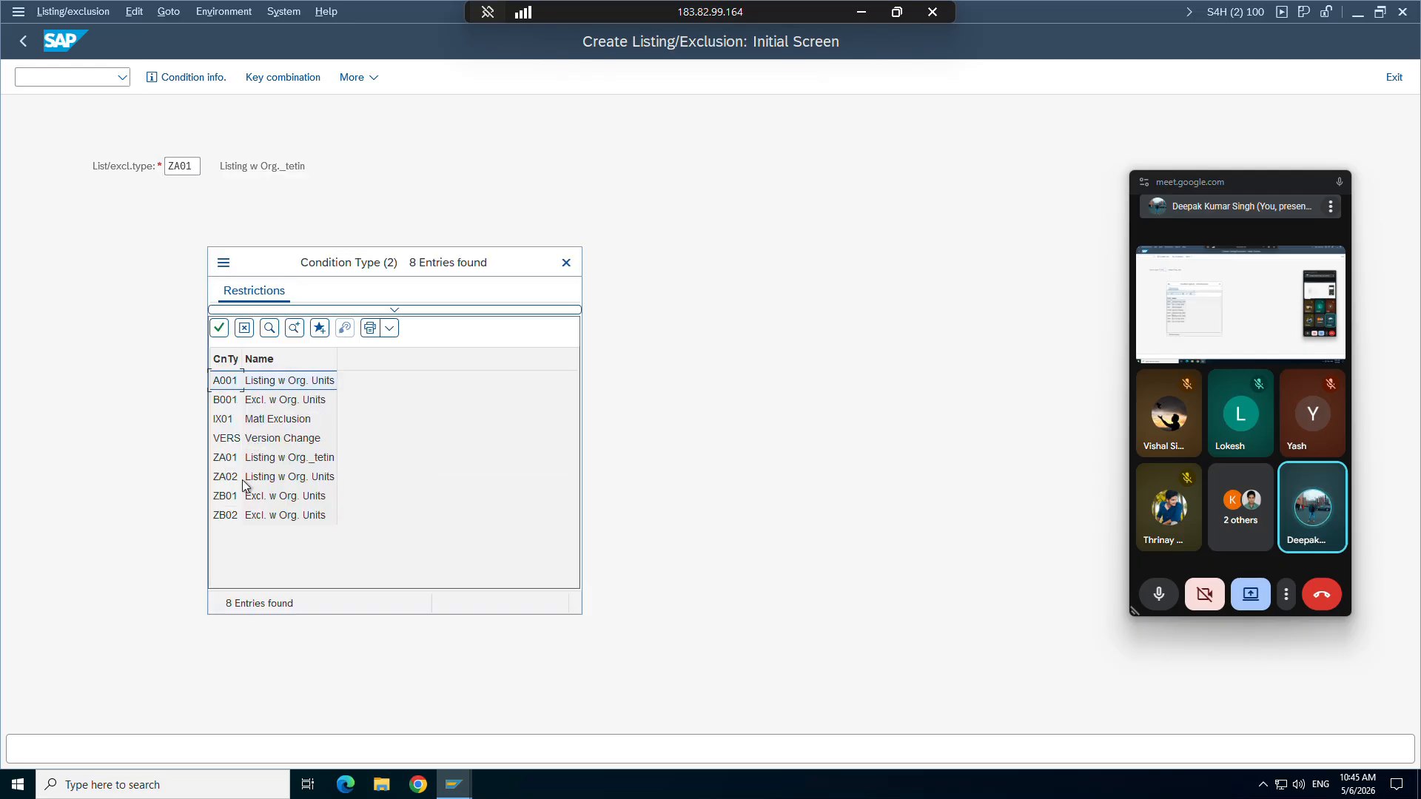
pyautogui.doubleClick(234, 496)
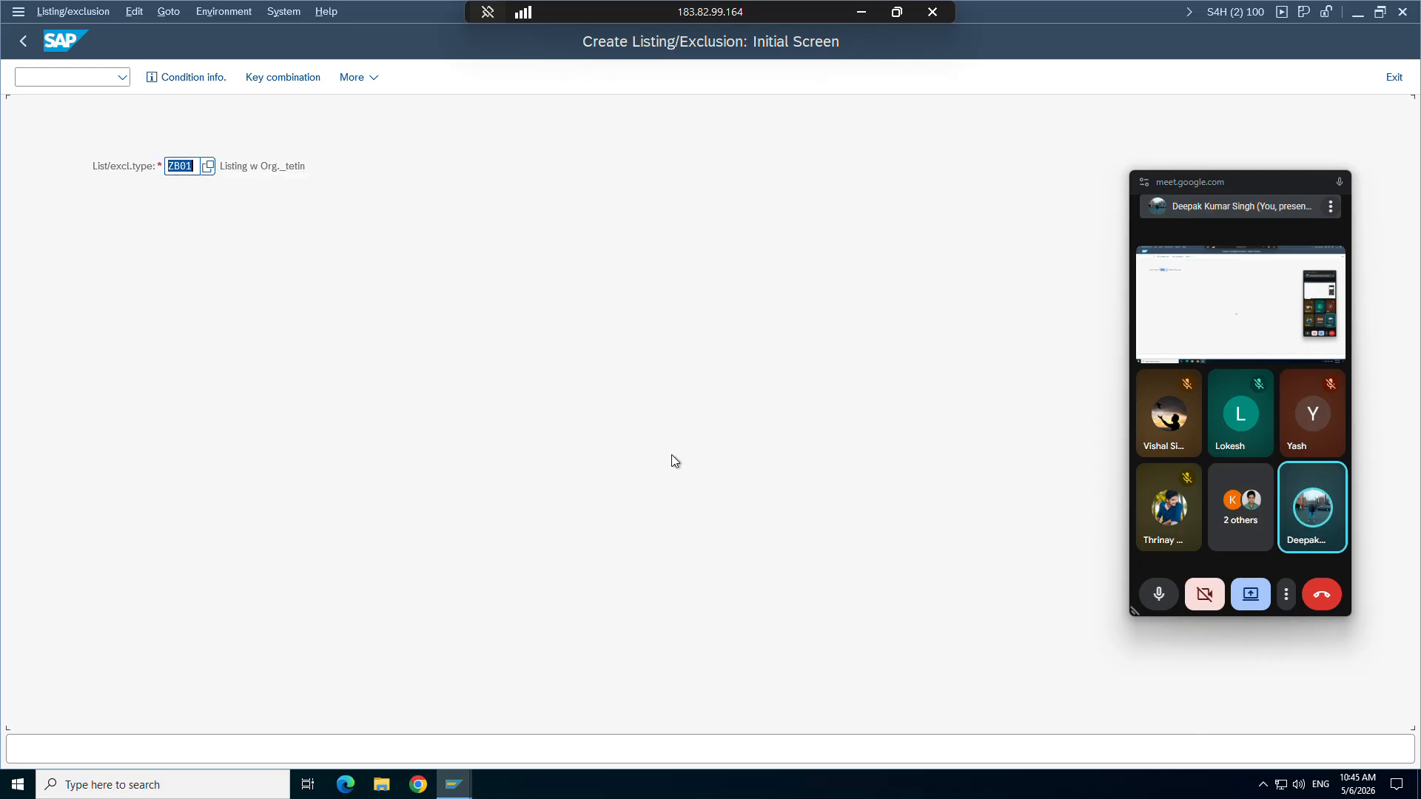
pyautogui.press('Return')
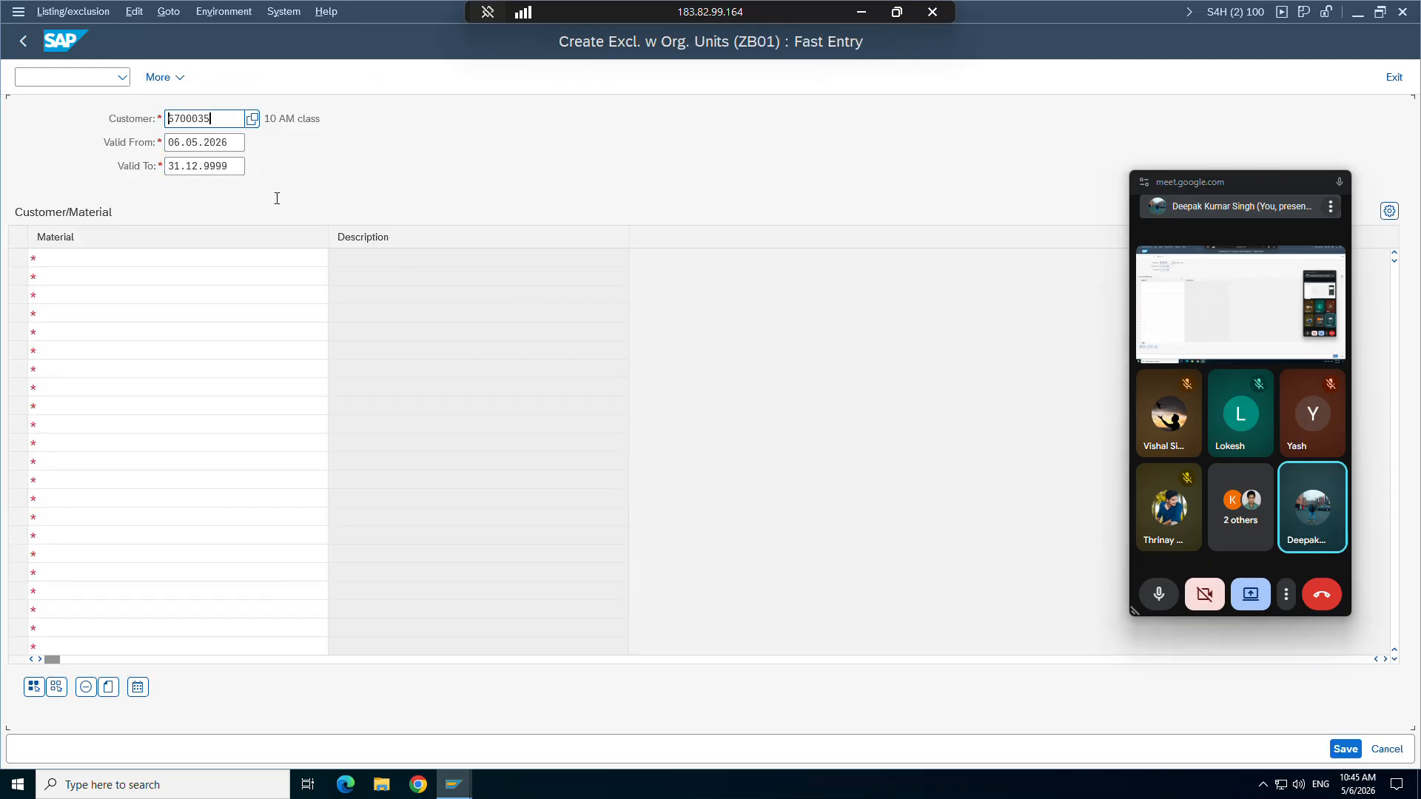
# Step: Add materials 1235 and TG12_9 from the MVKE results to the customer's ZB01 exclusion and save the records
pyautogui.moveTo(455, 783)
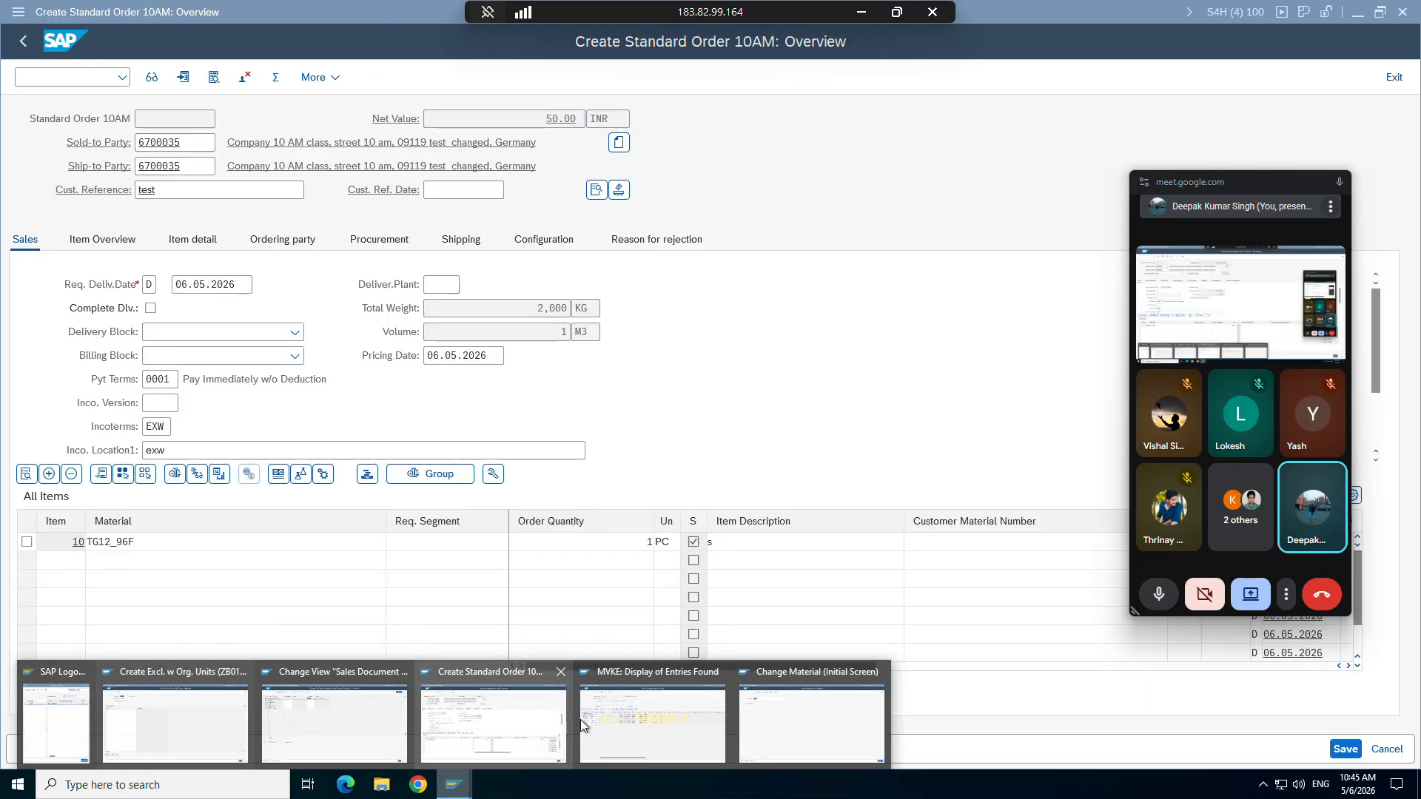
pyautogui.click(648, 714)
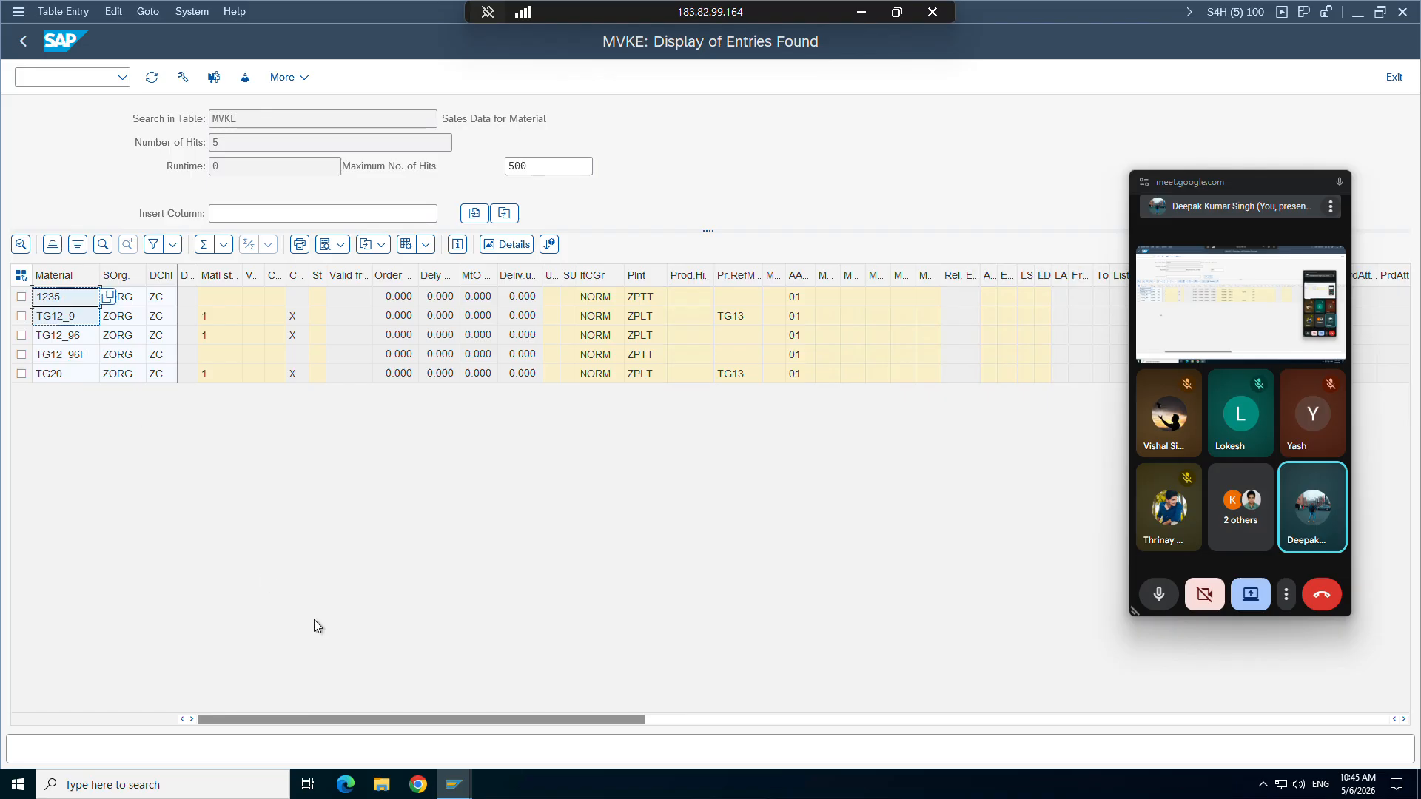
pyautogui.moveTo(454, 784)
pyautogui.click(329, 712)
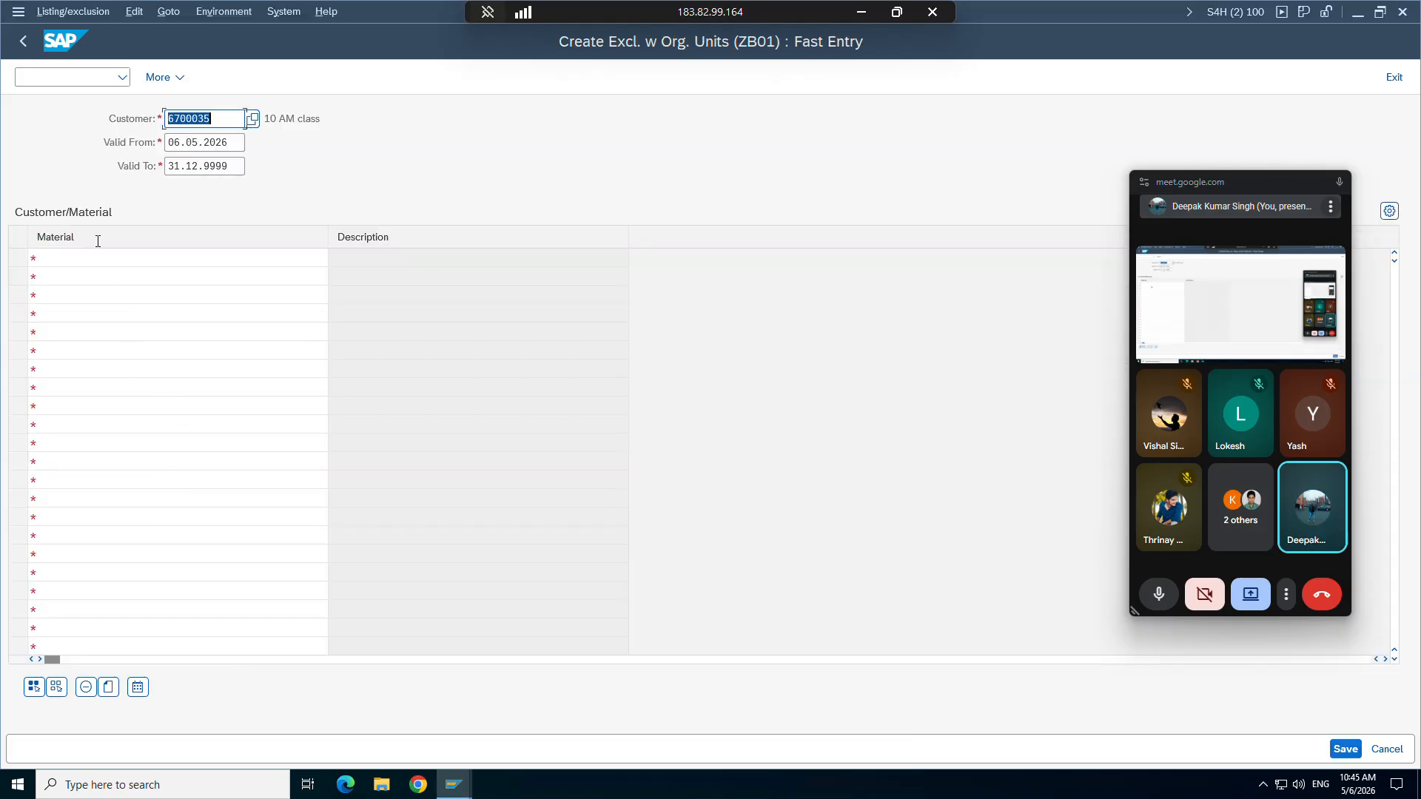
pyautogui.click(72, 259)
pyautogui.write('1235 TG12_9')
pyautogui.press('Return')
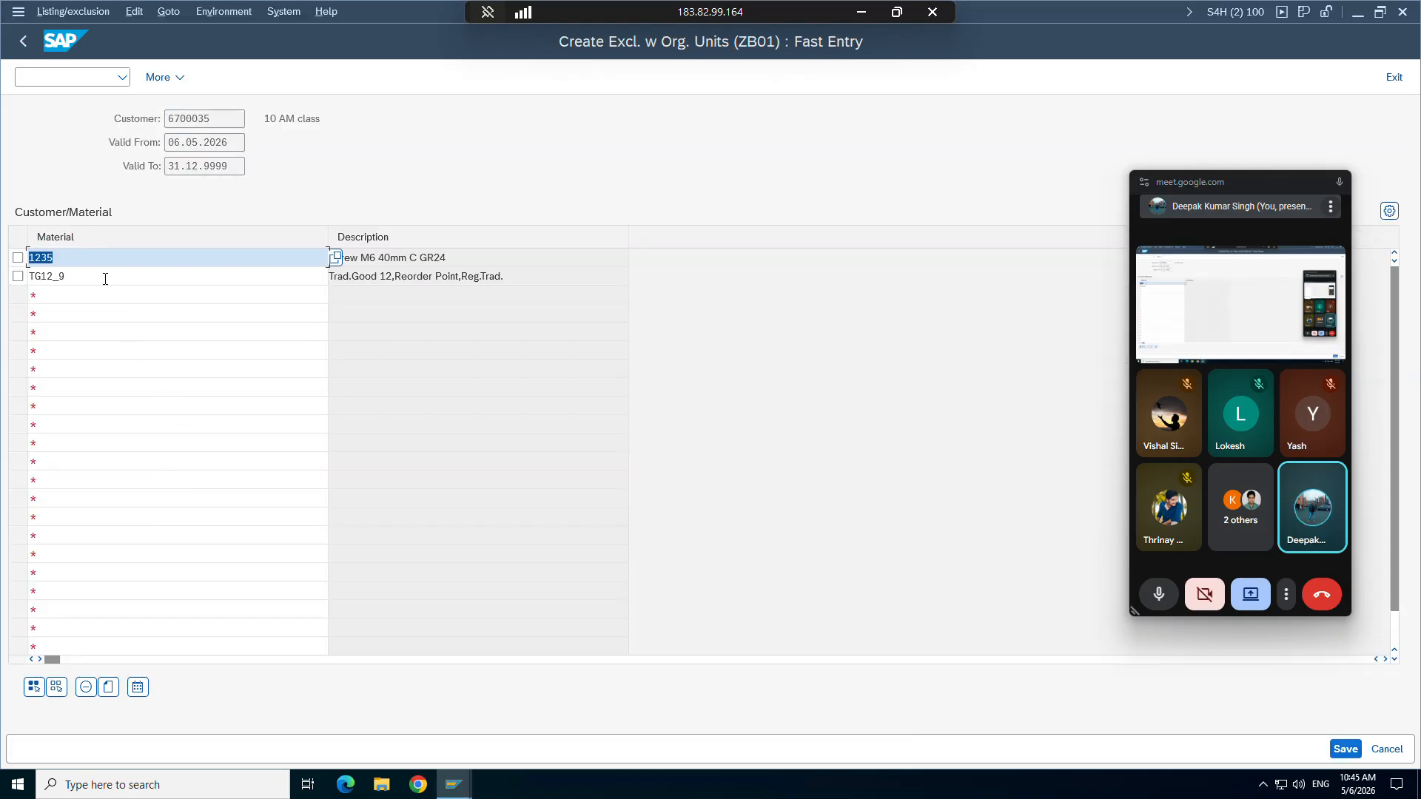
pyautogui.click(1345, 749)
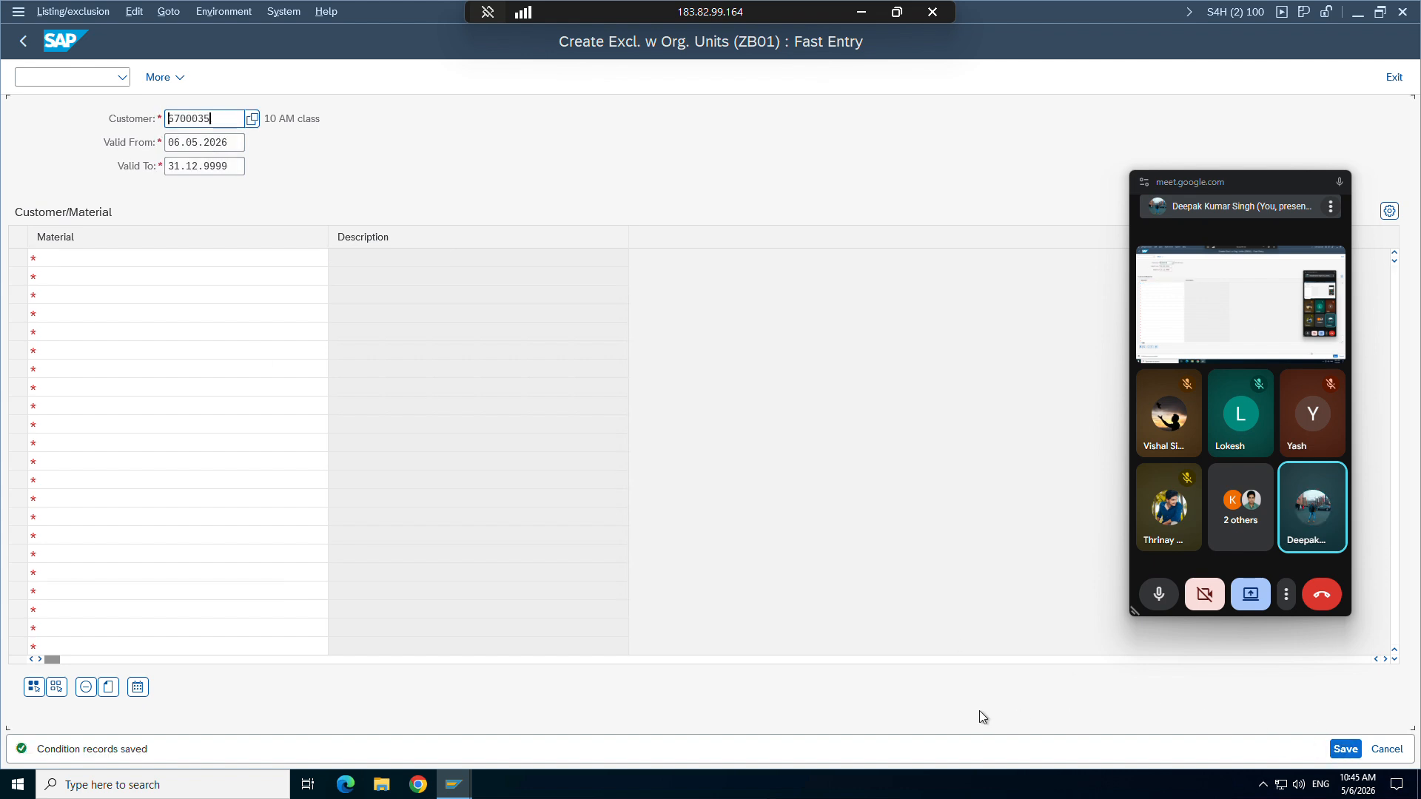
# Step: Check material TG12_9 in the MVKE results and the saved exclusion procedure assignment for ZOR9
pyautogui.moveTo(455, 786)
pyautogui.click(628, 729)
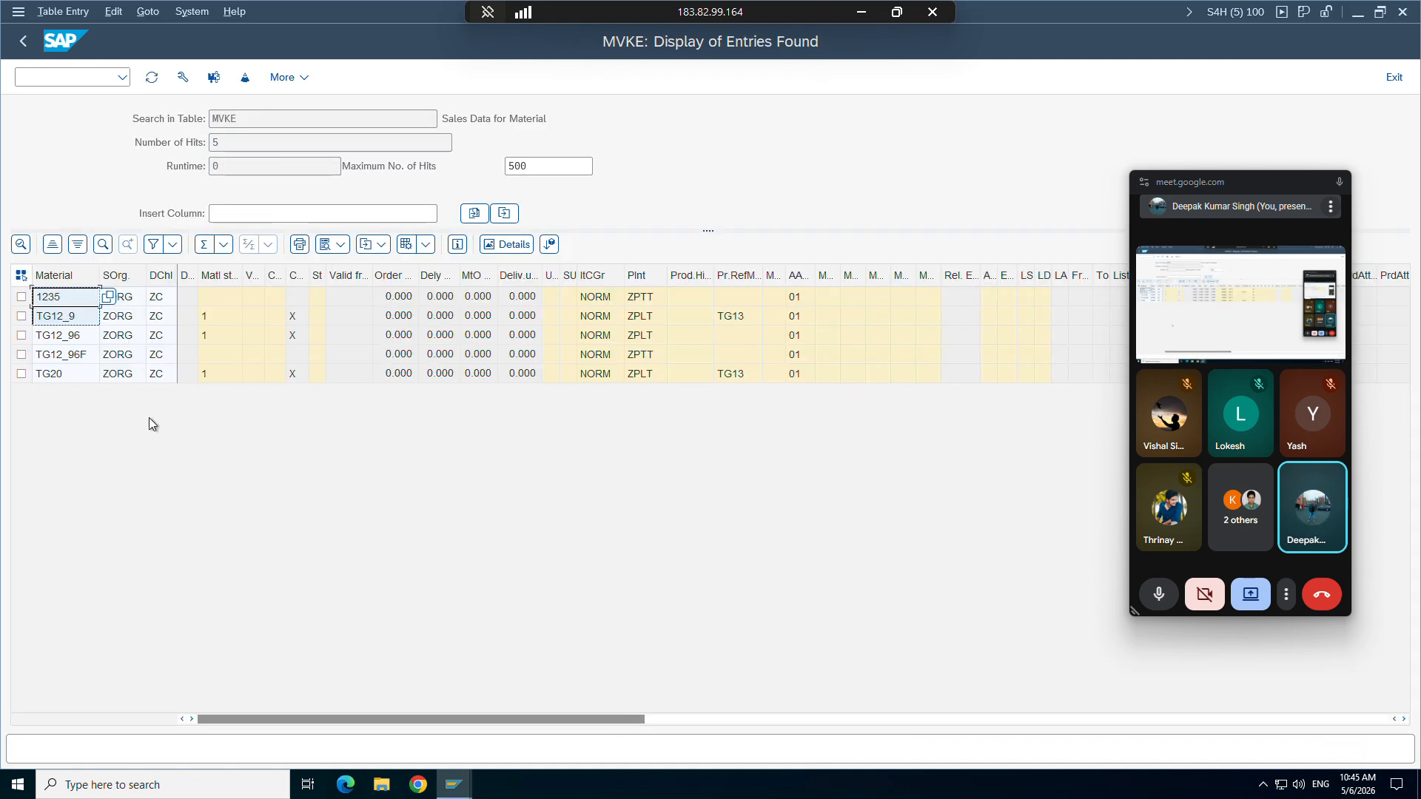
pyautogui.click(22, 315)
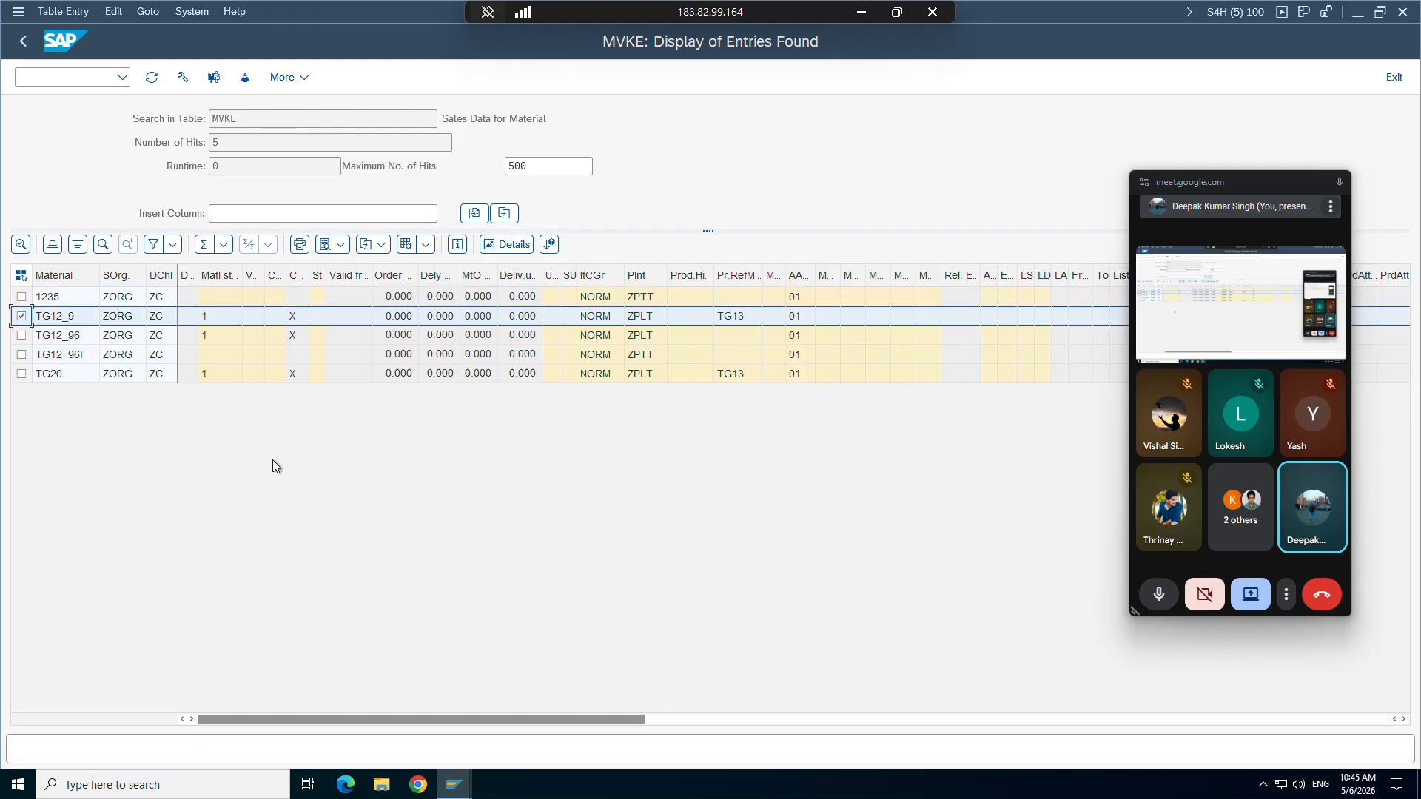
pyautogui.moveTo(455, 784)
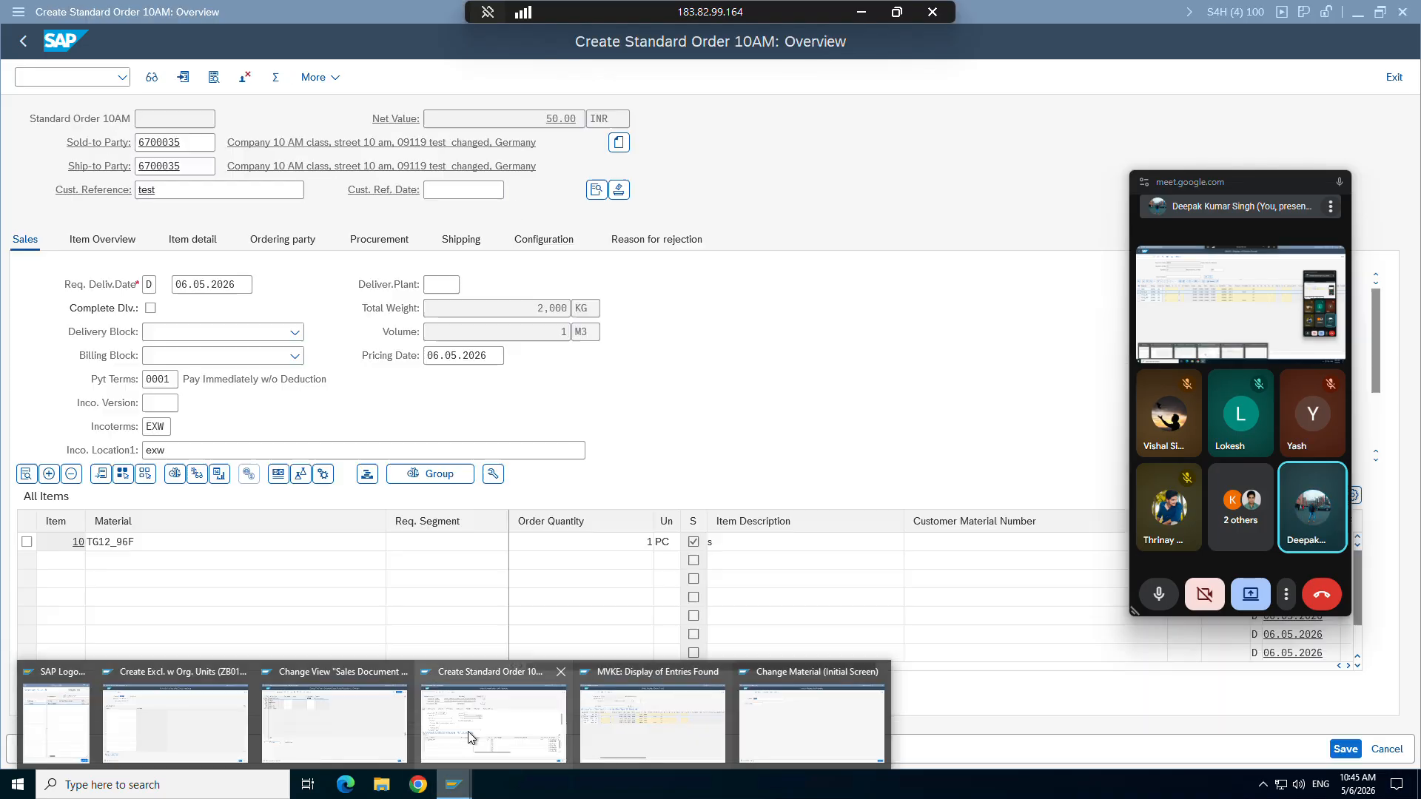
pyautogui.click(390, 735)
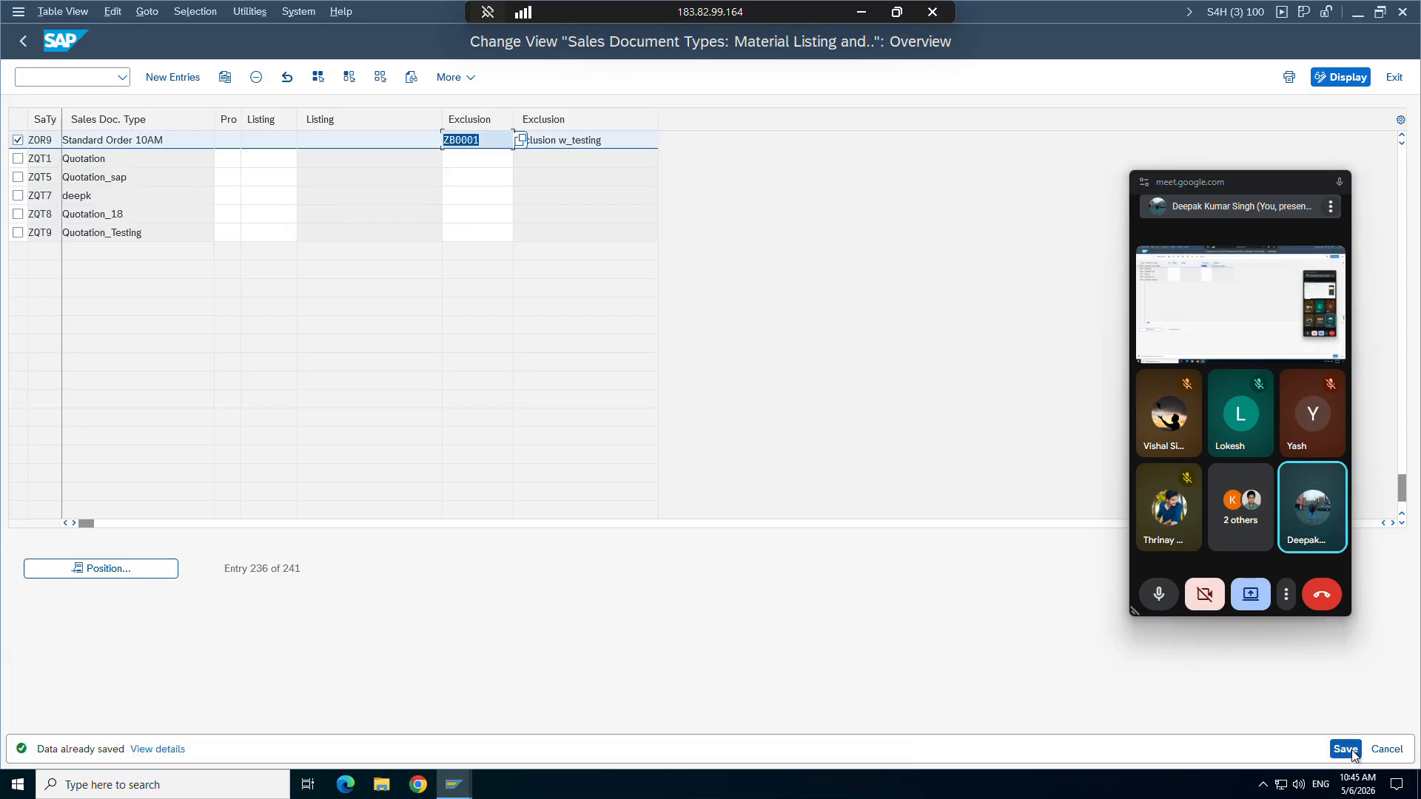
# Step: Abandon the open order in the sales order session and start another ZOR9 order with transaction VA01
pyautogui.moveTo(457, 786)
pyautogui.click(508, 725)
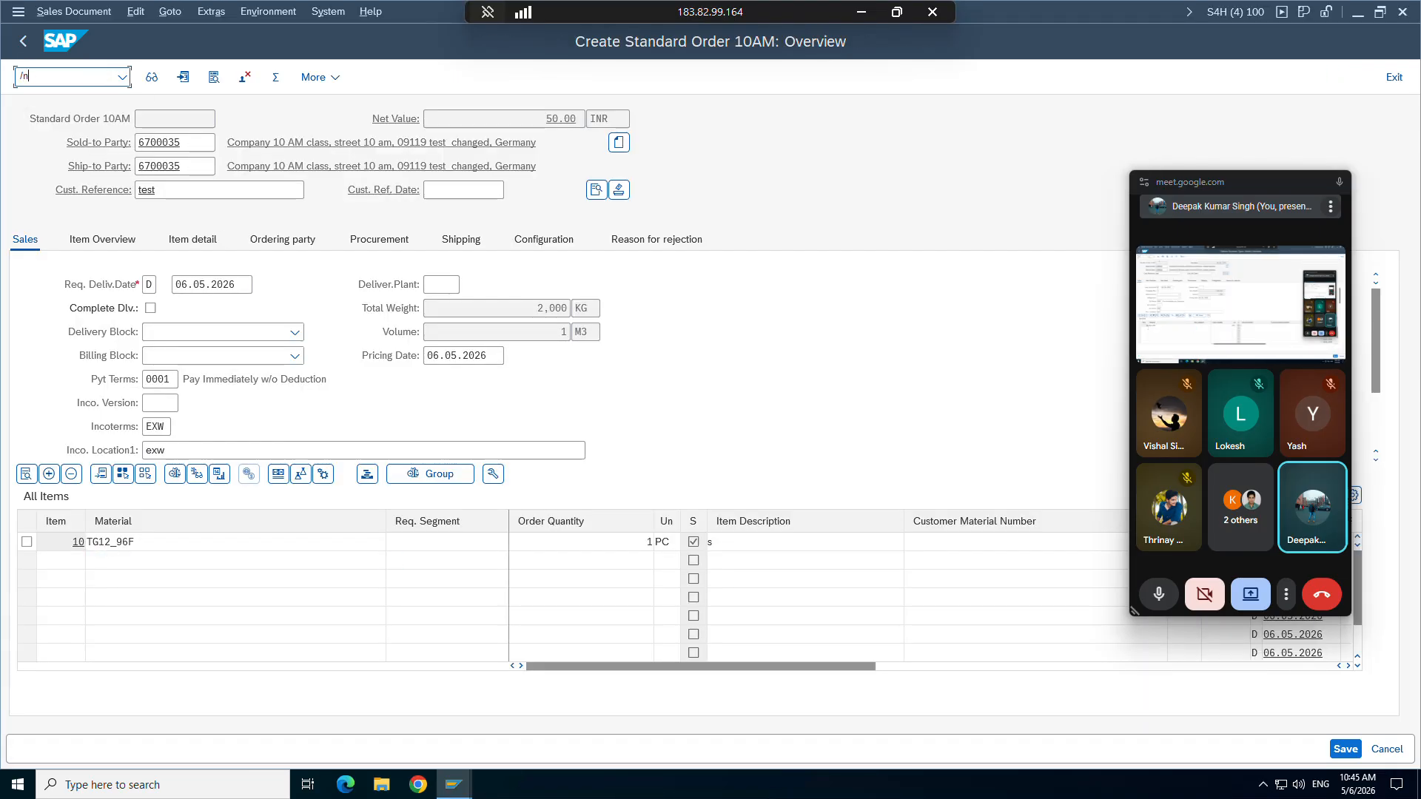
pyautogui.write('/nva01')
pyautogui.press('Return')
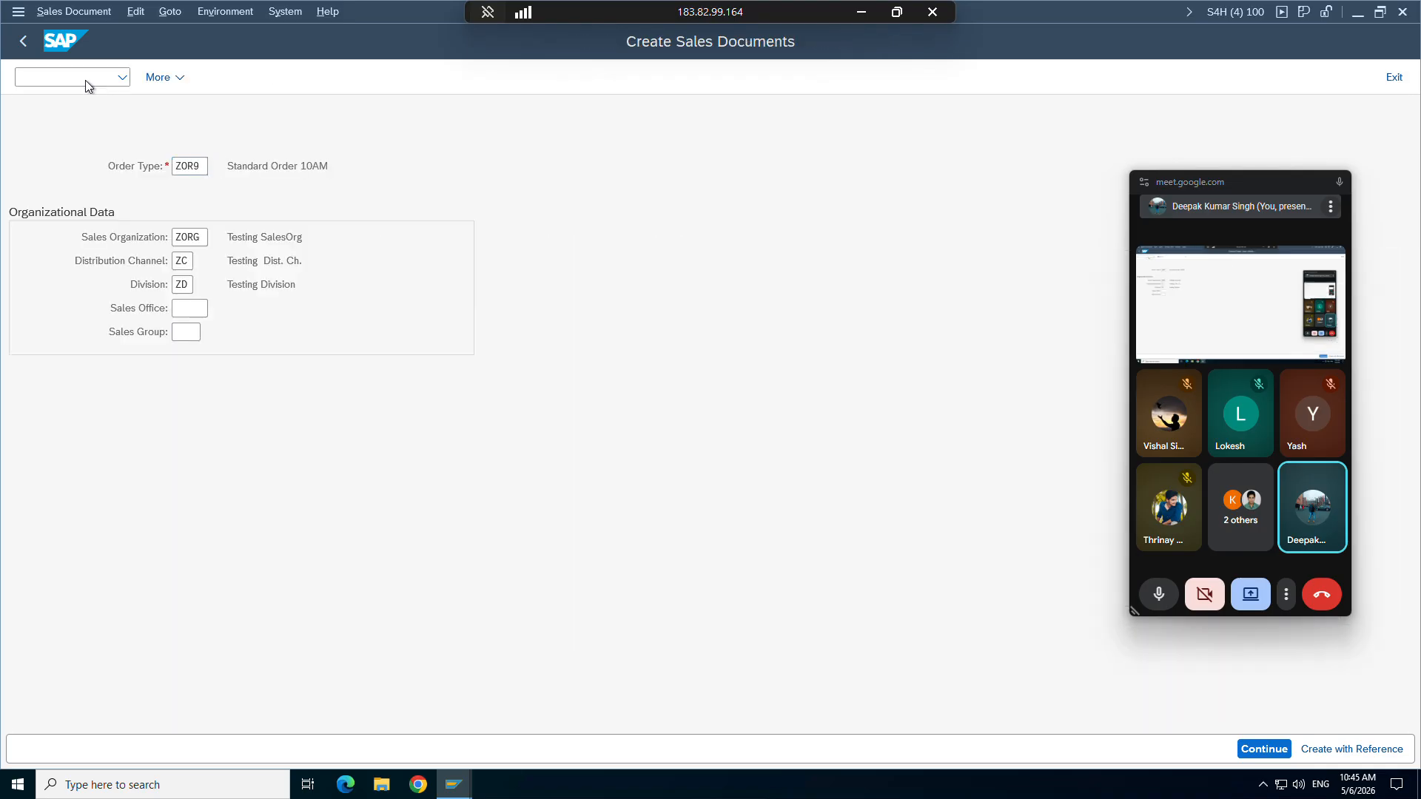
pyautogui.press('Return')
# Step: Enter the customer number as sold-to party and a person's first name as customer reference in the order header
pyautogui.press('space')
pyautogui.click(183, 165)
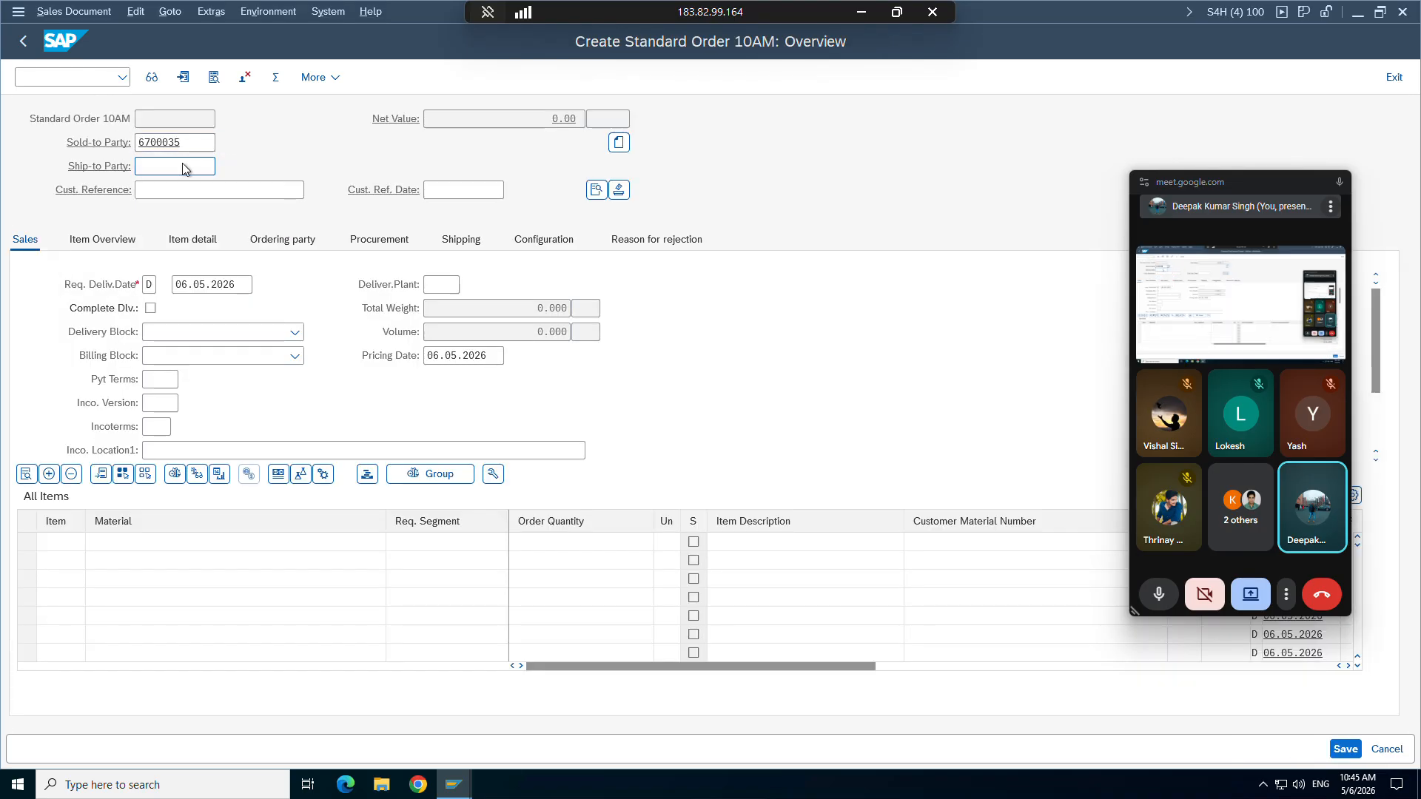
pyautogui.press('Return')
pyautogui.press('space')
pyautogui.click(179, 226)
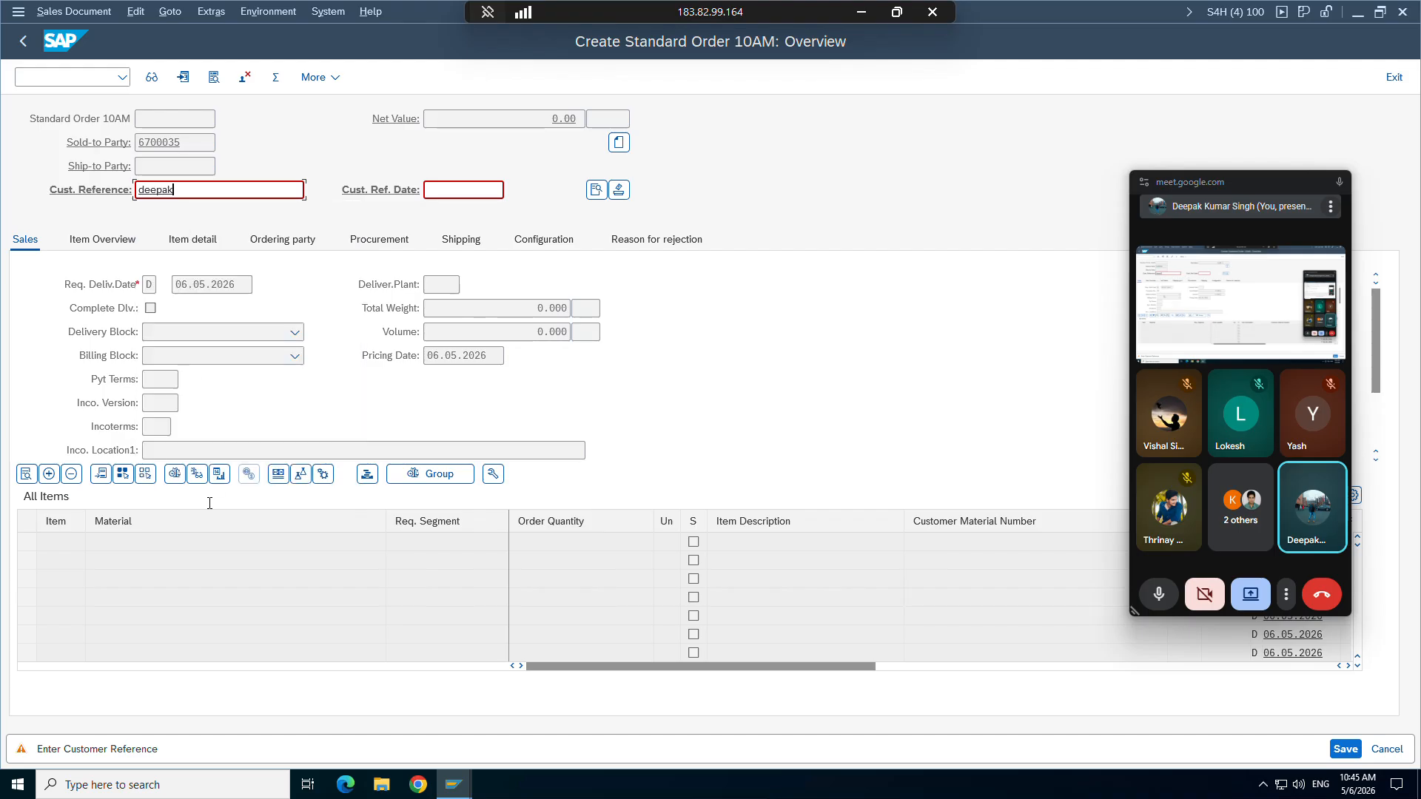
pyautogui.press('Return')
pyautogui.press('space')
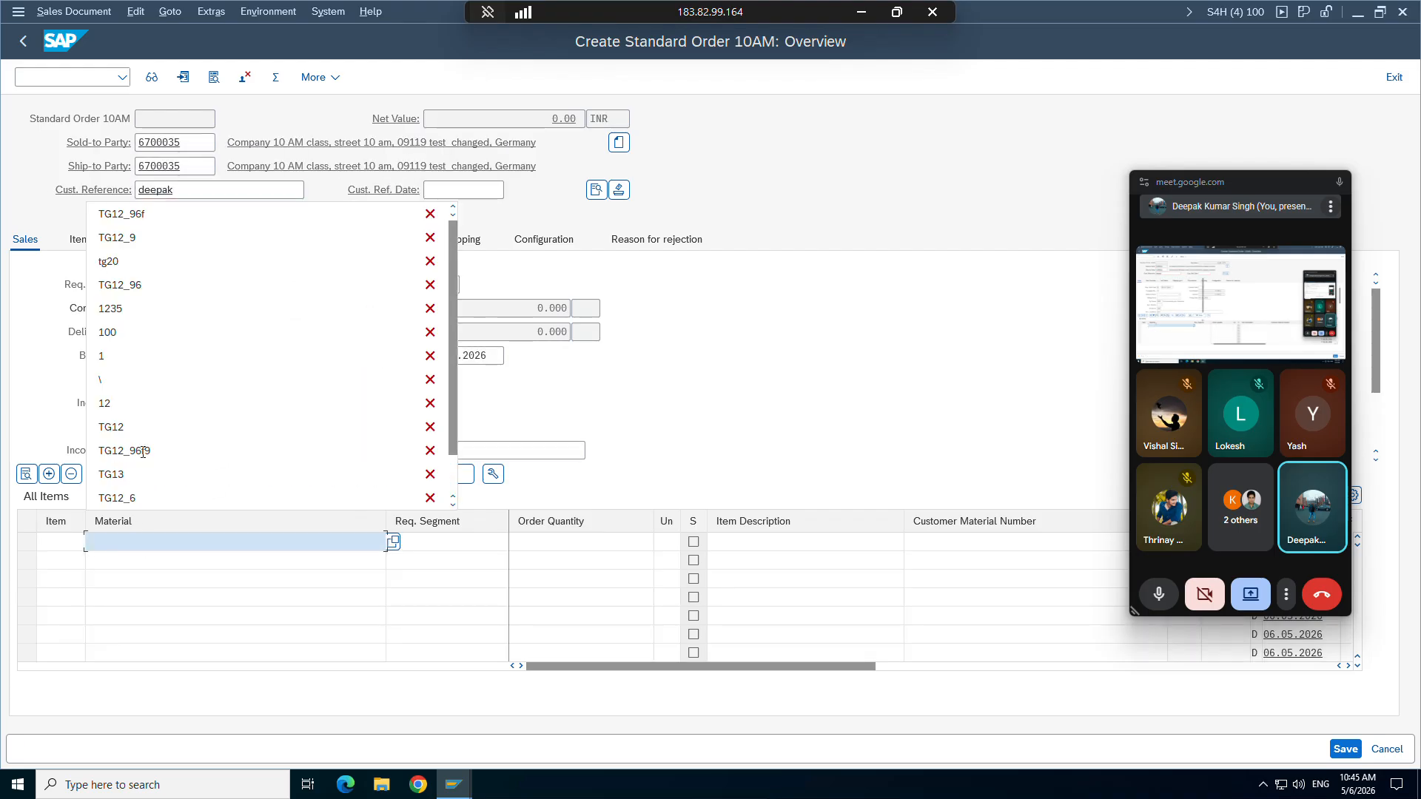
# Step: Test the exclusion by entering material 1235 from the MVKE results as the first item of the ZOR9 order
pyautogui.click(453, 783)
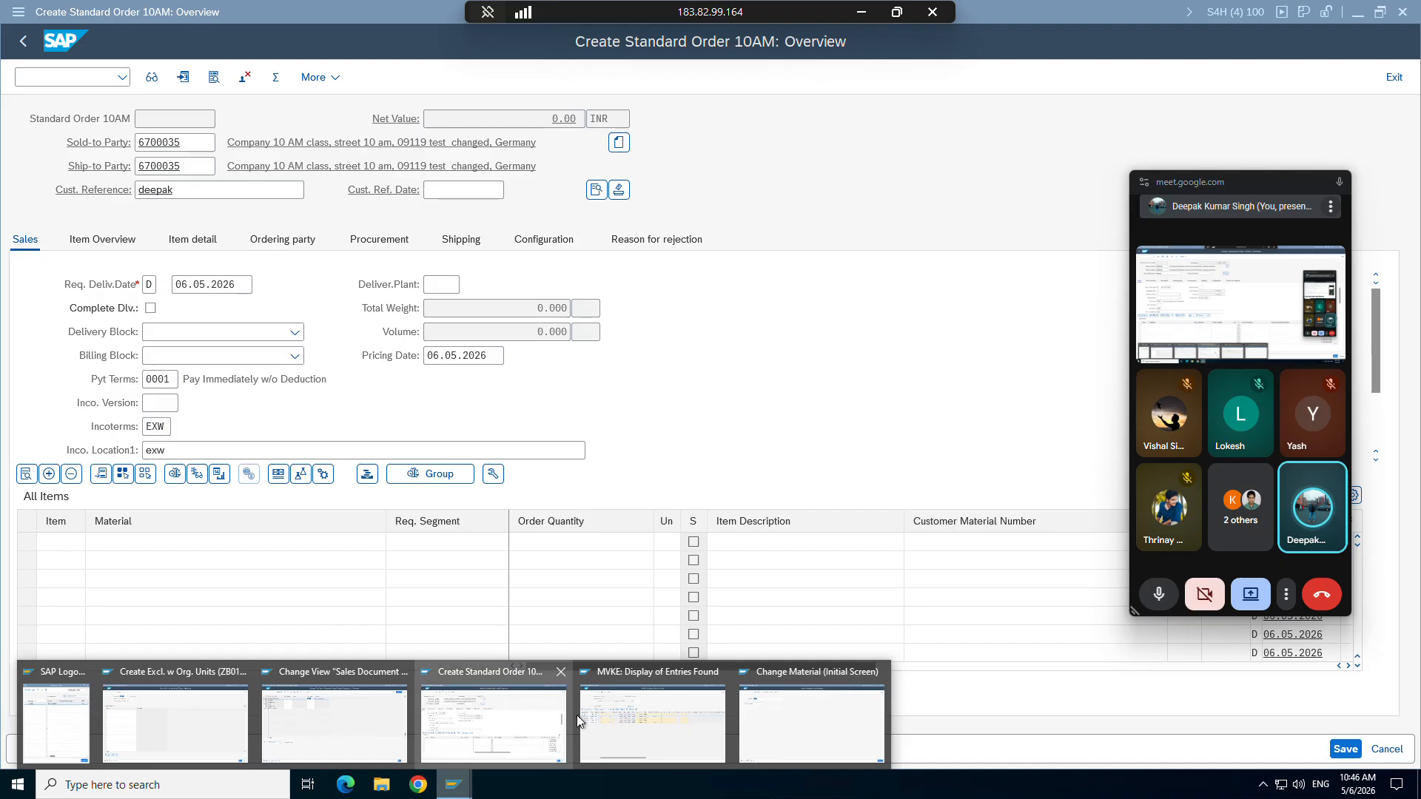
pyautogui.click(602, 712)
pyautogui.click(66, 296)
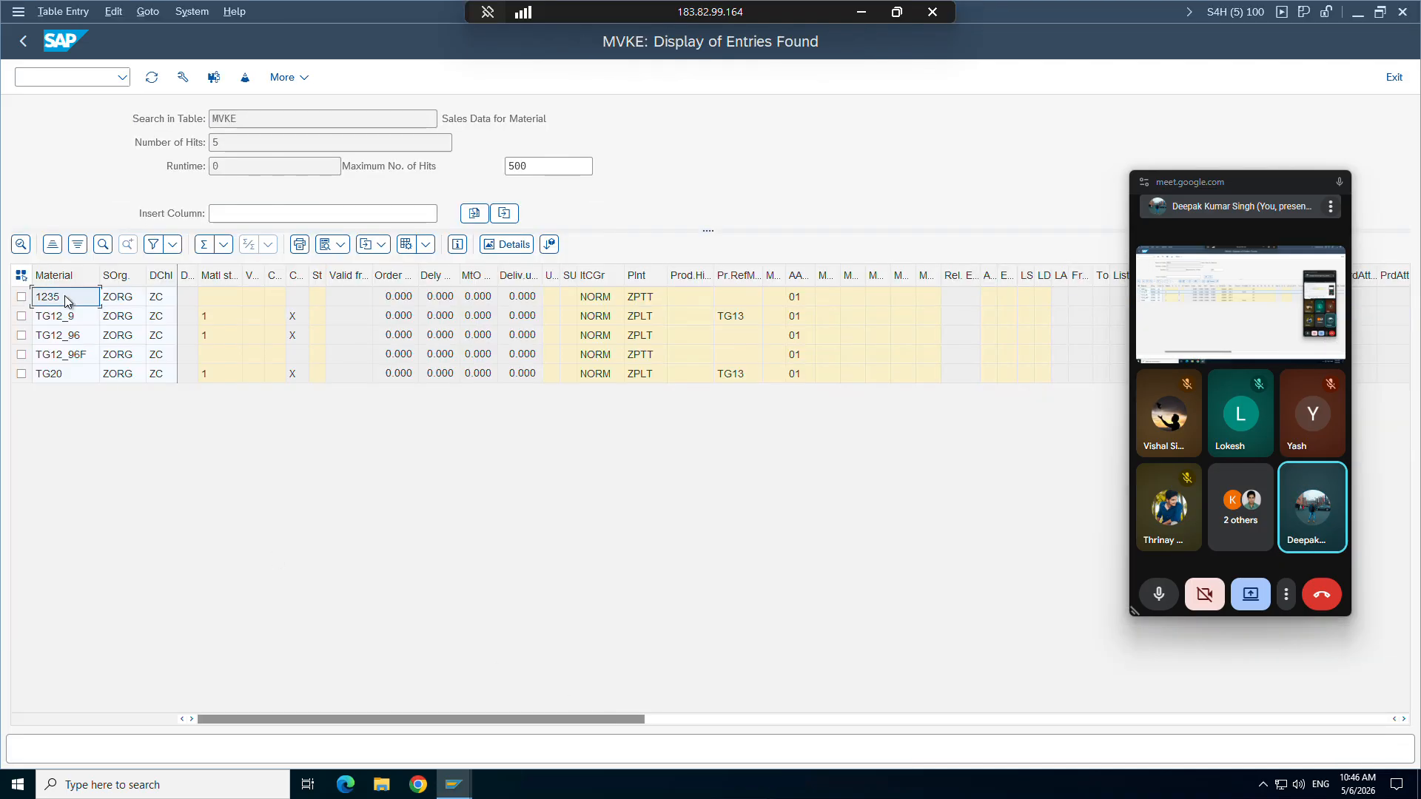
pyautogui.hotkey('ctrl', 'c')
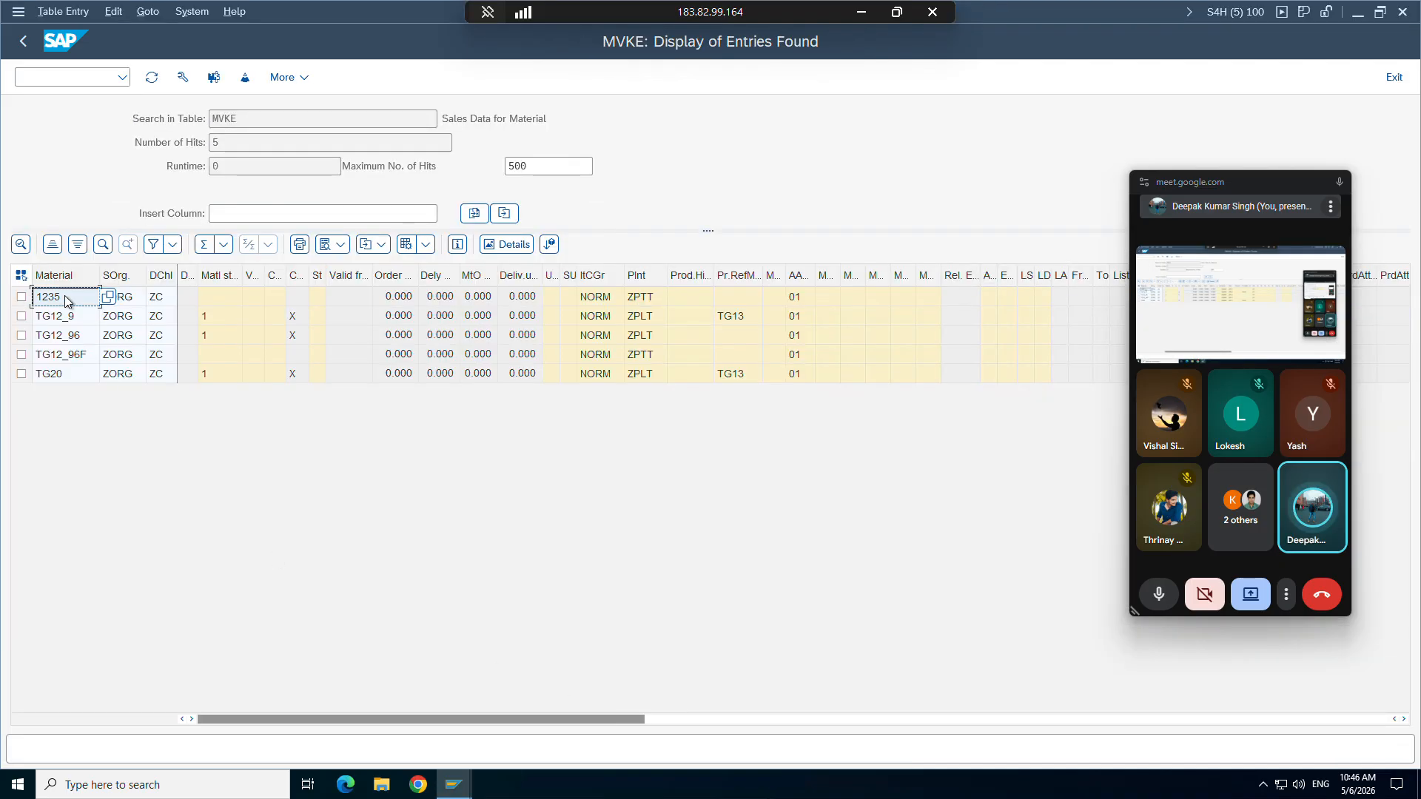
pyautogui.click(451, 786)
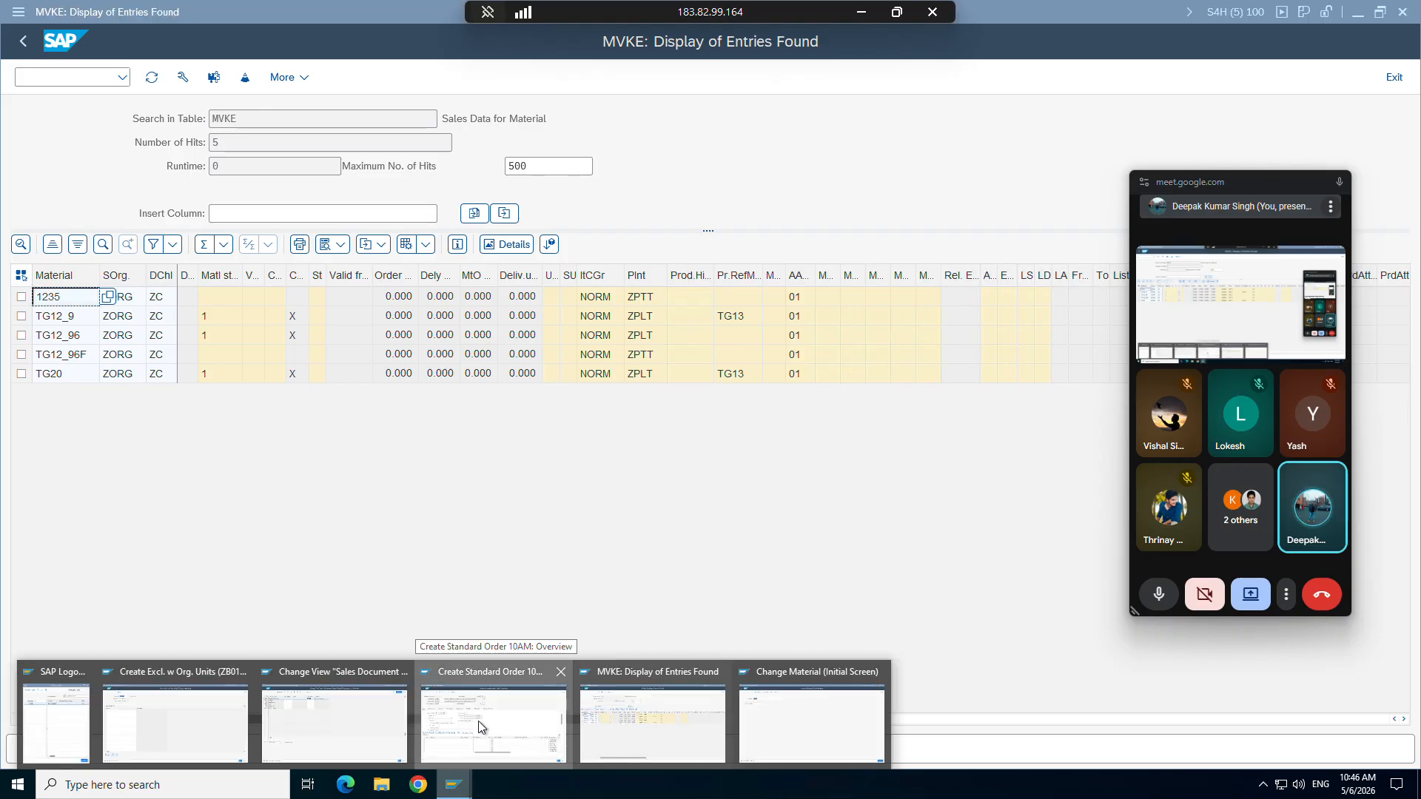
pyautogui.click(483, 725)
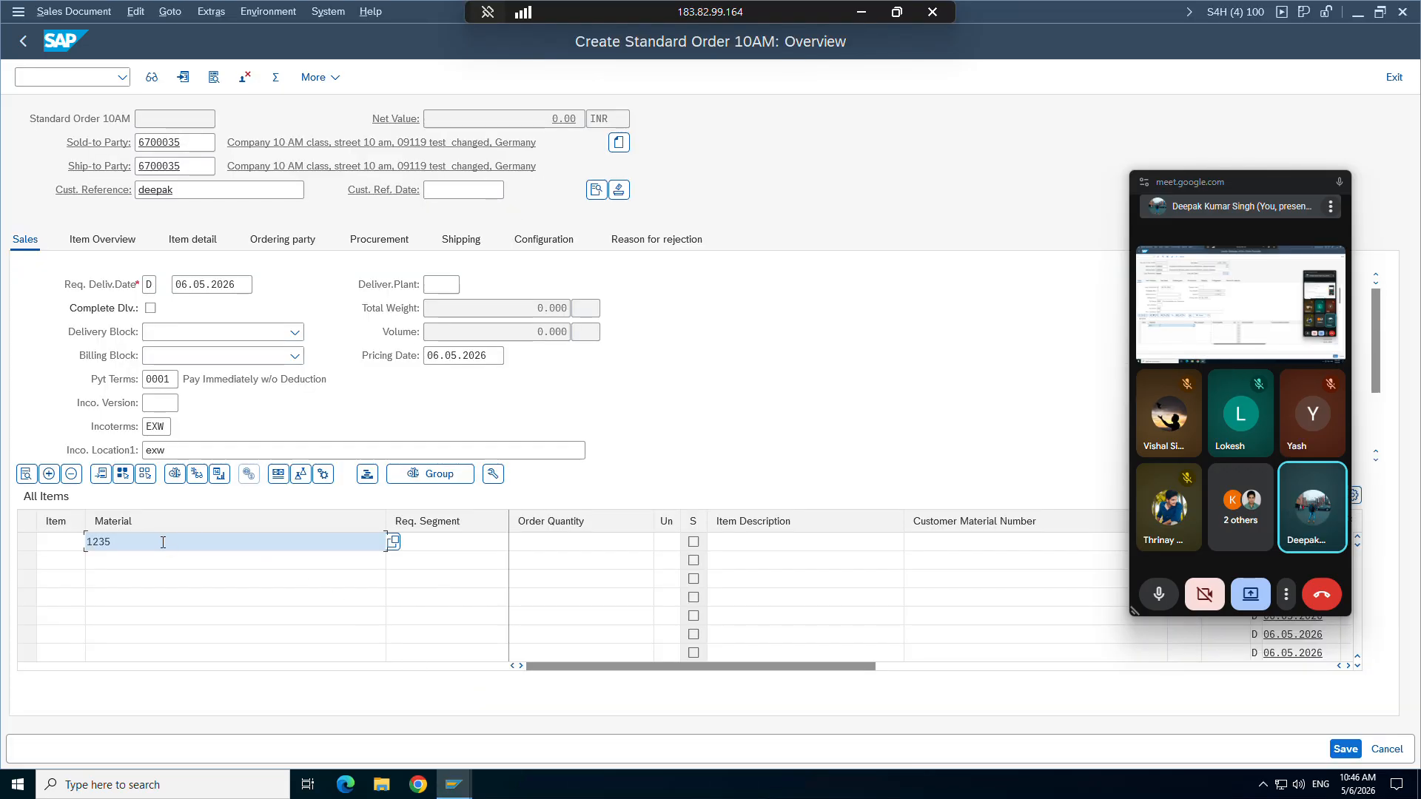
pyautogui.press('Return')
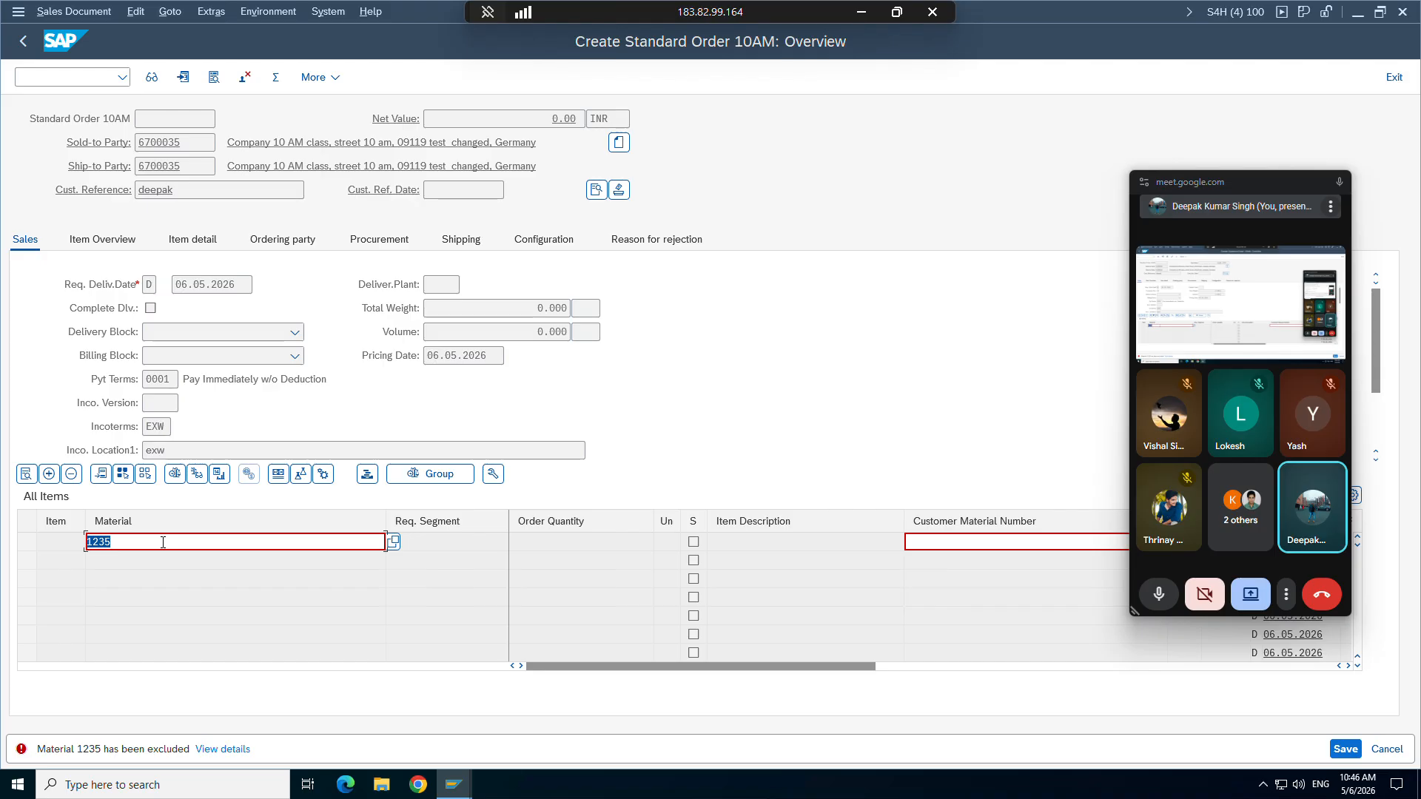
# Step: Replace the first order item's material with TG12_96F copied from the MVKE results
pyautogui.moveTo(450, 781)
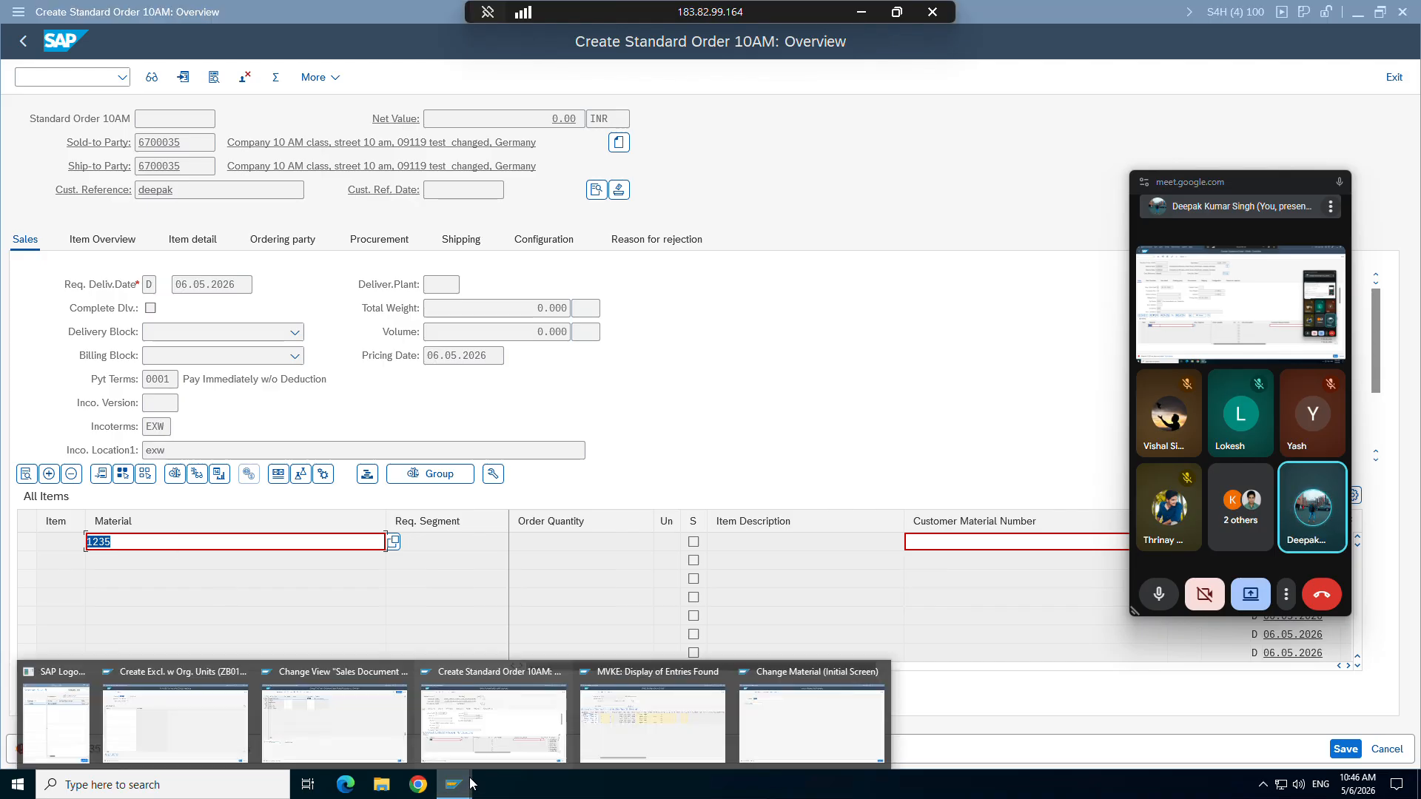
pyautogui.click(605, 719)
pyautogui.click(63, 337)
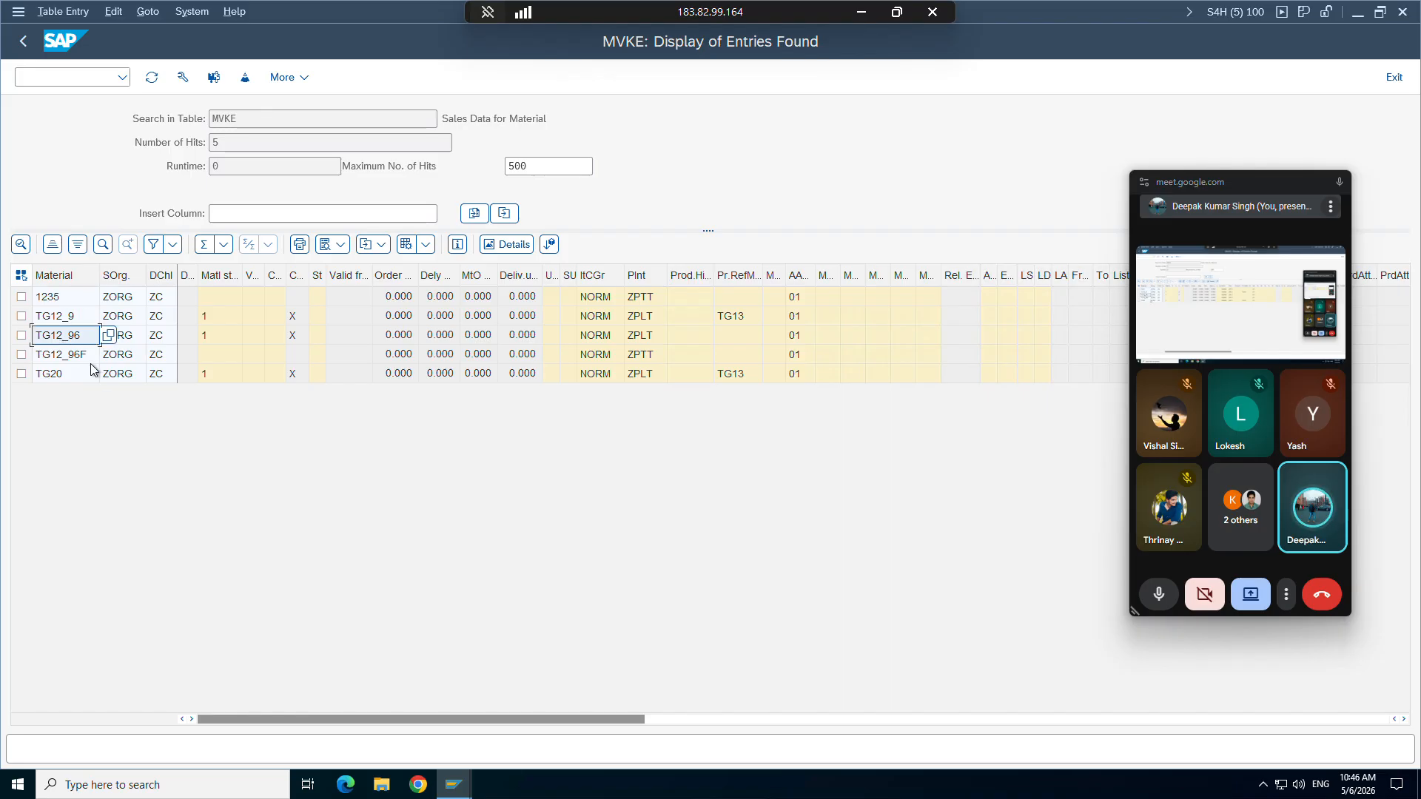
pyautogui.click(79, 355)
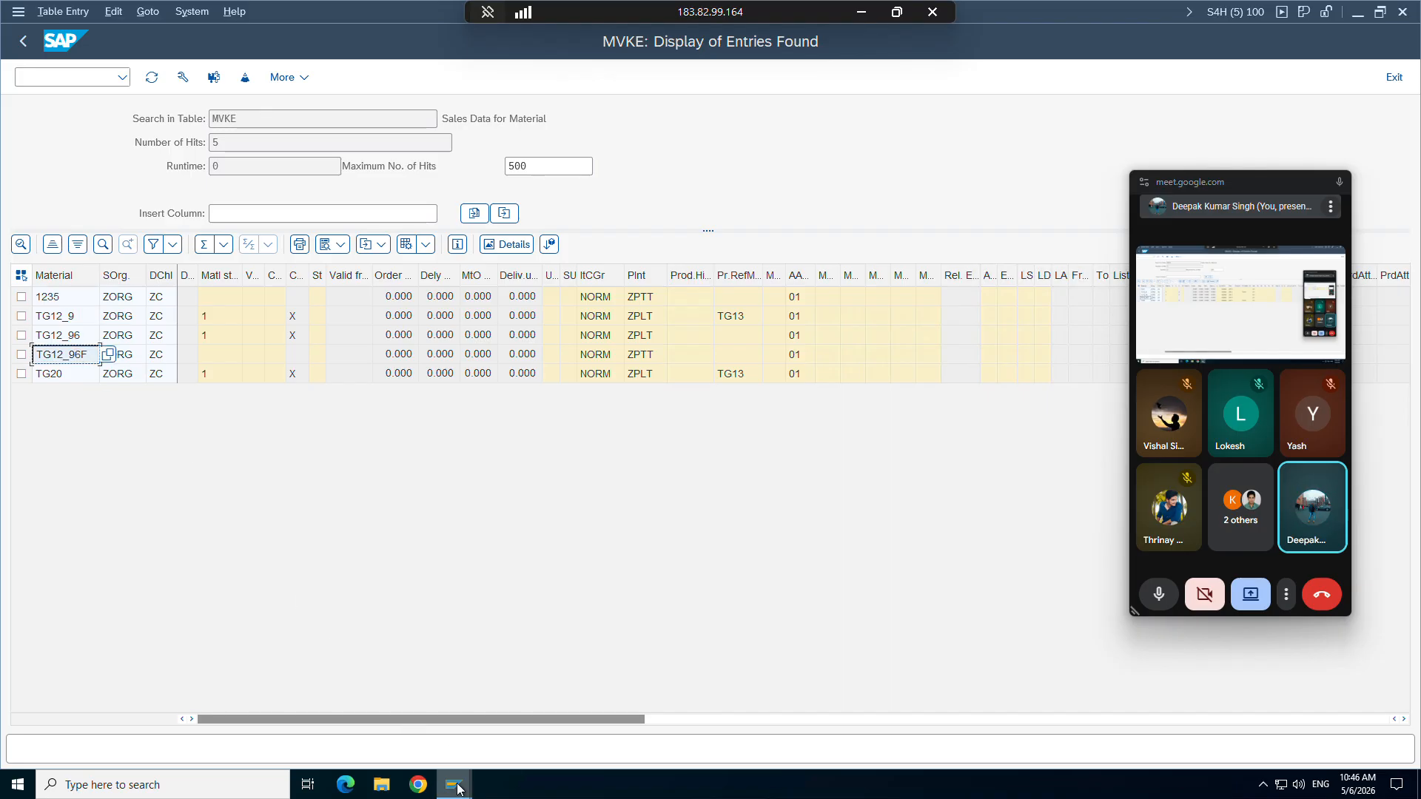
pyautogui.moveTo(453, 782)
pyautogui.click(370, 716)
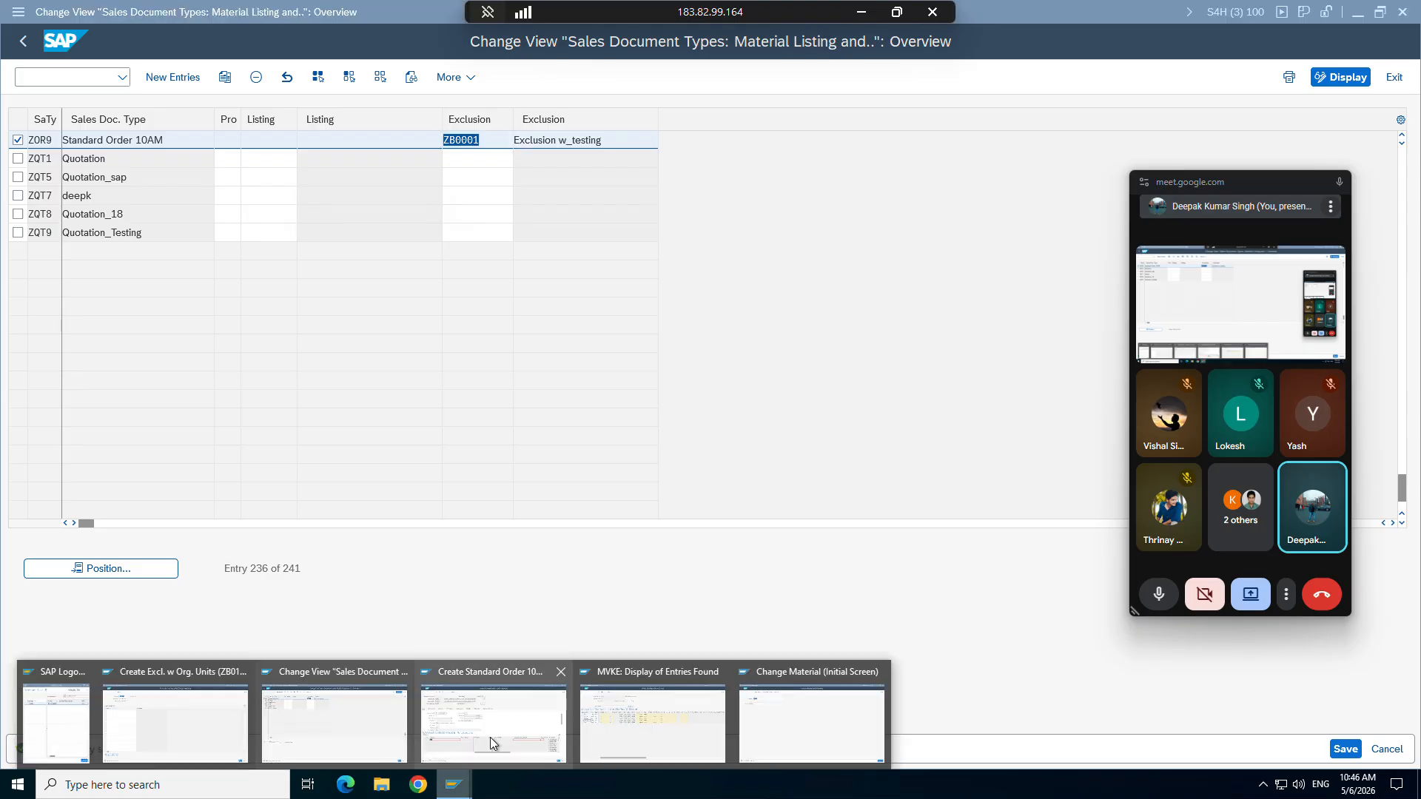
pyautogui.click(485, 721)
pyautogui.hotkey('ctrl', 'v')
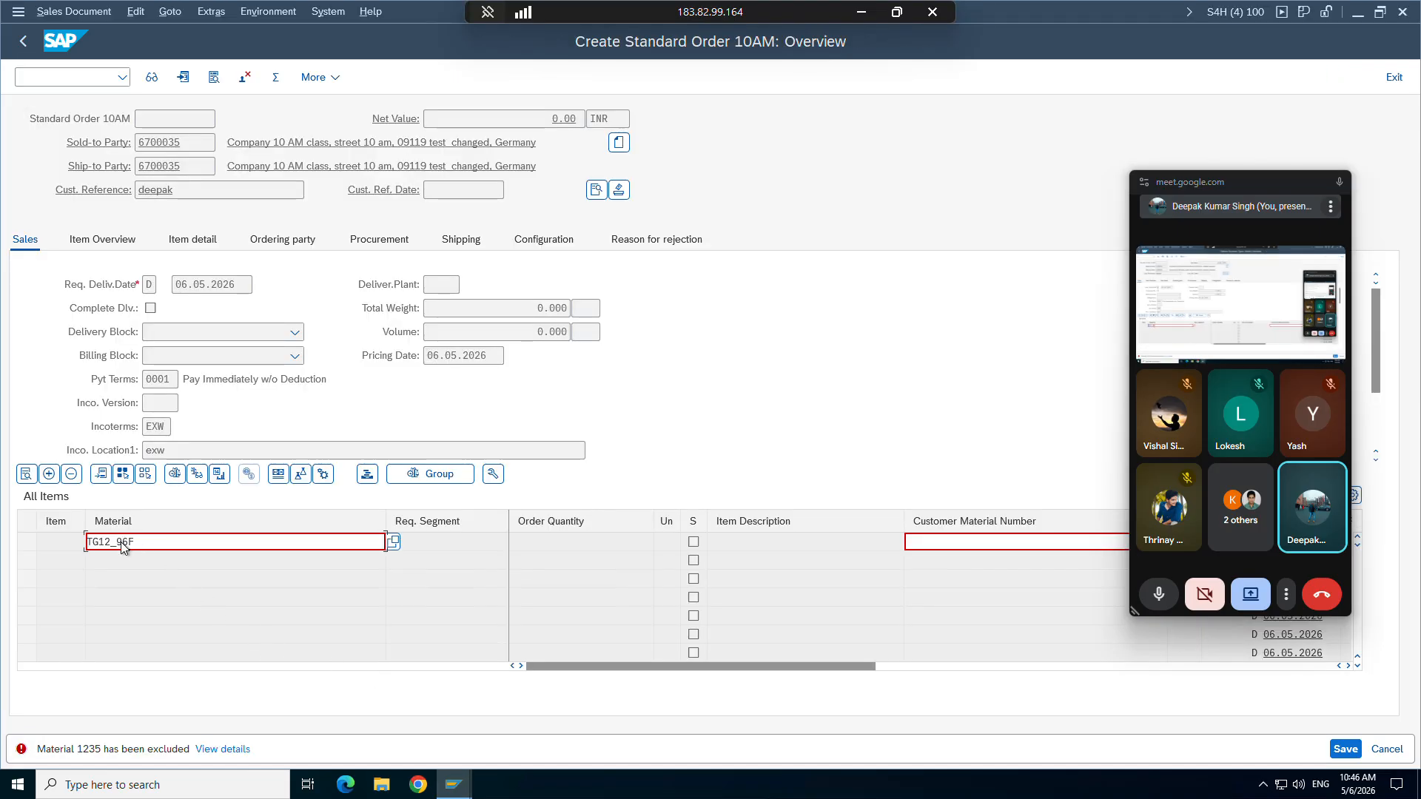
pyautogui.press('Return')
# Step: Enter order quantity 1 for material TG12_96F and accept the item into the order
pyautogui.click(574, 319)
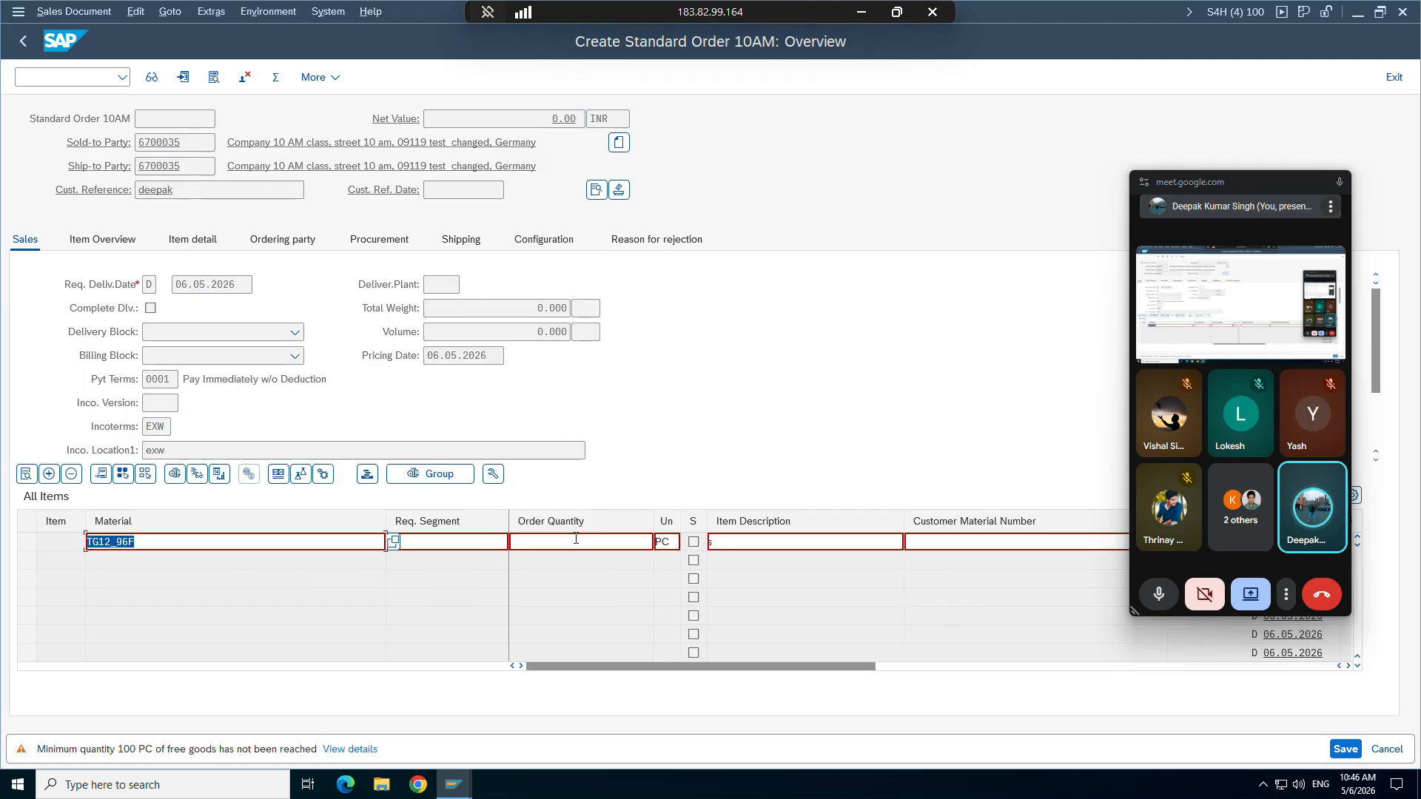
pyautogui.write('1')
pyautogui.press('Return')
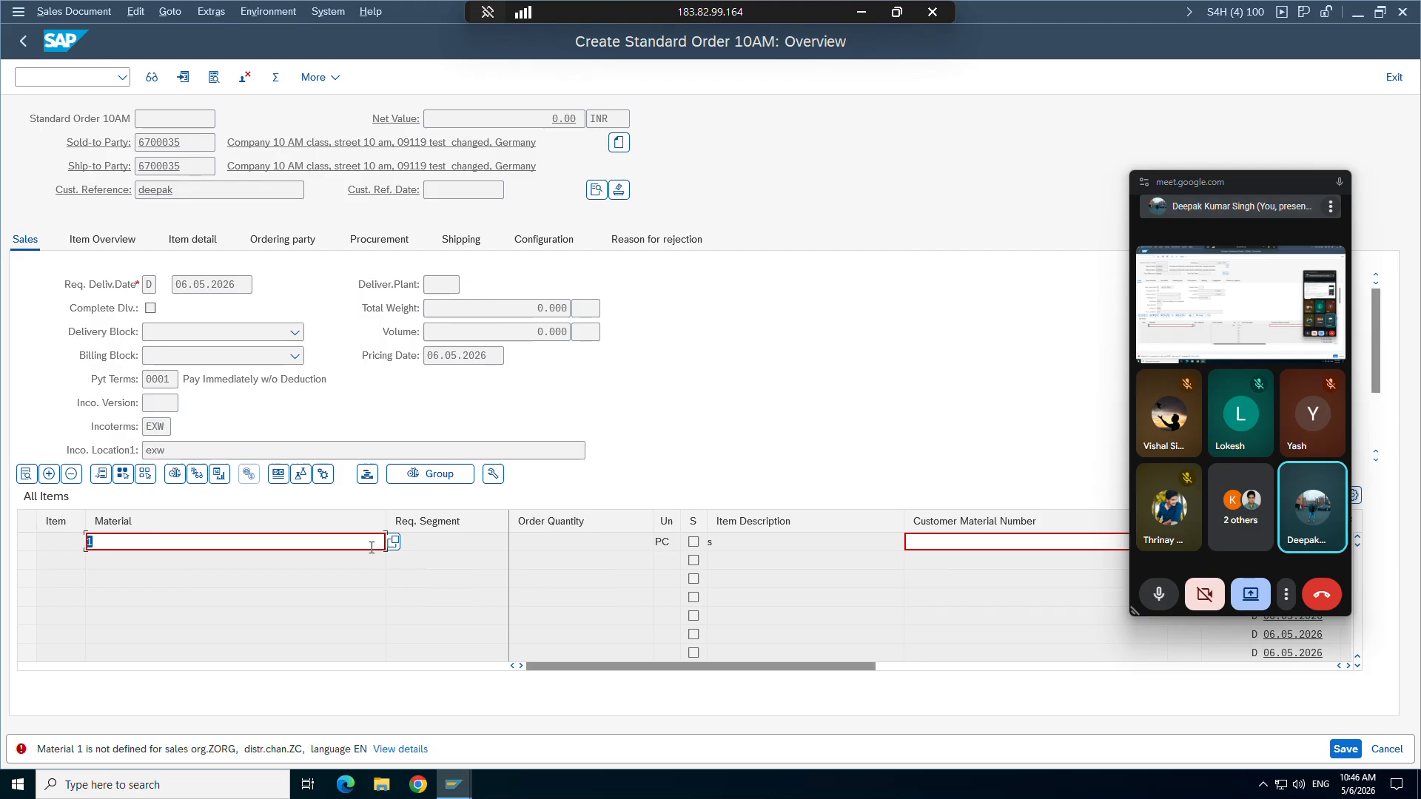
pyautogui.press('BackSpace')
pyautogui.click(124, 240)
pyautogui.press('Return')
pyautogui.write('1')
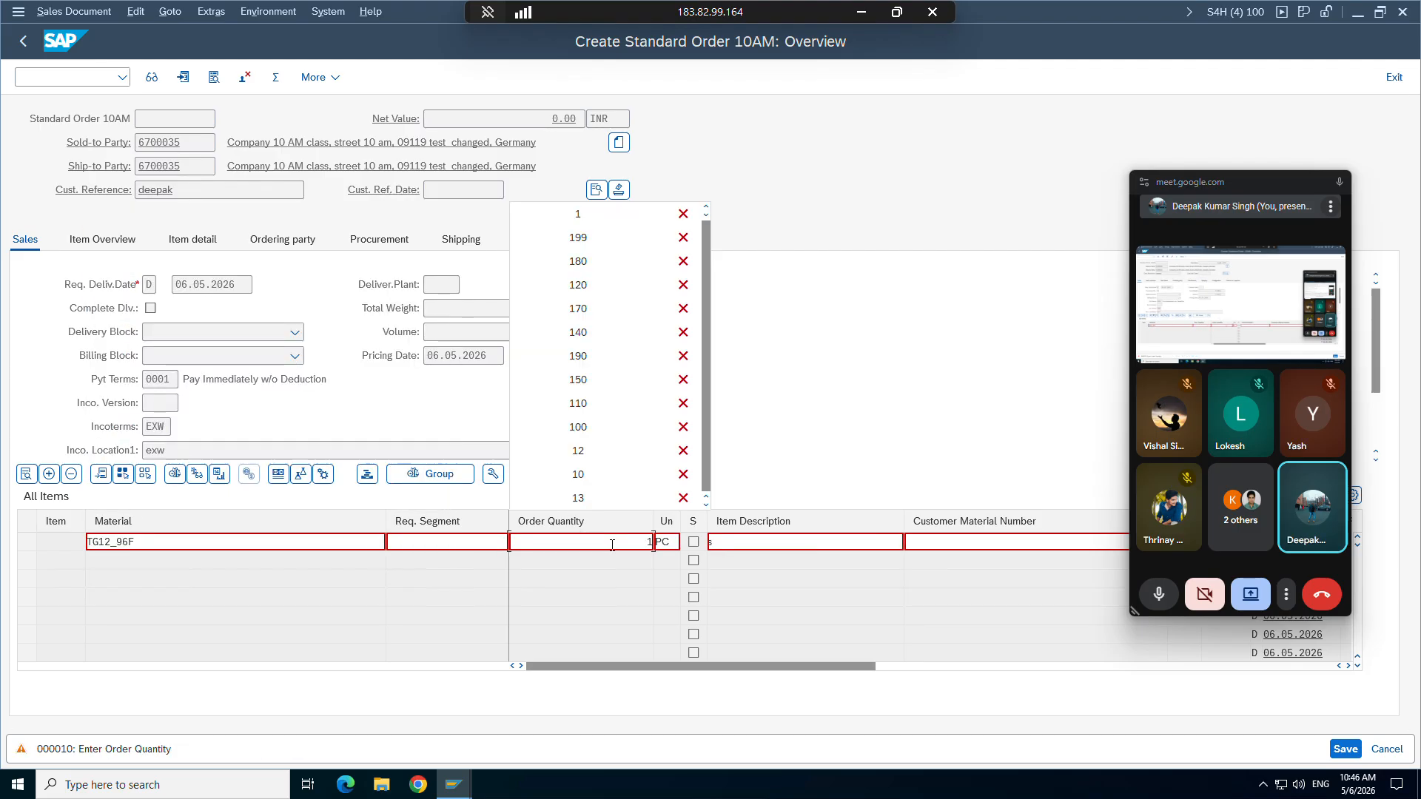
pyautogui.press('Return')
pyautogui.press('Return')
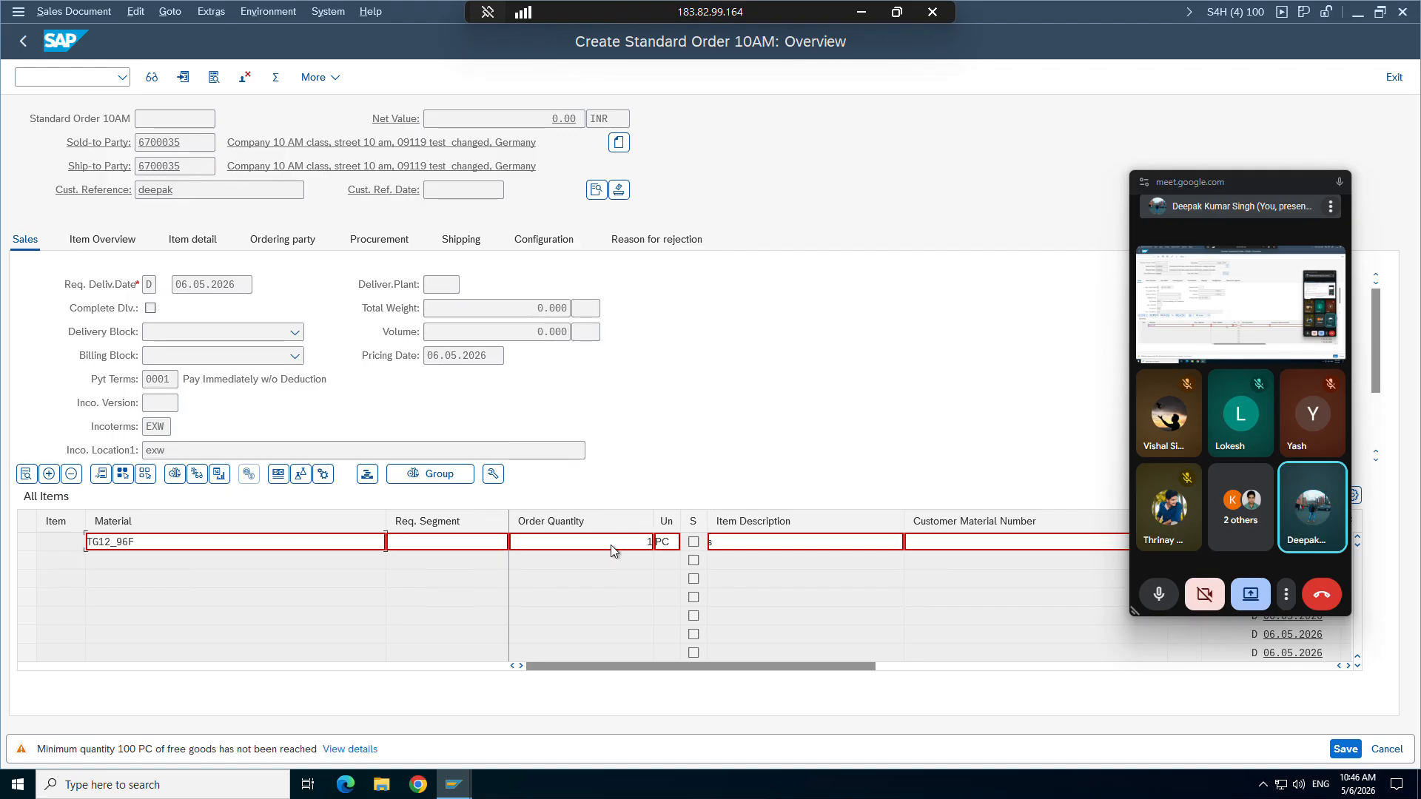
pyautogui.press('Return')
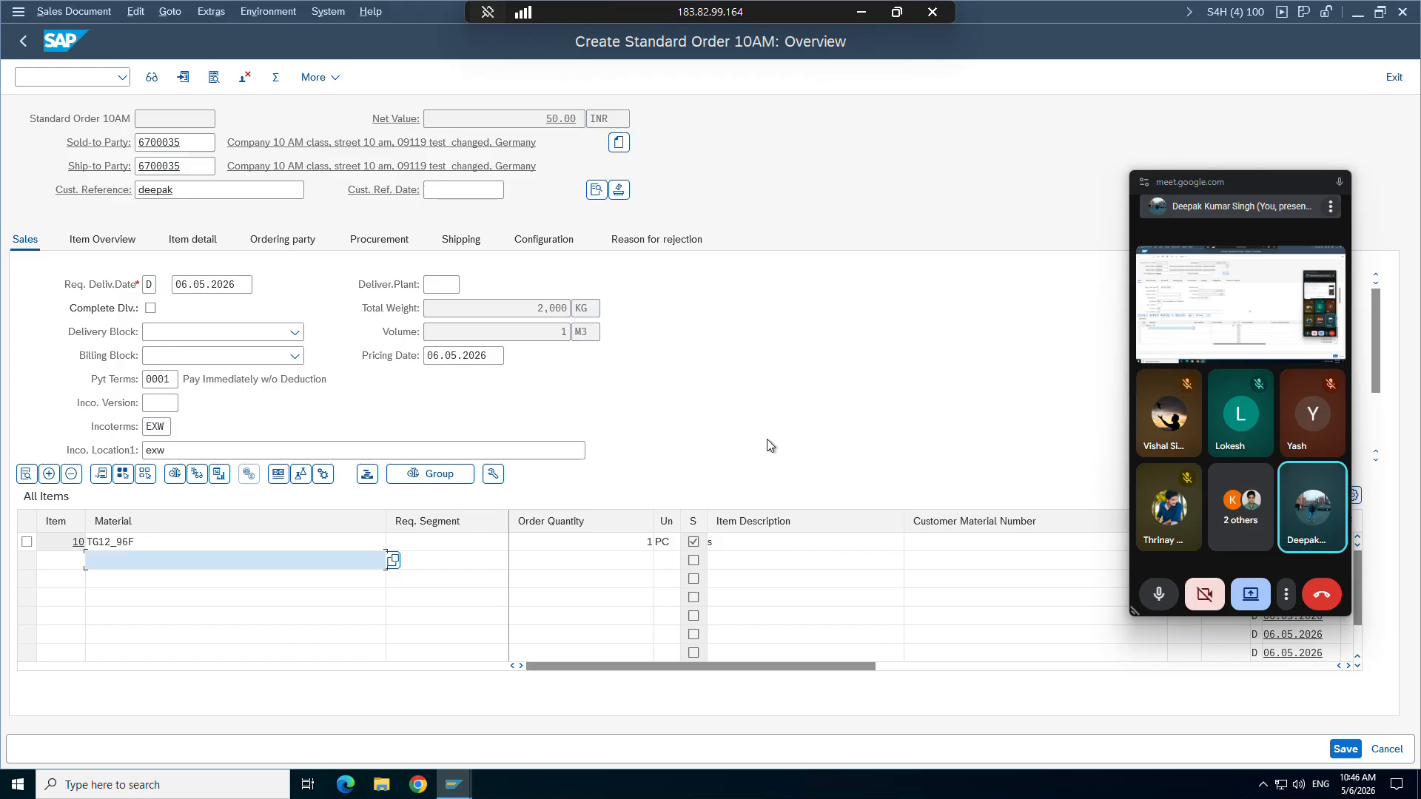
# Step: Switch to the SAP SD study material in Word and read how the cross selling determination procedure is defined
pyautogui.click(848, 15)
pyautogui.scroll(-12, 579, 521)
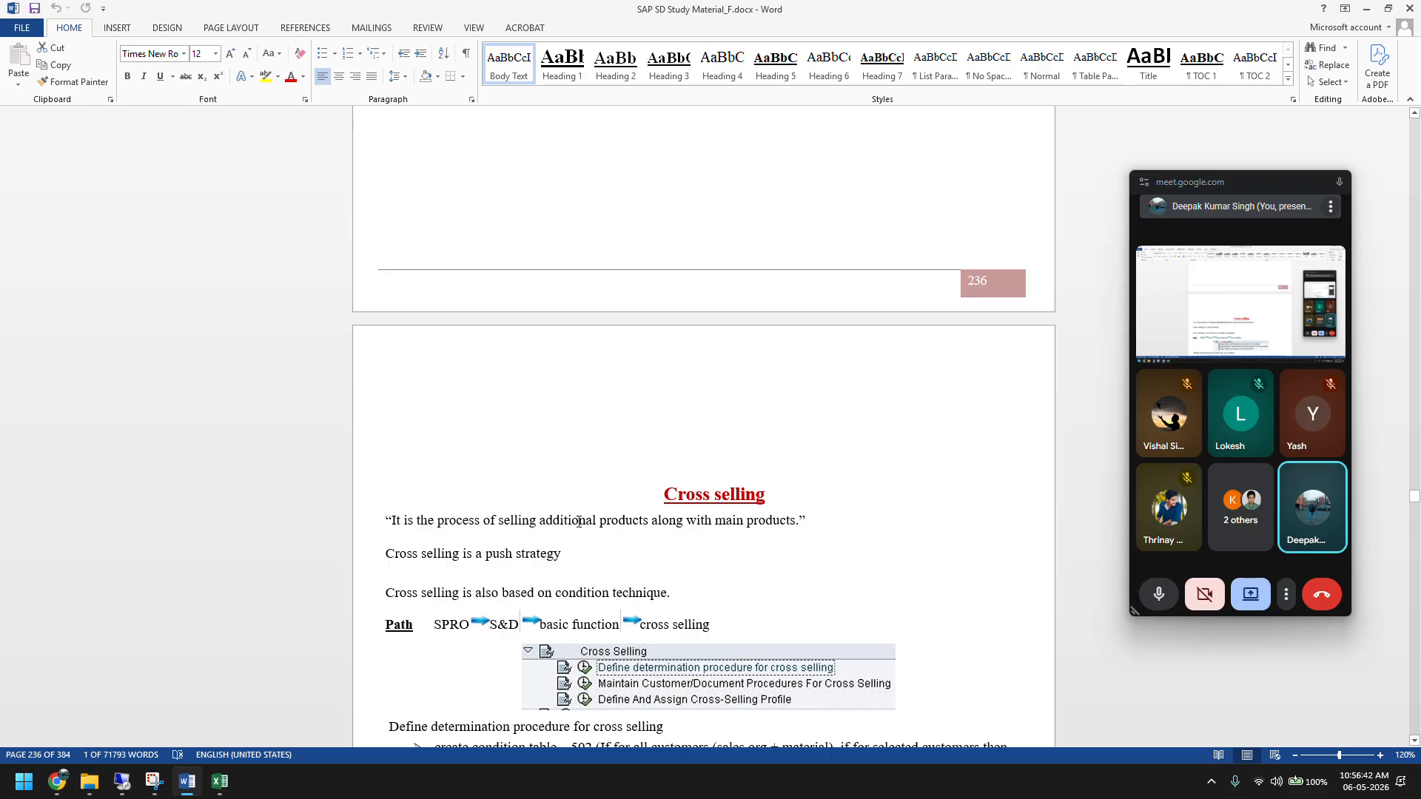
pyautogui.scroll(-3, 578, 521)
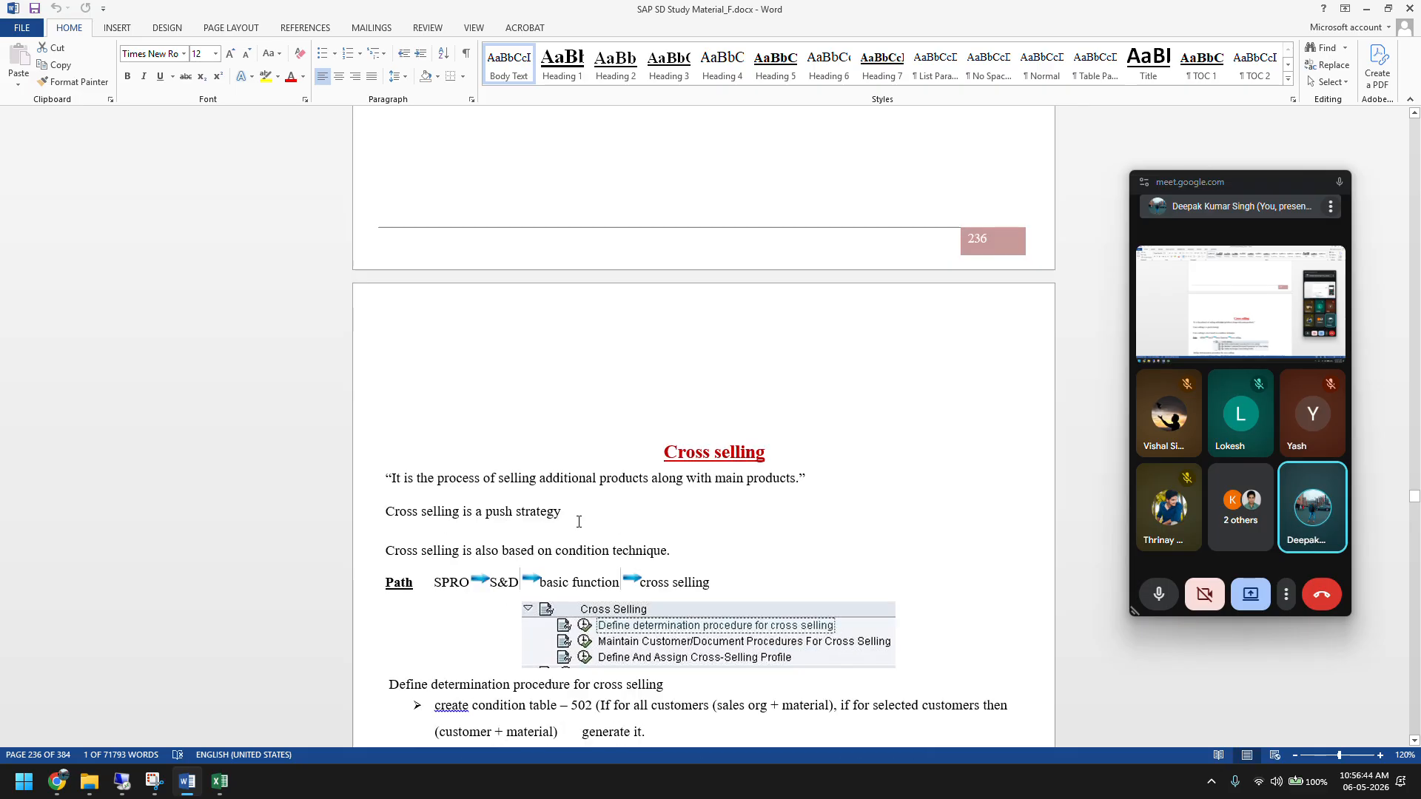
pyautogui.scroll(-1, 578, 521)
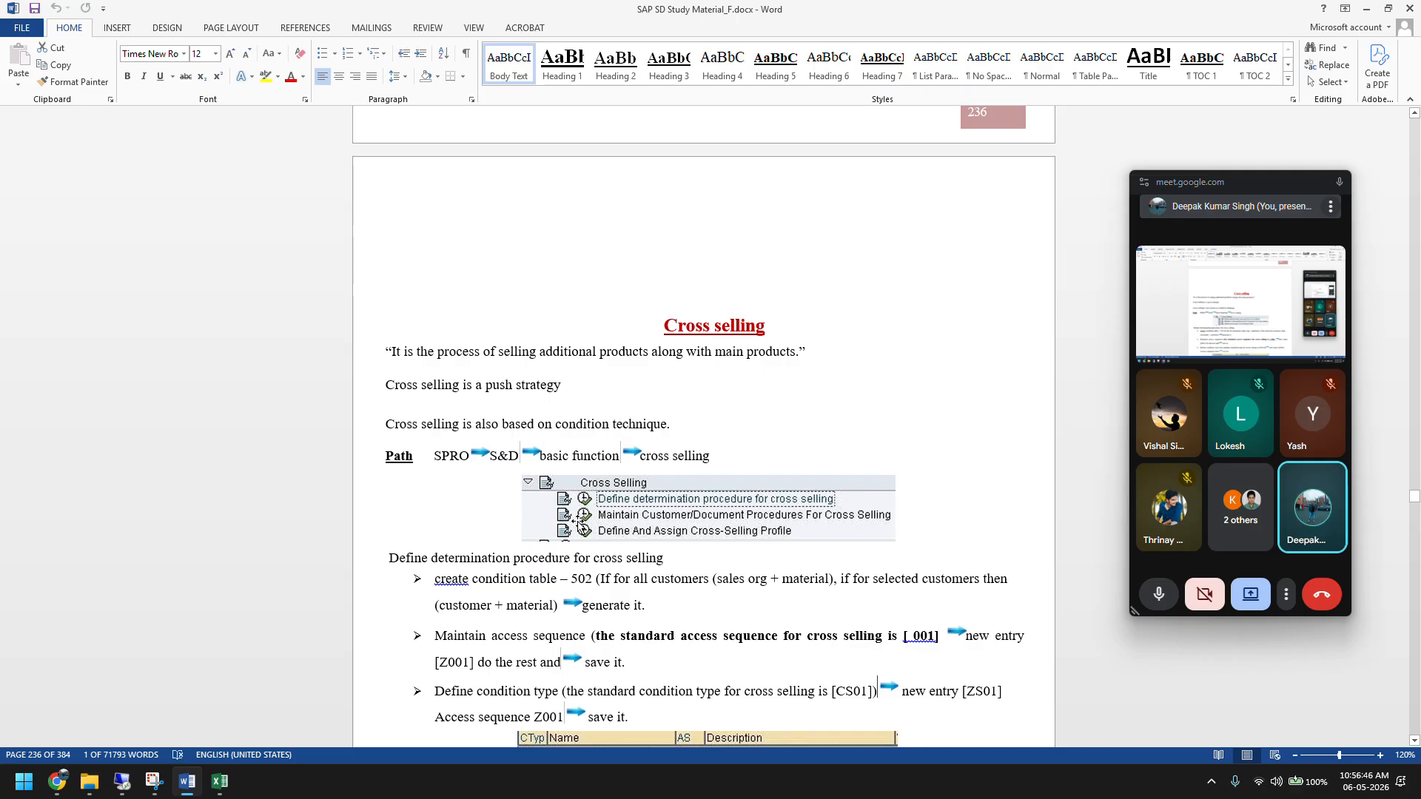
pyautogui.scroll(-1, 578, 521)
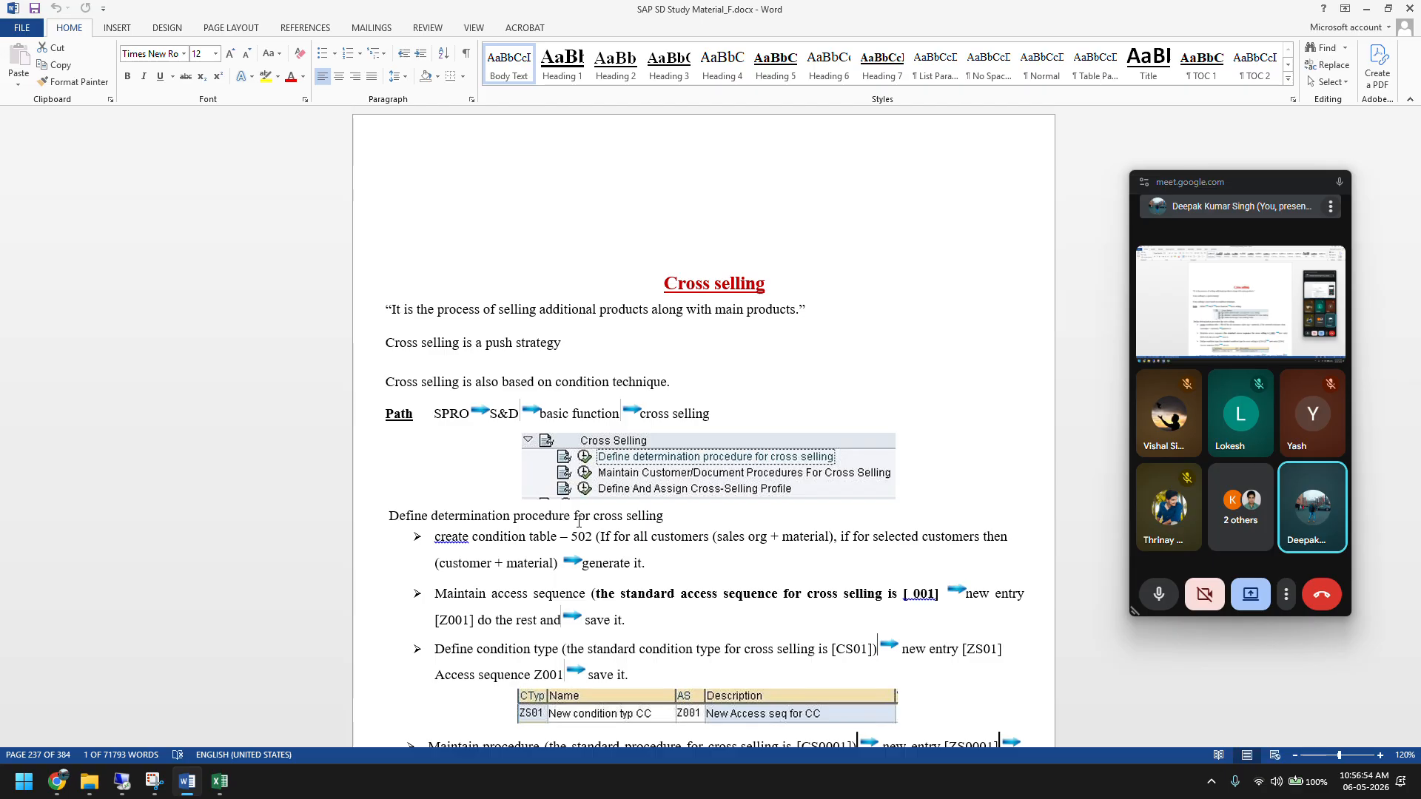
pyautogui.scroll(-3, 579, 521)
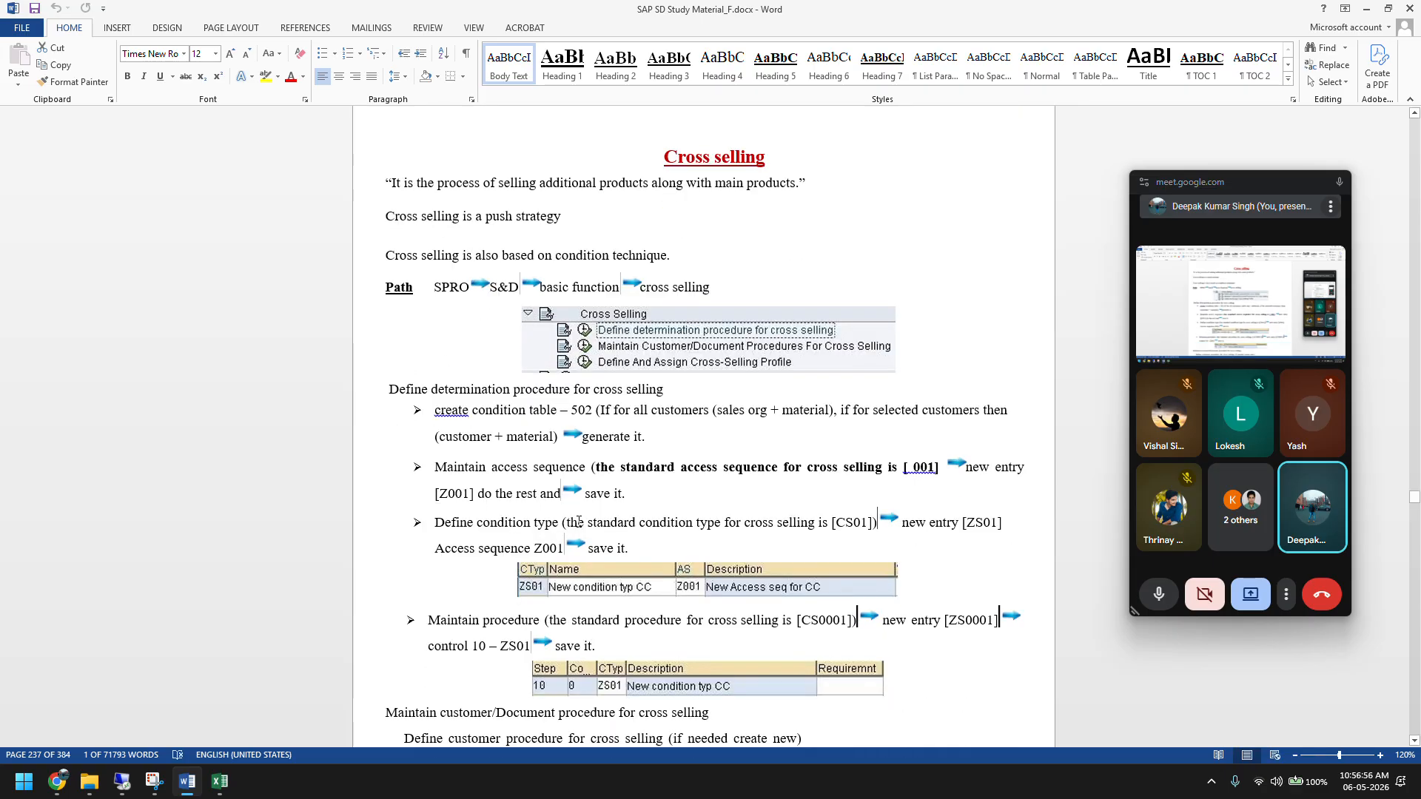
pyautogui.scroll(-2, 579, 521)
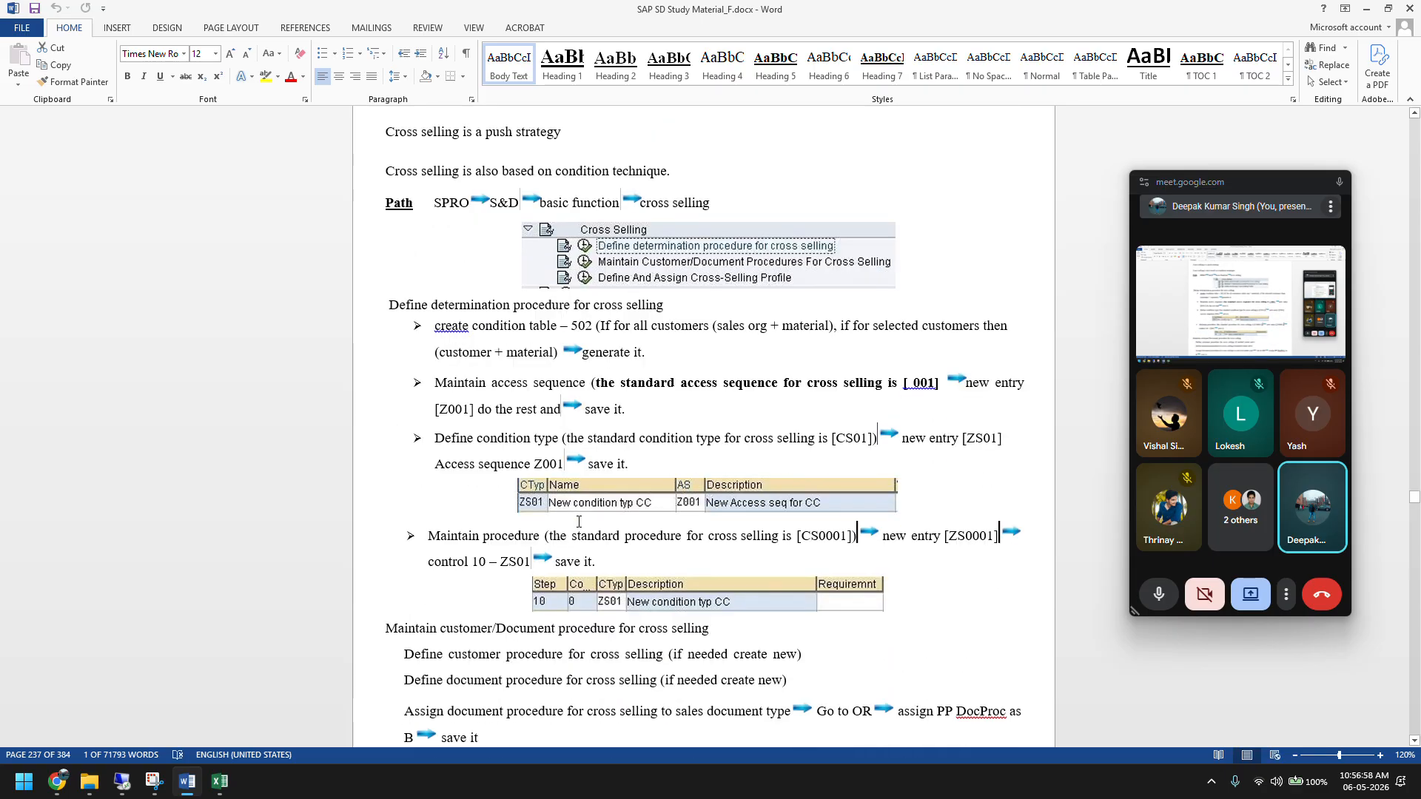
pyautogui.scroll(-2, 578, 520)
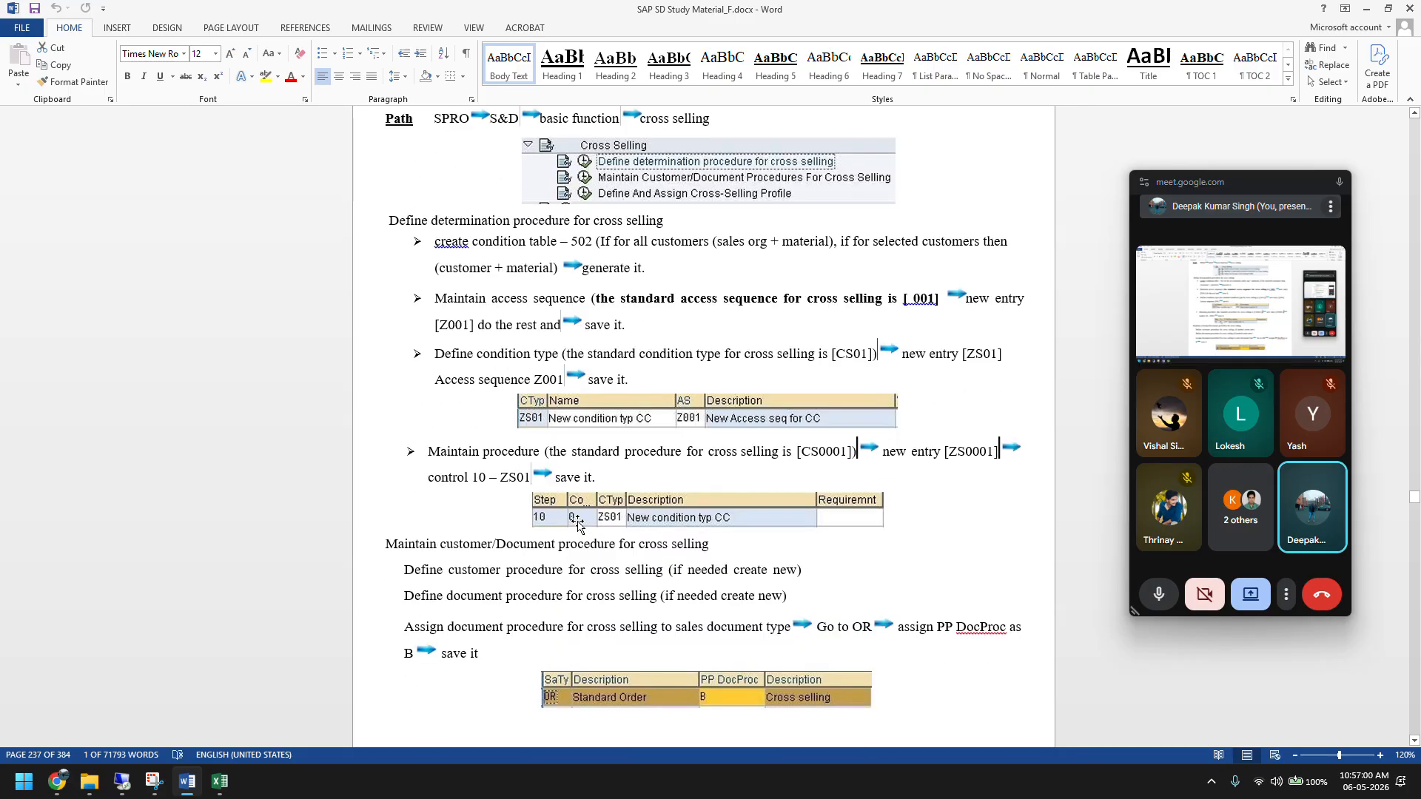
# Step: Review the cross selling notes on customer and document procedures, profile assignment, VB41 master data and item category determination
pyautogui.scroll(-9, 579, 522)
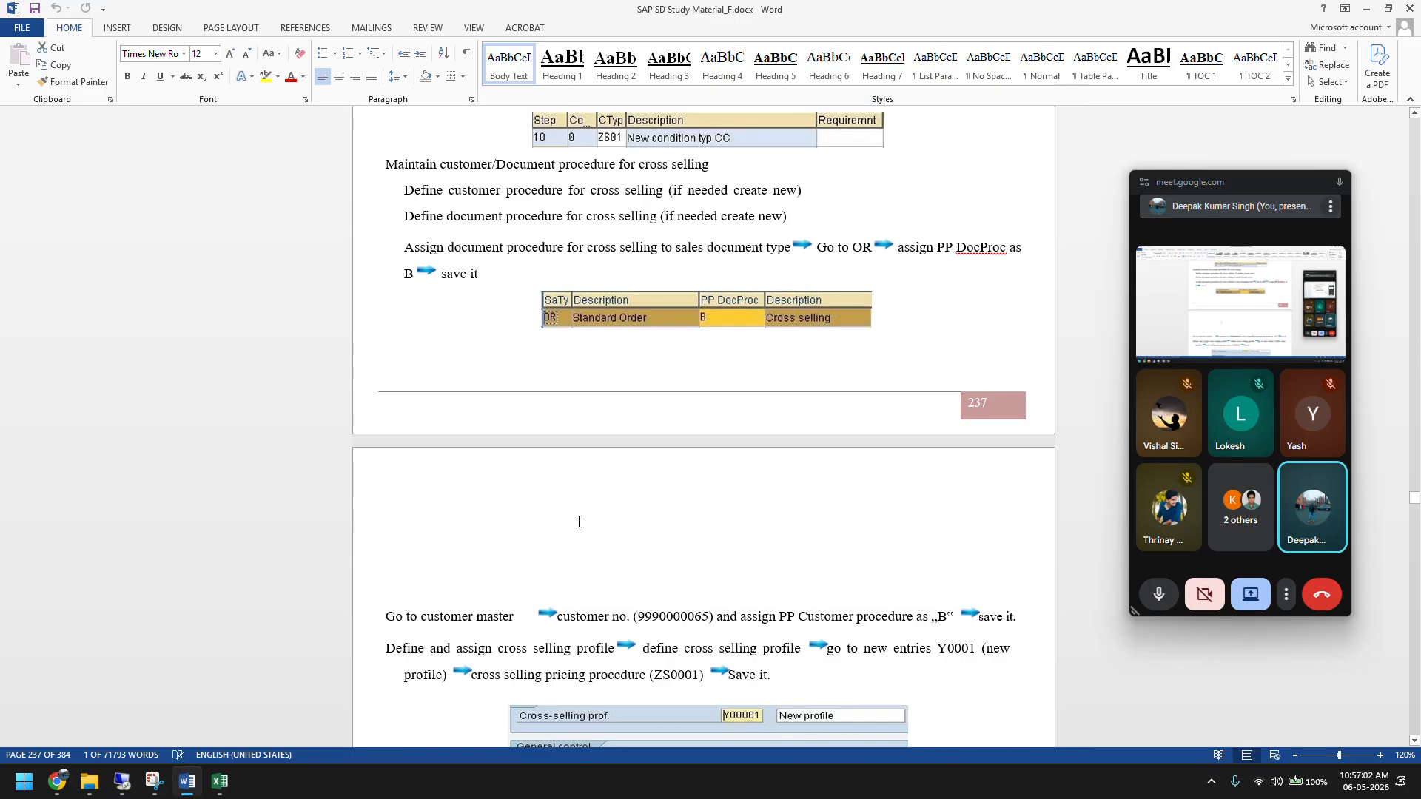
pyautogui.scroll(-6, 579, 522)
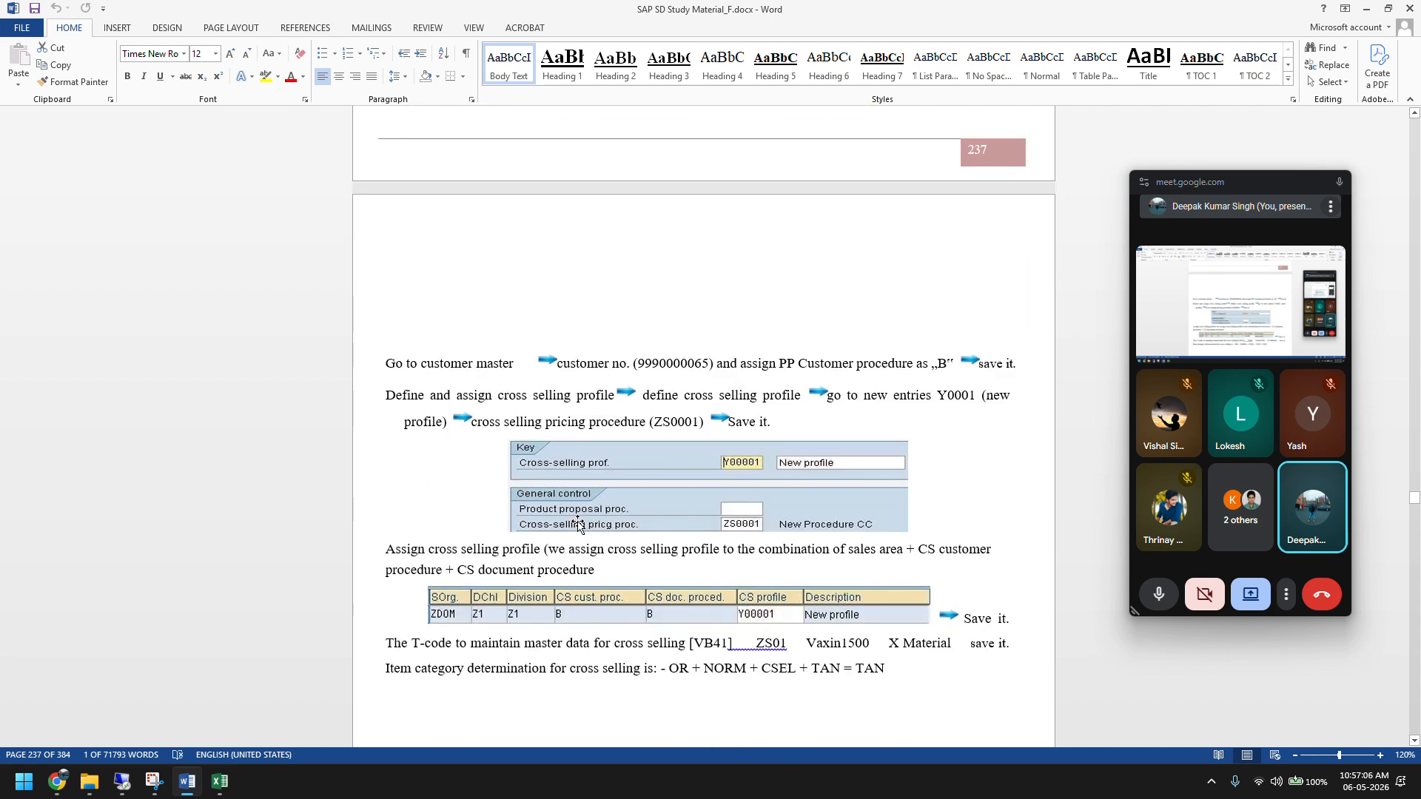
pyautogui.scroll(5, 579, 524)
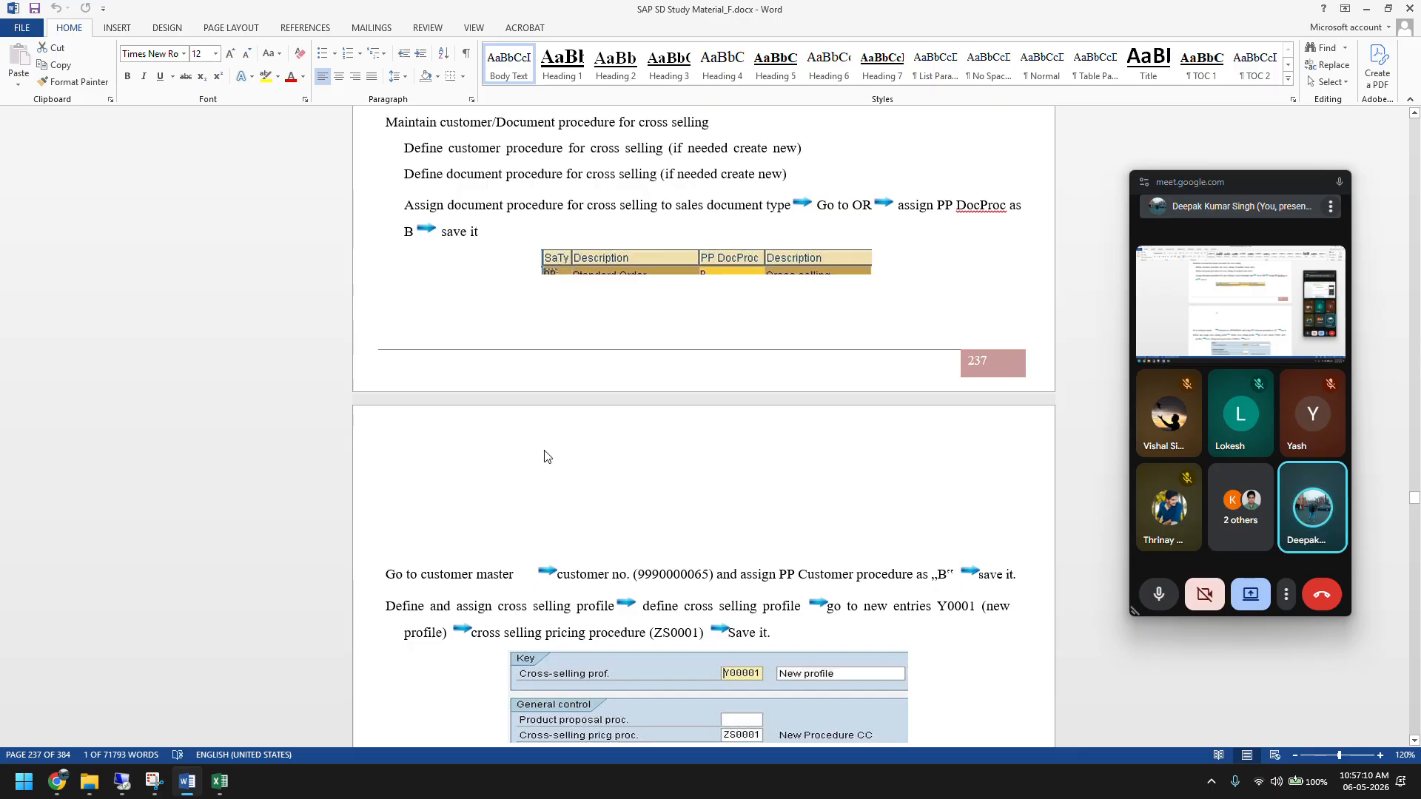
pyautogui.scroll(-2, 546, 456)
pyautogui.scroll(-2, 545, 450)
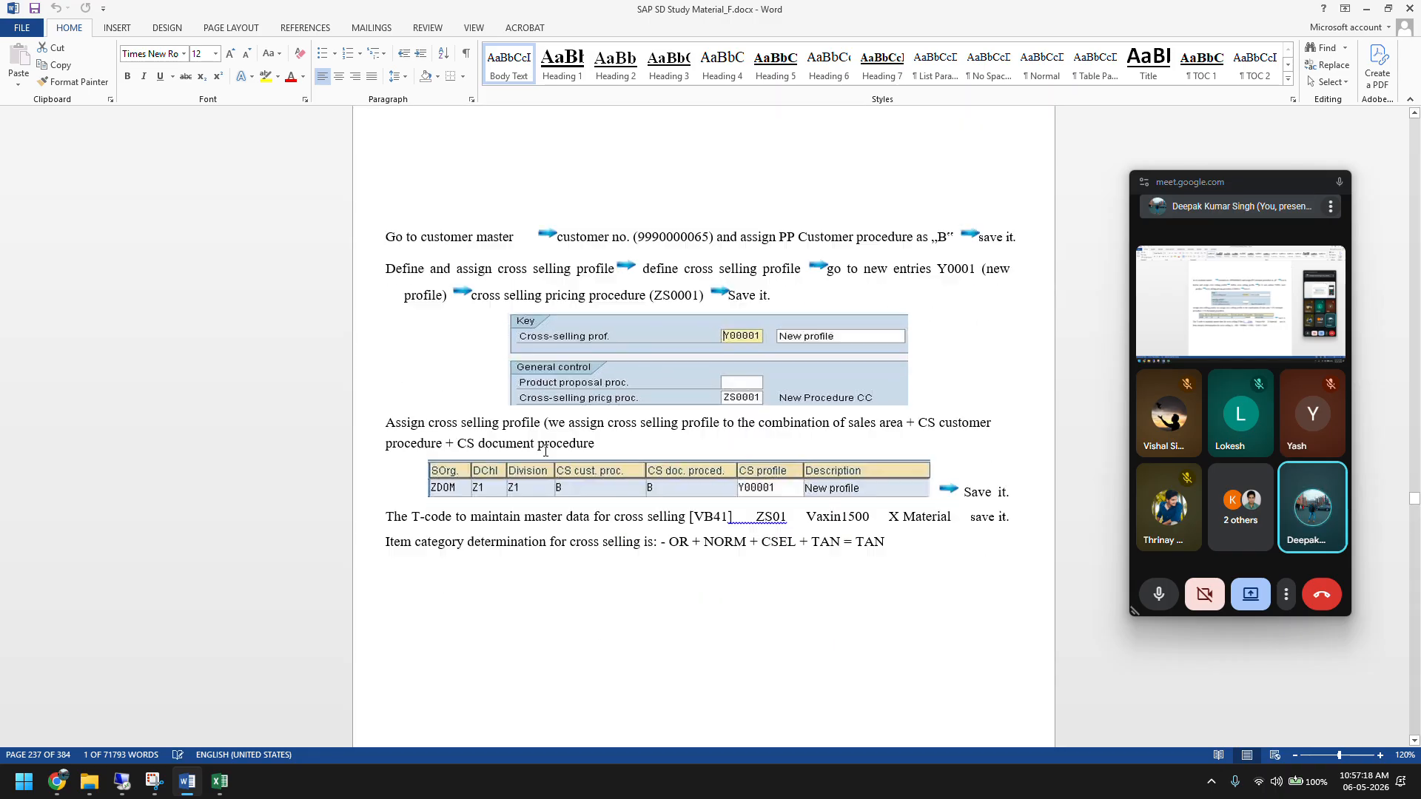
pyautogui.scroll(-2, 545, 452)
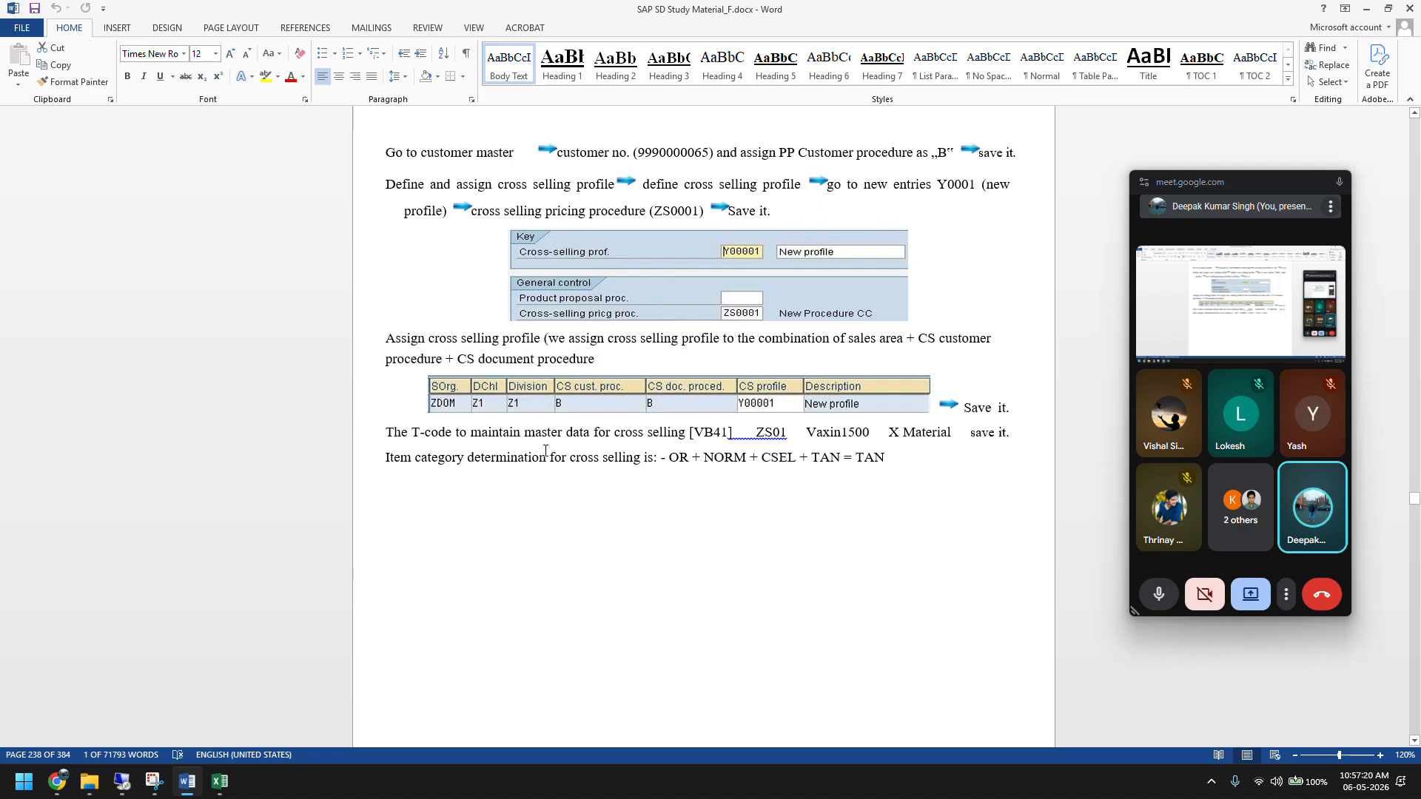
pyautogui.scroll(-5, 545, 450)
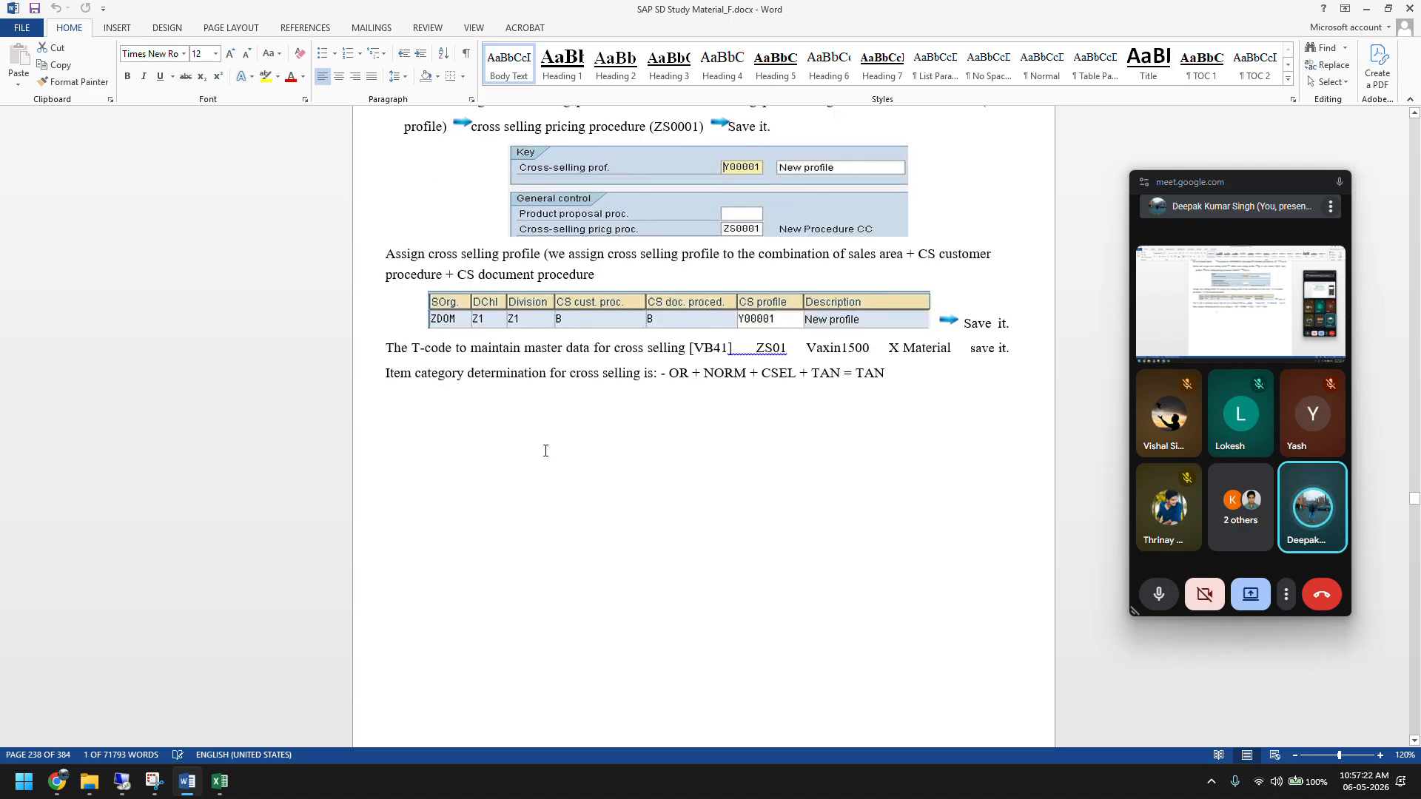
pyautogui.scroll(-1, 545, 451)
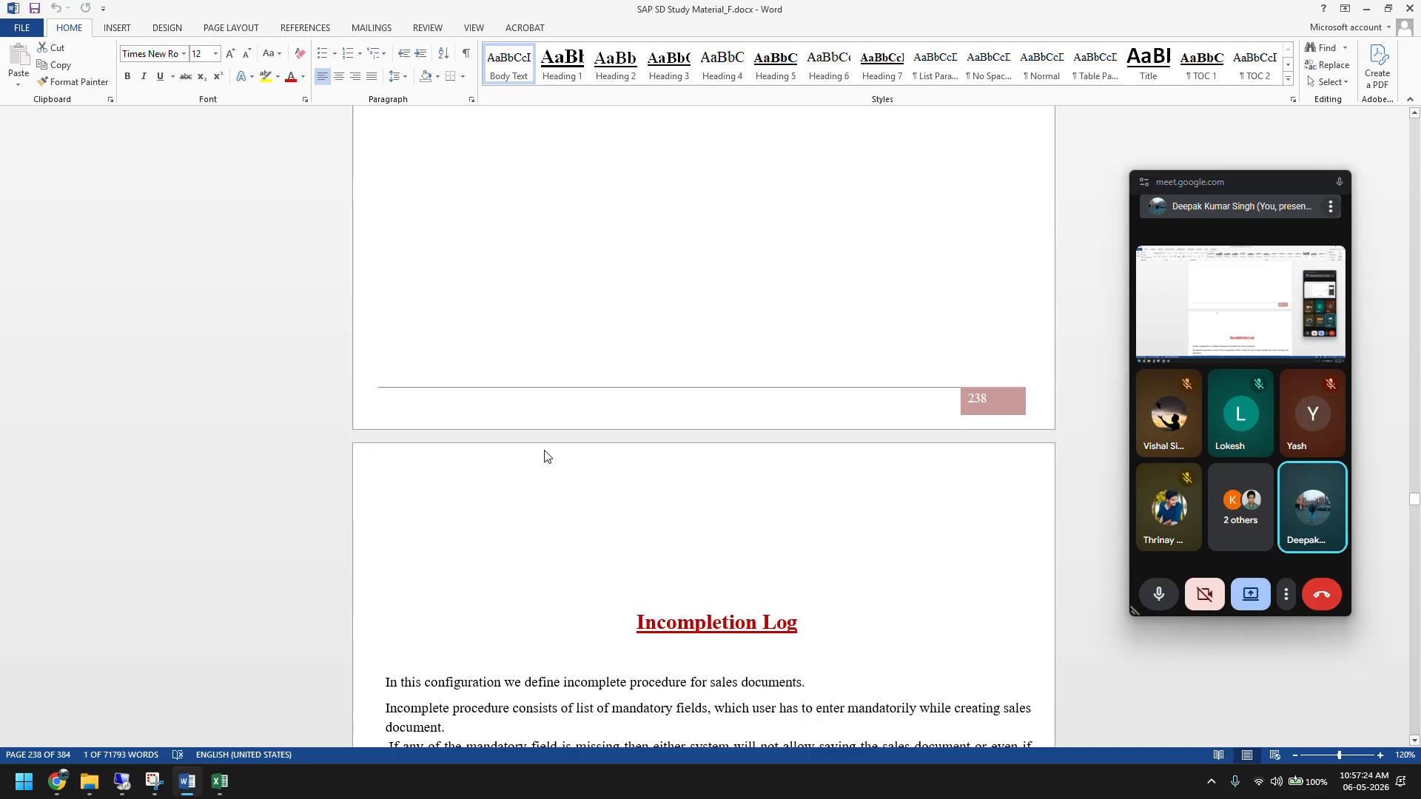
pyautogui.scroll(6, 545, 450)
pyautogui.scroll(3, 545, 450)
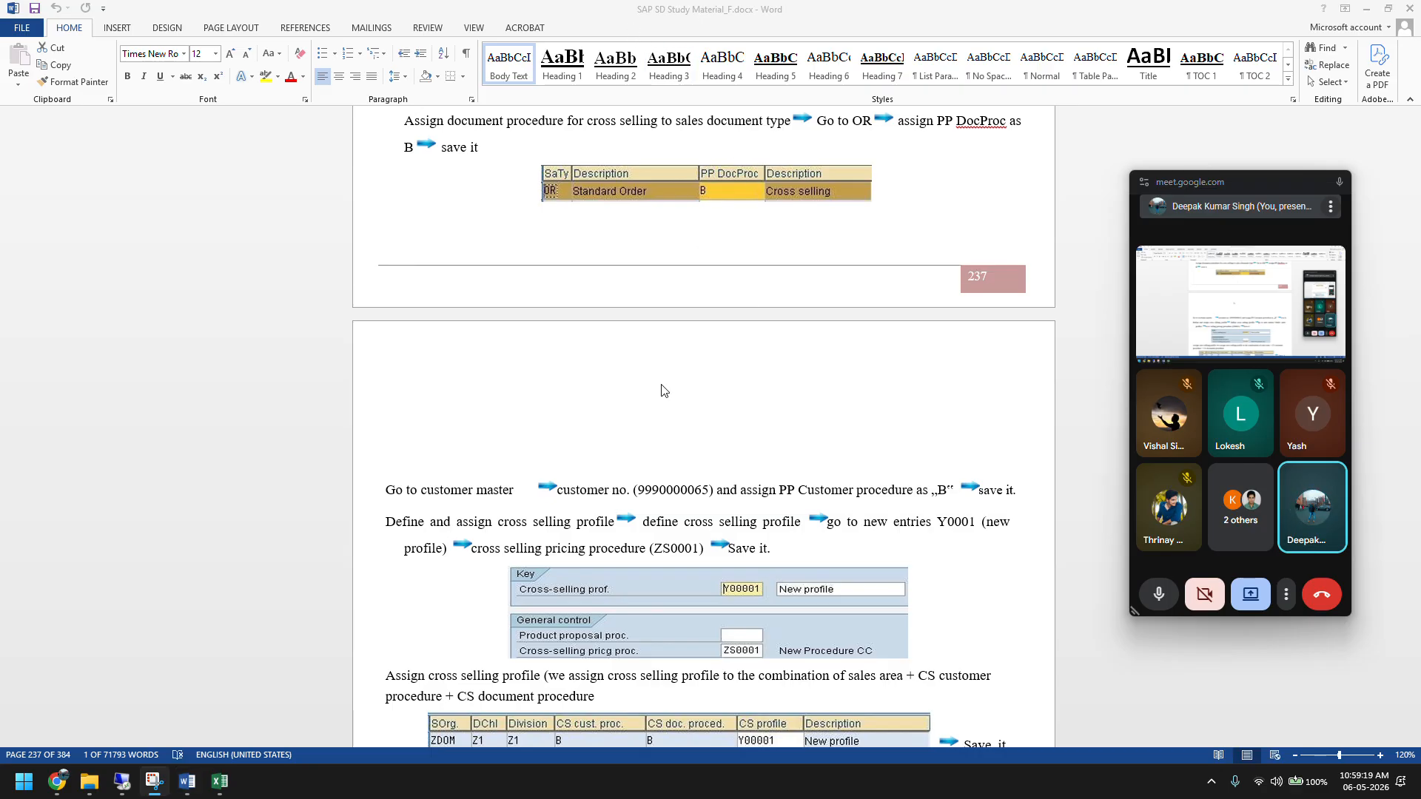
pyautogui.scroll(7, 594, 344)
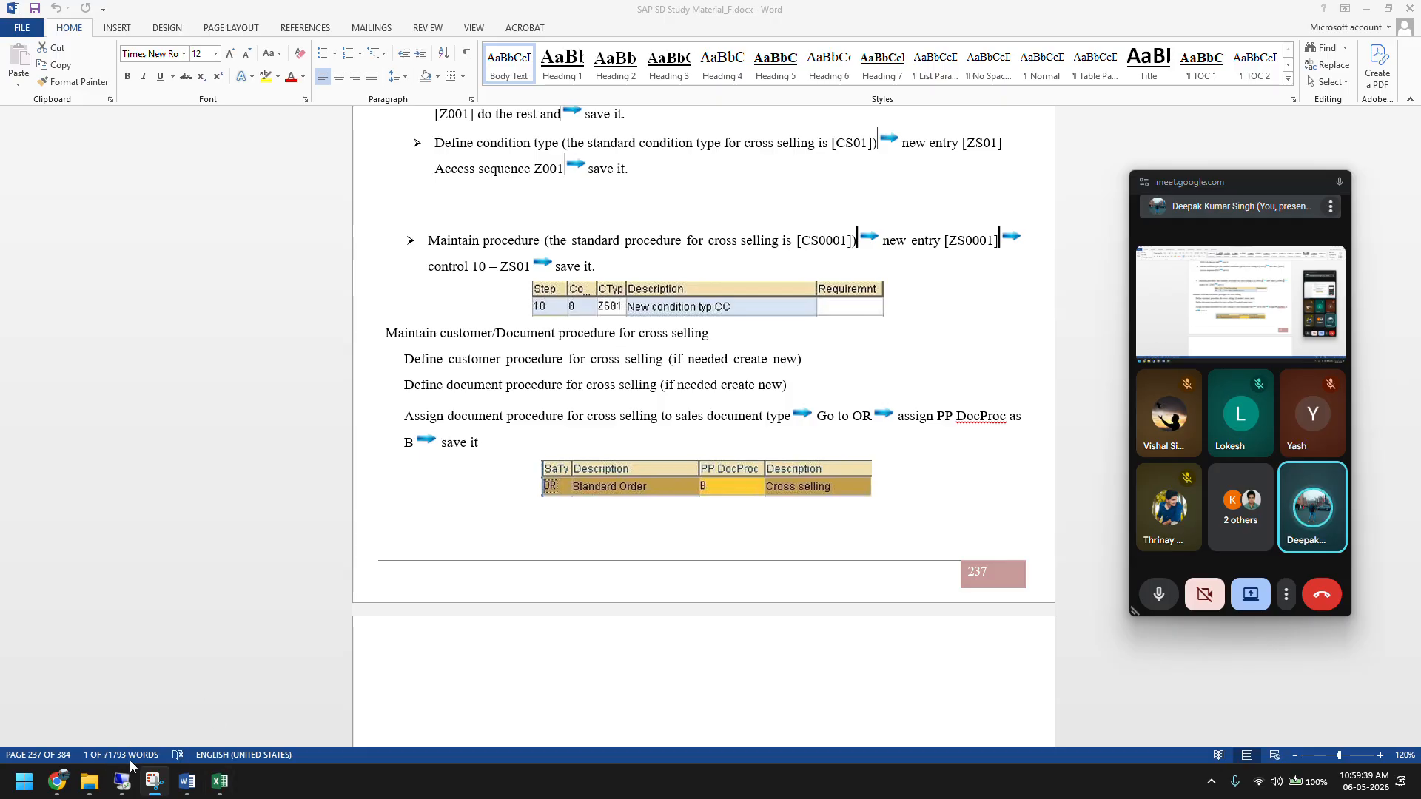
# Step: Switch to the SAP Change Material session and open the VD51 info record overview for the customer in sales organization ZORG, distribution channel ZC
pyautogui.click(123, 781)
pyautogui.moveTo(454, 784)
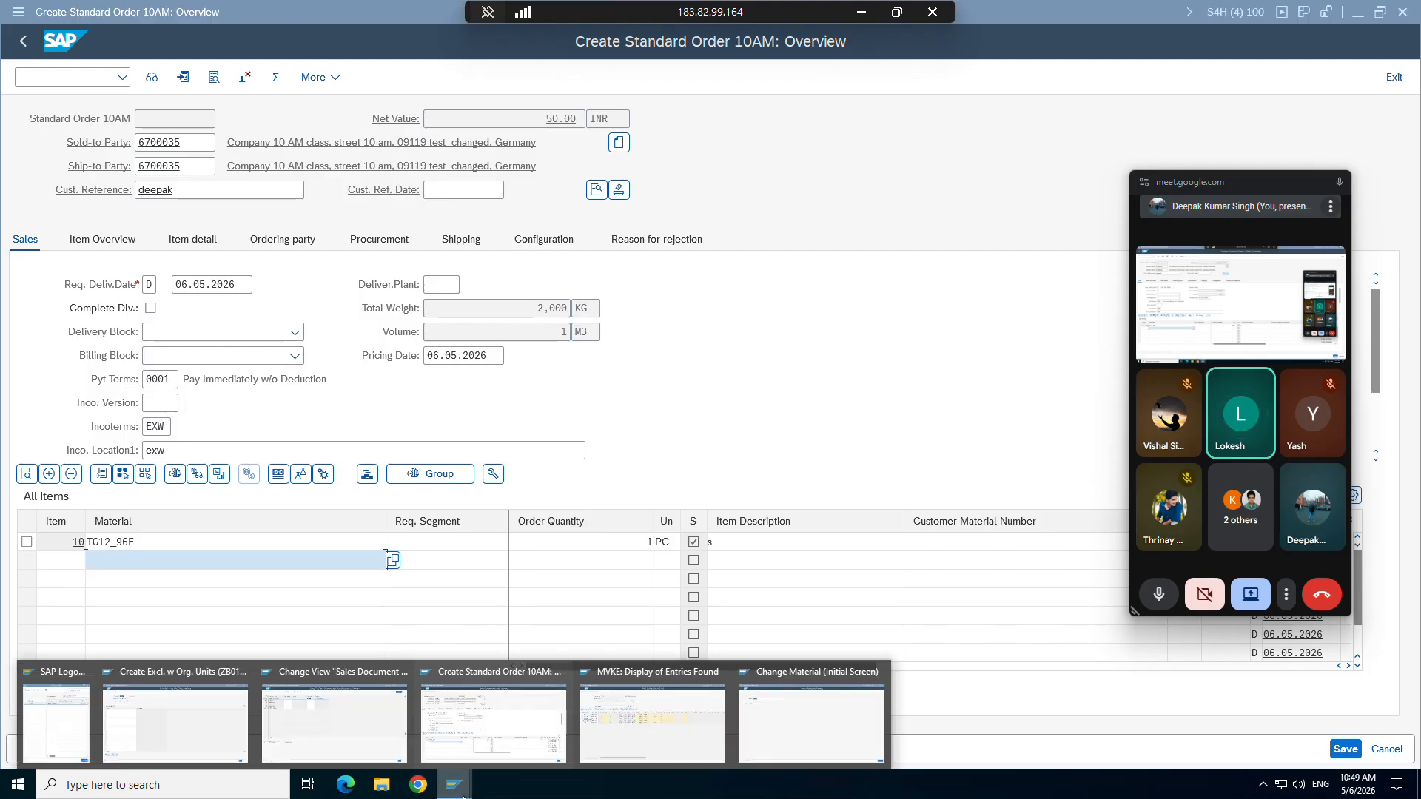
pyautogui.click(770, 699)
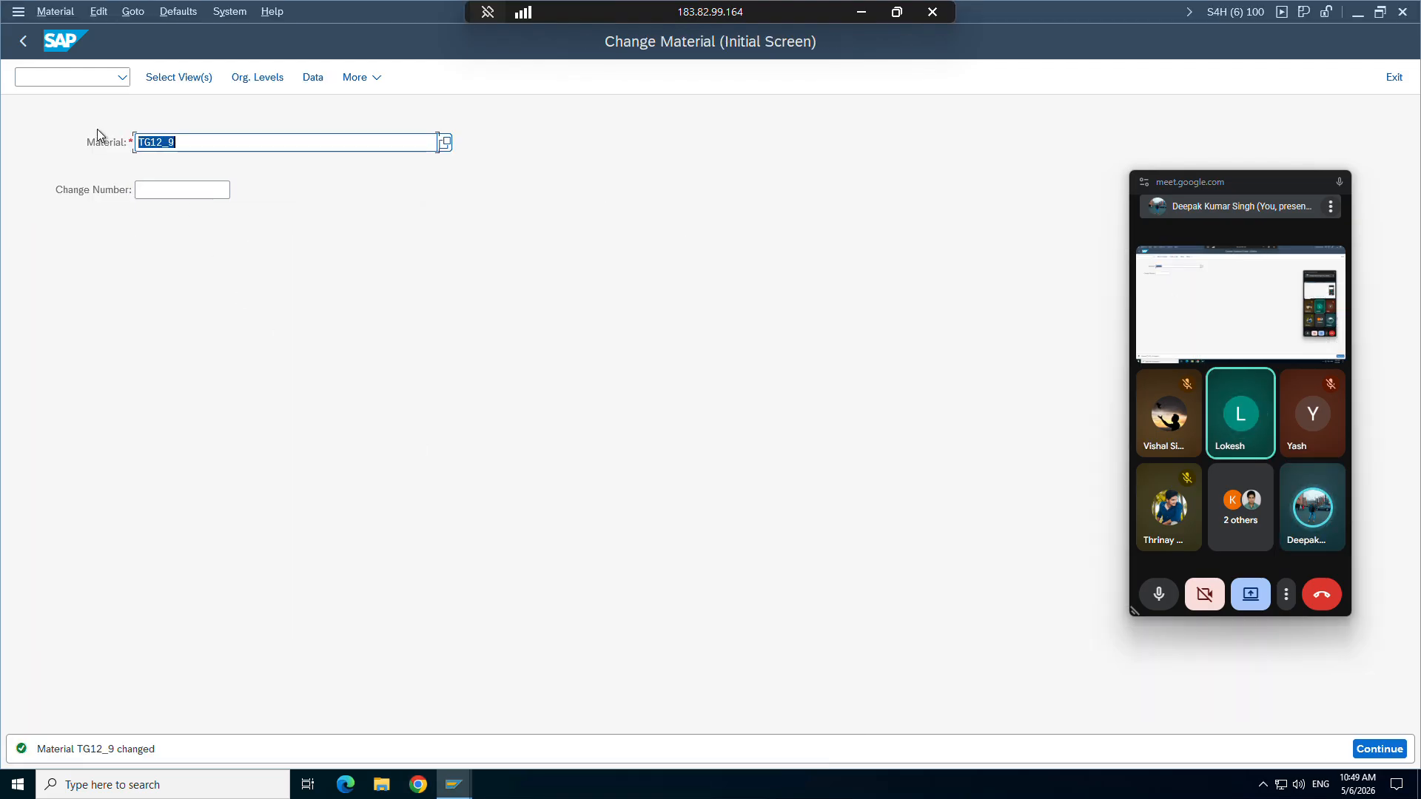
pyautogui.click(38, 78)
pyautogui.write('/nvd')
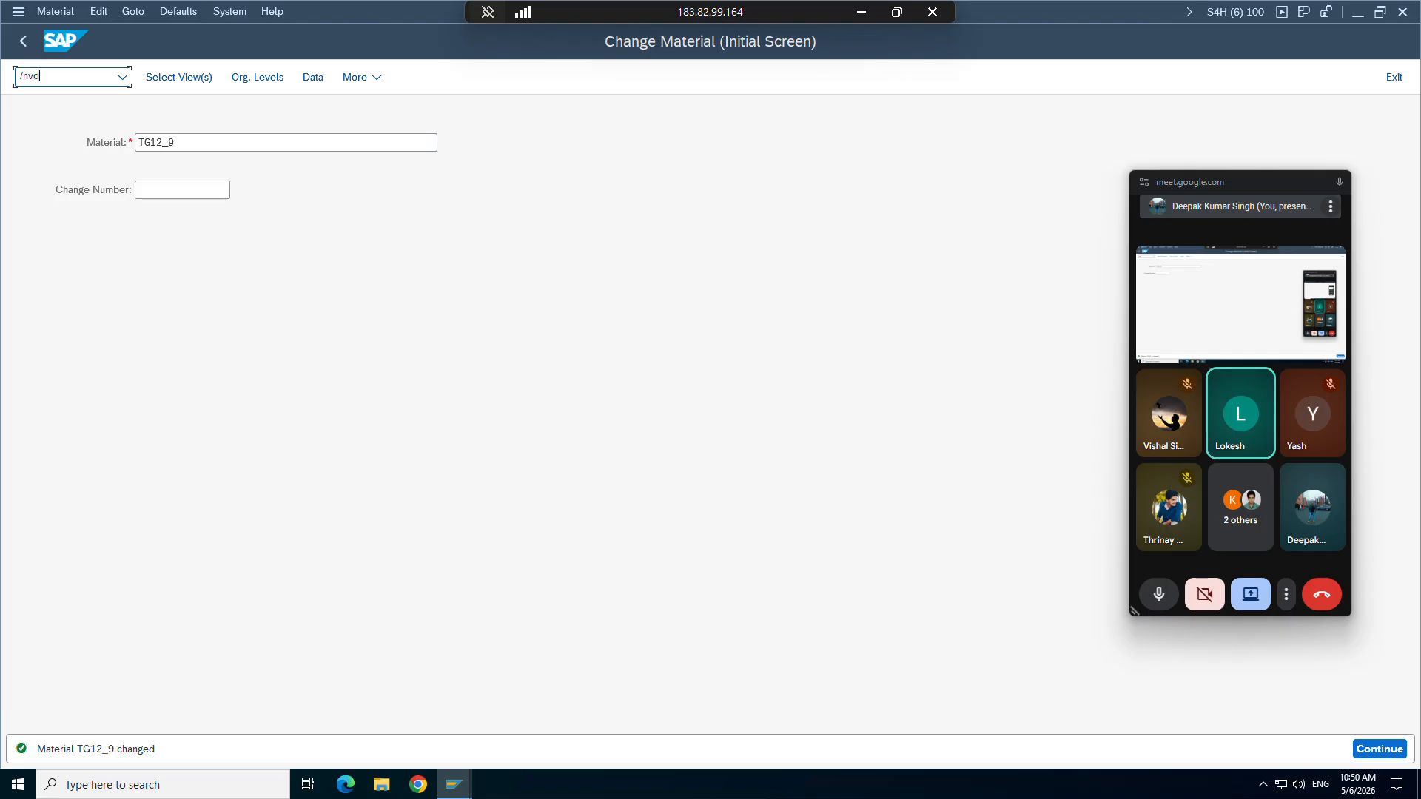
pyautogui.write('51')
pyautogui.press('Return')
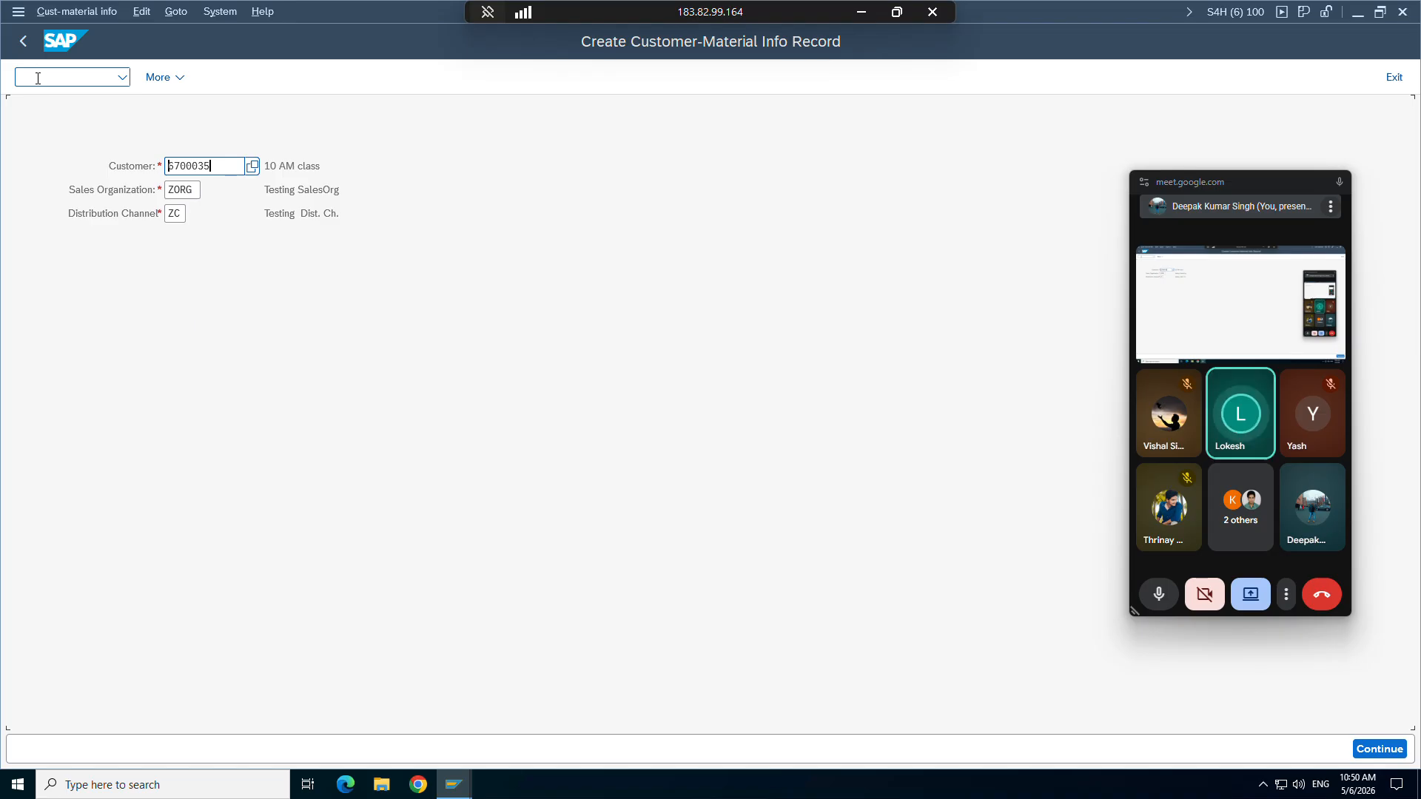
pyautogui.press('Return')
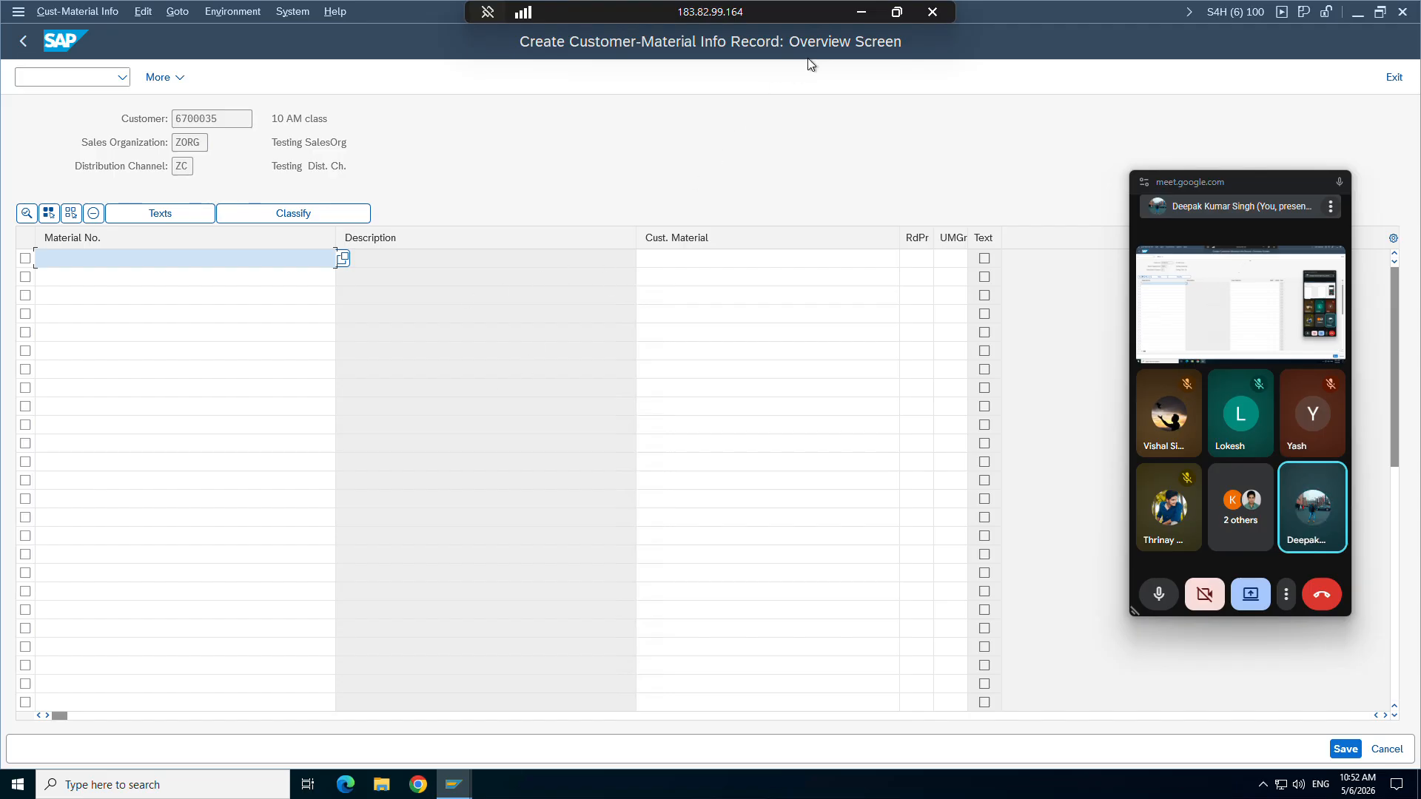
# Step: Return to the Word study material and review the cross selling section from its definition and condition technique through profile assignment and item category determination
pyautogui.hotkey('alt', 'Tab')
pyautogui.scroll(8, 671, 402)
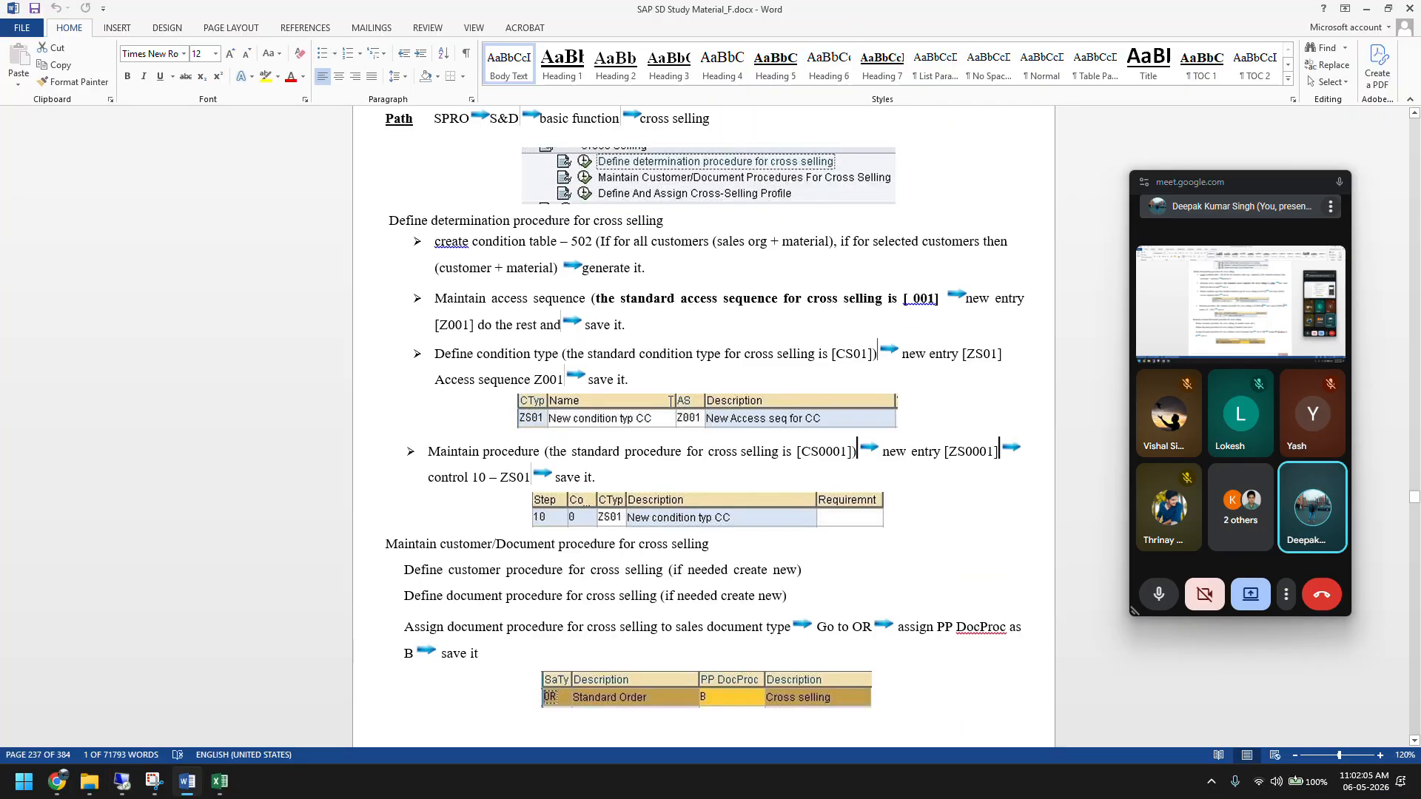
pyautogui.scroll(-1, 670, 402)
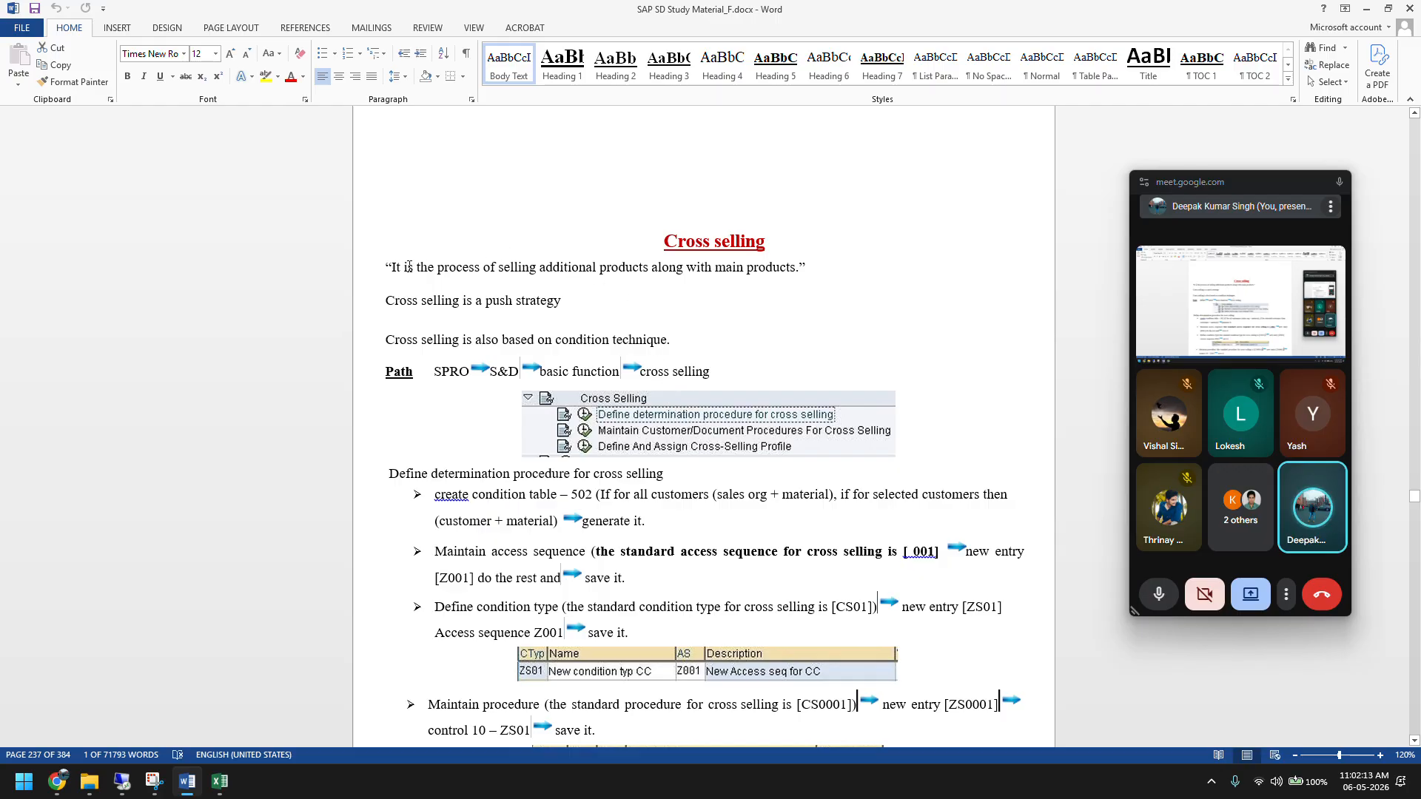
pyautogui.moveTo(407, 267); pyautogui.dragTo(804, 264)
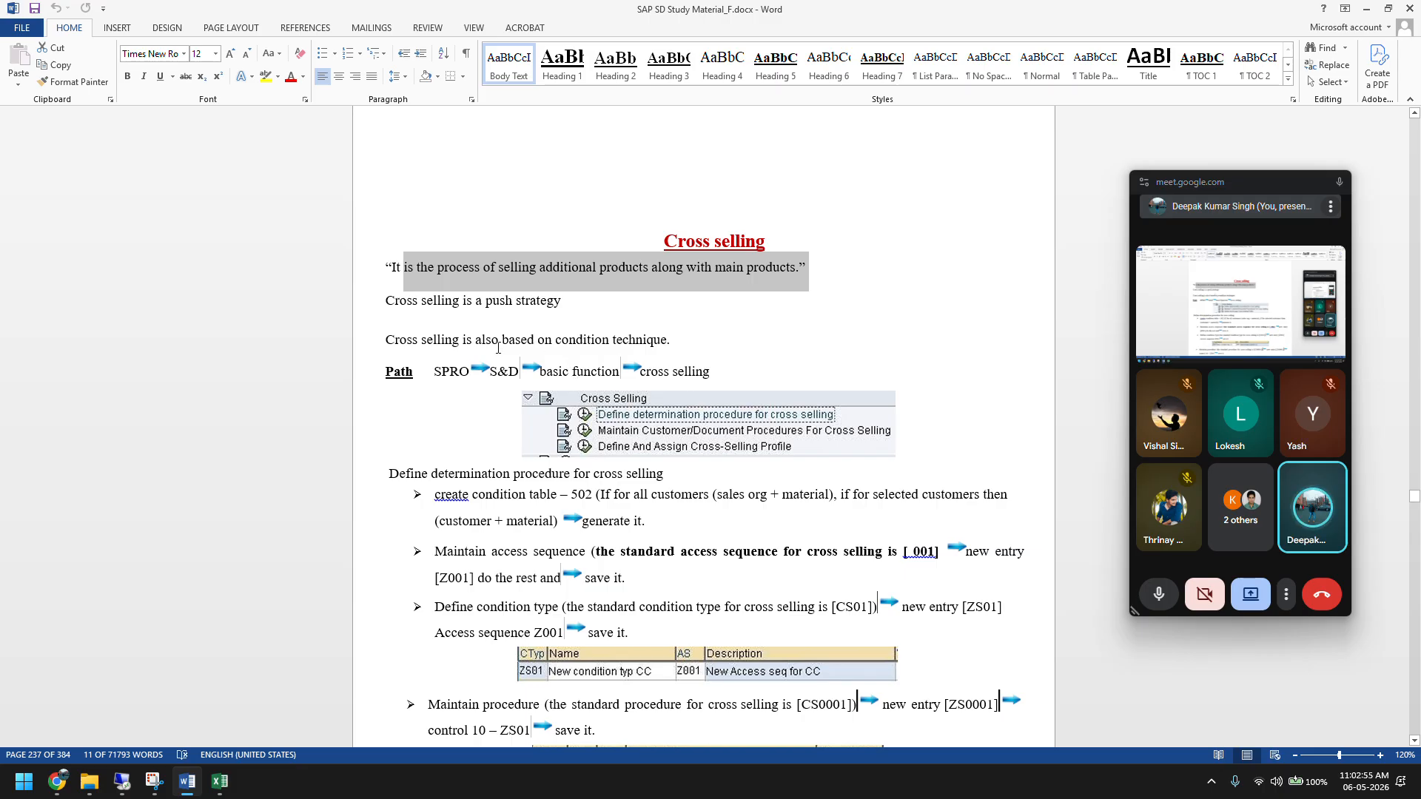
pyautogui.moveTo(682, 337); pyautogui.dragTo(403, 346)
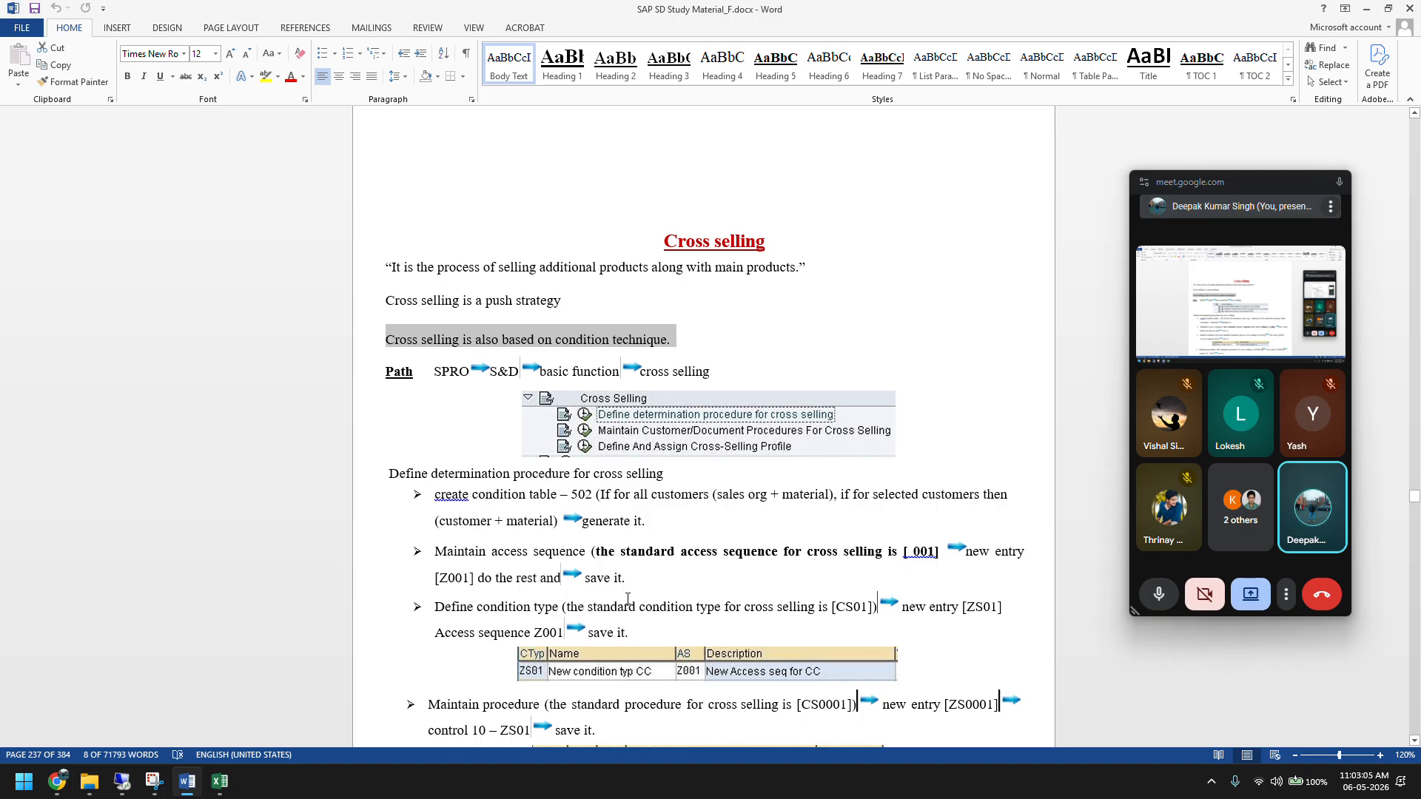
pyautogui.scroll(-4, 628, 597)
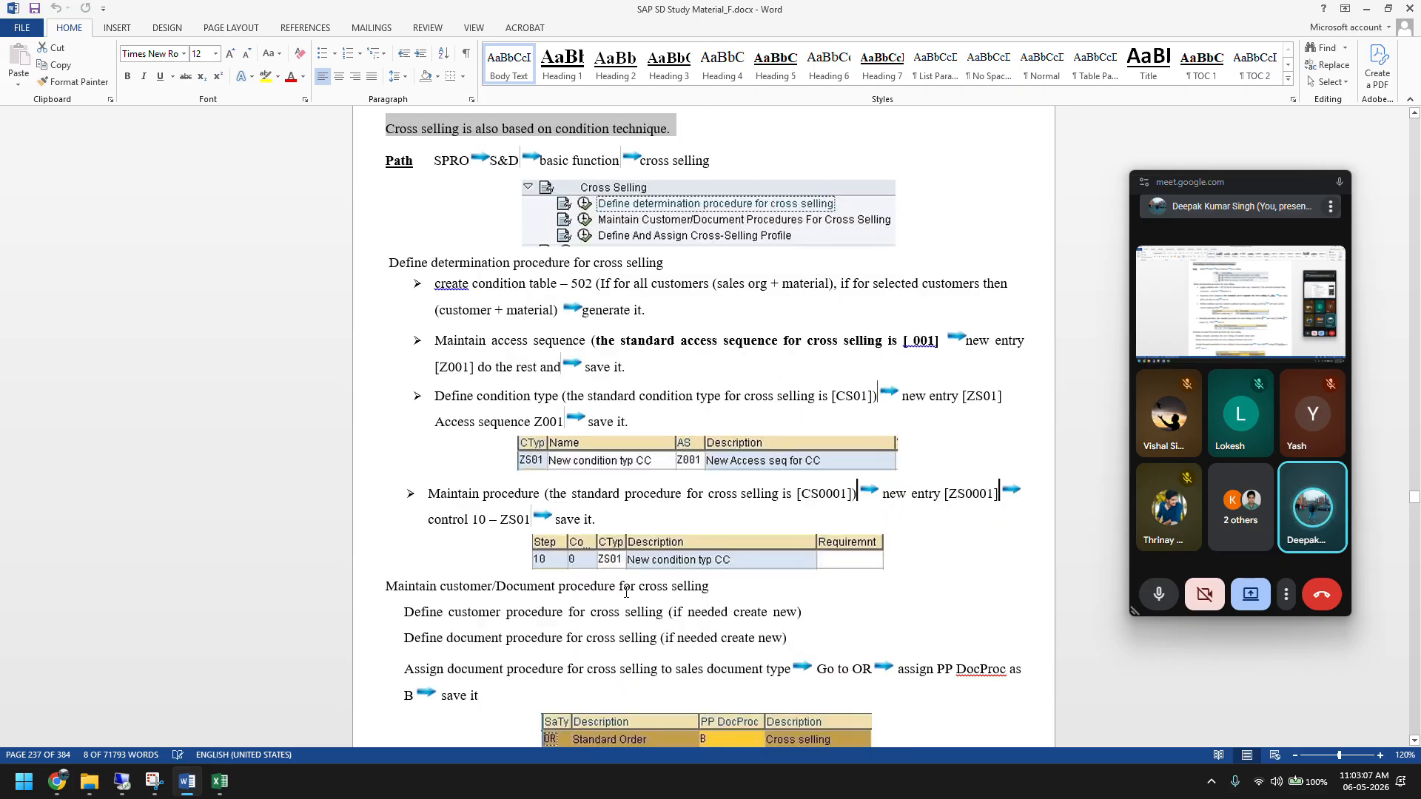
pyautogui.scroll(-5, 625, 596)
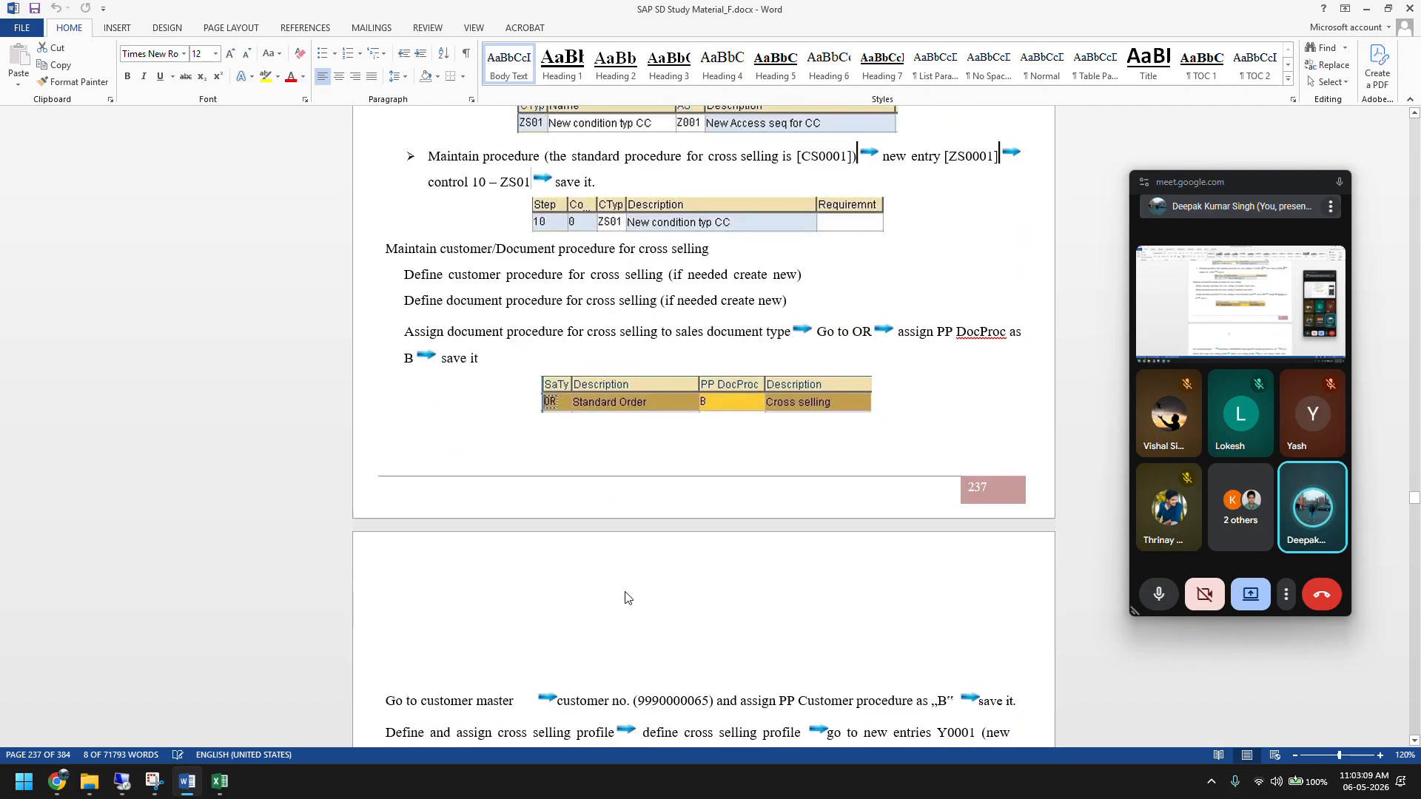
pyautogui.scroll(-2, 625, 592)
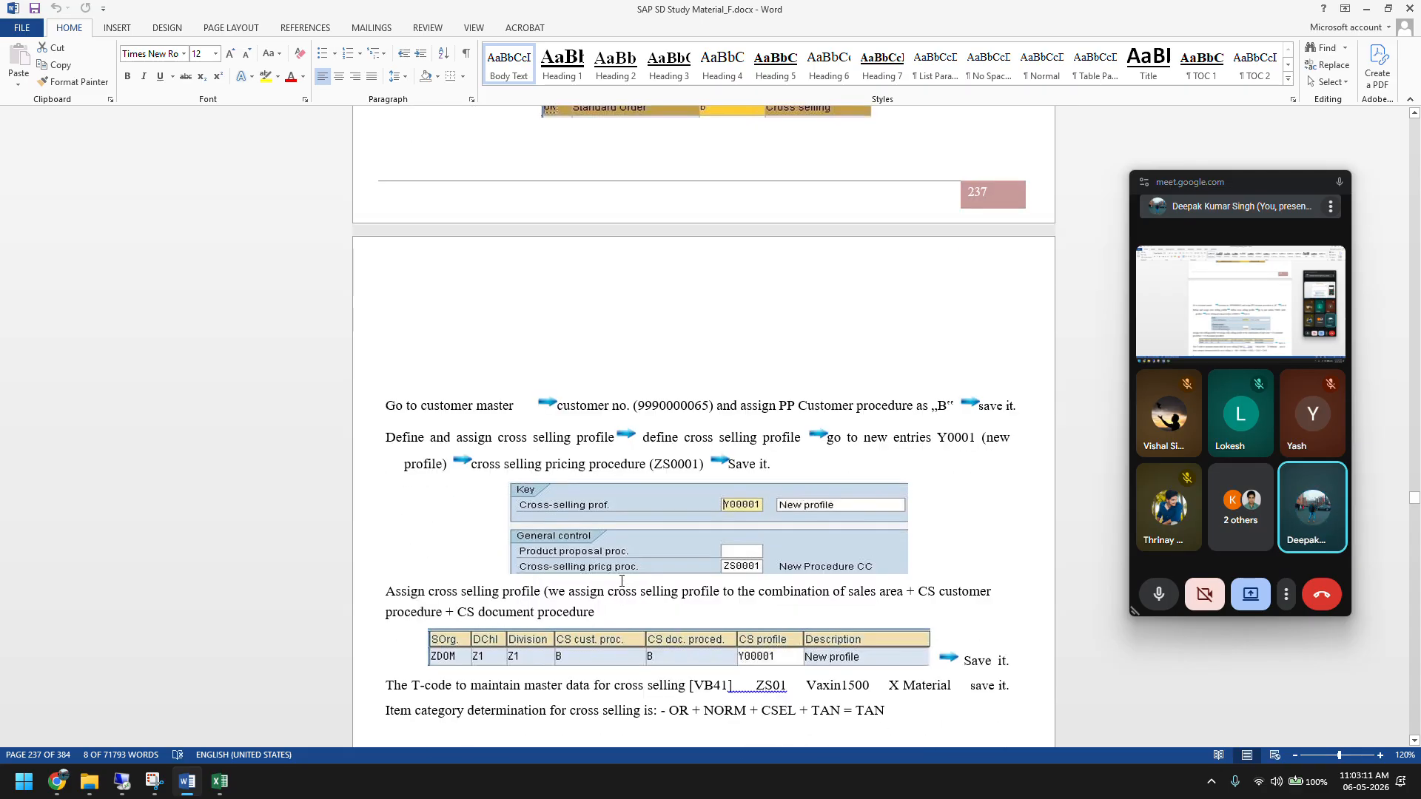
pyautogui.scroll(-2, 621, 581)
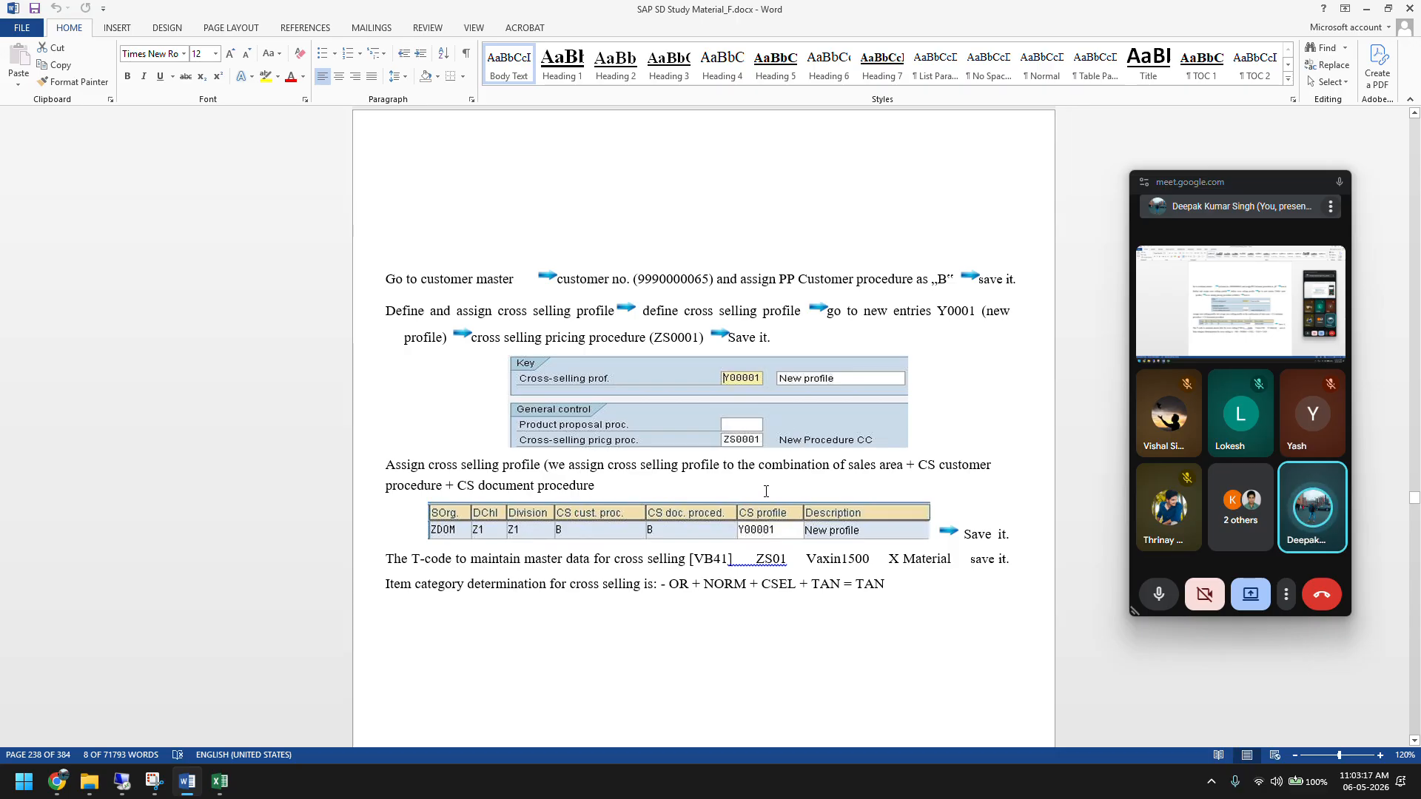
pyautogui.scroll(8, 766, 493)
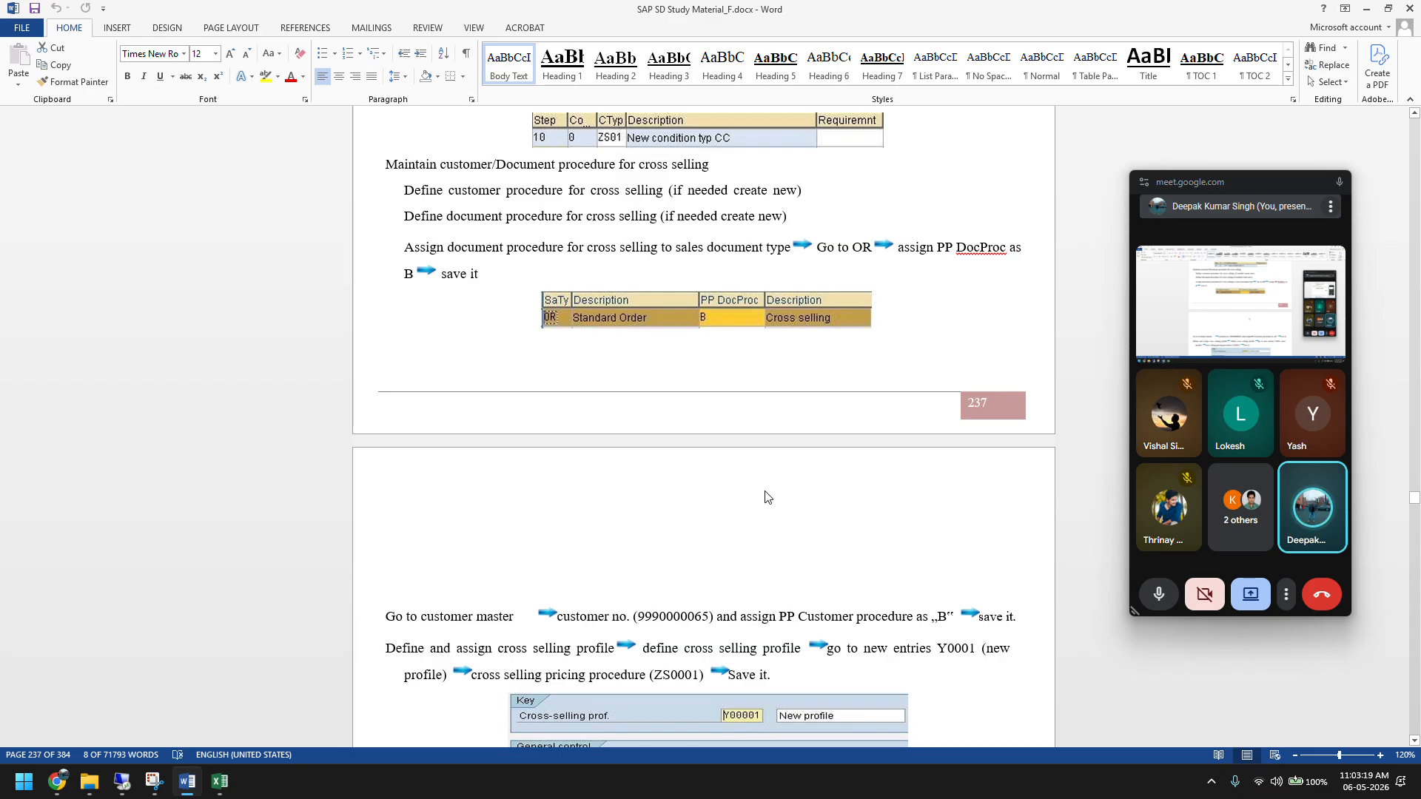
pyautogui.scroll(-7, 766, 496)
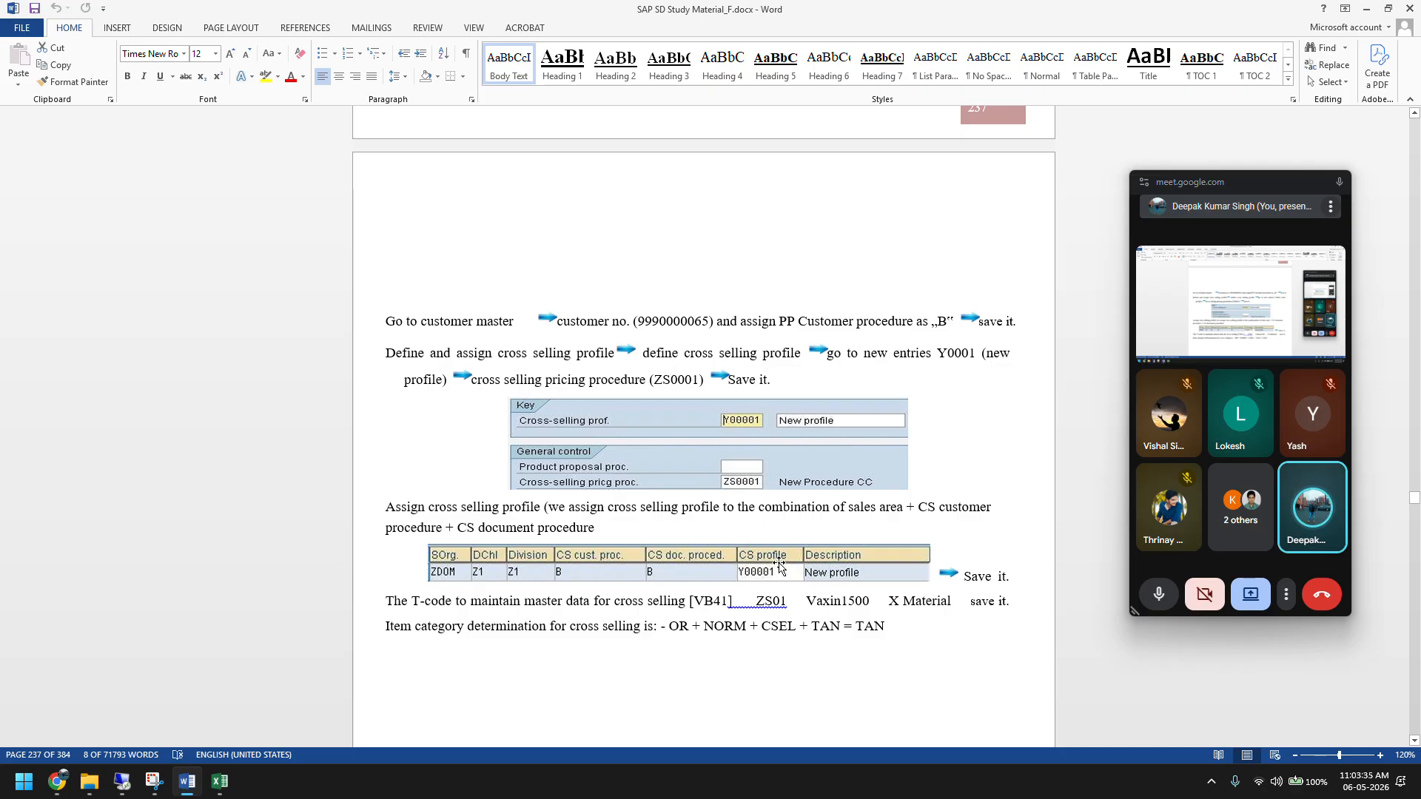
# Step: Go on to the Incompletion Log section and read how the incompleteness procedure for sales documents is defined
pyautogui.scroll(-5, 779, 565)
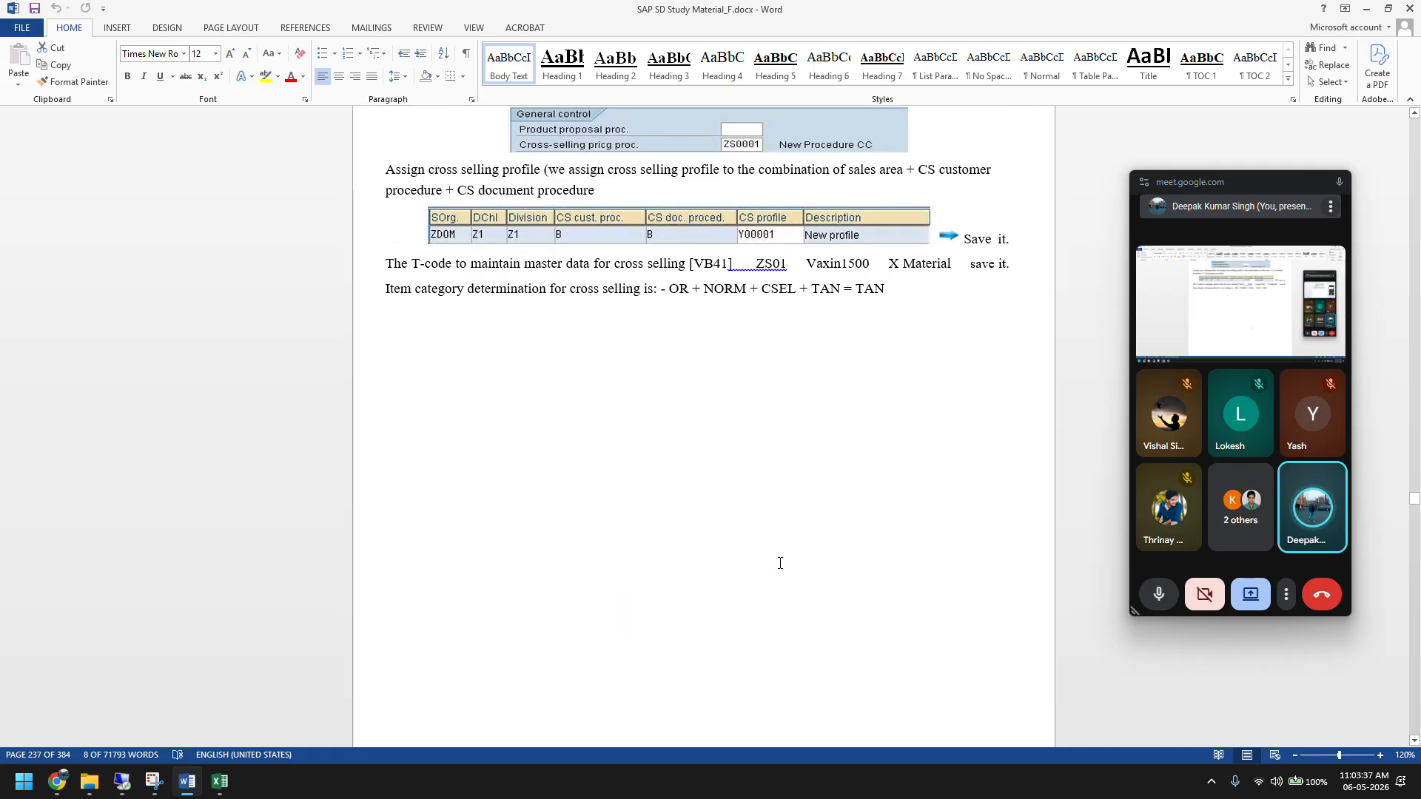
pyautogui.scroll(-4, 779, 563)
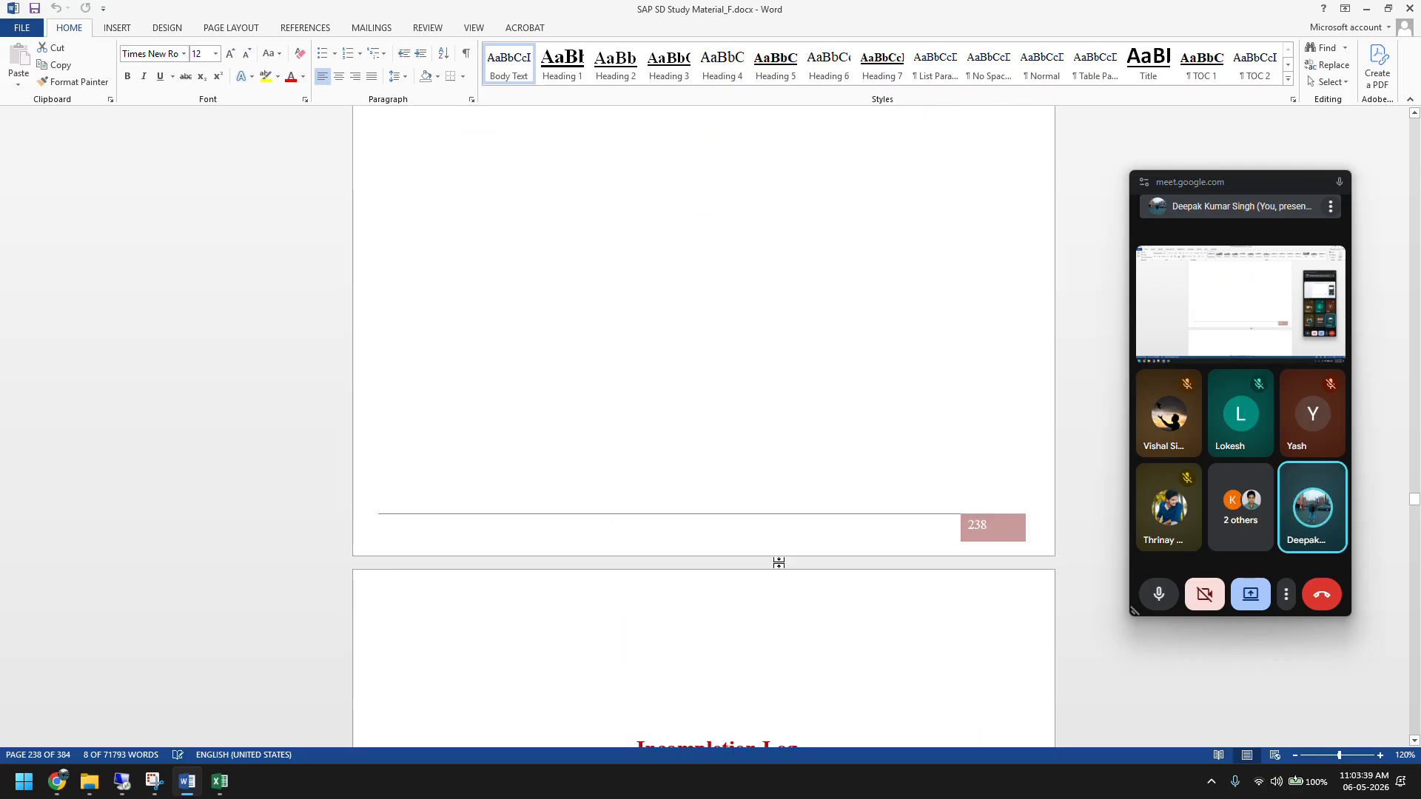
pyautogui.scroll(-2, 778, 563)
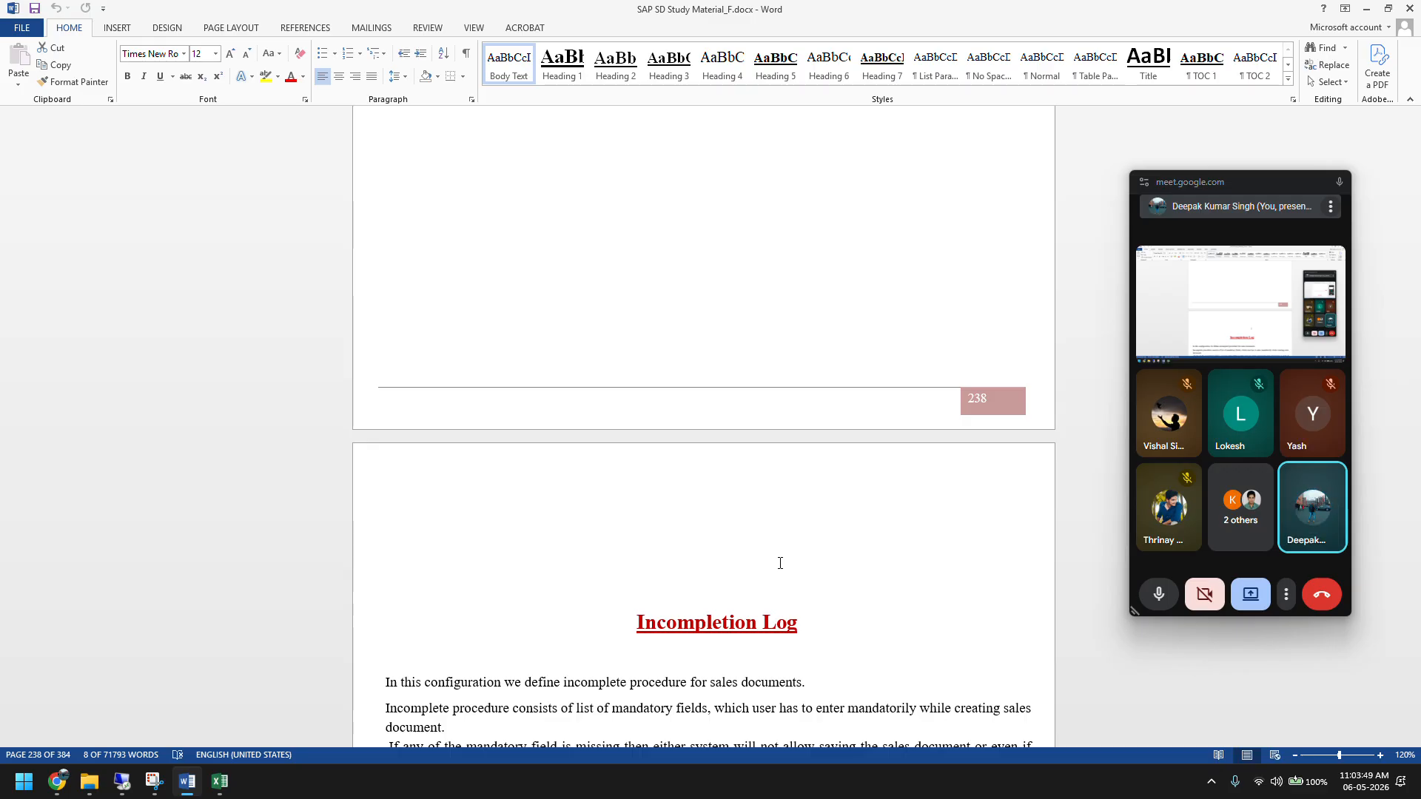
pyautogui.scroll(-5, 780, 564)
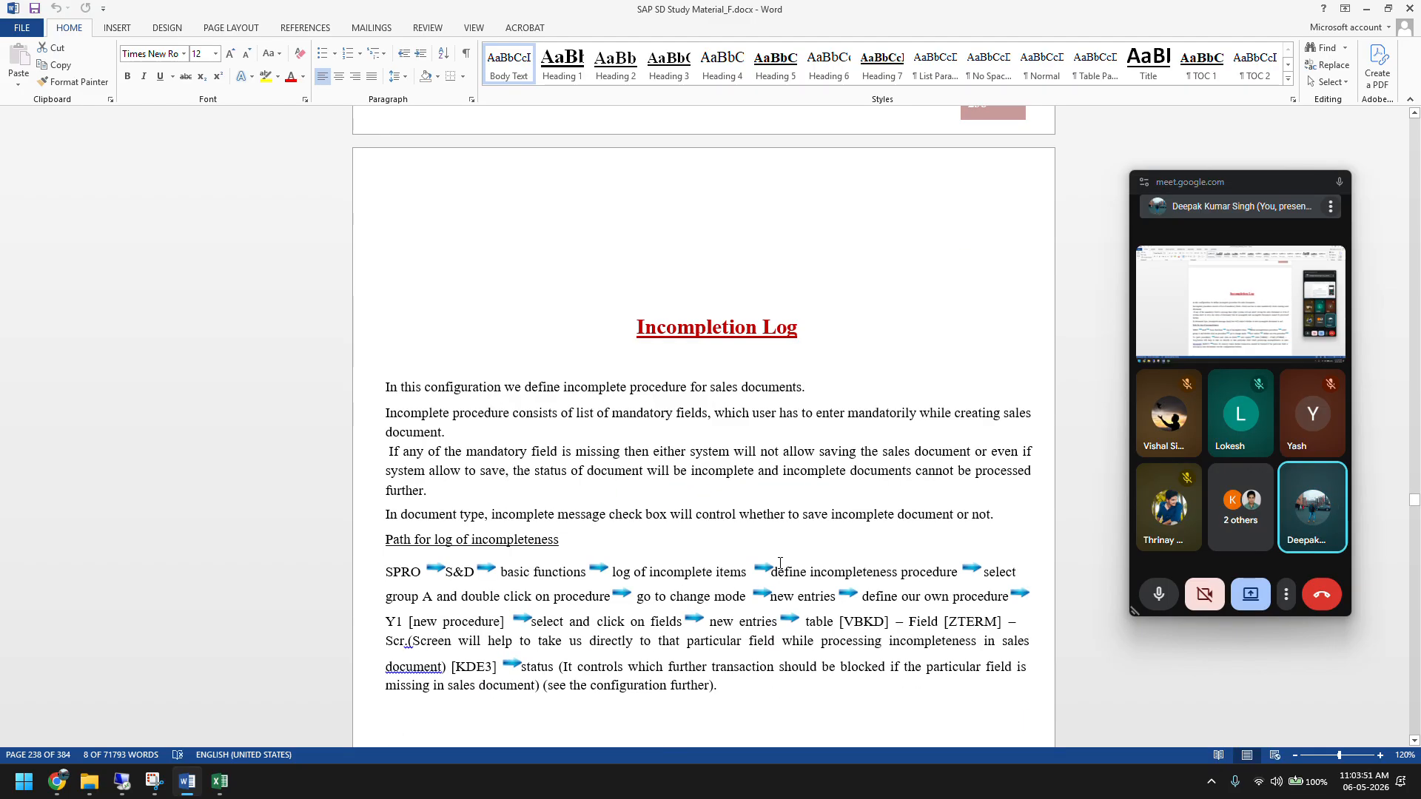